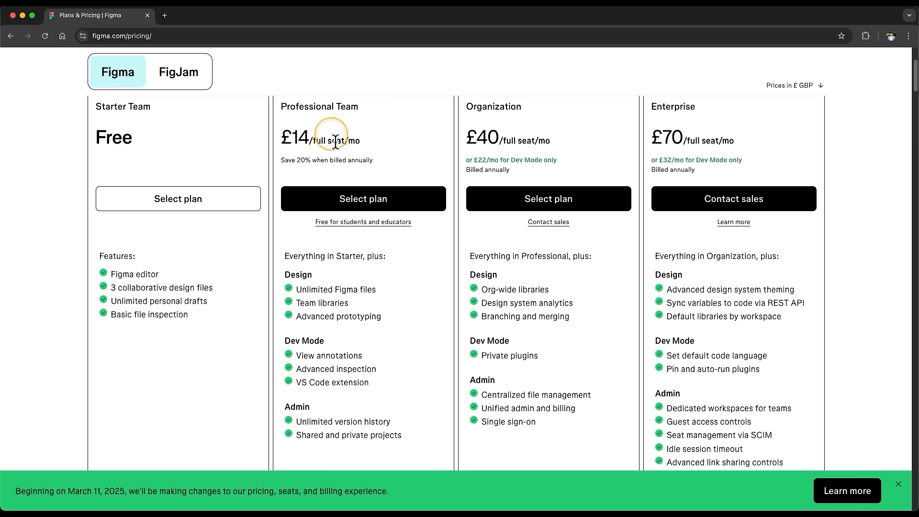
- Scroll the pricing page to view the Starter, Professional, Organization and Enterprise plan cards
{"action": "scroll", "coordinate": [311, 129], "scroll_direction": "up", "scroll_amount": 1}
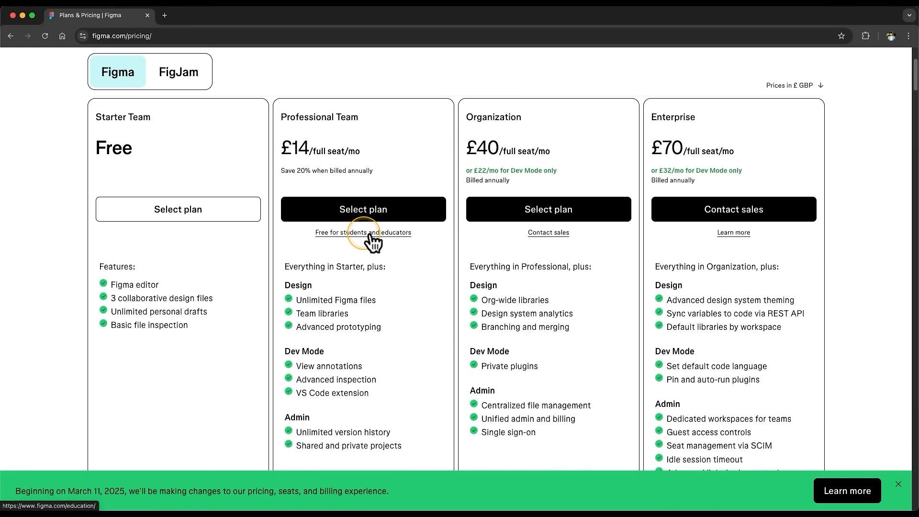
- Sign up for the free Starter Team with Google, enter your display name, and choose Design as your work
{"action": "left_click", "coordinate": [191, 215]}
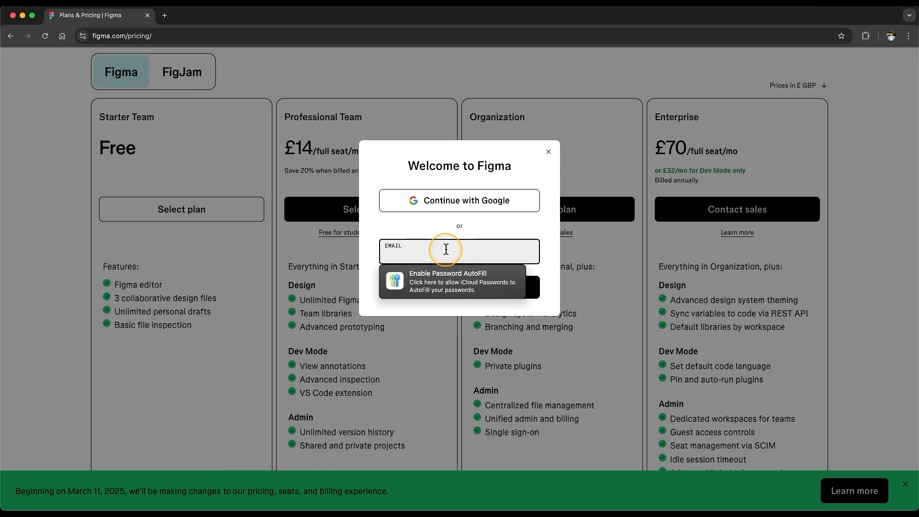
{"action": "left_click", "coordinate": [478, 208]}
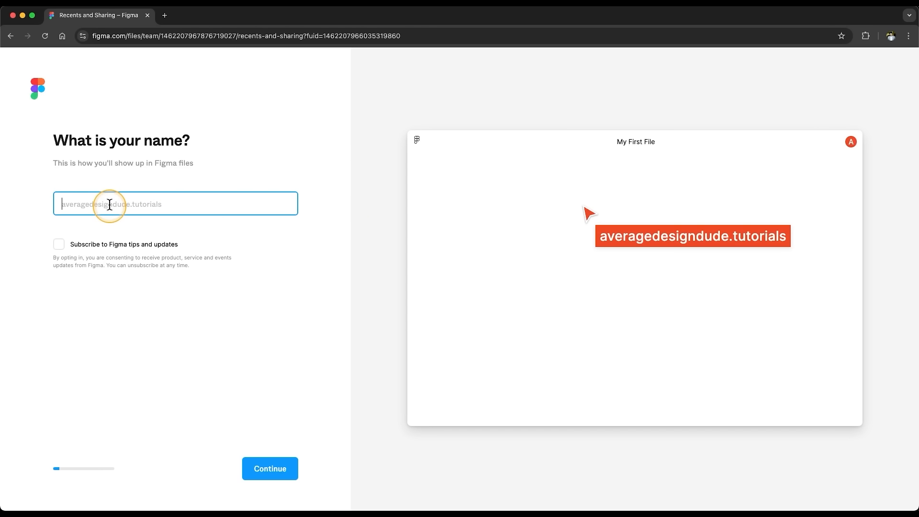
{"action": "type", "text": "Average Design "}
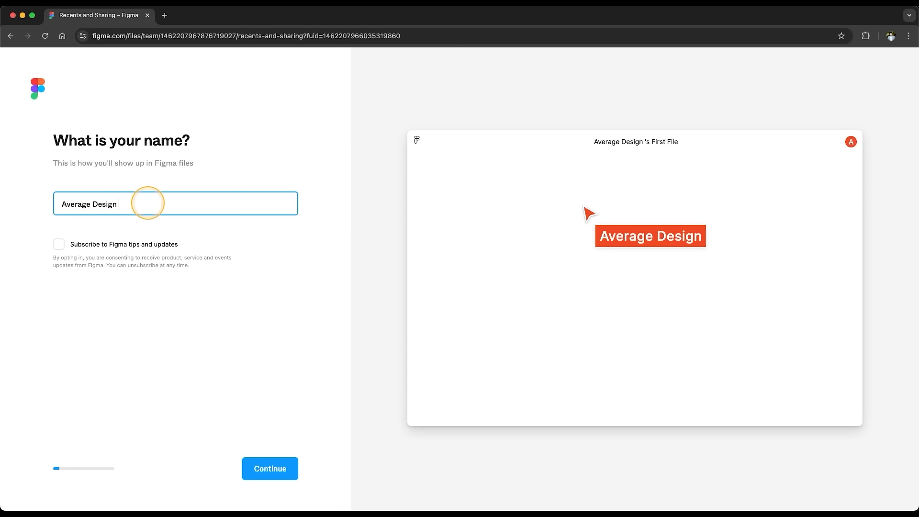
{"action": "type", "text": "Dude"}
{"action": "key", "text": "Return"}
{"action": "left_click", "coordinate": [77, 250]}
{"action": "left_click", "coordinate": [271, 468]}
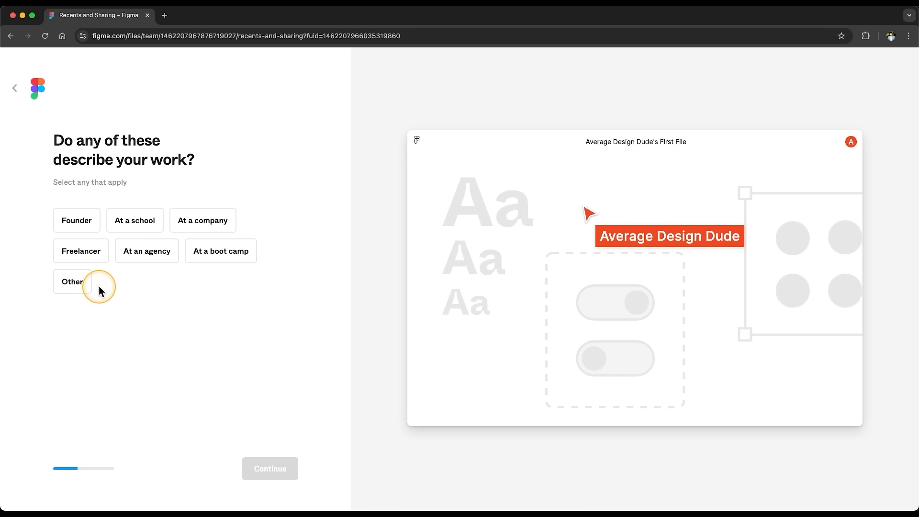
- Describe your work as Freelancer and say you collaborate with nobody, just yourself
{"action": "left_click", "coordinate": [89, 258]}
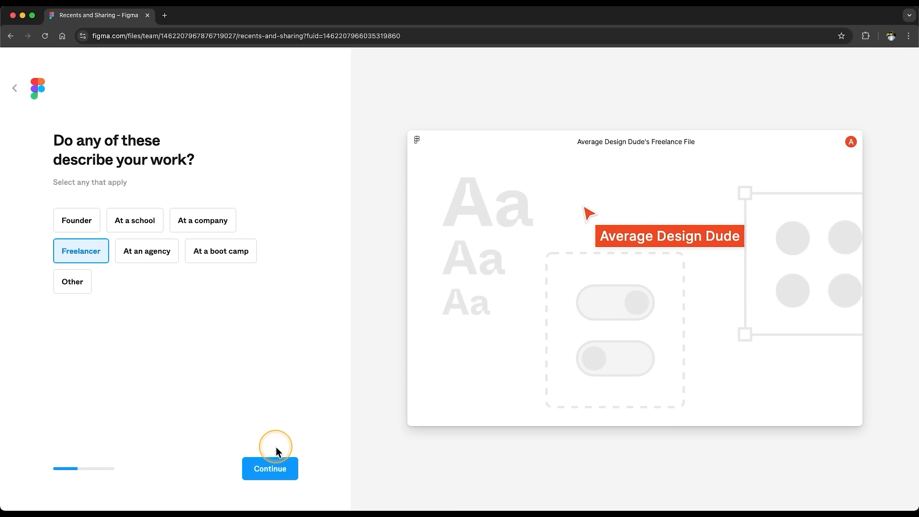
{"action": "left_click", "coordinate": [278, 464]}
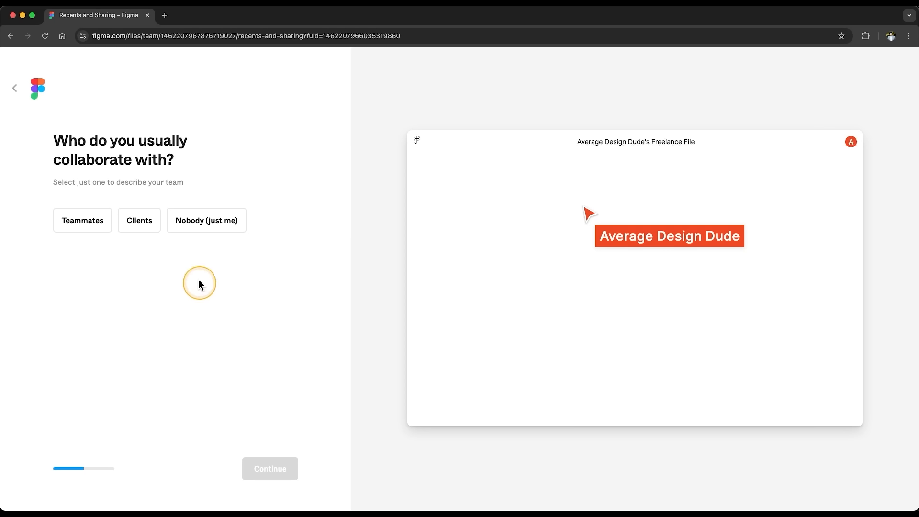
{"action": "left_click", "coordinate": [199, 228]}
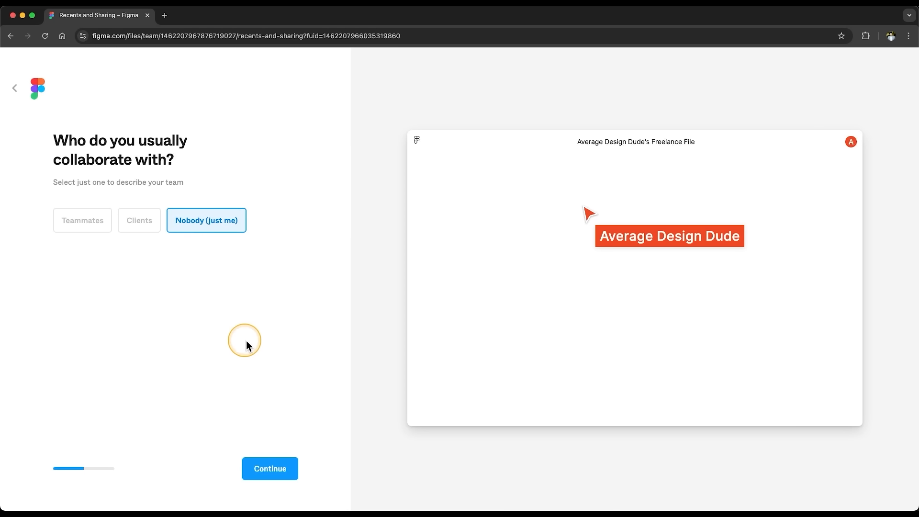
{"action": "left_click", "coordinate": [267, 471]}
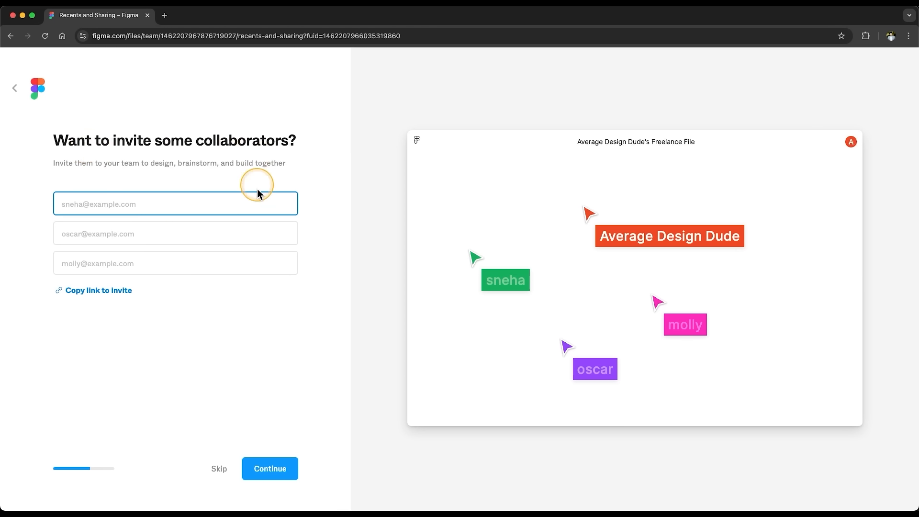
- Skip inviting collaborators, then answer 'Just checking things out' and 'No, it's my first time'
{"action": "left_click", "coordinate": [219, 468]}
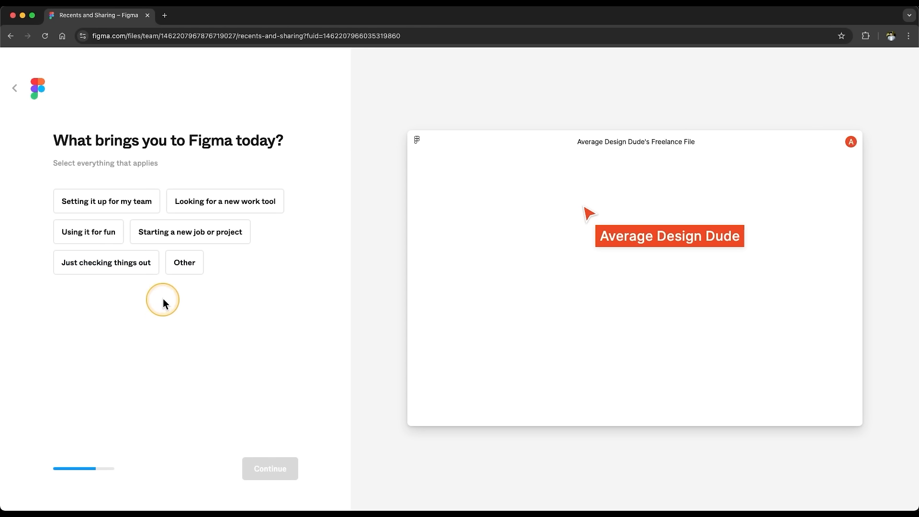
{"action": "left_click", "coordinate": [135, 268]}
{"action": "left_click", "coordinate": [268, 468]}
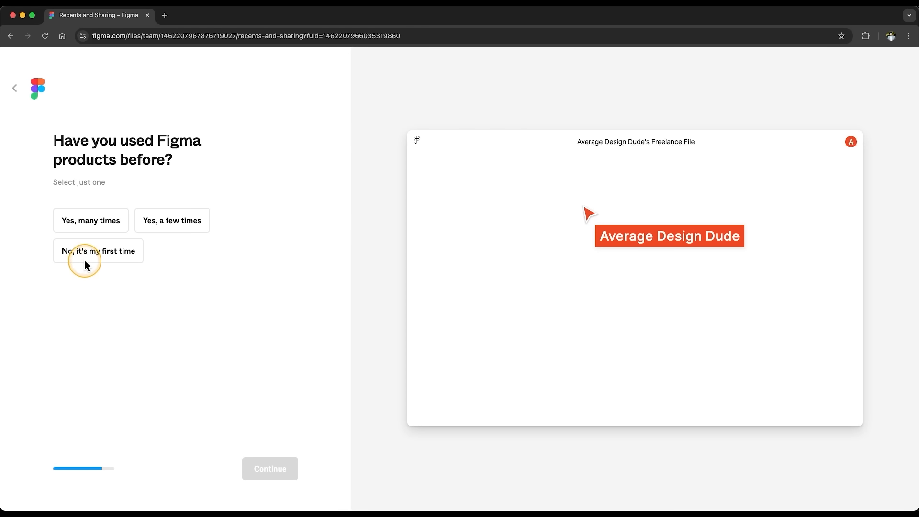
{"action": "left_click", "coordinate": [125, 261]}
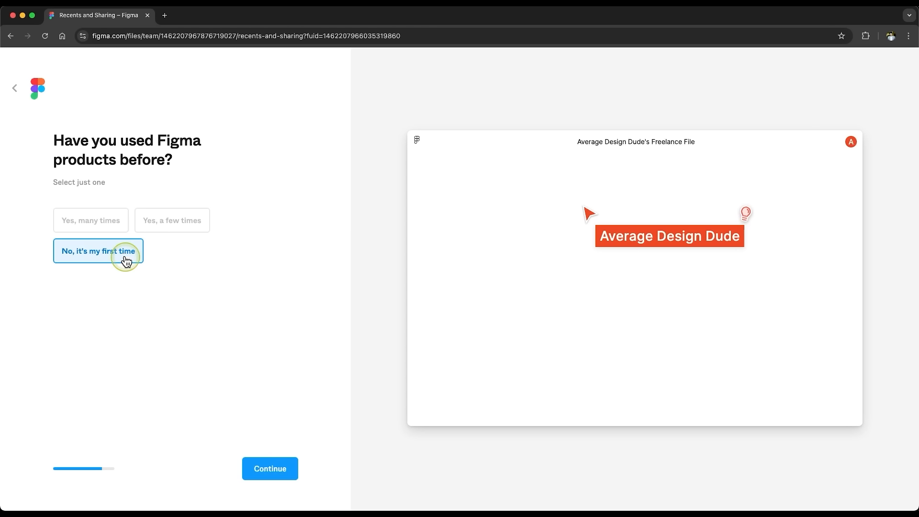
{"action": "left_click", "coordinate": [284, 473]}
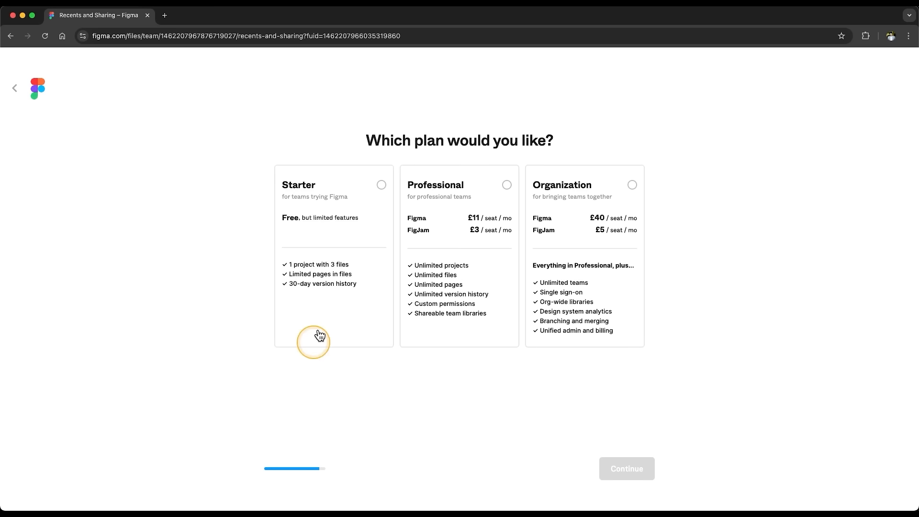
- Confirm the Starter plan, pick Design with Figma as the first activity, and finish onboarding
{"action": "left_click", "coordinate": [362, 233]}
{"action": "left_click", "coordinate": [626, 471]}
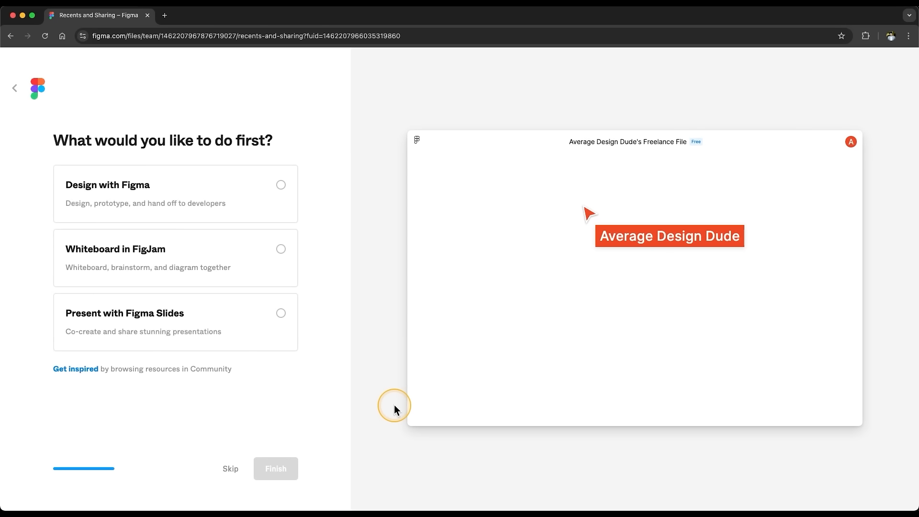
{"action": "left_click", "coordinate": [265, 203]}
{"action": "left_click", "coordinate": [269, 251]}
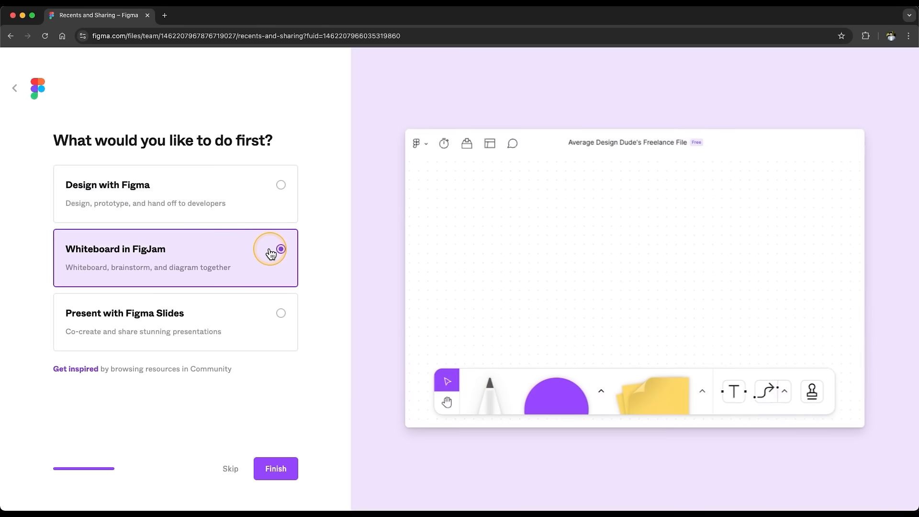
{"action": "left_click", "coordinate": [271, 318]}
{"action": "left_click", "coordinate": [214, 207]}
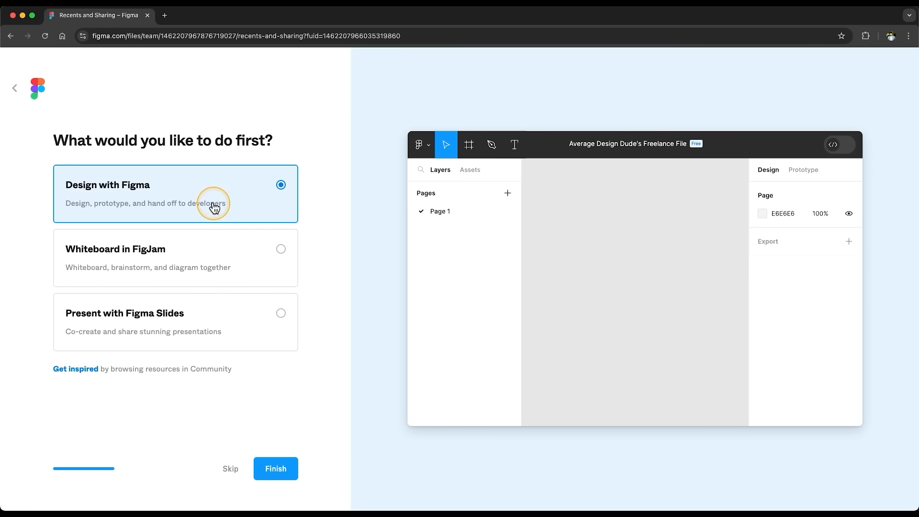
{"action": "left_click", "coordinate": [258, 479]}
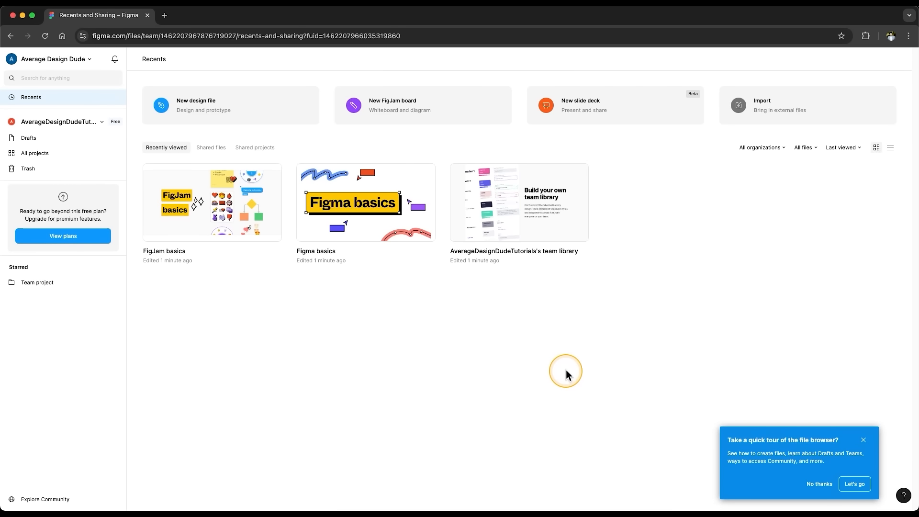
{"action": "left_click", "coordinate": [821, 485]}
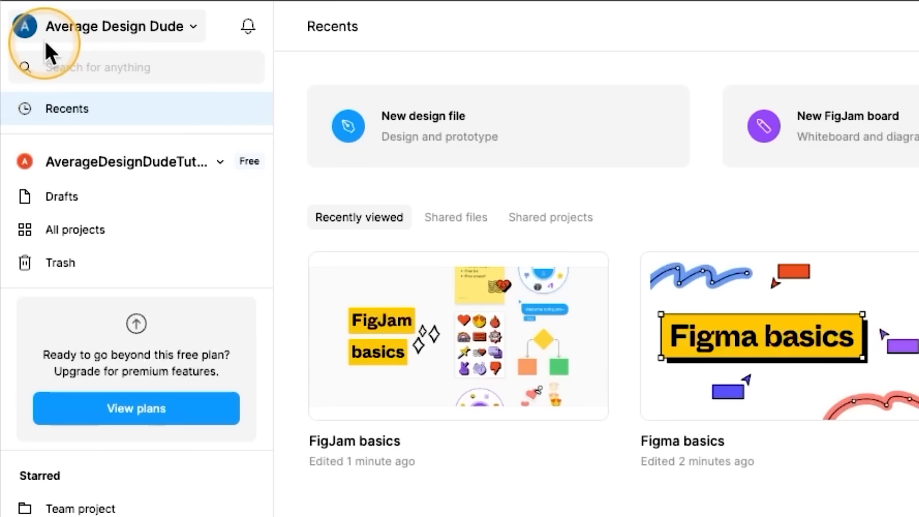
{"action": "left_click", "coordinate": [185, 27]}
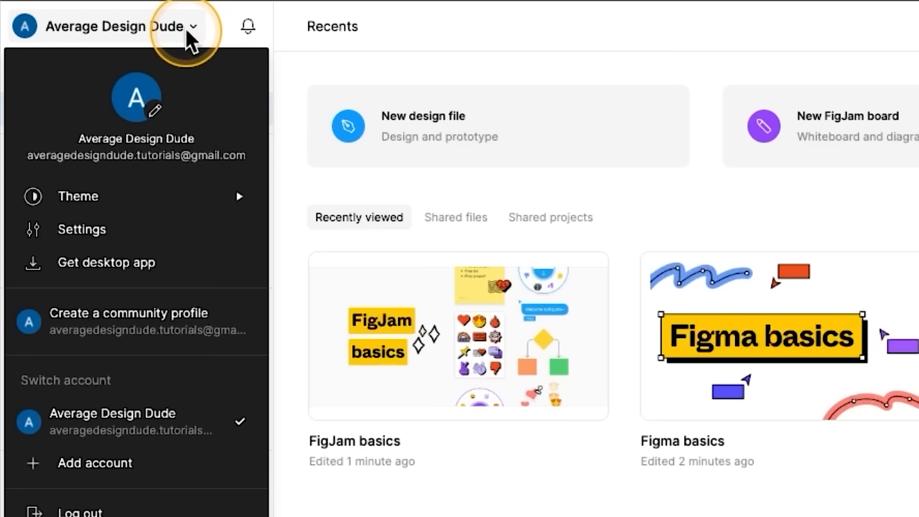
{"action": "mouse_move", "coordinate": [184, 196]}
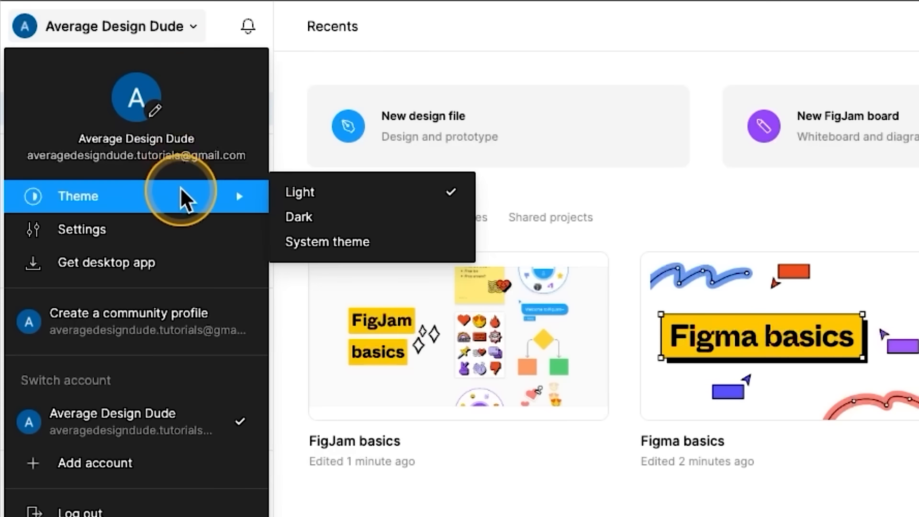
{"action": "left_click", "coordinate": [330, 217]}
{"action": "left_click", "coordinate": [146, 28]}
{"action": "mouse_move", "coordinate": [196, 195]}
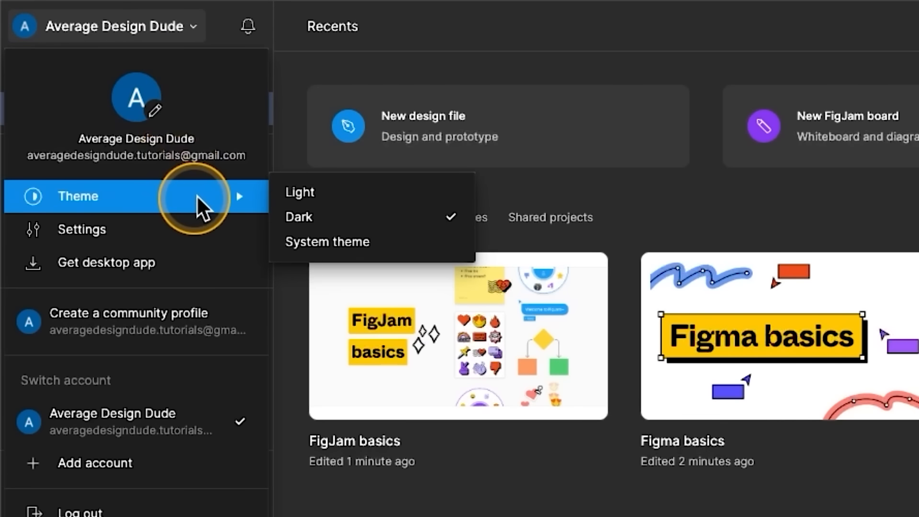
{"action": "left_click", "coordinate": [304, 192]}
{"action": "left_click", "coordinate": [154, 27]}
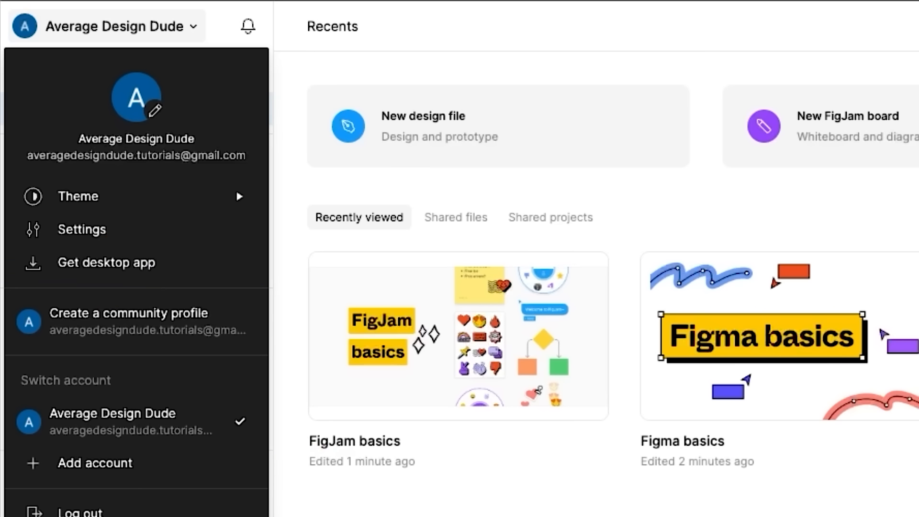
{"action": "key", "text": "Escape"}
- Check the team list and Drafts, then open All projects showing Team project with 1 file
{"action": "left_click", "coordinate": [219, 161]}
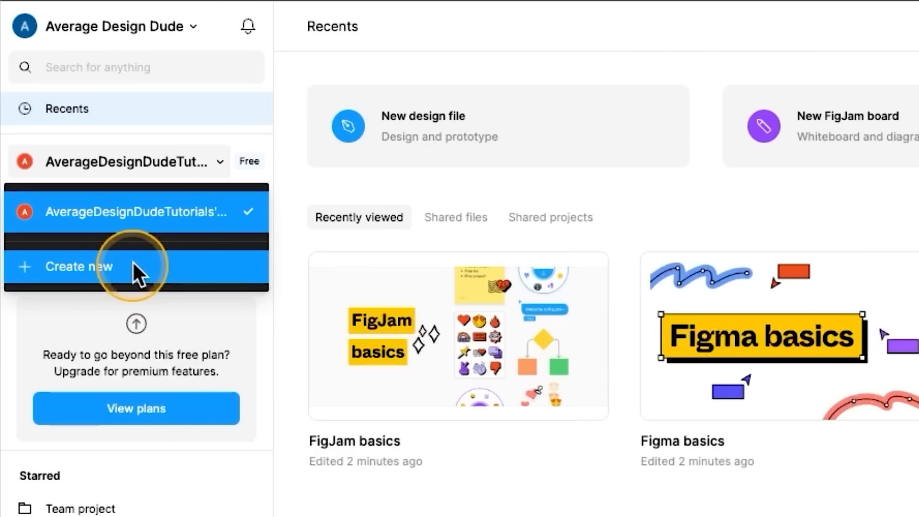
{"action": "left_click", "coordinate": [195, 164]}
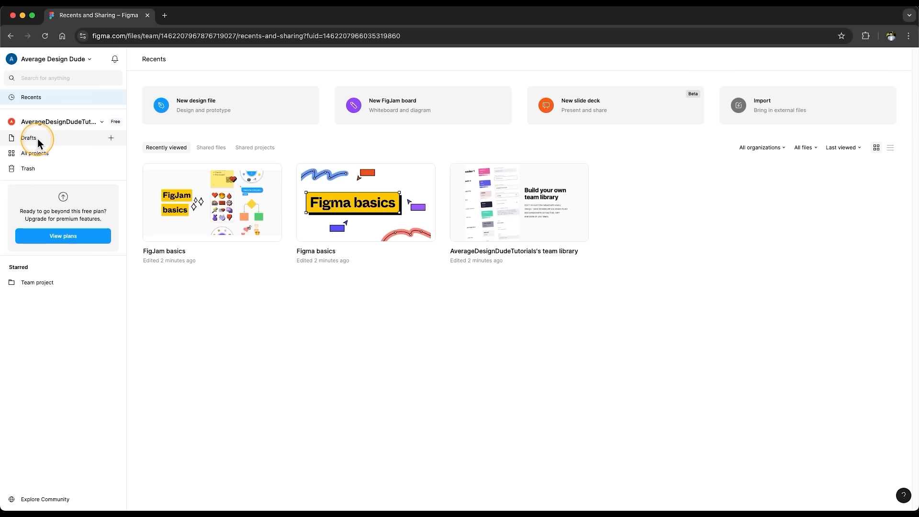
{"action": "left_click", "coordinate": [38, 138]}
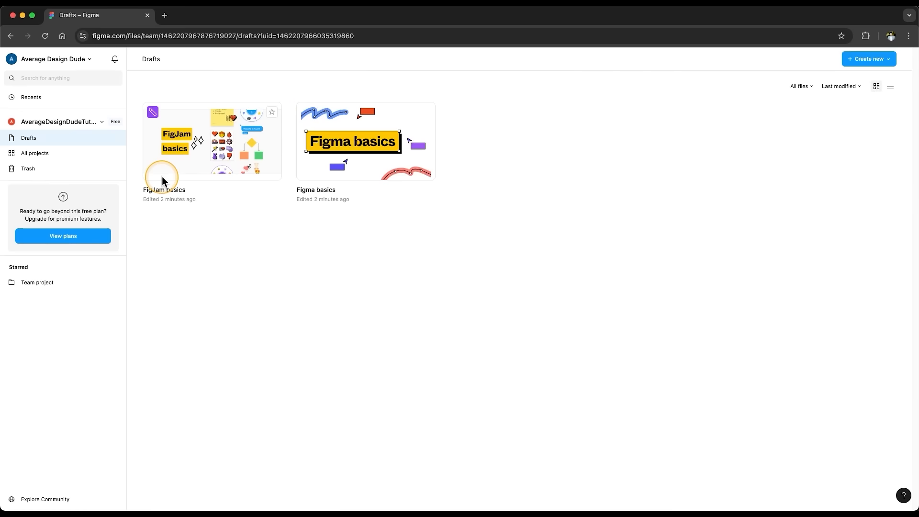
{"action": "left_click", "coordinate": [36, 154]}
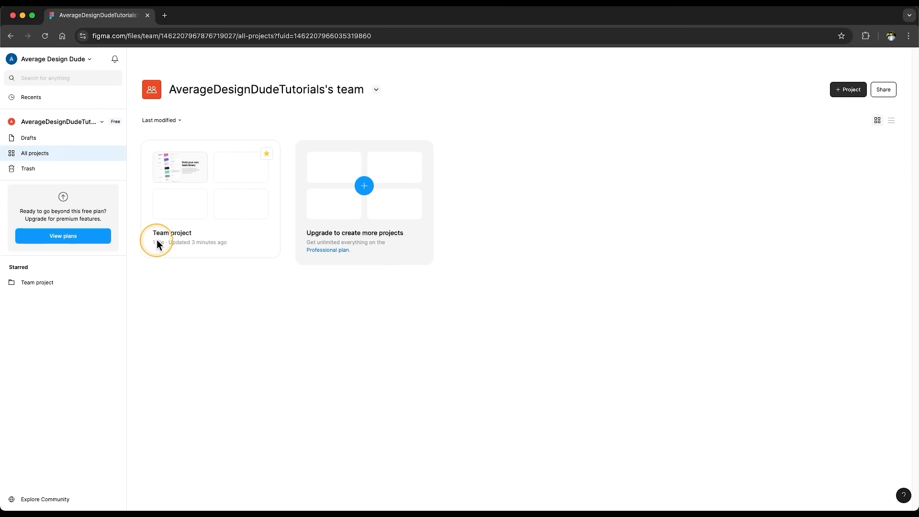
- Rename the Team project card to 'My Projects', then open it to see its team library file
{"action": "right_click", "coordinate": [194, 231]}
{"action": "left_click", "coordinate": [218, 277]}
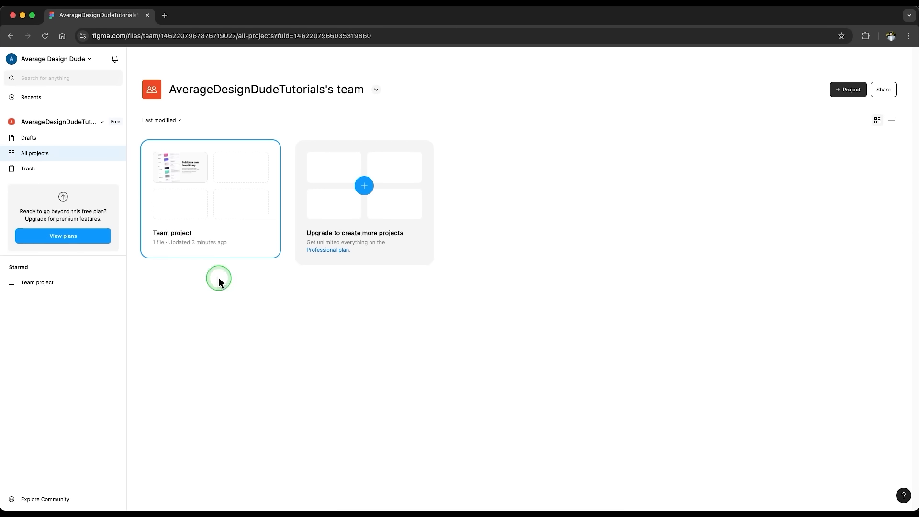
{"action": "triple_click", "coordinate": [445, 268]}
{"action": "type", "text": "My Projects"}
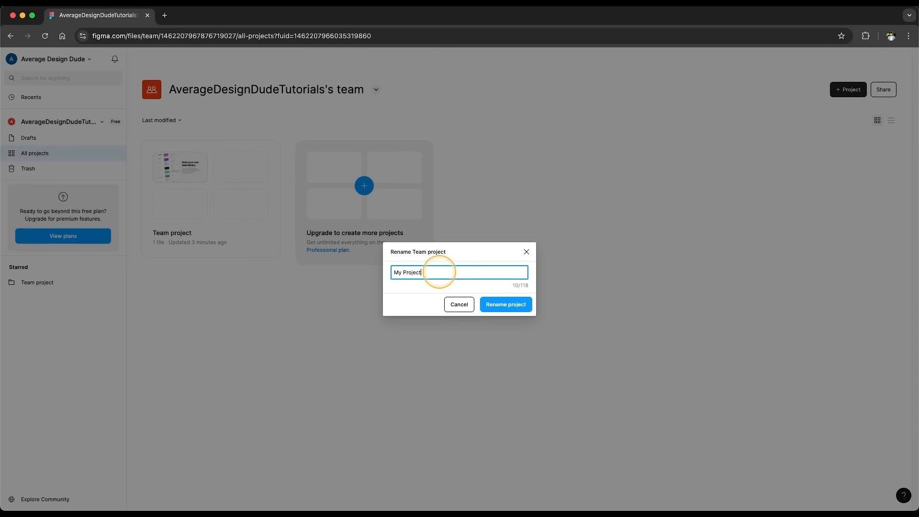
{"action": "key", "text": "Return"}
{"action": "left_click", "coordinate": [231, 243]}
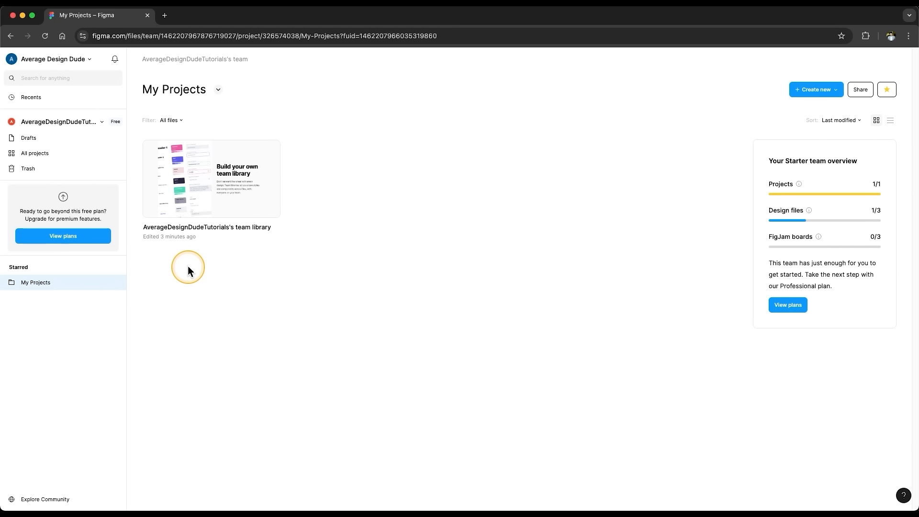
- Move Figma basics from Drafts into My Projects, then open My Projects showing 2 files
{"action": "left_click", "coordinate": [29, 139]}
{"action": "right_click", "coordinate": [330, 166]}
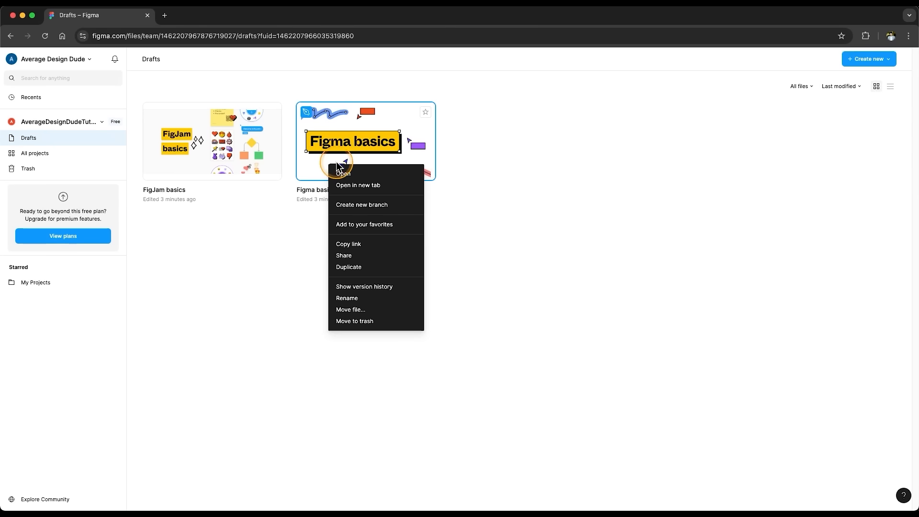
{"action": "left_click", "coordinate": [359, 308]}
{"action": "left_click", "coordinate": [413, 198]}
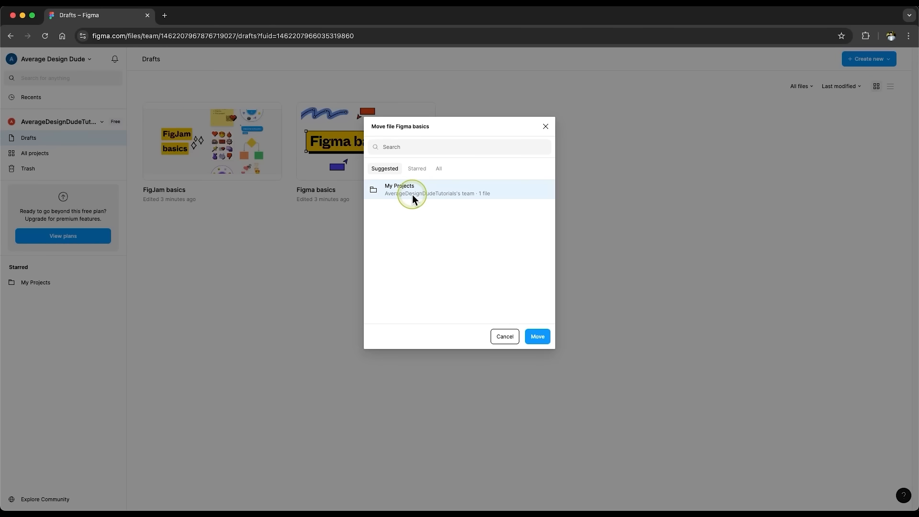
{"action": "left_click", "coordinate": [535, 337]}
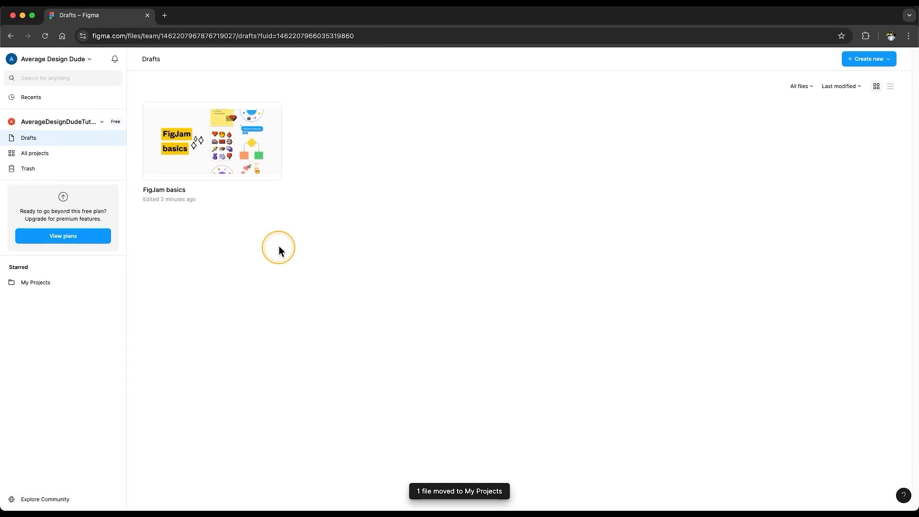
{"action": "left_click", "coordinate": [26, 156]}
{"action": "left_click", "coordinate": [229, 238]}
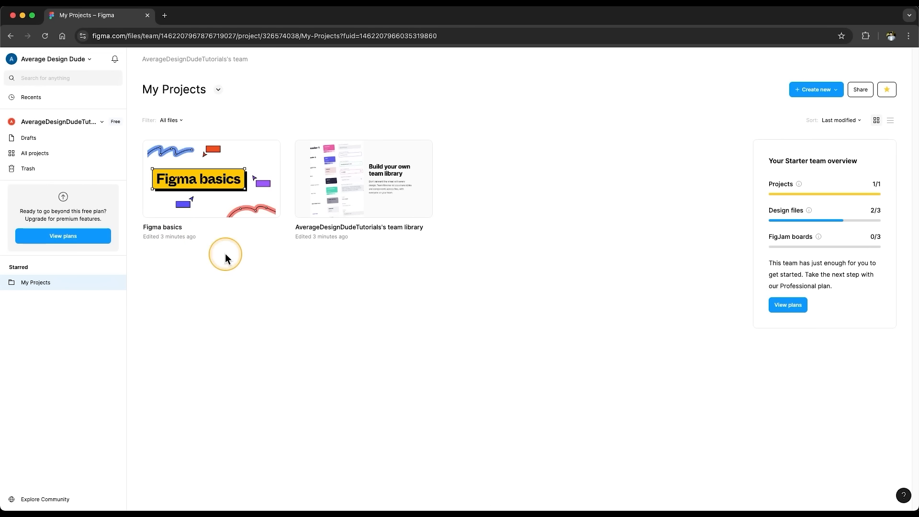
- Open Explore Community and browse its presentation decks, design resources and plugins like Lorem Ipsum
{"action": "left_click", "coordinate": [46, 500]}
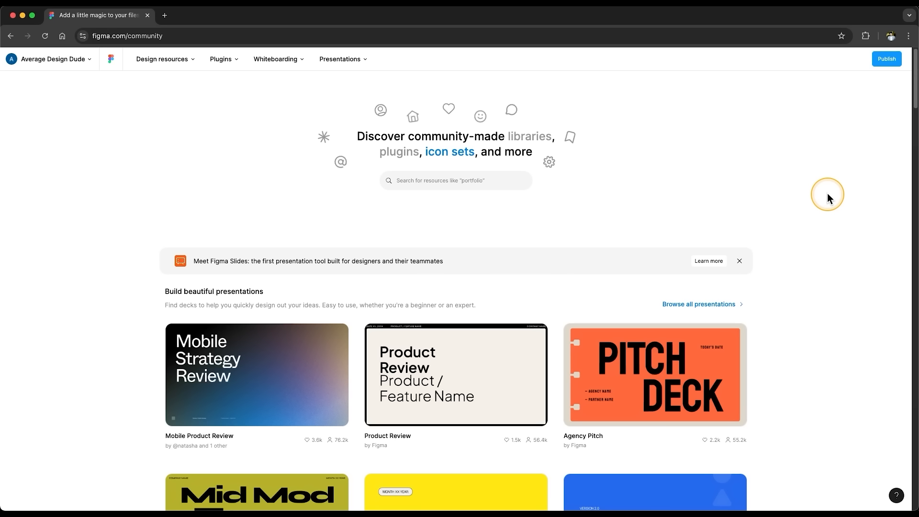
{"action": "scroll", "coordinate": [827, 193], "scroll_direction": "down", "scroll_amount": 8}
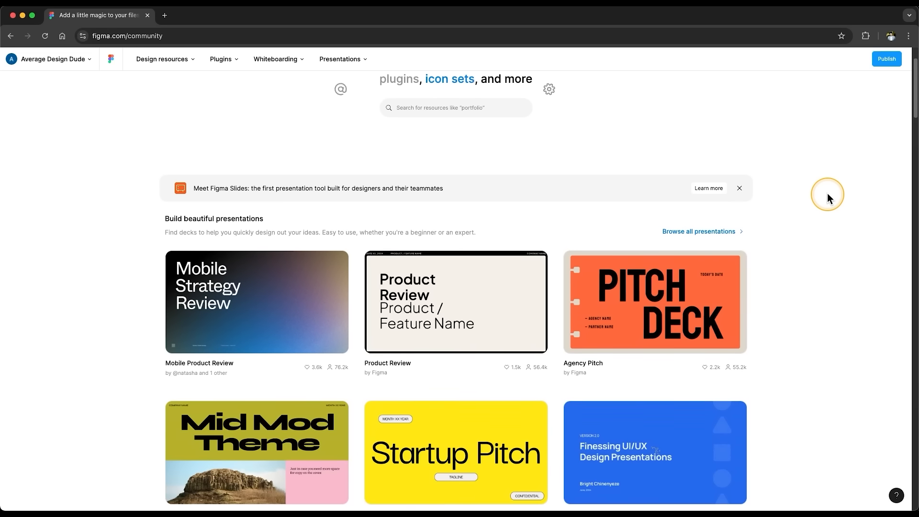
{"action": "scroll", "coordinate": [827, 193], "scroll_direction": "down", "scroll_amount": 3}
{"action": "scroll", "coordinate": [827, 194], "scroll_direction": "down", "scroll_amount": 7}
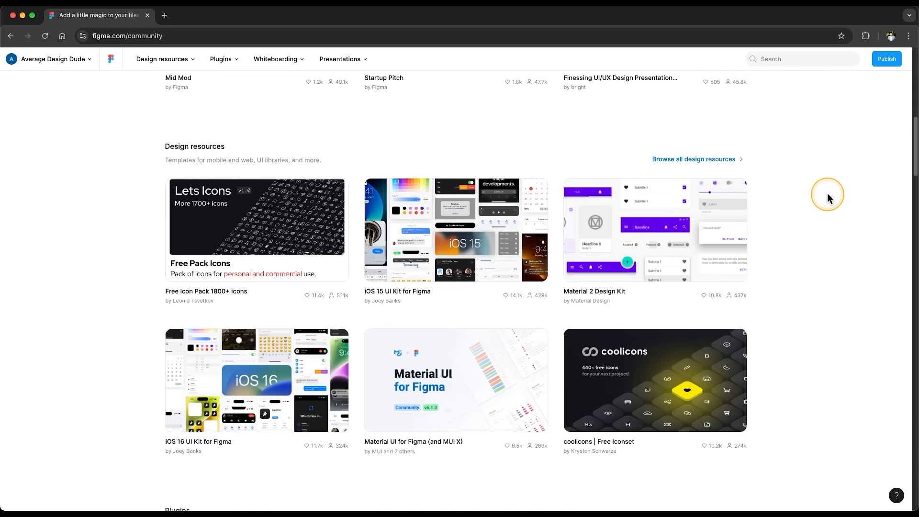
{"action": "scroll", "coordinate": [827, 193], "scroll_direction": "down", "scroll_amount": 5}
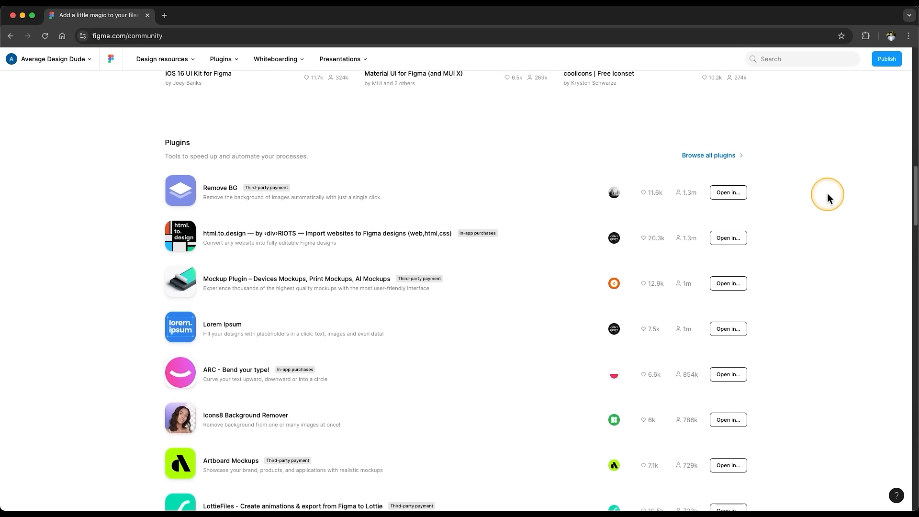
{"action": "scroll", "coordinate": [826, 193], "scroll_direction": "up", "scroll_amount": 20}
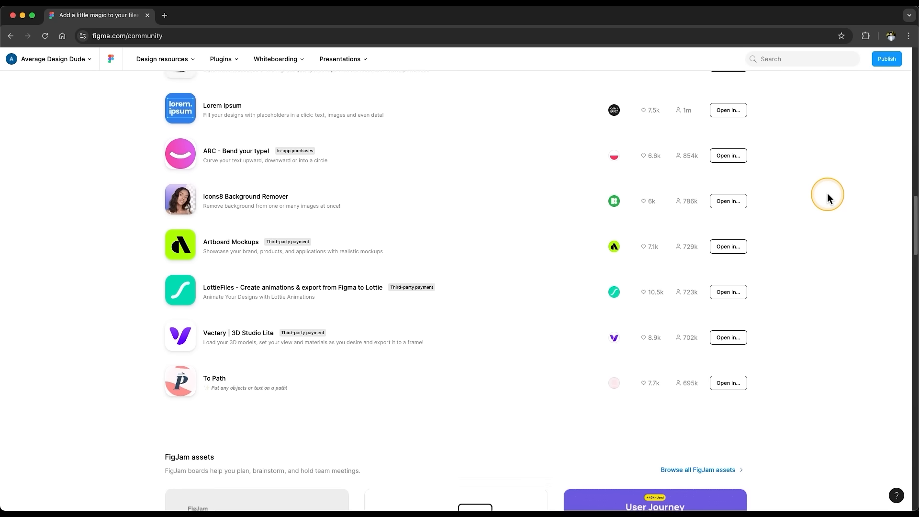
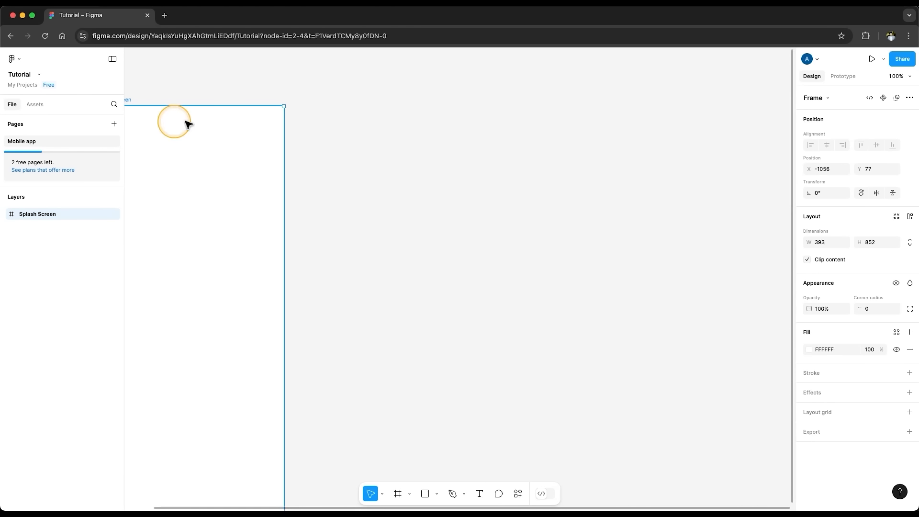
- Zoom to fit the Splash Screen frame, then adjust the zoom to about 62%
{"action": "left_click", "coordinate": [902, 76]}
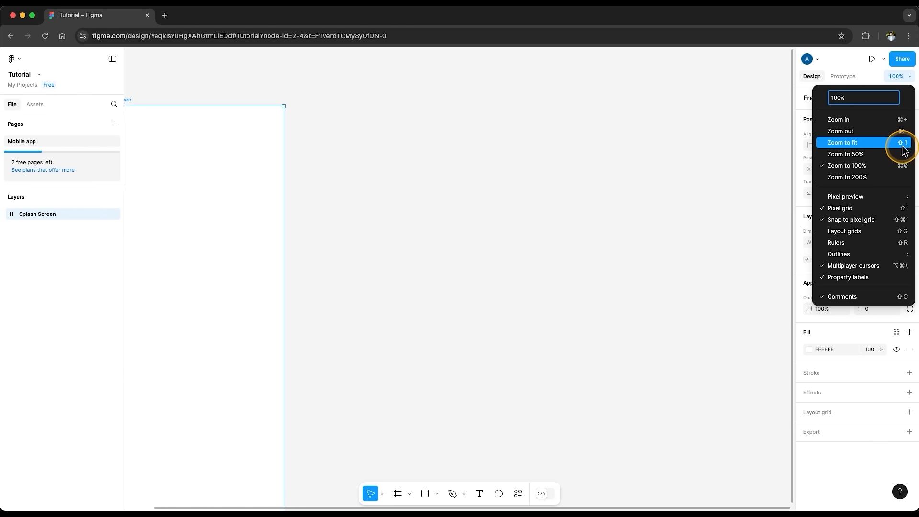
{"action": "left_click", "coordinate": [599, 169]}
{"action": "key", "text": "shift+1"}
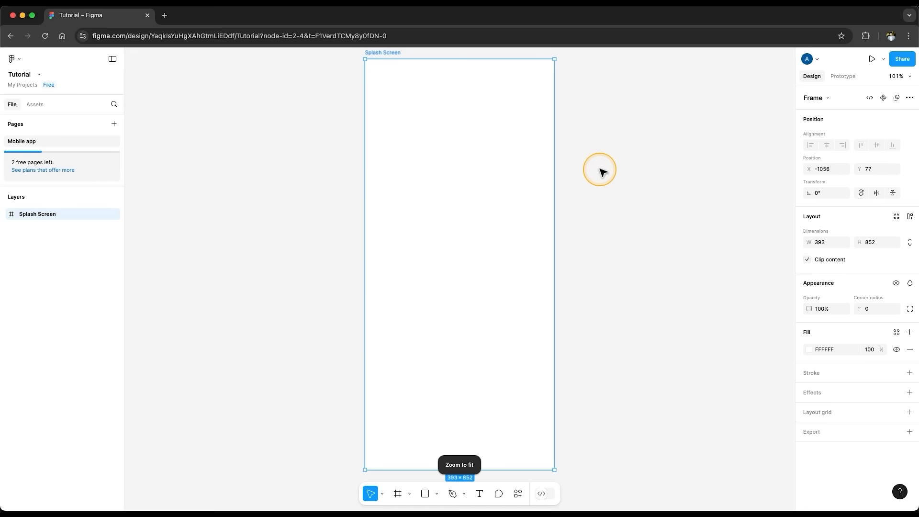
{"action": "scroll", "coordinate": [600, 169], "scroll_direction": "down", "scroll_amount": 5}
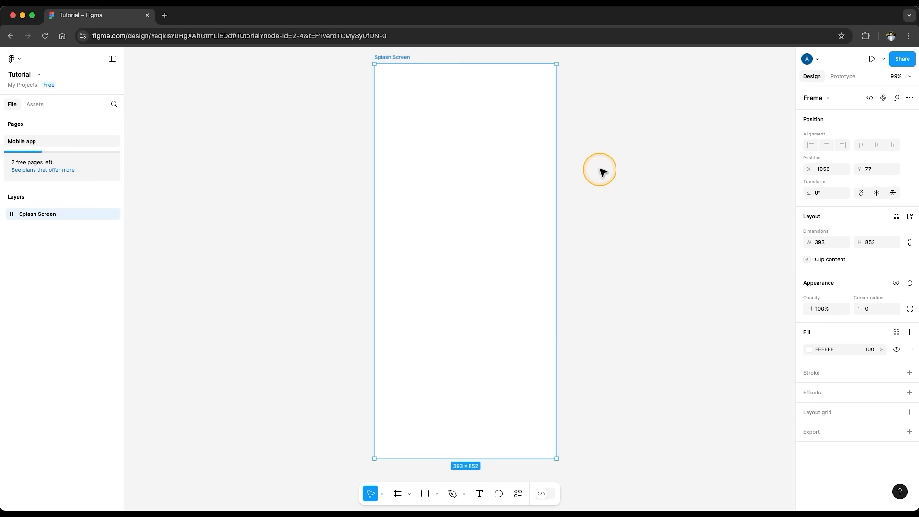
{"action": "scroll", "coordinate": [600, 172], "scroll_direction": "up", "scroll_amount": 10}
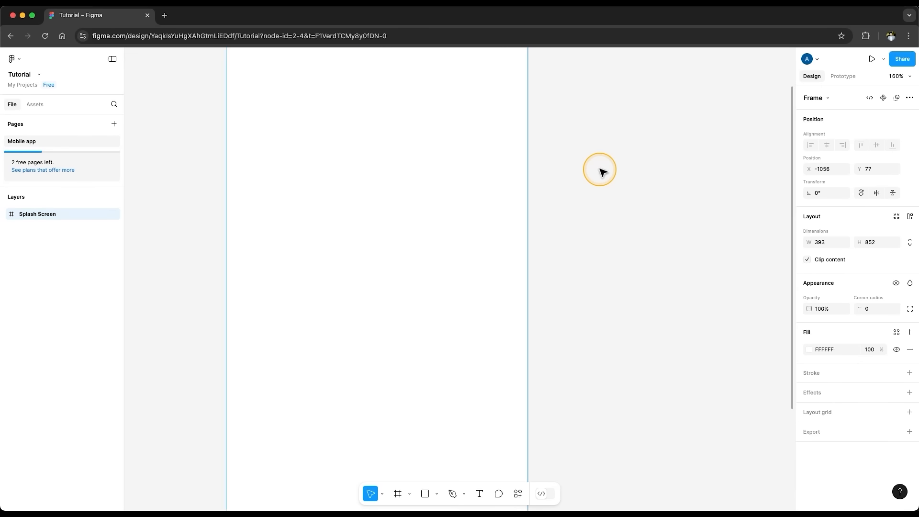
{"action": "scroll", "coordinate": [600, 173], "scroll_direction": "down", "scroll_amount": 10}
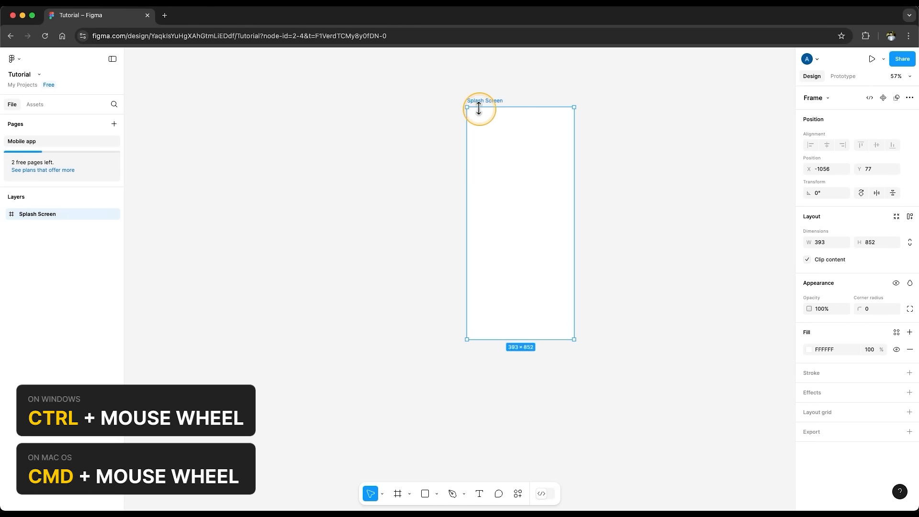
{"action": "scroll", "coordinate": [478, 102], "scroll_direction": "up", "scroll_amount": 6}
{"action": "scroll", "coordinate": [479, 102], "scroll_direction": "up", "scroll_amount": 4}
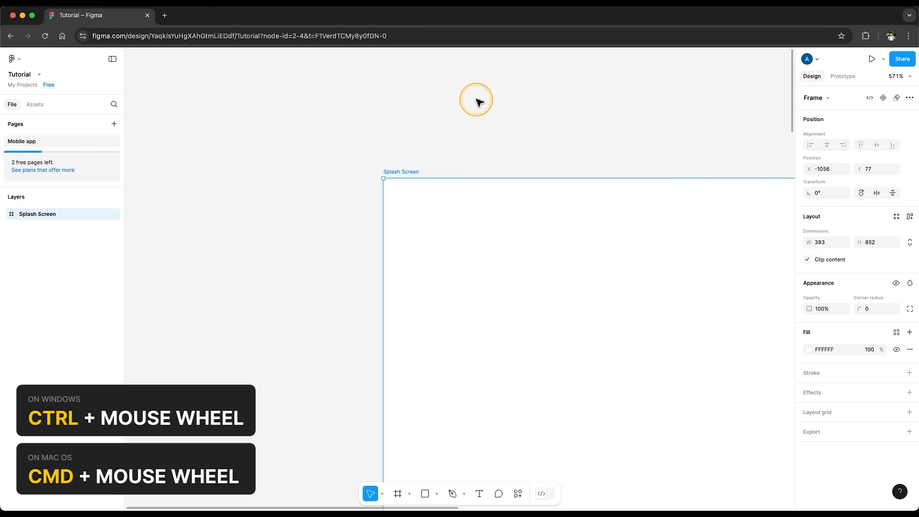
{"action": "scroll", "coordinate": [479, 102], "scroll_direction": "down", "scroll_amount": 8}
{"action": "scroll", "coordinate": [479, 101], "scroll_direction": "down", "scroll_amount": 3}
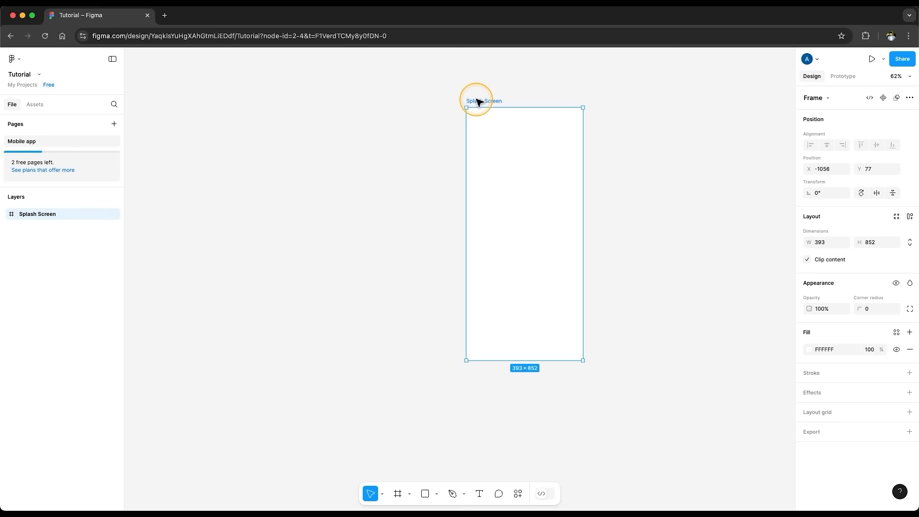
- Switch to the Hand tool and pan the canvas so the frame shifts left
{"action": "left_click", "coordinate": [383, 493]}
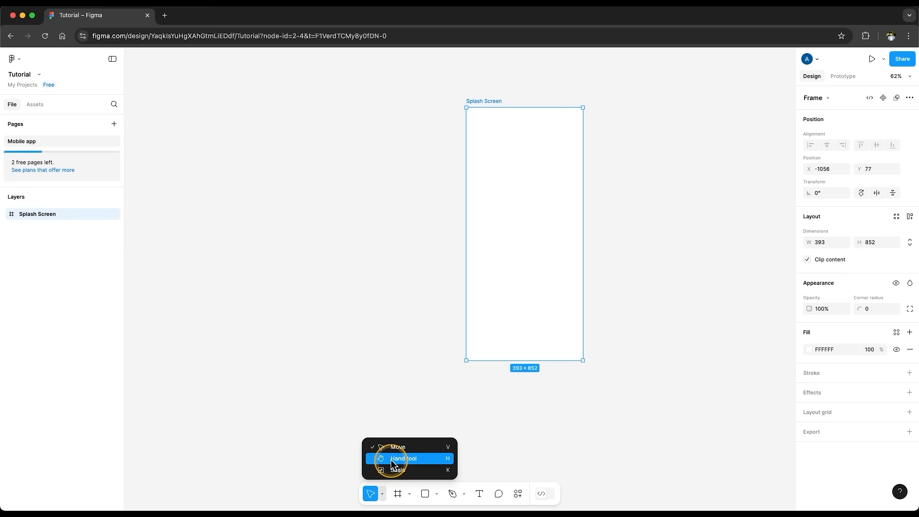
{"action": "left_click", "coordinate": [390, 459]}
{"action": "left_click_drag", "start_coordinate": [585, 226], "coordinate": [493, 230]}
{"action": "left_click", "coordinate": [382, 494]}
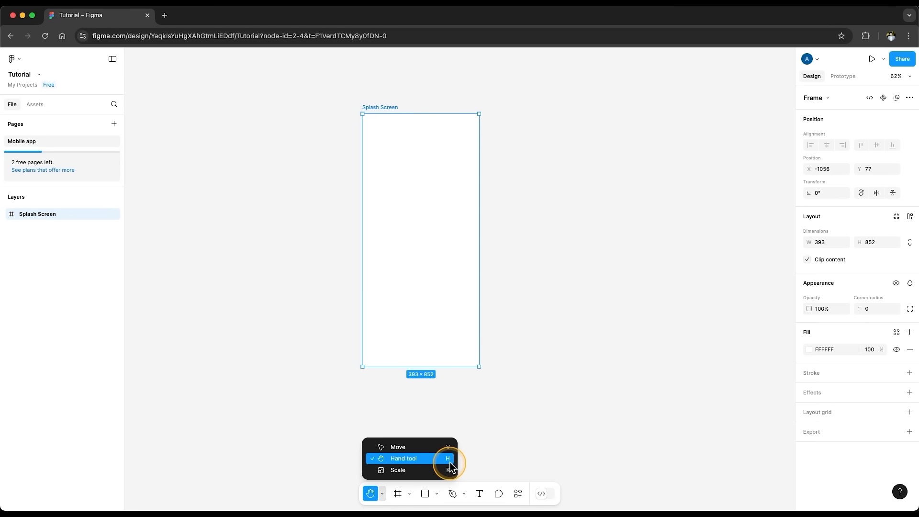
{"action": "key", "text": "space"}
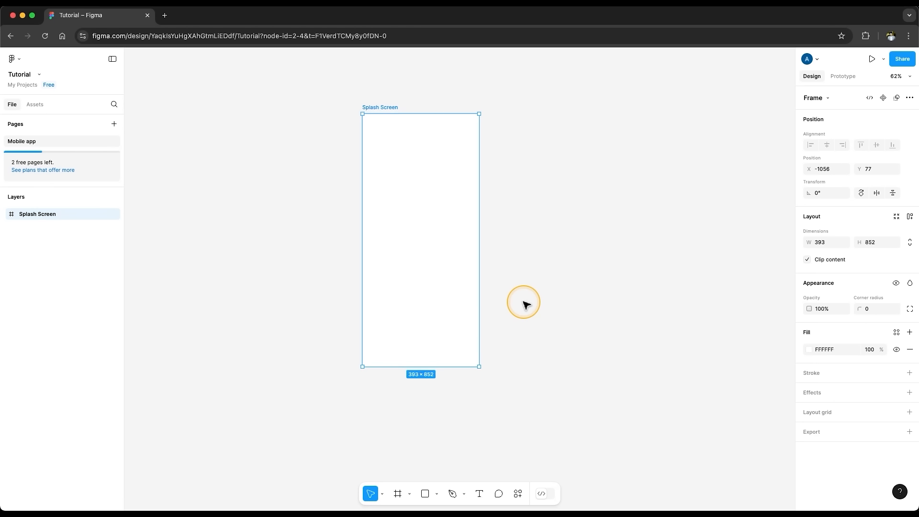
- Pan around with Space held, then zoom to fit so the frame fills the canvas height
{"action": "scroll", "coordinate": [420, 215], "scroll_direction": "up", "scroll_amount": 5}
{"action": "scroll", "coordinate": [420, 216], "scroll_direction": "down", "scroll_amount": 1}
{"action": "scroll", "coordinate": [419, 215], "scroll_direction": "up", "scroll_amount": 2}
{"action": "scroll", "coordinate": [420, 215], "scroll_direction": "down", "scroll_amount": 5}
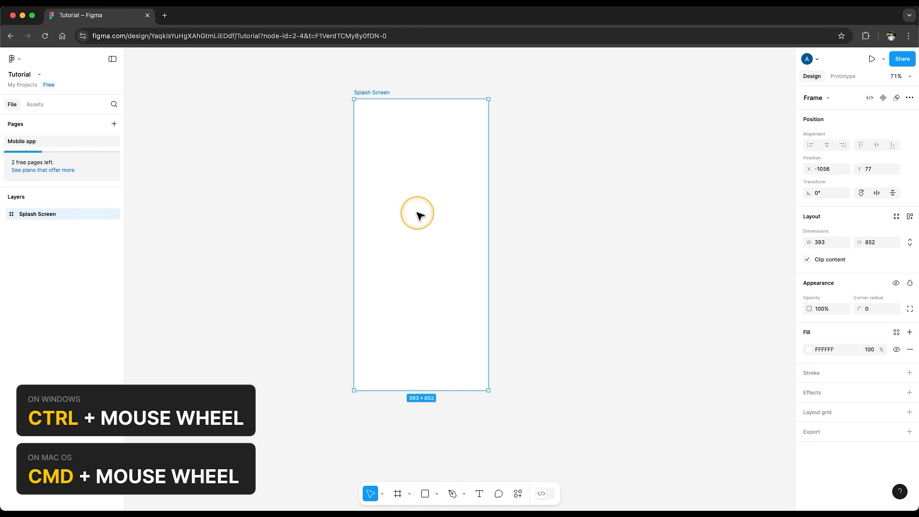
{"action": "scroll", "coordinate": [419, 215], "scroll_direction": "down", "scroll_amount": 1}
{"action": "key", "text": "space"}
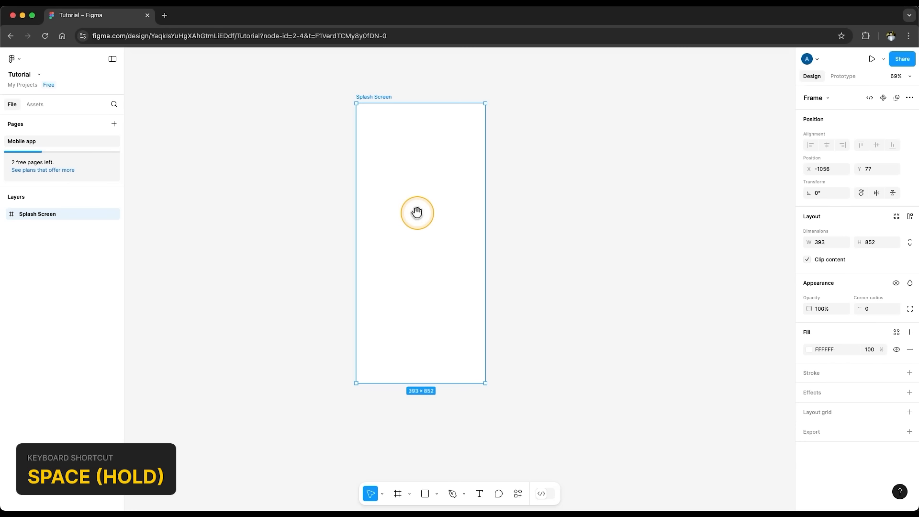
{"action": "left_click_drag", "start_coordinate": [416, 212], "coordinate": [339, 213]}
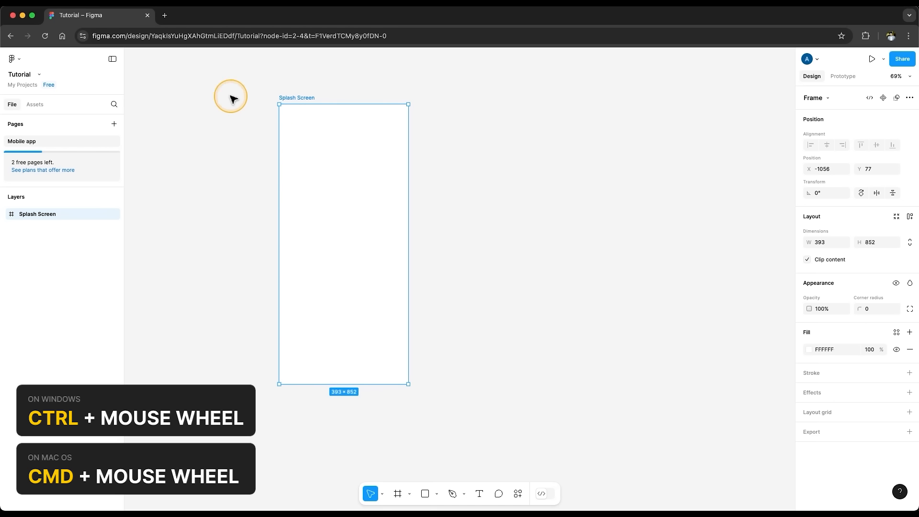
{"action": "scroll", "coordinate": [285, 111], "scroll_direction": "up", "scroll_amount": 3}
{"action": "scroll", "coordinate": [283, 109], "scroll_direction": "down", "scroll_amount": 4}
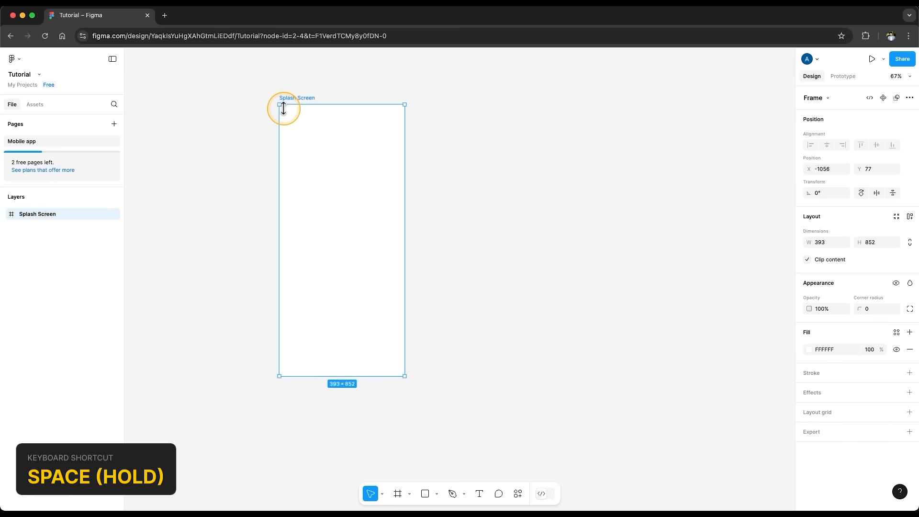
{"action": "left_click_drag", "start_coordinate": [285, 116], "coordinate": [359, 129]}
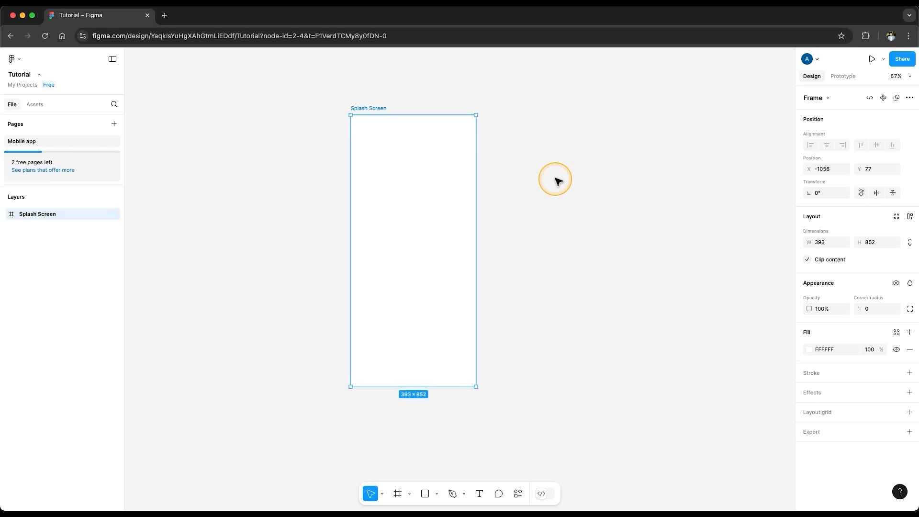
{"action": "key", "text": "shift+1"}
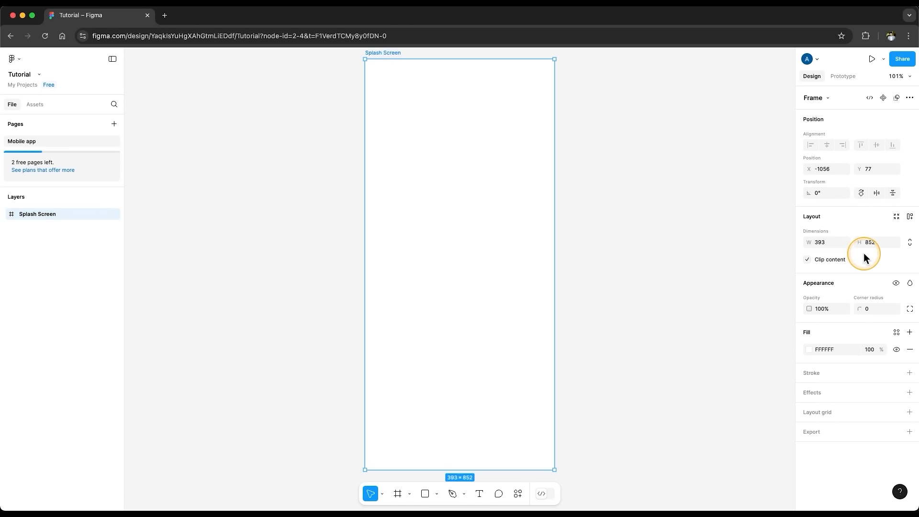
{"action": "type", "text": "200"}
{"action": "key", "text": "Return"}
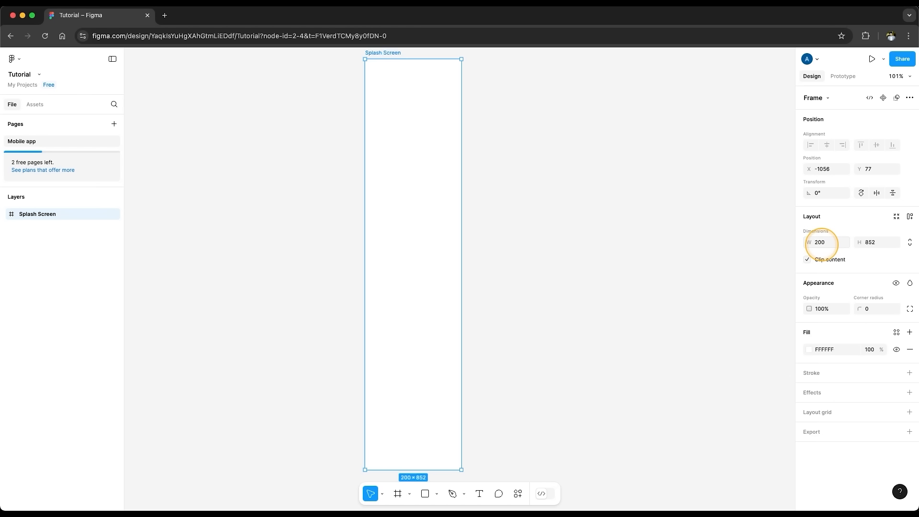
{"action": "key", "text": "super+z"}
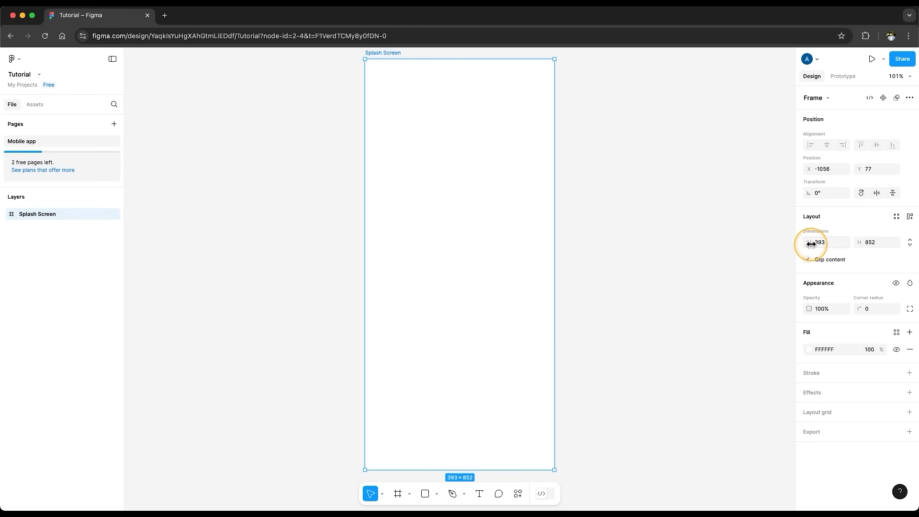
{"action": "left_click", "coordinate": [811, 243]}
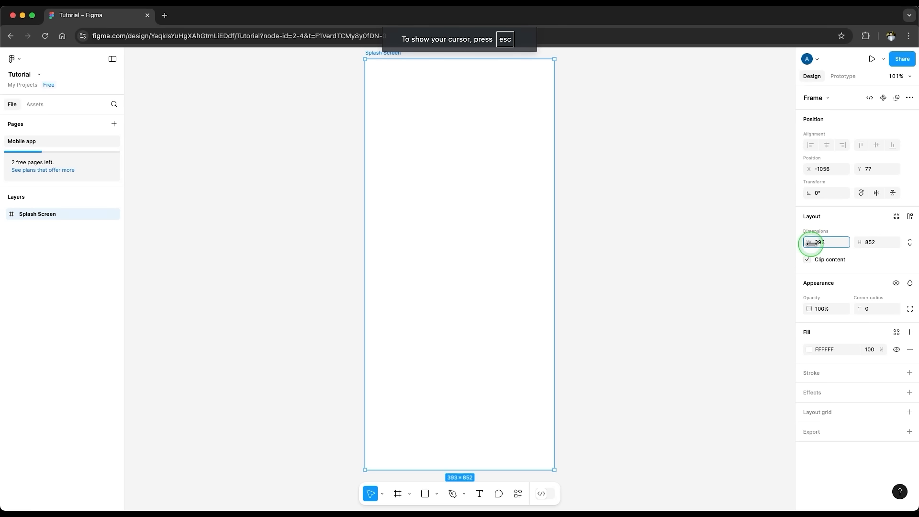
{"action": "mouse_move", "coordinate": [811, 243]}
{"action": "left_mouse_down"}
{"action": "mouse_move", "coordinate": [907, 245]}
{"action": "mouse_move", "coordinate": [820, 247]}
{"action": "left_mouse_up"}
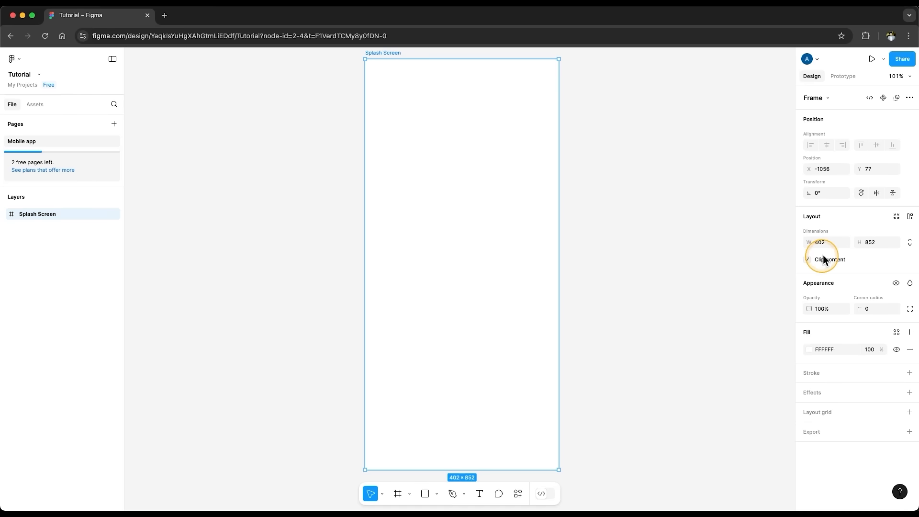
{"action": "key", "text": "super+z"}
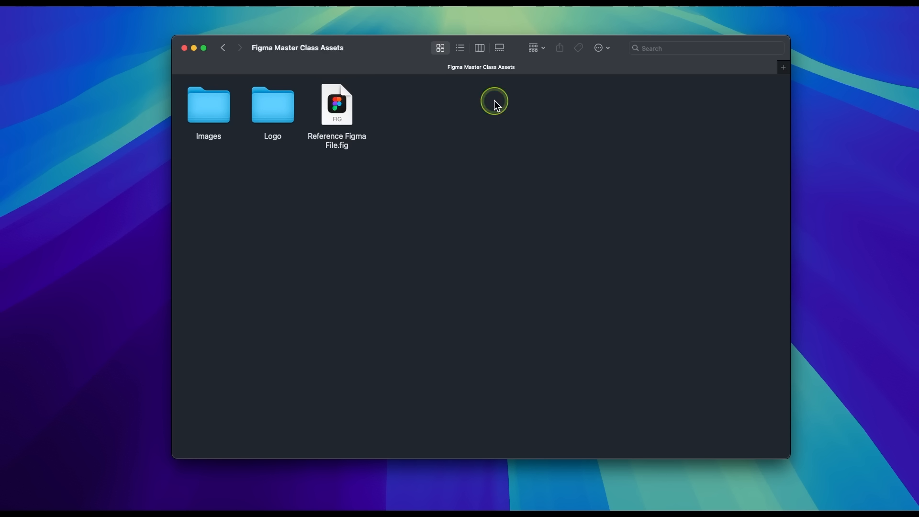
- Select the Images and Logo folders and Reference Figma File.fig in the assets folder
{"action": "left_click_drag", "start_coordinate": [494, 100], "coordinate": [205, 176]}
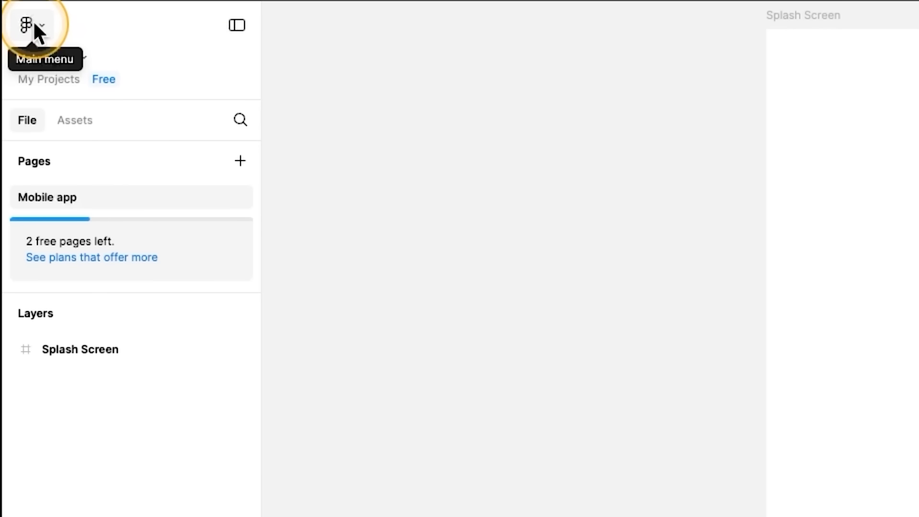
- Import Reference Figma File.fig from the computer into Drafts and open it in a new tab
{"action": "left_click", "coordinate": [14, 58]}
{"action": "left_click", "coordinate": [79, 67]}
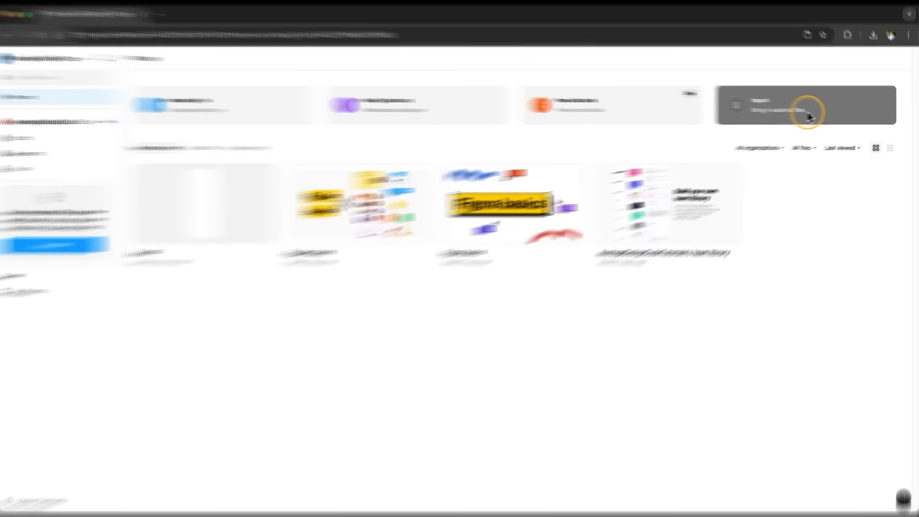
{"action": "left_click", "coordinate": [807, 117]}
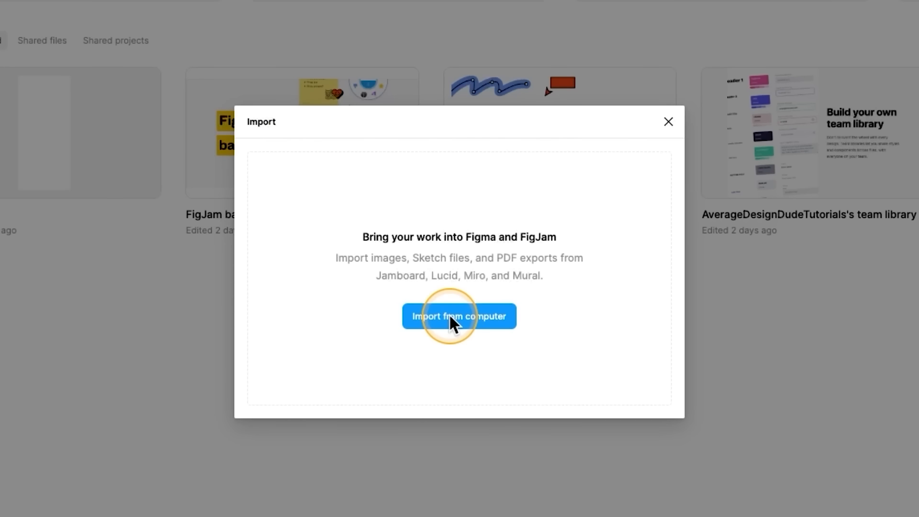
{"action": "left_click", "coordinate": [445, 322]}
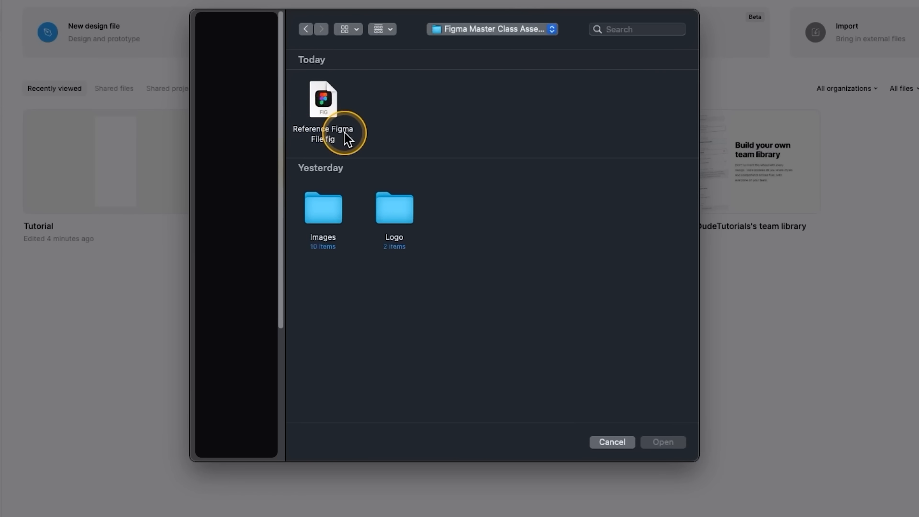
{"action": "left_click", "coordinate": [326, 108]}
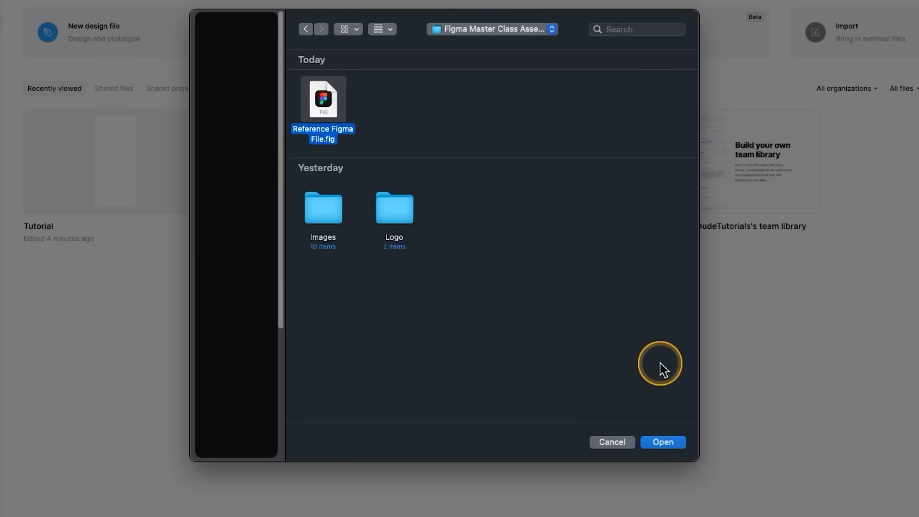
{"action": "left_click", "coordinate": [674, 440]}
{"action": "left_click", "coordinate": [581, 226]}
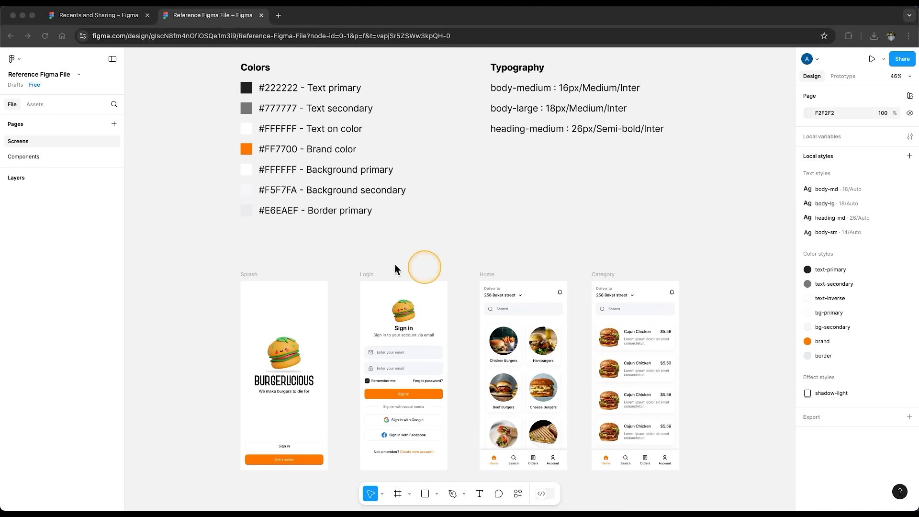
{"action": "scroll", "coordinate": [317, 317], "scroll_direction": "down", "scroll_amount": 5}
{"action": "scroll", "coordinate": [233, 125], "scroll_direction": "up", "scroll_amount": 5}
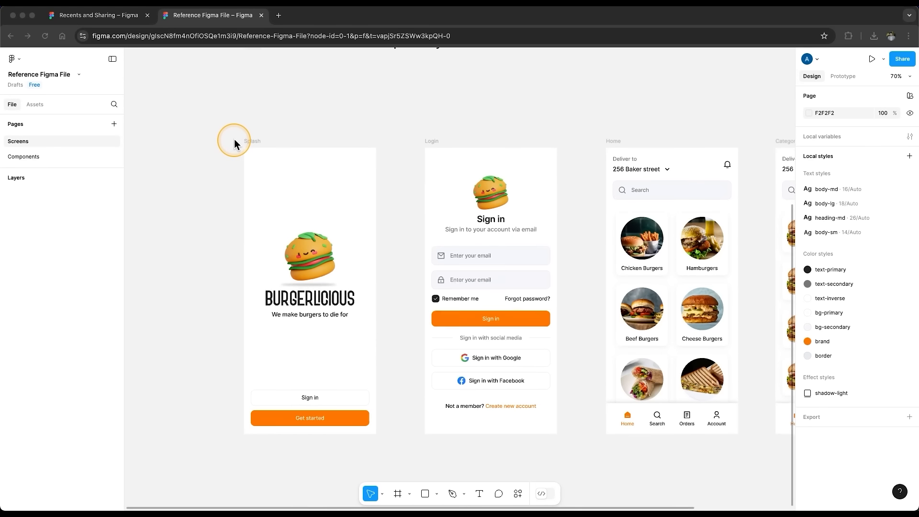
{"action": "left_click", "coordinate": [247, 140]}
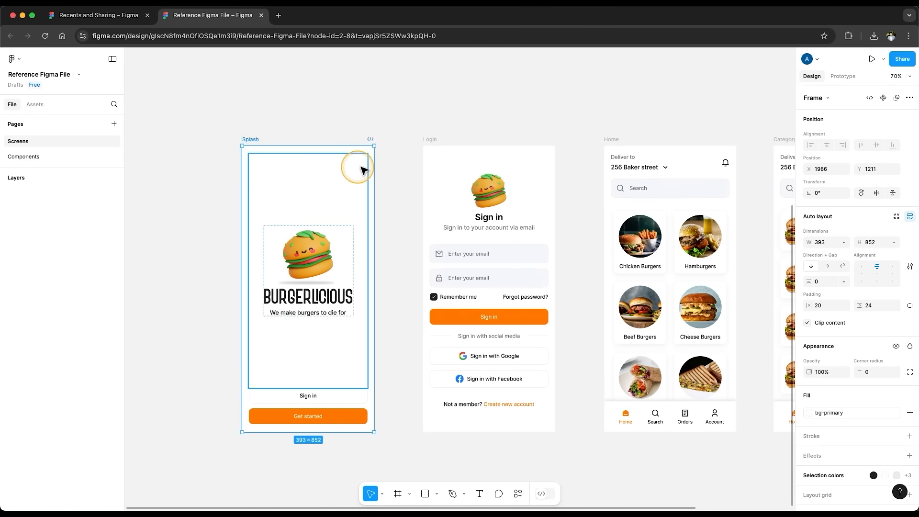
{"action": "scroll", "coordinate": [362, 164], "scroll_direction": "right", "scroll_amount": 5}
{"action": "left_click", "coordinate": [294, 141]}
{"action": "left_click", "coordinate": [475, 142]}
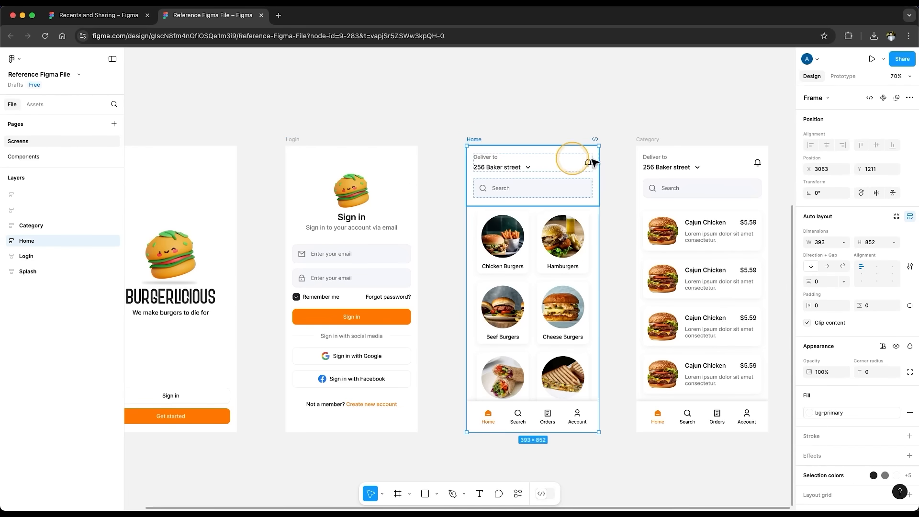
{"action": "left_click", "coordinate": [640, 143]}
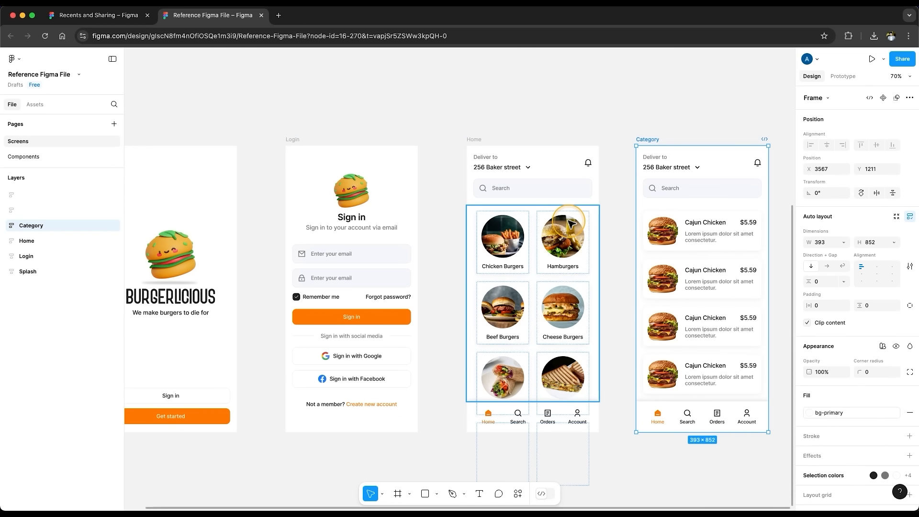
{"action": "scroll", "coordinate": [459, 213], "scroll_direction": "left", "scroll_amount": 5}
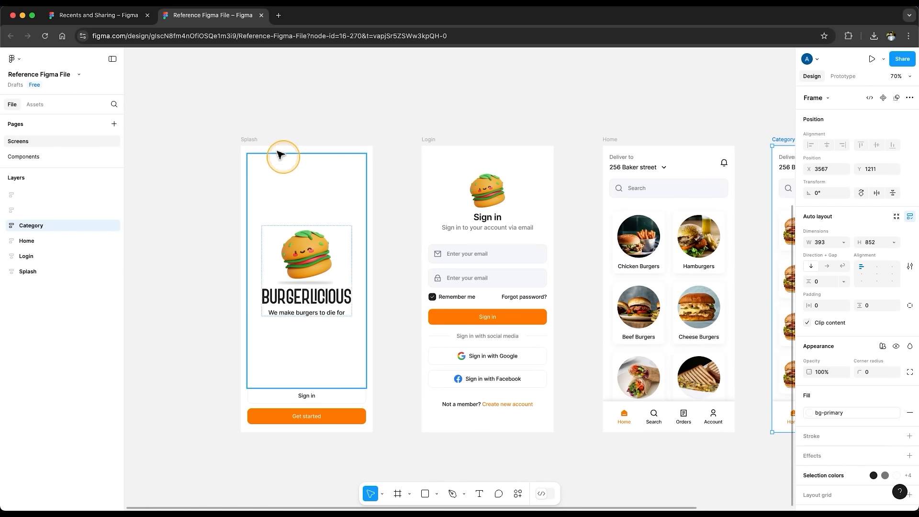
{"action": "scroll", "coordinate": [393, 167], "scroll_direction": "down", "scroll_amount": 1}
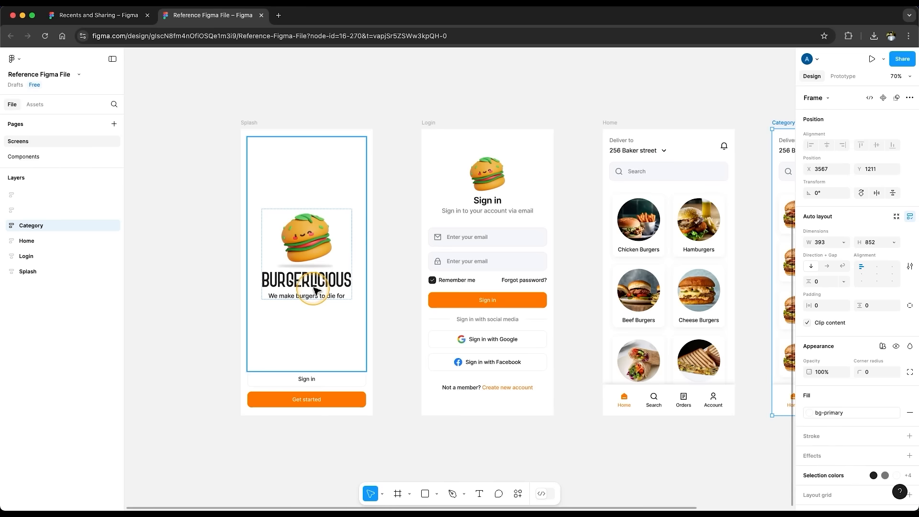
{"action": "scroll", "coordinate": [387, 204], "scroll_direction": "right", "scroll_amount": 3}
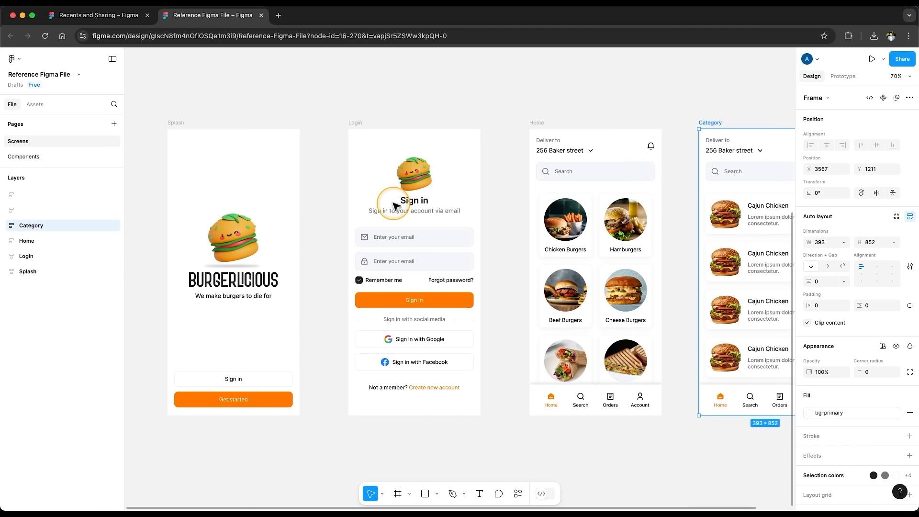
{"action": "scroll", "coordinate": [391, 205], "scroll_direction": "right", "scroll_amount": 7}
{"action": "scroll", "coordinate": [392, 203], "scroll_direction": "left", "scroll_amount": 10}
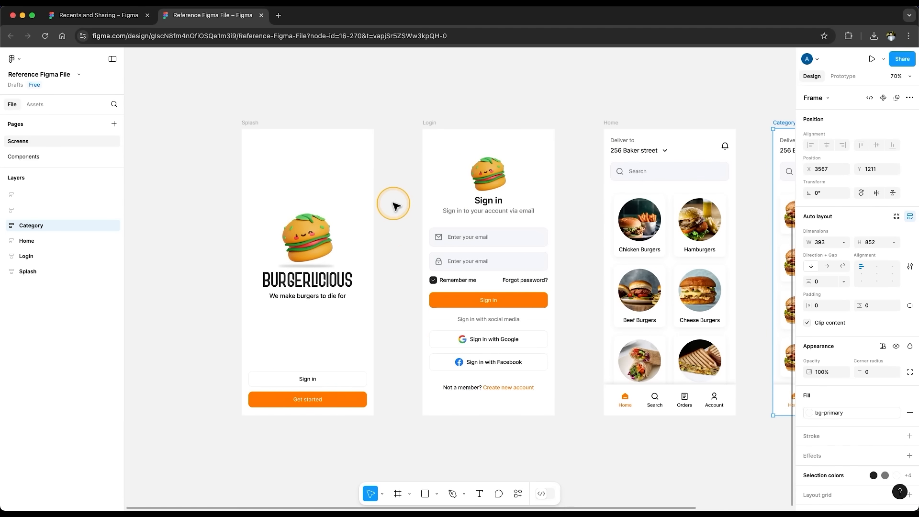
{"action": "scroll", "coordinate": [393, 205], "scroll_direction": "right", "scroll_amount": 3}
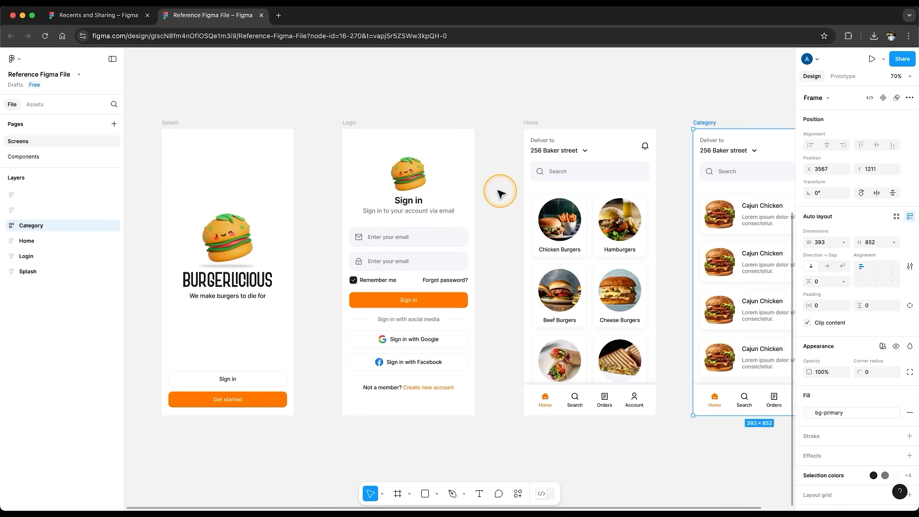
{"action": "scroll", "coordinate": [498, 190], "scroll_direction": "down", "scroll_amount": 2}
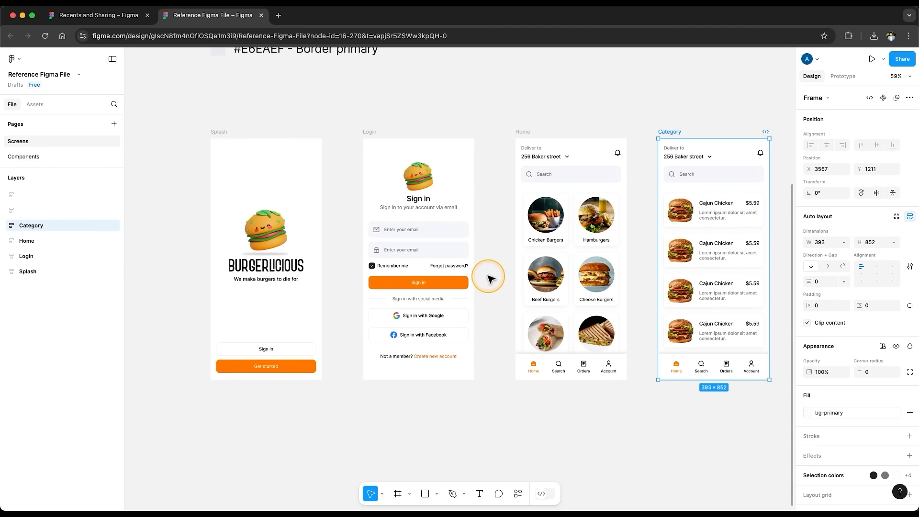
{"action": "scroll", "coordinate": [488, 279], "scroll_direction": "right", "scroll_amount": 1}
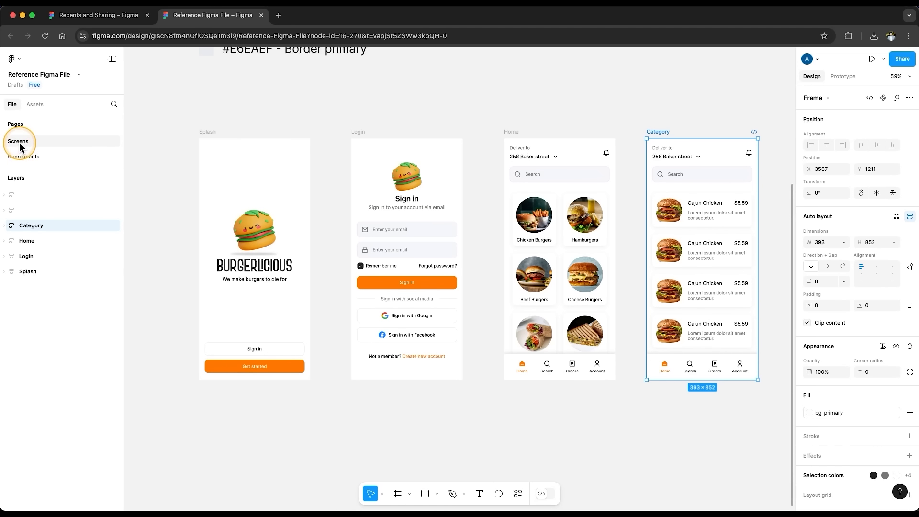
{"action": "left_click", "coordinate": [31, 159]}
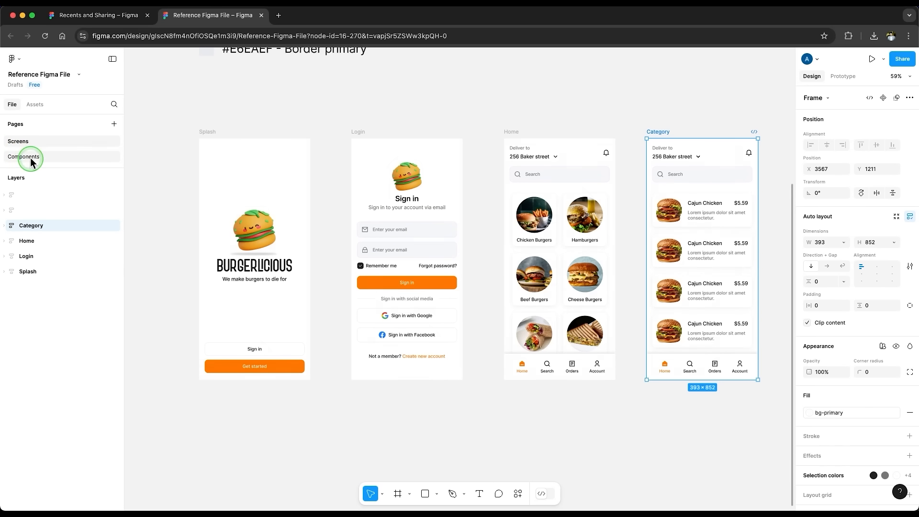
{"action": "scroll", "coordinate": [506, 227], "scroll_direction": "down", "scroll_amount": 3}
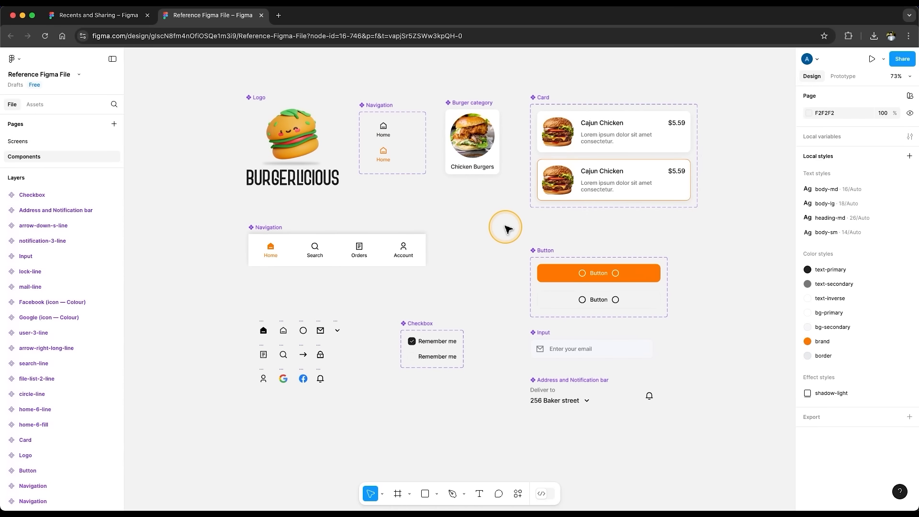
{"action": "left_click_drag", "start_coordinate": [183, 64], "coordinate": [747, 457]}
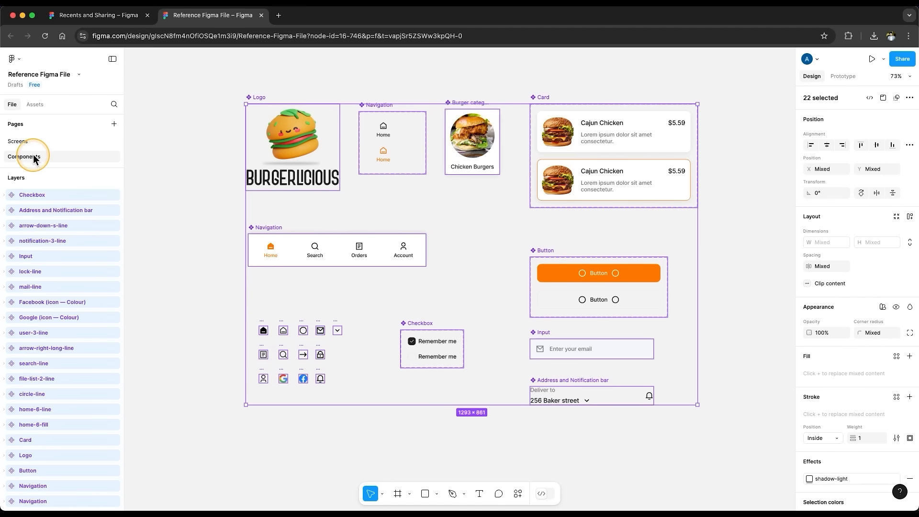
{"action": "left_click", "coordinate": [18, 143]}
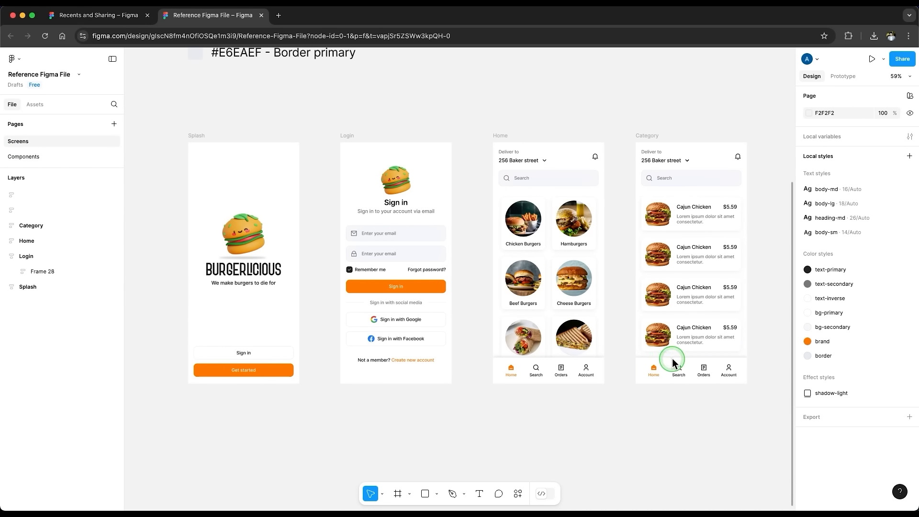
- Select and deselect the four reference screens, then open the Tutorial file from Recents
{"action": "left_click_drag", "start_coordinate": [768, 124], "coordinate": [197, 418]}
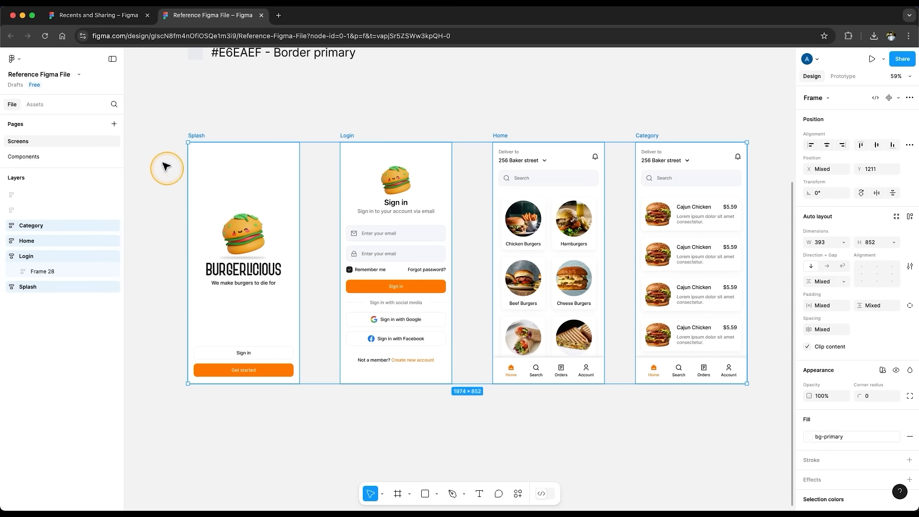
{"action": "left_click", "coordinate": [151, 152]}
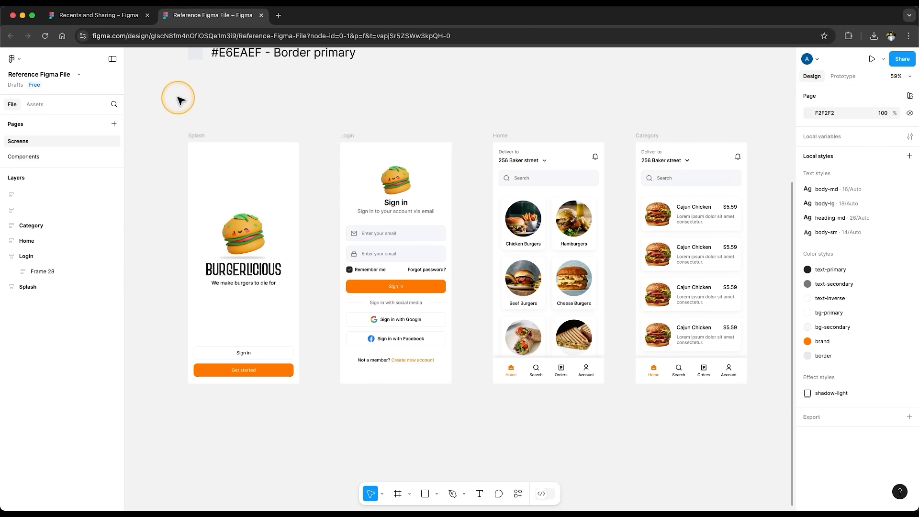
{"action": "left_click_drag", "start_coordinate": [159, 118], "coordinate": [746, 428]}
{"action": "left_click", "coordinate": [590, 420]}
{"action": "left_click", "coordinate": [106, 21]}
{"action": "left_click", "coordinate": [185, 233]}
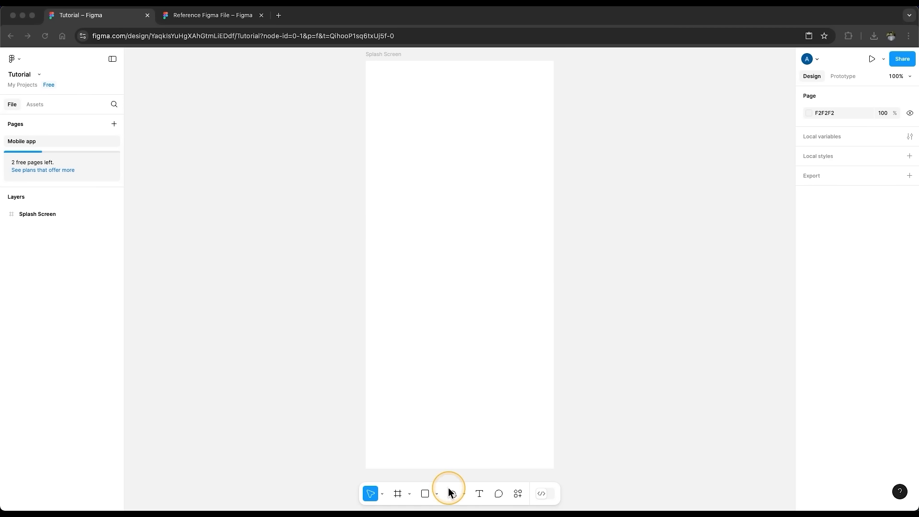
- Choose Image/video from the shape menu and load Logo_withText.png from the Logo folder
{"action": "left_click", "coordinate": [436, 493]}
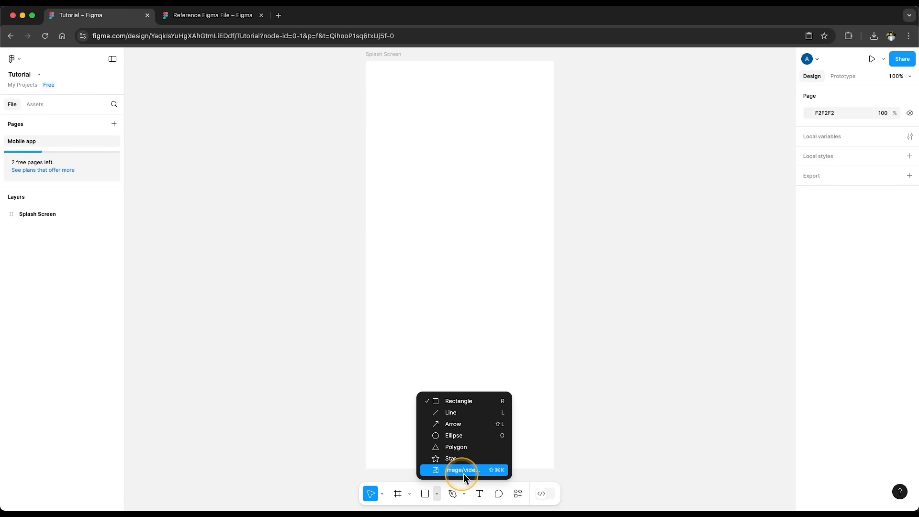
{"action": "left_click", "coordinate": [497, 470]}
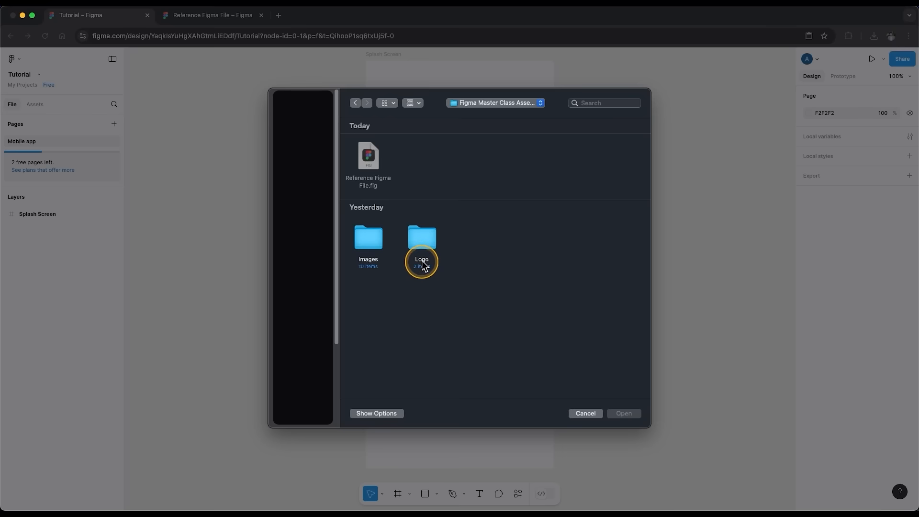
{"action": "double_click", "coordinate": [423, 239]}
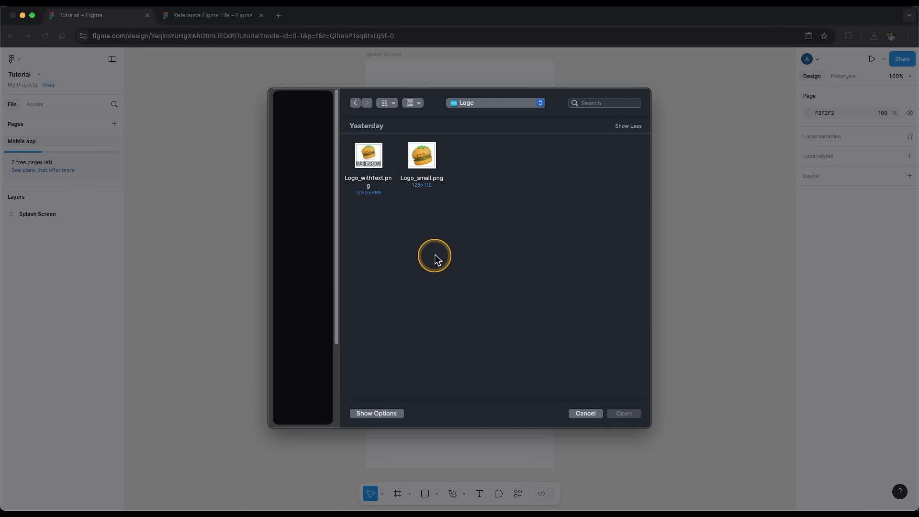
{"action": "left_click", "coordinate": [363, 178]}
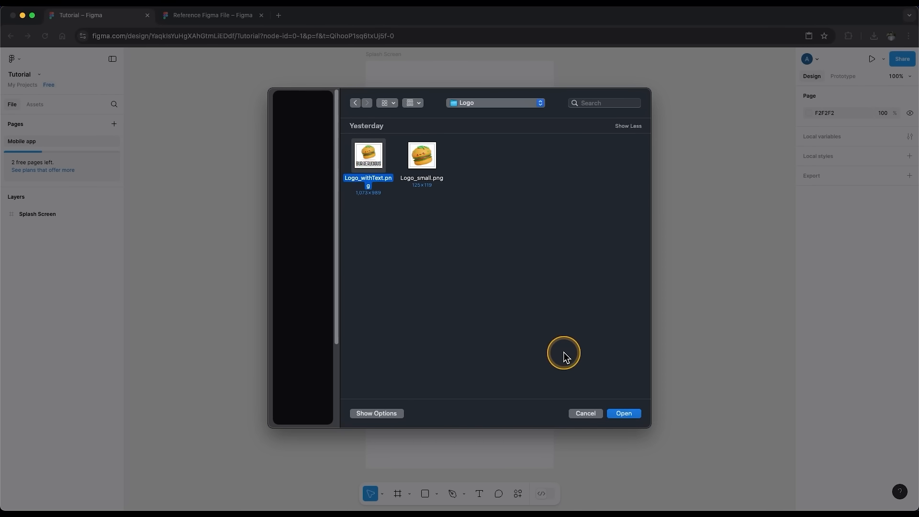
{"action": "left_click", "coordinate": [615, 414]}
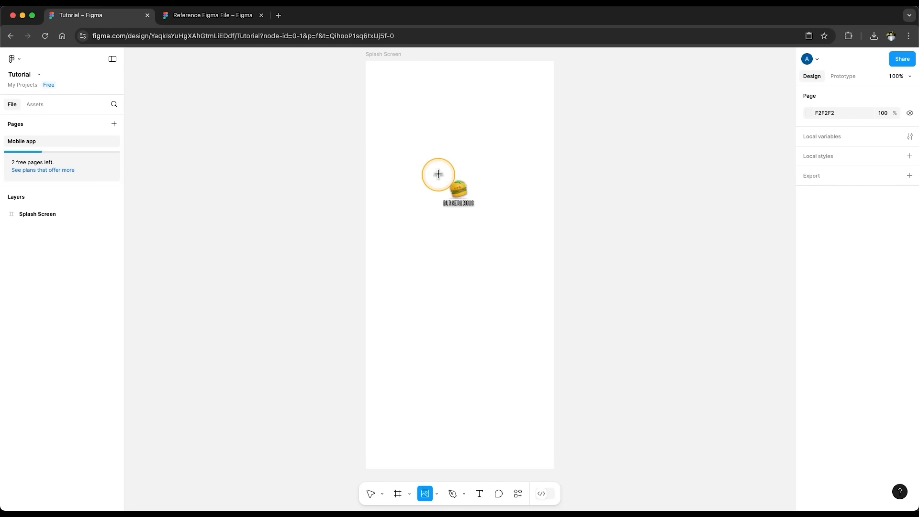
- Place the 274×242 logo on the Splash Screen, move it lower, and centre it horizontally
{"action": "left_click_drag", "start_coordinate": [403, 126], "coordinate": [526, 241]}
{"action": "left_click_drag", "start_coordinate": [486, 184], "coordinate": [525, 210]}
{"action": "mouse_move", "coordinate": [469, 213]}
{"action": "left_mouse_down"}
{"action": "mouse_move", "coordinate": [455, 218]}
{"action": "mouse_move", "coordinate": [486, 228]}
{"action": "mouse_move", "coordinate": [445, 207]}
{"action": "mouse_move", "coordinate": [461, 208]}
{"action": "left_mouse_up"}
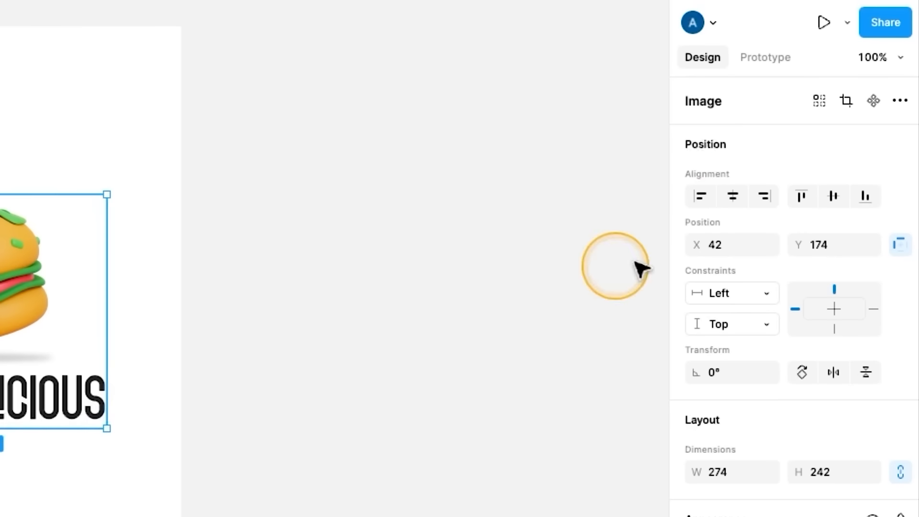
{"action": "left_click", "coordinate": [732, 196]}
{"action": "left_click", "coordinate": [324, 439]}
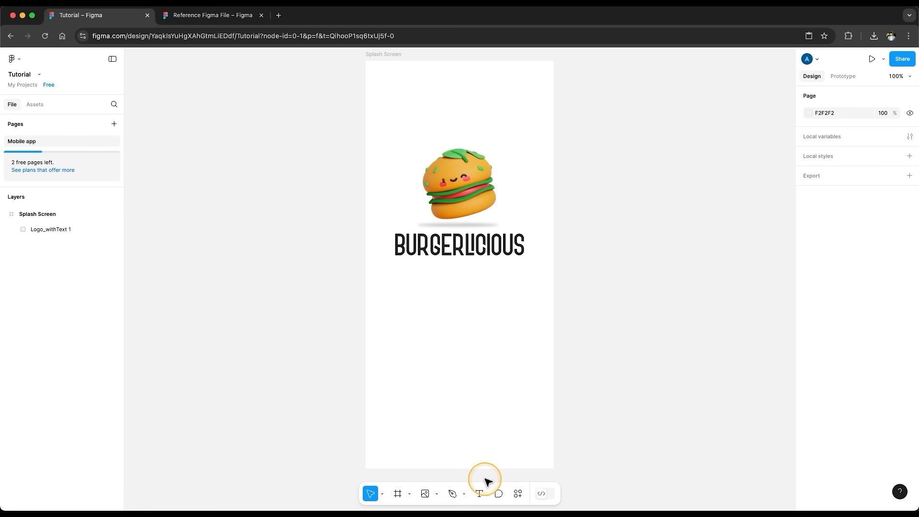
{"action": "key", "text": "t"}
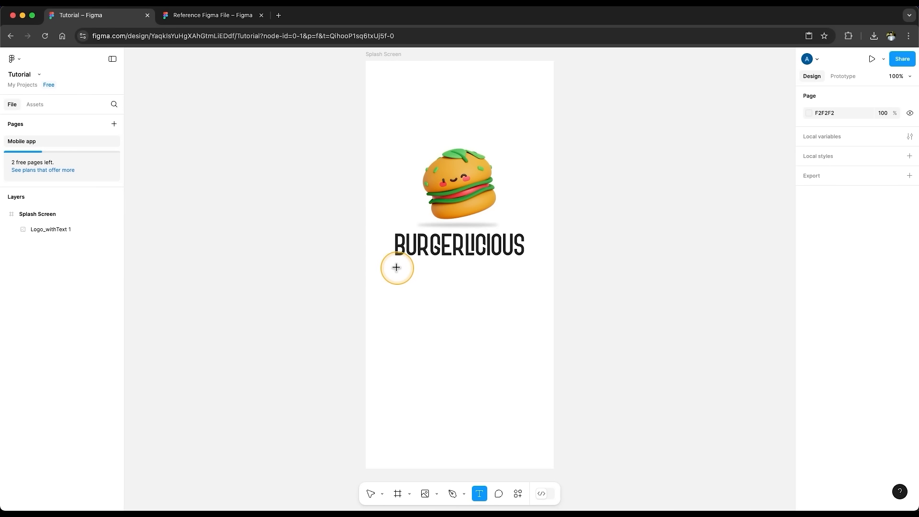
- Draw a 272×124 text box under the logo at X 61, Y 426
{"action": "left_click_drag", "start_coordinate": [394, 265], "coordinate": [525, 324]}
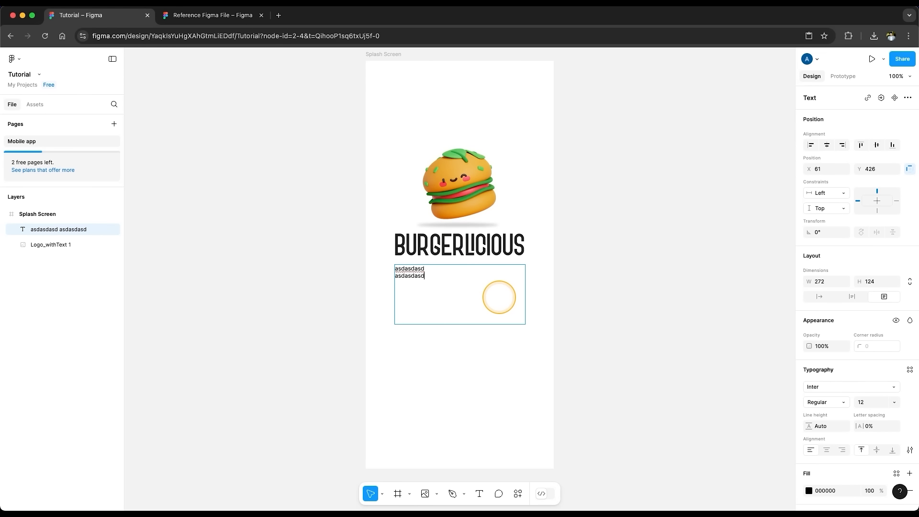
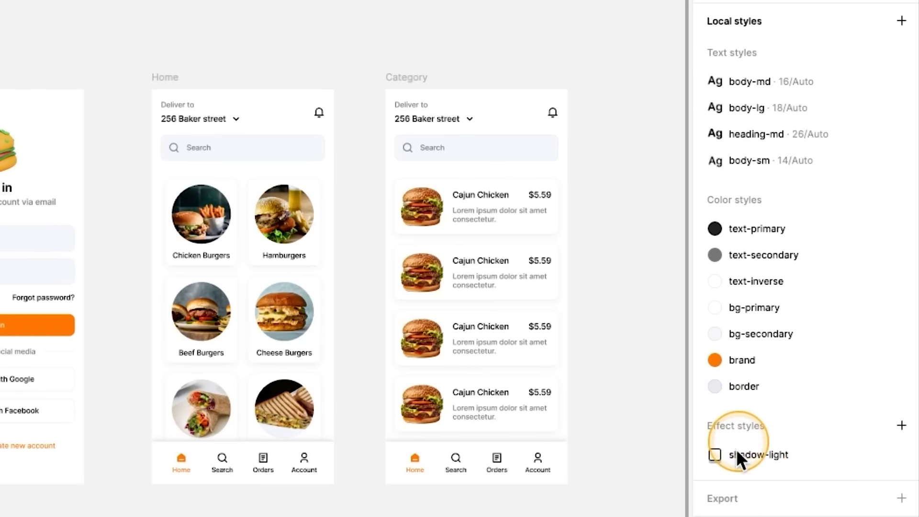
- Review the reference file's Splash, Login, Home and Category frames and its Colors and Typography specs
{"action": "left_click_drag", "start_coordinate": [611, 26], "coordinate": [221, 449]}
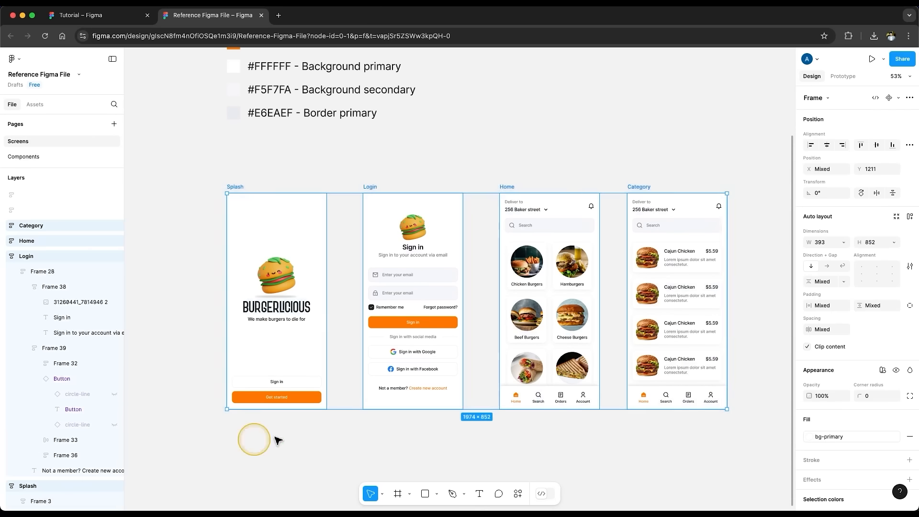
{"action": "left_click", "coordinate": [588, 421]}
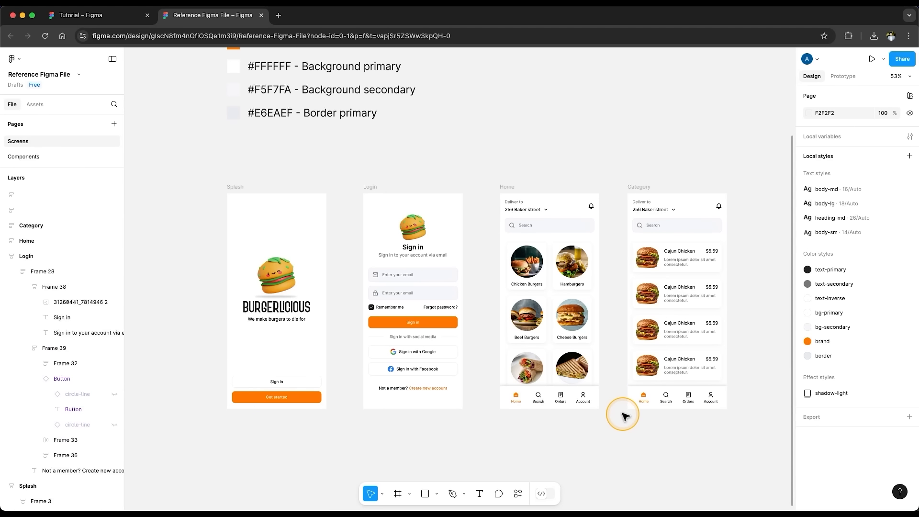
{"action": "scroll", "coordinate": [624, 416], "scroll_direction": "down", "scroll_amount": 1}
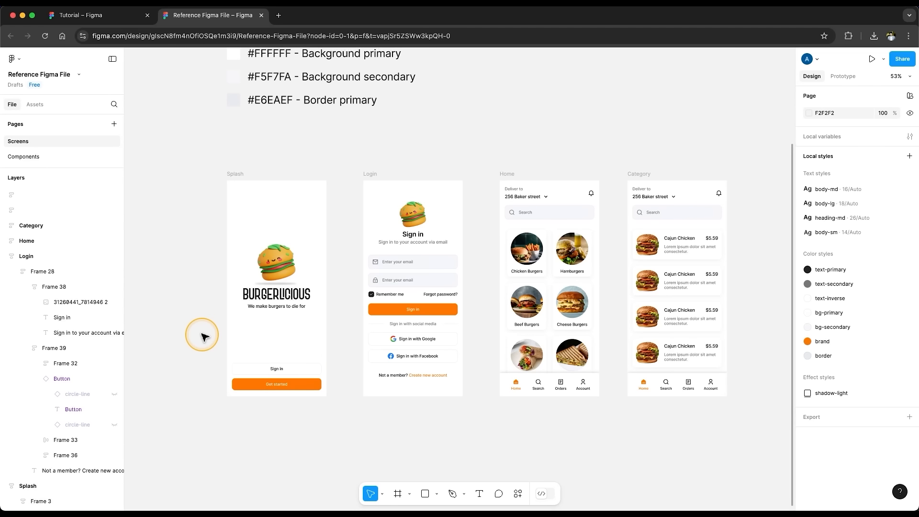
{"action": "scroll", "coordinate": [202, 335], "scroll_direction": "up", "scroll_amount": 3}
{"action": "scroll", "coordinate": [211, 376], "scroll_direction": "up", "scroll_amount": 3}
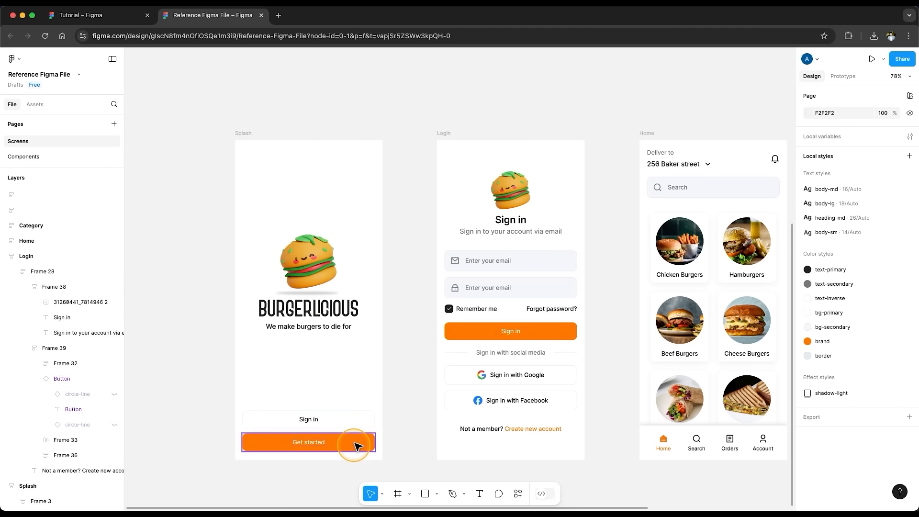
{"action": "scroll", "coordinate": [411, 340], "scroll_direction": "down", "scroll_amount": 3}
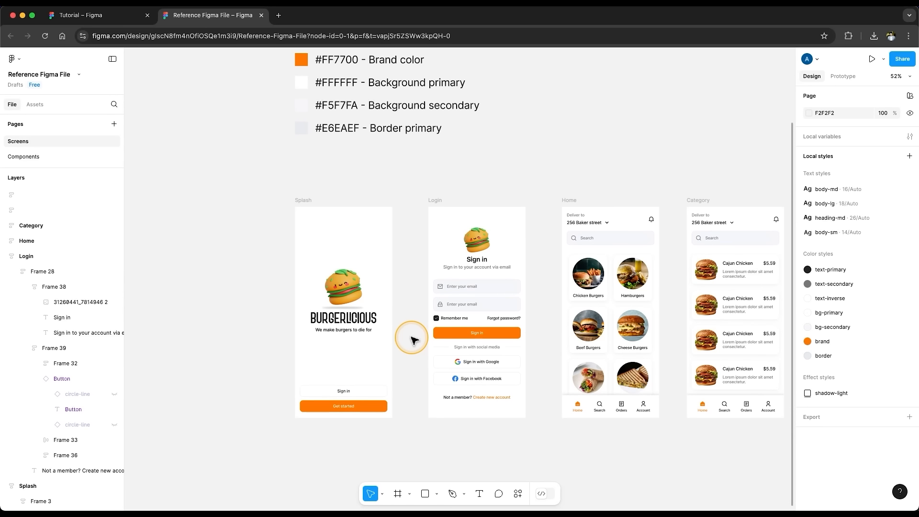
{"action": "scroll", "coordinate": [514, 244], "scroll_direction": "up", "scroll_amount": 3}
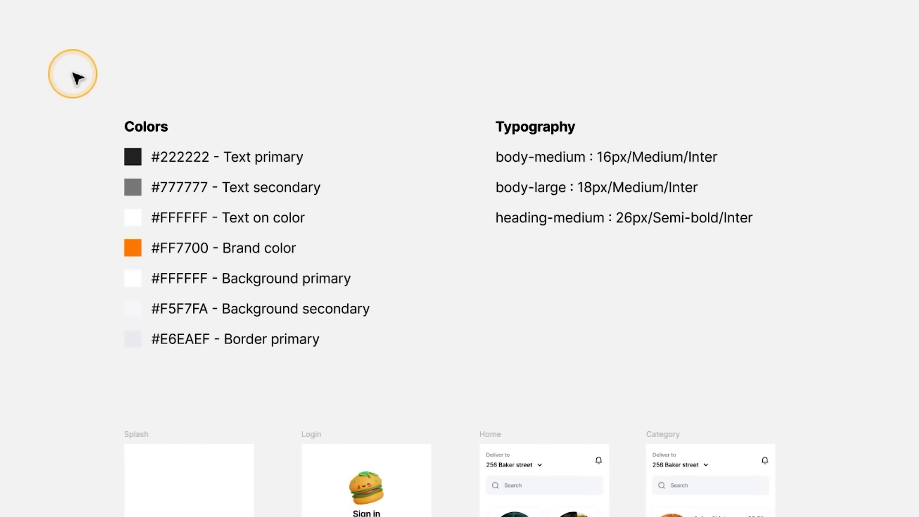
{"action": "left_click_drag", "start_coordinate": [73, 73], "coordinate": [756, 379]}
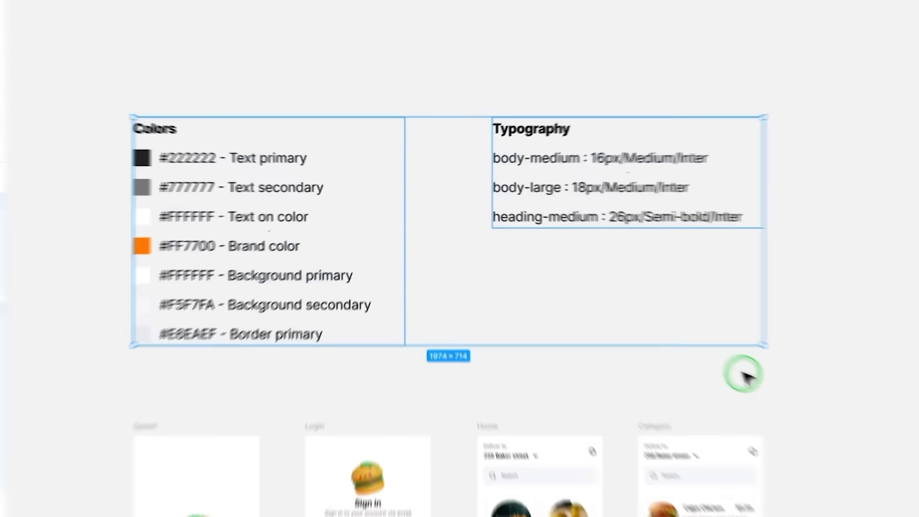
{"action": "left_click", "coordinate": [754, 379]}
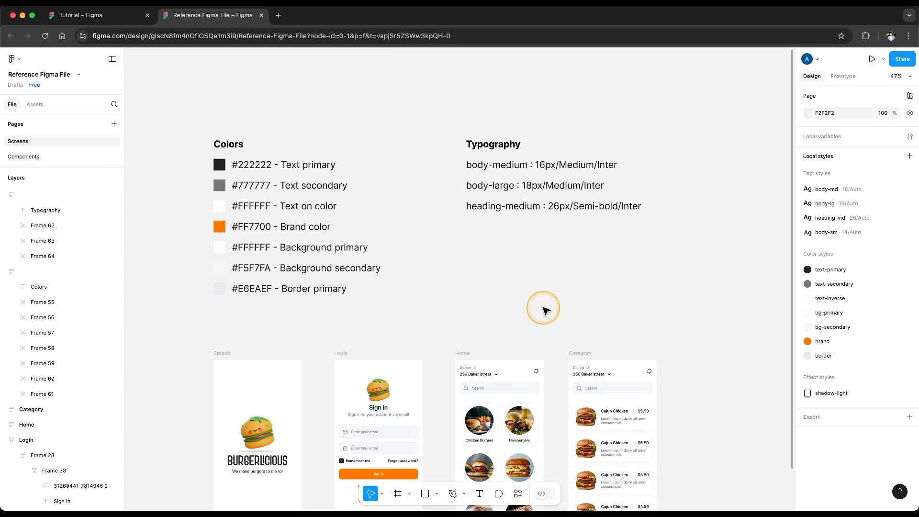
- Preview blue and other hues on the brand colour style, revert it to orange, and return to Tutorial
{"action": "scroll", "coordinate": [539, 318], "scroll_direction": "down", "scroll_amount": 5}
{"action": "left_click", "coordinate": [908, 341]}
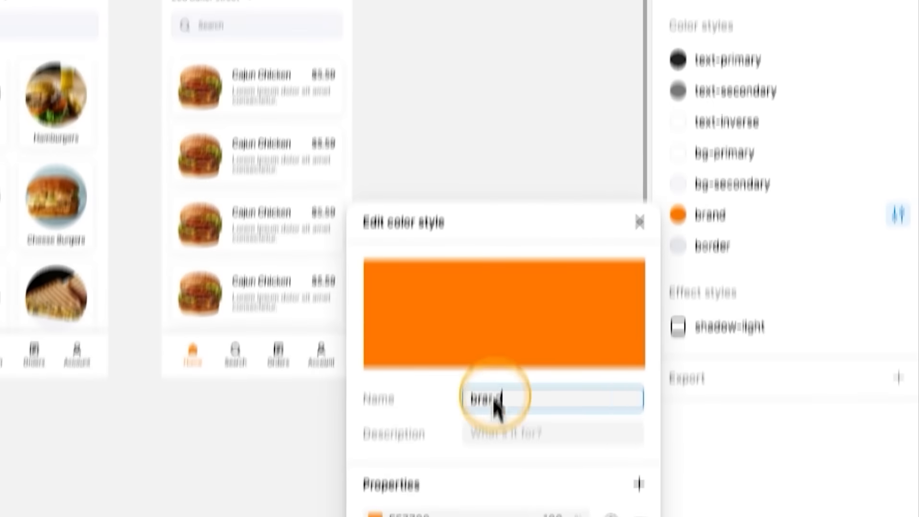
{"action": "left_click", "coordinate": [667, 484]}
{"action": "left_click", "coordinate": [258, 278]}
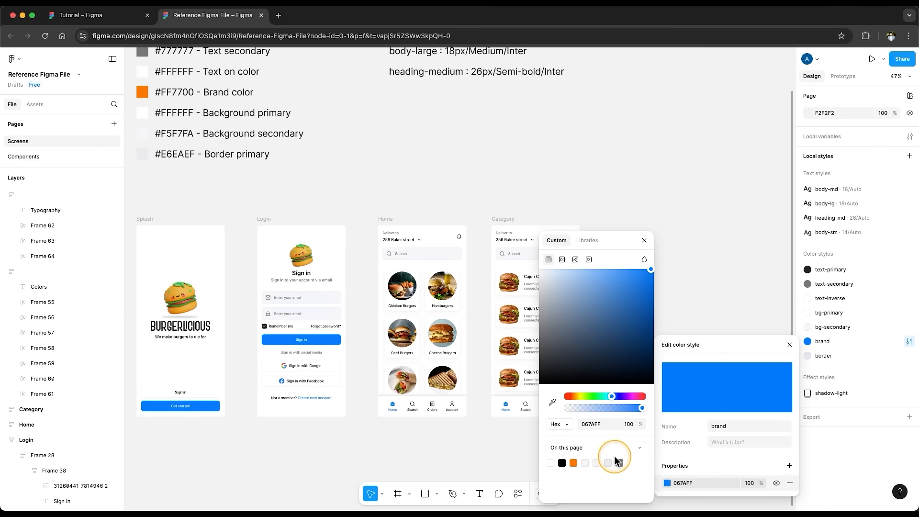
{"action": "scroll", "coordinate": [230, 402], "scroll_direction": "up", "scroll_amount": 1}
{"action": "scroll", "coordinate": [227, 406], "scroll_direction": "up", "scroll_amount": 3}
{"action": "left_click_drag", "start_coordinate": [601, 397], "coordinate": [577, 397]}
{"action": "left_click", "coordinate": [442, 420]}
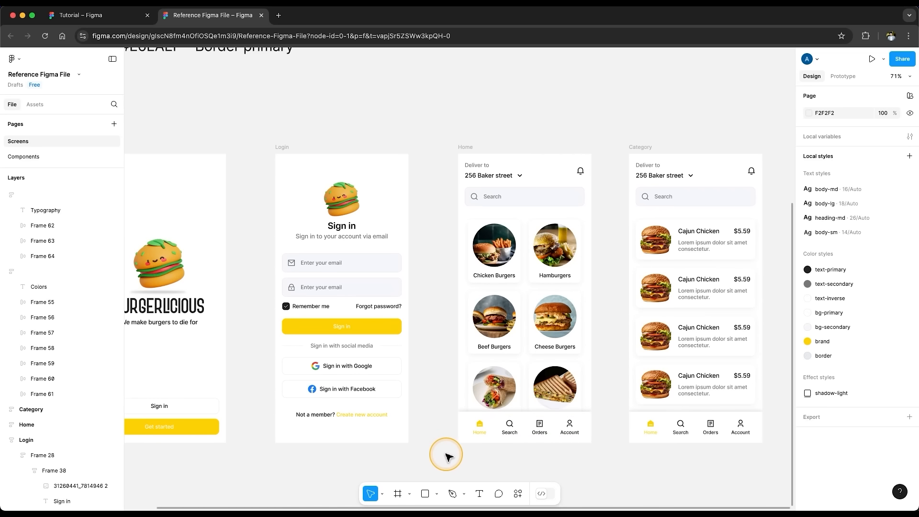
{"action": "key", "text": "ctrl+z"}
{"action": "key", "text": "ctrl+z"}
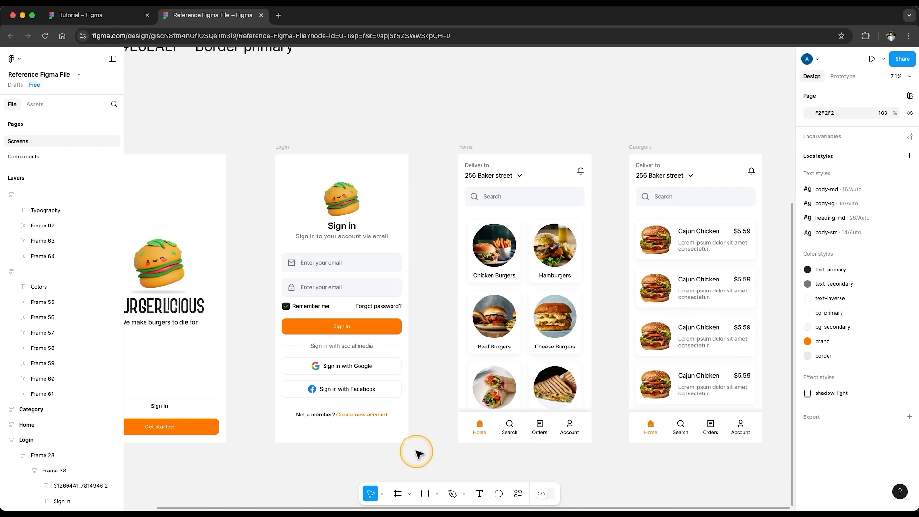
{"action": "scroll", "coordinate": [418, 453], "scroll_direction": "down", "scroll_amount": 5}
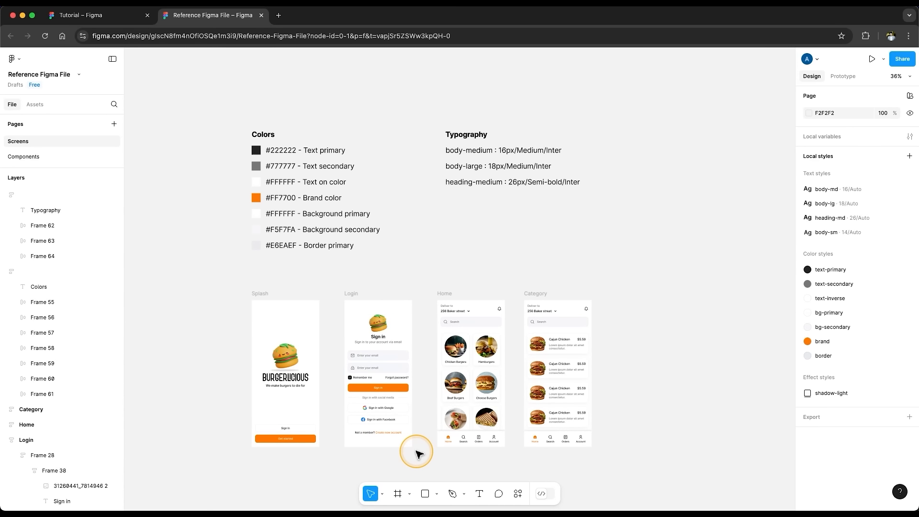
{"action": "left_click", "coordinate": [89, 15]}
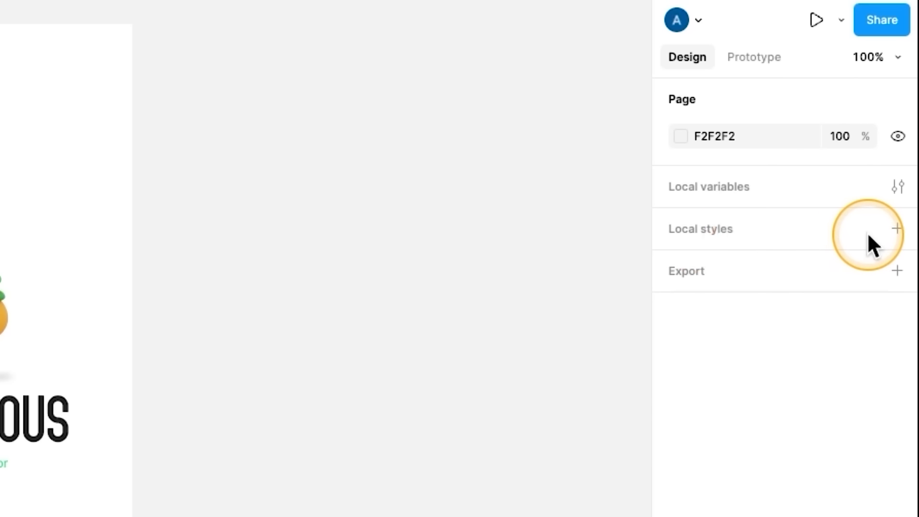
- Create colour style text-primary at 222222, described as primary text colour on a white background
{"action": "left_click", "coordinate": [897, 232]}
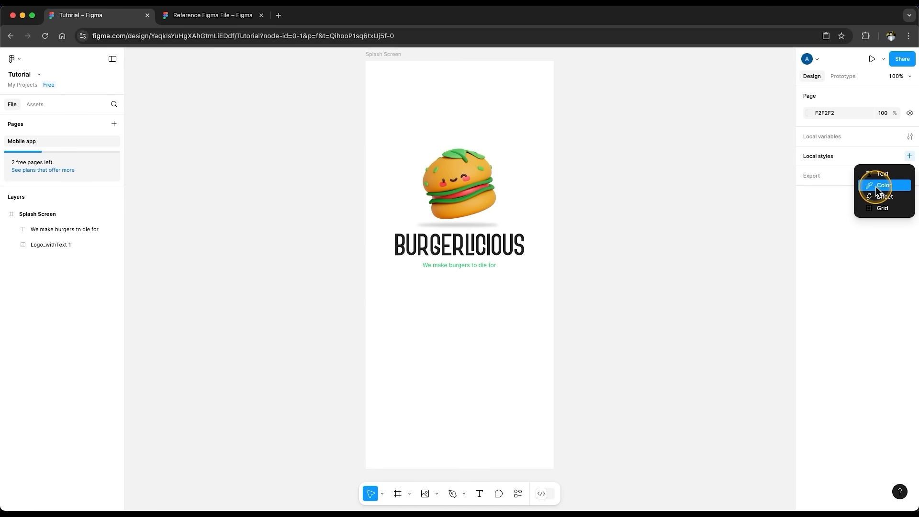
{"action": "left_click", "coordinate": [876, 187]}
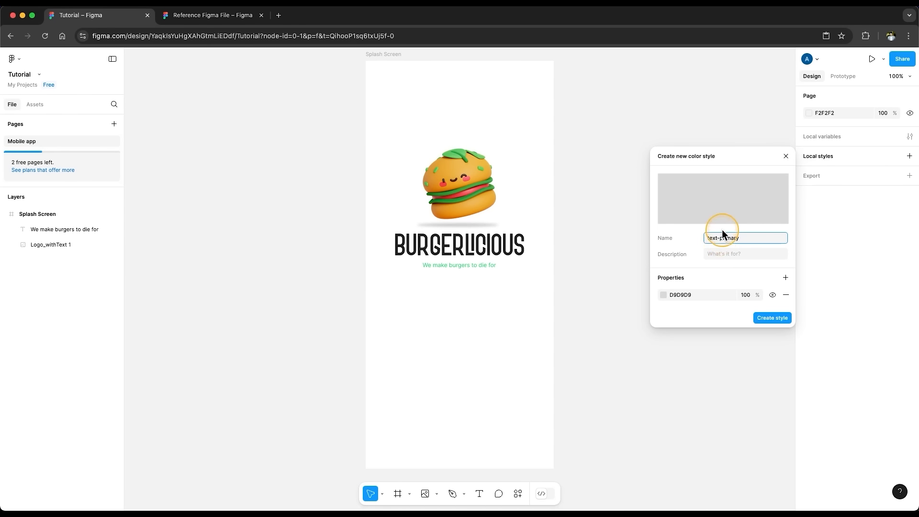
{"action": "left_click", "coordinate": [726, 254]}
{"action": "type", "text": "T"}
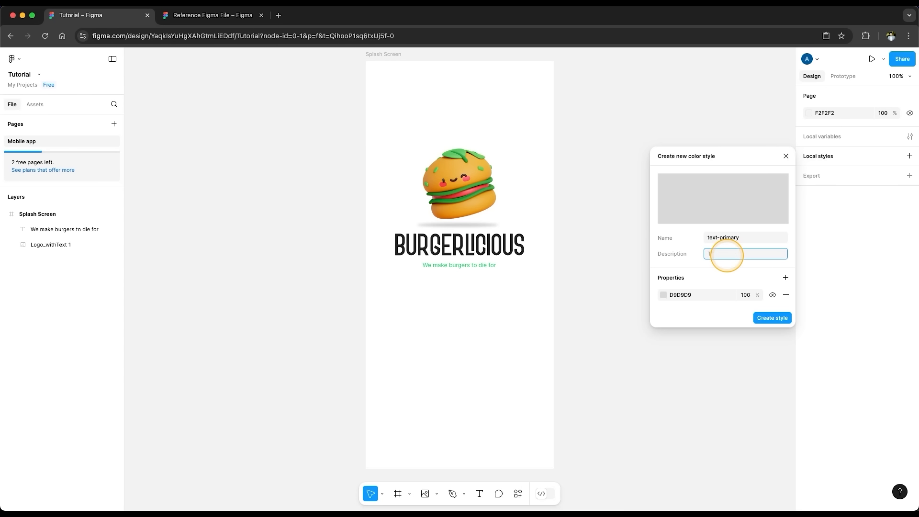
{"action": "type", "text": "his is going to be used as primary text color on a white background."}
{"action": "left_click", "coordinate": [698, 261]}
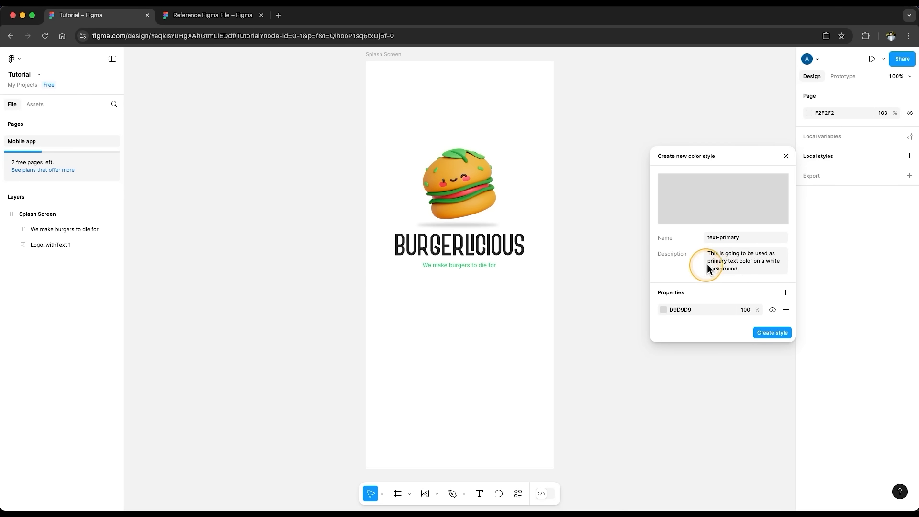
{"action": "left_click", "coordinate": [663, 310]}
{"action": "double_click", "coordinate": [590, 424]}
{"action": "type", "text": "222222"}
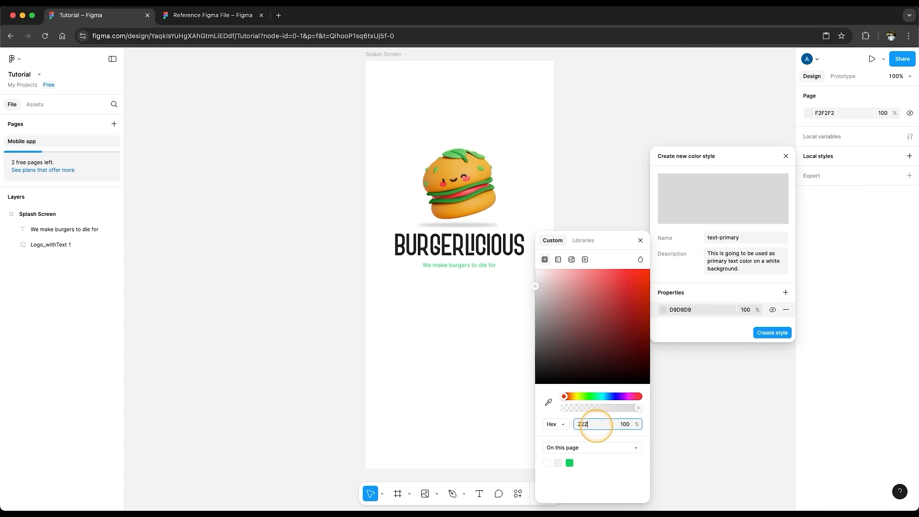
{"action": "key", "text": "Return"}
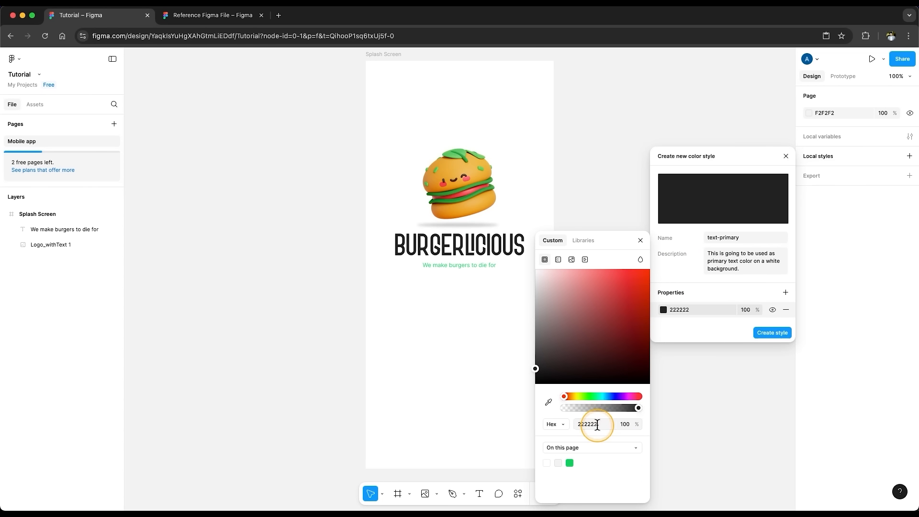
{"action": "left_click", "coordinate": [772, 332]}
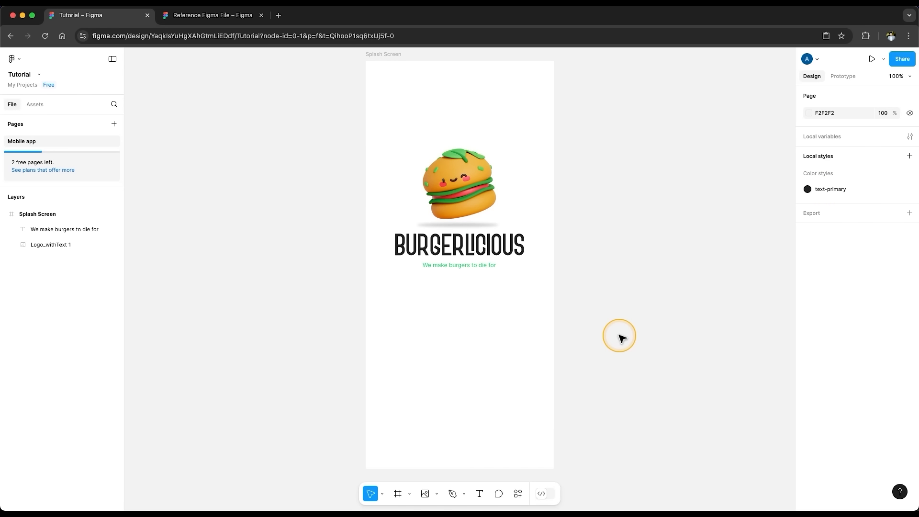
- Give the 'We make burgers to die for' tagline a 222222 fill linked to the text-primary style
{"action": "left_click", "coordinate": [456, 265]}
{"action": "scroll", "coordinate": [816, 390], "scroll_direction": "down", "scroll_amount": 3}
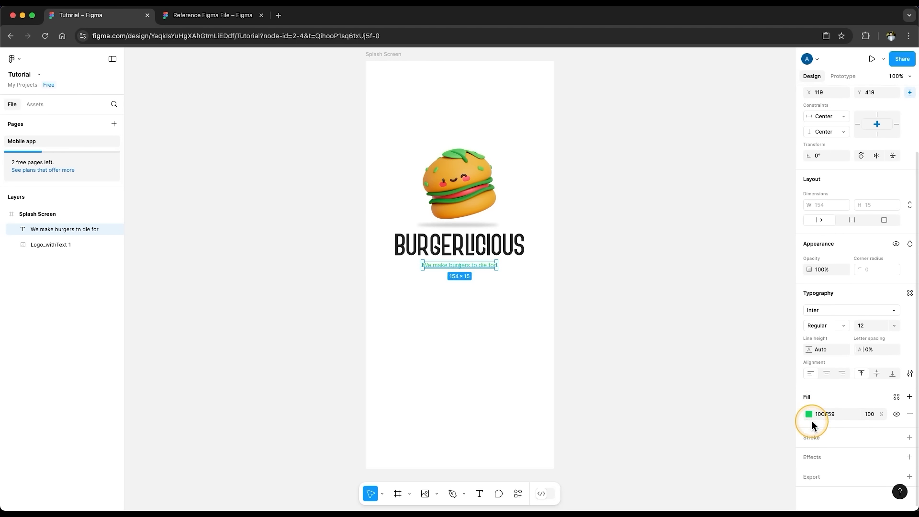
{"action": "left_click", "coordinate": [825, 414]}
{"action": "type", "text": "222222"}
{"action": "key", "text": "Return"}
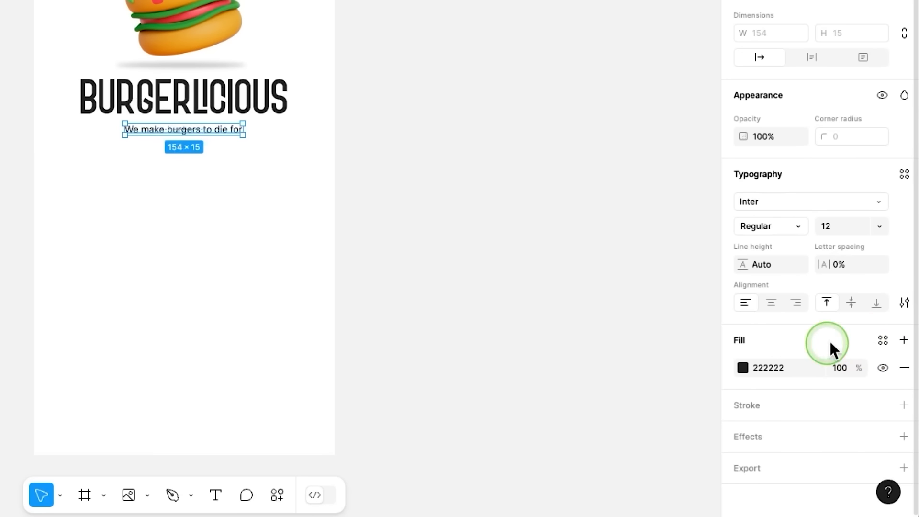
{"action": "left_click", "coordinate": [880, 340]}
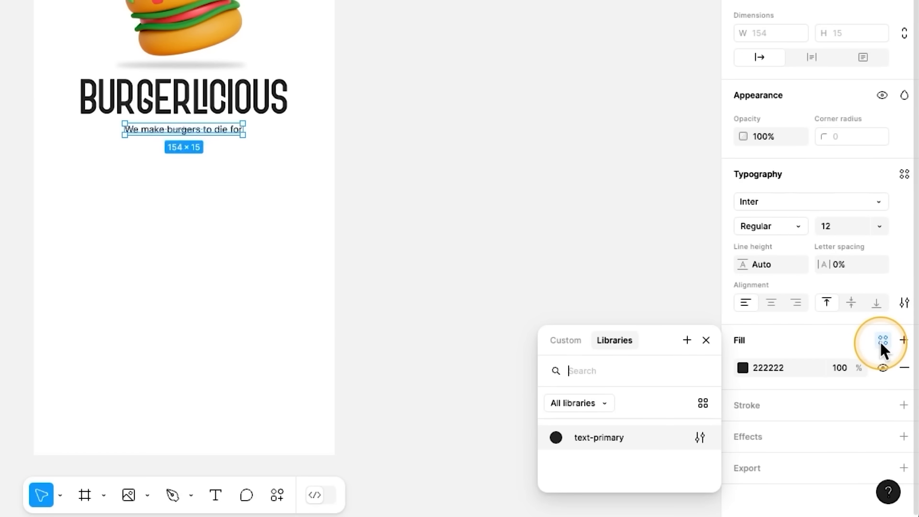
{"action": "left_click", "coordinate": [606, 438]}
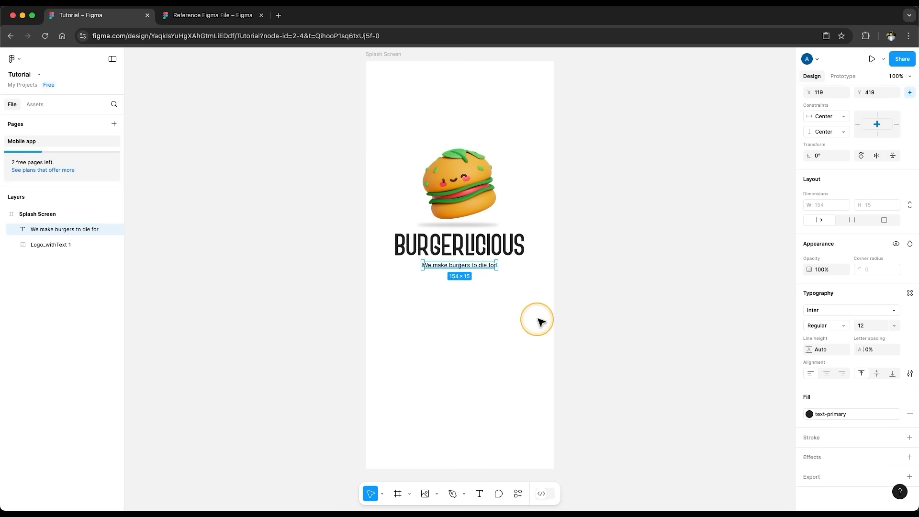
{"action": "left_click", "coordinate": [311, 216]}
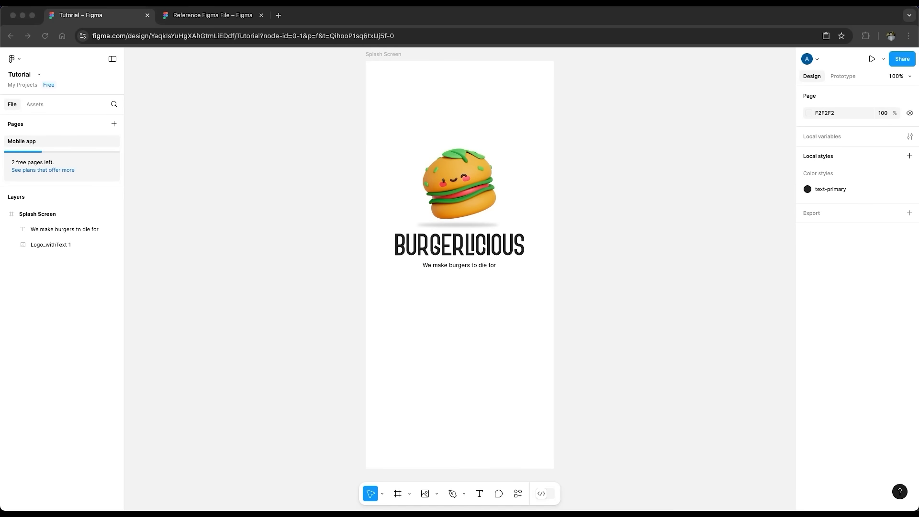
{"action": "left_click", "coordinate": [695, 307]}
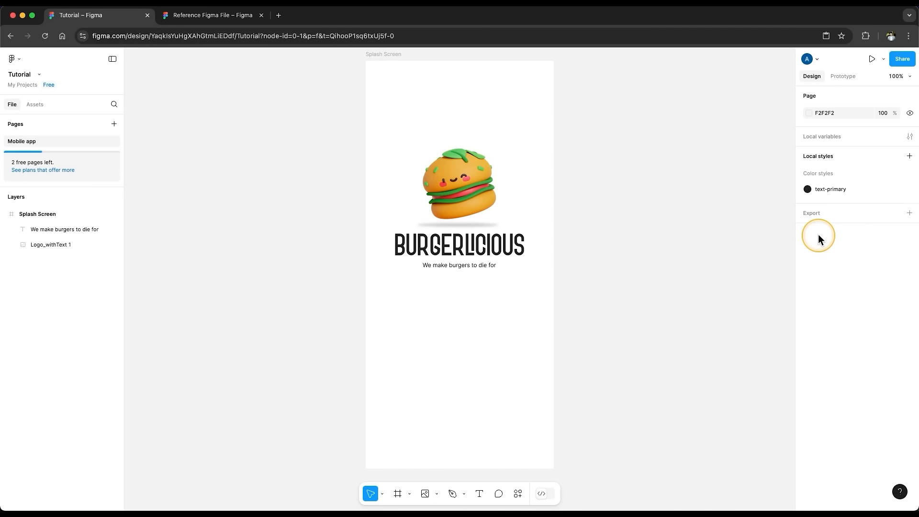
- Create text style body-md using Inter, Medium weight, size 16, auto line height
{"action": "left_click", "coordinate": [909, 156]}
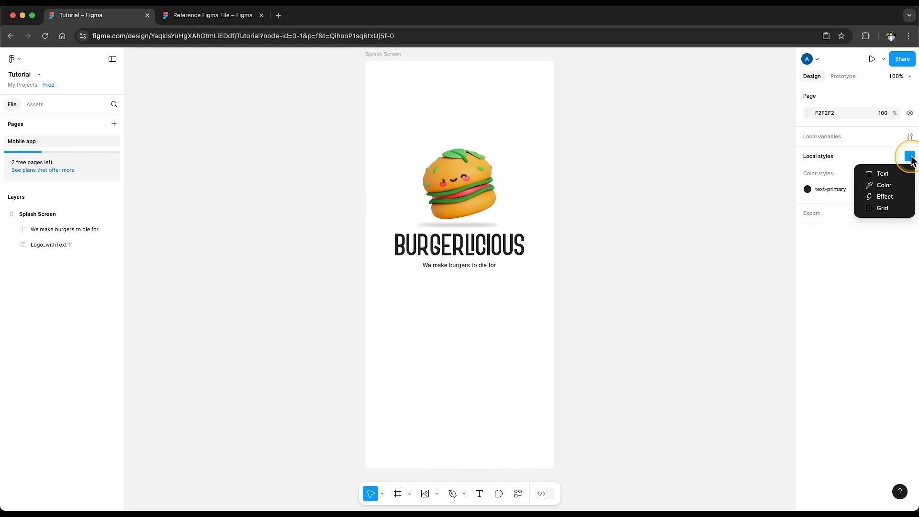
{"action": "left_click", "coordinate": [891, 173]}
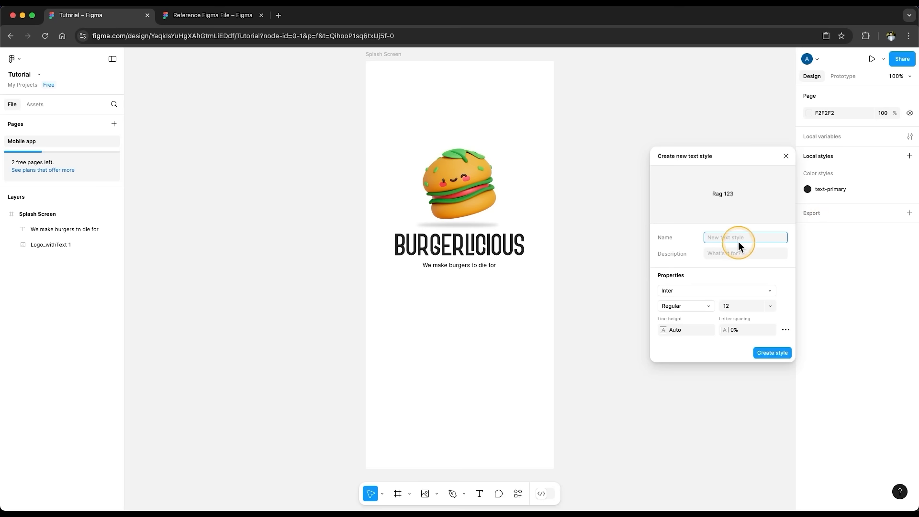
{"action": "type", "text": "body-md"}
{"action": "left_click", "coordinate": [697, 293]}
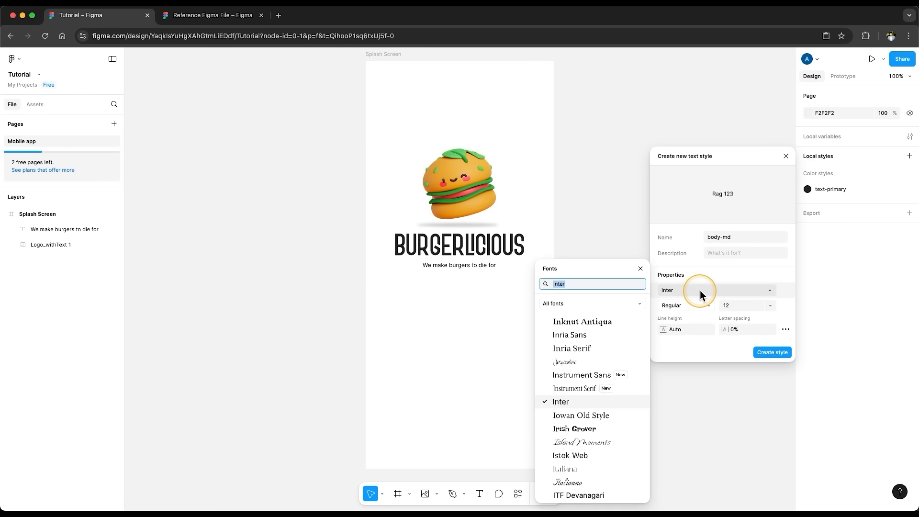
{"action": "left_click", "coordinate": [725, 343]}
{"action": "left_click", "coordinate": [693, 309]}
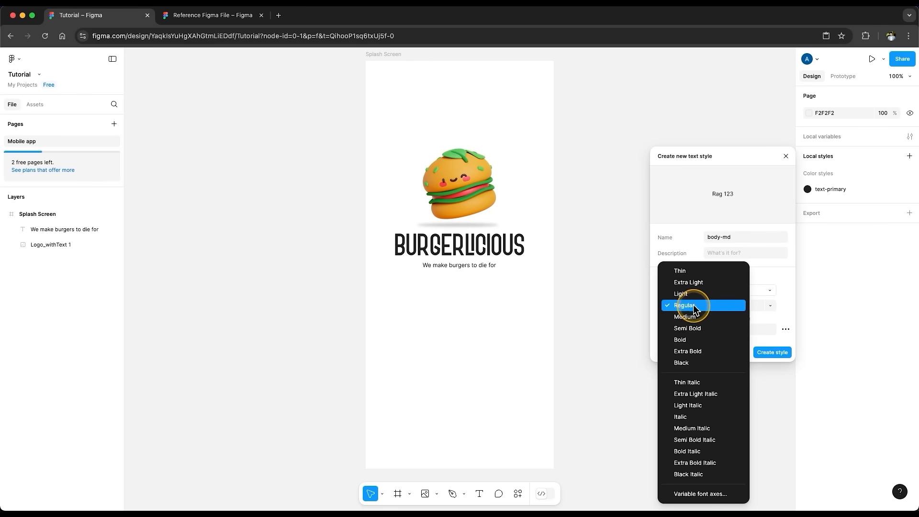
{"action": "left_click", "coordinate": [675, 317]}
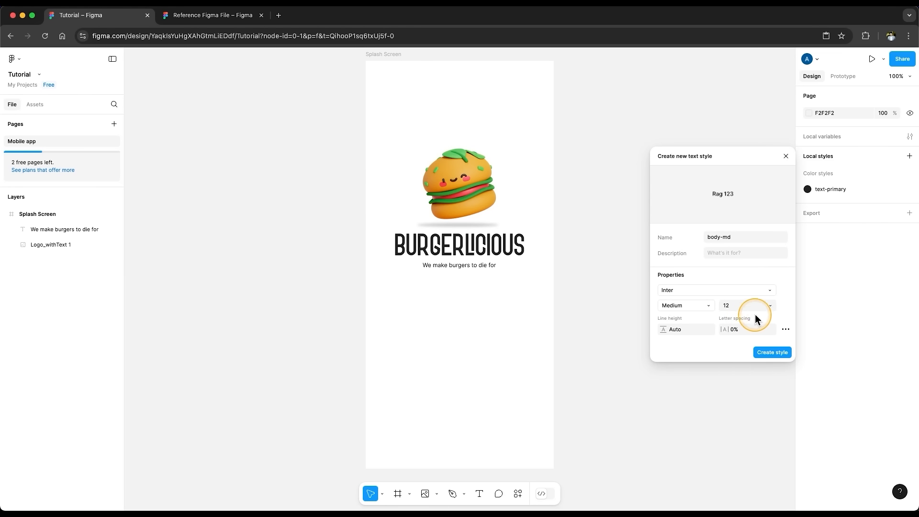
{"action": "left_click", "coordinate": [768, 306]}
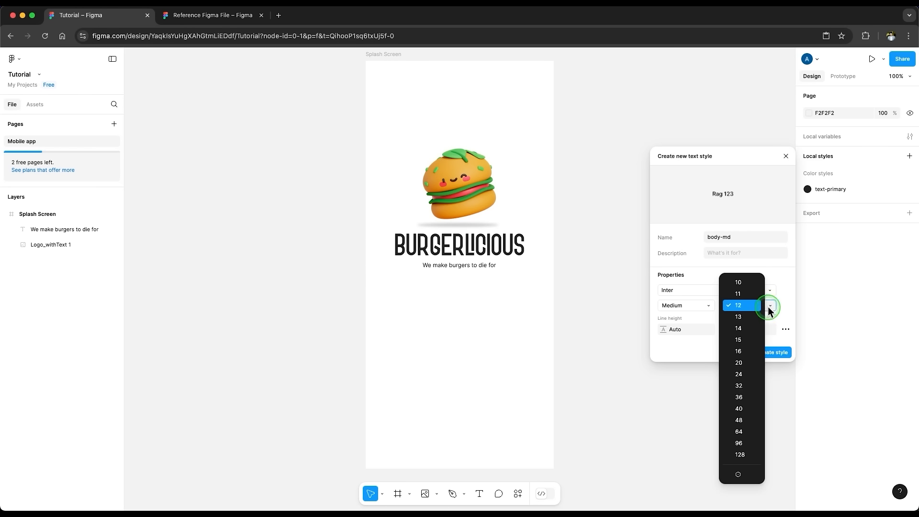
{"action": "left_click", "coordinate": [741, 351]}
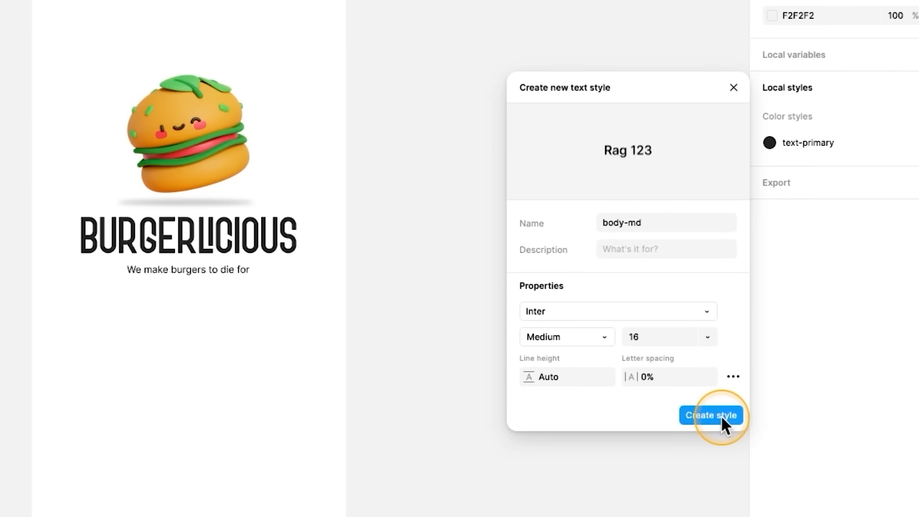
{"action": "left_click", "coordinate": [720, 415]}
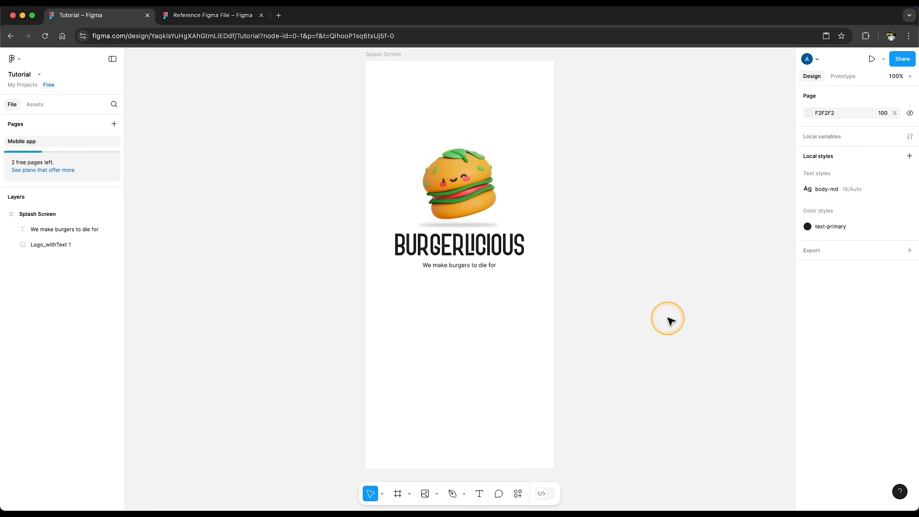
{"action": "left_click", "coordinate": [831, 191]}
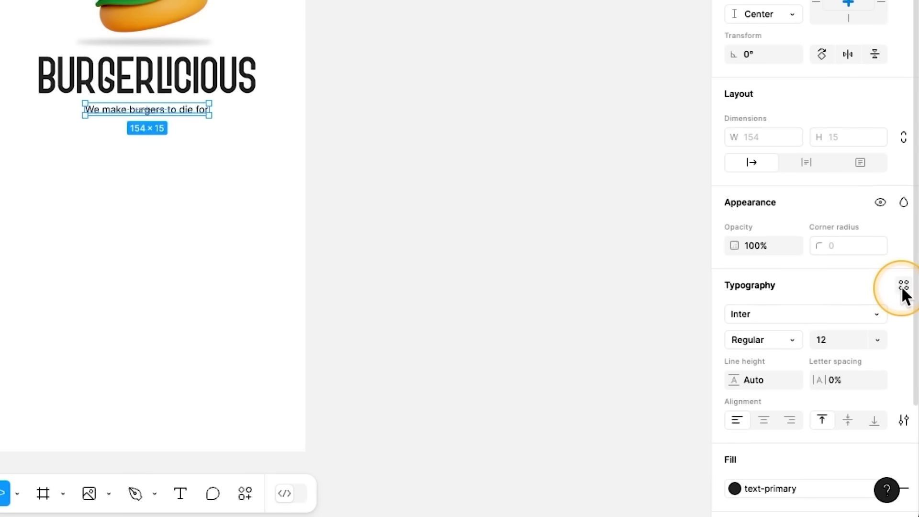
- Apply the body-md text style to the tagline and centre it horizontally in the frame
{"action": "left_click", "coordinate": [903, 286]}
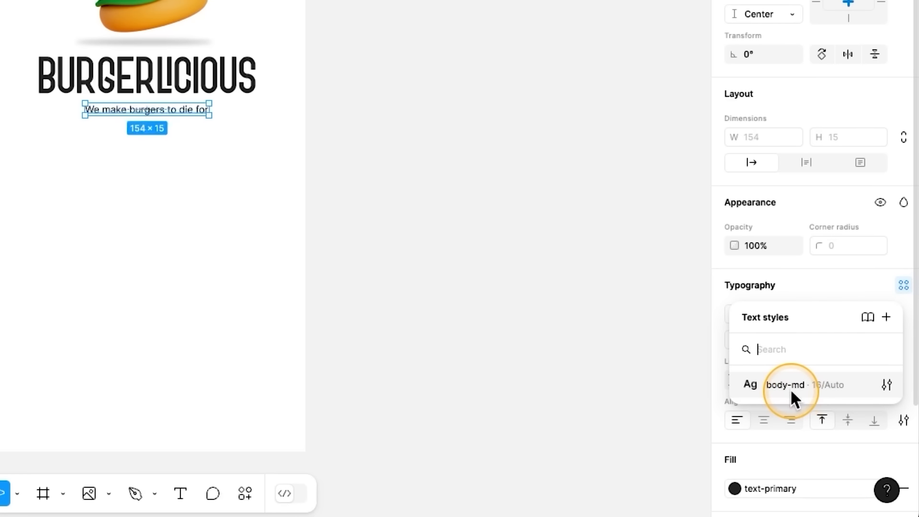
{"action": "left_click", "coordinate": [803, 386]}
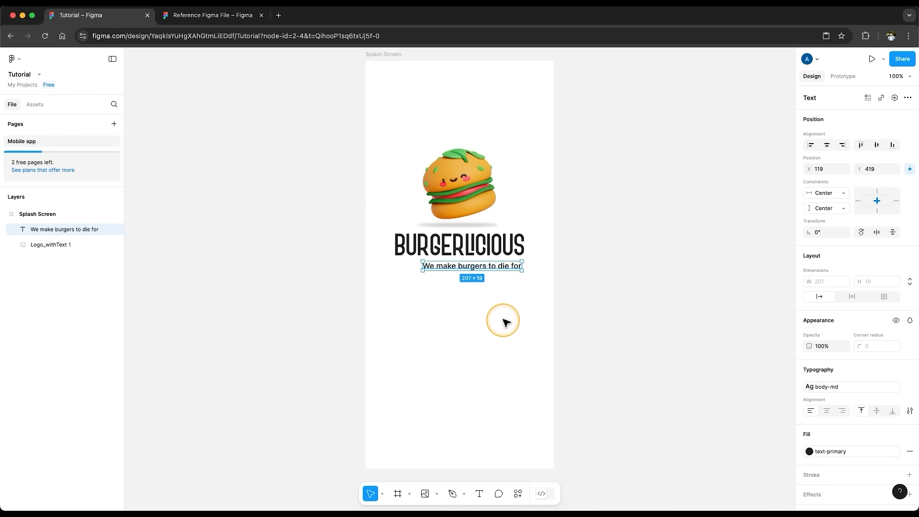
{"action": "left_click", "coordinate": [826, 145]}
{"action": "left_click", "coordinate": [593, 277]}
- Duplicate the tagline downward and detach the middle copy from text-primary and body-md
{"action": "key", "text": "shift+r"}
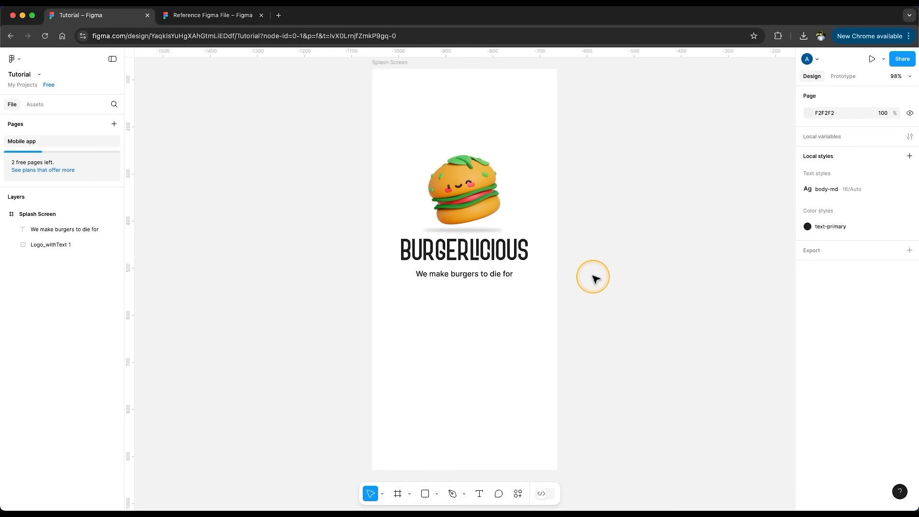
{"action": "left_click", "coordinate": [487, 280]}
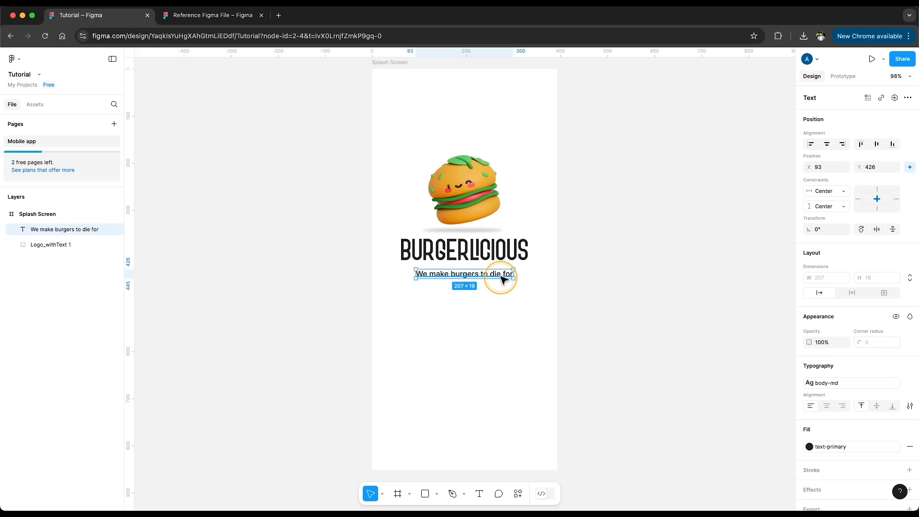
{"action": "left_click_drag", "start_coordinate": [487, 281], "coordinate": [511, 341]}
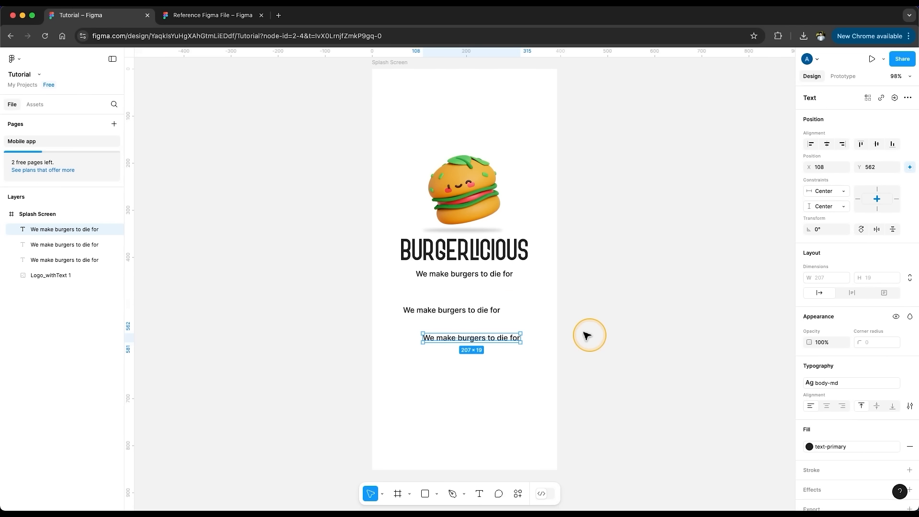
{"action": "left_click", "coordinate": [493, 309]}
{"action": "left_click", "coordinate": [493, 273]}
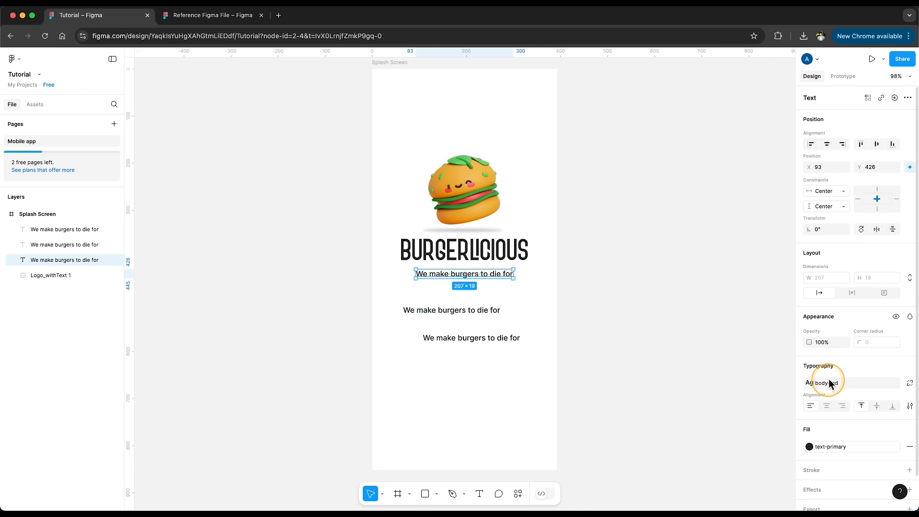
{"action": "left_click", "coordinate": [457, 316]}
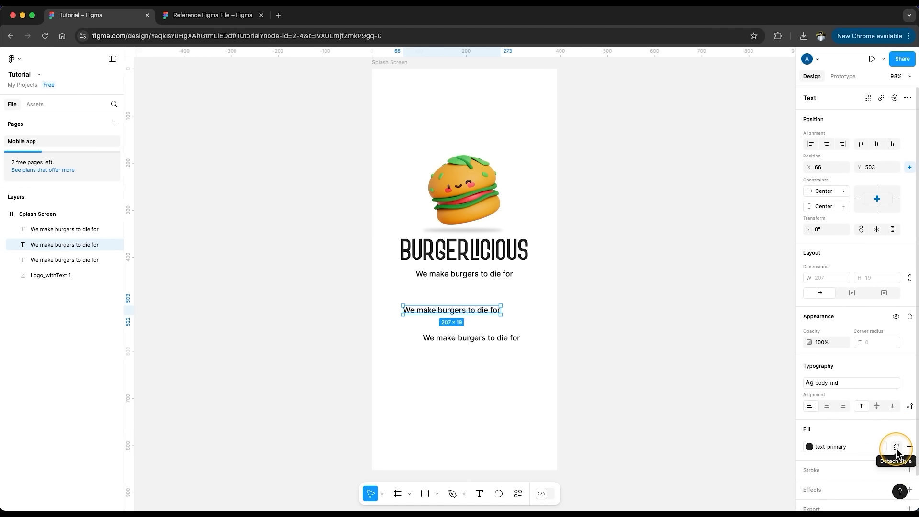
{"action": "left_click", "coordinate": [896, 449]}
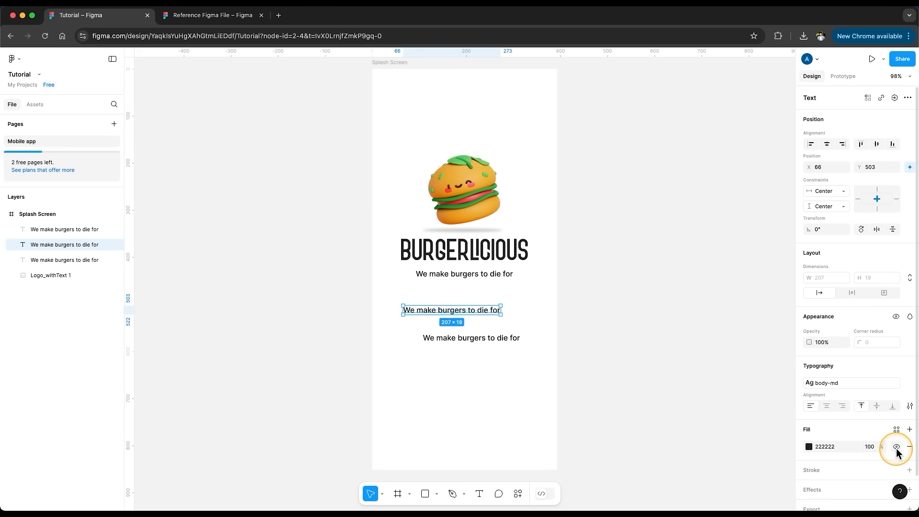
{"action": "mouse_move", "coordinate": [872, 383]}
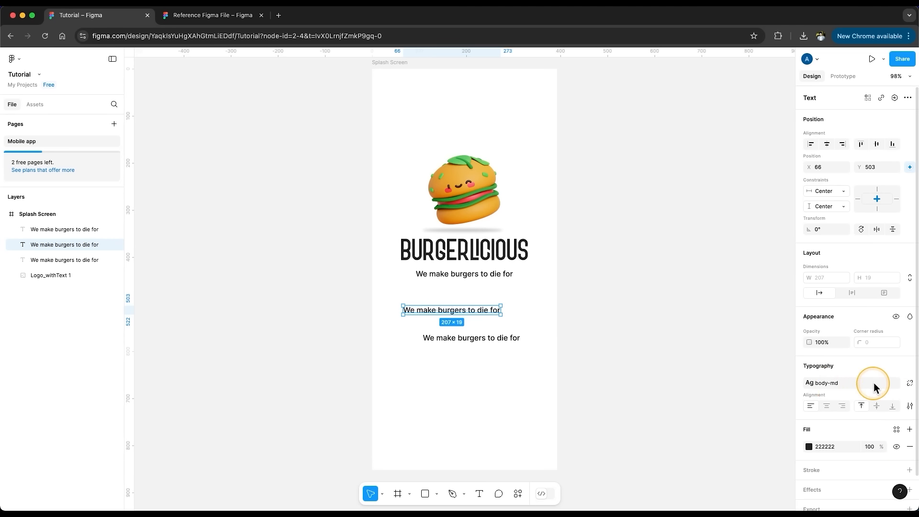
{"action": "left_click", "coordinate": [910, 383]}
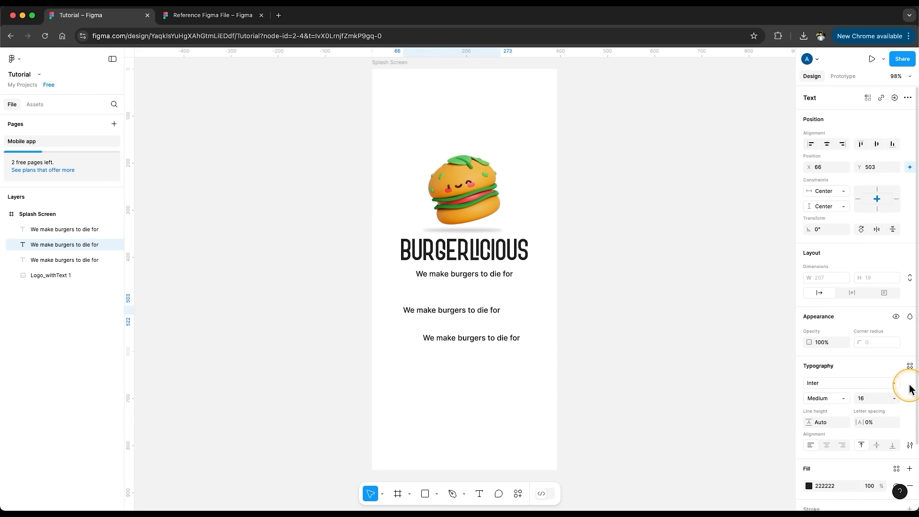
- Change the text-primary colour style to red FF0000
{"action": "left_click", "coordinate": [641, 382]}
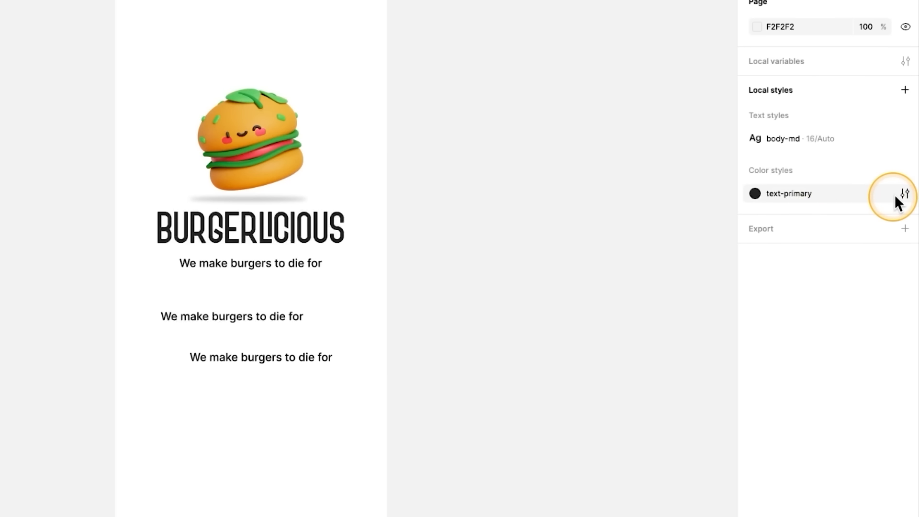
{"action": "left_click", "coordinate": [903, 194]}
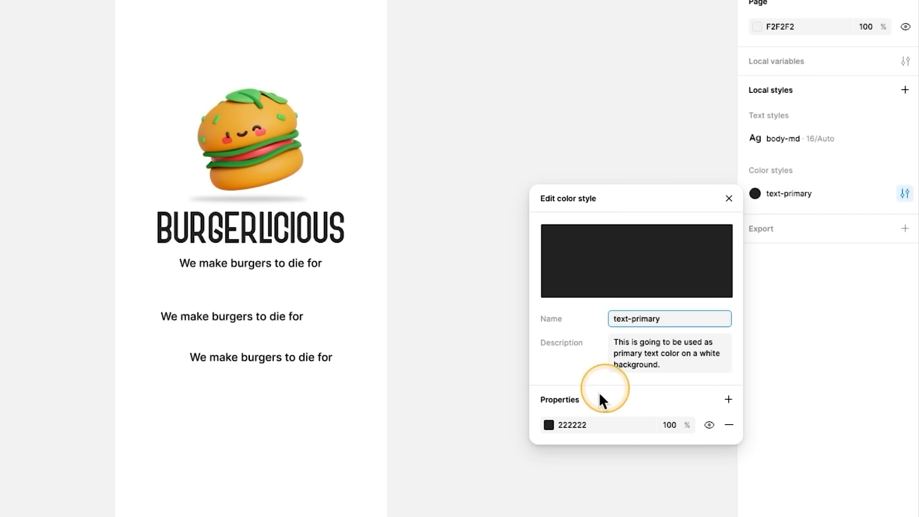
{"action": "left_click", "coordinate": [547, 425]}
{"action": "left_click", "coordinate": [528, 256]}
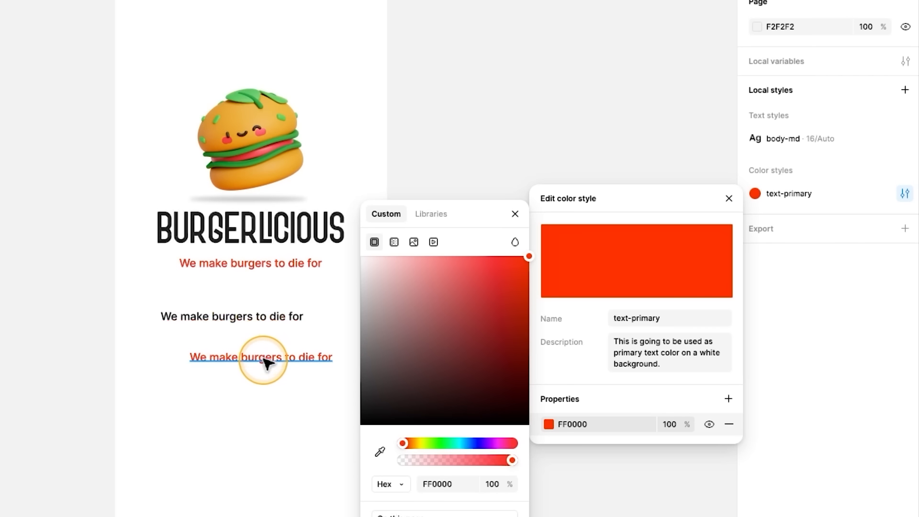
{"action": "left_click", "coordinate": [295, 463]}
- Increase the body-md text style's font size to 32
{"action": "left_click", "coordinate": [905, 138]}
{"action": "left_click", "coordinate": [705, 362]}
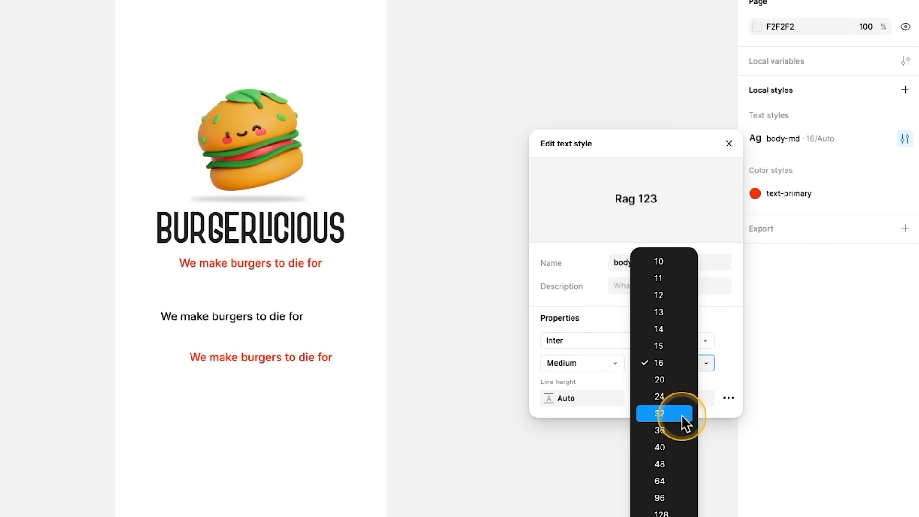
{"action": "left_click", "coordinate": [681, 414]}
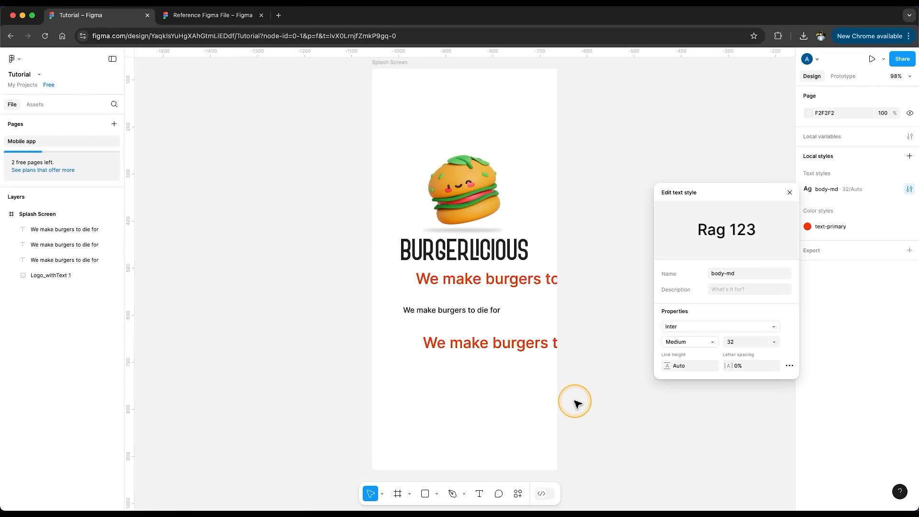
{"action": "left_click", "coordinate": [574, 402]}
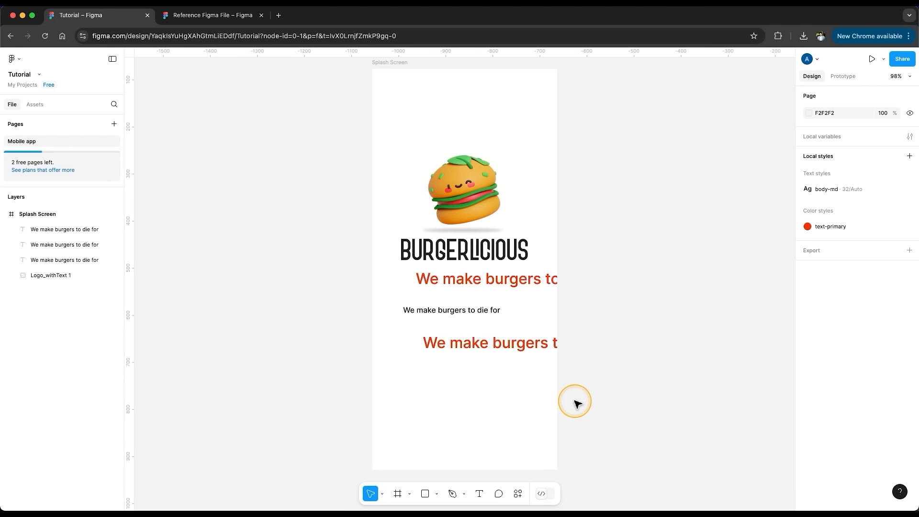
- Undo the style colour and size edits and delete the two lower tagline copies
{"action": "left_click", "coordinate": [909, 156]}
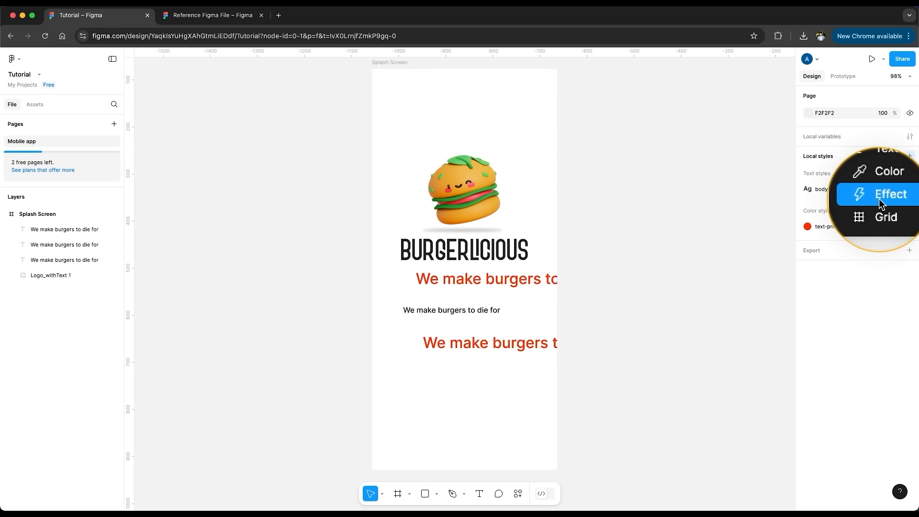
{"action": "left_click", "coordinate": [696, 258]}
{"action": "key", "text": "super+z"}
{"action": "key", "text": "super+z"}
{"action": "left_click_drag", "start_coordinate": [643, 287], "coordinate": [397, 362]}
{"action": "key", "text": "Delete"}
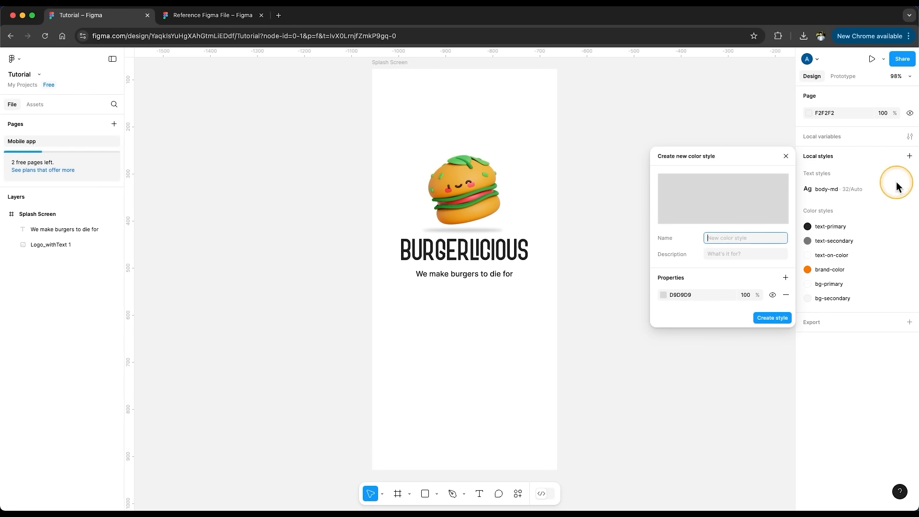
- Add further local styles, such as body-lg at size 18
{"action": "left_click", "coordinate": [772, 316]}
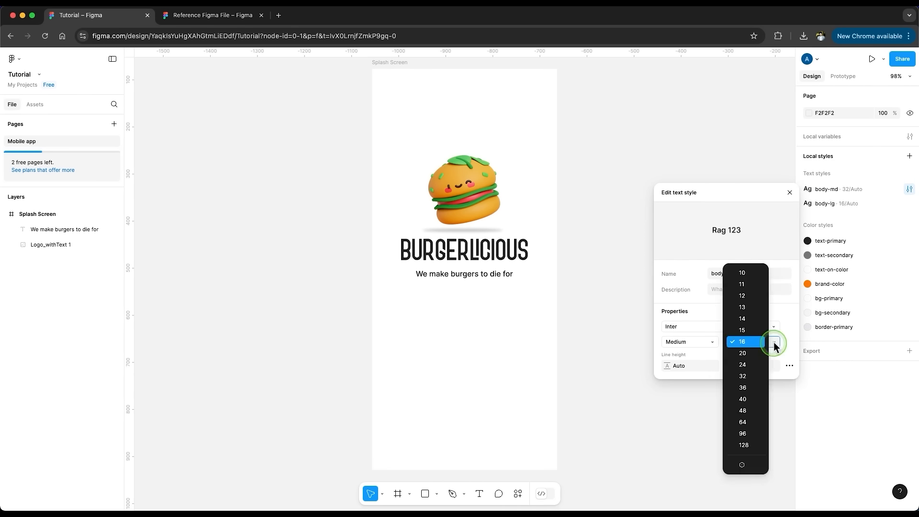
{"action": "type", "text": "18"}
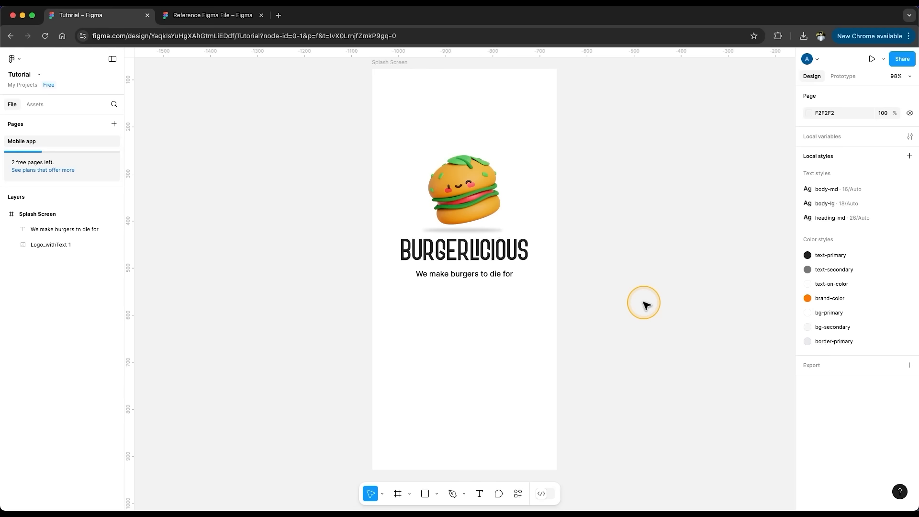
{"action": "left_click", "coordinate": [378, 63]}
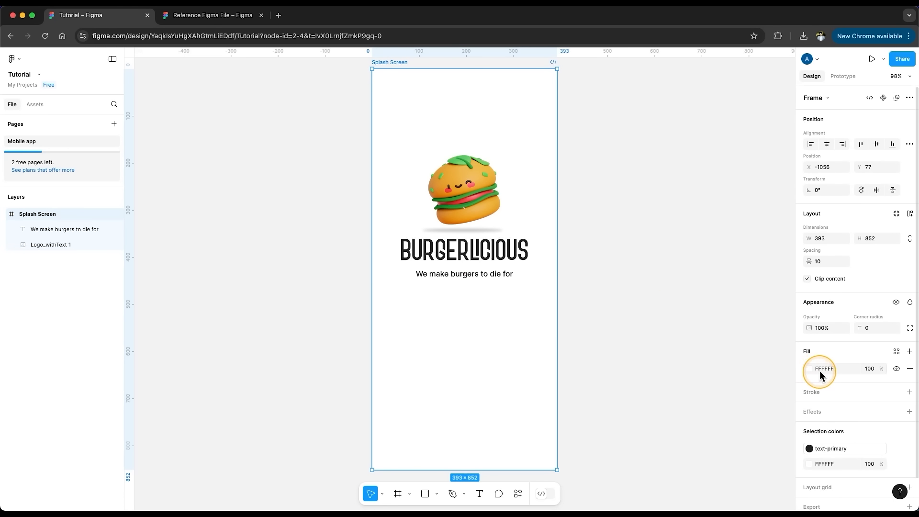
- Fill the Splash Screen frame with the bg-primary colour style
{"action": "left_click", "coordinate": [896, 352]}
{"action": "left_click", "coordinate": [732, 461]}
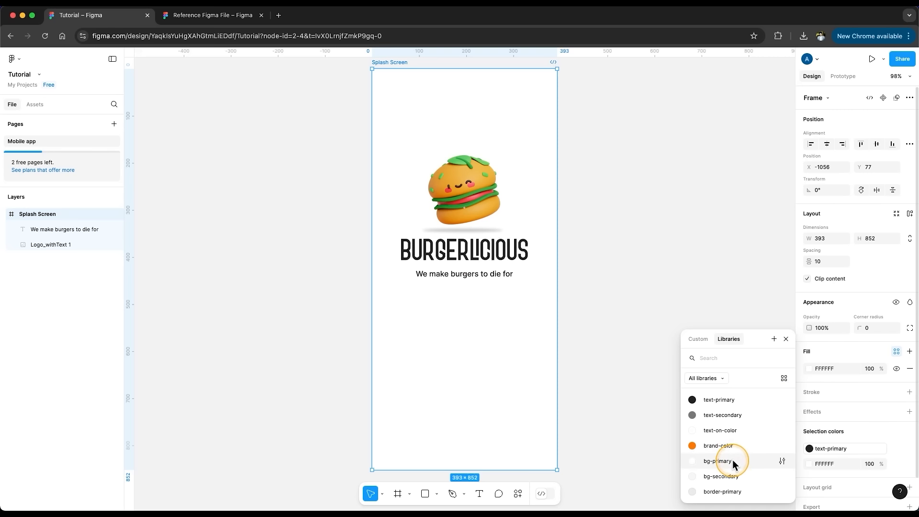
{"action": "left_click", "coordinate": [732, 461]}
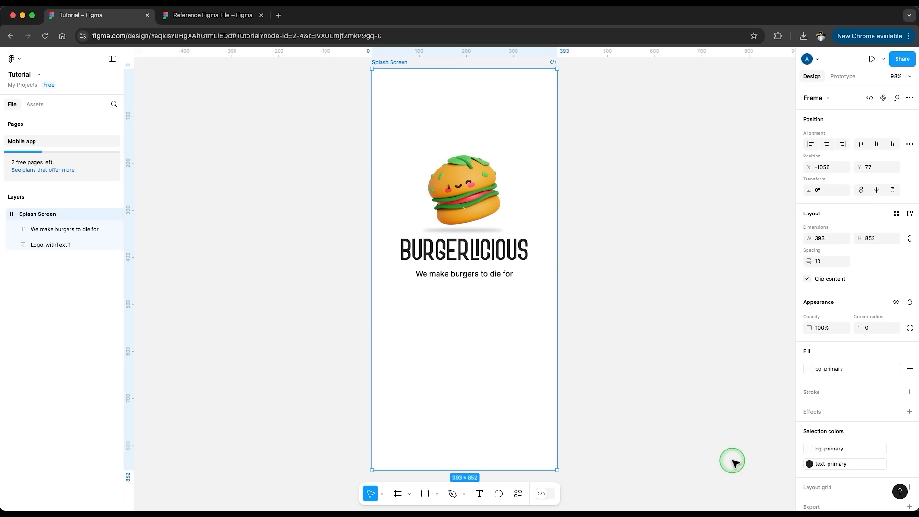
{"action": "left_click", "coordinate": [593, 222]}
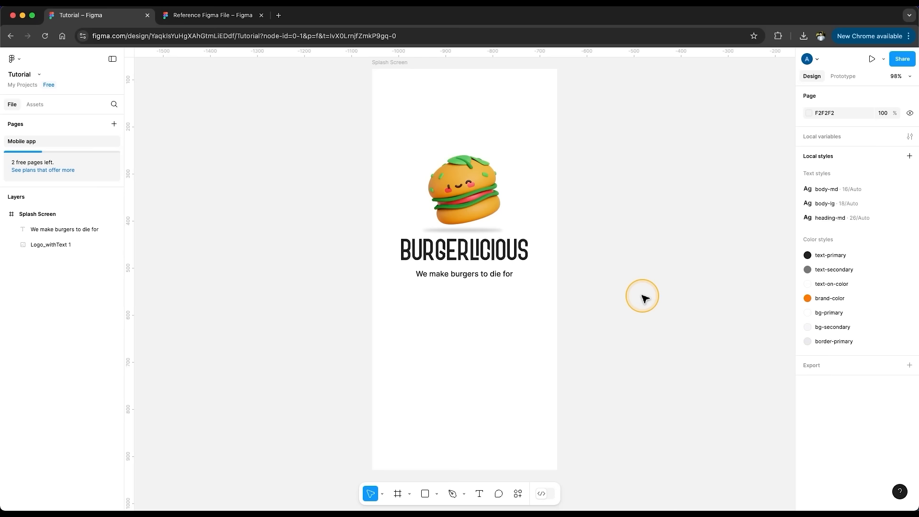
- Draw a 300×52 brand-color frame with 12 px corner radius centred below the tagline
{"action": "key", "text": "f"}
{"action": "left_click_drag", "start_coordinate": [411, 331], "coordinate": [517, 368]}
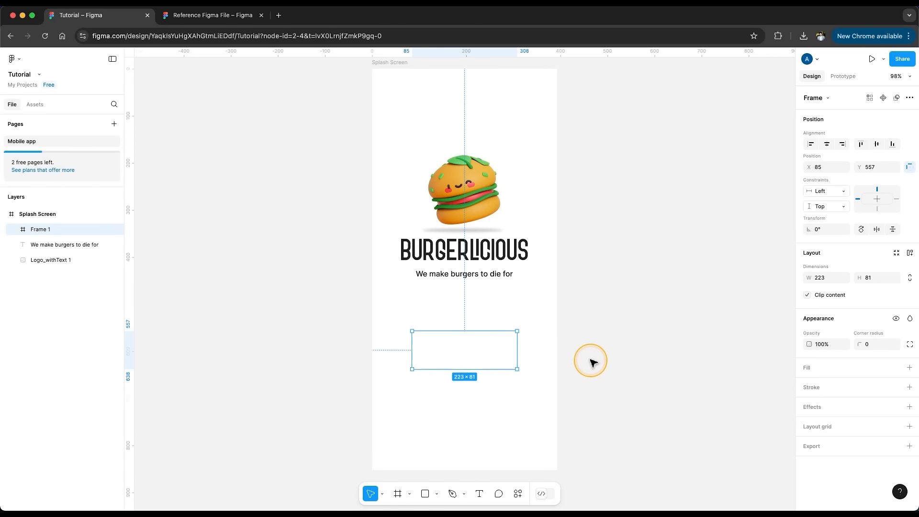
{"action": "left_click", "coordinate": [834, 273]}
{"action": "type", "text": "300"}
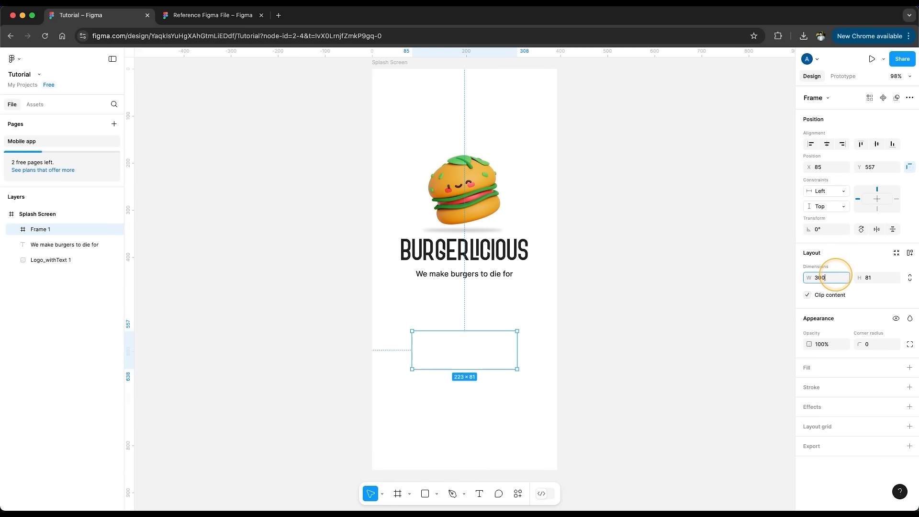
{"action": "key", "text": "Tab"}
{"action": "type", "text": "52"}
{"action": "key", "text": "Return"}
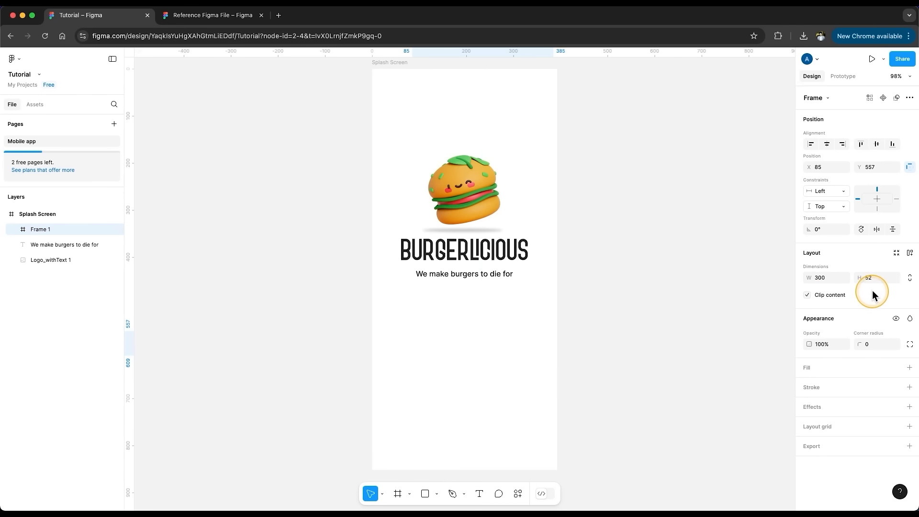
{"action": "left_click", "coordinate": [896, 367]}
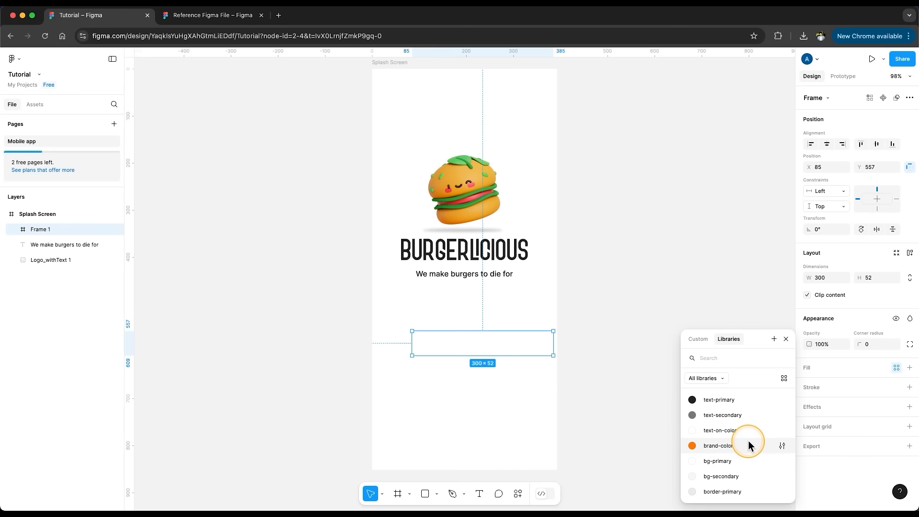
{"action": "left_click", "coordinate": [747, 444]}
{"action": "type", "text": "12"}
{"action": "key", "text": "Return"}
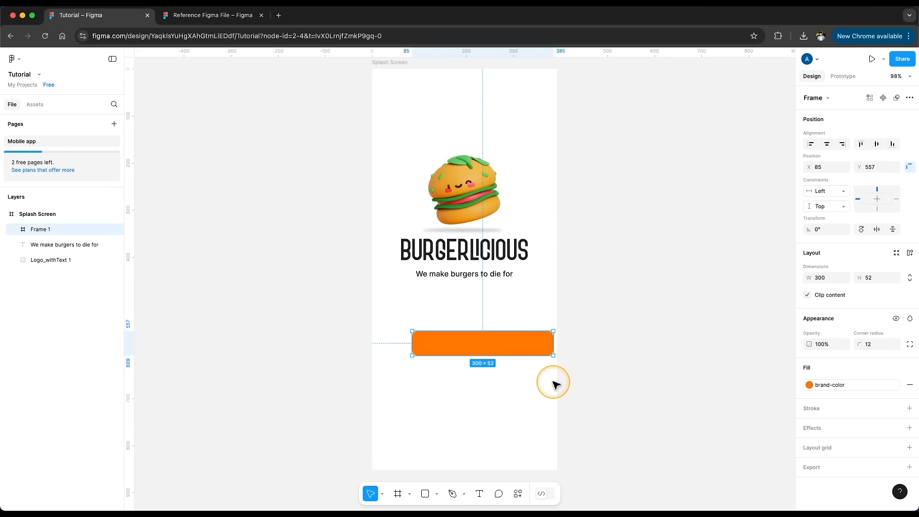
{"action": "left_click_drag", "start_coordinate": [526, 352], "coordinate": [508, 335]}
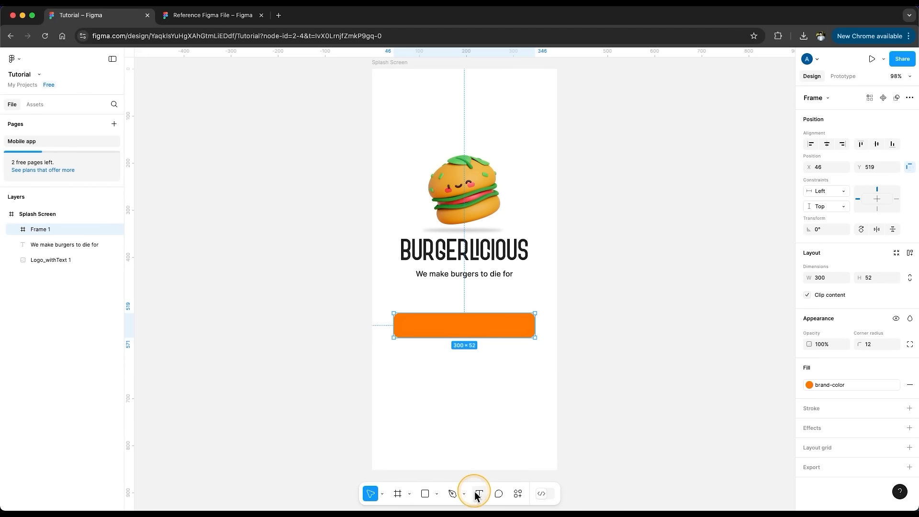
- Add 'Get started' text inside the orange frame and rename the frame layer Button
{"action": "key", "text": "t"}
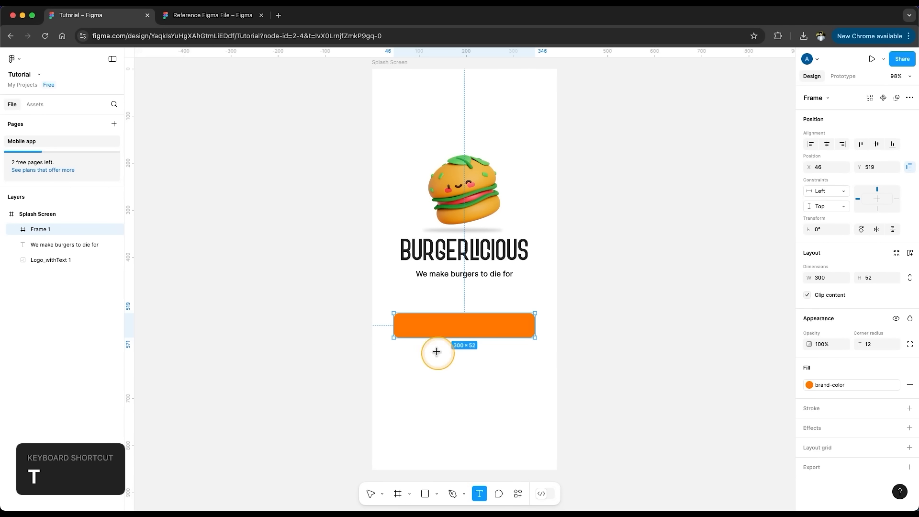
{"action": "left_click", "coordinate": [430, 325]}
{"action": "type", "text": "Get started"}
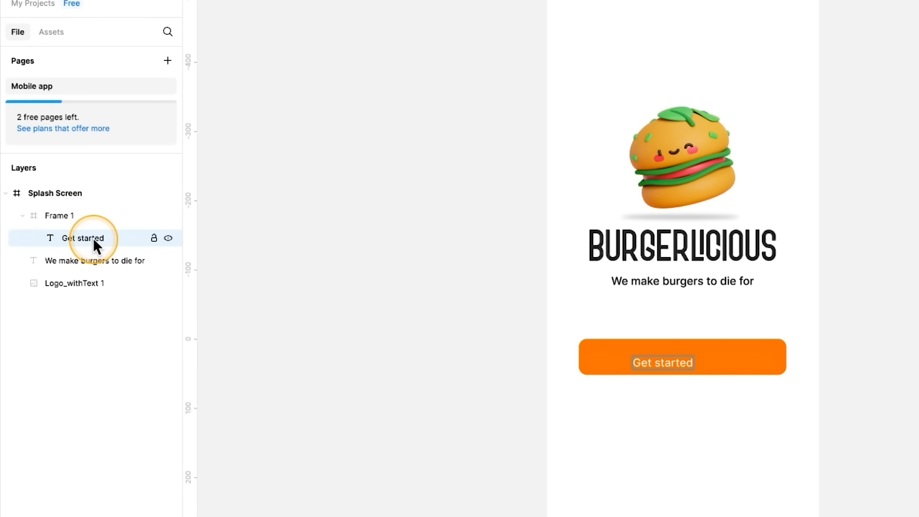
{"action": "left_click", "coordinate": [62, 216]}
{"action": "double_click", "coordinate": [63, 216]}
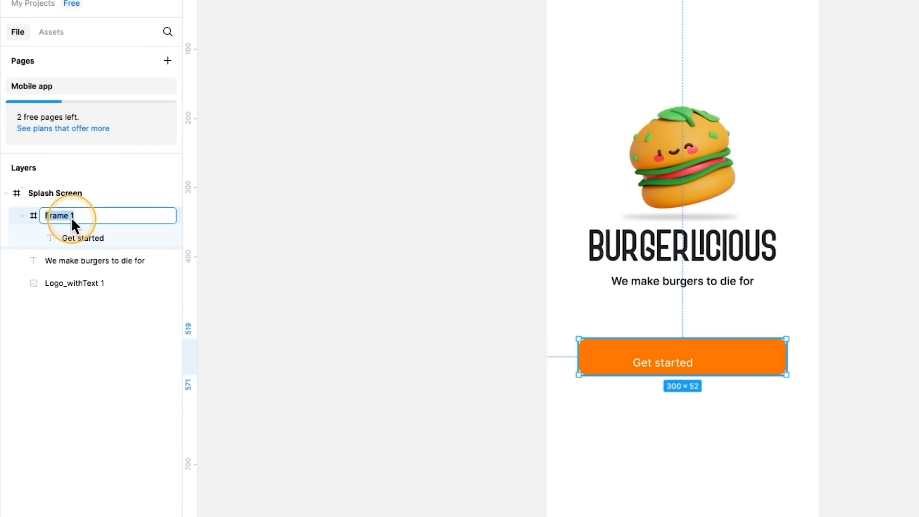
{"action": "type", "text": "Button"}
{"action": "key", "text": "Return"}
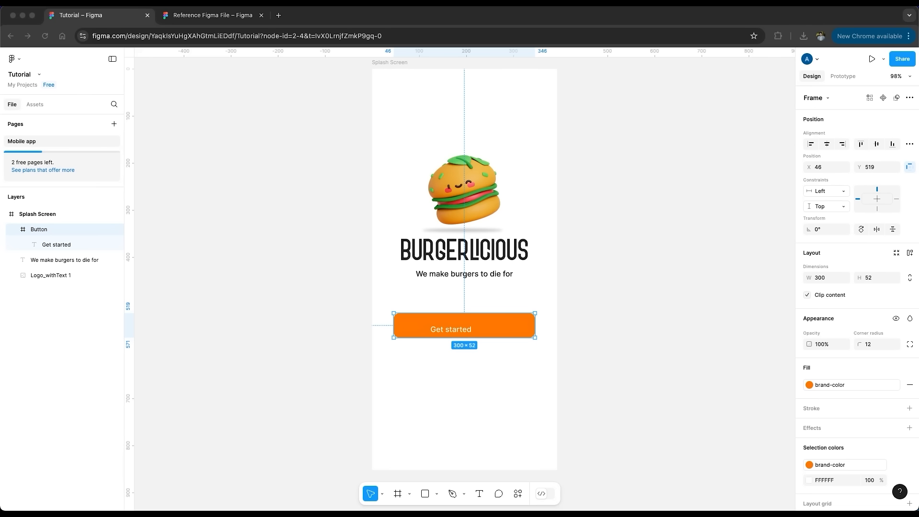
- Centre the Get started label both ways in the Button and fill it with text-on-color
{"action": "left_click", "coordinate": [457, 334]}
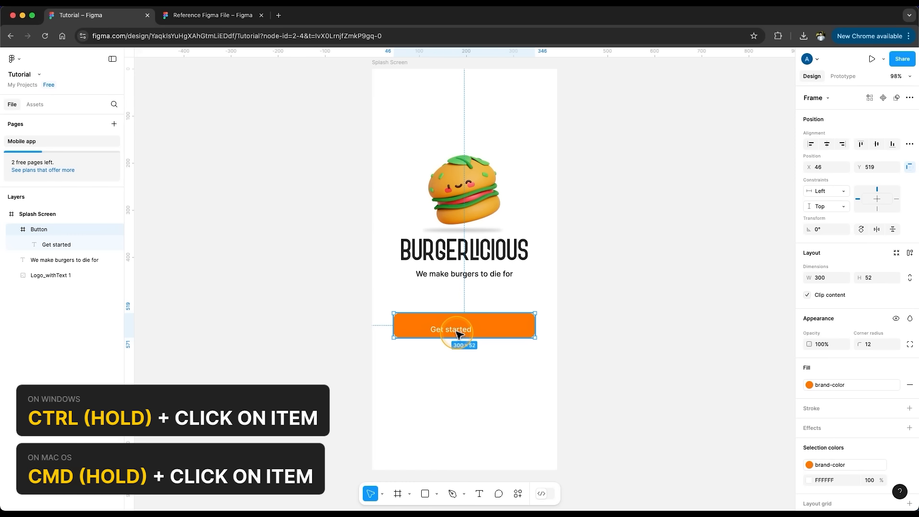
{"action": "left_click", "coordinate": [457, 334], "text": "super"}
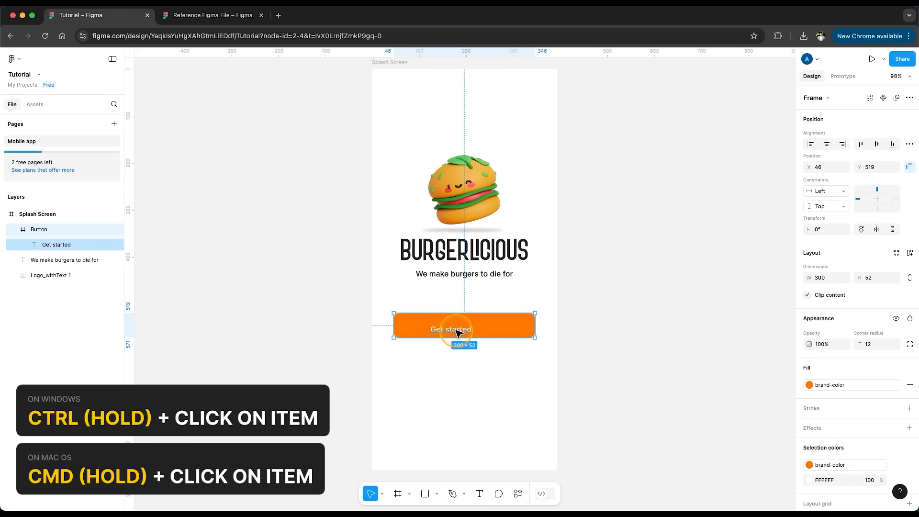
{"action": "left_click", "coordinate": [62, 248]}
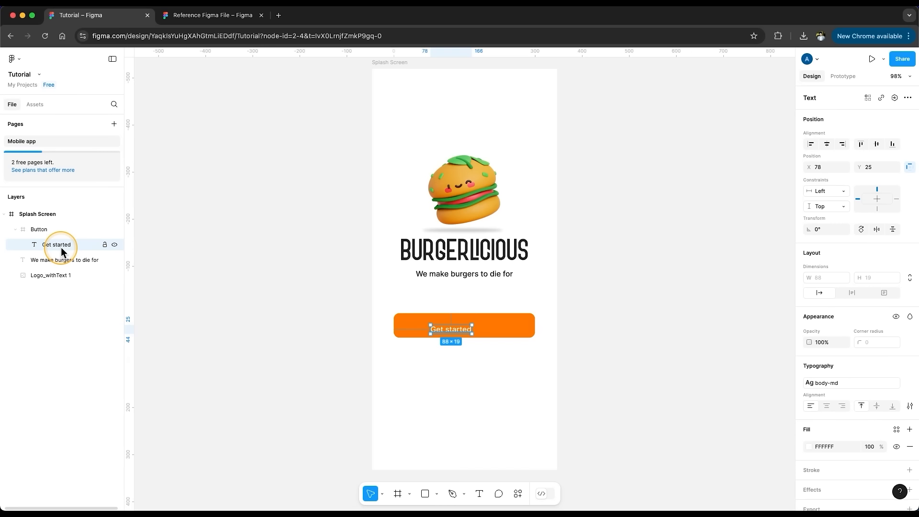
{"action": "left_click", "coordinate": [827, 144]}
{"action": "left_click", "coordinate": [876, 144]}
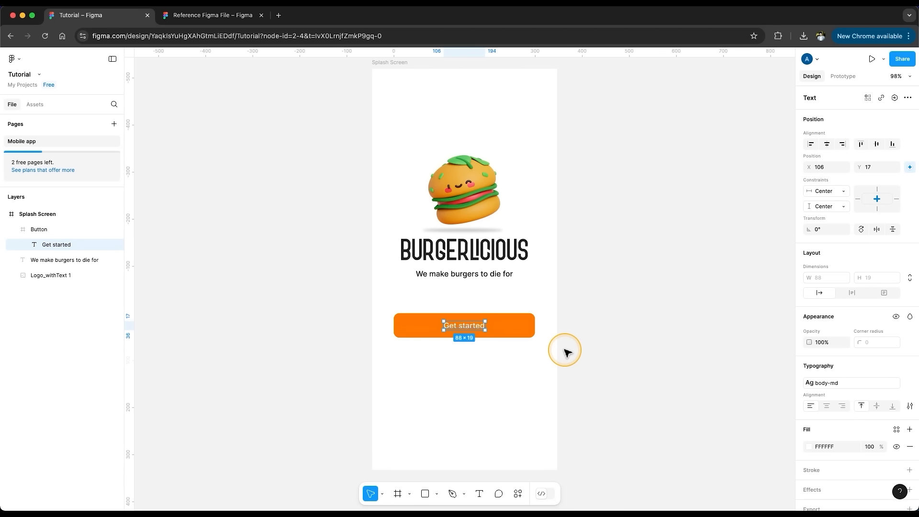
{"action": "left_click", "coordinate": [896, 429]}
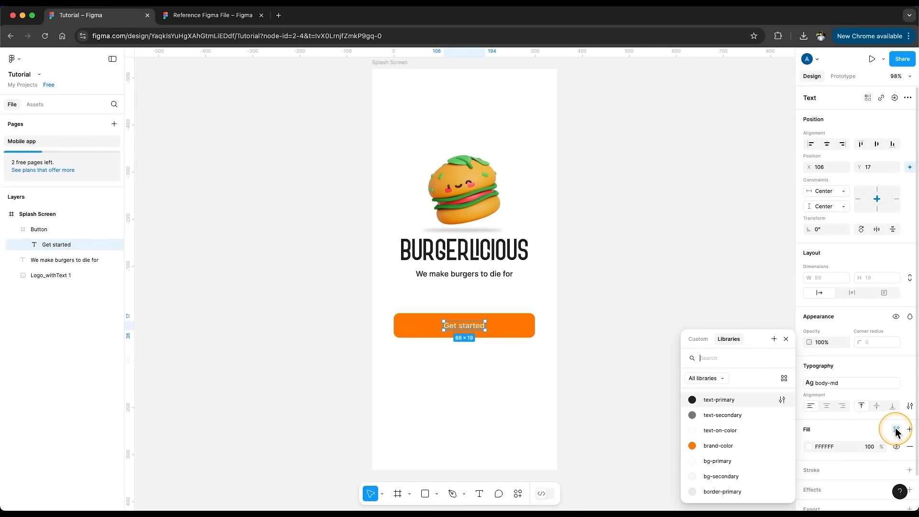
{"action": "left_click", "coordinate": [717, 430]}
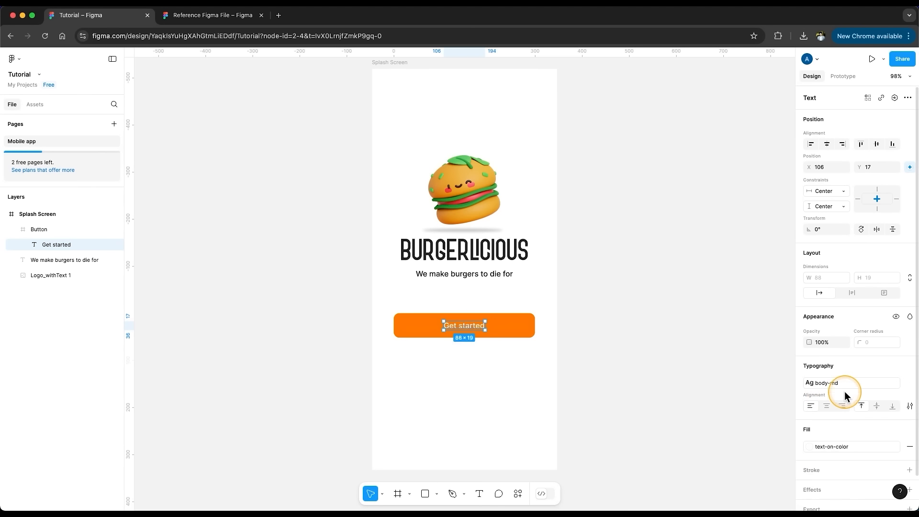
{"action": "left_click", "coordinate": [632, 344]}
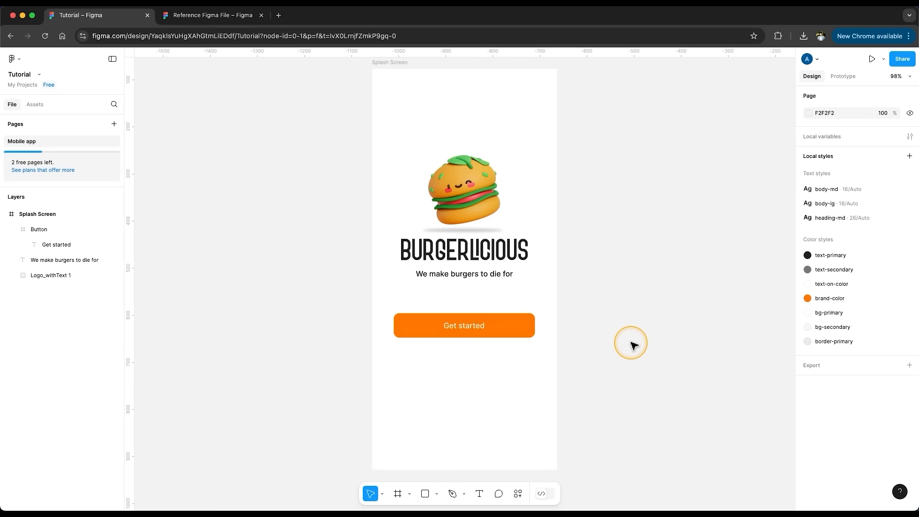
- Move the Get started button down to Y 777 and widen it evenly to 342×52
{"action": "left_click_drag", "start_coordinate": [505, 329], "coordinate": [567, 450]}
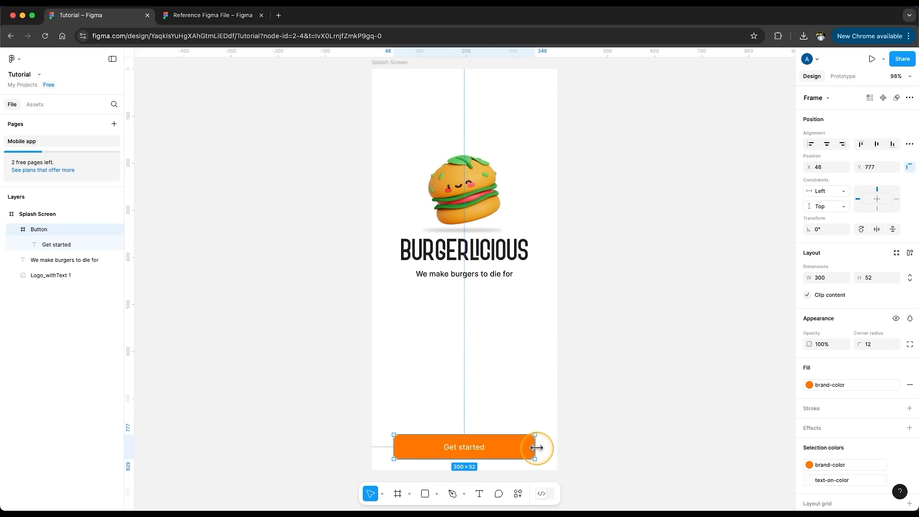
{"action": "left_click_drag", "start_coordinate": [536, 447], "coordinate": [541, 447]}
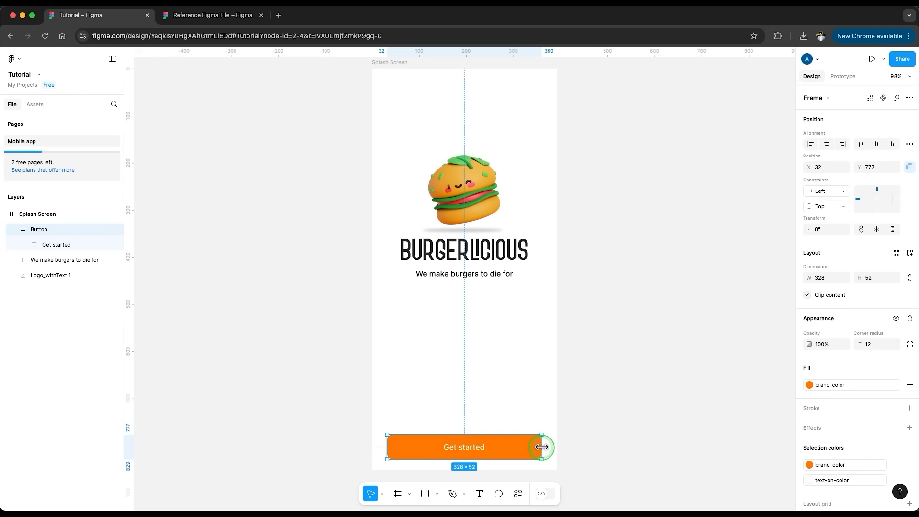
{"action": "left_click_drag", "start_coordinate": [541, 447], "coordinate": [543, 447]}
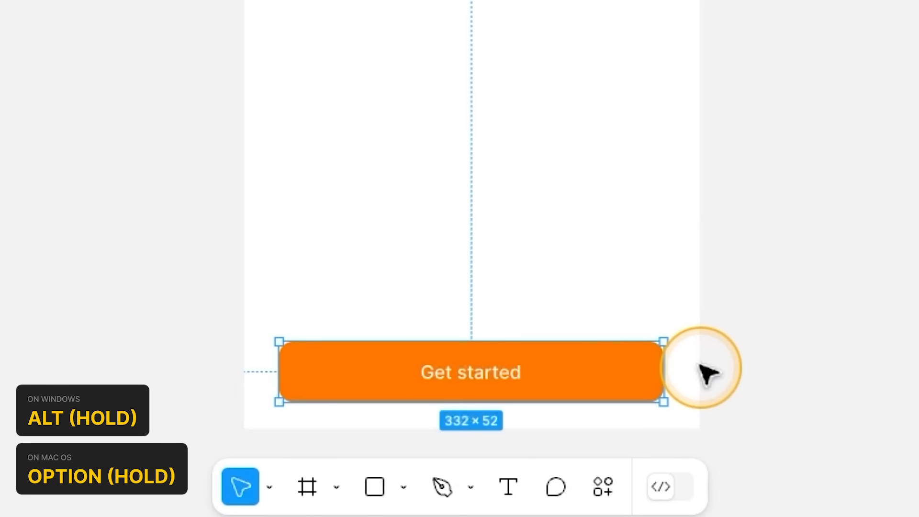
{"action": "key", "text": "alt"}
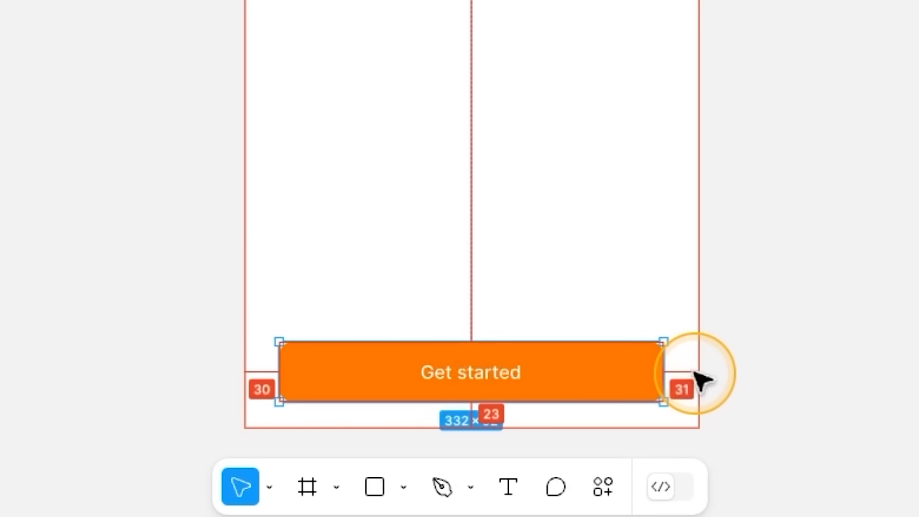
{"action": "left_click_drag", "start_coordinate": [662, 372], "coordinate": [669, 372]}
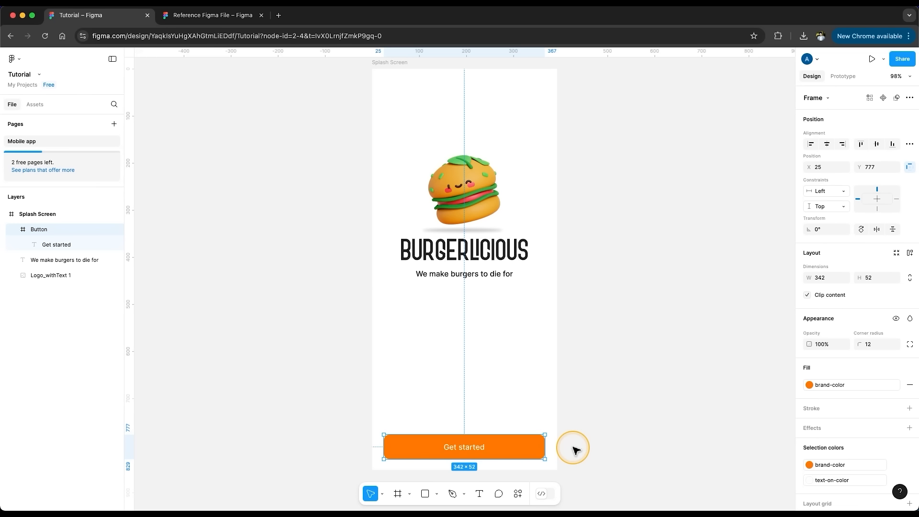
{"action": "left_click", "coordinate": [575, 449]}
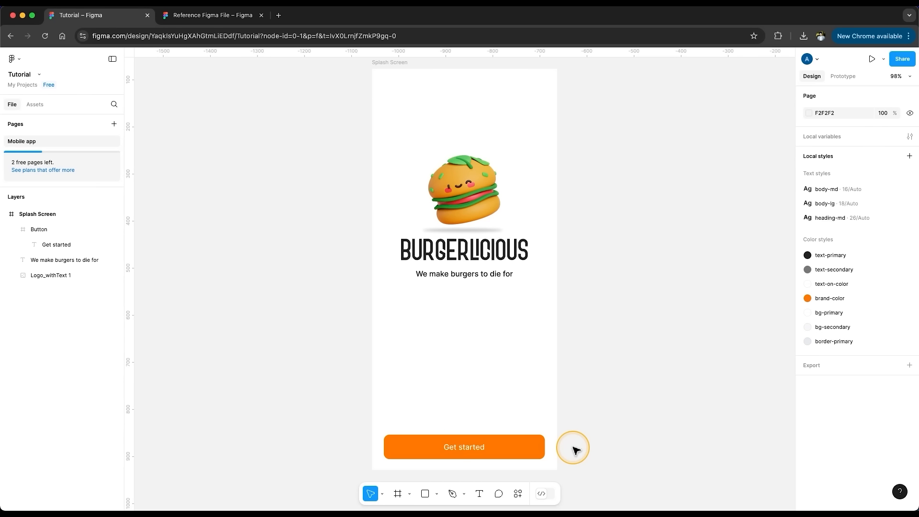
- Add a layout grid to the Splash Screen and switch it to Columns
{"action": "left_click", "coordinate": [391, 63]}
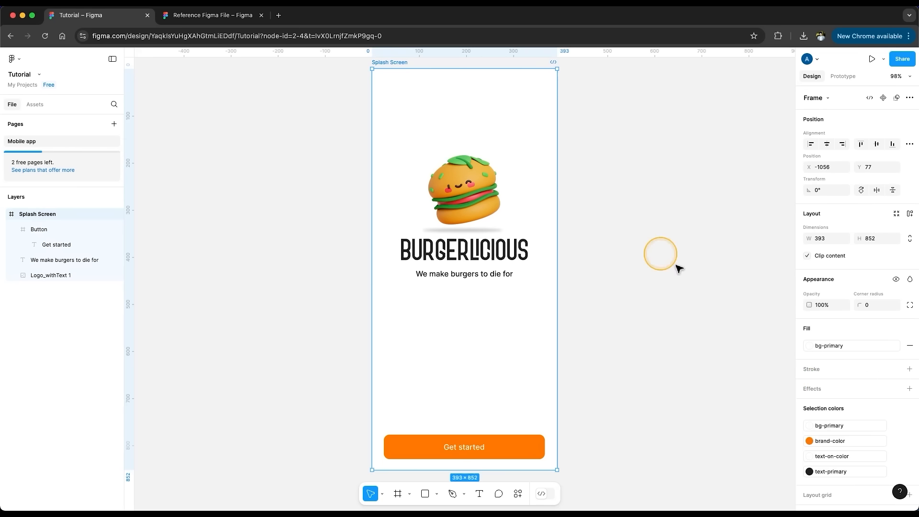
{"action": "scroll", "coordinate": [853, 405], "scroll_direction": "down", "scroll_amount": 2}
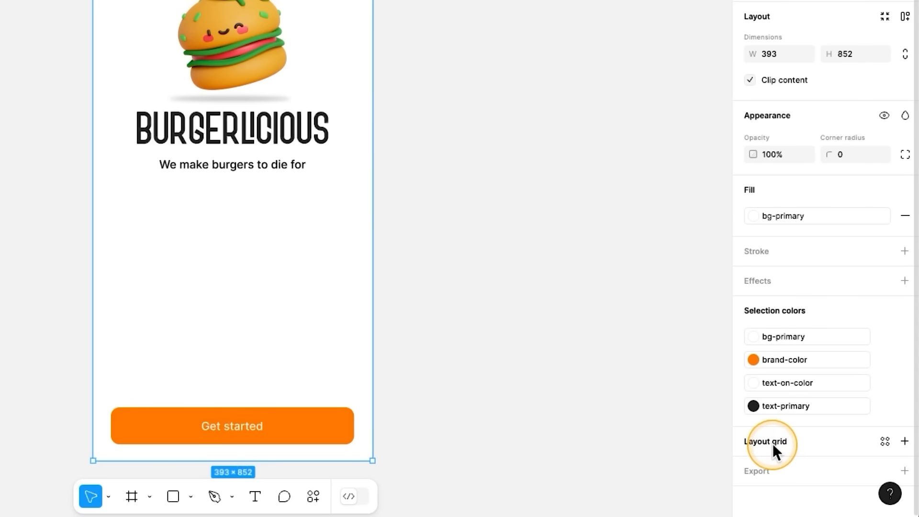
{"action": "left_click", "coordinate": [903, 441]}
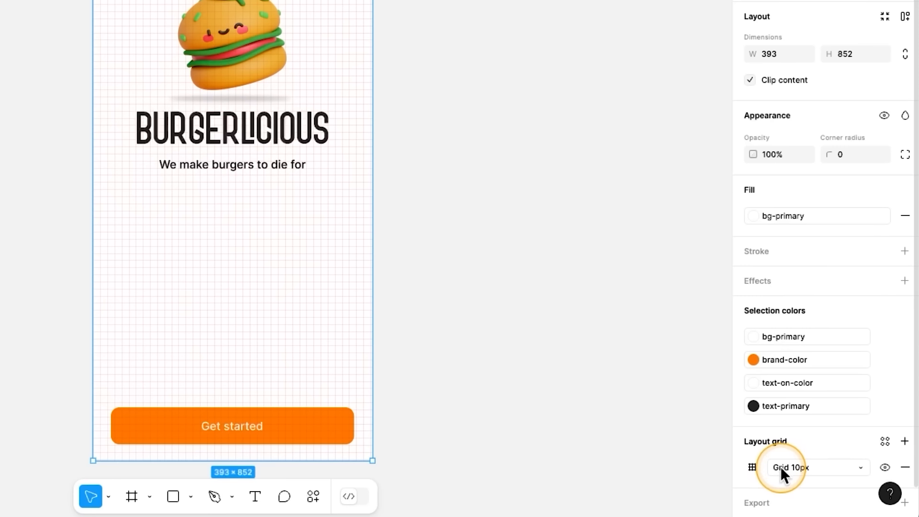
{"action": "left_click", "coordinate": [749, 468]}
{"action": "type", "text": "50"}
{"action": "key", "text": "Return"}
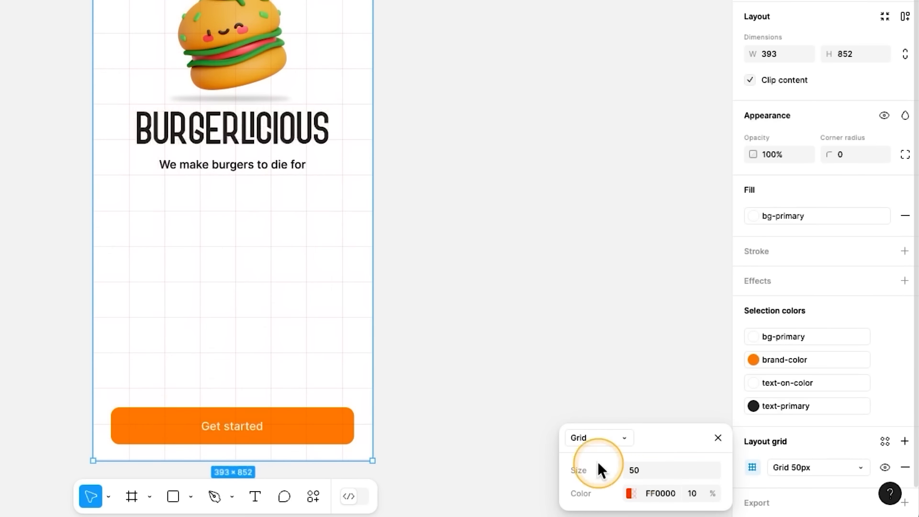
{"action": "left_click", "coordinate": [631, 493]}
{"action": "left_click", "coordinate": [549, 173]}
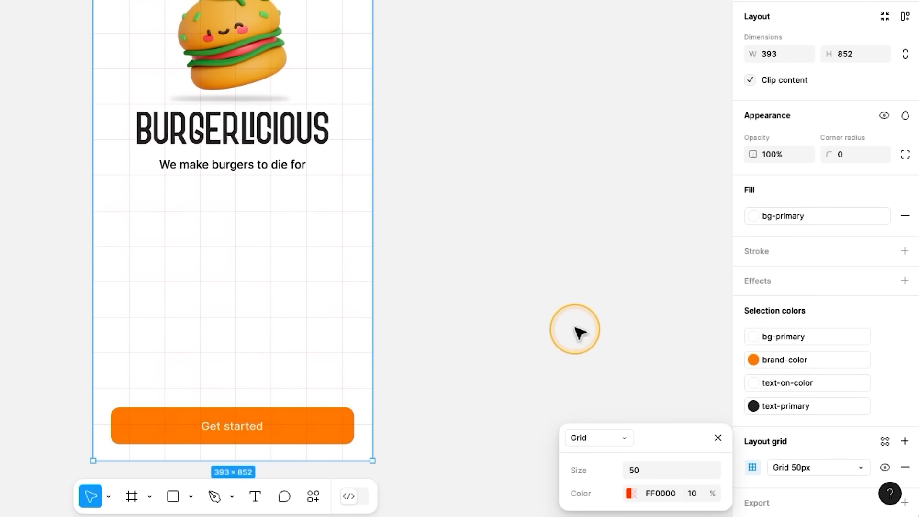
{"action": "left_click", "coordinate": [599, 435]}
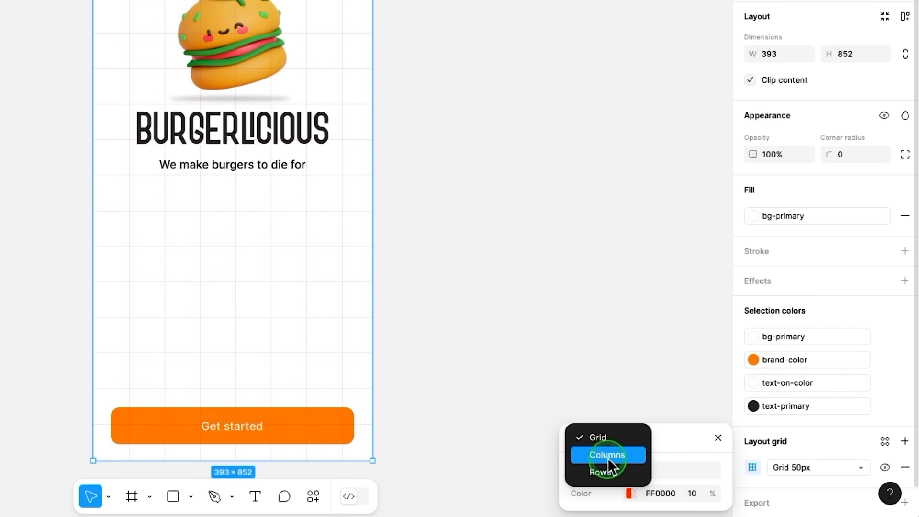
{"action": "left_click", "coordinate": [605, 455]}
- Set the column grid to Count 4, Margin 20 and Gutter 16
{"action": "mouse_move", "coordinate": [622, 378]}
{"action": "left_mouse_down"}
{"action": "mouse_move", "coordinate": [641, 378]}
{"action": "mouse_move", "coordinate": [633, 379]}
{"action": "left_mouse_up"}
{"action": "type", "text": "4"}
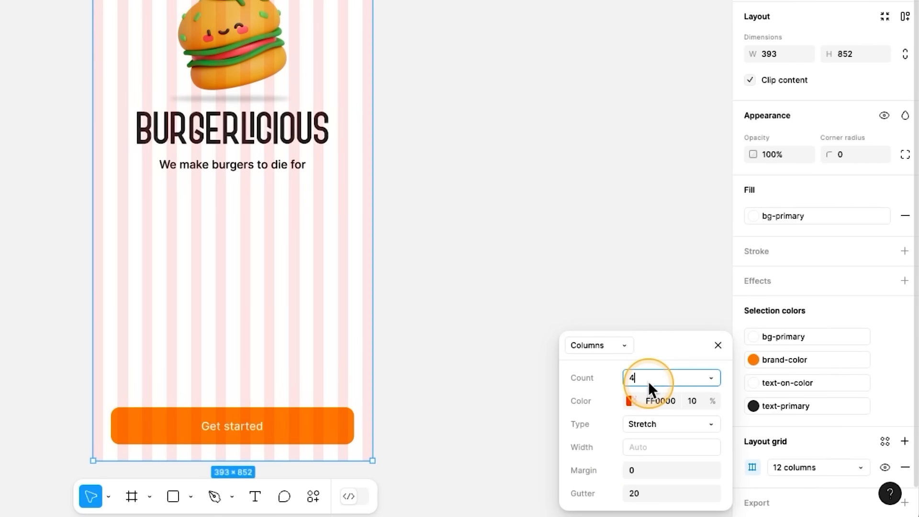
{"action": "key", "text": "Return"}
{"action": "left_click", "coordinate": [645, 473]}
{"action": "type", "text": "50"}
{"action": "key", "text": "Return"}
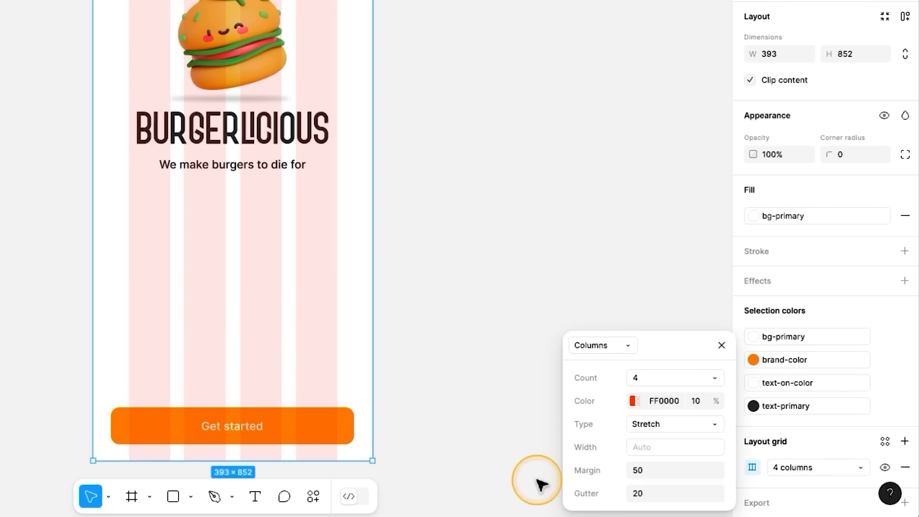
{"action": "left_click", "coordinate": [647, 494]}
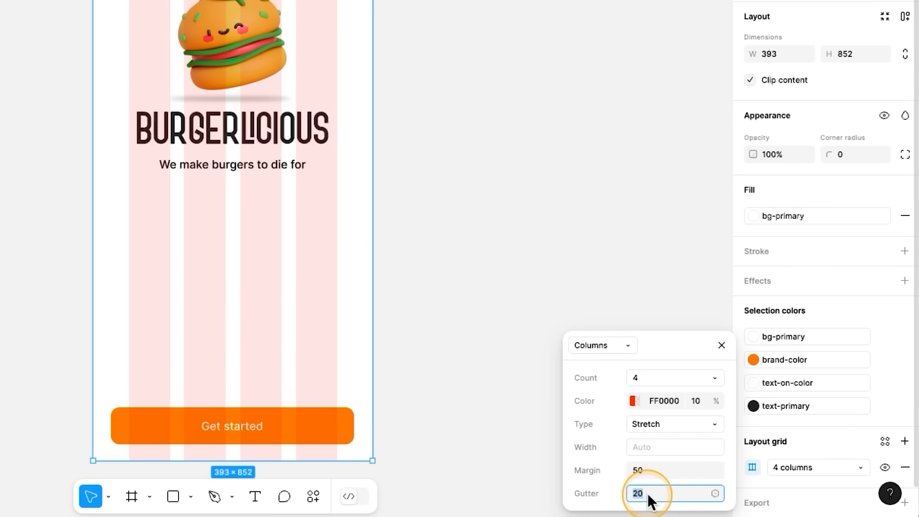
{"action": "type", "text": "1"}
{"action": "key", "text": "Return"}
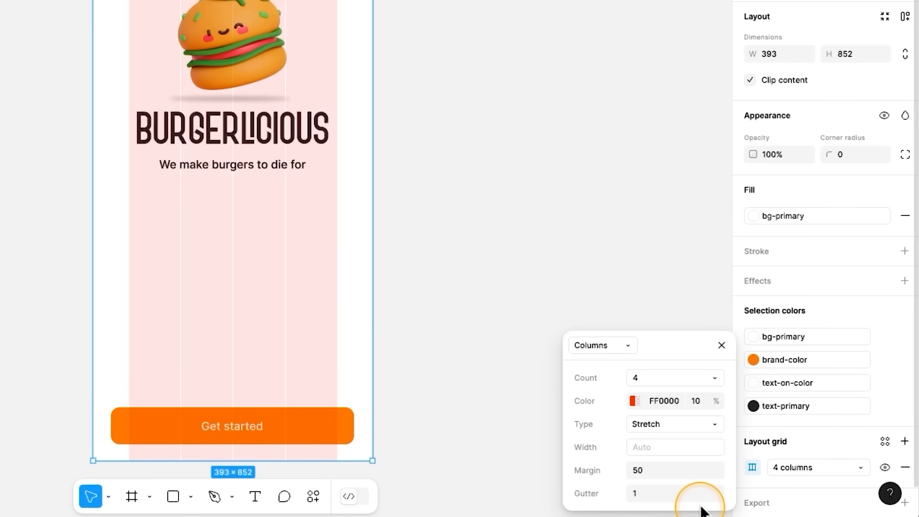
{"action": "left_click", "coordinate": [646, 471]}
{"action": "type", "text": "20"}
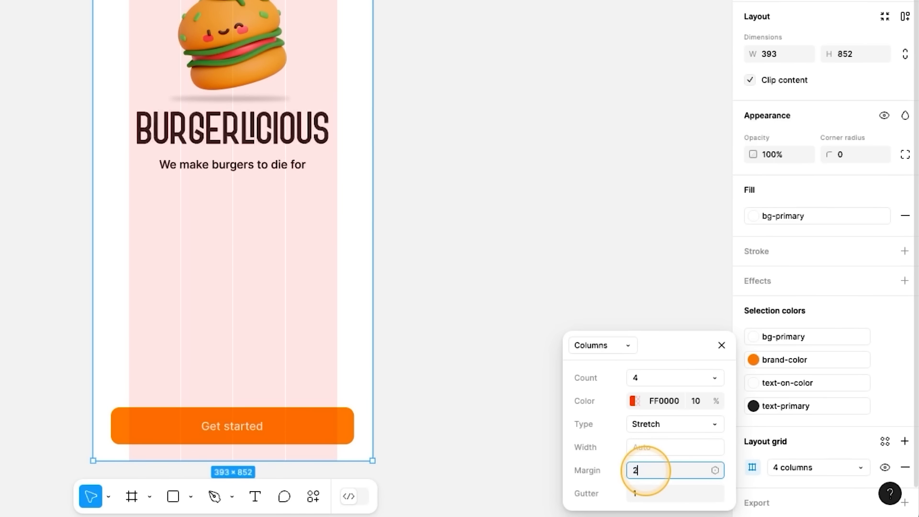
{"action": "left_click", "coordinate": [643, 498]}
{"action": "type", "text": "16"}
{"action": "key", "text": "Return"}
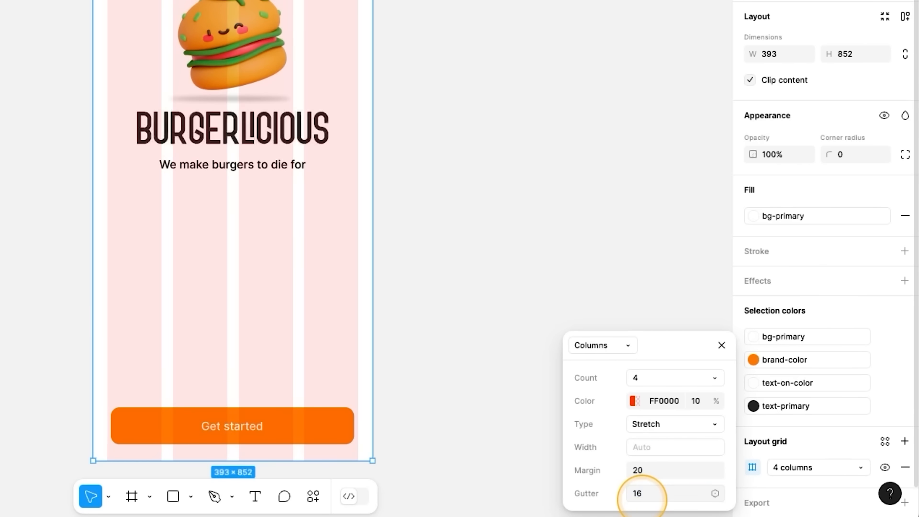
{"action": "left_click", "coordinate": [341, 430]}
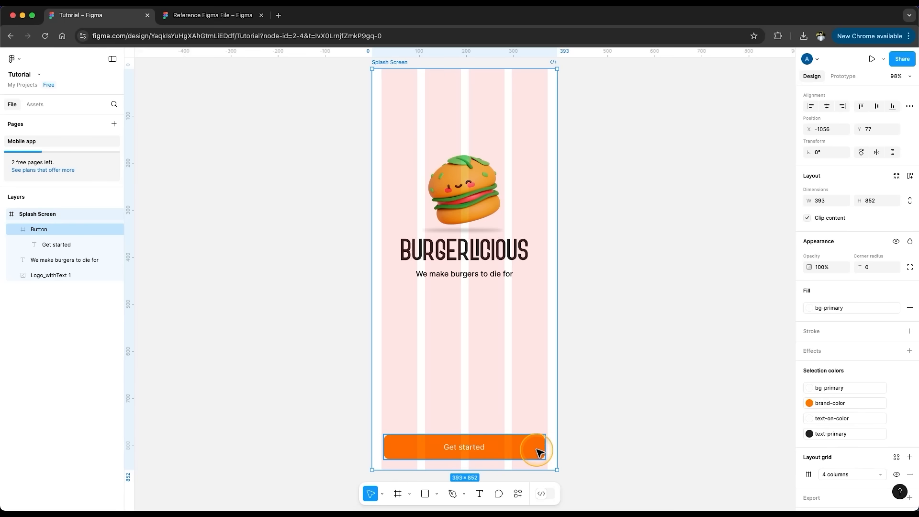
- Stretch the Get started button to the outer column edges, 353 wide at Y 779
{"action": "left_click", "coordinate": [525, 449]}
{"action": "left_click_drag", "start_coordinate": [521, 450], "coordinate": [520, 446]}
{"action": "left_click_drag", "start_coordinate": [383, 443], "coordinate": [381, 444]}
{"action": "left_click_drag", "start_coordinate": [550, 445], "coordinate": [528, 453]}
{"action": "key", "text": "alt"}
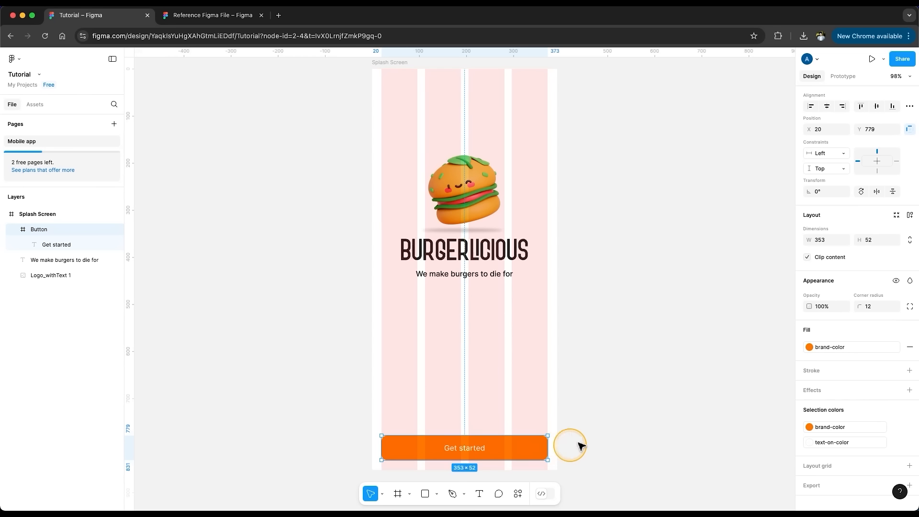
{"action": "left_click", "coordinate": [636, 432]}
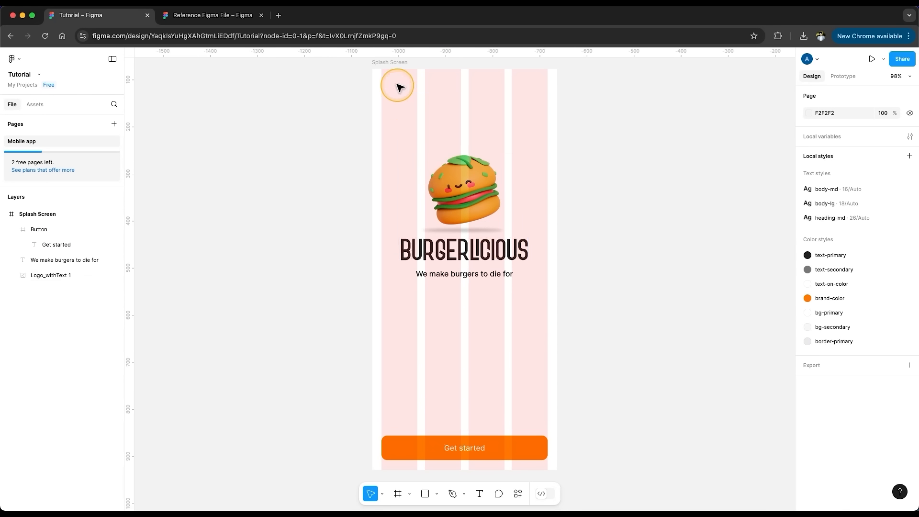
{"action": "left_click", "coordinate": [394, 64]}
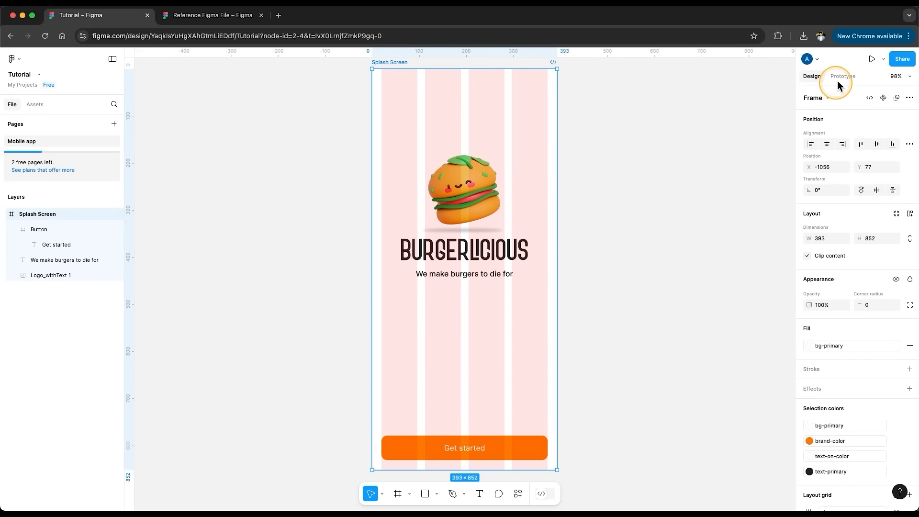
{"action": "left_click", "coordinate": [870, 59]}
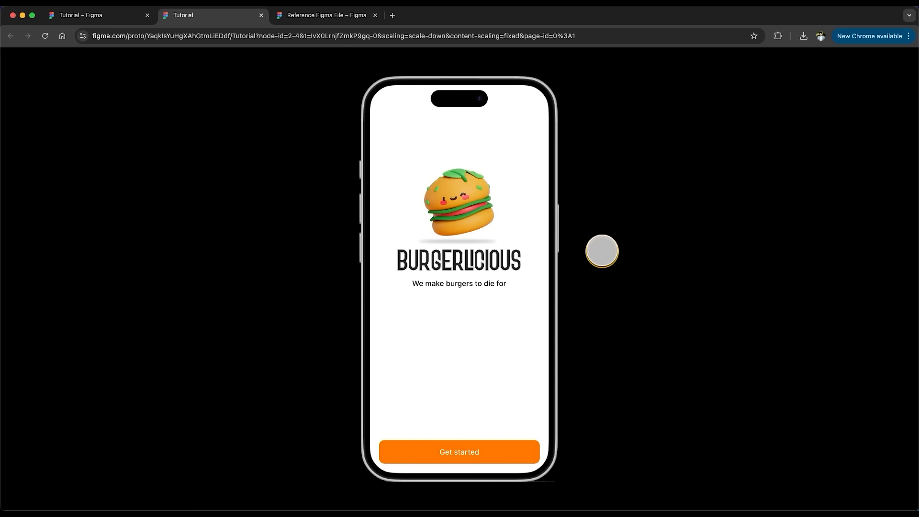
{"action": "left_click", "coordinate": [261, 15]}
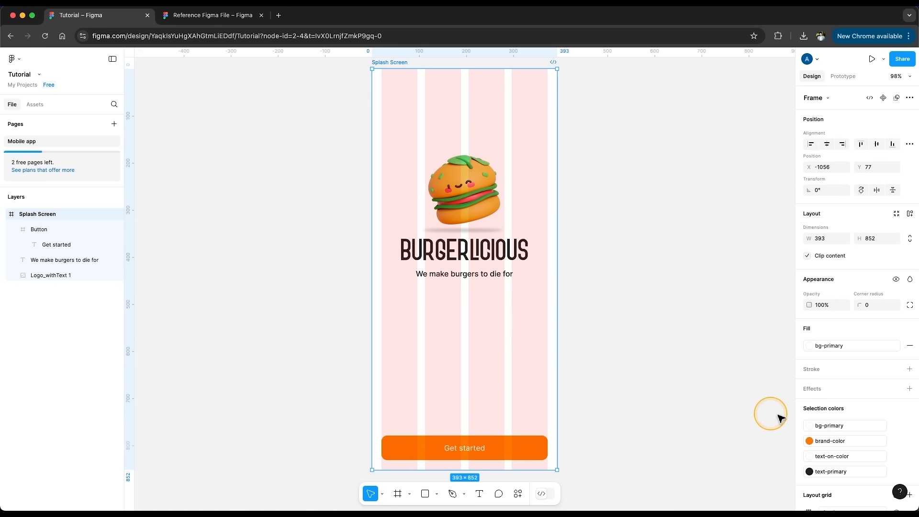
- Toggle the Splash Screen layout grid's visibility with its eye icon
{"action": "scroll", "coordinate": [848, 438], "scroll_direction": "down", "scroll_amount": 3}
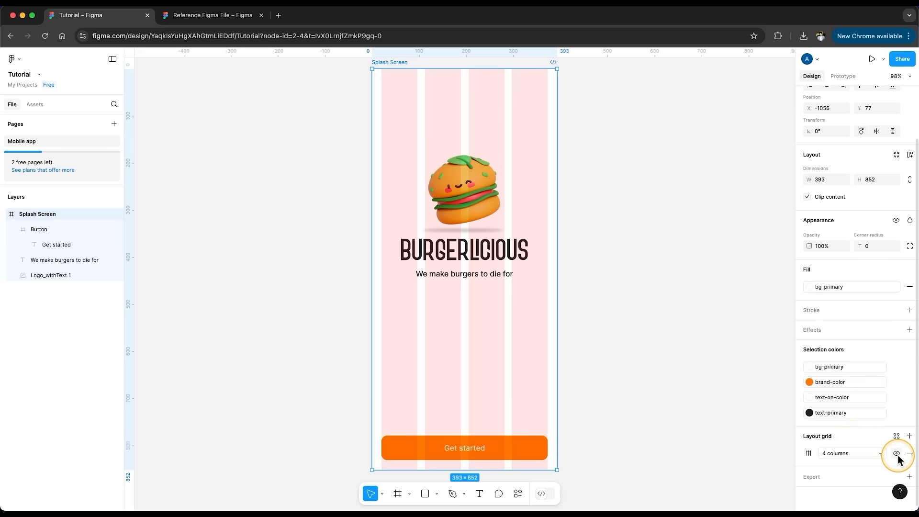
{"action": "left_click", "coordinate": [896, 456]}
{"action": "left_click", "coordinate": [897, 456]}
{"action": "left_click", "coordinate": [896, 455]}
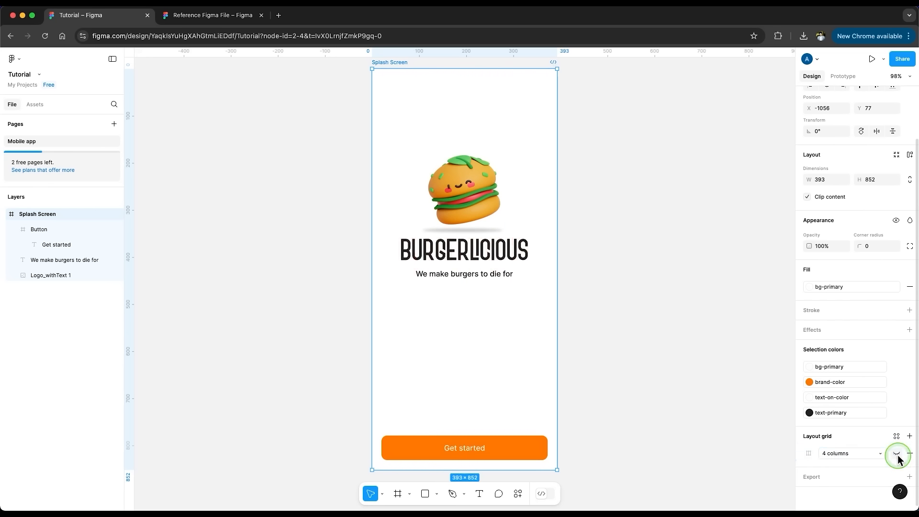
{"action": "left_click", "coordinate": [896, 455]}
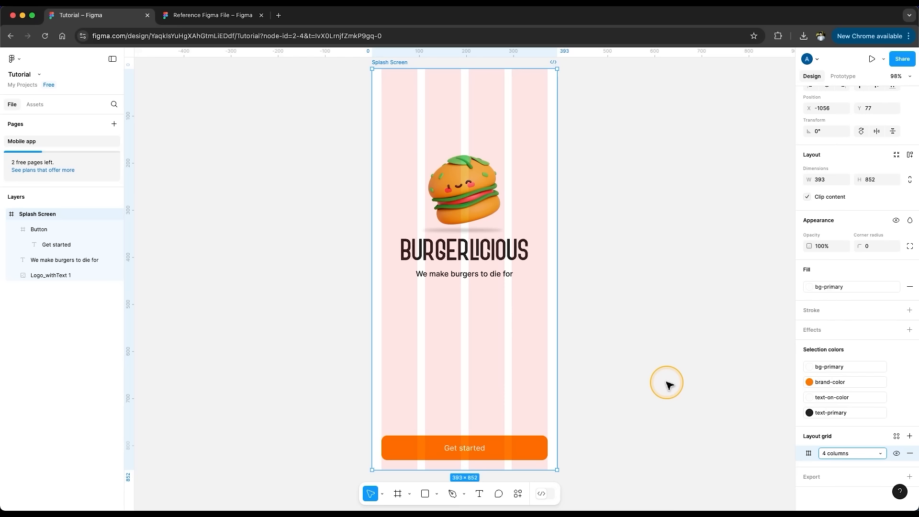
- Hide all layout grids via Main menu > View > Layout grids (Shift+G)
{"action": "left_click", "coordinate": [12, 58]}
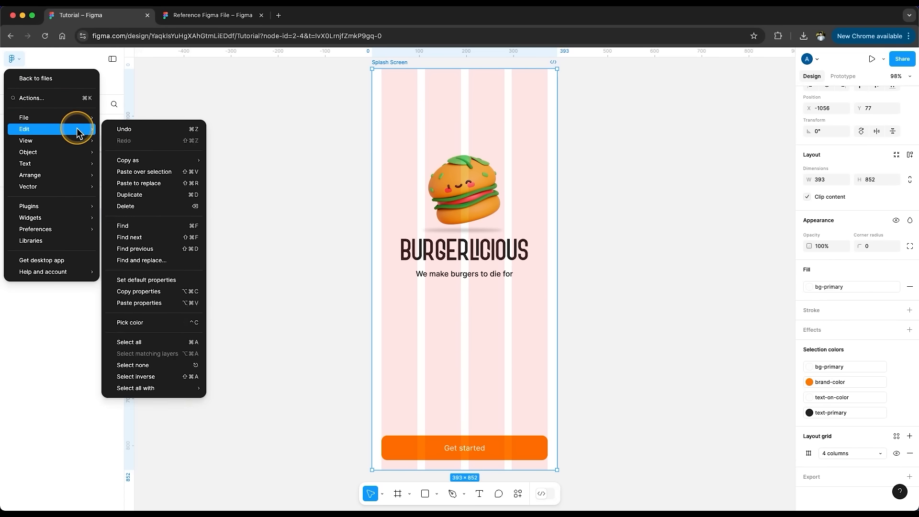
{"action": "mouse_move", "coordinate": [78, 139]}
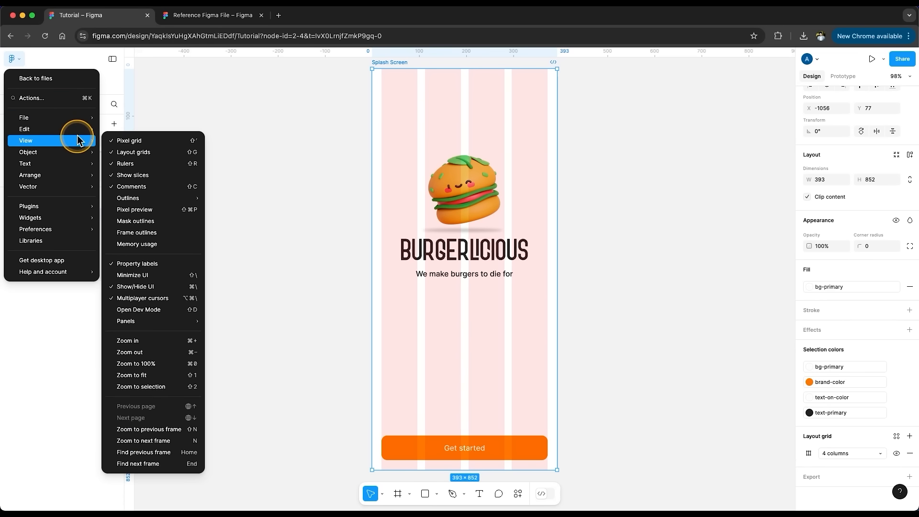
{"action": "left_click", "coordinate": [130, 152]}
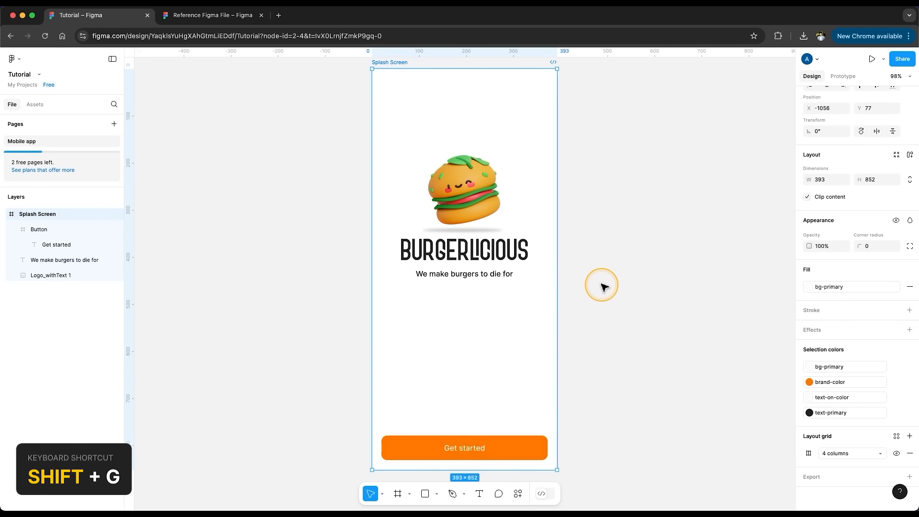
{"action": "key", "text": "shift+g"}
{"action": "key", "text": "shift+g"}
{"action": "key", "text": "shift+g"}
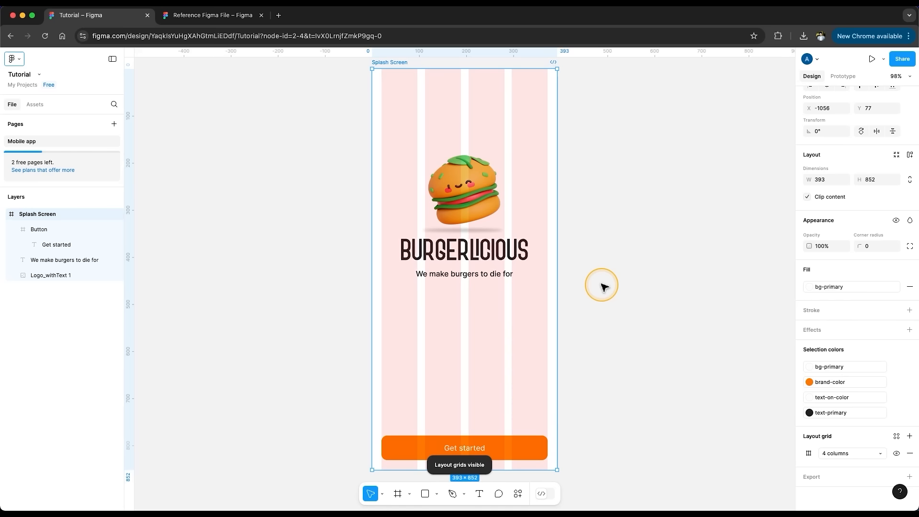
{"action": "key", "text": "shift+g"}
{"action": "left_click", "coordinate": [604, 288]}
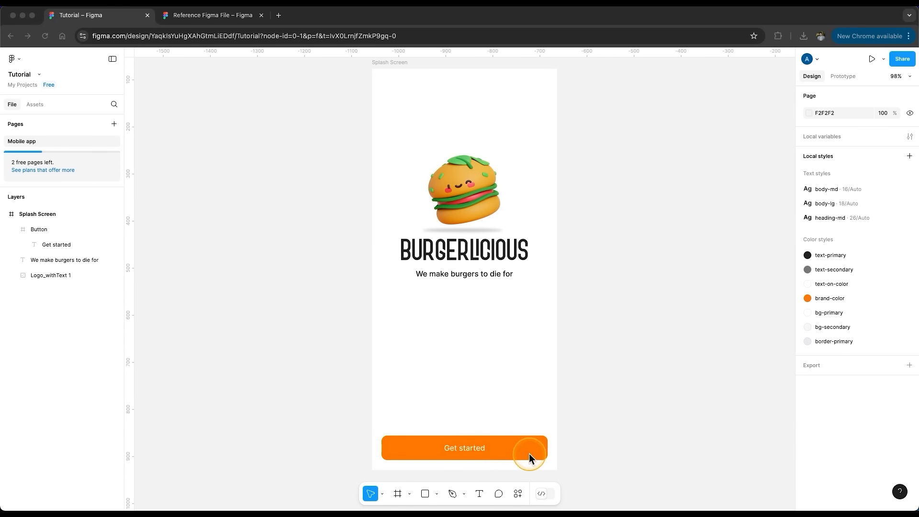
- Alt-drag a copy of the Get started button up to Y 711, just above the original
{"action": "left_click", "coordinate": [571, 448]}
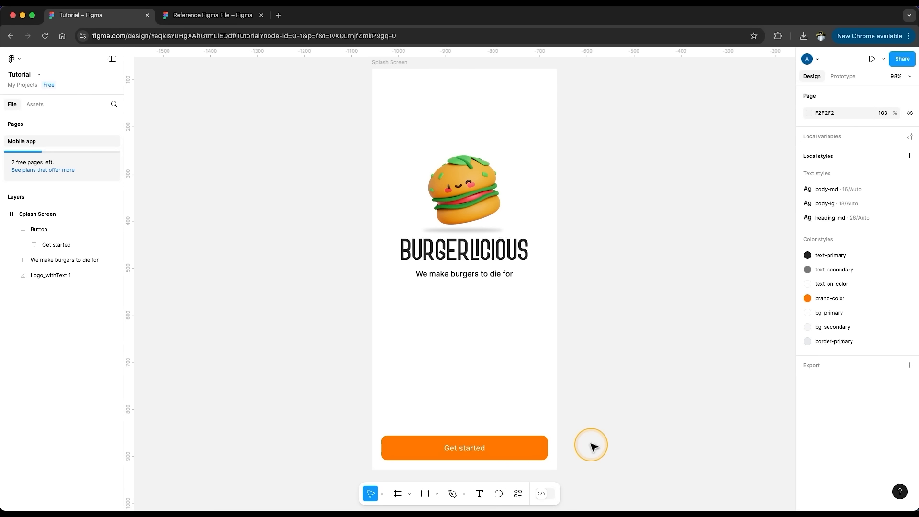
{"action": "left_click", "coordinate": [515, 451]}
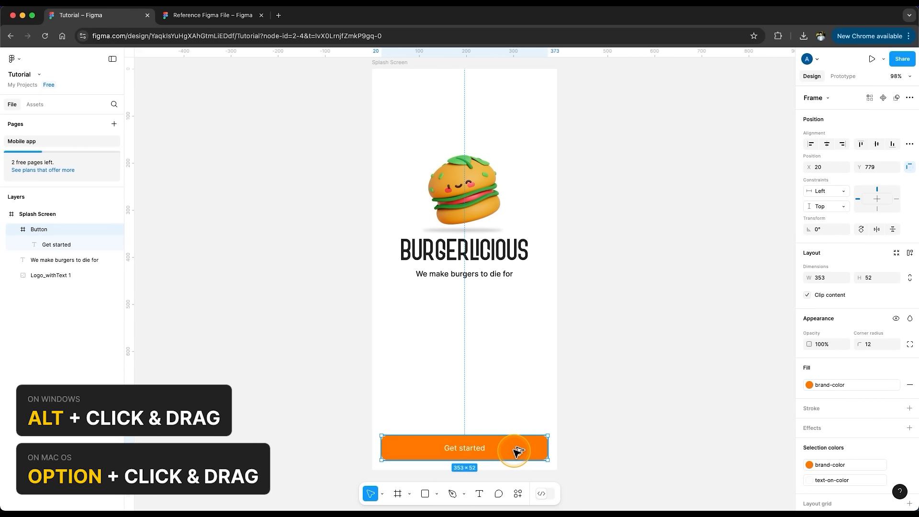
{"action": "left_click_drag", "start_coordinate": [516, 450], "coordinate": [511, 418]}
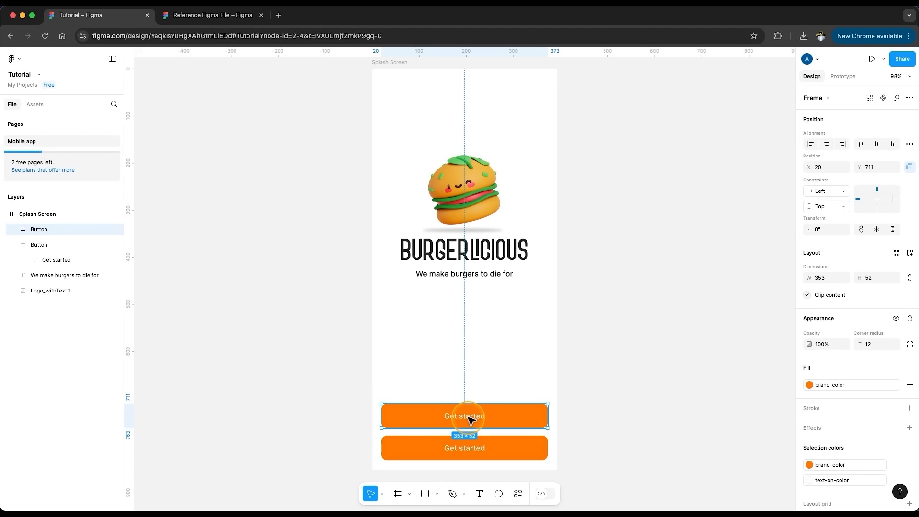
{"action": "left_click", "coordinate": [16, 230]}
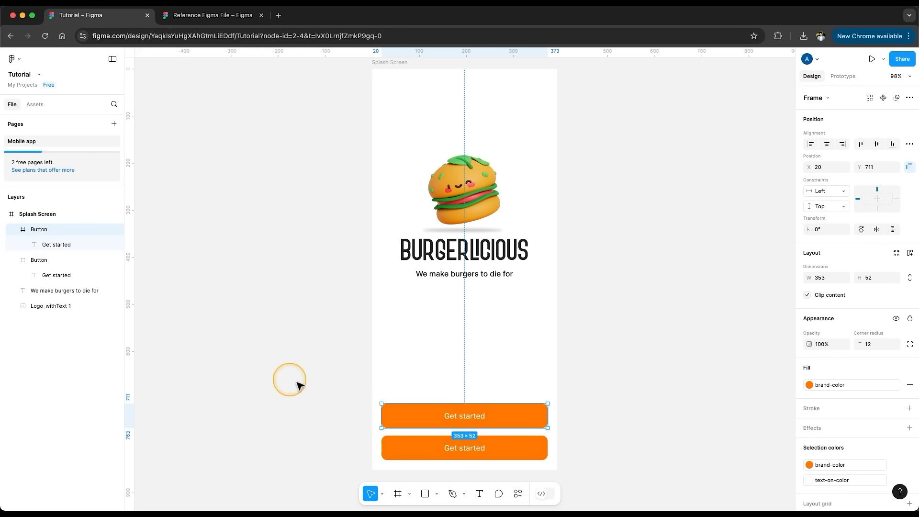
{"action": "left_click", "coordinate": [467, 417]}
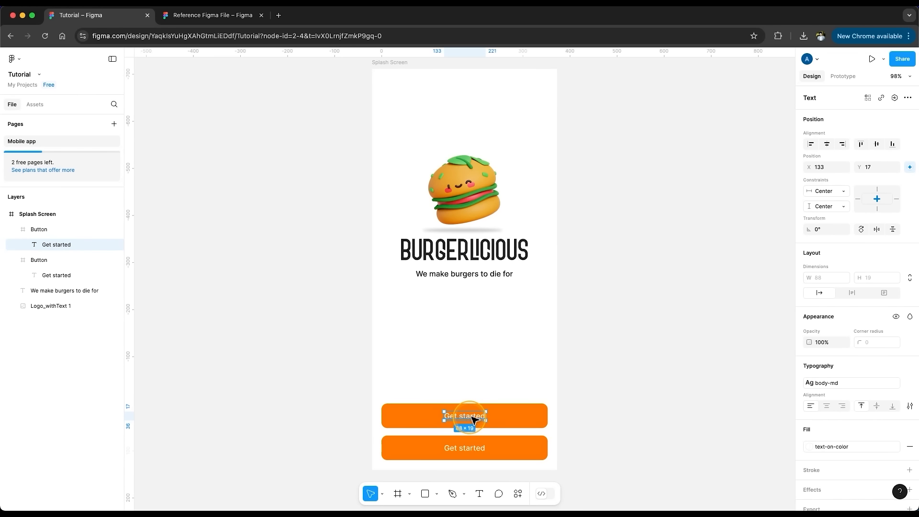
{"action": "left_click", "coordinate": [645, 424]}
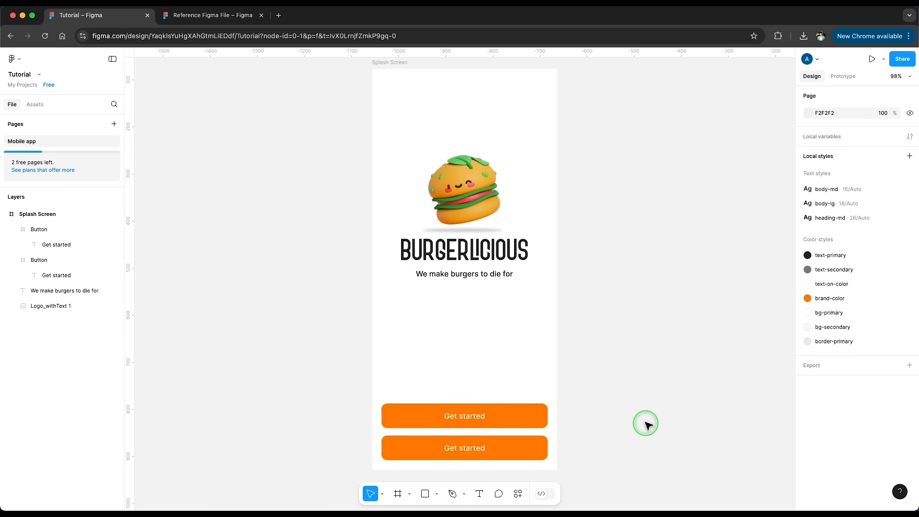
- Give the top button's label the text-primary colour and change it to 'Sign in'
{"action": "left_click", "coordinate": [469, 420], "text": "super"}
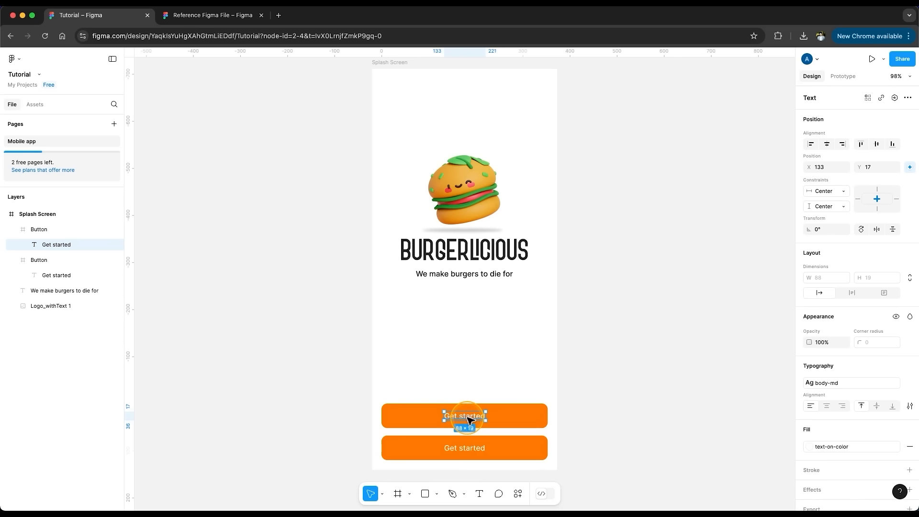
{"action": "left_click", "coordinate": [826, 446]}
{"action": "left_click", "coordinate": [738, 412]}
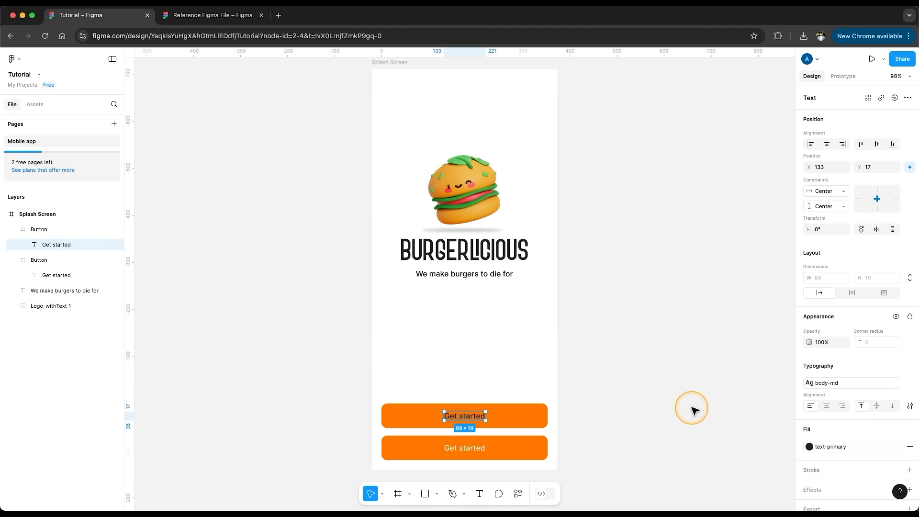
{"action": "double_click", "coordinate": [476, 416]}
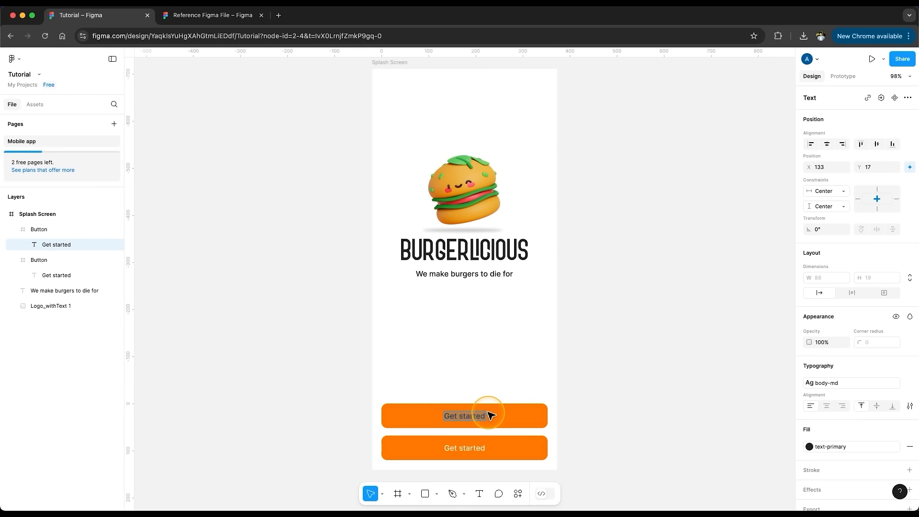
{"action": "type", "text": "Sign in"}
- Centre the Sign in label horizontally in its button and undo a stray text edit
{"action": "left_click", "coordinate": [826, 143]}
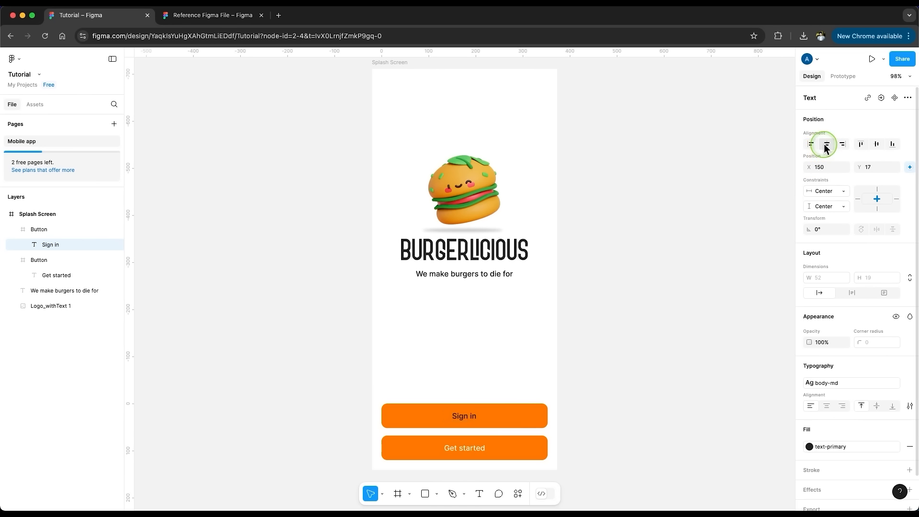
{"action": "left_click", "coordinate": [827, 405]}
{"action": "double_click", "coordinate": [463, 416]}
{"action": "type", "text": "sdasdad"}
{"action": "key", "text": "super+z"}
{"action": "left_click", "coordinate": [590, 425]}
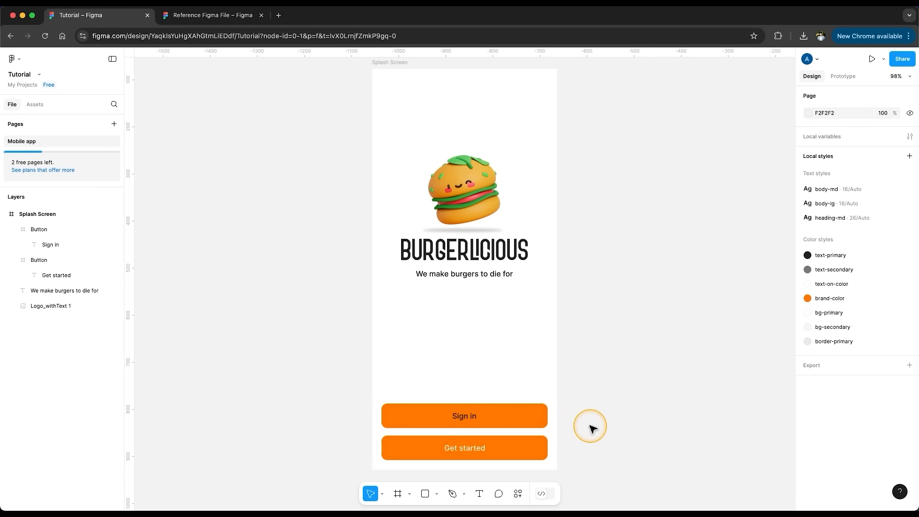
{"action": "left_click", "coordinate": [536, 418]}
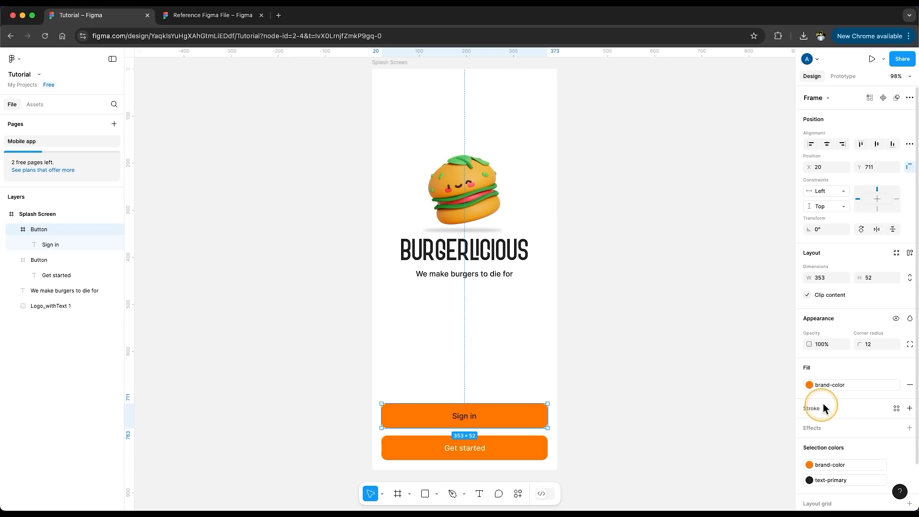
- Remove the Sign in button's orange fill and give it a border-primary stroke
{"action": "left_click", "coordinate": [909, 385]}
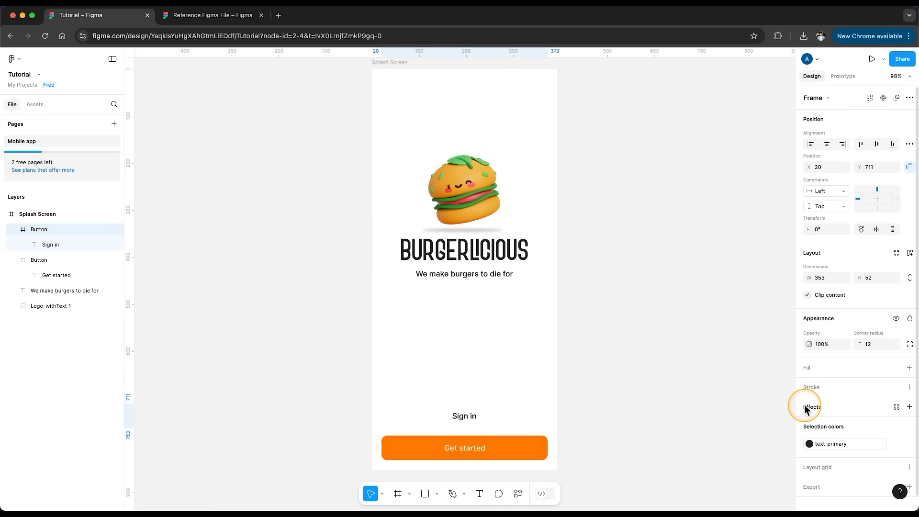
{"action": "left_click", "coordinate": [910, 387]}
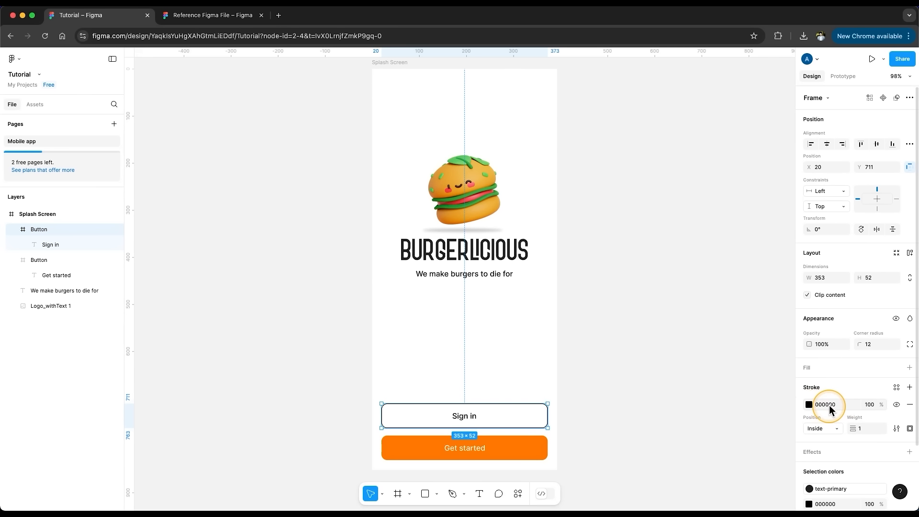
{"action": "left_click", "coordinate": [909, 405]}
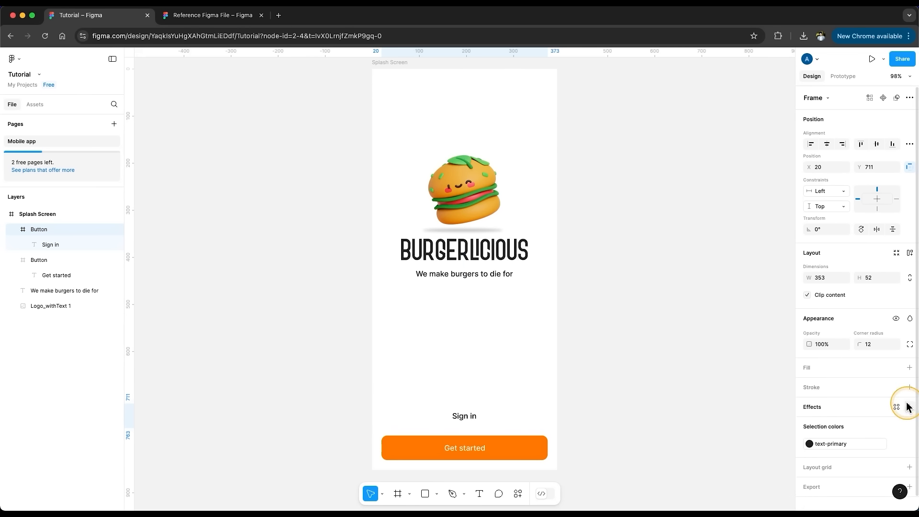
{"action": "left_click", "coordinate": [896, 387]}
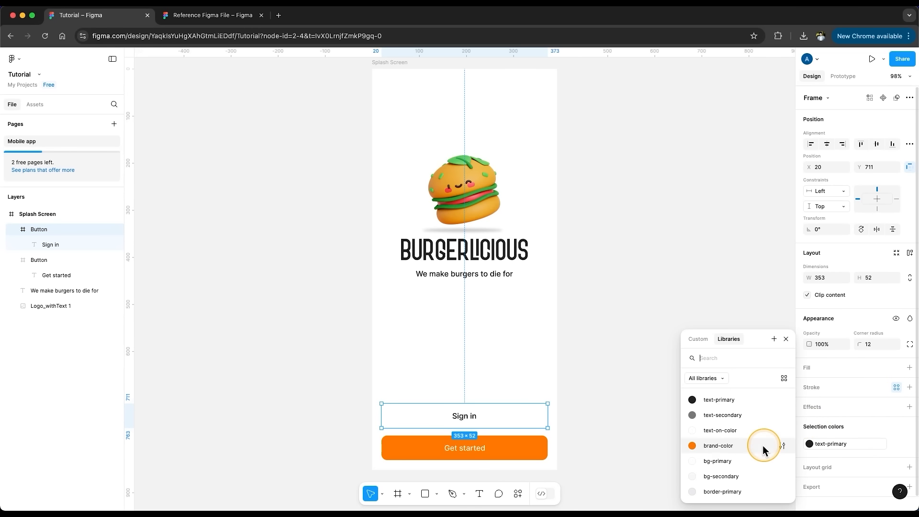
{"action": "left_click", "coordinate": [723, 492]}
{"action": "left_click", "coordinate": [641, 471]}
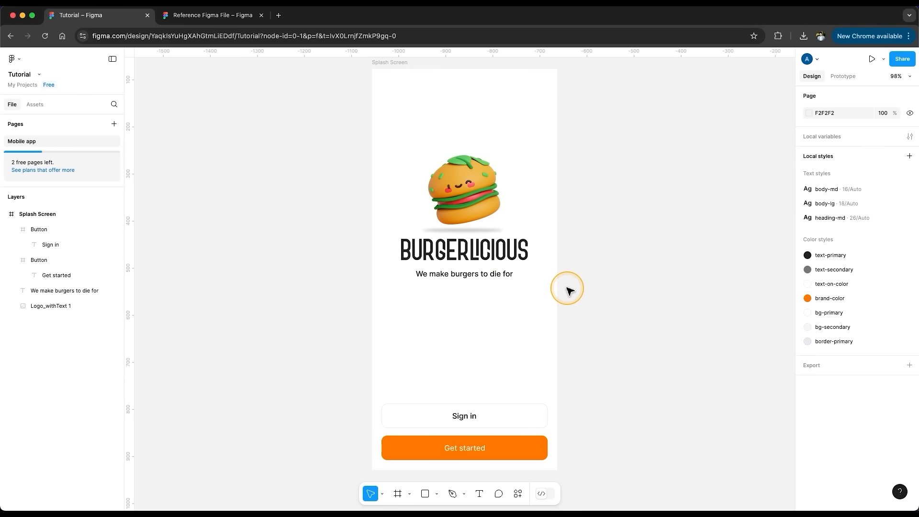
- Move the burger logo and tagline up together, centred, with the logo at Y 149
{"action": "left_click_drag", "start_coordinate": [621, 196], "coordinate": [408, 299]}
{"action": "mouse_move", "coordinate": [493, 237]}
{"action": "left_mouse_down"}
{"action": "mouse_move", "coordinate": [478, 239]}
{"action": "mouse_move", "coordinate": [515, 228]}
{"action": "mouse_move", "coordinate": [495, 229]}
{"action": "left_mouse_up"}
{"action": "left_click", "coordinate": [609, 244]}
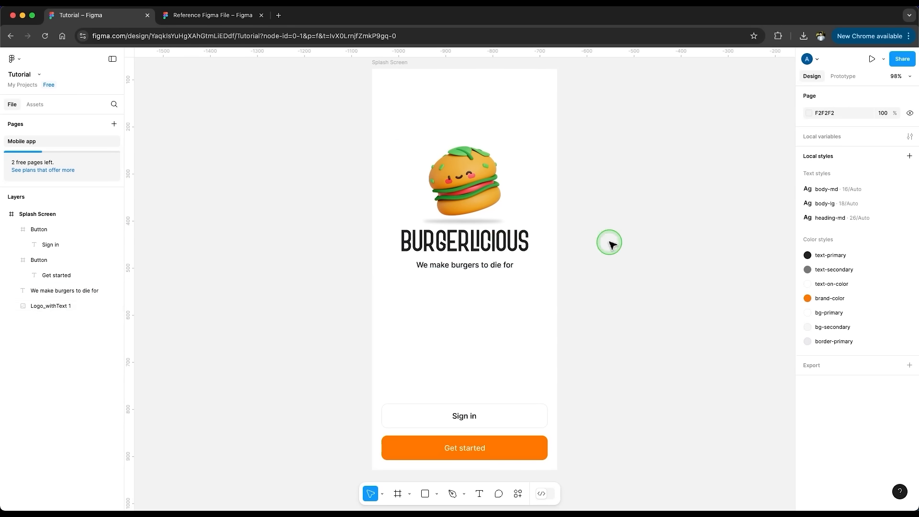
{"action": "left_click", "coordinate": [484, 219]}
{"action": "left_click", "coordinate": [492, 265], "text": "shift"}
{"action": "mouse_move", "coordinate": [495, 241]}
{"action": "left_mouse_down"}
{"action": "mouse_move", "coordinate": [486, 237]}
{"action": "mouse_move", "coordinate": [493, 238]}
{"action": "left_mouse_up"}
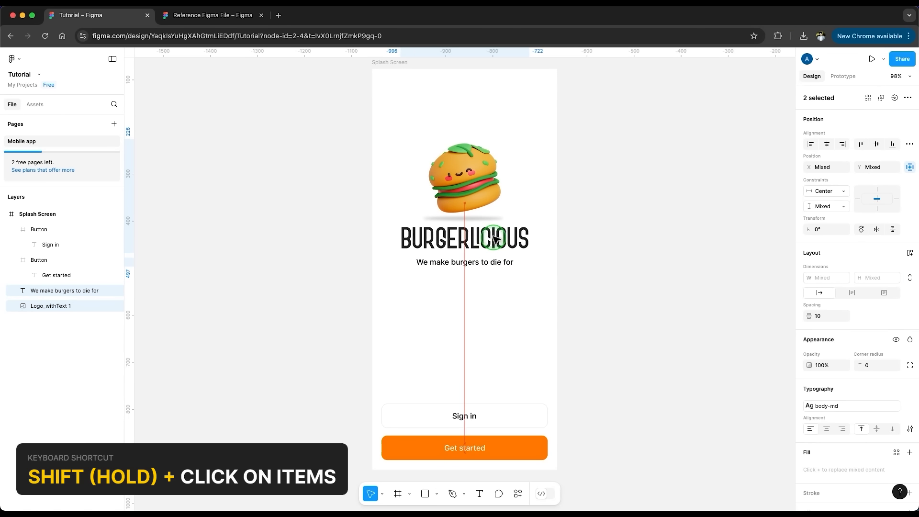
{"action": "left_click", "coordinate": [591, 239]}
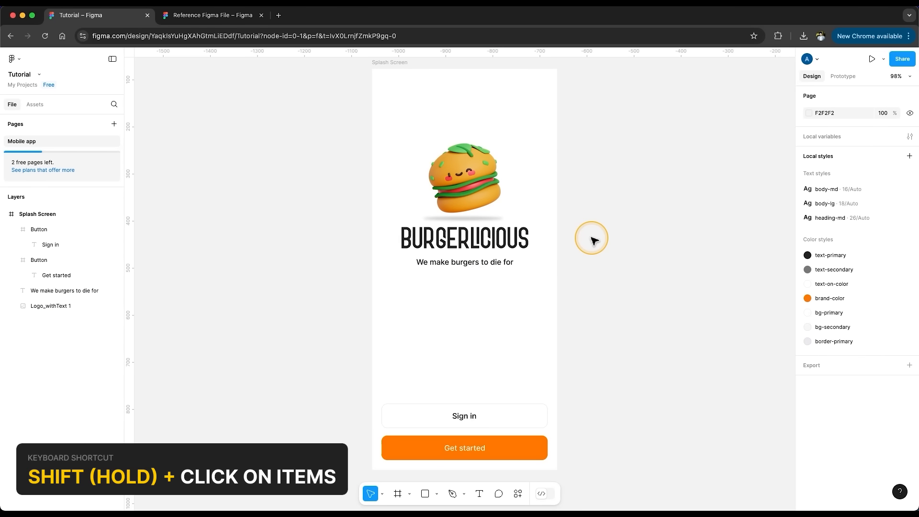
{"action": "left_click", "coordinate": [490, 246]}
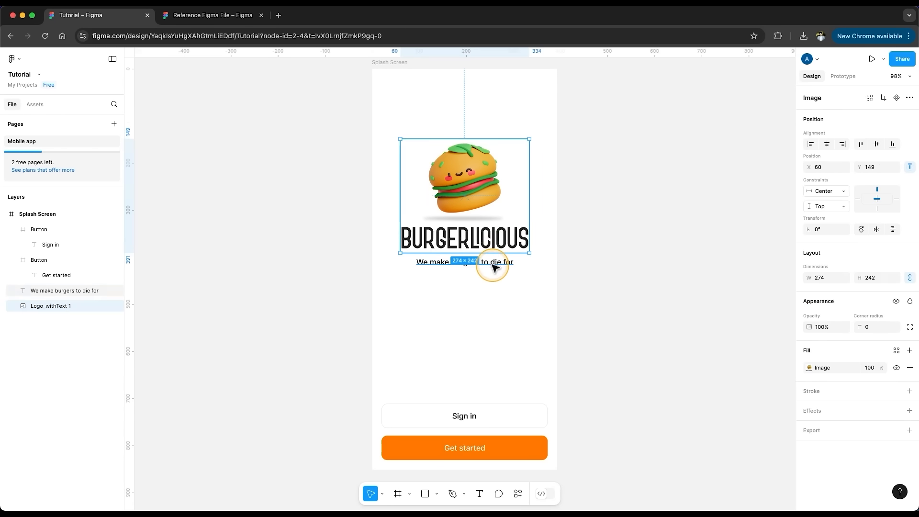
{"action": "left_click", "coordinate": [588, 249]}
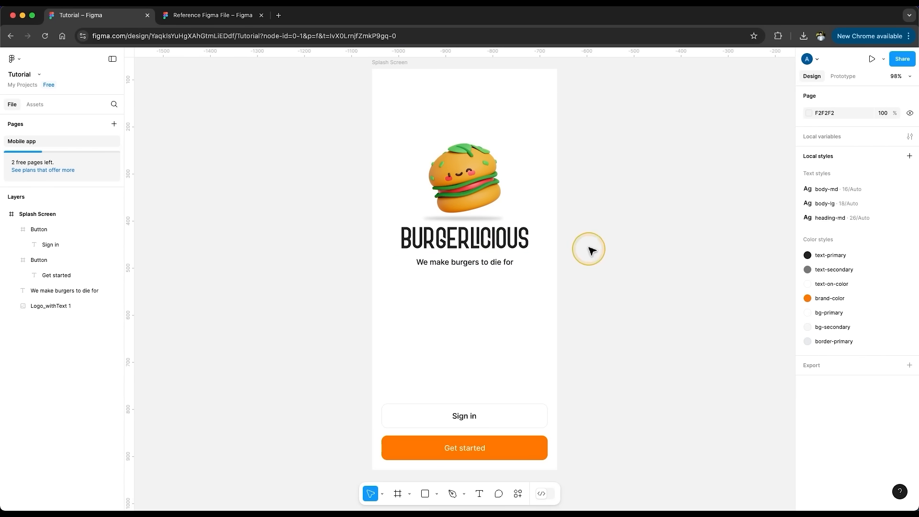
{"action": "left_click", "coordinate": [491, 224]}
{"action": "left_click", "coordinate": [498, 263], "text": "shift"}
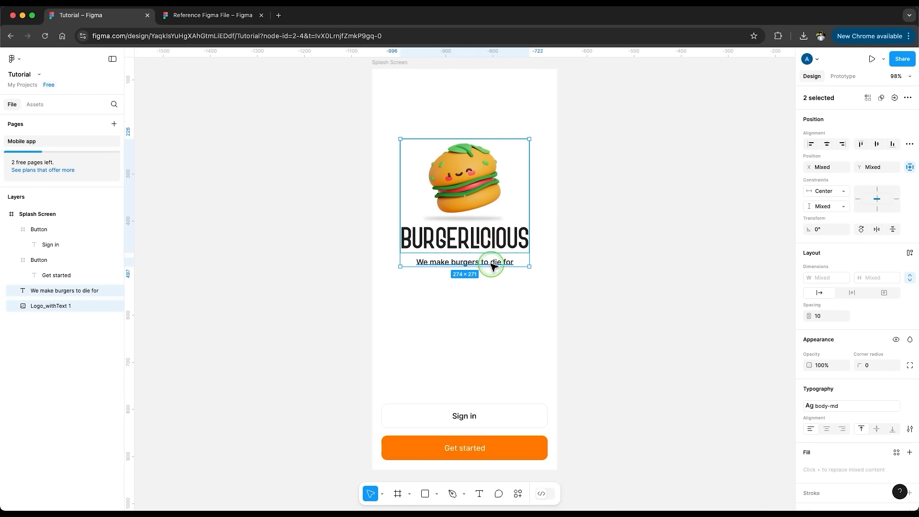
- Group the logo and tagline, then ungroup them and reselect both
{"action": "right_click", "coordinate": [482, 223]}
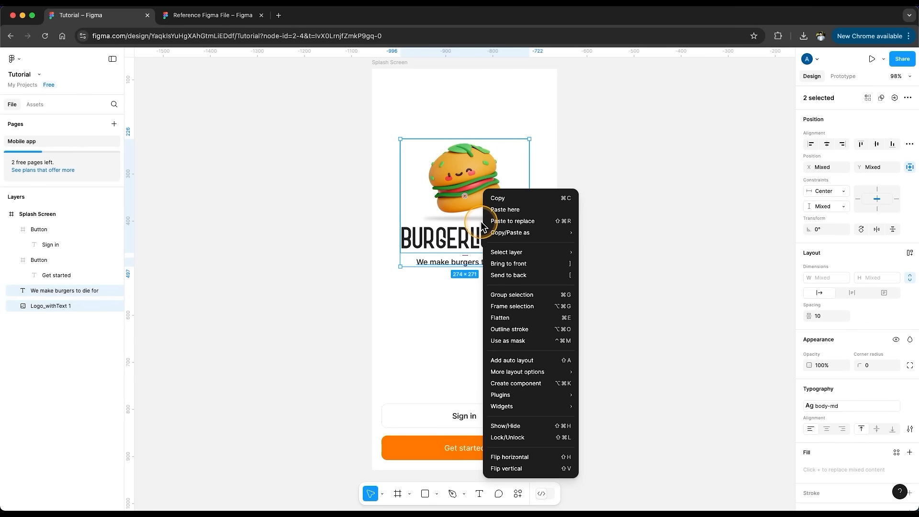
{"action": "left_click", "coordinate": [514, 300]}
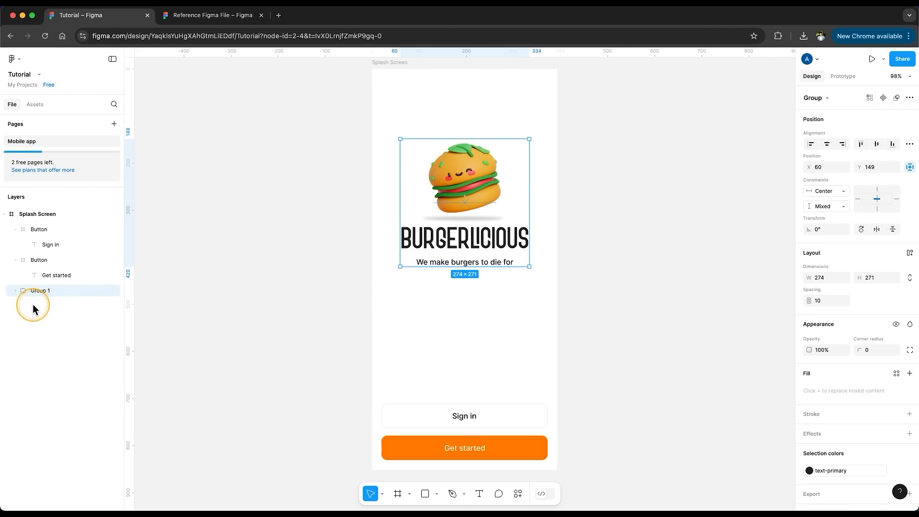
{"action": "mouse_move", "coordinate": [444, 237]}
{"action": "left_mouse_down"}
{"action": "mouse_move", "coordinate": [419, 235]}
{"action": "mouse_move", "coordinate": [444, 236]}
{"action": "left_mouse_up"}
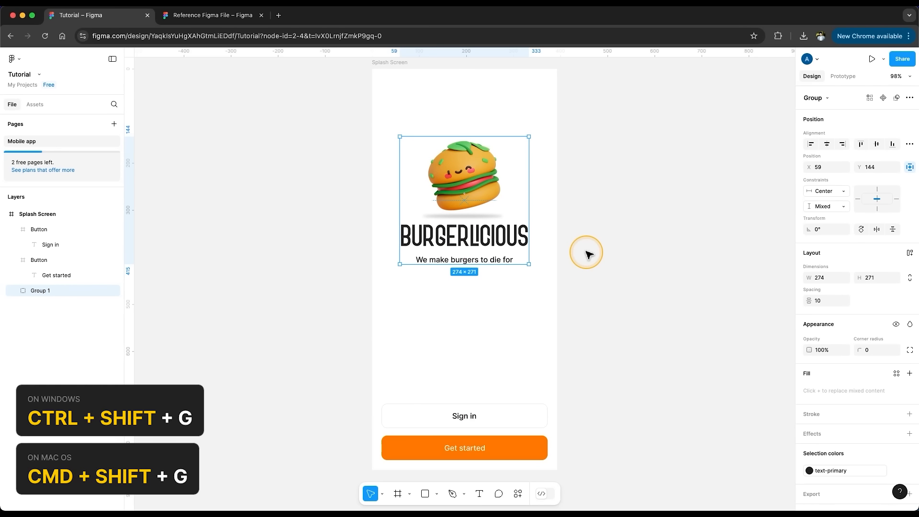
{"action": "key", "text": "shift+super+g"}
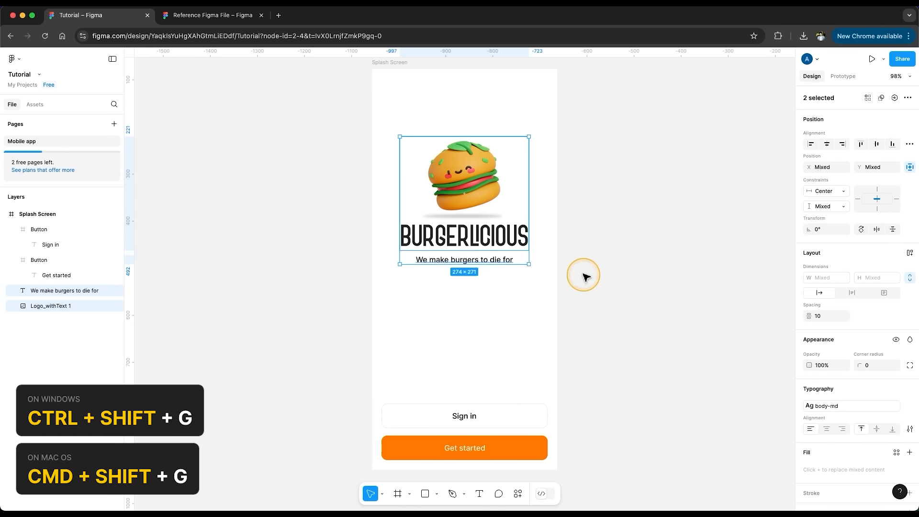
{"action": "left_click", "coordinate": [583, 275]}
{"action": "left_click", "coordinate": [492, 229]}
{"action": "left_click", "coordinate": [492, 263]}
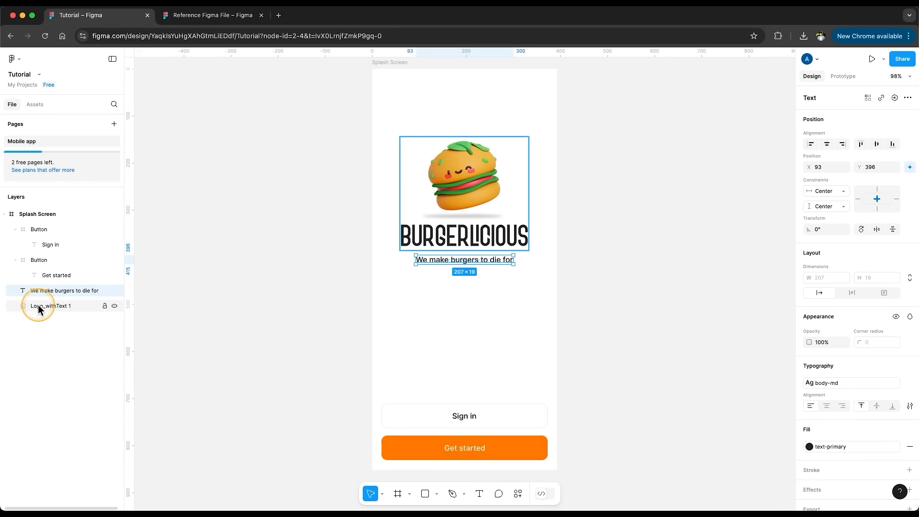
{"action": "left_click", "coordinate": [618, 273]}
{"action": "left_click_drag", "start_coordinate": [625, 196], "coordinate": [455, 298]}
- Wrap the logo and tagline in a frame, nudge it down, and name it 'Logo title'
{"action": "right_click", "coordinate": [476, 223]}
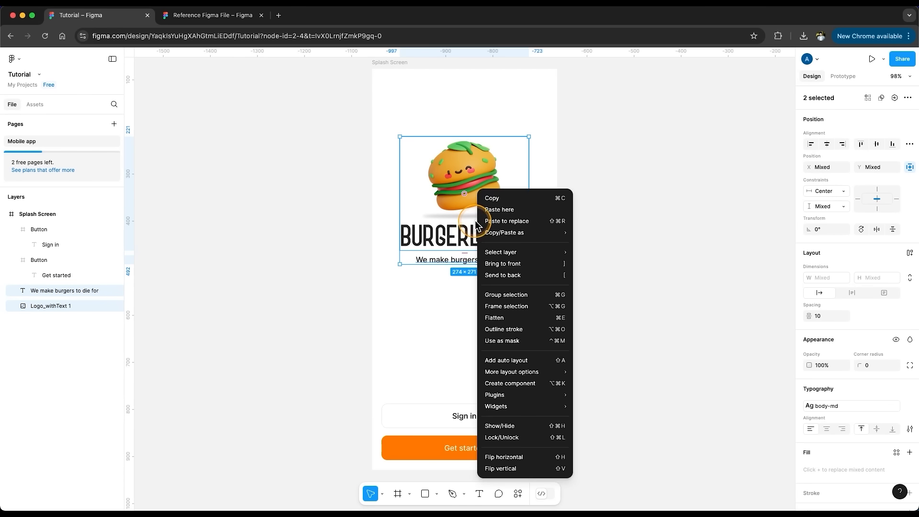
{"action": "left_click", "coordinate": [520, 308]}
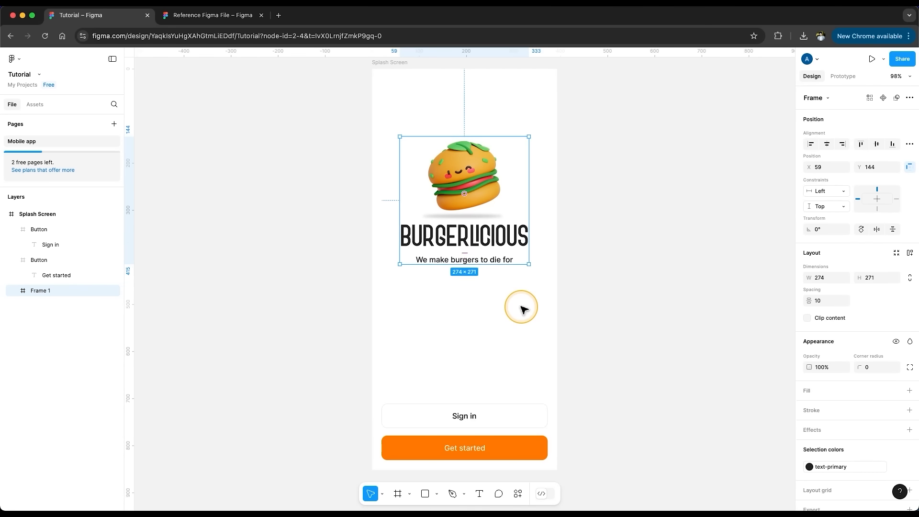
{"action": "mouse_move", "coordinate": [476, 227]}
{"action": "left_mouse_down"}
{"action": "mouse_move", "coordinate": [467, 235]}
{"action": "mouse_move", "coordinate": [476, 232]}
{"action": "left_mouse_up"}
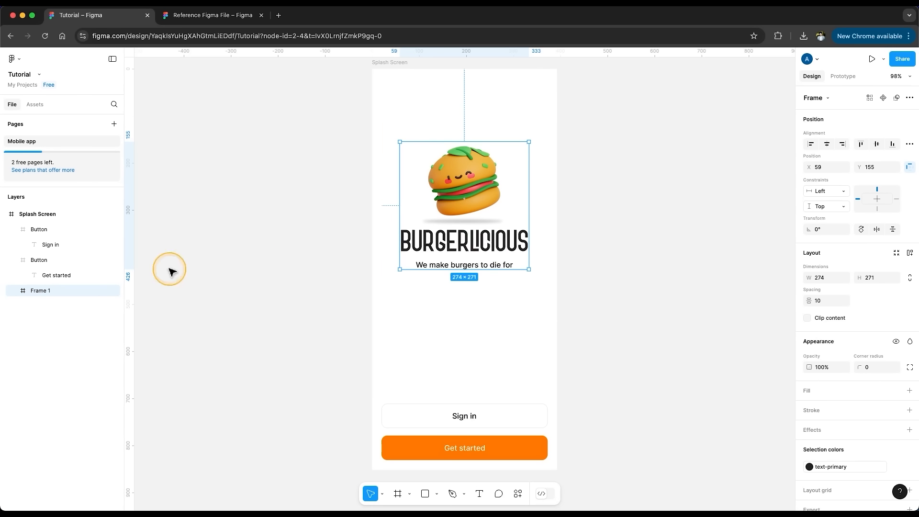
{"action": "double_click", "coordinate": [42, 291]}
{"action": "type", "text": "Logo title"}
{"action": "key", "text": "Return"}
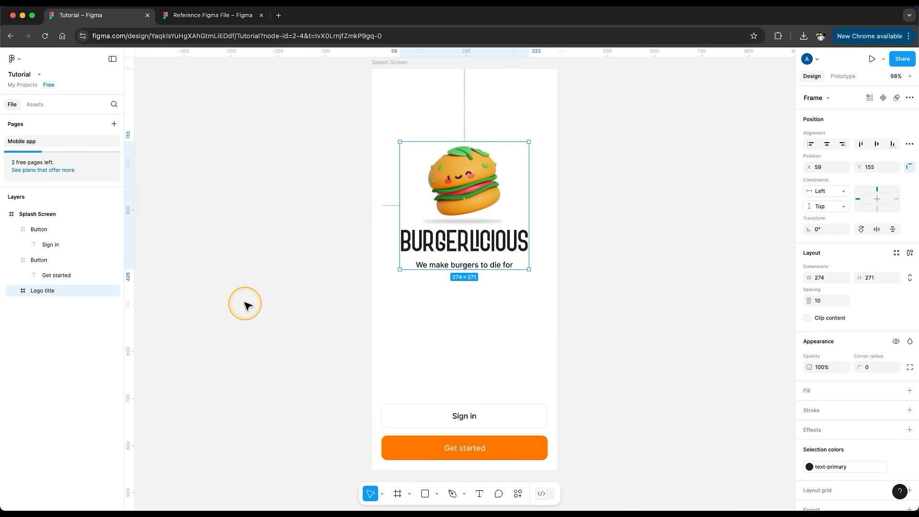
{"action": "left_click", "coordinate": [276, 311]}
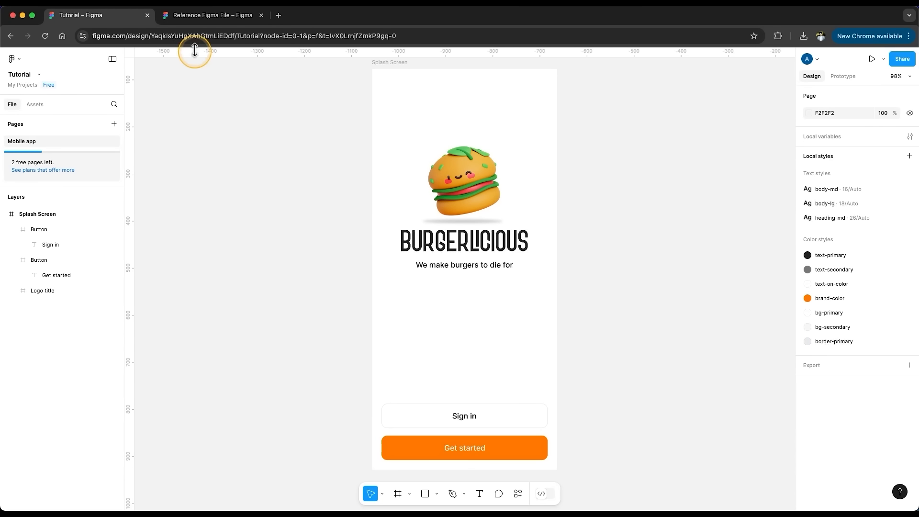
- Zoom in on the Login screen in the Reference Figma File, then return to Tutorial
{"action": "left_click", "coordinate": [192, 21]}
{"action": "left_click", "coordinate": [379, 195]}
{"action": "key", "text": "shift+2"}
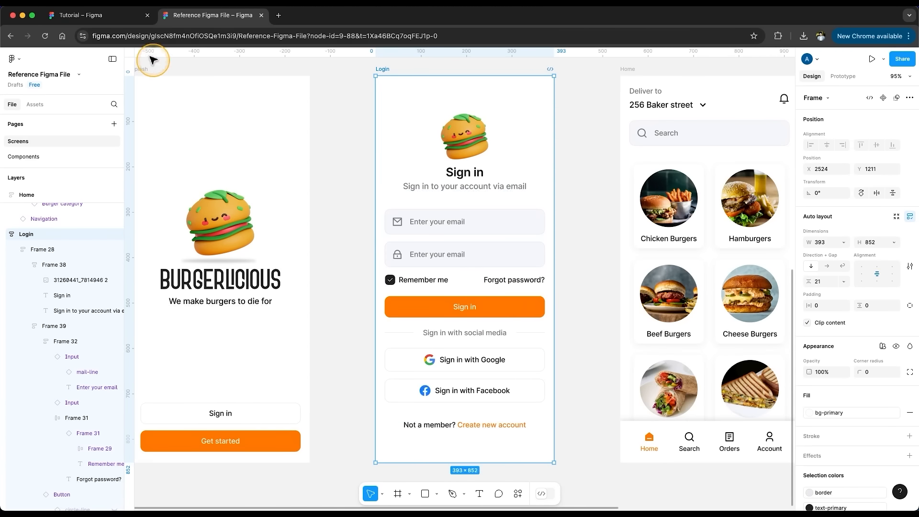
{"action": "left_click", "coordinate": [120, 16]}
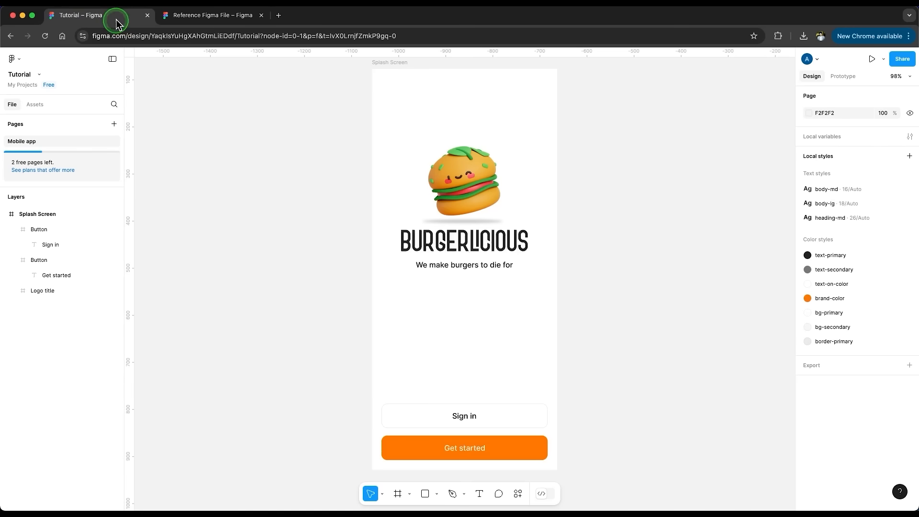
- Try an iPhone 16 preset frame, delete it, and reactivate the Frame tool
{"action": "left_click", "coordinate": [397, 494]}
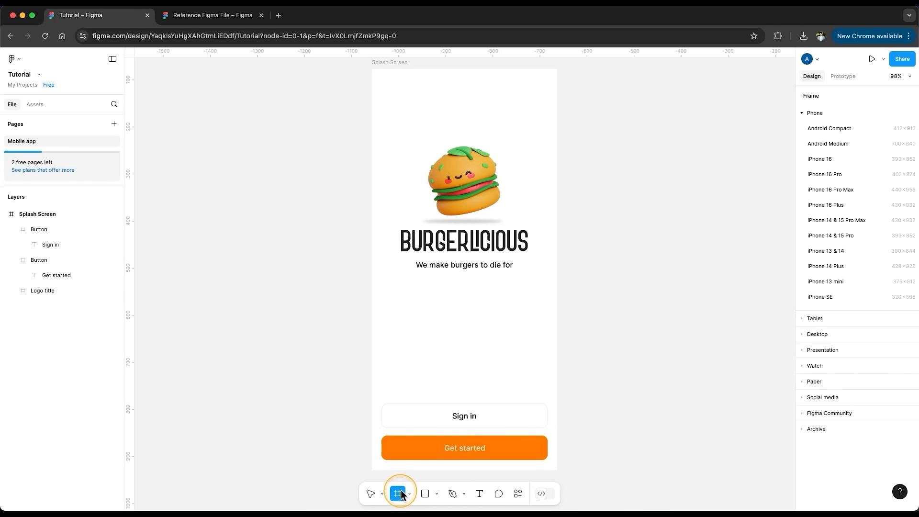
{"action": "left_click", "coordinate": [839, 162]}
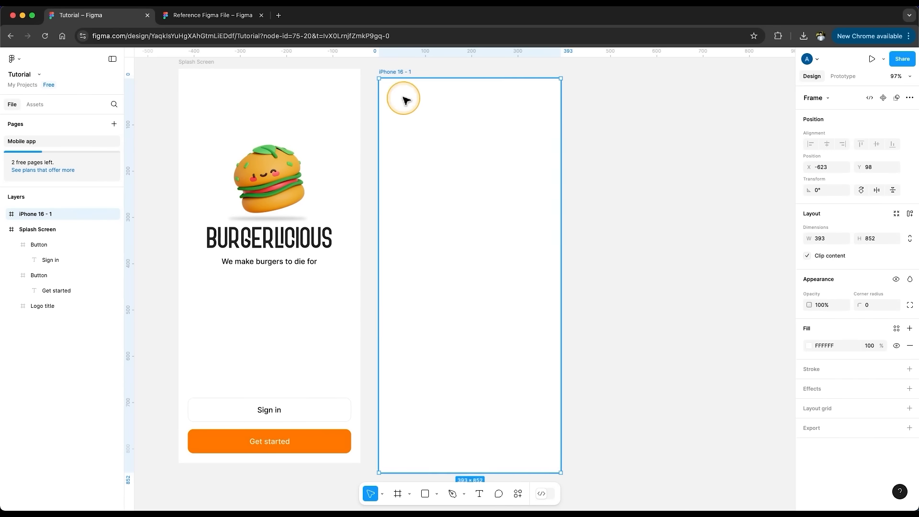
{"action": "left_click_drag", "start_coordinate": [396, 72], "coordinate": [398, 62]}
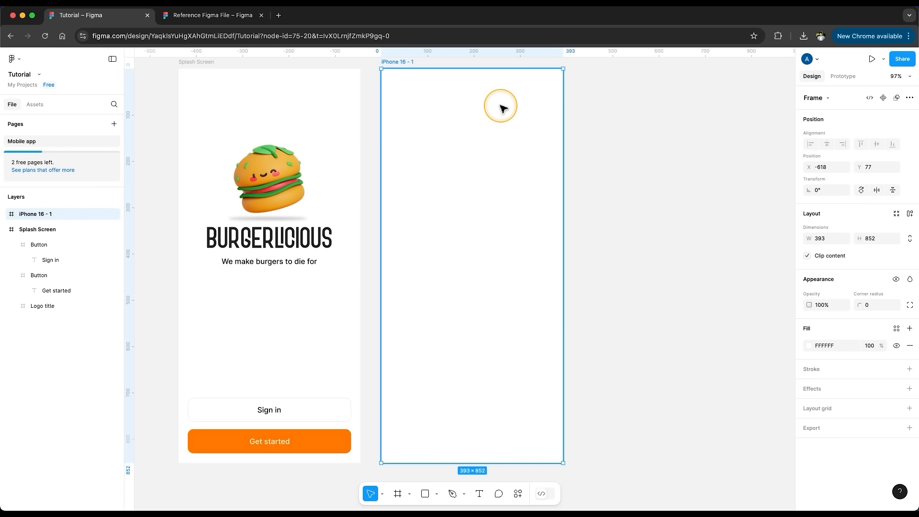
{"action": "key", "text": "Delete"}
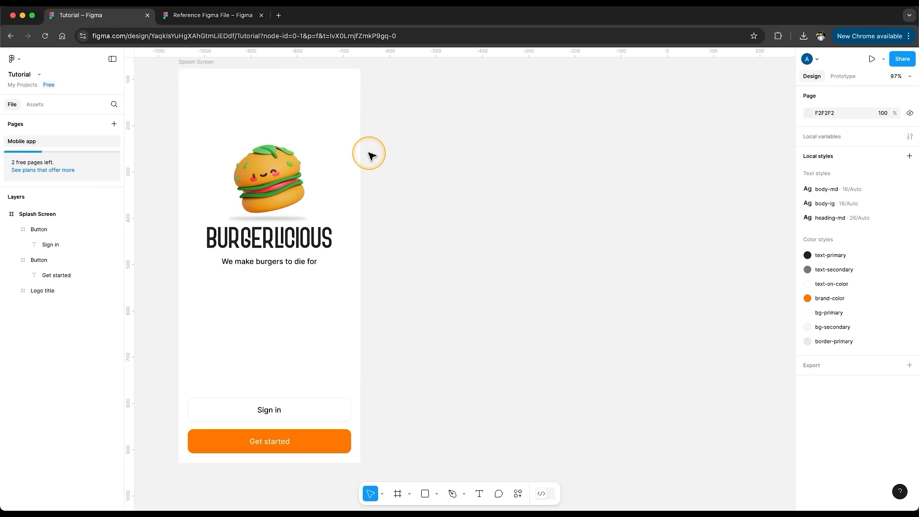
{"action": "key", "text": "f"}
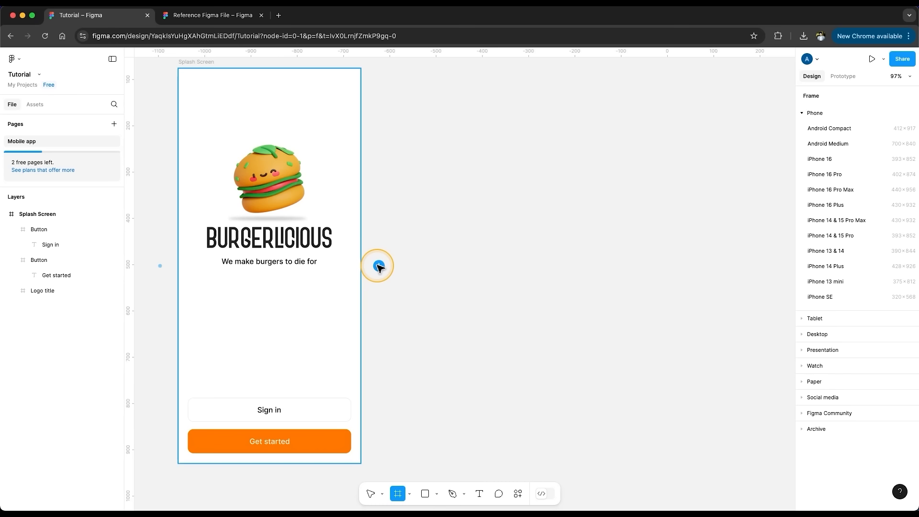
- Add an empty 393×852 frame to the right of the Splash Screen
{"action": "key", "text": "ctrl+v"}
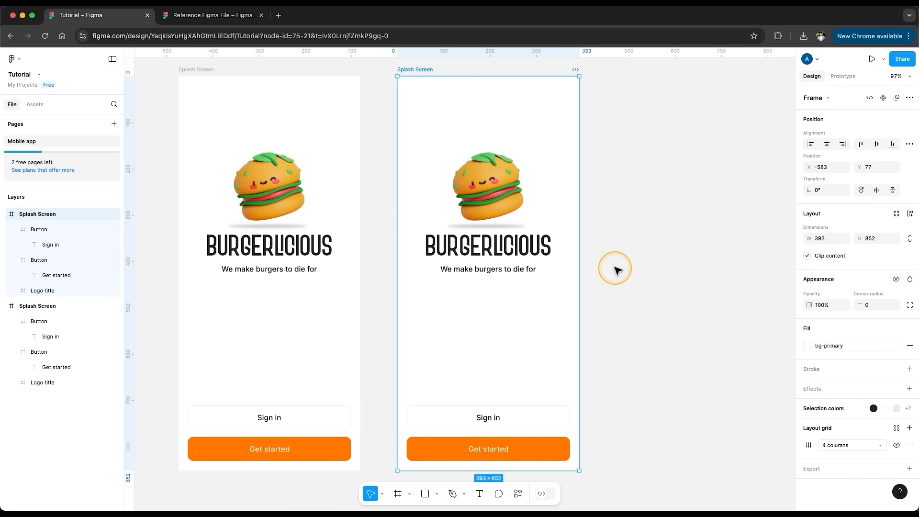
{"action": "key", "text": "Delete"}
{"action": "key", "text": "f"}
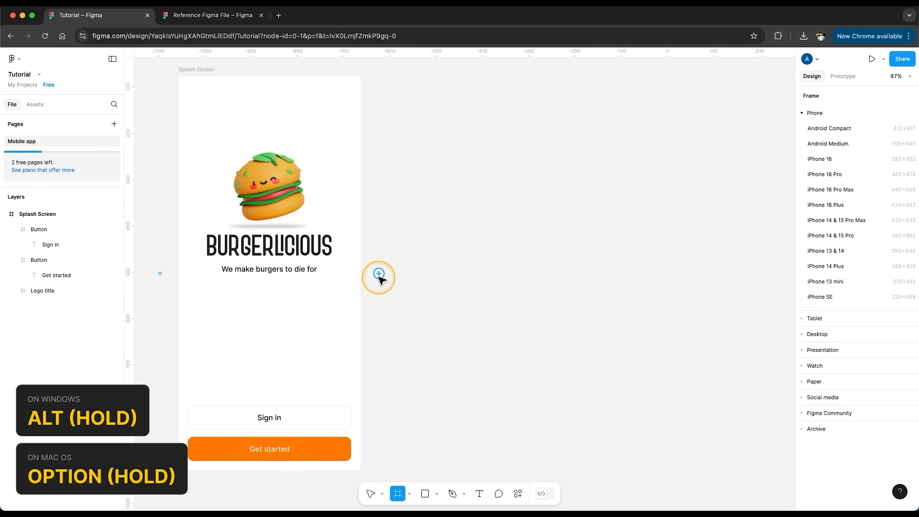
{"action": "left_click", "coordinate": [379, 277], "text": "alt"}
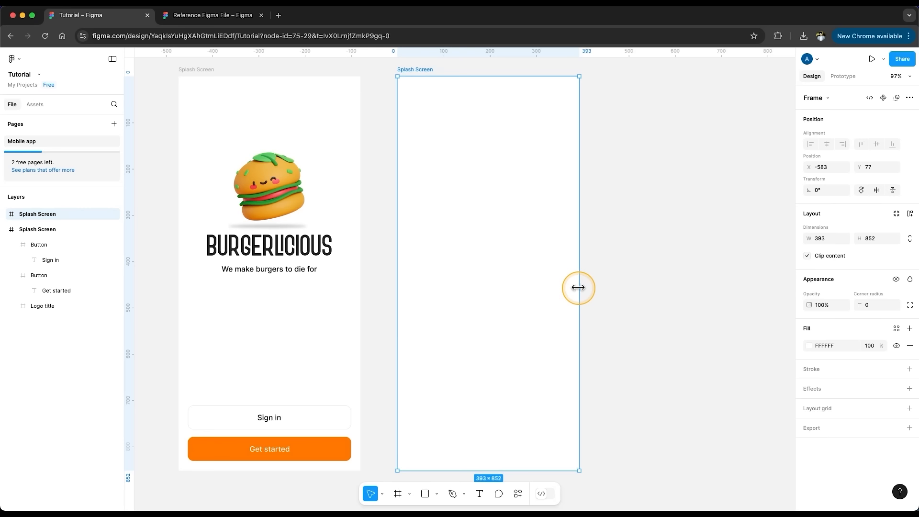
- Name the new frame 'Login' and fill it with the bg-primary style
{"action": "double_click", "coordinate": [415, 69]}
{"action": "type", "text": "Login"}
{"action": "key", "text": "Return"}
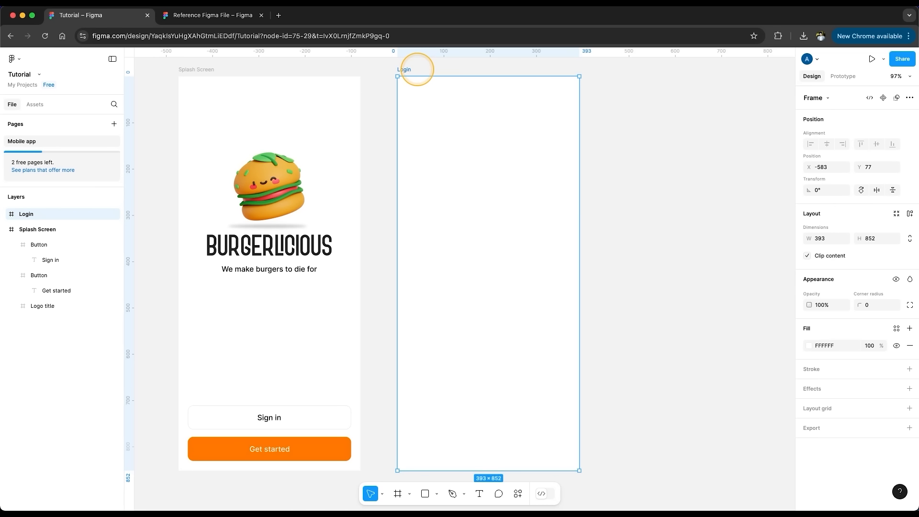
{"action": "left_click", "coordinate": [896, 328]}
{"action": "left_click", "coordinate": [714, 449]}
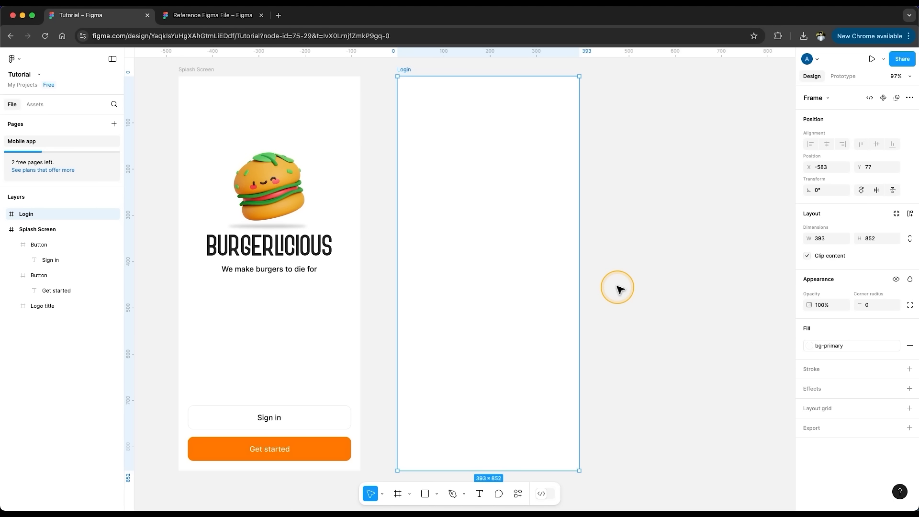
{"action": "left_click", "coordinate": [605, 429]}
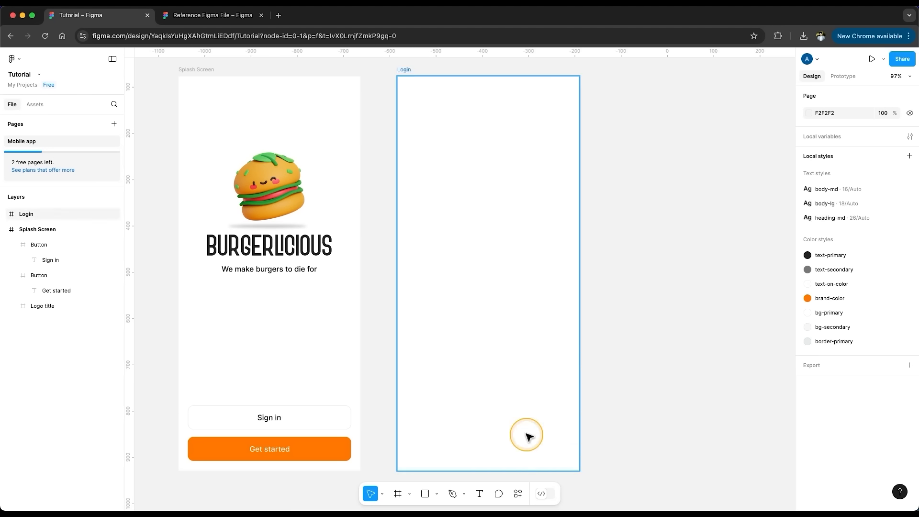
- Insert Logo_small.png as an image and place it near the top of the Login frame
{"action": "left_click", "coordinate": [438, 494]}
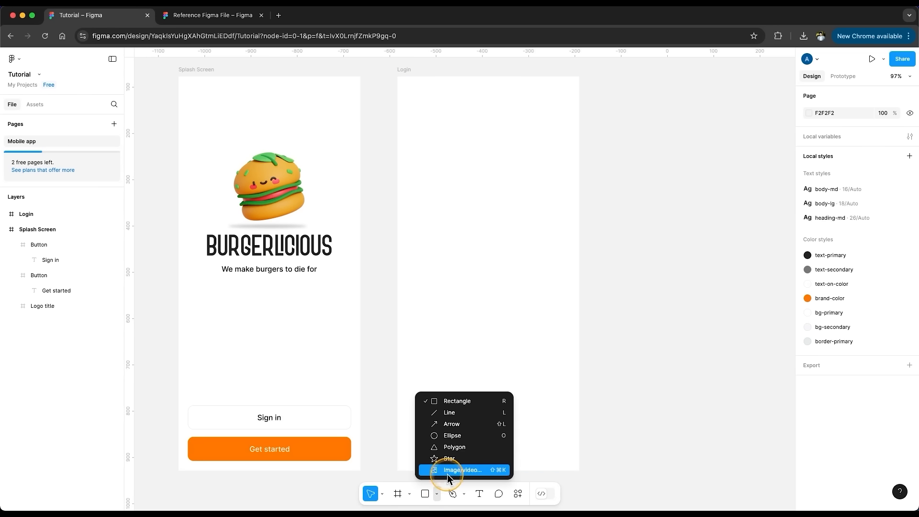
{"action": "left_click", "coordinate": [476, 472]}
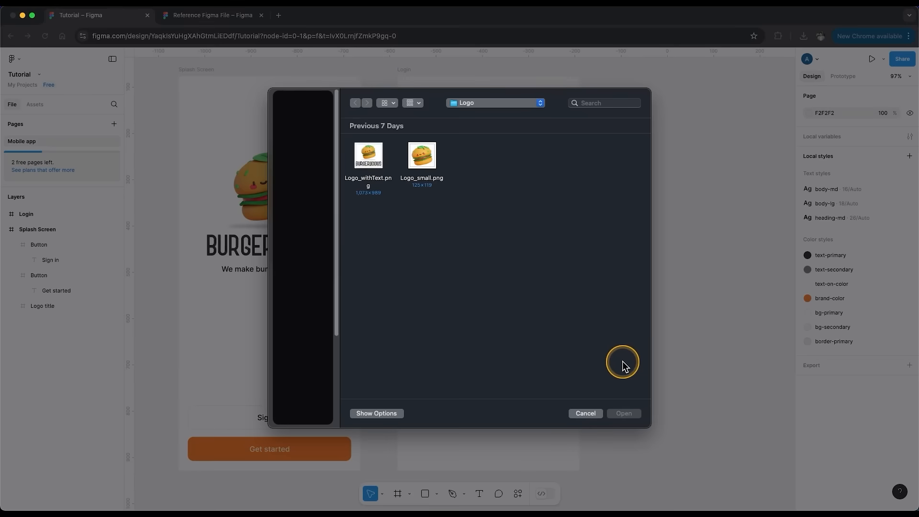
{"action": "left_click", "coordinate": [422, 165]}
{"action": "left_click", "coordinate": [621, 414]}
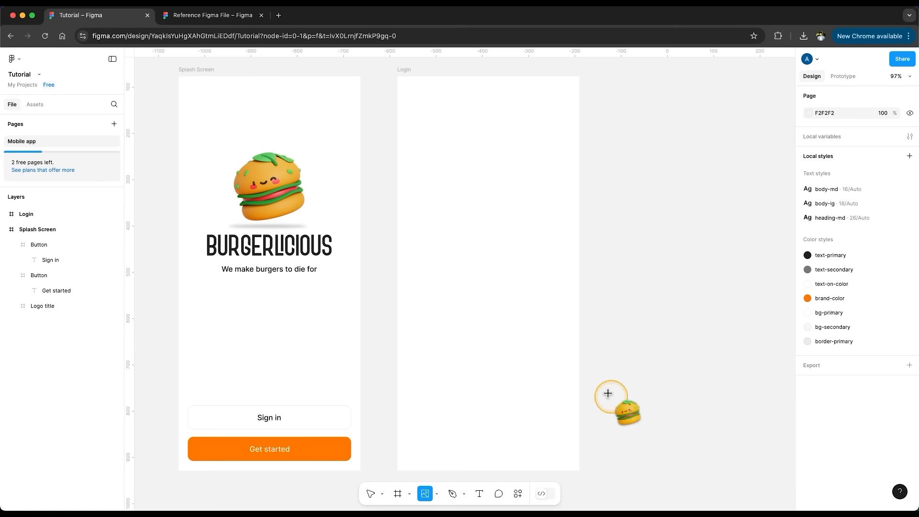
{"action": "left_click", "coordinate": [443, 134]}
{"action": "left_click_drag", "start_coordinate": [485, 177], "coordinate": [498, 191]}
{"action": "left_click", "coordinate": [628, 212]}
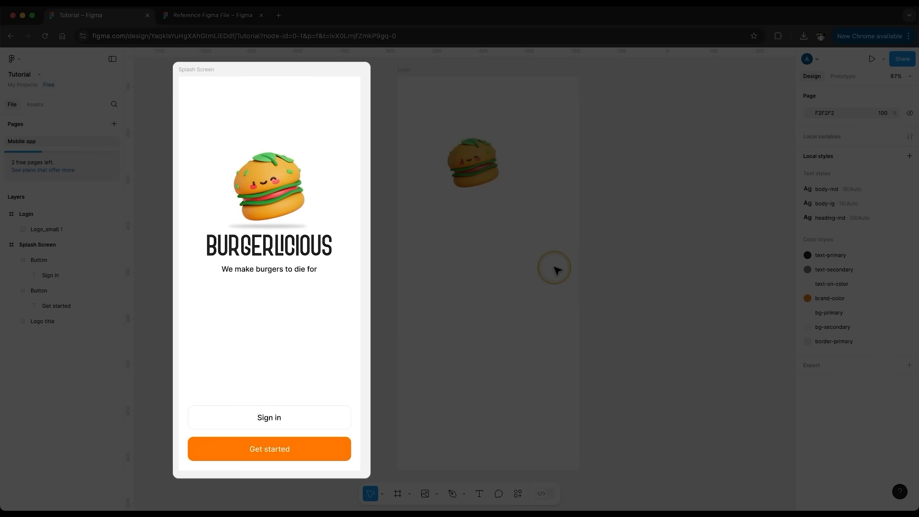
{"action": "key", "text": "ctrl+g"}
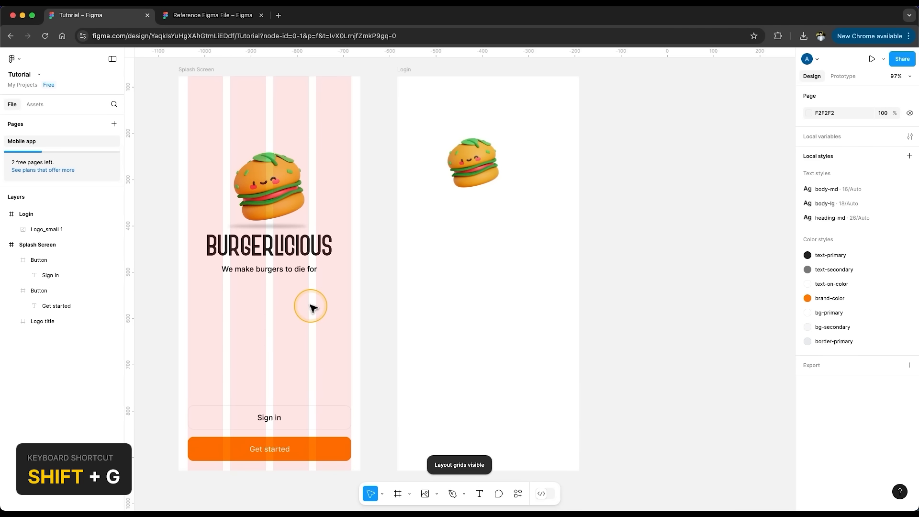
- Copy the Splash Screen's 4-column layout grid onto the Login frame, then remove it again
{"action": "left_click", "coordinate": [195, 73]}
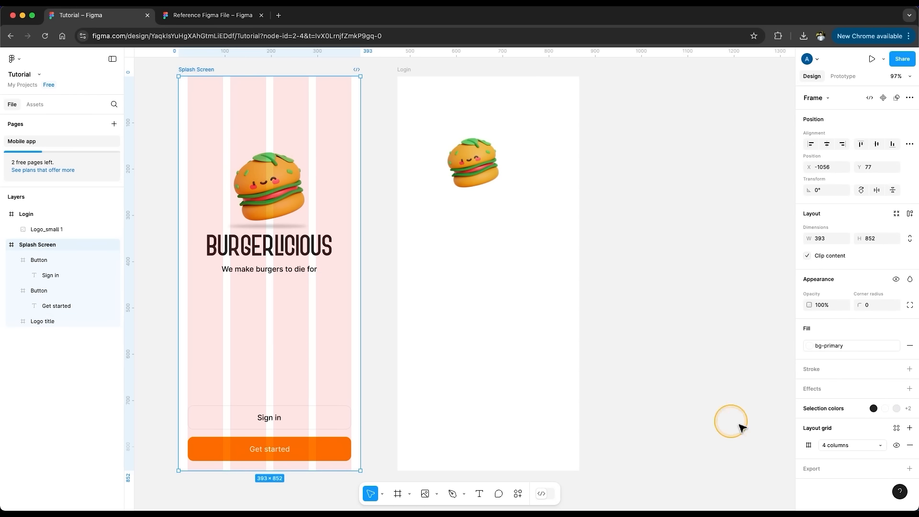
{"action": "left_click", "coordinate": [800, 450]}
{"action": "key", "text": "super+c"}
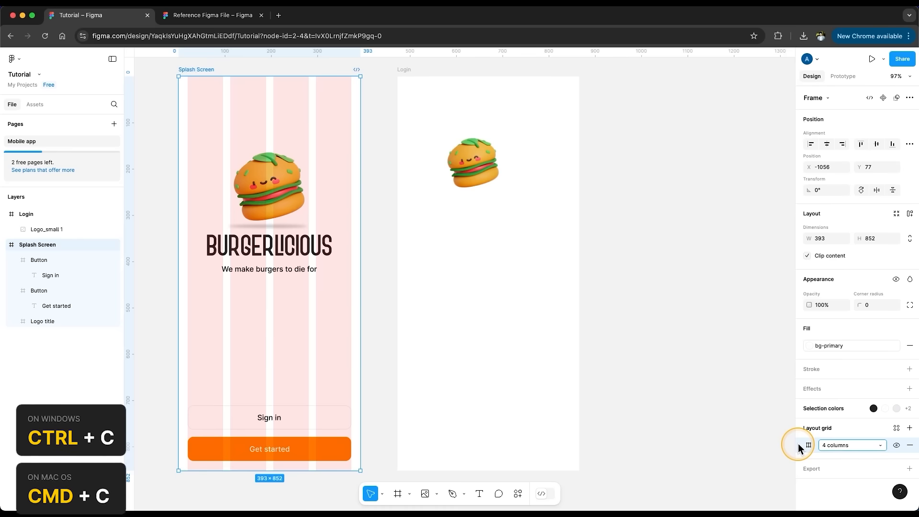
{"action": "left_click", "coordinate": [403, 73]}
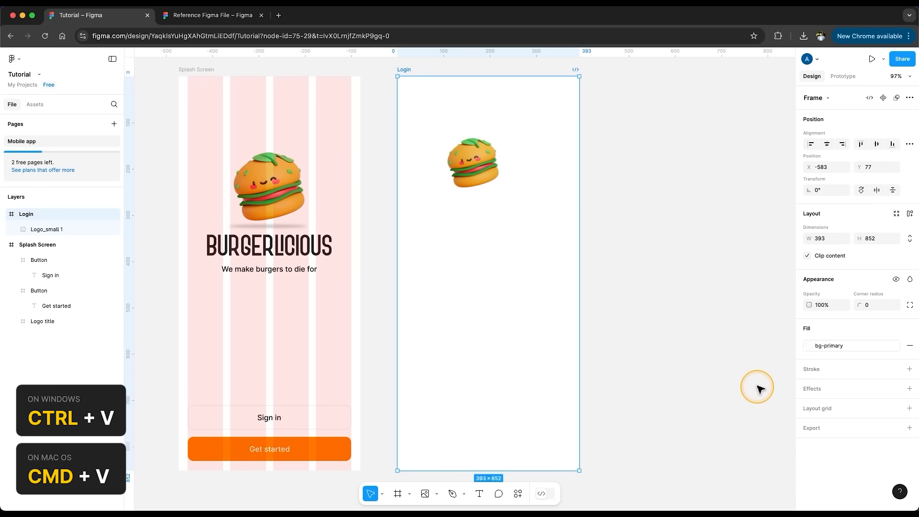
{"action": "key", "text": "super+v"}
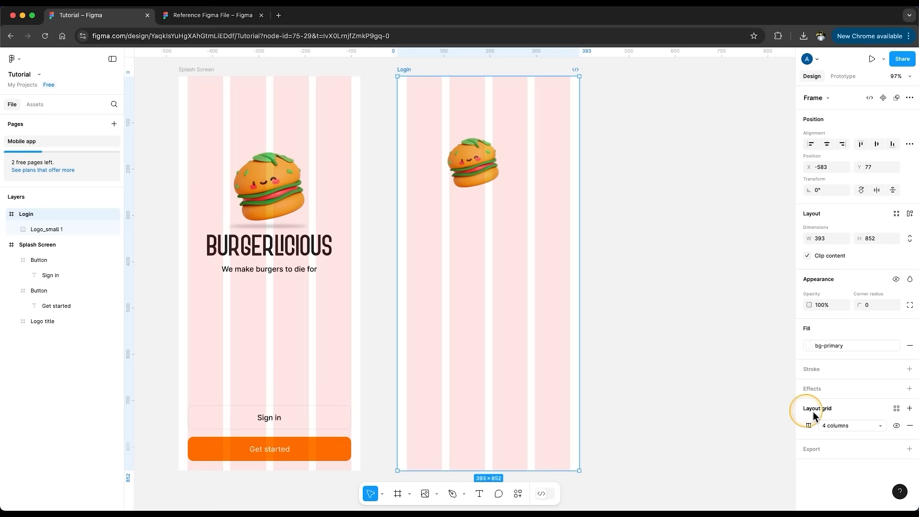
{"action": "left_click", "coordinate": [909, 426]}
- Open the options for adding a local style from the Splash Screen's layout grid
{"action": "left_click", "coordinate": [199, 73]}
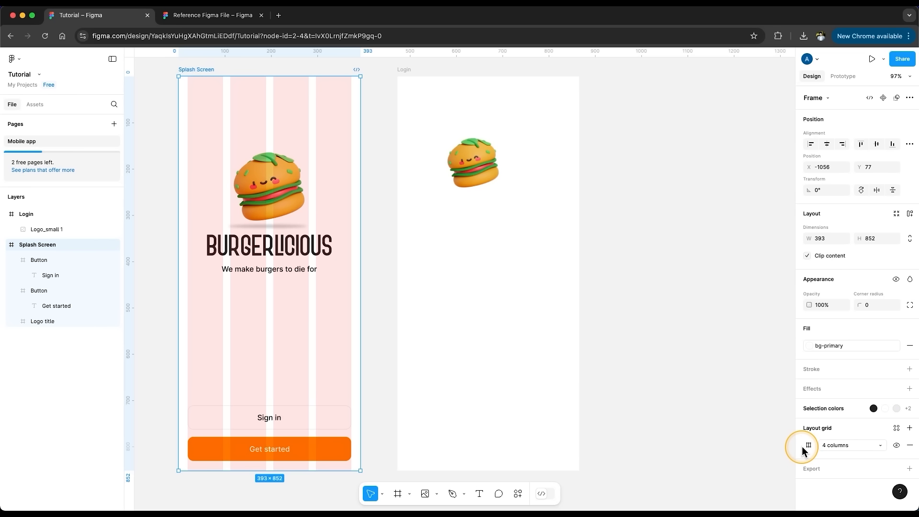
{"action": "left_click", "coordinate": [697, 334]}
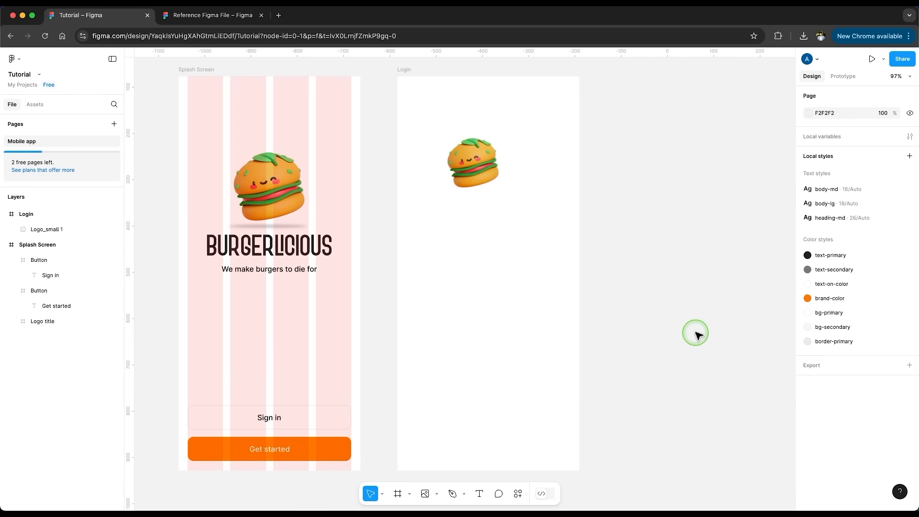
{"action": "left_click", "coordinate": [909, 157]}
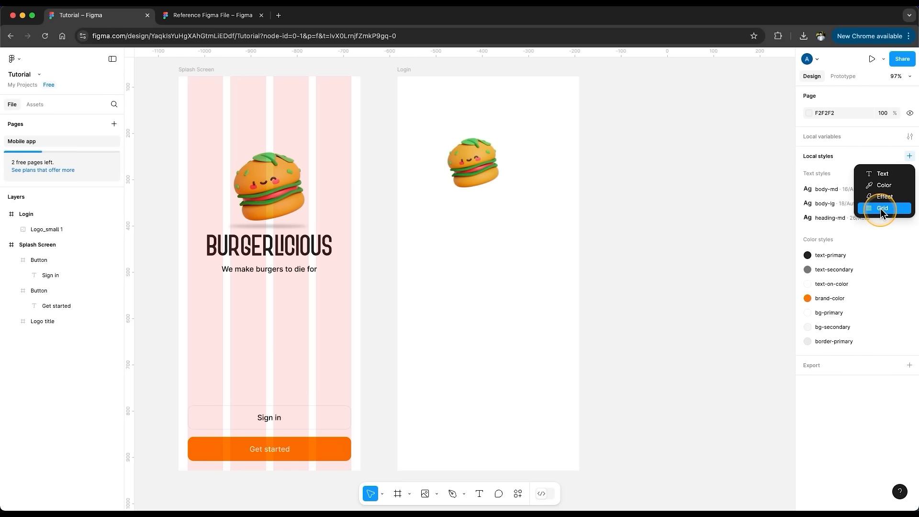
{"action": "left_click", "coordinate": [209, 73]}
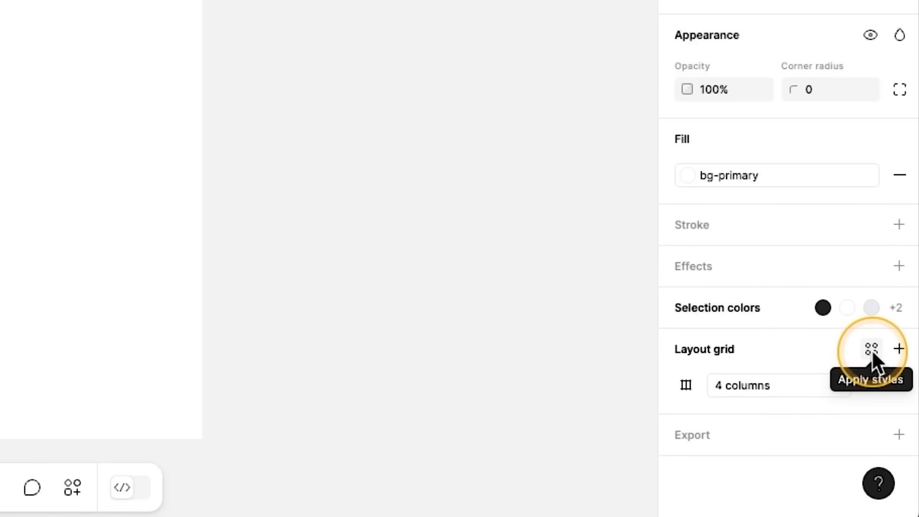
- Create a new layout grid style named '4 col' from the Splash Screen grid
{"action": "left_click", "coordinate": [895, 430]}
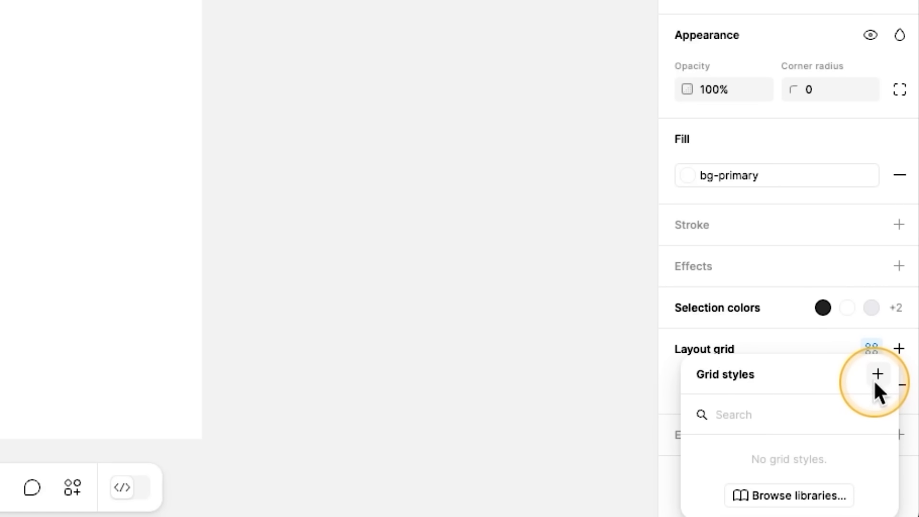
{"action": "left_click", "coordinate": [876, 375]}
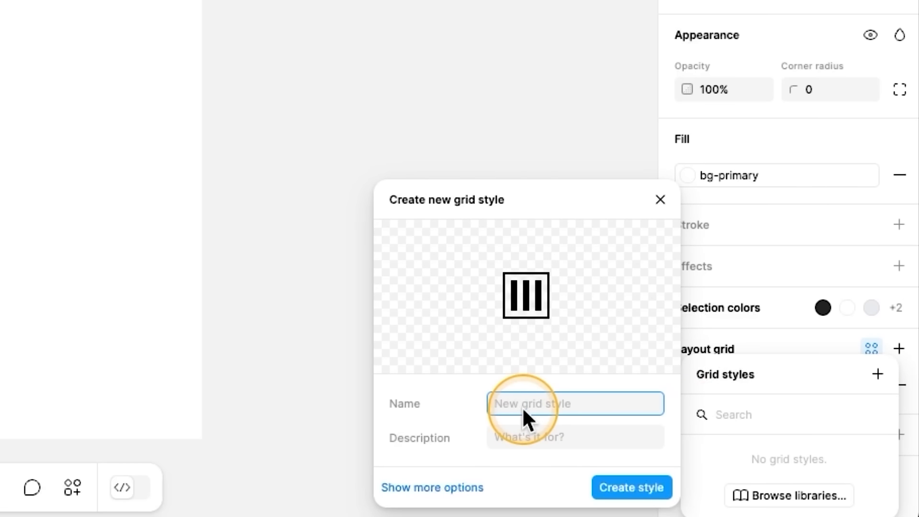
{"action": "left_click", "coordinate": [432, 485]}
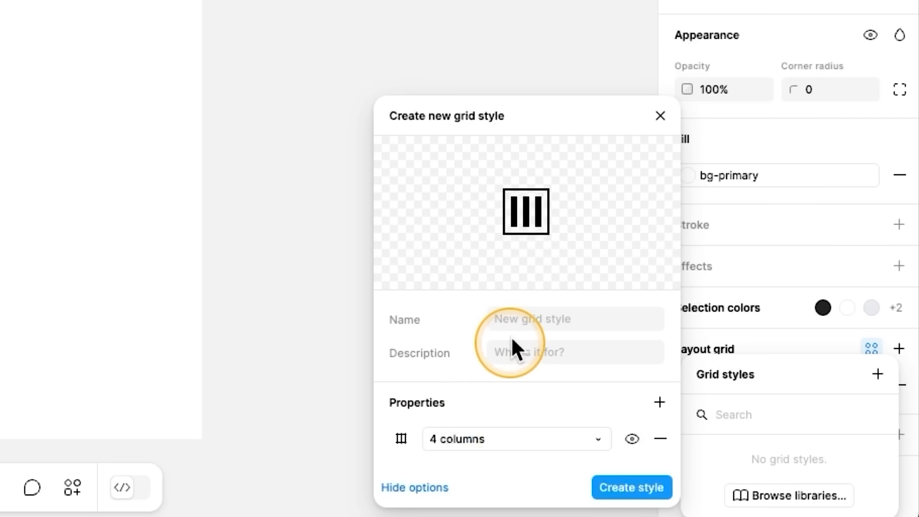
{"action": "left_click", "coordinate": [520, 317]}
{"action": "type", "text": "4 col"}
{"action": "left_click", "coordinate": [631, 487]}
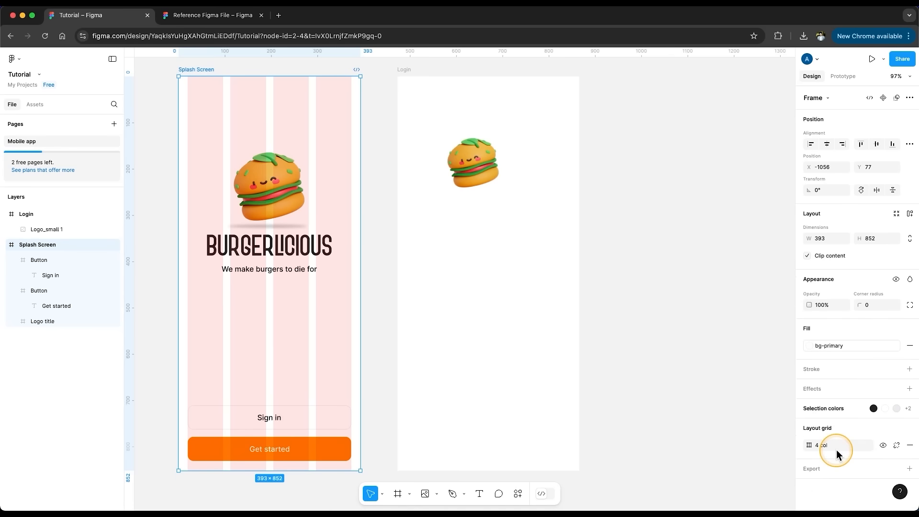
{"action": "left_click", "coordinate": [437, 234]}
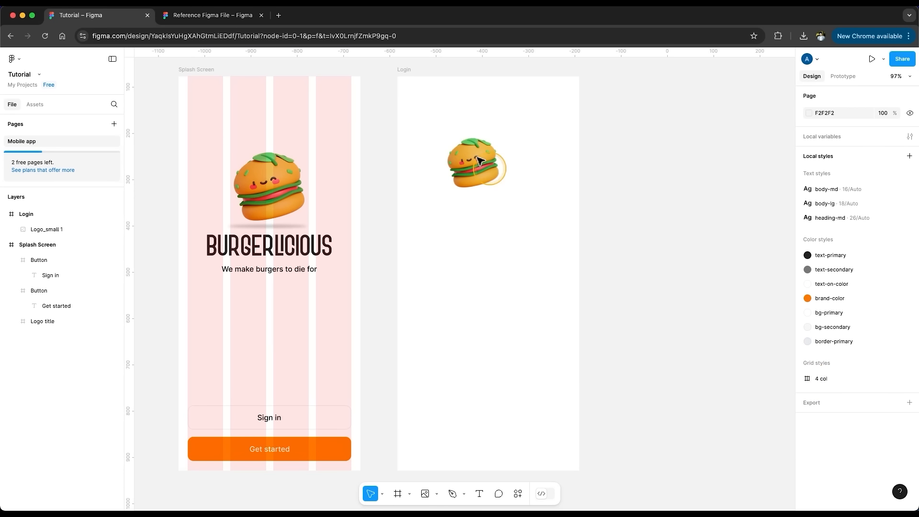
- Apply the 4 col grid style to Login and centre the burger logo horizontally near the top
{"action": "left_click", "coordinate": [404, 74]}
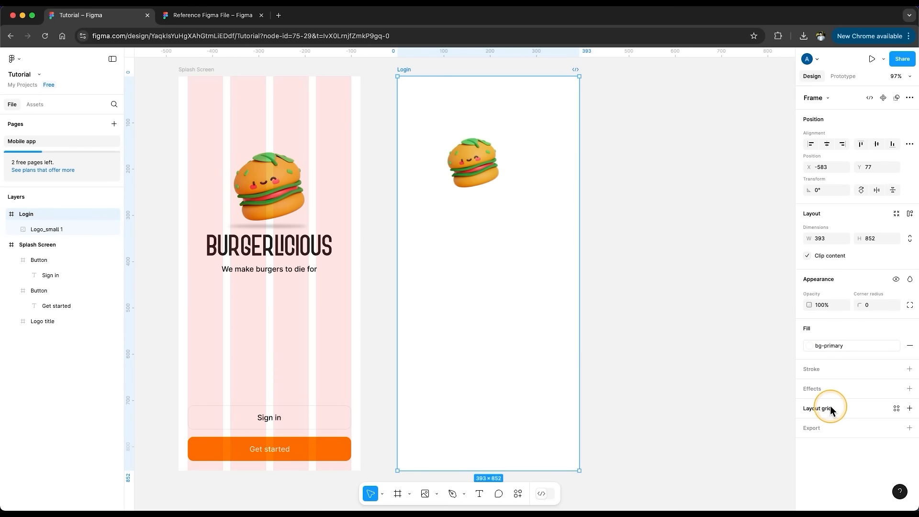
{"action": "left_click", "coordinate": [895, 410]}
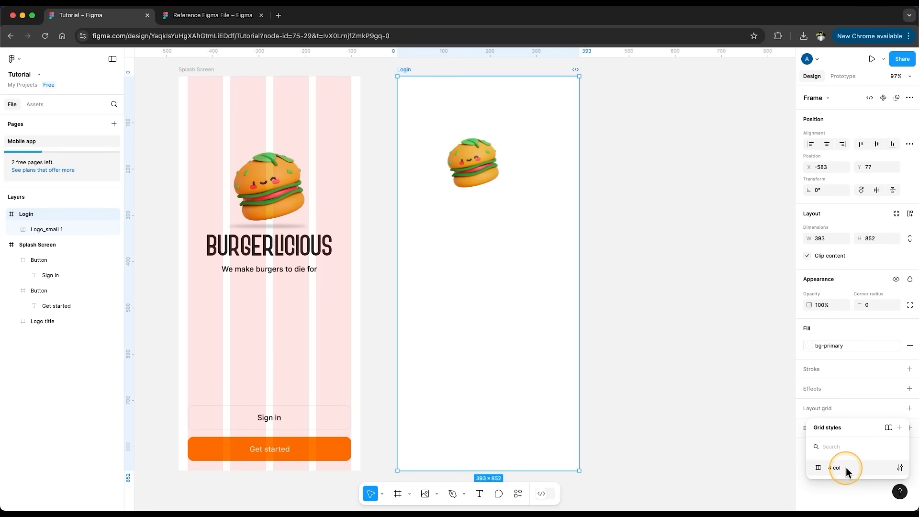
{"action": "left_click", "coordinate": [846, 467]}
{"action": "left_click", "coordinate": [722, 404]}
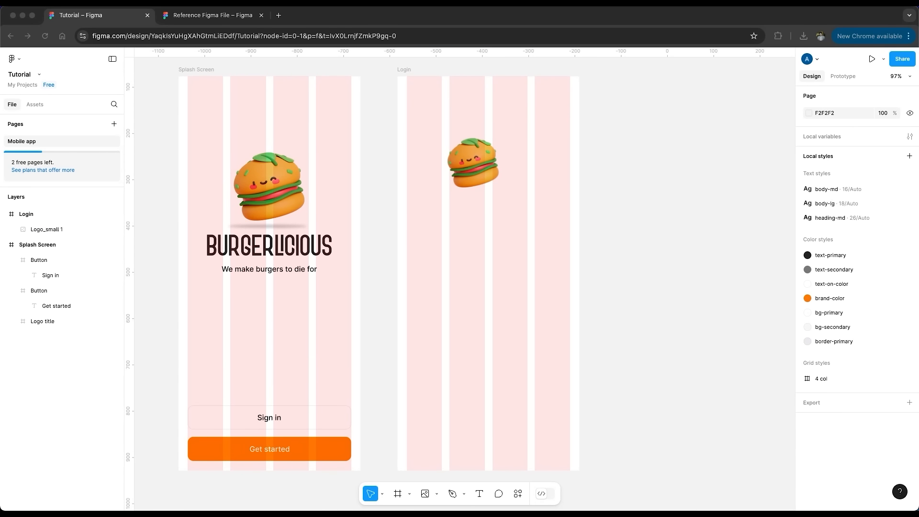
{"action": "left_click_drag", "start_coordinate": [486, 191], "coordinate": [502, 178]}
{"action": "key", "text": "t"}
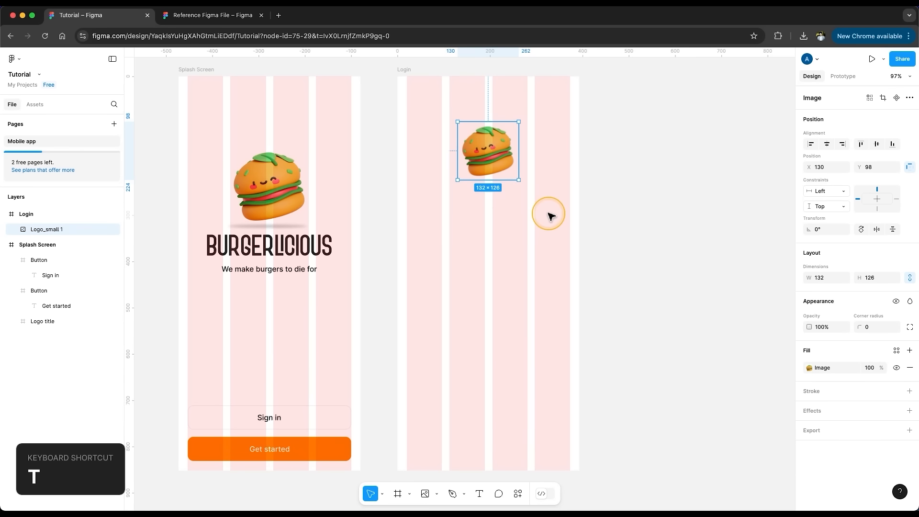
- Add a 'Sign in' heading styled heading-md in text-primary, centred below the logo
{"action": "left_click", "coordinate": [458, 202]}
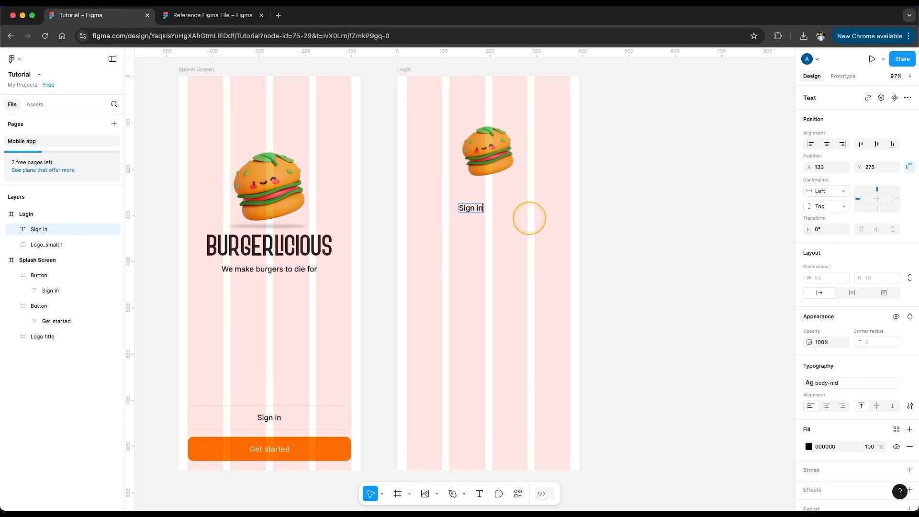
{"action": "key", "text": "Escape"}
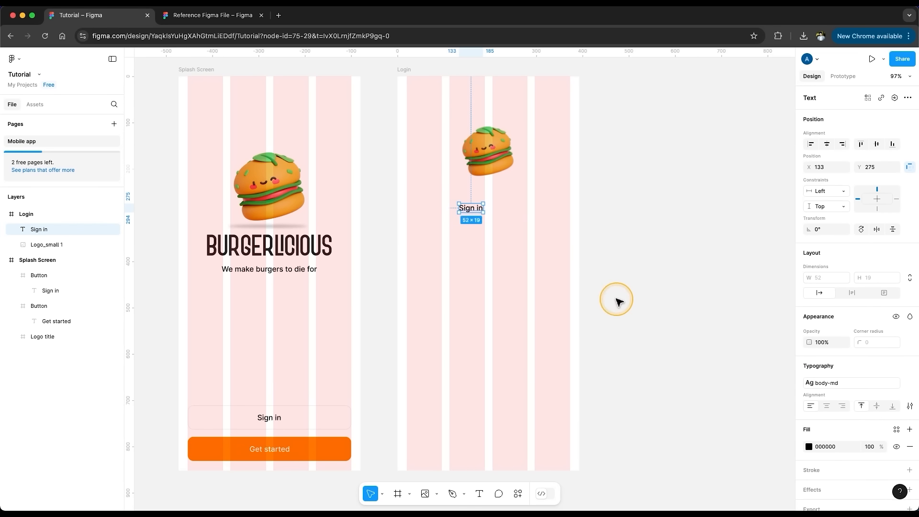
{"action": "left_click", "coordinate": [843, 383]}
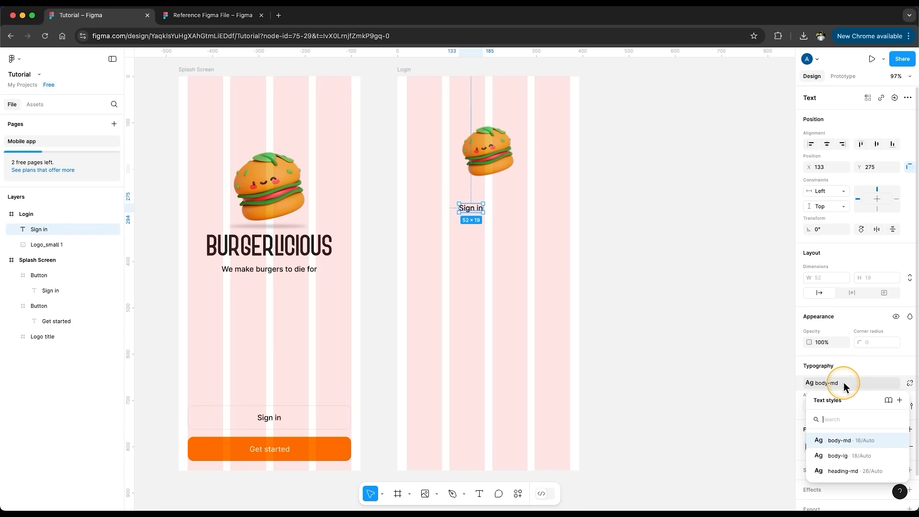
{"action": "left_click", "coordinate": [843, 471]}
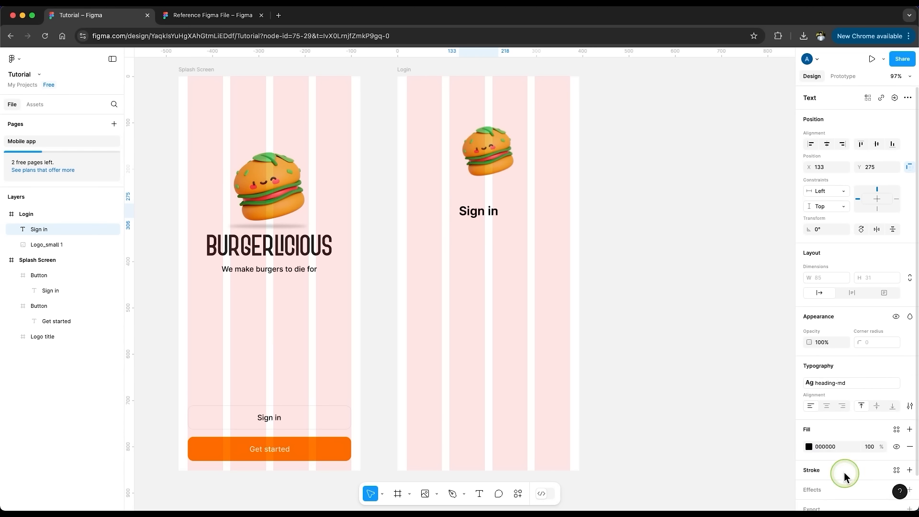
{"action": "left_click", "coordinate": [896, 429]}
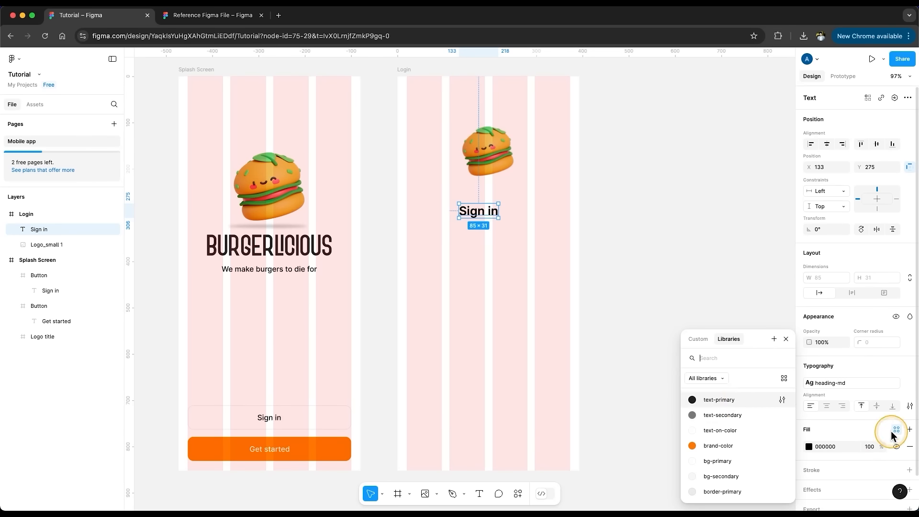
{"action": "left_click", "coordinate": [727, 400]}
{"action": "mouse_move", "coordinate": [482, 212]}
{"action": "left_mouse_down"}
{"action": "mouse_move", "coordinate": [480, 197]}
{"action": "mouse_move", "coordinate": [492, 192]}
{"action": "mouse_move", "coordinate": [498, 210]}
{"action": "left_mouse_up"}
- Turn the duplicate into a text-secondary body-lg subtitle 'Sign in to your account via email', centred under the heading
{"action": "double_click", "coordinate": [492, 210]}
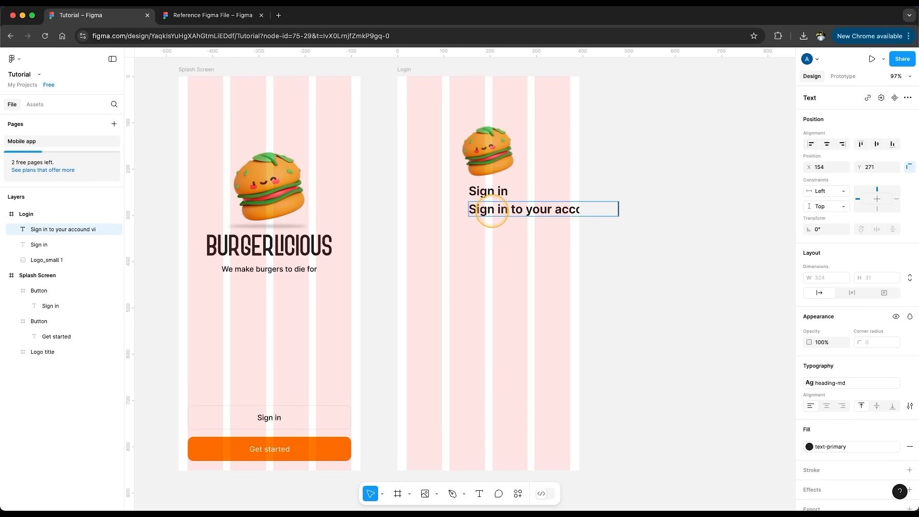
{"action": "key", "text": "Escape"}
{"action": "left_click", "coordinate": [847, 452]}
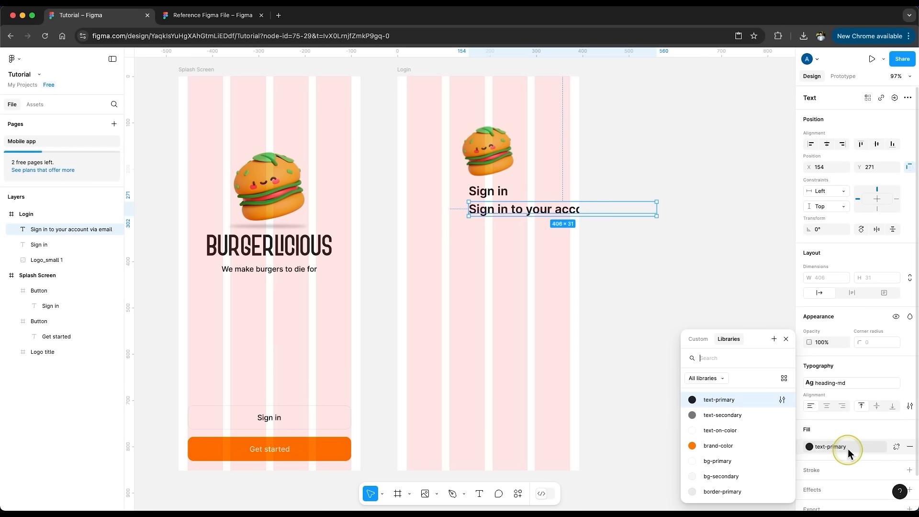
{"action": "left_click", "coordinate": [713, 415]}
{"action": "left_click", "coordinate": [843, 384]}
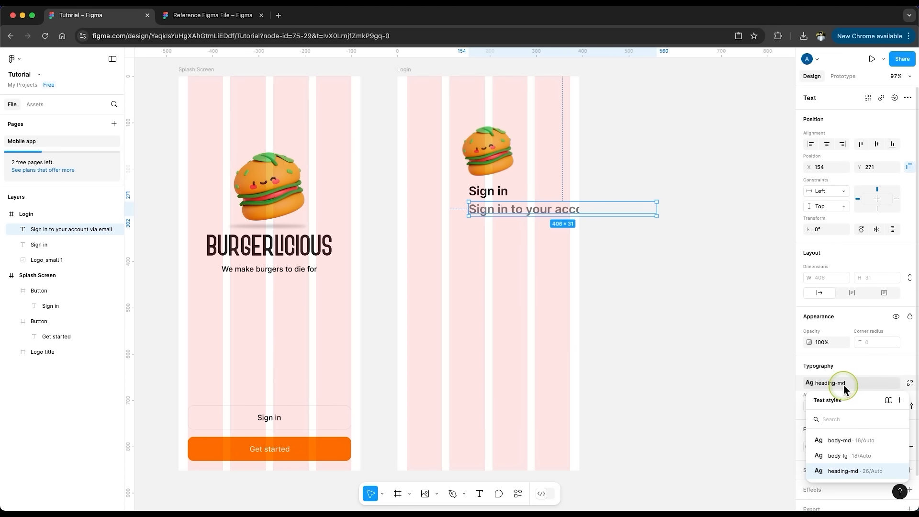
{"action": "left_click", "coordinate": [848, 455]}
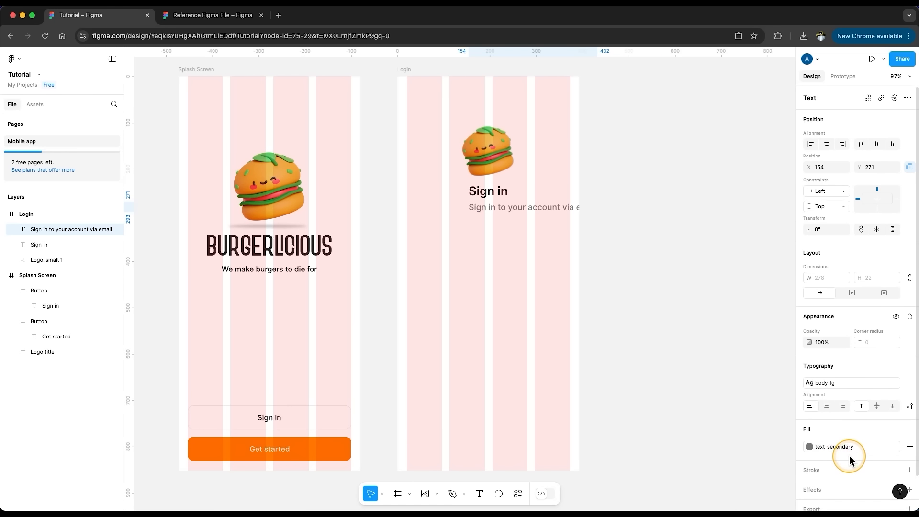
{"action": "left_click", "coordinate": [544, 208]}
{"action": "left_click_drag", "start_coordinate": [546, 209], "coordinate": [499, 206]}
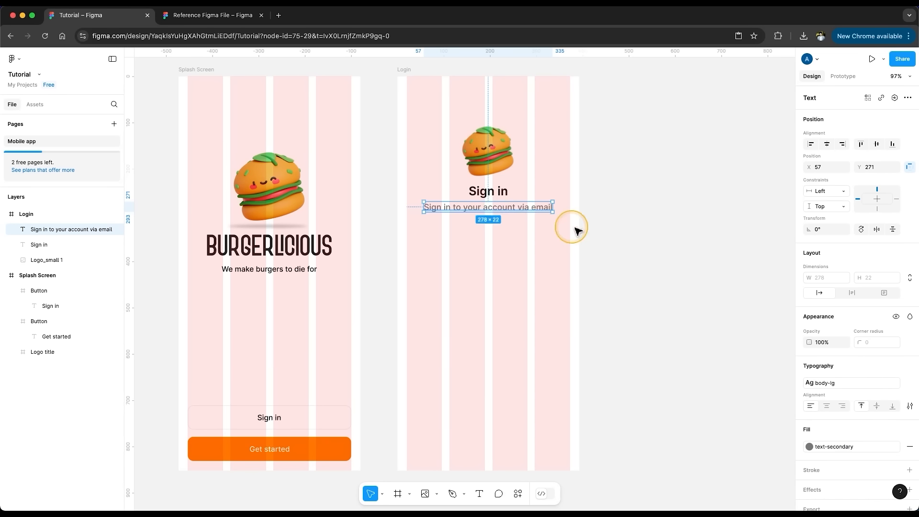
{"action": "left_click", "coordinate": [602, 245]}
{"action": "left_click", "coordinate": [645, 395]}
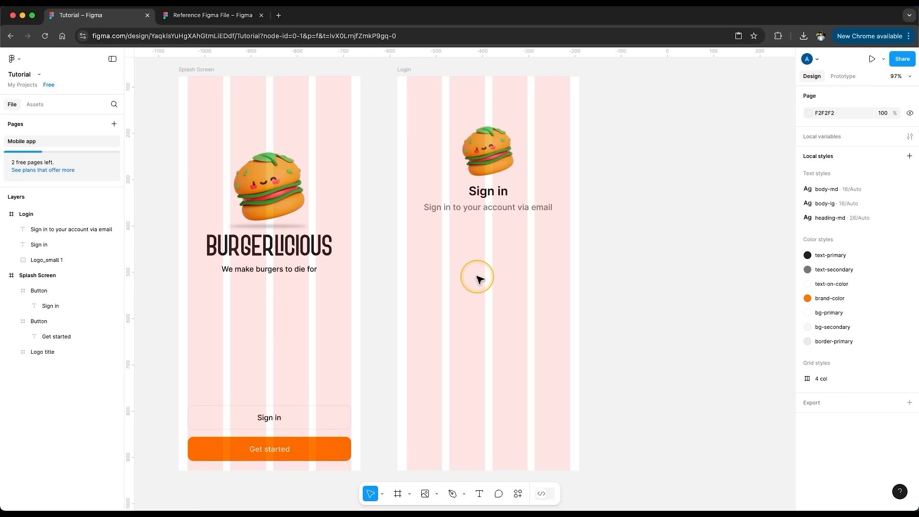
- Draw a frame below the subtitle with bg-secondary fill and border-primary stroke
{"action": "key", "text": "f"}
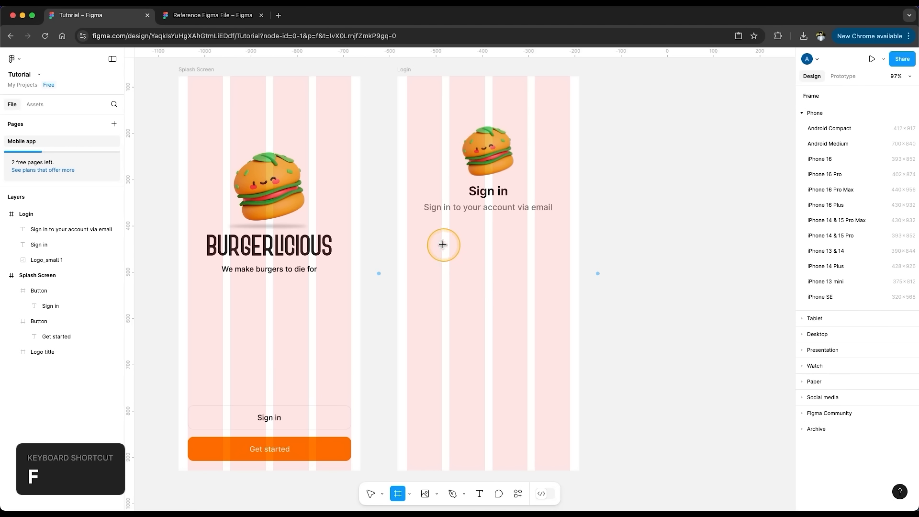
{"action": "left_click_drag", "start_coordinate": [432, 239], "coordinate": [549, 276]}
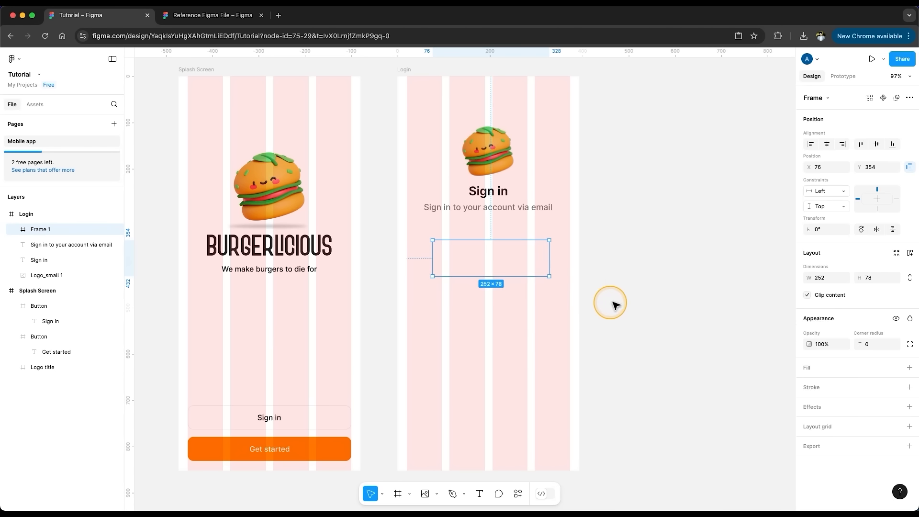
{"action": "left_click", "coordinate": [896, 367]}
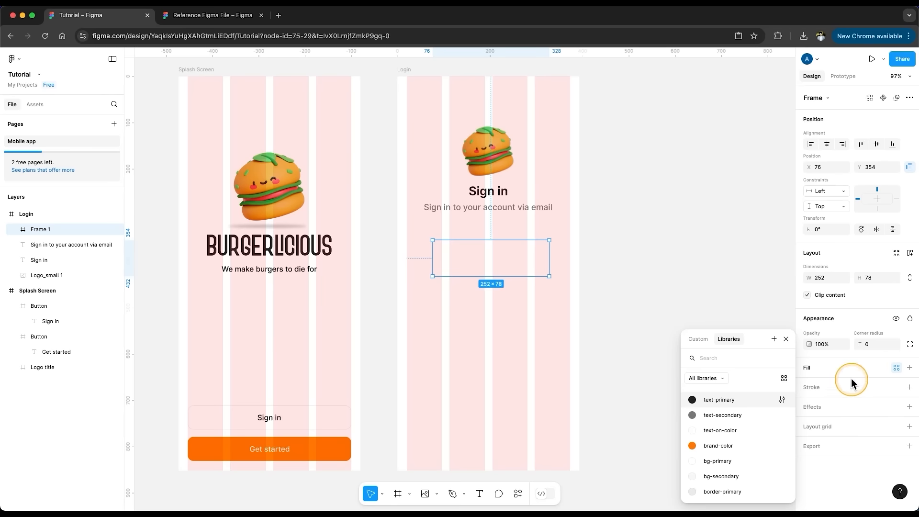
{"action": "left_click", "coordinate": [722, 476]}
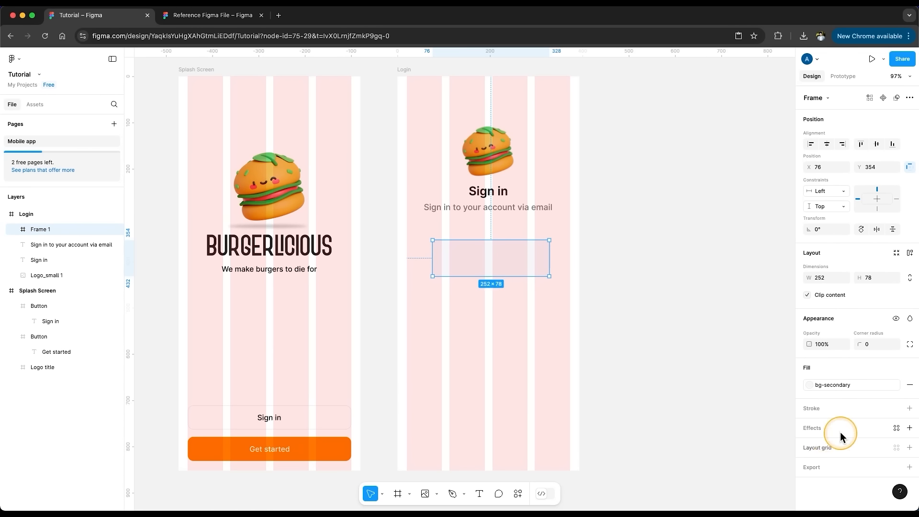
{"action": "left_click", "coordinate": [896, 409]}
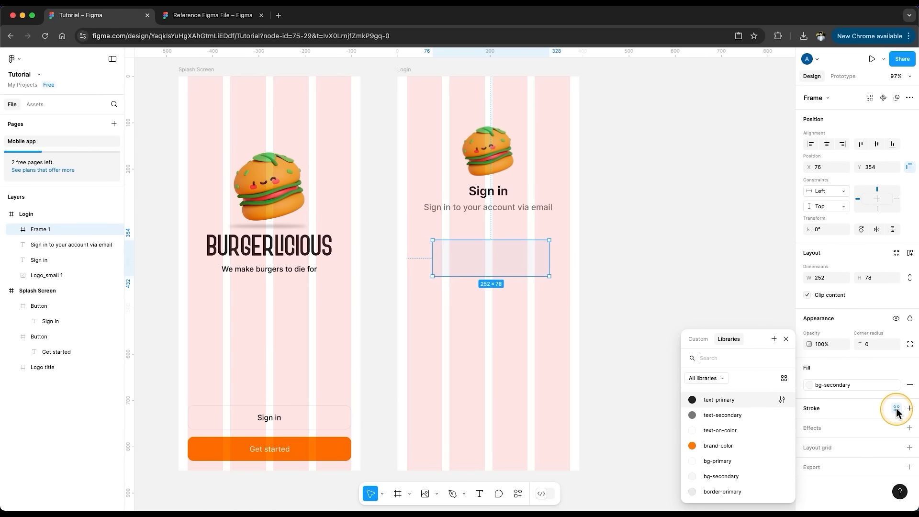
{"action": "left_click", "coordinate": [730, 488]}
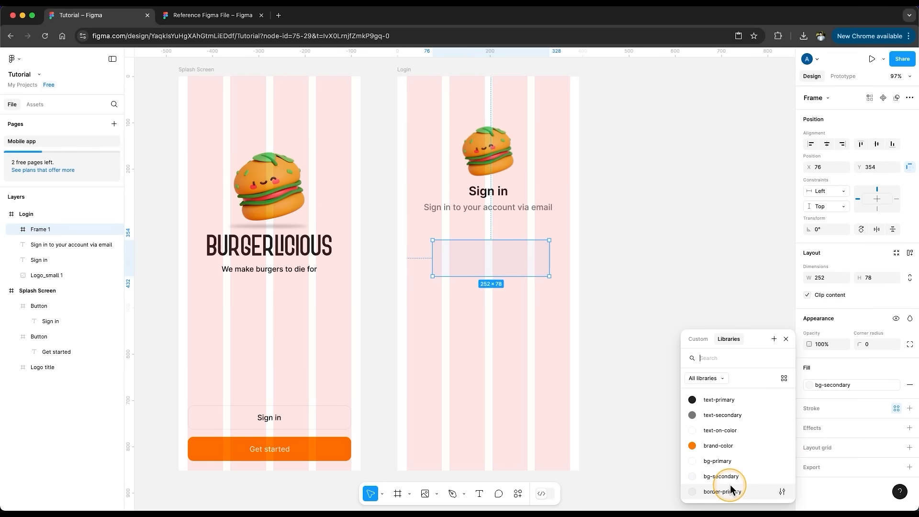
- Size the frame to 353×52 at X 20 and hide the layout grids
{"action": "left_click", "coordinate": [871, 279]}
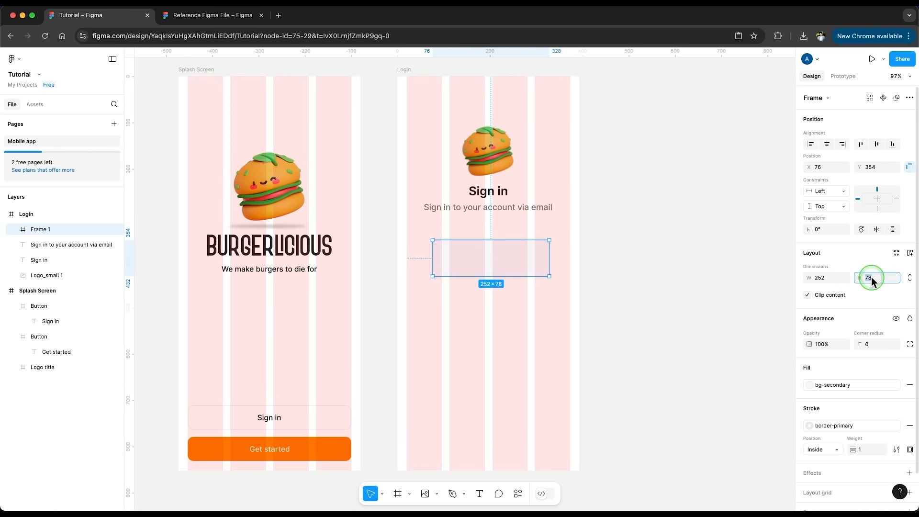
{"action": "type", "text": "52"}
{"action": "key", "text": "Return"}
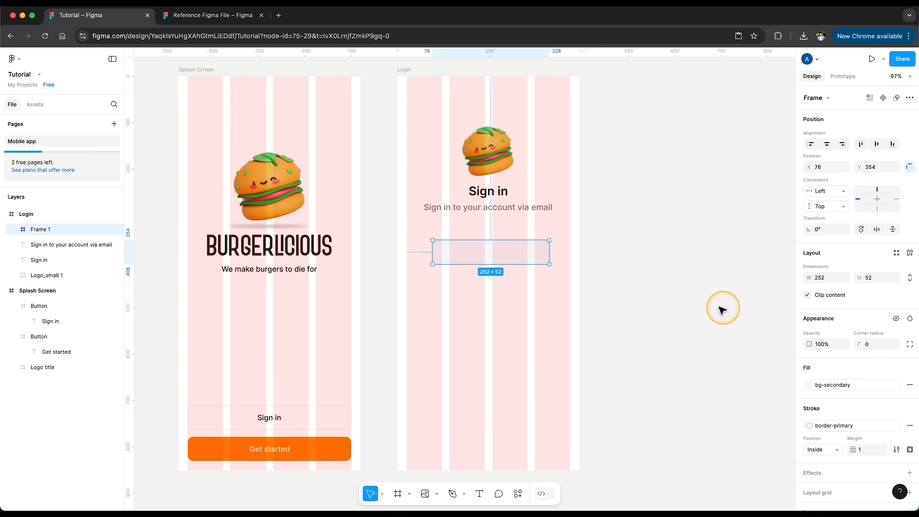
{"action": "left_click_drag", "start_coordinate": [432, 252], "coordinate": [407, 251]}
{"action": "left_click_drag", "start_coordinate": [548, 251], "coordinate": [546, 232]}
{"action": "left_click_drag", "start_coordinate": [486, 236], "coordinate": [490, 236]}
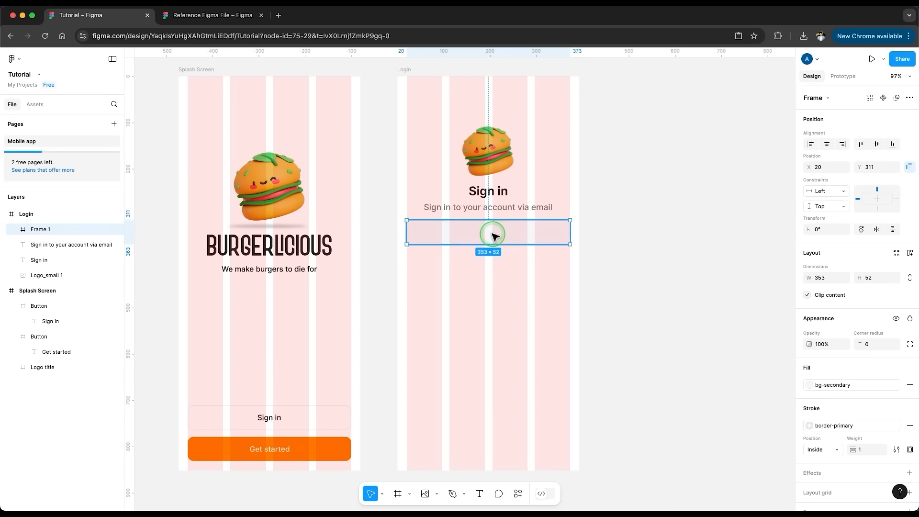
{"action": "key", "text": "shift+g"}
{"action": "left_click", "coordinate": [640, 267]}
- Add 'Enter your email' placeholder text in body-md, text-secondary, inside the grey box
{"action": "key", "text": "t"}
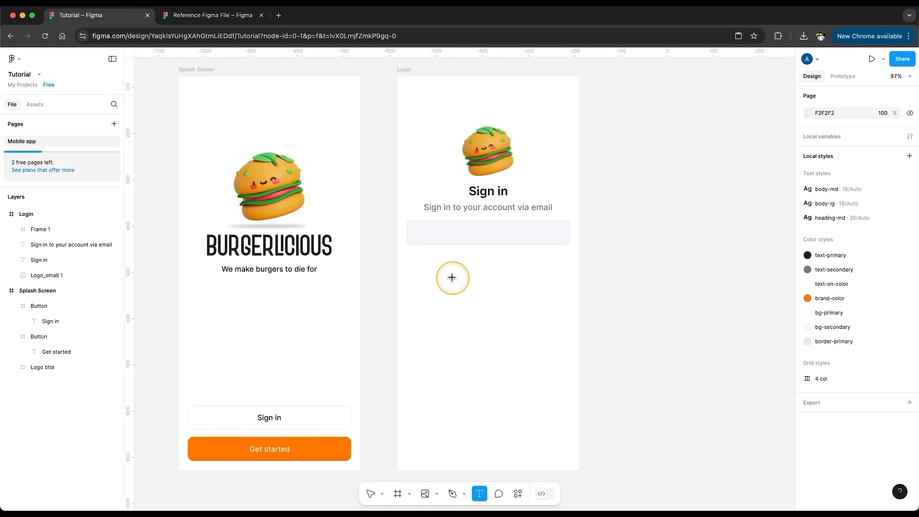
{"action": "left_click", "coordinate": [452, 277]}
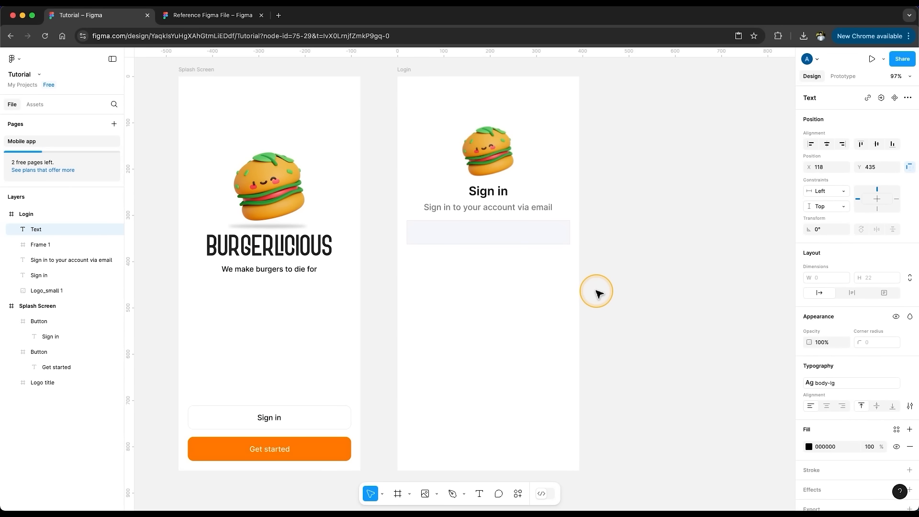
{"action": "type", "text": "Enter your email"}
{"action": "key", "text": "Escape"}
{"action": "left_click", "coordinate": [838, 381]}
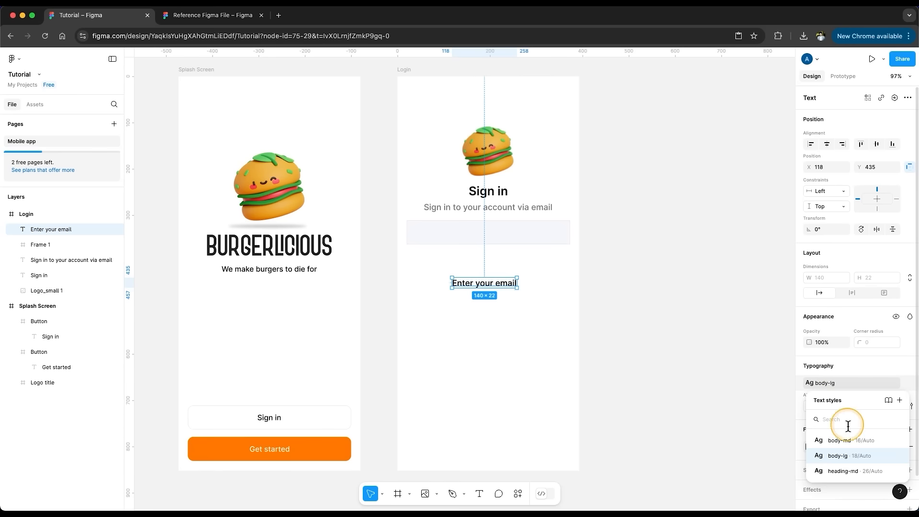
{"action": "left_click", "coordinate": [839, 440]}
{"action": "left_click", "coordinate": [896, 429]}
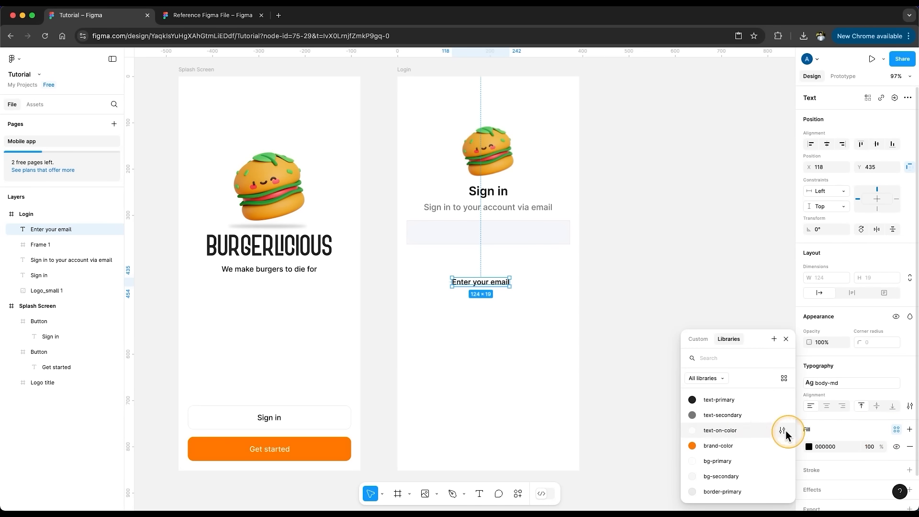
{"action": "left_click", "coordinate": [724, 415]}
{"action": "left_click_drag", "start_coordinate": [488, 285], "coordinate": [467, 236]}
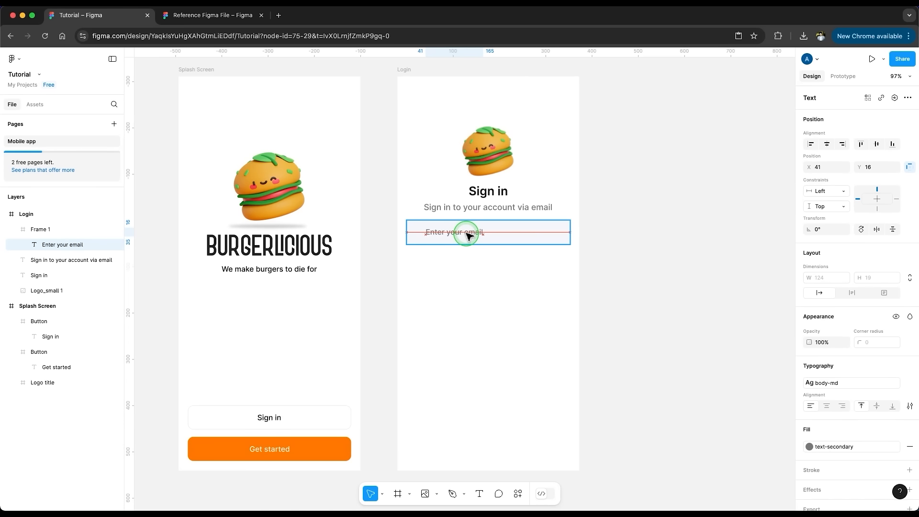
{"action": "left_click", "coordinate": [471, 277]}
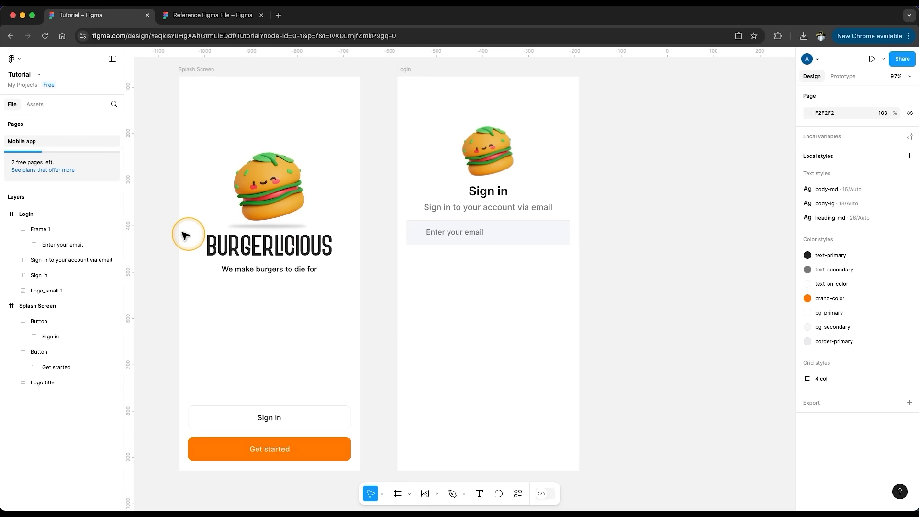
- Rename the box's layer from Frame 1 to 'Input field'
{"action": "double_click", "coordinate": [47, 230]}
{"action": "type", "text": "Input field"}
{"action": "key", "text": "Return"}
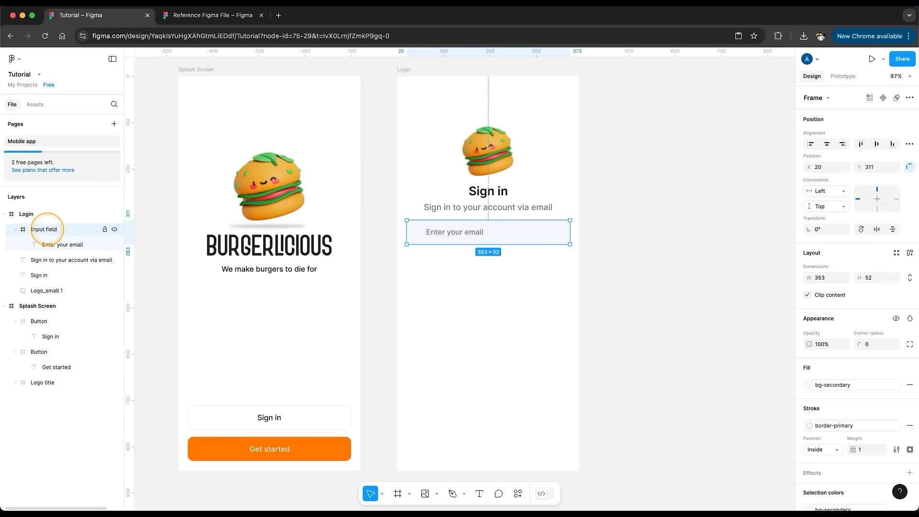
{"action": "left_click", "coordinate": [613, 314]}
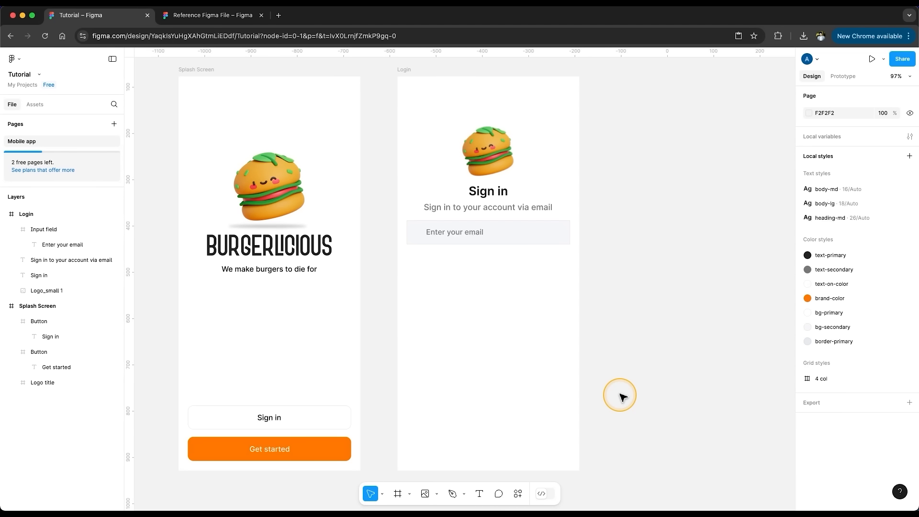
{"action": "left_click", "coordinate": [437, 494]}
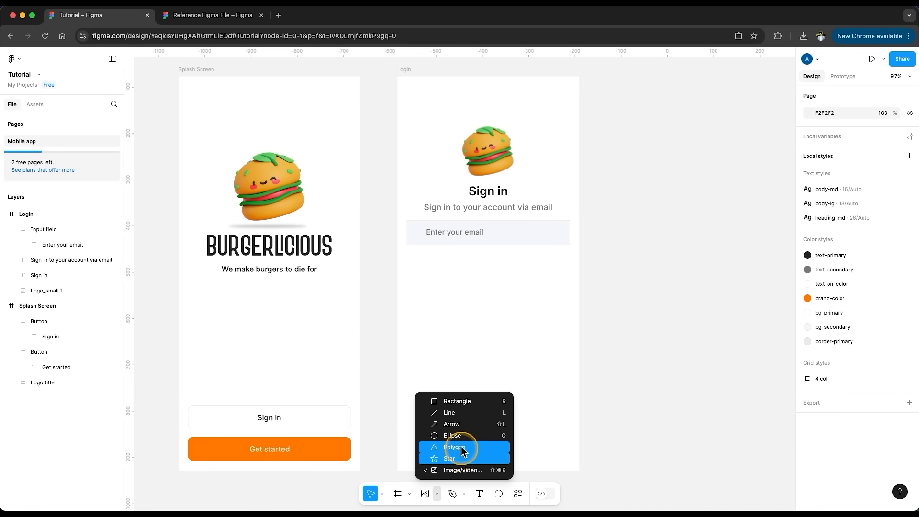
- Draw a practice rectangle and polygon beside the Login frame, then delete both
{"action": "left_click", "coordinate": [461, 401]}
{"action": "left_click_drag", "start_coordinate": [611, 311], "coordinate": [679, 361]}
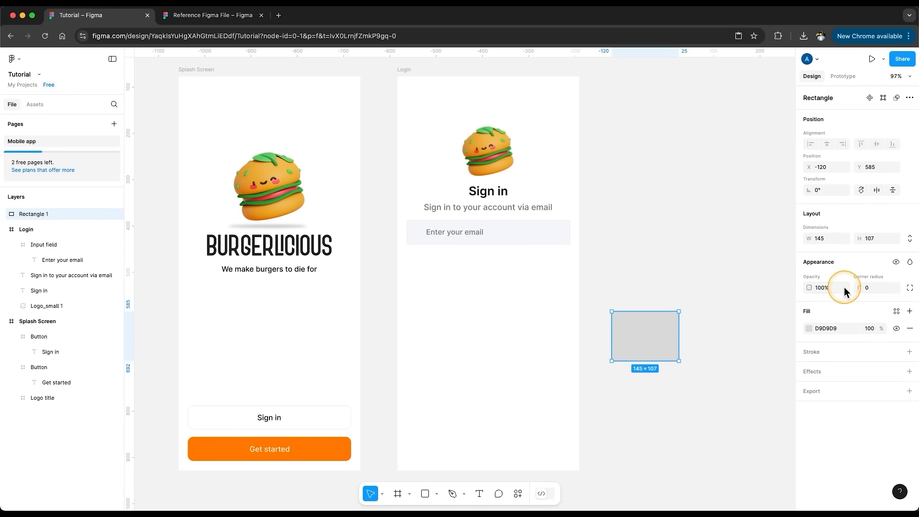
{"action": "left_click", "coordinate": [437, 493]}
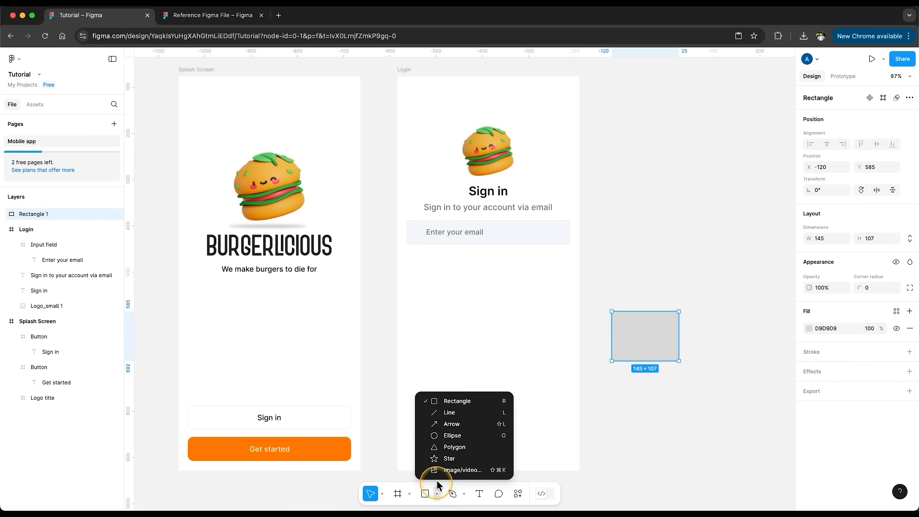
{"action": "left_click", "coordinate": [460, 450]}
{"action": "left_click_drag", "start_coordinate": [620, 242], "coordinate": [779, 298]}
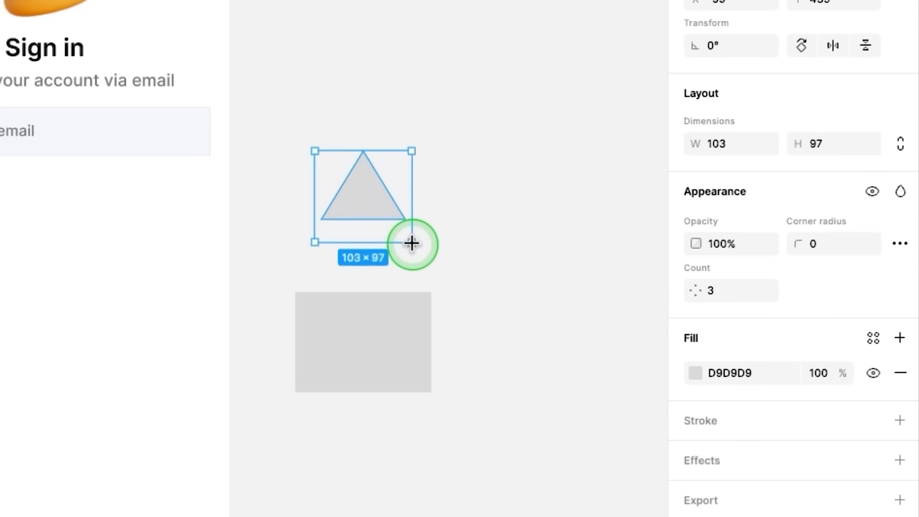
{"action": "left_click", "coordinate": [526, 256]}
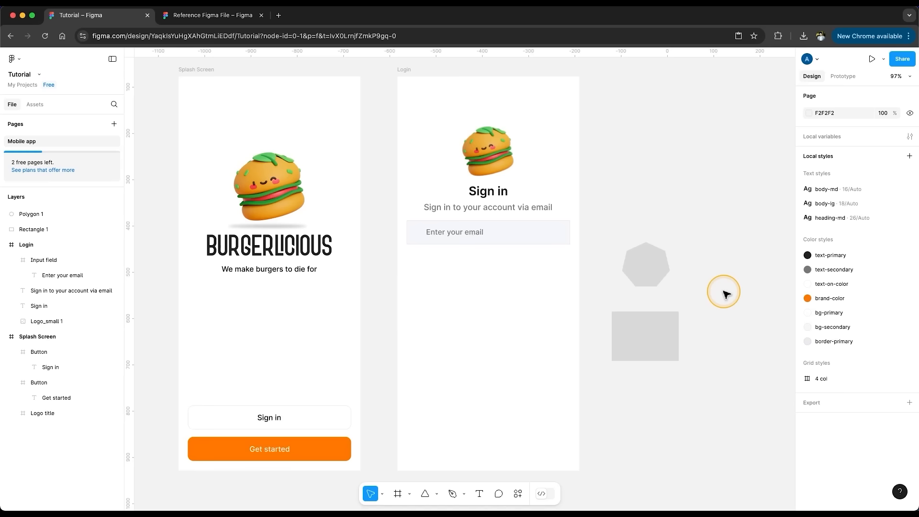
{"action": "left_click_drag", "start_coordinate": [486, 170], "coordinate": [341, 355]}
{"action": "key", "text": "Delete"}
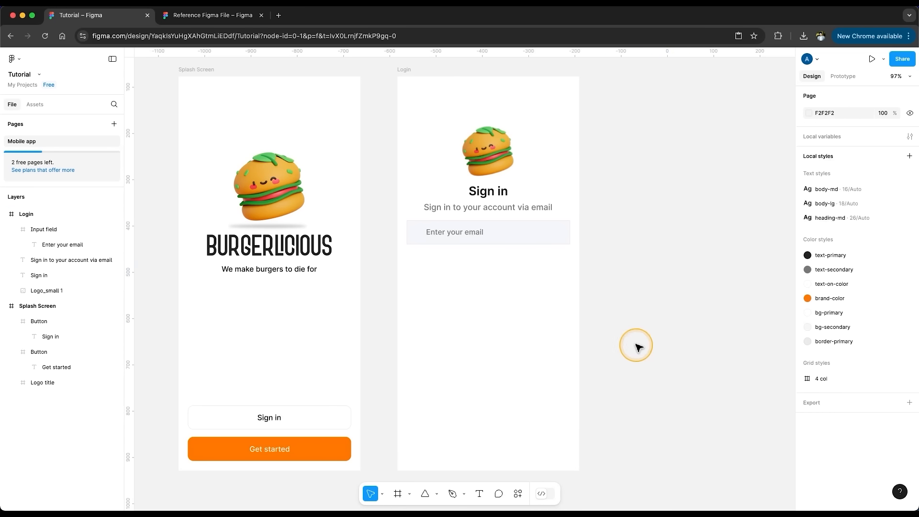
- Draw a small envelope rectangle and an upside-down triangle flap matching its width
{"action": "left_click", "coordinate": [436, 493]}
{"action": "left_click", "coordinate": [457, 401]}
{"action": "left_click_drag", "start_coordinate": [620, 354], "coordinate": [635, 363]}
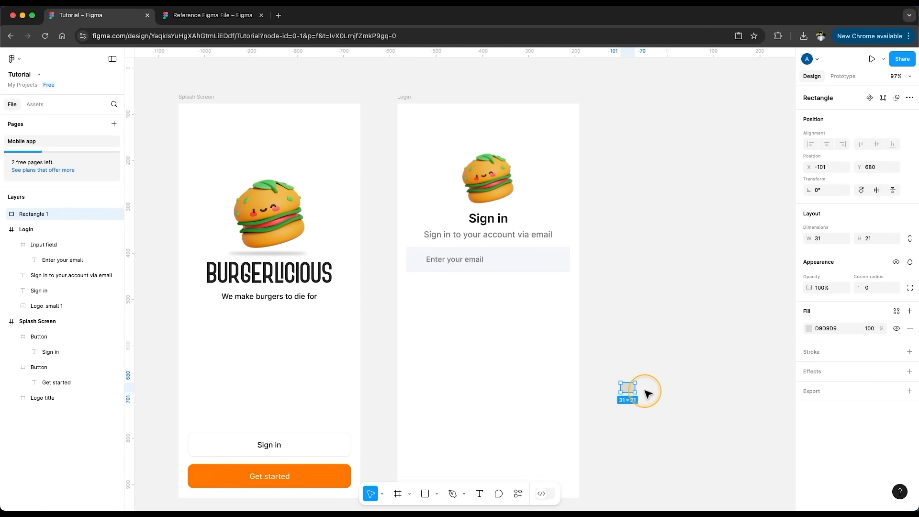
{"action": "key", "text": "shift+2"}
{"action": "left_click", "coordinate": [436, 493]}
{"action": "left_click", "coordinate": [455, 451]}
{"action": "left_click_drag", "start_coordinate": [506, 288], "coordinate": [592, 343]}
{"action": "left_click_drag", "start_coordinate": [506, 316], "coordinate": [494, 315]}
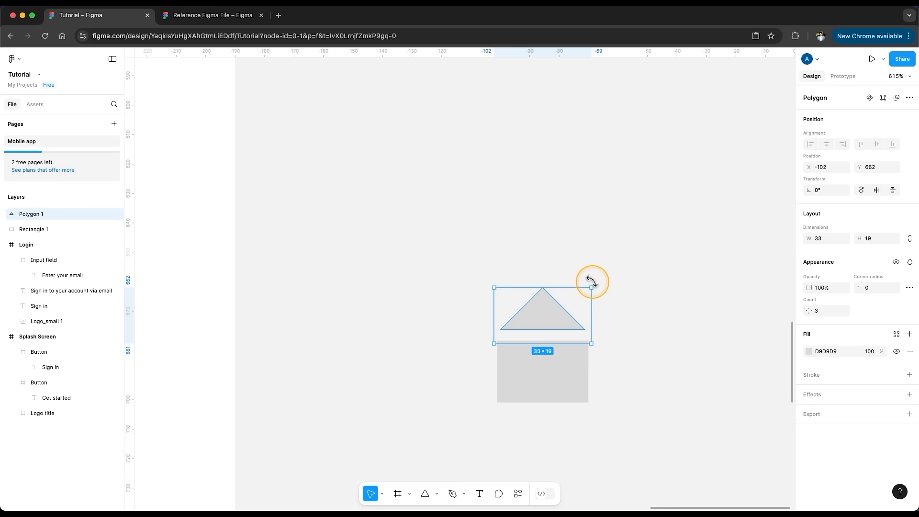
{"action": "left_click_drag", "start_coordinate": [594, 283], "coordinate": [495, 283]}
- Give both envelope shapes a black outline
{"action": "left_click", "coordinate": [644, 331]}
{"action": "left_click_drag", "start_coordinate": [647, 318], "coordinate": [474, 415]}
{"action": "left_click", "coordinate": [909, 398]}
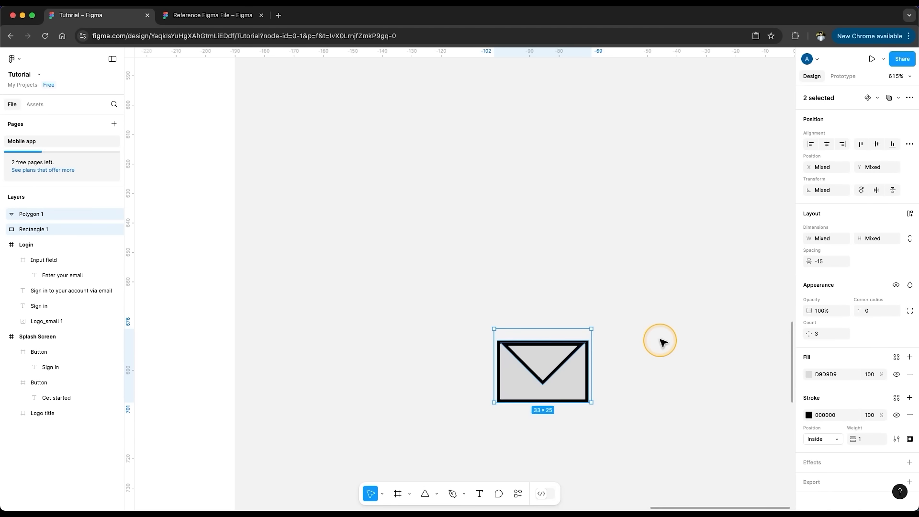
- Wrap the two envelope shapes in a new frame and move it up and left
{"action": "right_click", "coordinate": [554, 349]}
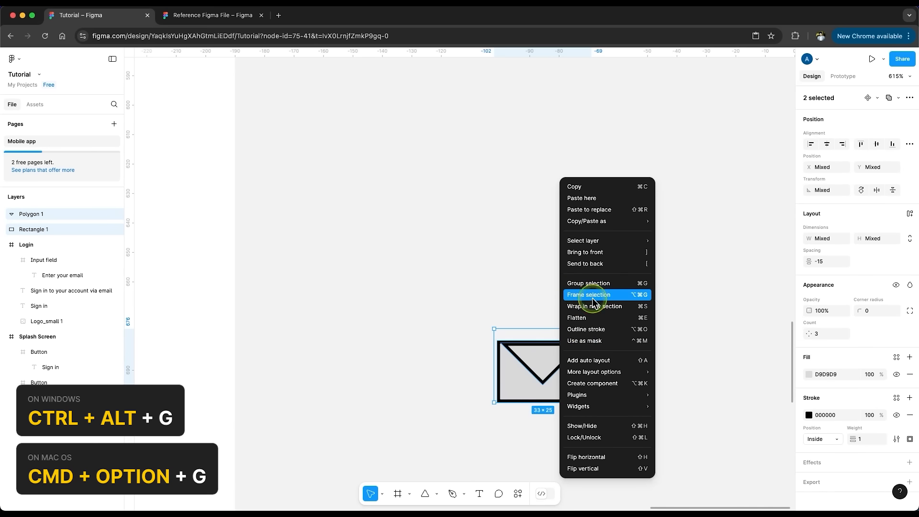
{"action": "left_click", "coordinate": [591, 294]}
{"action": "left_click_drag", "start_coordinate": [522, 354], "coordinate": [481, 277]}
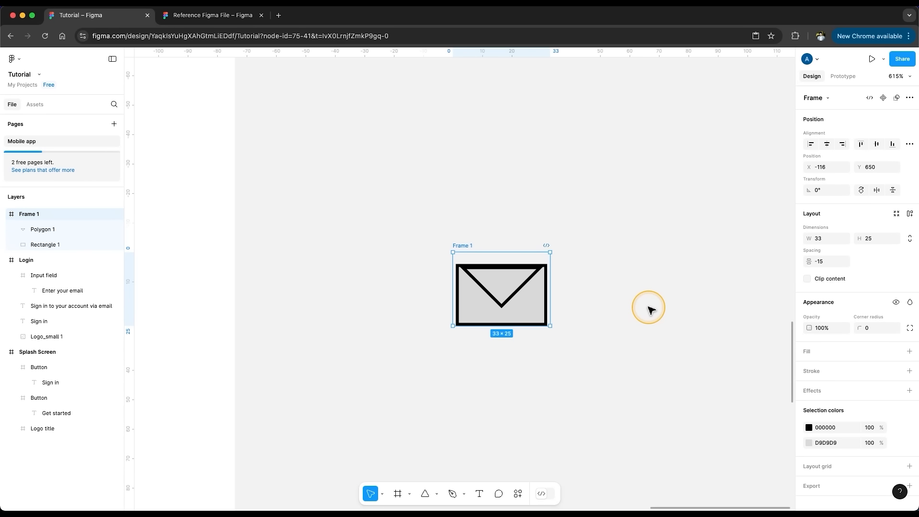
{"action": "left_click", "coordinate": [649, 309]}
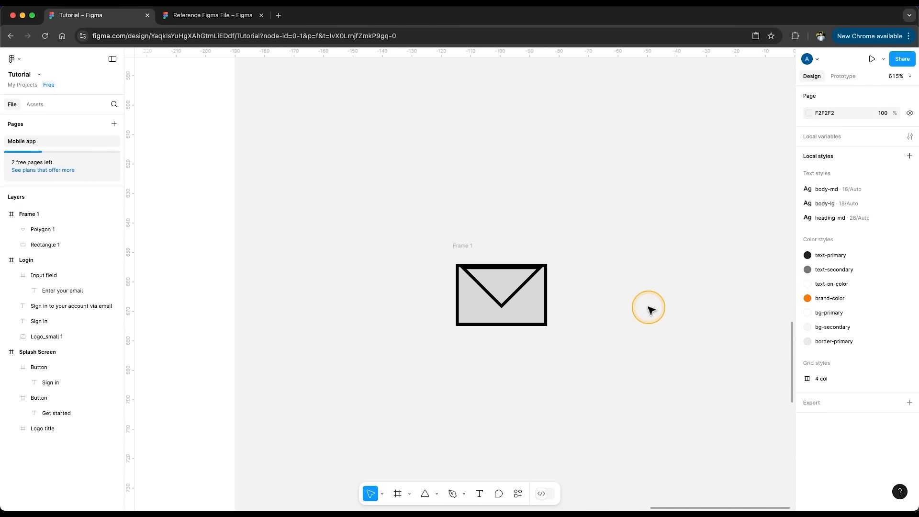
- Draw a practice Pen path with two corner points and three curved points
{"action": "left_click", "coordinate": [452, 494]}
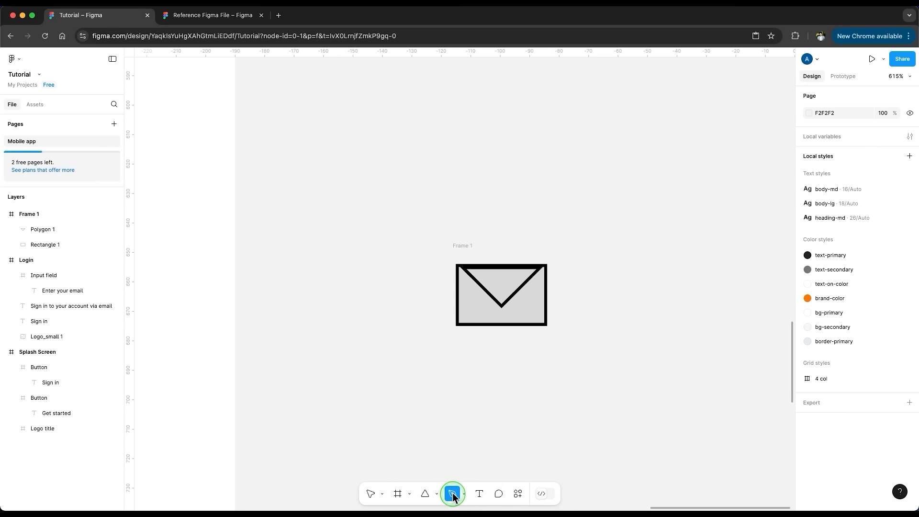
{"action": "left_click", "coordinate": [601, 239]}
{"action": "left_click", "coordinate": [668, 197]}
{"action": "left_click", "coordinate": [694, 238]}
{"action": "left_click_drag", "start_coordinate": [725, 245], "coordinate": [741, 277]}
{"action": "left_click_drag", "start_coordinate": [724, 300], "coordinate": [697, 312]}
{"action": "left_click_drag", "start_coordinate": [676, 301], "coordinate": [679, 283]}
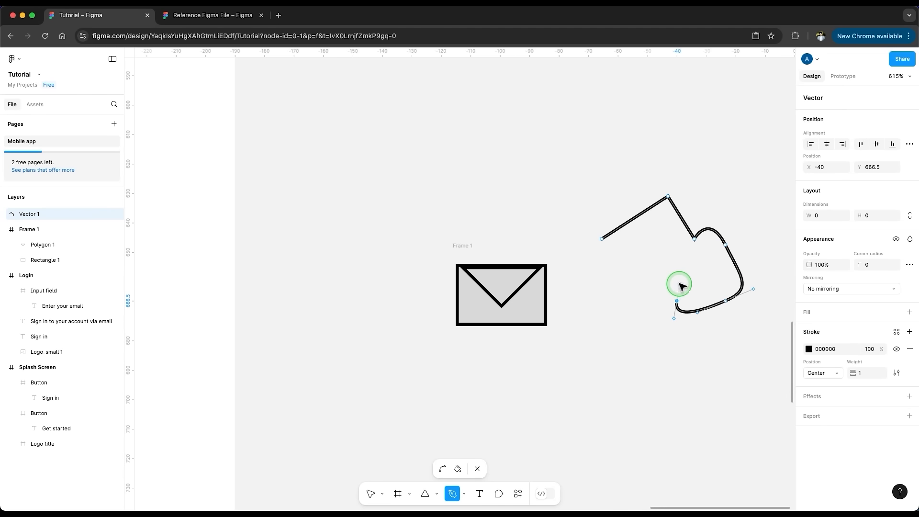
- Bend the path's first segment and peak point into curves, then exit path editing
{"action": "left_click", "coordinate": [441, 466]}
{"action": "left_click_drag", "start_coordinate": [602, 240], "coordinate": [611, 283]}
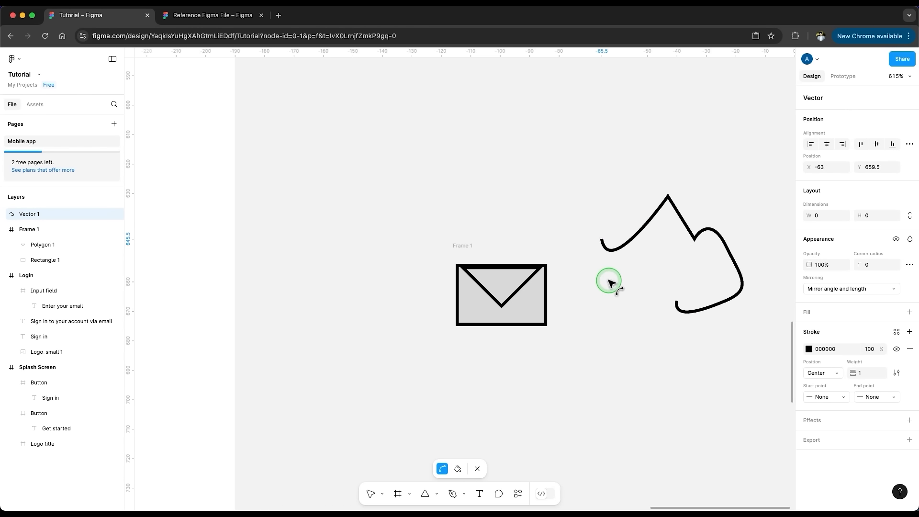
{"action": "left_click_drag", "start_coordinate": [668, 196], "coordinate": [623, 214]}
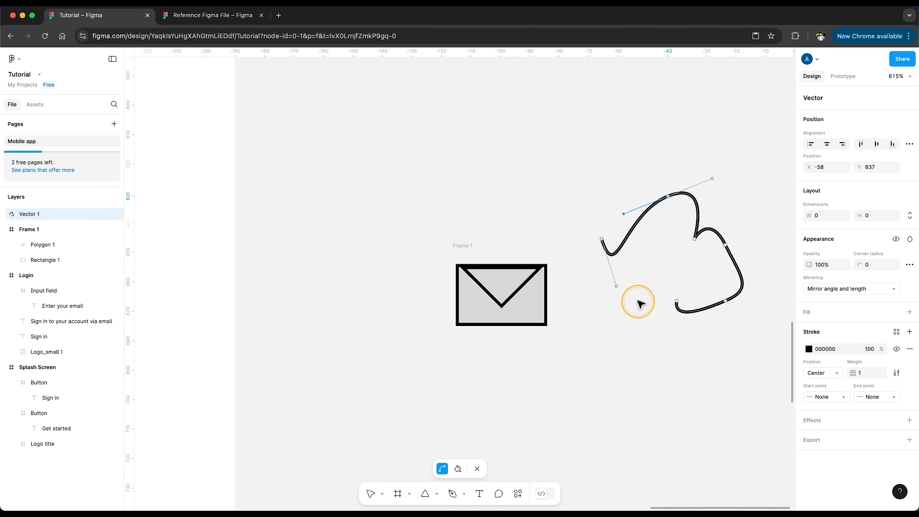
{"action": "left_click", "coordinate": [632, 333]}
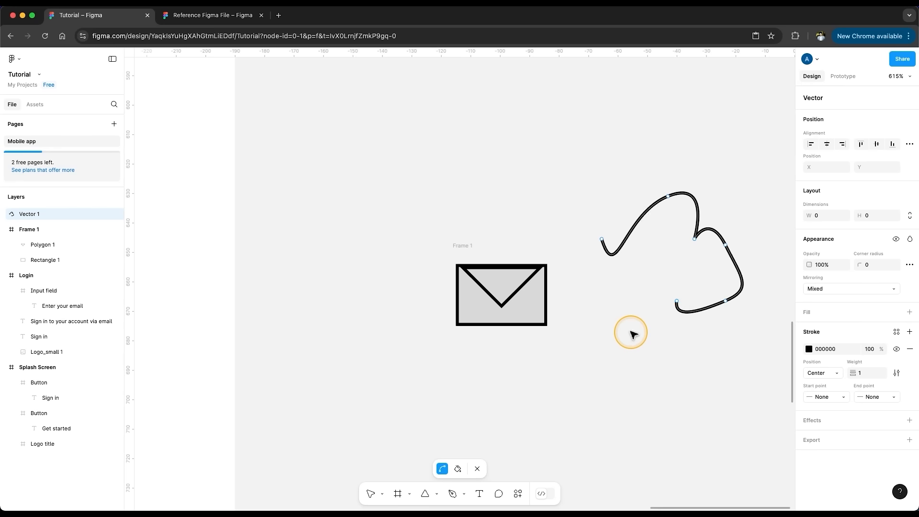
{"action": "scroll", "coordinate": [632, 333], "scroll_direction": "down", "scroll_amount": 10}
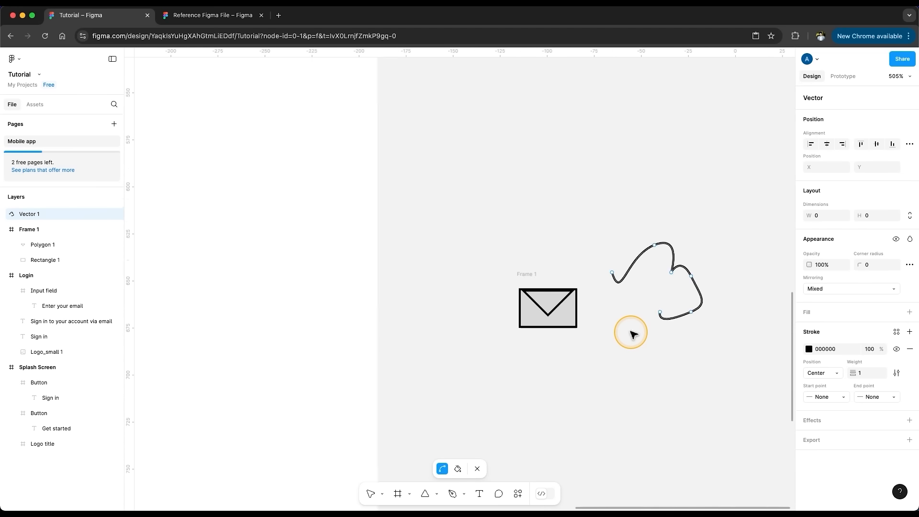
{"action": "left_click_drag", "start_coordinate": [682, 276], "coordinate": [606, 365]}
{"action": "key", "text": "Escape"}
- Delete the practice path and envelope frame, then zoom to fit the Login frame
{"action": "left_click_drag", "start_coordinate": [686, 271], "coordinate": [598, 354]}
{"action": "key", "text": "Delete"}
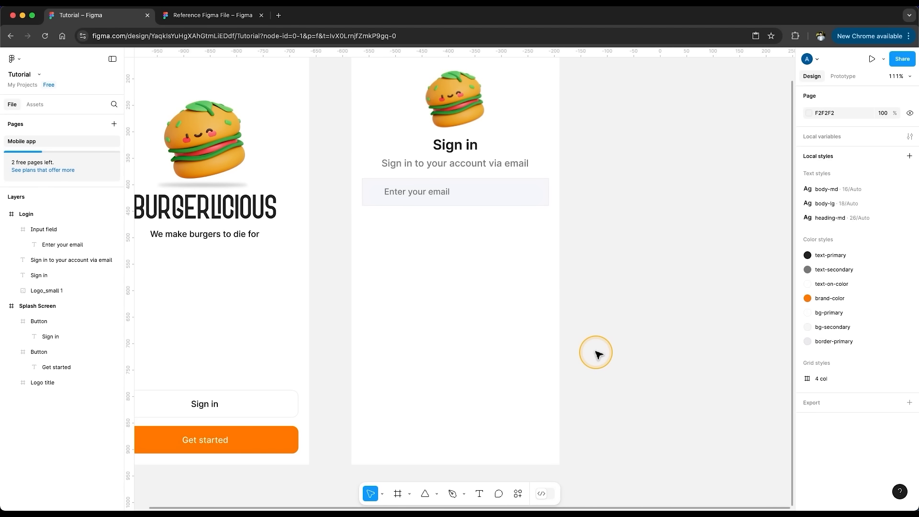
{"action": "left_click", "coordinate": [545, 357]}
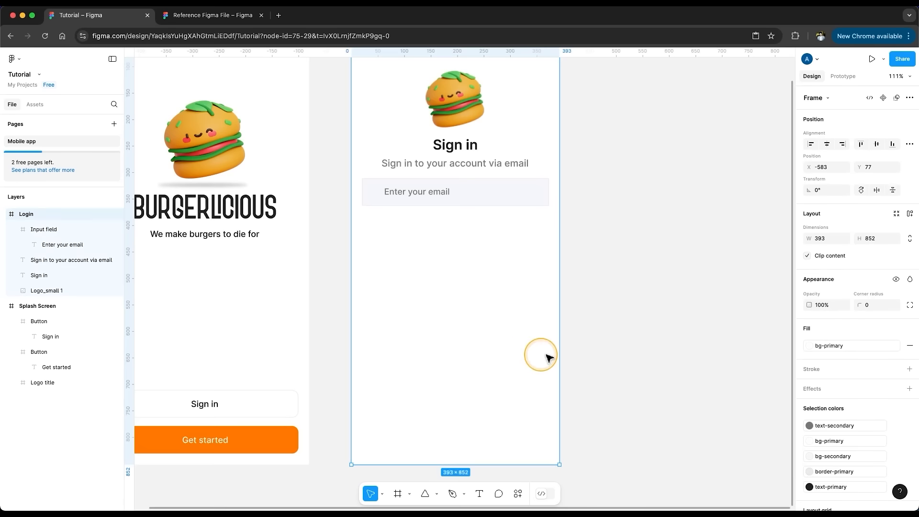
{"action": "key", "text": "shift+2"}
{"action": "left_click", "coordinate": [606, 361]}
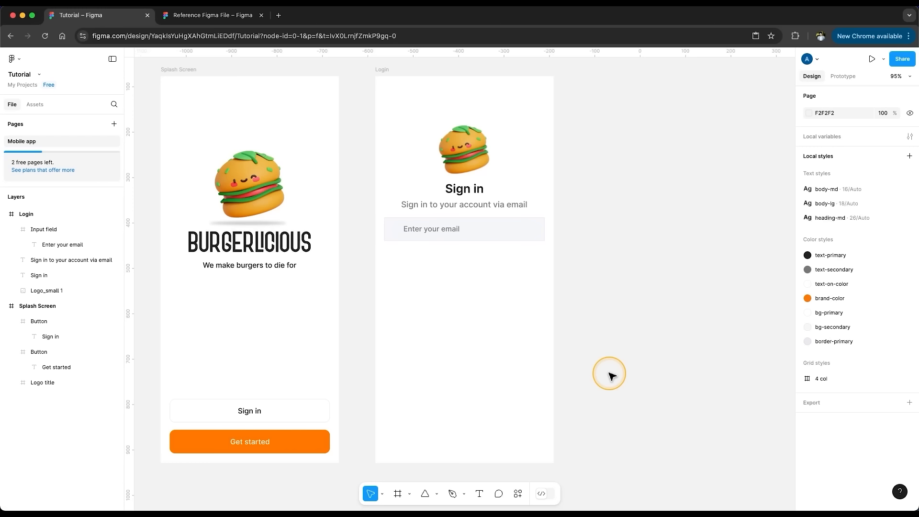
- Search Plugins & widgets for 'icons', then 'remix', and open the RemixIcon plugin details
{"action": "left_click", "coordinate": [518, 495]}
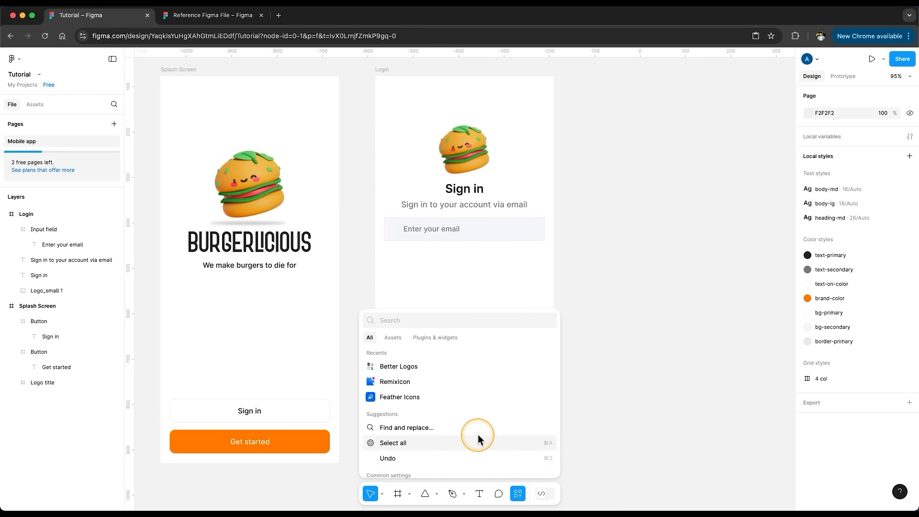
{"action": "scroll", "coordinate": [477, 435], "scroll_direction": "down", "scroll_amount": 3}
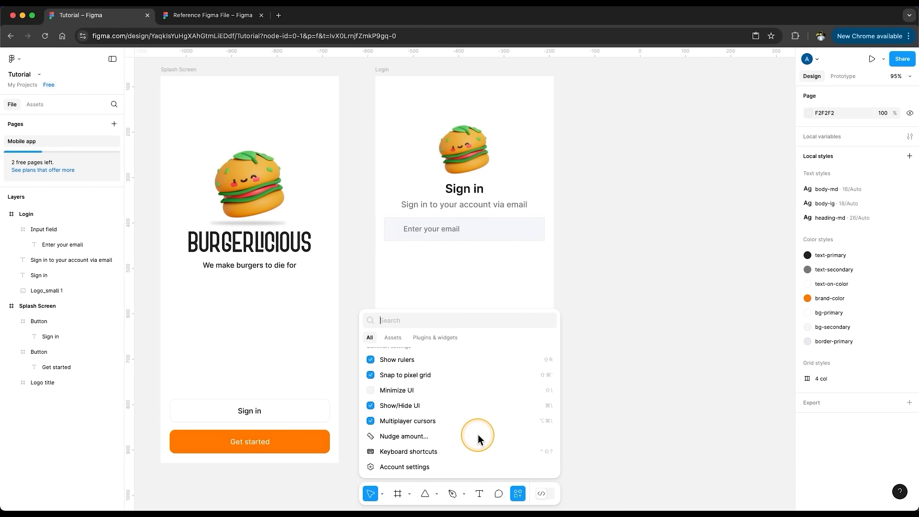
{"action": "left_click", "coordinate": [448, 337]}
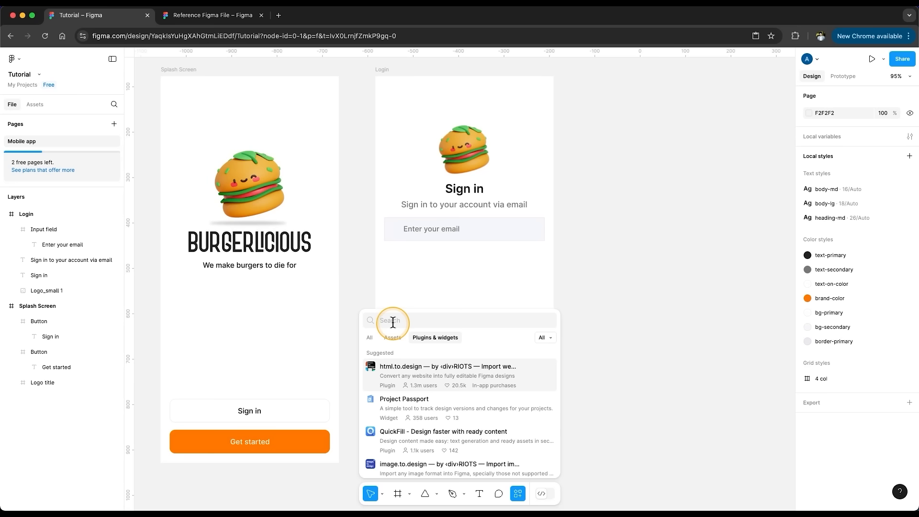
{"action": "type", "text": "icons"}
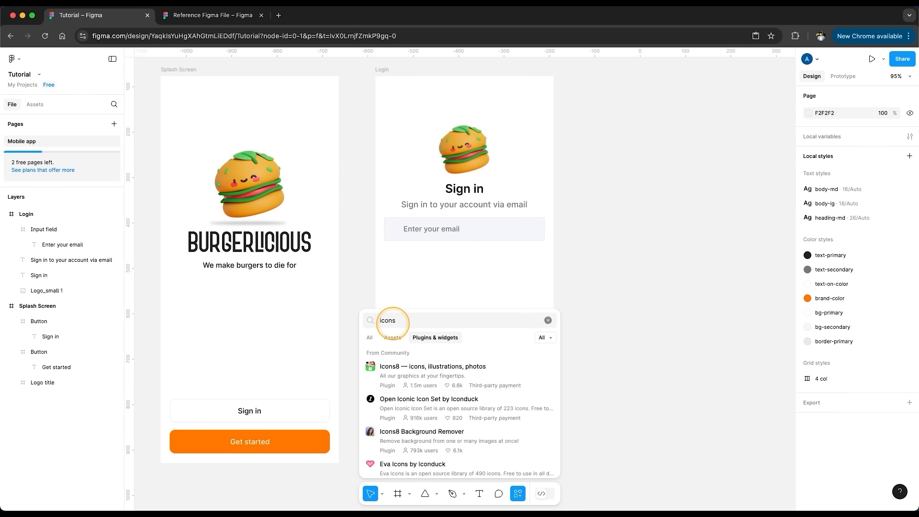
{"action": "scroll", "coordinate": [445, 399], "scroll_direction": "down", "scroll_amount": 5}
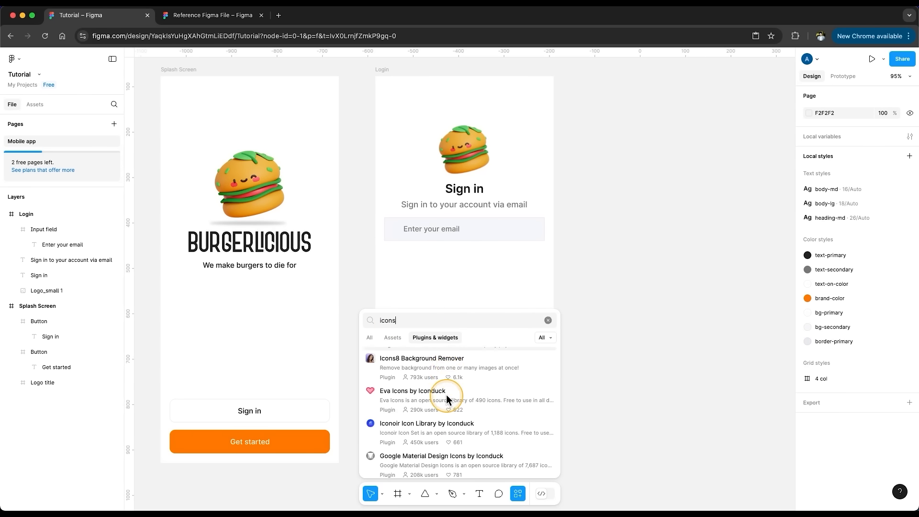
{"action": "scroll", "coordinate": [446, 398], "scroll_direction": "down", "scroll_amount": 10}
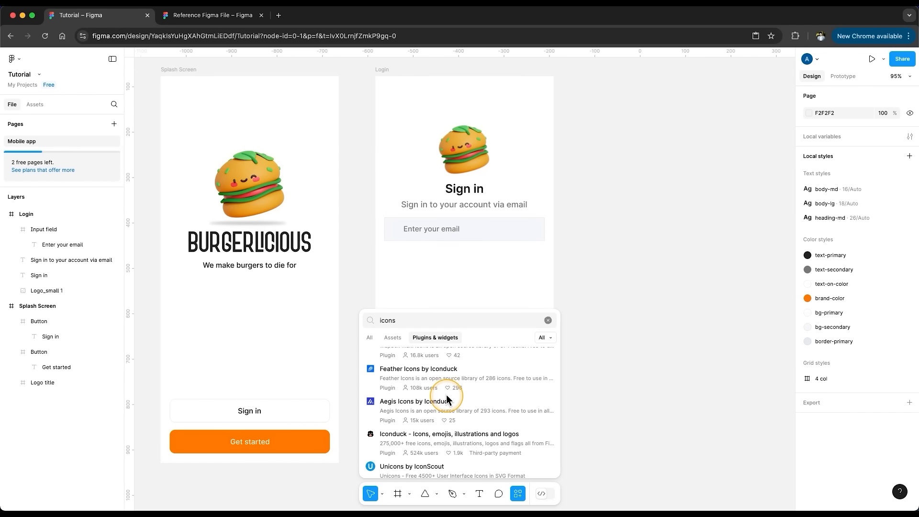
{"action": "double_click", "coordinate": [388, 322]}
{"action": "type", "text": "remix"}
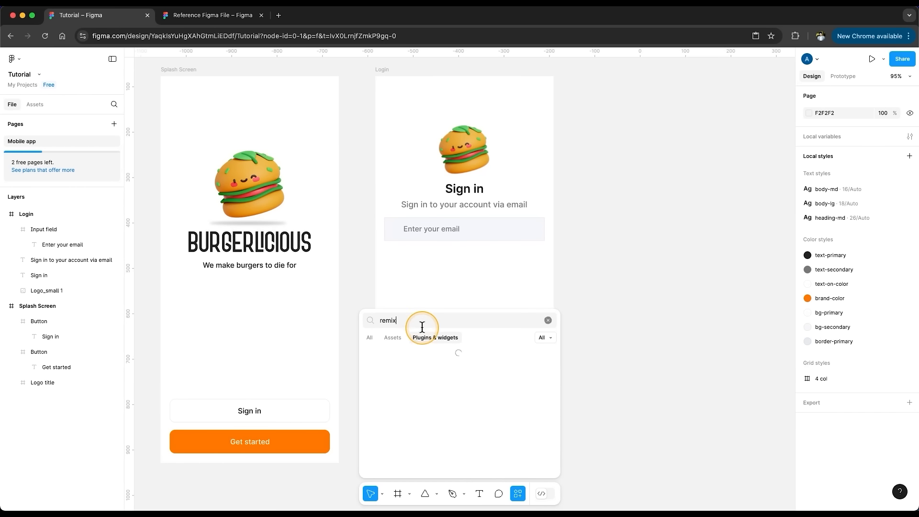
{"action": "left_click", "coordinate": [438, 368]}
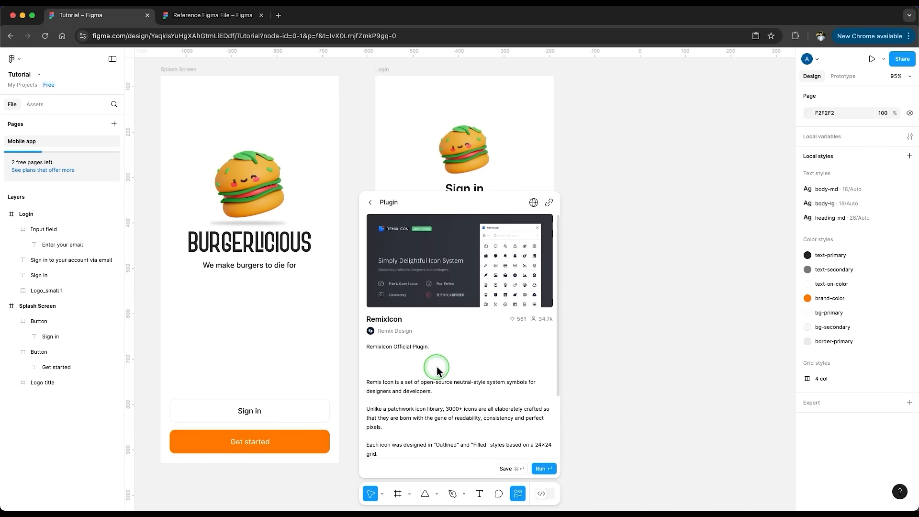
- Run RemixIcon, search 'email', and drag the 24×24 mail-line icon into the Input field at X 12, Y 14
{"action": "left_click", "coordinate": [540, 468]}
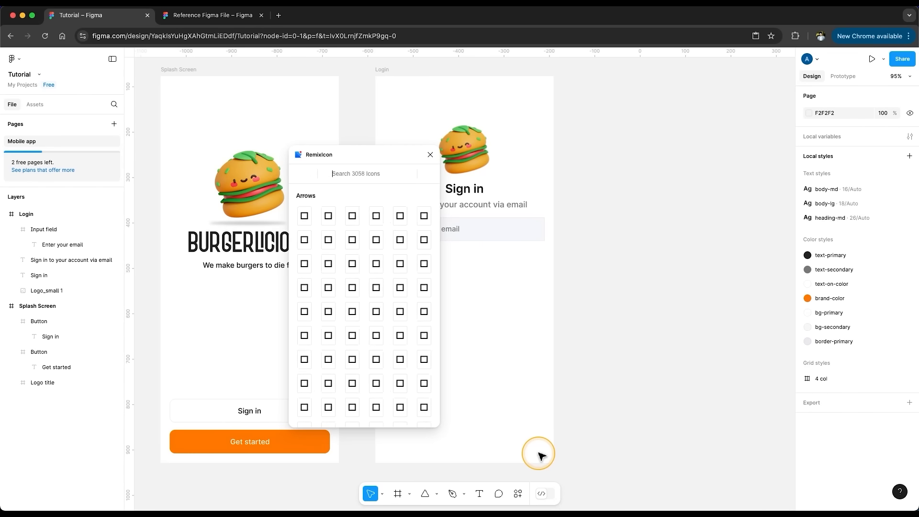
{"action": "left_click", "coordinate": [344, 174]}
{"action": "type", "text": "email"}
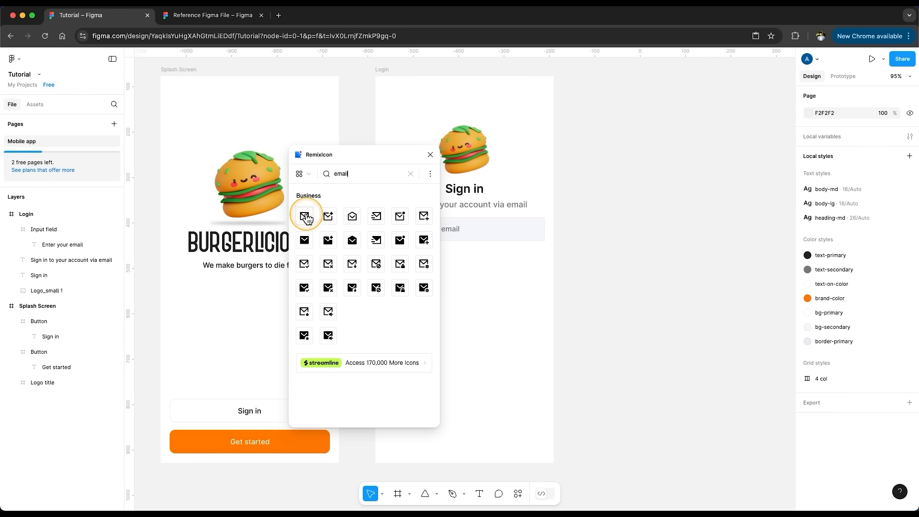
{"action": "left_click_drag", "start_coordinate": [307, 218], "coordinate": [602, 257]}
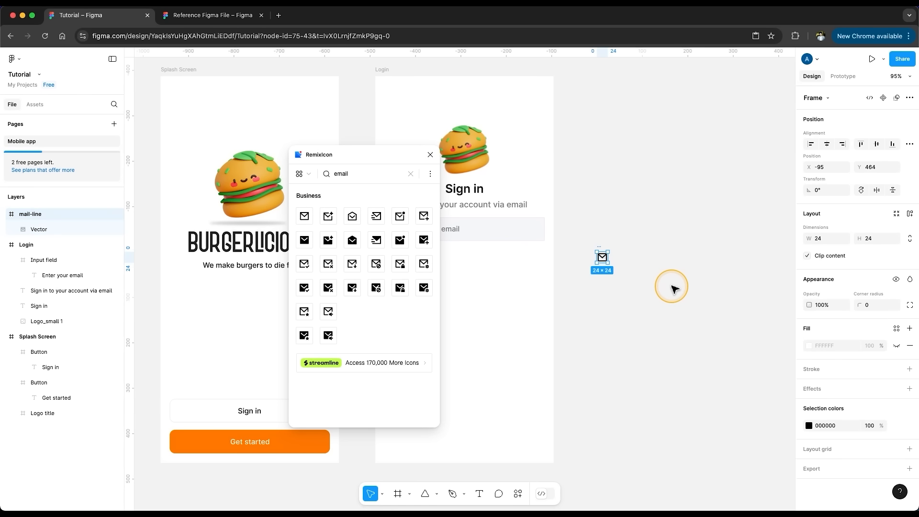
{"action": "left_click", "coordinate": [429, 155]}
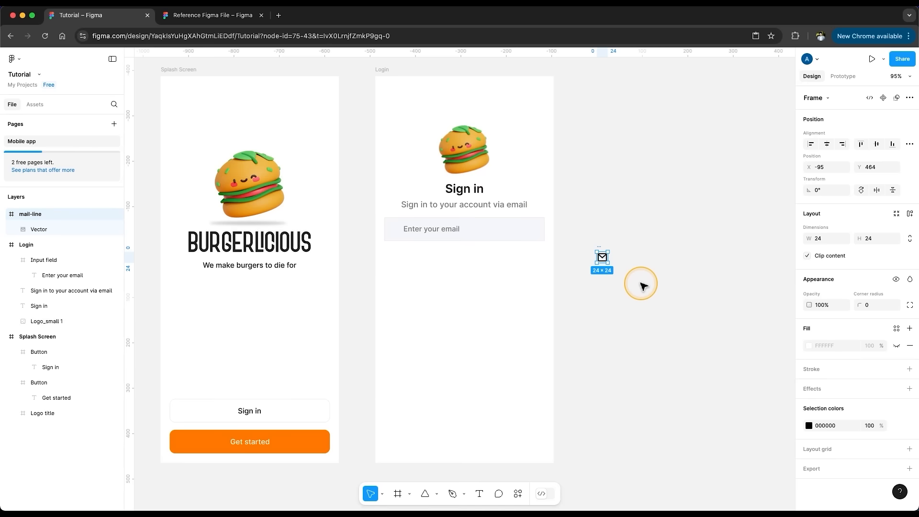
{"action": "left_click_drag", "start_coordinate": [602, 257], "coordinate": [398, 222]}
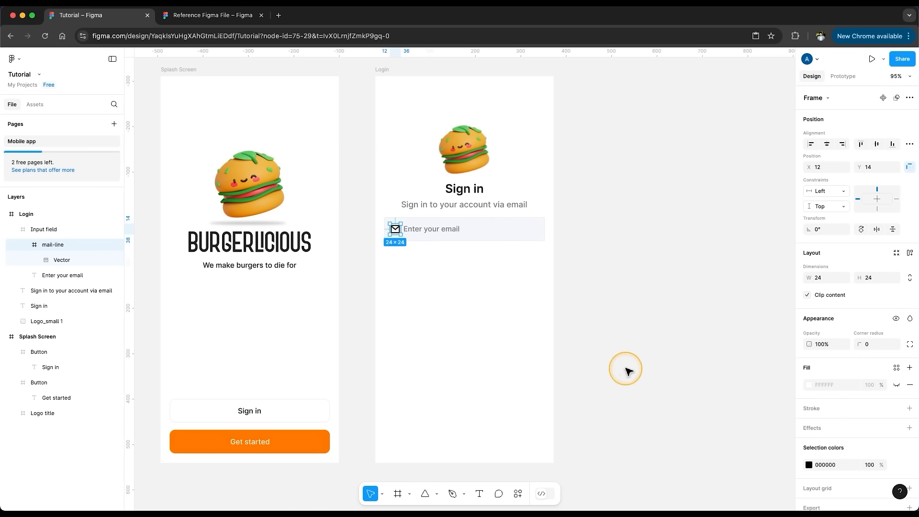
- Apply the text-secondary colour style to the mail-line icon frame so it turns grey
{"action": "left_click", "coordinate": [61, 260]}
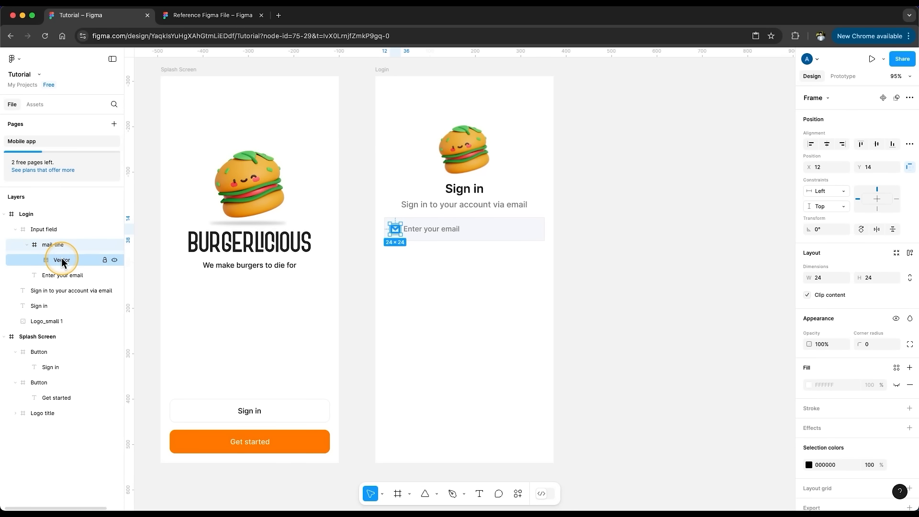
{"action": "left_click", "coordinate": [825, 368]}
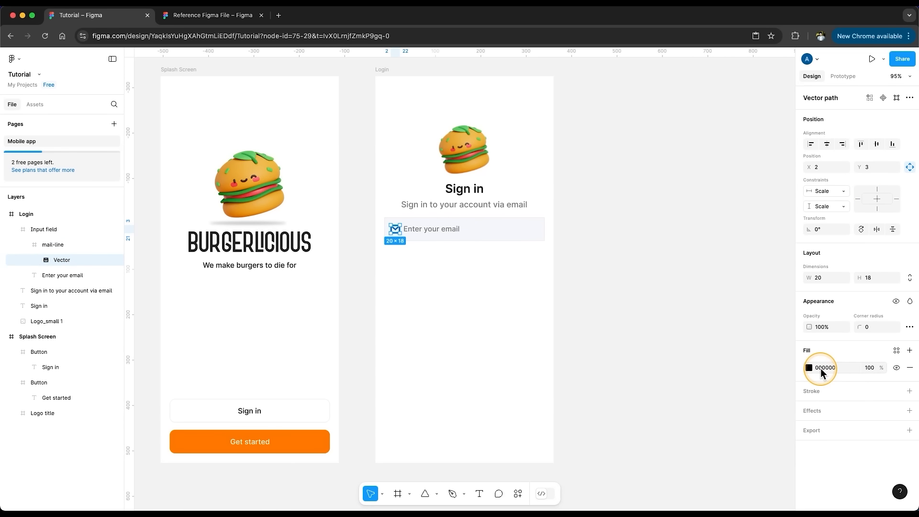
{"action": "left_click", "coordinate": [53, 246]}
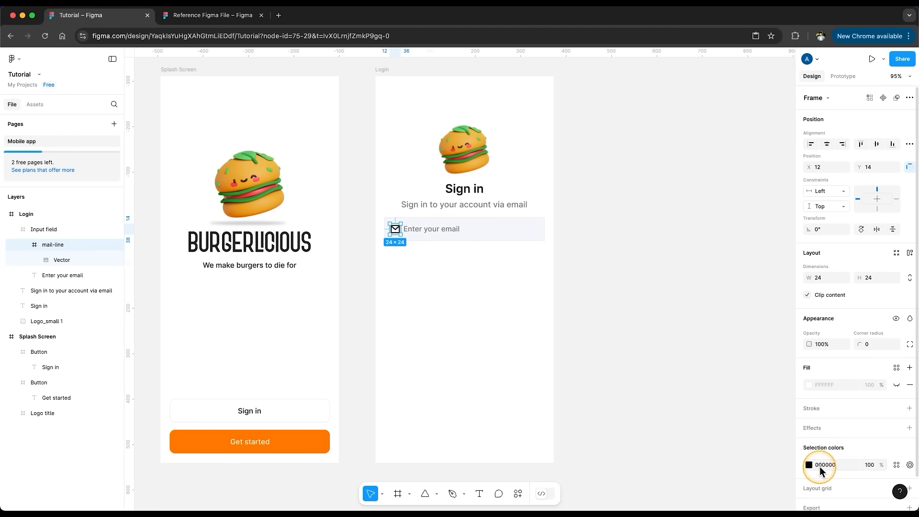
{"action": "left_click", "coordinate": [895, 466]}
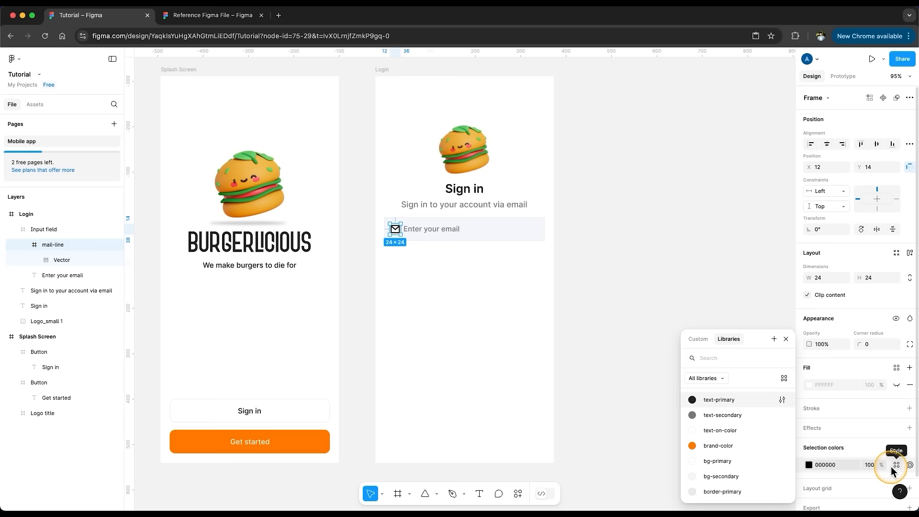
{"action": "left_click", "coordinate": [745, 415]}
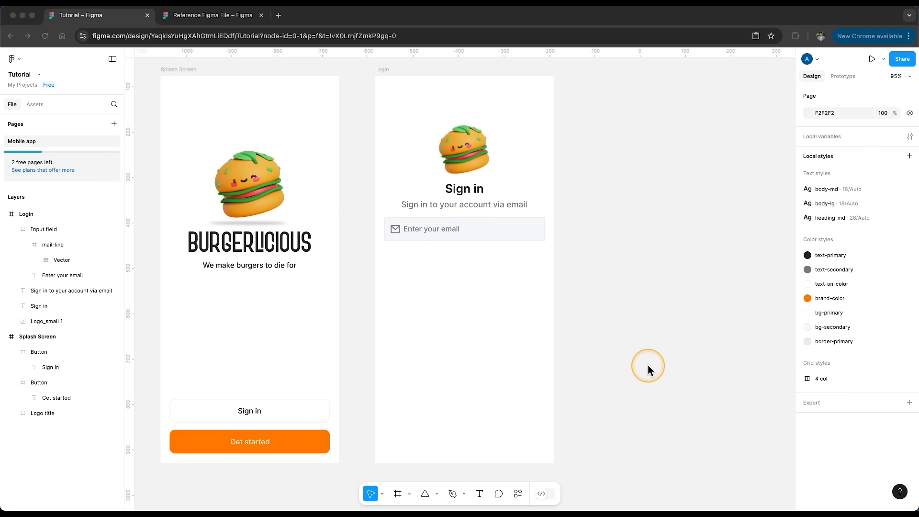
{"action": "left_click", "coordinate": [644, 365]}
- Duplicate the email input field below itself and change its placeholder to 'Enter your password'
{"action": "left_click", "coordinate": [468, 239]}
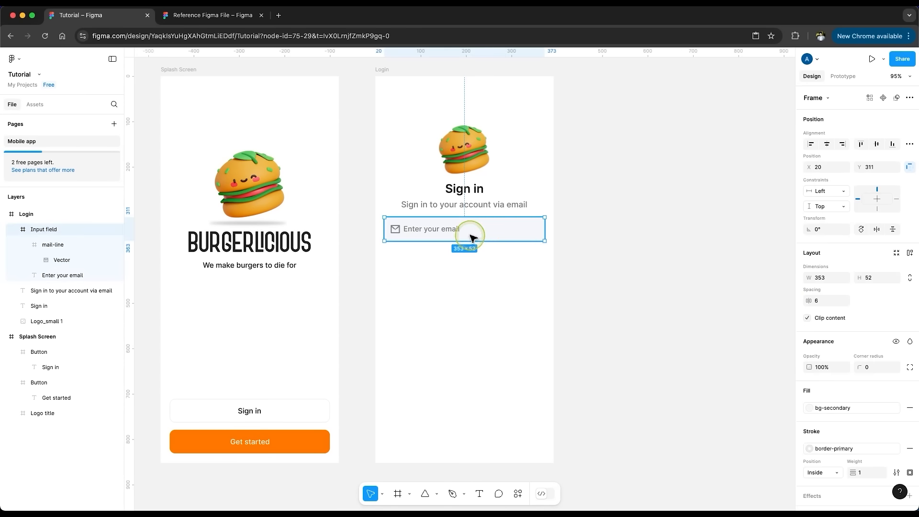
{"action": "left_click_drag", "start_coordinate": [494, 233], "coordinate": [499, 264]}
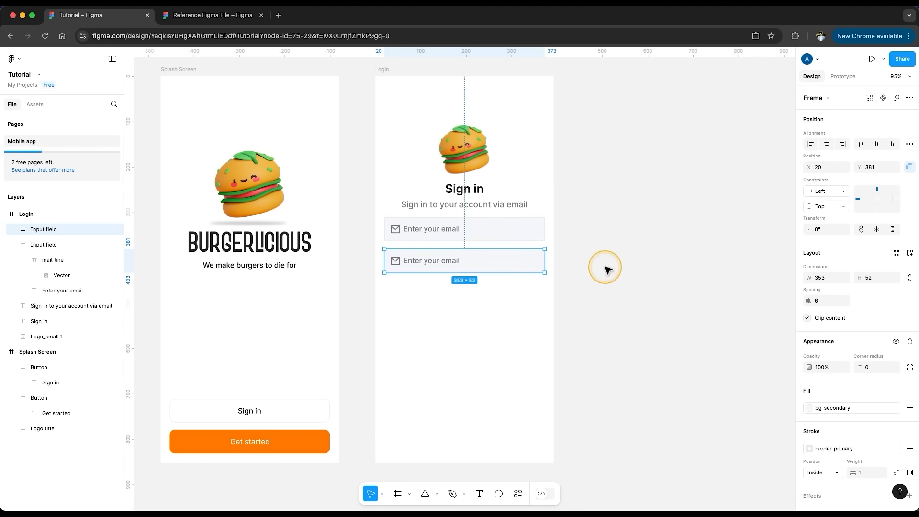
{"action": "double_click", "coordinate": [449, 260]}
{"action": "type", "text": "password"}
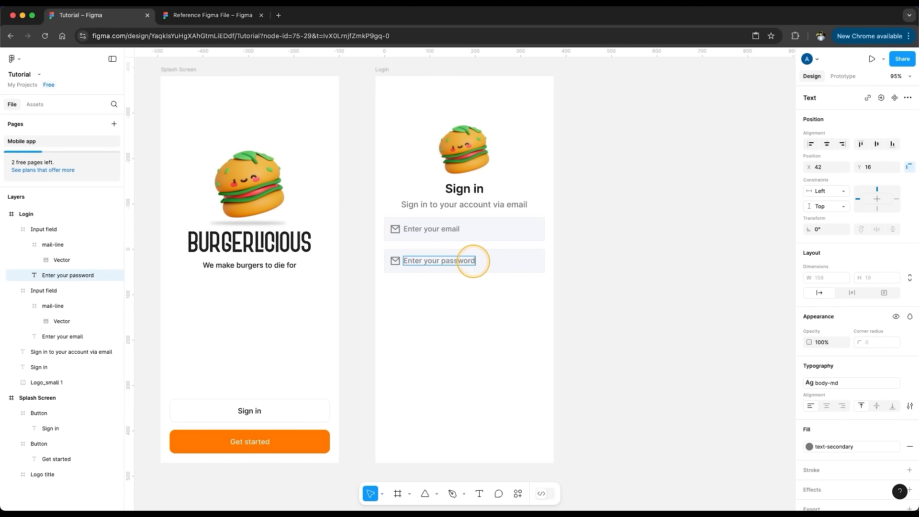
{"action": "left_click", "coordinate": [627, 302]}
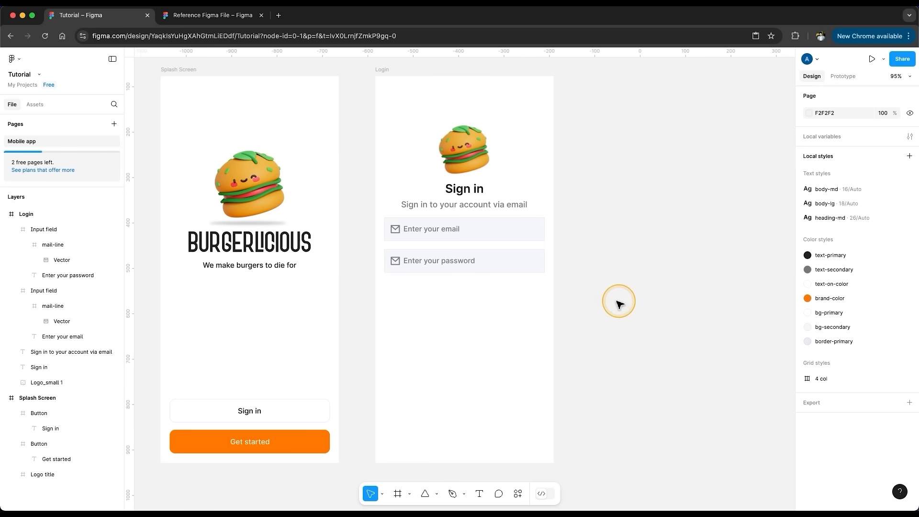
- Add a 24×24 lock-line icon from the Remixicon plugin beside the Login frame and copy it
{"action": "left_click", "coordinate": [518, 493]}
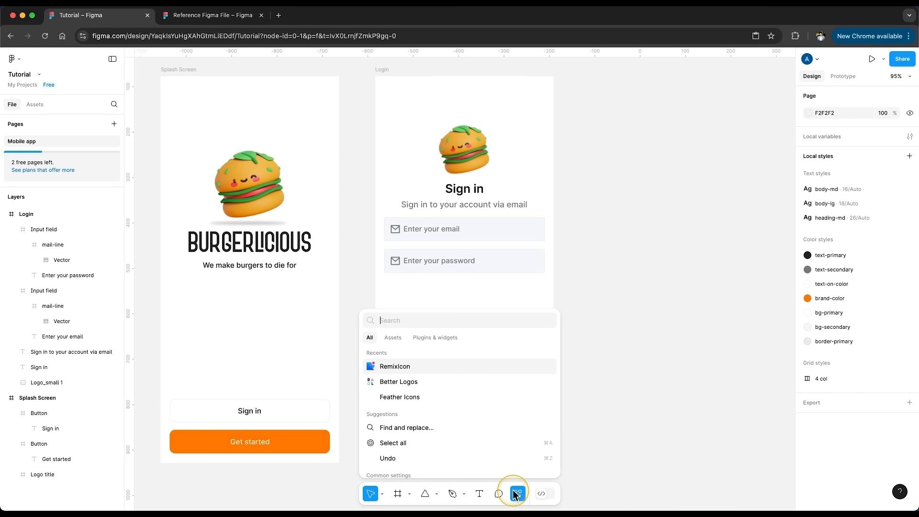
{"action": "left_click", "coordinate": [415, 370]}
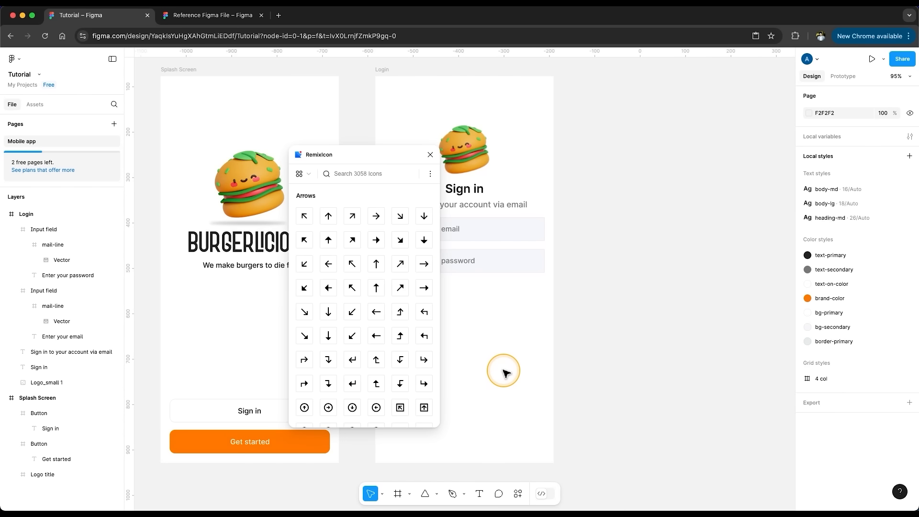
{"action": "type", "text": "lock"}
{"action": "scroll", "coordinate": [398, 334], "scroll_direction": "down", "scroll_amount": 5}
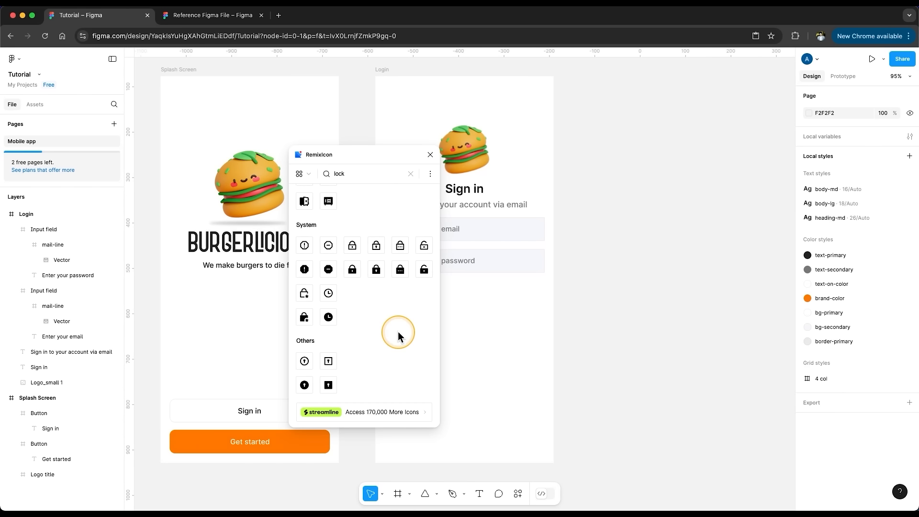
{"action": "left_click_drag", "start_coordinate": [351, 248], "coordinate": [607, 273]}
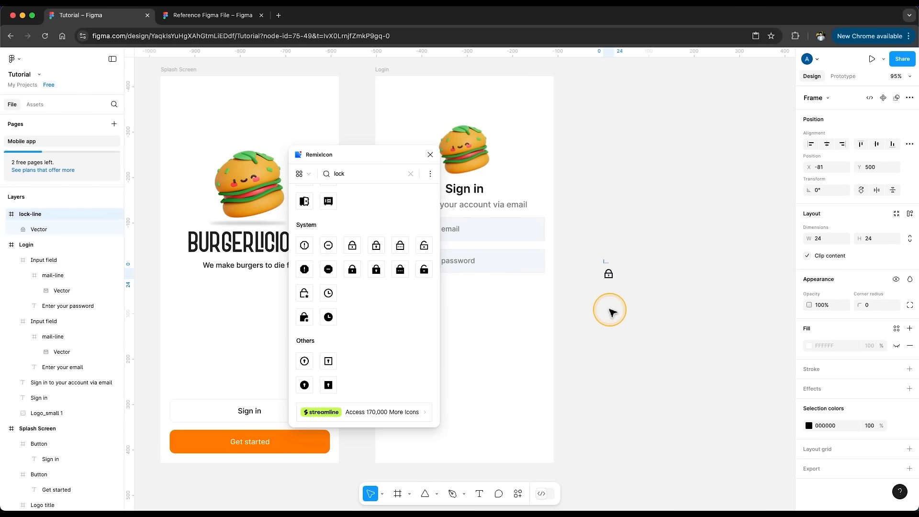
{"action": "left_click", "coordinate": [429, 154]}
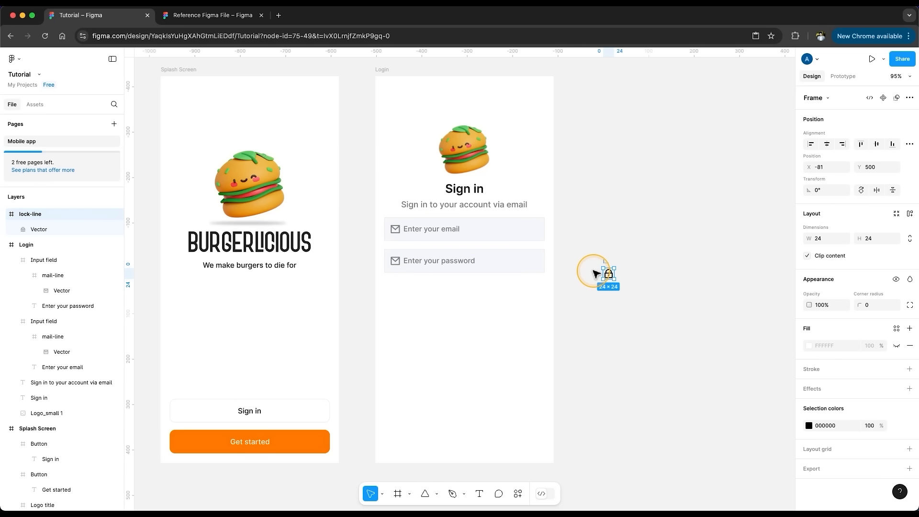
{"action": "key", "text": "super+c"}
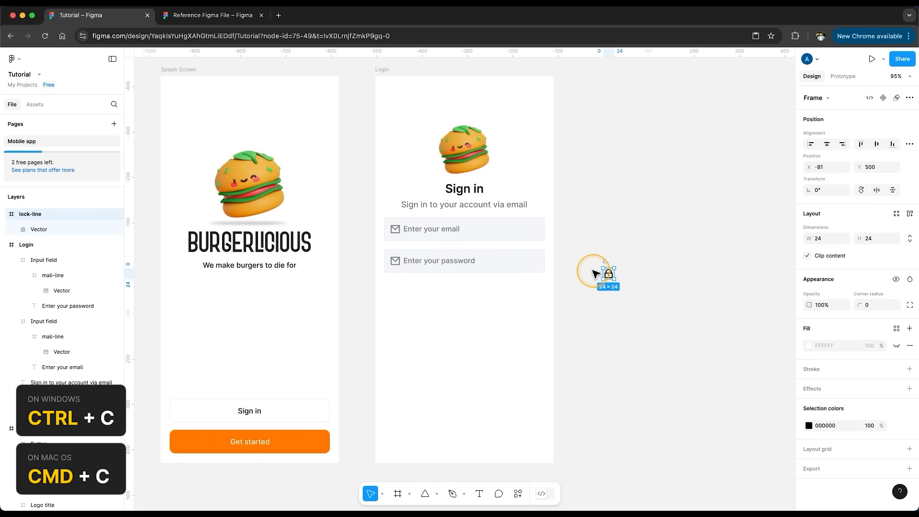
- Replace the password field's mail icon with the copied lock icon and colour it text-secondary
{"action": "double_click", "coordinate": [393, 260]}
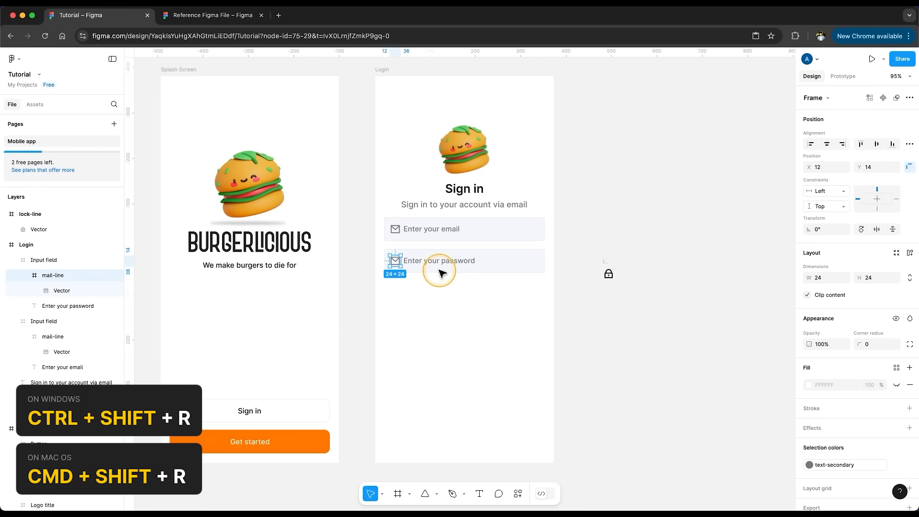
{"action": "key", "text": "super+shift+r"}
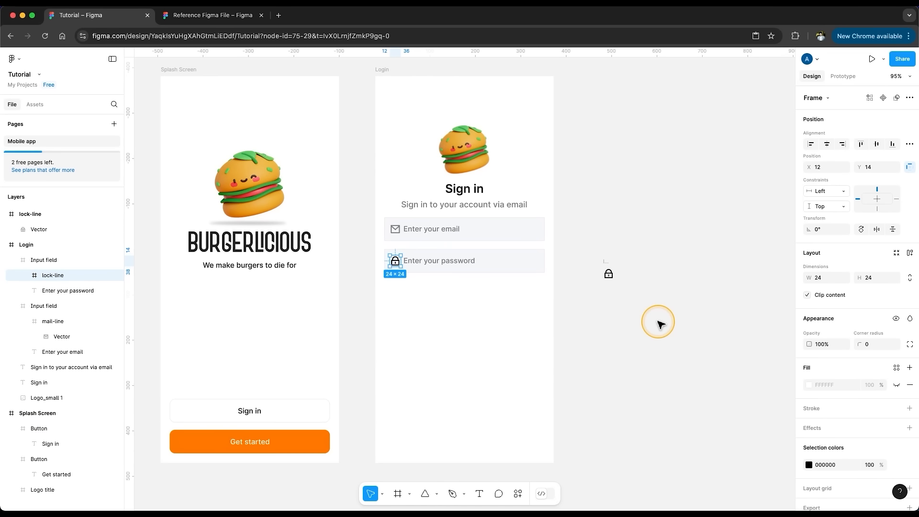
{"action": "left_click", "coordinate": [896, 465]}
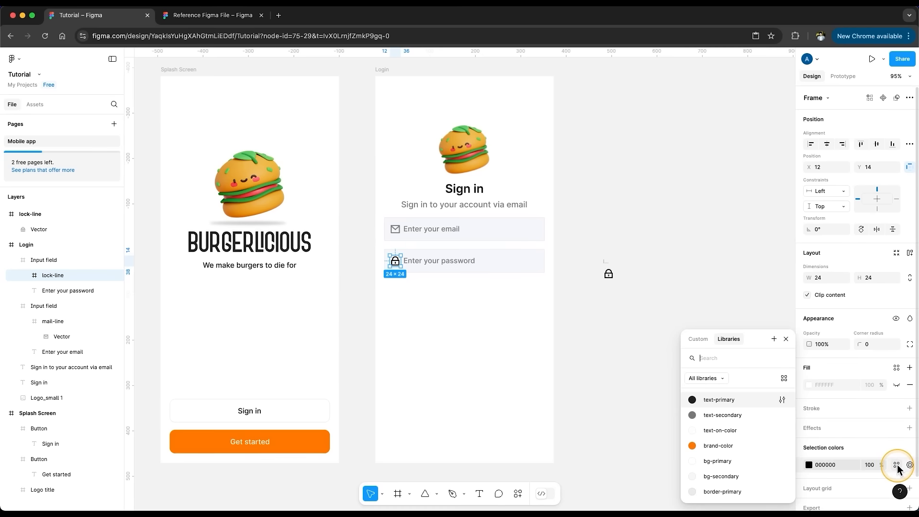
{"action": "left_click", "coordinate": [761, 415]}
- Delete the leftover lock icon from the canvas
{"action": "left_click", "coordinate": [662, 299]}
{"action": "left_click_drag", "start_coordinate": [648, 254], "coordinate": [596, 290]}
{"action": "key", "text": "Delete"}
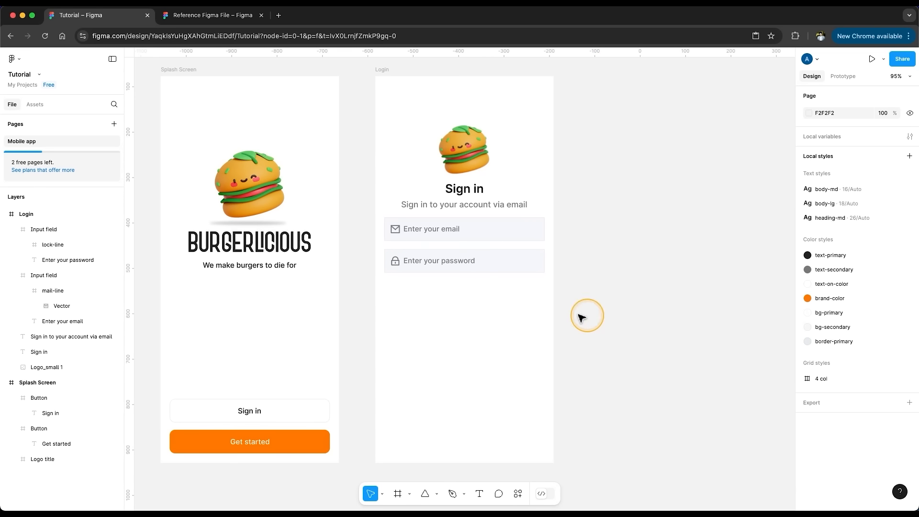
- Draw a 20×20 frame below the password field inside the Login frame
{"action": "key", "text": "f"}
{"action": "left_click_drag", "start_coordinate": [434, 311], "coordinate": [447, 324]}
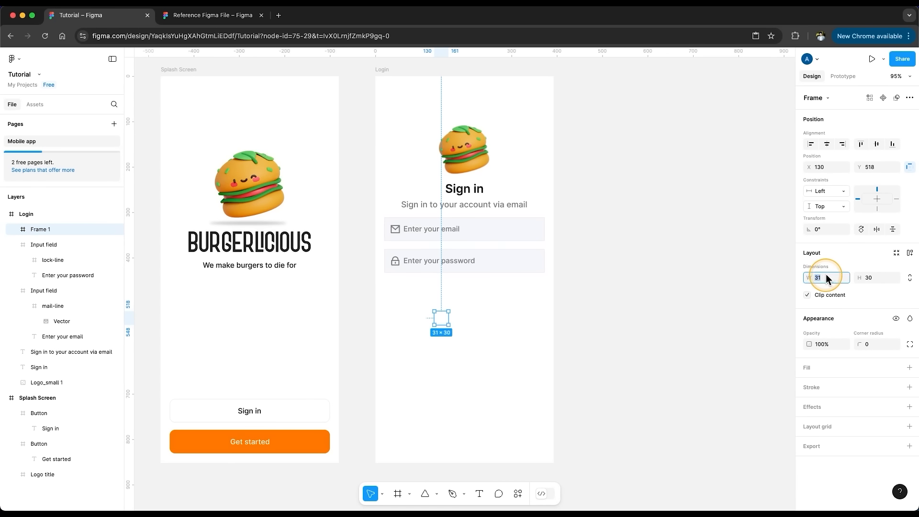
{"action": "key", "text": "Tab"}
{"action": "type", "text": "20"}
{"action": "key", "text": "Return"}
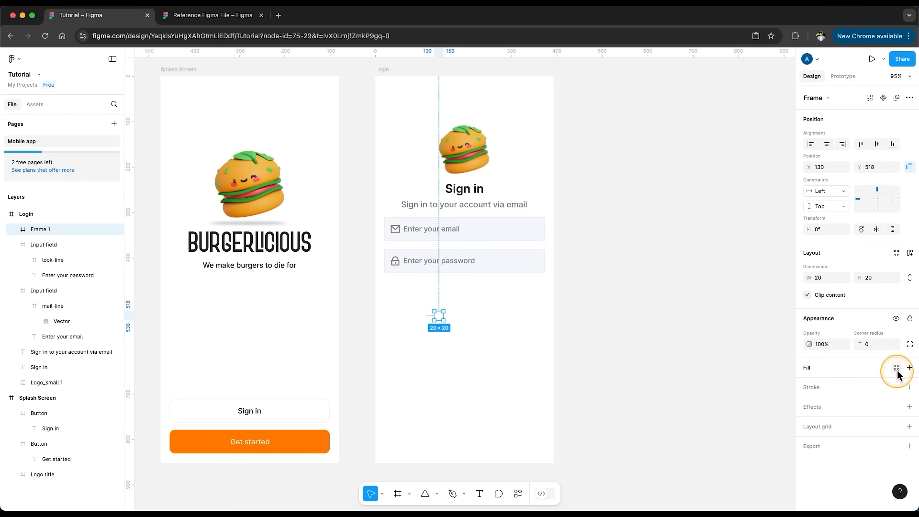
{"action": "left_click", "coordinate": [896, 368]}
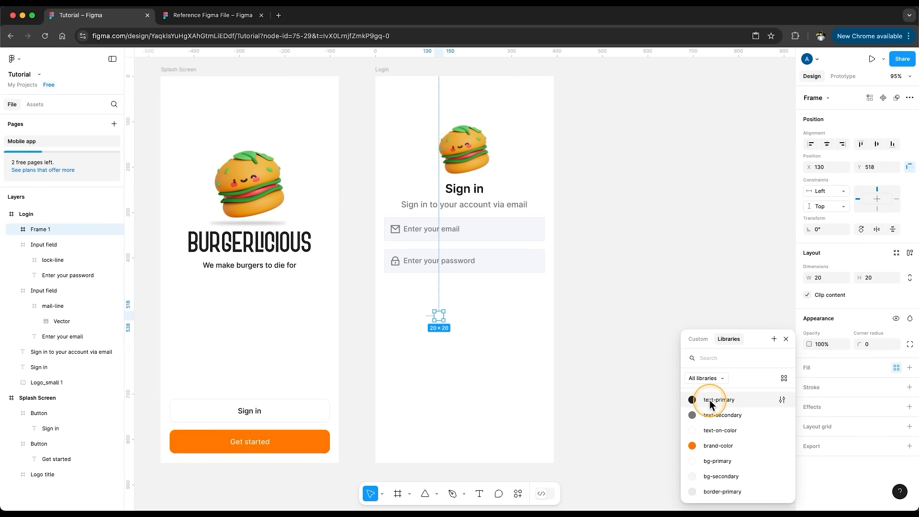
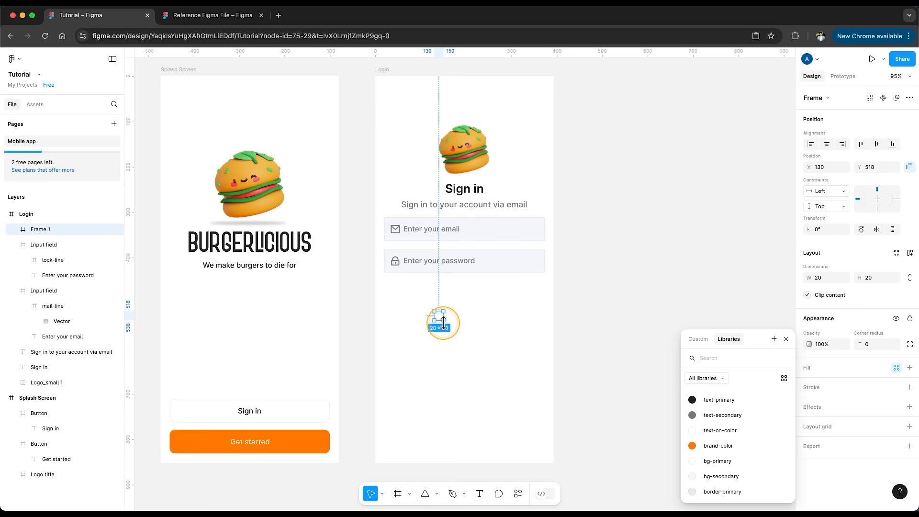
- Create a local colour style named bg-inverse with hex 222222
{"action": "left_click", "coordinate": [580, 321]}
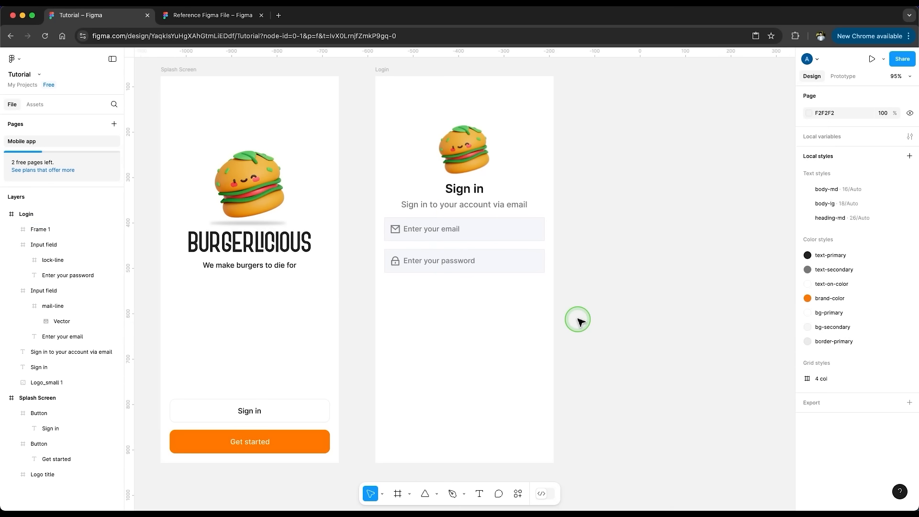
{"action": "left_click", "coordinate": [909, 156]}
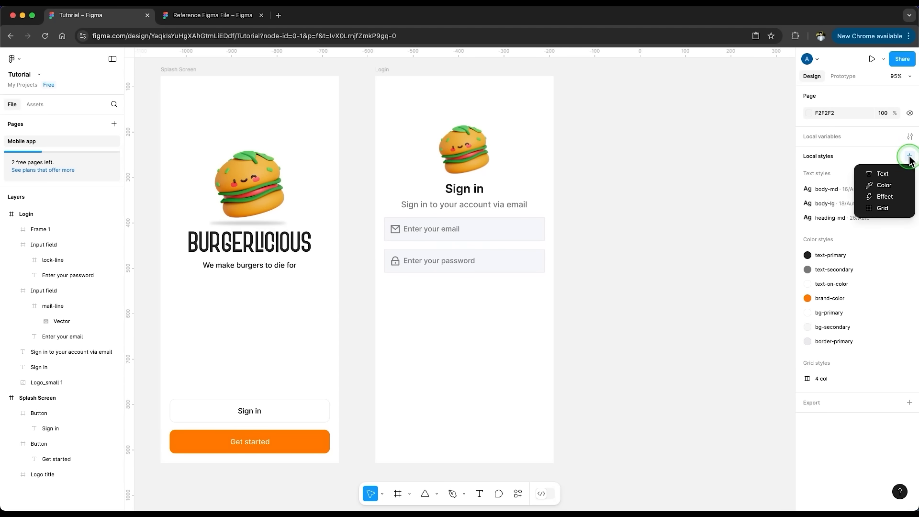
{"action": "left_click", "coordinate": [897, 186]}
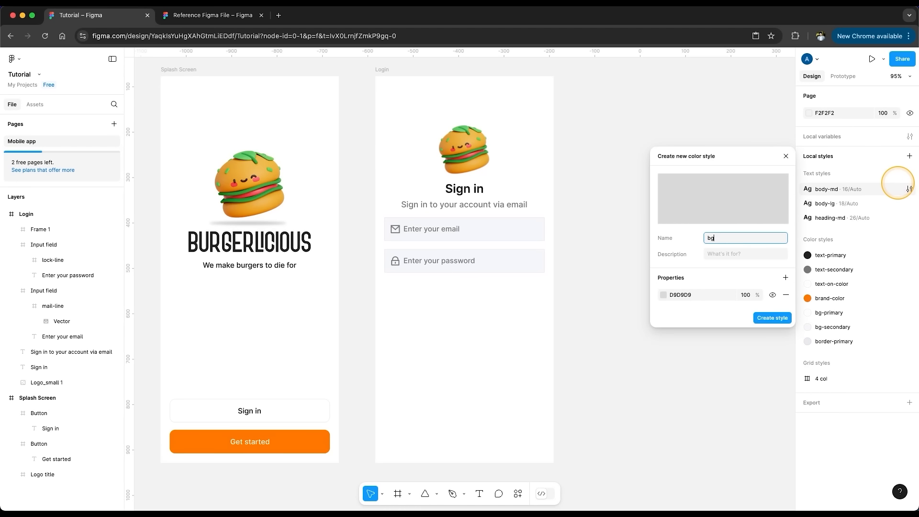
{"action": "type", "text": "bg-inverse"}
{"action": "left_click", "coordinate": [679, 294]}
{"action": "type", "text": "222222"}
{"action": "key", "text": "Return"}
{"action": "left_click", "coordinate": [765, 318]}
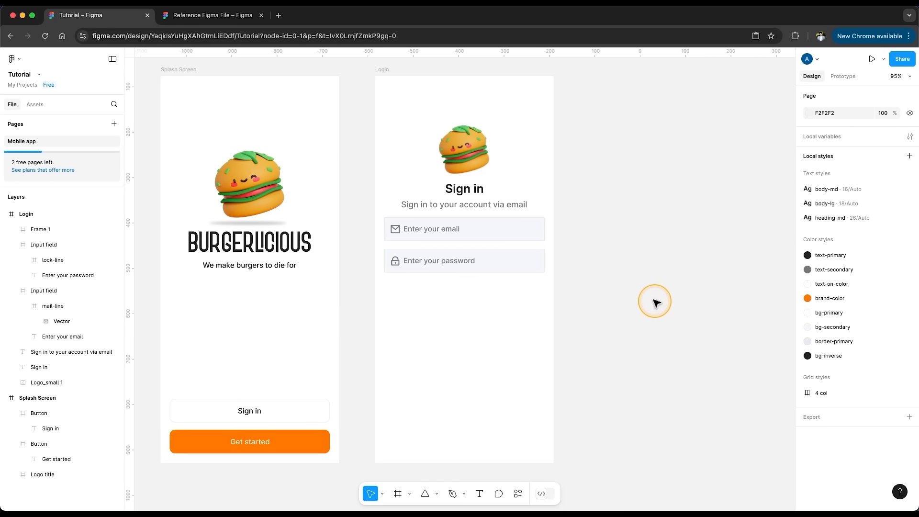
- Fill the 20×20 square with bg-inverse and round its corners to 6
{"action": "left_click", "coordinate": [438, 315]}
{"action": "left_click", "coordinate": [896, 367]}
{"action": "left_click", "coordinate": [743, 492]}
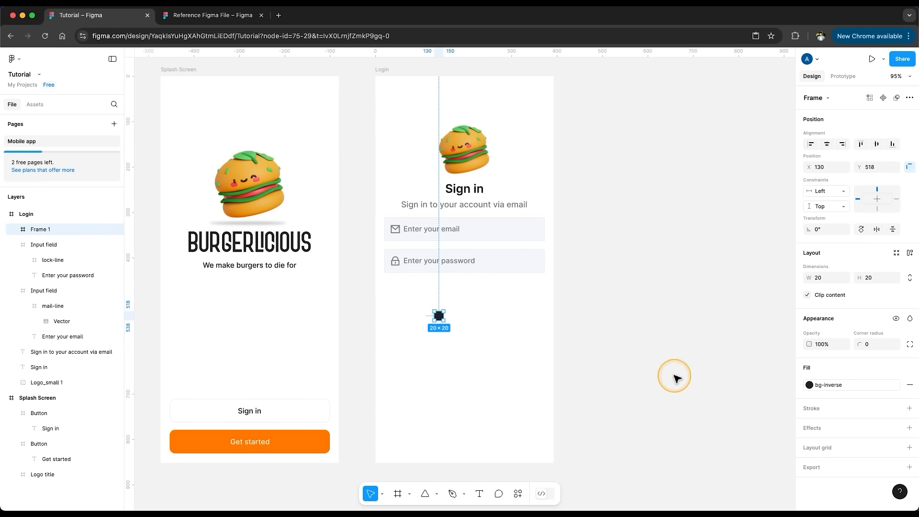
{"action": "scroll", "coordinate": [433, 316], "scroll_direction": "up", "scroll_amount": 2}
{"action": "scroll", "coordinate": [432, 315], "scroll_direction": "up", "scroll_amount": 10}
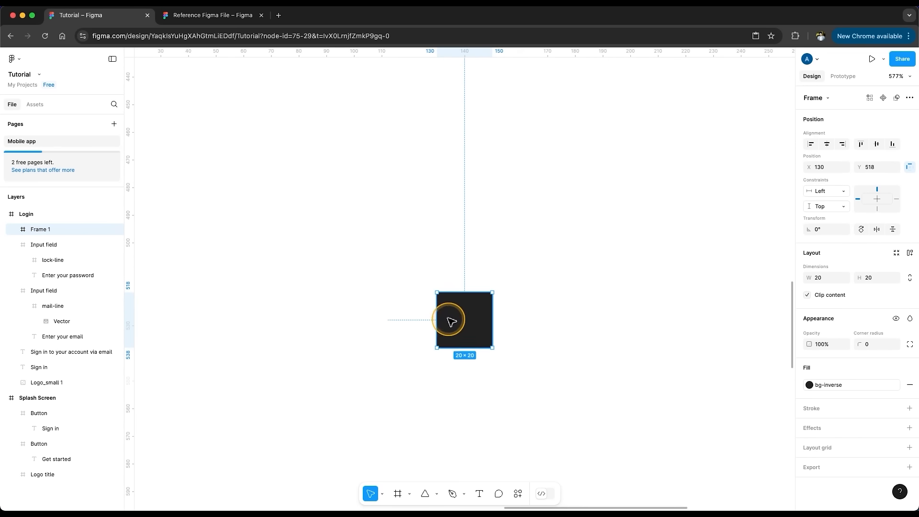
{"action": "left_click_drag", "start_coordinate": [861, 344], "coordinate": [914, 352]}
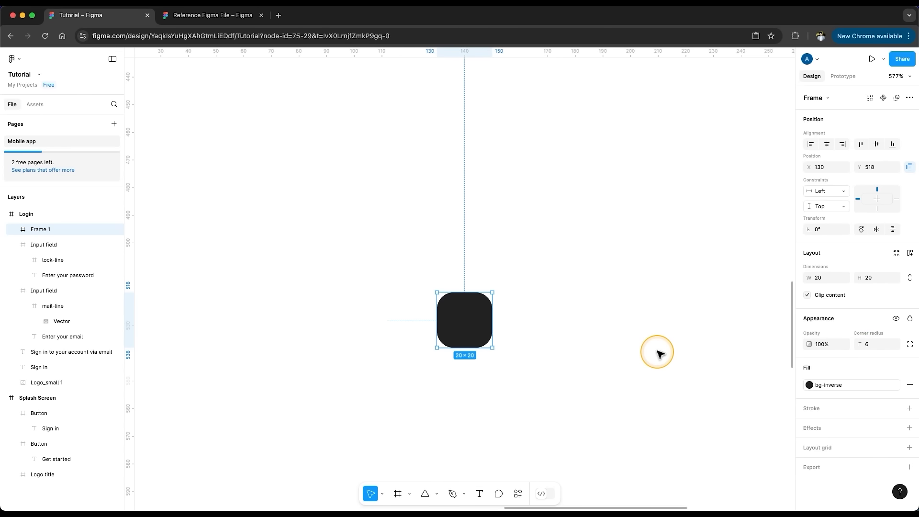
{"action": "left_click", "coordinate": [657, 351]}
{"action": "scroll", "coordinate": [657, 351], "scroll_direction": "down", "scroll_amount": 5}
{"action": "scroll", "coordinate": [657, 351], "scroll_direction": "right", "scroll_amount": 3}
- Insert the check-line icon from the RemixIcon plugin next to the dark square
{"action": "left_click", "coordinate": [520, 493]}
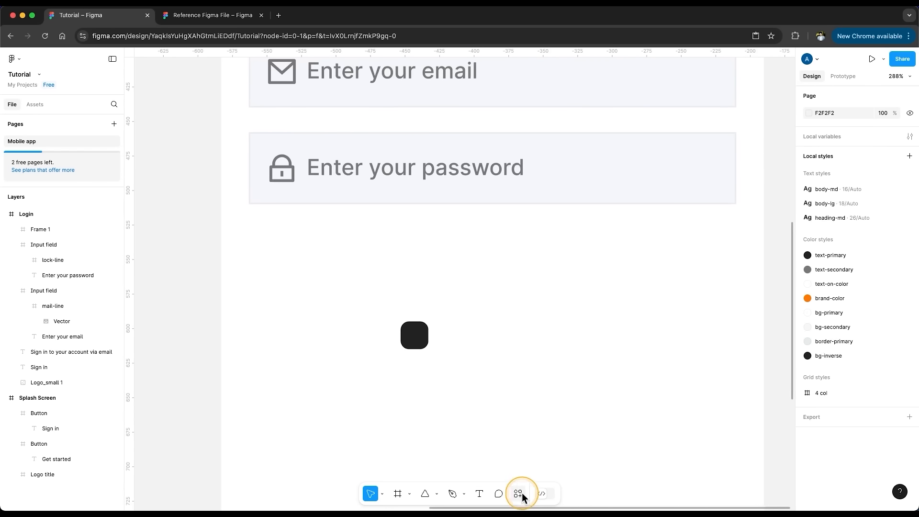
{"action": "left_click", "coordinate": [400, 374]}
{"action": "left_click", "coordinate": [352, 174]}
{"action": "type", "text": "check"}
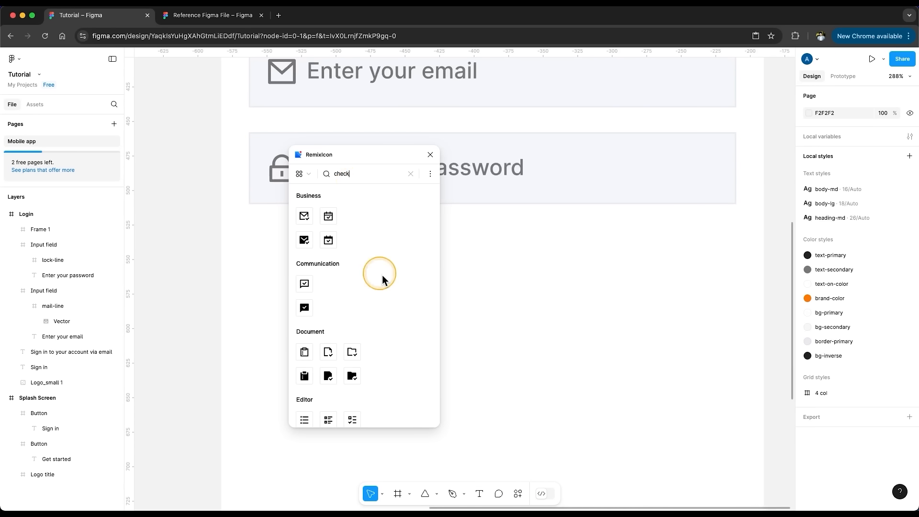
{"action": "scroll", "coordinate": [392, 287], "scroll_direction": "down", "scroll_amount": 5}
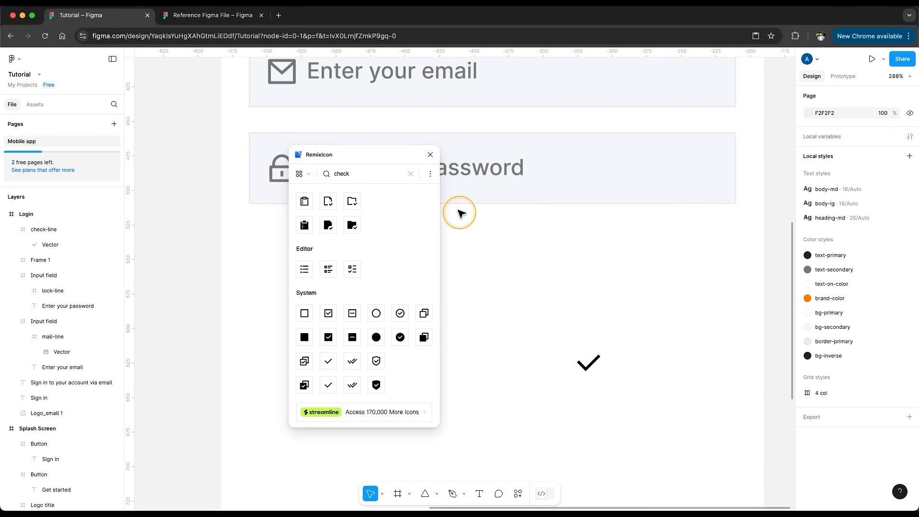
{"action": "left_click", "coordinate": [430, 154]}
{"action": "left_click_drag", "start_coordinate": [587, 363], "coordinate": [464, 333]}
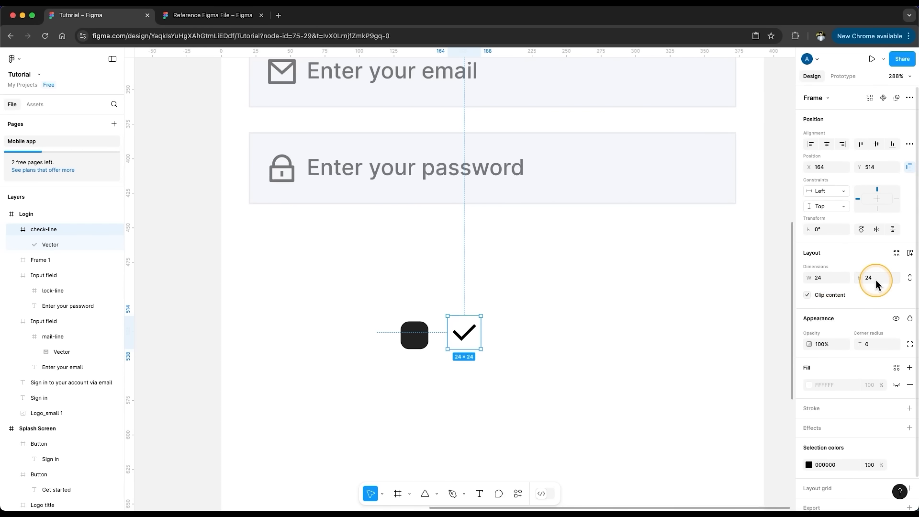
- Resize the check icon to 16×16, centre it in the square, and colour it text-on-color
{"action": "left_click", "coordinate": [909, 278]}
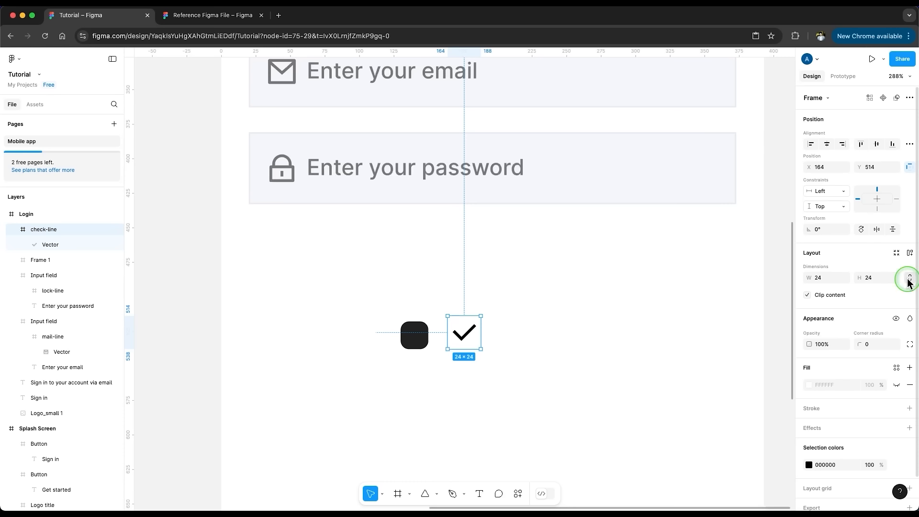
{"action": "left_click", "coordinate": [824, 277]}
{"action": "type", "text": "16"}
{"action": "key", "text": "Return"}
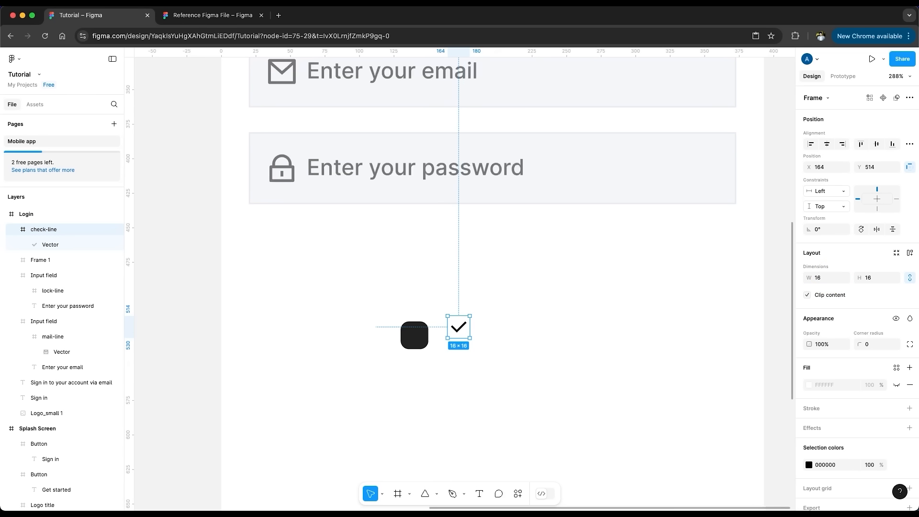
{"action": "left_click_drag", "start_coordinate": [459, 327], "coordinate": [420, 338]}
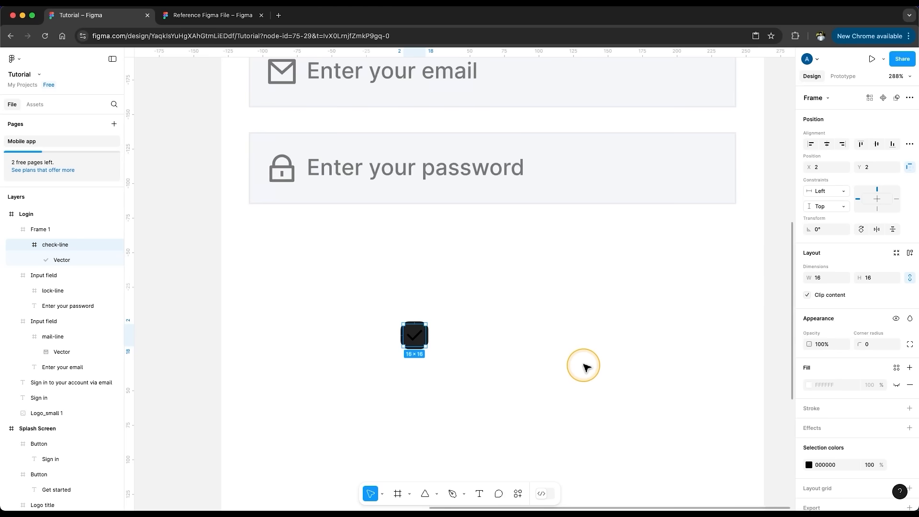
{"action": "left_click", "coordinate": [894, 465]}
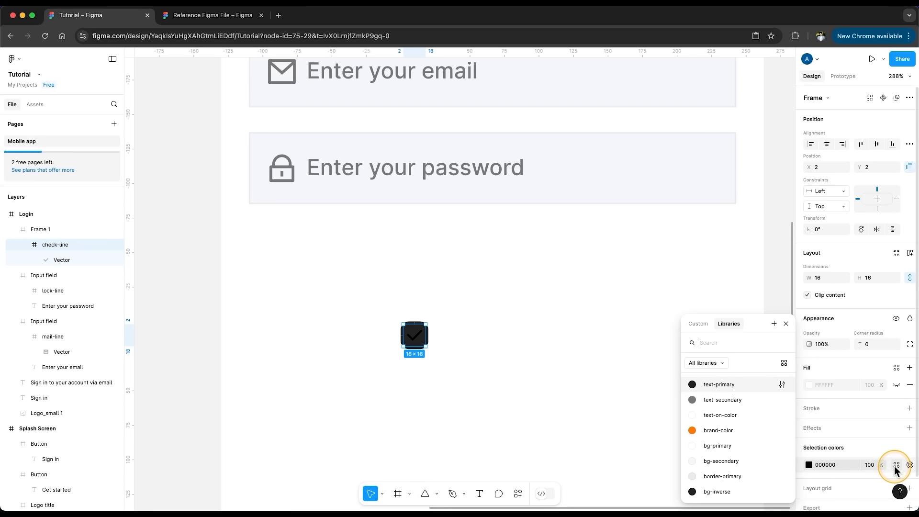
{"action": "left_click", "coordinate": [732, 415]}
{"action": "left_click", "coordinate": [730, 418]}
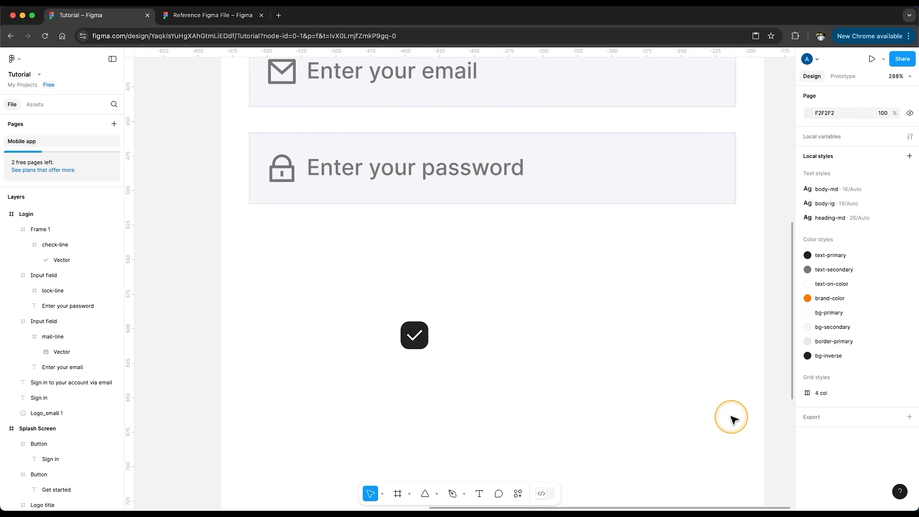
- Add a 'Remember me' label in text-primary beside the checkbox
{"action": "key", "text": "t"}
{"action": "left_click", "coordinate": [498, 342]}
{"action": "type", "text": "Remember me"}
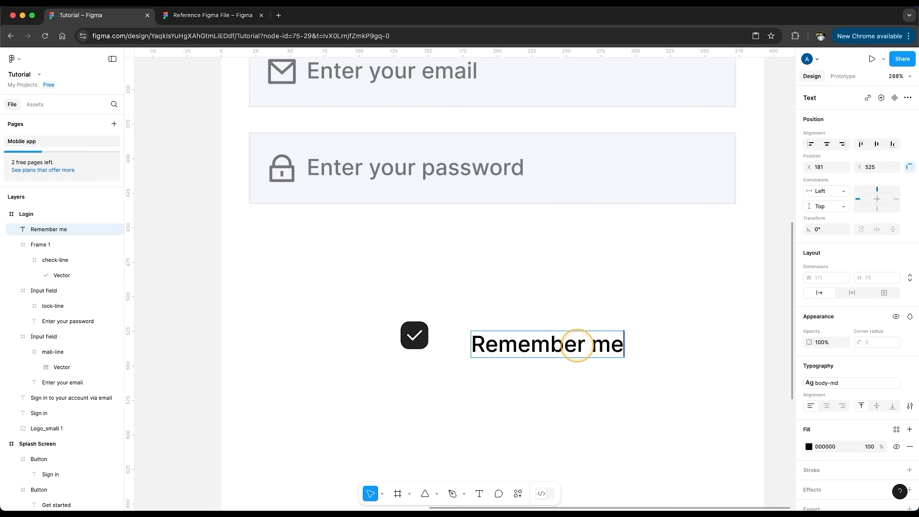
{"action": "key", "text": "Escape"}
{"action": "left_click", "coordinate": [896, 429]}
{"action": "left_click", "coordinate": [727, 386]}
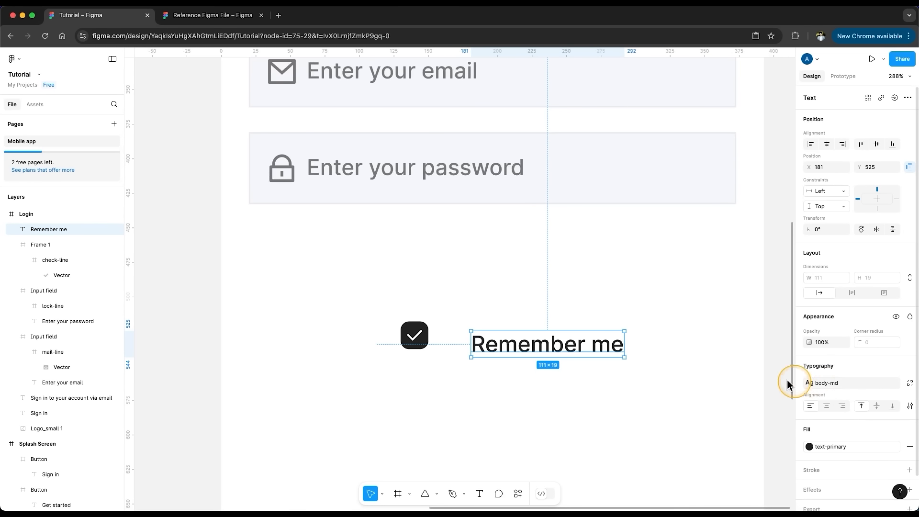
{"action": "left_click_drag", "start_coordinate": [571, 353], "coordinate": [541, 342]}
- Frame the checkbox and label together and place the row under the password field
{"action": "left_click_drag", "start_coordinate": [657, 295], "coordinate": [372, 360]}
{"action": "right_click", "coordinate": [475, 340]}
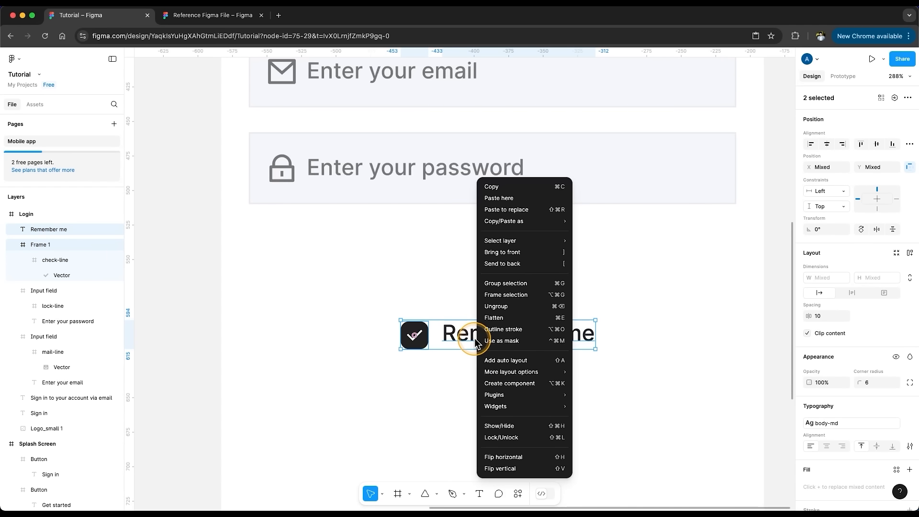
{"action": "left_click", "coordinate": [521, 294]}
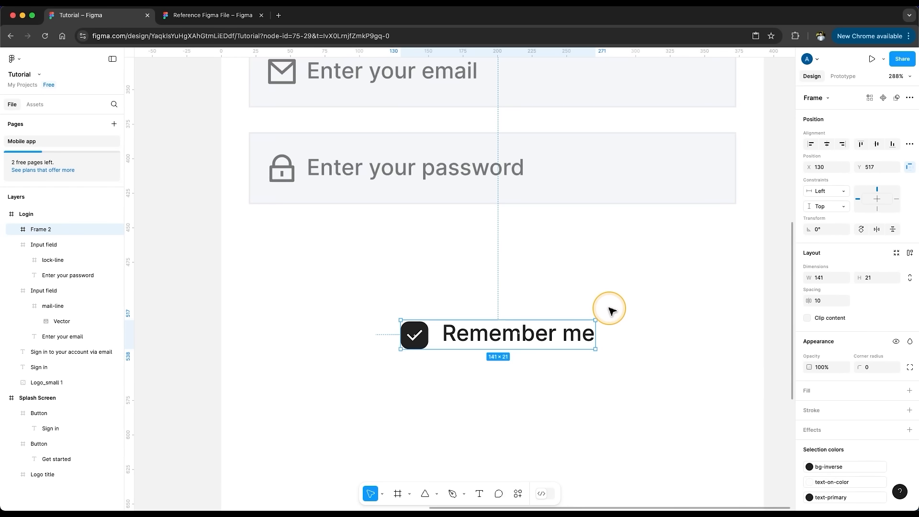
{"action": "left_click_drag", "start_coordinate": [573, 338], "coordinate": [429, 253]}
{"action": "mouse_move", "coordinate": [422, 253]}
{"action": "left_mouse_down"}
{"action": "mouse_move", "coordinate": [430, 253]}
{"action": "mouse_move", "coordinate": [421, 254]}
{"action": "left_mouse_up"}
{"action": "left_click", "coordinate": [504, 292]}
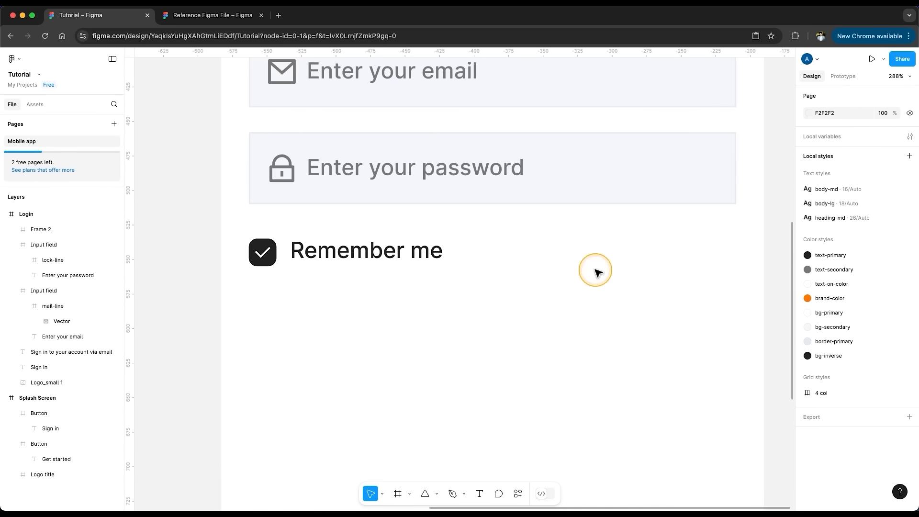
- Duplicate the label to the row's right edge and reword it 'Forgot password?'
{"action": "left_click", "coordinate": [373, 258], "text": "super"}
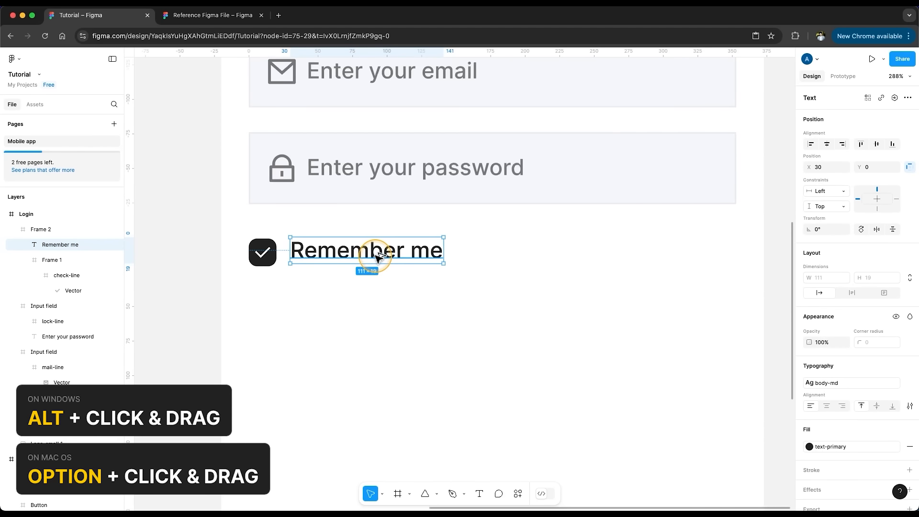
{"action": "left_click_drag", "start_coordinate": [388, 258], "coordinate": [653, 258]}
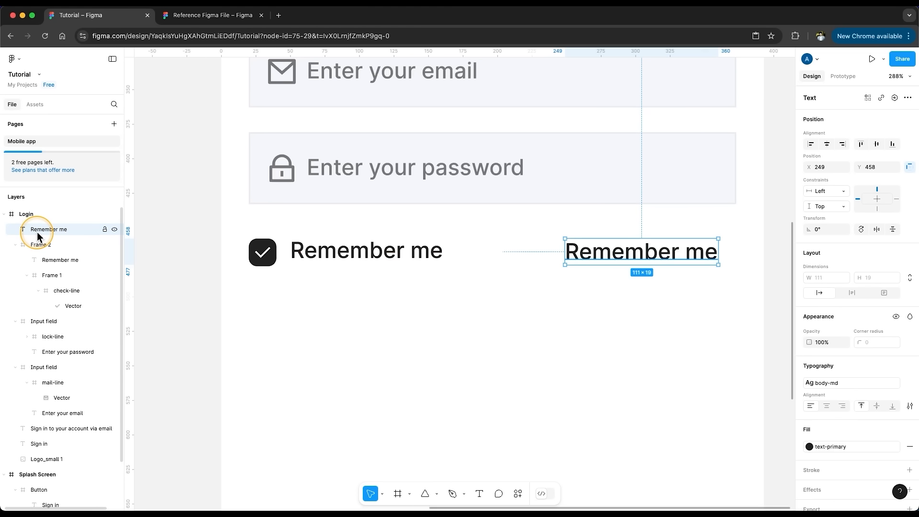
{"action": "double_click", "coordinate": [604, 253]}
{"action": "type", "text": "Forgot password?"}
{"action": "key", "text": "Escape"}
{"action": "left_click_drag", "start_coordinate": [656, 260], "coordinate": [647, 263]}
{"action": "key", "text": "Escape"}
{"action": "key", "text": "shift+2"}
- Paste a copy of the Get started button into Login below Remember me, labelled 'Sign in'
{"action": "left_click", "coordinate": [596, 355]}
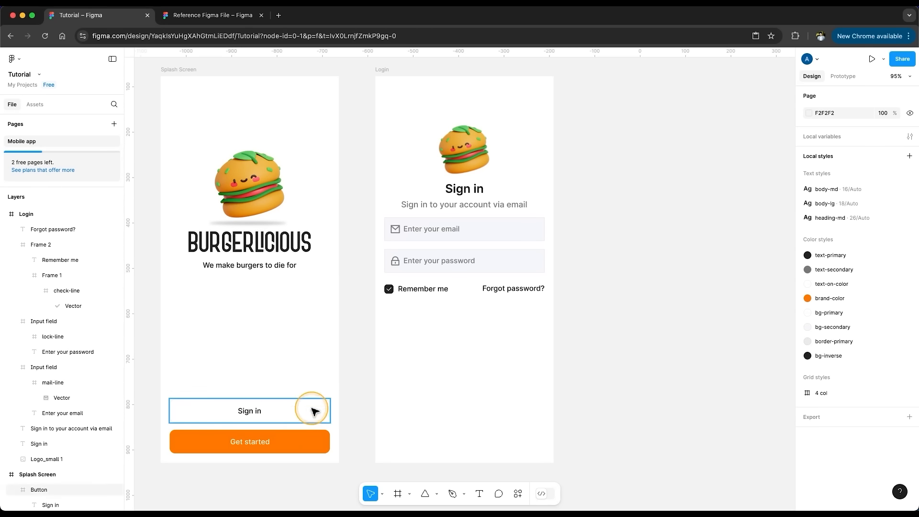
{"action": "left_click", "coordinate": [307, 438]}
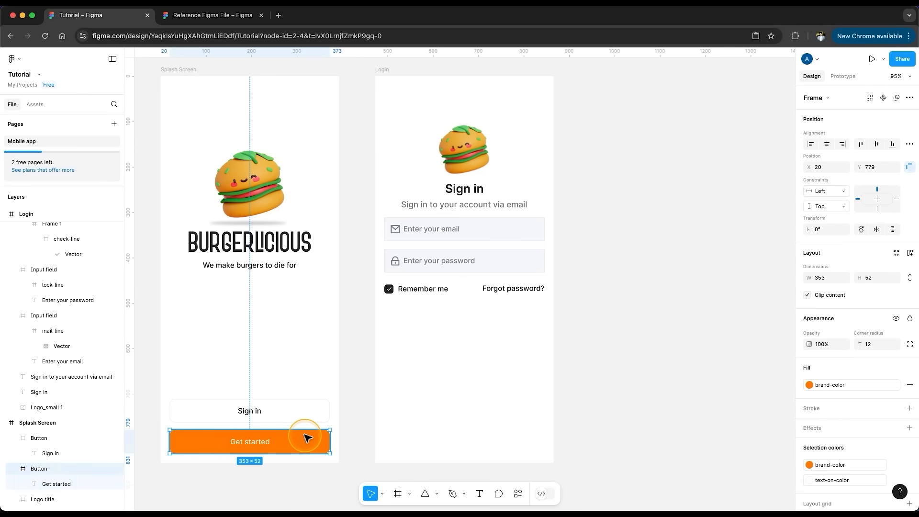
{"action": "key", "text": "super+c"}
{"action": "left_click", "coordinate": [383, 70]}
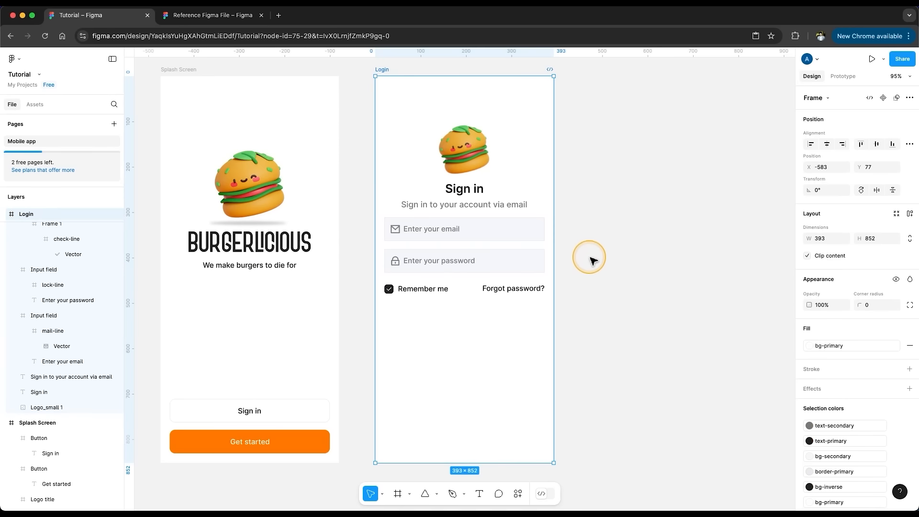
{"action": "key", "text": "super+v"}
{"action": "left_click_drag", "start_coordinate": [522, 438], "coordinate": [518, 318]}
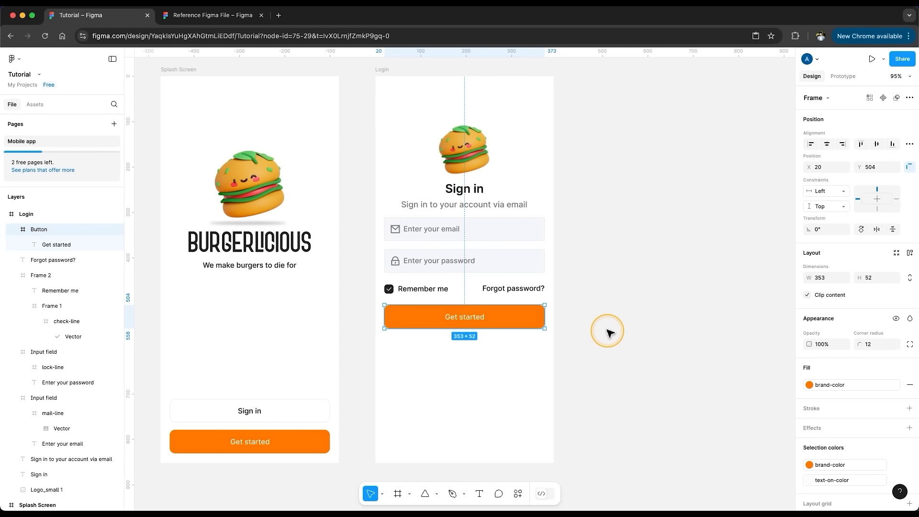
{"action": "double_click", "coordinate": [481, 317]}
{"action": "type", "text": "Sign in"}
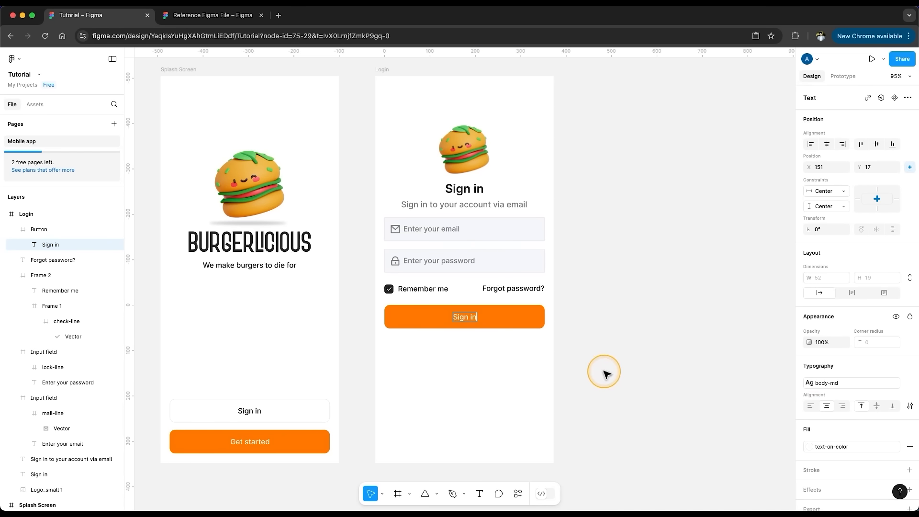
{"action": "left_click", "coordinate": [592, 355]}
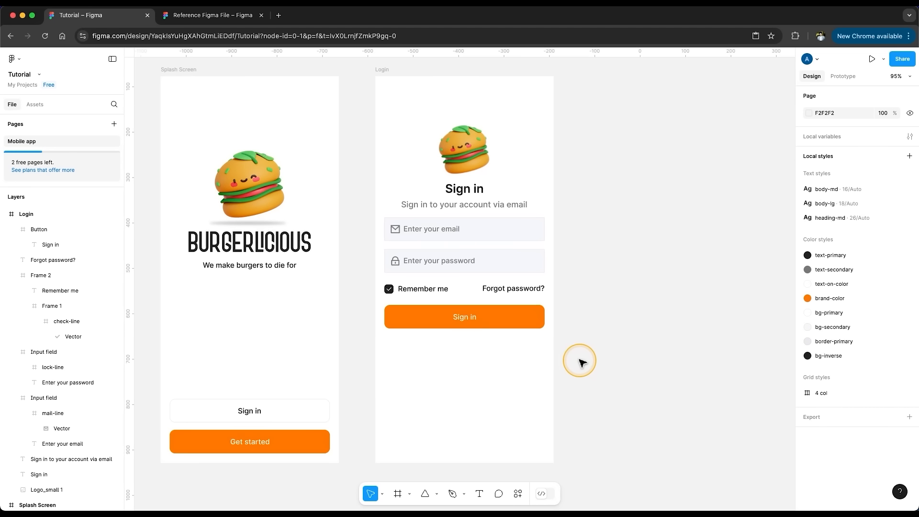
- Add a centred text-secondary 'Sign in with social media' line below the Sign in button
{"action": "left_click", "coordinate": [523, 289]}
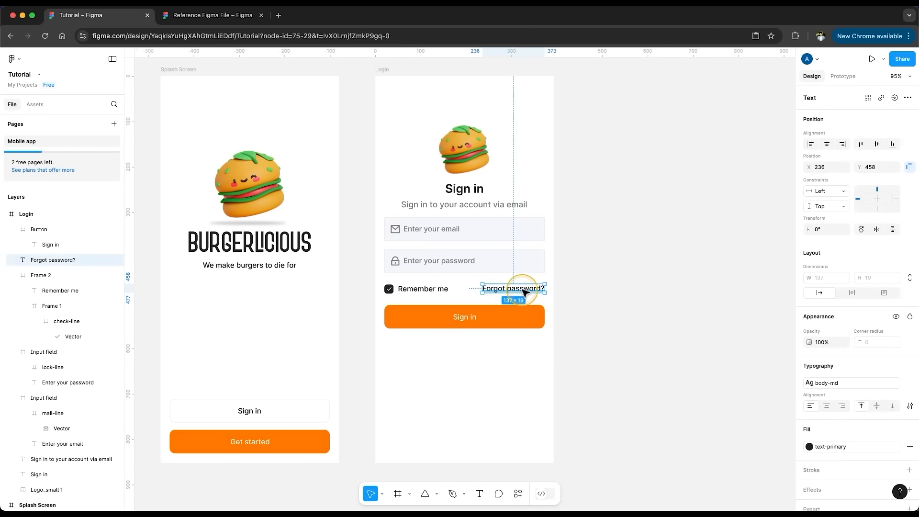
{"action": "left_click_drag", "start_coordinate": [518, 314], "coordinate": [471, 349]}
{"action": "left_click", "coordinate": [847, 442]}
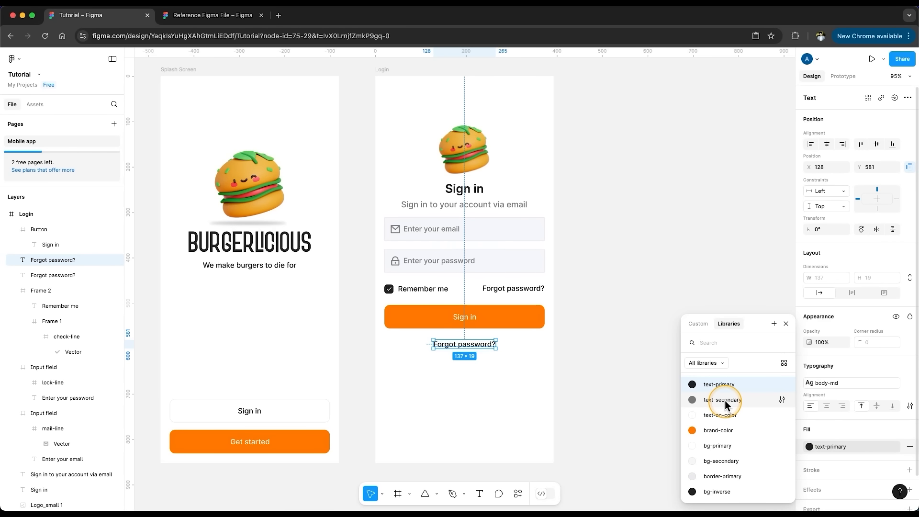
{"action": "left_click", "coordinate": [724, 400]}
{"action": "left_click", "coordinate": [612, 394]}
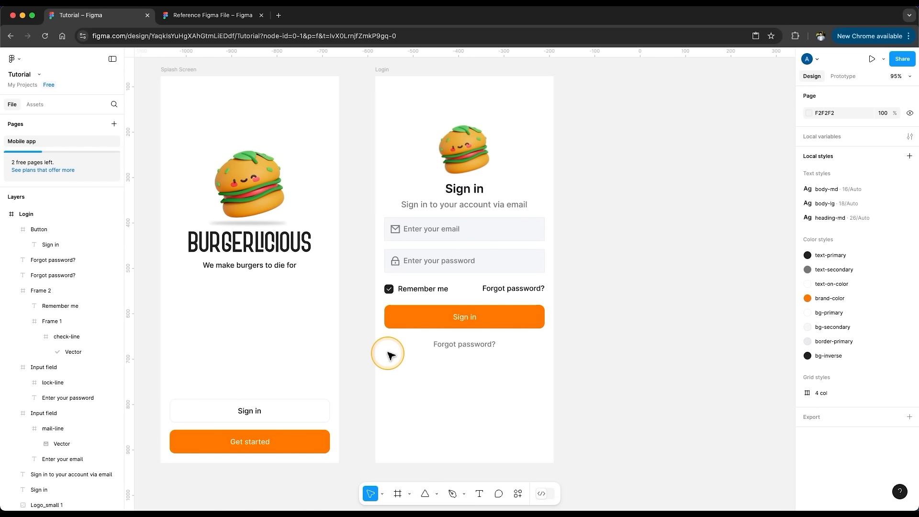
{"action": "left_click", "coordinate": [451, 353]}
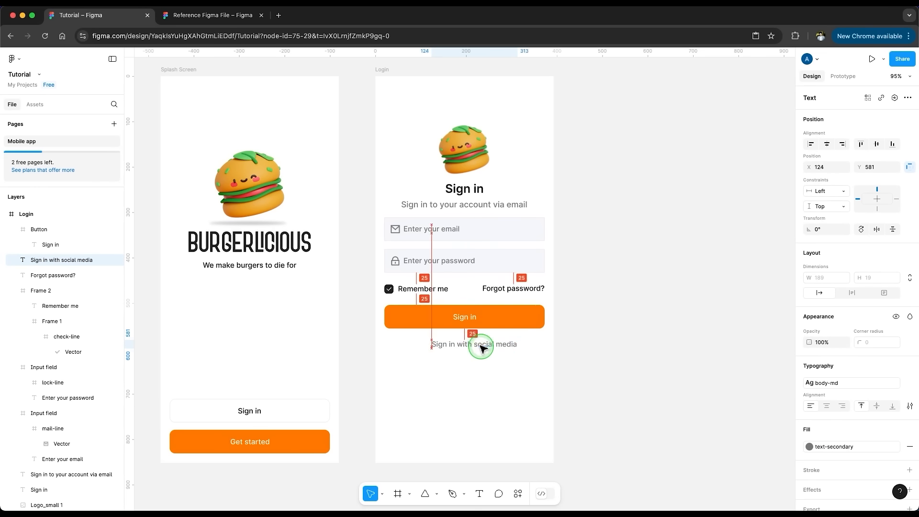
{"action": "left_click_drag", "start_coordinate": [484, 346], "coordinate": [503, 347]}
{"action": "left_click", "coordinate": [546, 351]}
- Draw a horizontal line left of the social media text with a border-primary stroke
{"action": "left_click", "coordinate": [566, 393]}
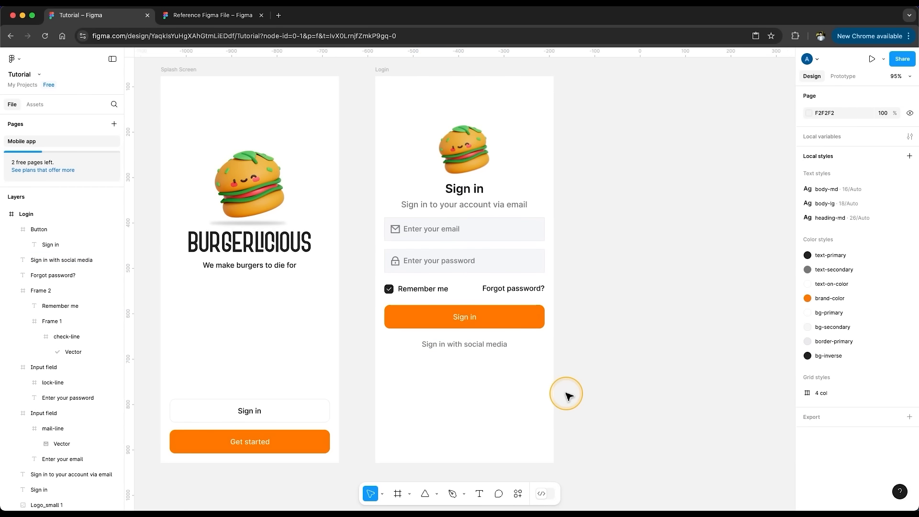
{"action": "left_click", "coordinate": [437, 493]}
{"action": "left_click", "coordinate": [452, 412]}
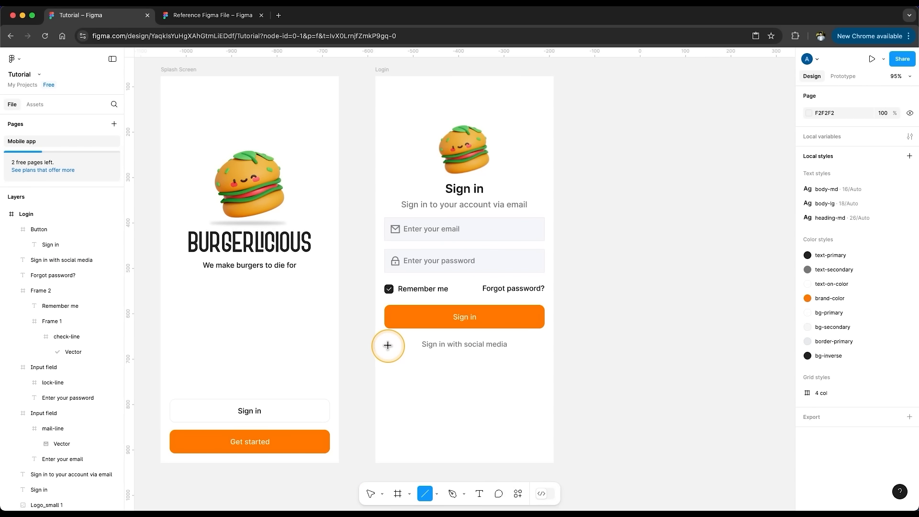
{"action": "left_click_drag", "start_coordinate": [387, 343], "coordinate": [411, 345]}
{"action": "key", "text": "shift"}
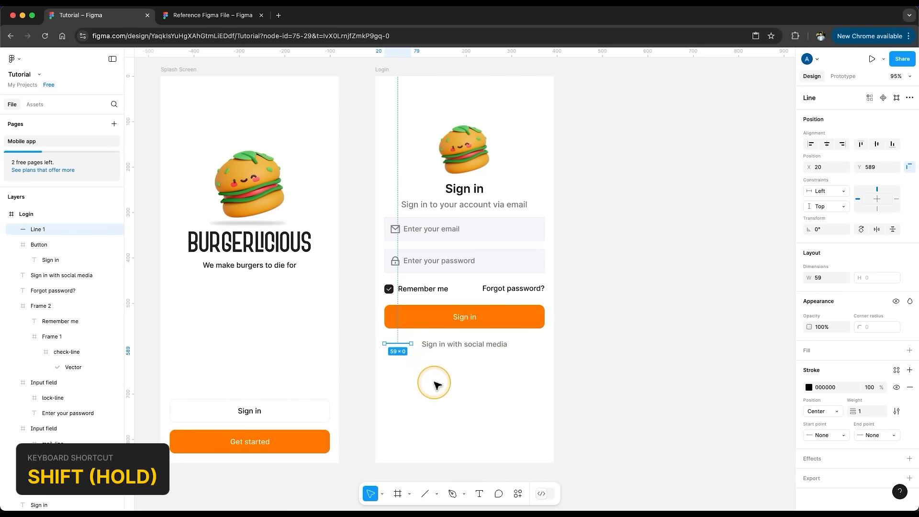
{"action": "scroll", "coordinate": [410, 353], "scroll_direction": "up", "scroll_amount": 10}
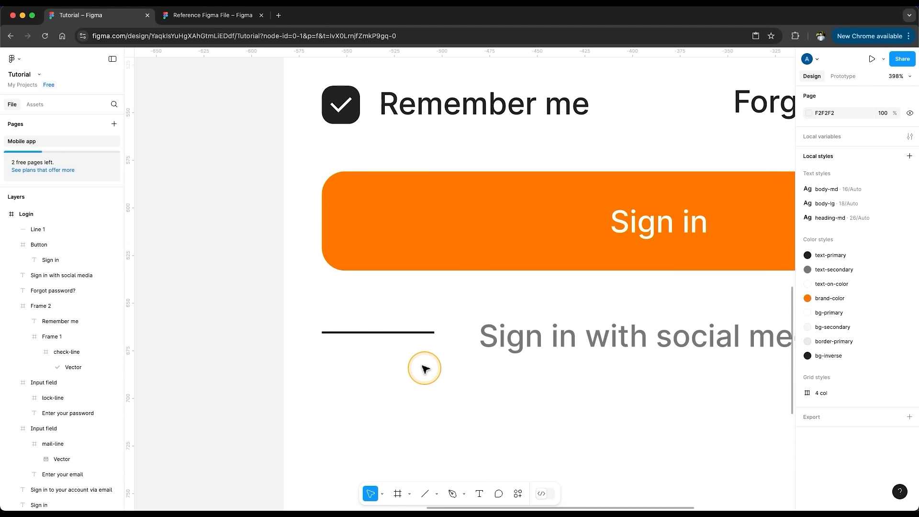
{"action": "left_click", "coordinate": [897, 370]}
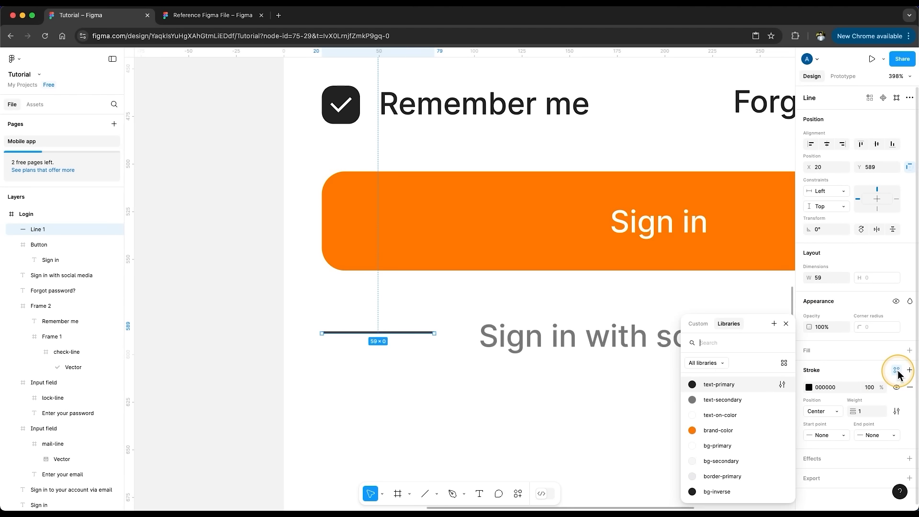
{"action": "left_click", "coordinate": [745, 476]}
{"action": "scroll", "coordinate": [613, 419], "scroll_direction": "right", "scroll_amount": 3}
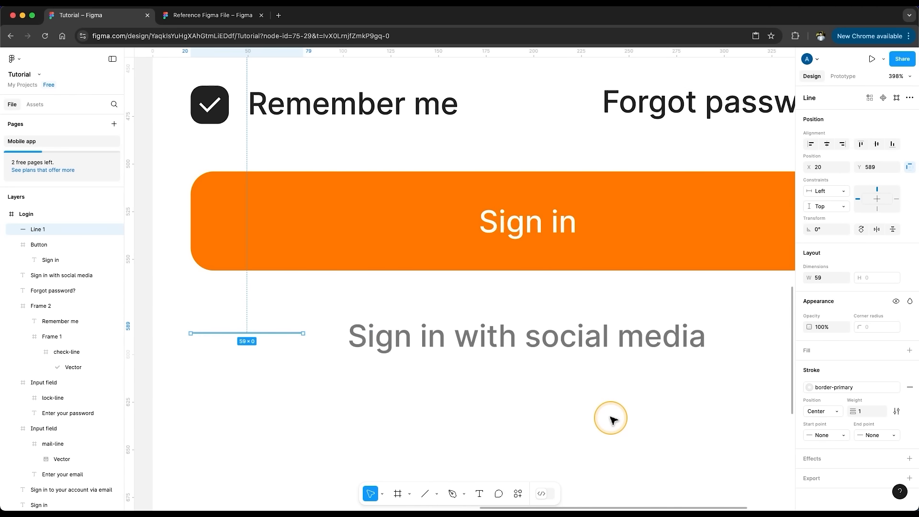
{"action": "scroll", "coordinate": [610, 418], "scroll_direction": "down", "scroll_amount": 5}
- Duplicate the divider to the right side and align the text between both lines
{"action": "left_click", "coordinate": [610, 418]}
{"action": "scroll", "coordinate": [611, 418], "scroll_direction": "right", "scroll_amount": 3}
{"action": "left_click_drag", "start_coordinate": [312, 357], "coordinate": [685, 355]}
{"action": "left_click_drag", "start_coordinate": [518, 367], "coordinate": [523, 360]}
- Align the left divider line and check the reference file's login layout
{"action": "left_click", "coordinate": [539, 400]}
{"action": "left_click_drag", "start_coordinate": [279, 359], "coordinate": [280, 360]}
{"action": "left_click", "coordinate": [312, 387]}
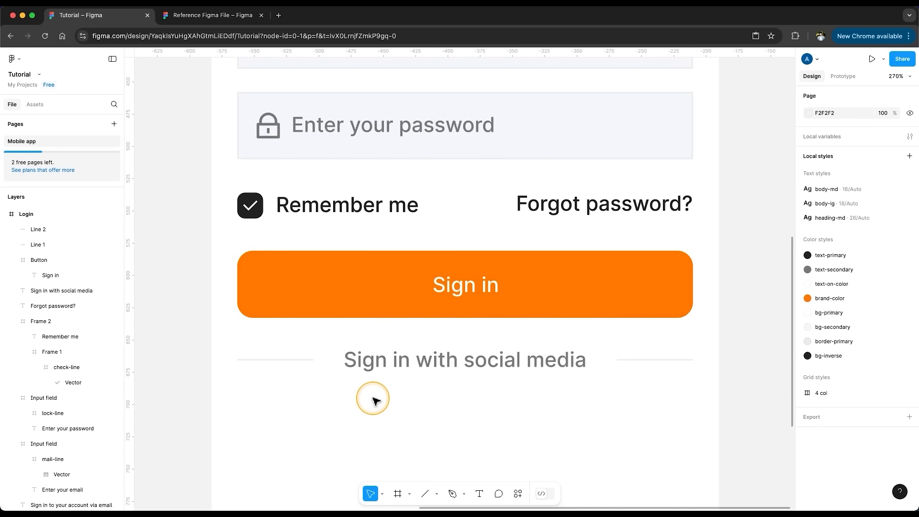
{"action": "left_click", "coordinate": [379, 410]}
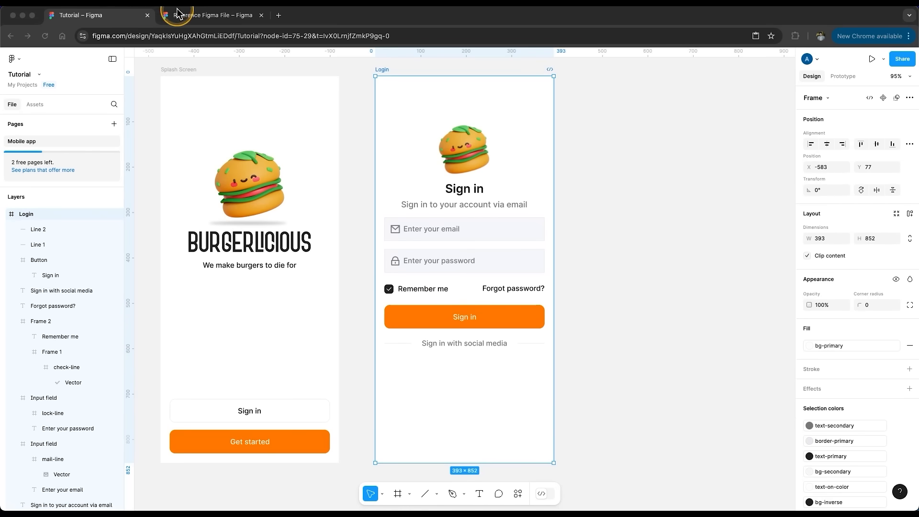
{"action": "left_click", "coordinate": [177, 11]}
{"action": "left_click", "coordinate": [416, 366]}
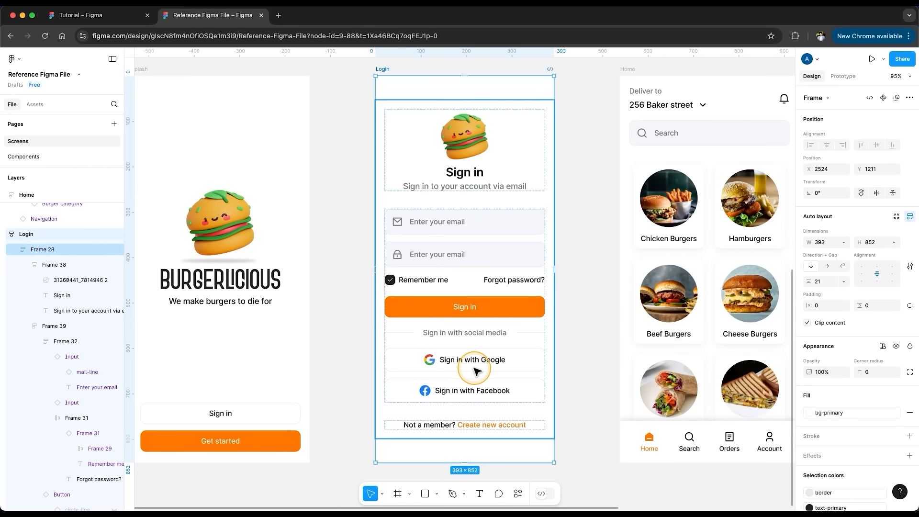
{"action": "left_click", "coordinate": [82, 15]}
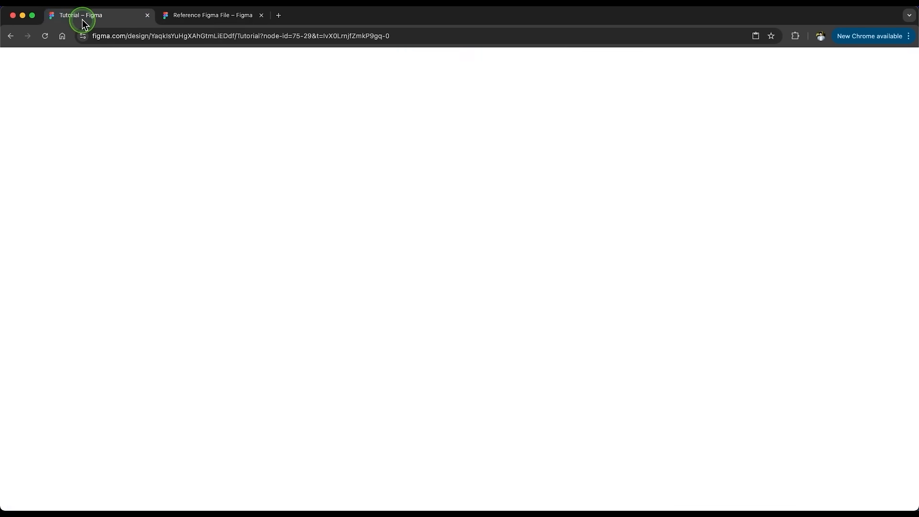
- Copy the Splash Screen's white Sign in button below the divider, relabelled 'Sign in with Google'
{"action": "left_click", "coordinate": [271, 419]}
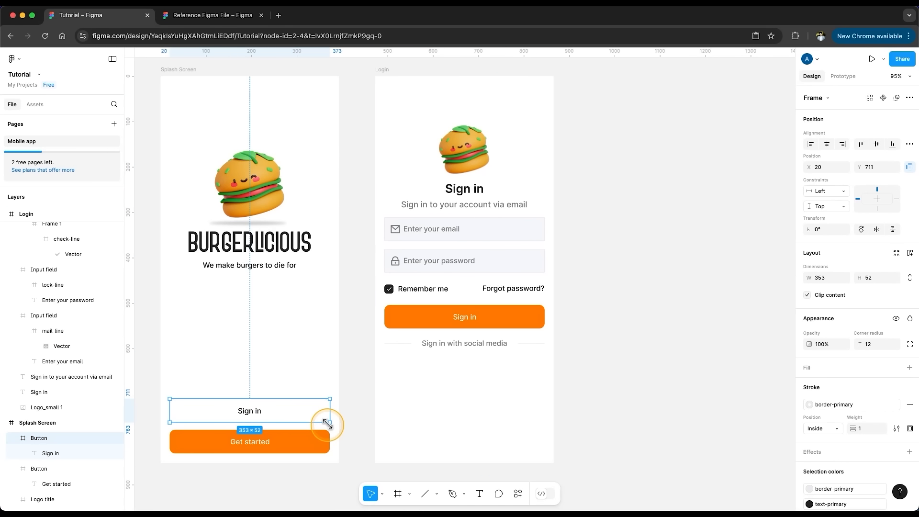
{"action": "left_click_drag", "start_coordinate": [281, 421], "coordinate": [496, 369]}
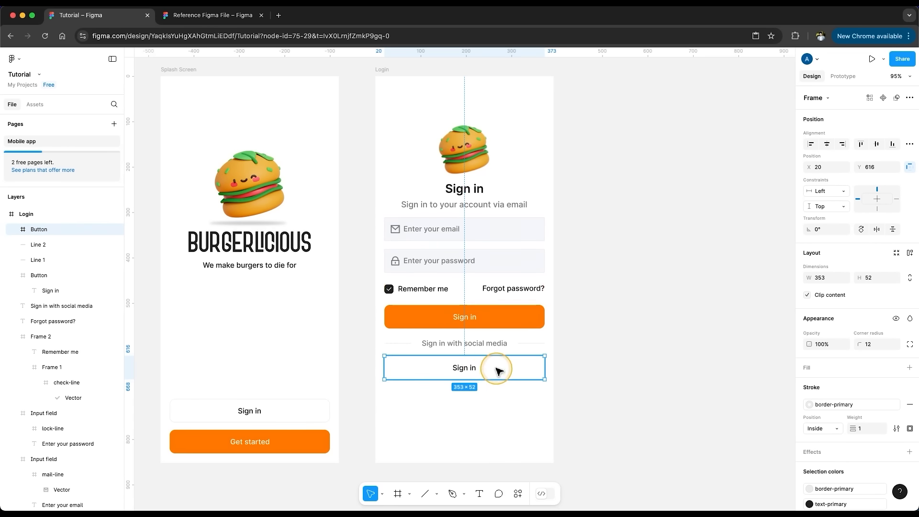
{"action": "double_click", "coordinate": [468, 368]}
{"action": "key", "text": "super+v"}
{"action": "key", "text": "Escape"}
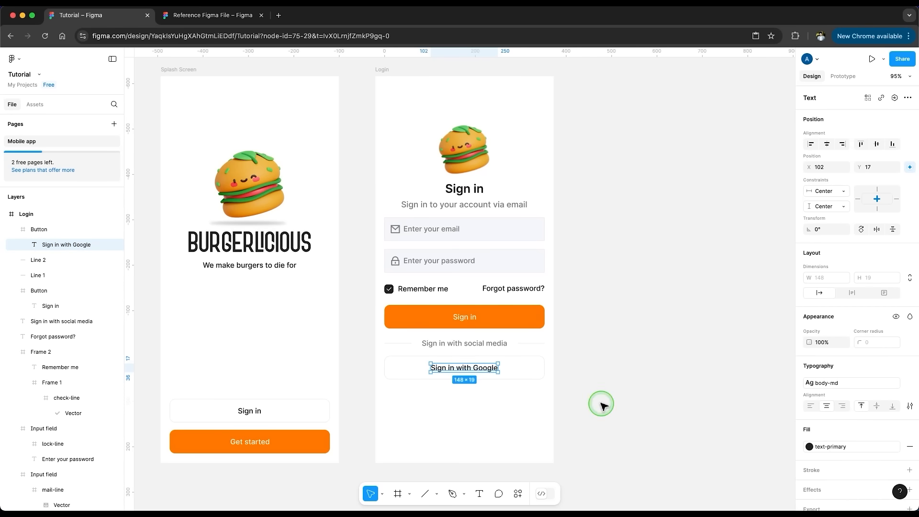
{"action": "left_click", "coordinate": [601, 405]}
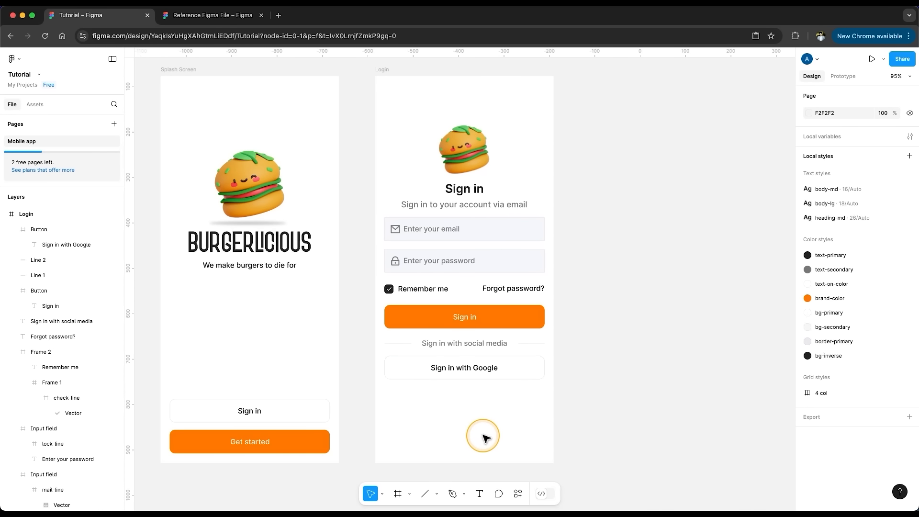
{"action": "left_click", "coordinate": [437, 493]}
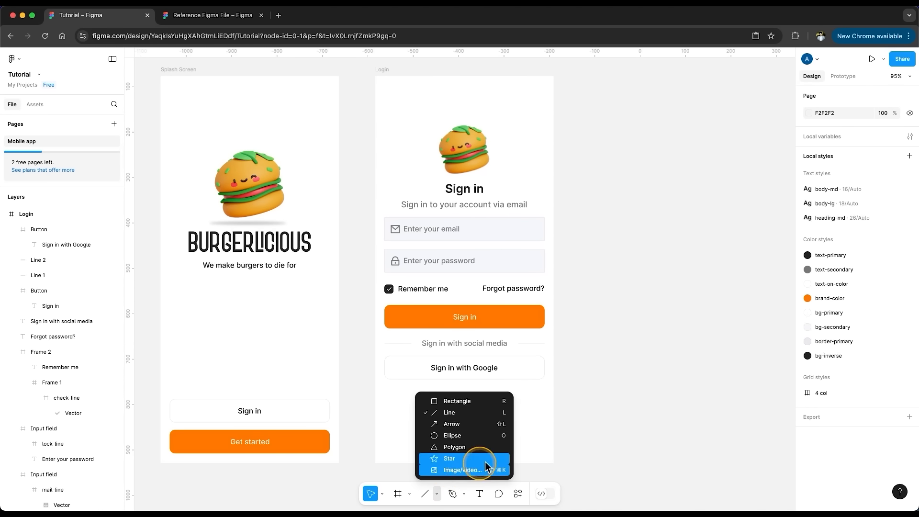
- Insert the colour Google G logo onto the canvas with the Better Logos plugin
{"action": "left_click", "coordinate": [612, 447]}
{"action": "left_click", "coordinate": [518, 493]}
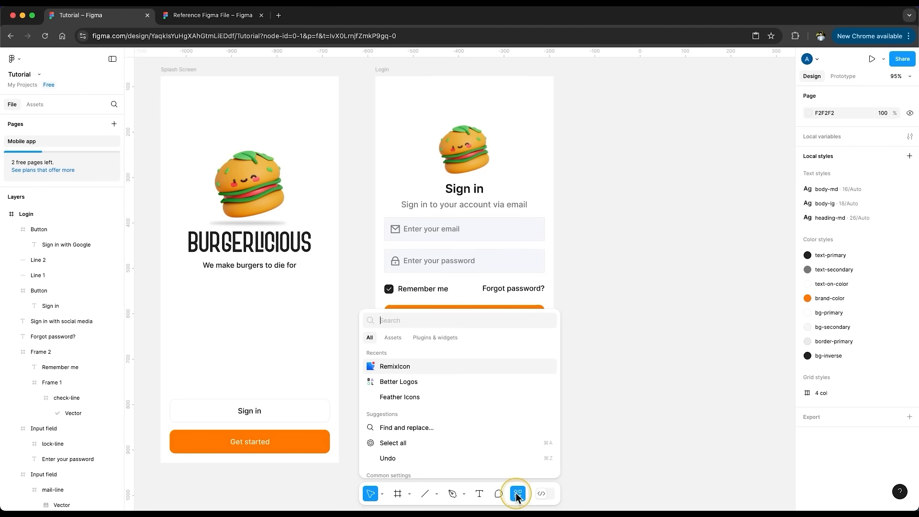
{"action": "left_click", "coordinate": [434, 338]}
{"action": "type", "text": "better logos"}
{"action": "left_click", "coordinate": [425, 369]}
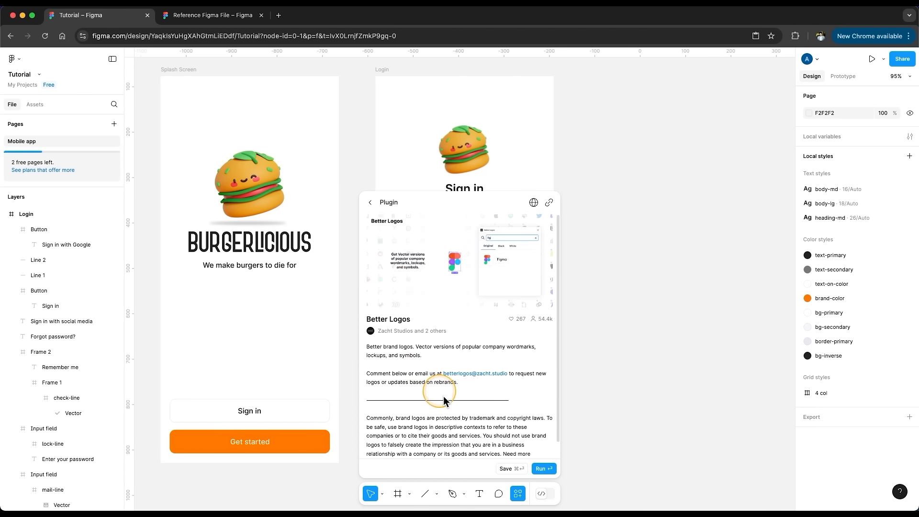
{"action": "left_click", "coordinate": [541, 468]}
{"action": "left_click", "coordinate": [182, 242]}
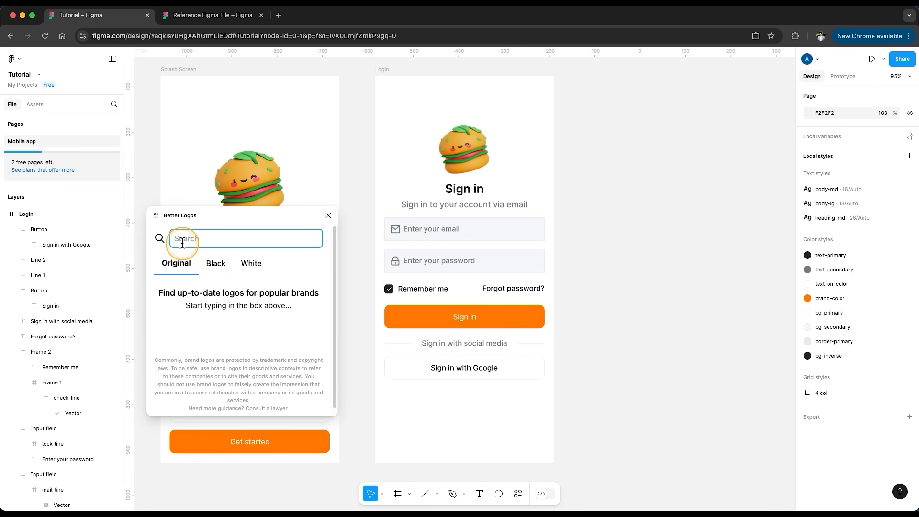
{"action": "type", "text": "google"}
{"action": "left_click_drag", "start_coordinate": [173, 305], "coordinate": [630, 360]}
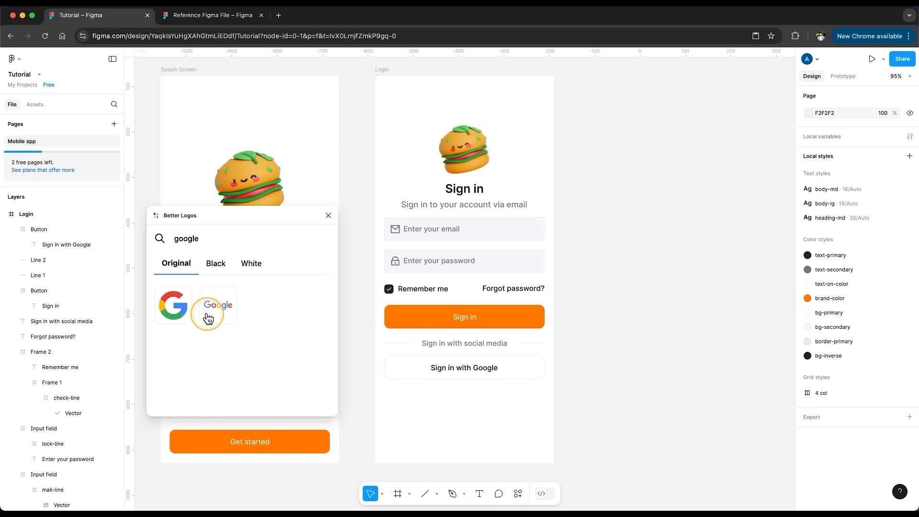
{"action": "left_click", "coordinate": [181, 312]}
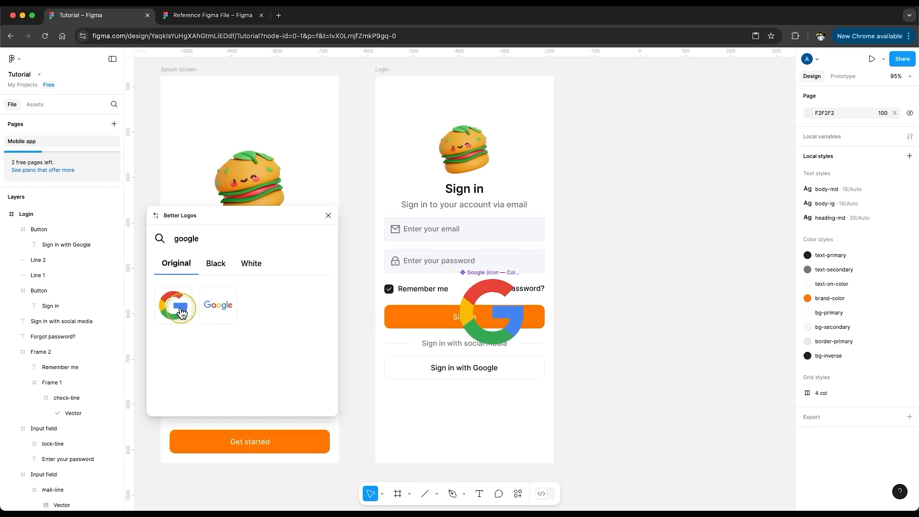
{"action": "left_click", "coordinate": [328, 216]}
- Resize the Google logo to 24 and place it before the Google button's label
{"action": "left_click", "coordinate": [513, 283]}
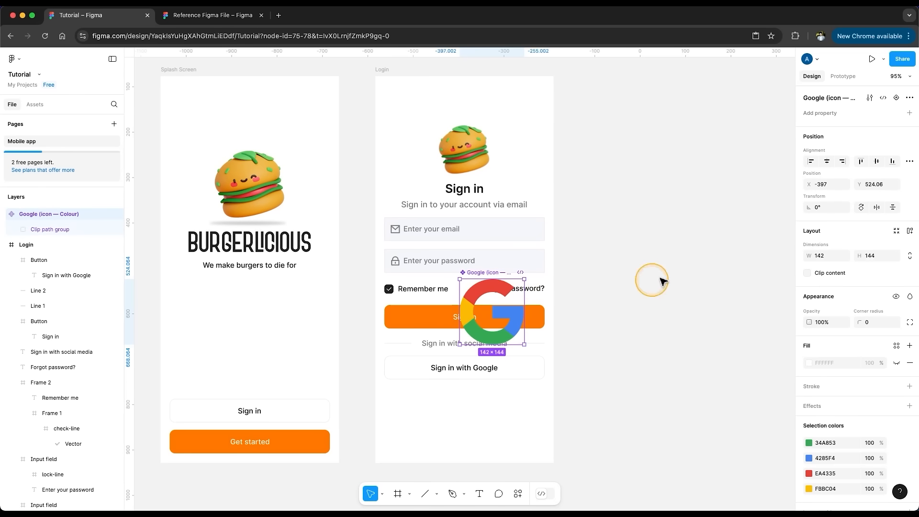
{"action": "type", "text": "24"}
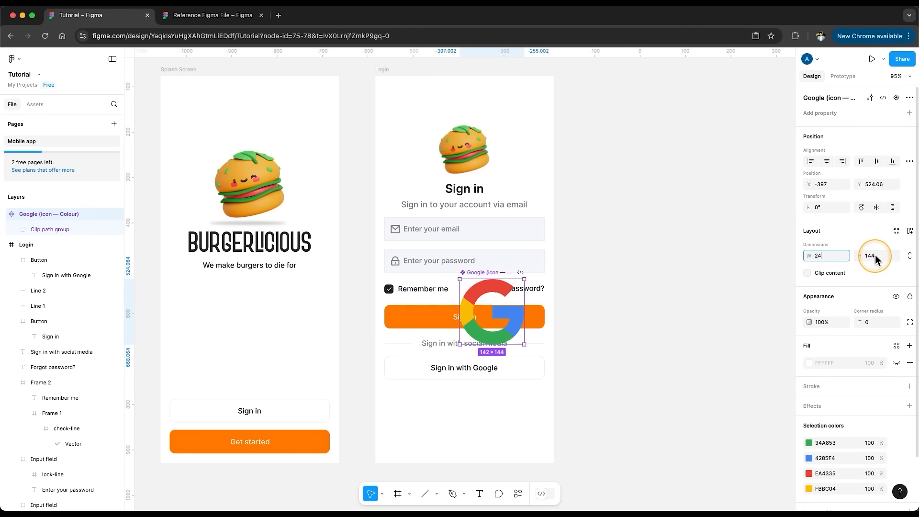
{"action": "key", "text": "Return"}
{"action": "left_click_drag", "start_coordinate": [464, 285], "coordinate": [451, 371]}
{"action": "scroll", "coordinate": [450, 371], "scroll_direction": "up", "scroll_amount": 5}
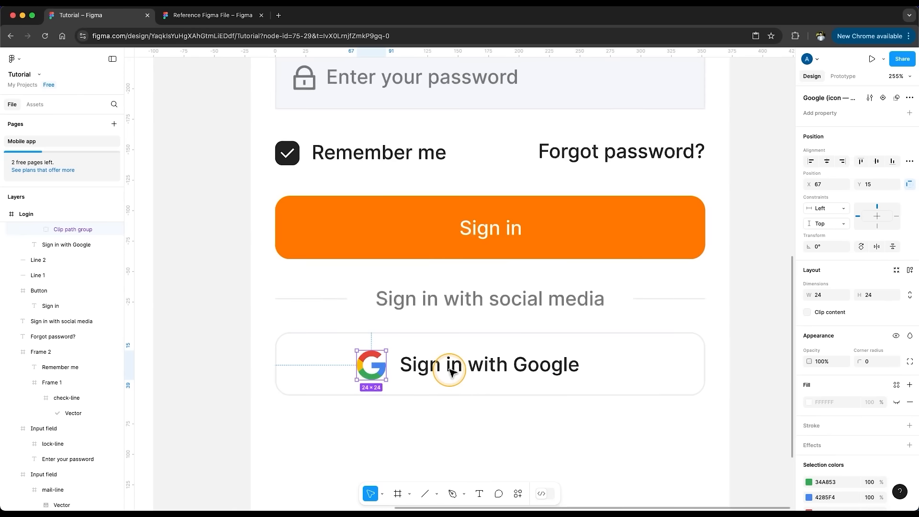
{"action": "left_click", "coordinate": [459, 368], "text": "shift"}
{"action": "left_click_drag", "start_coordinate": [504, 369], "coordinate": [481, 340]}
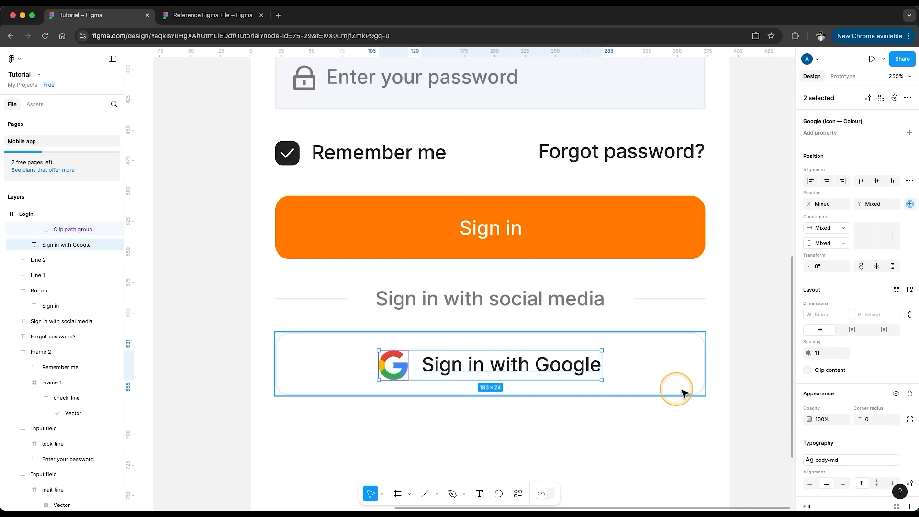
- Place a duplicate of the Google button below it for Facebook sign-in
{"action": "left_click", "coordinate": [742, 375]}
{"action": "scroll", "coordinate": [742, 375], "scroll_direction": "down", "scroll_amount": 5}
{"action": "left_click_drag", "start_coordinate": [692, 344], "coordinate": [597, 354]}
{"action": "left_click", "coordinate": [592, 310]}
{"action": "left_click", "coordinate": [693, 331]}
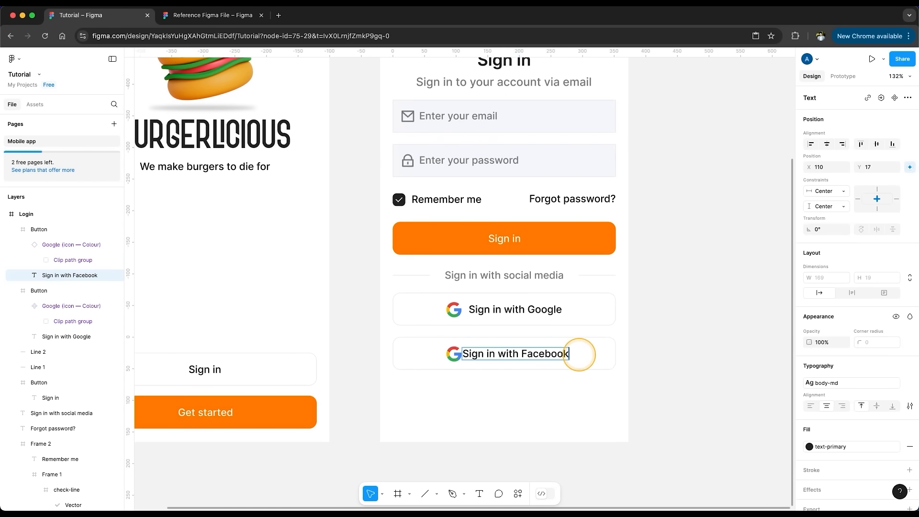
- Insert the colour Facebook logo from the Better Logos plugin by searching 'face'
{"action": "left_click", "coordinate": [543, 355]}
{"action": "left_click", "coordinate": [589, 426]}
{"action": "left_click", "coordinate": [518, 494]}
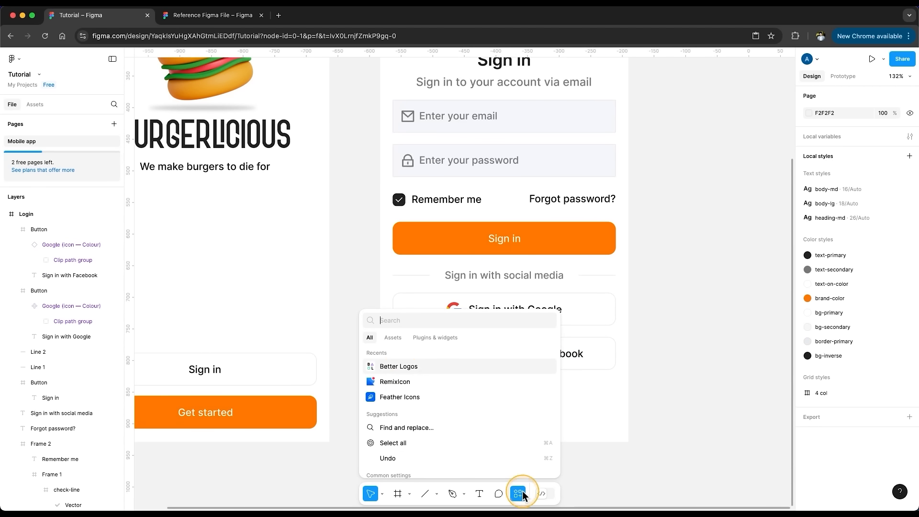
{"action": "left_click", "coordinate": [401, 370]}
{"action": "type", "text": "face"}
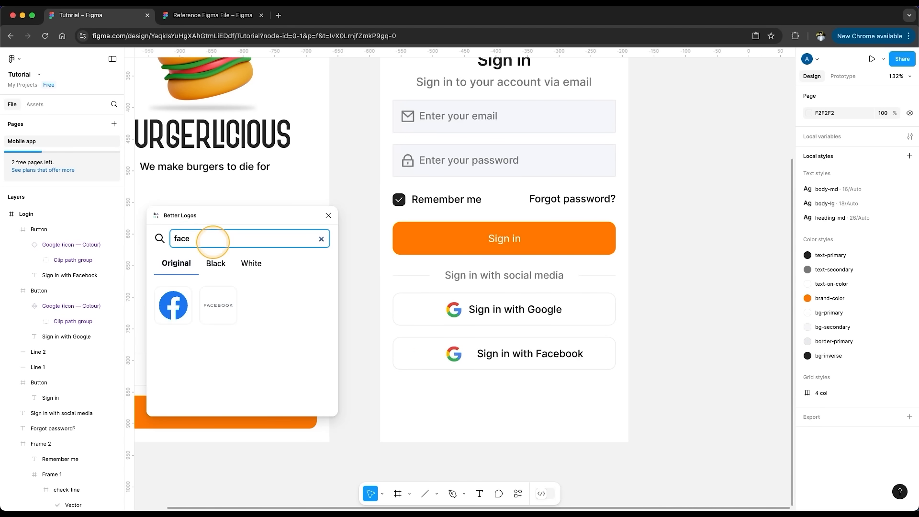
{"action": "left_click", "coordinate": [173, 307]}
{"action": "left_click", "coordinate": [328, 216]}
- Resize the inserted Facebook logo to 24×24
{"action": "left_click", "coordinate": [505, 330]}
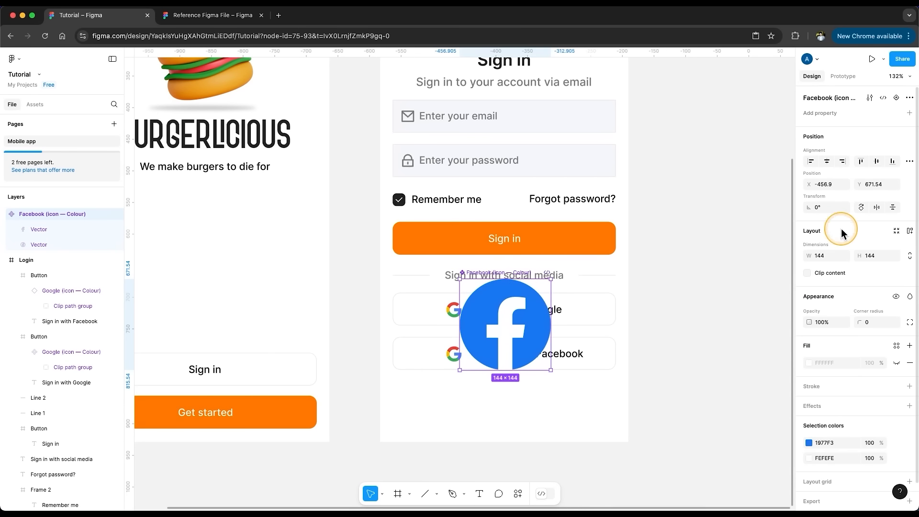
{"action": "type", "text": "24"}
{"action": "left_click", "coordinate": [871, 255]}
{"action": "type", "text": "24"}
{"action": "key", "text": "Return"}
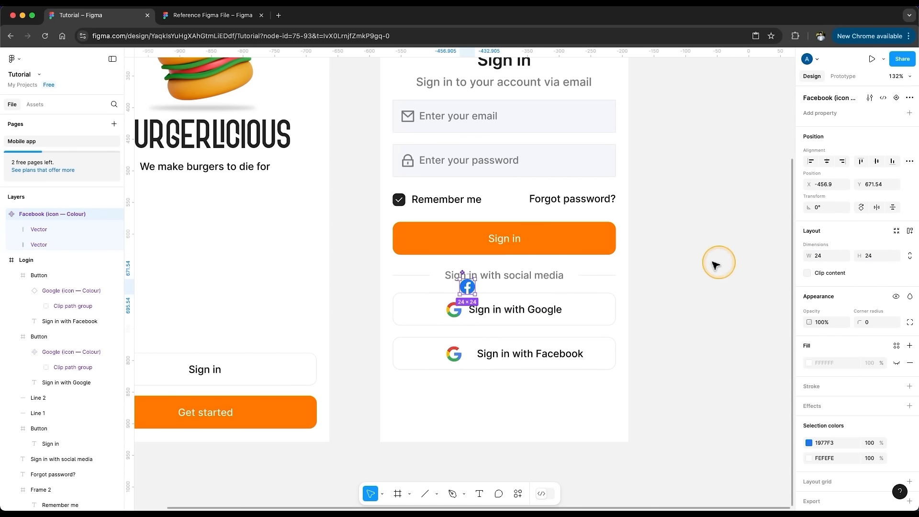
- Swap the Google logo inside the Facebook button for the cut Facebook logo
{"action": "left_click_drag", "start_coordinate": [458, 289], "coordinate": [685, 340]}
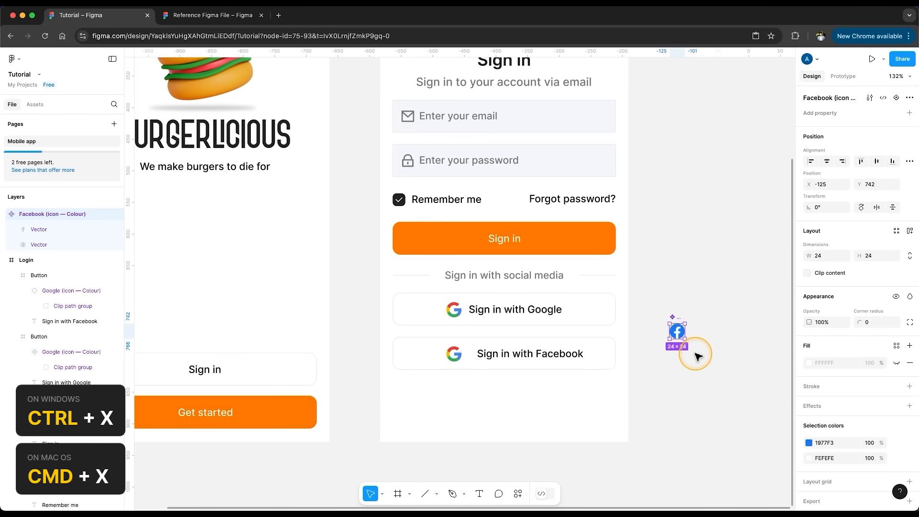
{"action": "key", "text": "super+x"}
{"action": "double_click", "coordinate": [454, 353]}
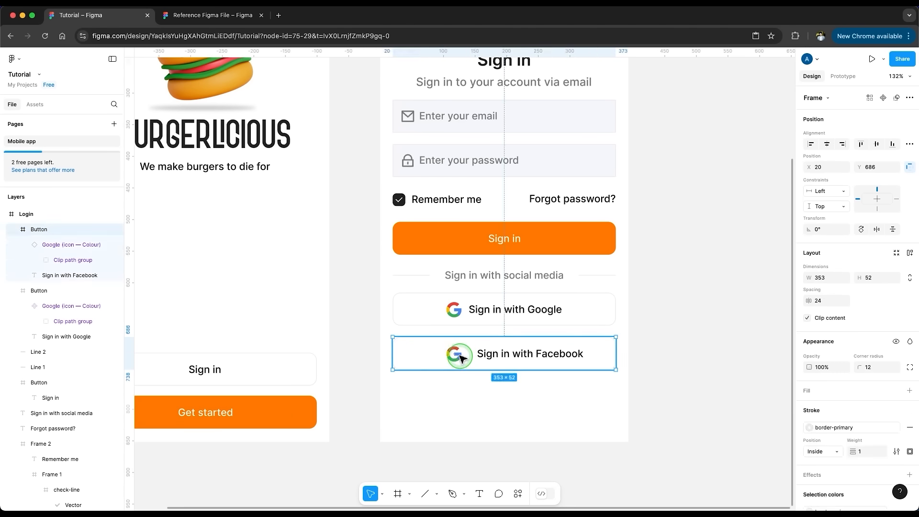
{"action": "key", "text": "super+shift+r"}
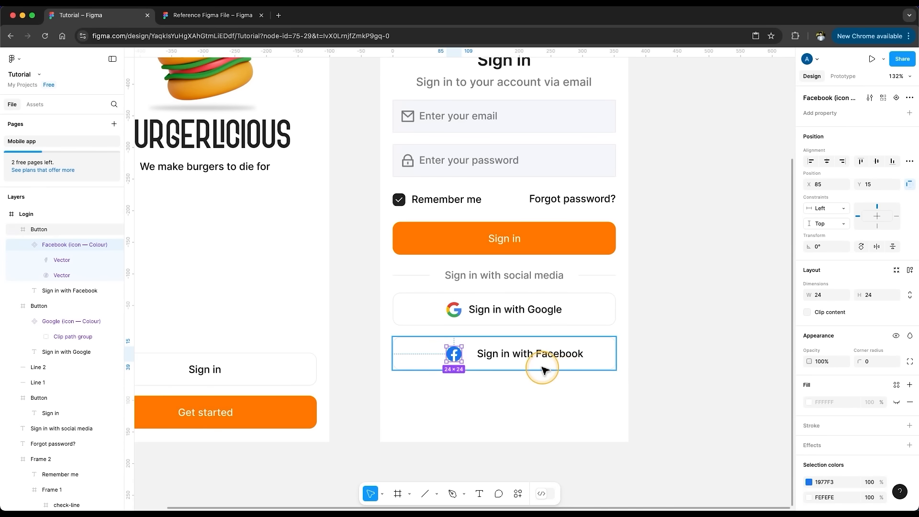
- Centre the Facebook logo and 'Sign in with Facebook' label together within the button
{"action": "scroll", "coordinate": [544, 369], "scroll_direction": "up", "scroll_amount": 5}
{"action": "left_click", "coordinate": [525, 352]}
{"action": "left_click", "coordinate": [412, 348], "text": "shift"}
{"action": "left_click_drag", "start_coordinate": [466, 347], "coordinate": [455, 347]}
{"action": "left_click", "coordinate": [678, 351]}
{"action": "key", "text": "shift+2"}
- Duplicate 'Forgot password?' below the Facebook button as a centred 'Not a member, Create a new account' line
{"action": "left_click", "coordinate": [692, 383]}
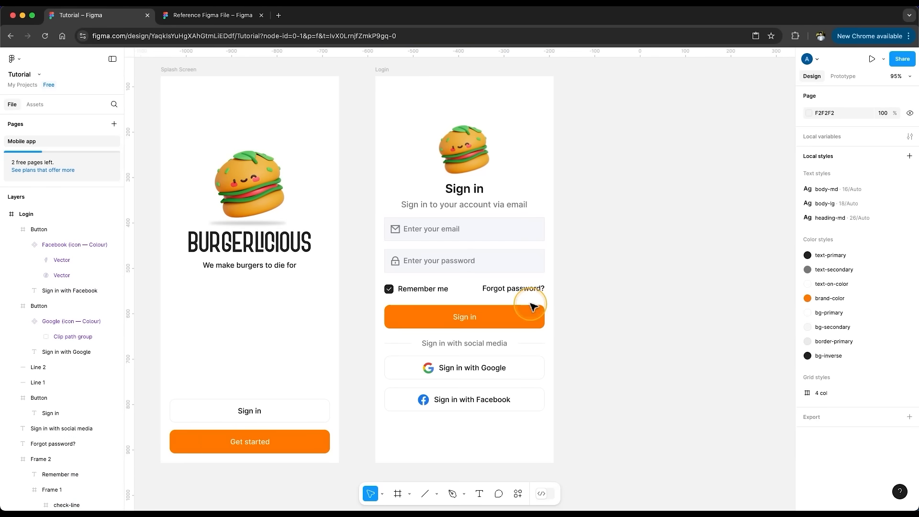
{"action": "left_click", "coordinate": [529, 289]}
{"action": "left_click_drag", "start_coordinate": [529, 289], "coordinate": [481, 428]}
{"action": "double_click", "coordinate": [478, 428]}
{"action": "type", "text": "Not a member, Create a new account"}
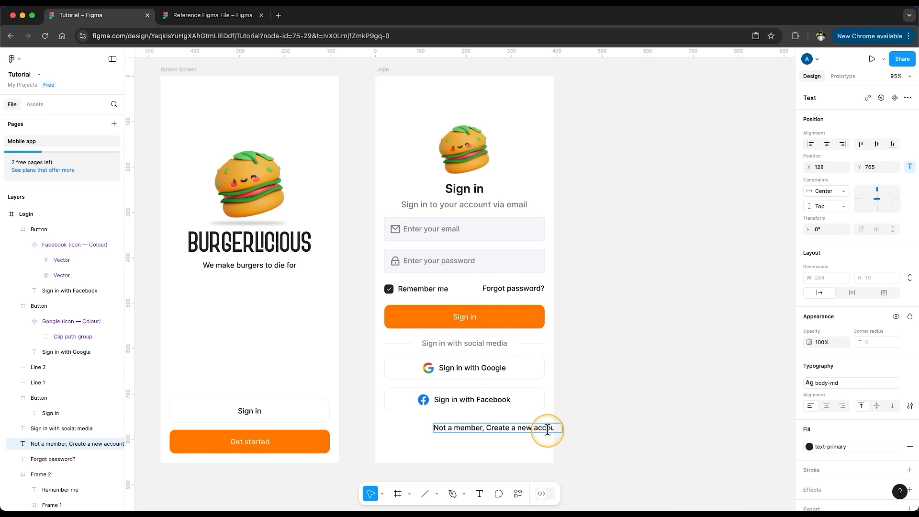
{"action": "left_click", "coordinate": [547, 446]}
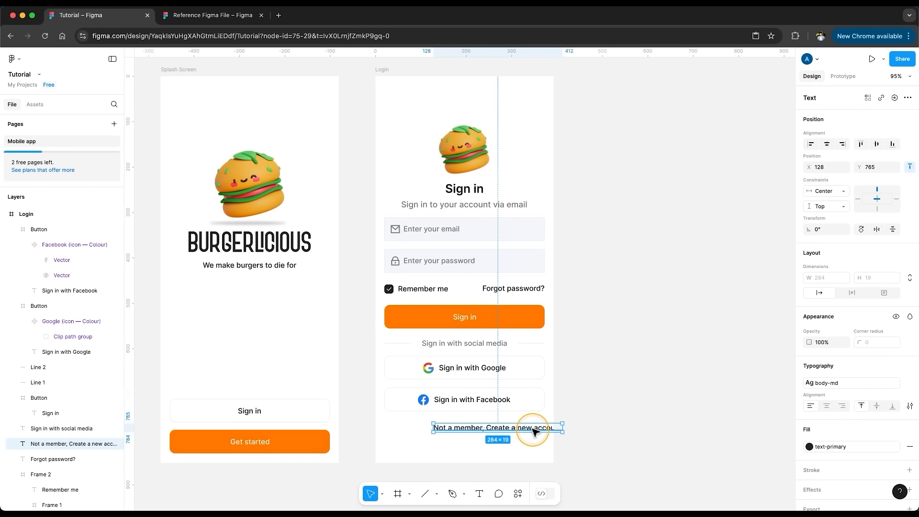
{"action": "left_click_drag", "start_coordinate": [534, 430], "coordinate": [493, 429]}
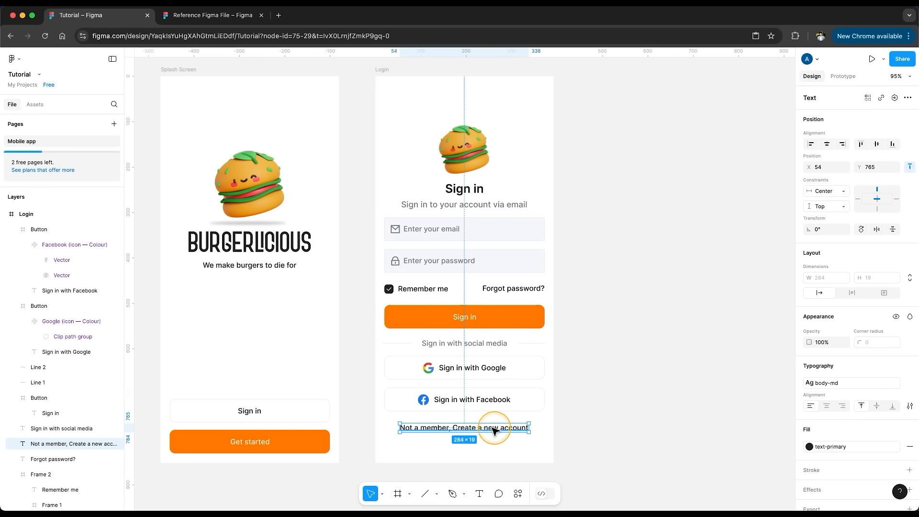
- Colour the words 'Create a new account' with the orange brand-color fill
{"action": "double_click", "coordinate": [461, 429]}
{"action": "left_click_drag", "start_coordinate": [453, 429], "coordinate": [521, 428]}
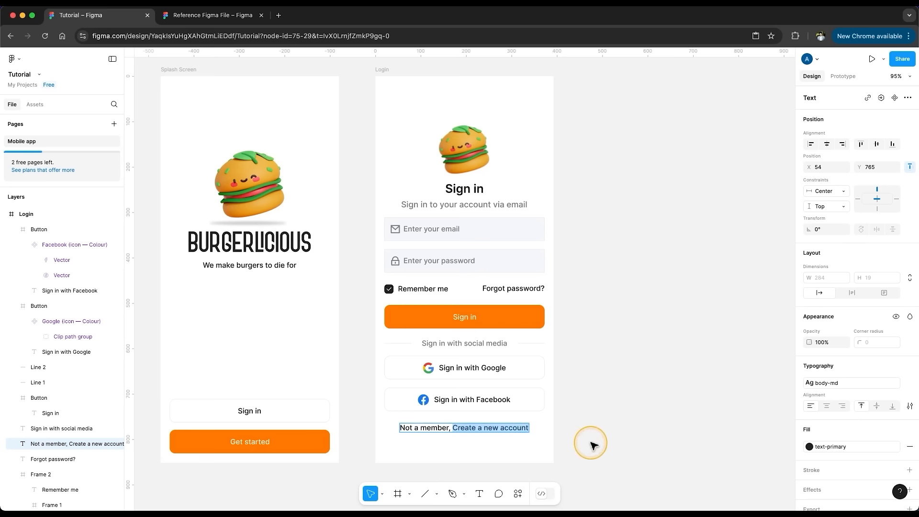
{"action": "left_click", "coordinate": [832, 446]}
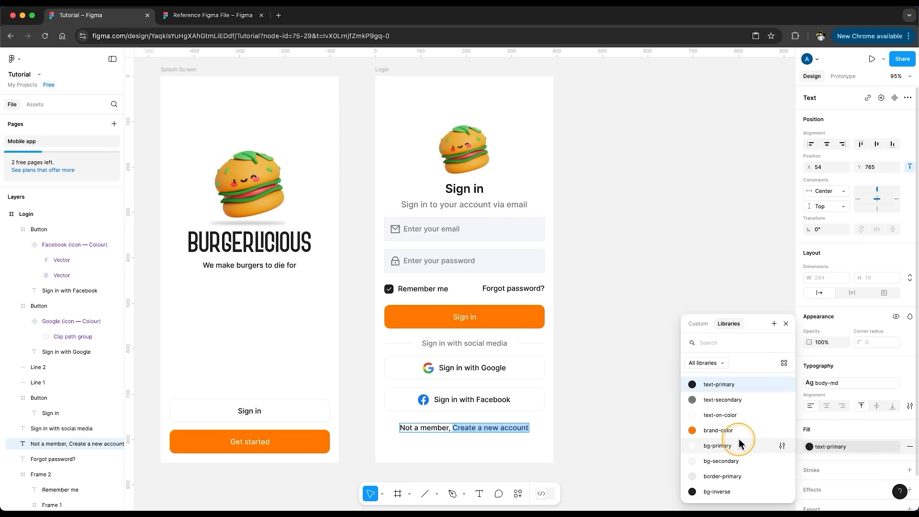
{"action": "left_click", "coordinate": [717, 430]}
{"action": "left_click", "coordinate": [602, 414]}
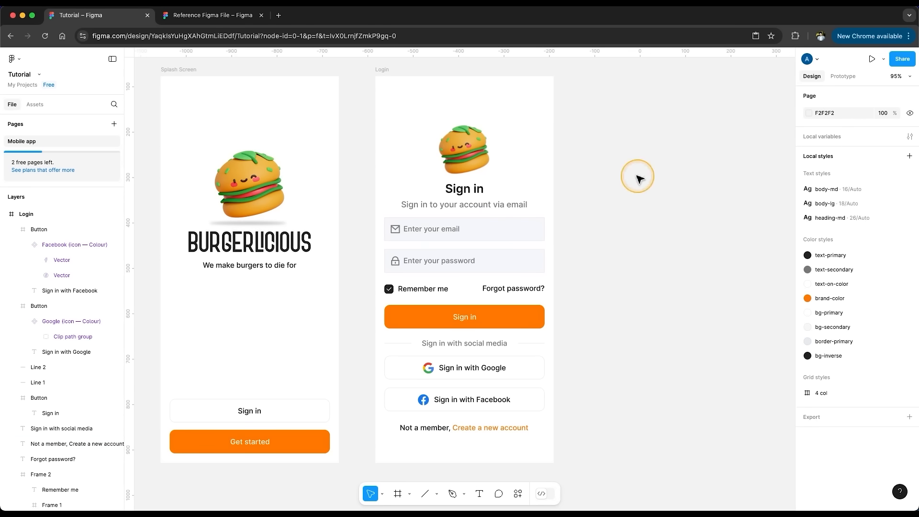
- Move all the Login screen's contents up about 14 px
{"action": "left_click_drag", "start_coordinate": [614, 103], "coordinate": [354, 459]}
{"action": "left_click_drag", "start_coordinate": [486, 323], "coordinate": [487, 315]}
{"action": "left_click", "coordinate": [642, 335]}
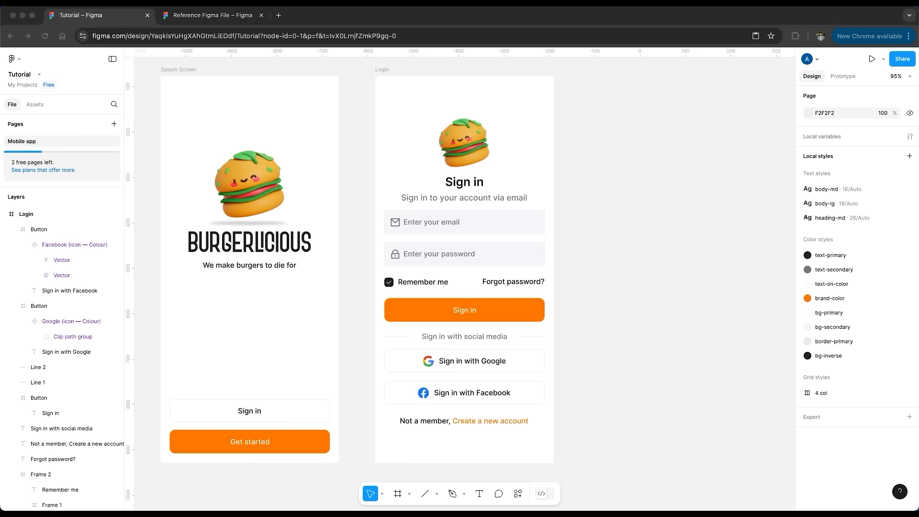
{"action": "left_click", "coordinate": [639, 430]}
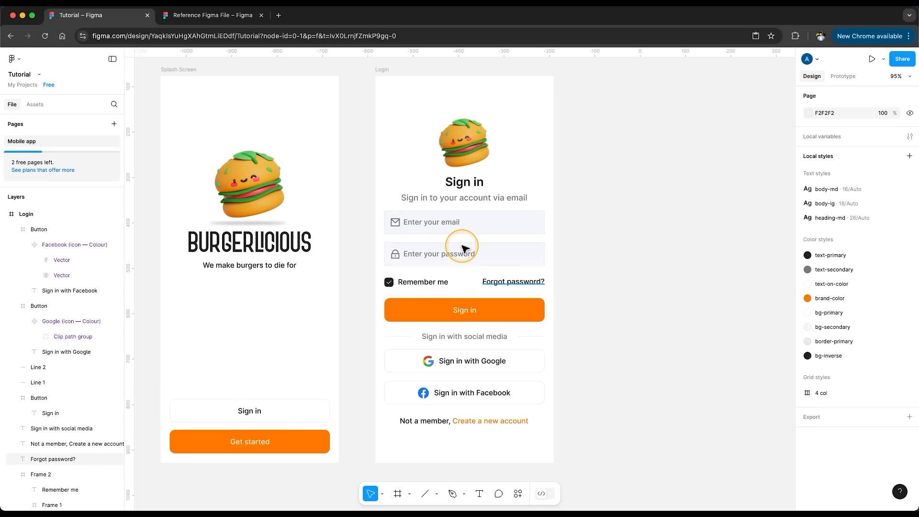
- Test the layout by widening the Login frame, then restore it to 393×852
{"action": "left_click", "coordinate": [381, 71]}
{"action": "left_click_drag", "start_coordinate": [553, 157], "coordinate": [683, 167]}
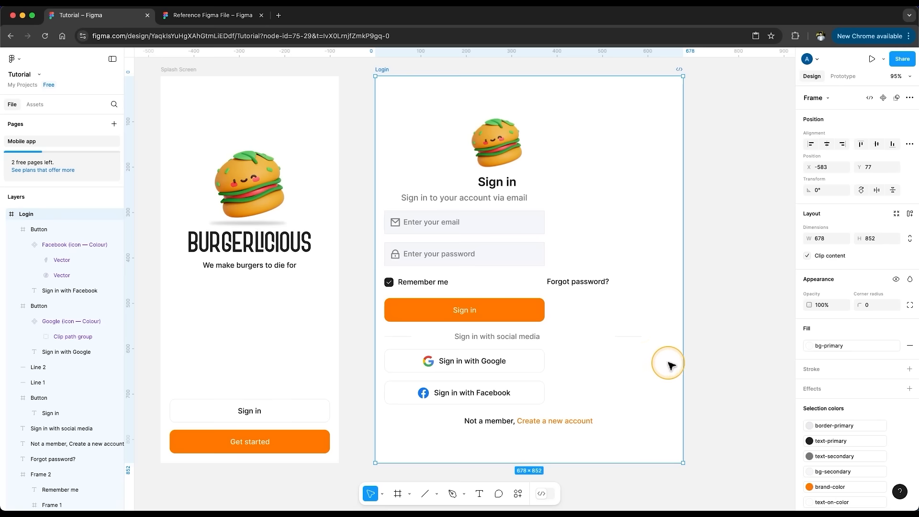
{"action": "mouse_move", "coordinate": [683, 362]}
{"action": "left_mouse_down"}
{"action": "mouse_move", "coordinate": [542, 365]}
{"action": "mouse_move", "coordinate": [680, 369]}
{"action": "left_mouse_up"}
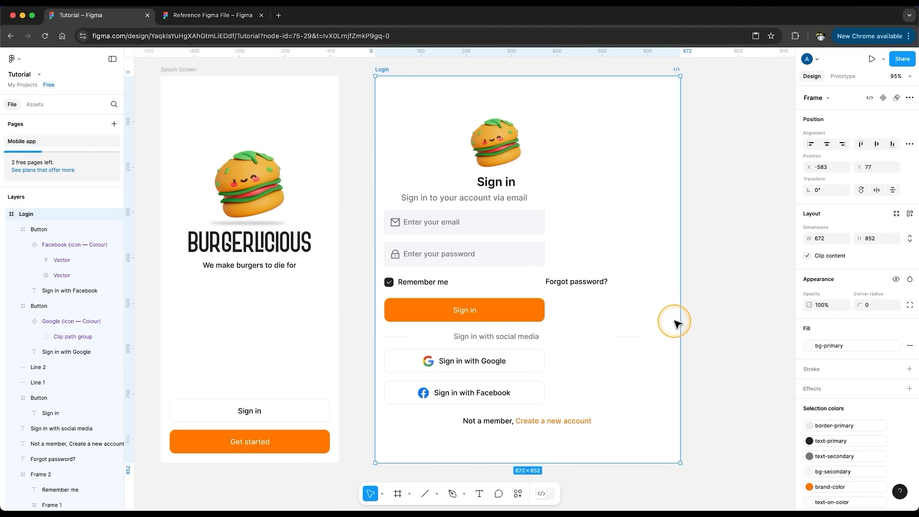
{"action": "key", "text": "super+z"}
{"action": "key", "text": "super+z"}
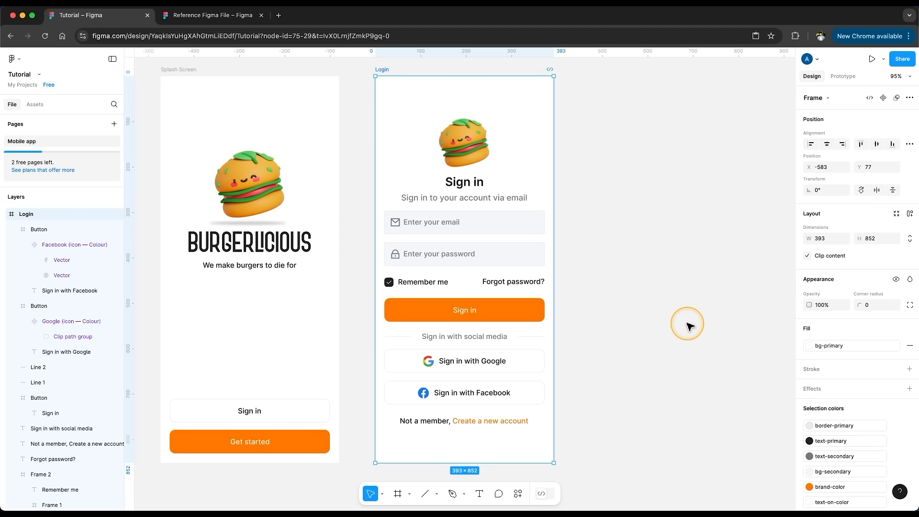
{"action": "left_click", "coordinate": [688, 325]}
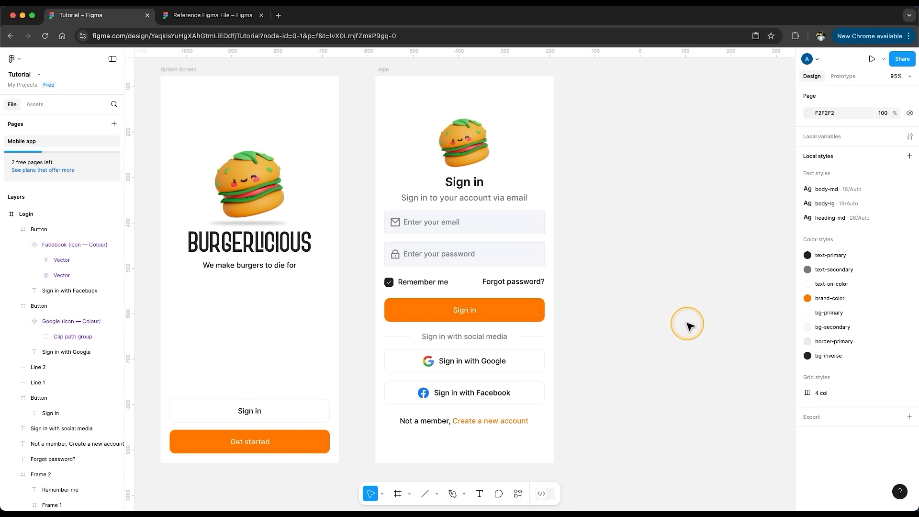
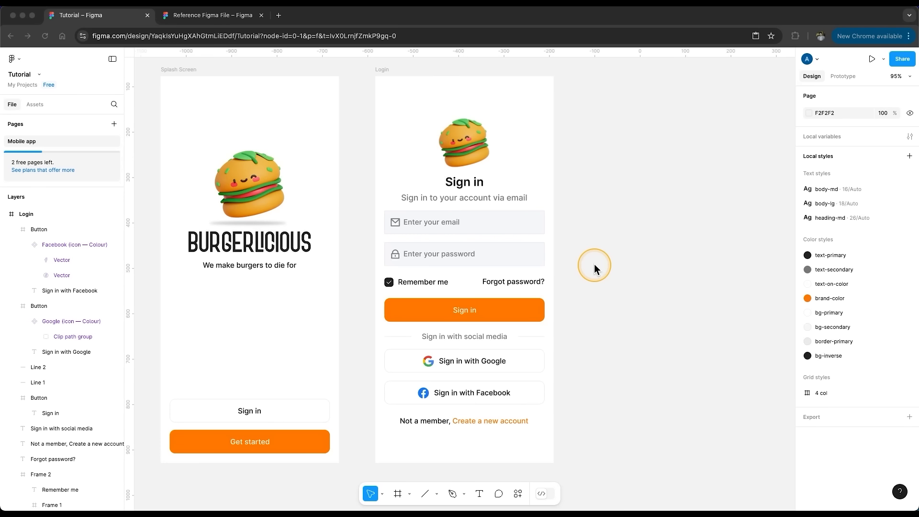
- Draw a new iPhone 16 frame (393×852) beside the original Login screen
{"action": "key", "text": "f"}
{"action": "scroll", "coordinate": [593, 266], "scroll_direction": "right", "scroll_amount": 5}
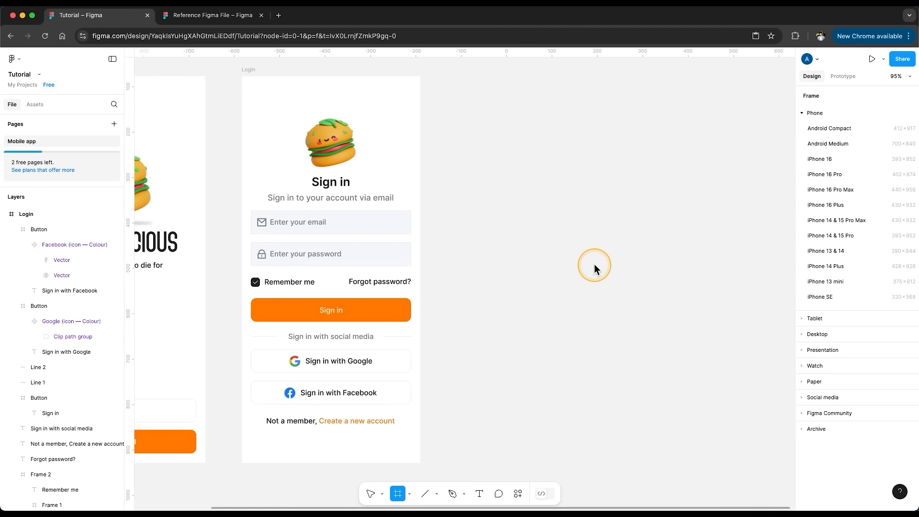
{"action": "left_click", "coordinate": [438, 269]}
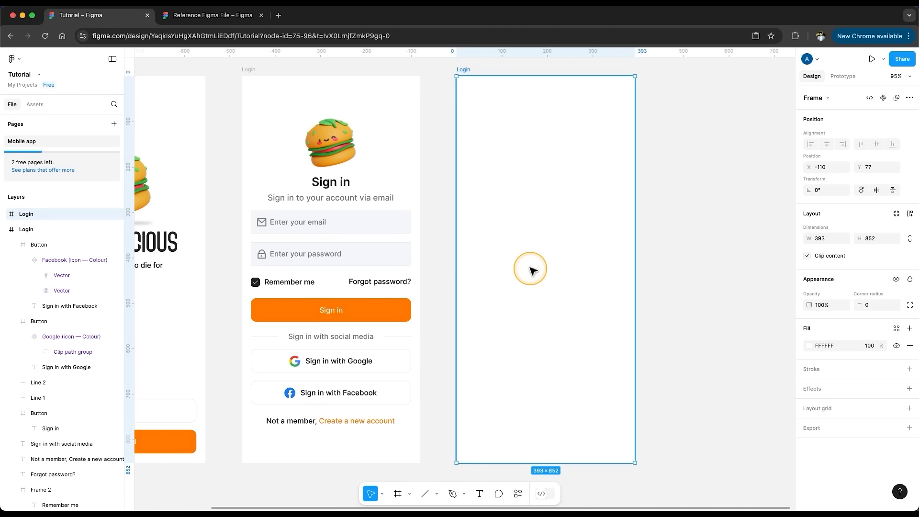
{"action": "scroll", "coordinate": [531, 268], "scroll_direction": "right", "scroll_amount": 1}
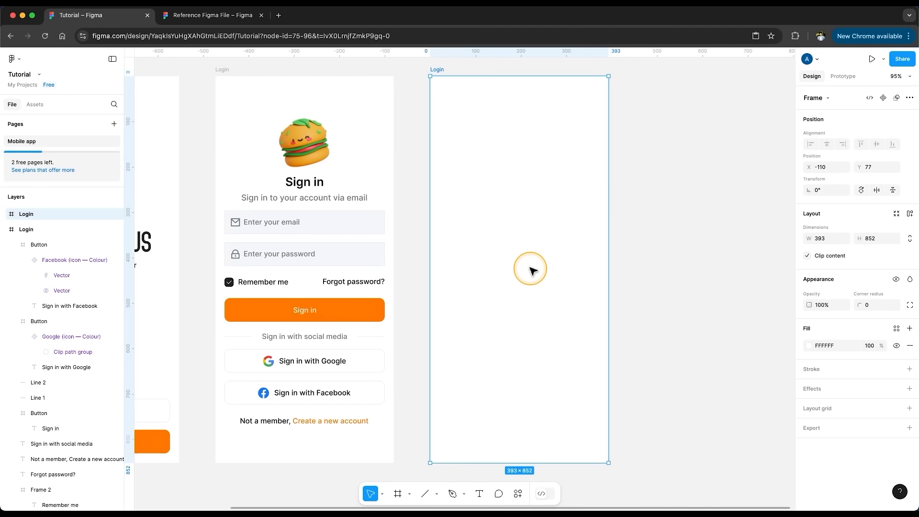
- Fill the new frame with the bg-primary colour style and add auto layout to it
{"action": "left_click", "coordinate": [896, 332]}
{"action": "left_click", "coordinate": [716, 437]}
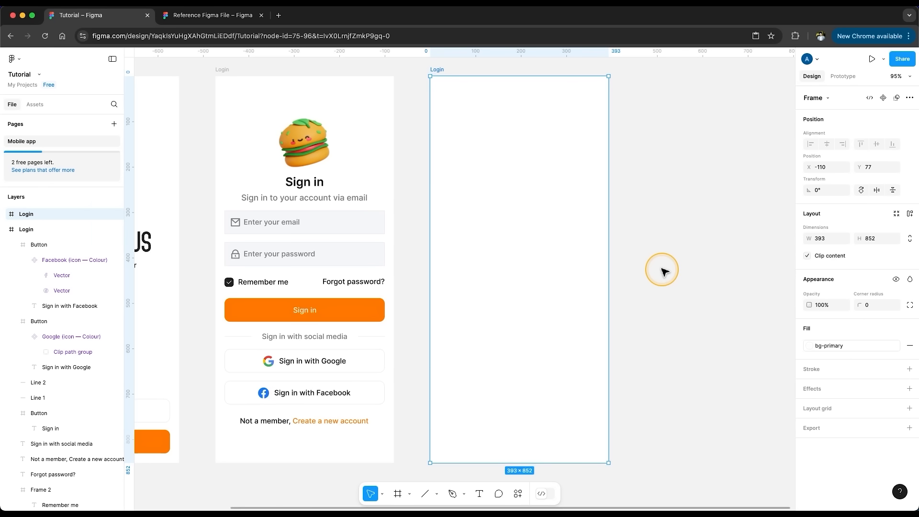
{"action": "right_click", "coordinate": [561, 248]}
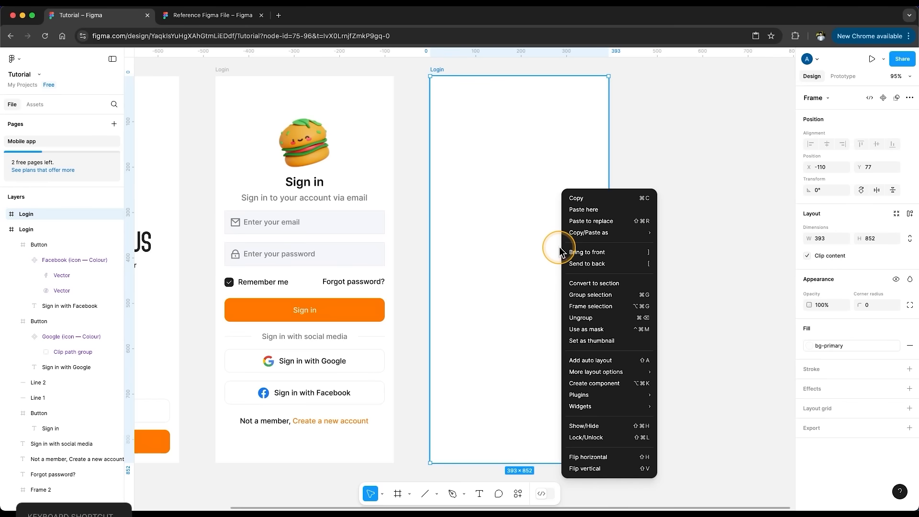
{"action": "left_click", "coordinate": [607, 361]}
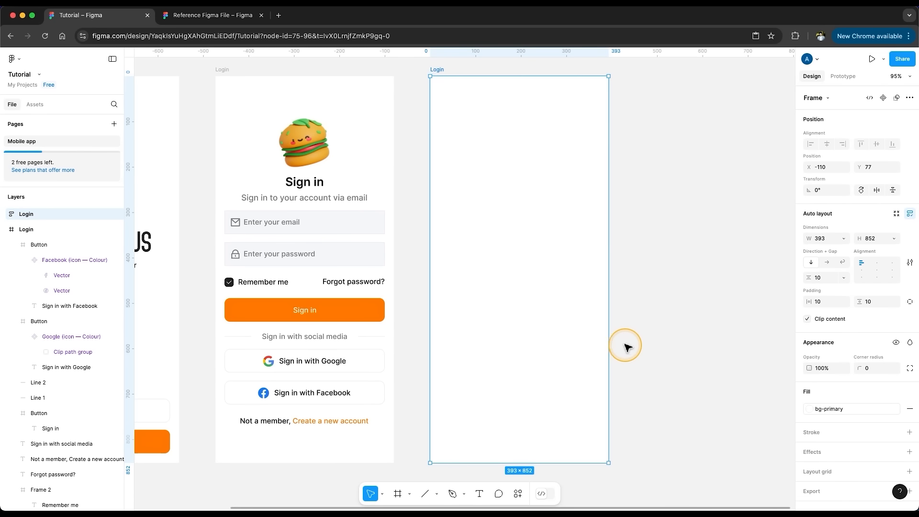
- Check the new frame's width and height sizing options without changing them, then select the burger logo
{"action": "left_click", "coordinate": [4, 229]}
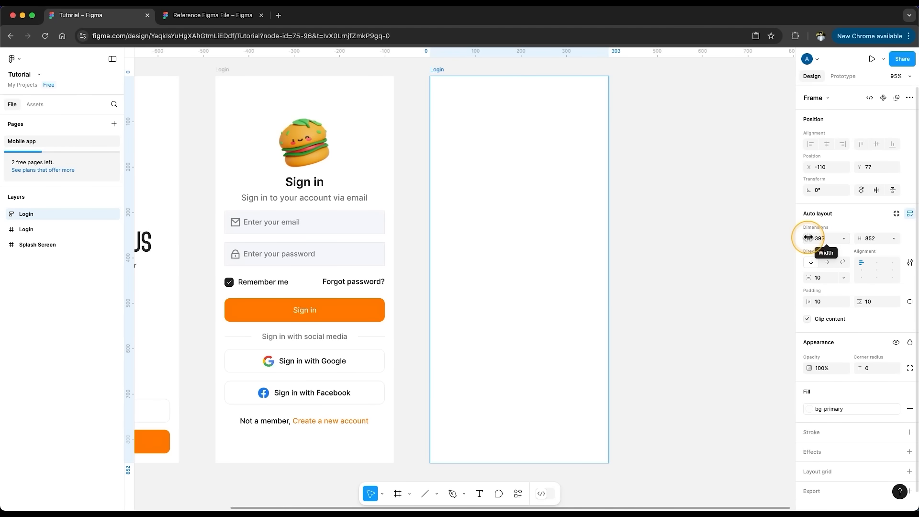
{"action": "left_click", "coordinate": [843, 239]}
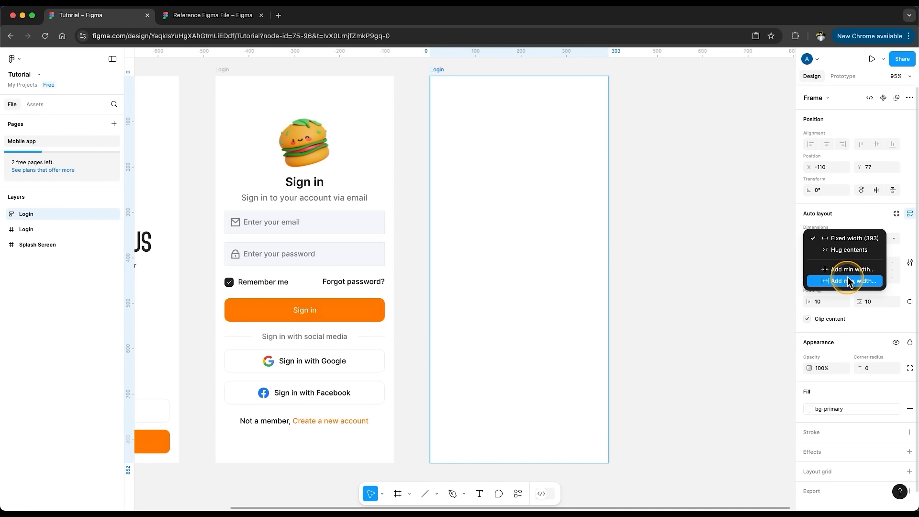
{"action": "left_click", "coordinate": [893, 242]}
{"action": "left_click", "coordinate": [889, 246]}
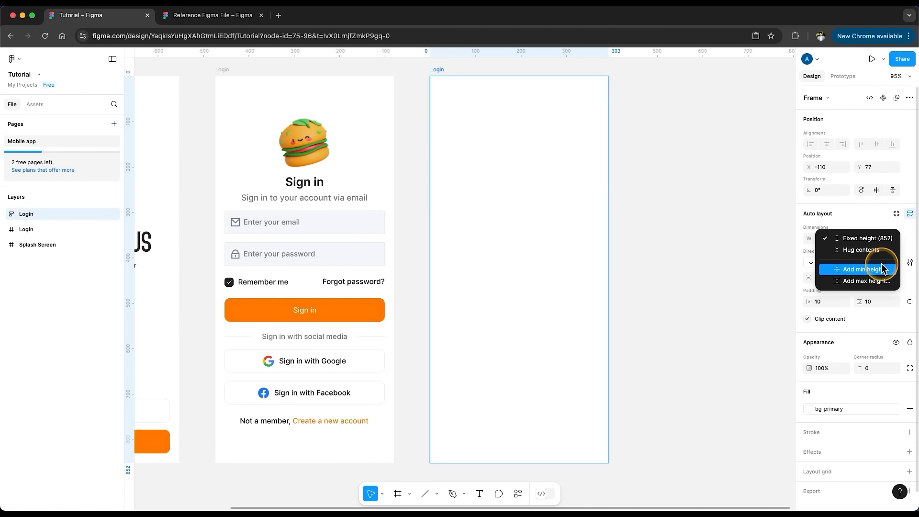
{"action": "left_click", "coordinate": [904, 244]}
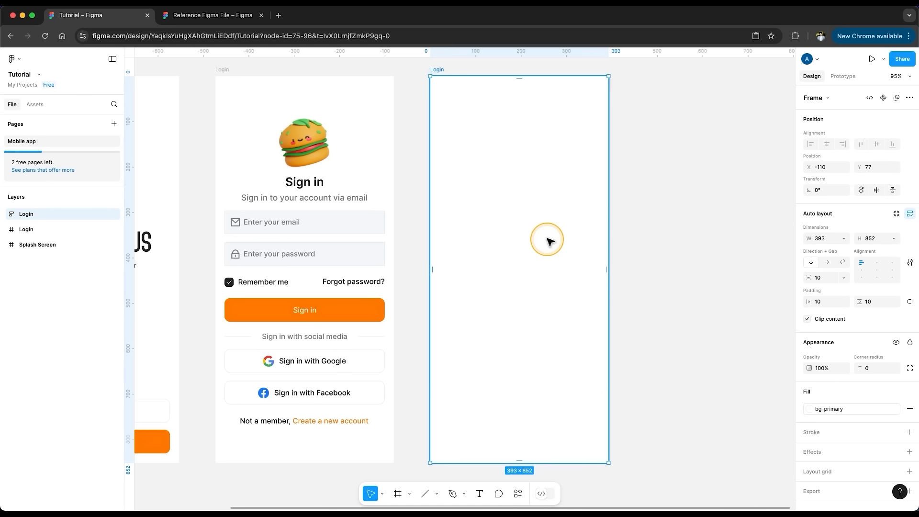
{"action": "left_click", "coordinate": [304, 142]}
- Paste the burger logo, Sign in heading, subtitle and email field into the new Login frame
{"action": "left_click", "coordinate": [306, 182], "text": "shift"}
{"action": "left_click", "coordinate": [329, 200], "text": "shift"}
{"action": "left_click", "coordinate": [349, 219], "text": "shift"}
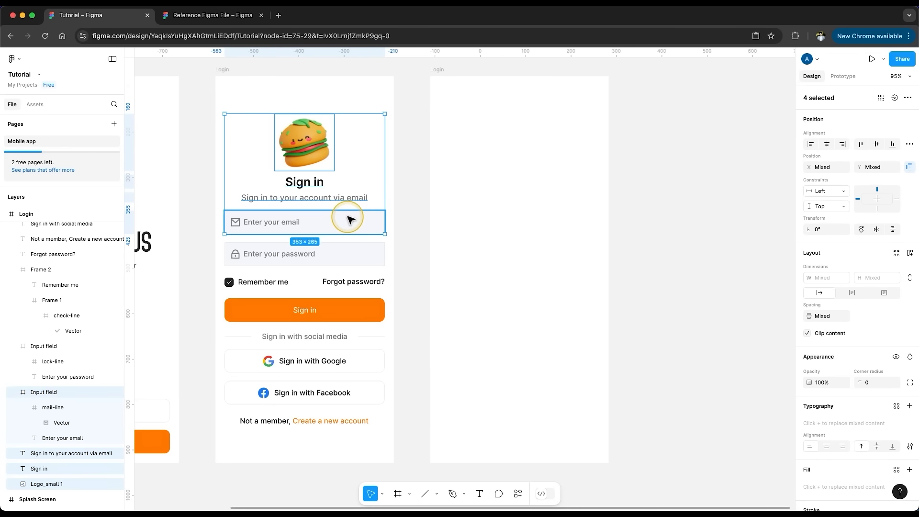
{"action": "left_click", "coordinate": [433, 72]}
{"action": "key", "text": "super+v"}
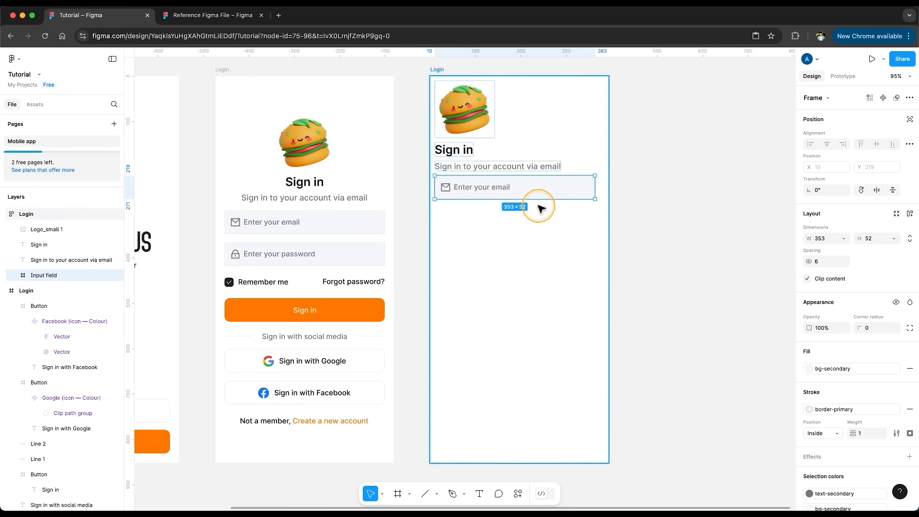
- Try a horizontal arrangement and wider frame, then undo back to the vertical stack
{"action": "left_click", "coordinate": [701, 207]}
{"action": "left_click", "coordinate": [437, 70]}
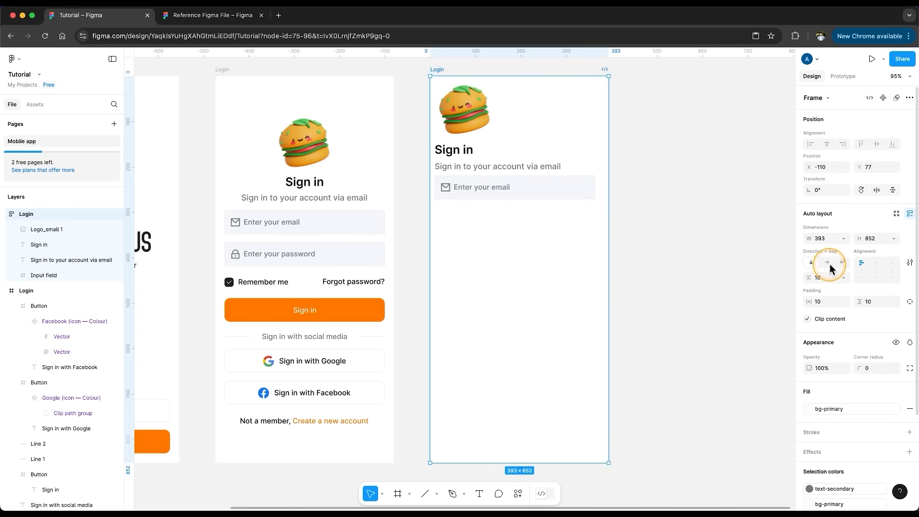
{"action": "left_click", "coordinate": [829, 267]}
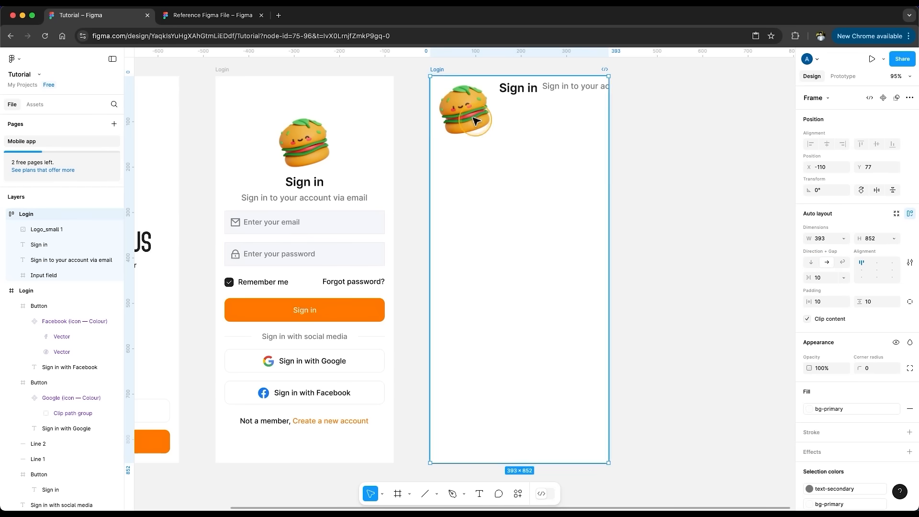
{"action": "left_click_drag", "start_coordinate": [610, 139], "coordinate": [773, 144]}
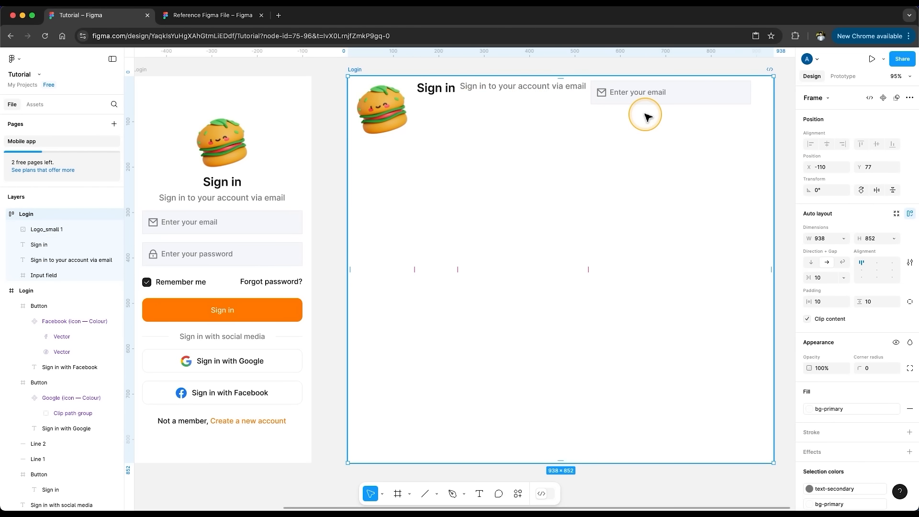
{"action": "key", "text": "super+z"}
{"action": "key", "text": "super+z"}
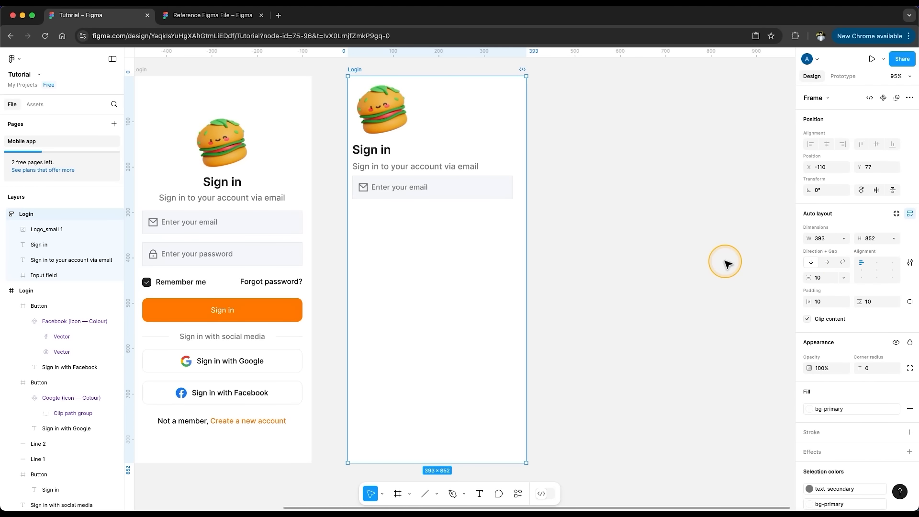
- Set the spacing between the stacked items to Auto
{"action": "left_click_drag", "start_coordinate": [808, 277], "coordinate": [911, 287]}
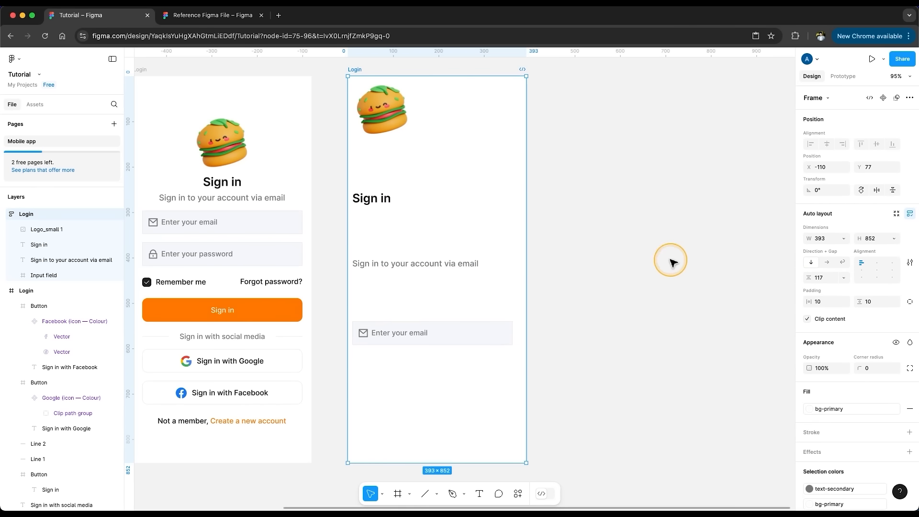
{"action": "mouse_move", "coordinate": [436, 163]}
{"action": "left_mouse_down"}
{"action": "mouse_move", "coordinate": [437, 172]}
{"action": "mouse_move", "coordinate": [437, 160]}
{"action": "left_mouse_up"}
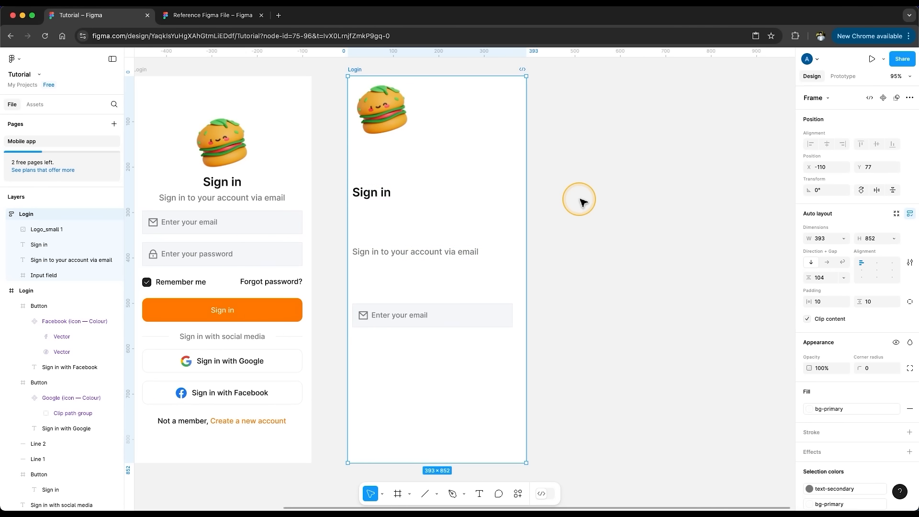
{"action": "left_click", "coordinate": [841, 279]}
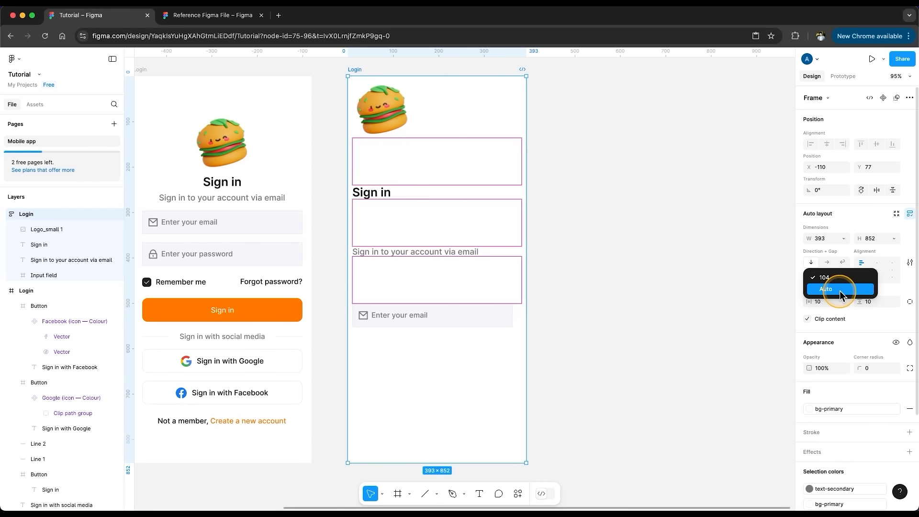
{"action": "left_click", "coordinate": [840, 289]}
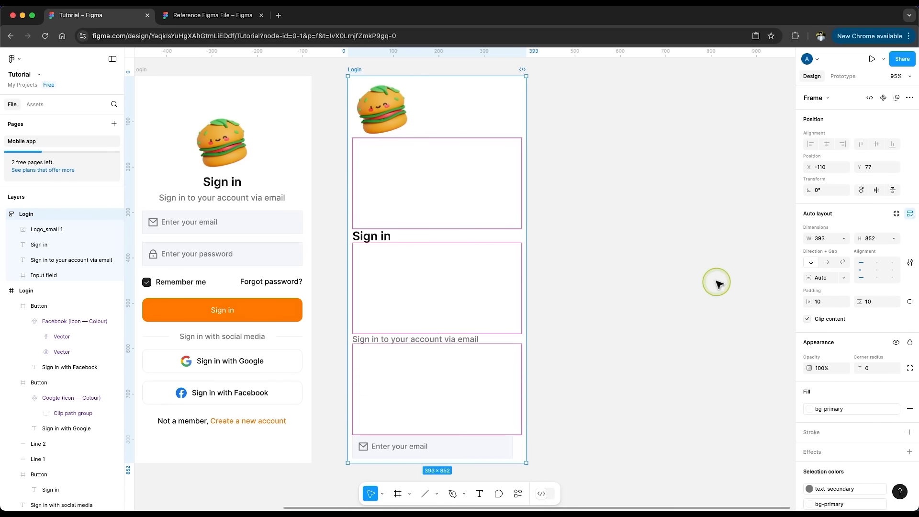
{"action": "left_click", "coordinate": [716, 284]}
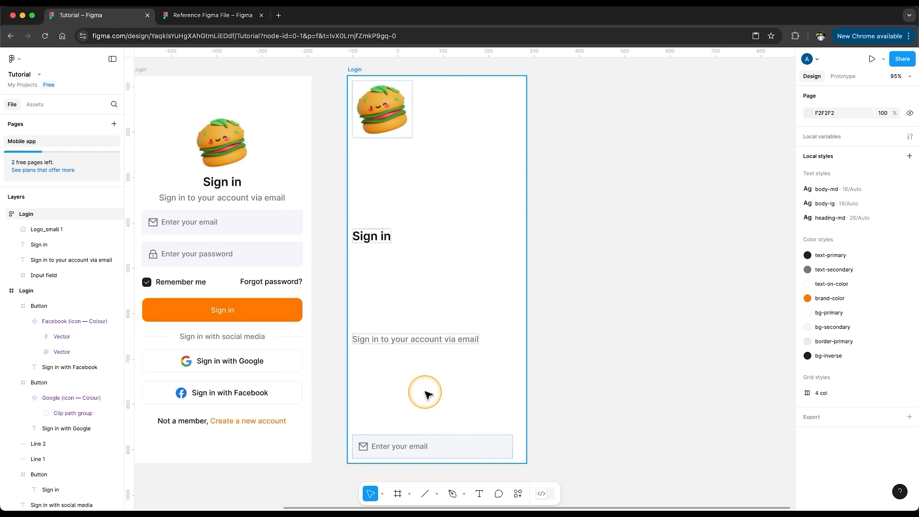
- Test making the Login frame taller, then undo the height change
{"action": "left_click", "coordinate": [360, 135]}
{"action": "scroll", "coordinate": [487, 386], "scroll_direction": "down", "scroll_amount": 3}
{"action": "left_click_drag", "start_coordinate": [488, 387], "coordinate": [488, 440]}
{"action": "scroll", "coordinate": [599, 263], "scroll_direction": "down", "scroll_amount": 5}
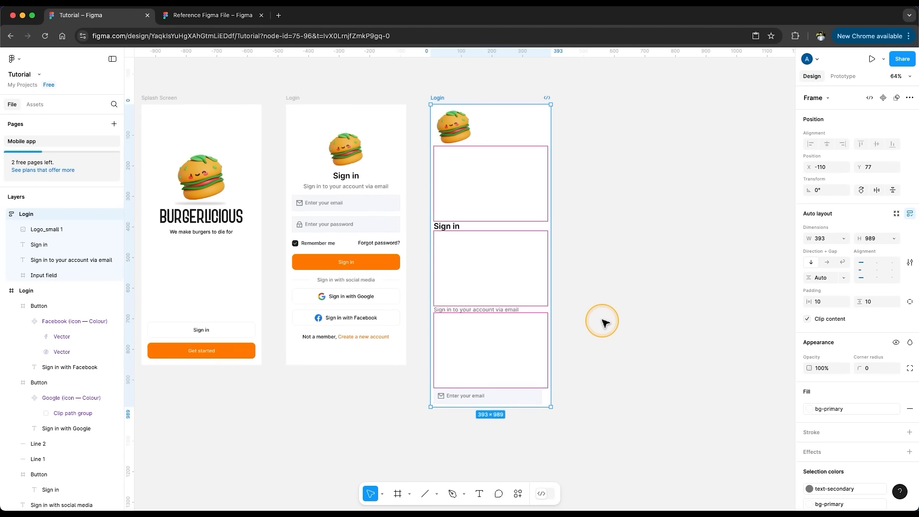
{"action": "left_click_drag", "start_coordinate": [527, 406], "coordinate": [526, 436]}
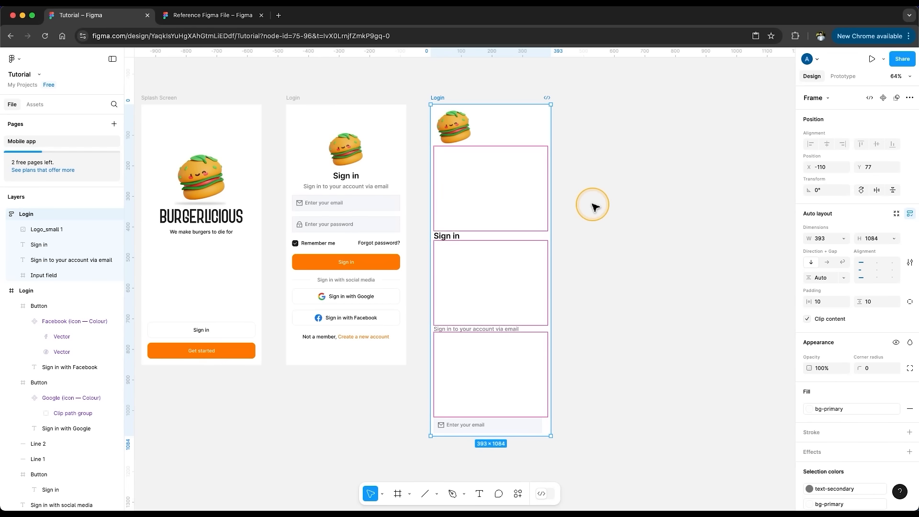
{"action": "key", "text": "super+z"}
{"action": "key", "text": "super+z"}
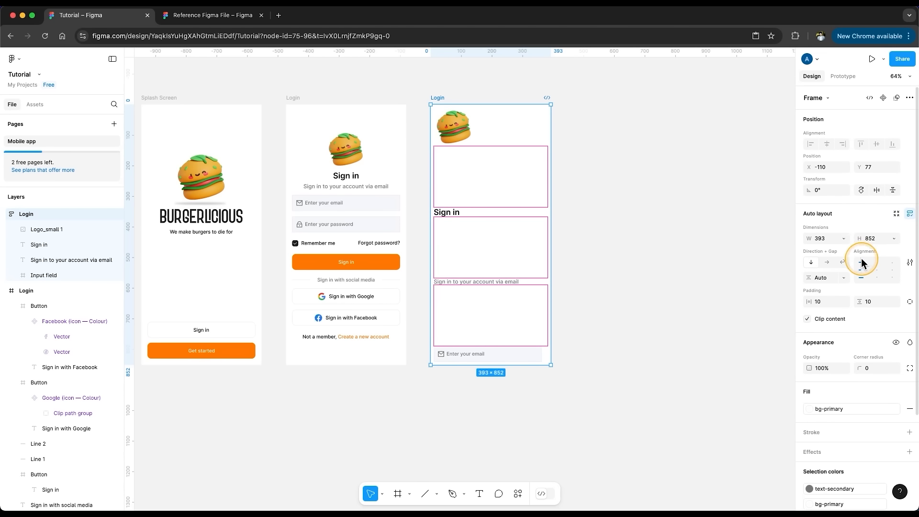
- Centre the frame's items horizontally and set padding to 43 left/right and 55 top/bottom
{"action": "left_click", "coordinate": [877, 265]}
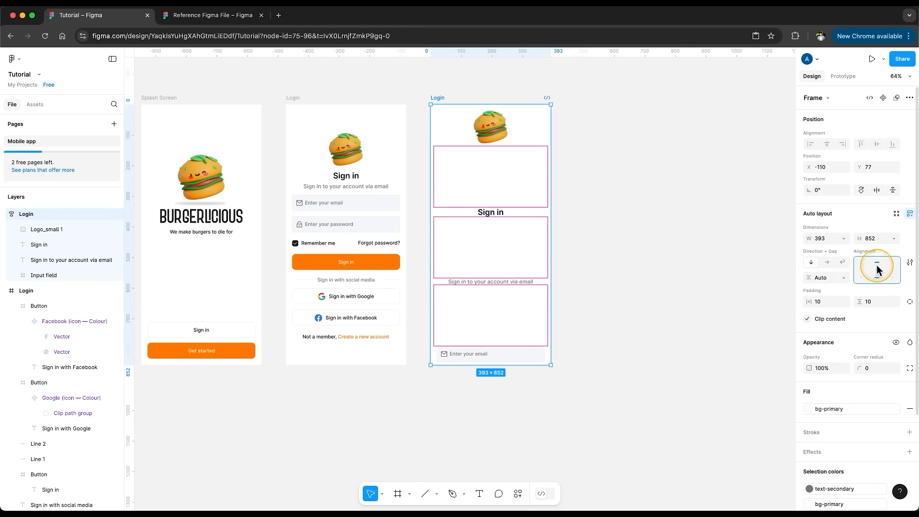
{"action": "left_click", "coordinate": [890, 264]}
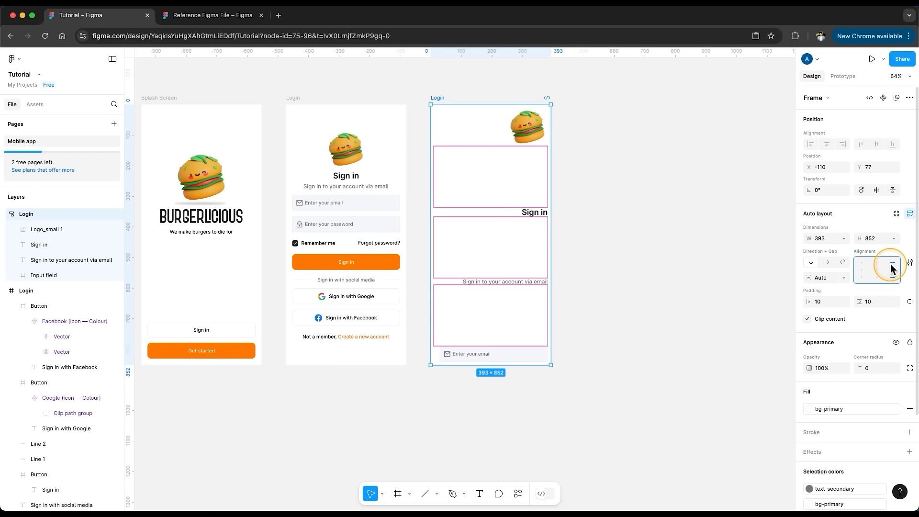
{"action": "left_click", "coordinate": [878, 265]}
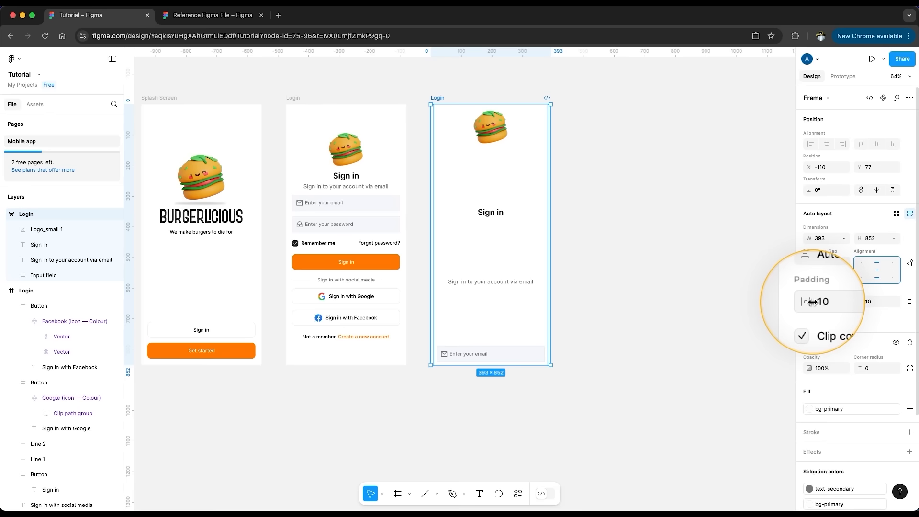
{"action": "left_click_drag", "start_coordinate": [808, 302], "coordinate": [841, 306]}
{"action": "mouse_move", "coordinate": [543, 230]}
{"action": "left_mouse_down"}
{"action": "mouse_move", "coordinate": [529, 231]}
{"action": "mouse_move", "coordinate": [540, 234]}
{"action": "left_mouse_up"}
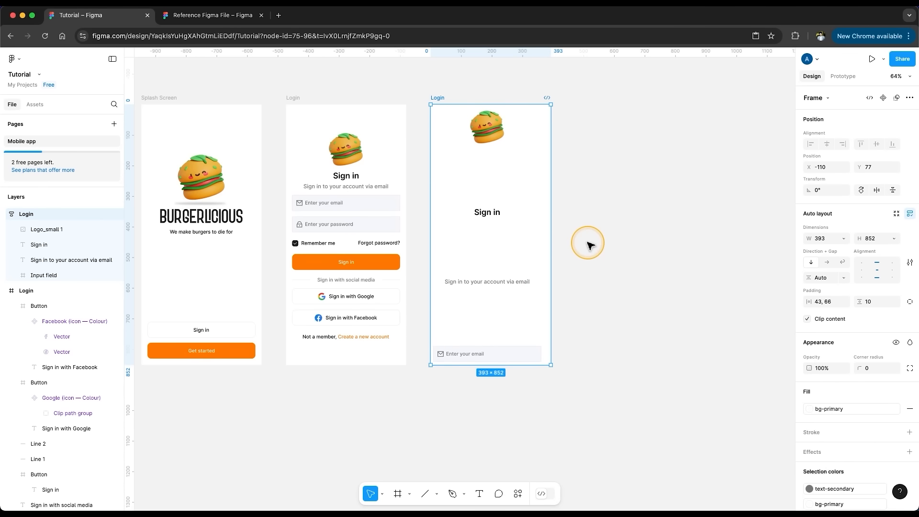
{"action": "left_click_drag", "start_coordinate": [859, 301], "coordinate": [905, 306]}
{"action": "left_click", "coordinate": [909, 302]}
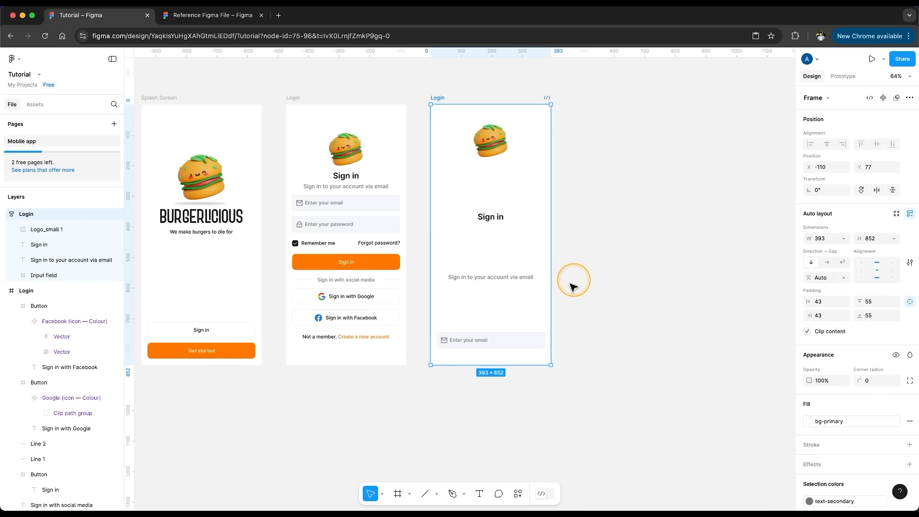
{"action": "left_click", "coordinate": [529, 338]}
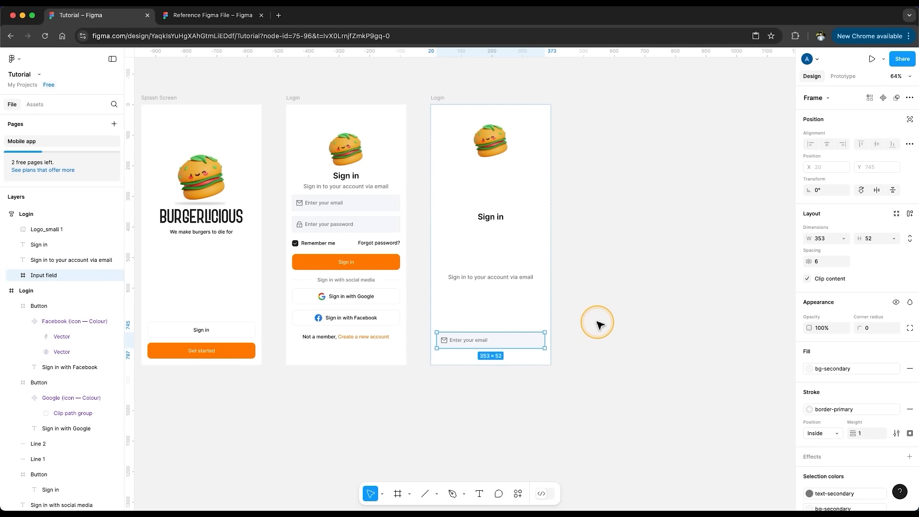
- Test widening the Login frame while the email field keeps its fixed width
{"action": "left_click", "coordinate": [843, 238]}
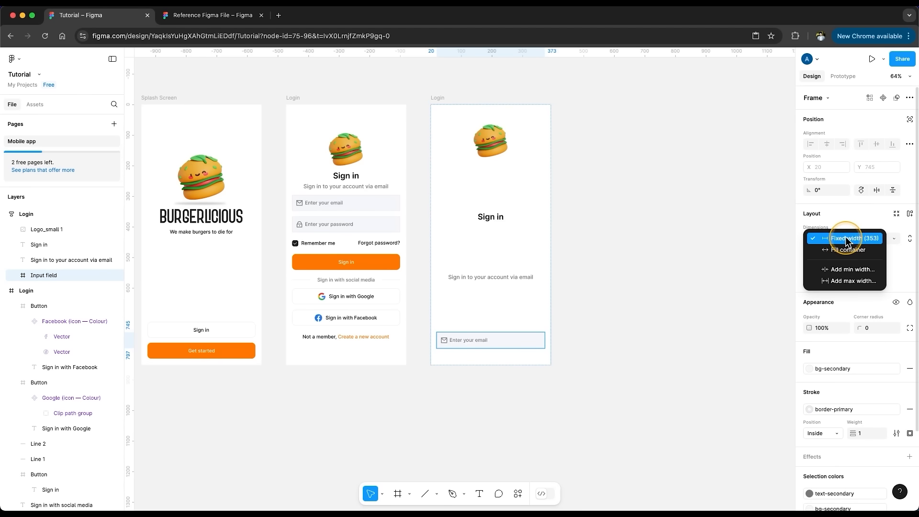
{"action": "left_click", "coordinate": [847, 239]}
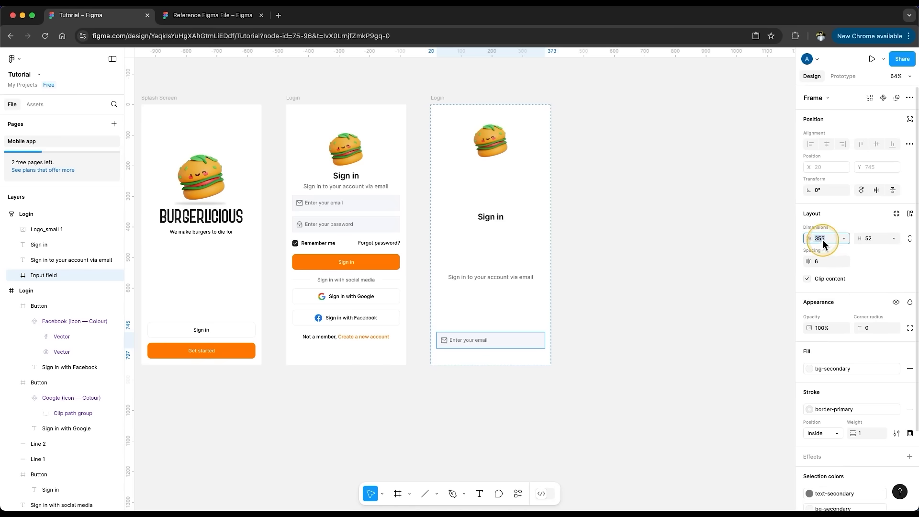
{"action": "left_click", "coordinate": [668, 207]}
{"action": "left_click", "coordinate": [438, 97]}
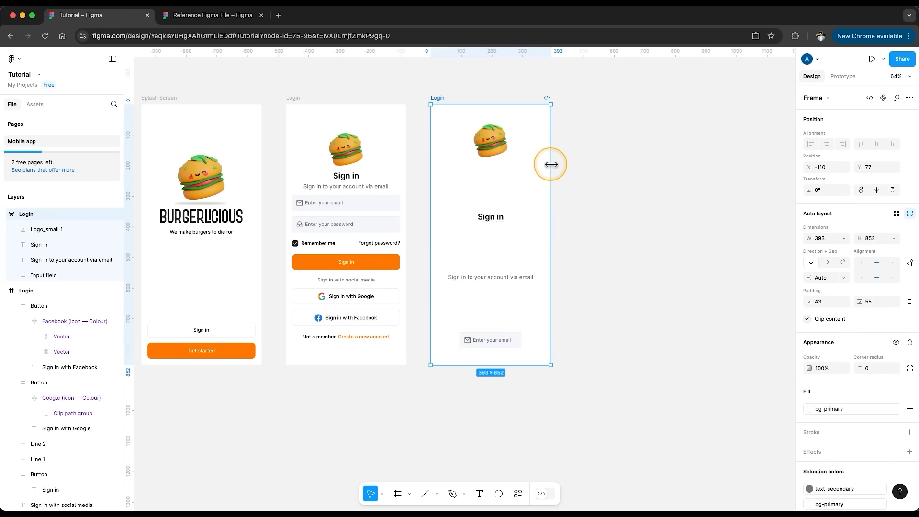
{"action": "mouse_move", "coordinate": [552, 170]}
{"action": "left_mouse_down"}
{"action": "mouse_move", "coordinate": [650, 181]}
{"action": "mouse_move", "coordinate": [551, 185]}
{"action": "left_mouse_up"}
{"action": "left_click", "coordinate": [493, 340]}
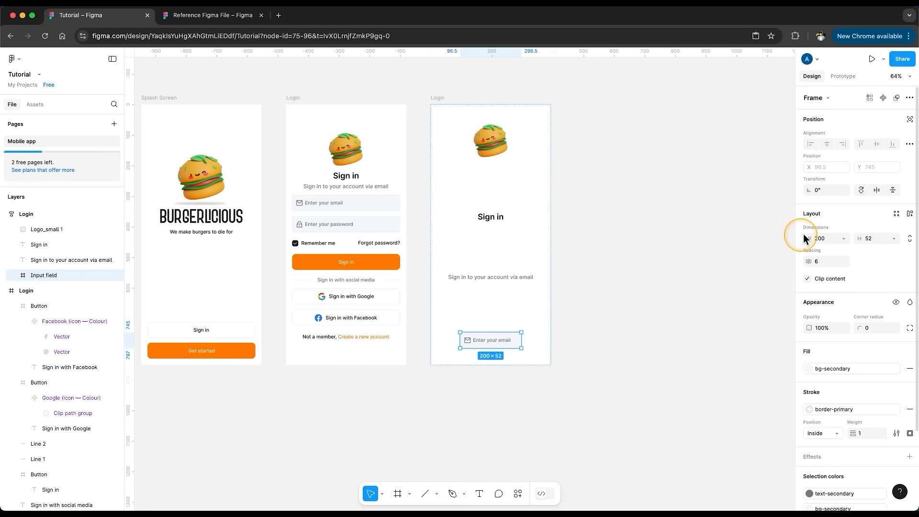
- Set the email field's width to Fill container, verify it stretches, then undo the frame widening
{"action": "left_click", "coordinate": [844, 234]}
{"action": "left_click", "coordinate": [832, 251]}
{"action": "left_click", "coordinate": [437, 98]}
{"action": "left_click_drag", "start_coordinate": [551, 158], "coordinate": [654, 178]}
{"action": "left_click", "coordinate": [598, 344]}
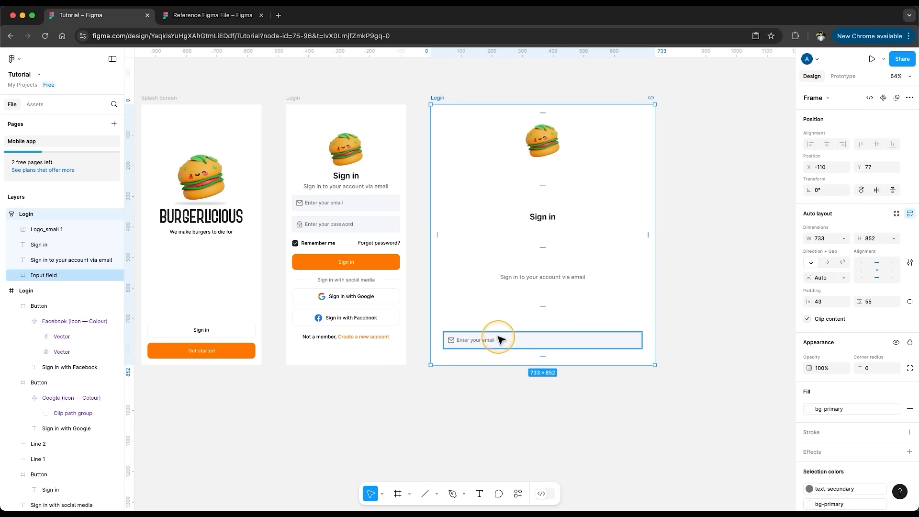
{"action": "key", "text": "super+z"}
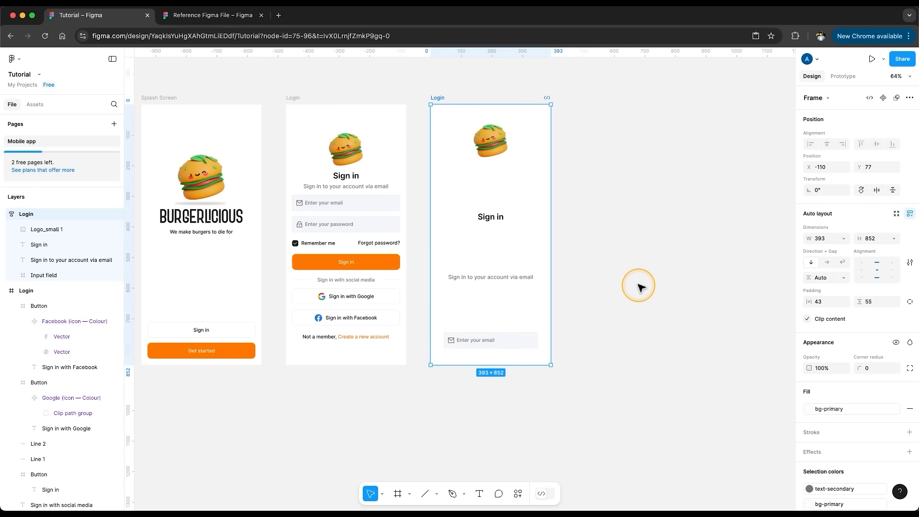
{"action": "left_click", "coordinate": [639, 286]}
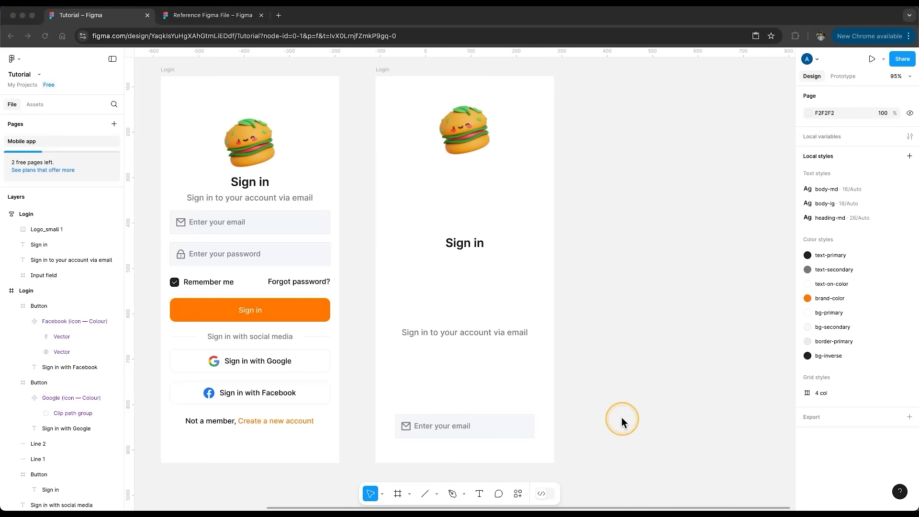
{"action": "left_click", "coordinate": [622, 421]}
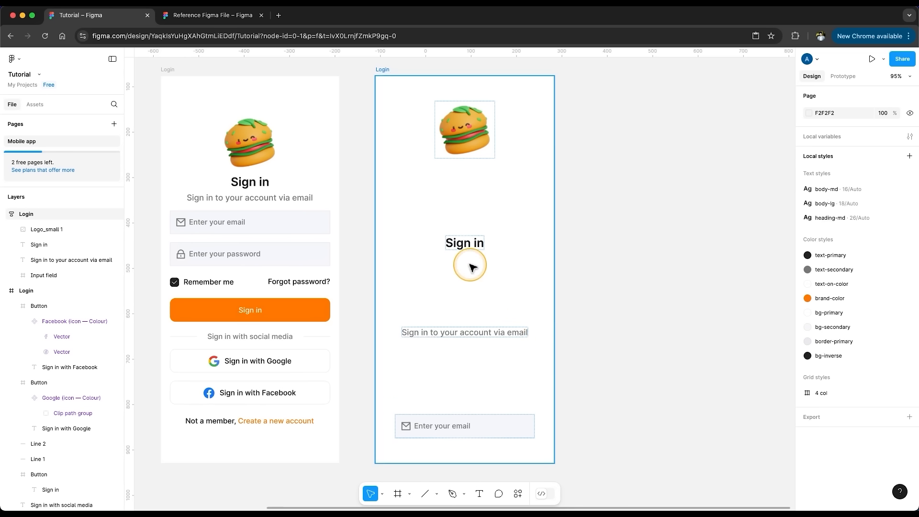
- Wrap the Sign in heading and subtitle in a vertical auto-layout frame with a gap of 2
{"action": "left_click", "coordinate": [466, 244]}
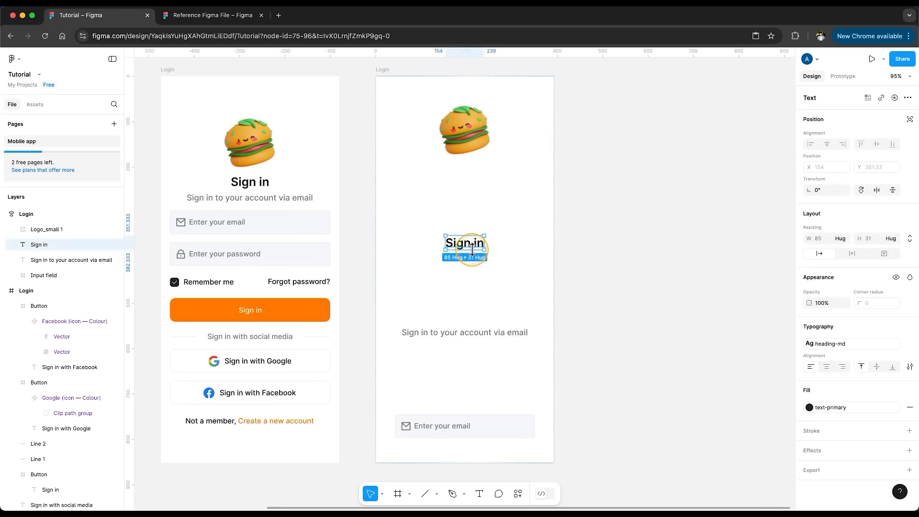
{"action": "left_click", "coordinate": [501, 332], "text": "shift"}
{"action": "right_click", "coordinate": [458, 277]}
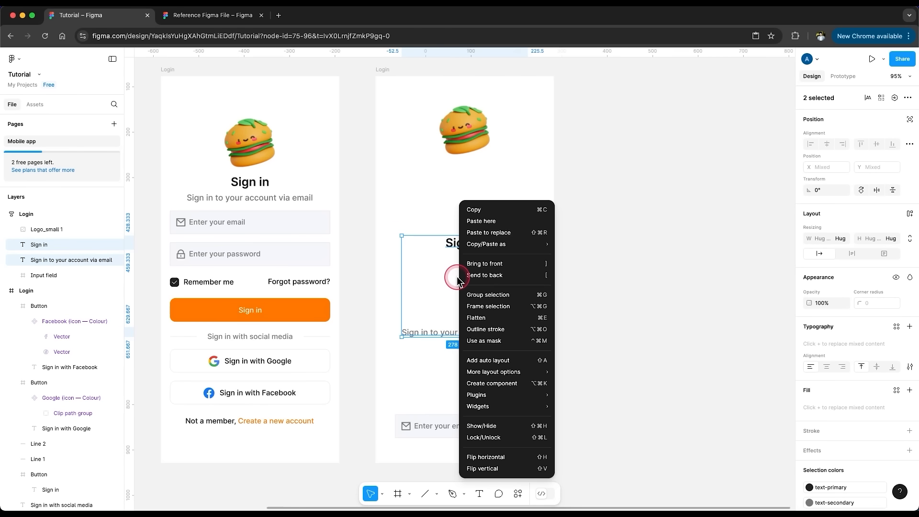
{"action": "left_click", "coordinate": [492, 361]}
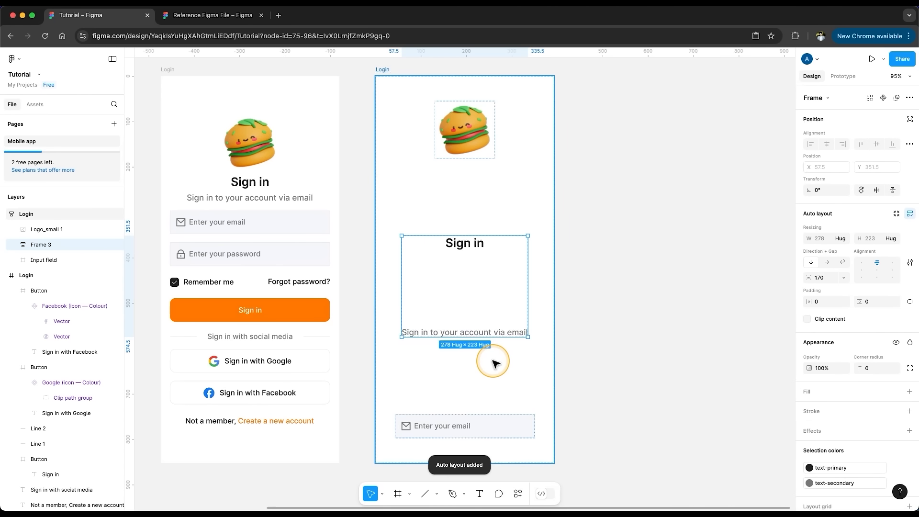
{"action": "left_click", "coordinate": [15, 245]}
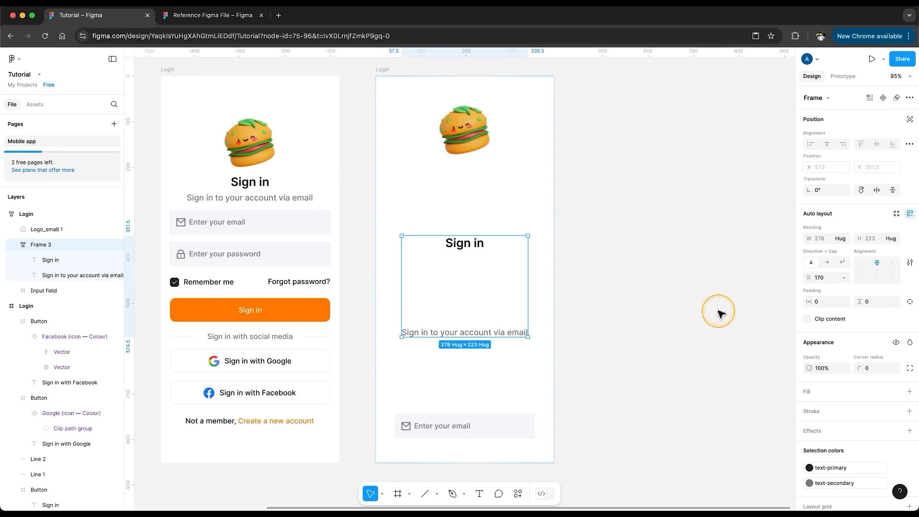
{"action": "left_click_drag", "start_coordinate": [809, 277], "coordinate": [826, 283]}
{"action": "left_click", "coordinate": [826, 278]}
{"action": "type", "text": "2"}
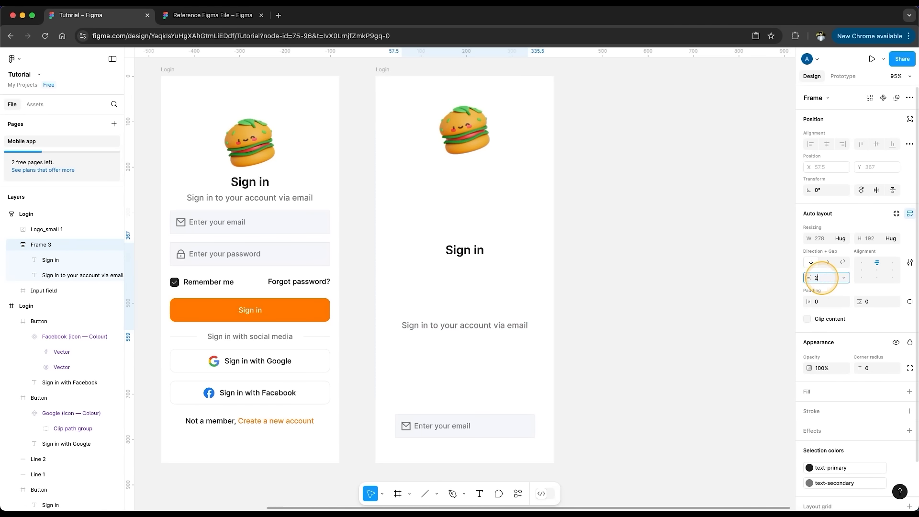
{"action": "key", "text": "Return"}
{"action": "left_click", "coordinate": [826, 262]}
{"action": "left_click", "coordinate": [815, 262]}
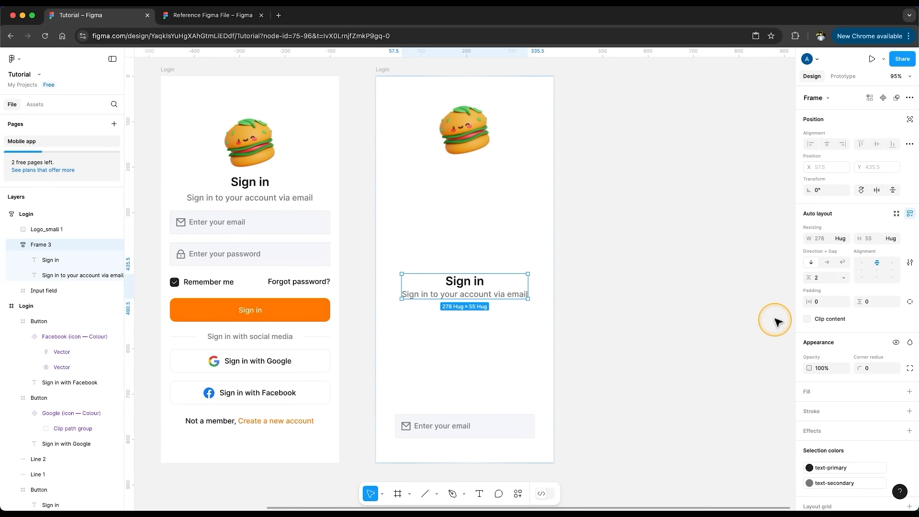
- Rename the new frame 'Sign in text', briefly ungrouping it and then restoring it
{"action": "left_click", "coordinate": [15, 244]}
{"action": "left_click", "coordinate": [26, 213]}
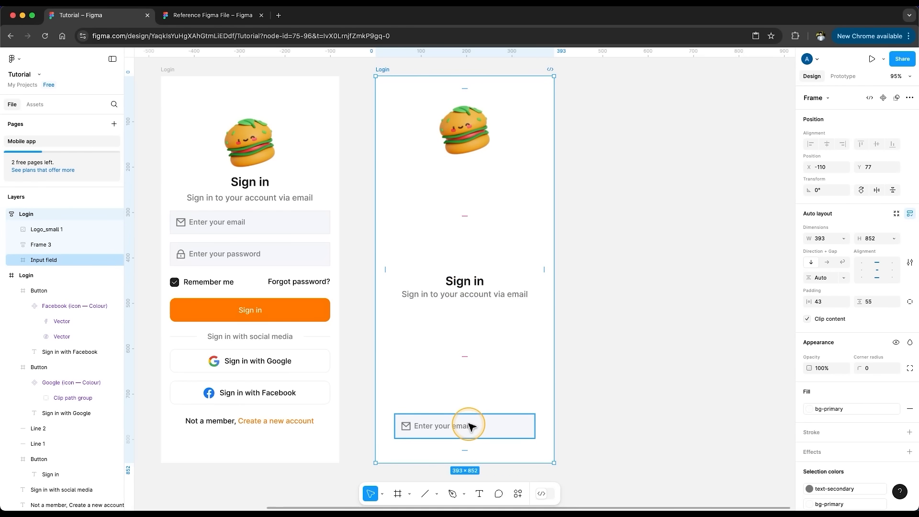
{"action": "left_click", "coordinate": [37, 245]}
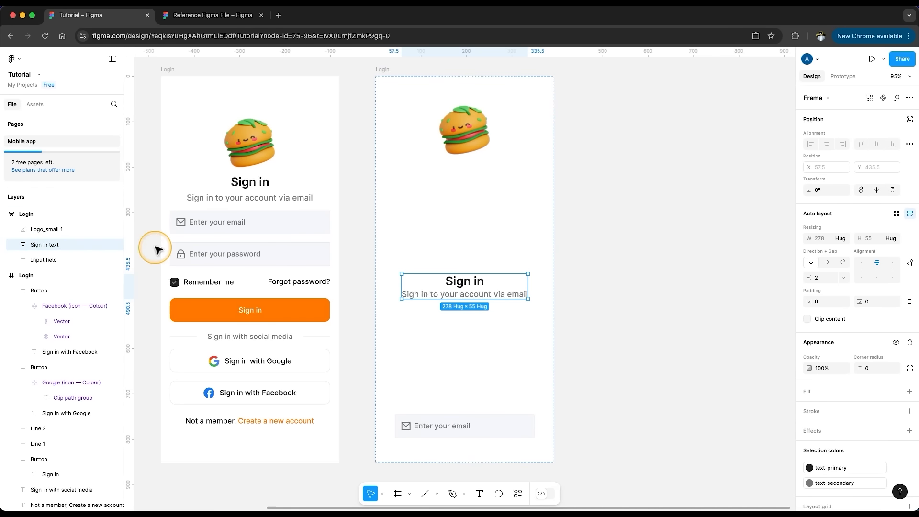
{"action": "left_click", "coordinate": [512, 305]}
{"action": "left_click", "coordinate": [480, 290]}
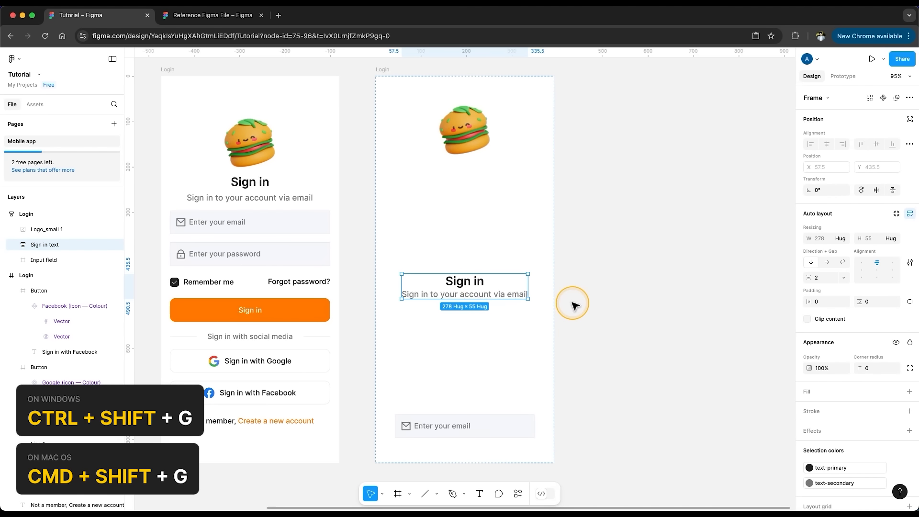
{"action": "key", "text": "super+shift+g"}
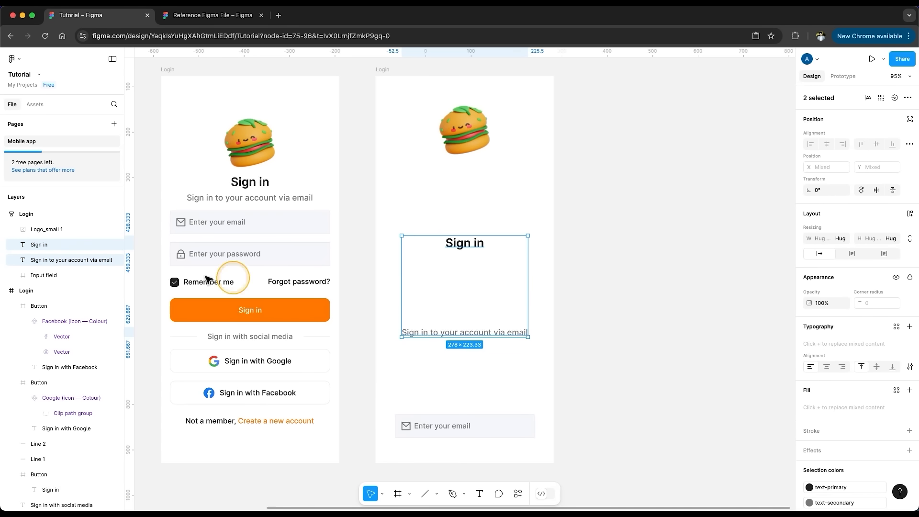
{"action": "left_click", "coordinate": [578, 322]}
{"action": "key", "text": "super+z"}
{"action": "key", "text": "super+z"}
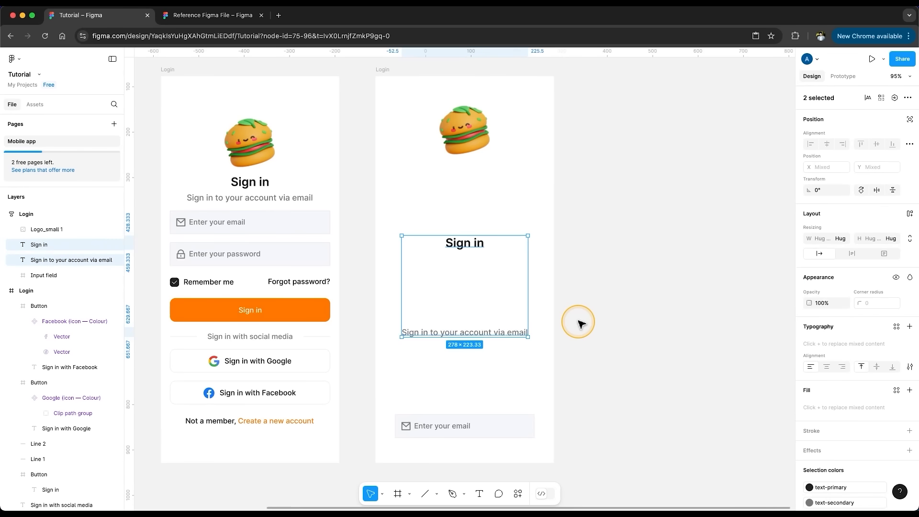
{"action": "left_click", "coordinate": [578, 323]}
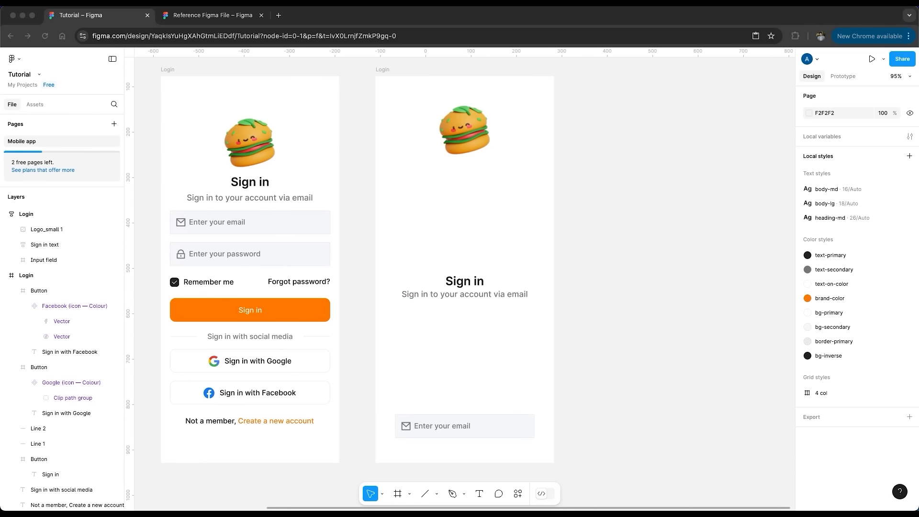
- Set the Login frame's horizontal and vertical padding to 20
{"action": "left_click", "coordinate": [533, 349]}
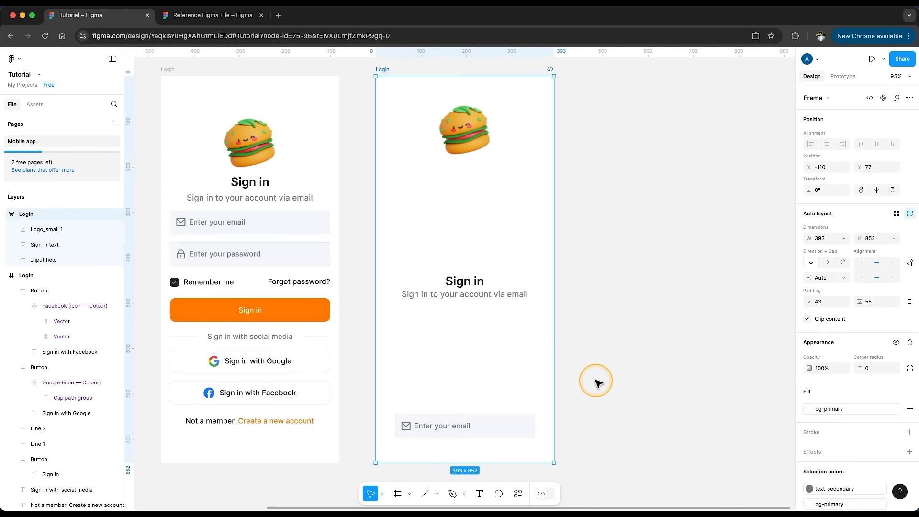
{"action": "left_click", "coordinate": [829, 302]}
{"action": "type", "text": "20"}
{"action": "left_click", "coordinate": [871, 300]}
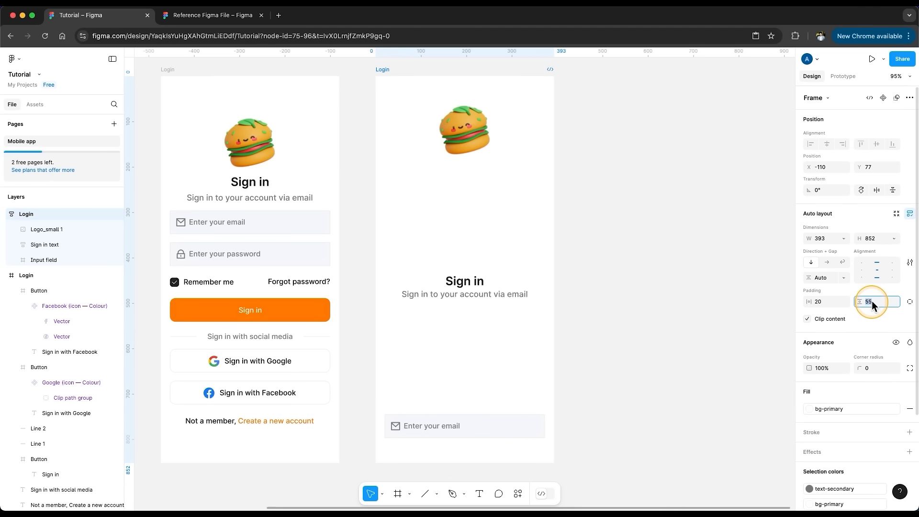
{"action": "type", "text": "20"}
{"action": "key", "text": "Return"}
{"action": "left_click", "coordinate": [581, 423]}
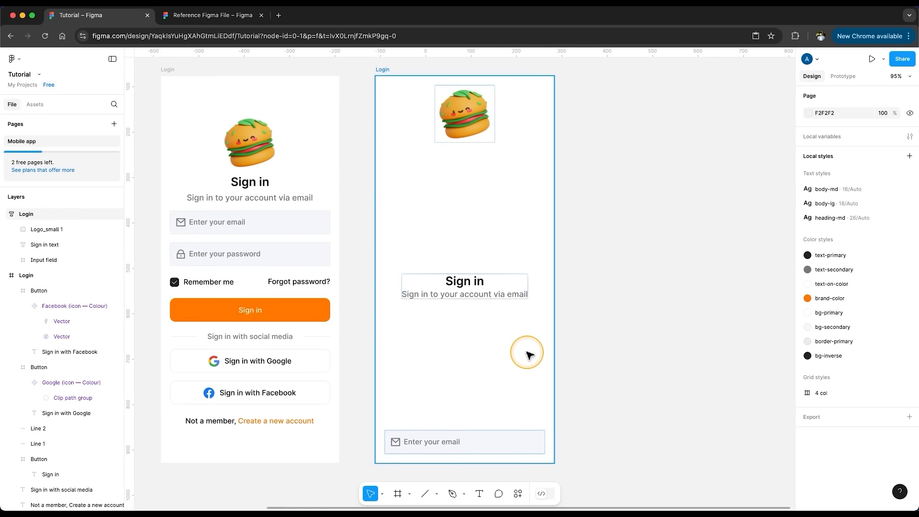
- Move the password field into the new Login frame, placed below the email field
{"action": "left_click_drag", "start_coordinate": [289, 257], "coordinate": [478, 220]}
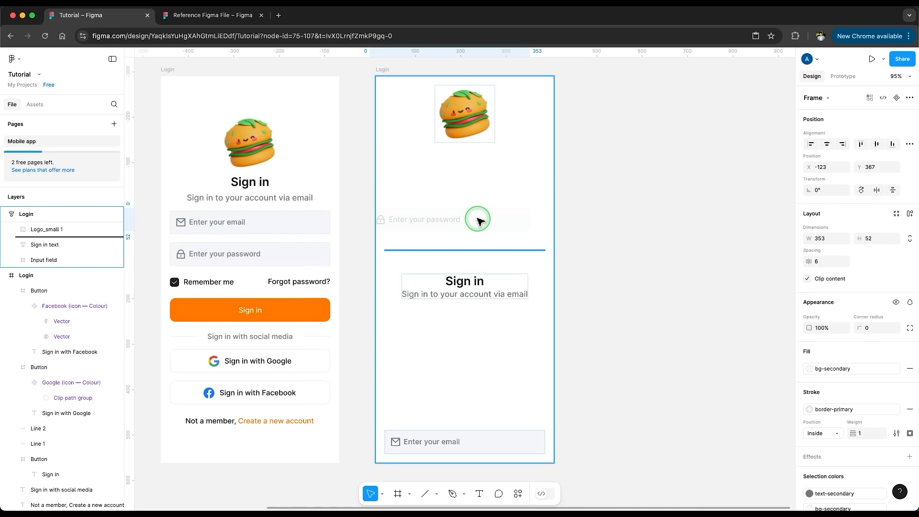
{"action": "left_click_drag", "start_coordinate": [479, 220], "coordinate": [490, 321]}
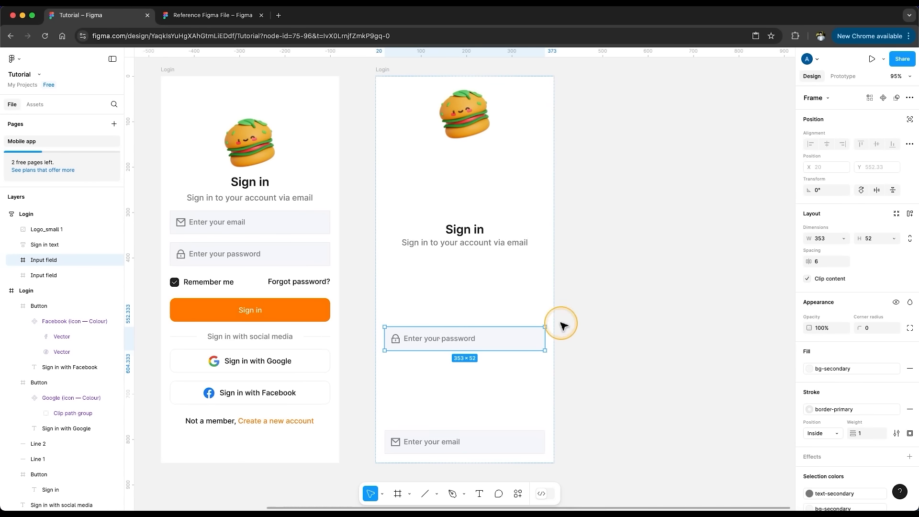
{"action": "left_click_drag", "start_coordinate": [55, 260], "coordinate": [56, 244]}
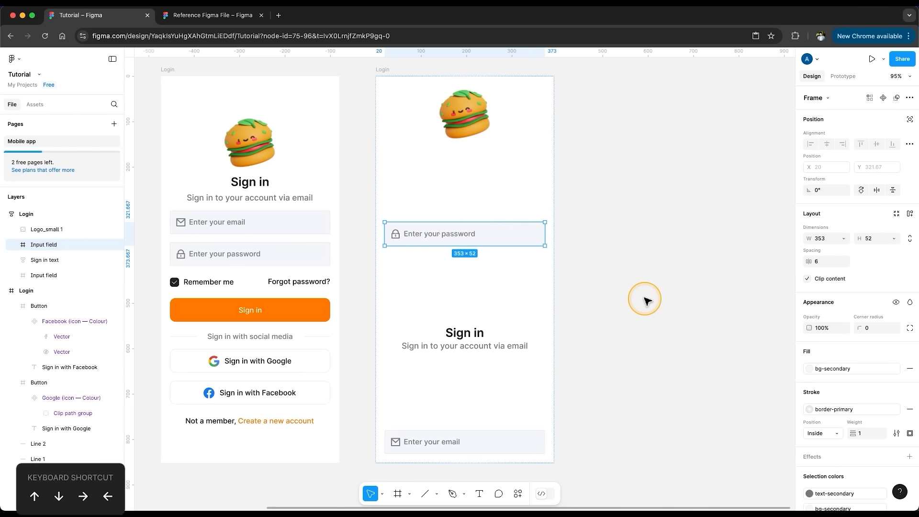
{"action": "key", "text": "Down"}
{"action": "key", "text": "Up"}
{"action": "key", "text": "Up"}
{"action": "key", "text": "Down"}
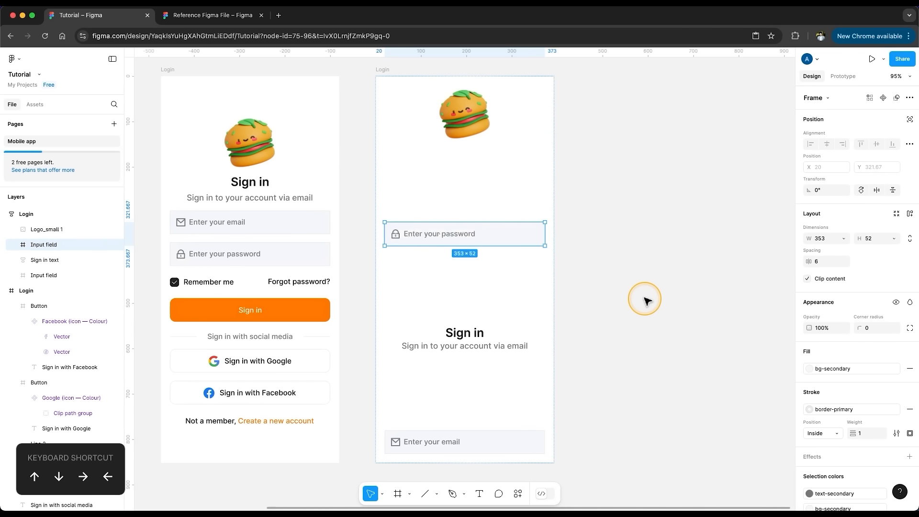
{"action": "key", "text": "Down"}
{"action": "key", "text": "Down"}
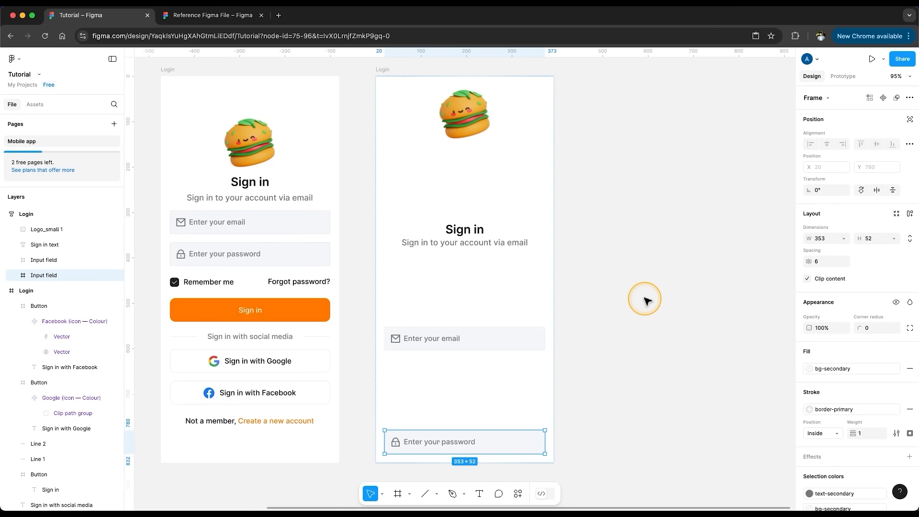
{"action": "left_click", "coordinate": [644, 300]}
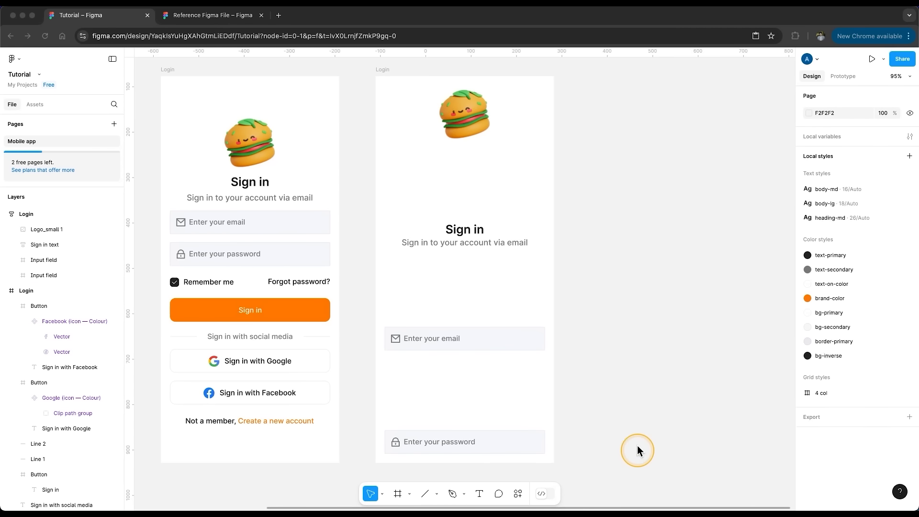
- Widen the Login frame to 700 to test the fixed-width password field
{"action": "left_click", "coordinate": [487, 440]}
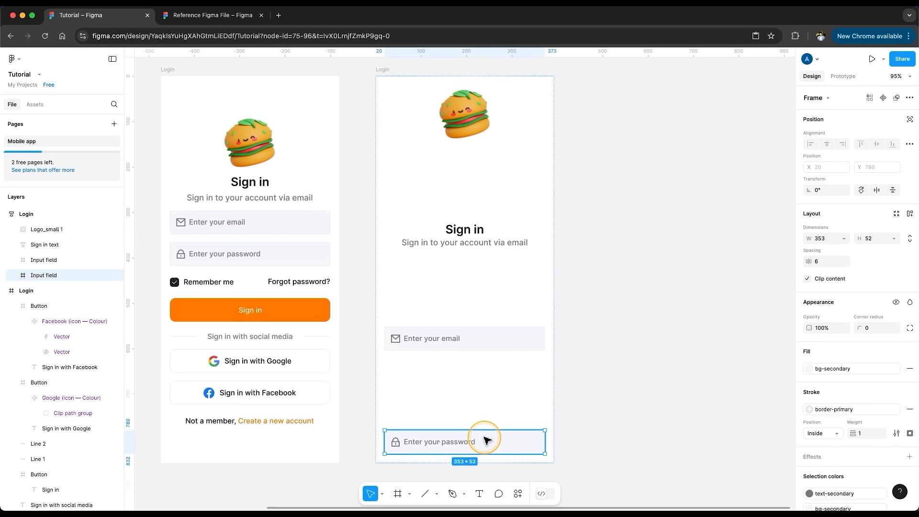
{"action": "left_click", "coordinate": [850, 238]}
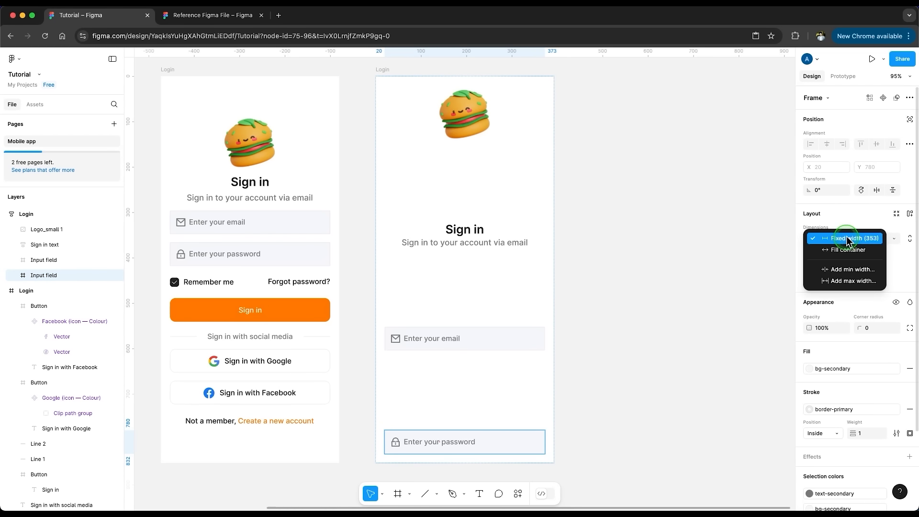
{"action": "left_click", "coordinate": [854, 240]}
{"action": "left_click", "coordinate": [385, 70]}
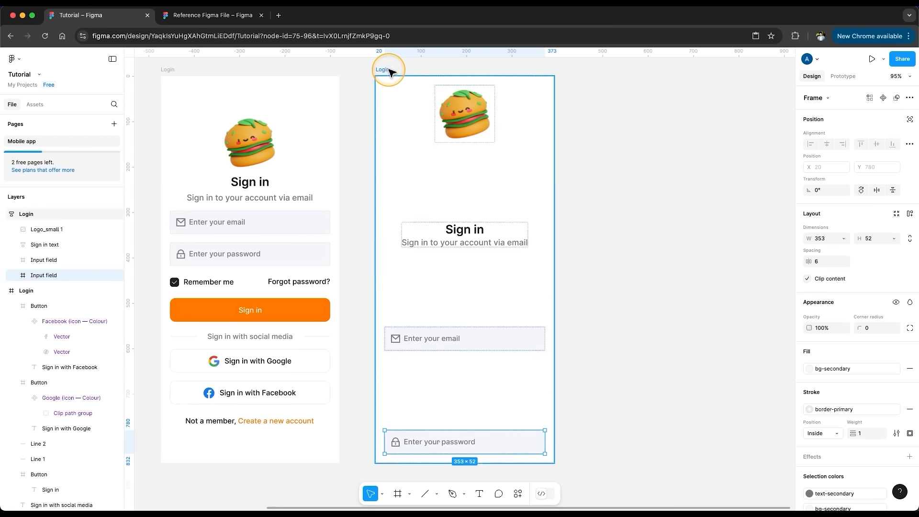
{"action": "left_click_drag", "start_coordinate": [553, 180], "coordinate": [694, 200]}
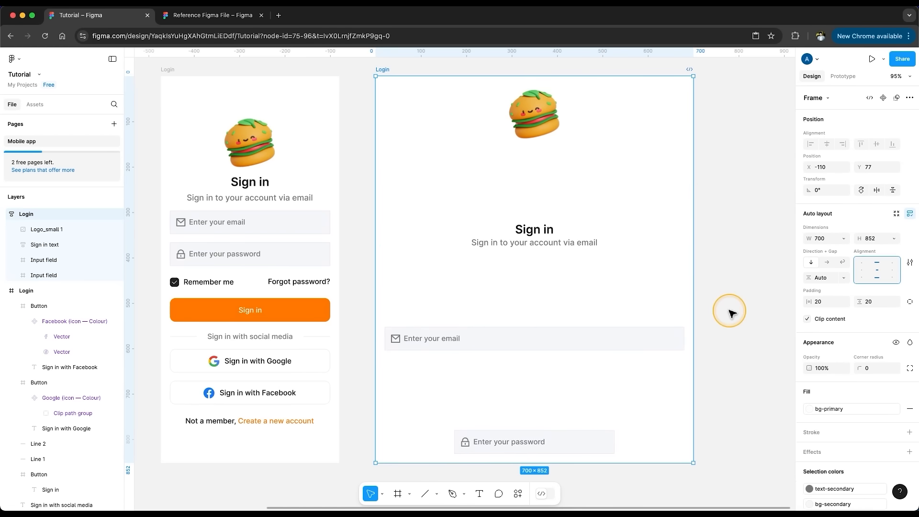
- Set the password field to Fill container and return the Login frame's width to 393
{"action": "left_click", "coordinate": [583, 449]}
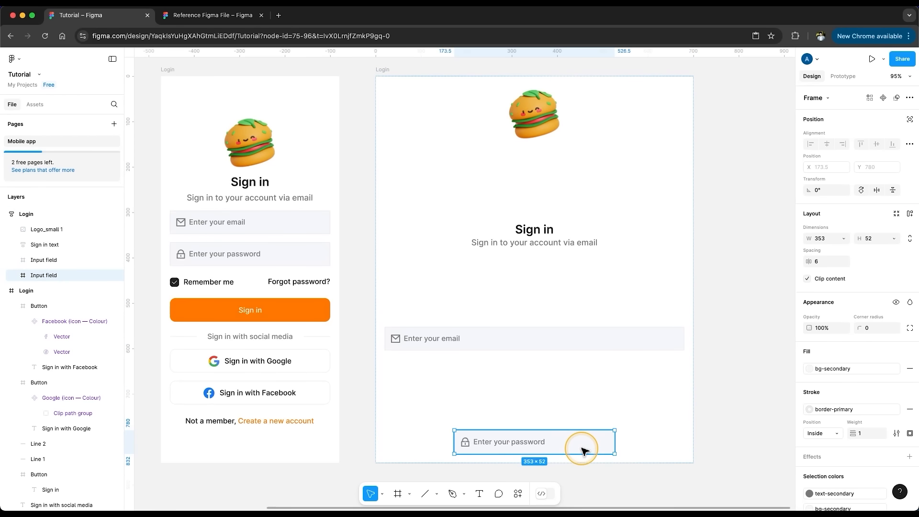
{"action": "left_click", "coordinate": [847, 240]}
{"action": "left_click", "coordinate": [847, 250]}
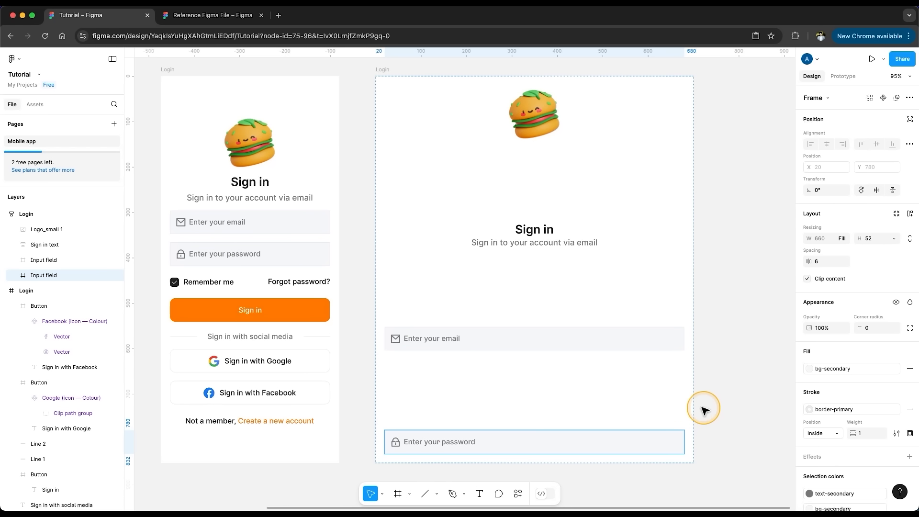
{"action": "key", "text": "Escape"}
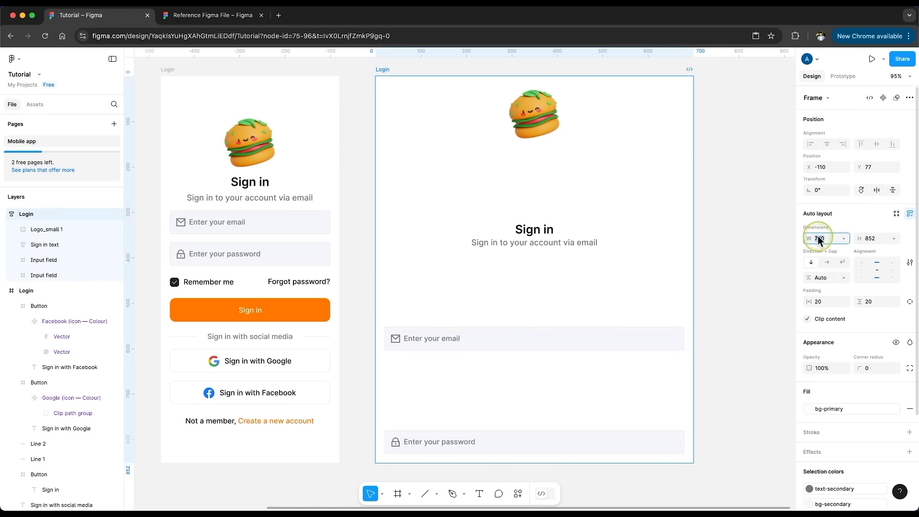
{"action": "type", "text": "393"}
{"action": "key", "text": "Return"}
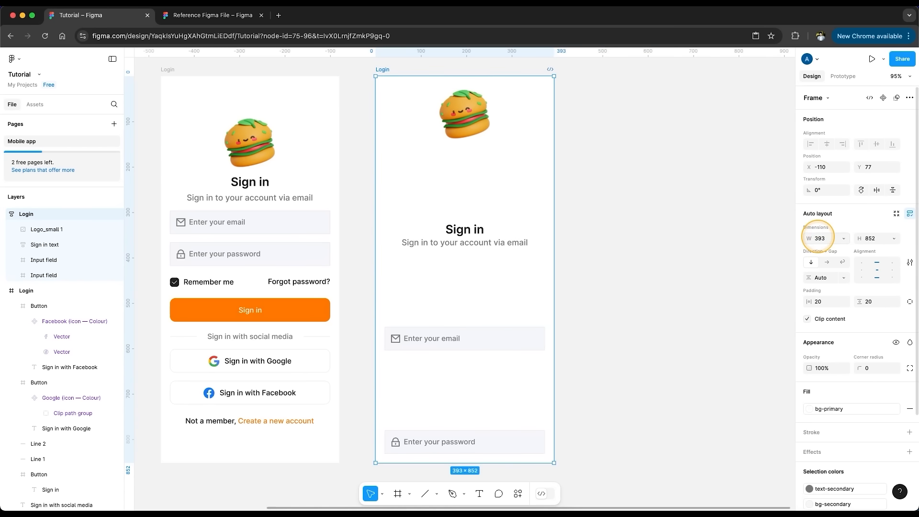
{"action": "left_click", "coordinate": [611, 342]}
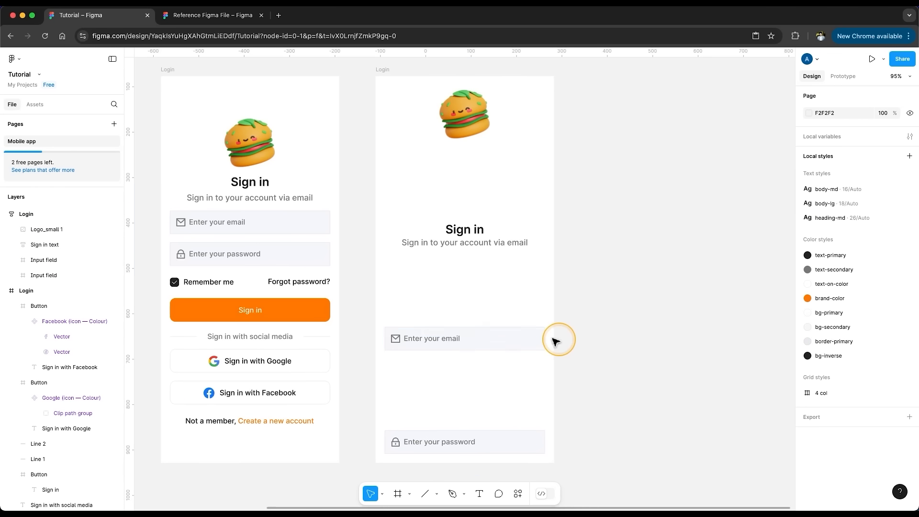
- Wrap the email and password fields in an auto-layout frame named 'Form'
{"action": "left_click", "coordinate": [492, 343]}
{"action": "left_click", "coordinate": [498, 442], "text": "shift"}
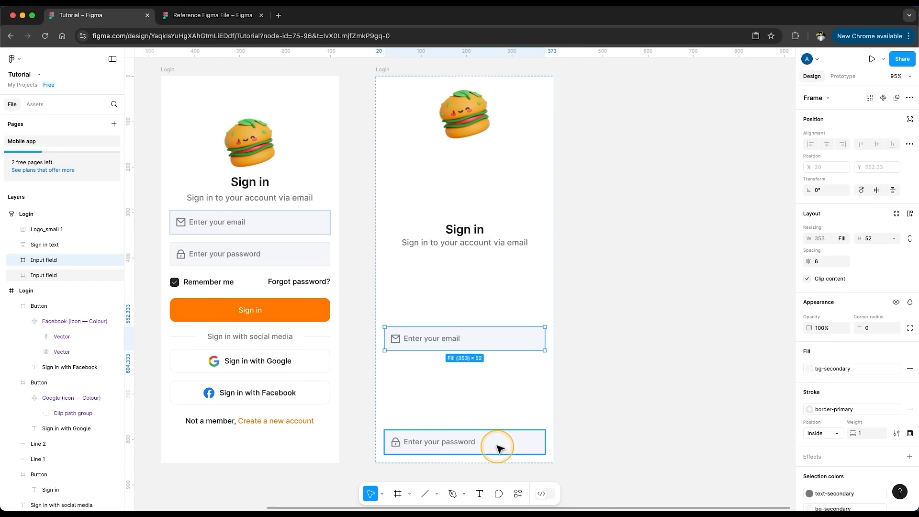
{"action": "right_click", "coordinate": [495, 344]}
{"action": "left_click", "coordinate": [528, 366]}
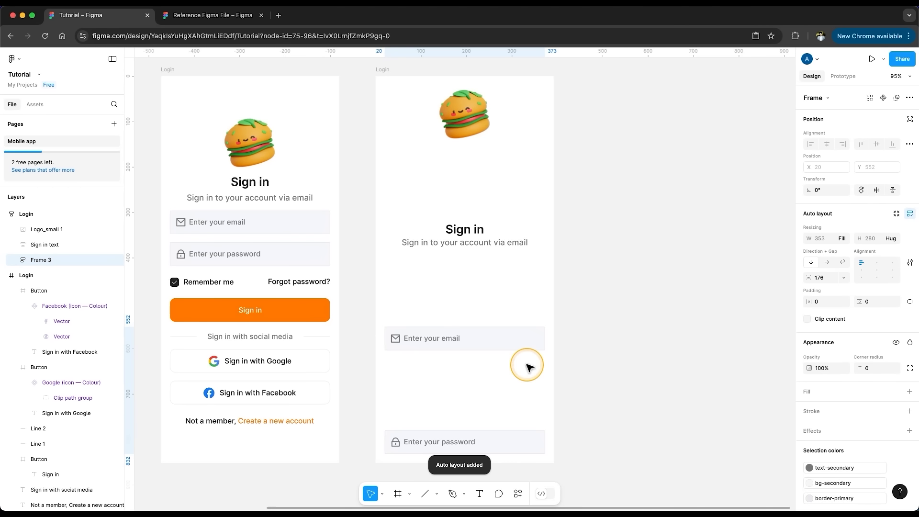
{"action": "double_click", "coordinate": [41, 259]}
{"action": "type", "text": "Form"}
{"action": "key", "text": "Return"}
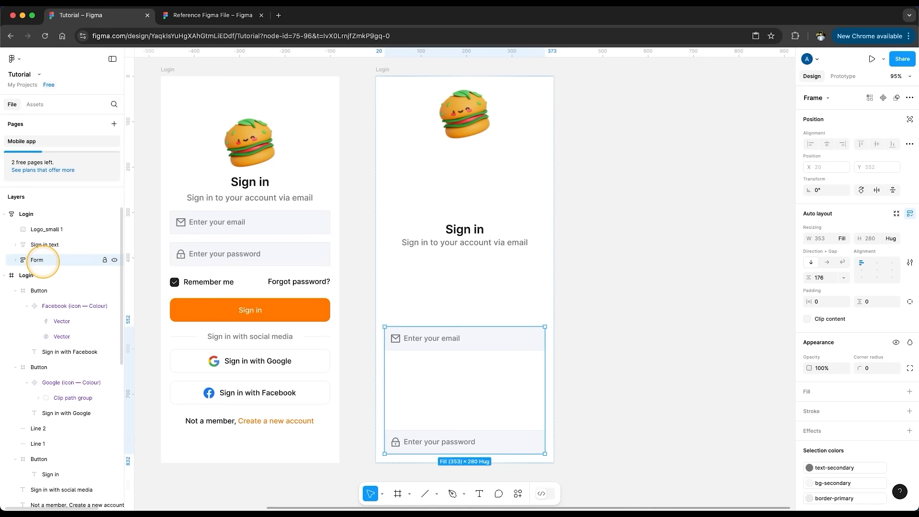
- Set the spacing between the Form frame's fields to 16
{"action": "left_click", "coordinate": [16, 260]}
{"action": "left_click", "coordinate": [820, 278]}
{"action": "type", "text": "16"}
{"action": "key", "text": "Return"}
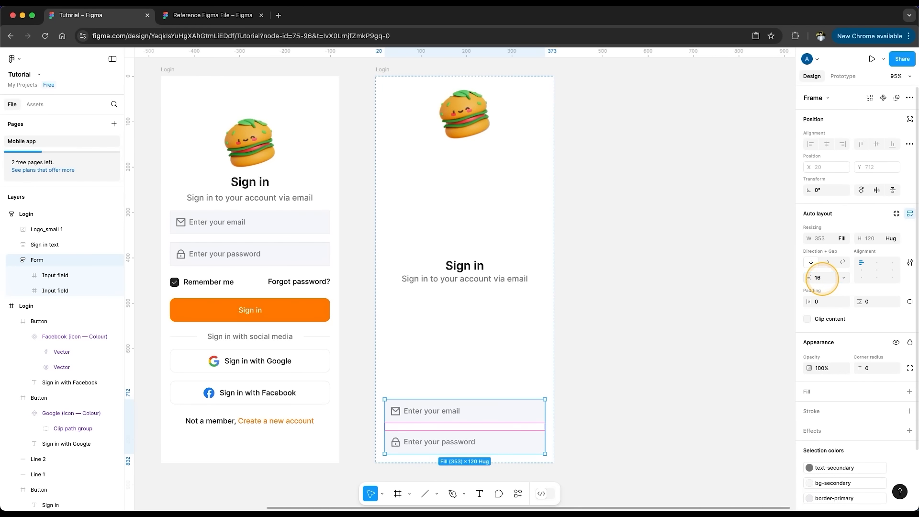
{"action": "left_click", "coordinate": [16, 261]}
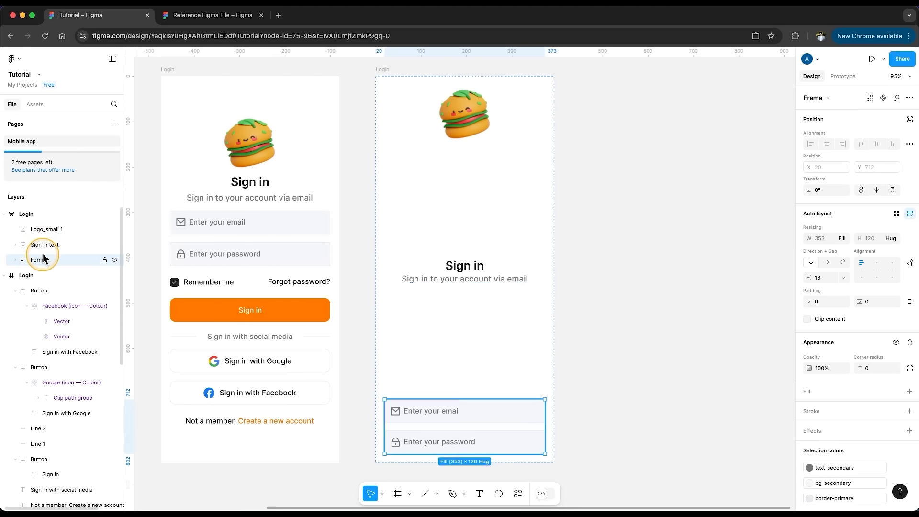
- Set the Login frame's item spacing to 16, then select the Remember me row
{"action": "left_click", "coordinate": [26, 215]}
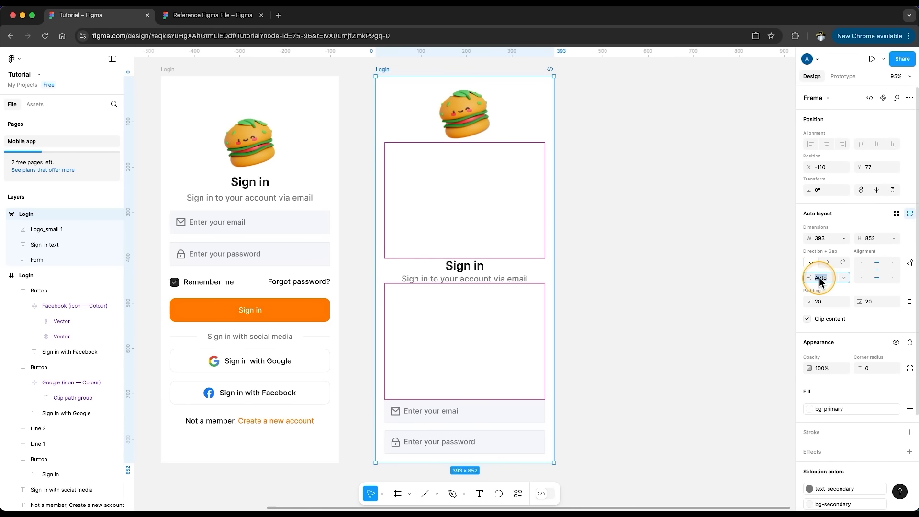
{"action": "type", "text": "16"}
{"action": "key", "text": "Return"}
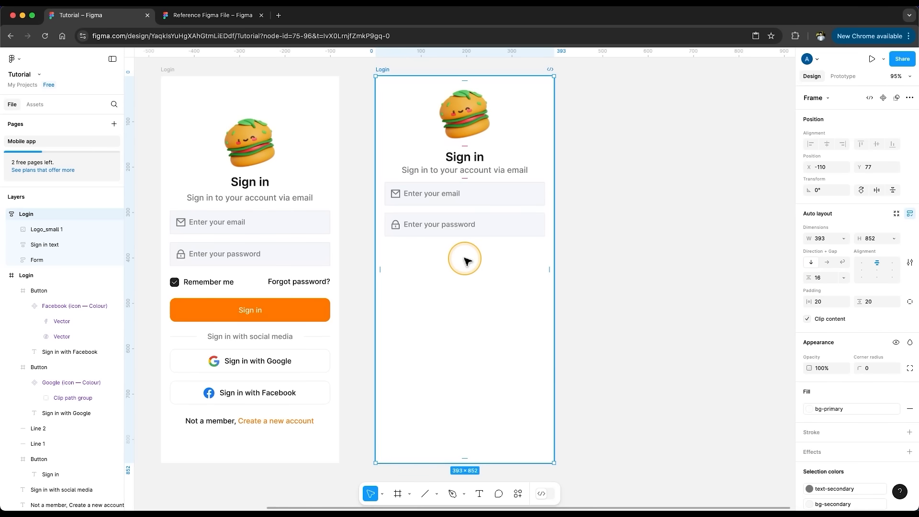
{"action": "left_click", "coordinate": [662, 242]}
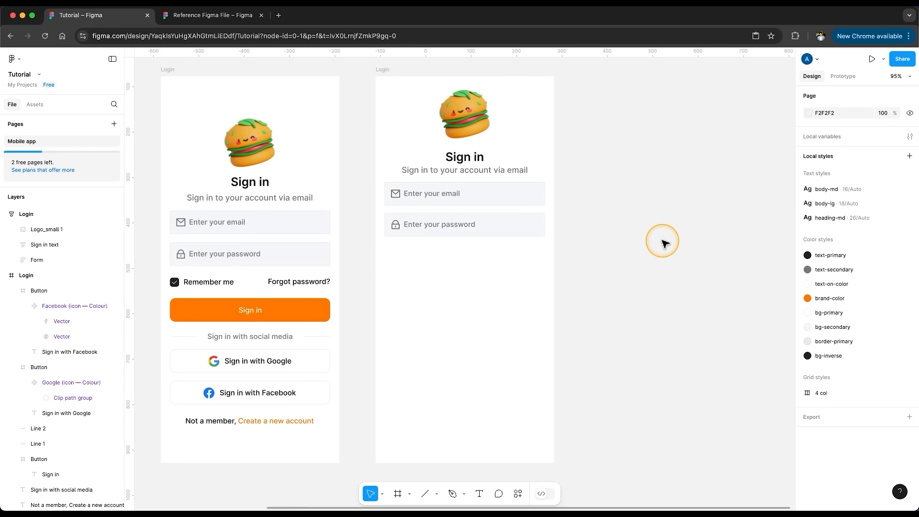
{"action": "left_click", "coordinate": [203, 282]}
- Move the Forgot password? link and the checkbox row into the right Login frame
{"action": "left_click", "coordinate": [289, 282], "text": "shift"}
{"action": "left_click_drag", "start_coordinate": [289, 283], "coordinate": [476, 283]}
{"action": "key", "text": "Escape"}
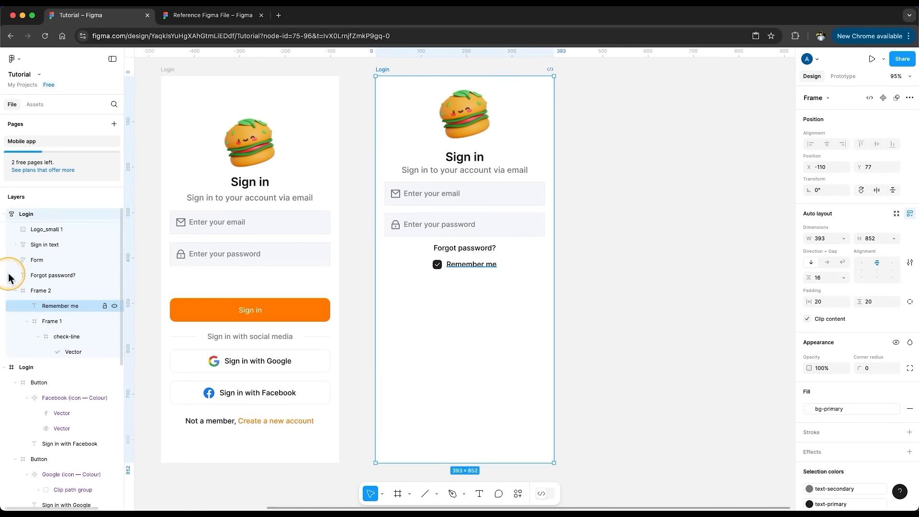
{"action": "left_click", "coordinate": [15, 291]}
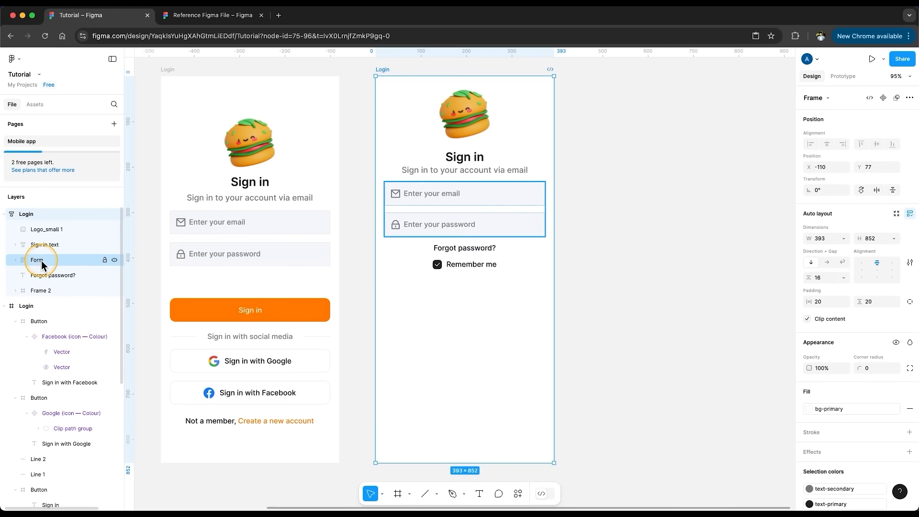
- Add auto layout to the checkbox row and vertically centre the checkbox and label
{"action": "left_click", "coordinate": [45, 293]}
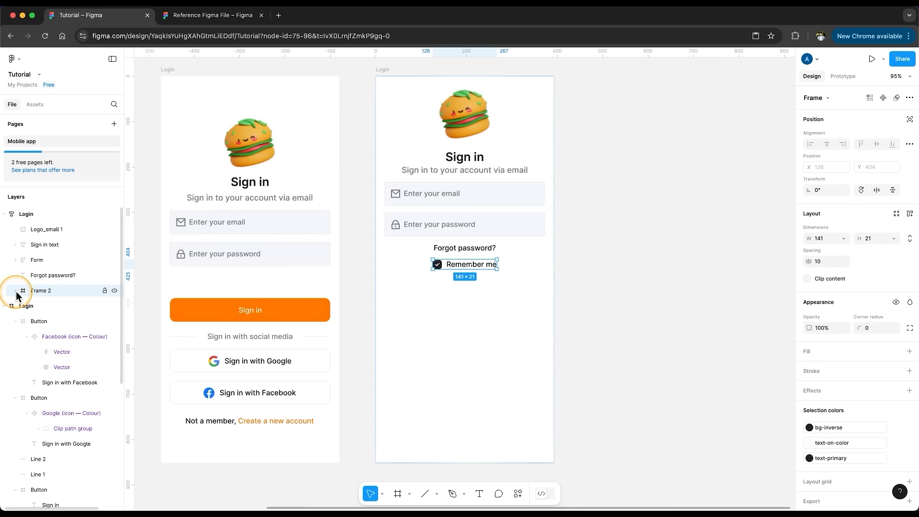
{"action": "right_click", "coordinate": [472, 270]}
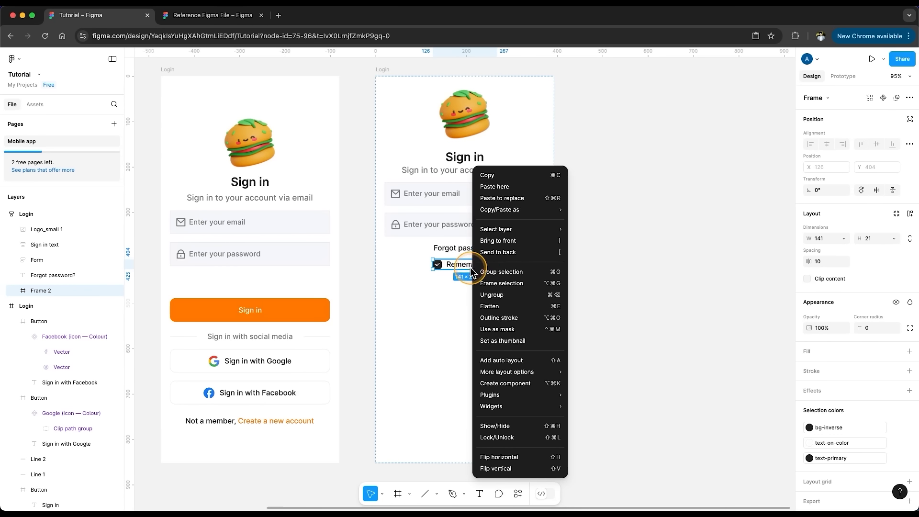
{"action": "left_click", "coordinate": [506, 357]}
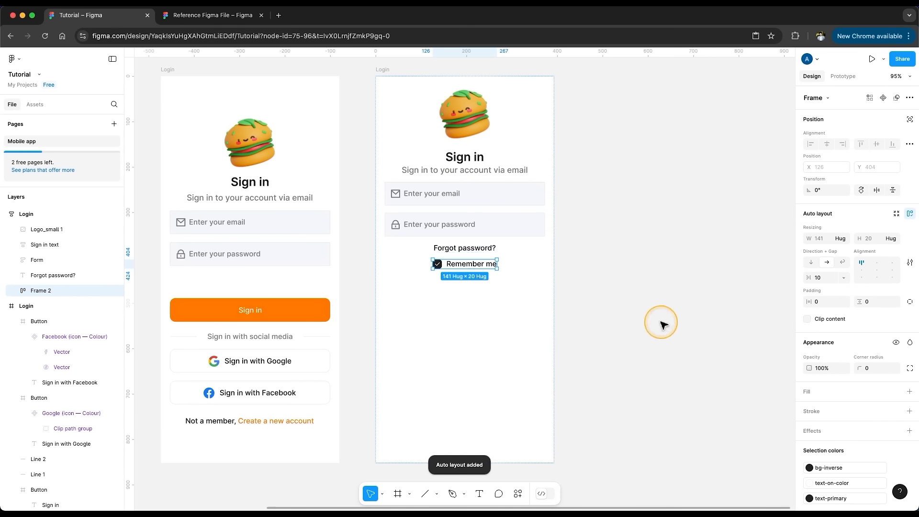
{"action": "left_click", "coordinate": [861, 271]}
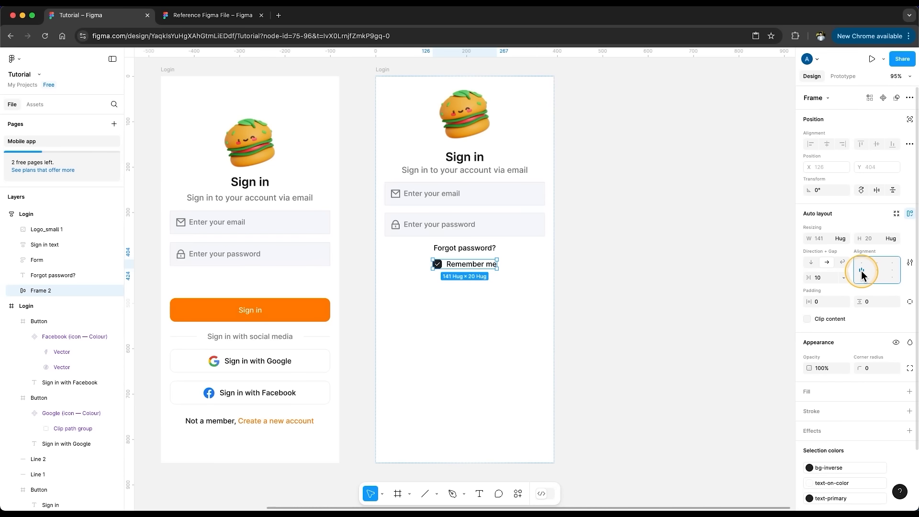
{"action": "key", "text": "super+z"}
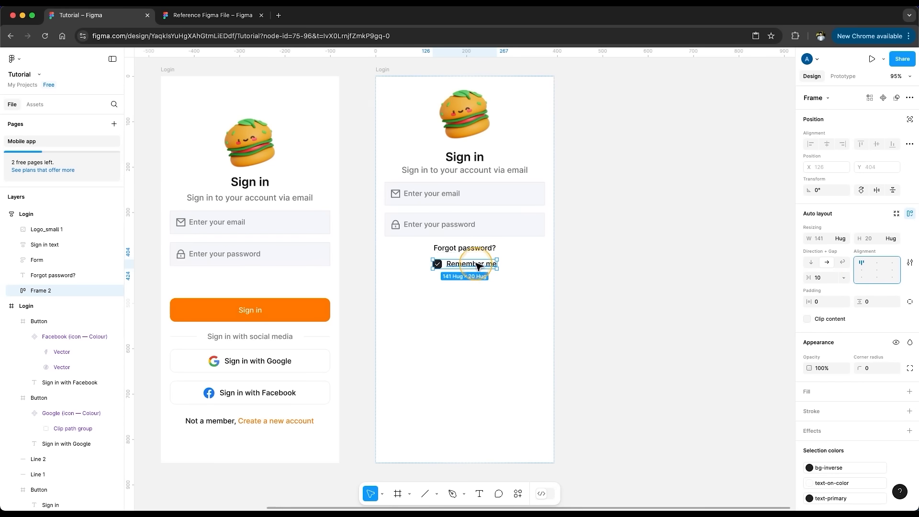
{"action": "scroll", "coordinate": [468, 263], "scroll_direction": "up", "scroll_amount": 8}
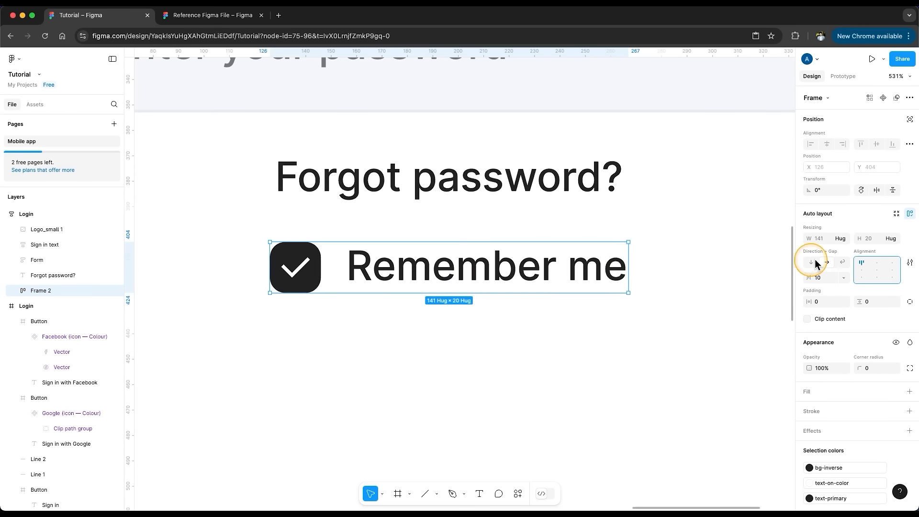
{"action": "left_click", "coordinate": [860, 270]}
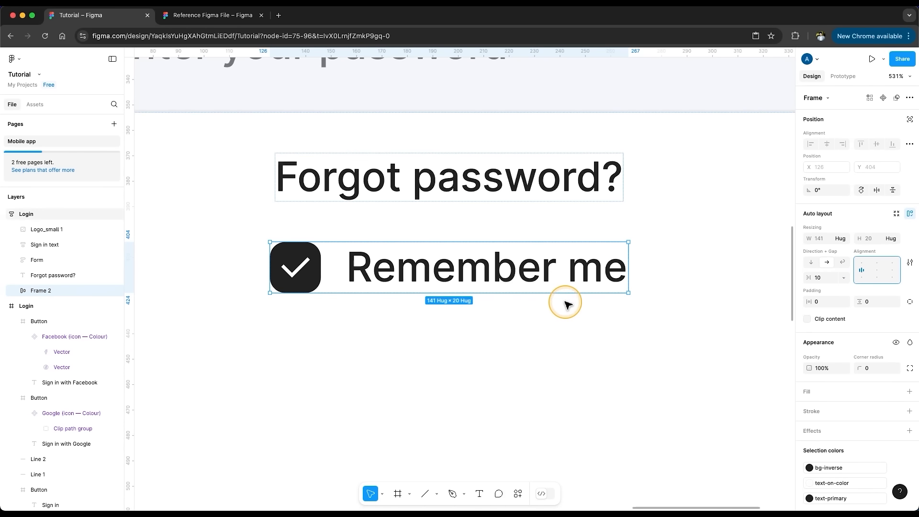
{"action": "left_click_drag", "start_coordinate": [564, 293], "coordinate": [493, 331]}
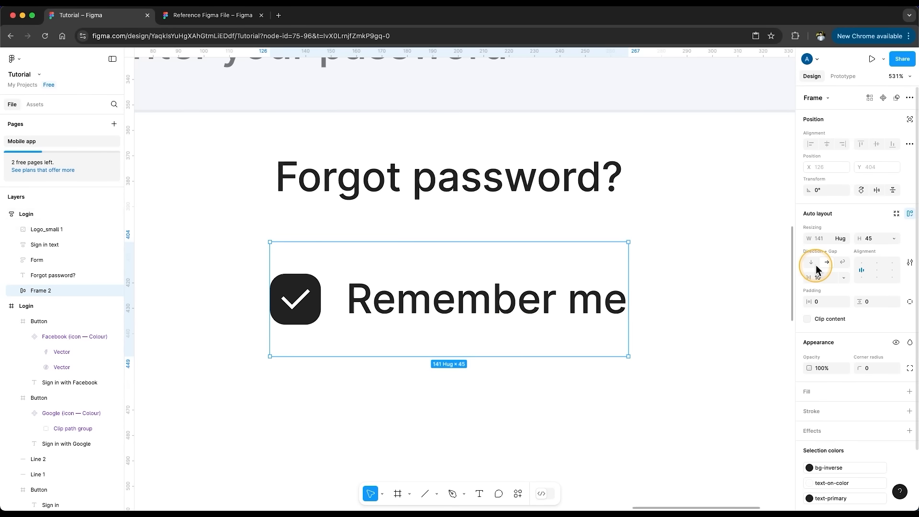
{"action": "left_click", "coordinate": [861, 263]}
{"action": "left_click", "coordinate": [861, 271]}
{"action": "key", "text": "super+z"}
{"action": "key", "text": "super+z"}
{"action": "key", "text": "super+z"}
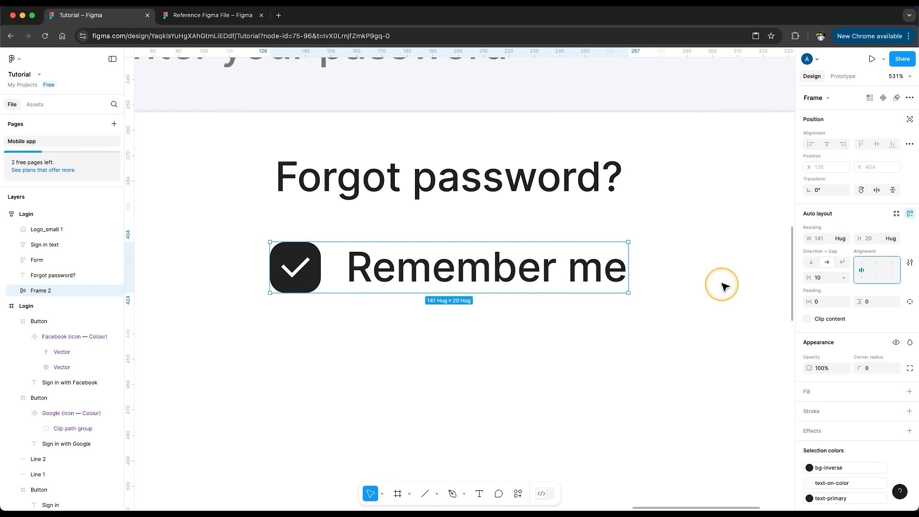
- Rename the checkbox-and-label row layer to 'Remember me'
{"action": "left_click", "coordinate": [722, 283]}
{"action": "scroll", "coordinate": [721, 284], "scroll_direction": "down", "scroll_amount": 8}
{"action": "left_click_drag", "start_coordinate": [721, 283], "coordinate": [568, 273]}
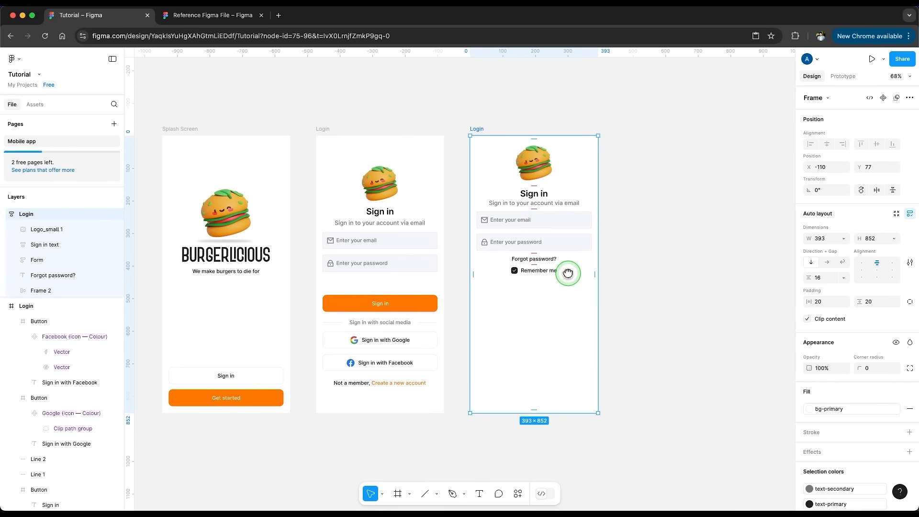
{"action": "left_click", "coordinate": [531, 271]}
{"action": "double_click", "coordinate": [39, 290]}
{"action": "type", "text": "Remember me"}
{"action": "key", "text": "Return"}
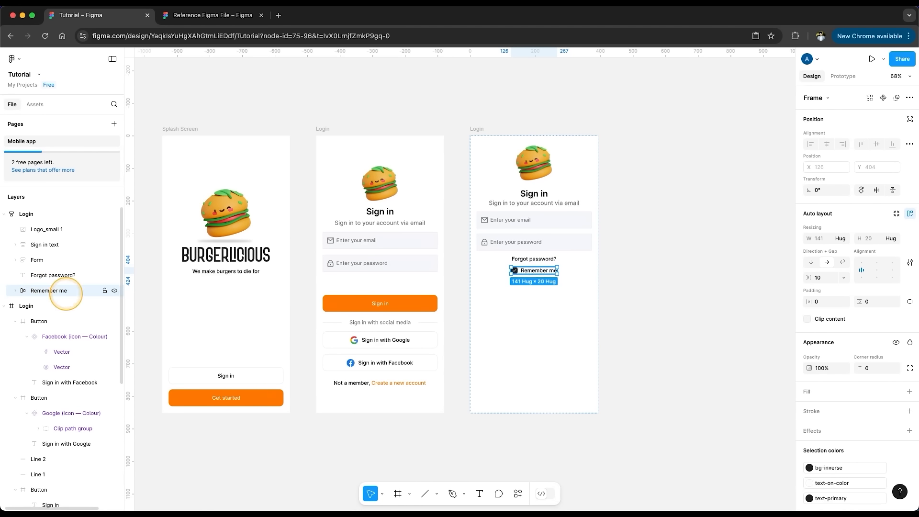
- Rename the 20×20 checkbox frame inside Remember me to 'Icon'
{"action": "left_click", "coordinate": [15, 290]}
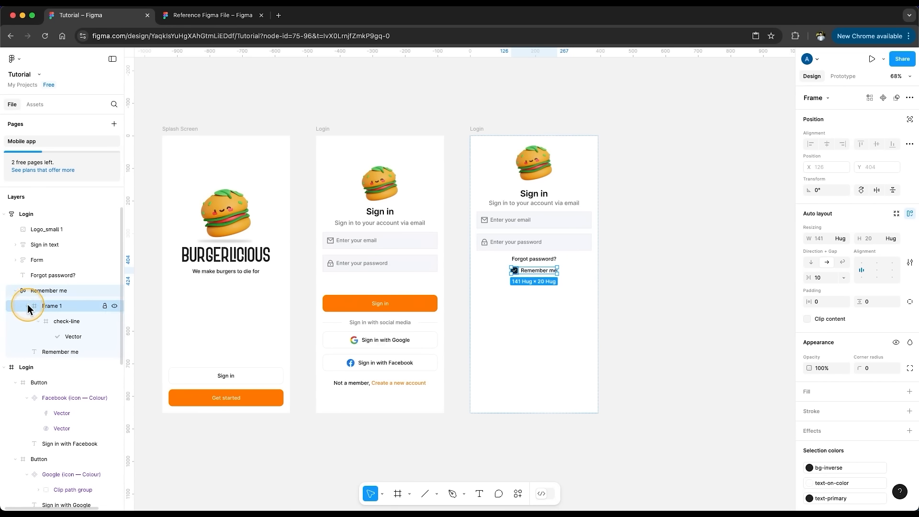
{"action": "left_click", "coordinate": [29, 305]}
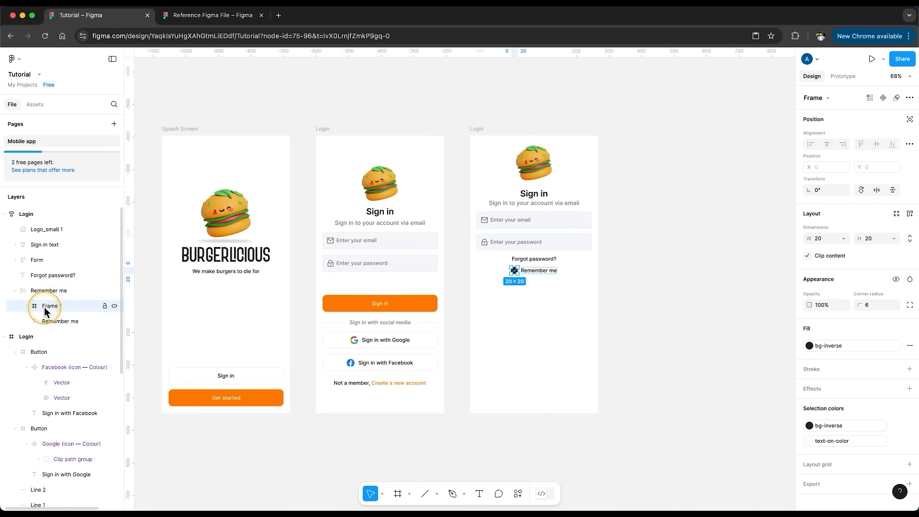
{"action": "left_click", "coordinate": [47, 319]}
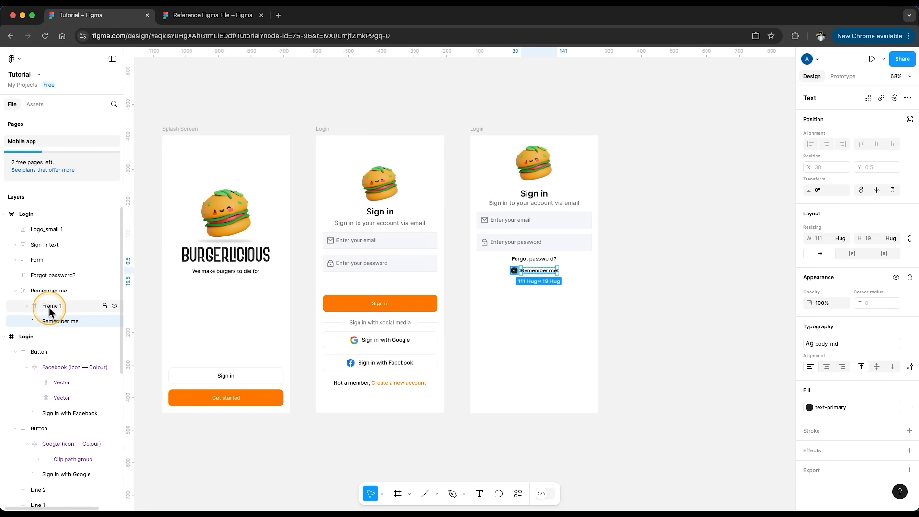
{"action": "left_click", "coordinate": [49, 306]}
{"action": "double_click", "coordinate": [49, 306]}
{"action": "type", "text": "Icon"}
{"action": "key", "text": "Return"}
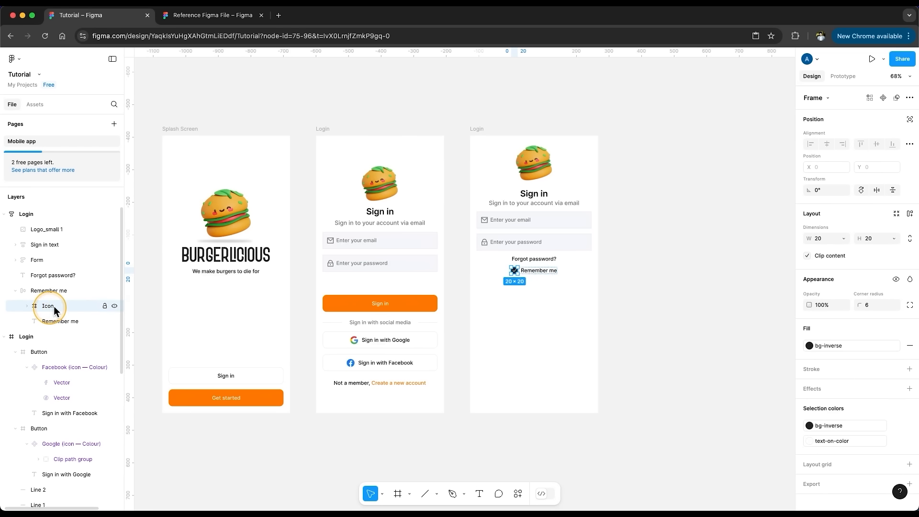
{"action": "key", "text": "shift+2"}
{"action": "left_click", "coordinate": [27, 306]}
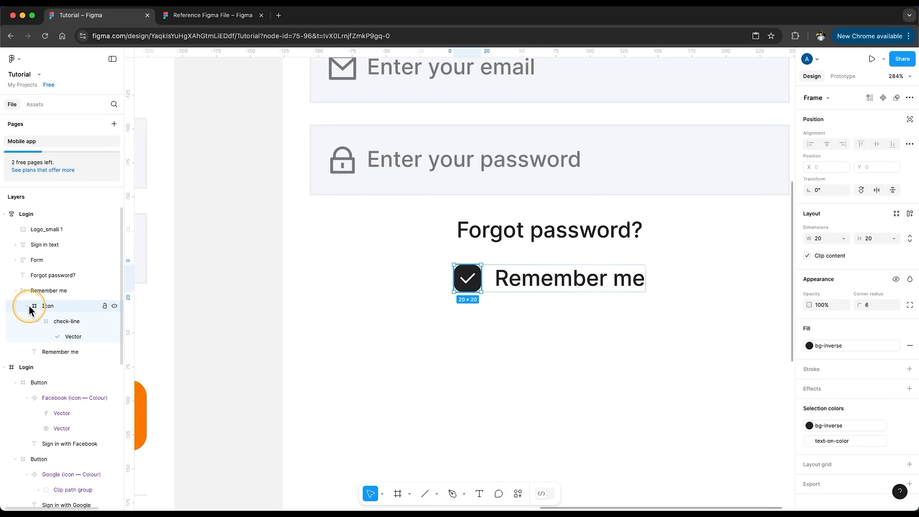
{"action": "left_click", "coordinate": [28, 306]}
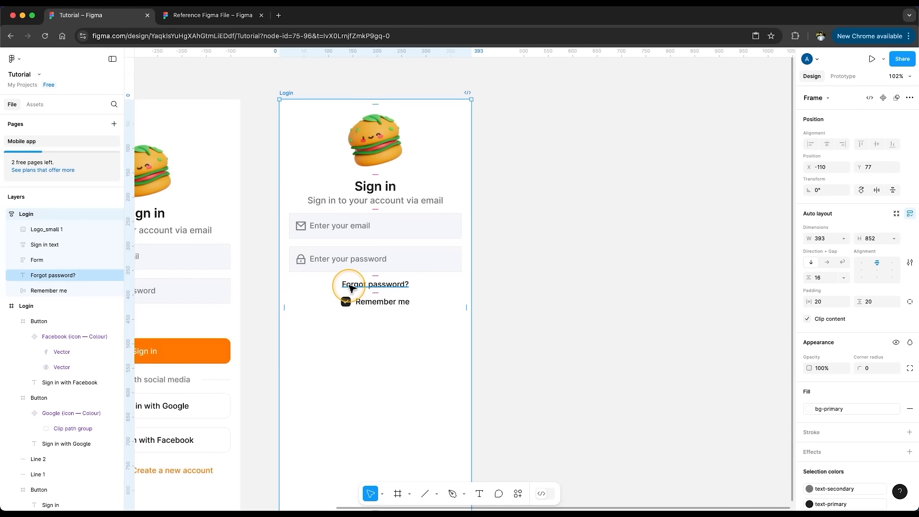
- Select both the Remember me row and the Forgot password? text
{"action": "left_click", "coordinate": [350, 285]}
{"action": "left_click", "coordinate": [356, 303]}
{"action": "left_click", "coordinate": [371, 285], "text": "shift"}
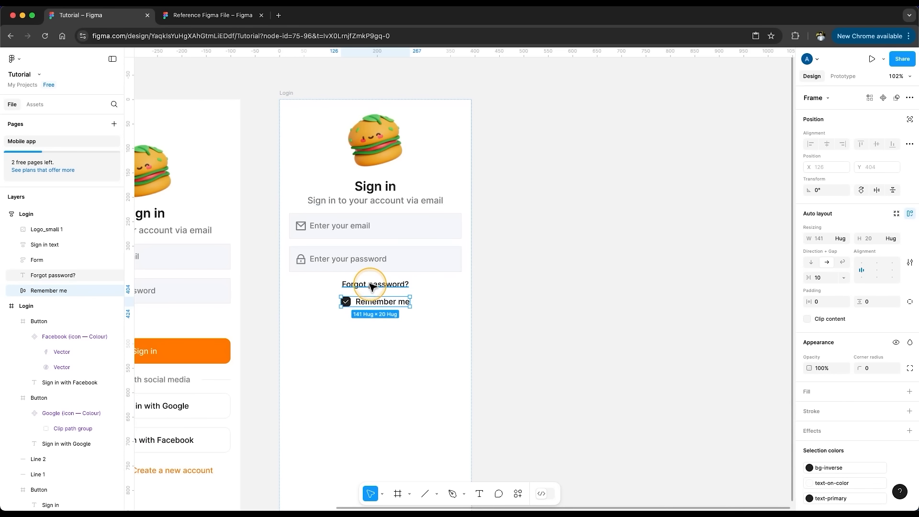
- Wrap both layers in a horizontal auto-layout row with Fill container width and Auto gap
{"action": "right_click", "coordinate": [378, 289]}
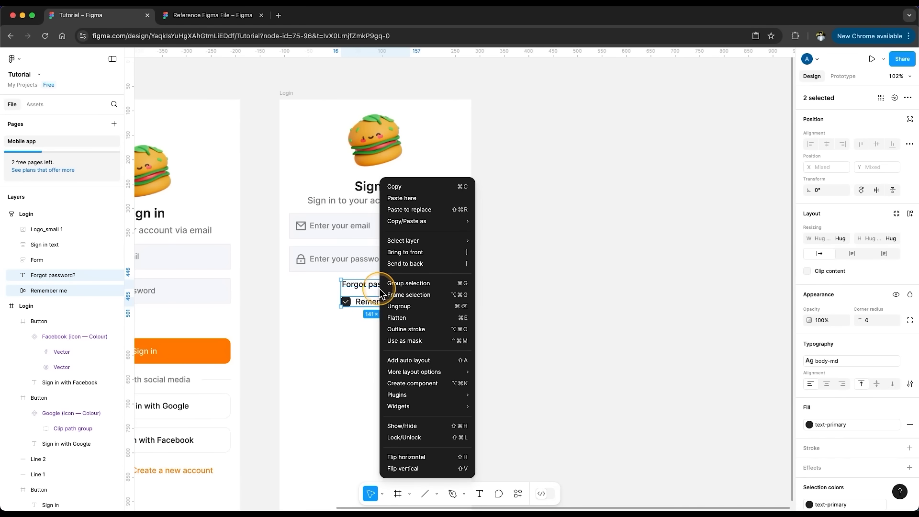
{"action": "left_click", "coordinate": [406, 361]}
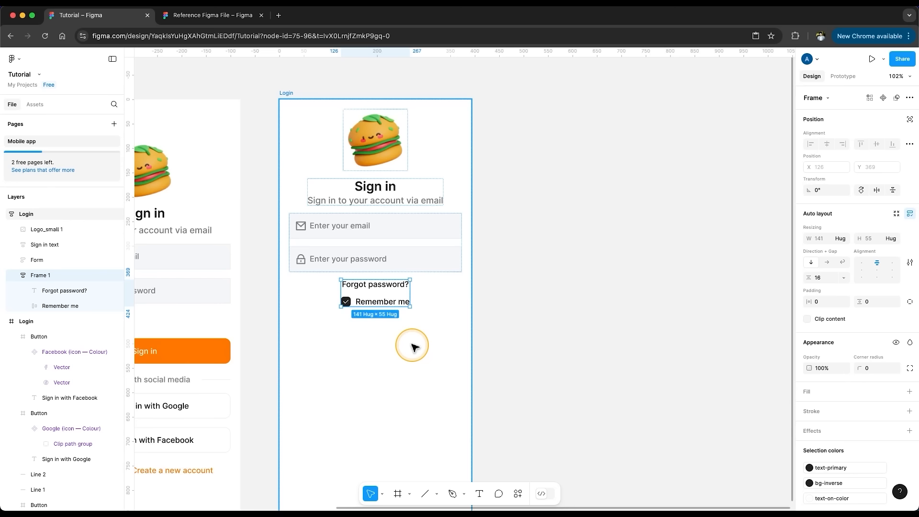
{"action": "left_click", "coordinate": [827, 262]}
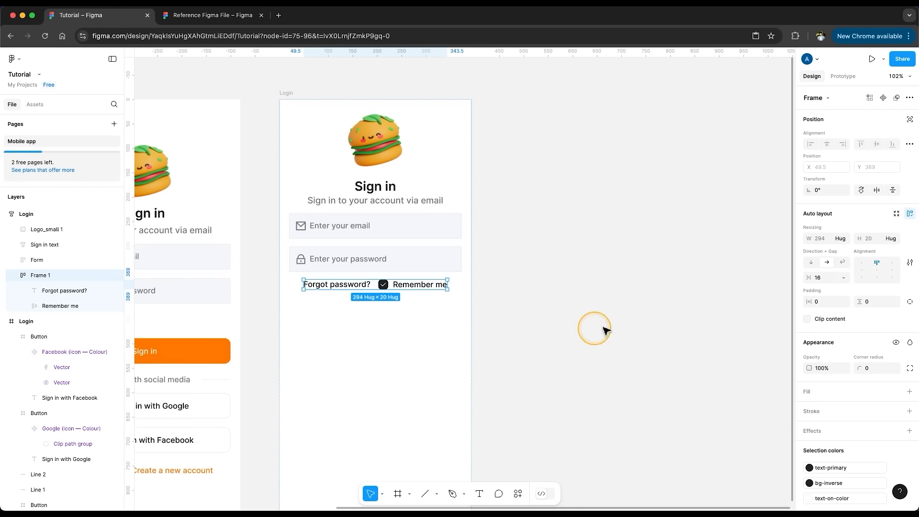
{"action": "left_click", "coordinate": [842, 239]}
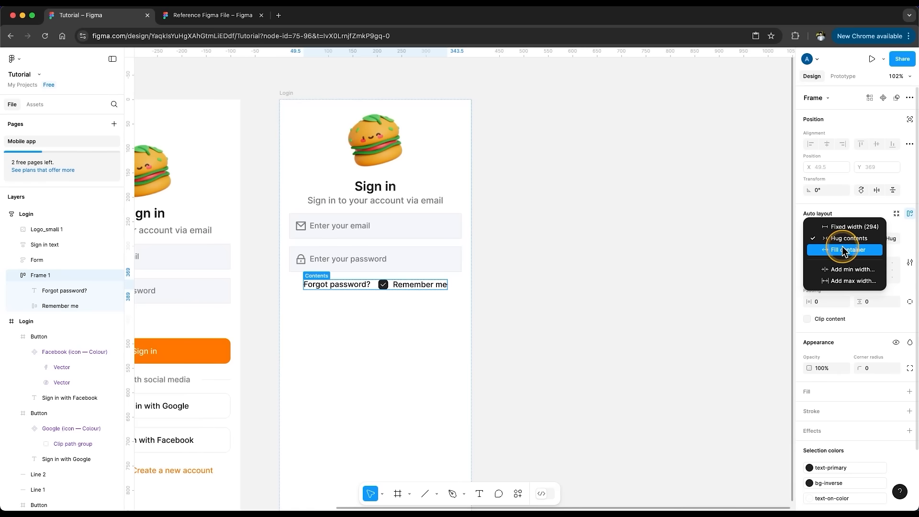
{"action": "left_click", "coordinate": [845, 251]}
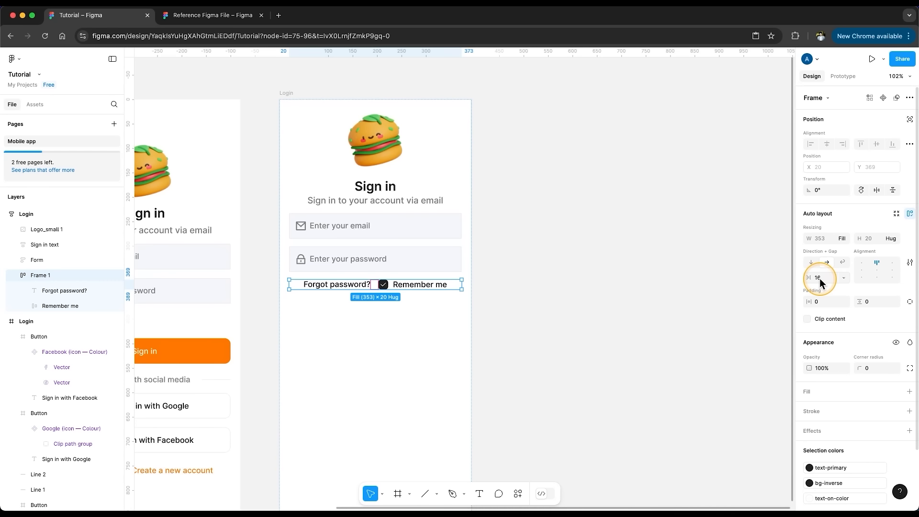
{"action": "left_click", "coordinate": [829, 277]}
{"action": "left_click", "coordinate": [842, 288]}
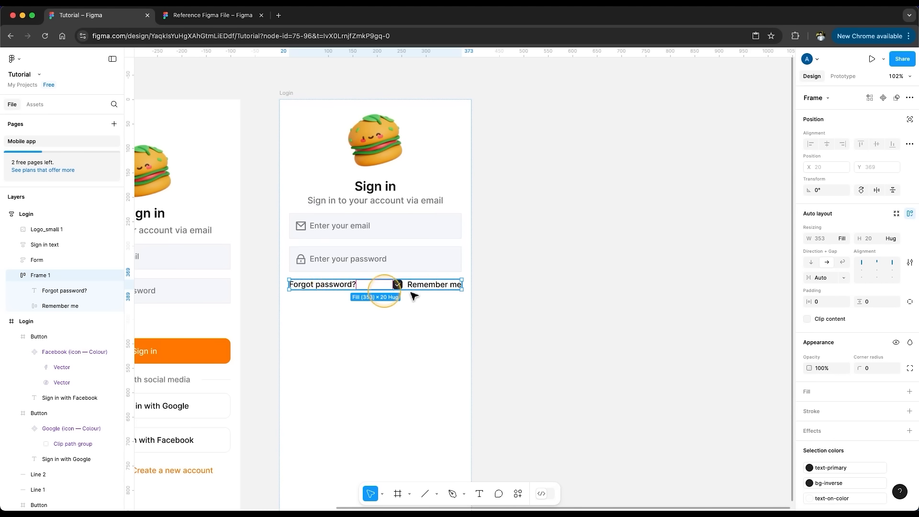
- Reorder the row so Remember me sits first, left of Forgot password?
{"action": "left_click", "coordinate": [552, 305]}
{"action": "left_click", "coordinate": [425, 288]}
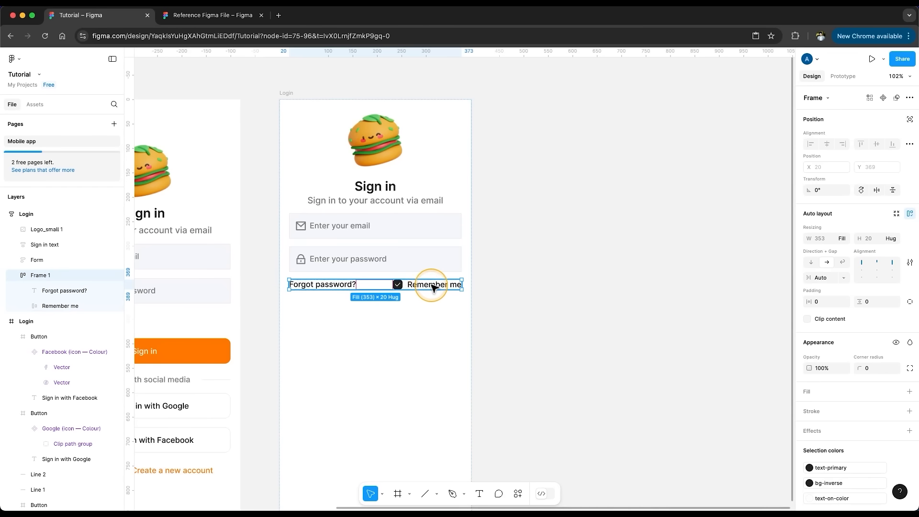
{"action": "left_click", "coordinate": [432, 286]}
{"action": "left_click_drag", "start_coordinate": [440, 287], "coordinate": [360, 287]}
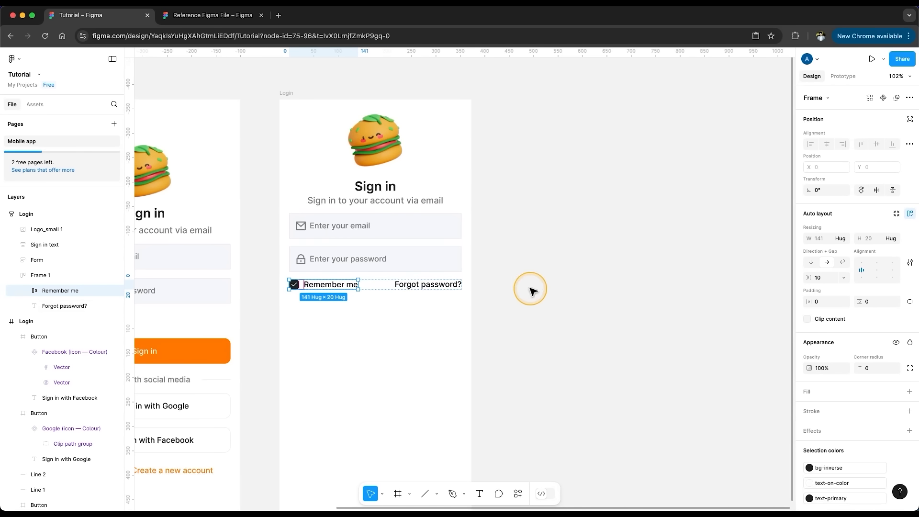
{"action": "key", "text": "super+z"}
{"action": "key", "text": "super+shift+z"}
{"action": "key", "text": "super+z"}
{"action": "key", "text": "super+shift+z"}
{"action": "mouse_move", "coordinate": [61, 290]}
{"action": "left_mouse_down"}
{"action": "mouse_move", "coordinate": [60, 311]}
{"action": "mouse_move", "coordinate": [62, 286]}
{"action": "left_mouse_up"}
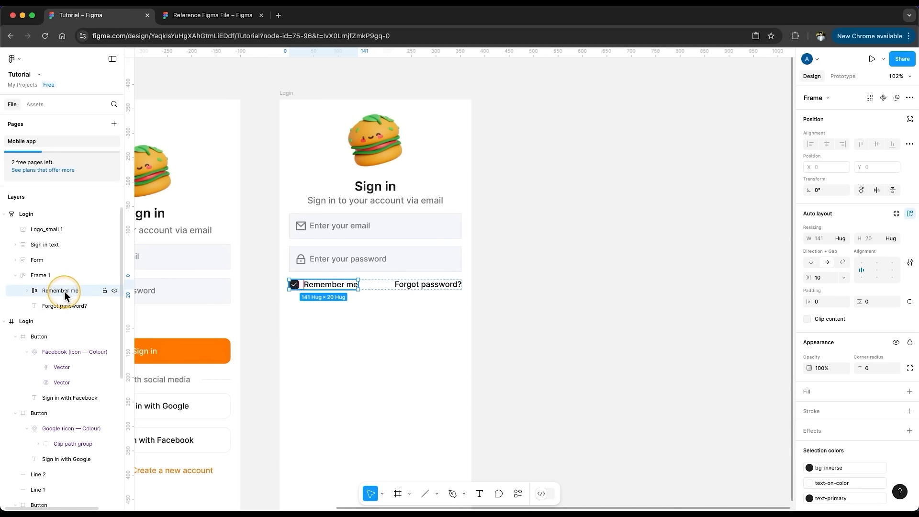
{"action": "left_click", "coordinate": [555, 319]}
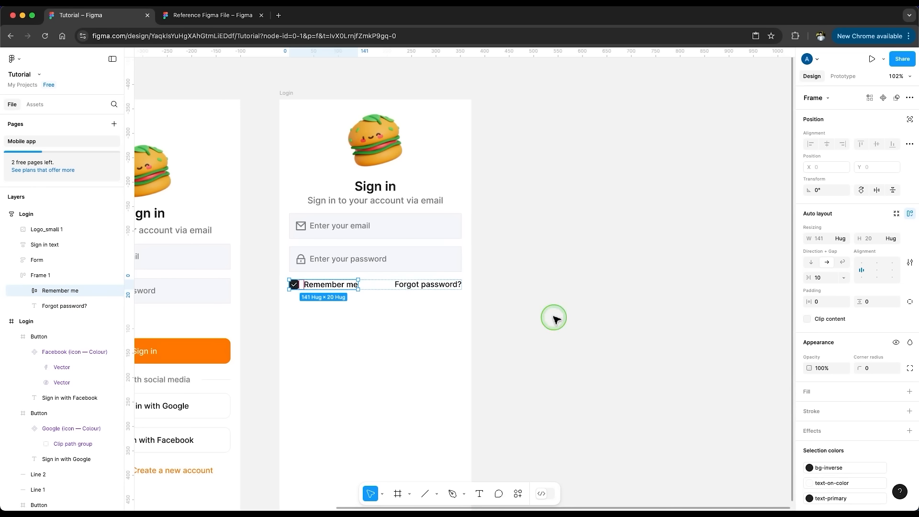
- Copy the orange Sign in button into the Login frame and make it fill the width
{"action": "left_click", "coordinate": [451, 381]}
{"action": "key", "text": "shift+2"}
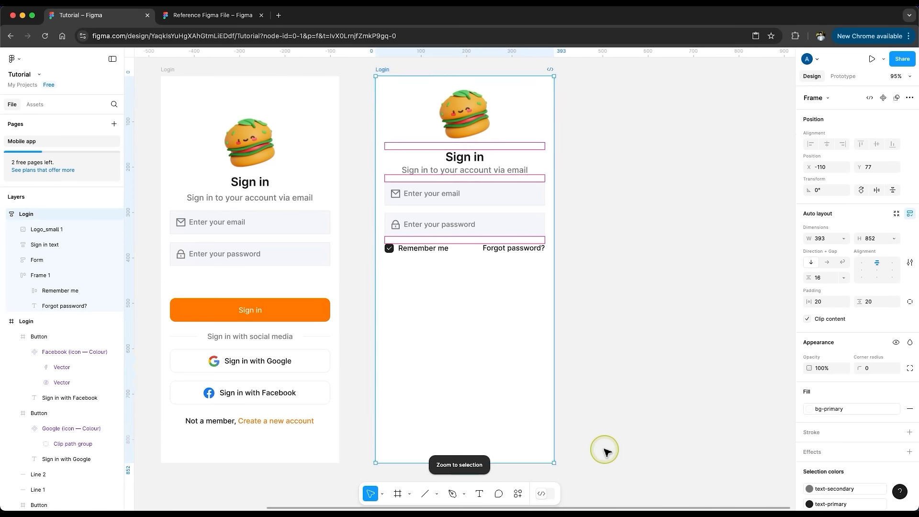
{"action": "left_click", "coordinate": [605, 451]}
{"action": "left_click", "coordinate": [633, 481]}
{"action": "left_click", "coordinate": [306, 312]}
{"action": "key", "text": "super+c"}
{"action": "left_click", "coordinate": [428, 305]}
{"action": "key", "text": "super+v"}
{"action": "left_click", "coordinate": [843, 238]}
{"action": "left_click", "coordinate": [835, 245]}
- Copy the Sign in with social media caption and both divider lines into the Login frame
{"action": "left_click", "coordinate": [365, 341]}
{"action": "left_click", "coordinate": [215, 340]}
{"action": "left_click", "coordinate": [313, 337], "text": "shift"}
{"action": "left_click", "coordinate": [187, 340], "text": "shift"}
{"action": "key", "text": "super+c"}
{"action": "left_click", "coordinate": [469, 328]}
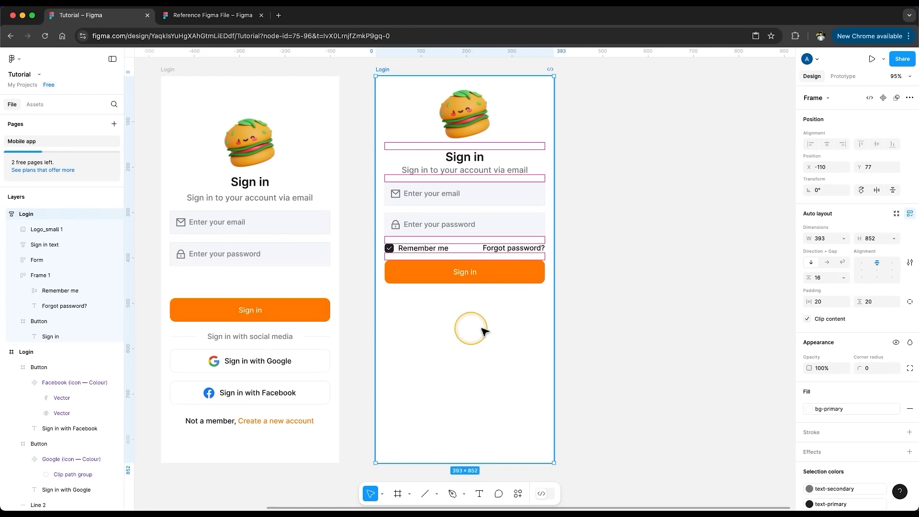
{"action": "key", "text": "super+v"}
{"action": "scroll", "coordinate": [465, 296], "scroll_direction": "up", "scroll_amount": 5}
- Wrap the caption and lines in a horizontal, center-aligned auto-layout row
{"action": "right_click", "coordinate": [464, 296]}
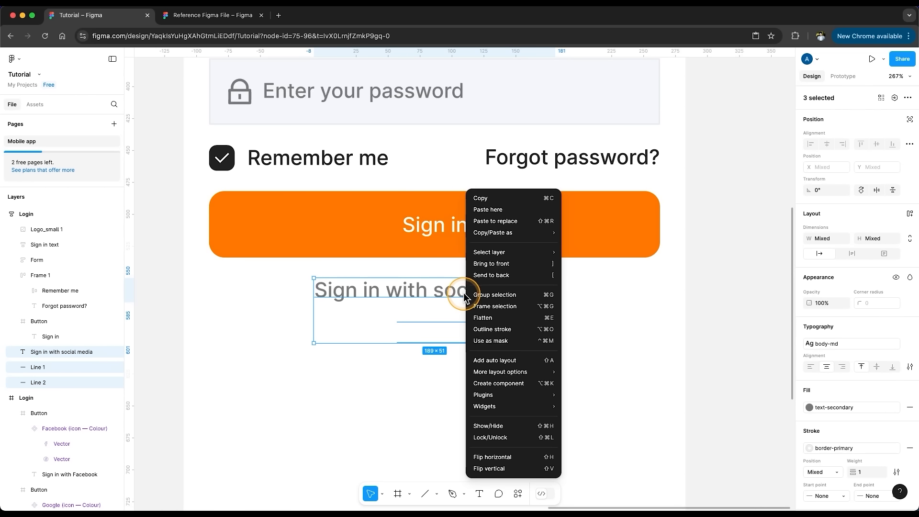
{"action": "left_click", "coordinate": [503, 362]}
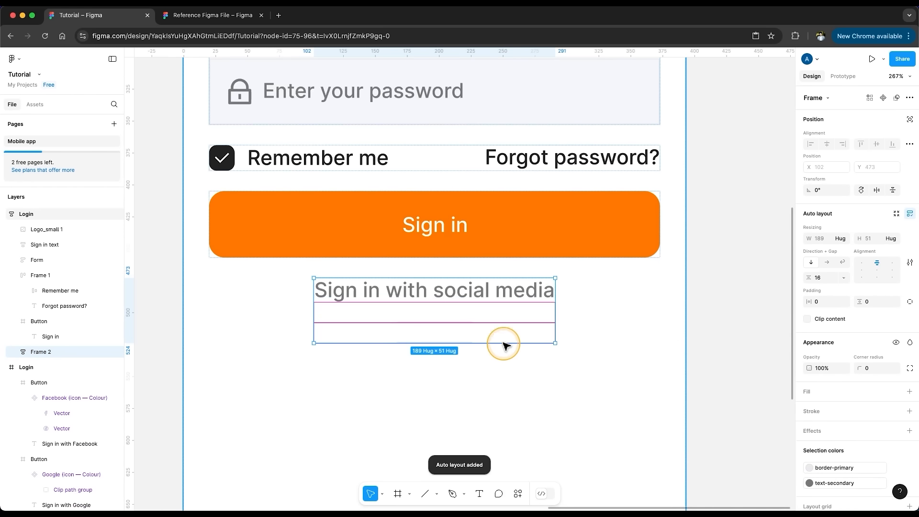
{"action": "left_click", "coordinate": [825, 261]}
{"action": "left_click", "coordinate": [764, 354]}
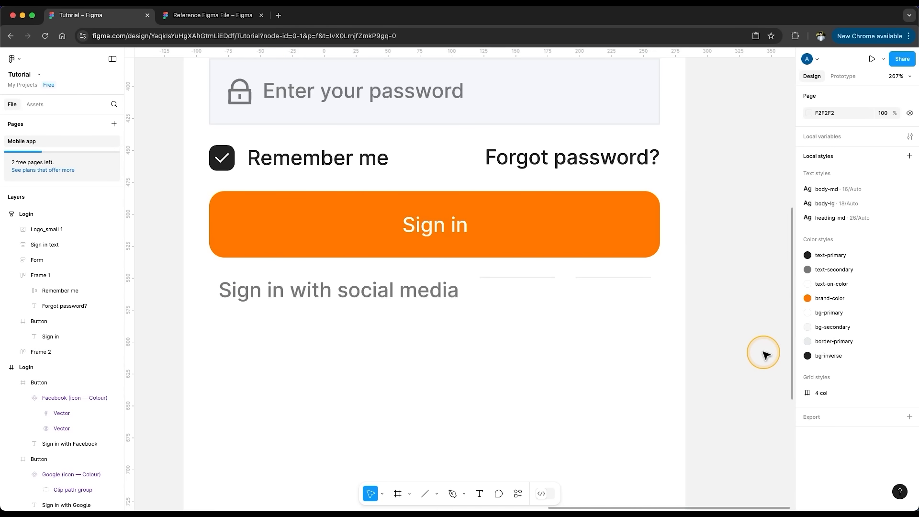
{"action": "left_click", "coordinate": [463, 292]}
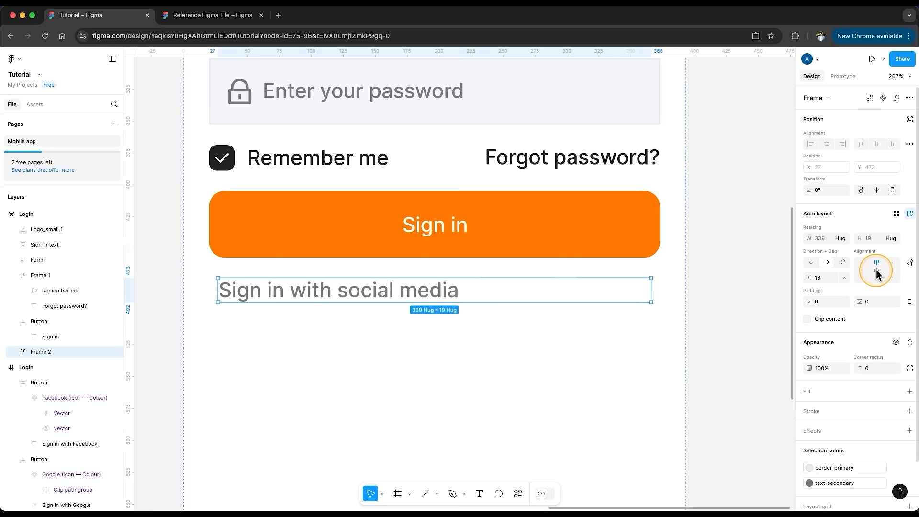
{"action": "left_click", "coordinate": [877, 271]}
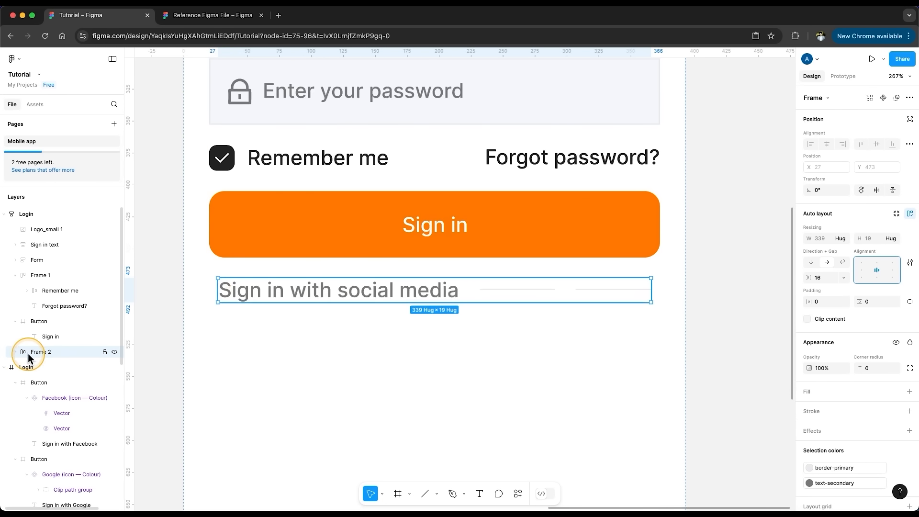
- Name the divider row 'Social media options' and place the caption between the two lines
{"action": "double_click", "coordinate": [54, 353]}
{"action": "type", "text": "Social media options"}
{"action": "key", "text": "Return"}
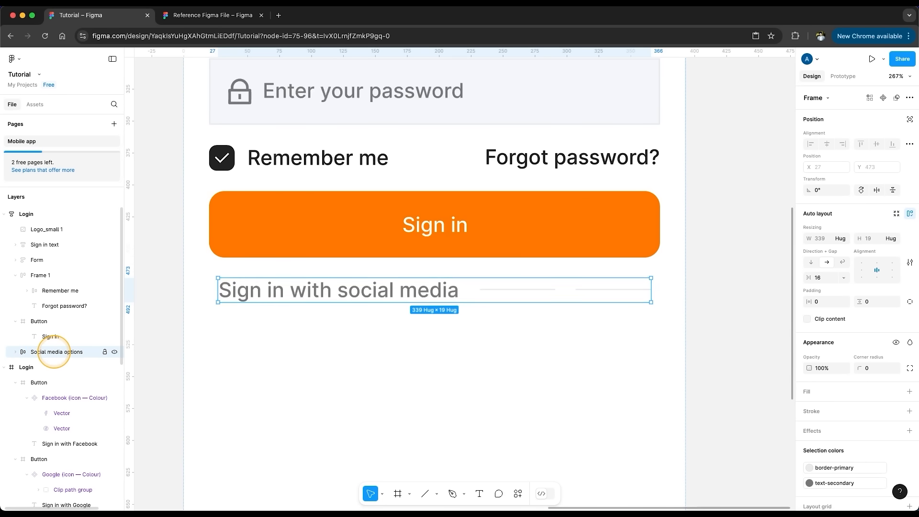
{"action": "left_click", "coordinate": [16, 352]}
{"action": "left_click", "coordinate": [52, 367]}
{"action": "left_click_drag", "start_coordinate": [62, 368], "coordinate": [57, 388]}
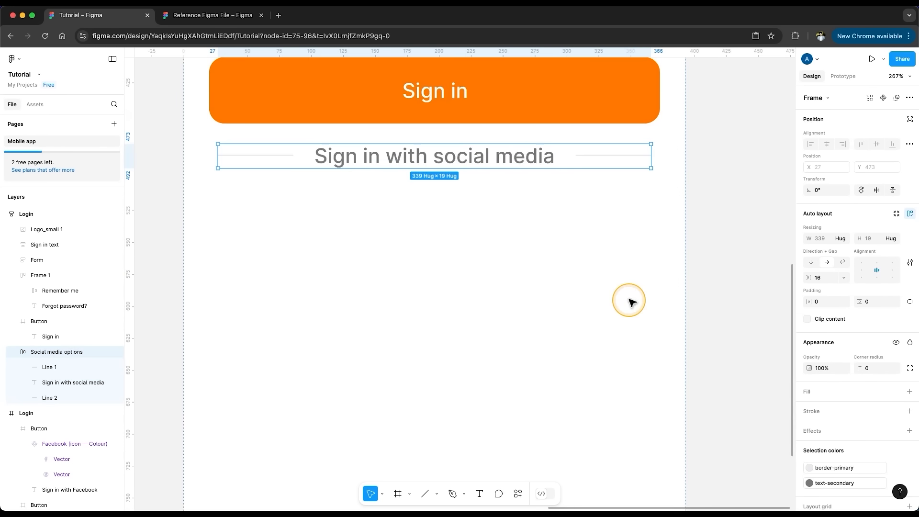
- Widen the Login frame to 661 and set the Social media options row to Fill container
{"action": "scroll", "coordinate": [631, 302], "scroll_direction": "down", "scroll_amount": 5}
{"action": "scroll", "coordinate": [628, 302], "scroll_direction": "down", "scroll_amount": 5}
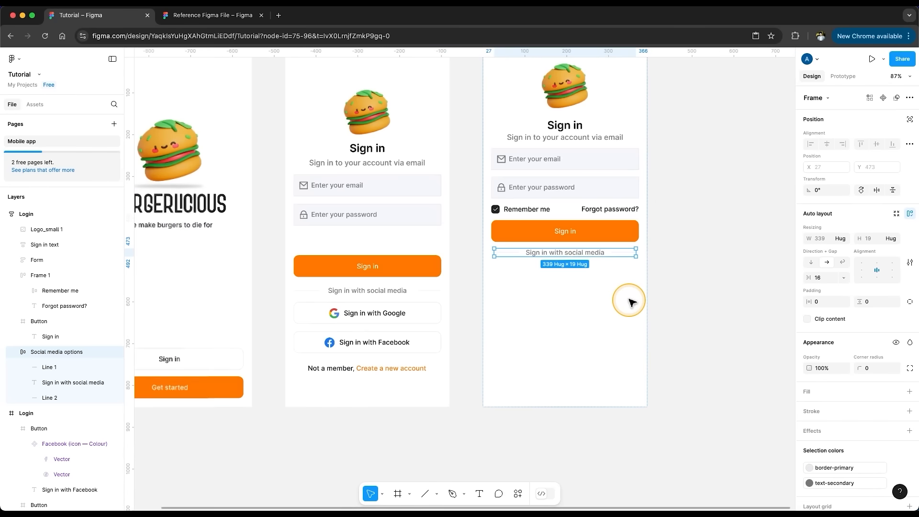
{"action": "left_click", "coordinate": [540, 345]}
{"action": "left_click", "coordinate": [540, 345]}
{"action": "left_click_drag", "start_coordinate": [569, 334], "coordinate": [681, 333]}
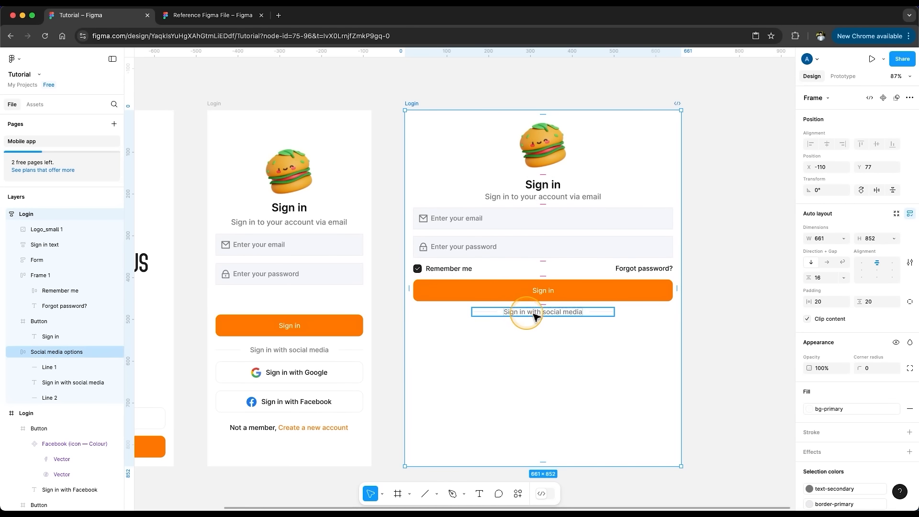
{"action": "left_click", "coordinate": [590, 312]}
{"action": "left_click", "coordinate": [842, 238]}
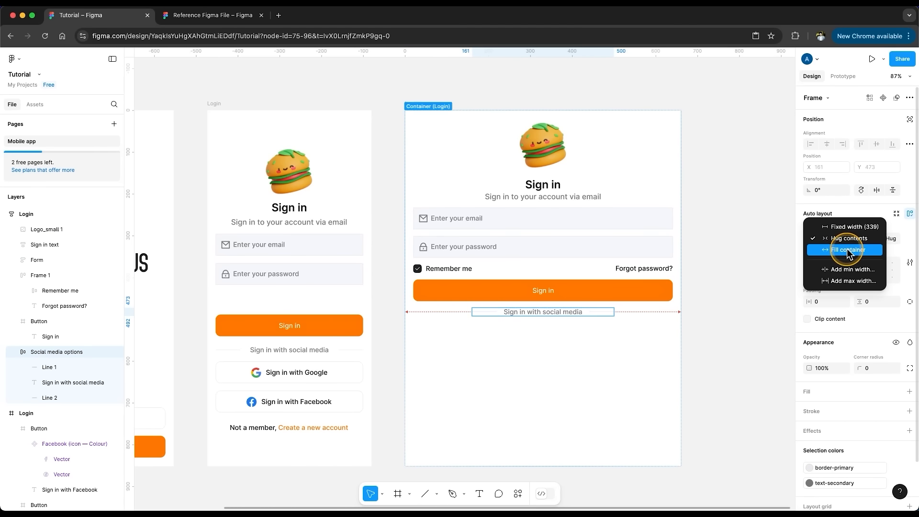
{"action": "left_click", "coordinate": [847, 249]}
{"action": "left_click", "coordinate": [697, 335]}
- Set Line 1 and Line 2 to Fill container, keeping the caption text on Hug
{"action": "scroll", "coordinate": [696, 337], "scroll_direction": "up", "scroll_amount": 5}
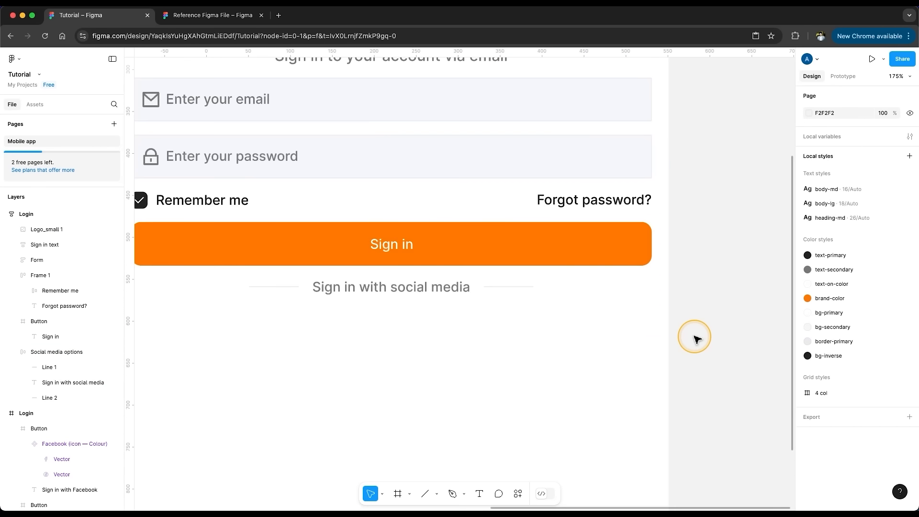
{"action": "scroll", "coordinate": [696, 337], "scroll_direction": "left", "scroll_amount": 3}
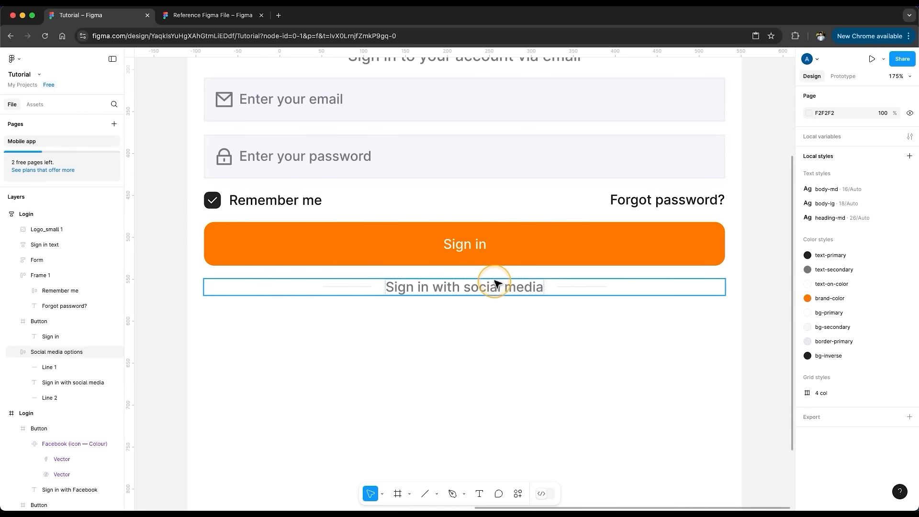
{"action": "left_click", "coordinate": [495, 284]}
{"action": "left_click", "coordinate": [59, 368]}
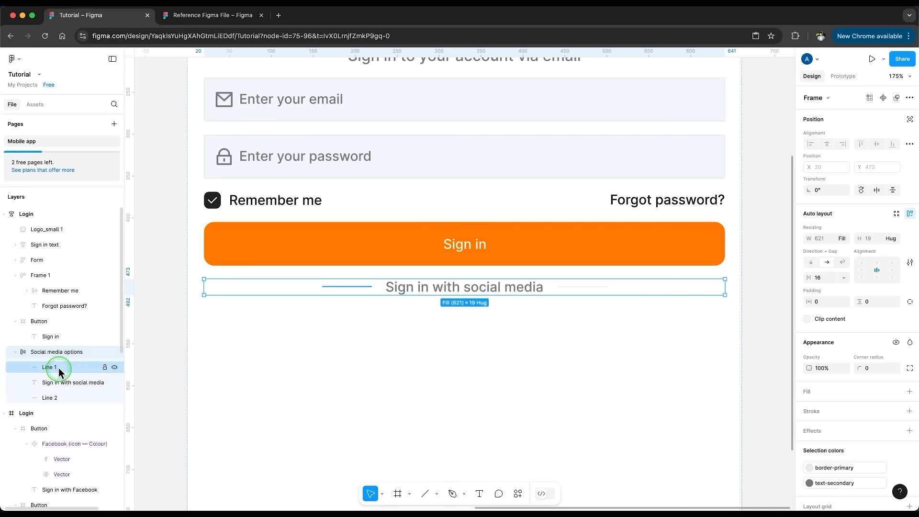
{"action": "left_click", "coordinate": [843, 239]}
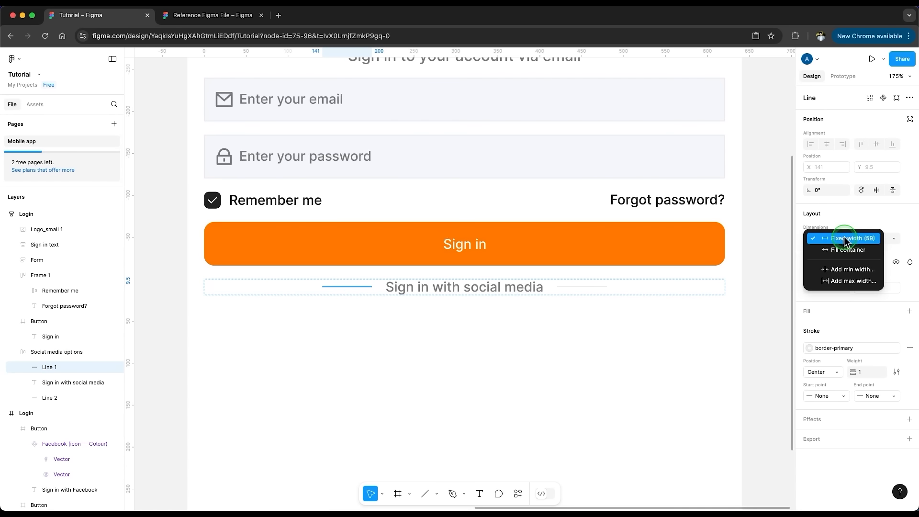
{"action": "left_click", "coordinate": [844, 249]}
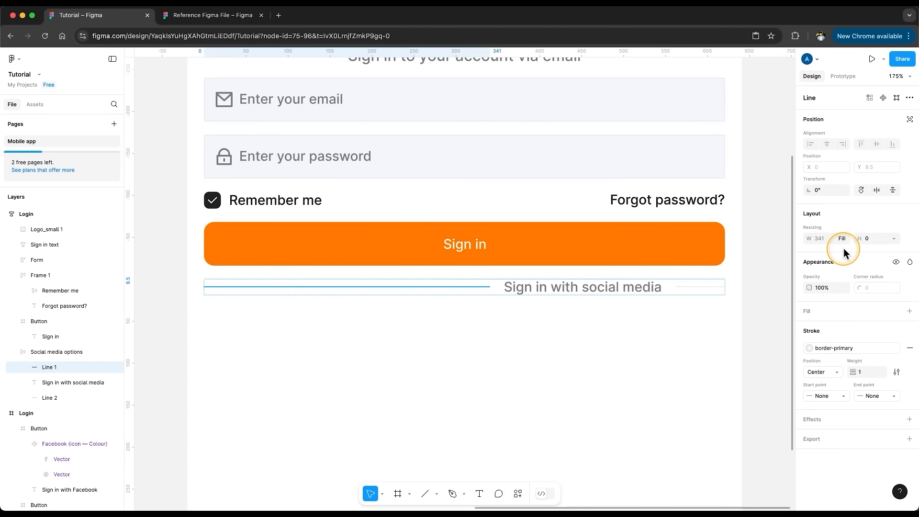
{"action": "left_click", "coordinate": [627, 286]}
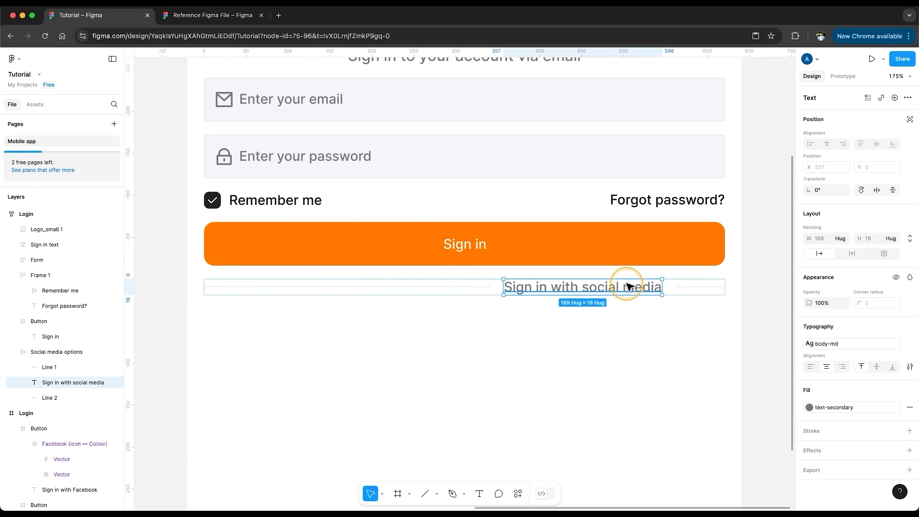
{"action": "left_click", "coordinate": [844, 239]}
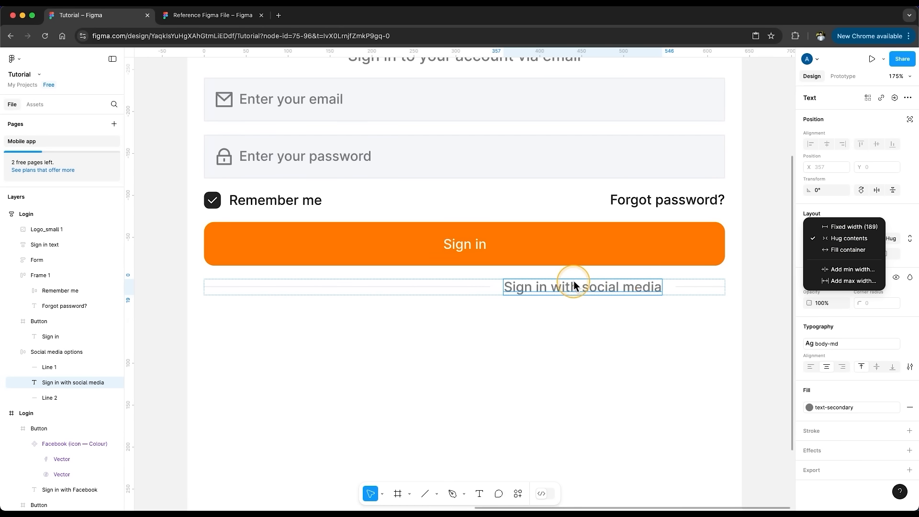
{"action": "left_click", "coordinate": [696, 286]}
{"action": "left_click", "coordinate": [701, 289]}
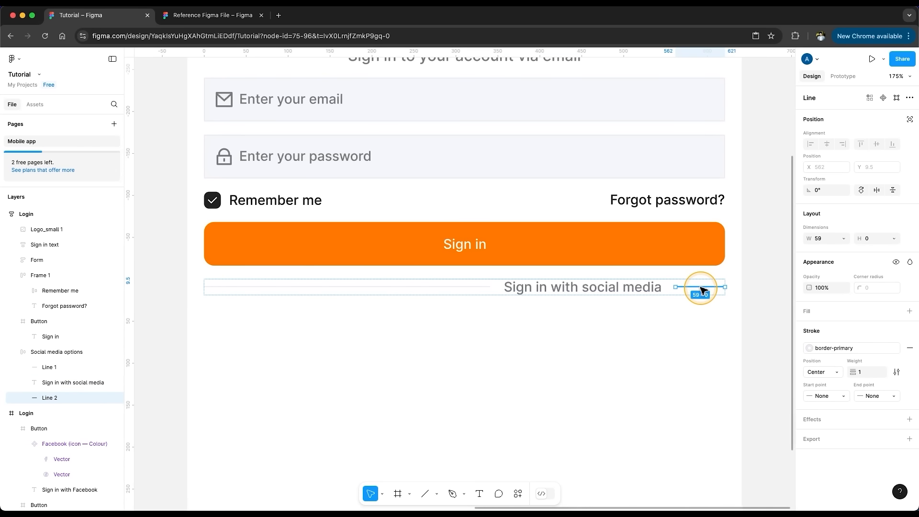
{"action": "left_click", "coordinate": [842, 238]}
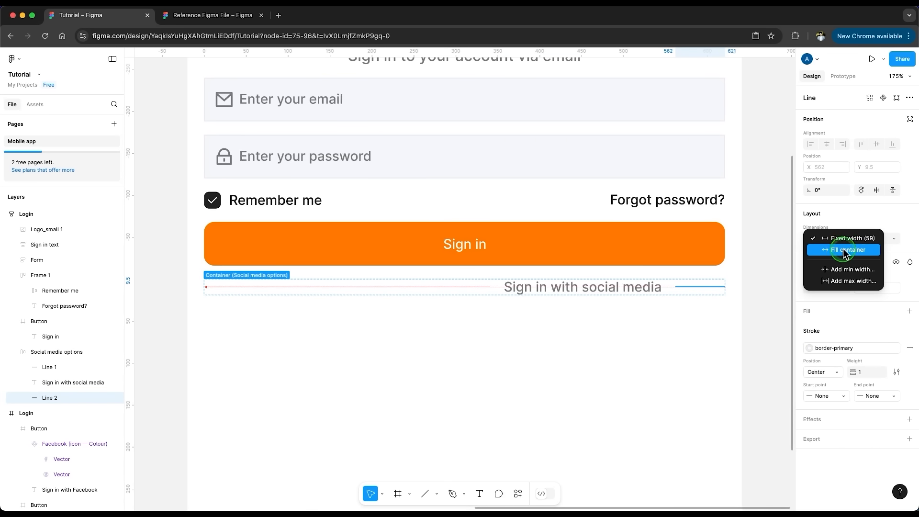
{"action": "left_click", "coordinate": [843, 250]}
{"action": "left_click", "coordinate": [768, 299]}
- Narrow the Login frame and test the divider reflow with temporary text, then restore it
{"action": "scroll", "coordinate": [656, 316], "scroll_direction": "down", "scroll_amount": 5}
{"action": "left_click", "coordinate": [649, 335]}
{"action": "left_click_drag", "start_coordinate": [649, 335], "coordinate": [522, 335]}
{"action": "left_click", "coordinate": [435, 307]}
{"action": "double_click", "coordinate": [433, 306]}
{"action": "type", "text": "asdasdasdasdasdaa"}
{"action": "scroll", "coordinate": [469, 316], "scroll_direction": "up", "scroll_amount": 5}
{"action": "type", "text": "sdasdad"}
{"action": "key", "text": "ctrl+z"}
{"action": "key", "text": "ctrl+z"}
{"action": "key", "text": "ctrl+z"}
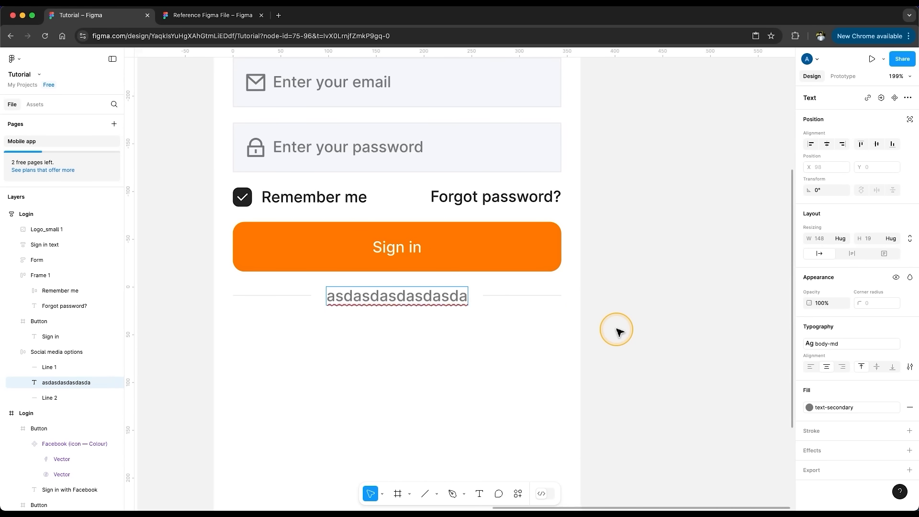
{"action": "key", "text": "Escape"}
{"action": "left_click", "coordinate": [619, 330]}
{"action": "scroll", "coordinate": [618, 273], "scroll_direction": "down", "scroll_amount": 5}
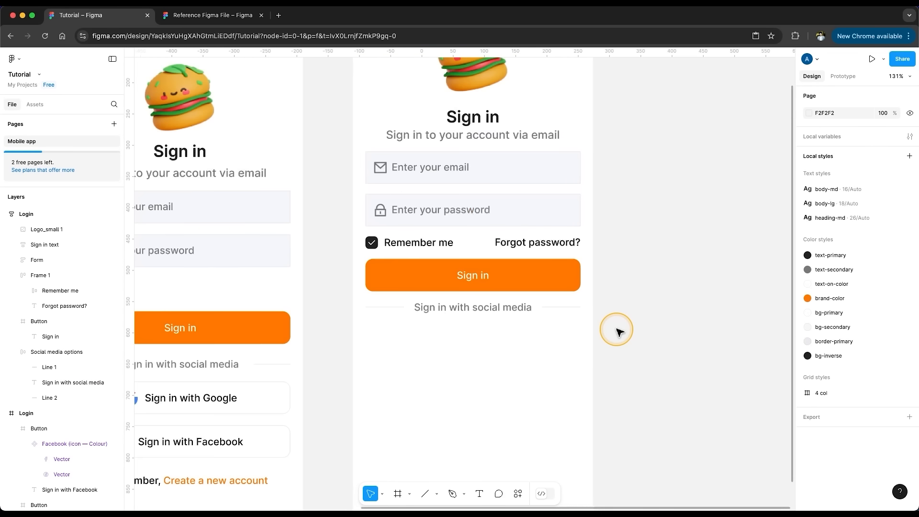
- Set the right Login frame's width to 393
{"action": "left_click", "coordinate": [587, 349]}
{"action": "left_click", "coordinate": [823, 240]}
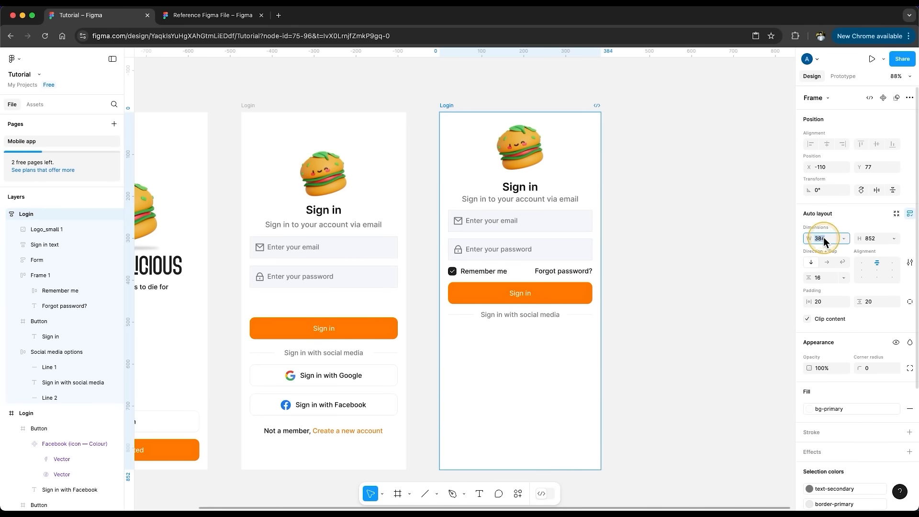
{"action": "type", "text": "393"}
{"action": "key", "text": "Return"}
- Copy the Google and Facebook buttons and sign-up text into the frame, sign-up line last
{"action": "left_click", "coordinate": [679, 283]}
{"action": "left_click", "coordinate": [348, 379]}
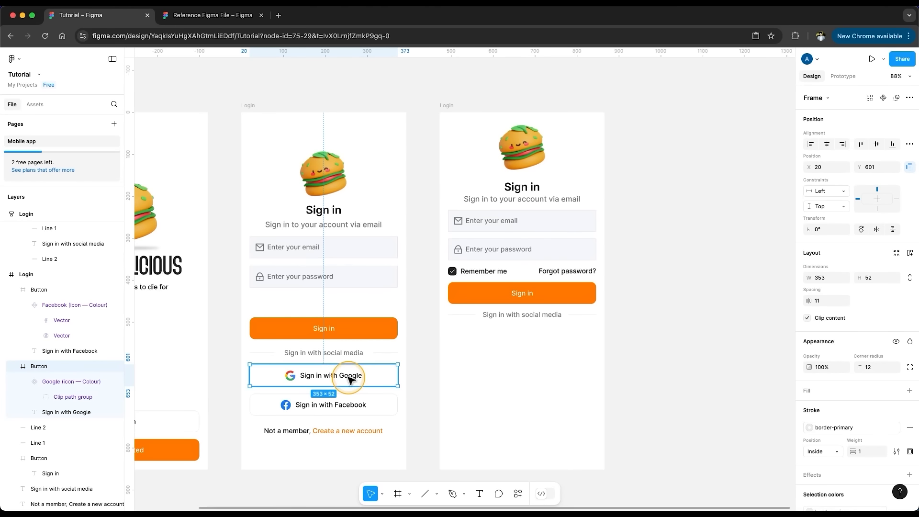
{"action": "left_click", "coordinate": [366, 401], "text": "shift"}
{"action": "left_click", "coordinate": [367, 428], "text": "shift"}
{"action": "key", "text": "super+c"}
{"action": "left_click", "coordinate": [591, 378]}
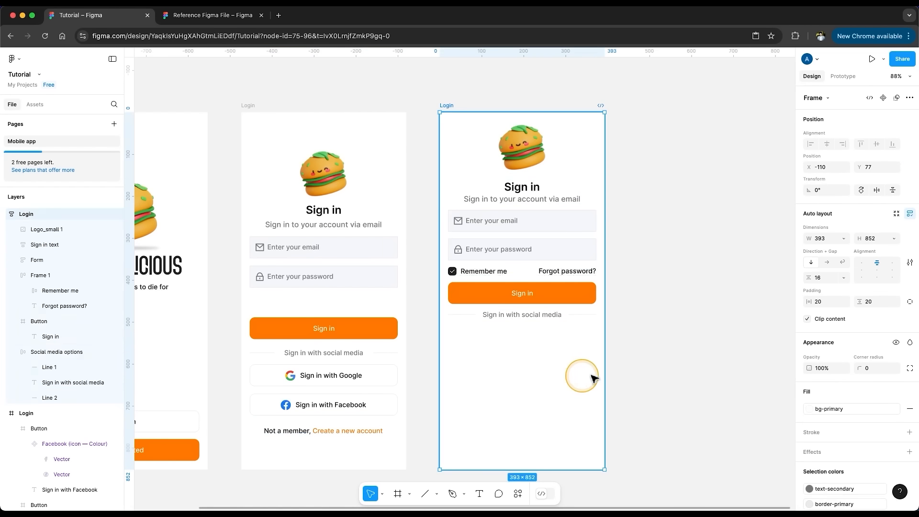
{"action": "key", "text": "super+v"}
{"action": "left_click", "coordinate": [643, 378]}
{"action": "left_click", "coordinate": [555, 329]}
{"action": "key", "text": "Down"}
{"action": "key", "text": "Down"}
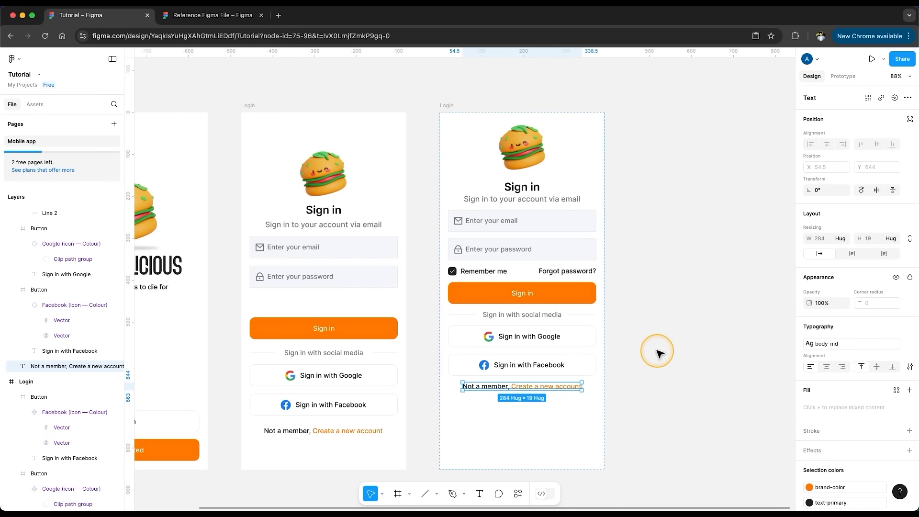
- Widen the right Login frame and set the Google button width to Fill container
{"action": "left_click", "coordinate": [540, 340]}
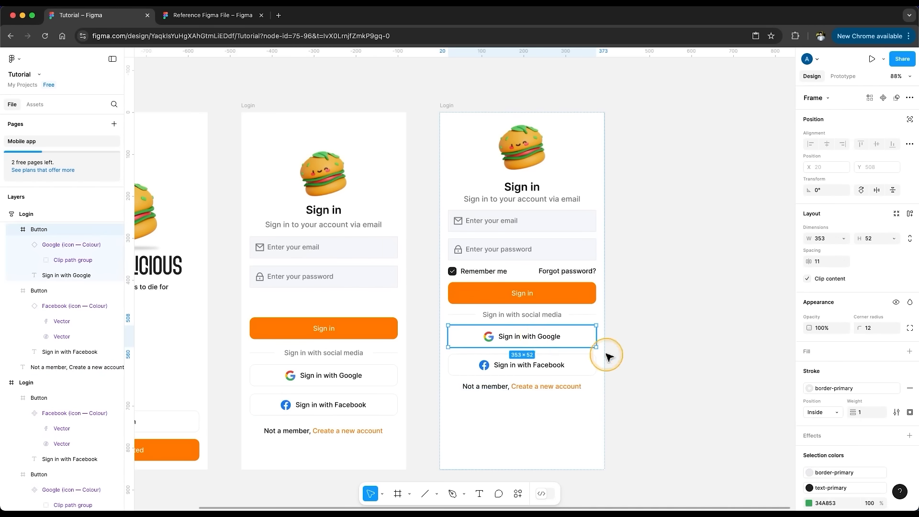
{"action": "left_click", "coordinate": [600, 401]}
{"action": "left_click_drag", "start_coordinate": [604, 402], "coordinate": [686, 400]}
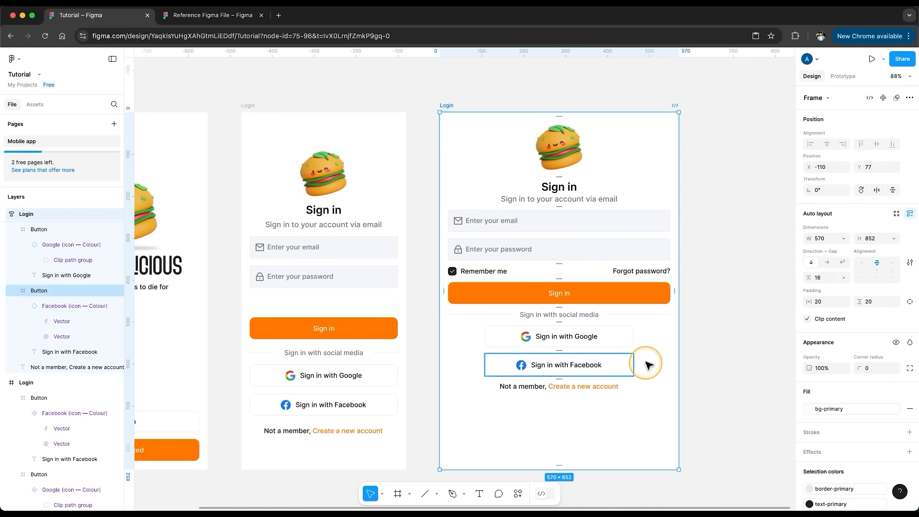
{"action": "left_click", "coordinate": [610, 347]}
{"action": "left_click", "coordinate": [604, 344]}
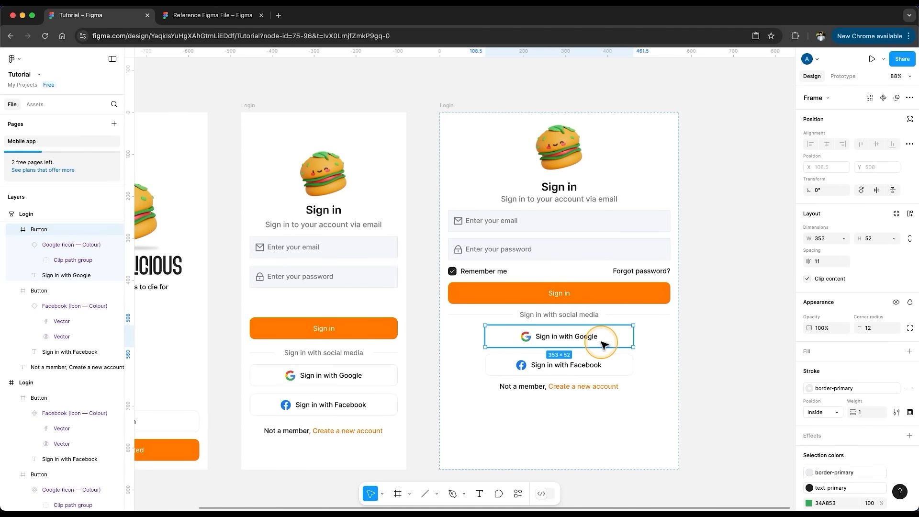
{"action": "left_click", "coordinate": [843, 238]}
{"action": "left_click", "coordinate": [845, 253]}
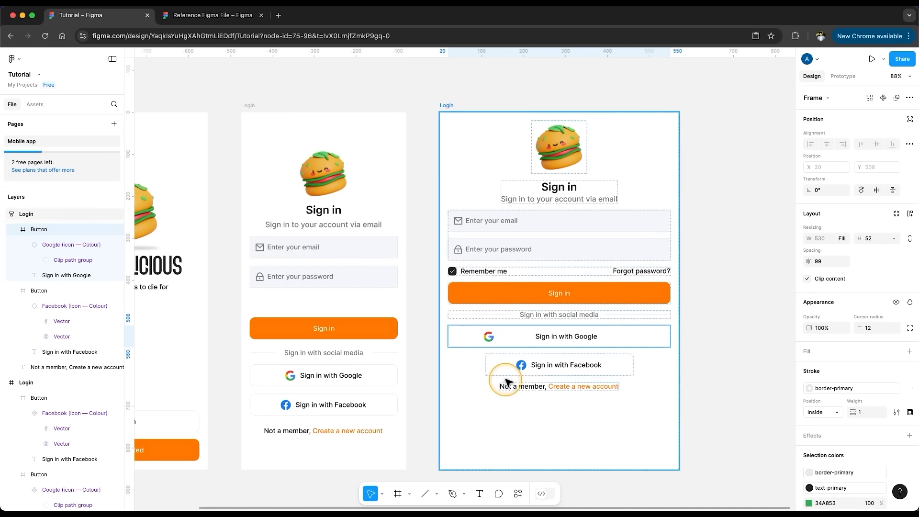
{"action": "scroll", "coordinate": [68, 286], "scroll_direction": "up", "scroll_amount": 2}
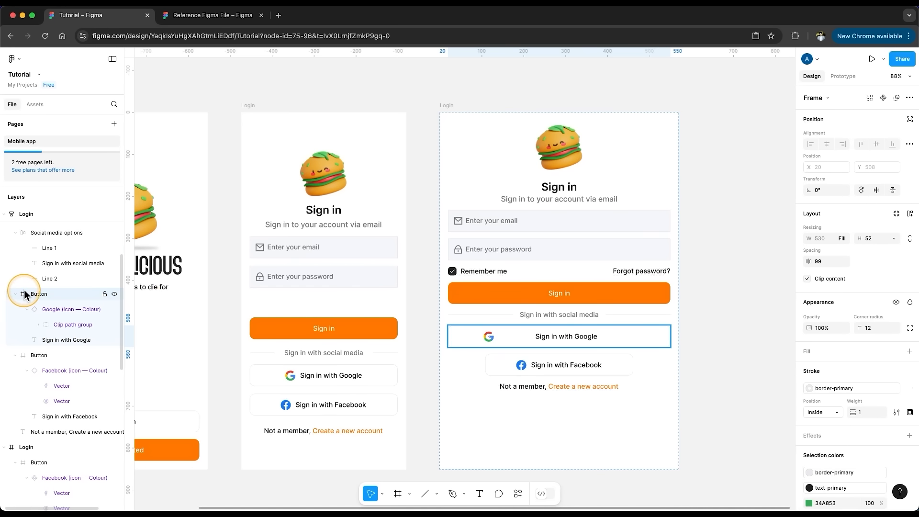
{"action": "left_click", "coordinate": [16, 234]}
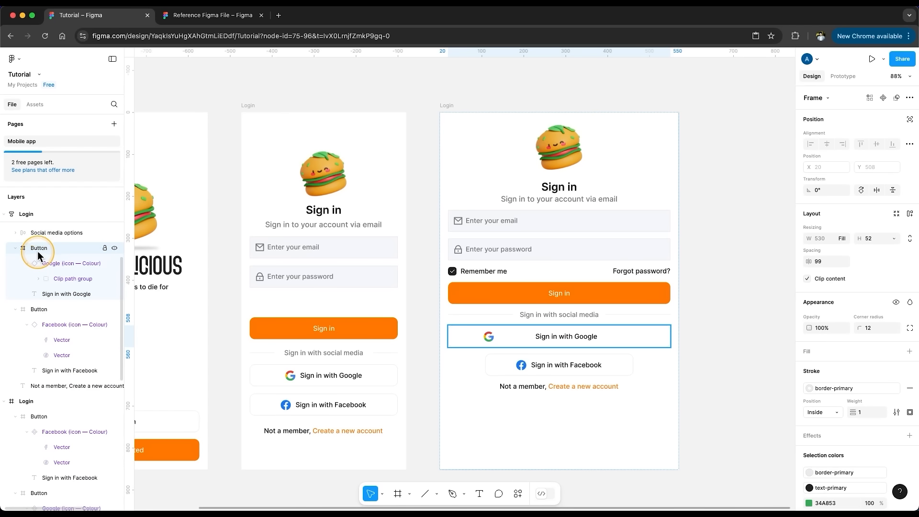
- Give the Sign in with Google button auto layout with 14 gap, 14 padding and centred contents
{"action": "left_click", "coordinate": [27, 262]}
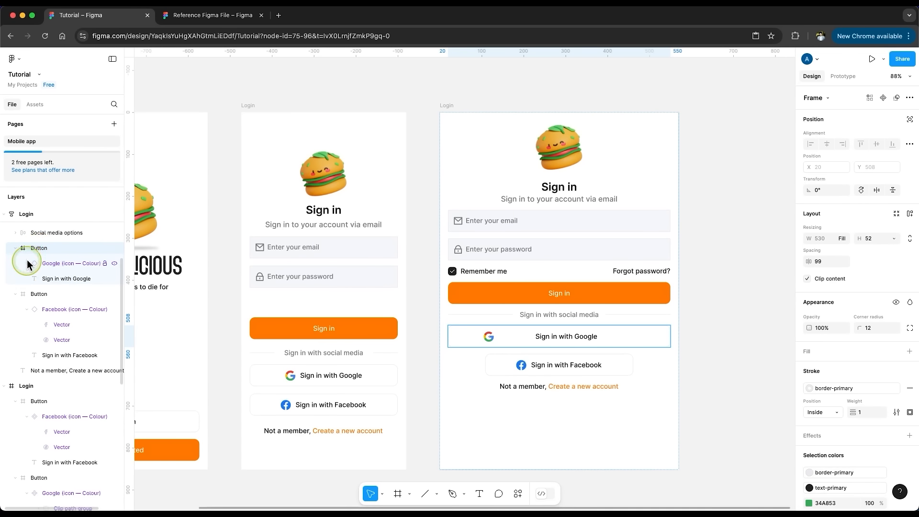
{"action": "left_click", "coordinate": [23, 248]}
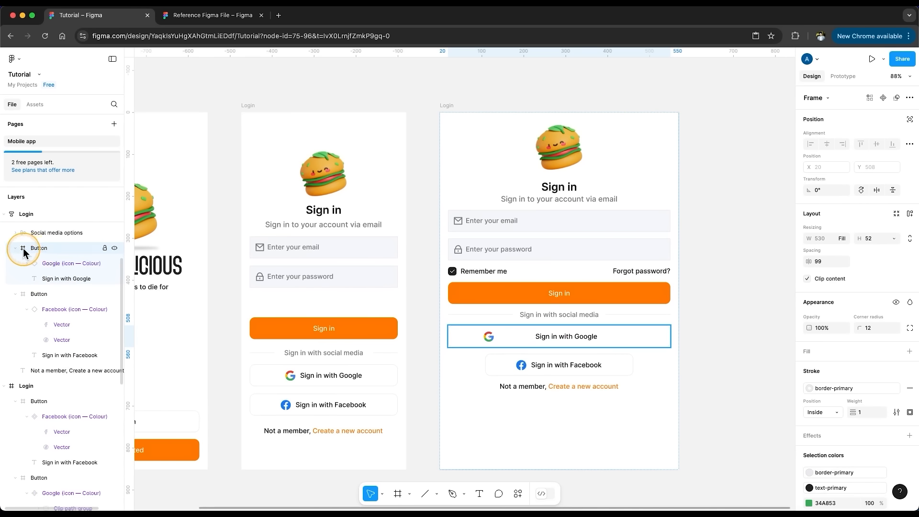
{"action": "right_click", "coordinate": [611, 337]}
{"action": "left_click", "coordinate": [630, 356]}
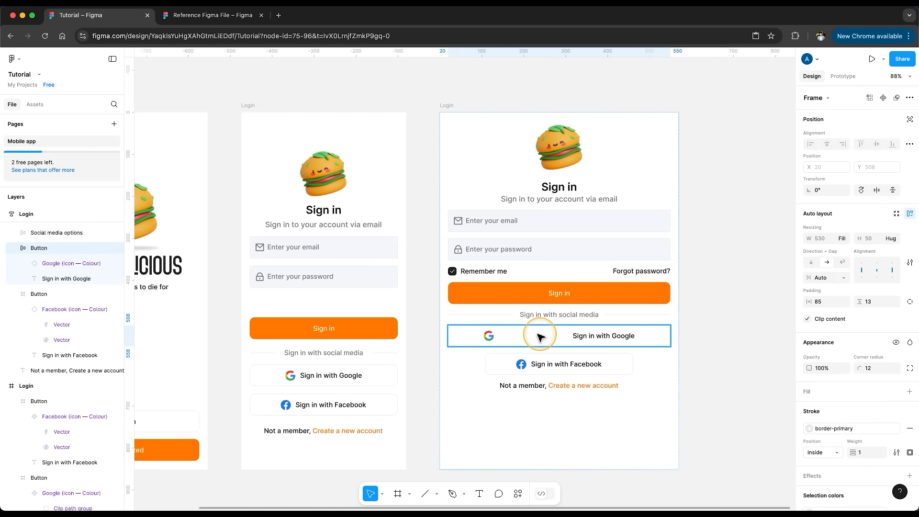
{"action": "left_click", "coordinate": [822, 278]}
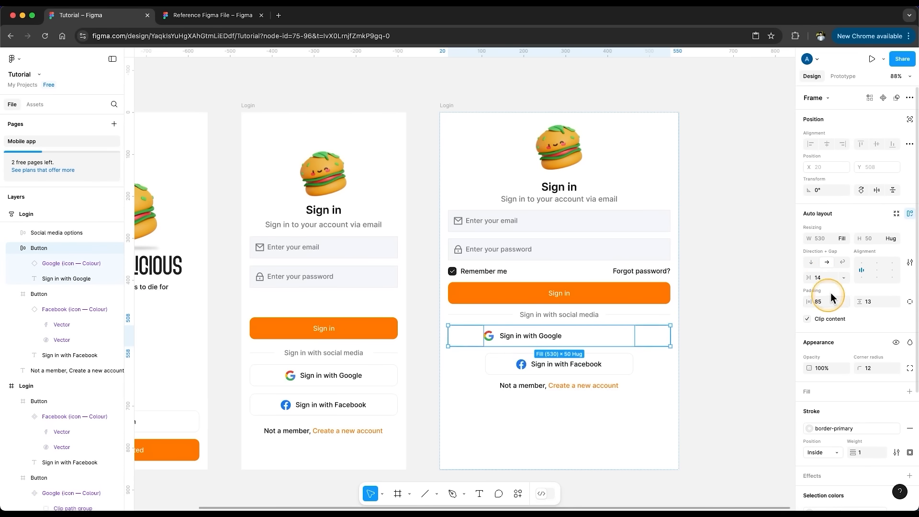
{"action": "left_click", "coordinate": [876, 270]}
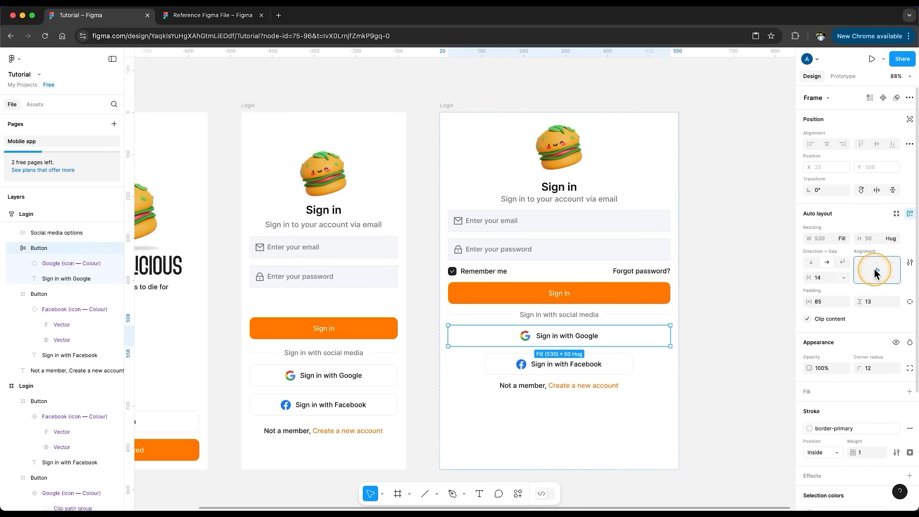
{"action": "left_click", "coordinate": [819, 302]}
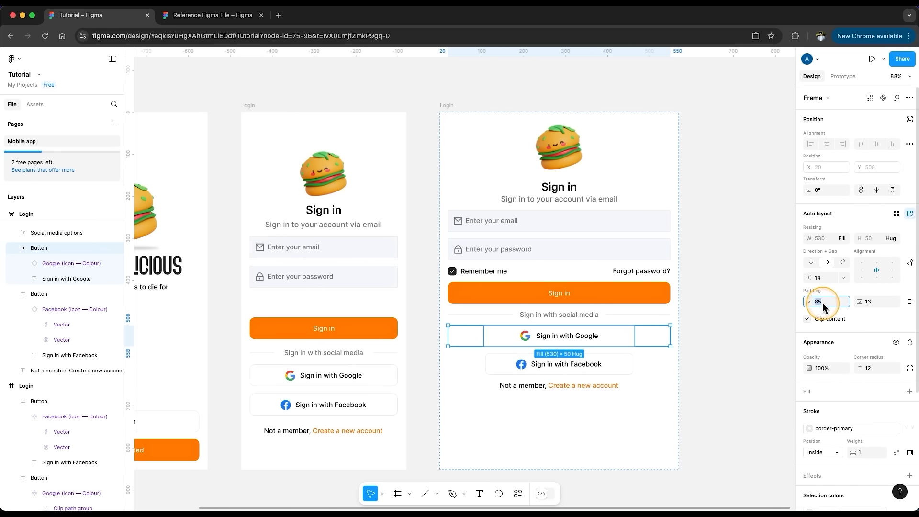
{"action": "left_click", "coordinate": [871, 301]}
{"action": "type", "text": "14"}
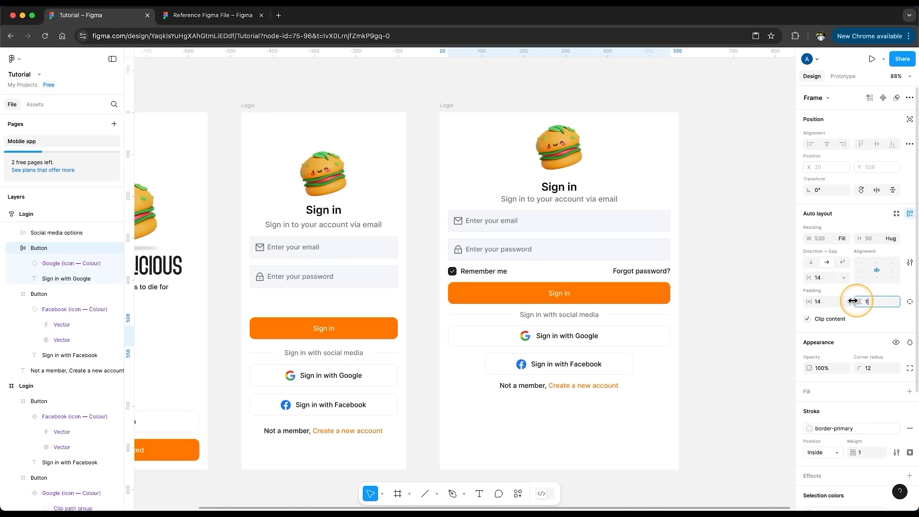
{"action": "left_click", "coordinate": [745, 317]}
- Make the Facebook button auto layout with 14 padding, 14 gap and centred icon and label
{"action": "left_click", "coordinate": [617, 370]}
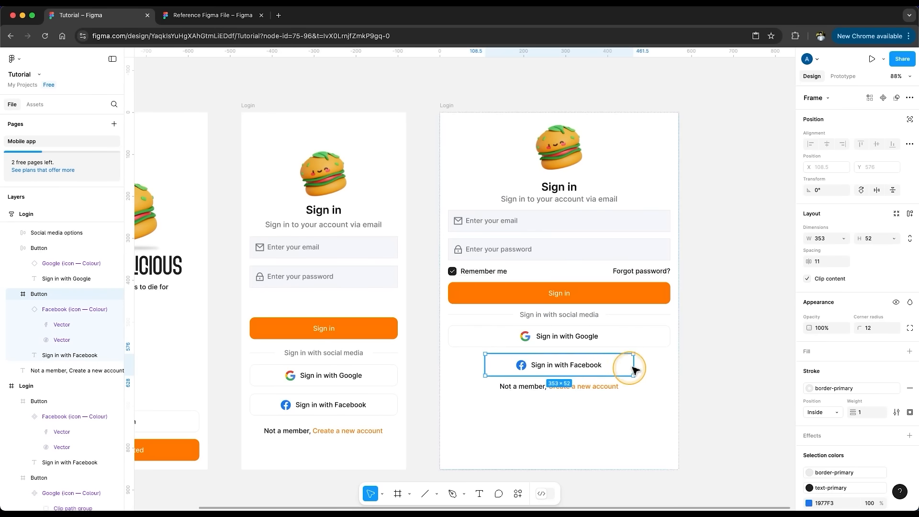
{"action": "right_click", "coordinate": [608, 367]}
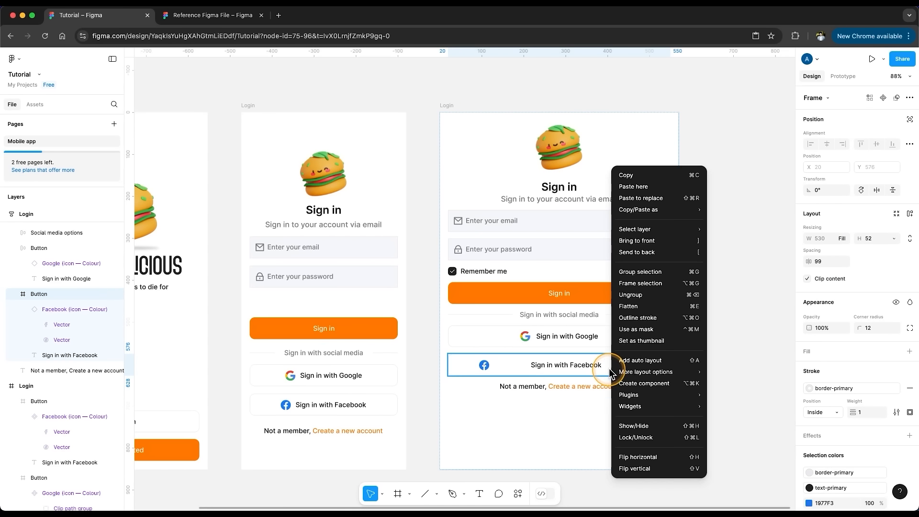
{"action": "left_click", "coordinate": [636, 359]}
{"action": "left_click", "coordinate": [832, 302]}
{"action": "type", "text": "14"}
{"action": "left_click", "coordinate": [872, 300]}
{"action": "type", "text": "14"}
{"action": "key", "text": "Return"}
{"action": "left_click", "coordinate": [829, 279]}
{"action": "type", "text": "14"}
{"action": "key", "text": "Return"}
{"action": "left_click", "coordinate": [876, 270]}
{"action": "left_click", "coordinate": [735, 341]}
- Set the Login frame width to 393
{"action": "left_click", "coordinate": [452, 105]}
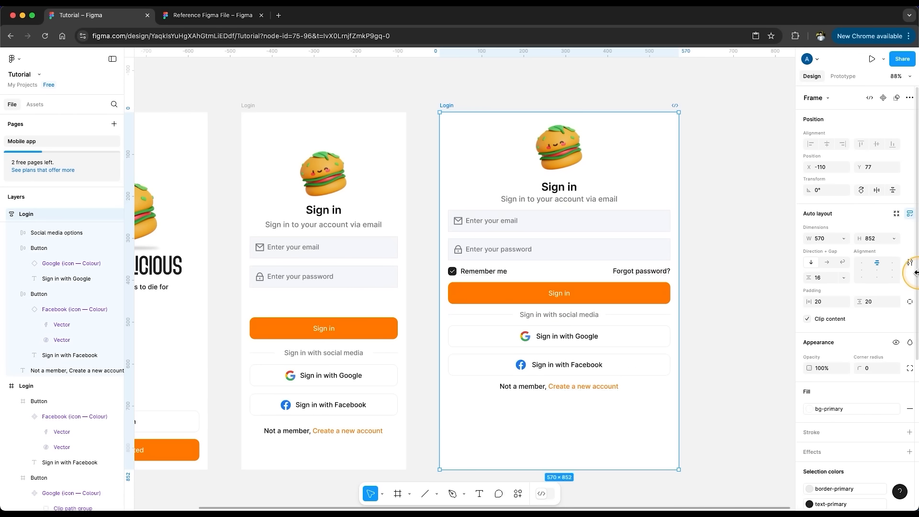
{"action": "type", "text": "393"}
{"action": "key", "text": "Return"}
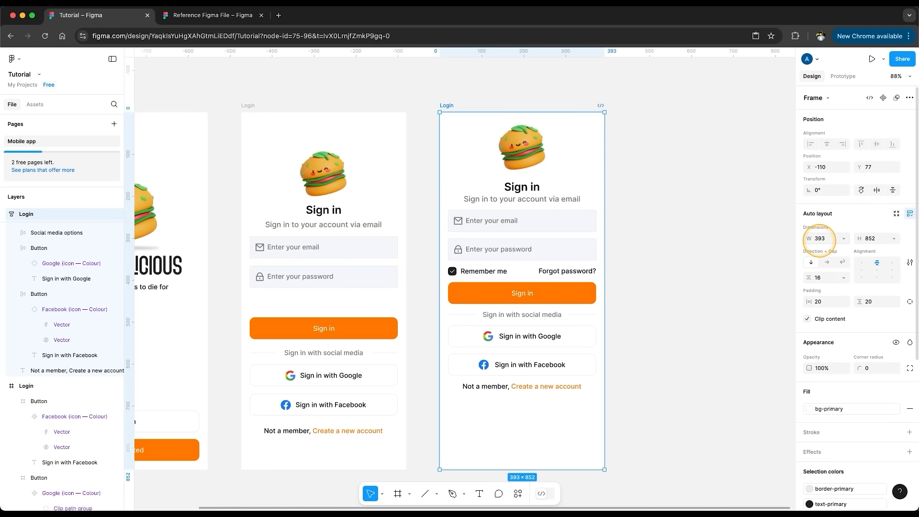
{"action": "left_click", "coordinate": [680, 279]}
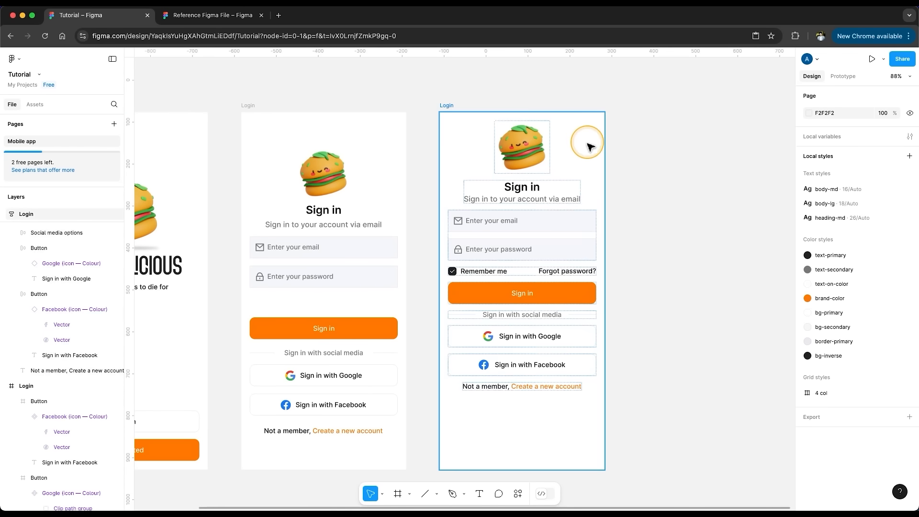
- Centre the Login frame's contents vertically, undoing a trial padding change
{"action": "left_click", "coordinate": [549, 418]}
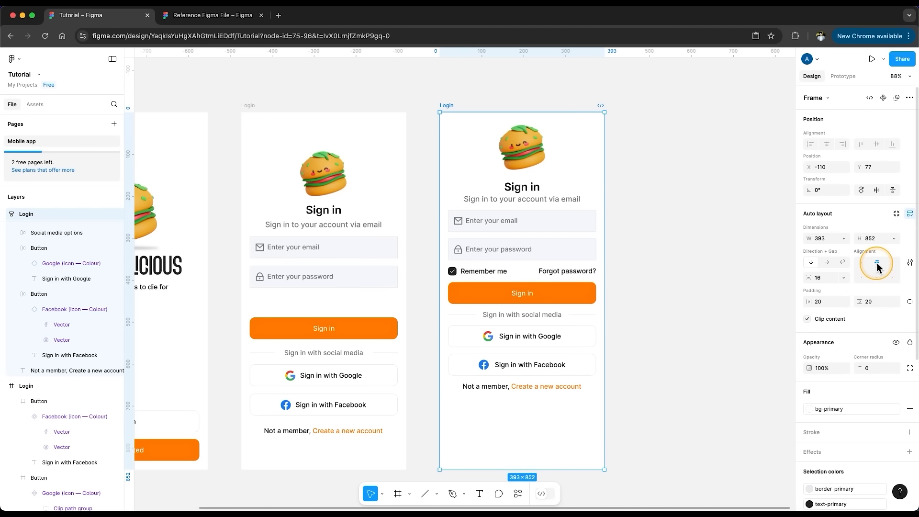
{"action": "left_click_drag", "start_coordinate": [859, 301], "coordinate": [895, 305]}
{"action": "key", "text": "super+z"}
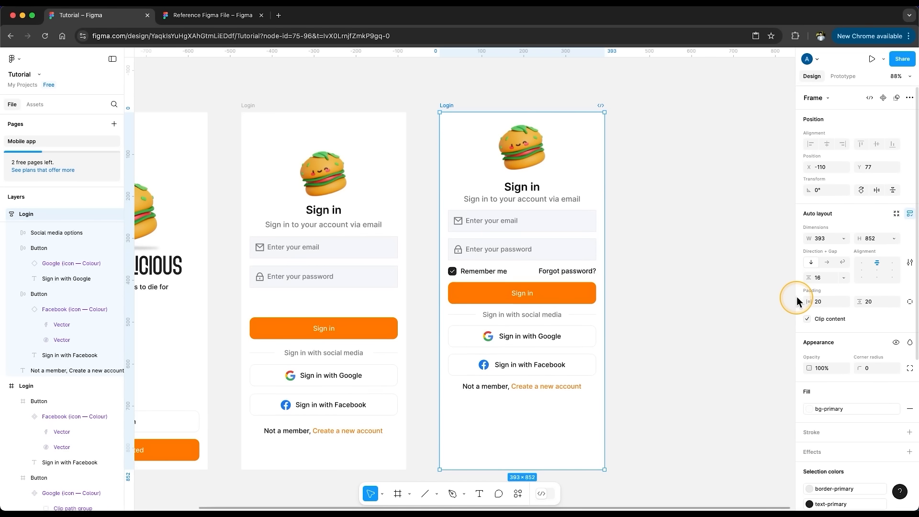
{"action": "left_click", "coordinate": [877, 272]}
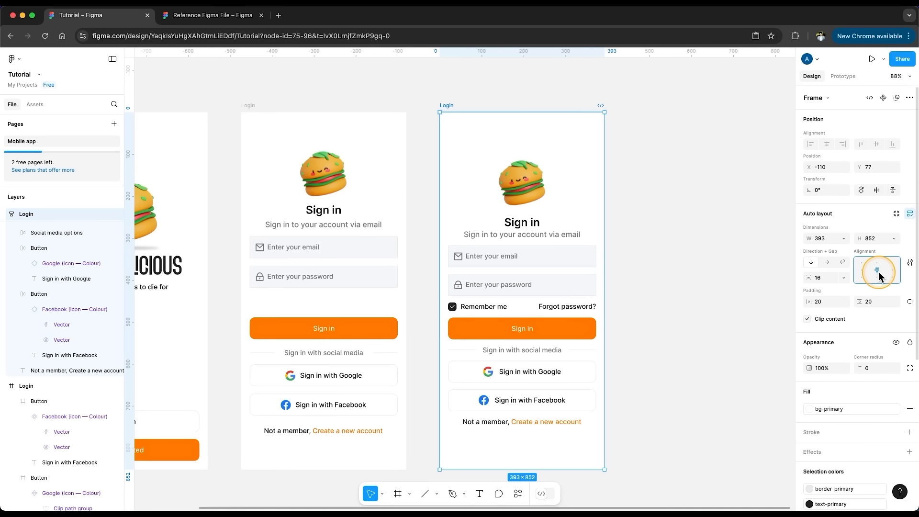
{"action": "left_click", "coordinate": [616, 343]}
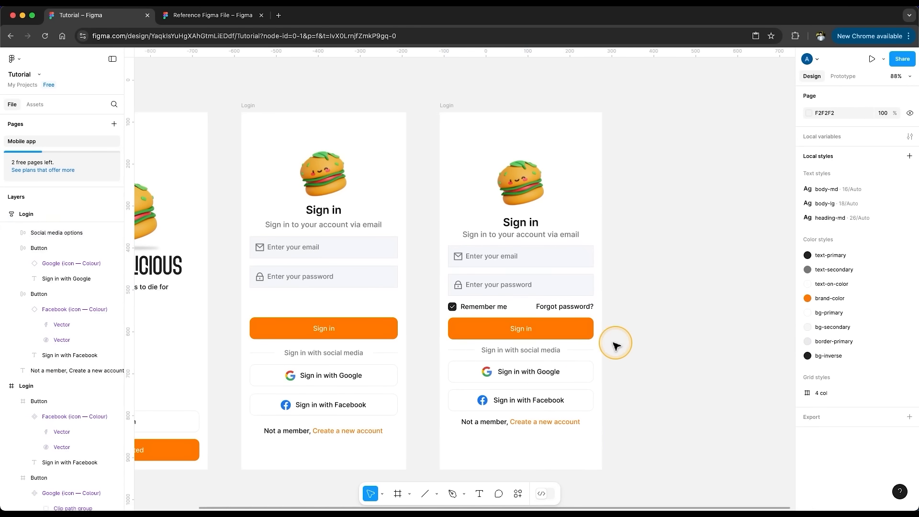
- Space the Login frame's stacked items 24 apart
{"action": "left_click", "coordinate": [543, 436]}
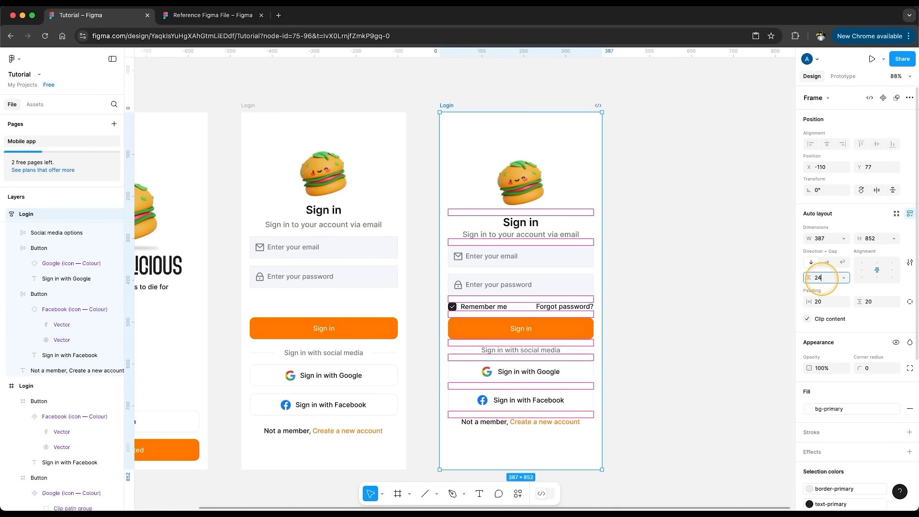
{"action": "left_click", "coordinate": [822, 278]}
{"action": "type", "text": "24"}
{"action": "key", "text": "Return"}
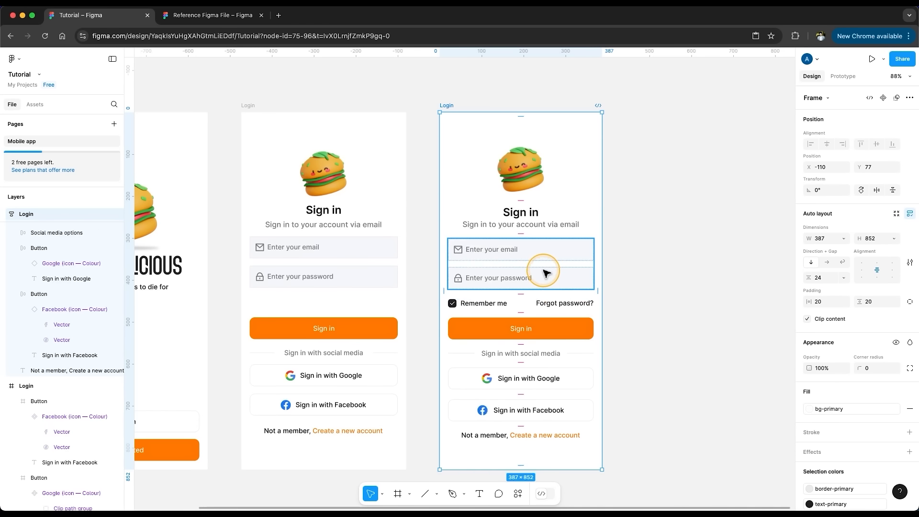
{"action": "left_click", "coordinate": [642, 299]}
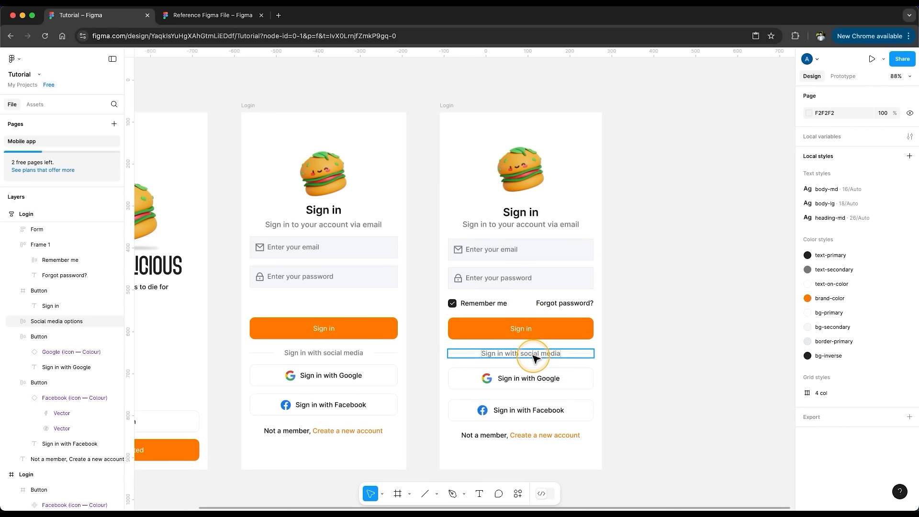
- Wrap the burger logo and Sign in heading in an auto-layout frame named 'Logo title'
{"action": "left_click", "coordinate": [525, 215]}
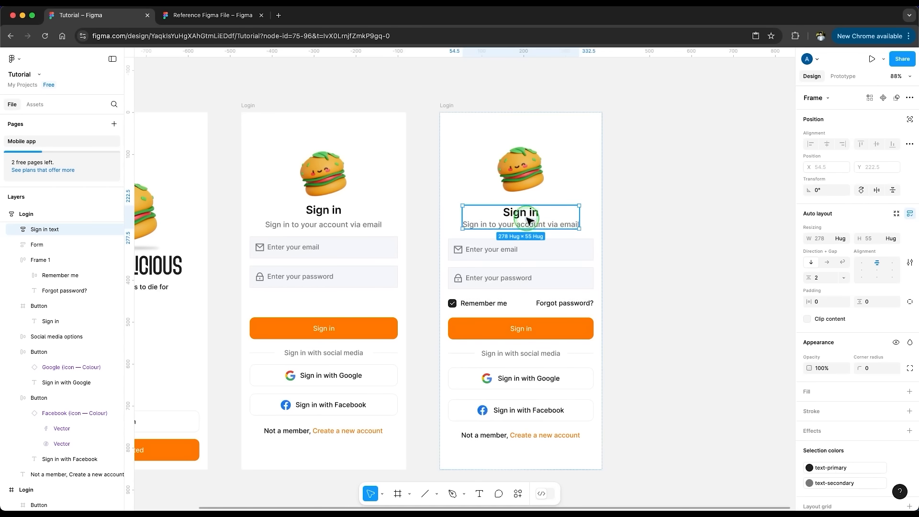
{"action": "left_click", "coordinate": [527, 183], "text": "shift"}
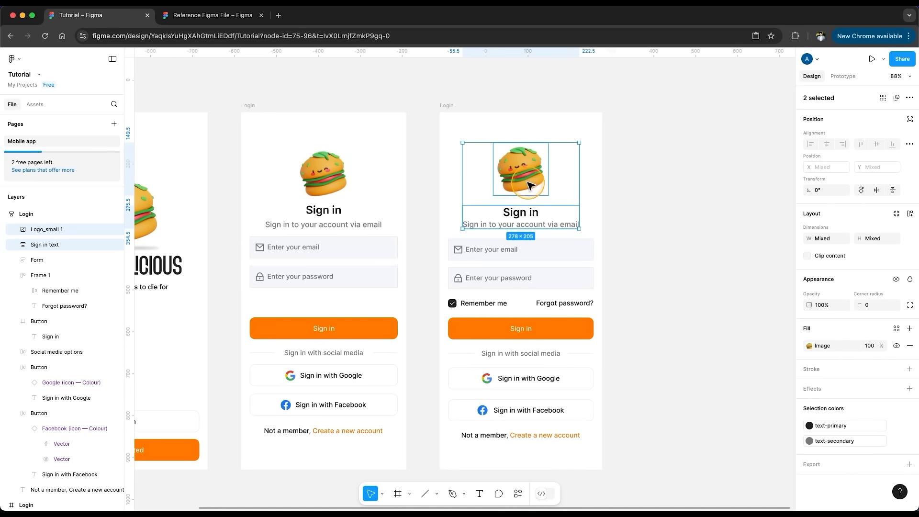
{"action": "right_click", "coordinate": [529, 178]}
{"action": "left_click", "coordinate": [559, 360]}
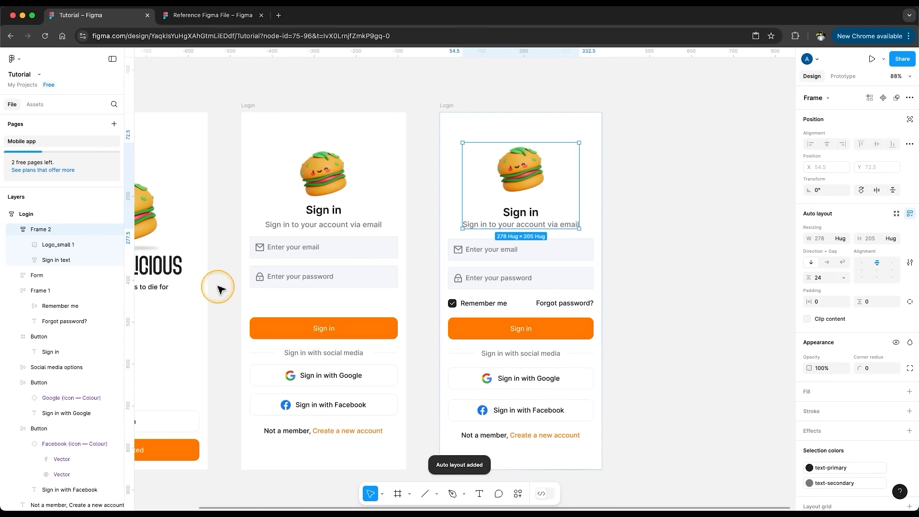
{"action": "double_click", "coordinate": [38, 229]}
{"action": "type", "text": "Logo title"}
{"action": "key", "text": "Return"}
- Rename the Frame 1 layer to 'Form options'
{"action": "left_click", "coordinate": [15, 229]}
{"action": "left_click", "coordinate": [16, 260]}
{"action": "left_click", "coordinate": [16, 275]}
{"action": "left_click", "coordinate": [15, 306]}
{"action": "left_click", "coordinate": [15, 321]}
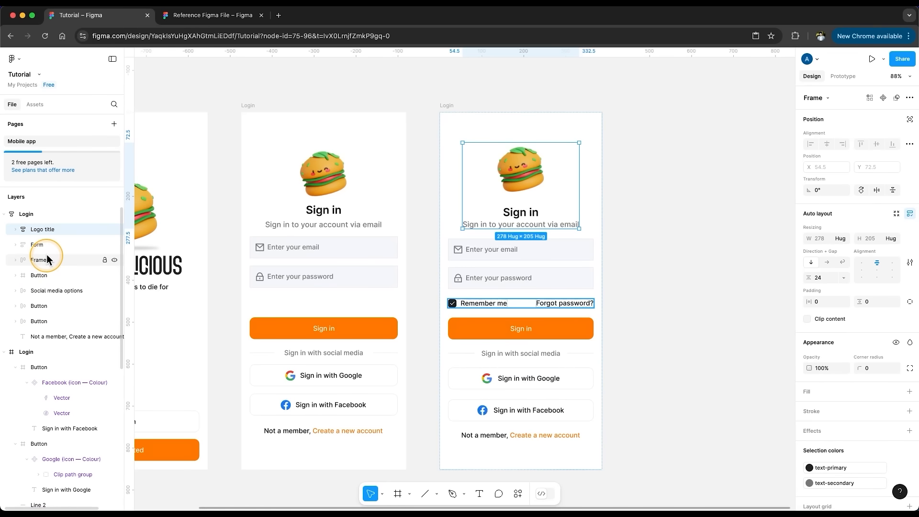
{"action": "left_click", "coordinate": [47, 254]}
{"action": "double_click", "coordinate": [79, 260]}
{"action": "type", "text": "Form options"}
{"action": "key", "text": "Return"}
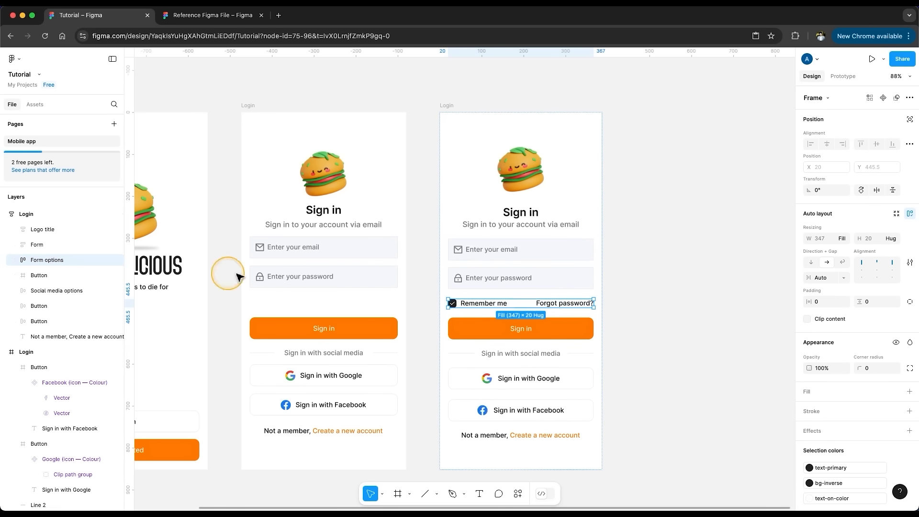
- Move Form options into the Form, below the password field
{"action": "left_click_drag", "start_coordinate": [508, 302], "coordinate": [510, 269]}
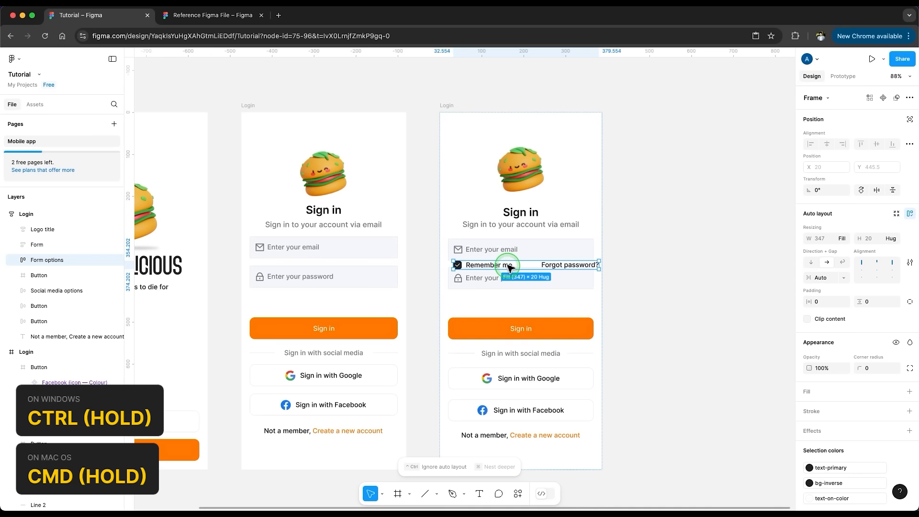
{"action": "left_click_drag", "start_coordinate": [510, 268], "coordinate": [508, 277]}
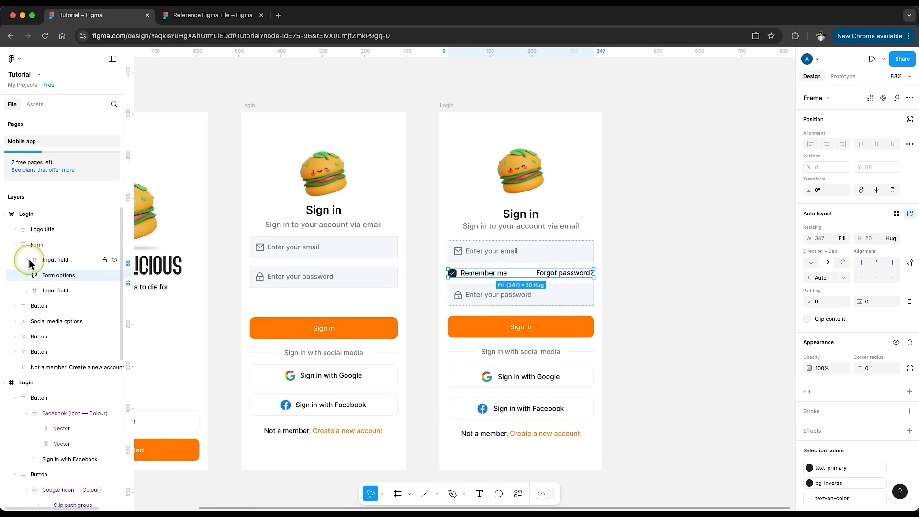
{"action": "left_click", "coordinate": [57, 244]}
{"action": "left_click_drag", "start_coordinate": [57, 279], "coordinate": [58, 293]}
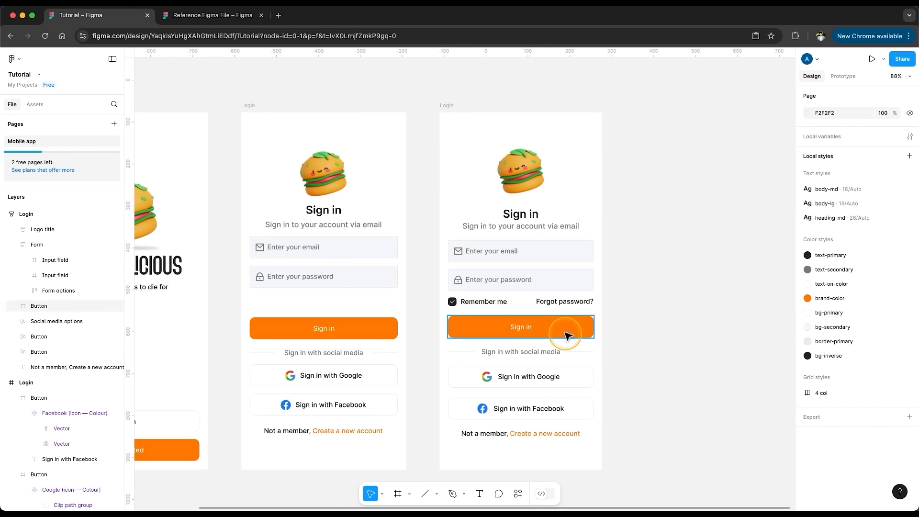
- Wrap the Google and Facebook buttons in an auto-layout frame named 'Social button'
{"action": "left_click", "coordinate": [573, 381]}
{"action": "left_click", "coordinate": [571, 411], "text": "shift"}
{"action": "right_click", "coordinate": [571, 411]}
{"action": "left_click", "coordinate": [598, 382]}
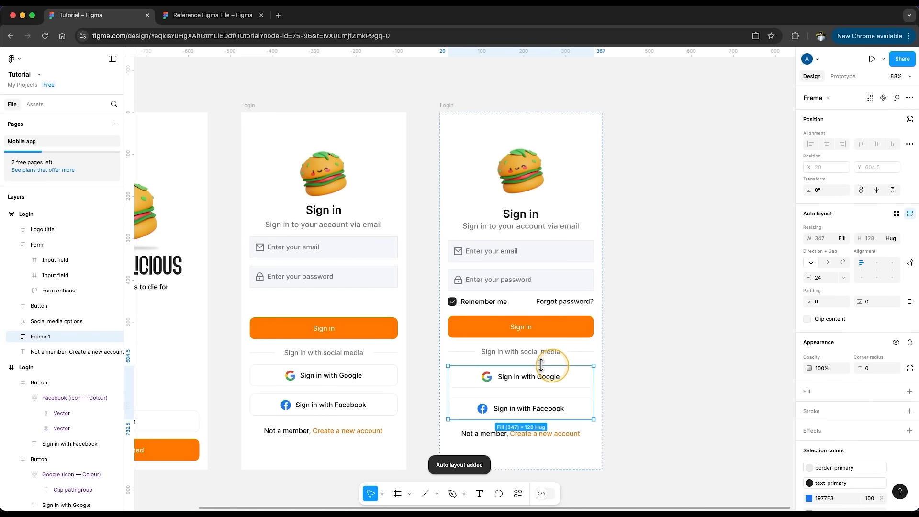
{"action": "double_click", "coordinate": [36, 337]}
{"action": "type", "text": "Social"}
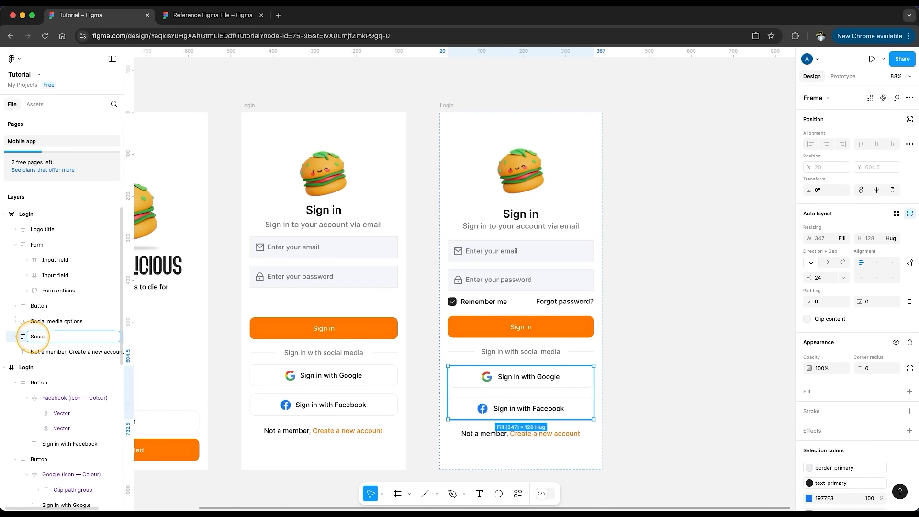
{"action": "key", "text": "Return"}
{"action": "key", "text": "s"}
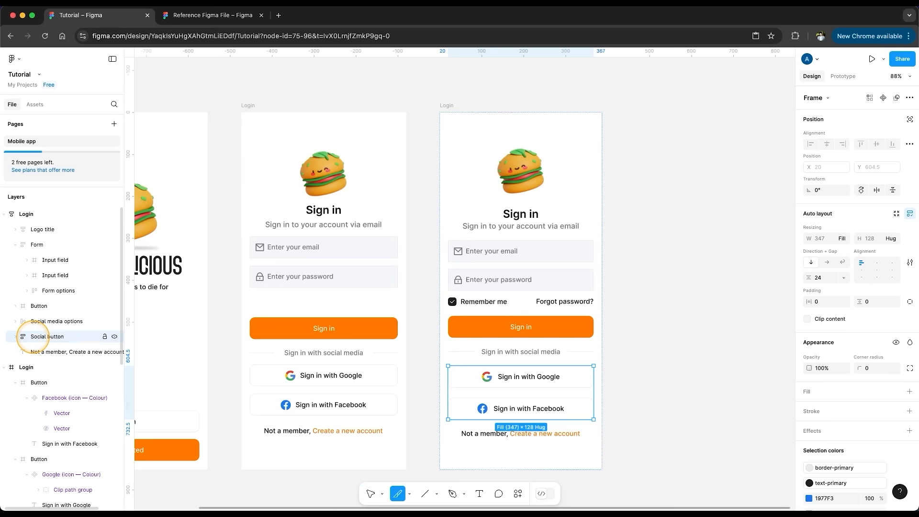
{"action": "key", "text": "v"}
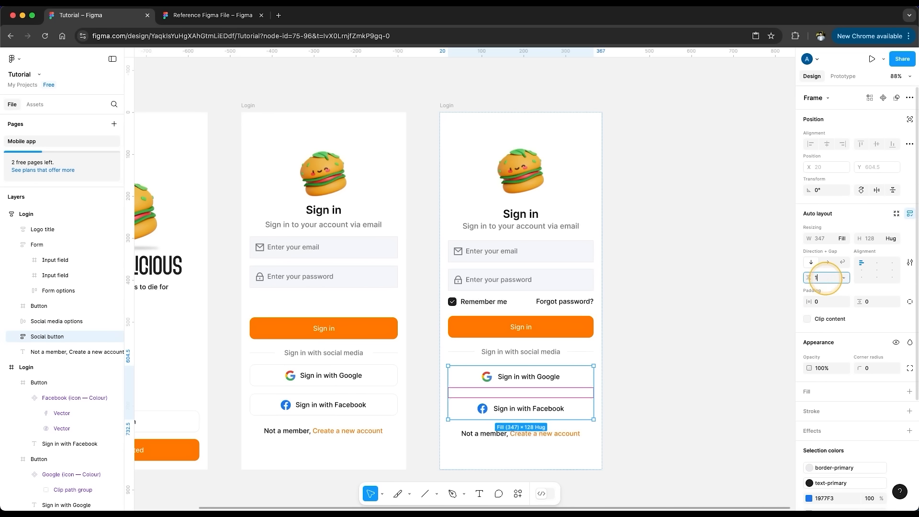
{"action": "left_click", "coordinate": [670, 343]}
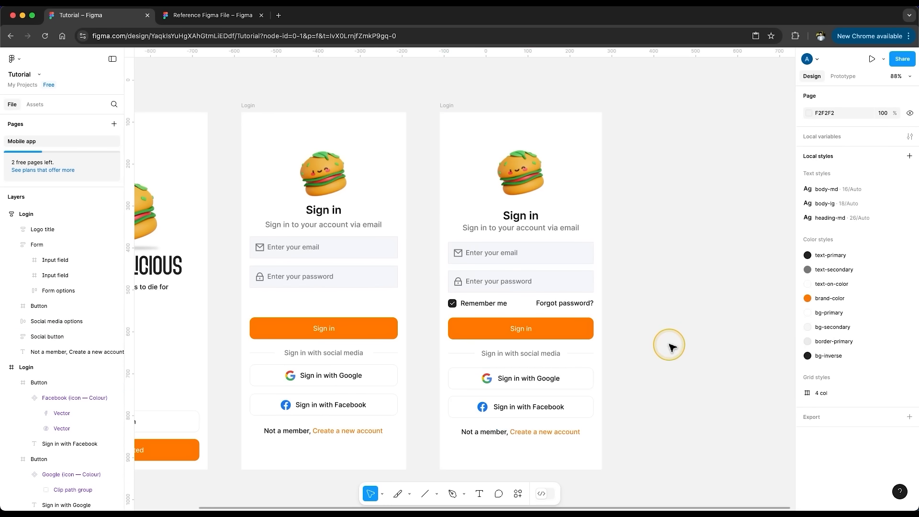
{"action": "left_click", "coordinate": [593, 436]}
{"action": "mouse_move", "coordinate": [809, 279]}
{"action": "left_mouse_down"}
{"action": "mouse_move", "coordinate": [820, 280]}
{"action": "mouse_move", "coordinate": [798, 279]}
{"action": "left_mouse_up"}
{"action": "left_click", "coordinate": [652, 329]}
{"action": "left_click", "coordinate": [555, 268]}
{"action": "left_click", "coordinate": [533, 219]}
{"action": "left_click", "coordinate": [715, 289]}
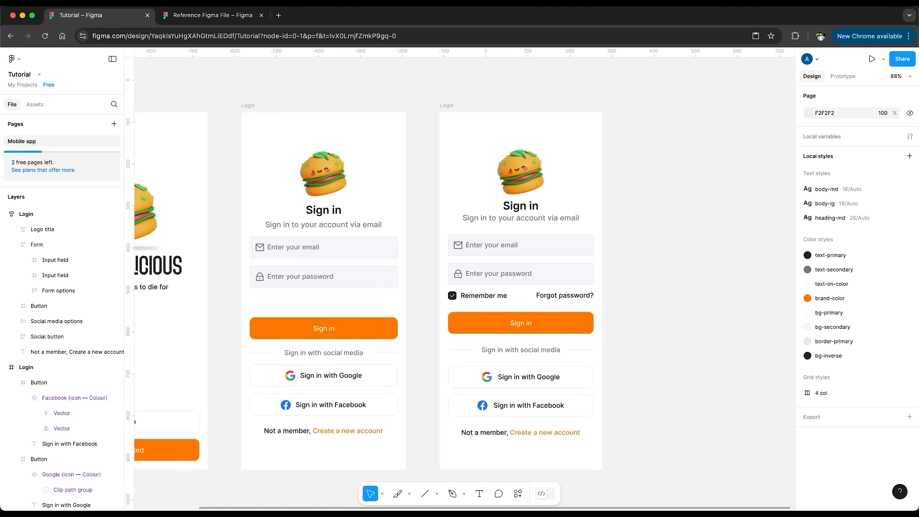
{"action": "left_click", "coordinate": [443, 105]}
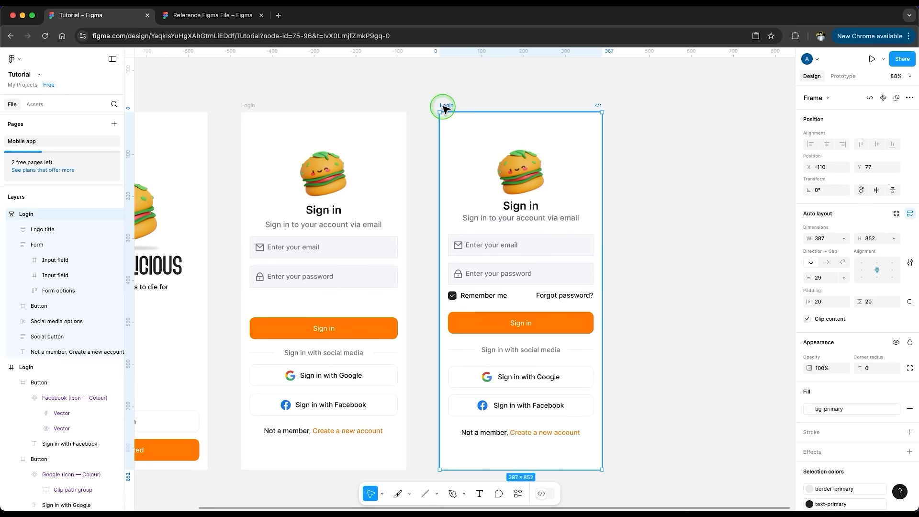
{"action": "key", "text": "shift+2"}
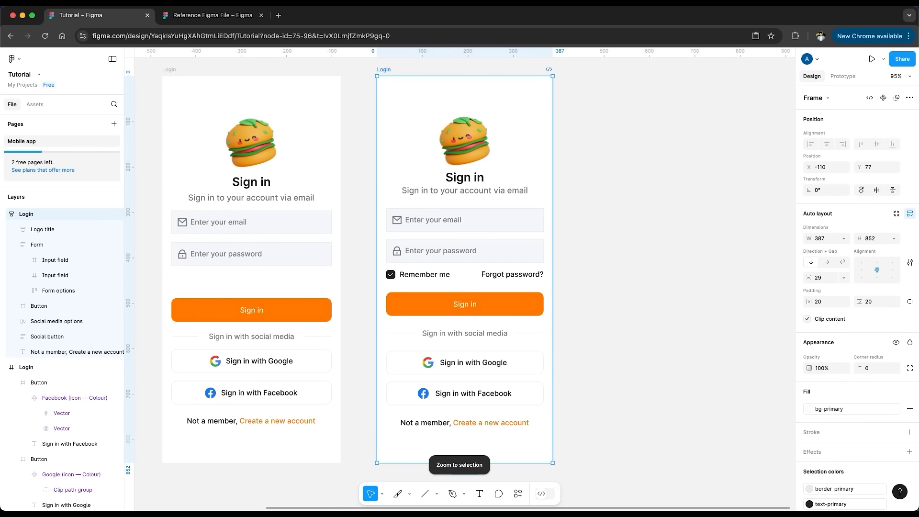
{"action": "left_click", "coordinate": [635, 427]}
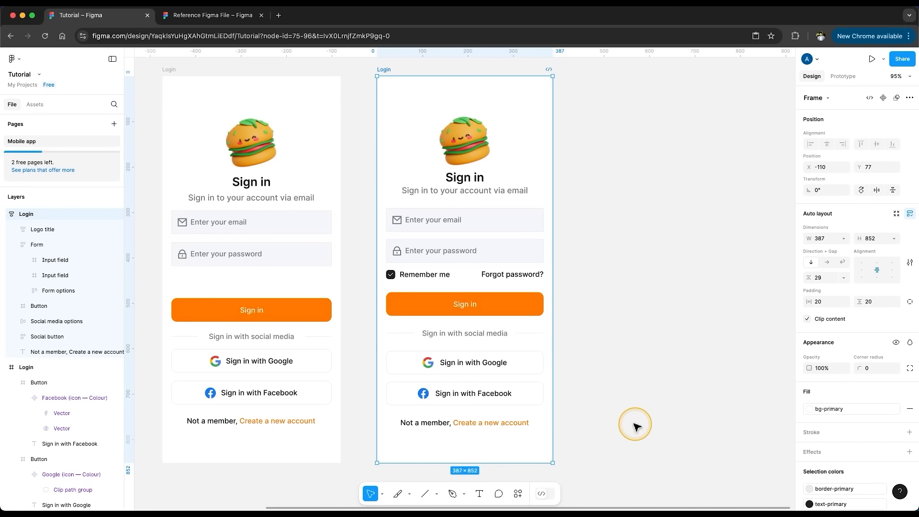
{"action": "left_click", "coordinate": [596, 413]}
{"action": "scroll", "coordinate": [593, 410], "scroll_direction": "down", "scroll_amount": 5}
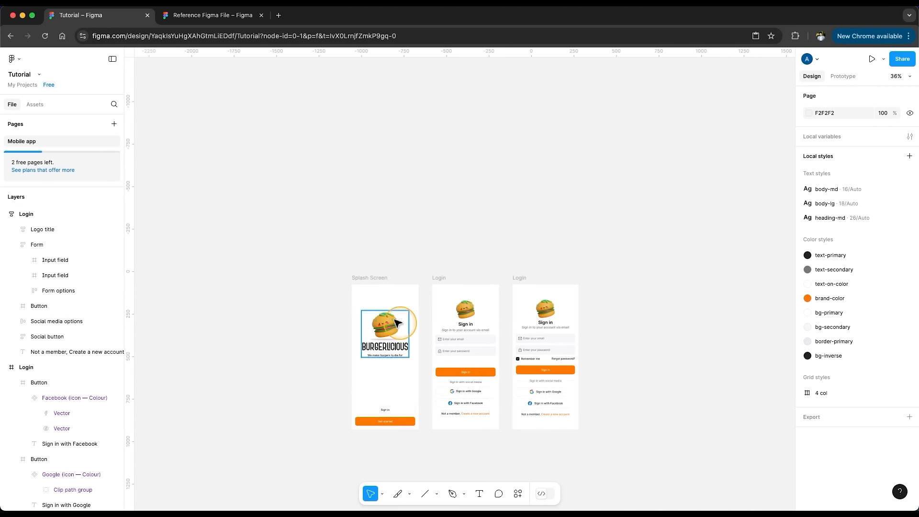
{"action": "scroll", "coordinate": [375, 308], "scroll_direction": "up", "scroll_amount": 3}
{"action": "left_click_drag", "start_coordinate": [438, 359], "coordinate": [399, 279]}
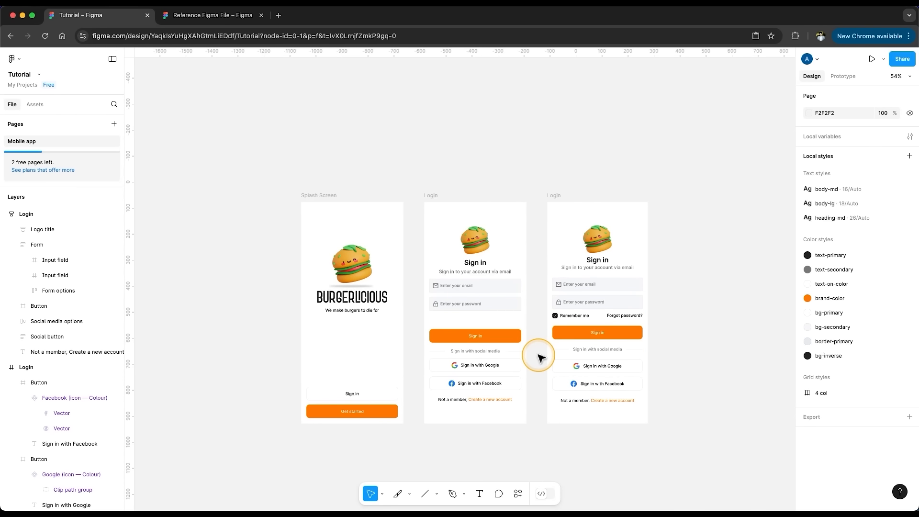
{"action": "scroll", "coordinate": [539, 356], "scroll_direction": "up", "scroll_amount": 2}
- Apply suggested auto layout to Splash Screen and test a resize, restoring 393 width
{"action": "left_click", "coordinate": [282, 170]}
{"action": "right_click", "coordinate": [364, 274]}
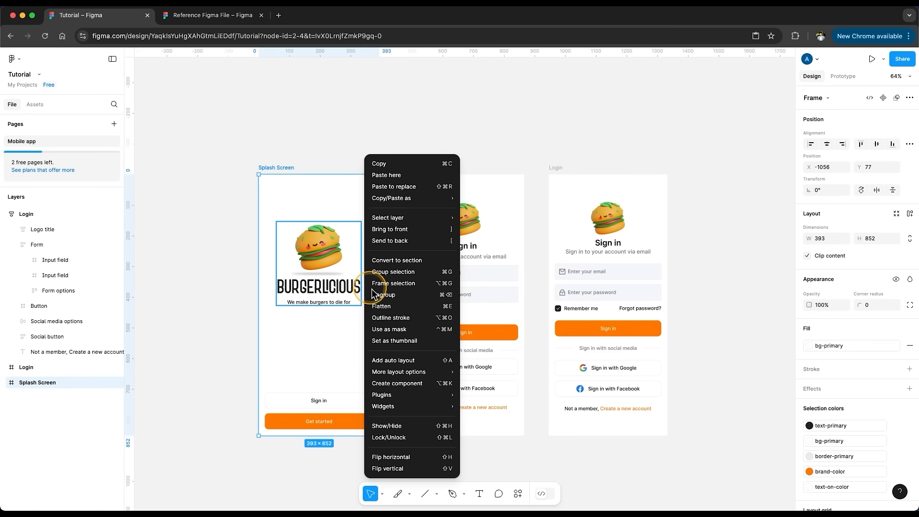
{"action": "mouse_move", "coordinate": [403, 374]}
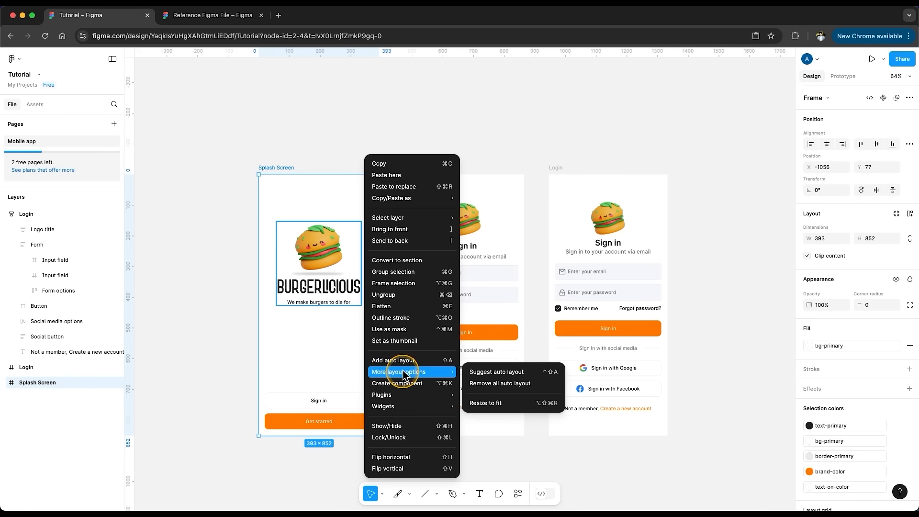
{"action": "left_click", "coordinate": [493, 372]}
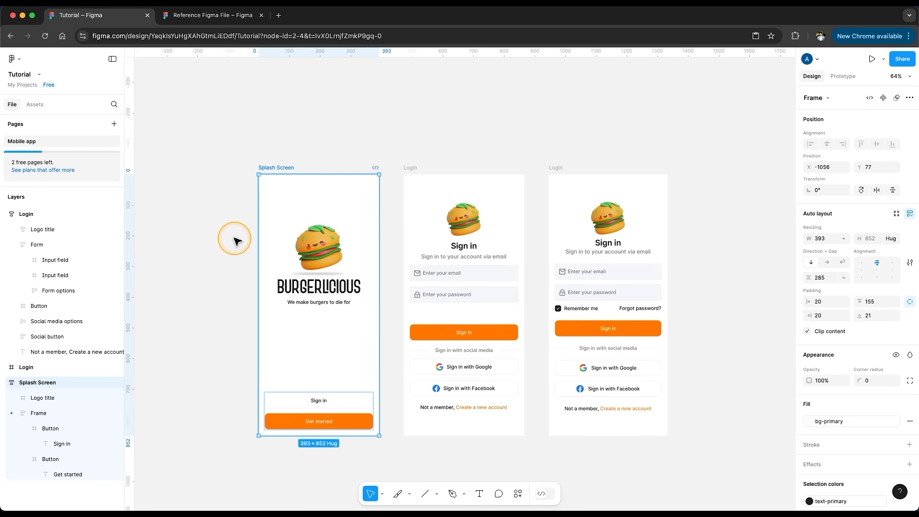
{"action": "left_click_drag", "start_coordinate": [254, 236], "coordinate": [217, 248]}
{"action": "key", "text": "super+z"}
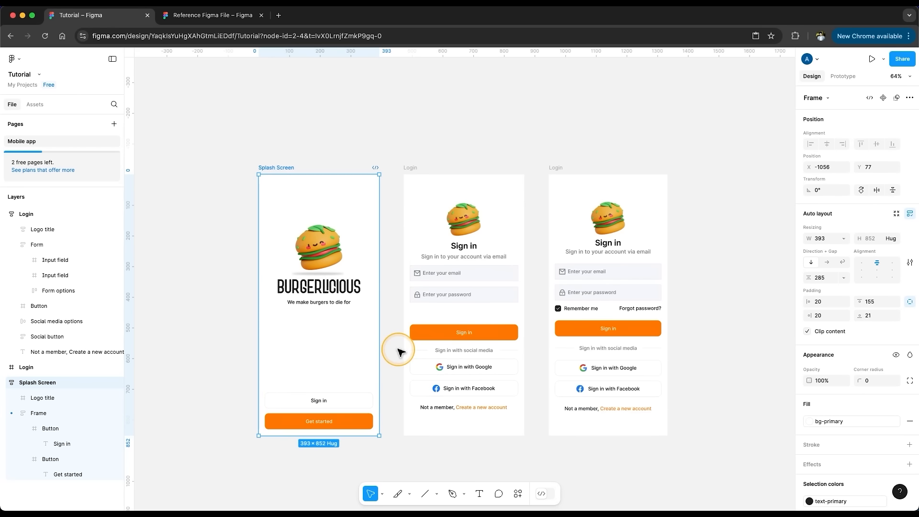
- Apply suggested auto layout to the middle Login frame and test stretching it
{"action": "left_click", "coordinate": [417, 175]}
{"action": "right_click", "coordinate": [416, 174]}
{"action": "mouse_move", "coordinate": [497, 360]}
{"action": "left_click", "coordinate": [548, 362]}
{"action": "scroll", "coordinate": [539, 355], "scroll_direction": "right", "scroll_amount": 3}
{"action": "left_click_drag", "start_coordinate": [452, 241], "coordinate": [459, 263]}
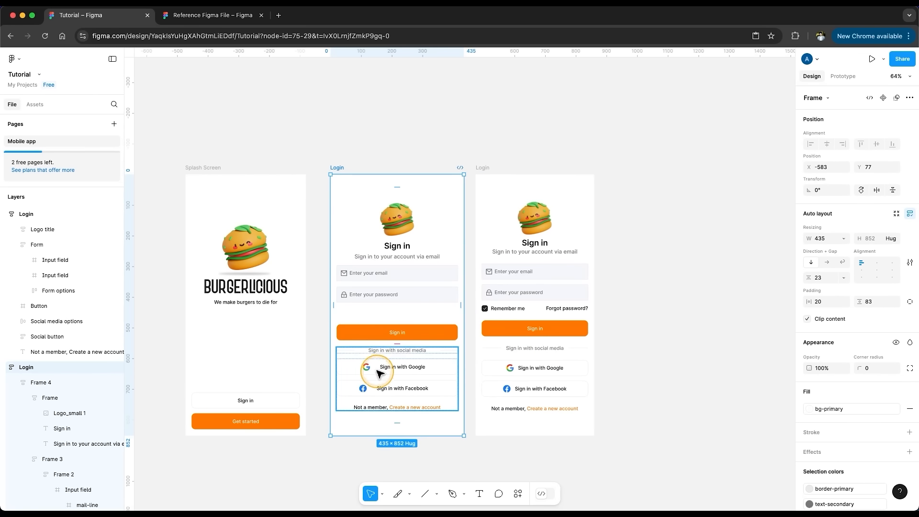
{"action": "mouse_move", "coordinate": [463, 320]}
{"action": "left_mouse_down"}
{"action": "mouse_move", "coordinate": [439, 320]}
{"action": "mouse_move", "coordinate": [457, 320]}
{"action": "left_mouse_up"}
- Add auto layout to the middle Login's Google button and check contents stretch
{"action": "left_click", "coordinate": [409, 367]}
{"action": "right_click", "coordinate": [409, 369]}
{"action": "mouse_move", "coordinate": [451, 360]}
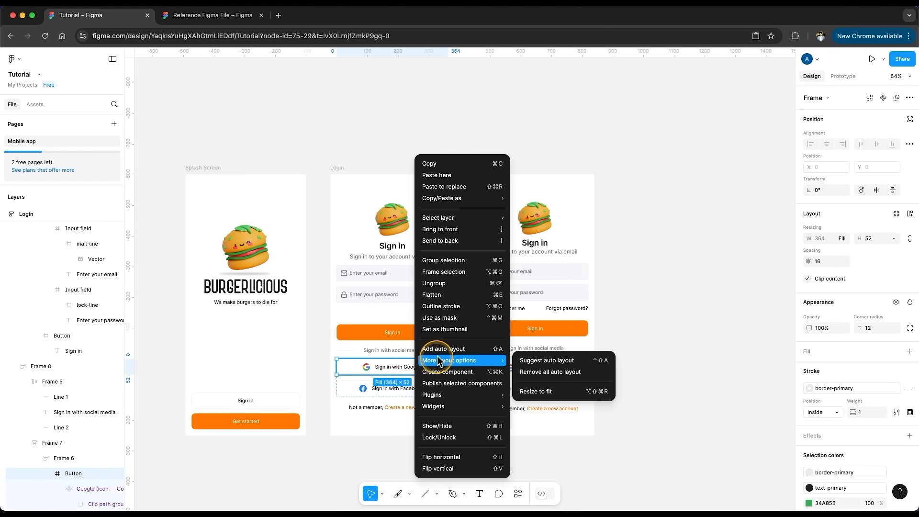
{"action": "left_click", "coordinate": [546, 361]}
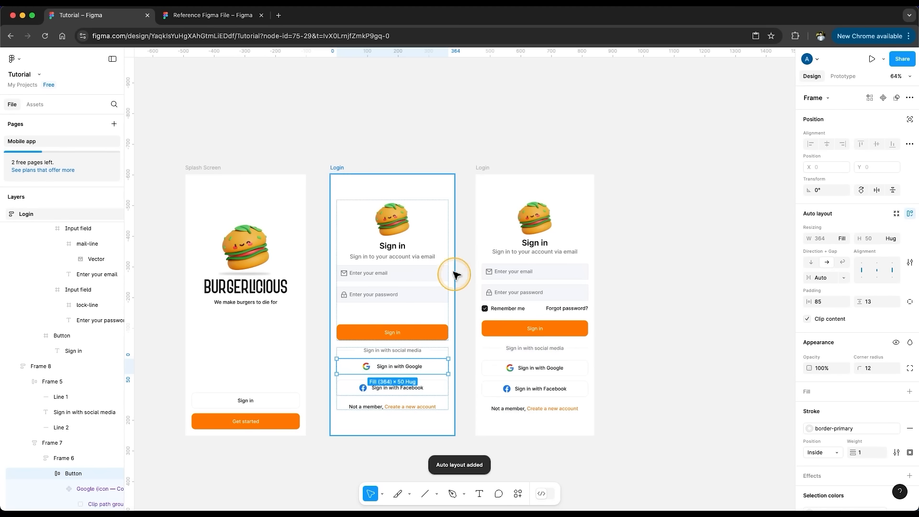
{"action": "left_click", "coordinate": [343, 170]}
{"action": "left_click_drag", "start_coordinate": [456, 246], "coordinate": [461, 258]}
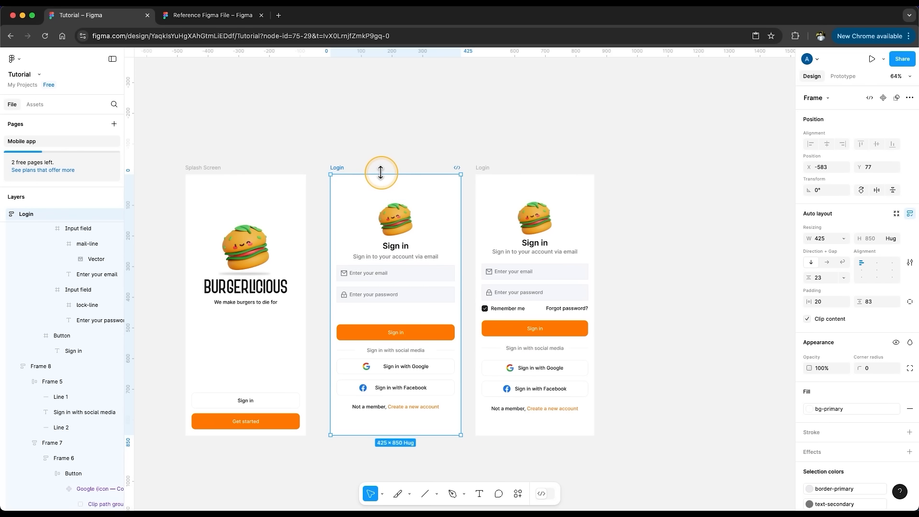
- Delete the middle Login frame and move the remaining Login beside Splash Screen
{"action": "key", "text": "Delete"}
{"action": "left_click_drag", "start_coordinate": [478, 168], "coordinate": [330, 169]}
{"action": "left_click", "coordinate": [720, 308]}
{"action": "key", "text": "shift+1"}
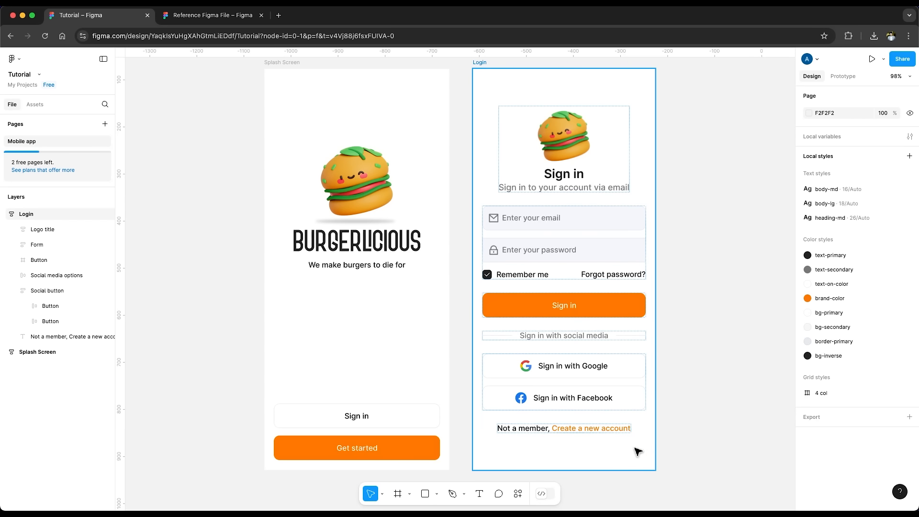
- Insert the Remixicon questionnaire-fill icon (search 'ques') and place it right of the Login frame
{"action": "left_click", "coordinate": [517, 493]}
{"action": "left_click", "coordinate": [420, 365]}
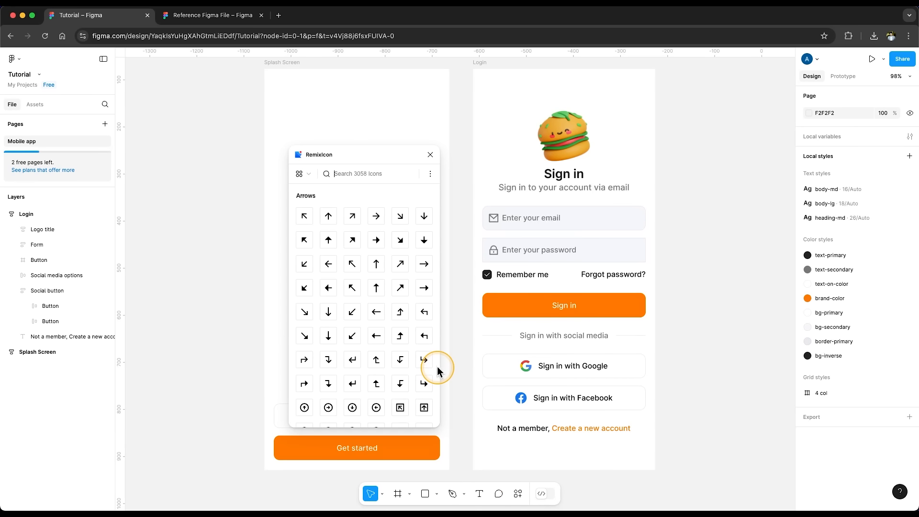
{"action": "type", "text": "ques"}
{"action": "left_click", "coordinate": [306, 238]}
{"action": "left_click", "coordinate": [429, 154]}
{"action": "left_click_drag", "start_coordinate": [461, 285], "coordinate": [699, 271]}
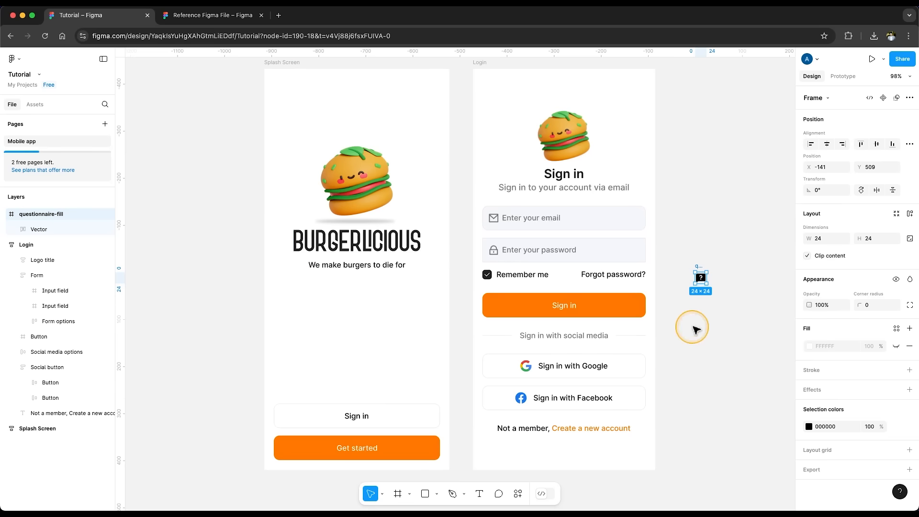
{"action": "right_click", "coordinate": [702, 276]}
- Add auto layout to the icon and colour its Vector glyph brand-color orange
{"action": "left_click", "coordinate": [749, 361]}
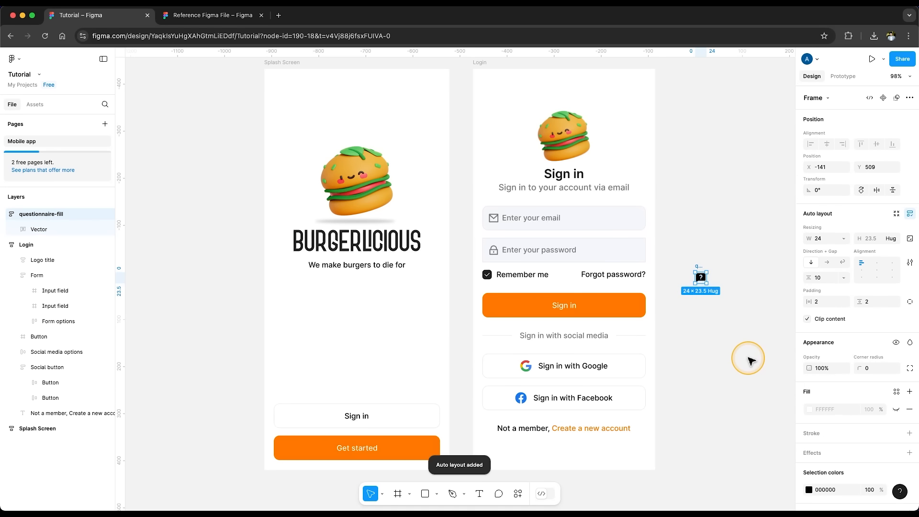
{"action": "left_click", "coordinate": [37, 230]}
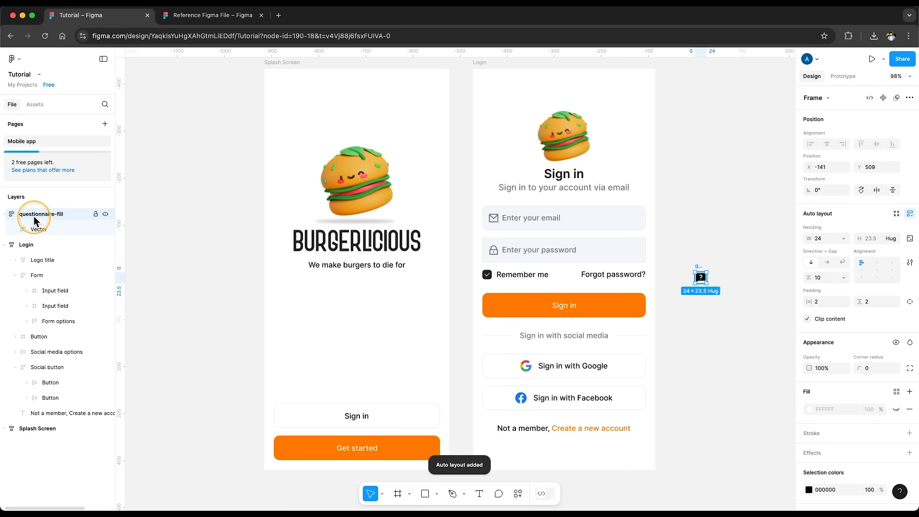
{"action": "left_click", "coordinate": [35, 229]}
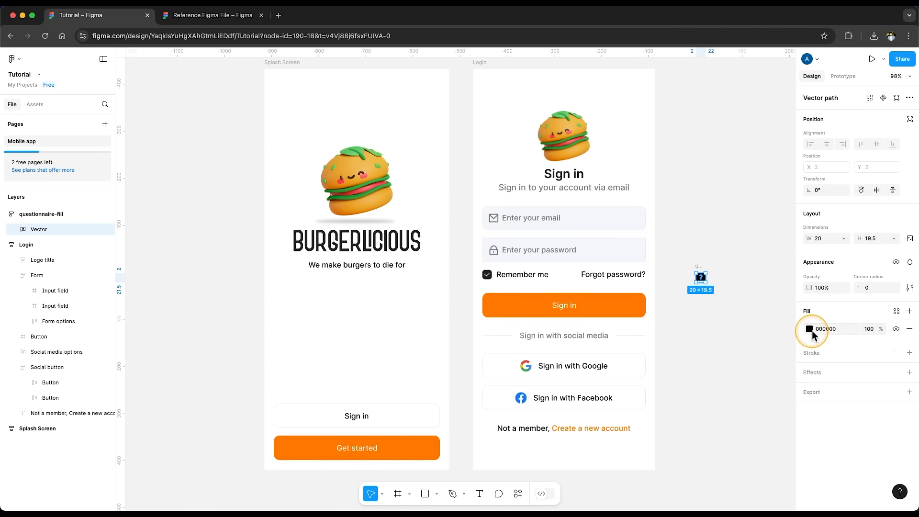
{"action": "left_click", "coordinate": [896, 313]}
{"action": "left_click", "coordinate": [755, 419]}
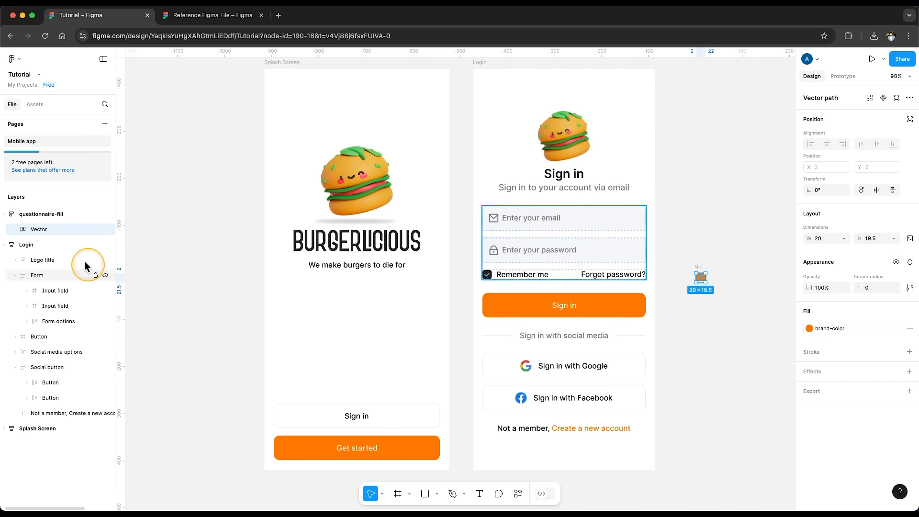
- Size the icon frame to 40×40 with the glyph centred
{"action": "left_click", "coordinate": [42, 214]}
{"action": "left_click_drag", "start_coordinate": [810, 240], "coordinate": [818, 240]}
{"action": "left_click", "coordinate": [869, 239]}
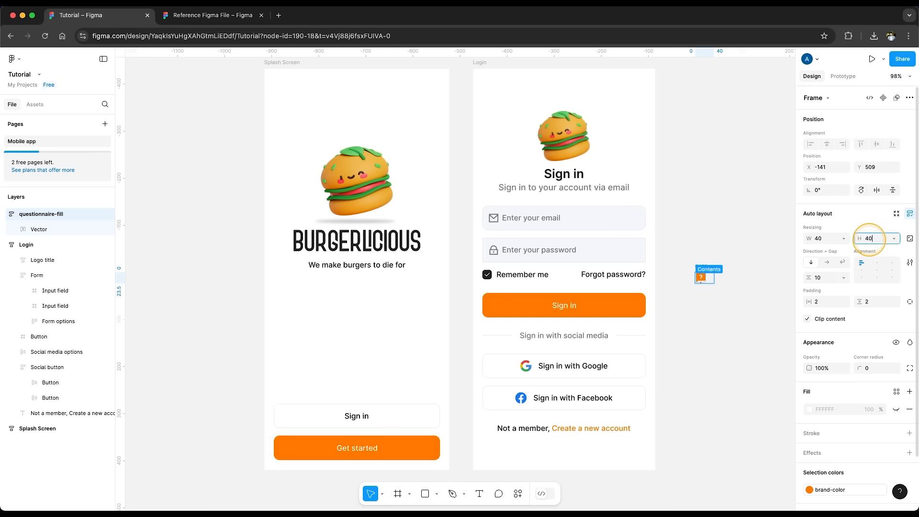
{"action": "type", "text": "40"}
{"action": "key", "text": "Return"}
{"action": "left_click", "coordinate": [877, 271]}
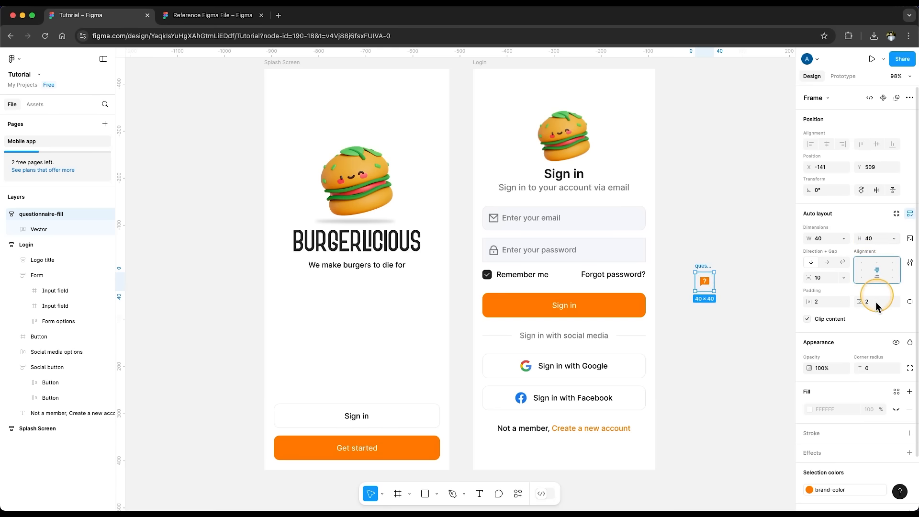
- Outline the icon frame with border-primary and give it a 999 corner radius
{"action": "left_click", "coordinate": [896, 434]}
{"action": "left_click", "coordinate": [753, 475]}
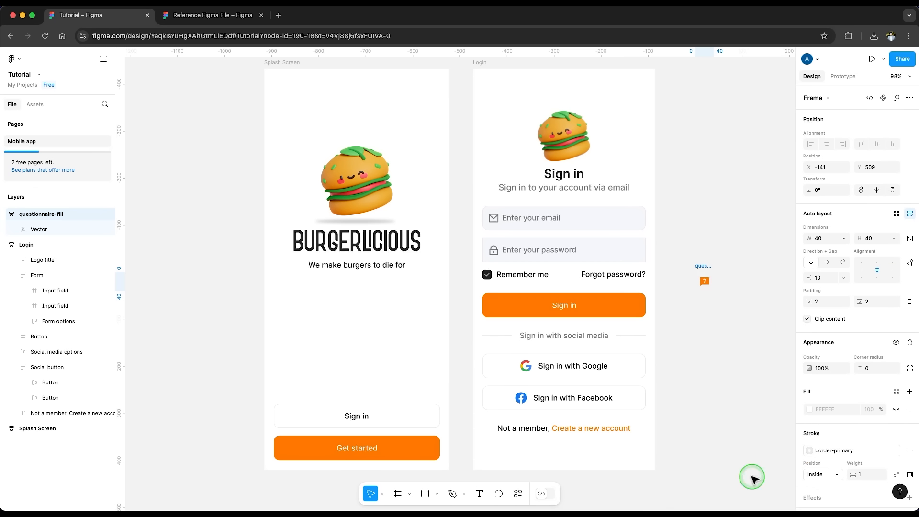
{"action": "left_click", "coordinate": [748, 338]}
{"action": "left_click", "coordinate": [704, 281]}
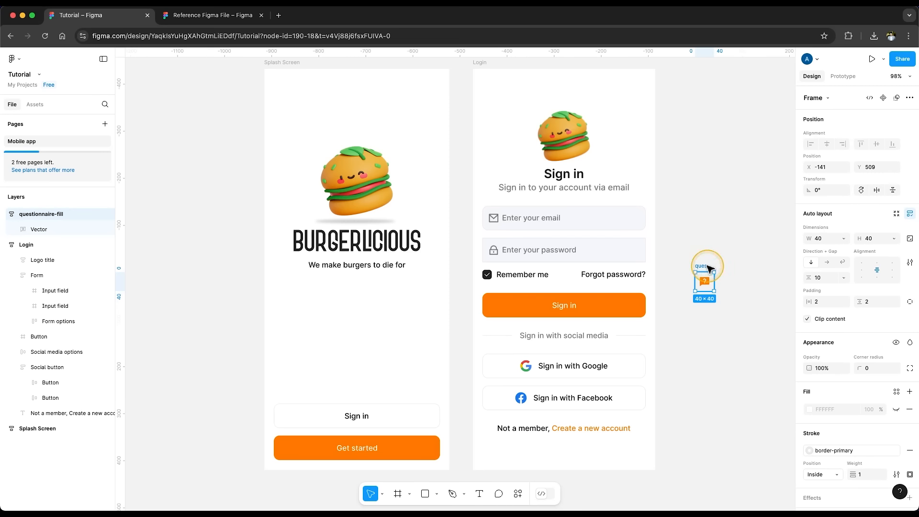
{"action": "left_click", "coordinate": [869, 367]}
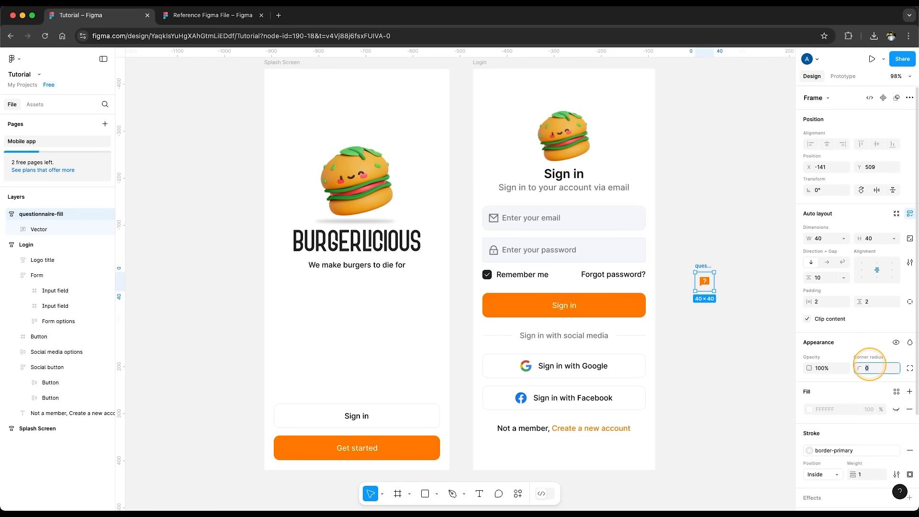
{"action": "left_click", "coordinate": [721, 328]}
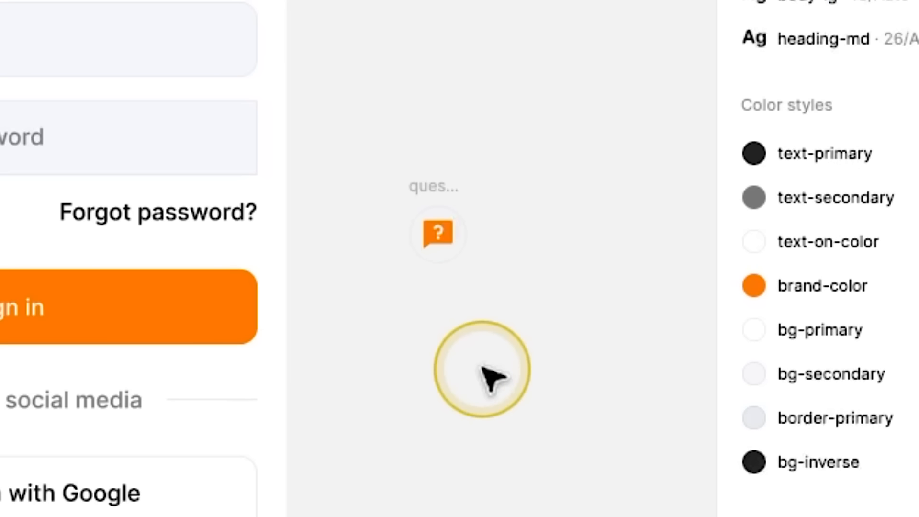
{"action": "left_click", "coordinate": [438, 234]}
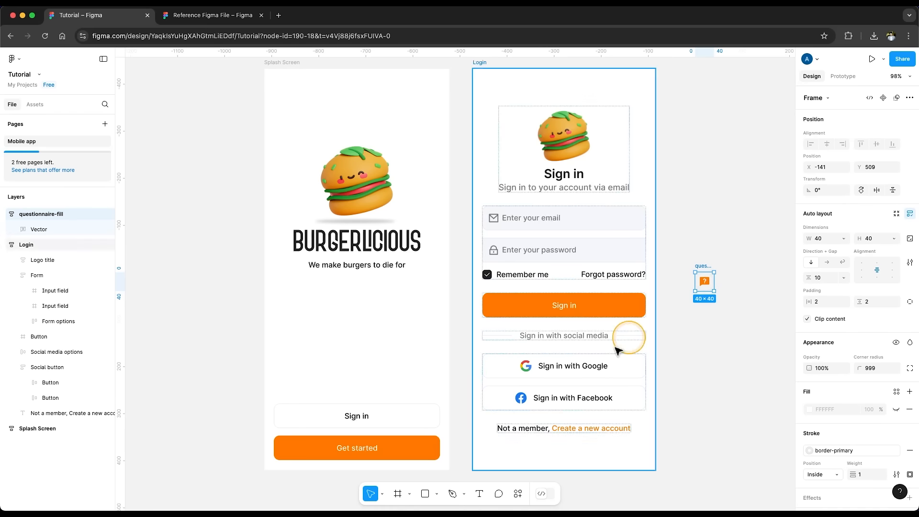
{"action": "left_click", "coordinate": [383, 494]}
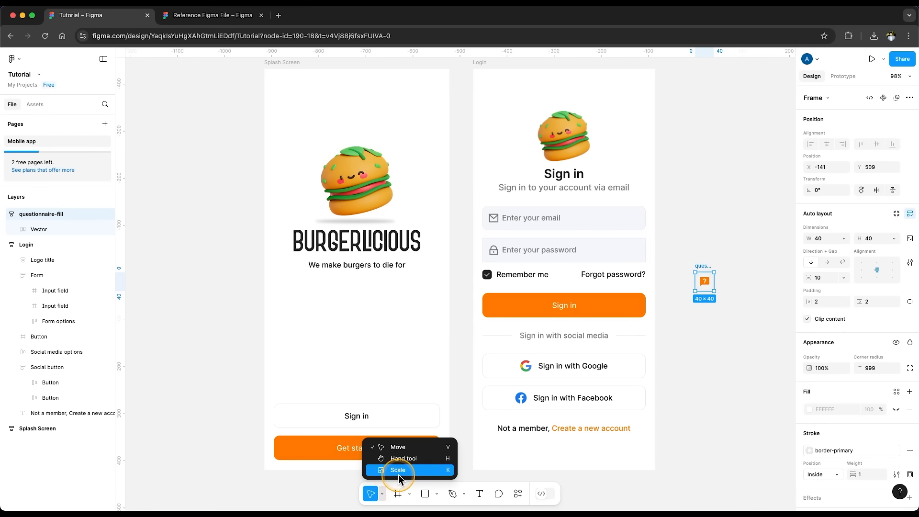
- Scale the help icon 2x to 80×80 and drop it below the Create a new account line
{"action": "left_click", "coordinate": [398, 470]}
{"action": "left_click_drag", "start_coordinate": [715, 291], "coordinate": [727, 304]}
{"action": "left_click", "coordinate": [844, 328]}
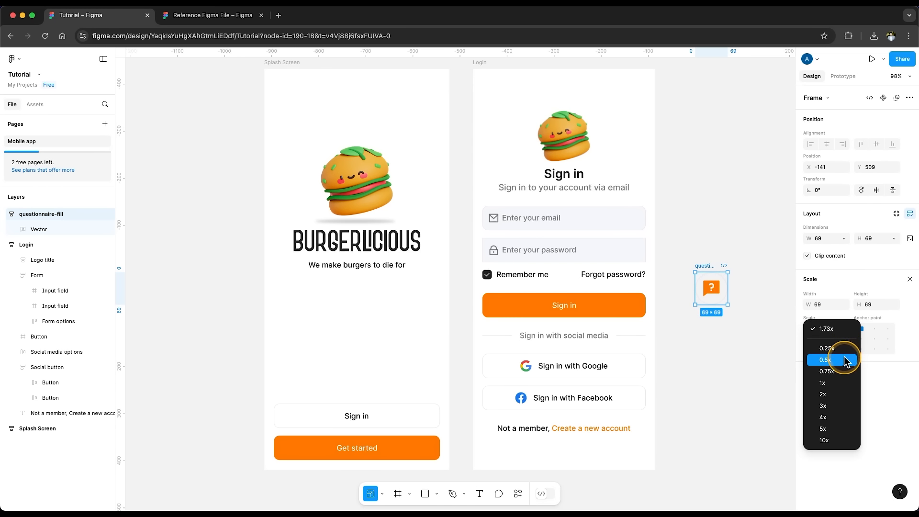
{"action": "left_click", "coordinate": [832, 394]}
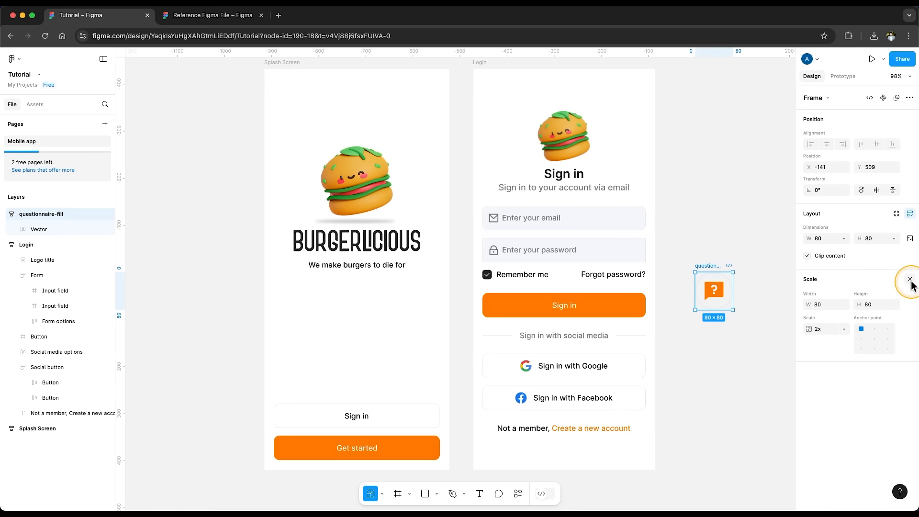
{"action": "left_click", "coordinate": [909, 279]}
{"action": "left_click_drag", "start_coordinate": [714, 271], "coordinate": [615, 435]}
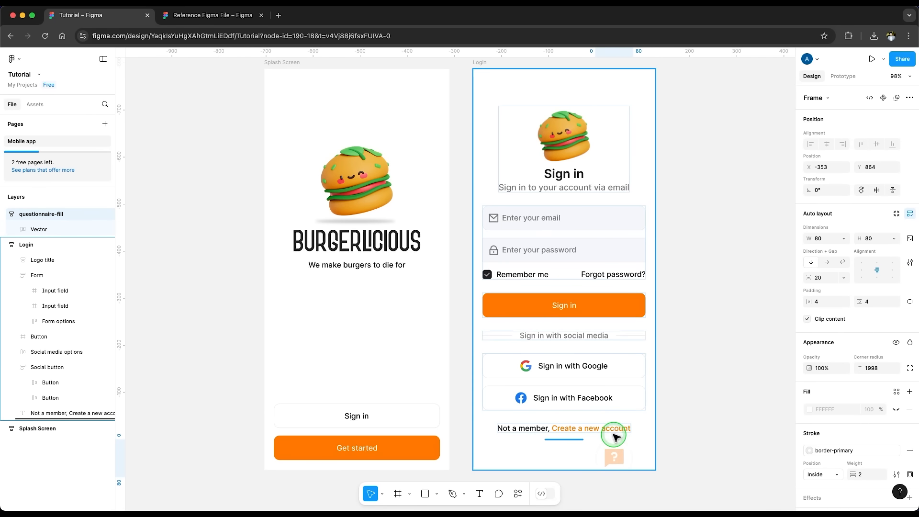
{"action": "left_click_drag", "start_coordinate": [615, 437], "coordinate": [612, 436]}
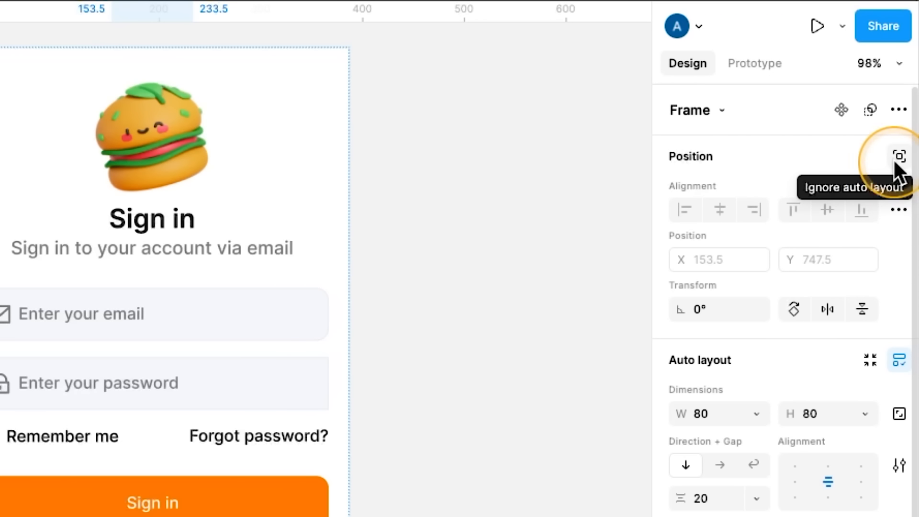
- Take the help icon out of the auto layout flow and test widening Login to 504
{"action": "left_click", "coordinate": [894, 160]}
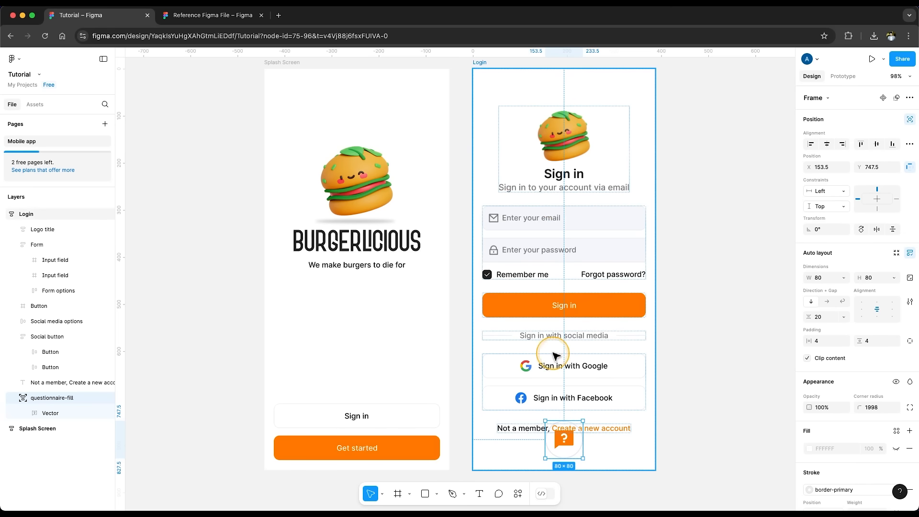
{"action": "left_click", "coordinate": [480, 62]}
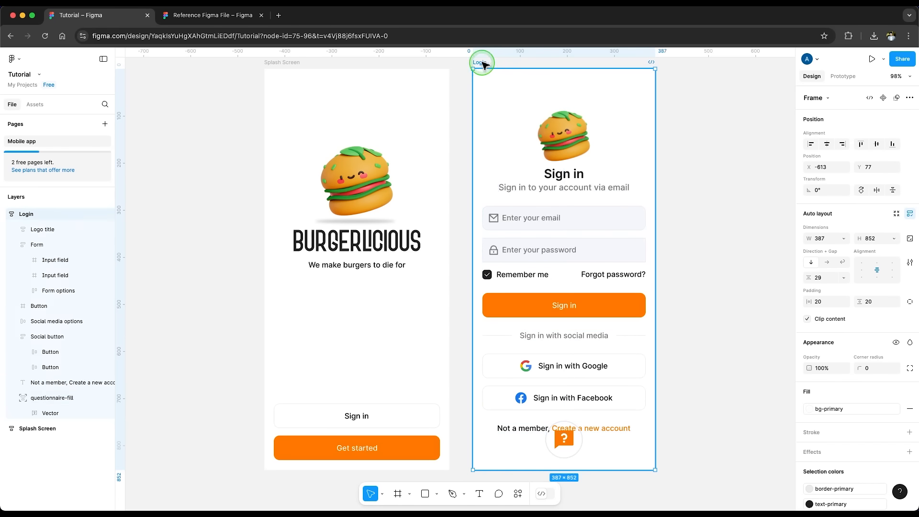
{"action": "left_click_drag", "start_coordinate": [653, 195], "coordinate": [710, 201]}
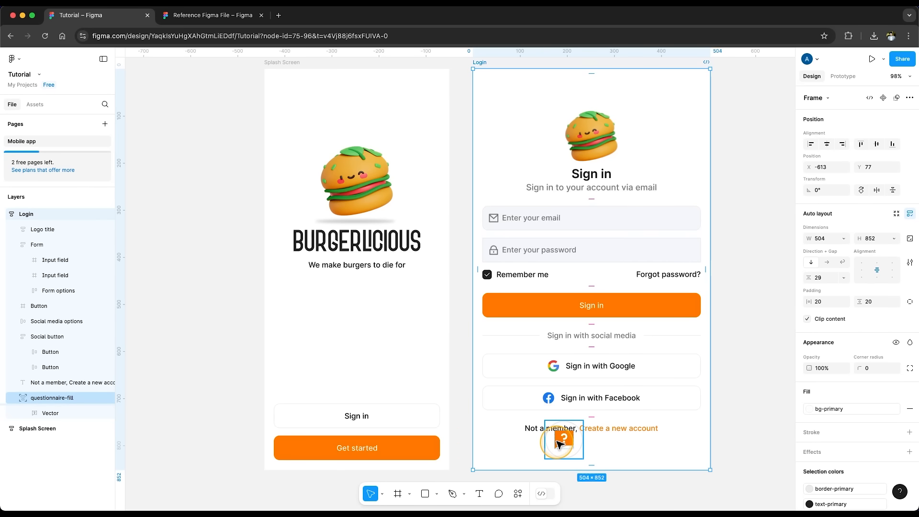
{"action": "key", "text": "ctrl+z"}
- Move the help icon to Login's bottom-right at X 279, Y 754, testing a 593 width
{"action": "left_click", "coordinate": [583, 440]}
{"action": "left_click_drag", "start_coordinate": [582, 441], "coordinate": [627, 452]}
{"action": "left_click", "coordinate": [480, 63]}
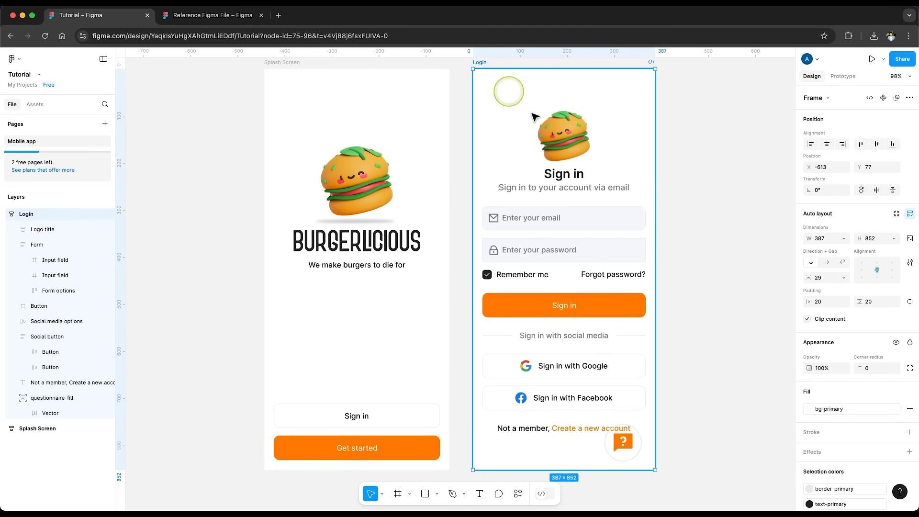
{"action": "left_click_drag", "start_coordinate": [653, 240], "coordinate": [752, 246]}
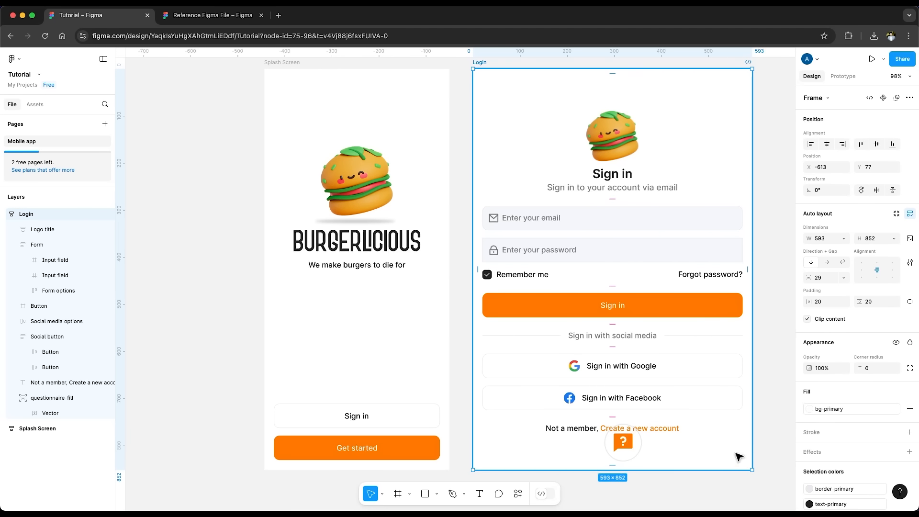
{"action": "key", "text": "super+z"}
{"action": "left_click", "coordinate": [636, 452]}
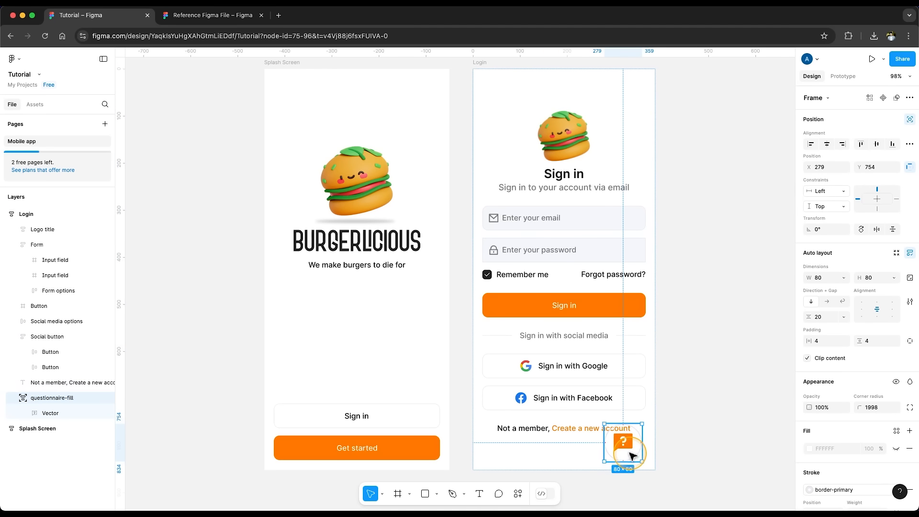
- Give the help icon a Right constraint and test it by resizing the Login frame
{"action": "left_click", "coordinate": [840, 193]}
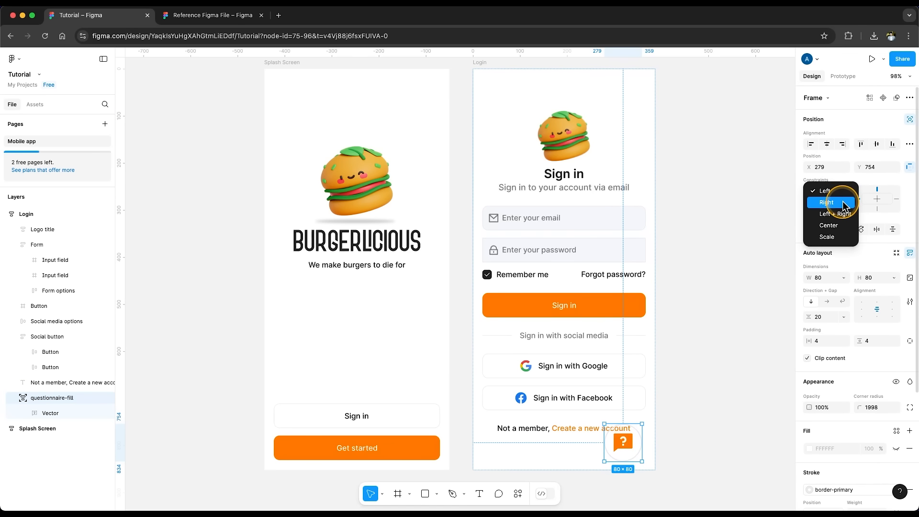
{"action": "left_click", "coordinate": [842, 202]}
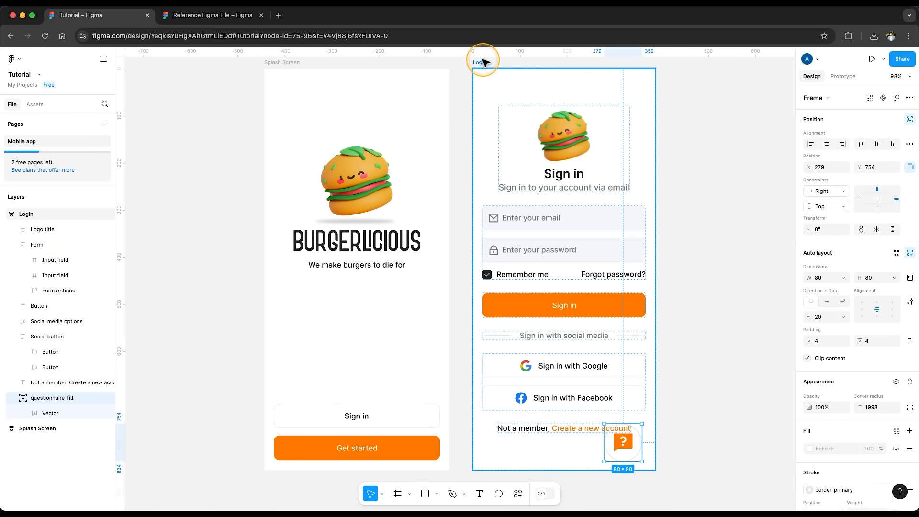
{"action": "left_click", "coordinate": [481, 63]}
{"action": "left_click_drag", "start_coordinate": [655, 203], "coordinate": [695, 216]}
{"action": "key", "text": "ctrl+z"}
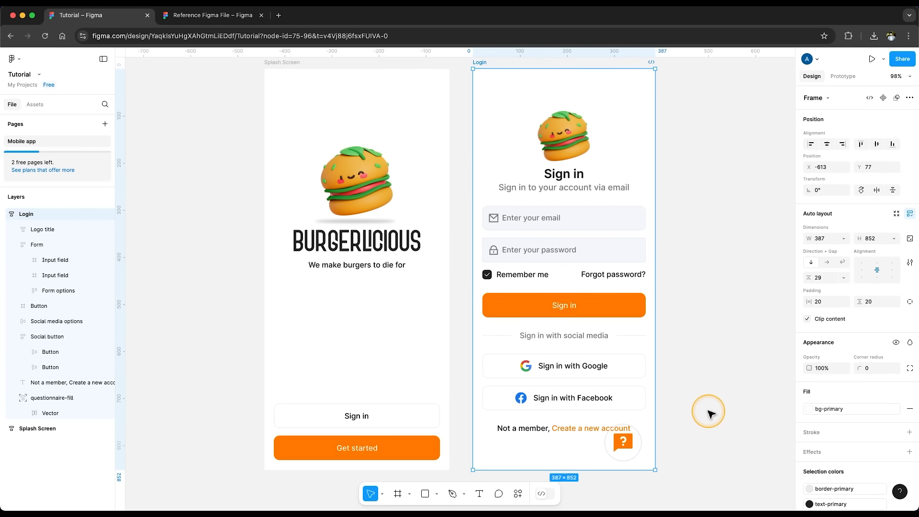
{"action": "mouse_move", "coordinate": [636, 469]}
{"action": "left_mouse_down"}
{"action": "mouse_move", "coordinate": [636, 486]}
{"action": "mouse_move", "coordinate": [640, 453]}
{"action": "mouse_move", "coordinate": [638, 486]}
{"action": "mouse_move", "coordinate": [639, 467]}
{"action": "mouse_move", "coordinate": [639, 478]}
{"action": "left_mouse_up"}
- Add a Bottom constraint to the help icon, then widen the Login frame to 524 and lengthen it
{"action": "left_click", "coordinate": [622, 443]}
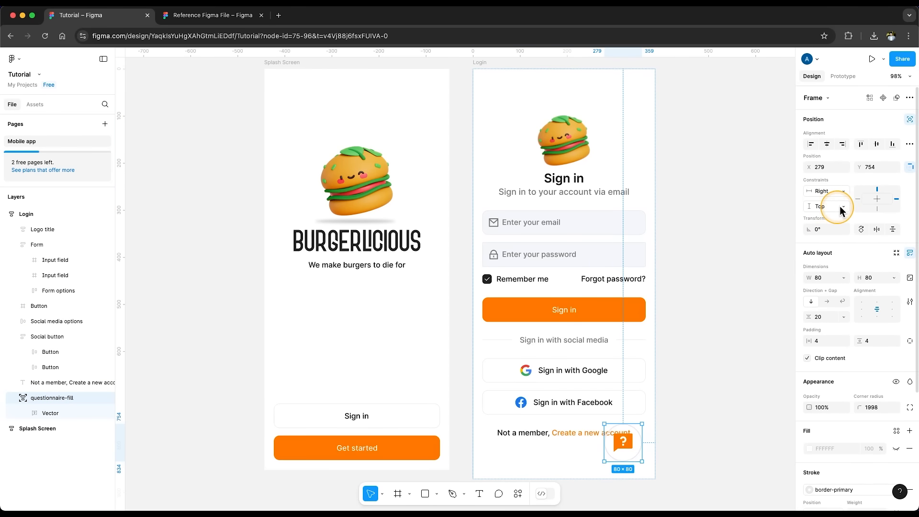
{"action": "left_click", "coordinate": [840, 207]}
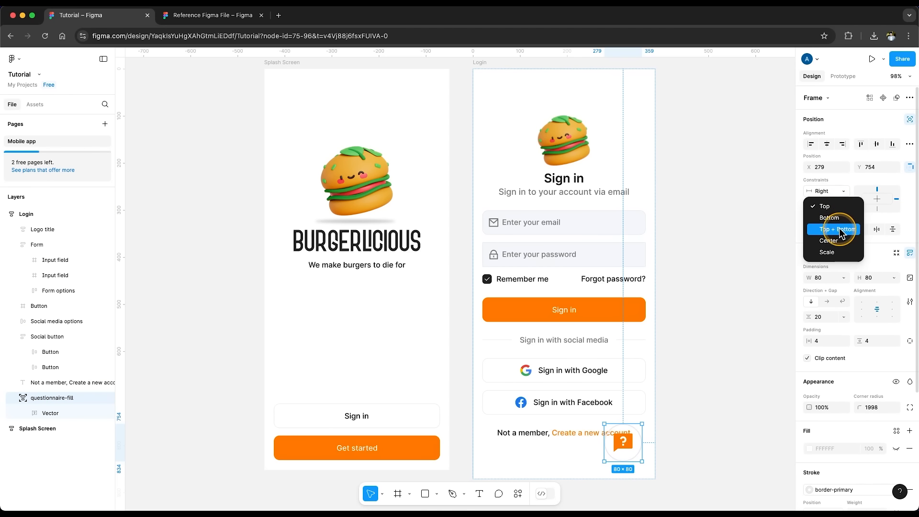
{"action": "left_click", "coordinate": [835, 218]}
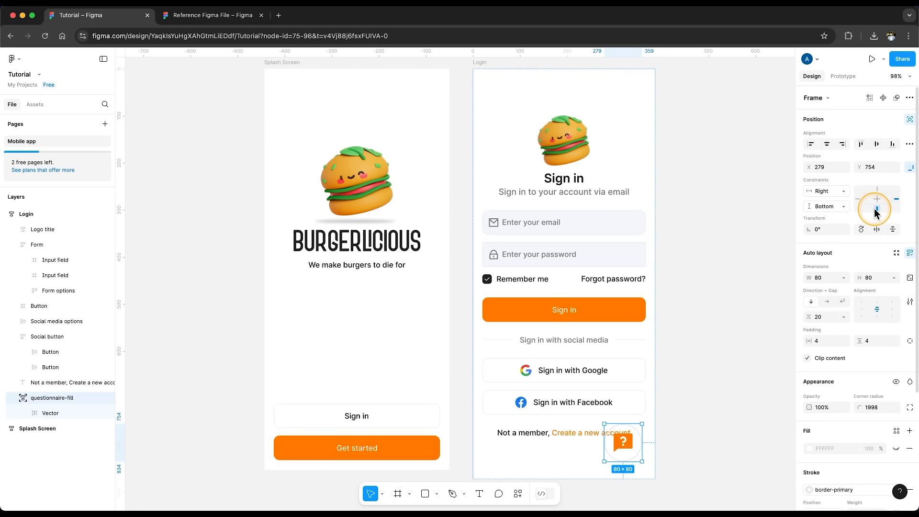
{"action": "left_click", "coordinate": [478, 62]}
{"action": "left_click_drag", "start_coordinate": [654, 186], "coordinate": [719, 195]}
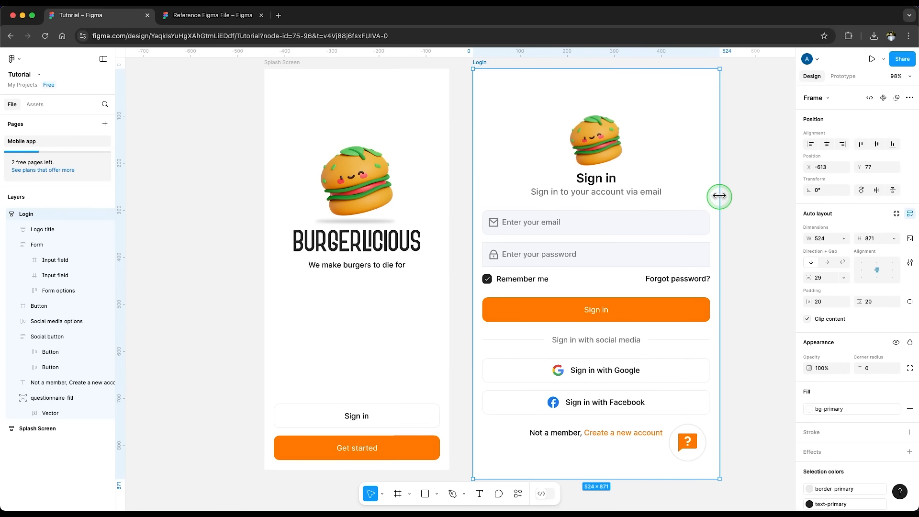
{"action": "left_click_drag", "start_coordinate": [666, 478], "coordinate": [663, 424]}
- Restore the Login frame to 393×852 and delete the help icon
{"action": "left_click", "coordinate": [689, 393]}
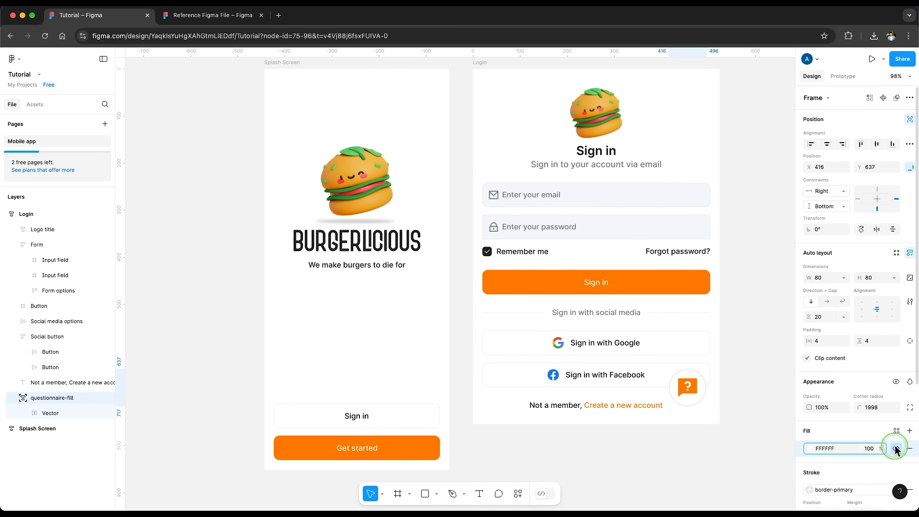
{"action": "left_click", "coordinate": [481, 68]}
{"action": "left_click_drag", "start_coordinate": [661, 424], "coordinate": [648, 469]}
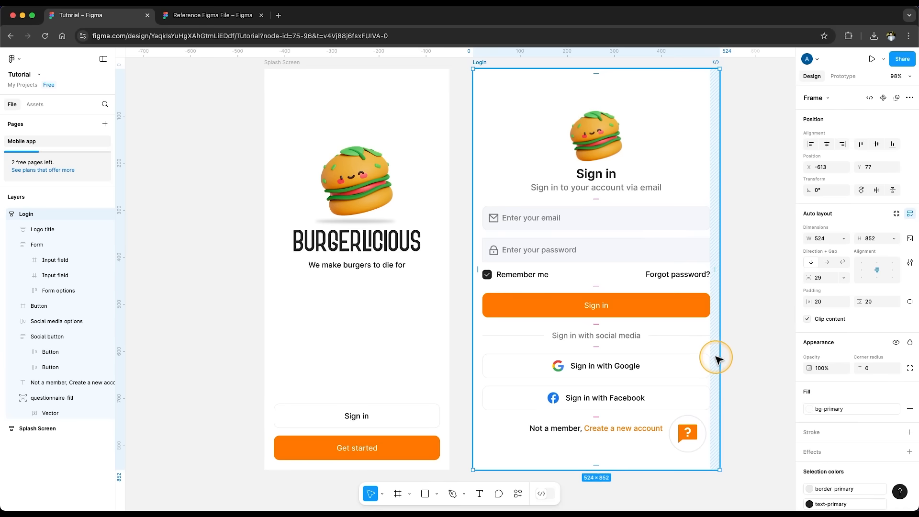
{"action": "left_click_drag", "start_coordinate": [716, 355], "coordinate": [650, 352]}
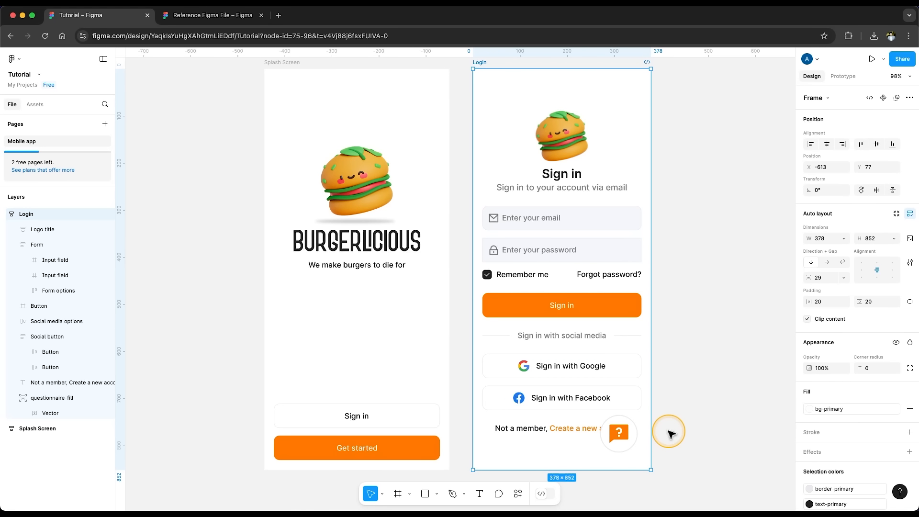
{"action": "left_click", "coordinate": [819, 238]}
{"action": "type", "text": "393"}
{"action": "key", "text": "Return"}
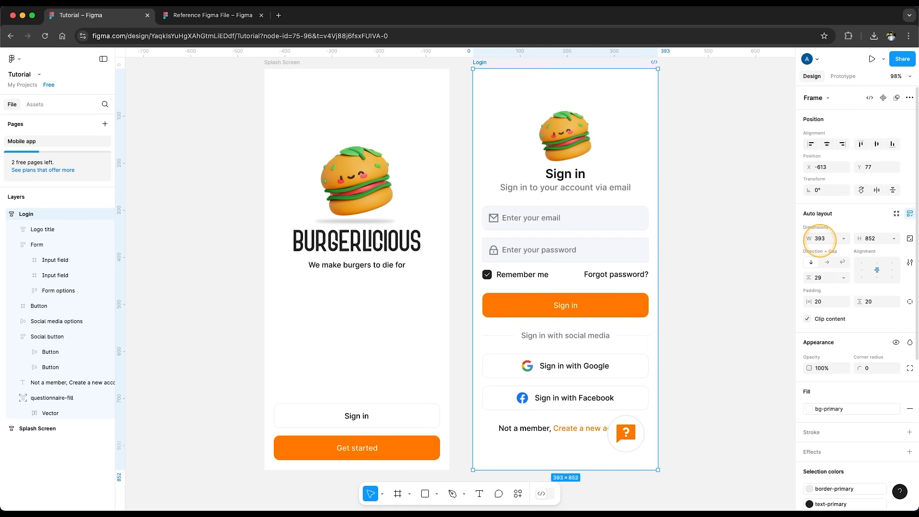
{"action": "left_click", "coordinate": [625, 433]}
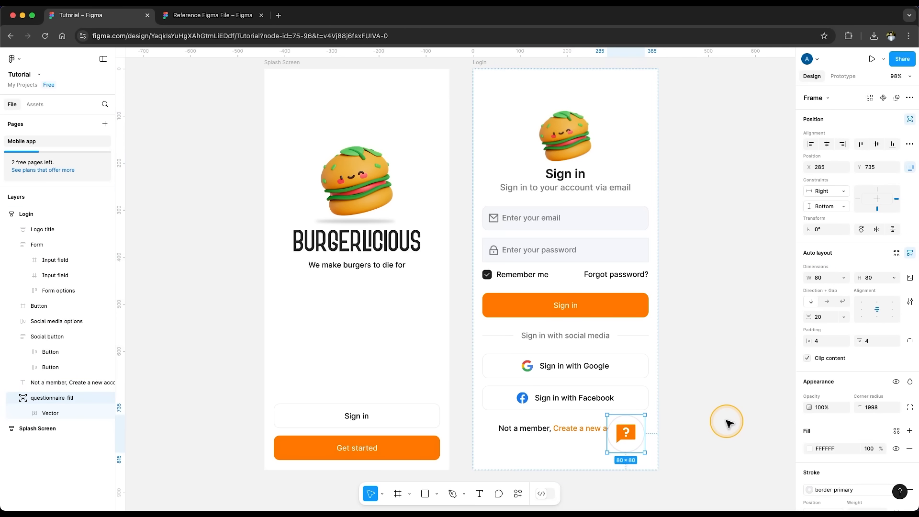
{"action": "key", "text": "Delete"}
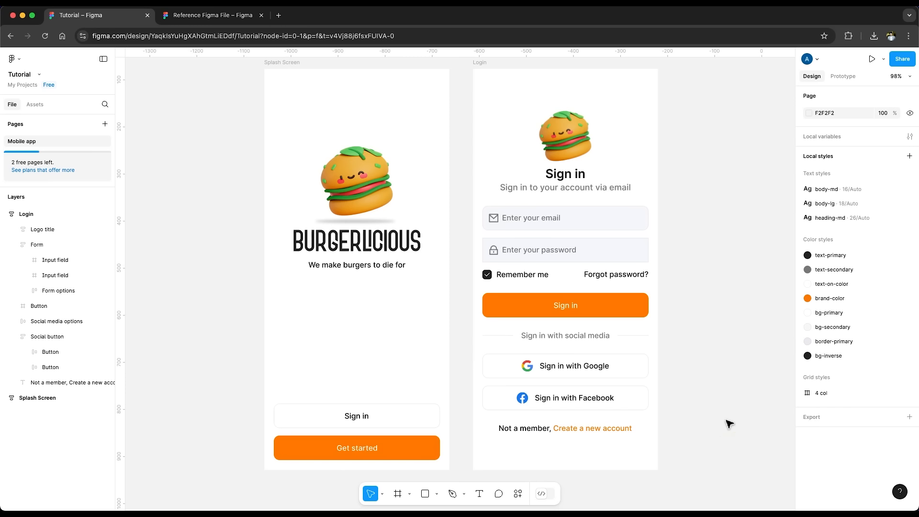
{"action": "left_click", "coordinate": [581, 283]}
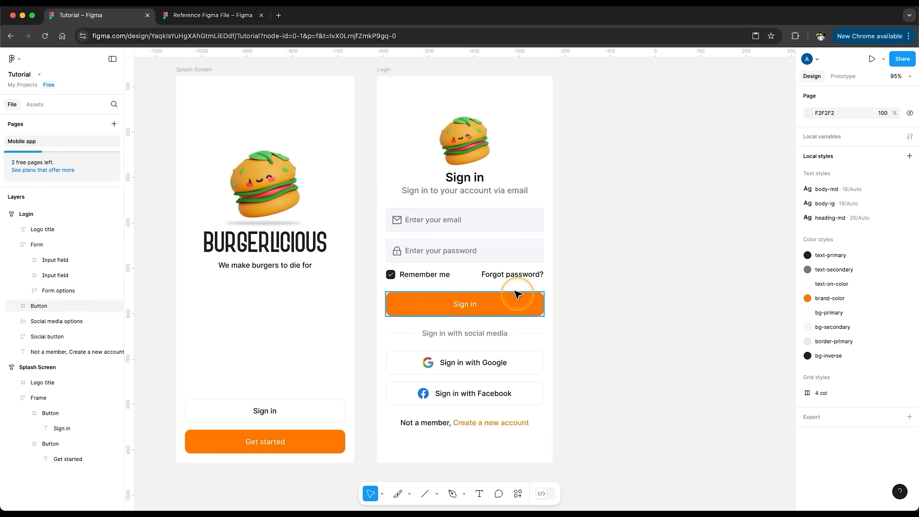
- Zoom in to inspect the email Input field, then switch to the Reference Figma File
{"action": "scroll", "coordinate": [552, 220], "scroll_direction": "up", "scroll_amount": 5}
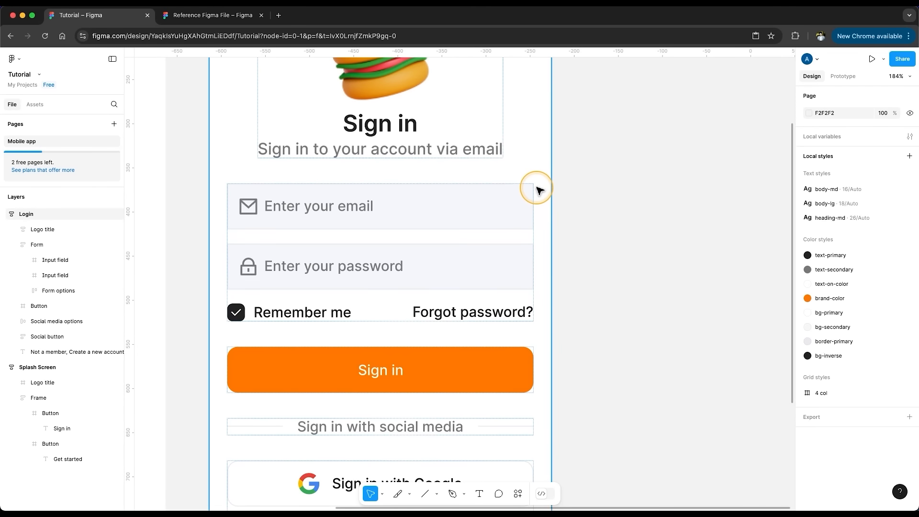
{"action": "double_click", "coordinate": [514, 203]}
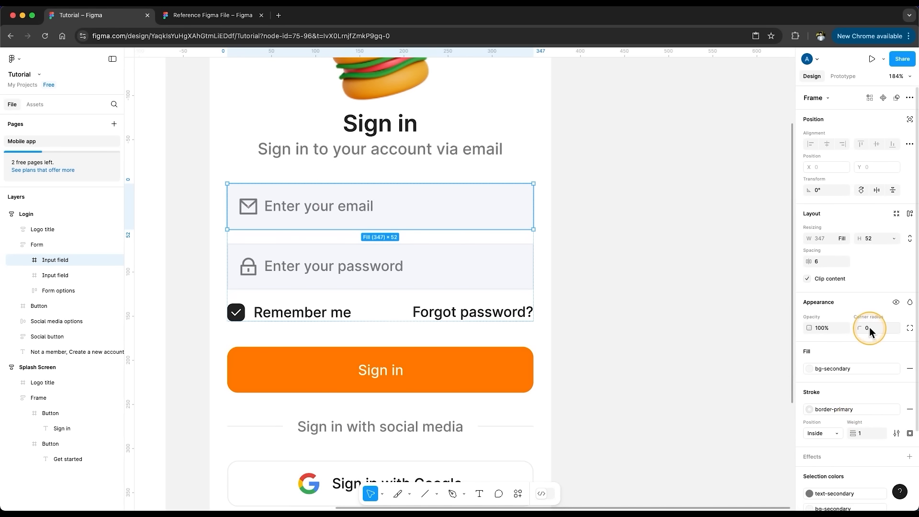
{"action": "left_click", "coordinate": [688, 310]}
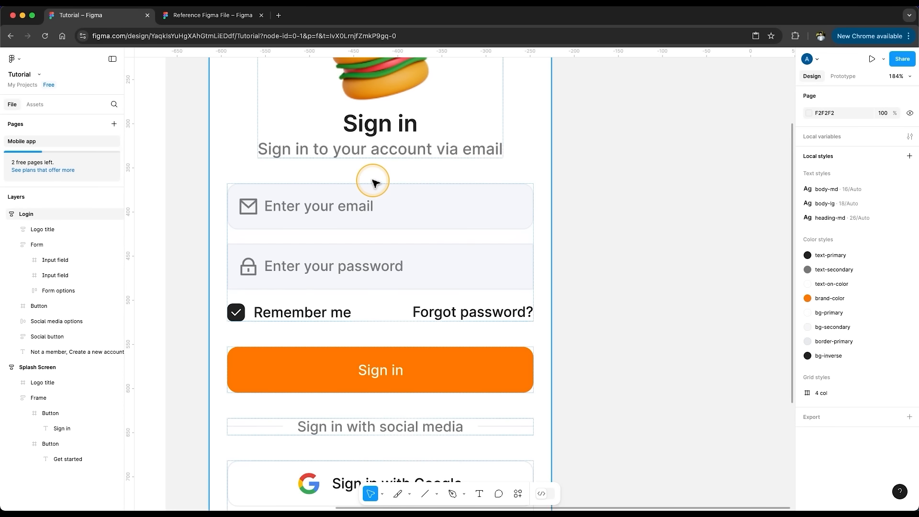
{"action": "left_click", "coordinate": [210, 15]}
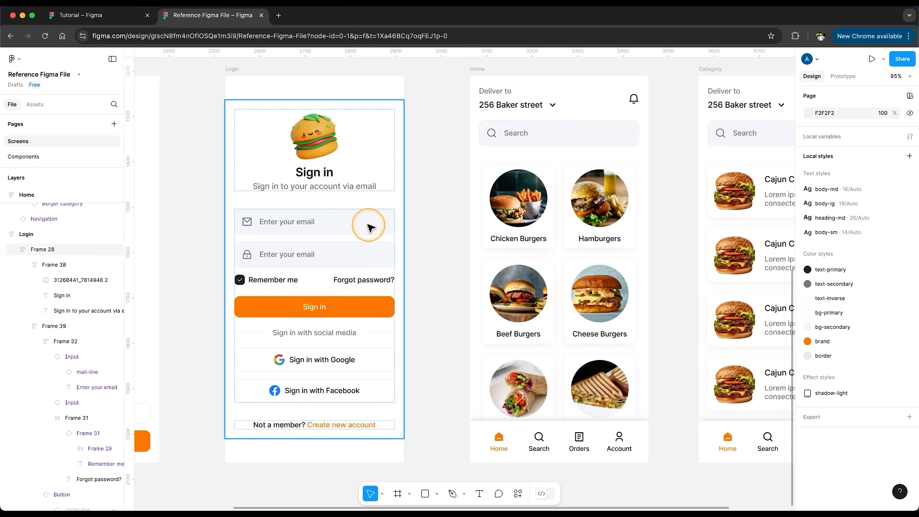
- Go from the reference Login screen's email input to its Input main component
{"action": "left_click", "coordinate": [371, 227]}
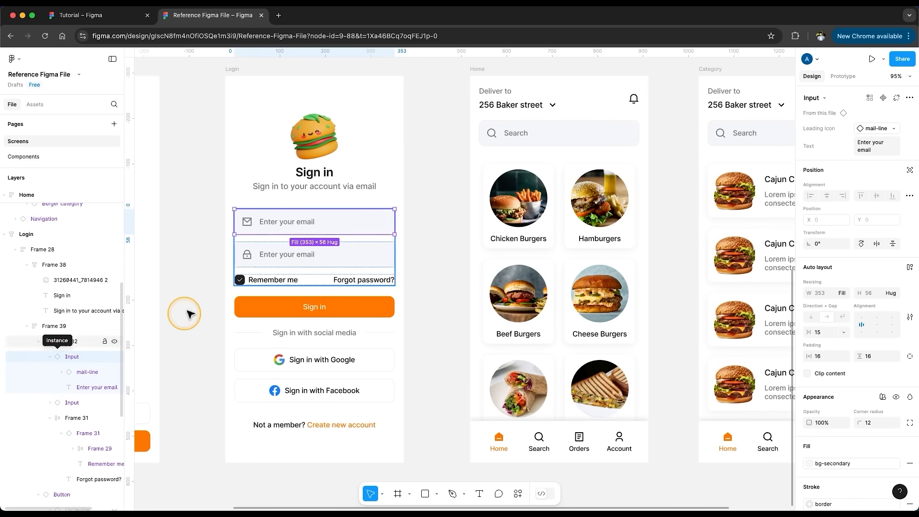
{"action": "right_click", "coordinate": [336, 219]}
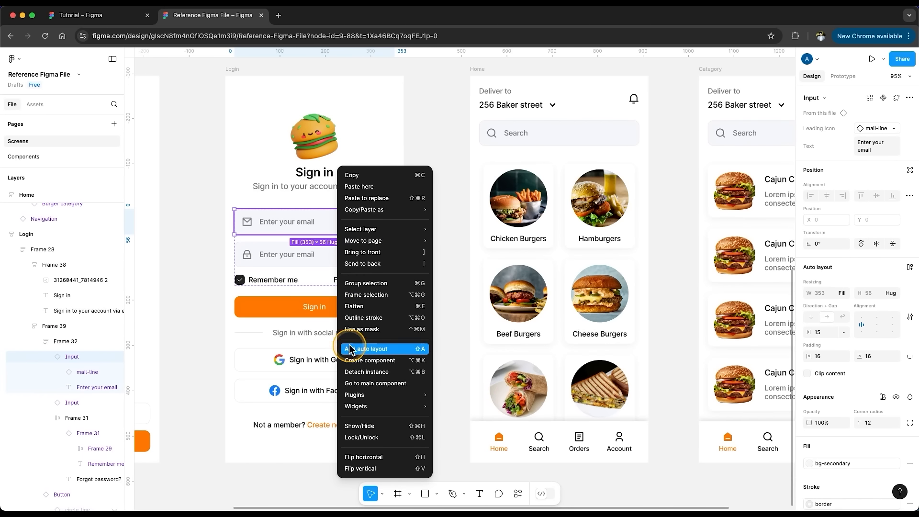
{"action": "left_click", "coordinate": [353, 384]}
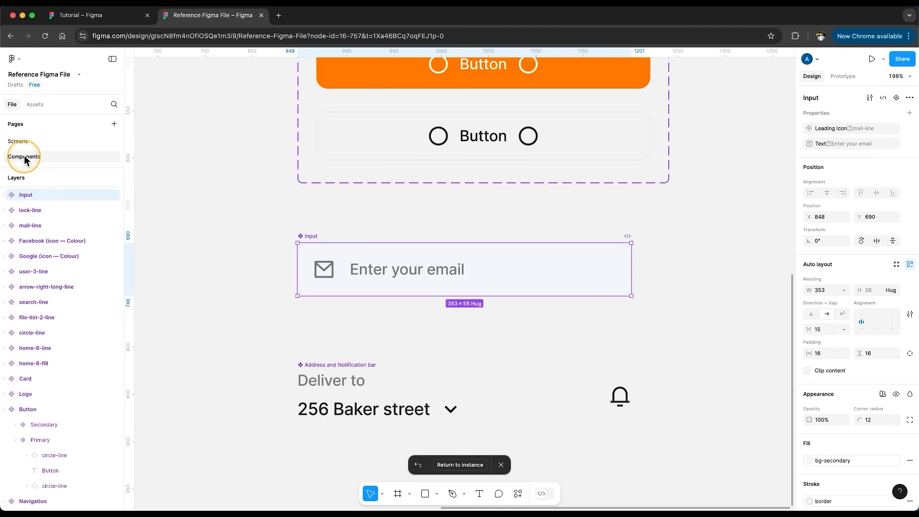
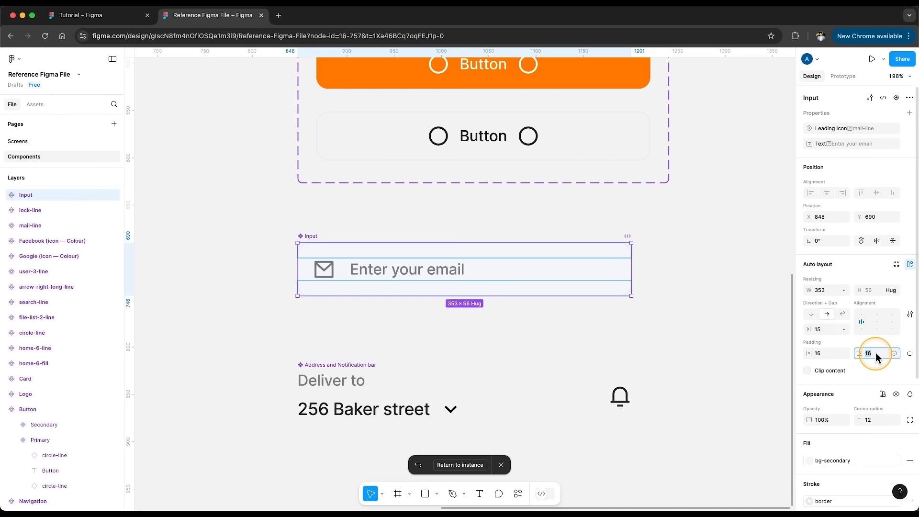
- Commit 28 vertical padding so the Input grows from 56 to 80 tall, then go to Screens
{"action": "key", "text": "Return"}
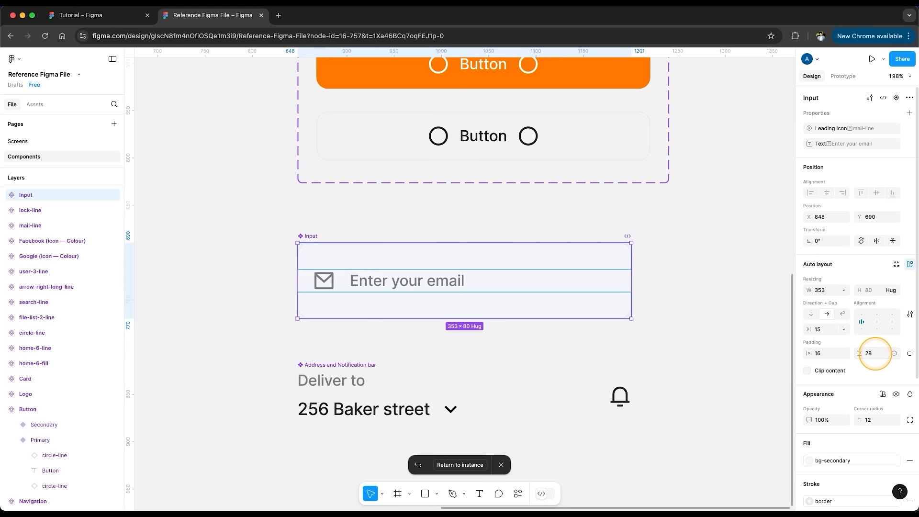
{"action": "left_click", "coordinate": [60, 143]}
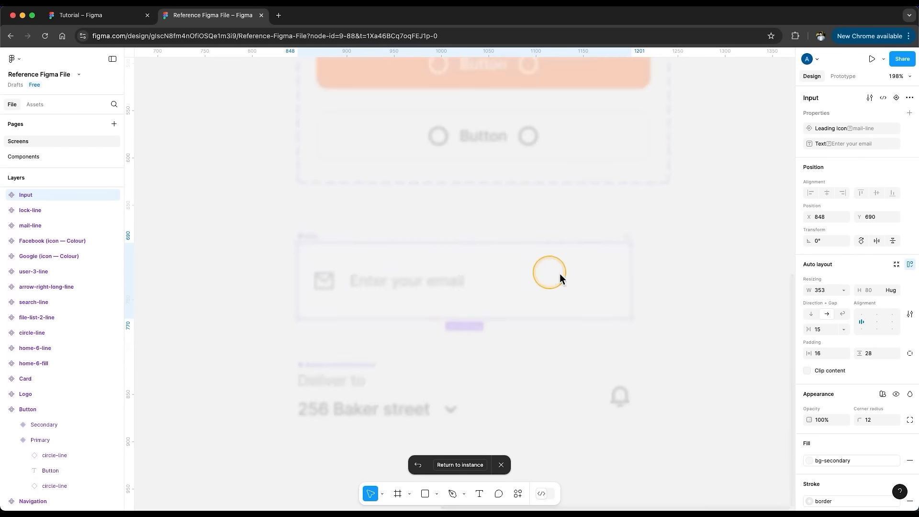
- Change the Login screen's Sign in button Type to Secondary
{"action": "left_click", "coordinate": [435, 269]}
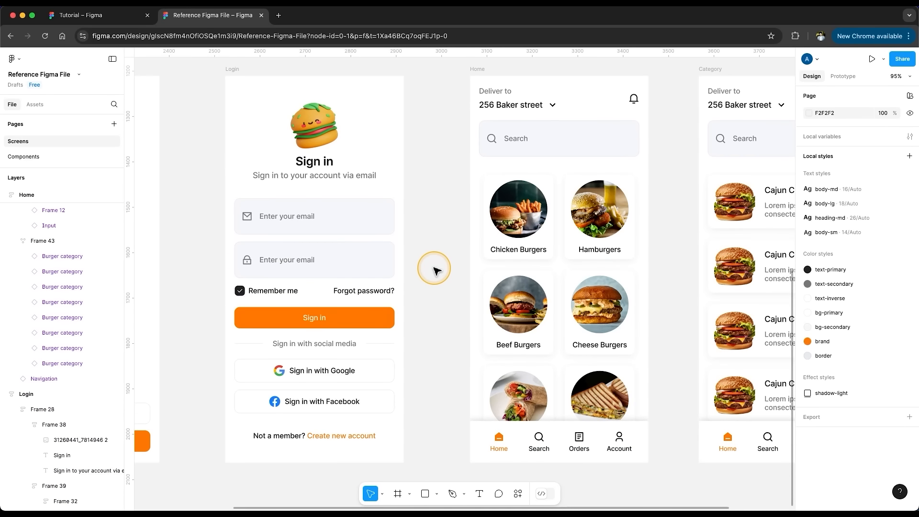
{"action": "scroll", "coordinate": [435, 270], "scroll_direction": "right", "scroll_amount": 3}
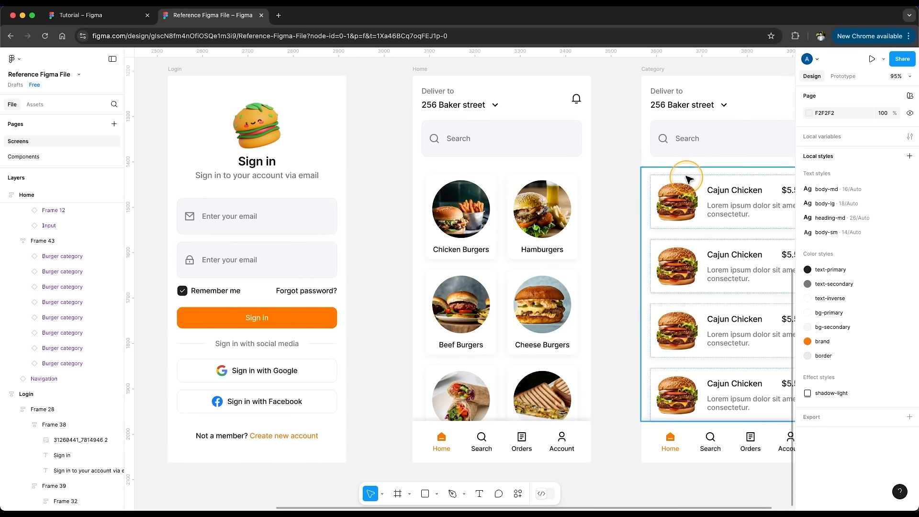
{"action": "scroll", "coordinate": [687, 180], "scroll_direction": "right", "scroll_amount": 2}
{"action": "scroll", "coordinate": [598, 215], "scroll_direction": "left", "scroll_amount": 4}
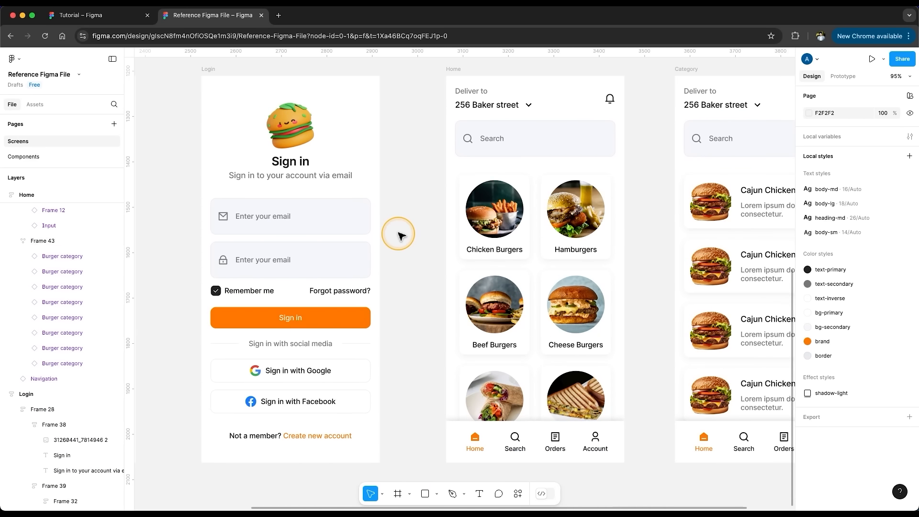
{"action": "left_click", "coordinate": [371, 314]}
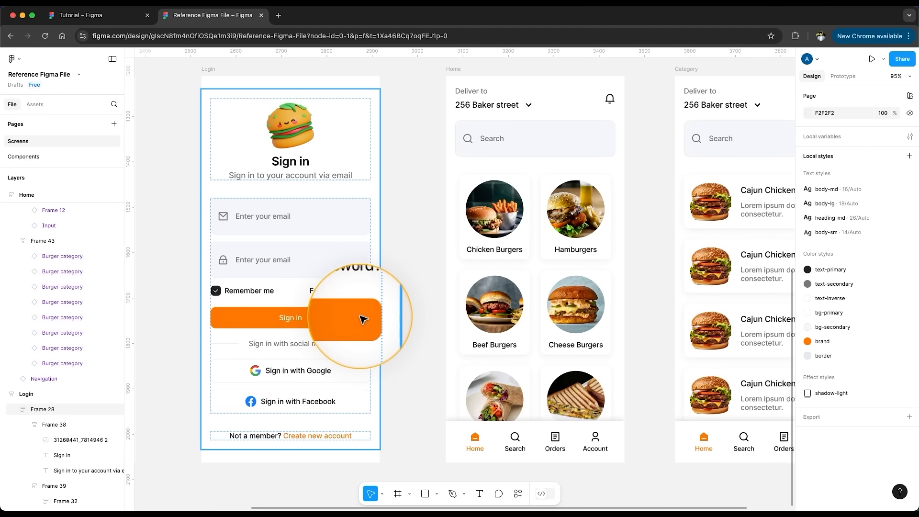
{"action": "double_click", "coordinate": [362, 318]}
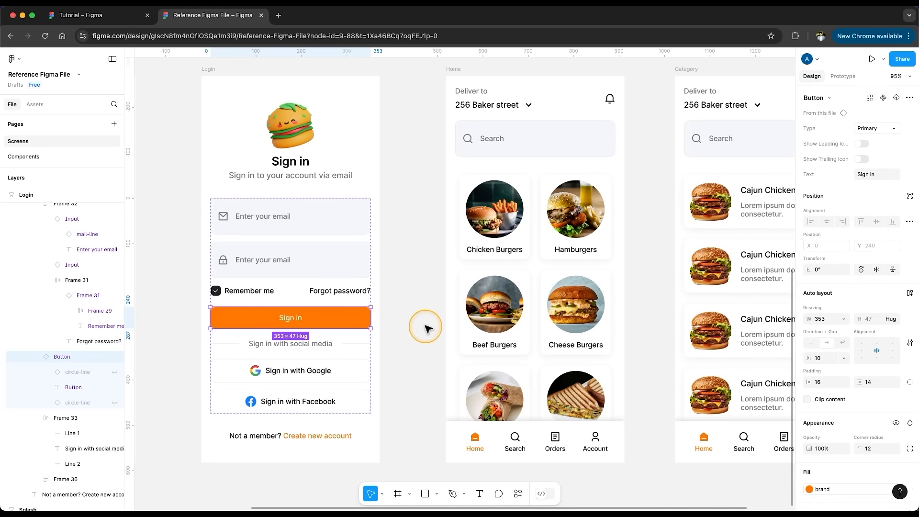
{"action": "left_click", "coordinate": [885, 128]}
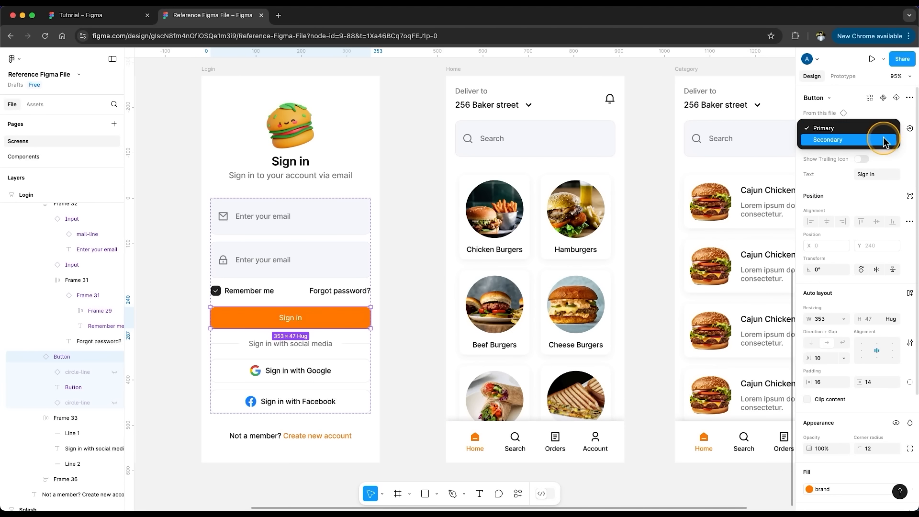
{"action": "left_click", "coordinate": [883, 140]}
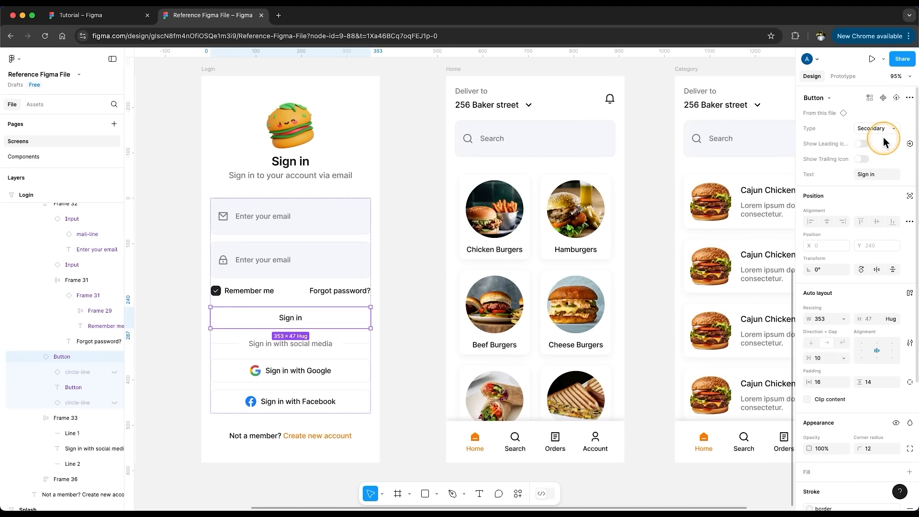
- Show the Sign in button's leading icon and swap it to file-list-2-line
{"action": "left_click", "coordinate": [421, 323]}
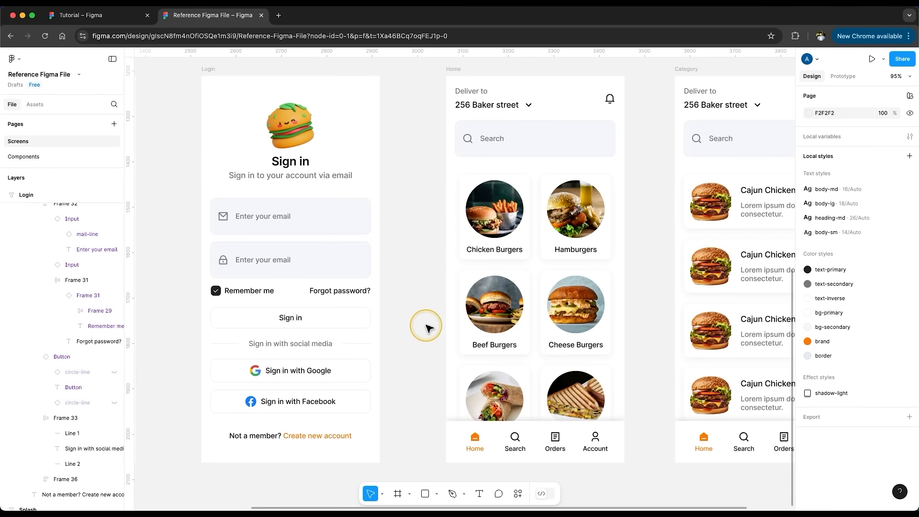
{"action": "left_click", "coordinate": [347, 319]}
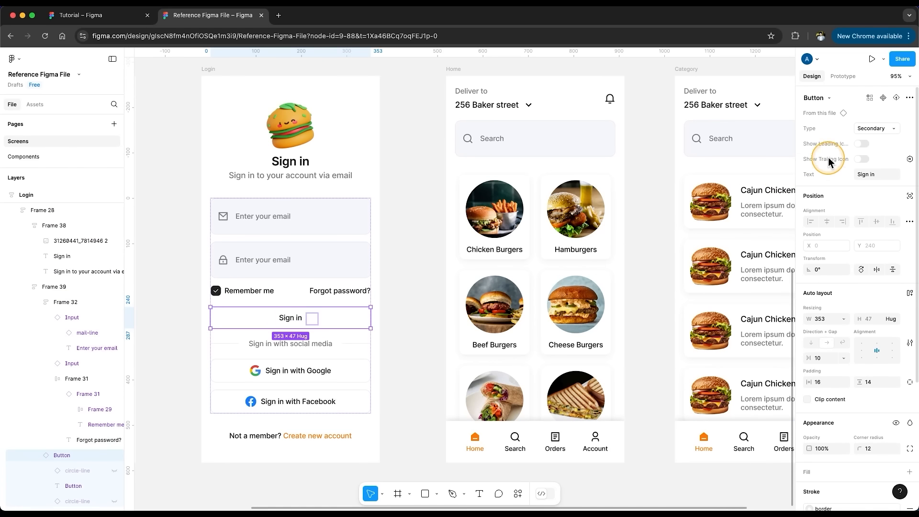
{"action": "left_click", "coordinate": [857, 144]}
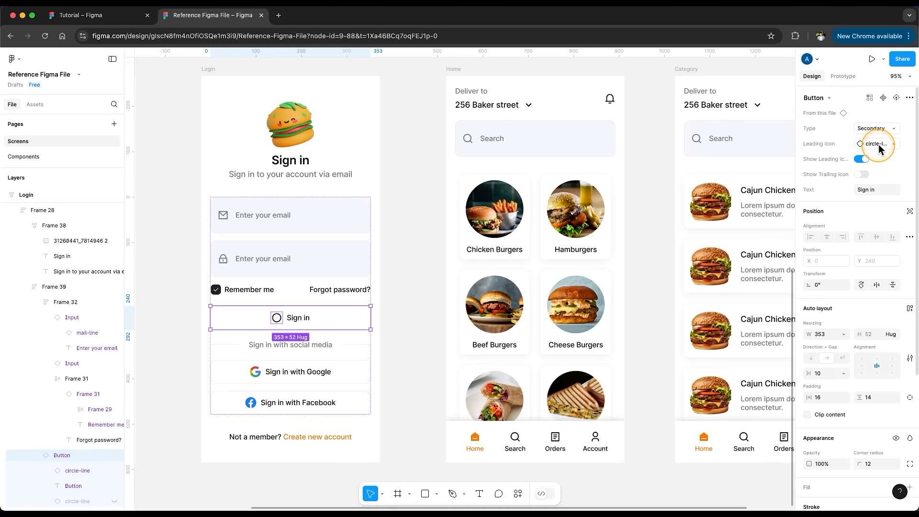
{"action": "left_click", "coordinate": [877, 145]}
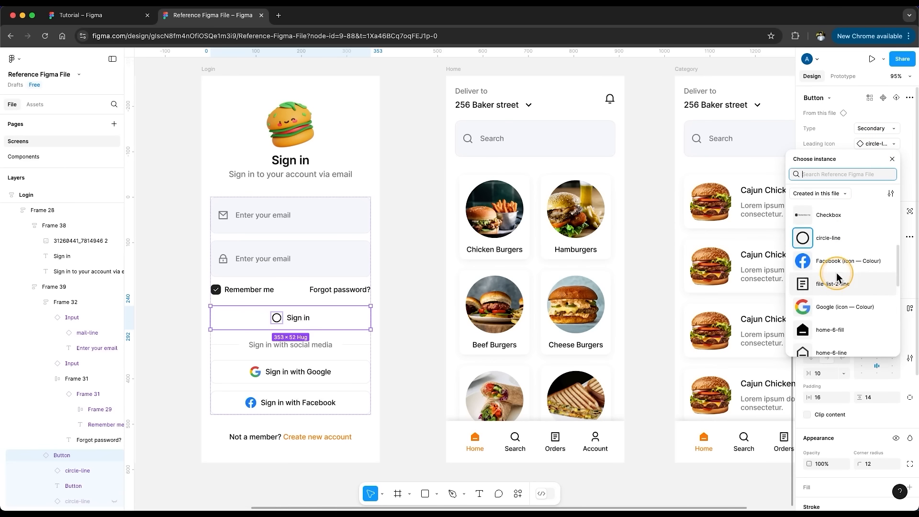
{"action": "left_click", "coordinate": [836, 272]}
- Show the trailing icon as home-6-fill, then return to the Tutorial file
{"action": "left_click", "coordinate": [861, 174]}
{"action": "left_click", "coordinate": [876, 164]}
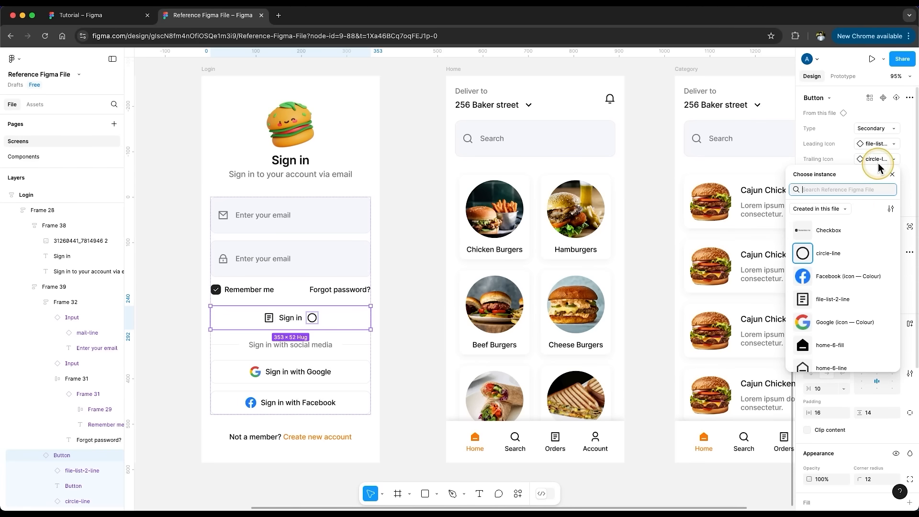
{"action": "left_click", "coordinate": [842, 340]}
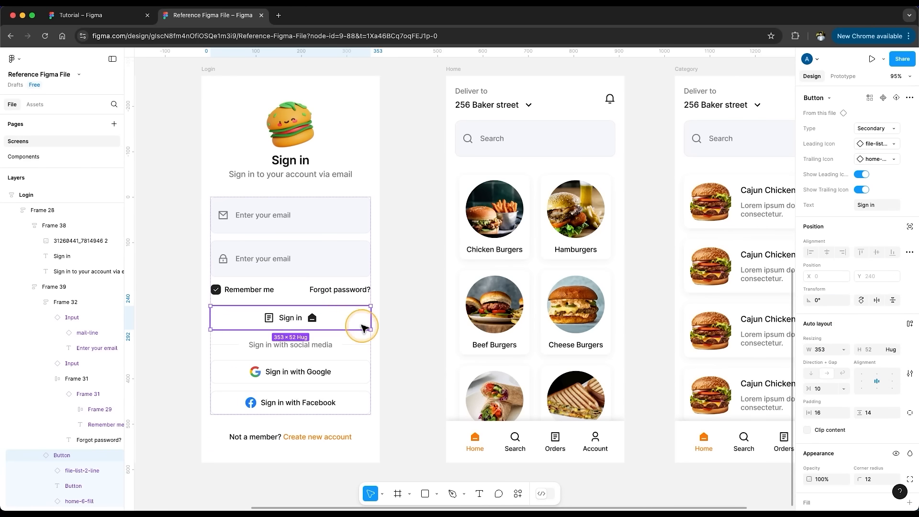
{"action": "left_click", "coordinate": [410, 321]}
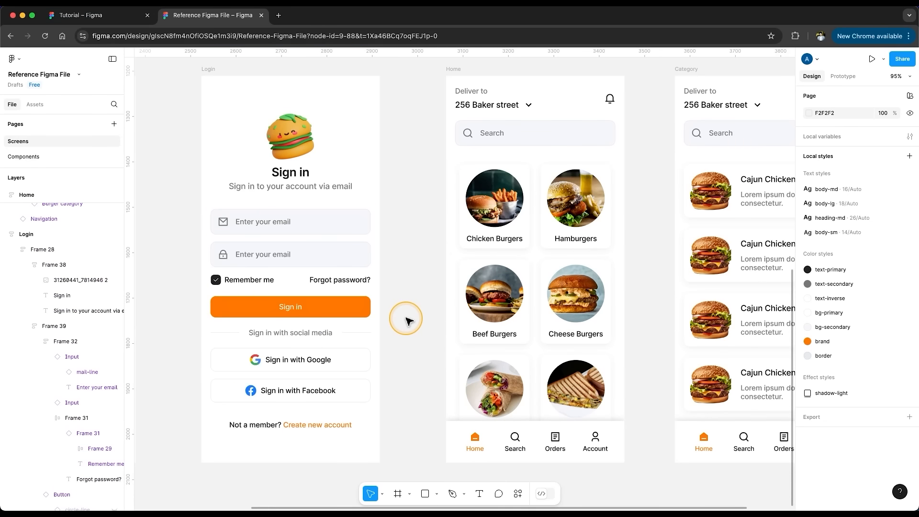
{"action": "left_click", "coordinate": [117, 15]}
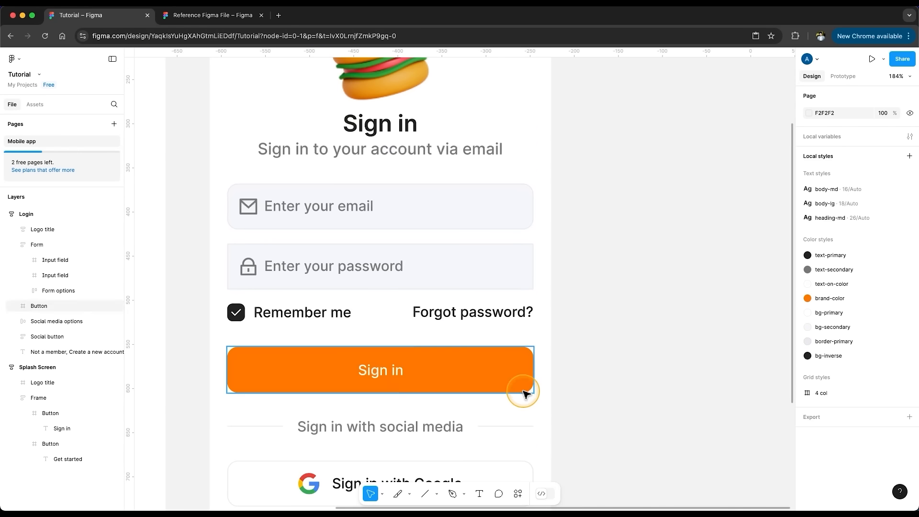
- Add a new text layer reading 'Button' on empty canvas beside the Login screen
{"action": "key", "text": "shift+2"}
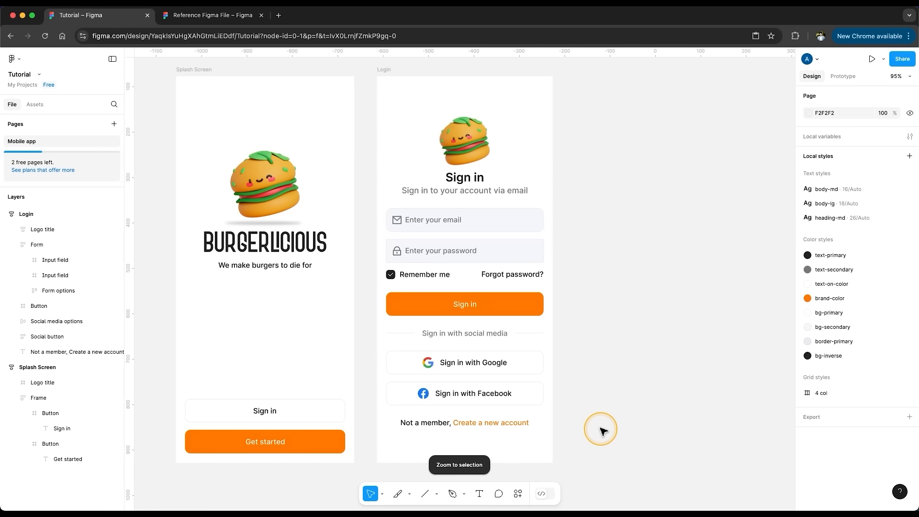
{"action": "left_click", "coordinate": [487, 233]}
{"action": "left_click", "coordinate": [581, 261]}
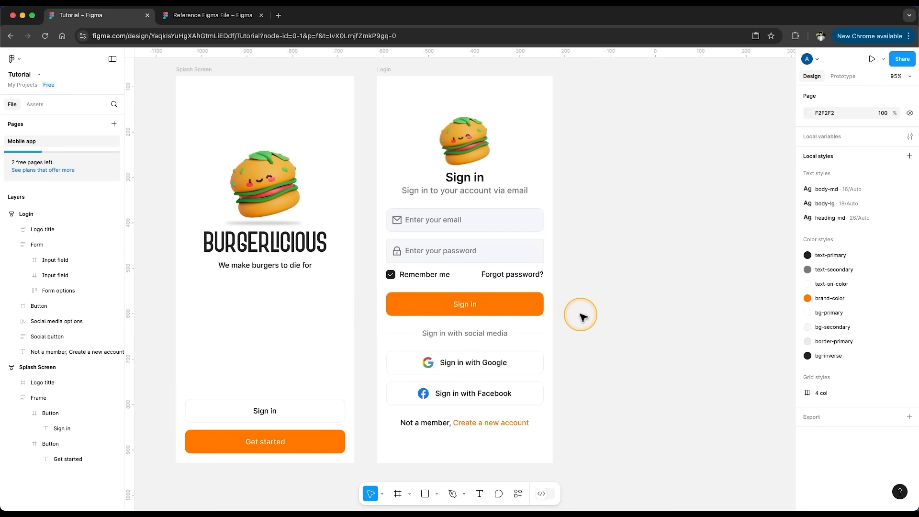
{"action": "scroll", "coordinate": [581, 316], "scroll_direction": "right", "scroll_amount": 5}
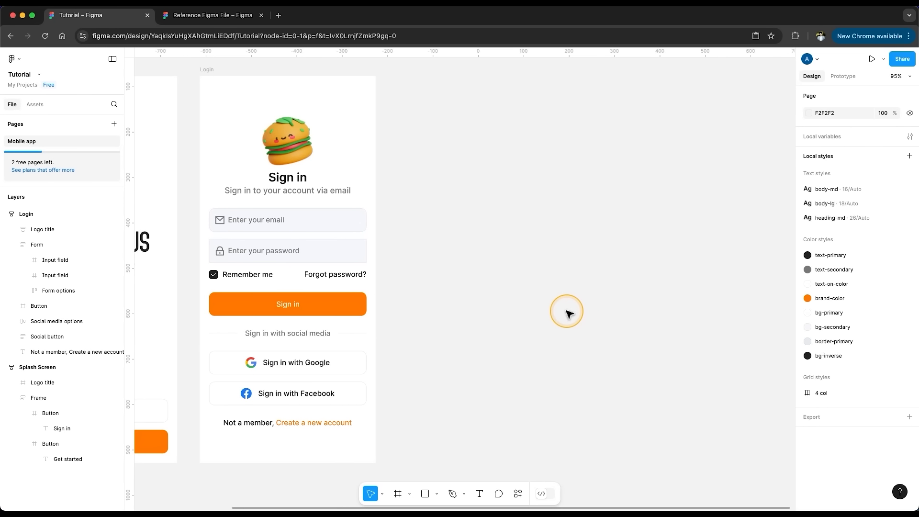
{"action": "scroll", "coordinate": [550, 316], "scroll_direction": "up", "scroll_amount": 5}
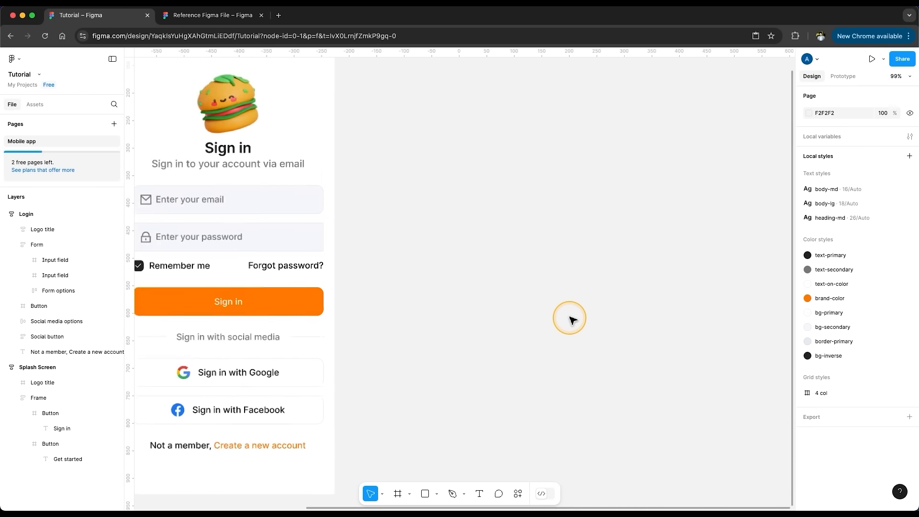
{"action": "key", "text": "t"}
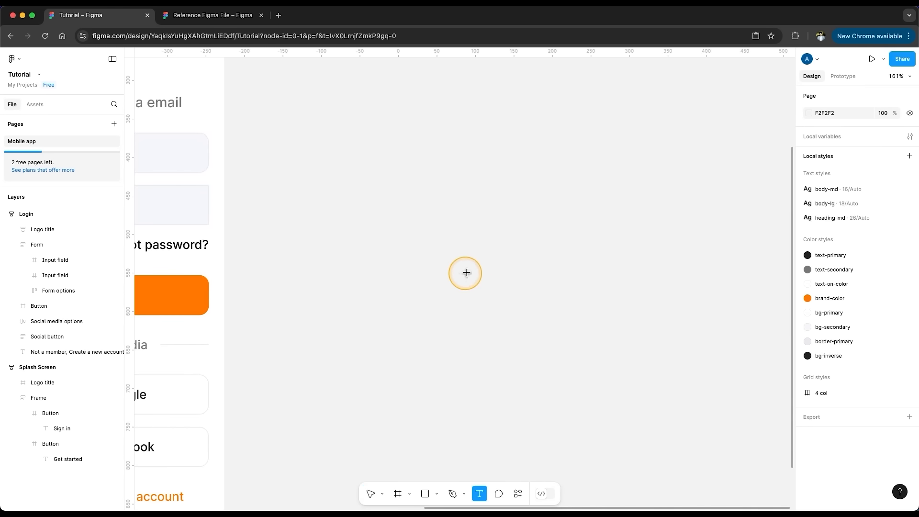
{"action": "left_click", "coordinate": [476, 277]}
{"action": "type", "text": "Button"}
{"action": "key", "text": "Escape"}
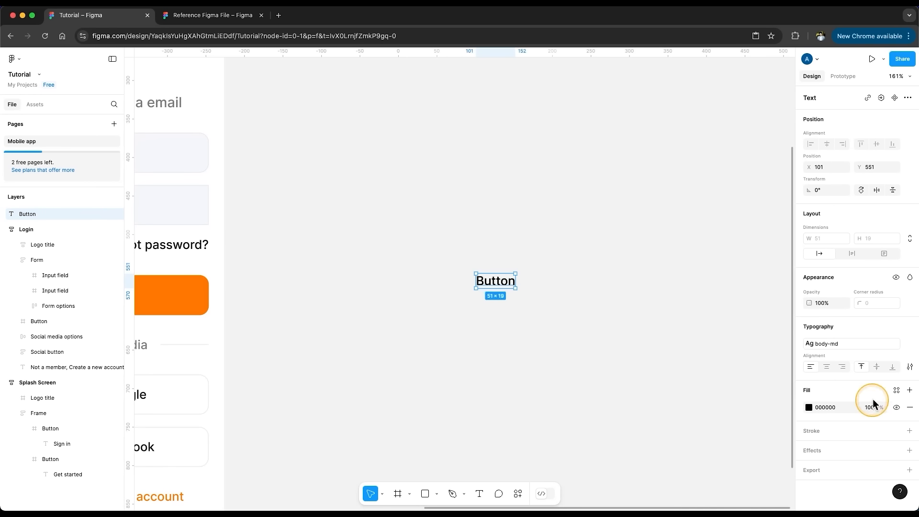
- Colour the Button text with text-primary and wrap it in auto layout
{"action": "left_click", "coordinate": [896, 390]}
{"action": "left_click", "coordinate": [723, 382]}
{"action": "right_click", "coordinate": [537, 299]}
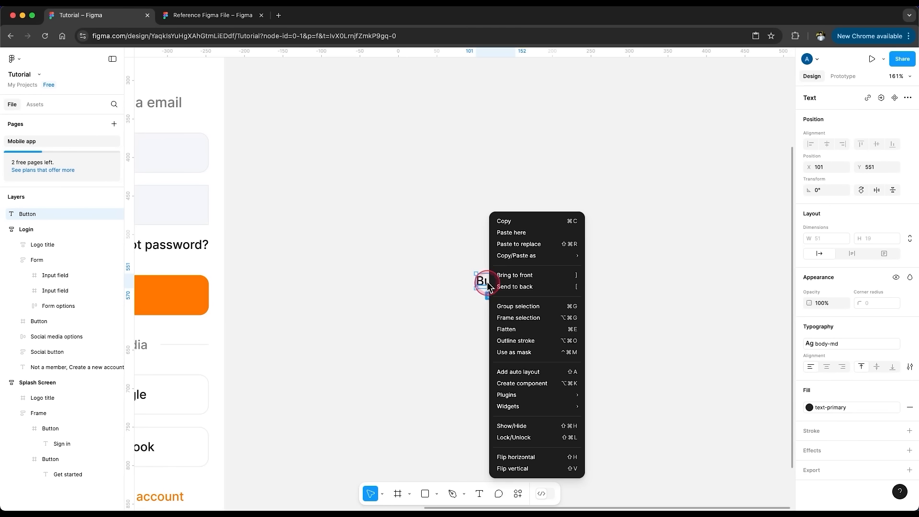
{"action": "left_click", "coordinate": [531, 369]}
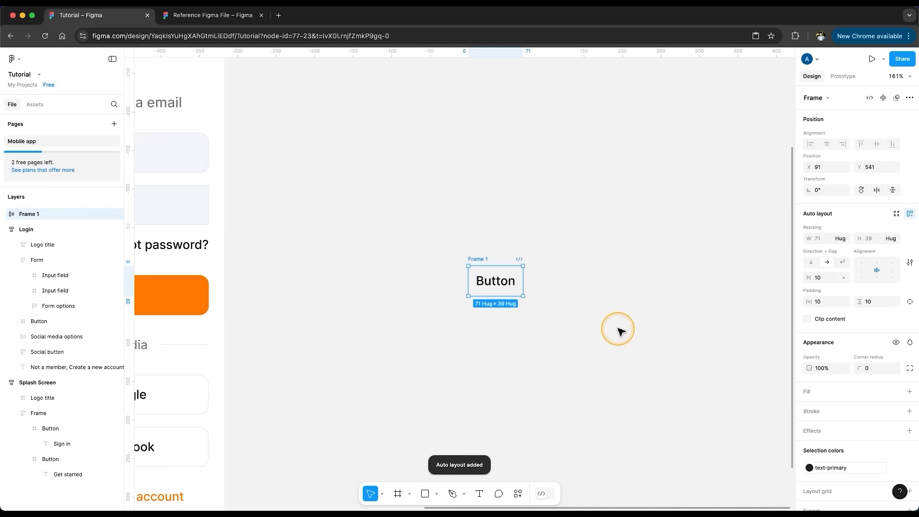
- Rename the auto-layout frame to 'Button' and fill it with brand-color
{"action": "double_click", "coordinate": [478, 259]}
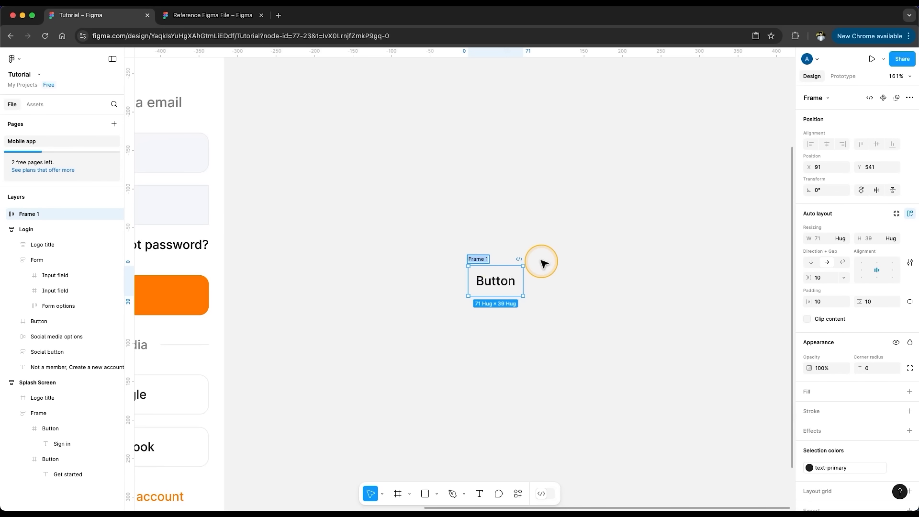
{"action": "type", "text": "Button"}
{"action": "key", "text": "Return"}
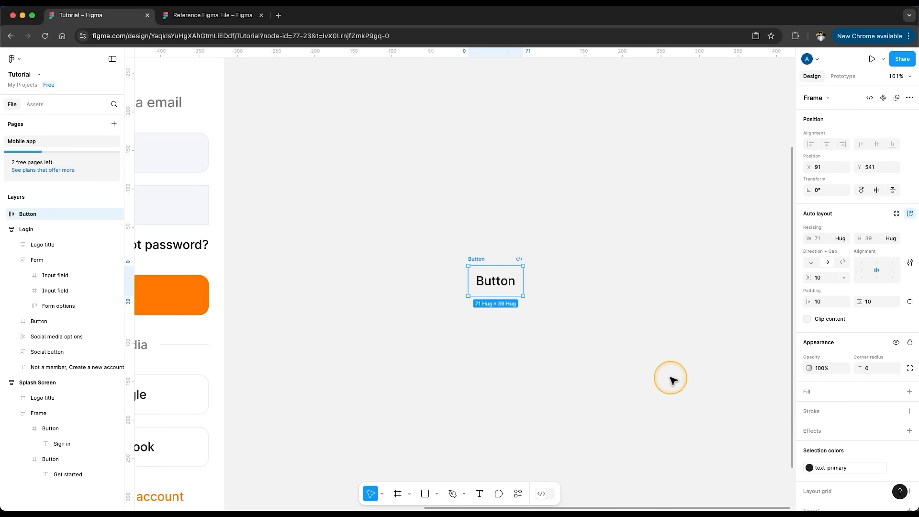
{"action": "left_click", "coordinate": [896, 391]}
{"action": "left_click", "coordinate": [732, 429]}
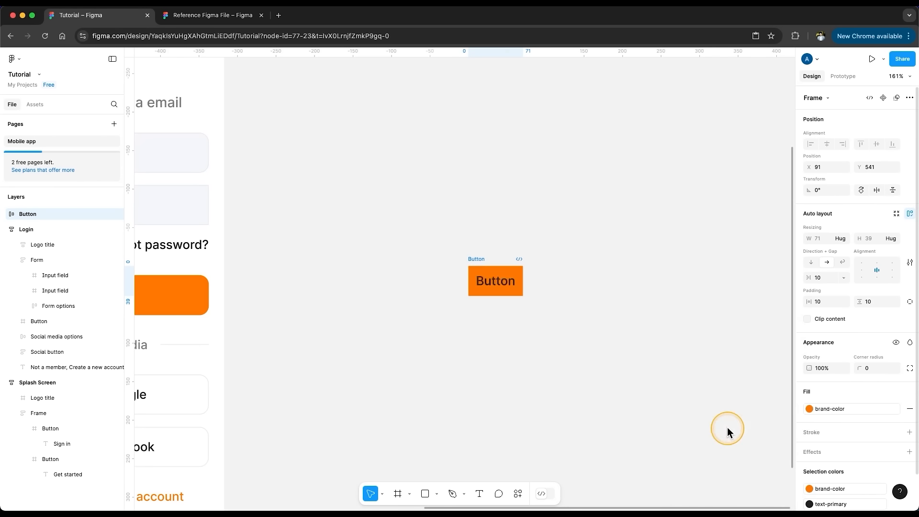
- Give the Button frame 20 horizontal and 16 vertical padding with a 12 corner radius
{"action": "left_click", "coordinate": [815, 301]}
{"action": "type", "text": "20"}
{"action": "left_click", "coordinate": [868, 302]}
{"action": "type", "text": "16"}
{"action": "key", "text": "Return"}
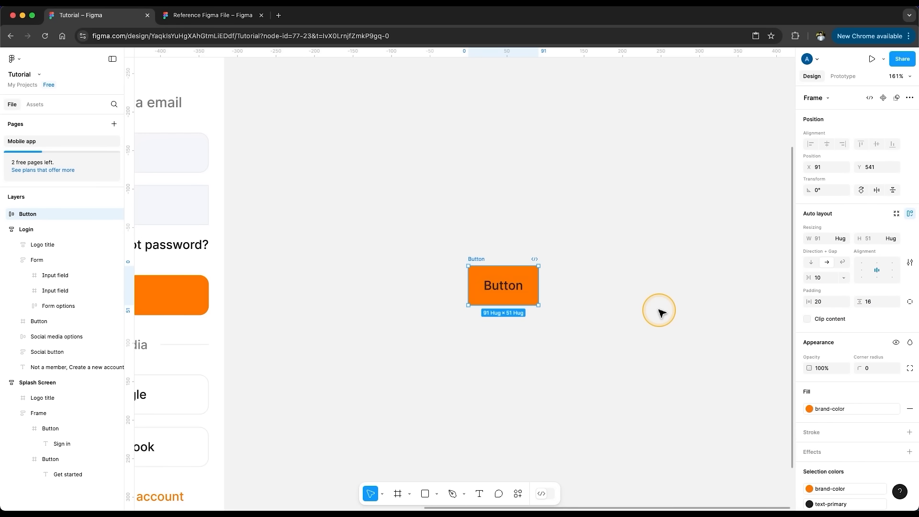
{"action": "left_click", "coordinate": [868, 368]}
{"action": "type", "text": "12"}
{"action": "key", "text": "Return"}
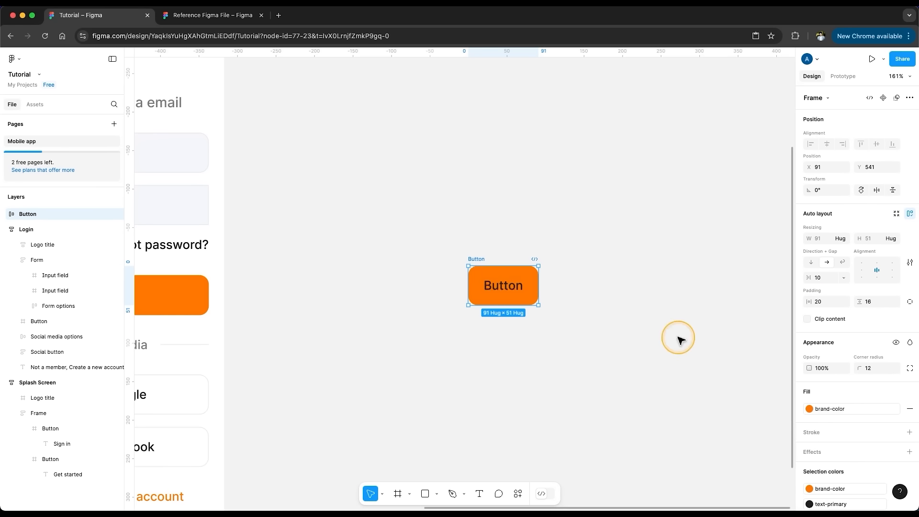
- Apply text-on-color to the button label, then select the whole Button frame
{"action": "double_click", "coordinate": [519, 296]}
{"action": "left_click", "coordinate": [832, 407]}
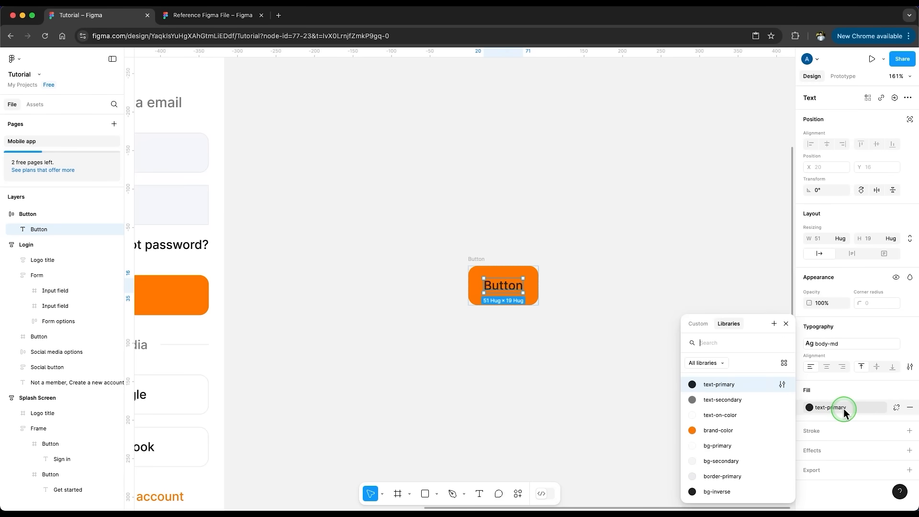
{"action": "left_click", "coordinate": [736, 415]}
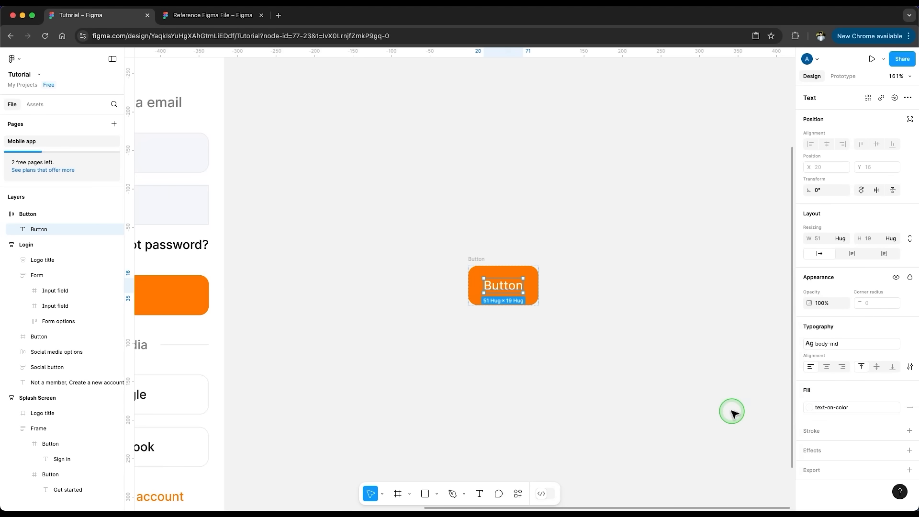
{"action": "left_click", "coordinate": [659, 331]}
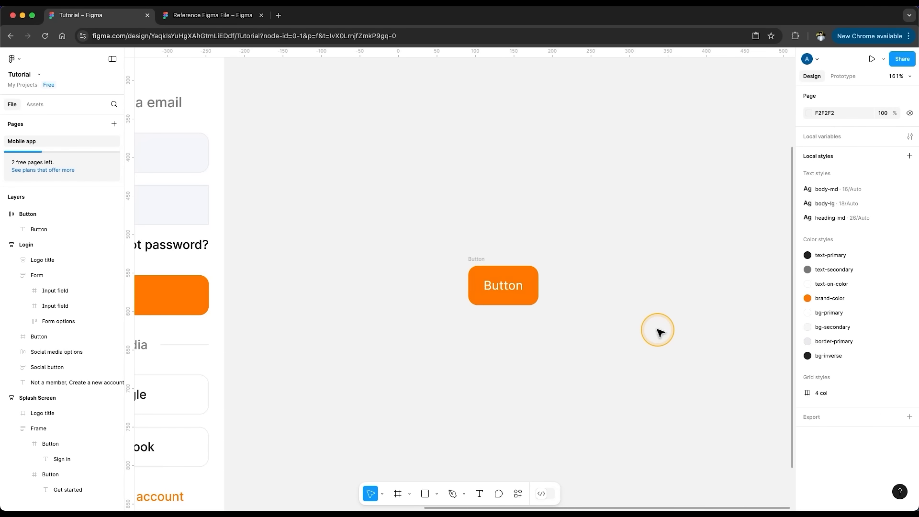
{"action": "left_click_drag", "start_coordinate": [601, 248], "coordinate": [410, 324]}
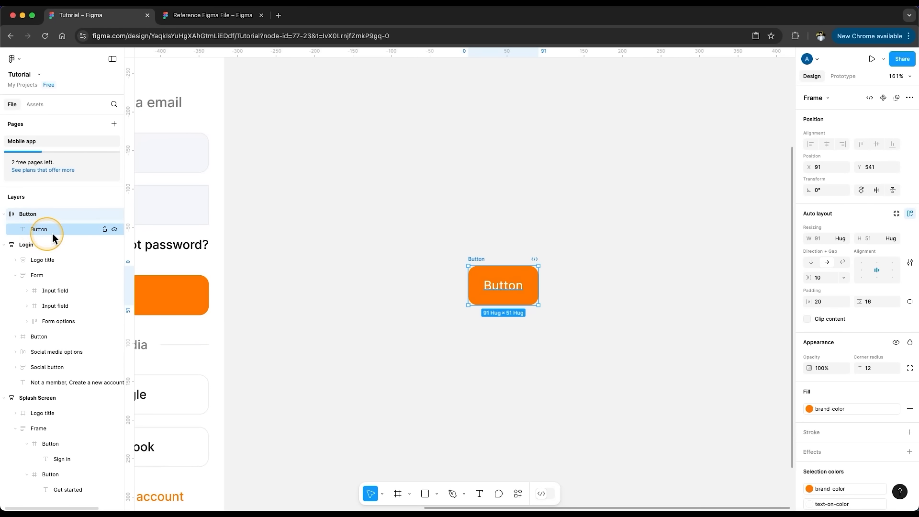
- Turn the Button frame into a component
{"action": "left_click", "coordinate": [646, 329]}
{"action": "left_click", "coordinate": [477, 259]}
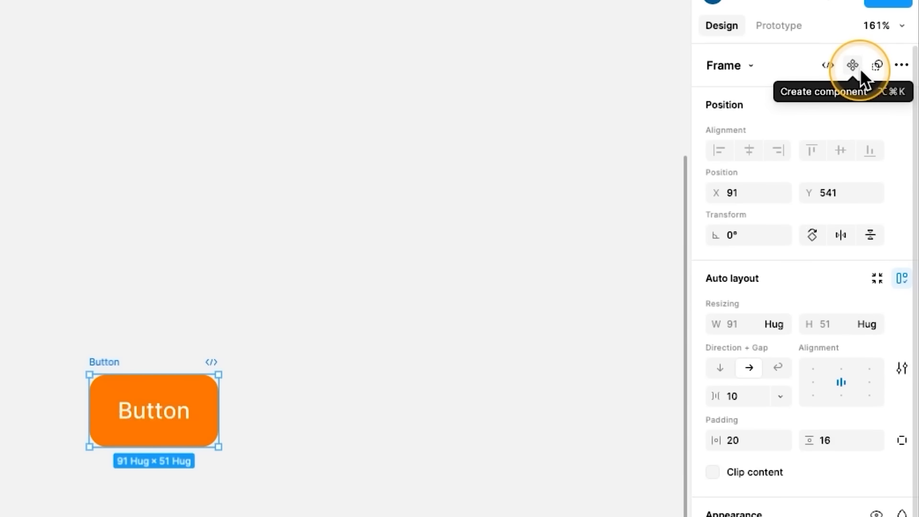
{"action": "right_click", "coordinate": [190, 409]}
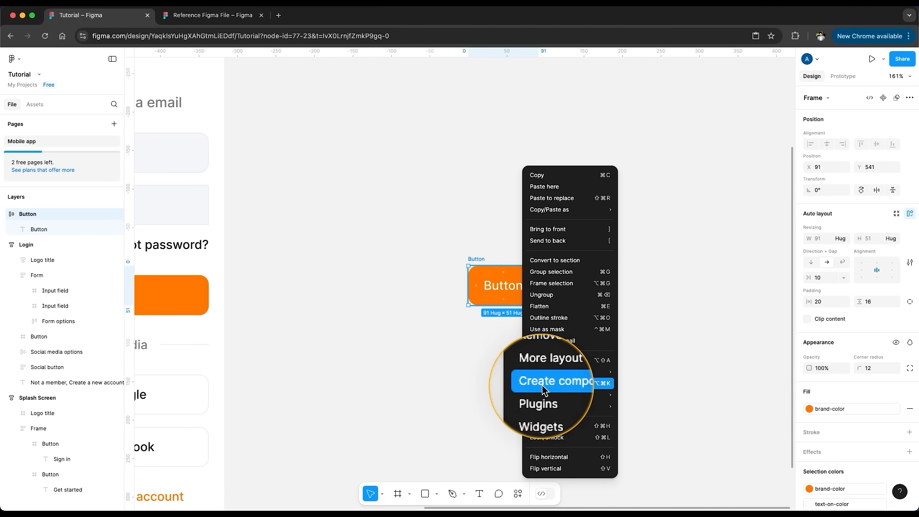
{"action": "left_click", "coordinate": [602, 382]}
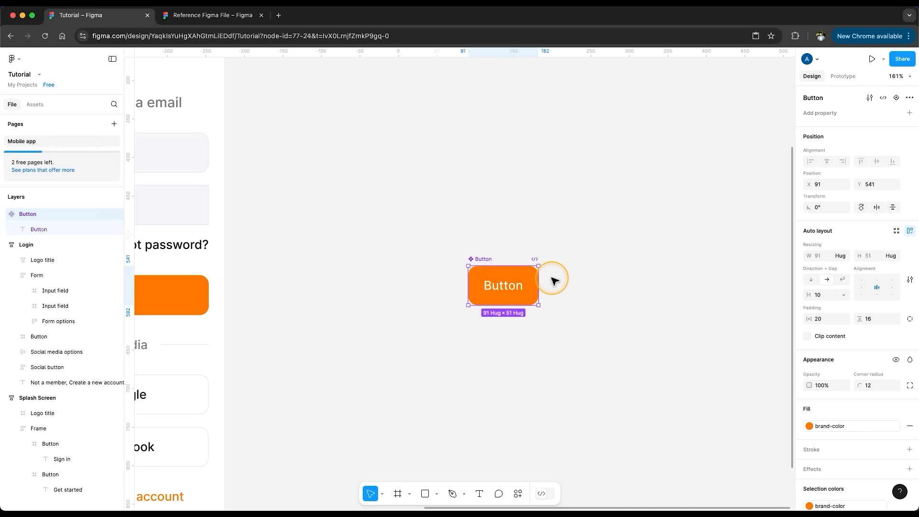
- Place a Button instance copy to its right and view assets created in this file
{"action": "left_click_drag", "start_coordinate": [523, 291], "coordinate": [636, 308]}
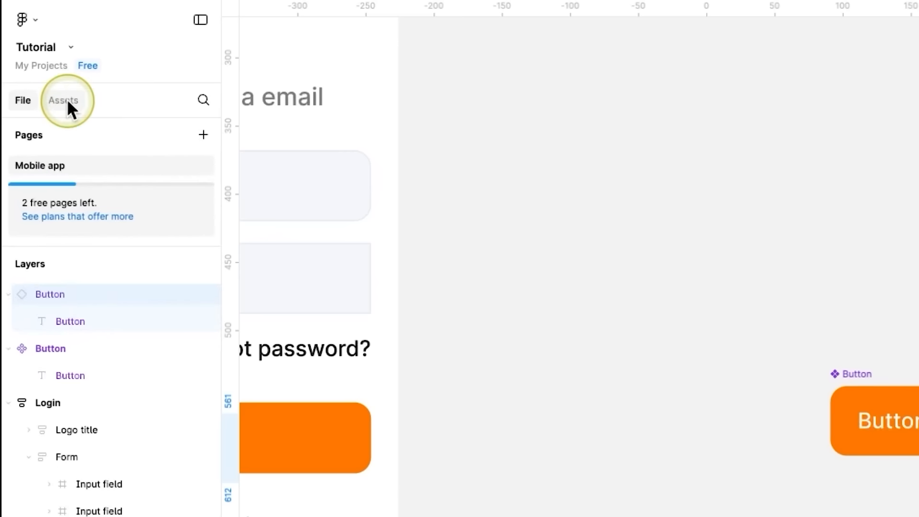
{"action": "left_click", "coordinate": [37, 105]}
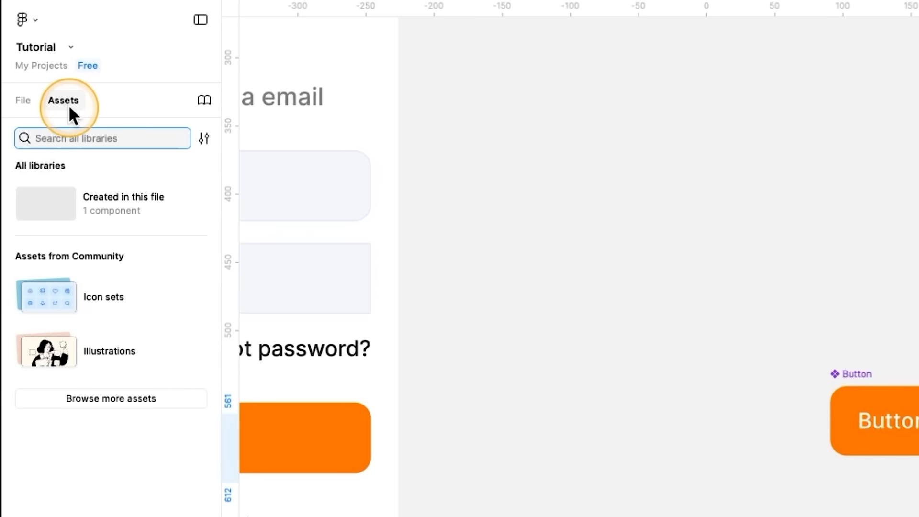
{"action": "left_click", "coordinate": [117, 208]}
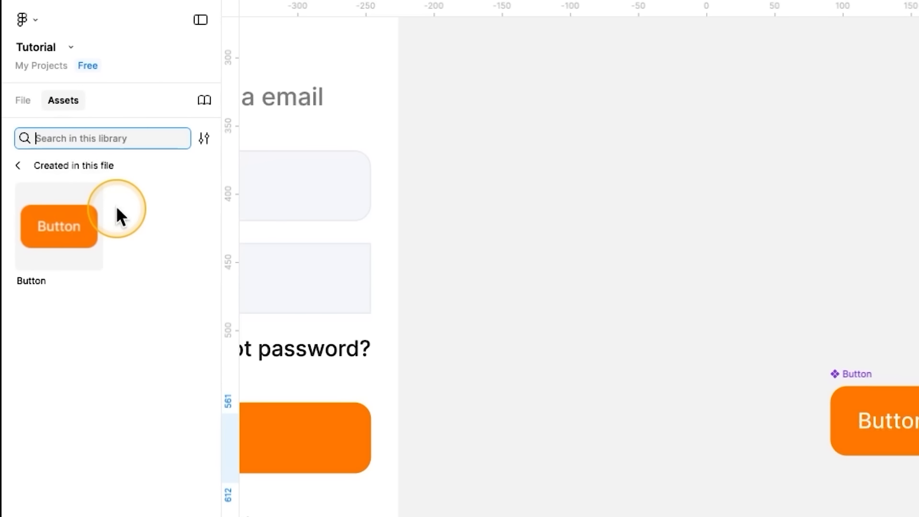
- Drag a new Button instance from Assets above the original, then select the main component
{"action": "left_click", "coordinate": [71, 250]}
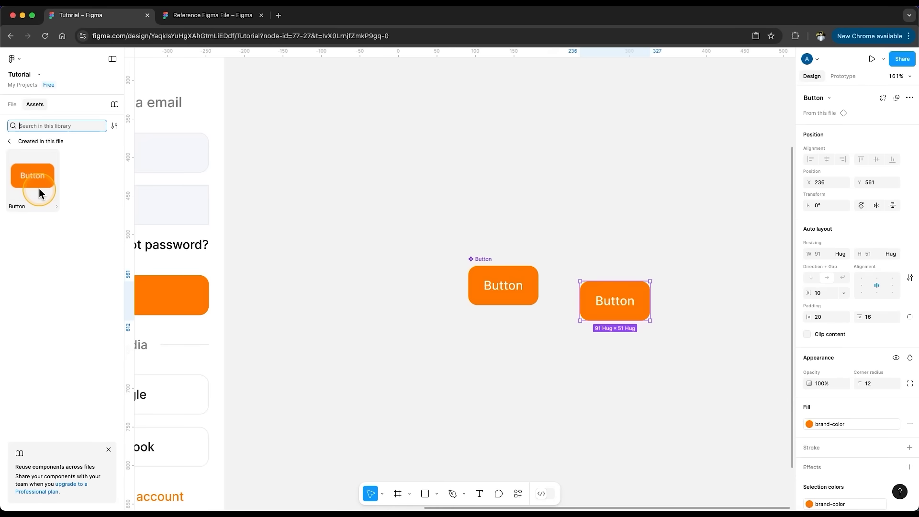
{"action": "left_click_drag", "start_coordinate": [39, 193], "coordinate": [553, 225]}
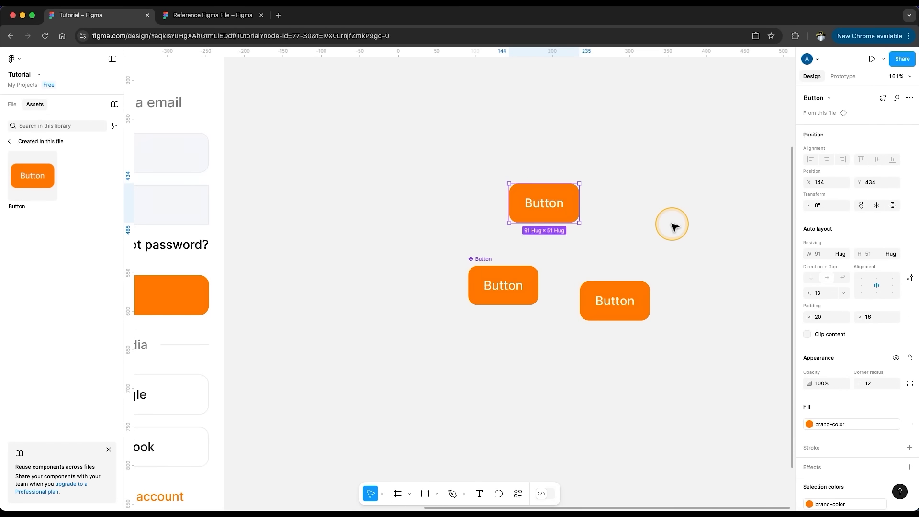
{"action": "left_click", "coordinate": [672, 224]}
{"action": "left_click", "coordinate": [12, 104]}
{"action": "left_click", "coordinate": [493, 277]}
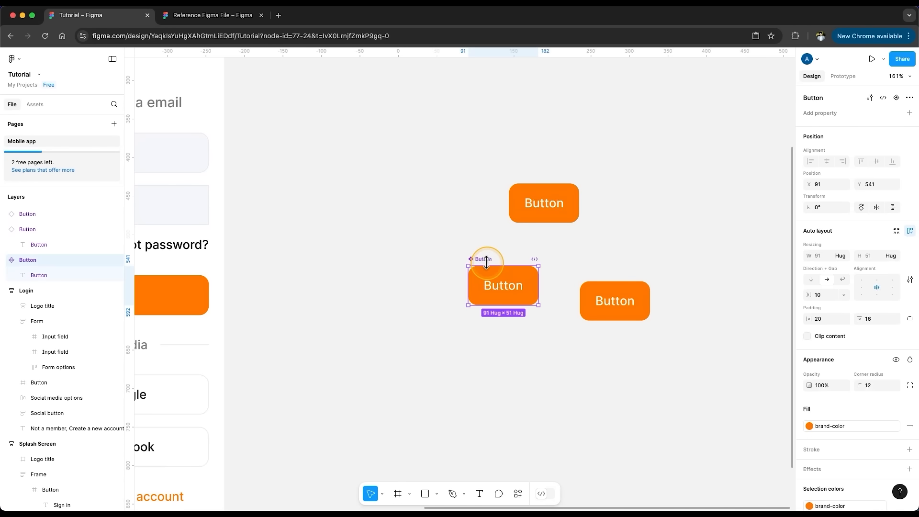
- Try a bg-primary fill, undo it, and make the component's label text-primary
{"action": "left_click", "coordinate": [833, 425]}
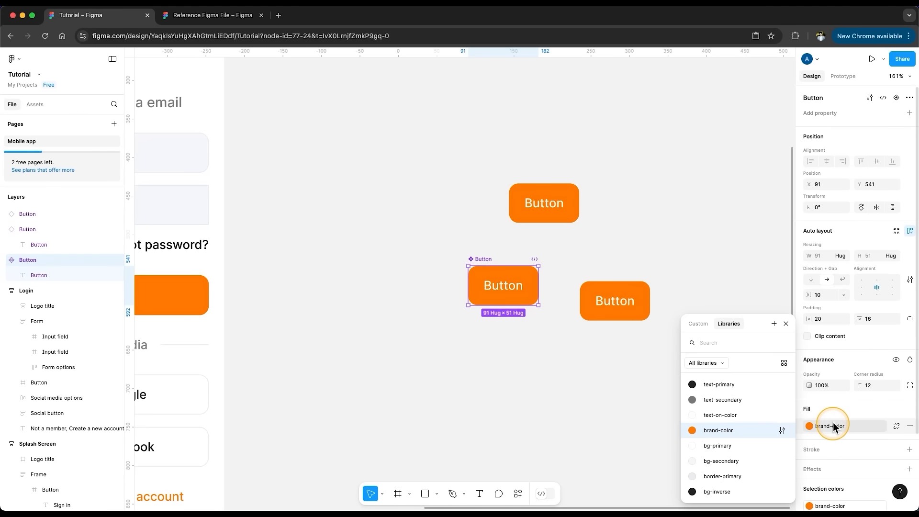
{"action": "left_click", "coordinate": [745, 445]}
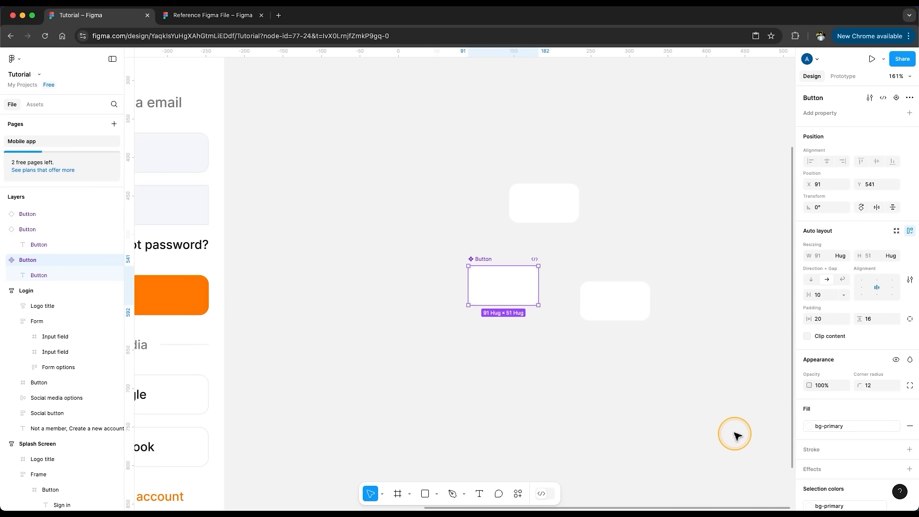
{"action": "key", "text": "ctrl+z"}
{"action": "left_click", "coordinate": [502, 286]}
{"action": "left_click", "coordinate": [860, 423]}
{"action": "left_click", "coordinate": [730, 399]}
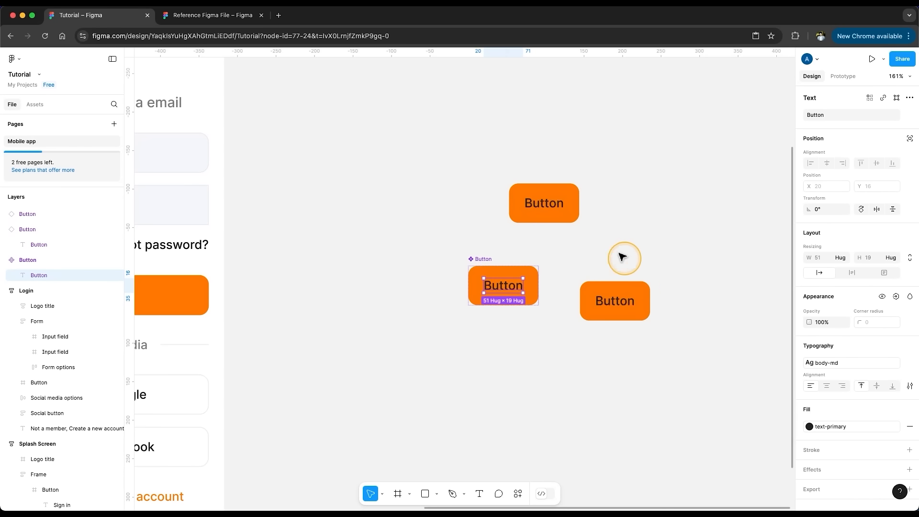
- Widen the main Button component to 170 and set its corner radius to 0
{"action": "left_click", "coordinate": [468, 266]}
{"action": "left_click_drag", "start_coordinate": [468, 280], "coordinate": [407, 280]}
{"action": "left_click", "coordinate": [883, 384]}
{"action": "type", "text": "0"}
{"action": "key", "text": "Return"}
{"action": "left_click", "coordinate": [682, 373]}
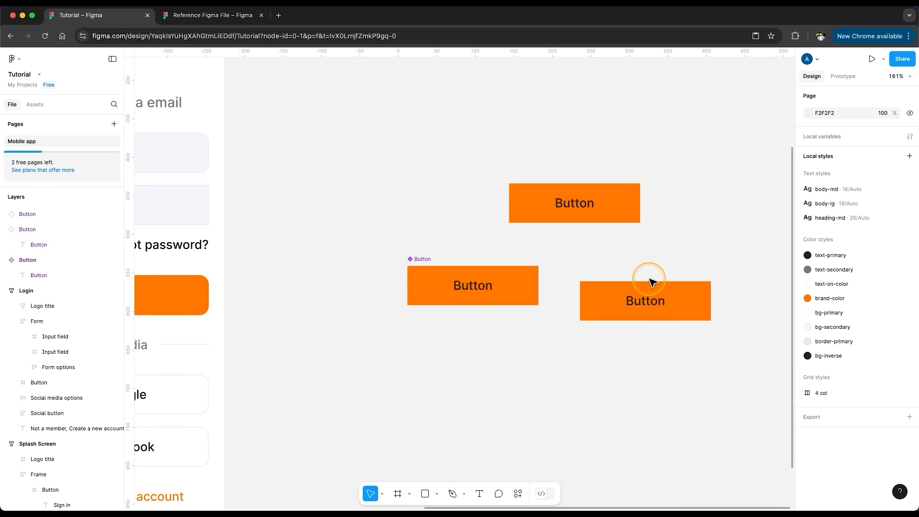
- Make the top instance's label white using the text-on-color style
{"action": "double_click", "coordinate": [593, 205]}
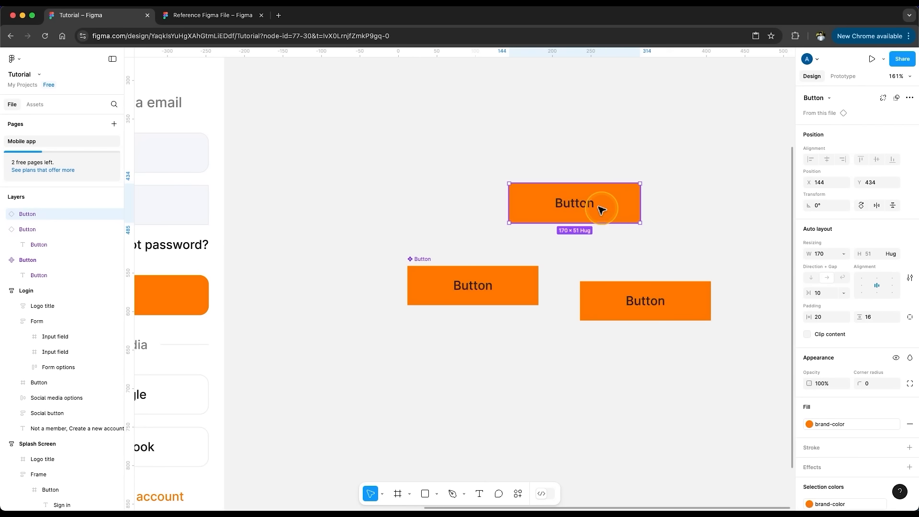
{"action": "left_click", "coordinate": [828, 403]}
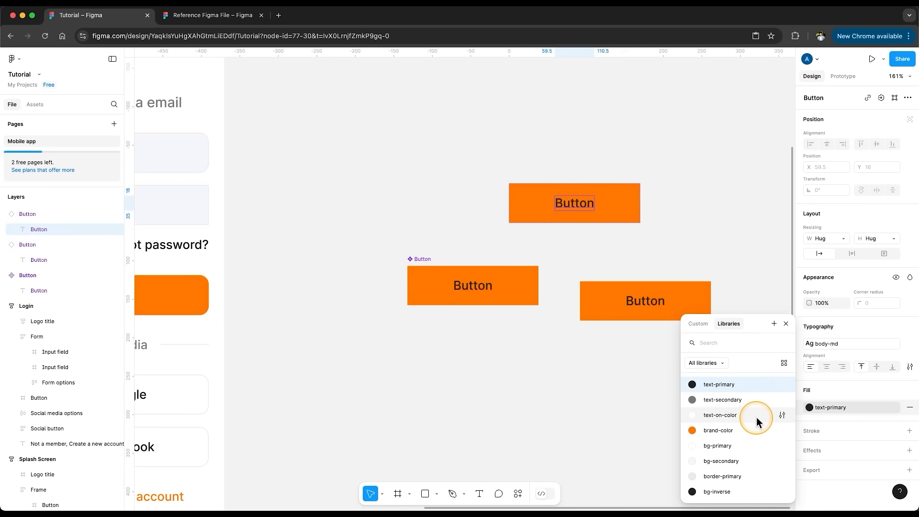
{"action": "left_click", "coordinate": [756, 416]}
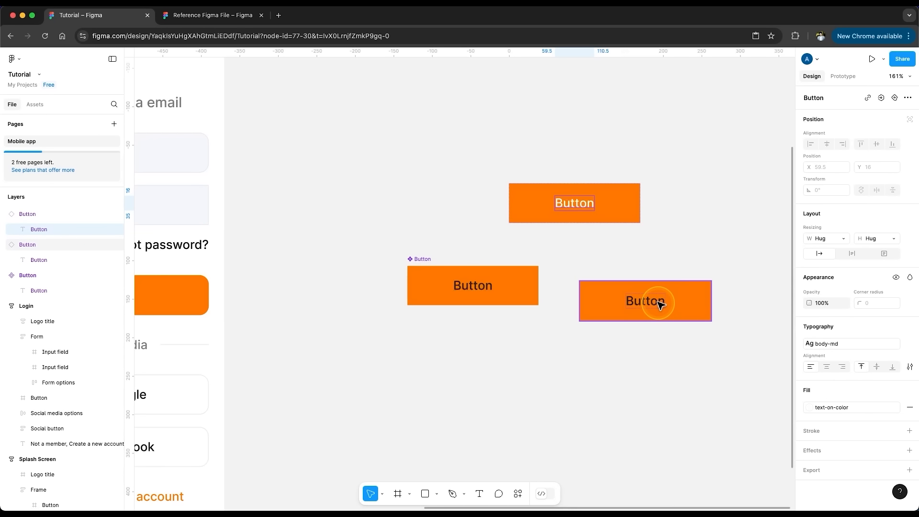
- Give the top instance a 12 corner radius and widen it to 217, undoing an accidental move
{"action": "left_click", "coordinate": [610, 205]}
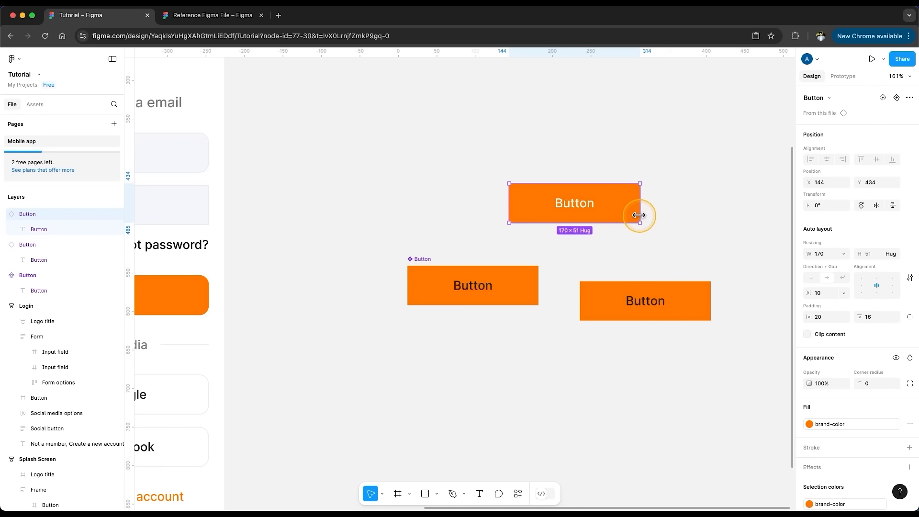
{"action": "key", "text": "Return"}
{"action": "left_click_drag", "start_coordinate": [642, 205], "coordinate": [676, 206]}
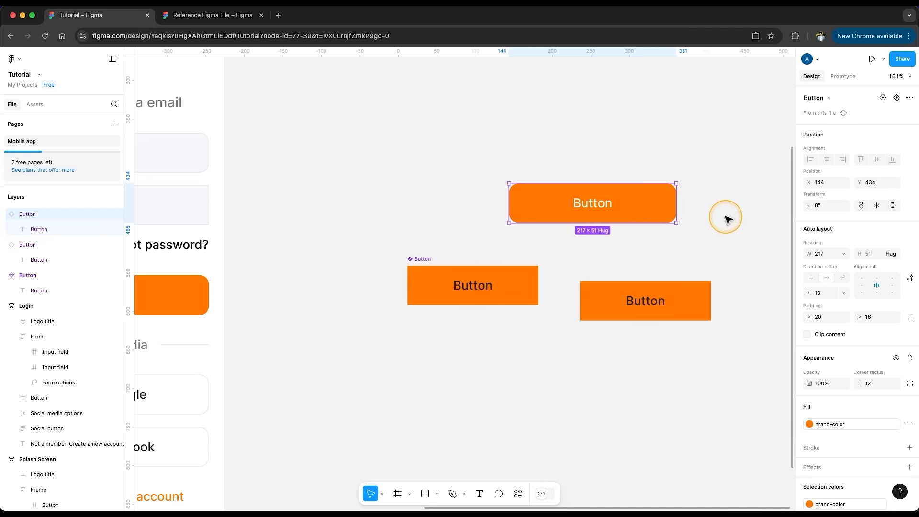
{"action": "left_click_drag", "start_coordinate": [601, 205], "coordinate": [568, 211]}
{"action": "key", "text": "super+z"}
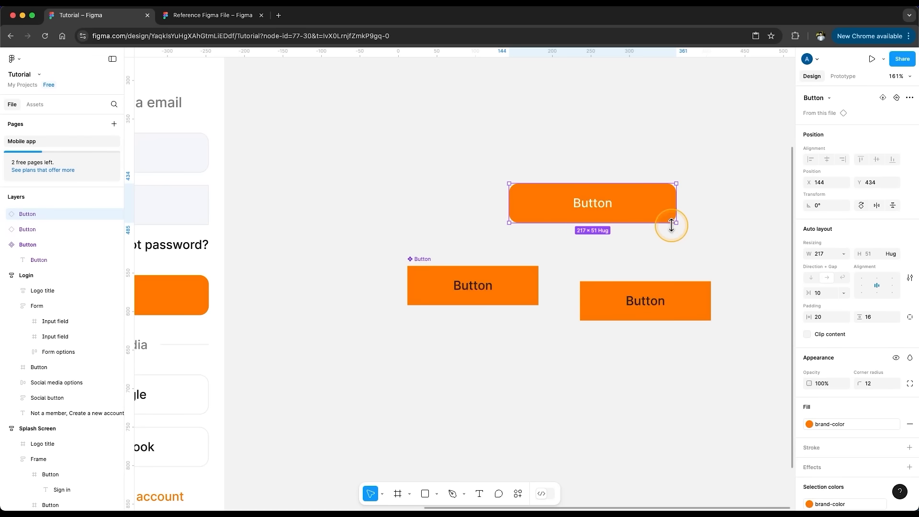
- Reset the top Button instance to its default size
{"action": "left_click", "coordinate": [909, 98]}
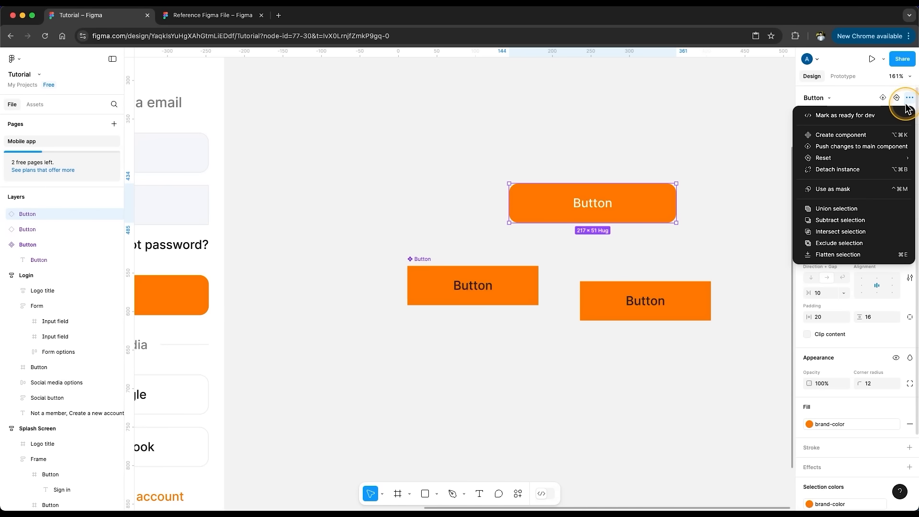
{"action": "mouse_move", "coordinate": [848, 163]}
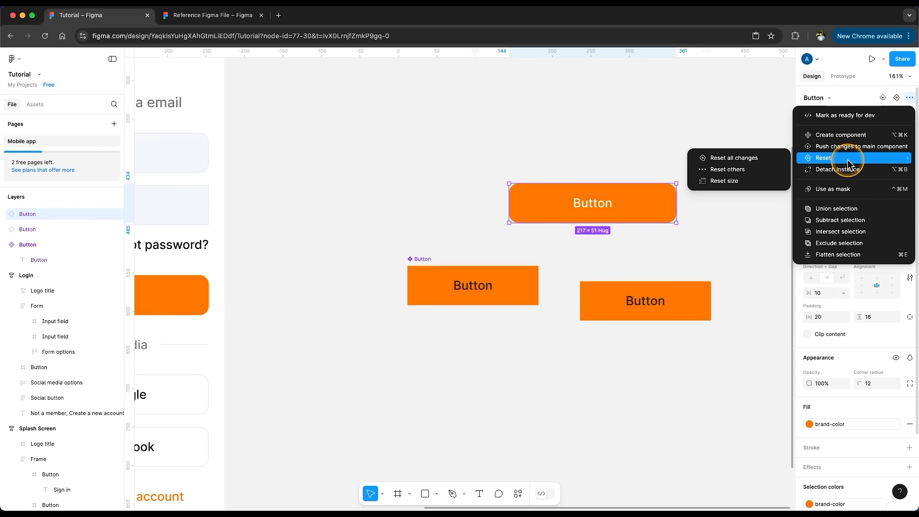
{"action": "left_click", "coordinate": [742, 181]}
{"action": "left_click", "coordinate": [743, 182]}
- Duplicate more Button instances, then jump to the main component and delete it
{"action": "left_click_drag", "start_coordinate": [515, 285], "coordinate": [366, 227], "text": "alt"}
{"action": "left_click_drag", "start_coordinate": [366, 227], "coordinate": [461, 148], "text": "alt"}
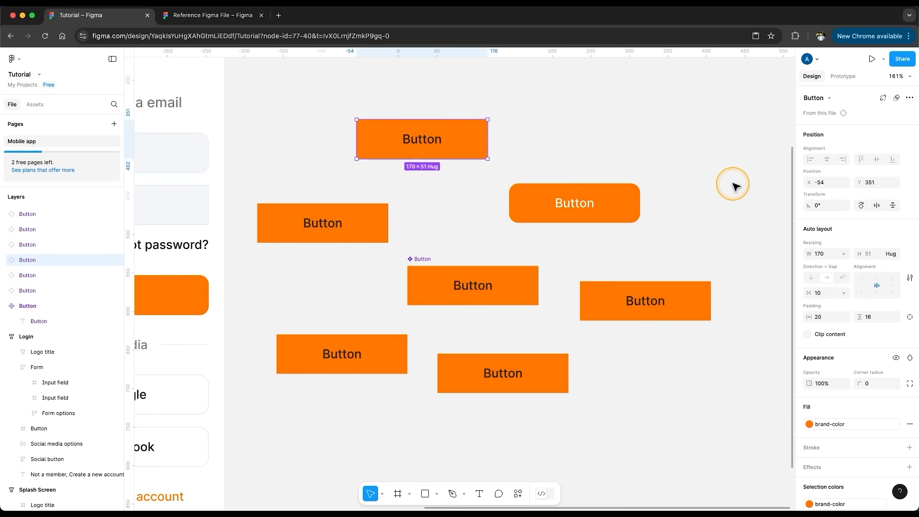
{"action": "right_click", "coordinate": [457, 140]}
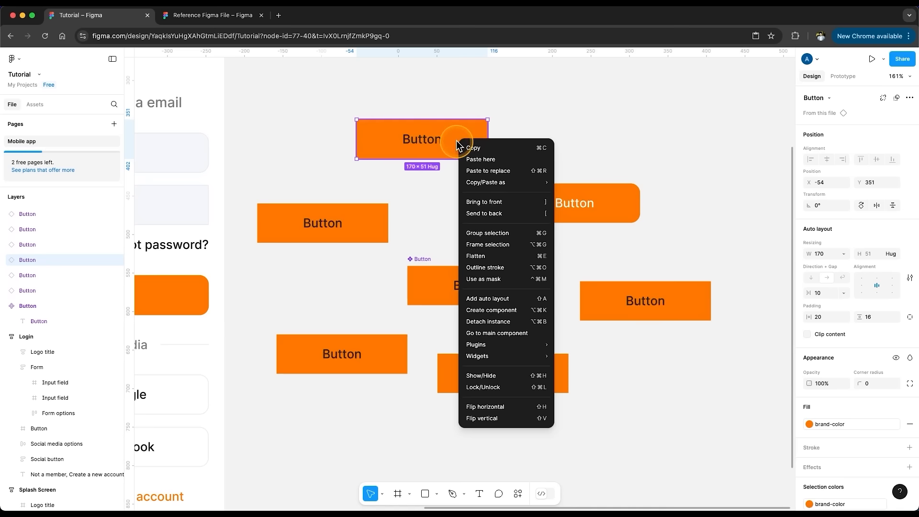
{"action": "left_click", "coordinate": [507, 334]}
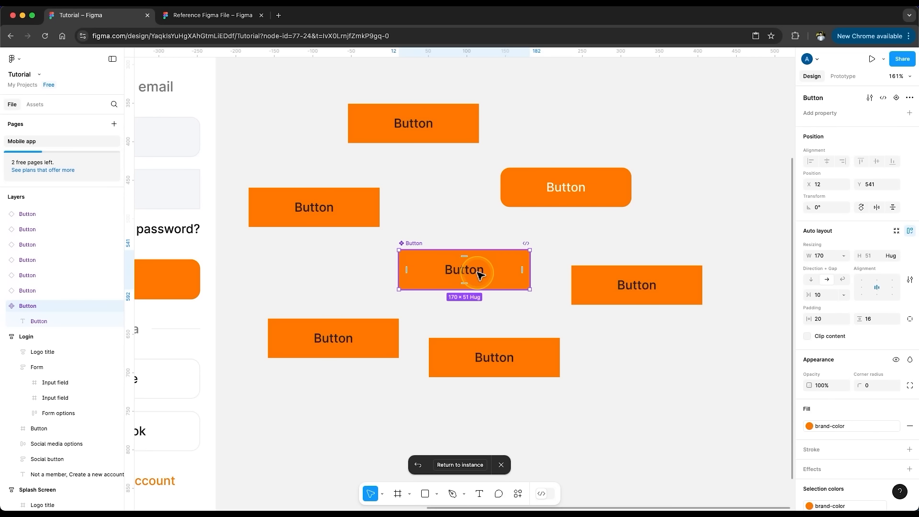
{"action": "key", "text": "Delete"}
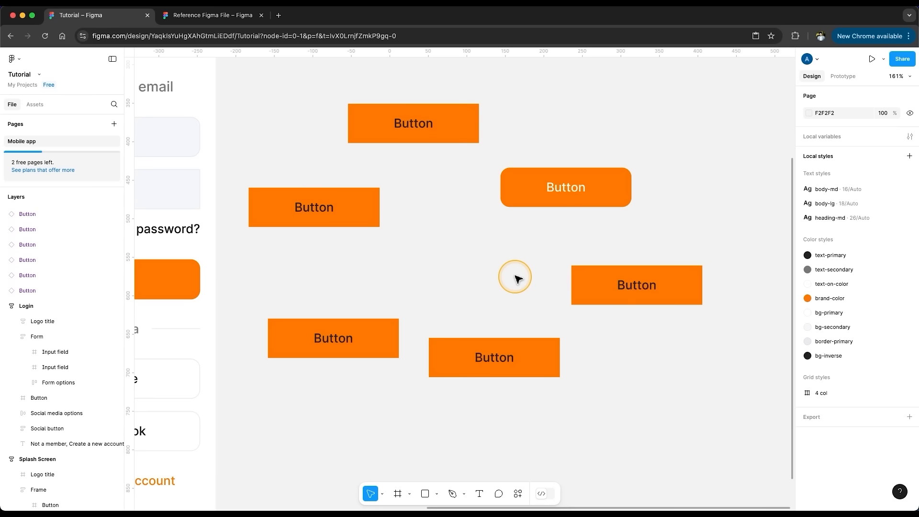
- Restore the deleted Button main component from an orphaned instance
{"action": "left_click", "coordinate": [468, 130]}
{"action": "right_click", "coordinate": [455, 130]}
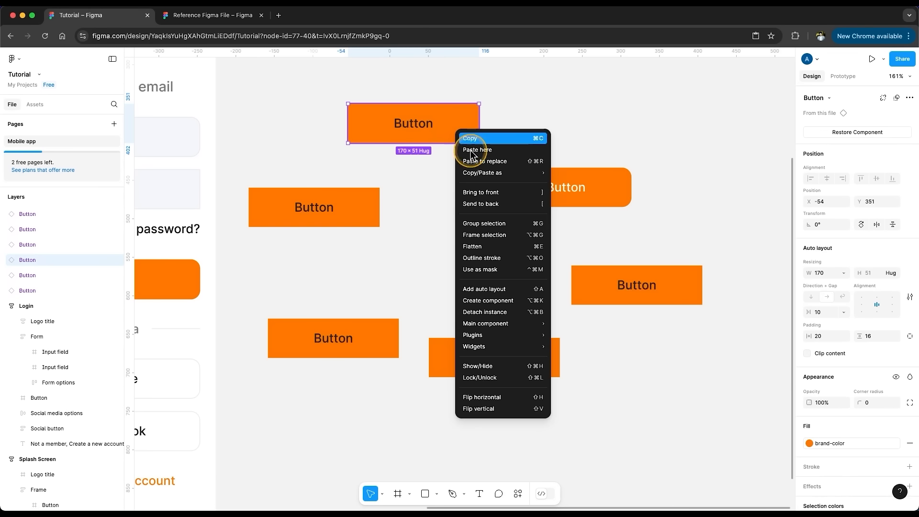
{"action": "mouse_move", "coordinate": [512, 326]}
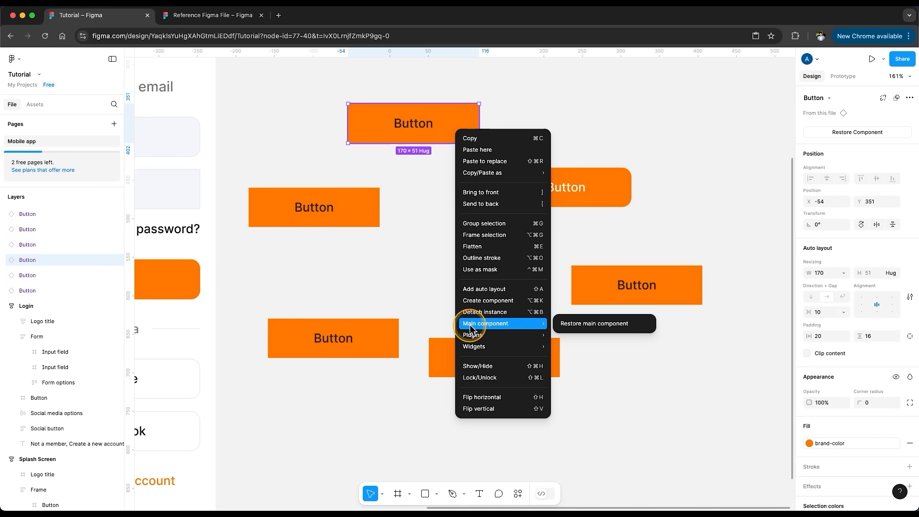
{"action": "left_click", "coordinate": [567, 323]}
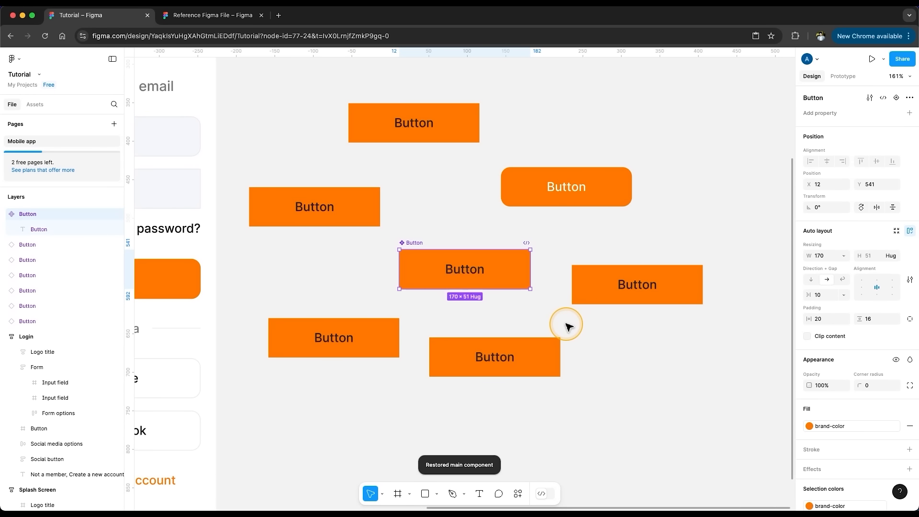
- Delete all the Button instances, upper and lower
{"action": "left_click_drag", "start_coordinate": [694, 83], "coordinate": [294, 213]}
{"action": "key", "text": "Delete"}
{"action": "left_click", "coordinate": [576, 299]}
{"action": "left_click", "coordinate": [494, 354], "text": "shift"}
{"action": "key", "text": "Delete"}
{"action": "left_click", "coordinate": [364, 337]}
{"action": "key", "text": "Delete"}
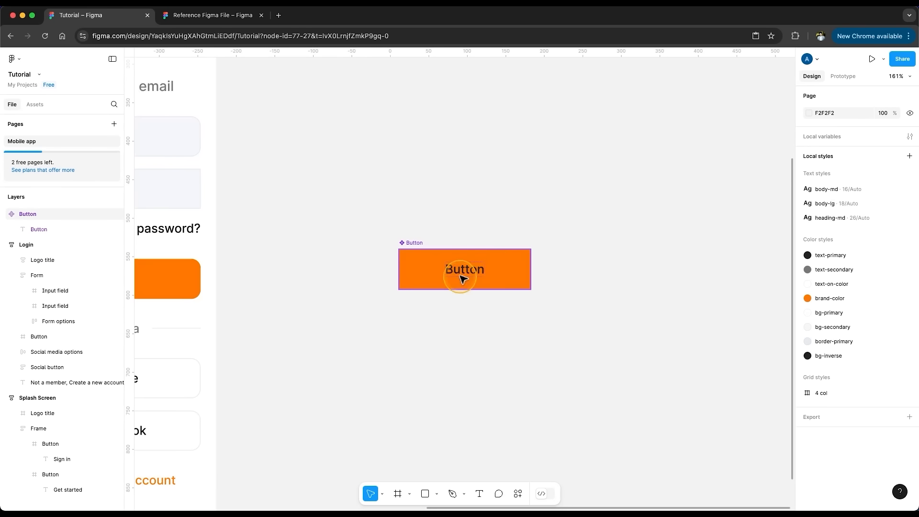
- Set the main component's corner radius to 12 and label to text-on-color, then switch to the Reference file
{"action": "left_click", "coordinate": [463, 279]}
{"action": "left_click", "coordinate": [872, 385]}
{"action": "type", "text": "12"}
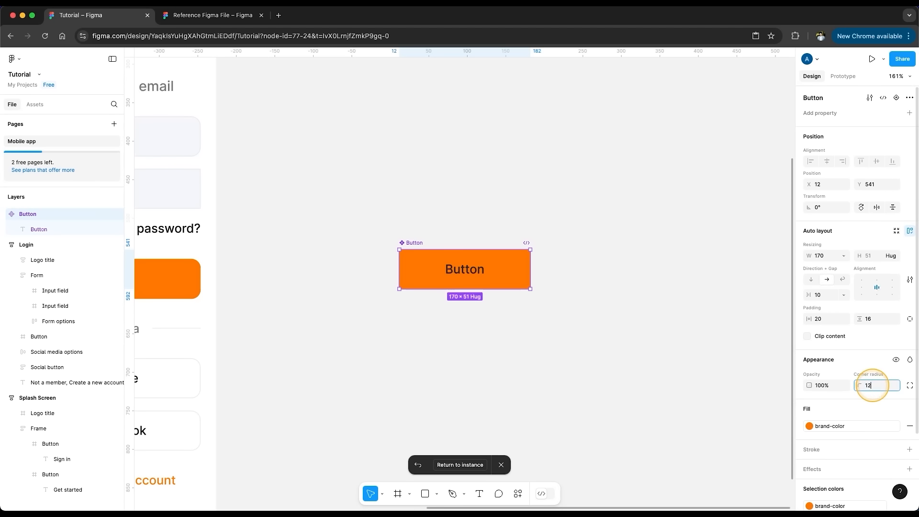
{"action": "double_click", "coordinate": [467, 278]}
{"action": "left_click", "coordinate": [819, 427]}
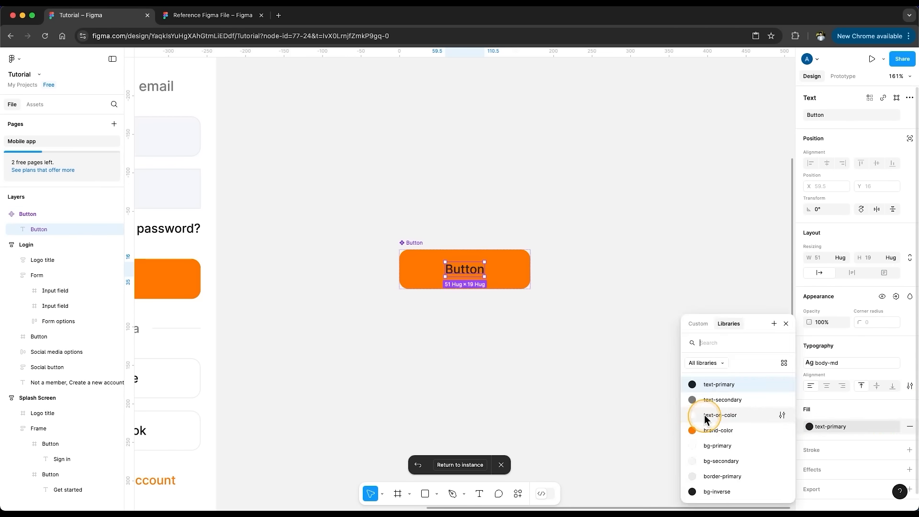
{"action": "left_click", "coordinate": [705, 415]}
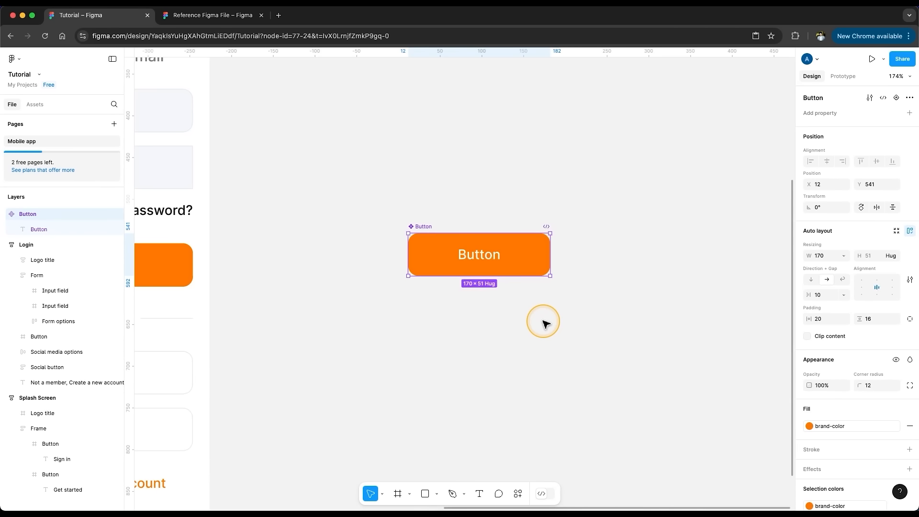
{"action": "left_click", "coordinate": [201, 15]}
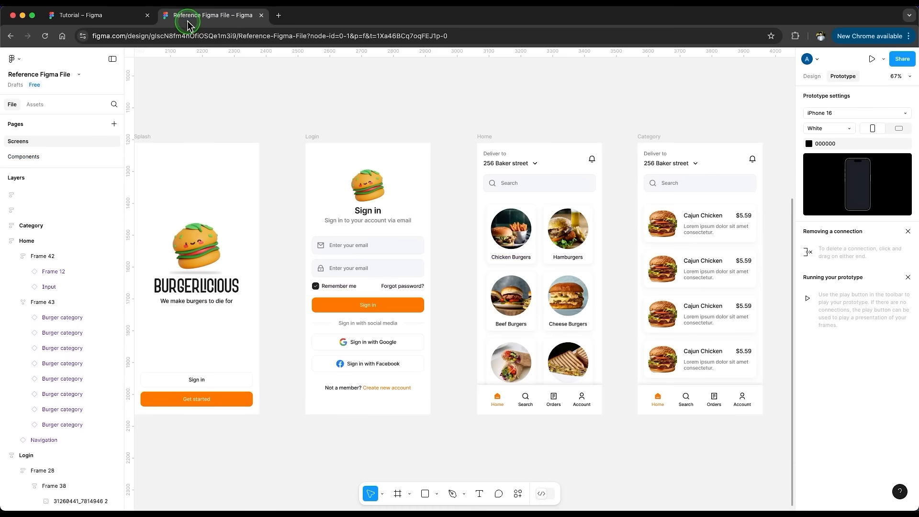
{"action": "left_click", "coordinate": [313, 137]}
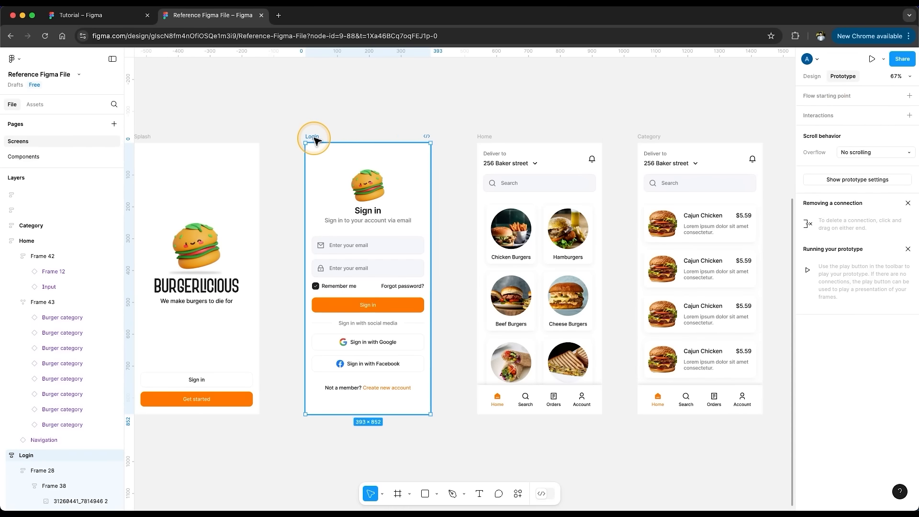
{"action": "left_click", "coordinate": [872, 59]}
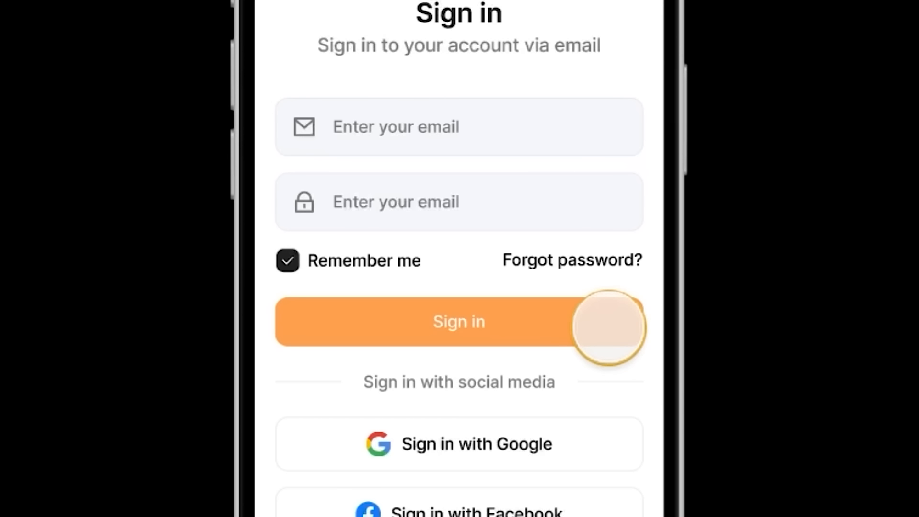
{"action": "left_click", "coordinate": [570, 324]}
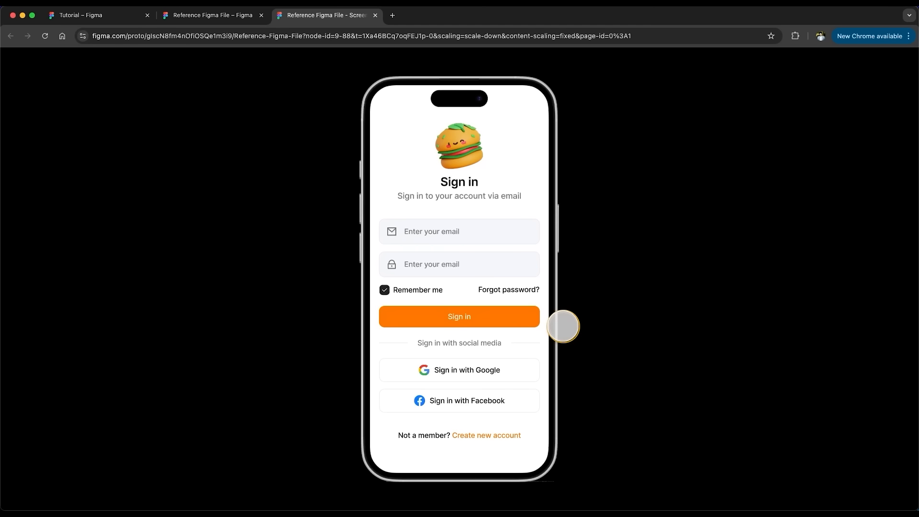
{"action": "left_click", "coordinate": [384, 289]}
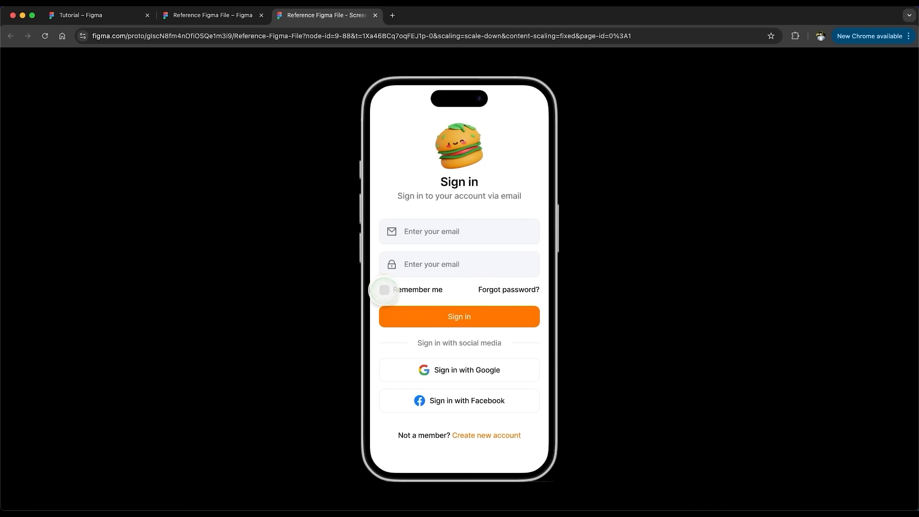
{"action": "left_click", "coordinate": [384, 290]}
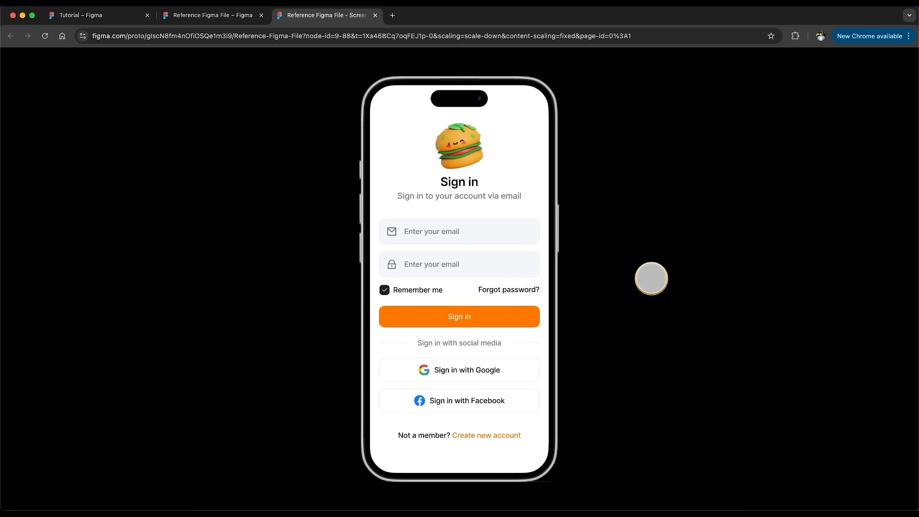
{"action": "left_click", "coordinate": [375, 15]}
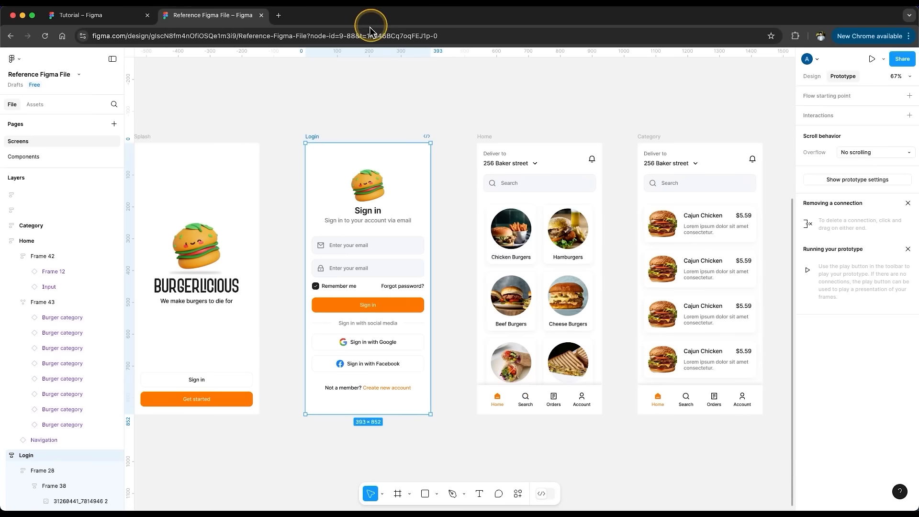
- Back in the Tutorial file, add a Variant2 variant to the Button main component
{"action": "left_click", "coordinate": [85, 15]}
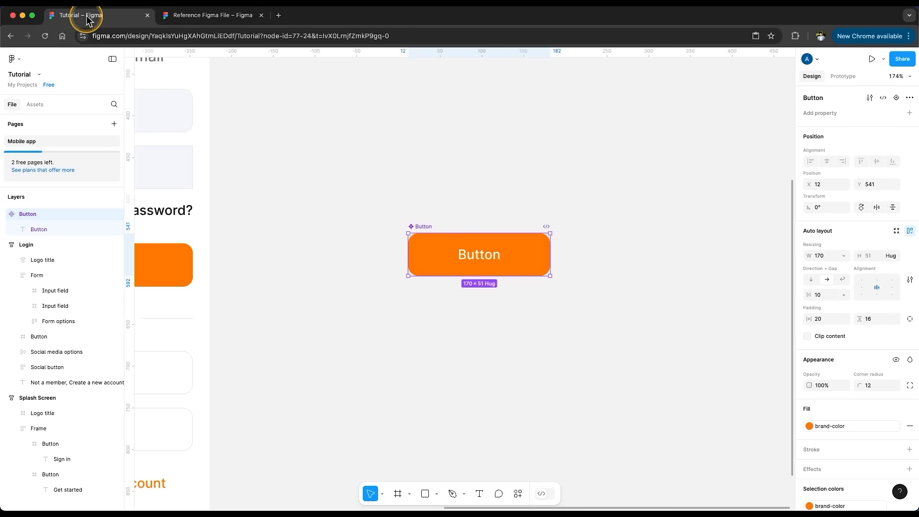
{"action": "left_click", "coordinate": [414, 227]}
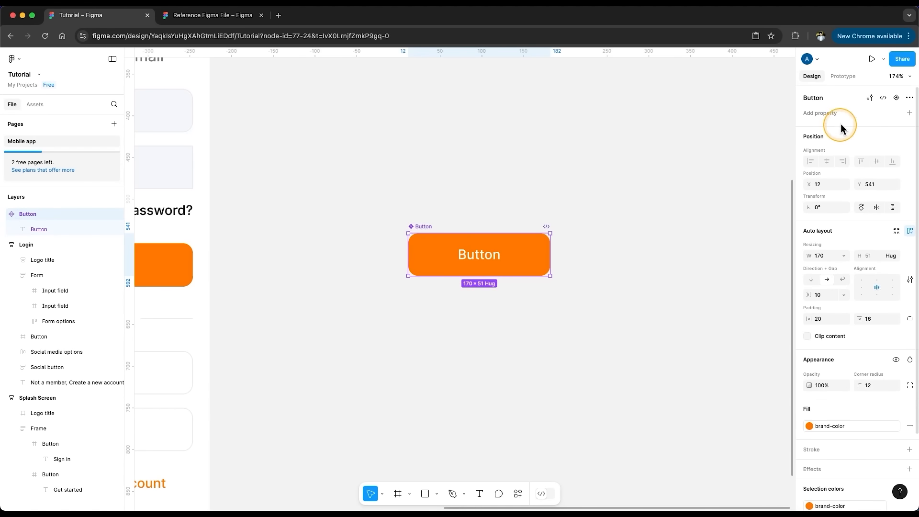
{"action": "left_click", "coordinate": [896, 99]}
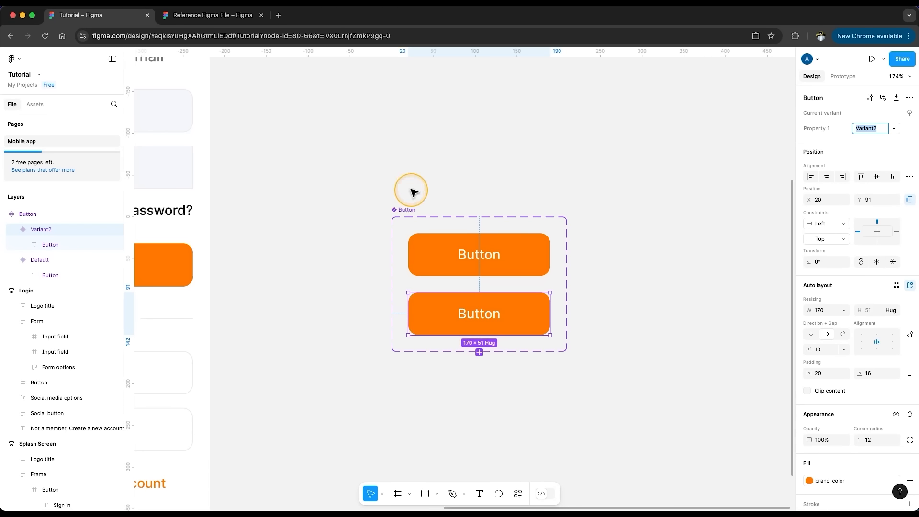
- Rename the variant property to Status and the second variant's value to Hovered
{"action": "double_click", "coordinate": [822, 134]}
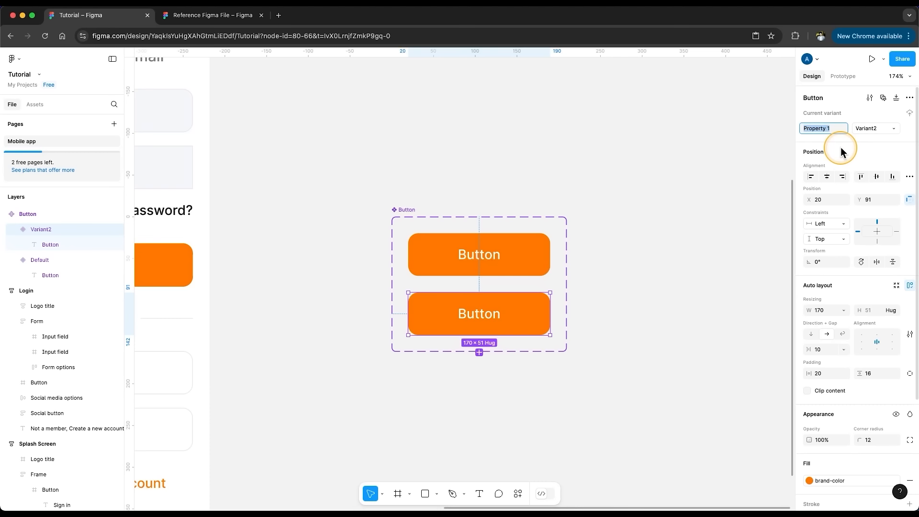
{"action": "type", "text": "S"}
{"action": "type", "text": "tau"}
{"action": "type", "text": "us"}
{"action": "key", "text": "Return"}
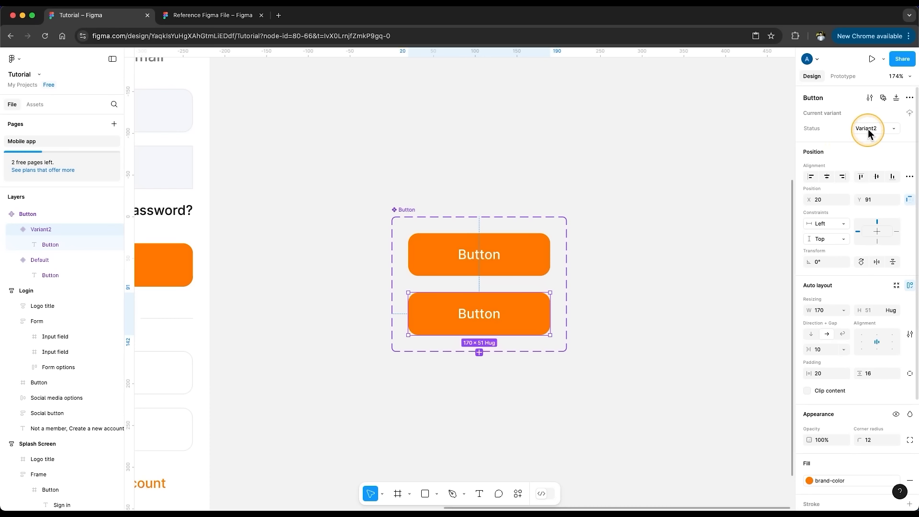
{"action": "type", "text": "Hovered"}
{"action": "key", "text": "Return"}
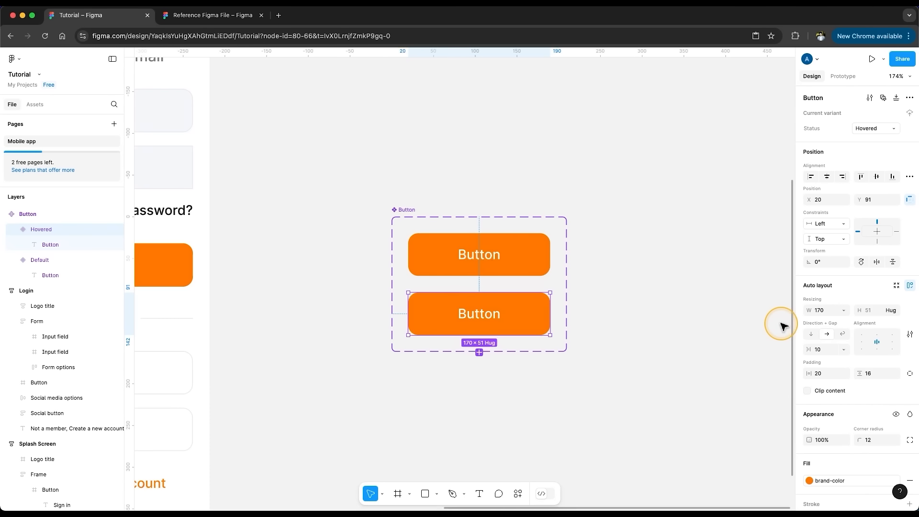
- Set the Hovered variant to 60% opacity and place a Default Button instance beside the set
{"action": "scroll", "coordinate": [881, 371], "scroll_direction": "down", "scroll_amount": 5}
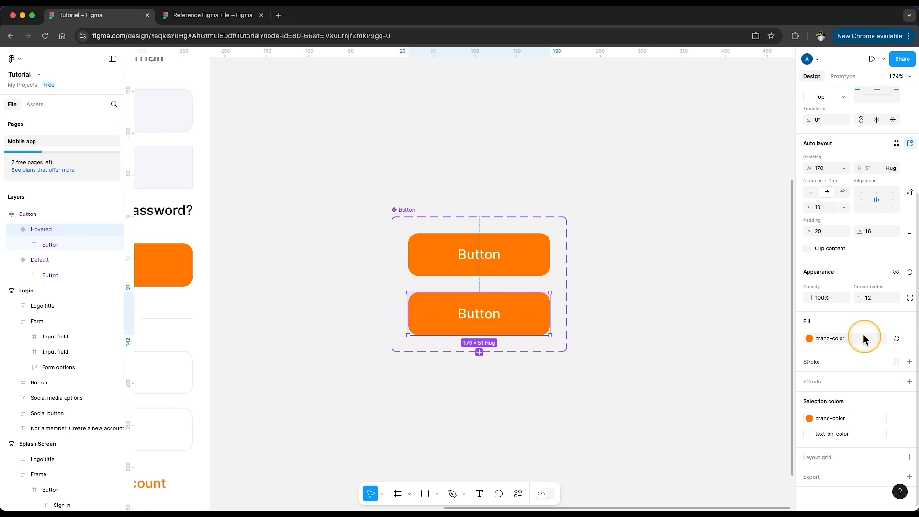
{"action": "type", "text": "60"}
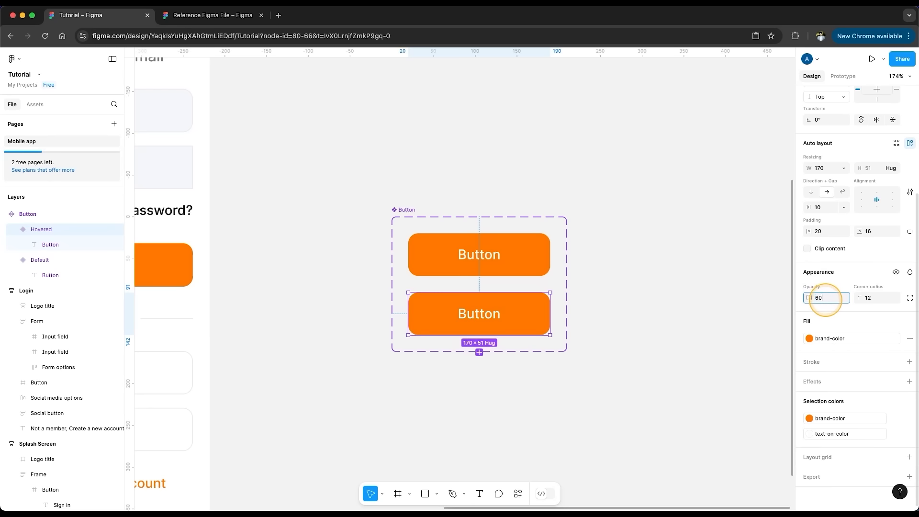
{"action": "key", "text": "Return"}
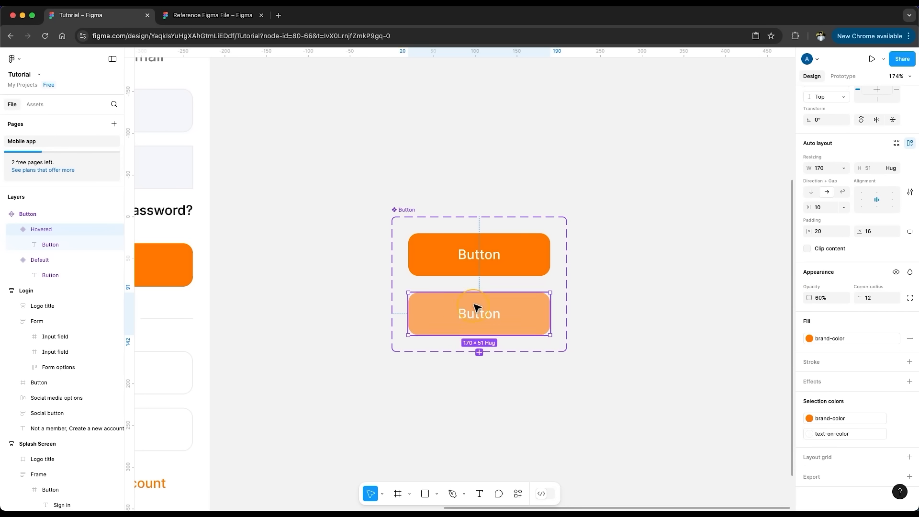
{"action": "left_click", "coordinate": [535, 264]}
{"action": "left_click_drag", "start_coordinate": [536, 264], "coordinate": [719, 157], "text": "alt"}
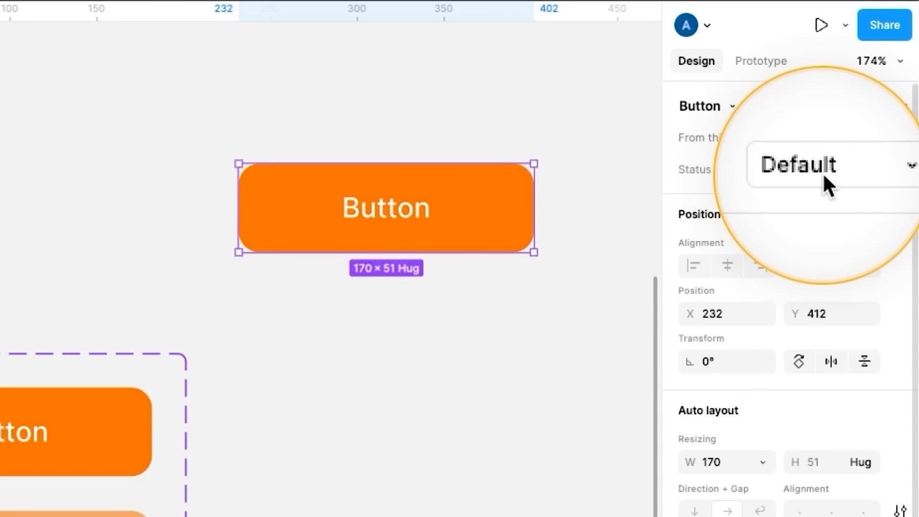
{"action": "left_click", "coordinate": [859, 170]}
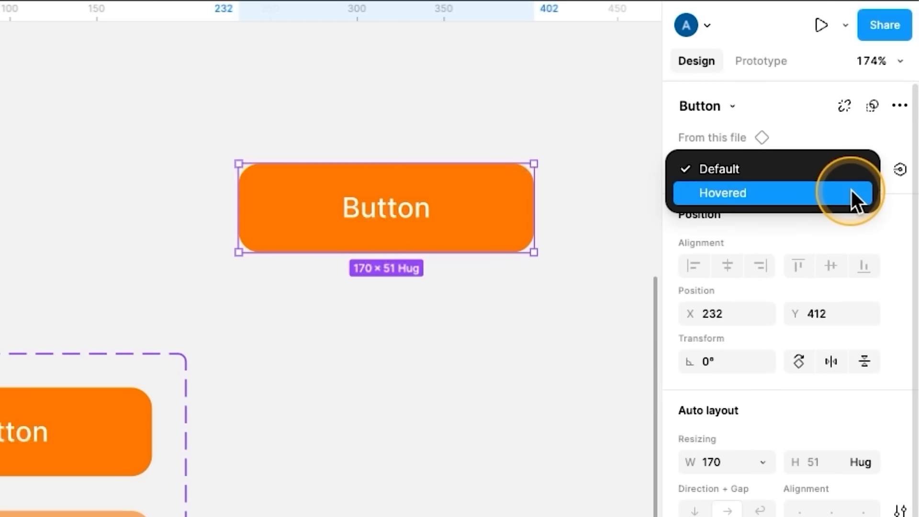
{"action": "left_click", "coordinate": [851, 196]}
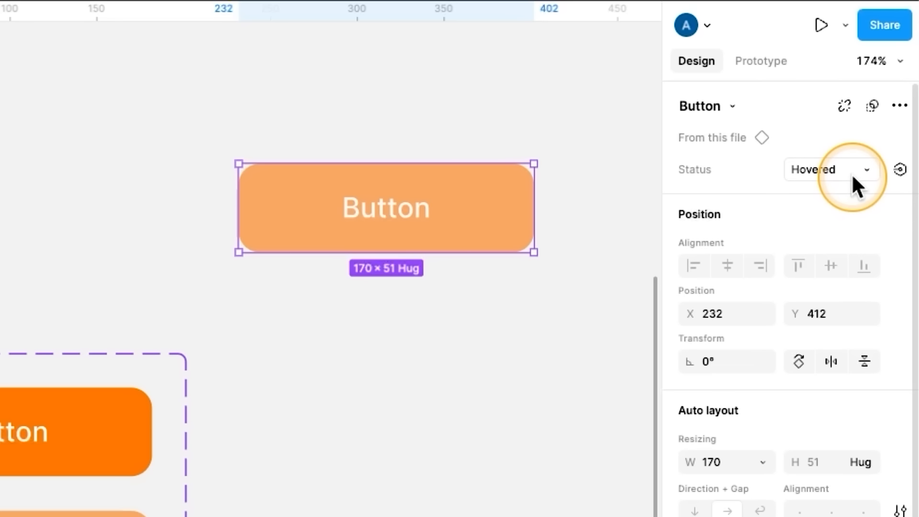
{"action": "left_click", "coordinate": [851, 173]}
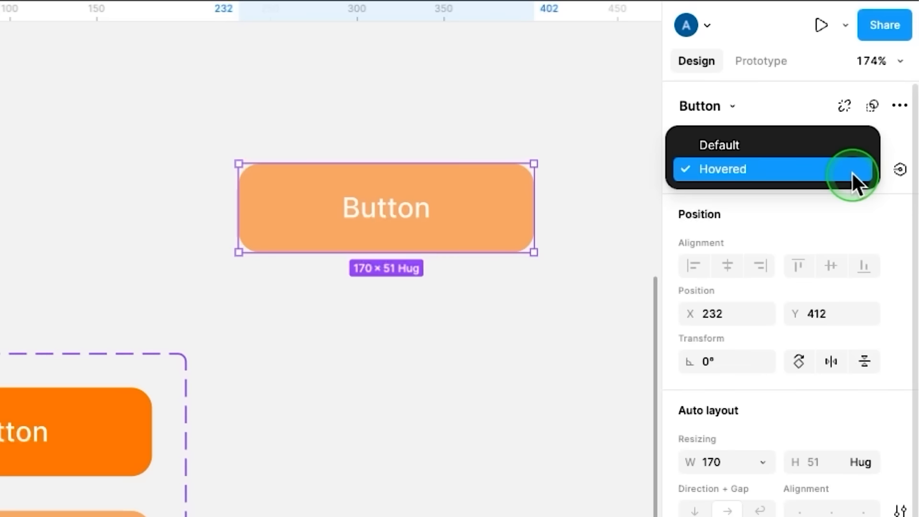
{"action": "left_click", "coordinate": [825, 145]}
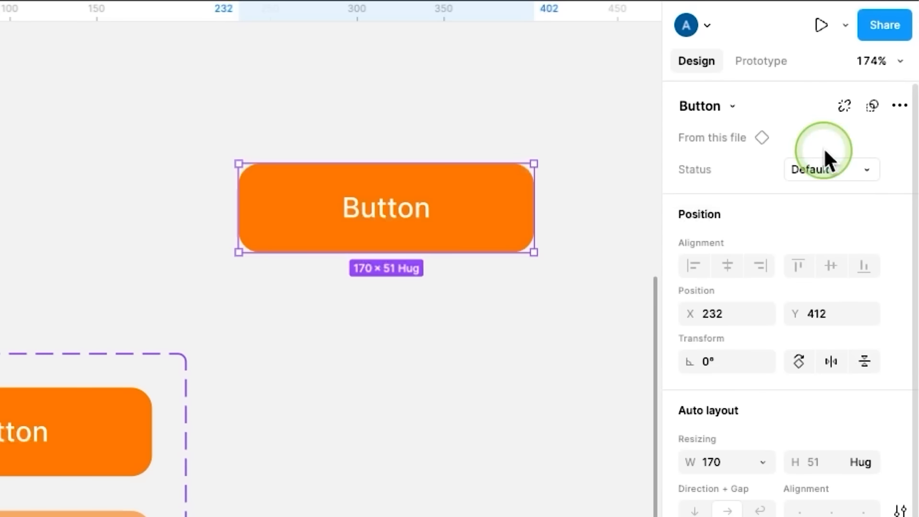
{"action": "left_click", "coordinate": [539, 384]}
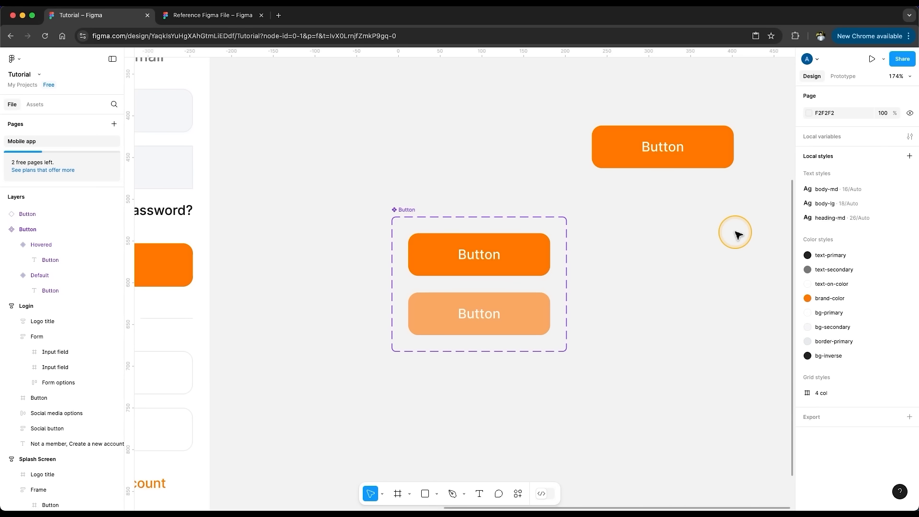
{"action": "left_click", "coordinate": [410, 211]}
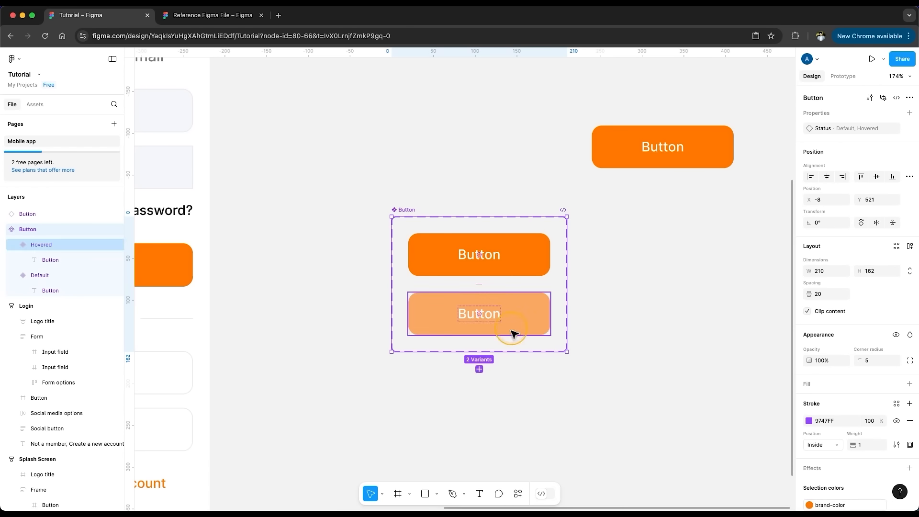
{"action": "left_click", "coordinate": [479, 369]}
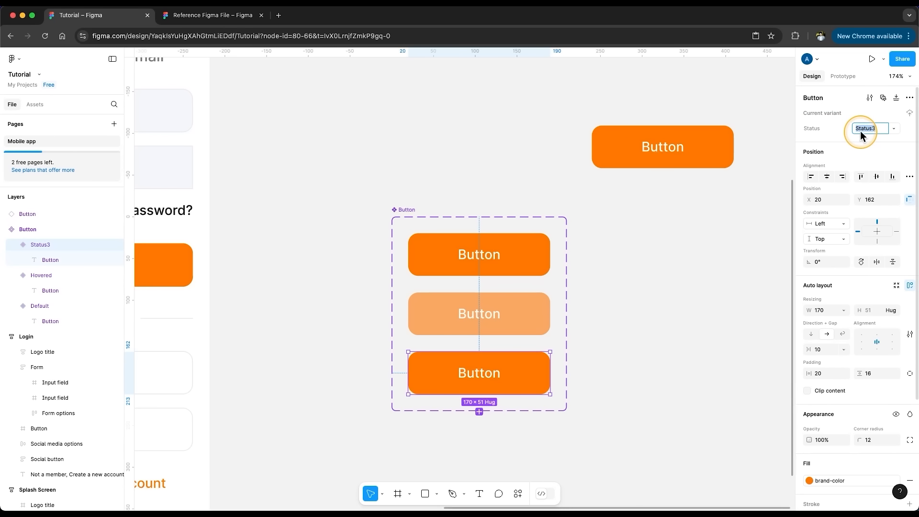
{"action": "type", "text": "Pressed"}
{"action": "key", "text": "Return"}
{"action": "scroll", "coordinate": [862, 403], "scroll_direction": "down", "scroll_amount": 5}
{"action": "left_click", "coordinate": [846, 341]}
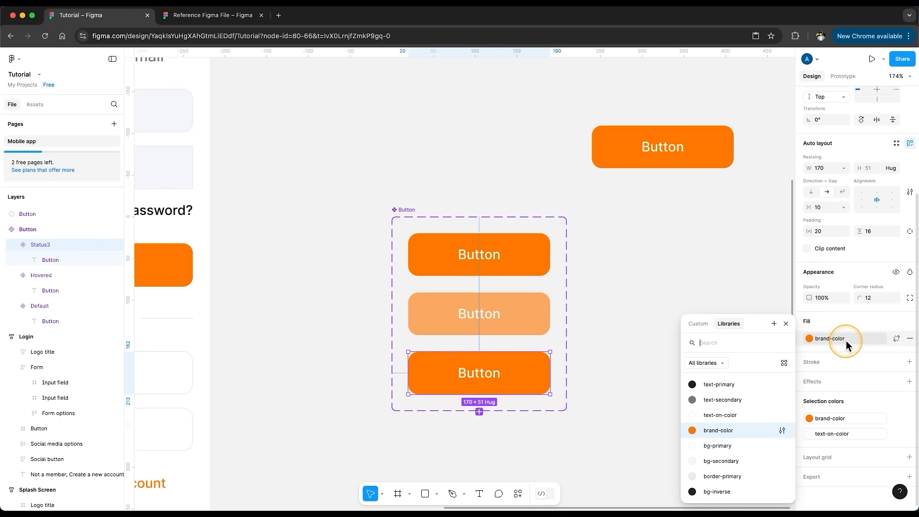
{"action": "left_click", "coordinate": [717, 493]}
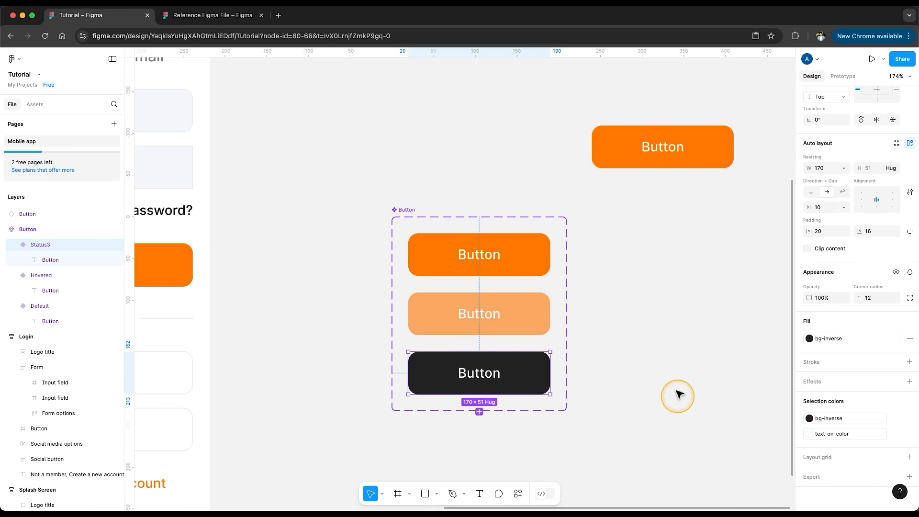
{"action": "left_click", "coordinate": [668, 342]}
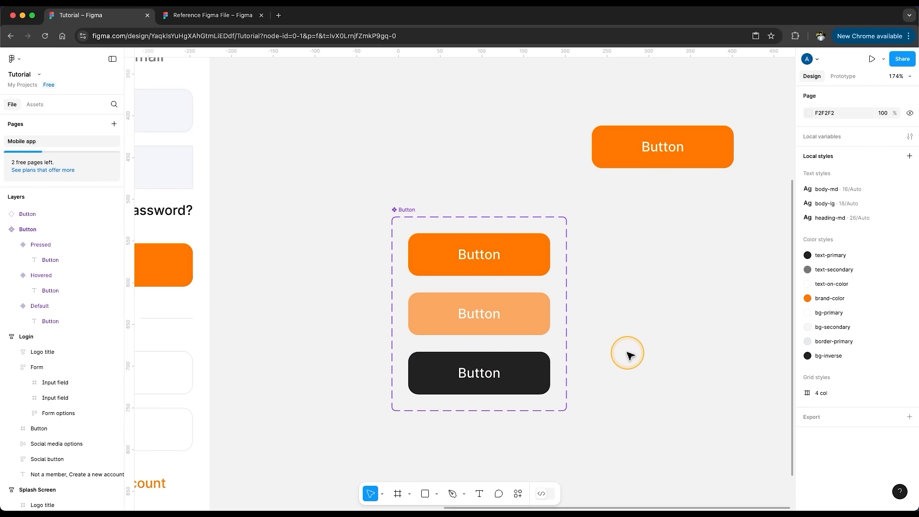
{"action": "left_click", "coordinate": [695, 164]}
{"action": "left_click", "coordinate": [875, 128]}
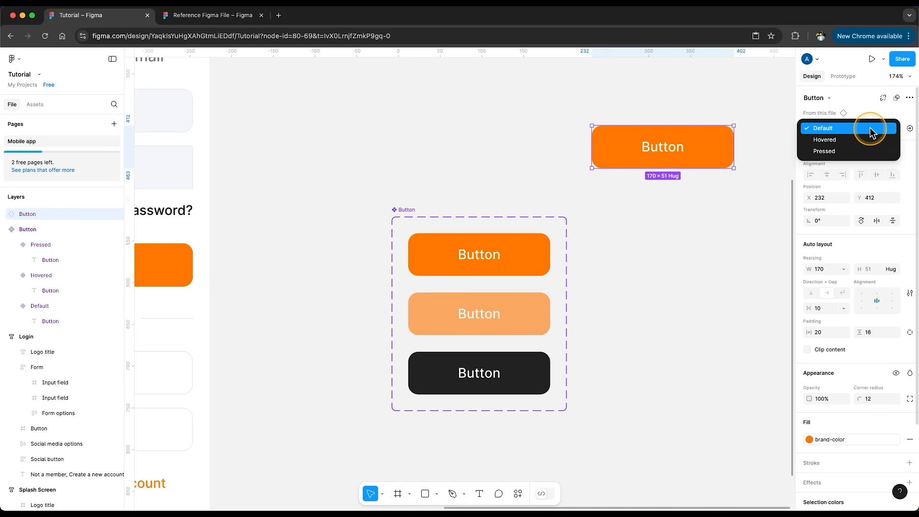
{"action": "left_click", "coordinate": [871, 128]}
{"action": "left_click", "coordinate": [734, 196]}
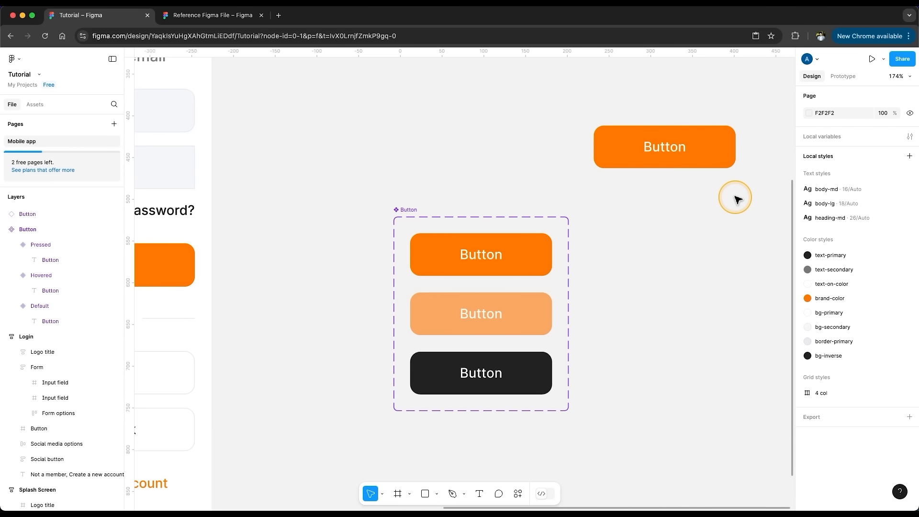
{"action": "left_click", "coordinate": [407, 208]}
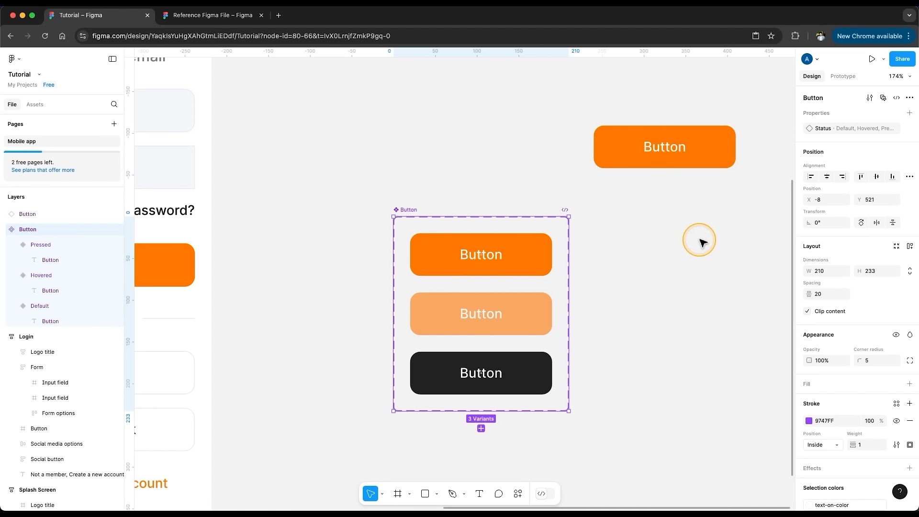
- Create a Button Style variant property so every variant gets the value Default
{"action": "left_click", "coordinate": [908, 114]}
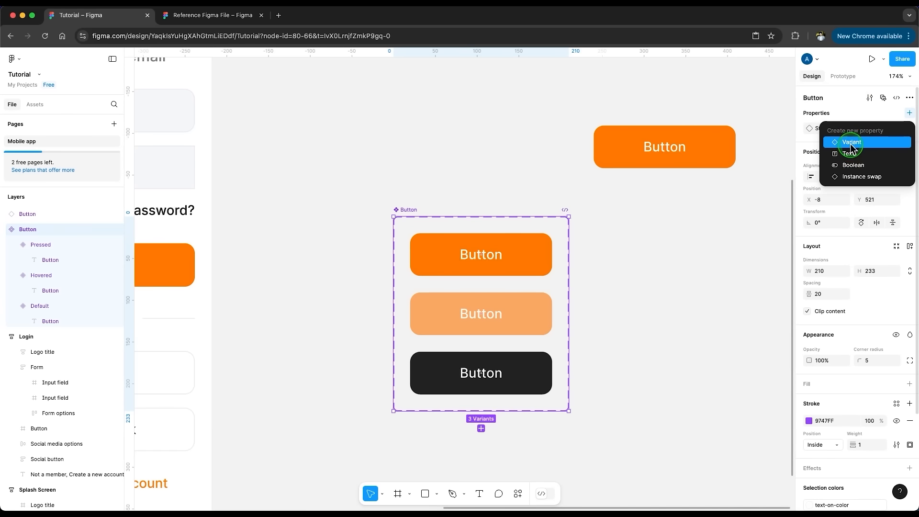
{"action": "left_click", "coordinate": [850, 144]}
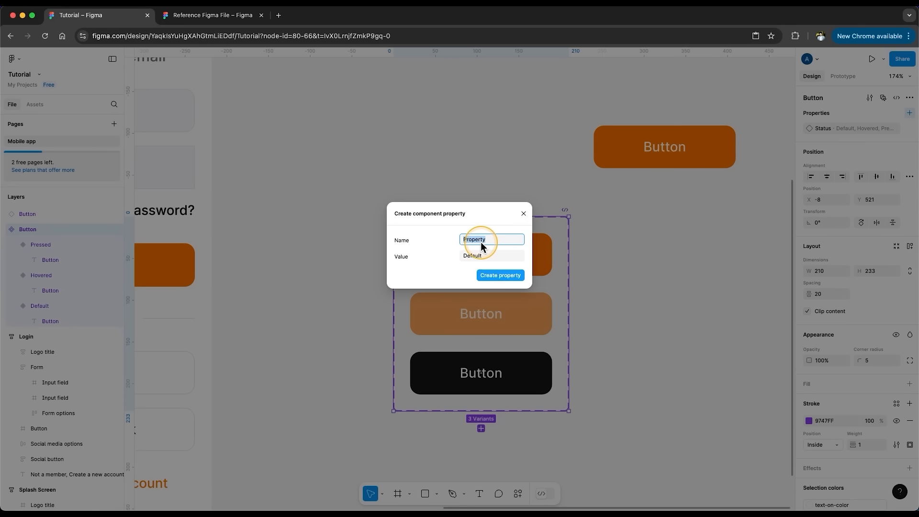
{"action": "type", "text": "Bu"}
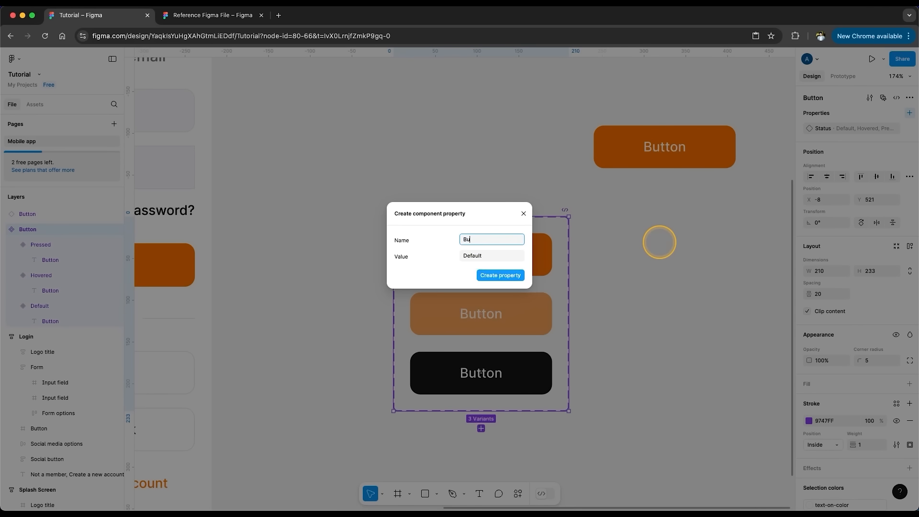
{"action": "type", "text": "tton Style"}
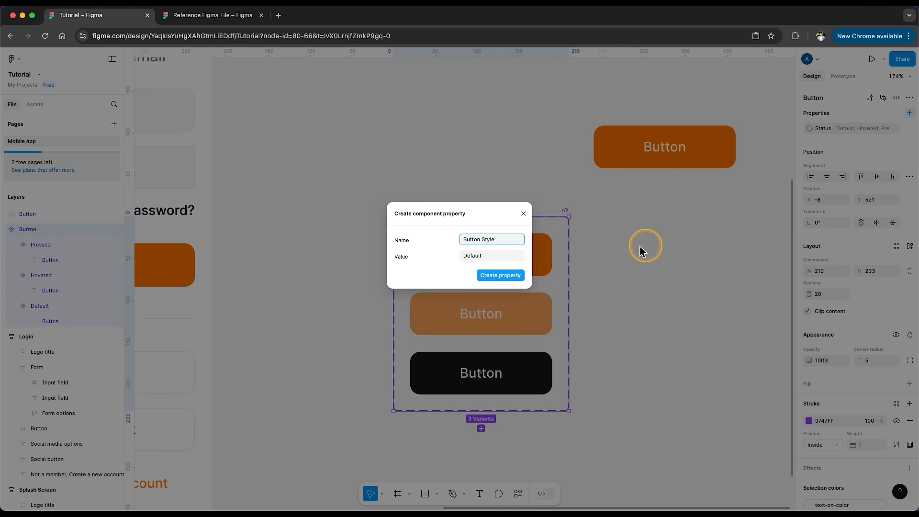
{"action": "left_click", "coordinate": [497, 274]}
{"action": "left_click", "coordinate": [491, 271]}
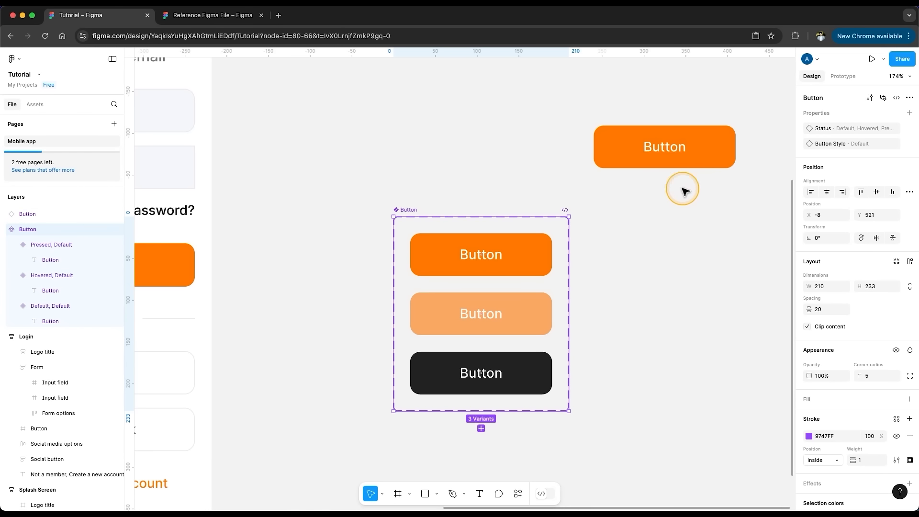
{"action": "left_click", "coordinate": [516, 253]}
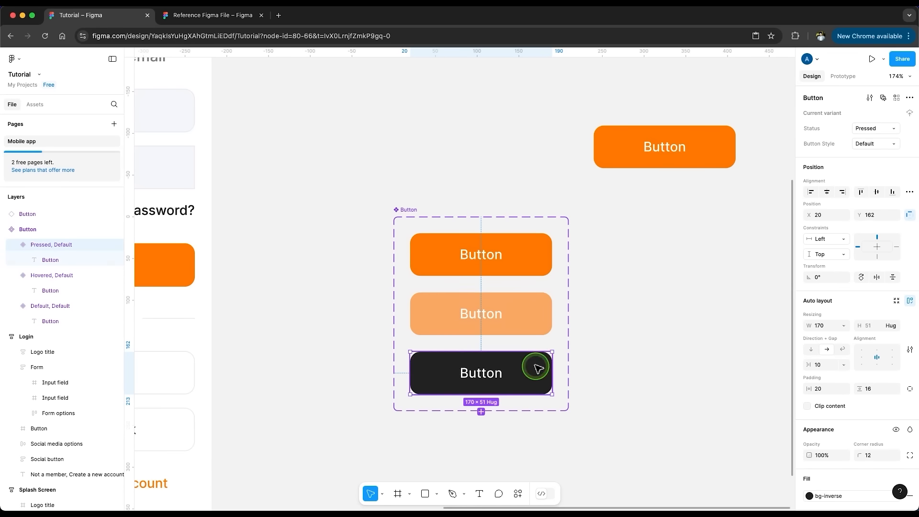
- Add a fourth variant to the Button set and set its Button Style to Secondary
{"action": "left_click", "coordinate": [613, 268]}
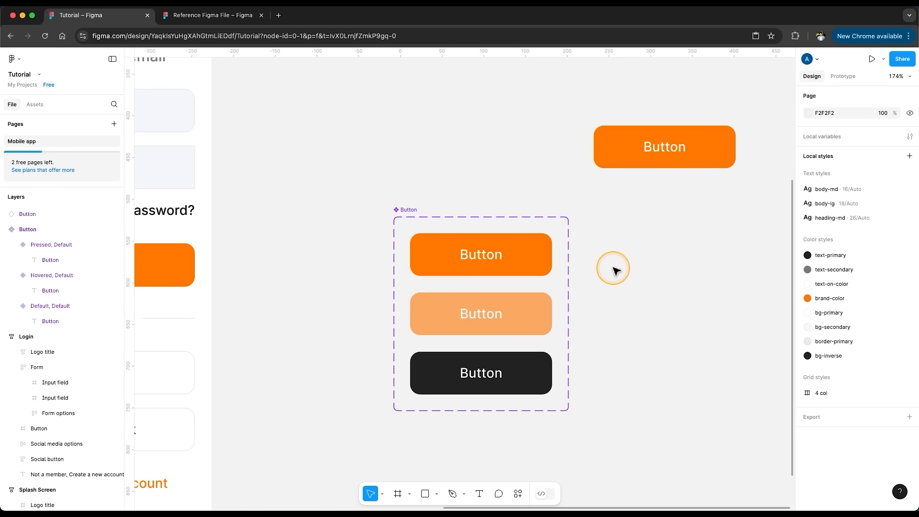
{"action": "left_click", "coordinate": [425, 226]}
{"action": "left_click", "coordinate": [481, 429]}
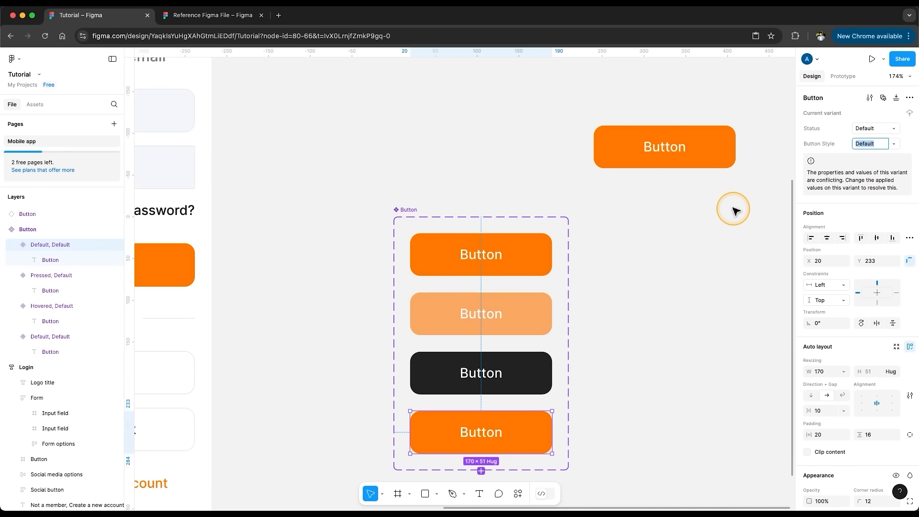
{"action": "left_click", "coordinate": [529, 252]}
{"action": "left_click", "coordinate": [517, 424]}
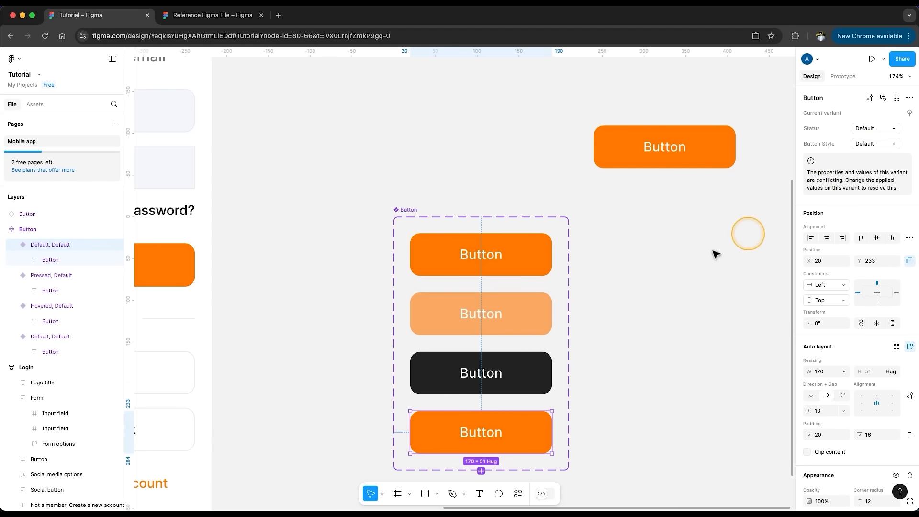
{"action": "left_click", "coordinate": [546, 260]}
{"action": "left_click", "coordinate": [538, 441]}
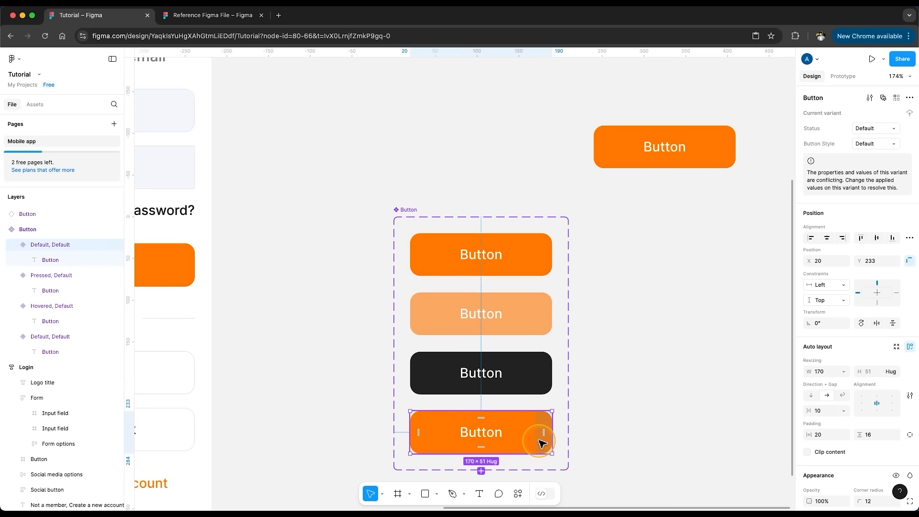
{"action": "left_click", "coordinate": [870, 144]}
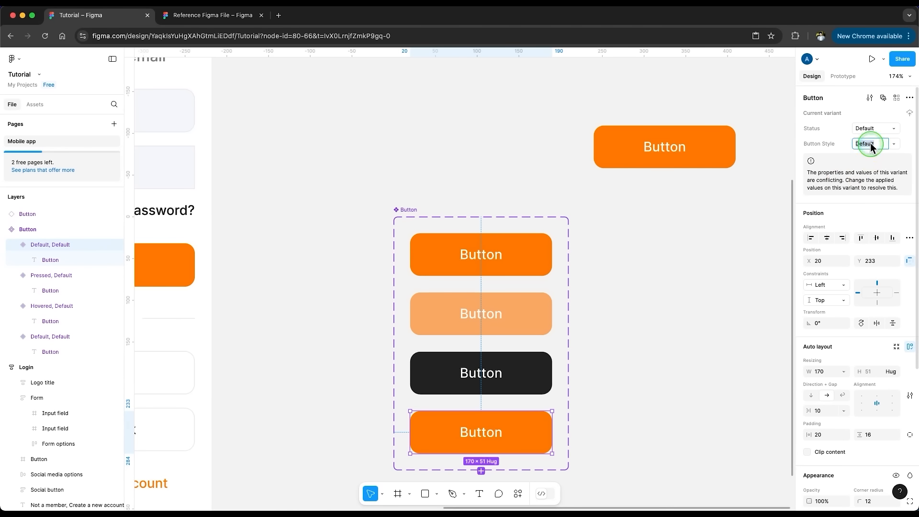
{"action": "left_click", "coordinate": [869, 146]}
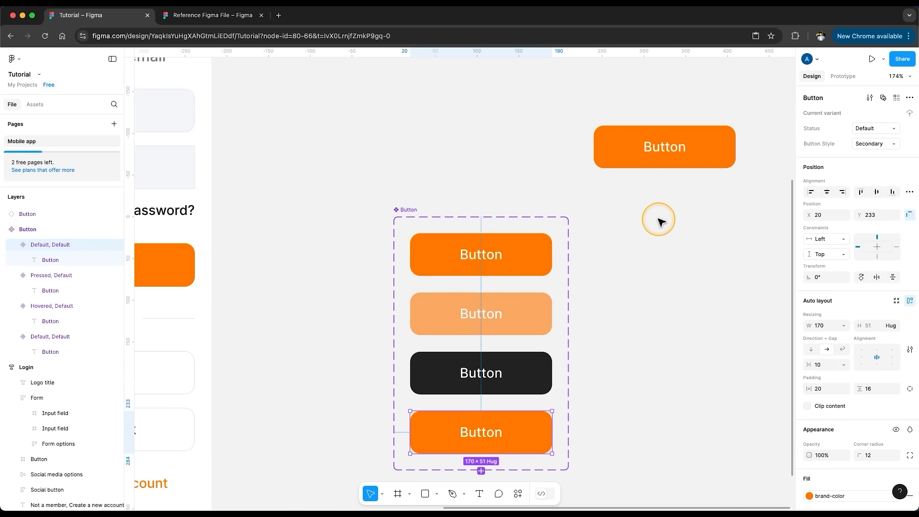
- Give the Secondary variant a border-primary outline, no fill, and text-primary label text
{"action": "scroll", "coordinate": [848, 383], "scroll_direction": "down", "scroll_amount": 5}
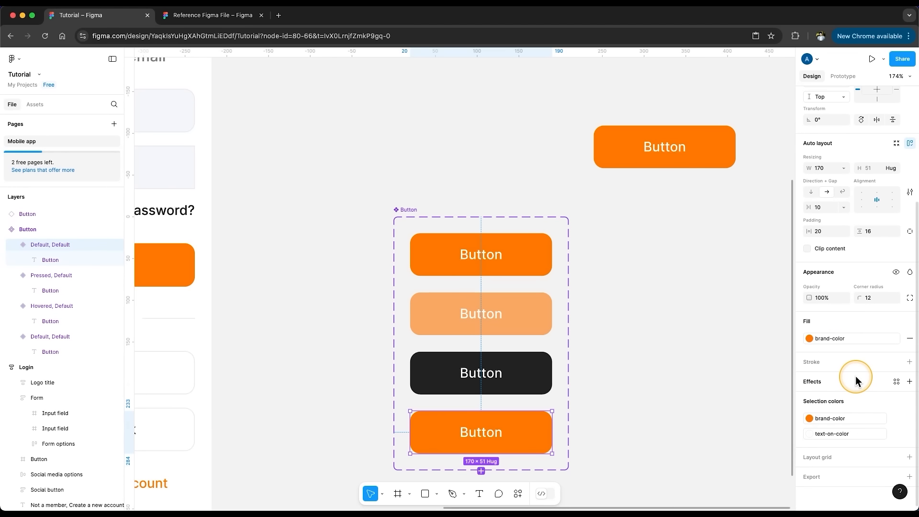
{"action": "left_click", "coordinate": [896, 362]}
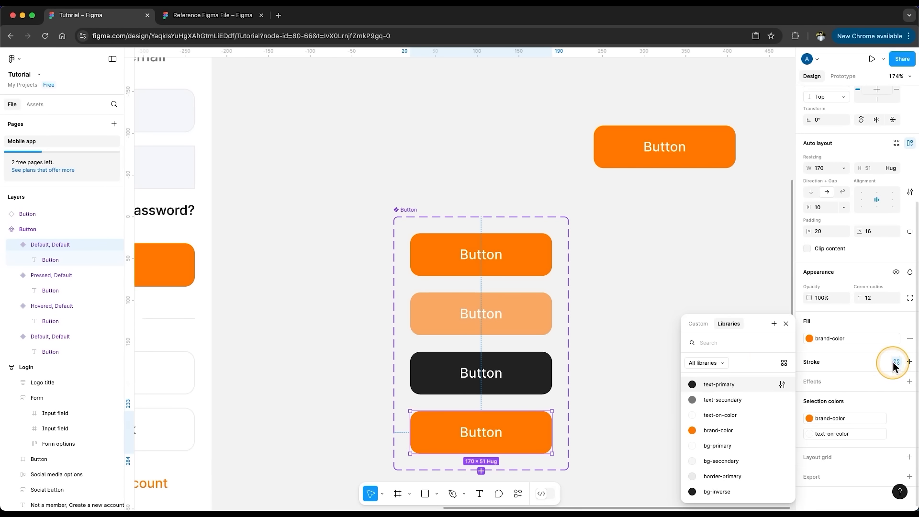
{"action": "left_click", "coordinate": [753, 475]}
{"action": "left_click", "coordinate": [909, 338]}
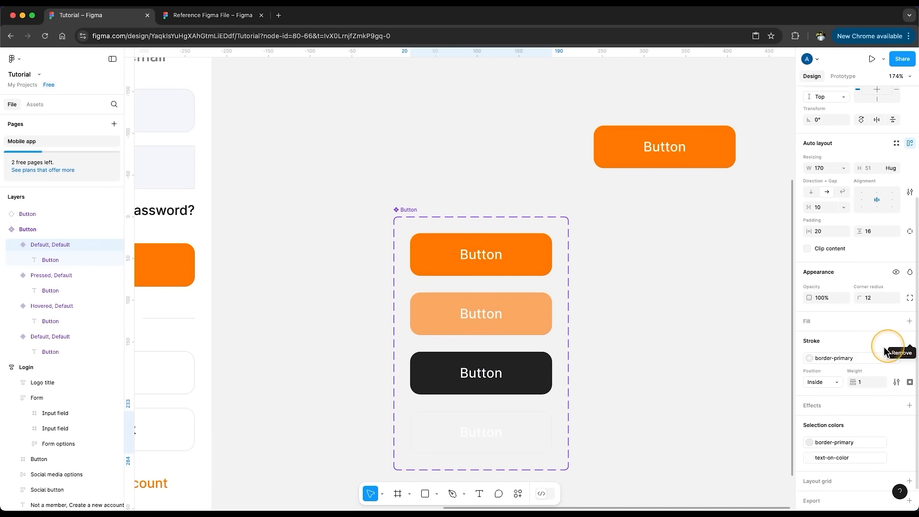
{"action": "double_click", "coordinate": [485, 436]}
{"action": "left_click", "coordinate": [839, 417]}
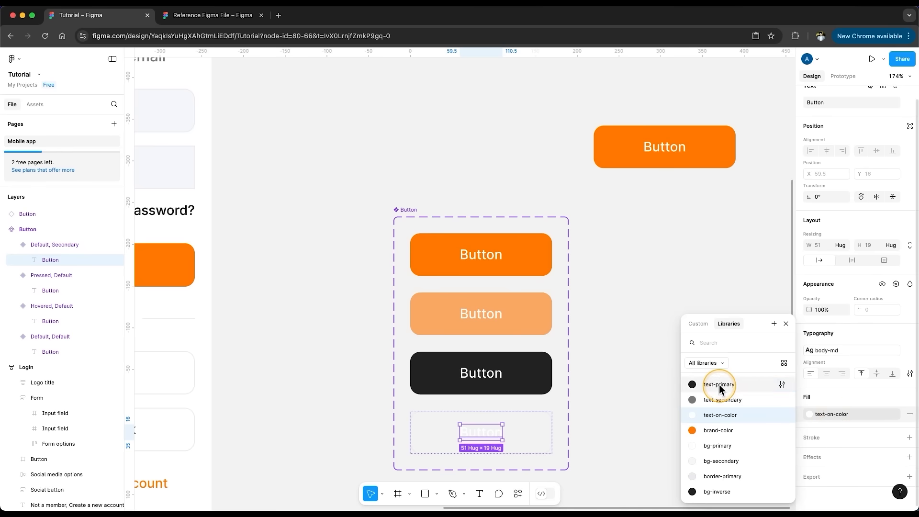
{"action": "left_click", "coordinate": [722, 383]}
- Widen the component set to 444 and move the Secondary variant beside the orange button
{"action": "left_click", "coordinate": [613, 393]}
{"action": "left_click", "coordinate": [568, 267]}
{"action": "left_click_drag", "start_coordinate": [568, 266], "coordinate": [764, 268]}
{"action": "left_click_drag", "start_coordinate": [525, 426], "coordinate": [701, 259]}
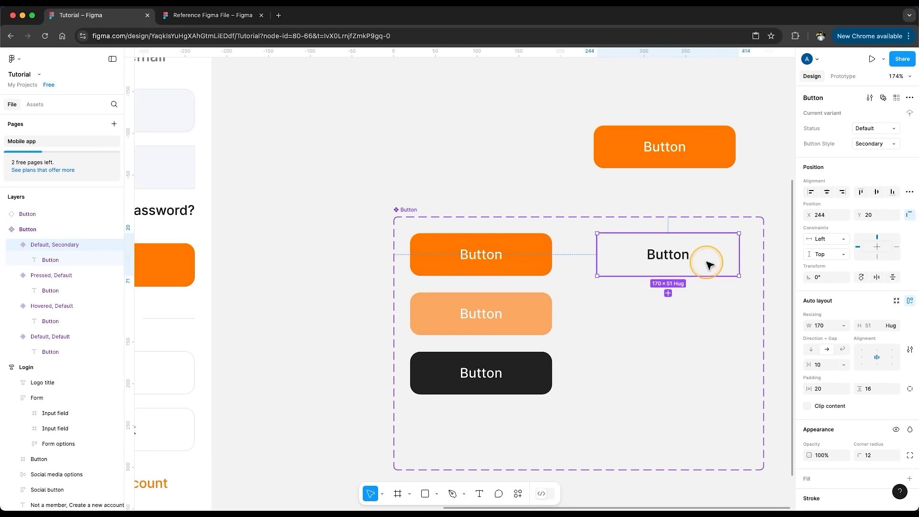
{"action": "scroll", "coordinate": [749, 302], "scroll_direction": "right", "scroll_amount": 5}
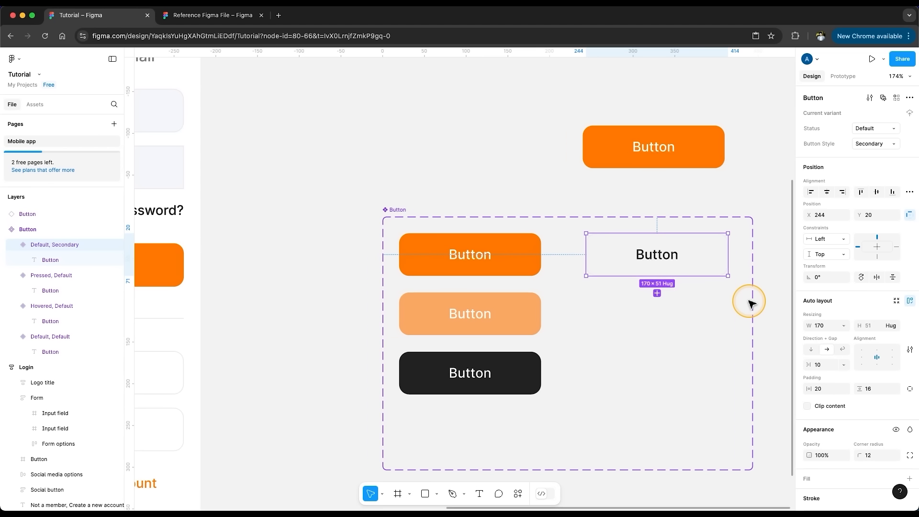
{"action": "left_click", "coordinate": [749, 302]}
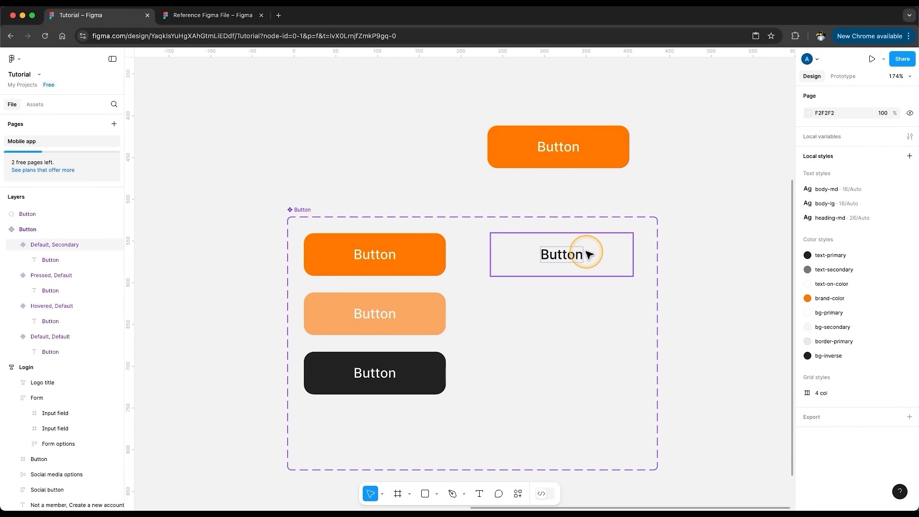
- Switch the top Button instance to the Secondary style with Hovered status
{"action": "left_click", "coordinate": [578, 160]}
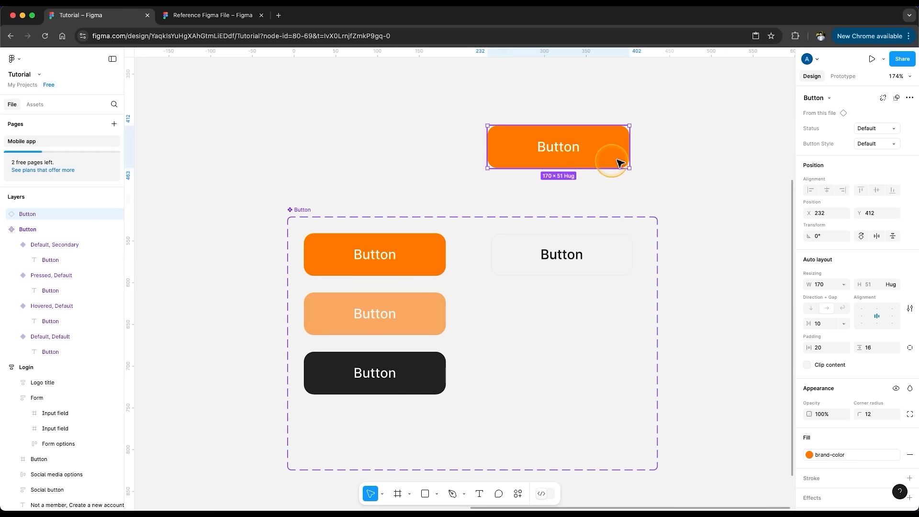
{"action": "left_click", "coordinate": [875, 130]}
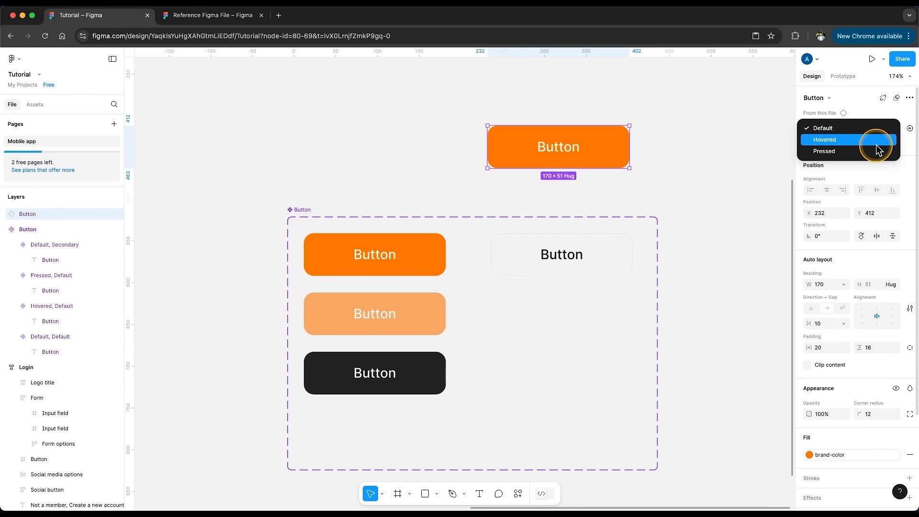
{"action": "left_click", "coordinate": [875, 128]}
{"action": "left_click", "coordinate": [877, 143]}
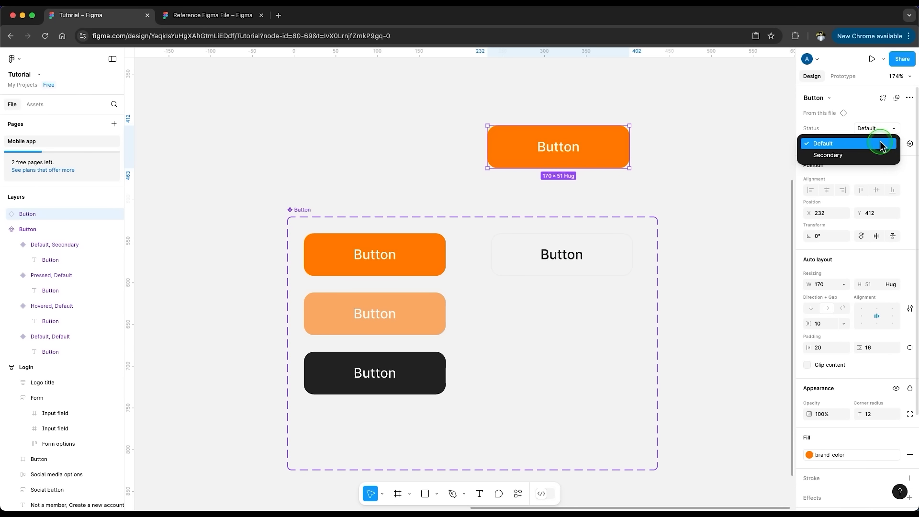
{"action": "left_click", "coordinate": [878, 155]}
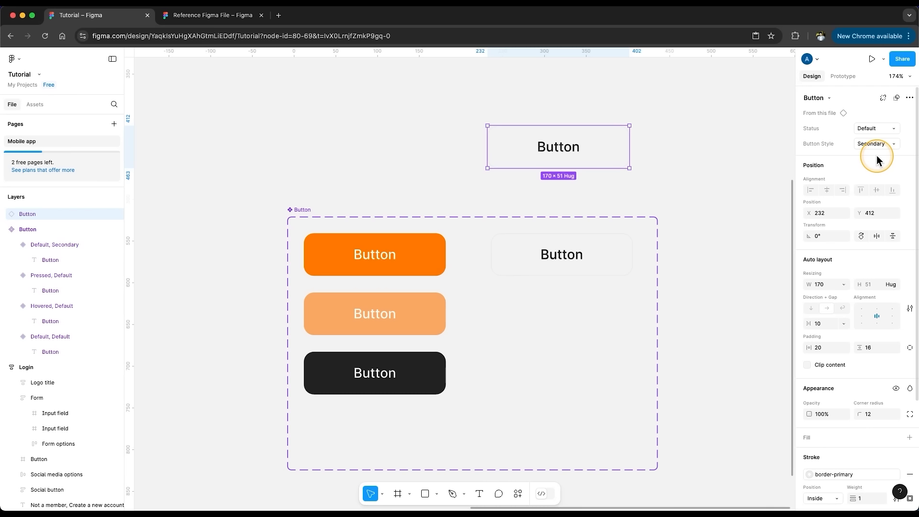
{"action": "left_click", "coordinate": [882, 129]}
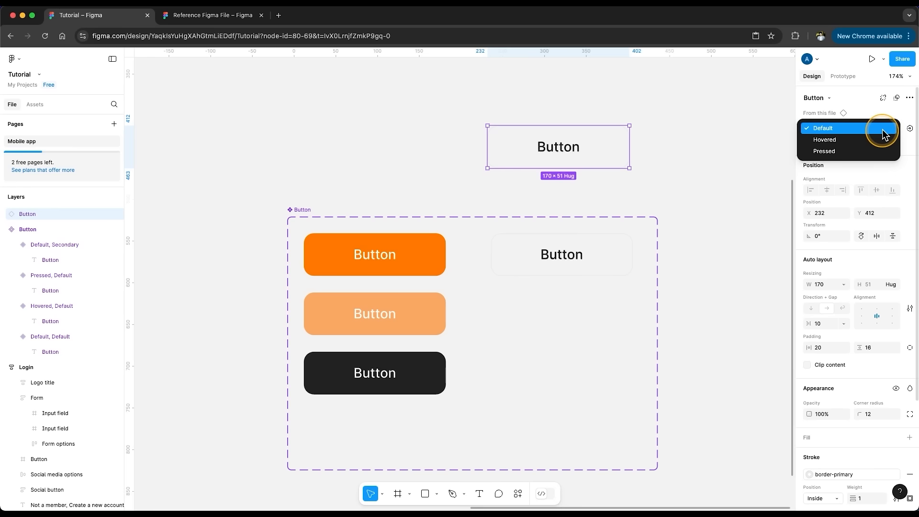
{"action": "left_click", "coordinate": [878, 139]}
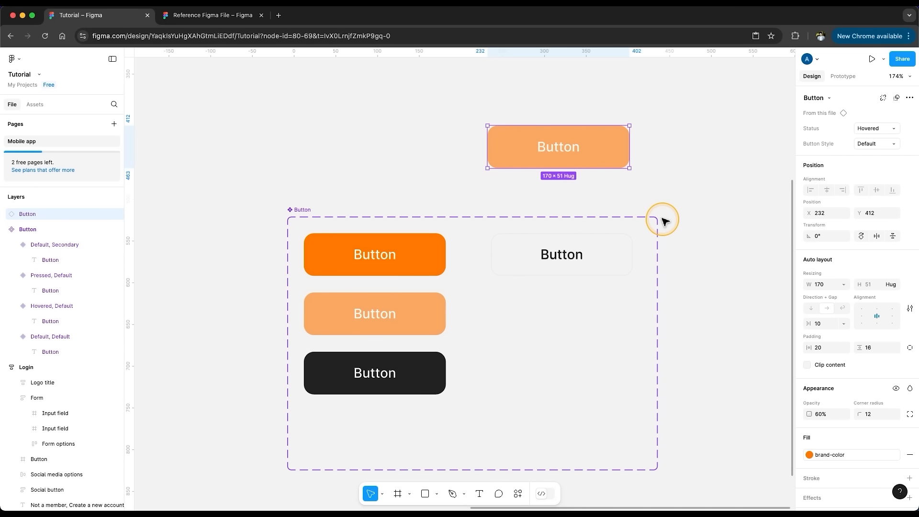
- Duplicate the Default, Secondary variant and place the copy below it
{"action": "left_click", "coordinate": [573, 261]}
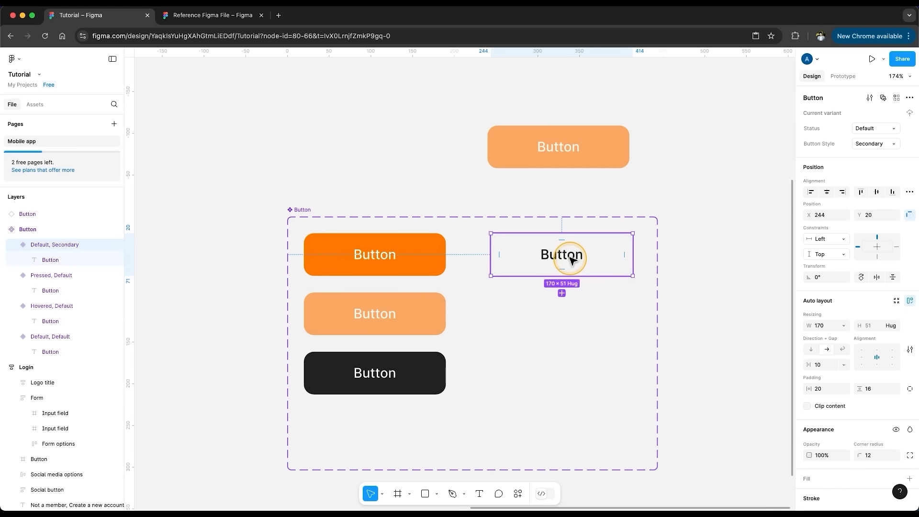
{"action": "key", "text": "super+d"}
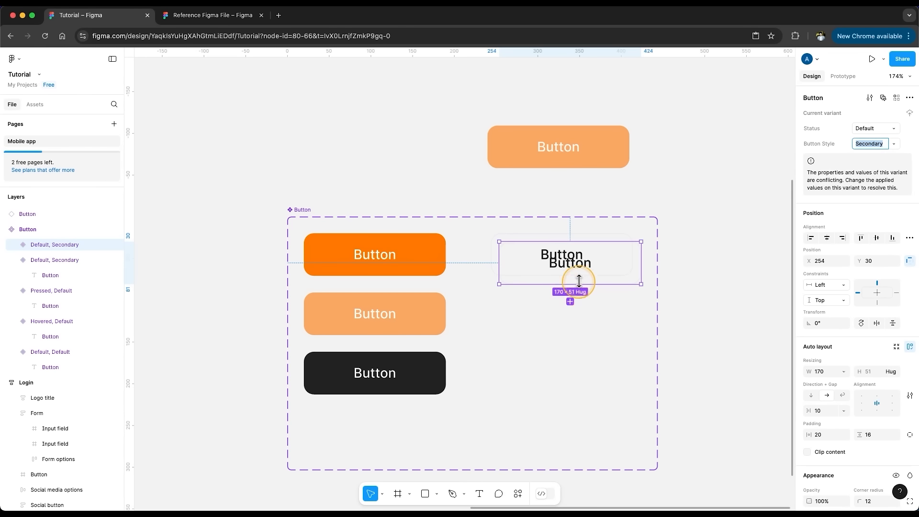
{"action": "left_click_drag", "start_coordinate": [613, 269], "coordinate": [602, 321]}
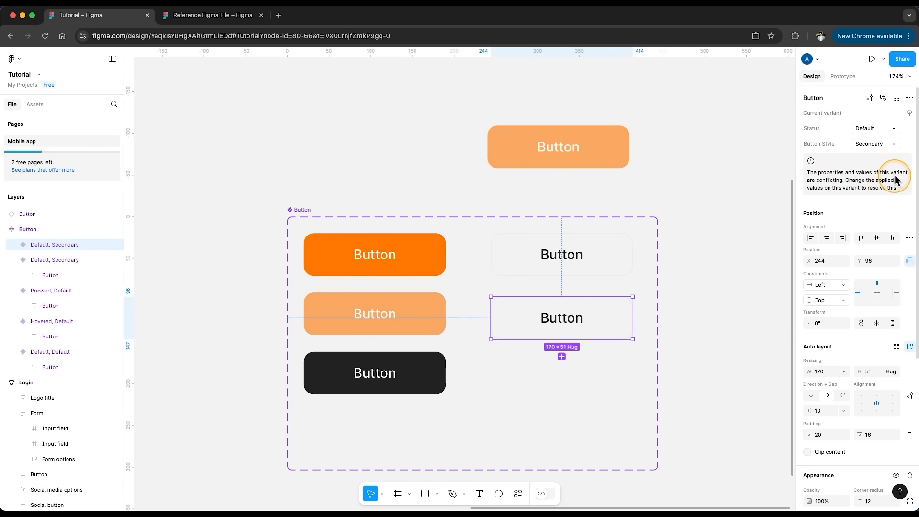
{"action": "left_click", "coordinate": [584, 260]}
{"action": "left_click", "coordinate": [594, 316]}
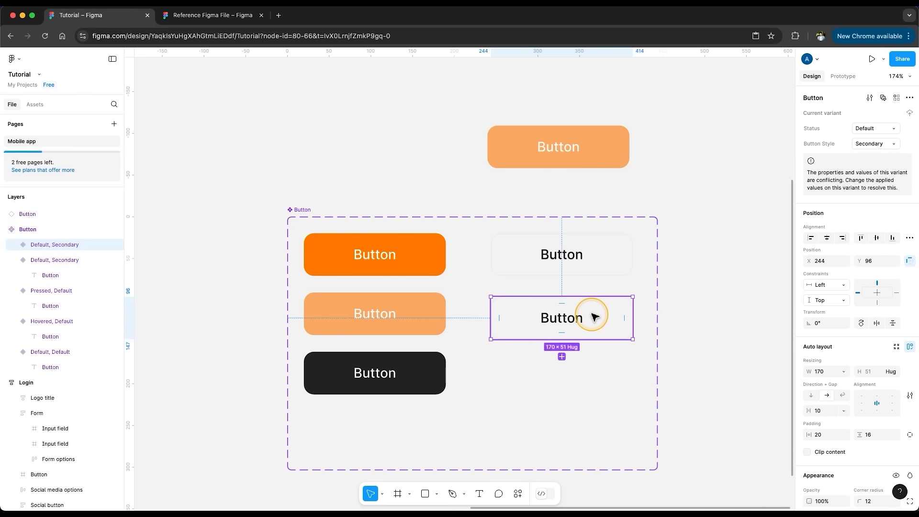
- Set the copied variant's Status to Hovered and its opacity to 40%
{"action": "left_click", "coordinate": [865, 130]}
{"action": "type", "text": "Hovered"}
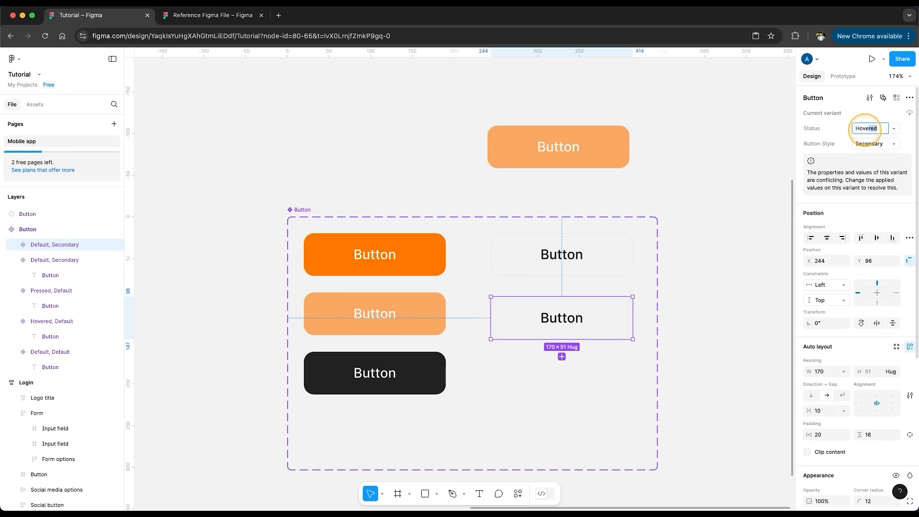
{"action": "key", "text": "Return"}
{"action": "scroll", "coordinate": [865, 157], "scroll_direction": "down", "scroll_amount": 5}
{"action": "left_click", "coordinate": [823, 286]}
{"action": "type", "text": "40"}
{"action": "key", "text": "Return"}
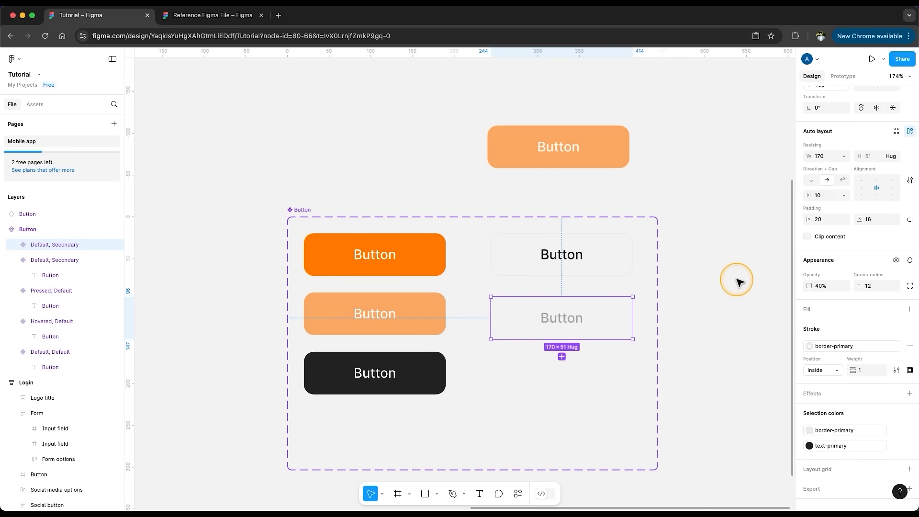
- Copy the Hovered variant below as Pressed, with 100% opacity and a bg-secondary fill
{"action": "left_click", "coordinate": [561, 356]}
{"action": "left_click_drag", "start_coordinate": [585, 333], "coordinate": [595, 381]}
{"action": "scroll", "coordinate": [836, 257], "scroll_direction": "up", "scroll_amount": 4}
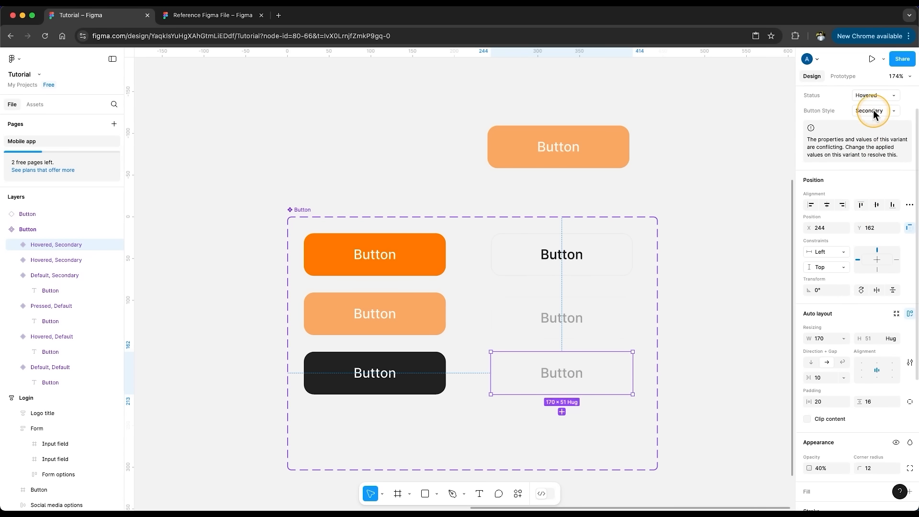
{"action": "left_click", "coordinate": [890, 98]}
{"action": "left_click", "coordinate": [882, 96]}
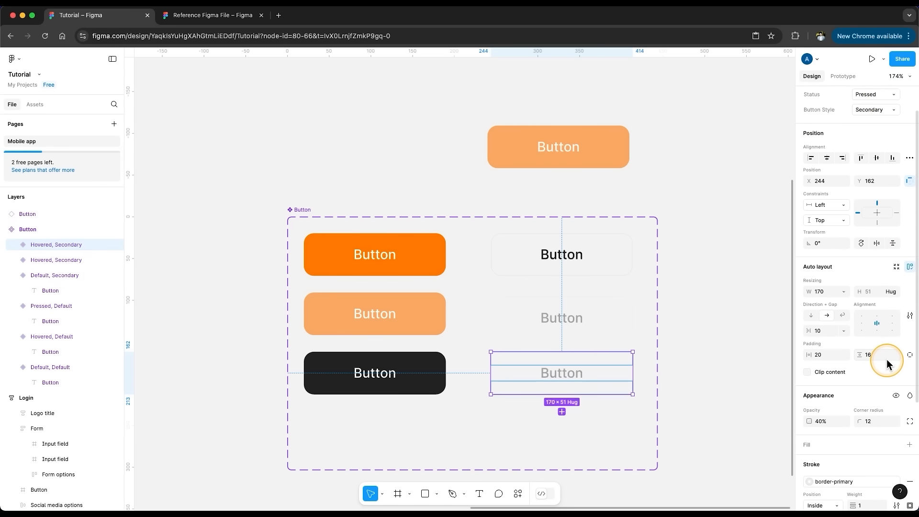
{"action": "scroll", "coordinate": [887, 361], "scroll_direction": "down", "scroll_amount": 2}
{"action": "type", "text": "100"}
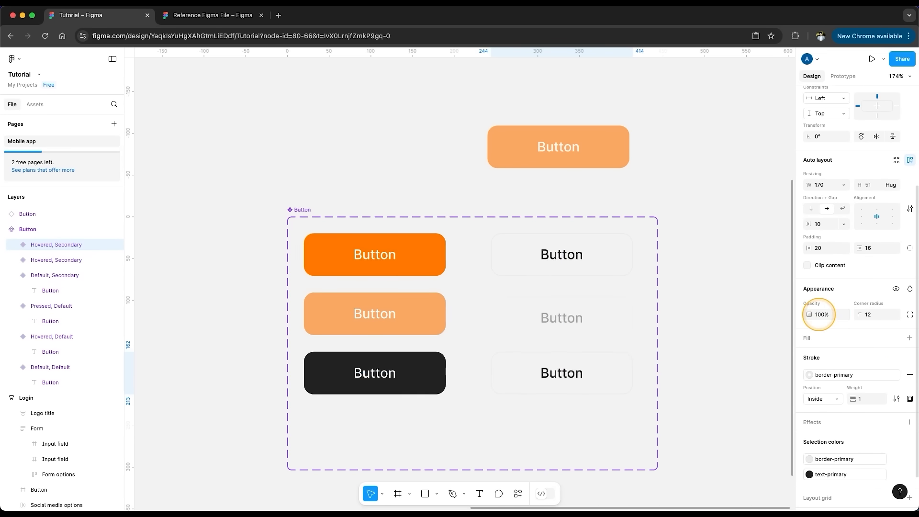
{"action": "key", "text": "Return"}
{"action": "left_click", "coordinate": [896, 338]}
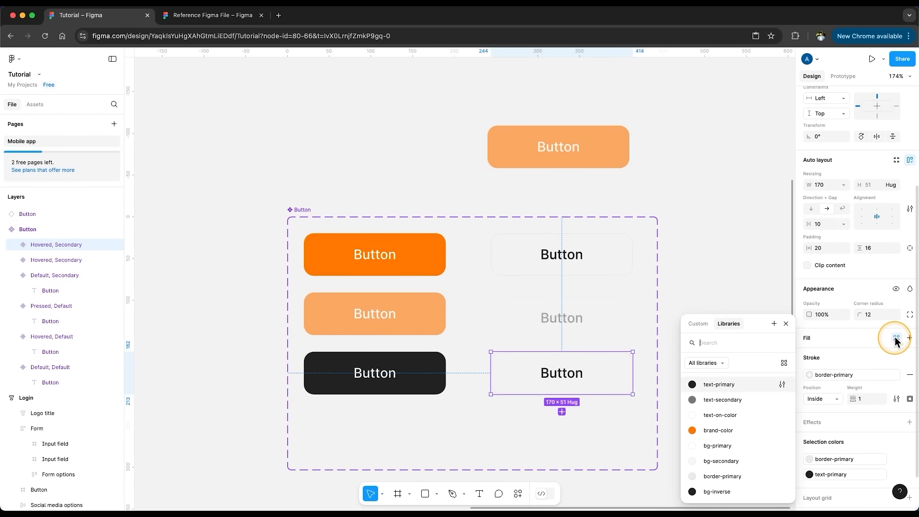
{"action": "left_click", "coordinate": [745, 463]}
{"action": "left_click", "coordinate": [731, 376]}
{"action": "left_click", "coordinate": [581, 163]}
- Try the instance's Status and Button Style options, ending on Secondary with Default status
{"action": "left_click", "coordinate": [870, 132]}
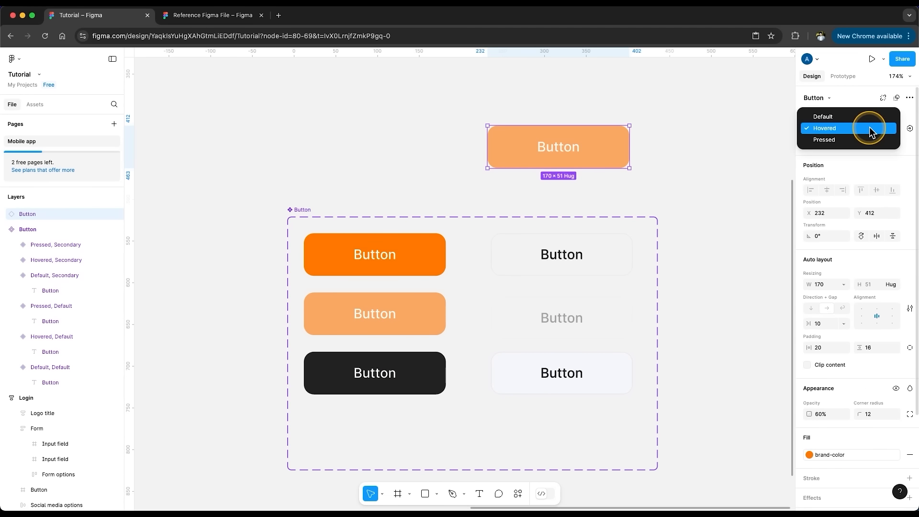
{"action": "left_click", "coordinate": [863, 117]}
{"action": "left_click", "coordinate": [882, 133]}
{"action": "left_click", "coordinate": [881, 139]}
{"action": "left_click", "coordinate": [881, 129]}
{"action": "left_click", "coordinate": [882, 140]}
{"action": "left_click", "coordinate": [887, 143]}
{"action": "left_click", "coordinate": [891, 154]}
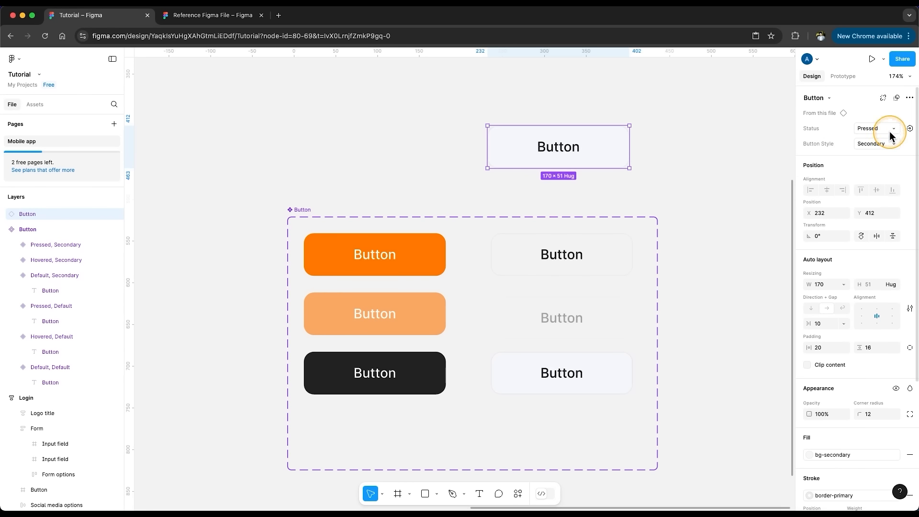
{"action": "left_click", "coordinate": [885, 128]}
{"action": "left_click", "coordinate": [885, 115]}
{"action": "left_click", "coordinate": [885, 129]}
{"action": "left_click", "coordinate": [882, 115]}
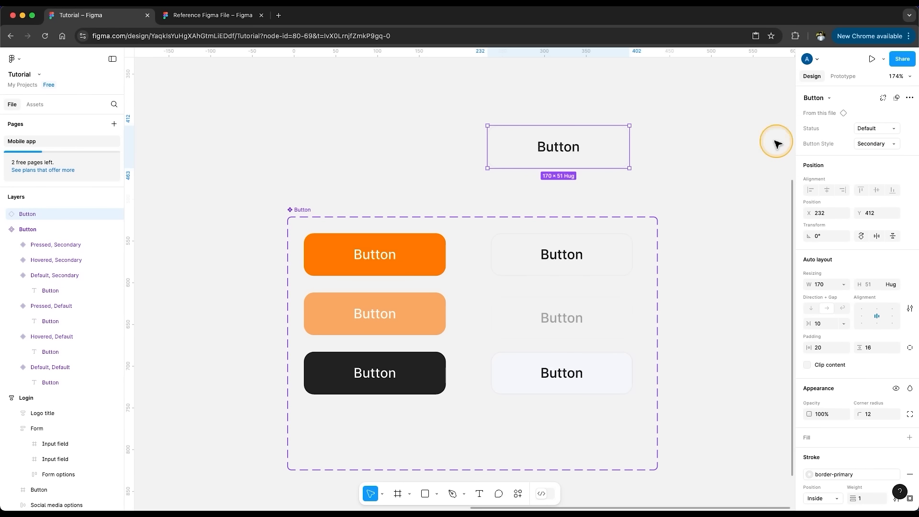
{"action": "left_click", "coordinate": [750, 149]}
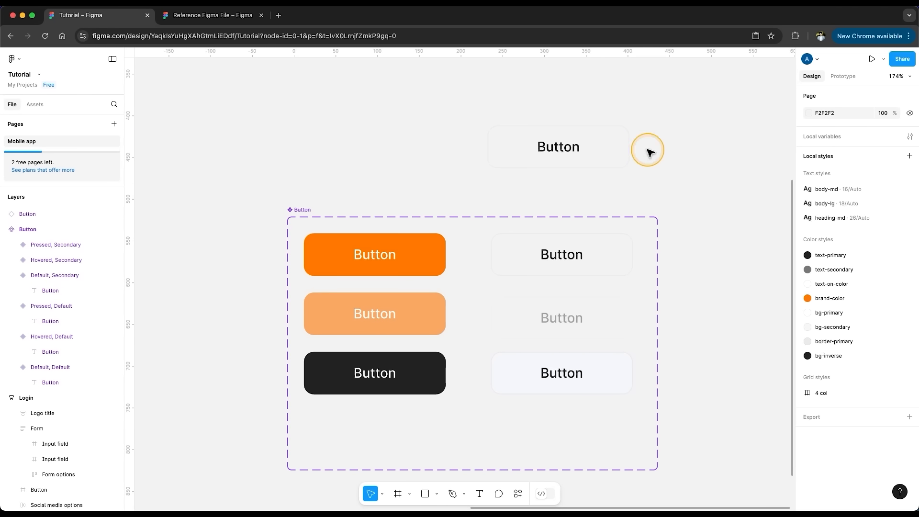
{"action": "left_click", "coordinate": [617, 148]}
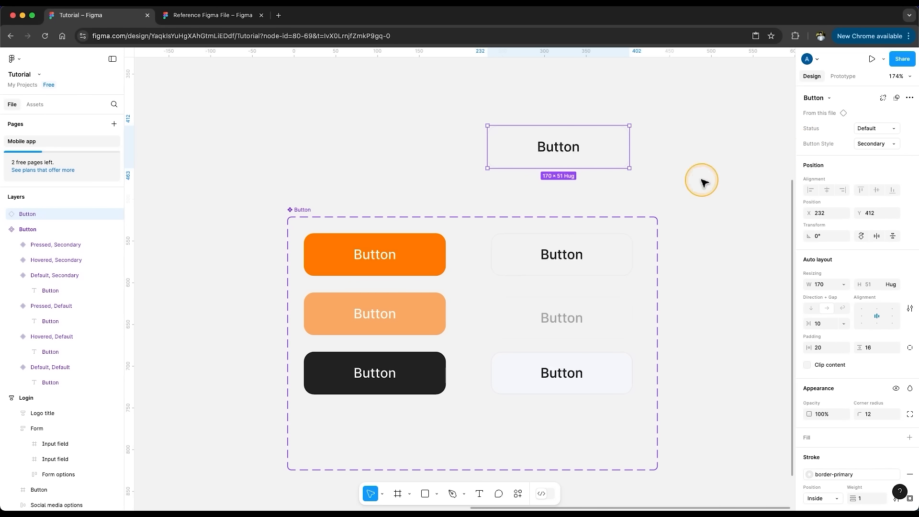
{"action": "left_click", "coordinate": [669, 190]}
- Reorder the set's properties so Button Style is listed before Status
{"action": "left_click", "coordinate": [302, 210]}
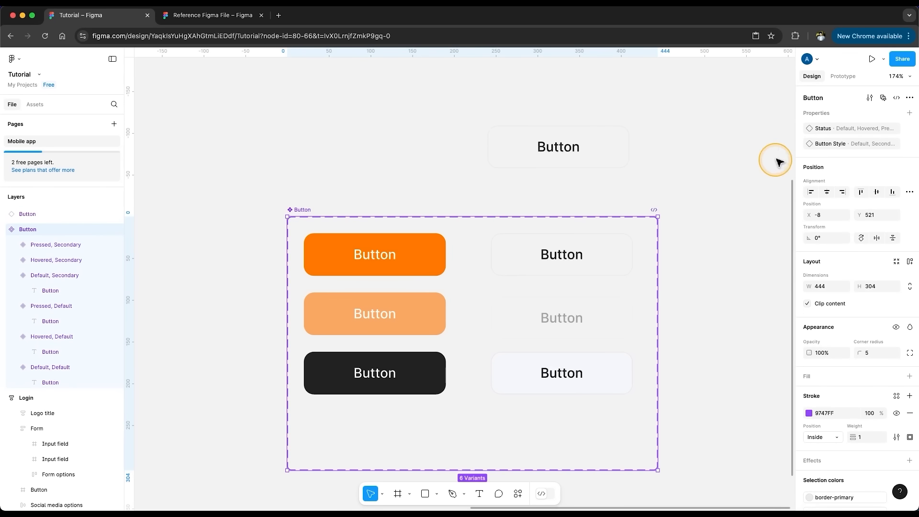
{"action": "left_click_drag", "start_coordinate": [798, 144], "coordinate": [799, 125]}
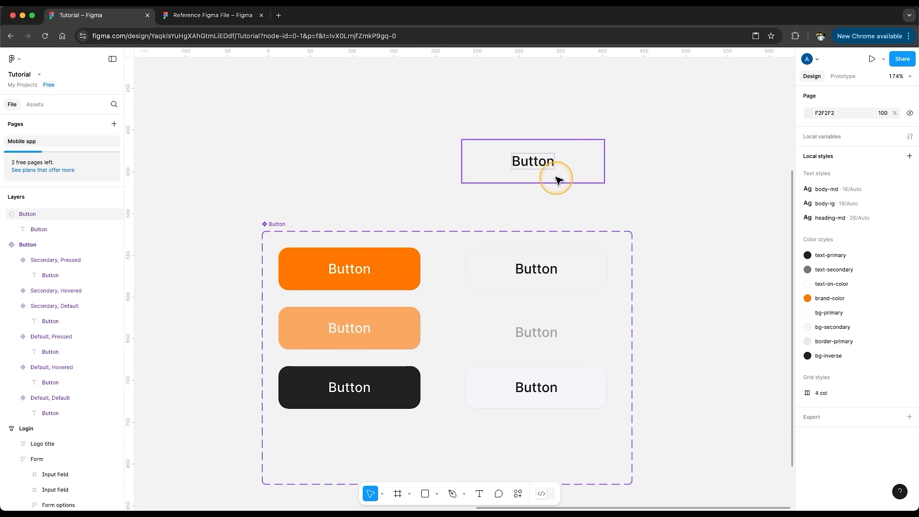
{"action": "left_click", "coordinate": [556, 179]}
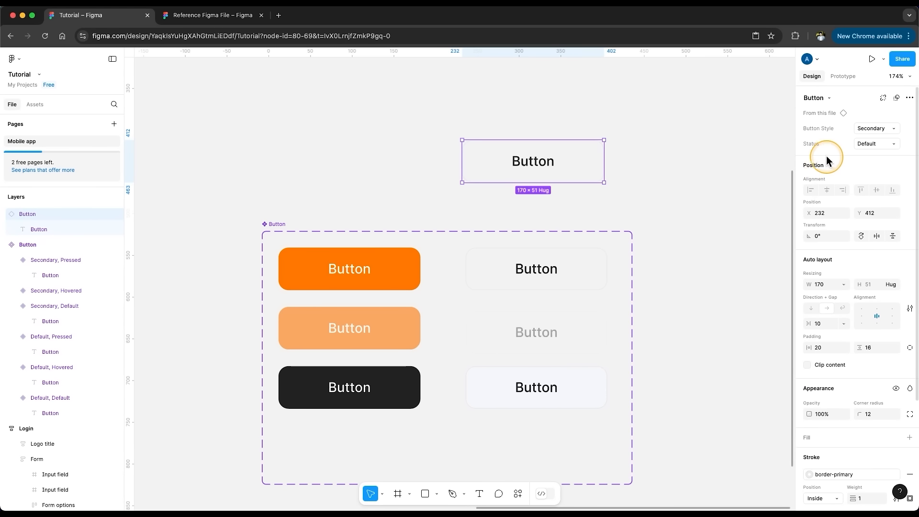
{"action": "left_click", "coordinate": [688, 211]}
{"action": "left_click", "coordinate": [273, 229]}
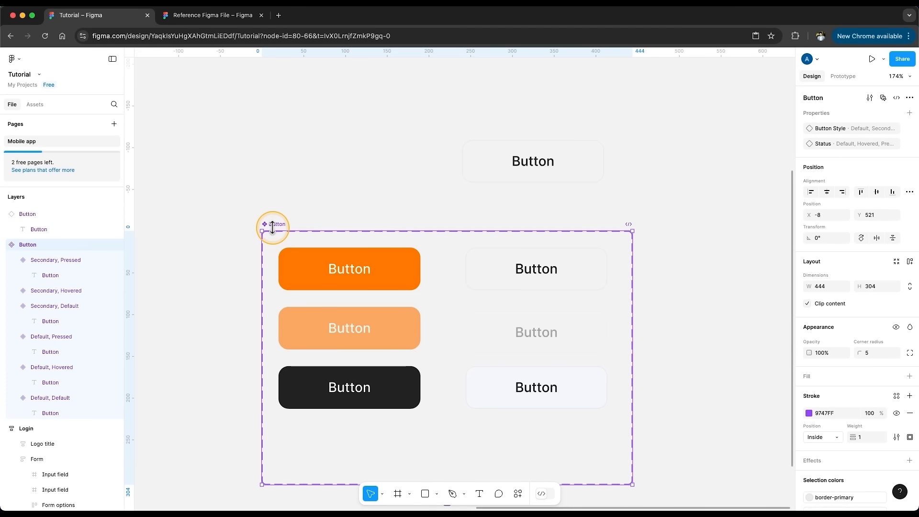
- Add a text property named Label with the default value 'My Button'
{"action": "left_click", "coordinate": [909, 115]}
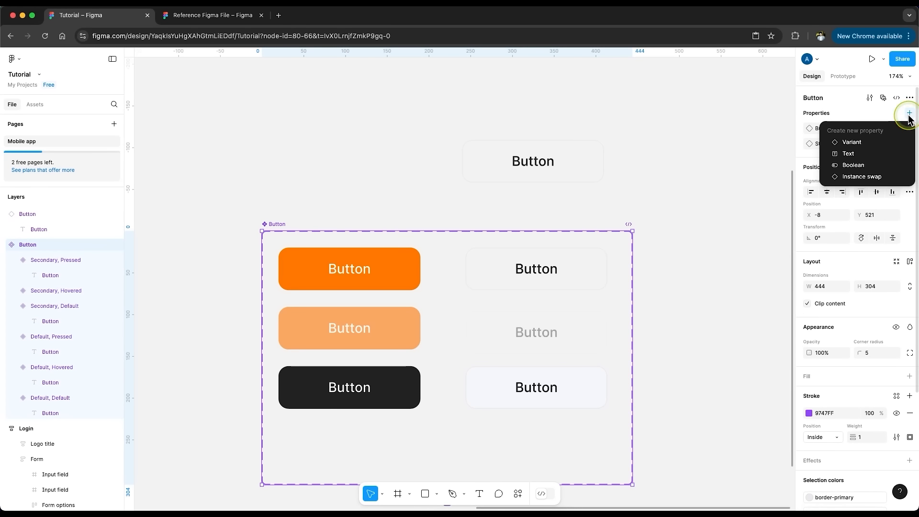
{"action": "left_click", "coordinate": [875, 158]}
{"action": "left_click", "coordinate": [735, 147]}
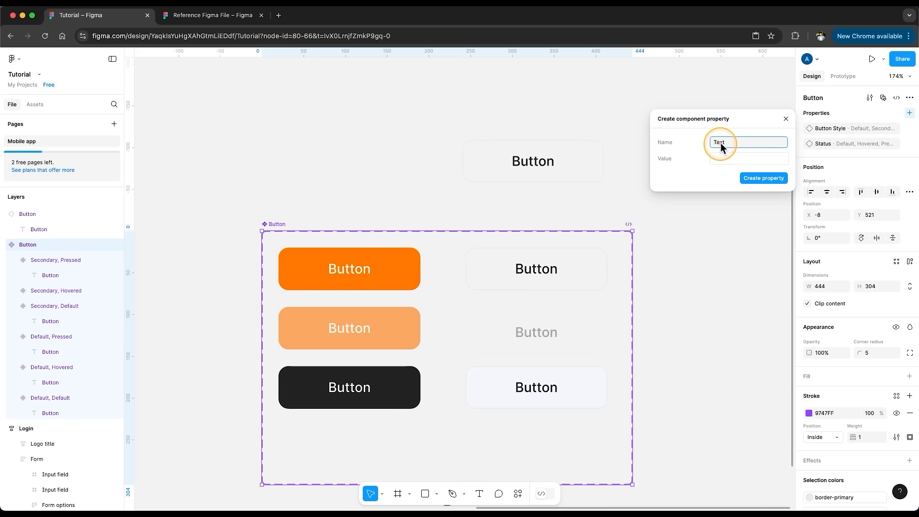
{"action": "key", "text": "BackSpace"}
{"action": "key", "text": "BackSpace"}
{"action": "key", "text": "BackSpace"}
{"action": "key", "text": "BackSpace"}
{"action": "type", "text": "Label"}
{"action": "left_click", "coordinate": [732, 157]}
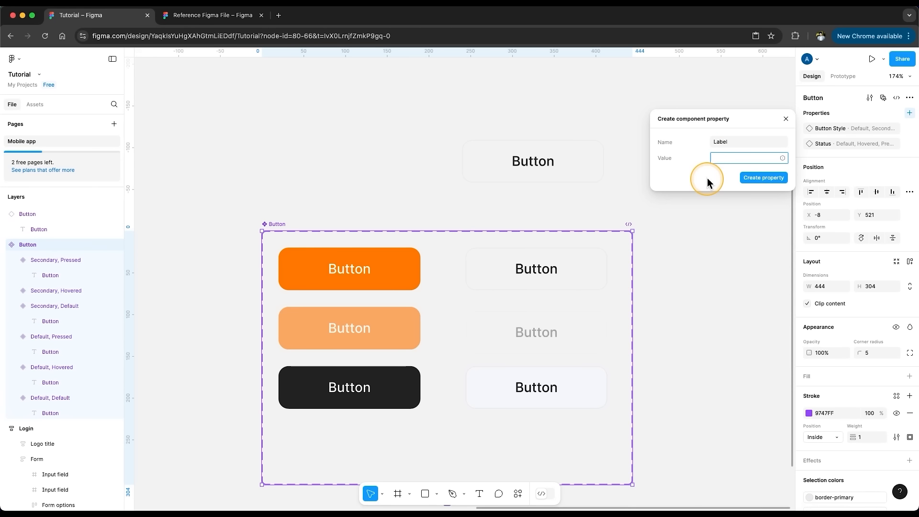
{"action": "type", "text": "My Button"}
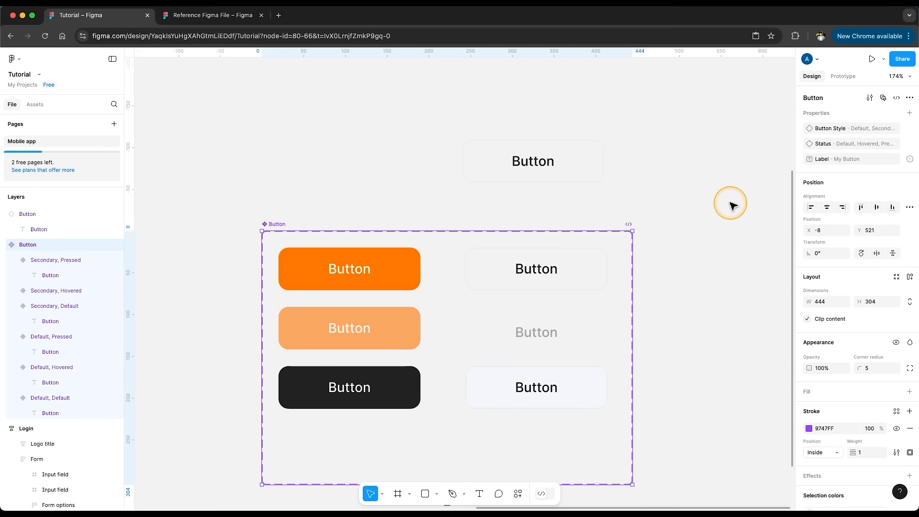
{"action": "mouse_move", "coordinate": [910, 162]}
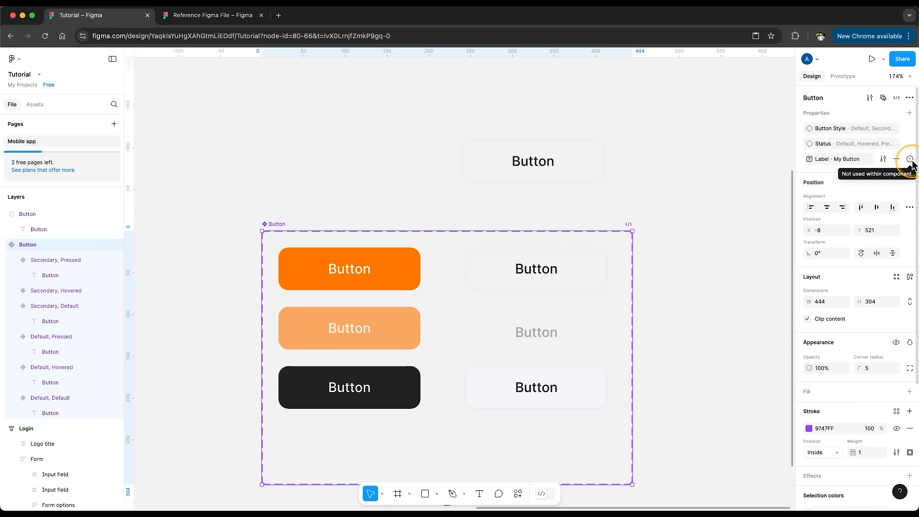
- Select all six variants' matching text layers and link them to the Label property
{"action": "double_click", "coordinate": [350, 273]}
{"action": "left_click", "coordinate": [538, 276], "text": "shift+super"}
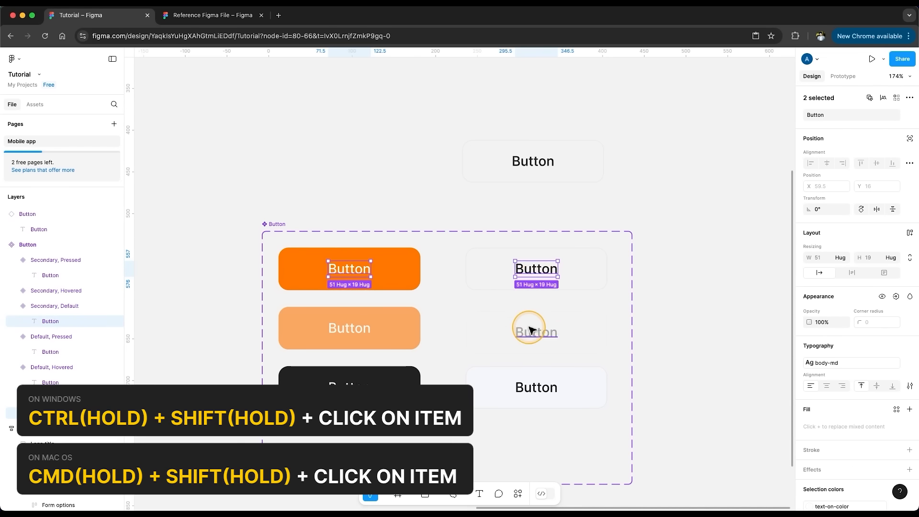
{"action": "left_click", "coordinate": [531, 329], "text": "shift+super"}
{"action": "left_click", "coordinate": [703, 307]}
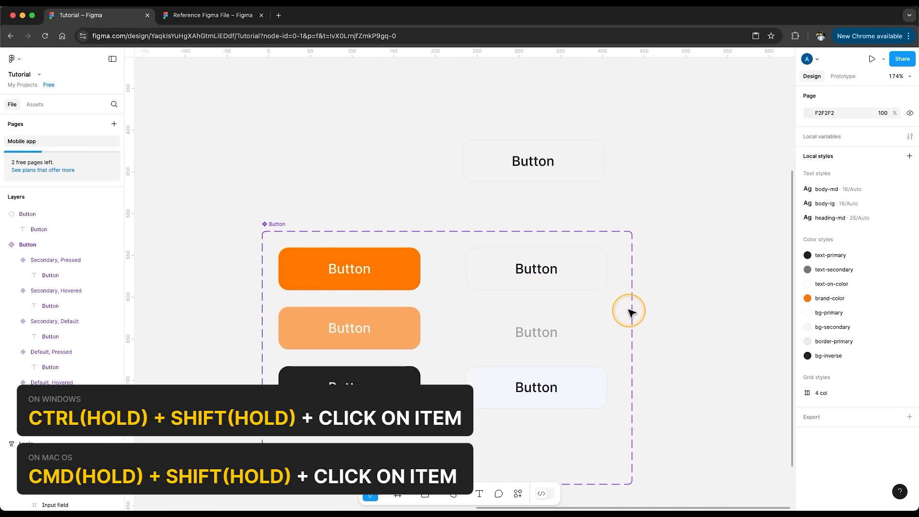
{"action": "double_click", "coordinate": [351, 274]}
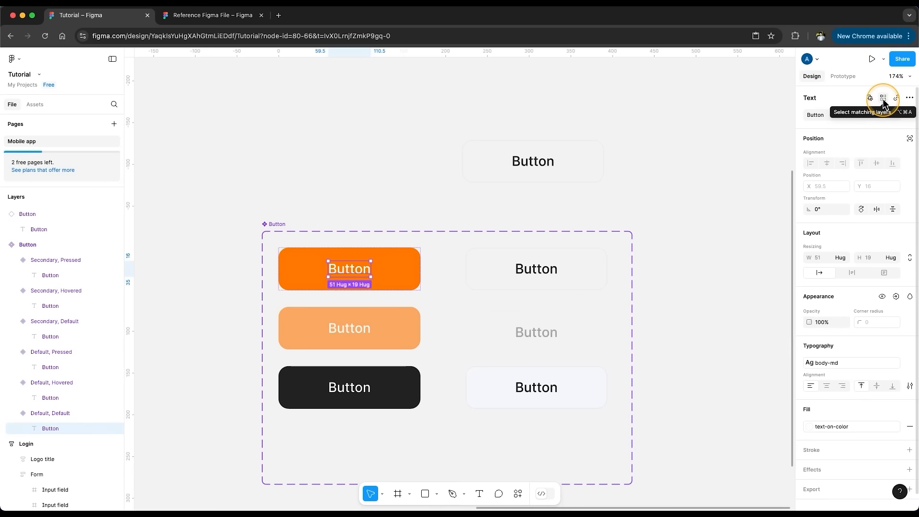
{"action": "left_click", "coordinate": [882, 99]}
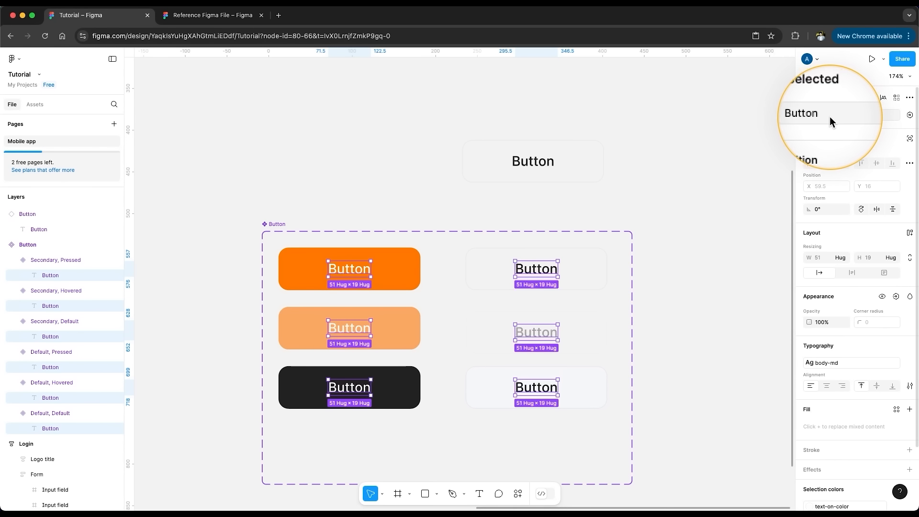
{"action": "left_click", "coordinate": [908, 115]}
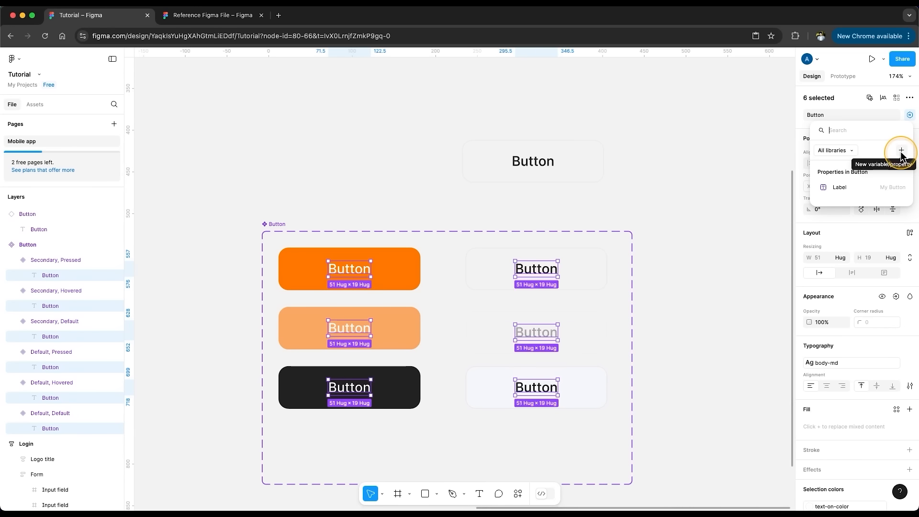
{"action": "left_click", "coordinate": [840, 187]}
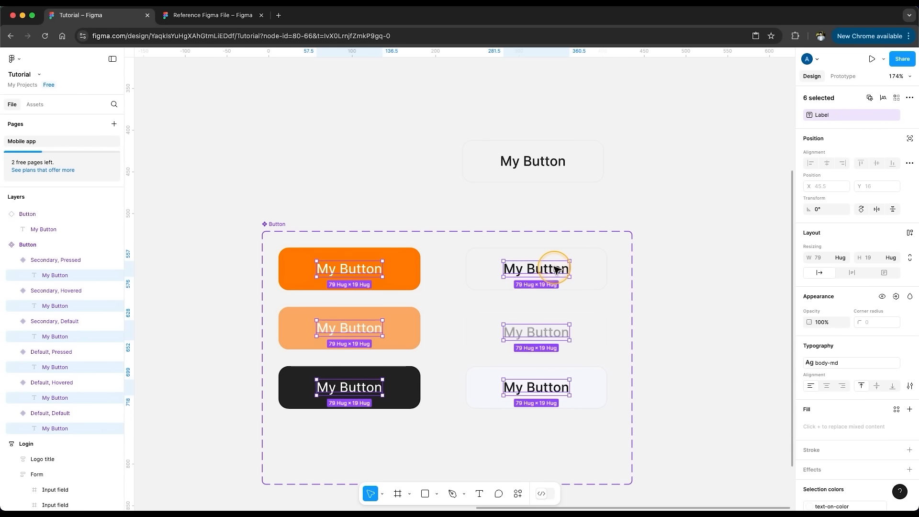
{"action": "left_click", "coordinate": [636, 158]}
{"action": "left_click", "coordinate": [590, 158]}
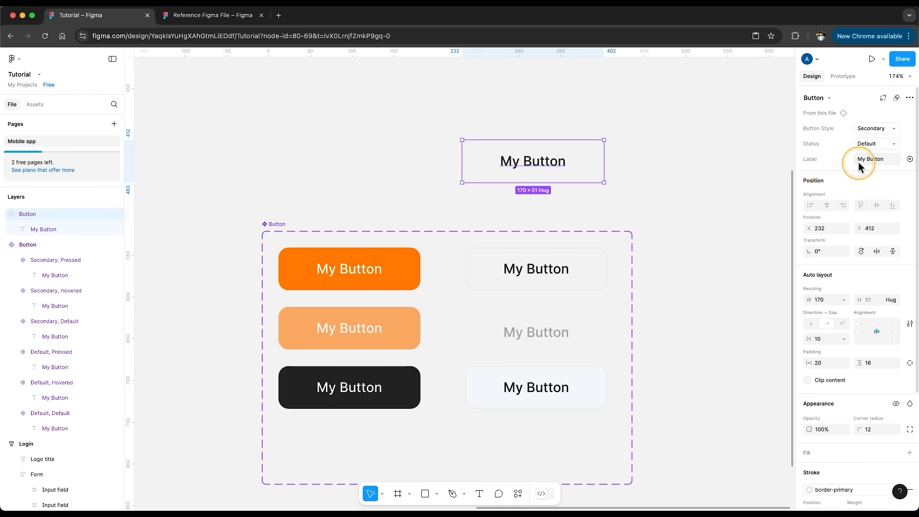
- Change the top instance's Label to 'Button'
{"action": "key", "text": "BackSpace"}
{"action": "type", "text": "Button"}
{"action": "key", "text": "Return"}
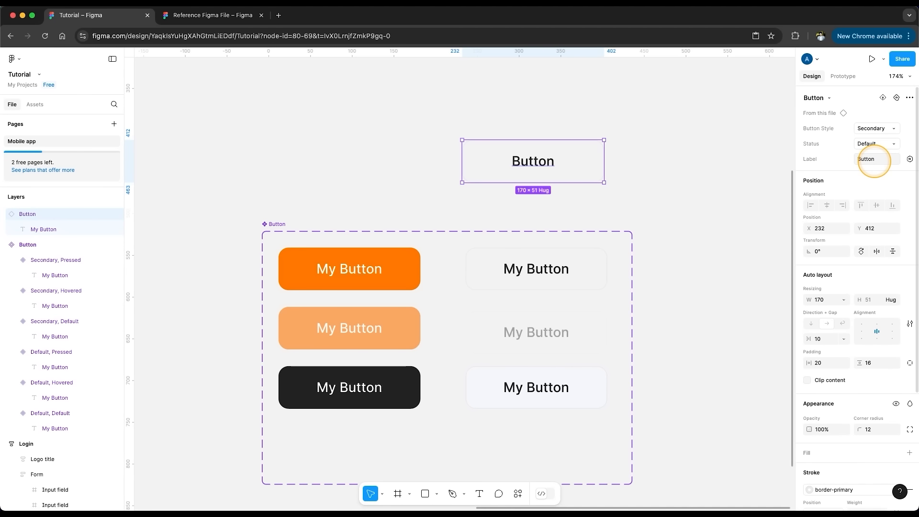
{"action": "left_click", "coordinate": [611, 194]}
- Place an orange Default button instance at top right labelled 'Hello'
{"action": "left_click_drag", "start_coordinate": [378, 266], "coordinate": [611, 220]}
{"action": "left_click", "coordinate": [406, 266]}
{"action": "left_click_drag", "start_coordinate": [406, 266], "coordinate": [735, 157], "text": "alt"}
{"action": "type", "text": "Hello"}
{"action": "key", "text": "Return"}
{"action": "left_click", "coordinate": [761, 199]}
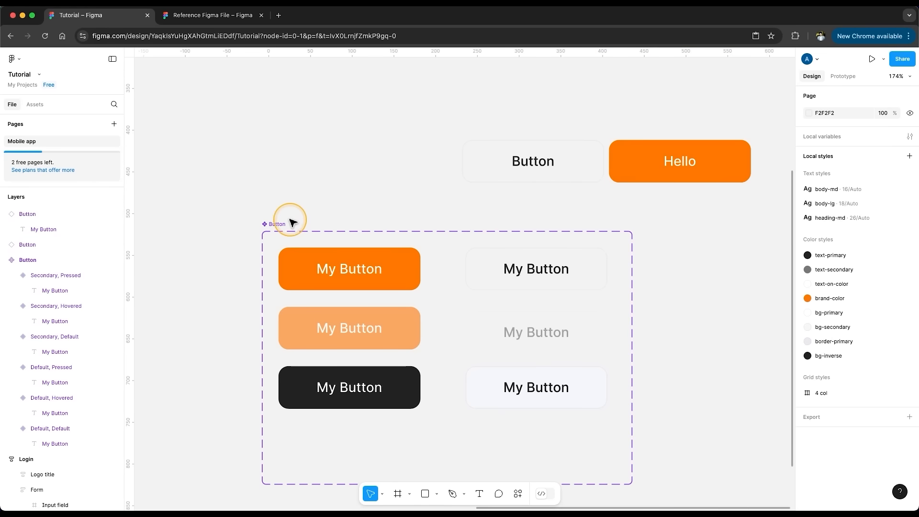
- Begin adding an instance swap property to the Button component set
{"action": "left_click", "coordinate": [294, 221]}
{"action": "left_click", "coordinate": [909, 113]}
{"action": "left_click", "coordinate": [861, 177]}
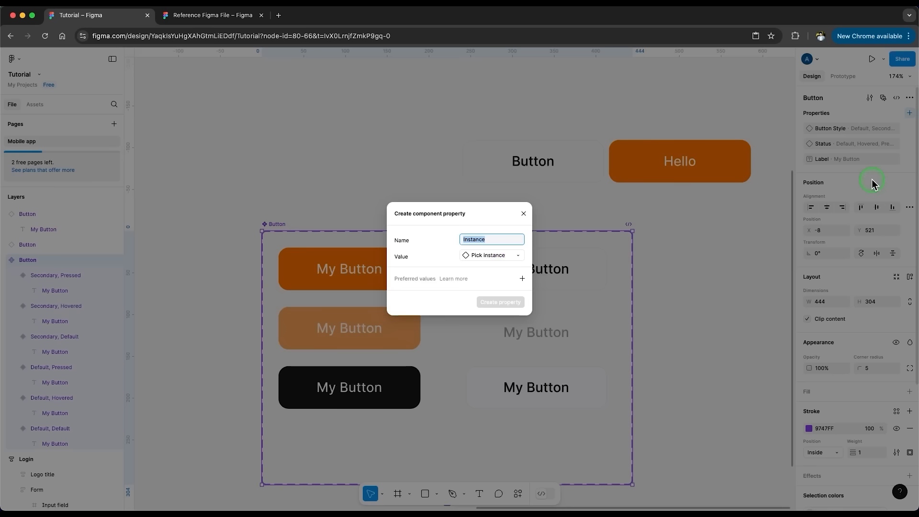
- Cancel the instance swap property without adding it, then deselect the component set
{"action": "left_click", "coordinate": [486, 255]}
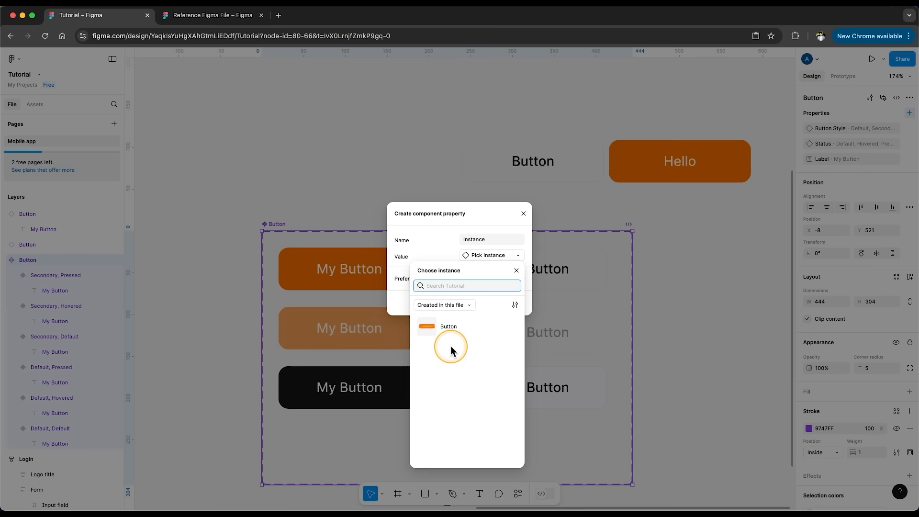
{"action": "left_click", "coordinate": [516, 270]}
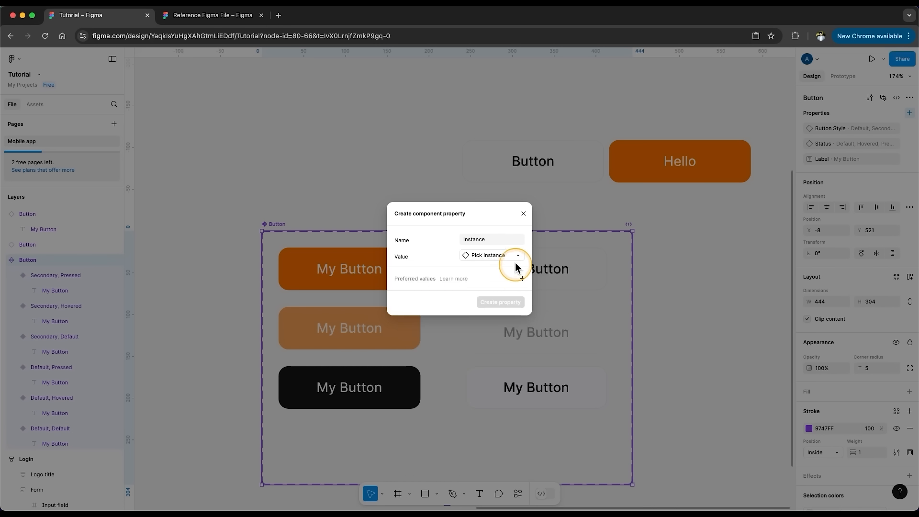
{"action": "left_click", "coordinate": [523, 214]}
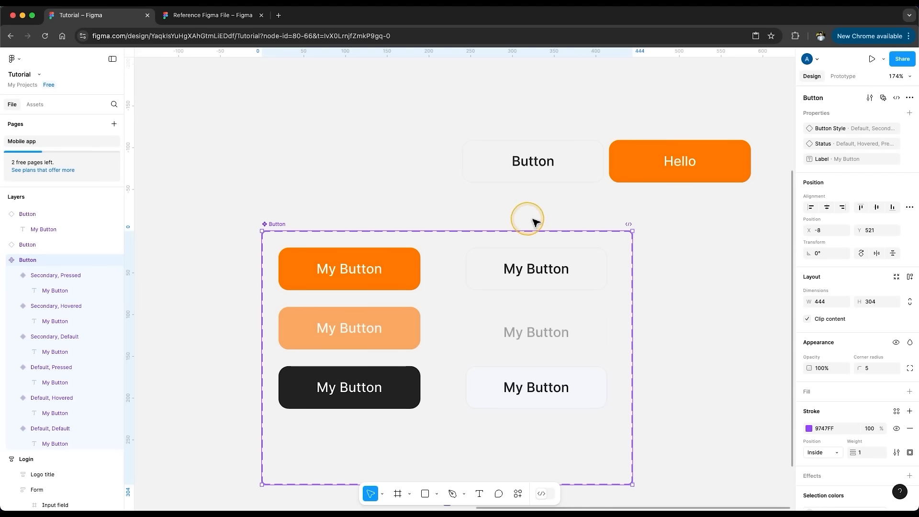
{"action": "left_click", "coordinate": [649, 254]}
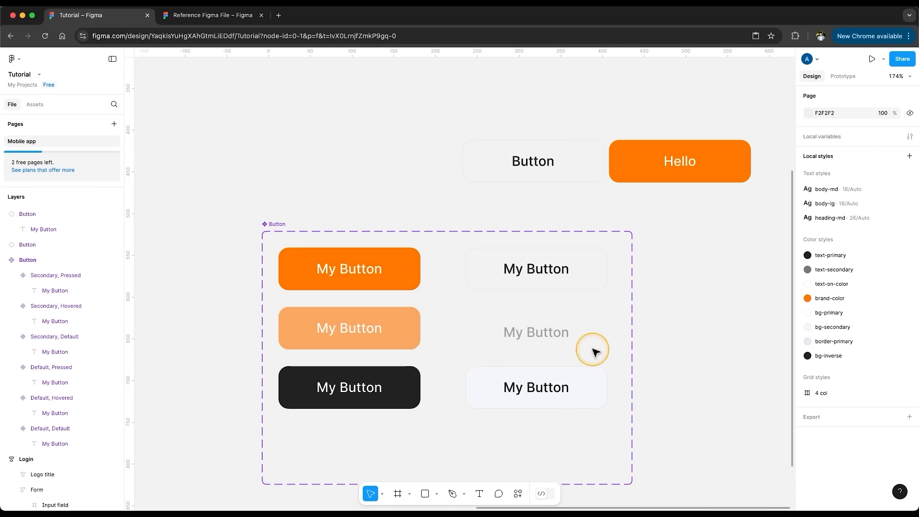
- Use the RemixIcon plugin to place the mail-line and lock-line icons on the canvas
{"action": "left_click", "coordinate": [521, 494]}
{"action": "left_click", "coordinate": [407, 367]}
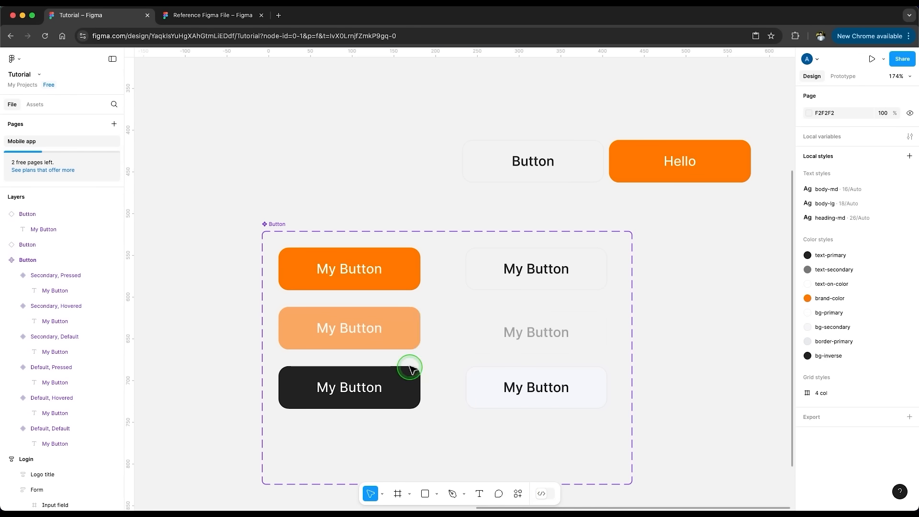
{"action": "left_click", "coordinate": [344, 173]}
{"action": "left_click_drag", "start_coordinate": [304, 216], "coordinate": [688, 281]}
{"action": "double_click", "coordinate": [358, 174]}
{"action": "type", "text": "lock"}
{"action": "scroll", "coordinate": [394, 315], "scroll_direction": "down", "scroll_amount": 10}
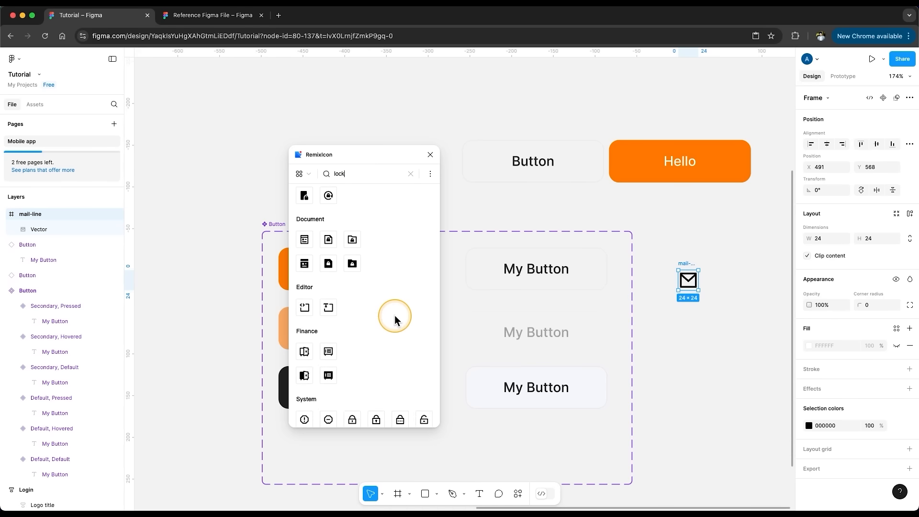
{"action": "left_click", "coordinate": [429, 155]}
- Turn the mail-line and lock-line icons into two separate components with Create multiple components
{"action": "right_click", "coordinate": [692, 354]}
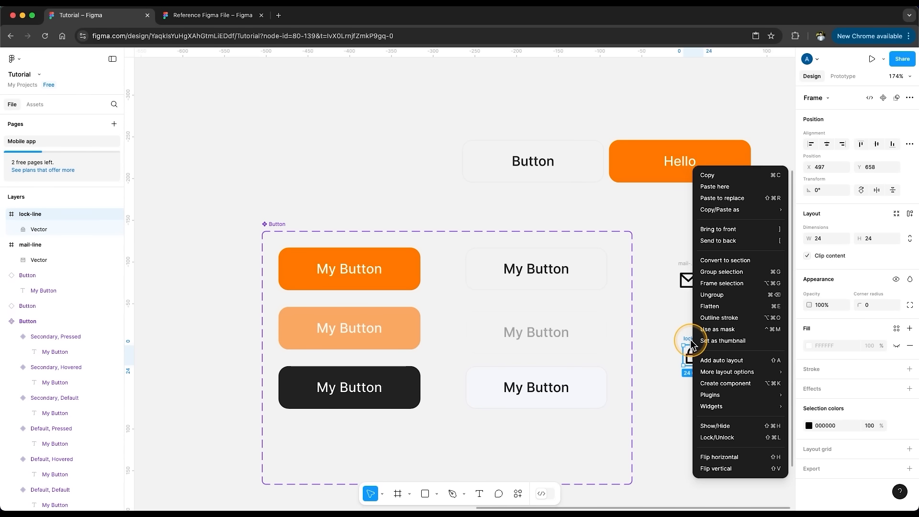
{"action": "left_click", "coordinate": [725, 382]}
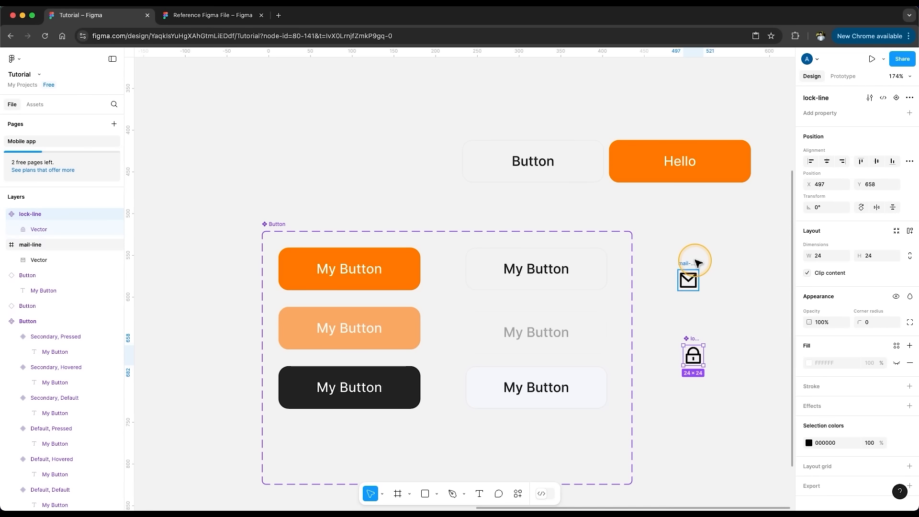
{"action": "left_click", "coordinate": [689, 275]}
{"action": "right_click", "coordinate": [689, 273]}
{"action": "left_click", "coordinate": [727, 379]}
{"action": "key", "text": "ctrl+z"}
{"action": "key", "text": "ctrl+z"}
{"action": "key", "text": "ctrl+z"}
{"action": "left_click_drag", "start_coordinate": [749, 235], "coordinate": [692, 345]}
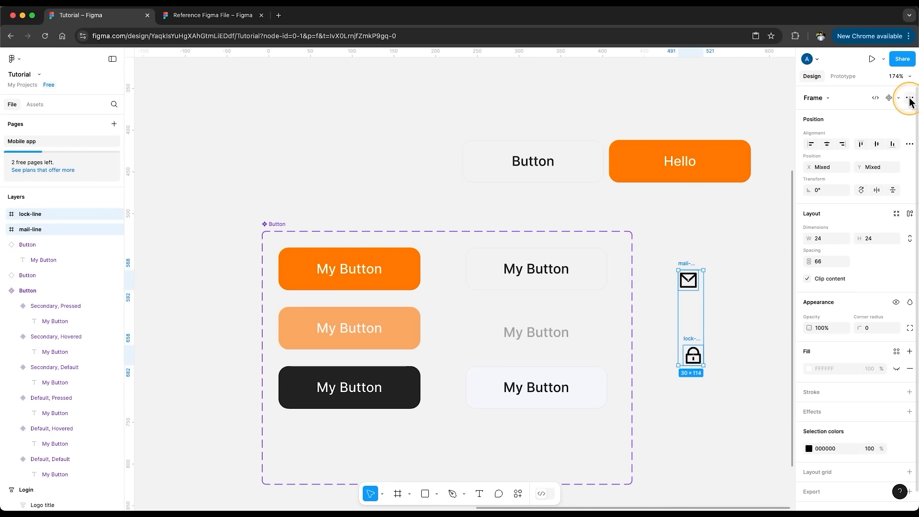
{"action": "left_click", "coordinate": [899, 99]}
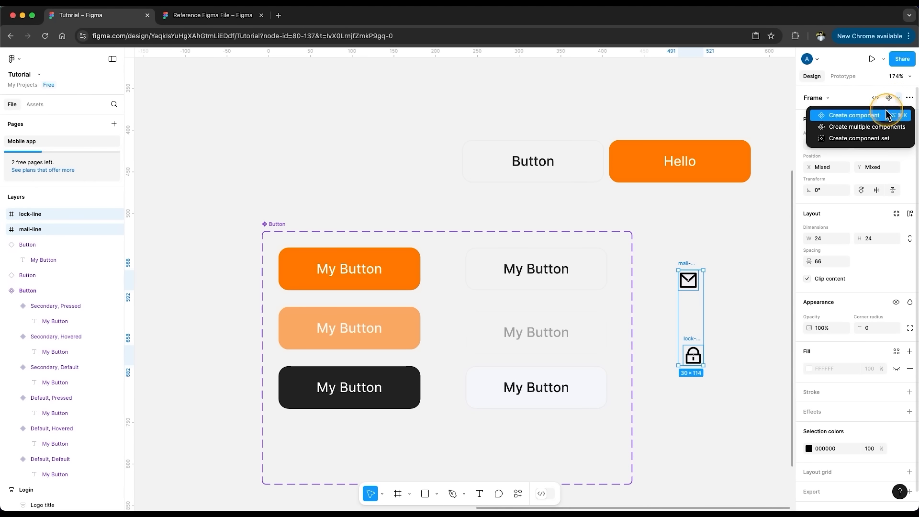
{"action": "left_click", "coordinate": [865, 127]}
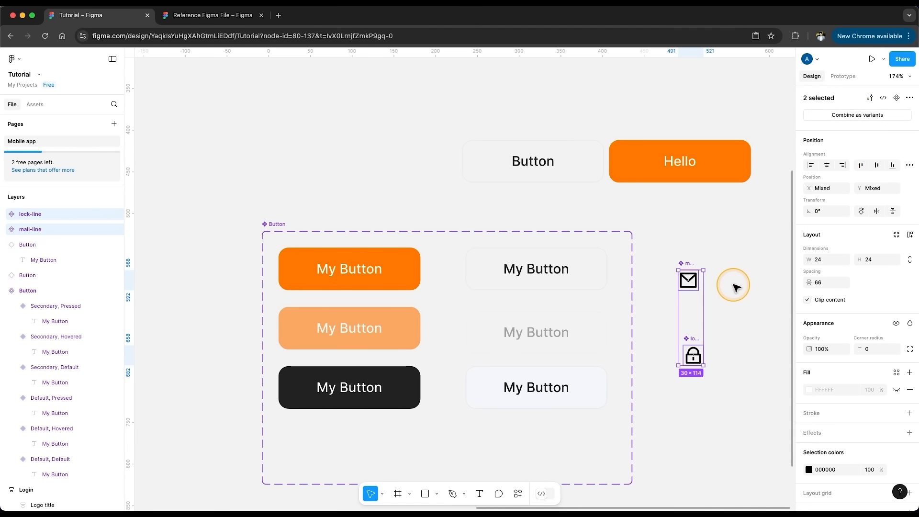
{"action": "left_click", "coordinate": [736, 287]}
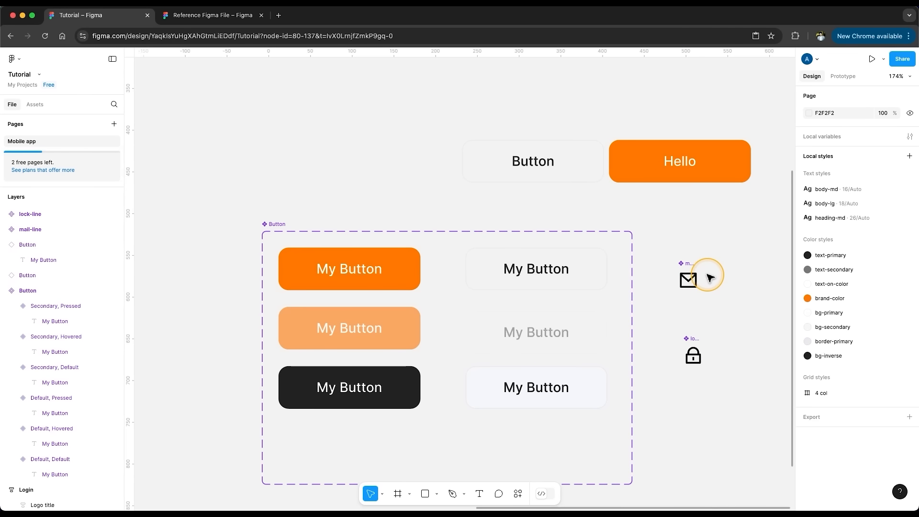
{"action": "left_click", "coordinate": [274, 225]}
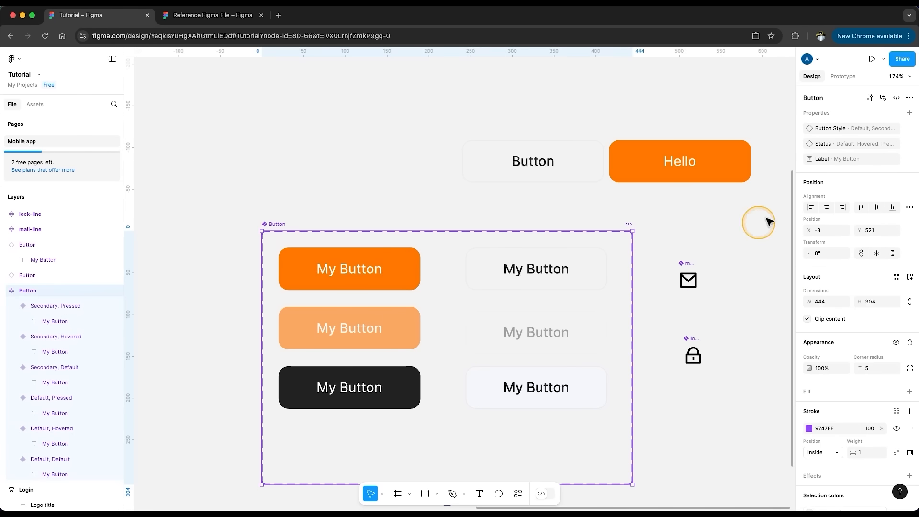
{"action": "left_click", "coordinate": [909, 113]}
{"action": "left_click", "coordinate": [871, 175]}
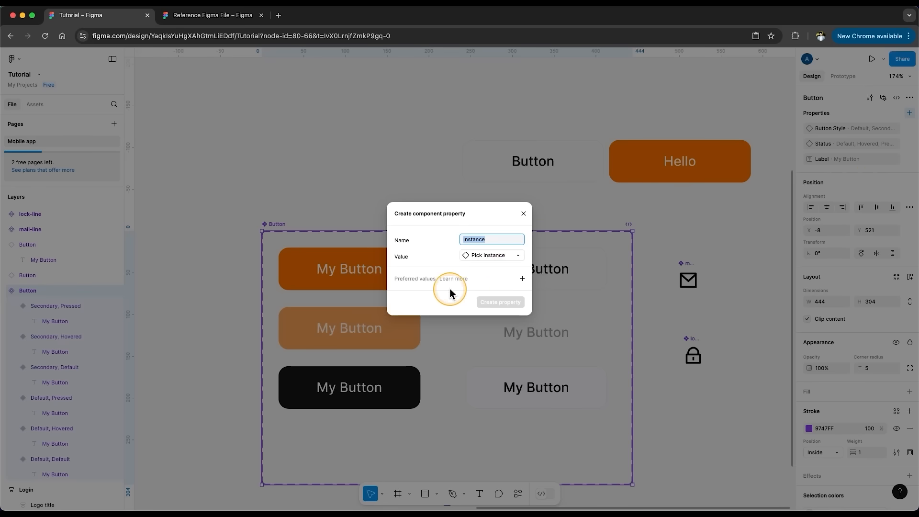
{"action": "left_click", "coordinate": [496, 256]}
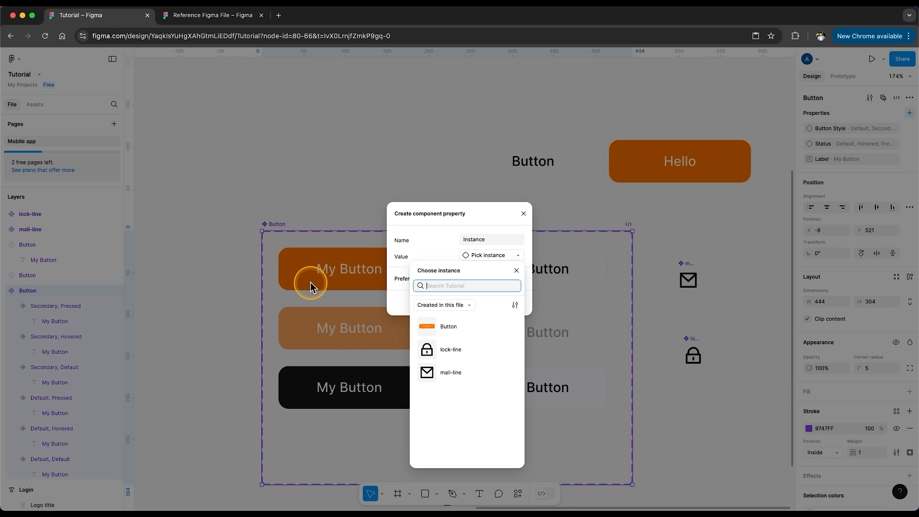
{"action": "left_click", "coordinate": [523, 213]}
{"action": "left_click", "coordinate": [710, 275]}
{"action": "left_click", "coordinate": [693, 280]}
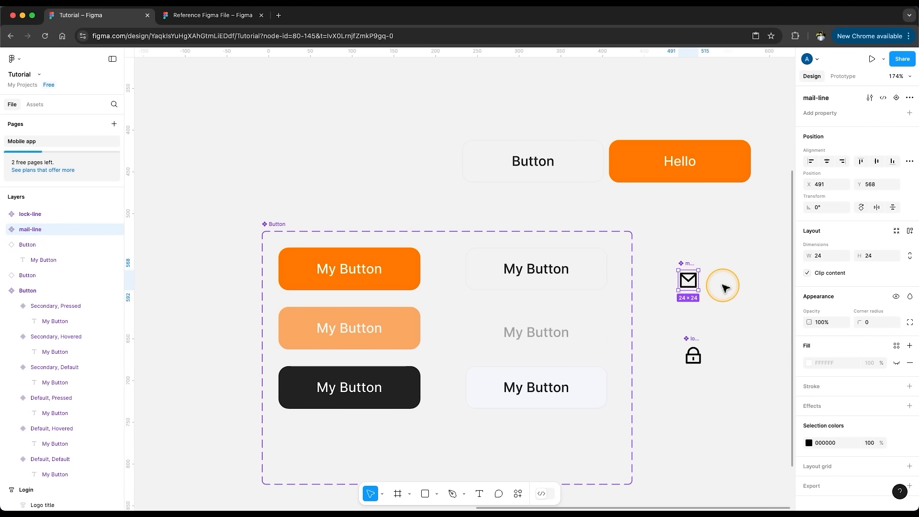
- Add an 18×18 mail-line icon to the top orange button, coloured text-on-color
{"action": "left_click_drag", "start_coordinate": [689, 280], "coordinate": [323, 280]}
{"action": "left_click", "coordinate": [824, 254]}
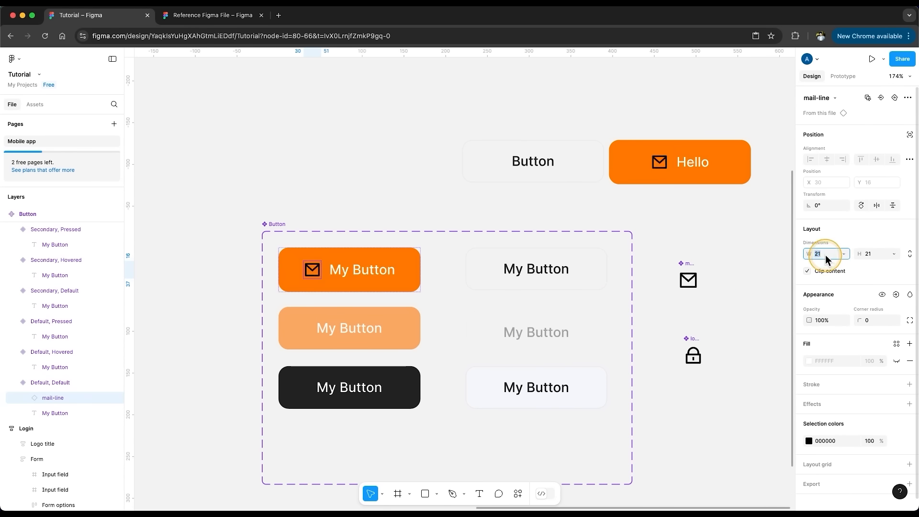
{"action": "type", "text": "18"}
{"action": "left_click", "coordinate": [869, 254]}
{"action": "key", "text": "Return"}
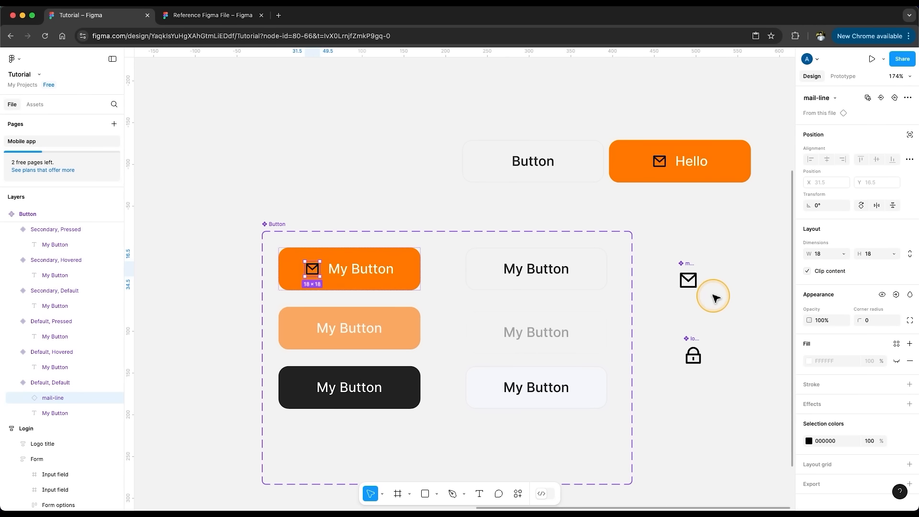
{"action": "left_click", "coordinate": [896, 441]}
{"action": "left_click", "coordinate": [734, 414]}
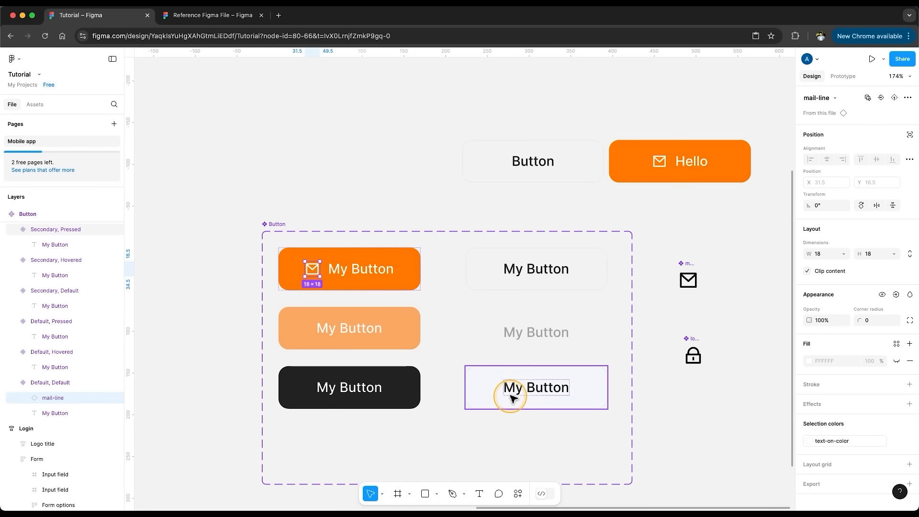
- Paste the styled mail icon into the five other variants, left of their labels
{"action": "key", "text": "super+c"}
{"action": "left_click", "coordinate": [496, 278]}
{"action": "left_click", "coordinate": [383, 338], "text": "shift"}
{"action": "left_click", "coordinate": [495, 342], "text": "shift"}
{"action": "left_click", "coordinate": [508, 383], "text": "shift"}
{"action": "left_click", "coordinate": [402, 388], "text": "shift"}
{"action": "key", "text": "super+v"}
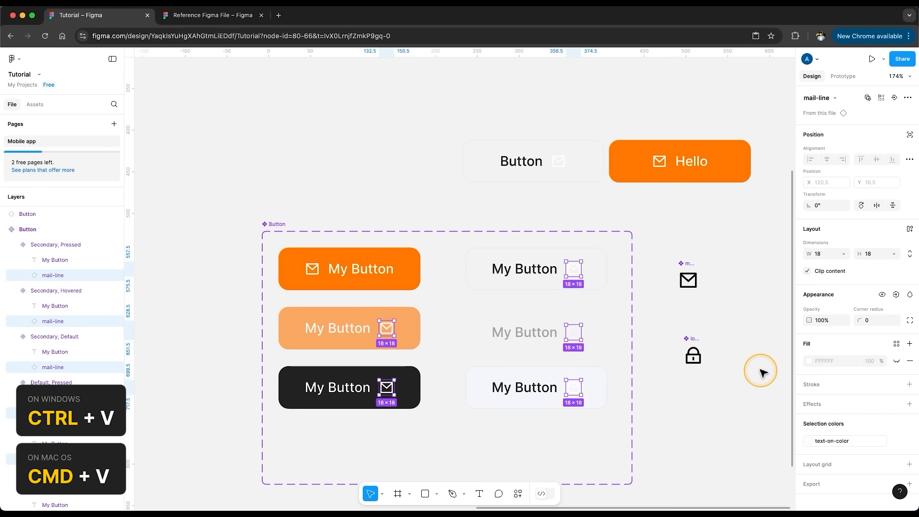
{"action": "left_click_drag", "start_coordinate": [580, 341], "coordinate": [509, 336]}
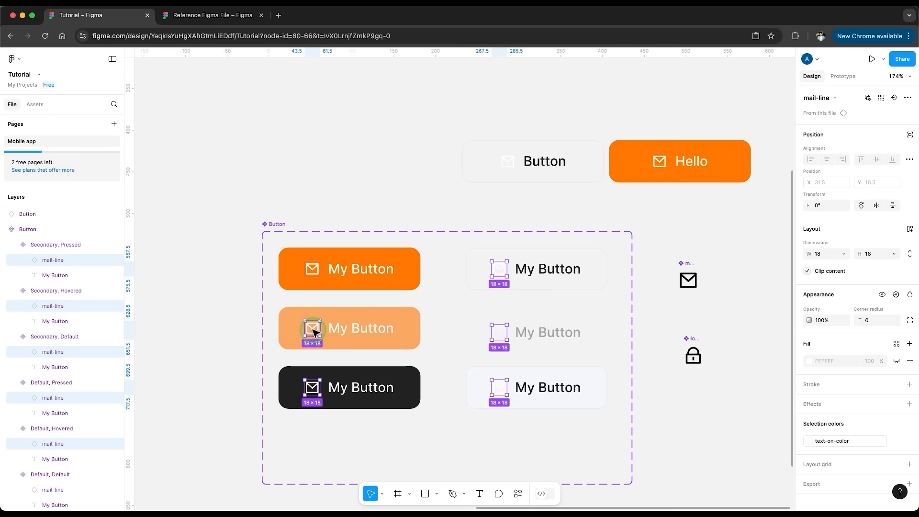
- Recolour the light buttons' mail icons with the text-primary style
{"action": "left_click", "coordinate": [311, 328], "text": "shift"}
{"action": "left_click", "coordinate": [312, 385], "text": "shift"}
{"action": "left_click", "coordinate": [808, 440]}
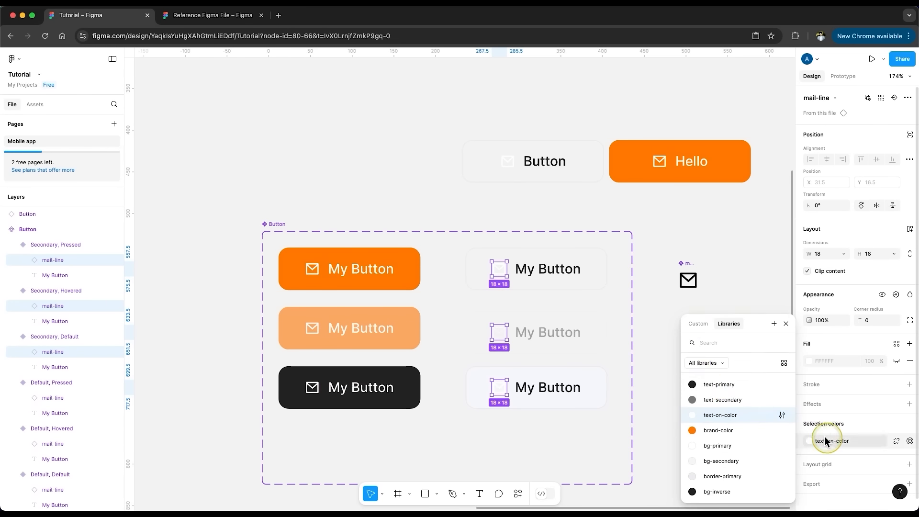
{"action": "left_click", "coordinate": [730, 388]}
{"action": "left_click", "coordinate": [691, 395]}
- Select the mail icon in every Button variant
{"action": "left_click", "coordinate": [311, 271]}
{"action": "left_click", "coordinate": [312, 271]}
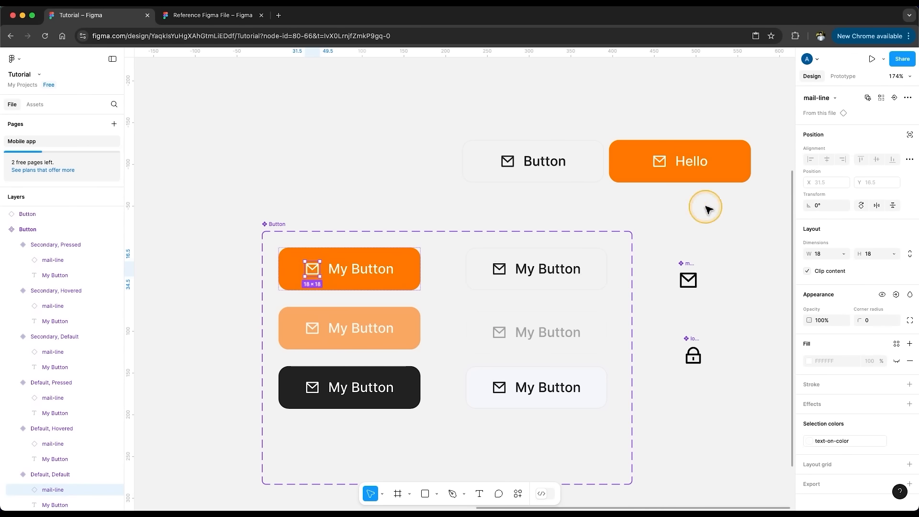
{"action": "left_click", "coordinate": [881, 98]}
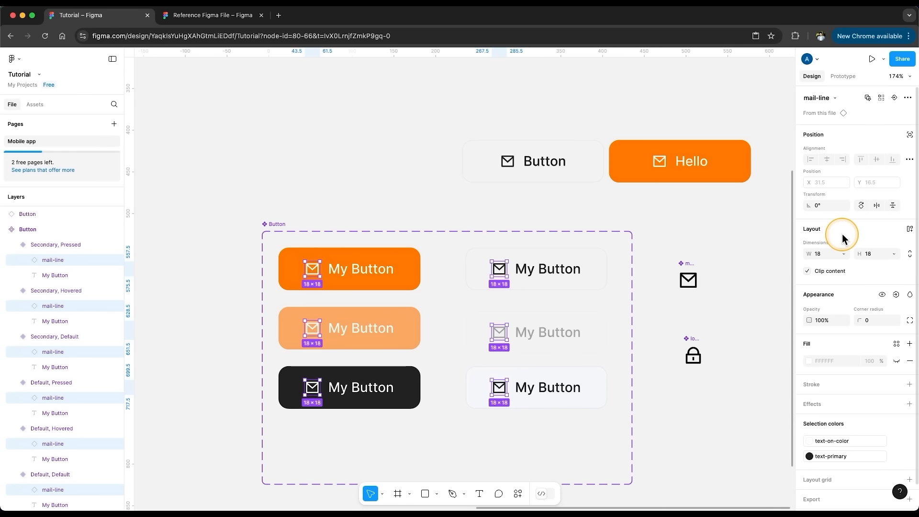
- Create a Leading icon instance swap property with no preferred values
{"action": "left_click", "coordinate": [893, 98]}
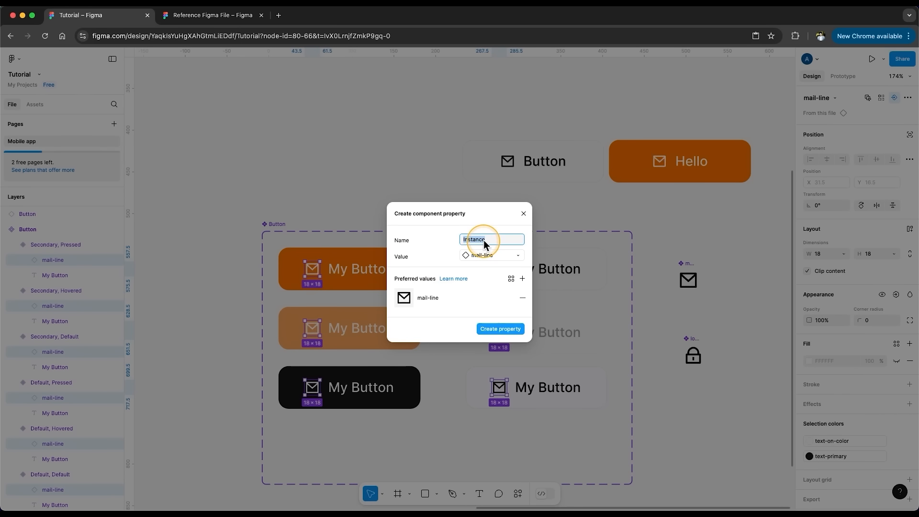
{"action": "type", "text": "Leading icon"}
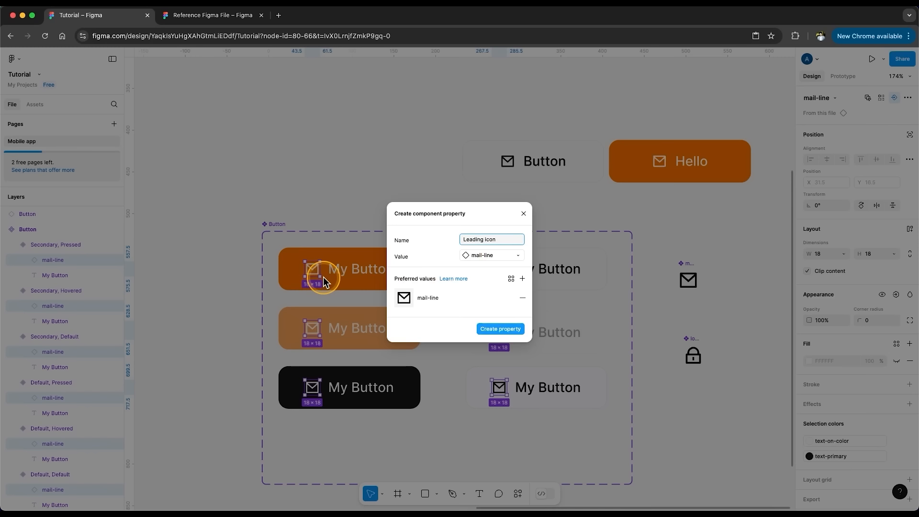
{"action": "left_click", "coordinate": [521, 297]}
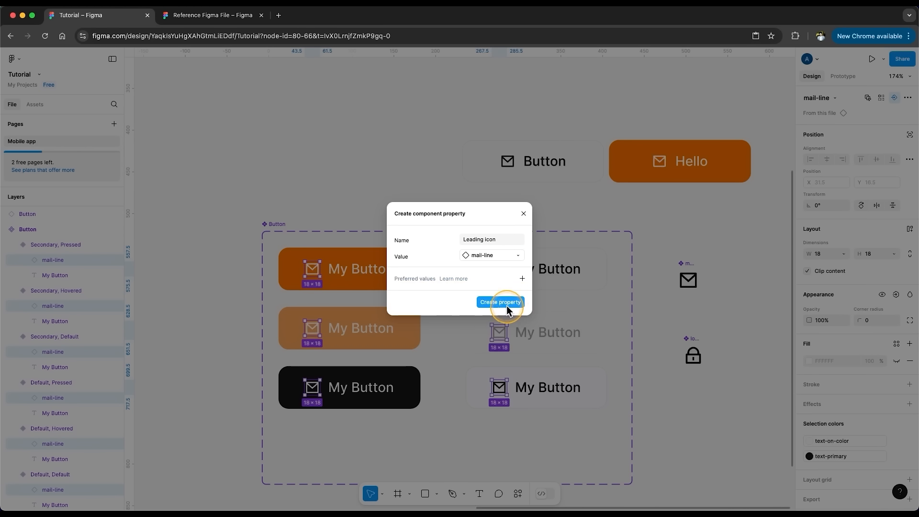
{"action": "left_click", "coordinate": [505, 304]}
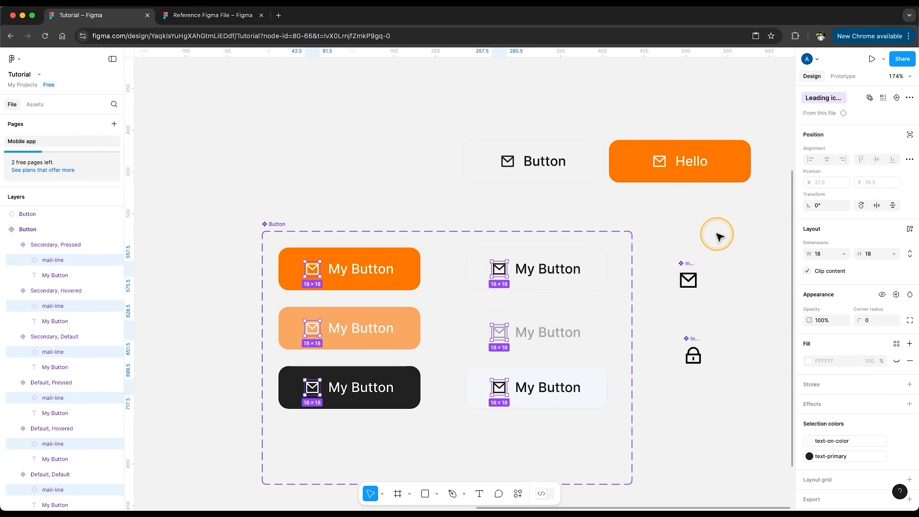
- Test the instance's leading icon by swapping to lock-line and back to mail-line
{"action": "left_click", "coordinate": [536, 160]}
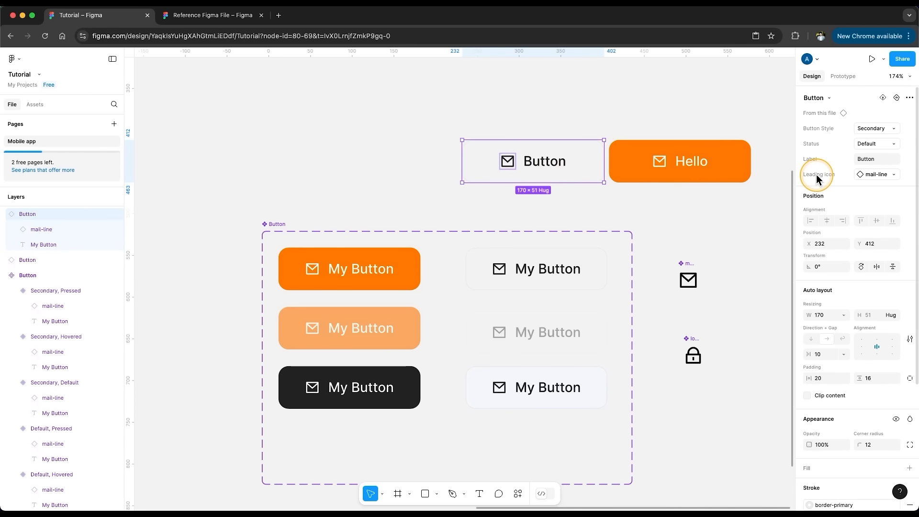
{"action": "left_click", "coordinate": [873, 175]}
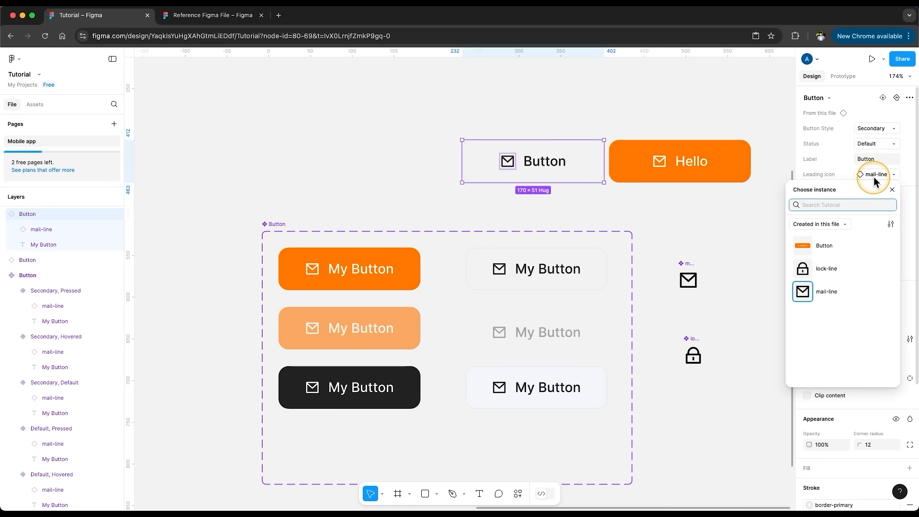
{"action": "left_click", "coordinate": [836, 275]}
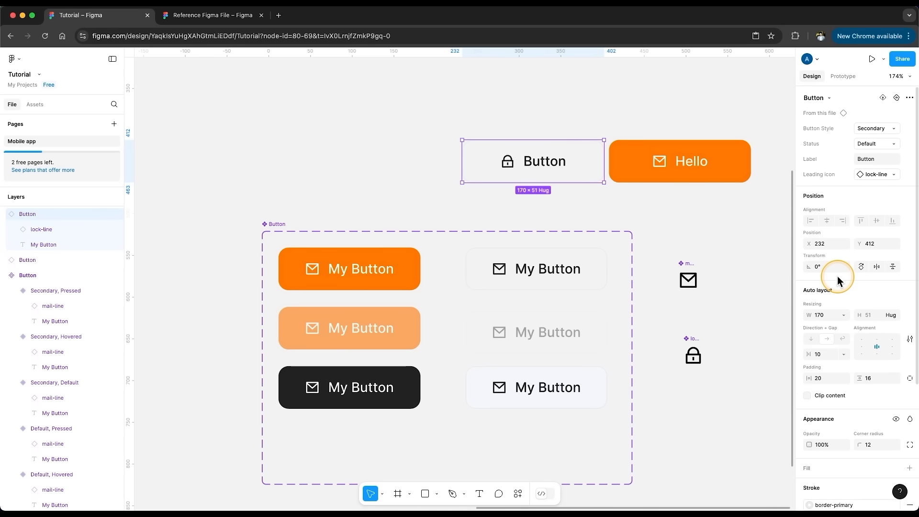
{"action": "left_click", "coordinate": [873, 175]}
{"action": "left_click", "coordinate": [838, 286]}
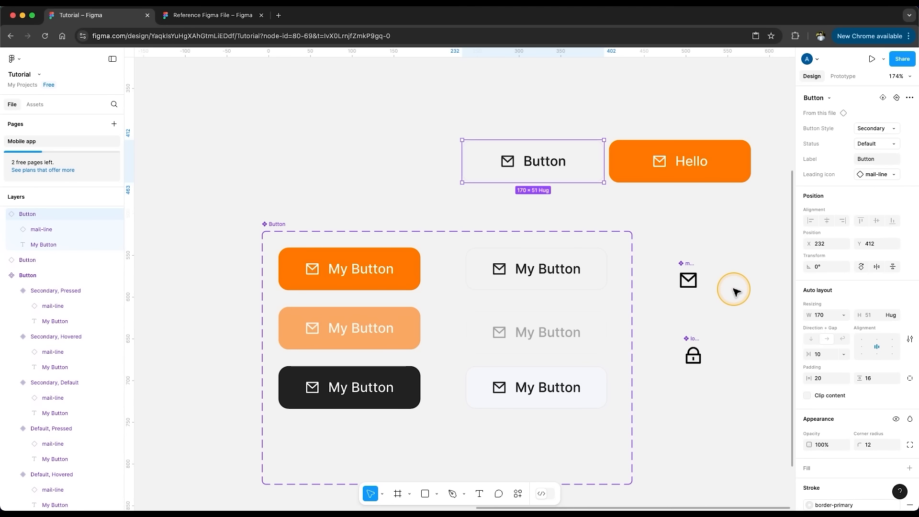
{"action": "left_click", "coordinate": [318, 271]}
{"action": "left_click", "coordinate": [319, 274]}
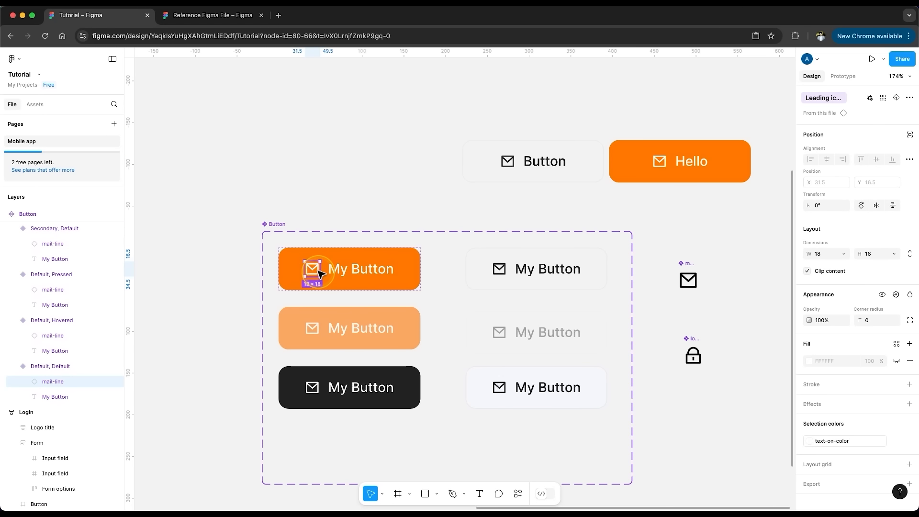
- Duplicate the mail icon in every variant and place the copies after the My Button label
{"action": "left_click", "coordinate": [882, 98]}
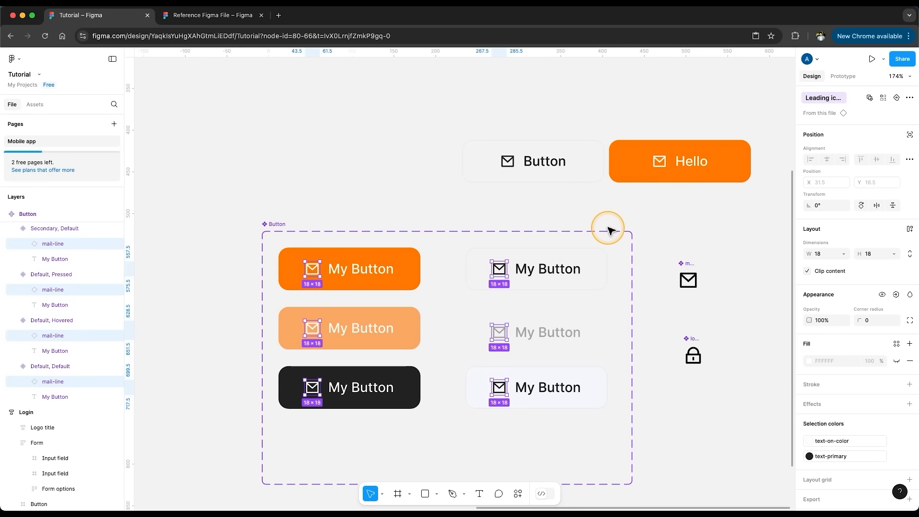
{"action": "key", "text": "super+d"}
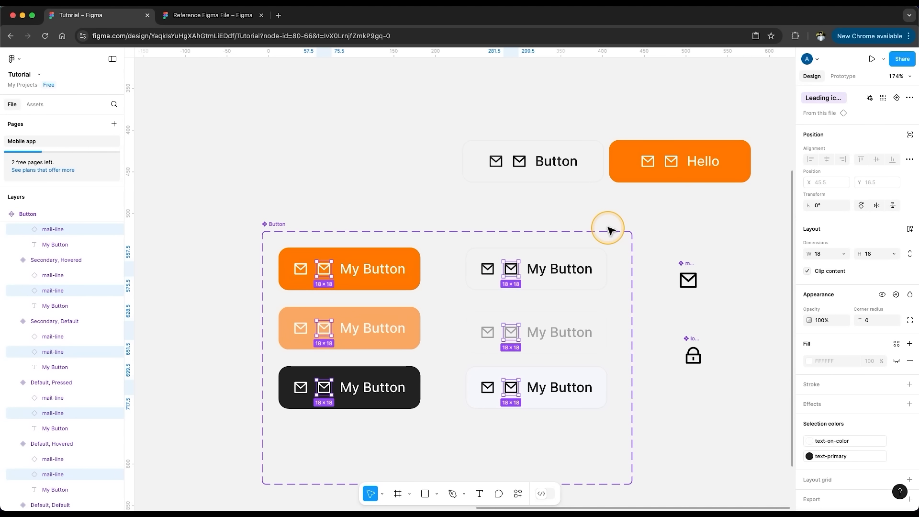
{"action": "key", "text": "Right"}
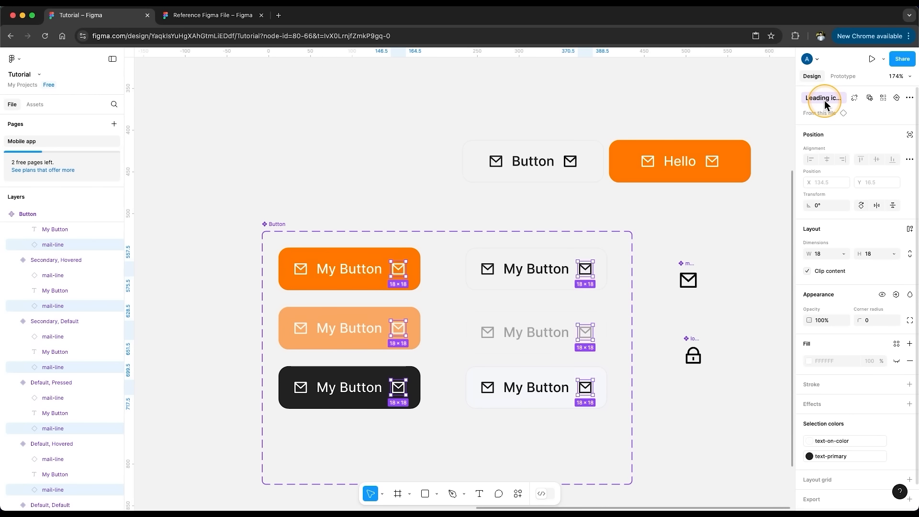
- Unlink the copies from Leading icon and create a Trailing icon swap property for them
{"action": "left_click", "coordinate": [851, 98]}
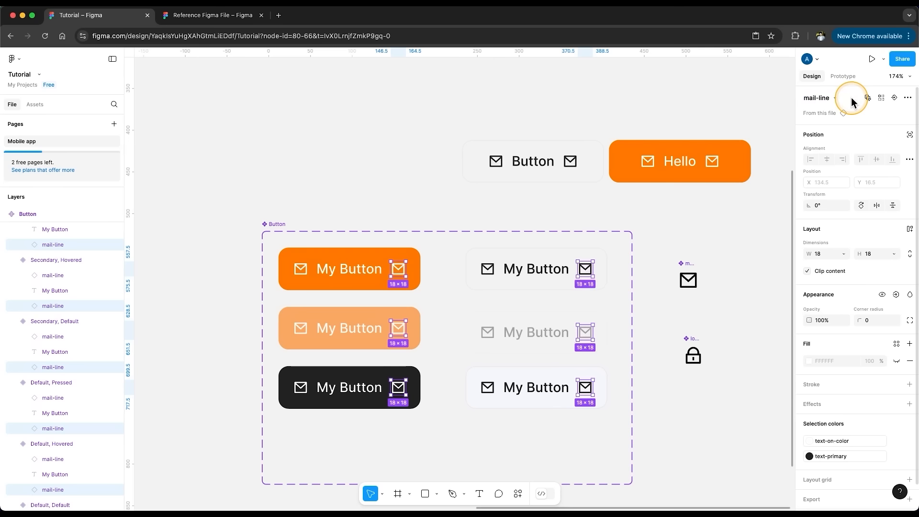
{"action": "left_click", "coordinate": [893, 99]}
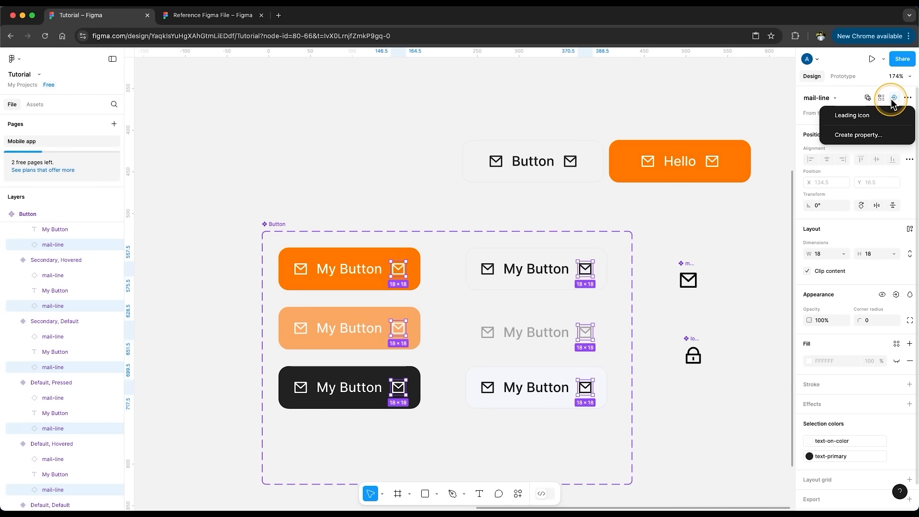
{"action": "left_click", "coordinate": [872, 135]}
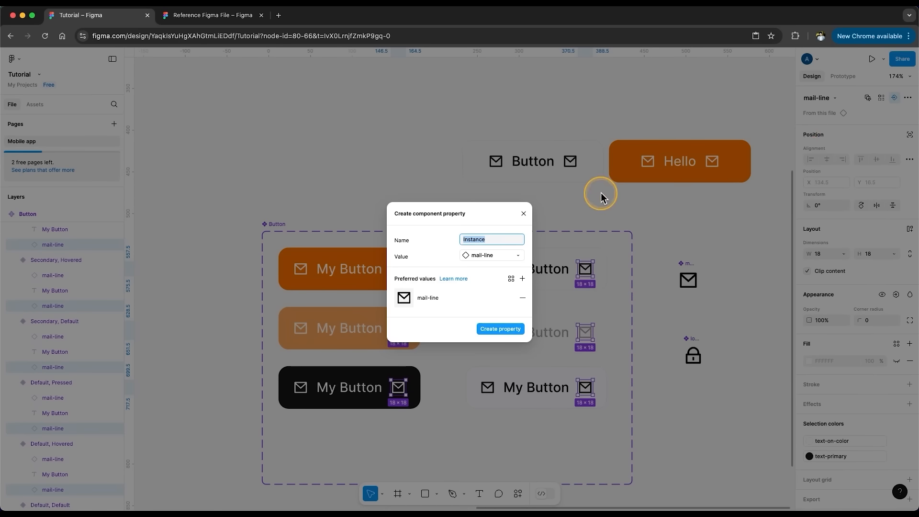
{"action": "type", "text": "Trailing icon"}
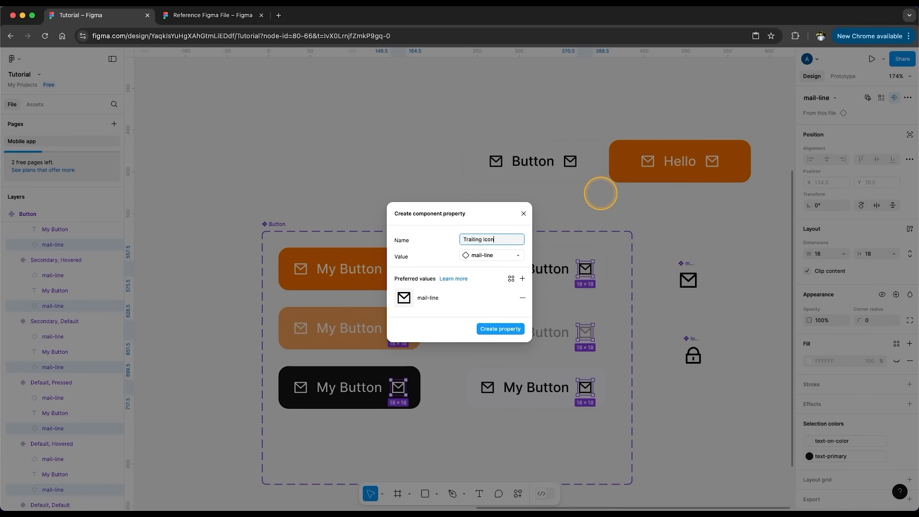
{"action": "left_click", "coordinate": [527, 300]}
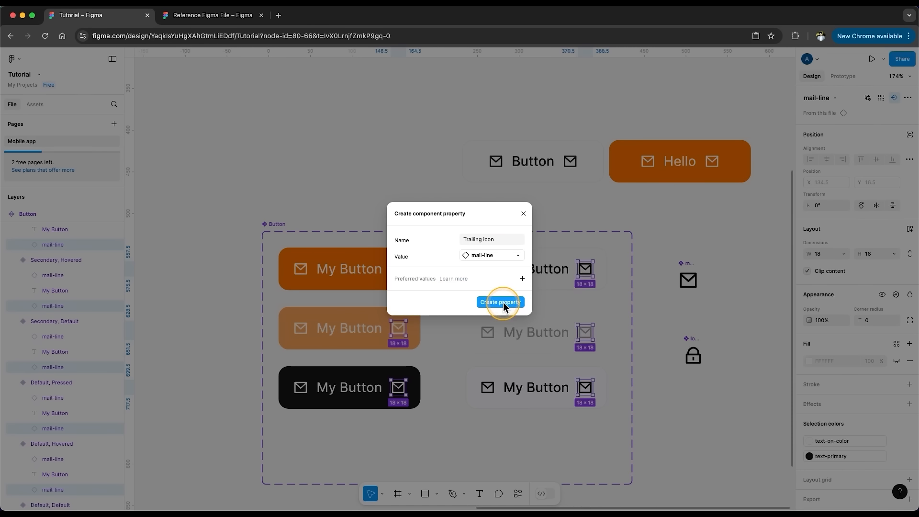
{"action": "left_click", "coordinate": [501, 302]}
{"action": "left_click", "coordinate": [649, 259]}
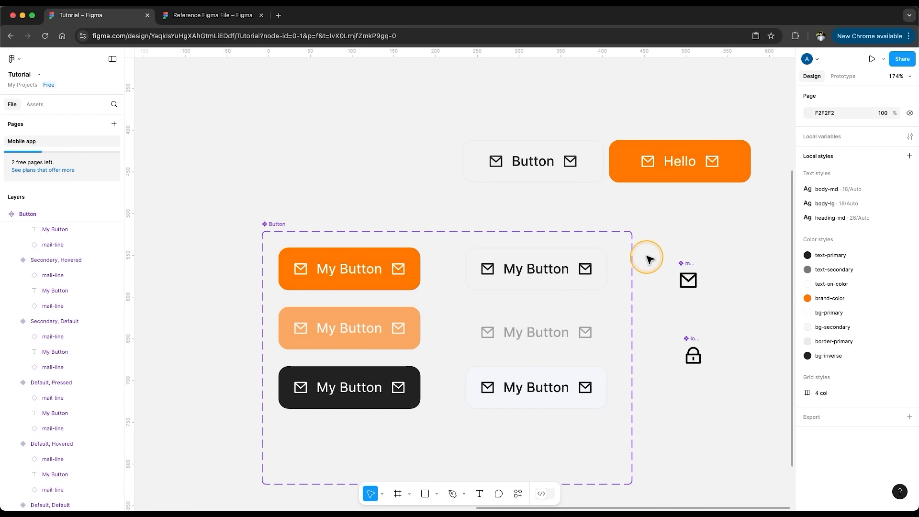
- Add a Show Leading icon boolean property to the Button set, defaulting to False
{"action": "left_click", "coordinate": [387, 231]}
{"action": "left_click", "coordinate": [909, 113]}
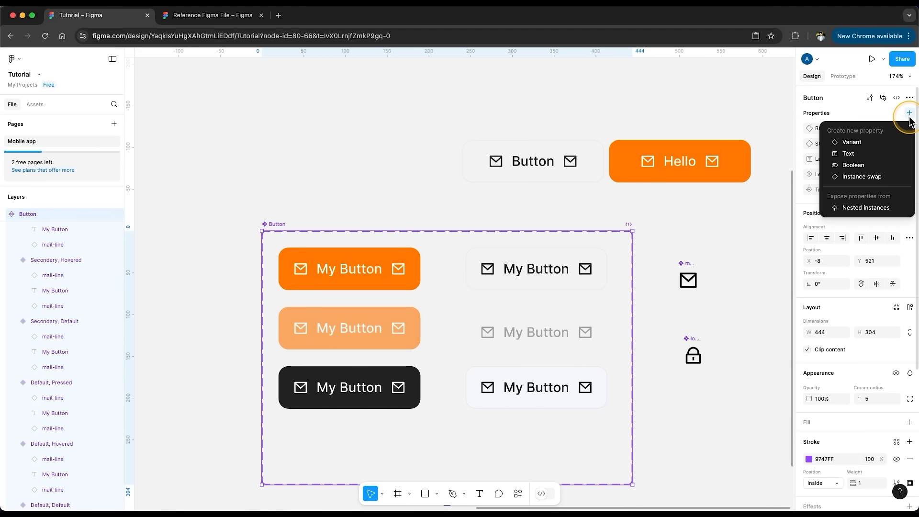
{"action": "left_click", "coordinate": [878, 165]}
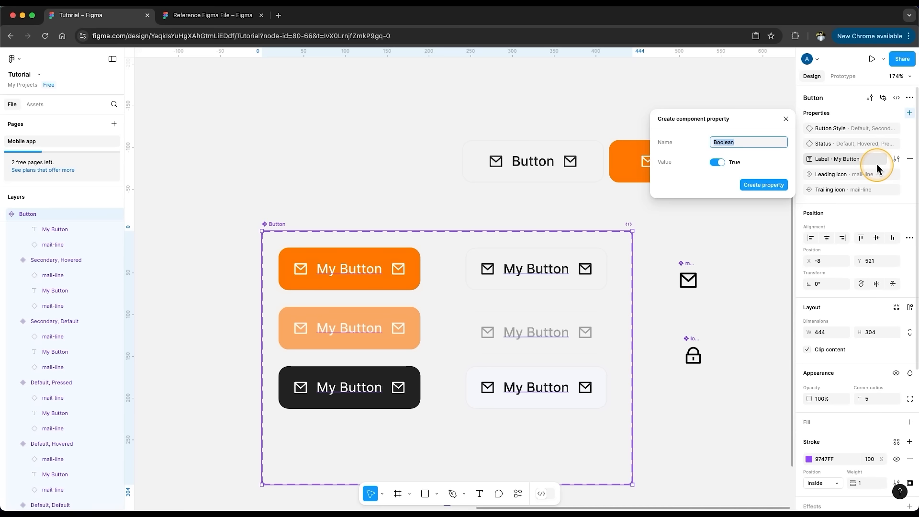
{"action": "type", "text": "Show Leading icon"}
{"action": "left_click", "coordinate": [719, 162]}
{"action": "left_click", "coordinate": [764, 185]}
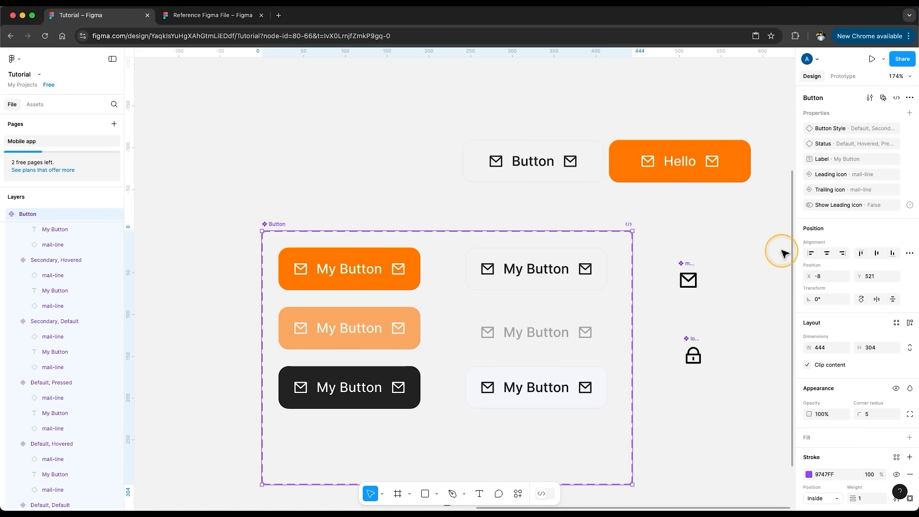
- Link the leading mail icons in every variant to Show Leading icon
{"action": "left_click", "coordinate": [300, 268], "text": "super"}
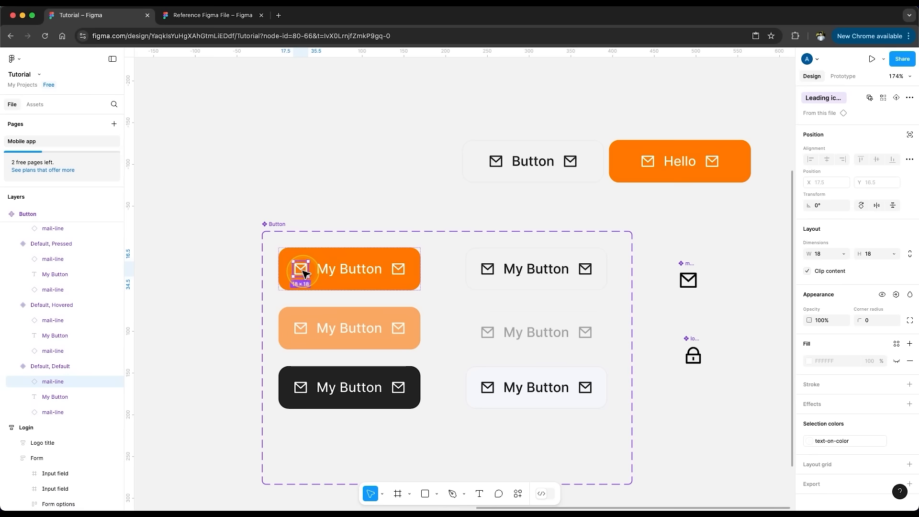
{"action": "left_click", "coordinate": [882, 98]}
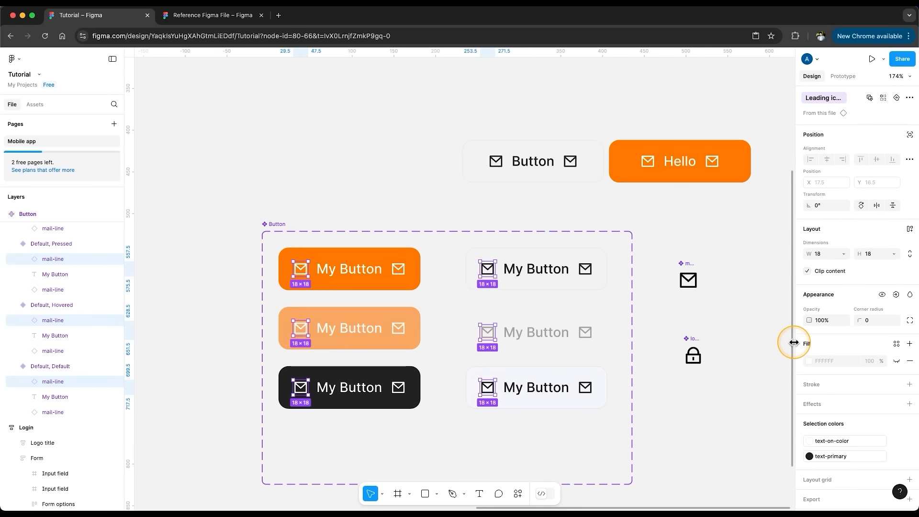
{"action": "left_click", "coordinate": [895, 295]}
{"action": "left_click", "coordinate": [848, 369]}
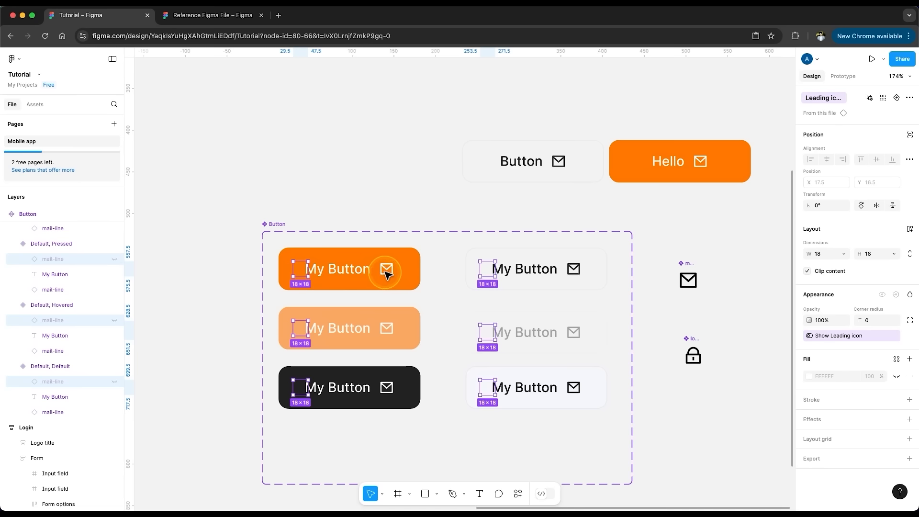
{"action": "left_click", "coordinate": [412, 214]}
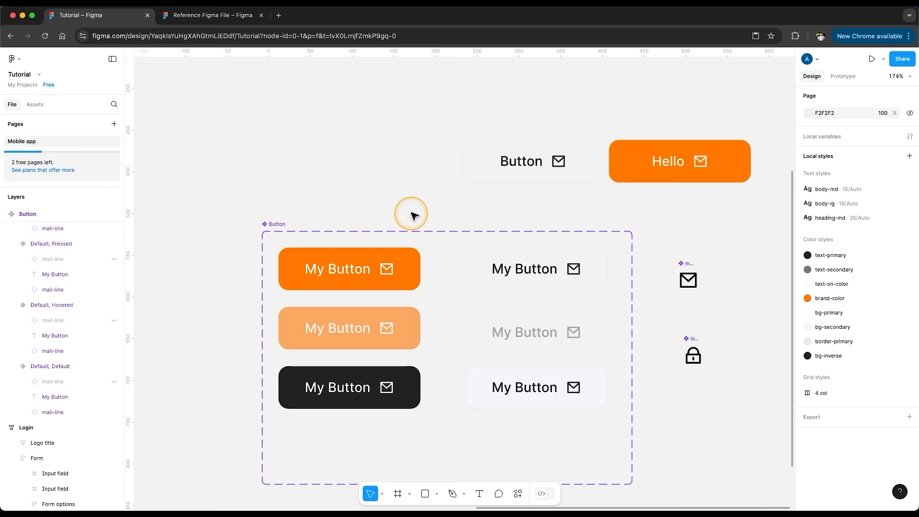
- Add a Show Trailing Icon boolean property to the Button set, defaulting to False
{"action": "left_click", "coordinate": [451, 246]}
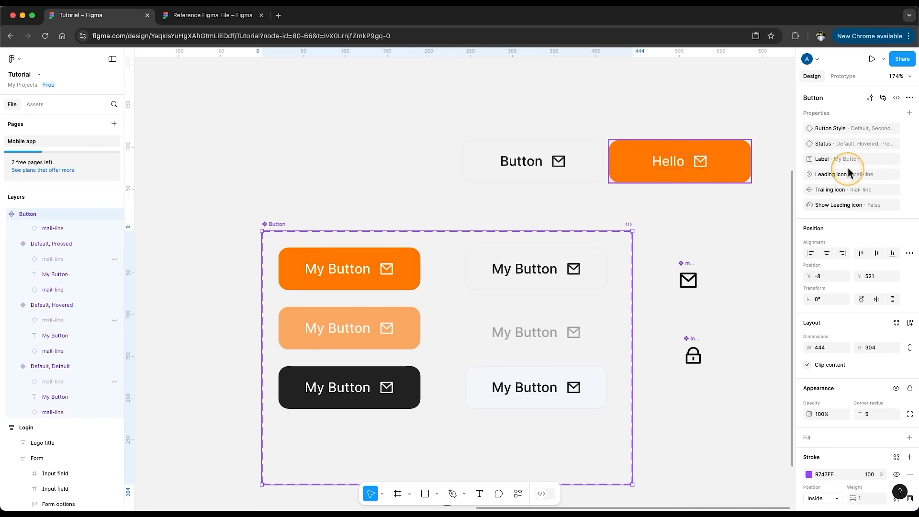
{"action": "left_click", "coordinate": [909, 113]}
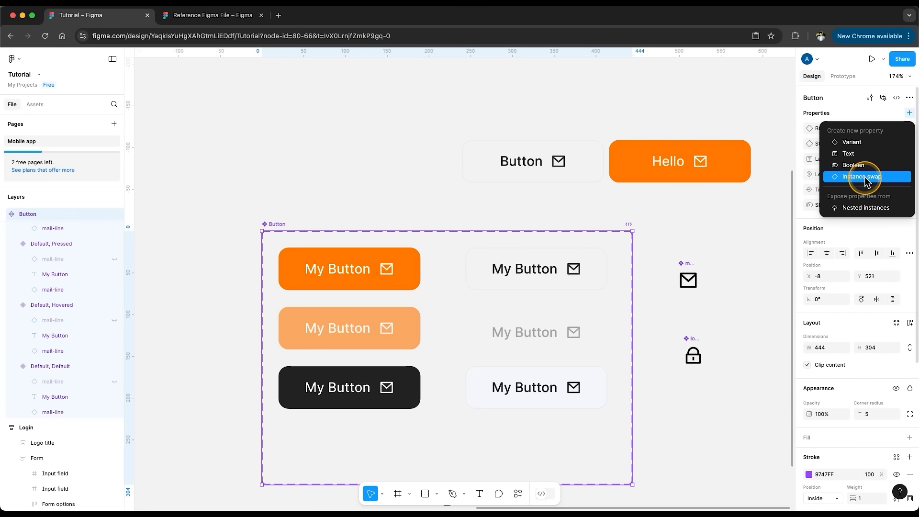
{"action": "left_click", "coordinate": [860, 166]}
{"action": "type", "text": "Show Trailing Icon"}
{"action": "left_click", "coordinate": [717, 163]}
{"action": "left_click", "coordinate": [763, 185]}
- Link the trailing mail icons in every variant to Show Trailing Icon
{"action": "left_click", "coordinate": [387, 269]}
{"action": "left_click", "coordinate": [390, 271]}
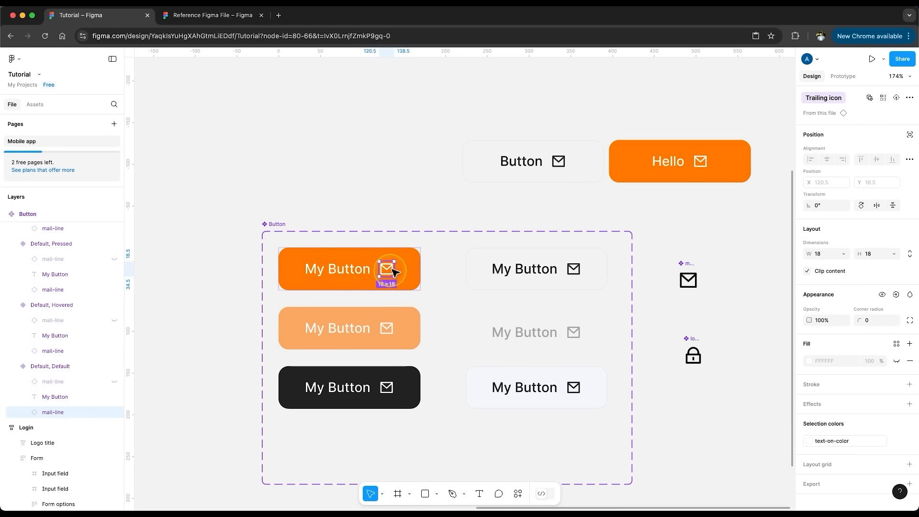
{"action": "left_click", "coordinate": [883, 97]}
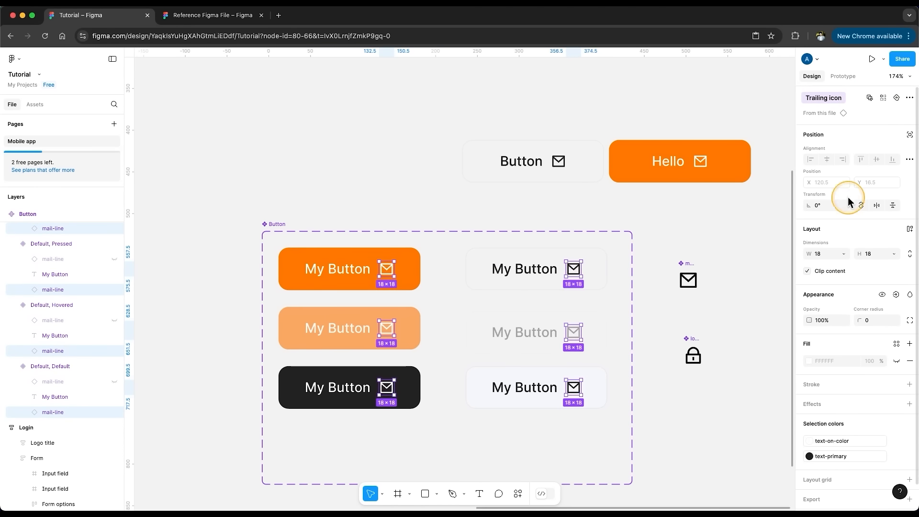
{"action": "left_click", "coordinate": [896, 295]}
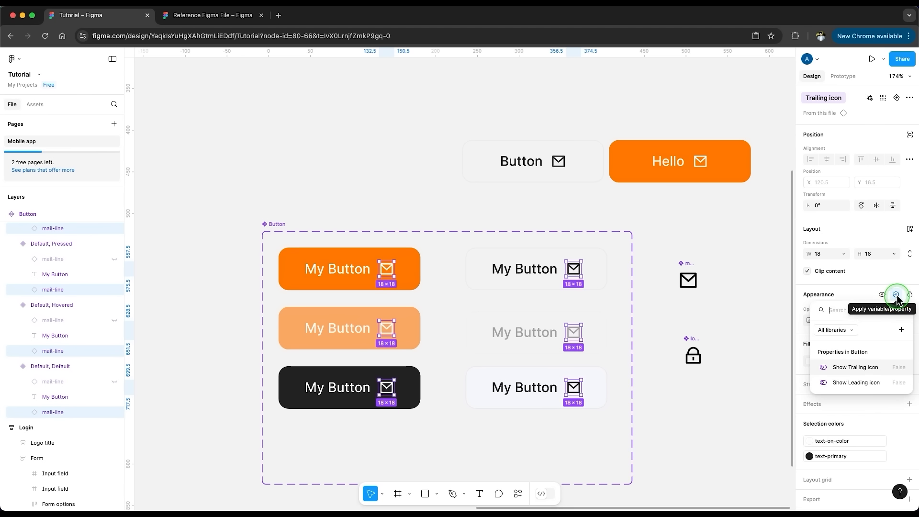
{"action": "left_click", "coordinate": [881, 367]}
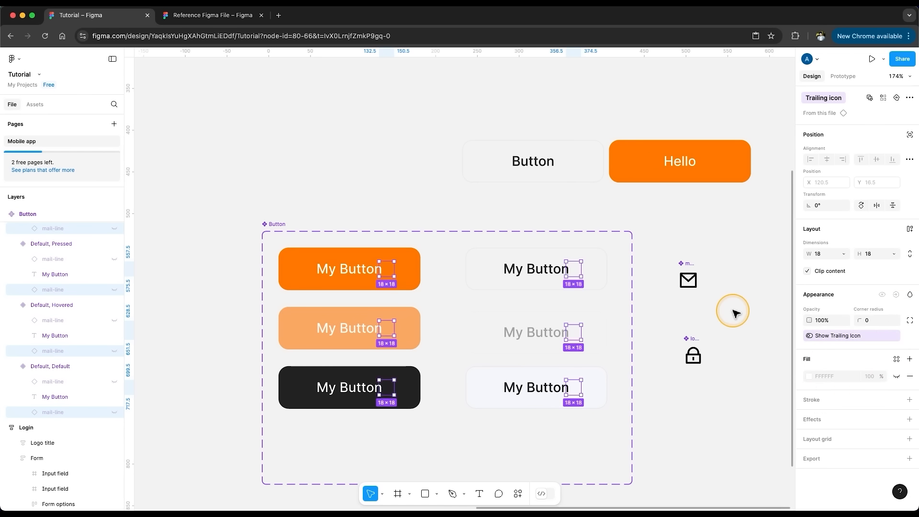
{"action": "left_click", "coordinate": [701, 236]}
{"action": "left_click", "coordinate": [571, 165]}
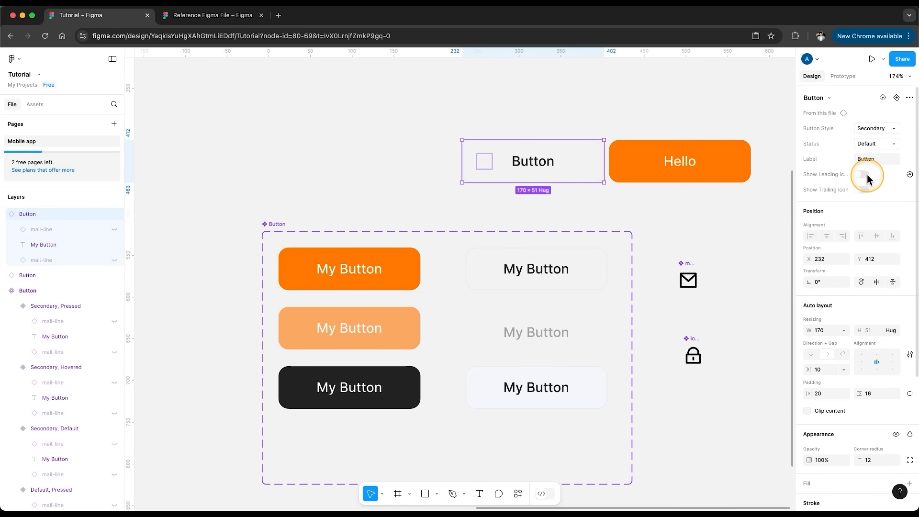
- Turn on both icons on the instance, then move each show-icon toggle above its swap property
{"action": "left_click", "coordinate": [863, 176]}
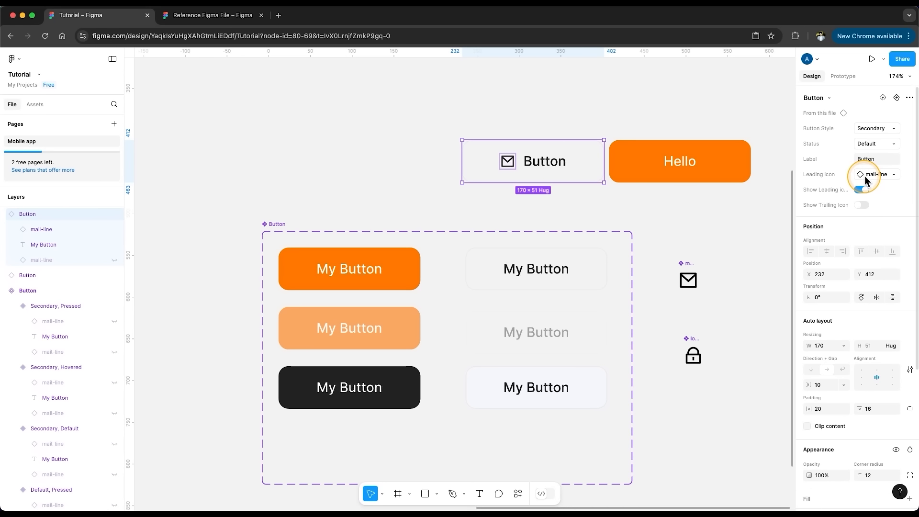
{"action": "left_click", "coordinate": [861, 205]}
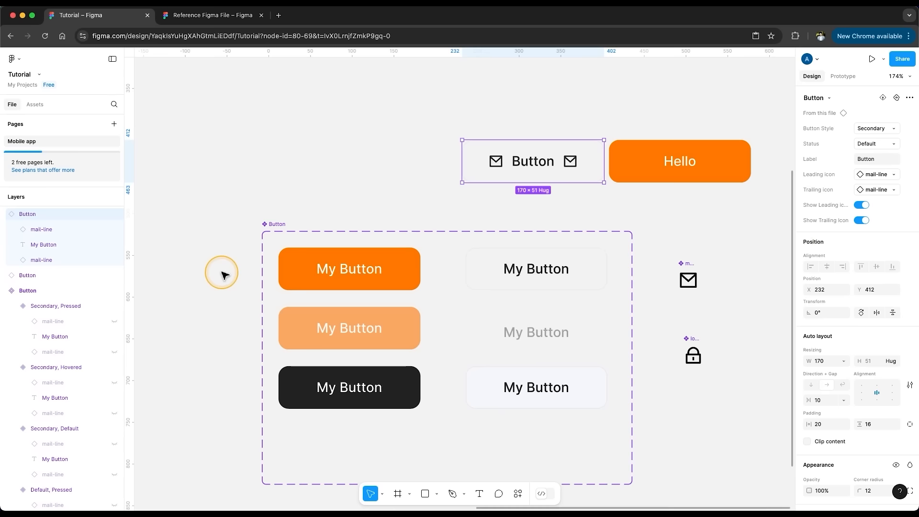
{"action": "left_click", "coordinate": [268, 223]}
{"action": "left_click_drag", "start_coordinate": [800, 205], "coordinate": [802, 179]}
{"action": "left_click_drag", "start_coordinate": [800, 219], "coordinate": [801, 201]}
- Hide the instance's trailing icon, keeping its label after trying a 71-wide icon-only version
{"action": "left_click", "coordinate": [497, 160]}
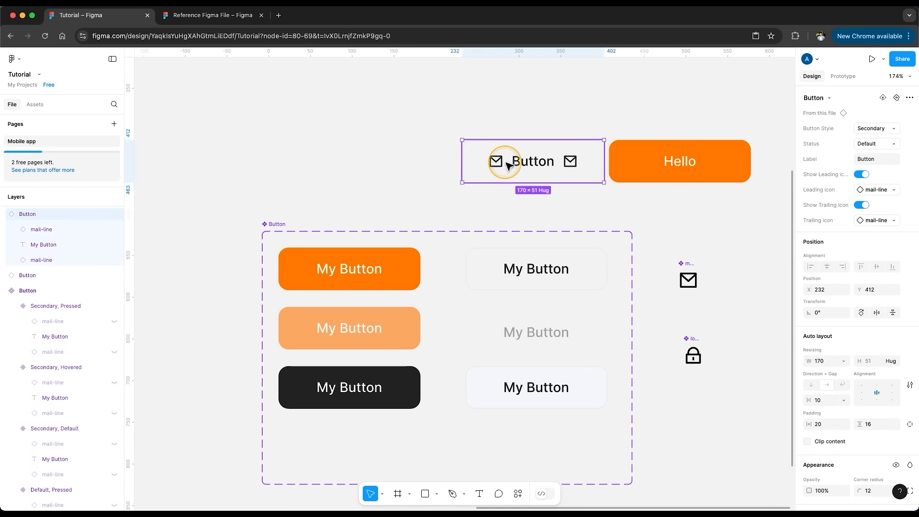
{"action": "left_click", "coordinate": [862, 205]}
{"action": "left_click", "coordinate": [866, 159]}
{"action": "key", "text": "BackSpace"}
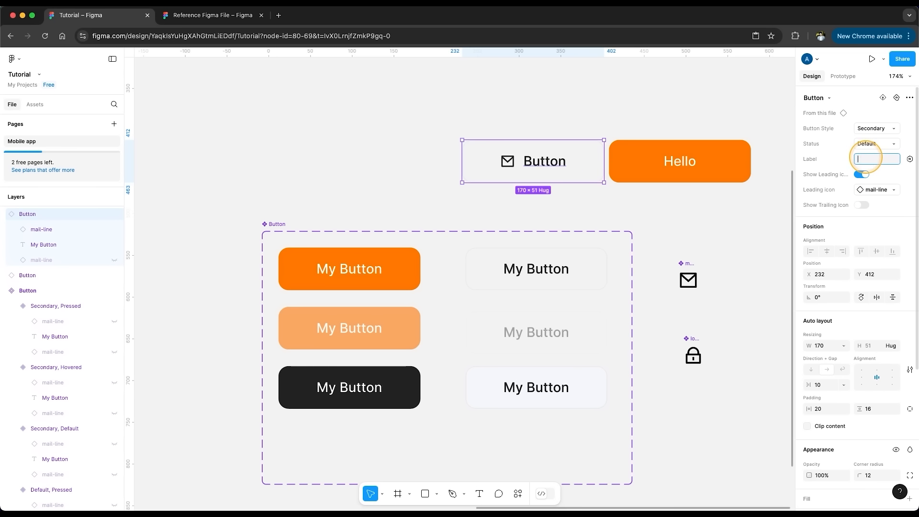
{"action": "key", "text": "Return"}
{"action": "left_click_drag", "start_coordinate": [602, 159], "coordinate": [503, 166]}
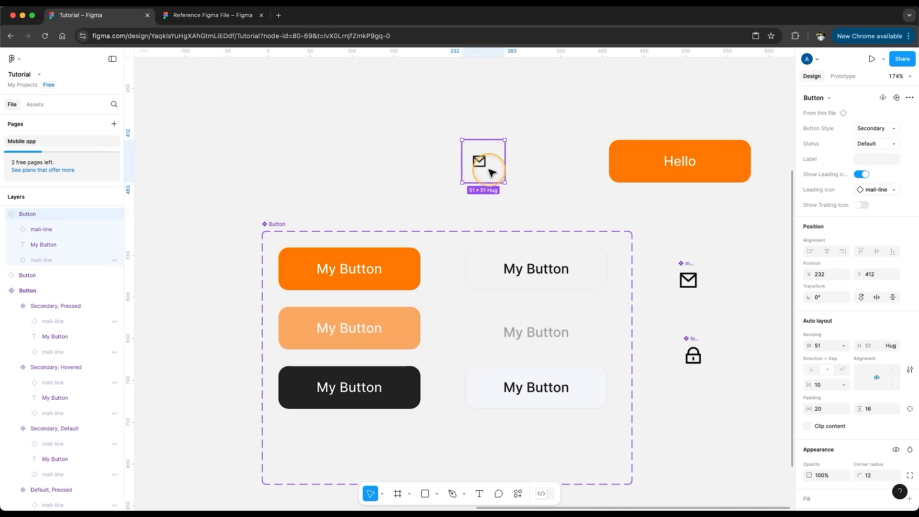
{"action": "left_click", "coordinate": [616, 201]}
{"action": "key", "text": "super+z"}
{"action": "key", "text": "super+z"}
{"action": "key", "text": "super+z"}
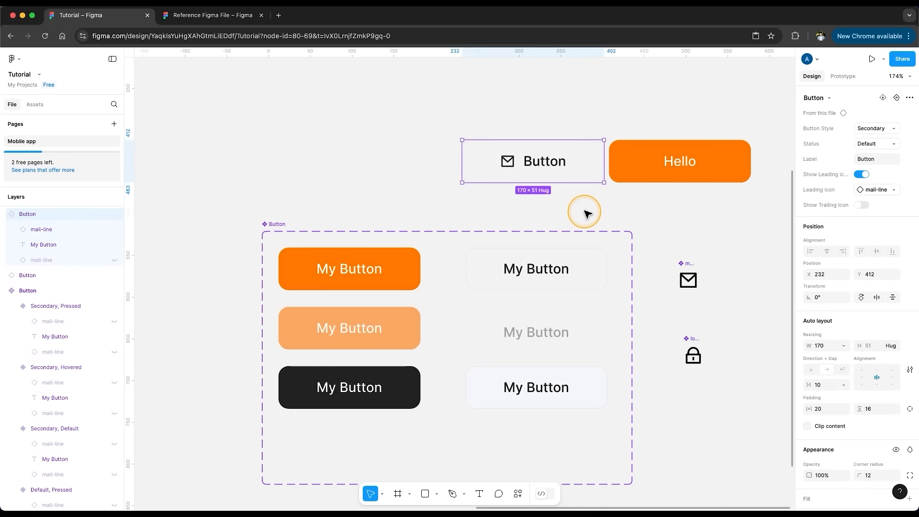
- Select the My Button text layer in every Button variant
{"action": "left_click", "coordinate": [585, 212]}
{"action": "double_click", "coordinate": [366, 268]}
{"action": "left_click", "coordinate": [883, 98]}
{"action": "left_click", "coordinate": [896, 297]}
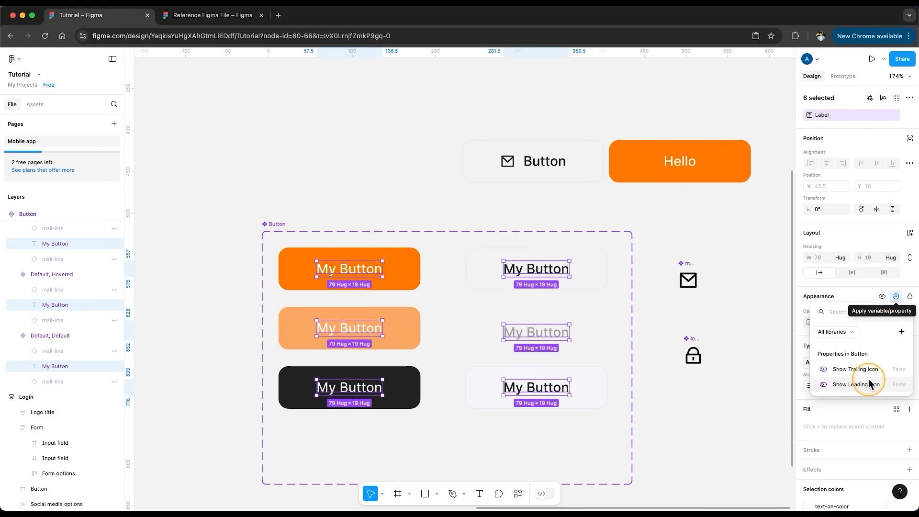
- Create a Show Label visibility property for the label layers and move it to third place
{"action": "left_click", "coordinate": [901, 332]}
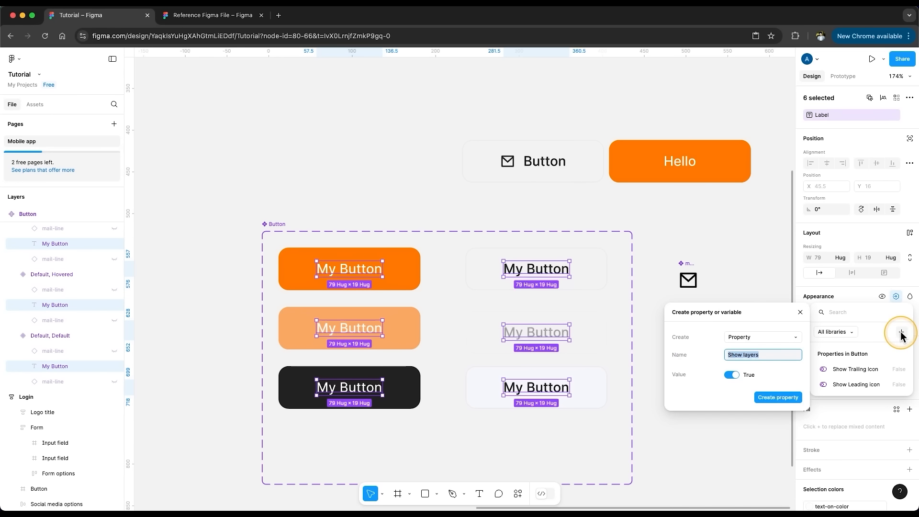
{"action": "type", "text": "Show Label"}
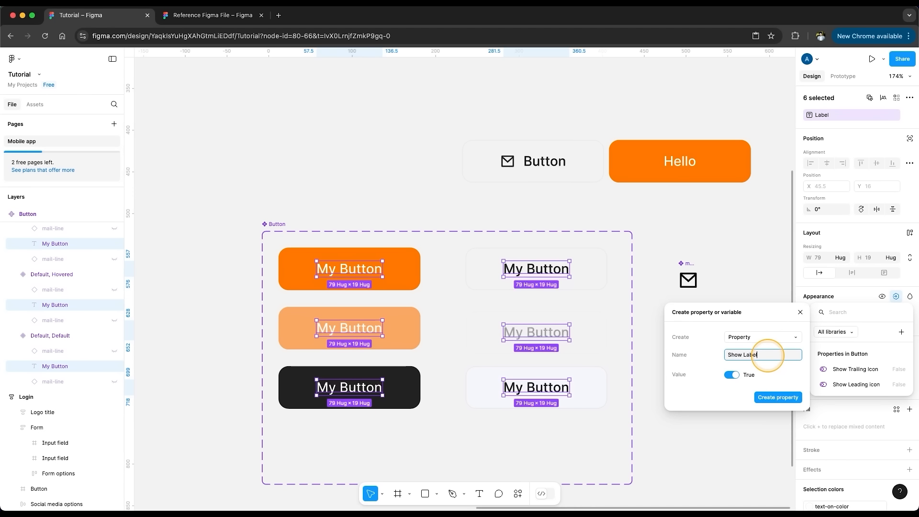
{"action": "left_click", "coordinate": [779, 399]}
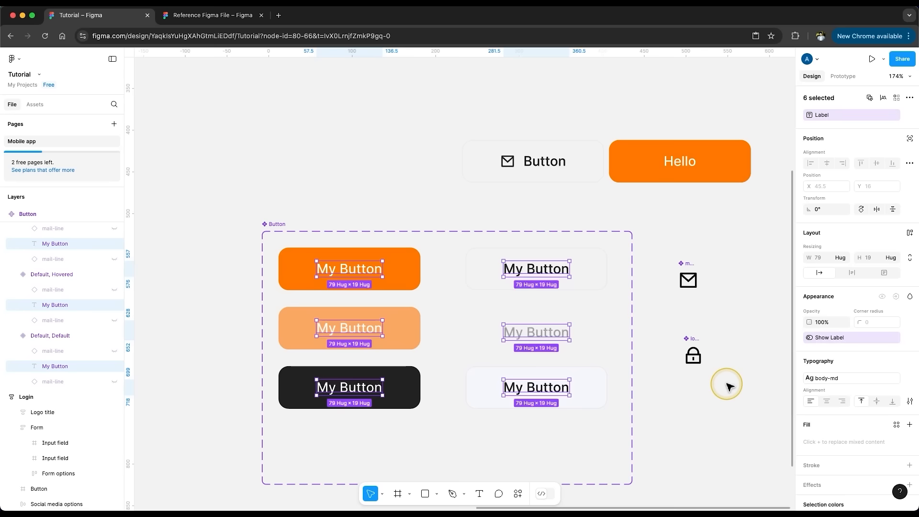
{"action": "left_click", "coordinate": [284, 226]}
{"action": "left_click_drag", "start_coordinate": [799, 236], "coordinate": [796, 181]}
{"action": "left_click", "coordinate": [496, 201]}
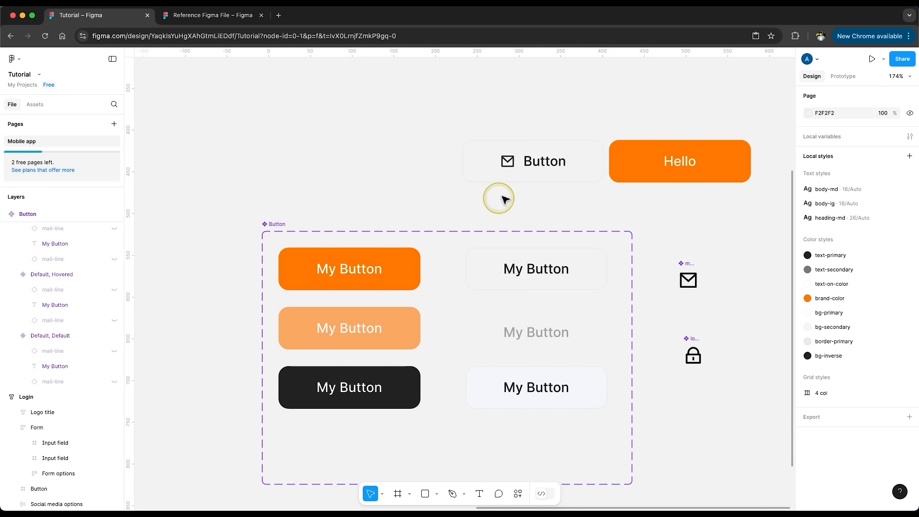
- Test the Show Label and trailing icon toggles, shrinking the instance to an icon-only button
{"action": "left_click", "coordinate": [563, 174]}
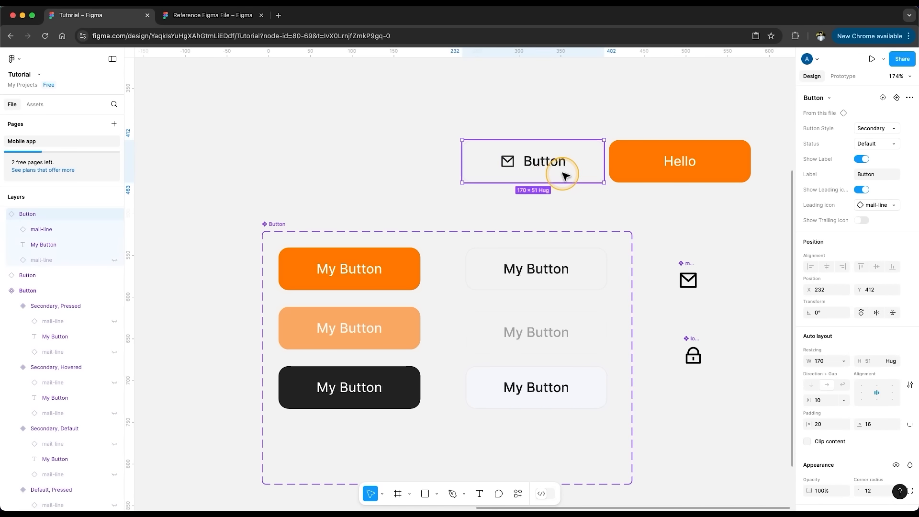
{"action": "left_click", "coordinate": [861, 159]}
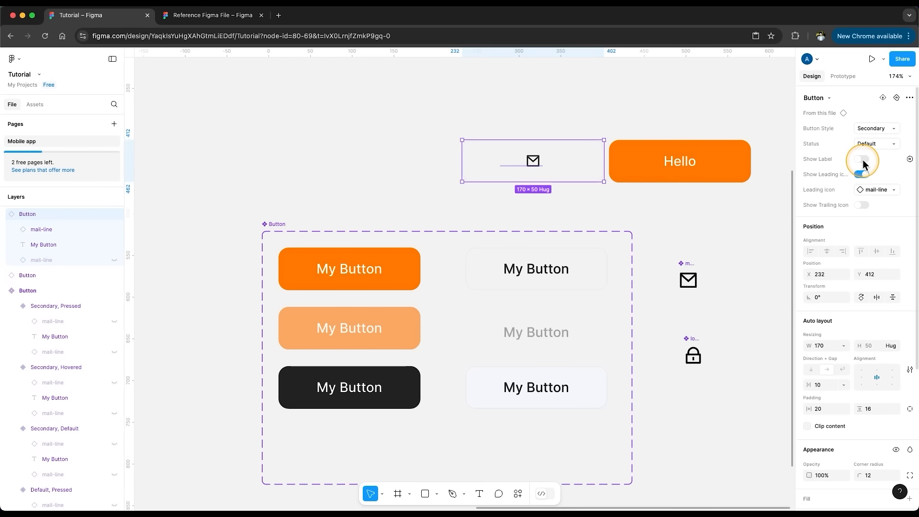
{"action": "left_click", "coordinate": [861, 205]}
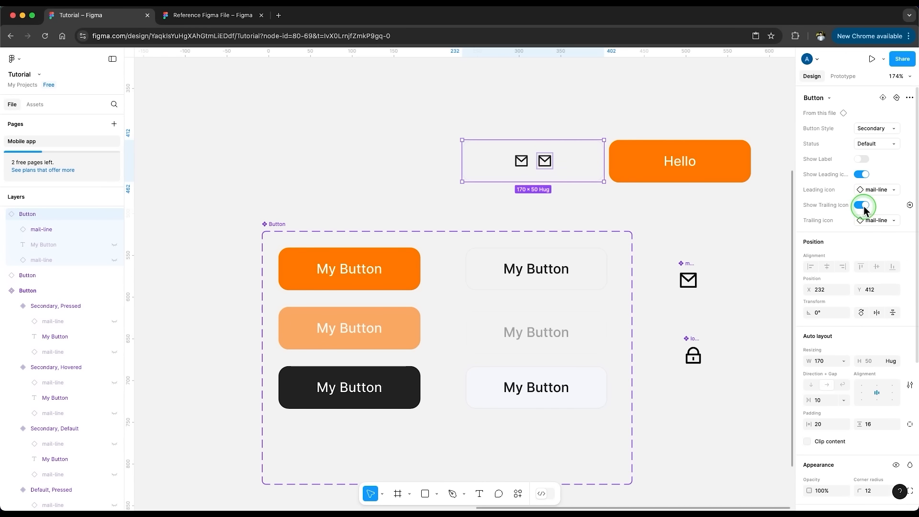
{"action": "left_click", "coordinate": [862, 206]}
{"action": "left_click", "coordinate": [861, 159]}
{"action": "left_click", "coordinate": [862, 159]}
{"action": "left_click_drag", "start_coordinate": [604, 160], "coordinate": [519, 158]}
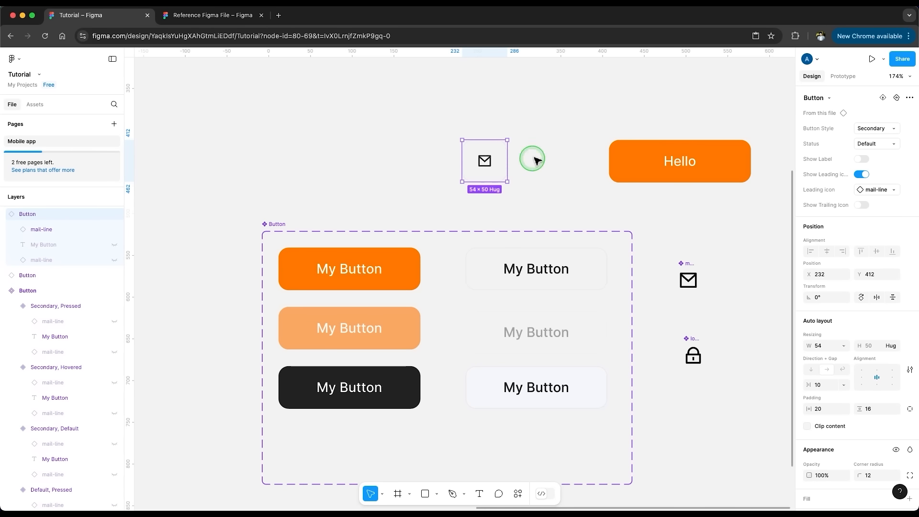
{"action": "left_click", "coordinate": [736, 197]}
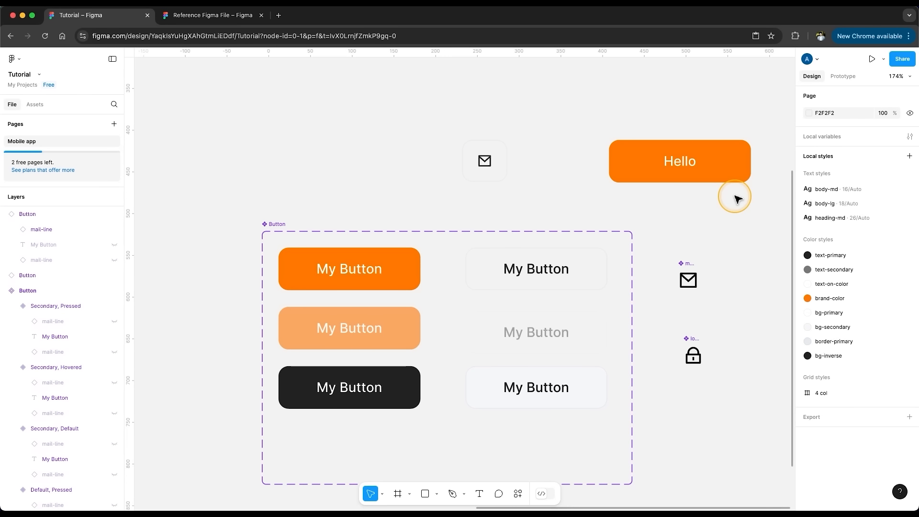
- Show a leading mail icon on the Hello button, then delete both test instances
{"action": "left_click", "coordinate": [701, 176]}
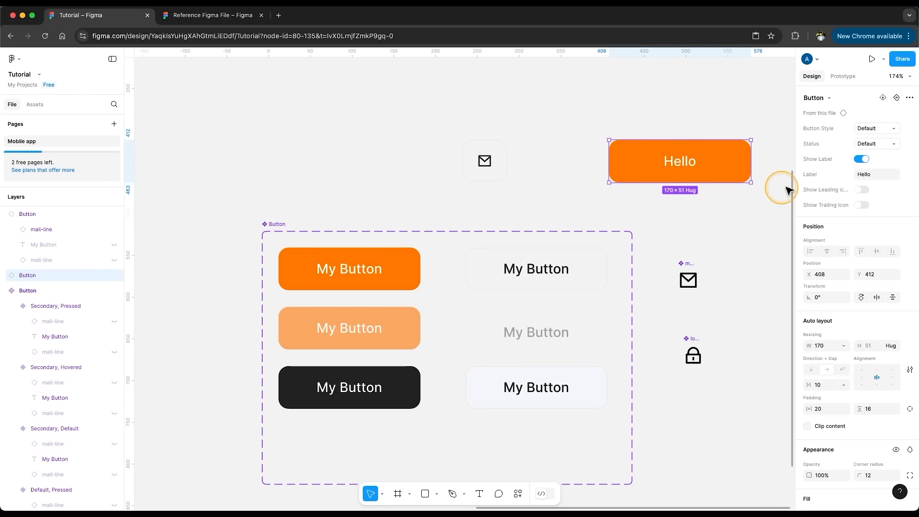
{"action": "left_click", "coordinate": [860, 193]}
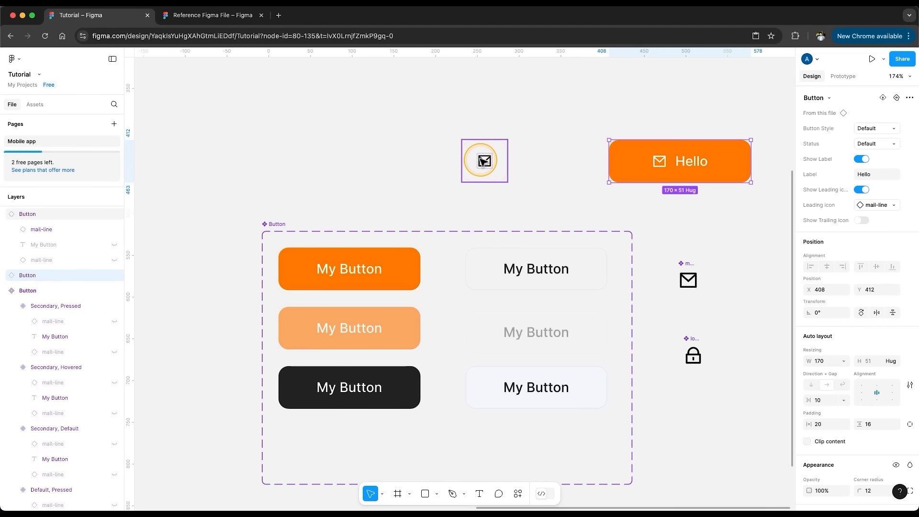
{"action": "left_click", "coordinate": [504, 164]}
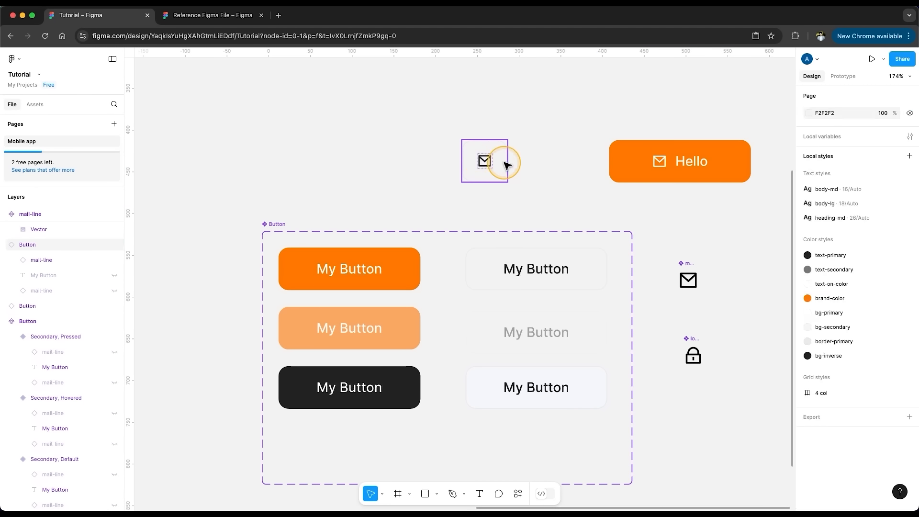
{"action": "left_click", "coordinate": [617, 166], "text": "shift"}
{"action": "key", "text": "Delete"}
{"action": "scroll", "coordinate": [450, 216], "scroll_direction": "down", "scroll_amount": 3}
- Build a column of four button copies with leading, trailing and icon-only variations, then duplicate it
{"action": "left_click_drag", "start_coordinate": [381, 338], "coordinate": [371, 247], "text": "alt"}
{"action": "left_click", "coordinate": [860, 190]}
{"action": "left_click", "coordinate": [861, 189]}
{"action": "left_click", "coordinate": [860, 205]}
{"action": "left_click", "coordinate": [860, 159]}
{"action": "left_click", "coordinate": [482, 201]}
{"action": "left_click_drag", "start_coordinate": [484, 89], "coordinate": [263, 285]}
{"action": "left_click_drag", "start_coordinate": [343, 220], "coordinate": [461, 220], "text": "alt"}
- Make the second column Secondary style and a third column Pressed status
{"action": "left_click", "coordinate": [876, 128]}
{"action": "left_click", "coordinate": [873, 142]}
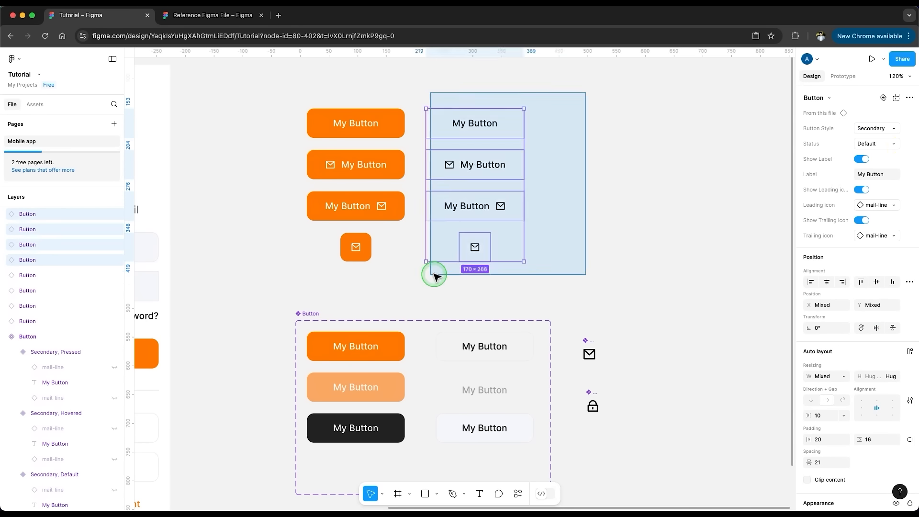
{"action": "left_click_drag", "start_coordinate": [424, 268], "coordinate": [565, 268], "text": "alt"}
{"action": "left_click", "coordinate": [875, 144]}
{"action": "left_click", "coordinate": [880, 153]}
{"action": "left_click", "coordinate": [749, 180]}
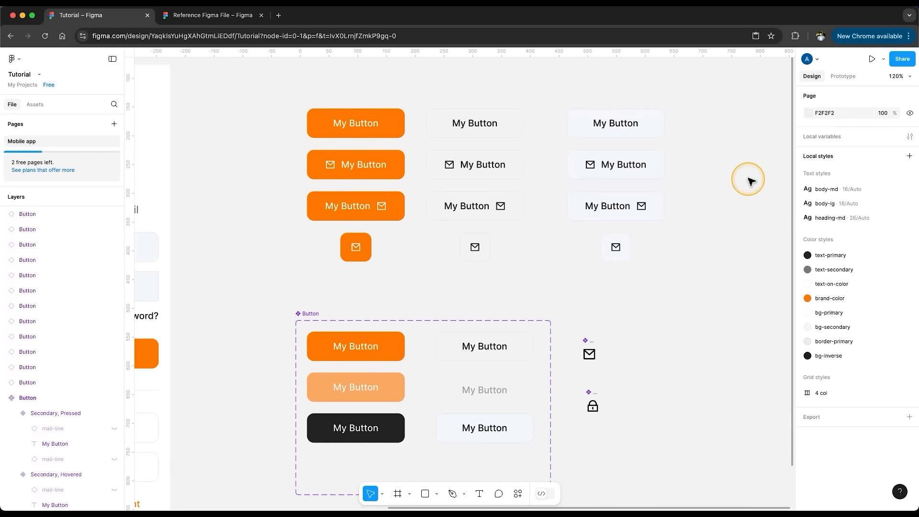
- Delete the twelve-button test grid and select the Button set with its two icons
{"action": "left_click_drag", "start_coordinate": [750, 84], "coordinate": [308, 283]}
{"action": "key", "text": "Delete"}
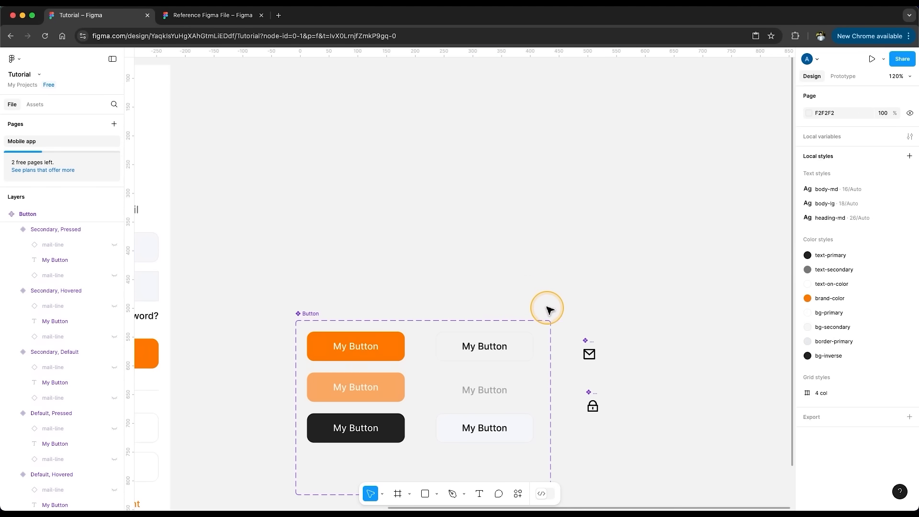
{"action": "left_click_drag", "start_coordinate": [673, 200], "coordinate": [533, 375]}
{"action": "scroll", "coordinate": [272, 437], "scroll_direction": "down", "scroll_amount": 5}
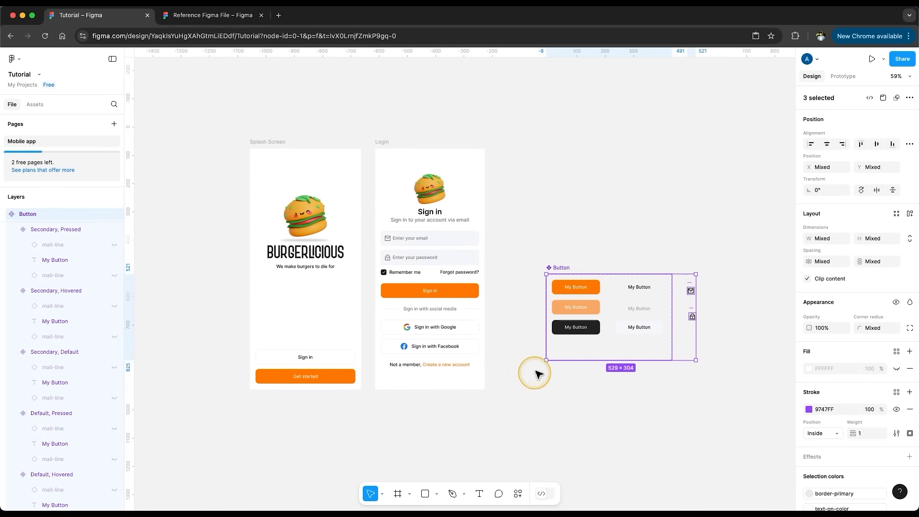
- Cut the Button component set together with the lock-line and mail-line icons
{"action": "left_click_drag", "start_coordinate": [577, 262], "coordinate": [240, 168]}
{"action": "left_click_drag", "start_coordinate": [402, 132], "coordinate": [158, 293]}
{"action": "left_click", "coordinate": [114, 125]}
{"action": "key", "text": "super+x"}
- Paste the Button set and both icons onto a new page named Components
{"action": "left_click", "coordinate": [113, 125]}
{"action": "double_click", "coordinate": [22, 157]}
{"action": "type", "text": "Components"}
{"action": "key", "text": "Return"}
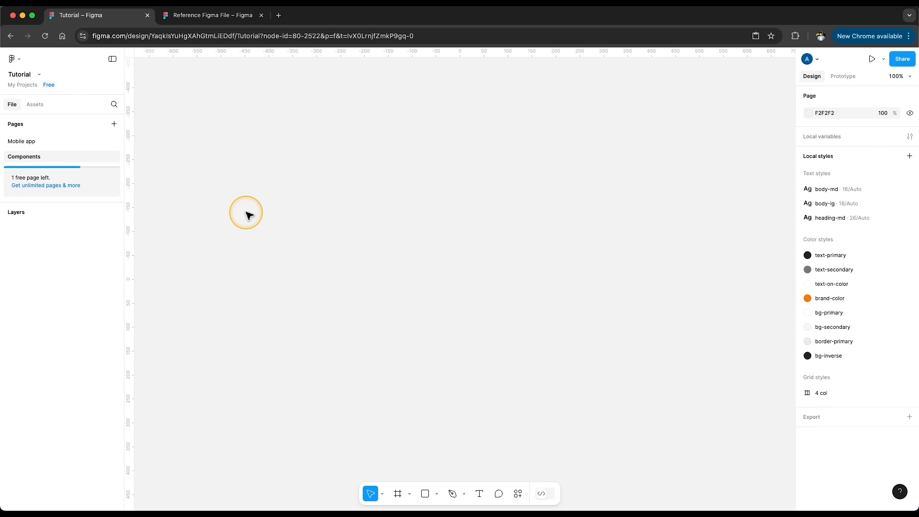
{"action": "key", "text": "super+v"}
{"action": "key", "text": "shift+2"}
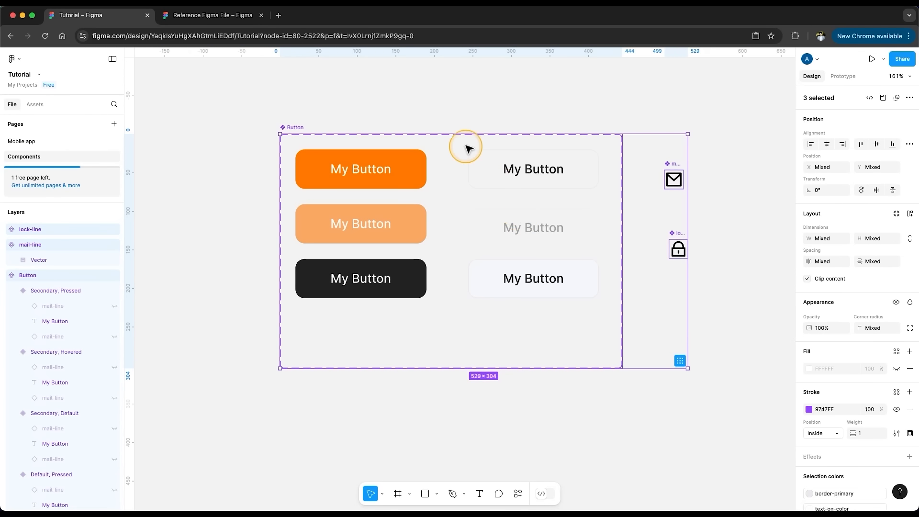
{"action": "left_click", "coordinate": [389, 123]}
- Return to the Mobile app page and select the Login screen's Sign in button
{"action": "left_click", "coordinate": [32, 141]}
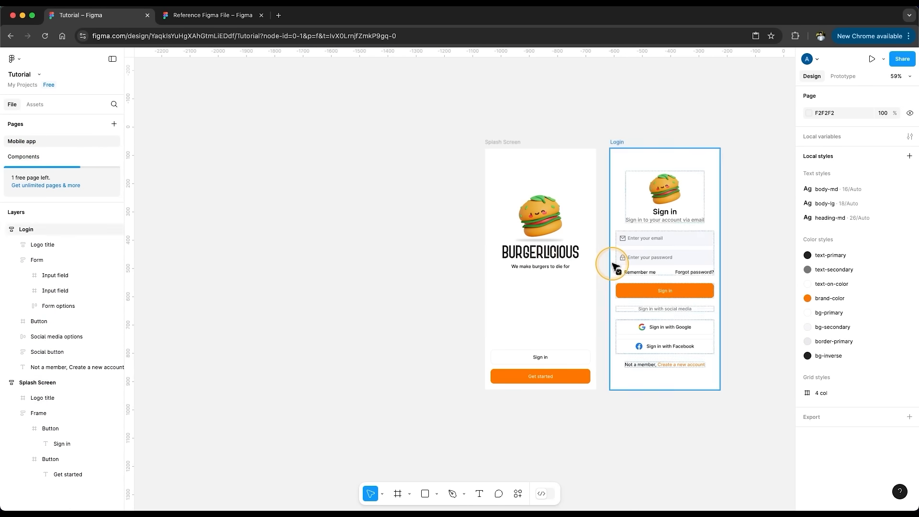
{"action": "scroll", "coordinate": [668, 274], "scroll_direction": "right", "scroll_amount": 4}
{"action": "left_click", "coordinate": [508, 290]}
{"action": "scroll", "coordinate": [559, 295], "scroll_direction": "up", "scroll_amount": 2}
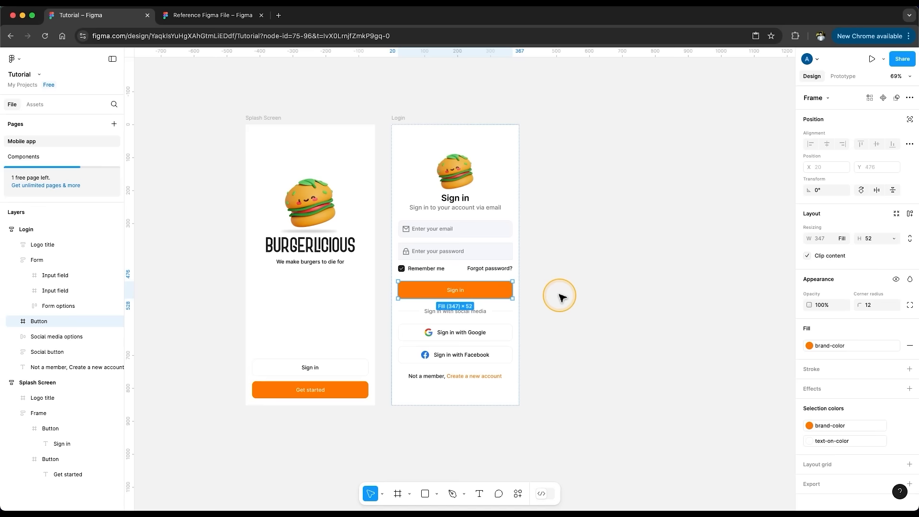
- Place a Button instance from local assets in the Login screen, replacing the old Sign in button
{"action": "scroll", "coordinate": [558, 296], "scroll_direction": "up", "scroll_amount": 1}
{"action": "left_click", "coordinate": [558, 295]}
{"action": "left_click", "coordinate": [35, 104]}
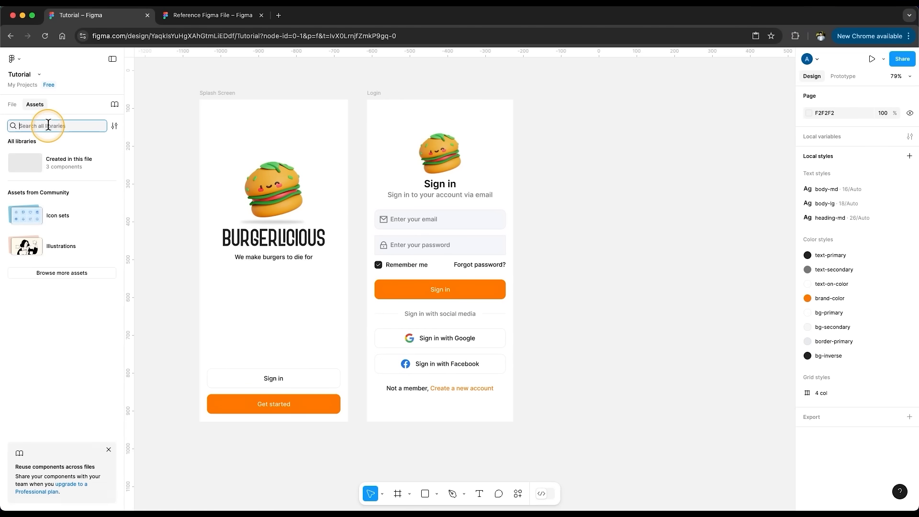
{"action": "left_click", "coordinate": [72, 160]}
{"action": "left_click_drag", "start_coordinate": [32, 176], "coordinate": [484, 285]}
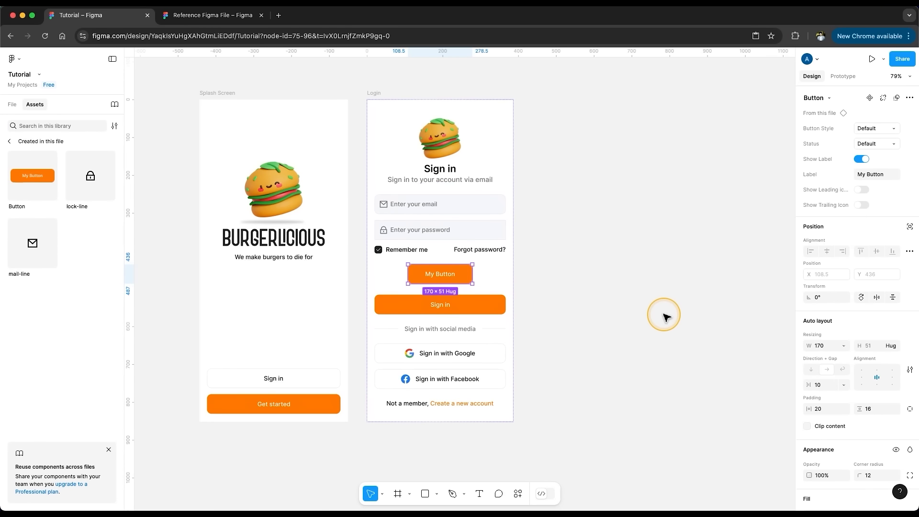
{"action": "left_click", "coordinate": [490, 307]}
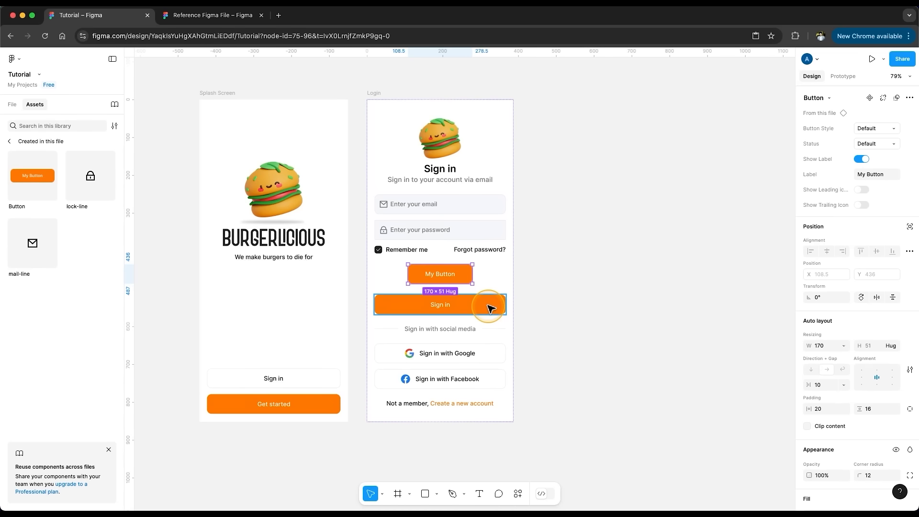
{"action": "key", "text": "Delete"}
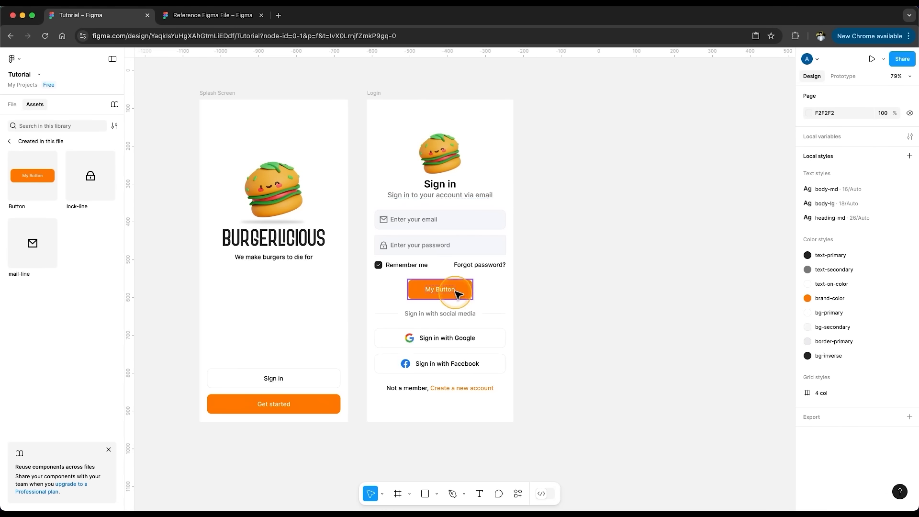
- Make the Button instance fill the container width, label it Sign in, and show the trailing mail icon
{"action": "left_click", "coordinate": [462, 291]}
{"action": "left_click", "coordinate": [841, 346]}
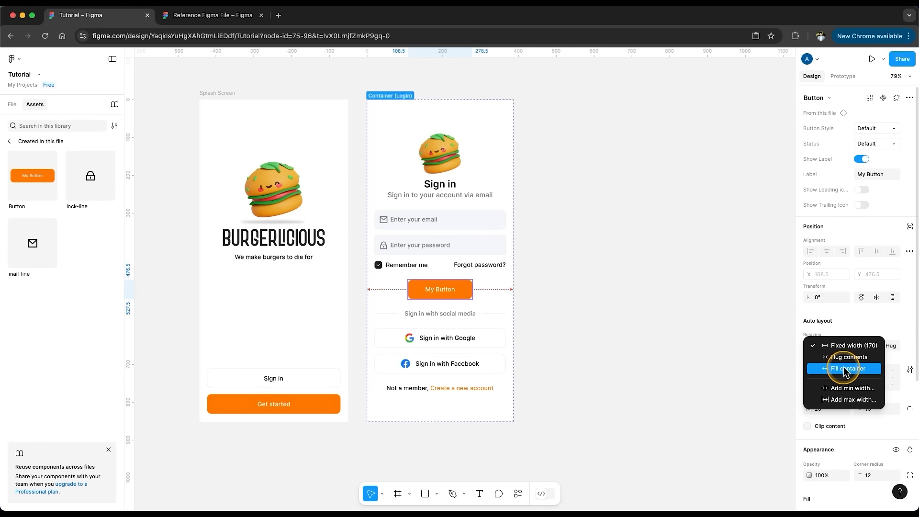
{"action": "left_click", "coordinate": [845, 369]}
{"action": "left_click", "coordinate": [869, 177]}
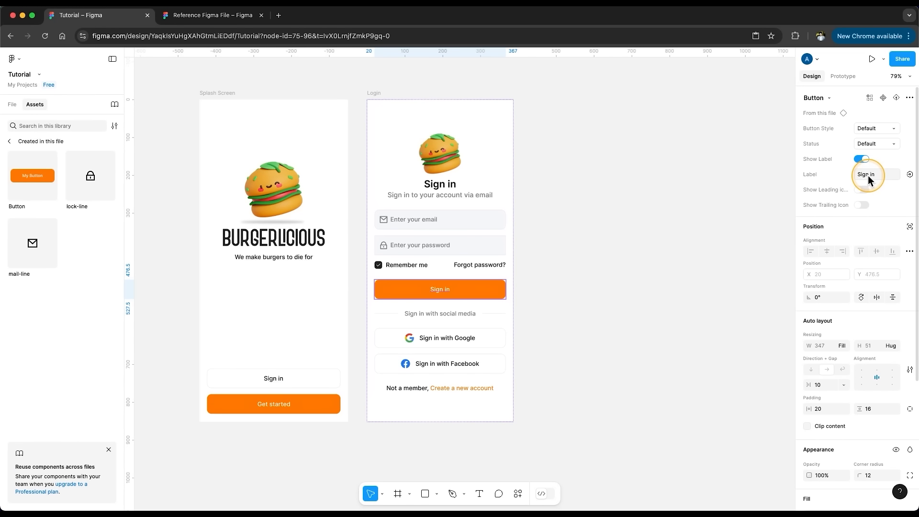
{"action": "left_click", "coordinate": [866, 205]}
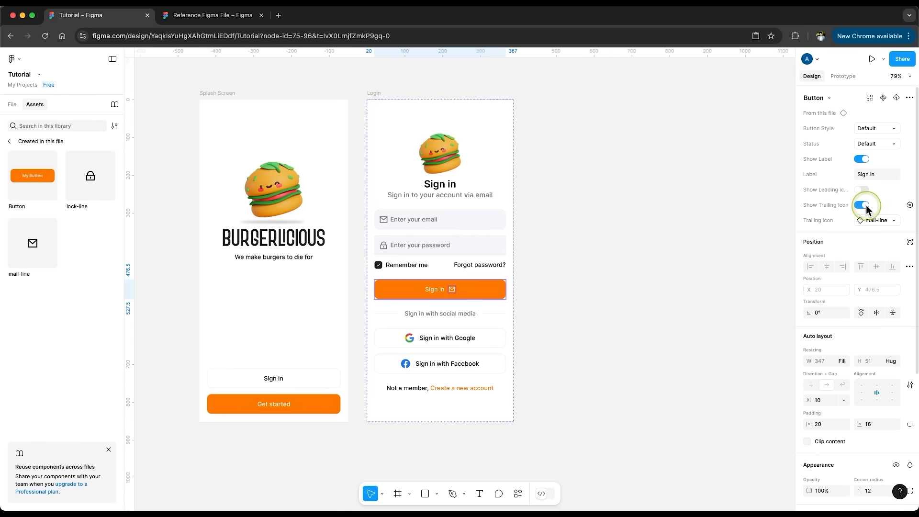
{"action": "left_click", "coordinate": [872, 219]}
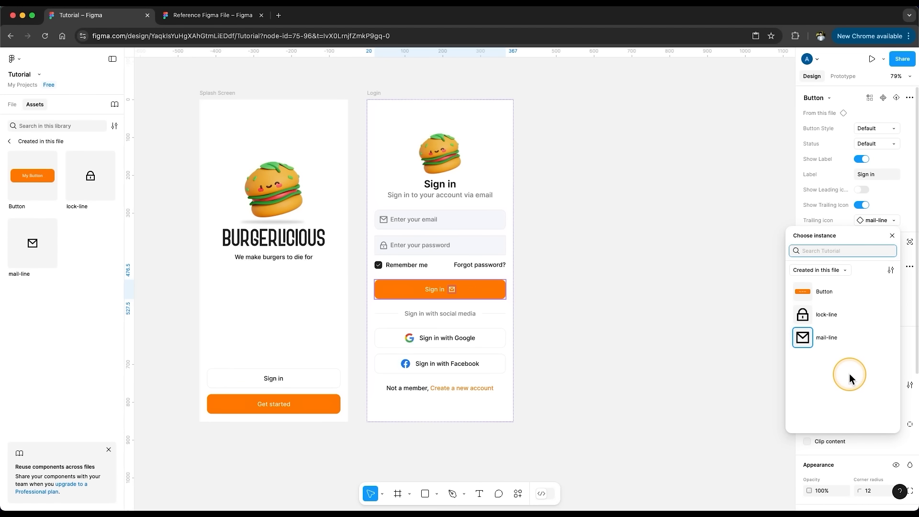
{"action": "left_click", "coordinate": [655, 249]}
{"action": "left_click", "coordinate": [733, 432]}
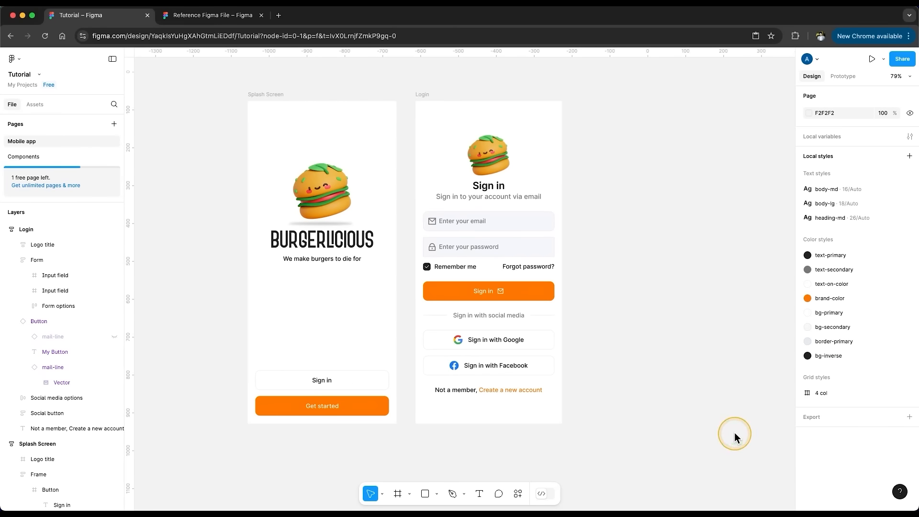
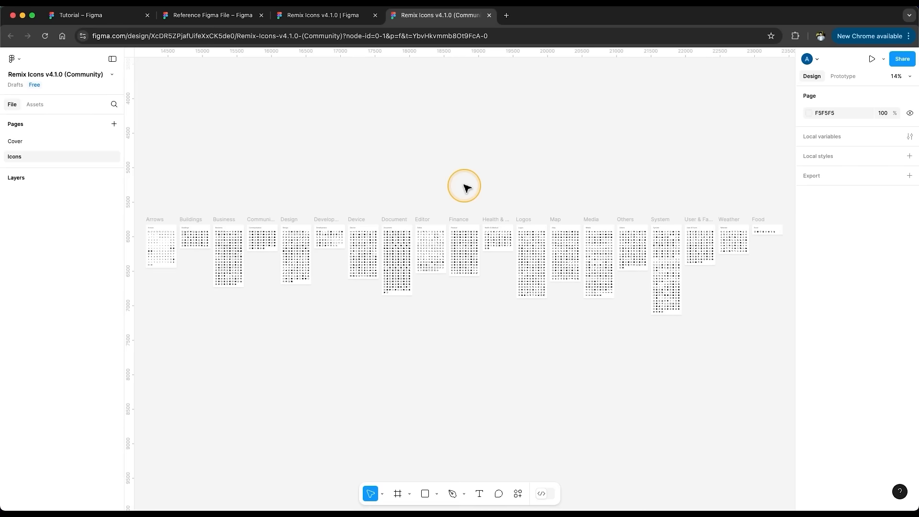
- Inspect the Document category's icon layers, then marquee-select every Remix Icons category frame
{"action": "scroll", "coordinate": [290, 235], "scroll_direction": "right", "scroll_amount": 15}
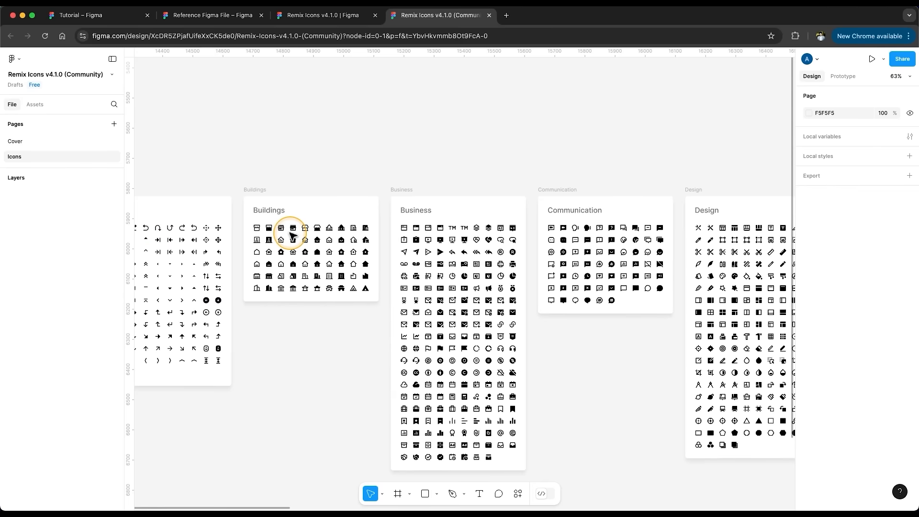
{"action": "scroll", "coordinate": [291, 234], "scroll_direction": "right", "scroll_amount": 5}
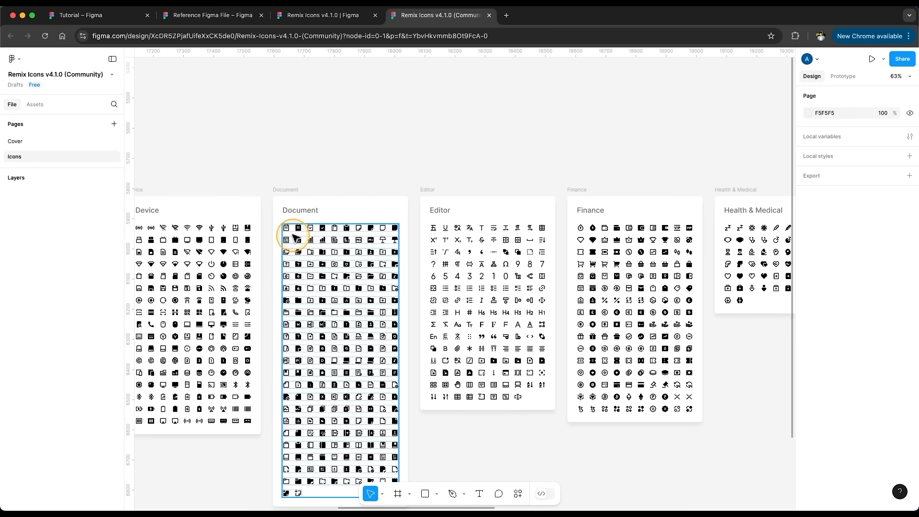
{"action": "left_click", "coordinate": [296, 238]}
{"action": "left_click", "coordinate": [16, 394]}
{"action": "left_click", "coordinate": [27, 410]}
{"action": "left_click", "coordinate": [56, 425]}
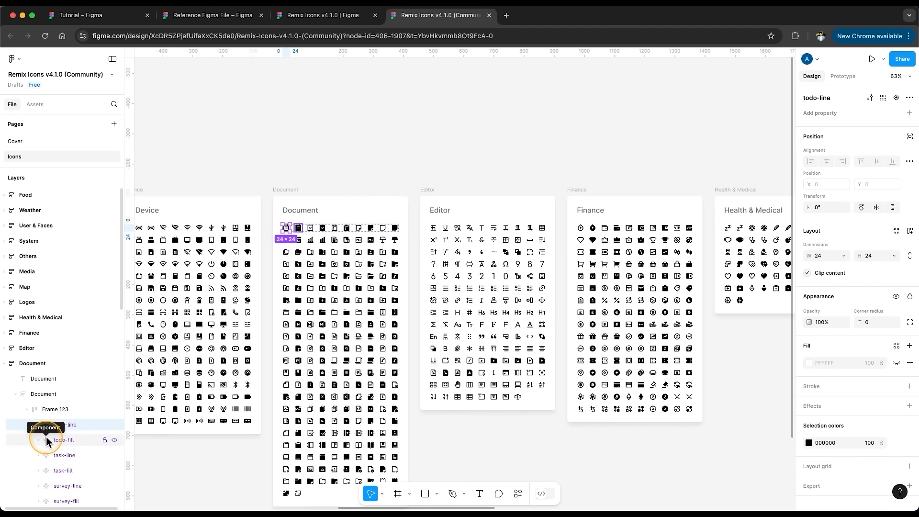
{"action": "left_click", "coordinate": [250, 185]}
{"action": "scroll", "coordinate": [250, 185], "scroll_direction": "down", "scroll_amount": 10}
{"action": "left_click_drag", "start_coordinate": [221, 173], "coordinate": [408, 145]}
{"action": "left_click_drag", "start_coordinate": [186, 104], "coordinate": [717, 265]}
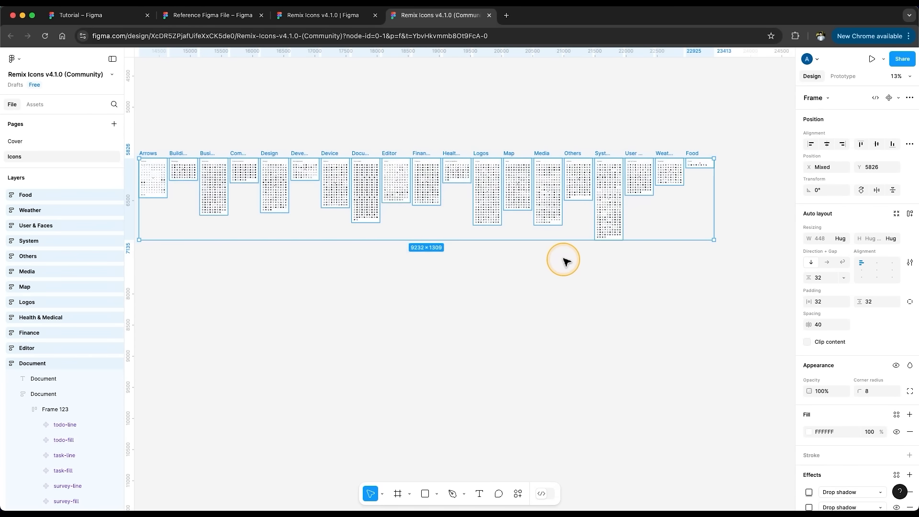
- Open the Components page of the Tutorial file
{"action": "left_click", "coordinate": [111, 25]}
{"action": "left_click", "coordinate": [73, 161]}
{"action": "scroll", "coordinate": [436, 195], "scroll_direction": "down", "scroll_amount": 6}
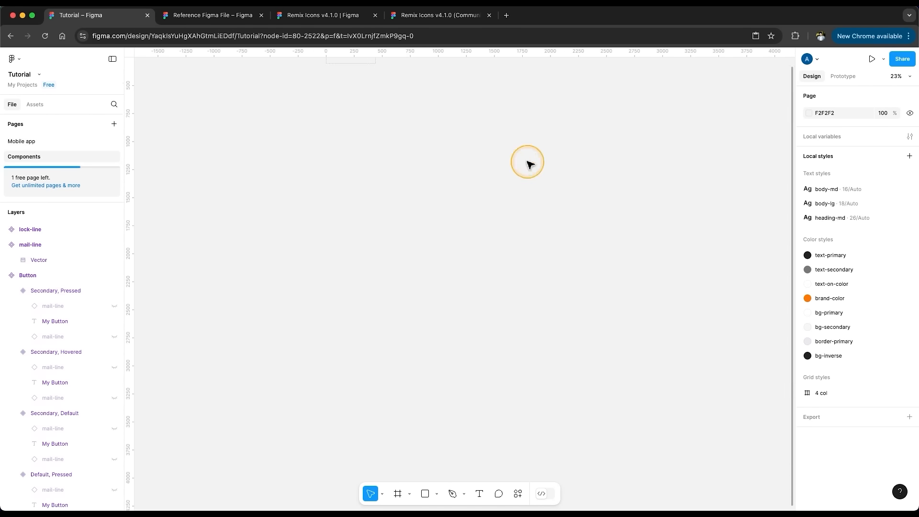
- Paste the icon category frames below the Button component and delete the loose mail and lock icons
{"action": "key", "text": "super+v"}
{"action": "scroll", "coordinate": [489, 171], "scroll_direction": "down", "scroll_amount": 4}
{"action": "left_click_drag", "start_coordinate": [244, 182], "coordinate": [421, 158]}
{"action": "left_click", "coordinate": [477, 133]}
{"action": "scroll", "coordinate": [476, 133], "scroll_direction": "right", "scroll_amount": 3}
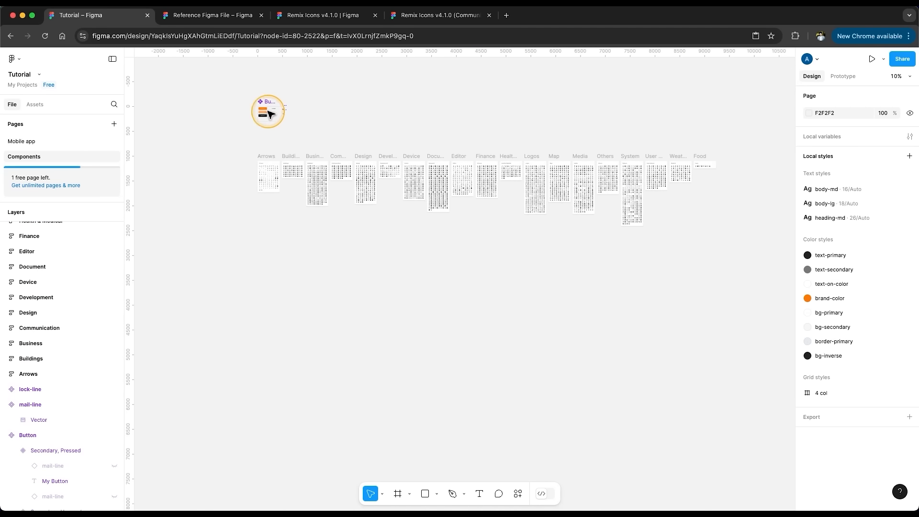
{"action": "scroll", "coordinate": [284, 106], "scroll_direction": "up", "scroll_amount": 3}
{"action": "scroll", "coordinate": [284, 106], "scroll_direction": "up", "scroll_amount": 5}
{"action": "left_click_drag", "start_coordinate": [465, 102], "coordinate": [427, 199]}
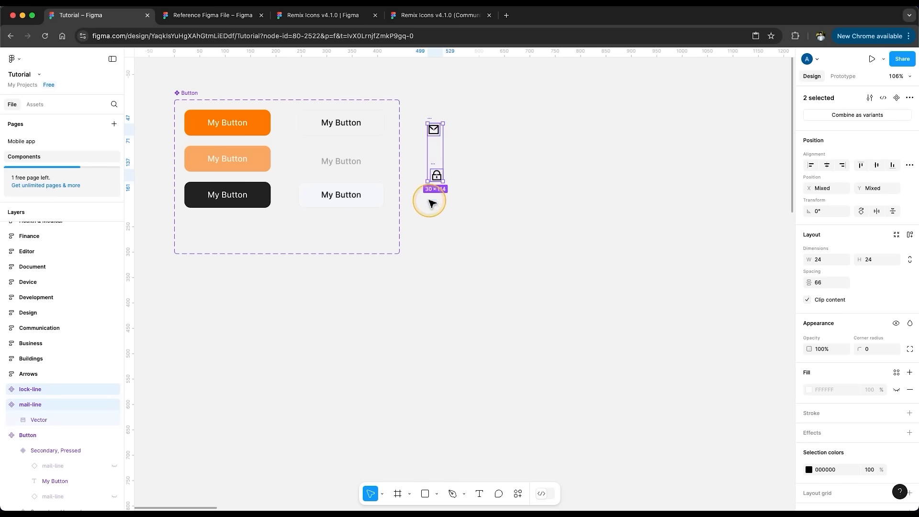
{"action": "key", "text": "Delete"}
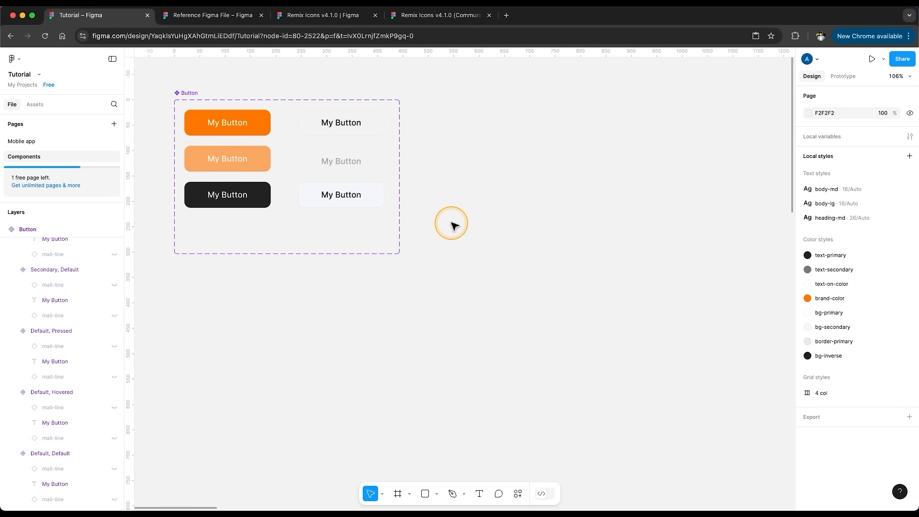
- Make the Button component set's Show Leading Icon and Show Trailing Icon default to visible
{"action": "left_click", "coordinate": [218, 135]}
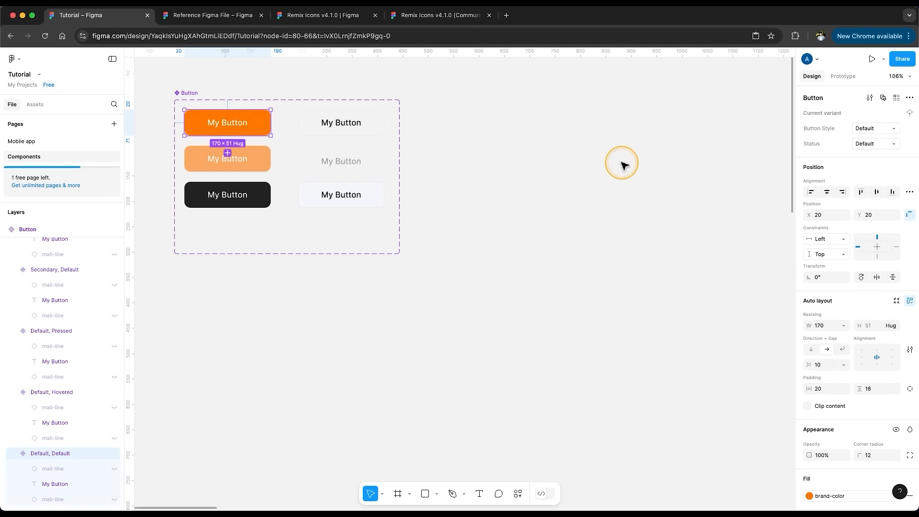
{"action": "left_click", "coordinate": [188, 93]}
{"action": "left_click", "coordinate": [896, 190]}
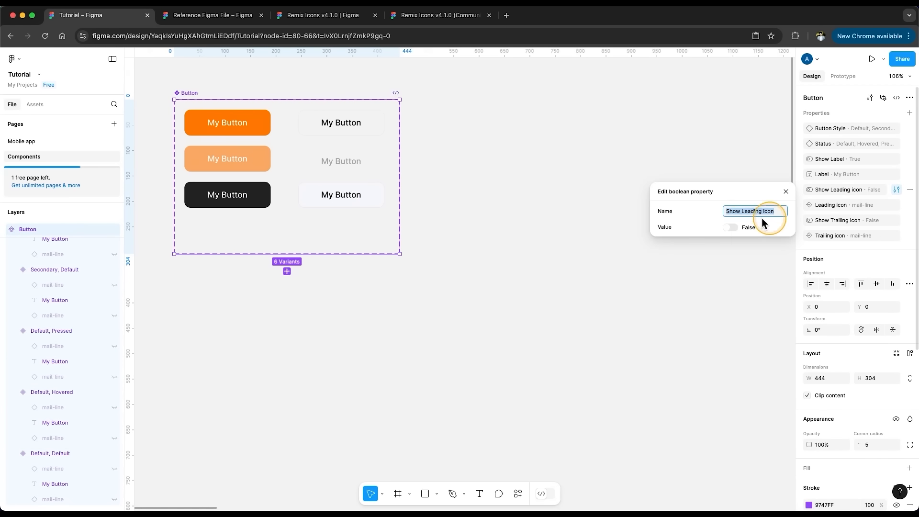
{"action": "left_click", "coordinate": [731, 228]}
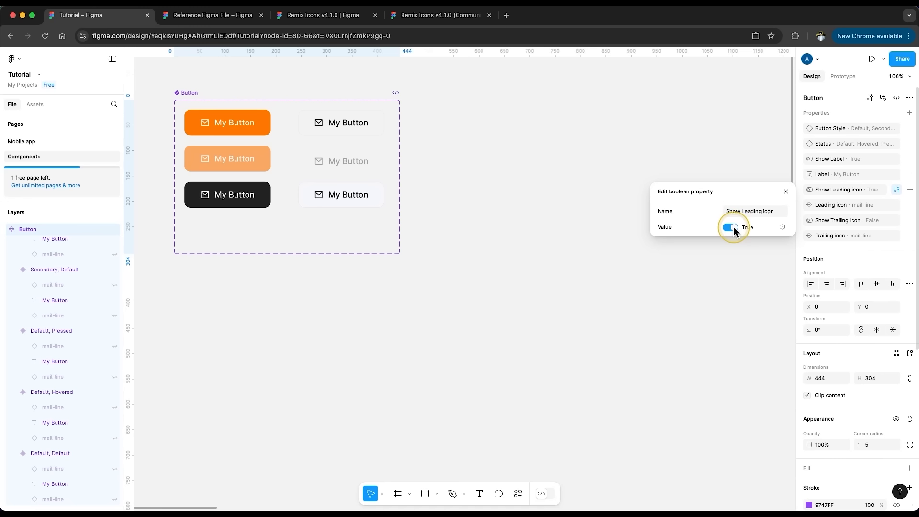
{"action": "double_click", "coordinate": [205, 123]}
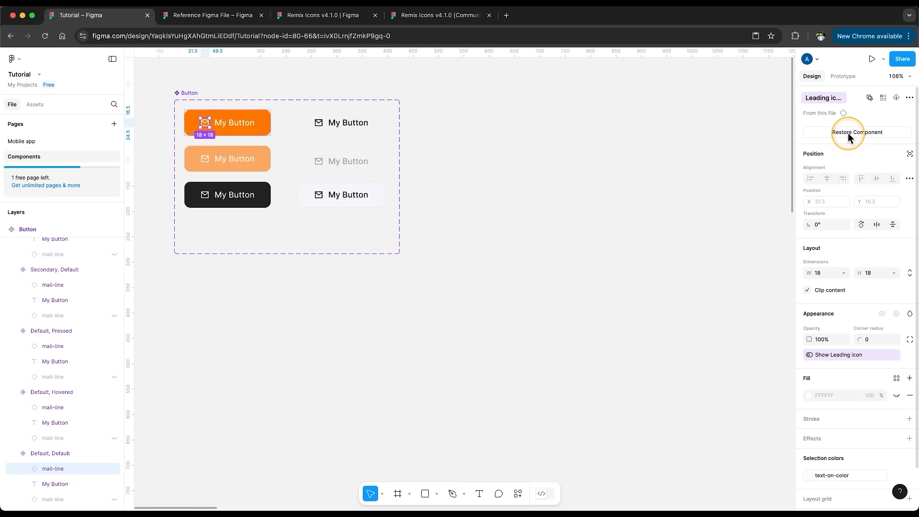
{"action": "left_click", "coordinate": [478, 158]}
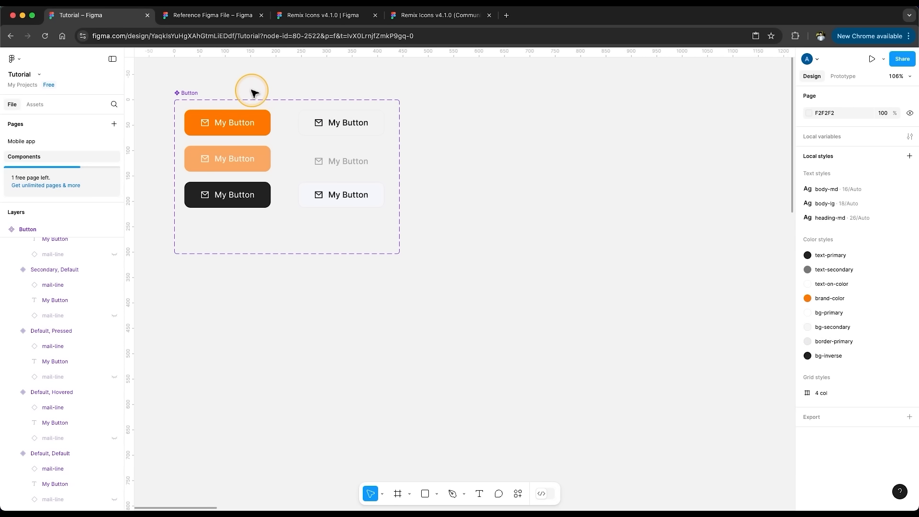
{"action": "left_click", "coordinate": [189, 93]}
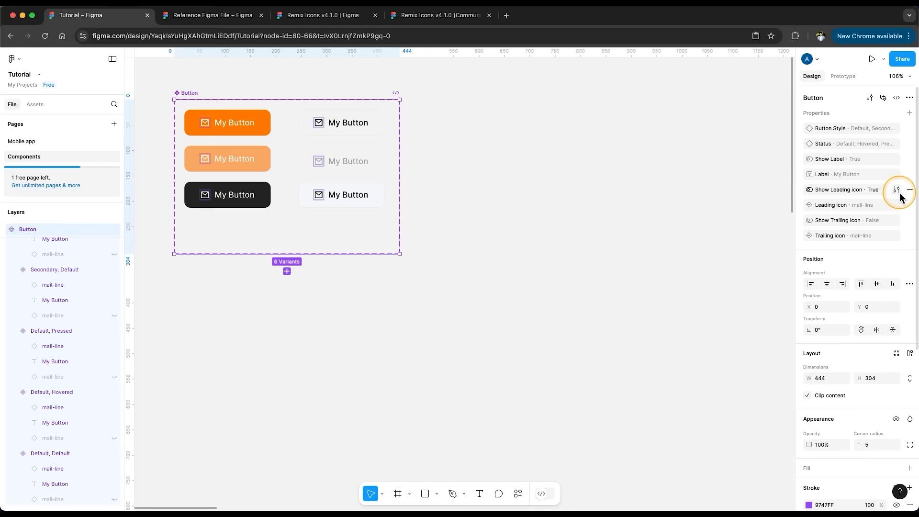
{"action": "left_click", "coordinate": [892, 221]}
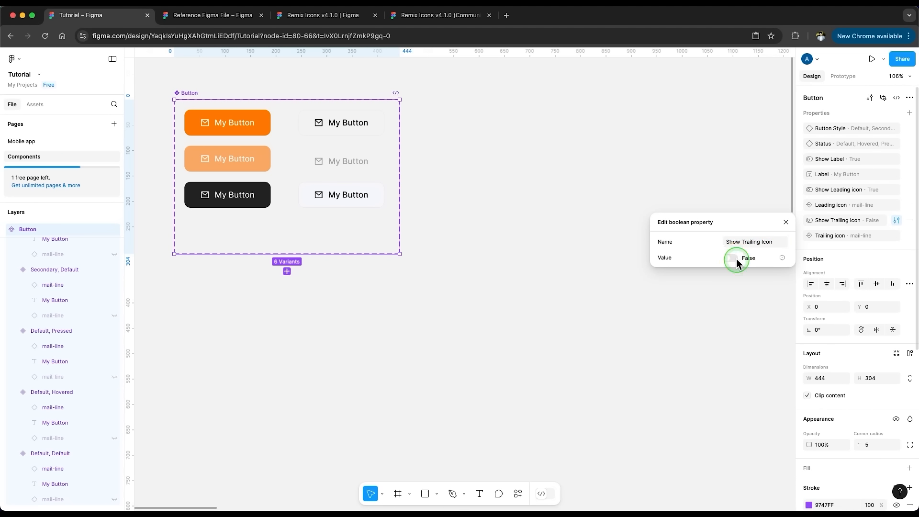
{"action": "left_click", "coordinate": [732, 258]}
- Set both the Leading and Trailing icon swap properties to default to circle-line
{"action": "left_click", "coordinate": [895, 204]}
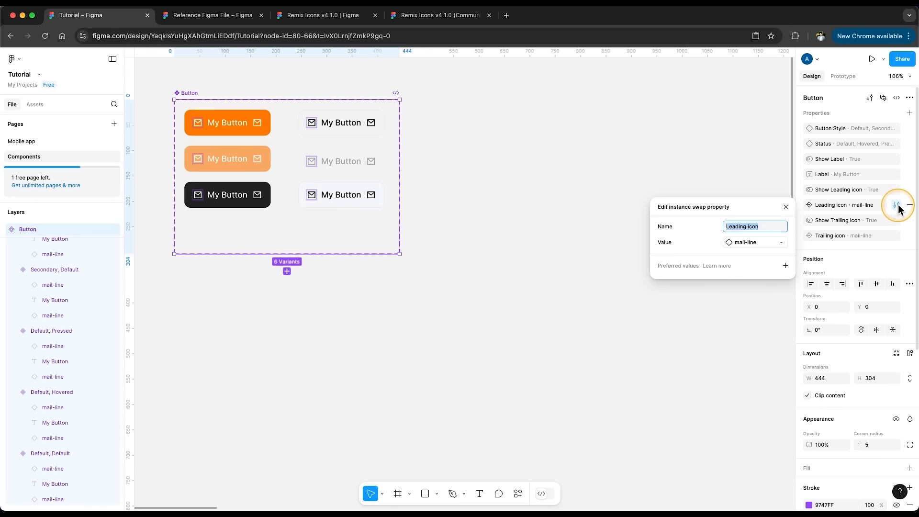
{"action": "left_click", "coordinate": [757, 243]}
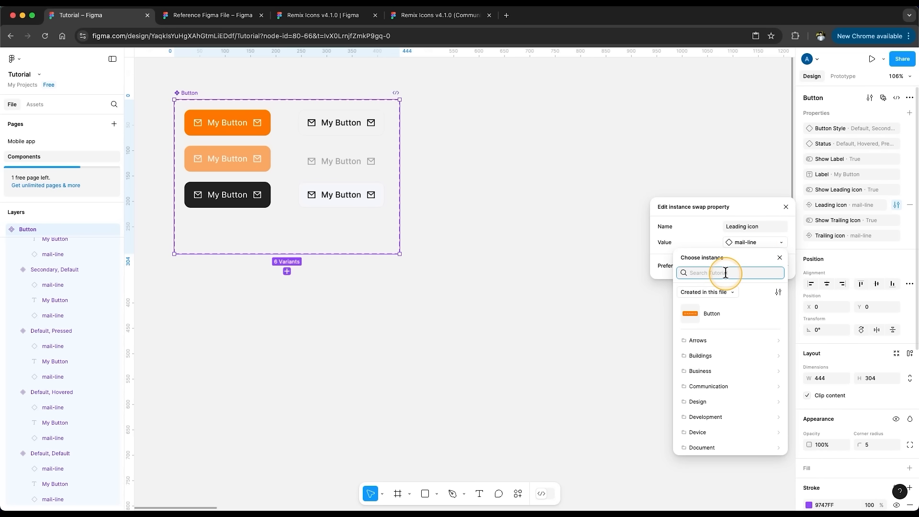
{"action": "type", "text": "circle"}
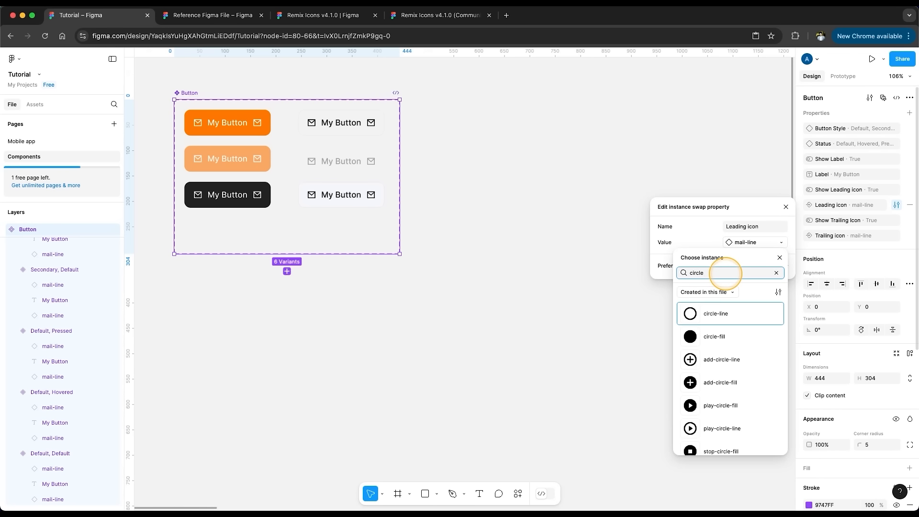
{"action": "left_click", "coordinate": [723, 311]}
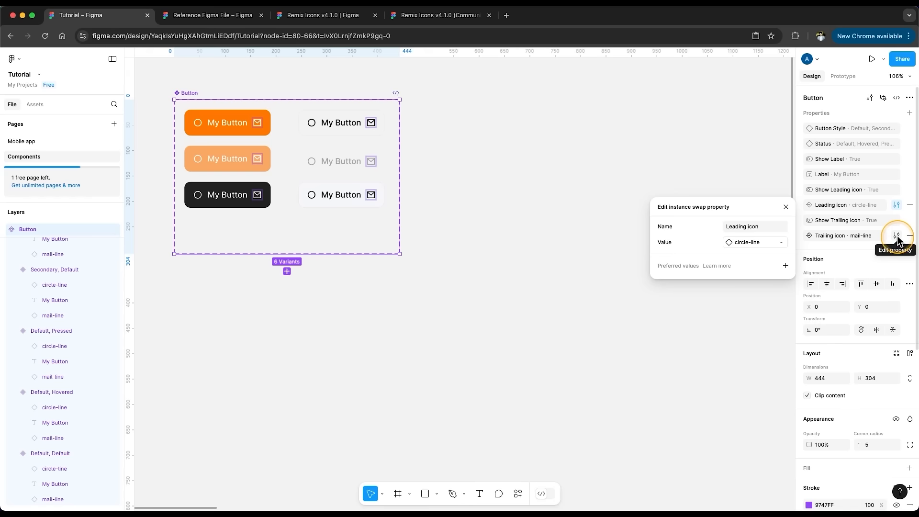
{"action": "left_click", "coordinate": [896, 235]}
{"action": "left_click", "coordinate": [765, 273]}
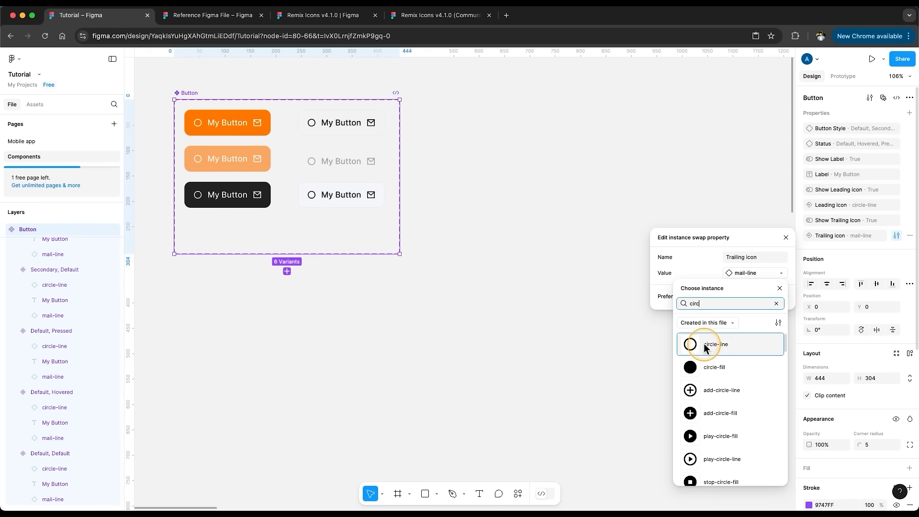
{"action": "left_click", "coordinate": [703, 343]}
{"action": "left_click", "coordinate": [785, 237]}
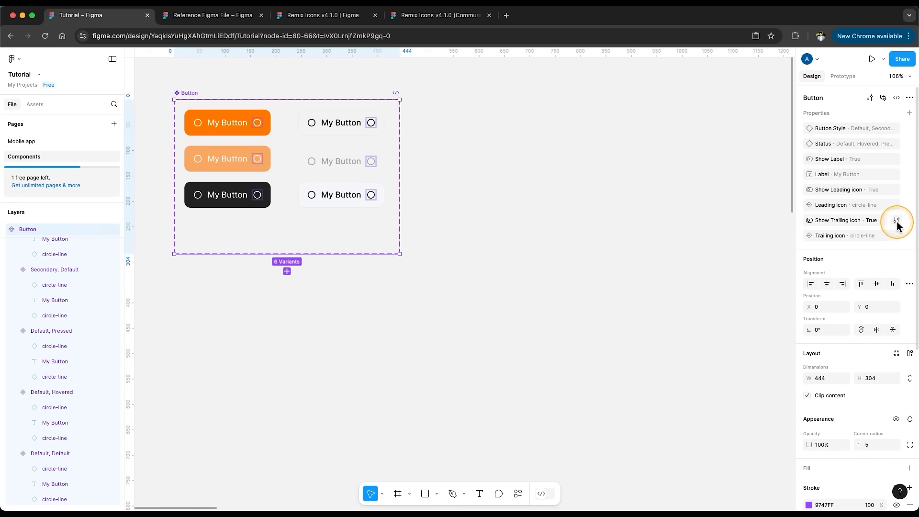
- Set Show Trailing Icon and Show Leading Icon back to False, then return to Mobile app
{"action": "left_click", "coordinate": [896, 221]}
{"action": "left_click", "coordinate": [731, 258]}
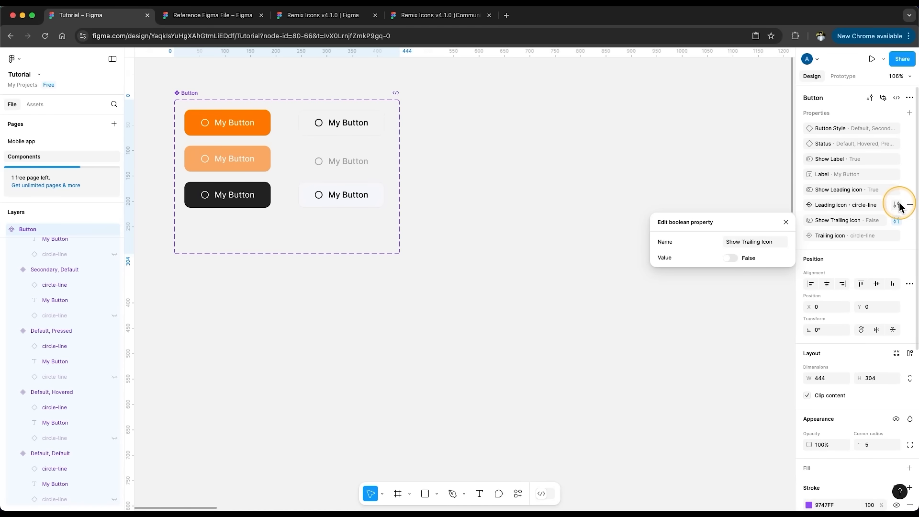
{"action": "left_click", "coordinate": [896, 190]}
{"action": "left_click", "coordinate": [735, 229]}
{"action": "left_click", "coordinate": [502, 182]}
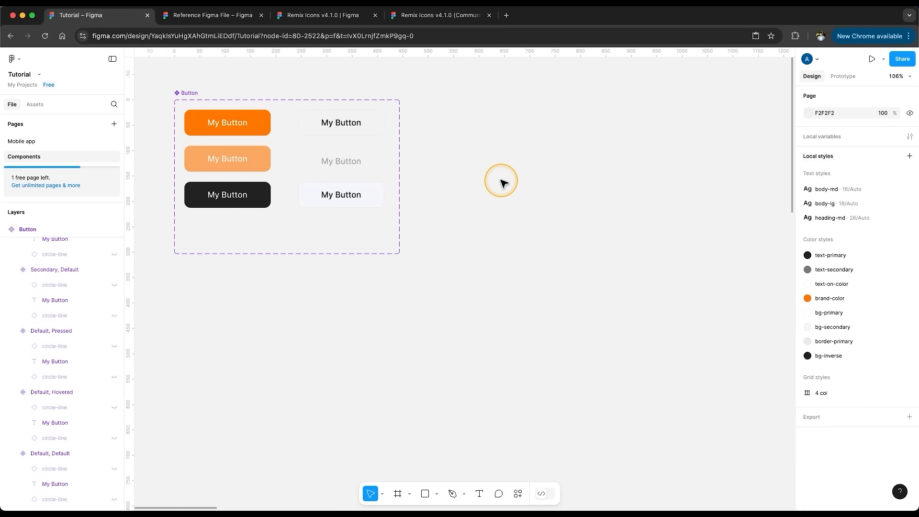
{"action": "left_click", "coordinate": [25, 142]}
- Give the Login Sign in button an arrow-right-line trailing icon and copy it
{"action": "left_click", "coordinate": [495, 281]}
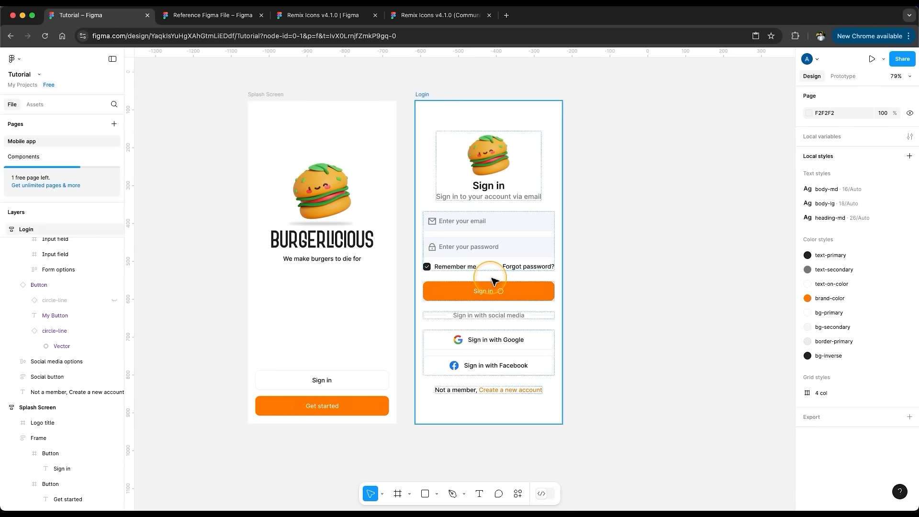
{"action": "left_click", "coordinate": [511, 290]}
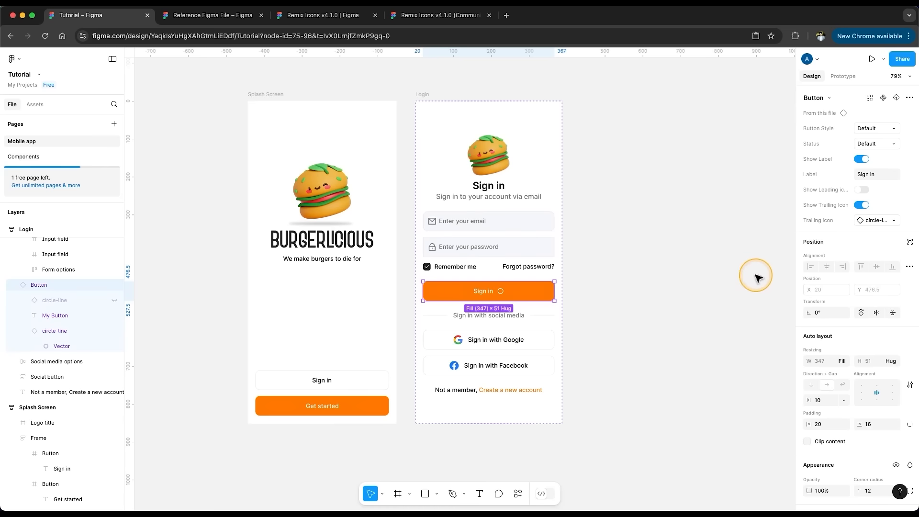
{"action": "left_click", "coordinate": [868, 223]}
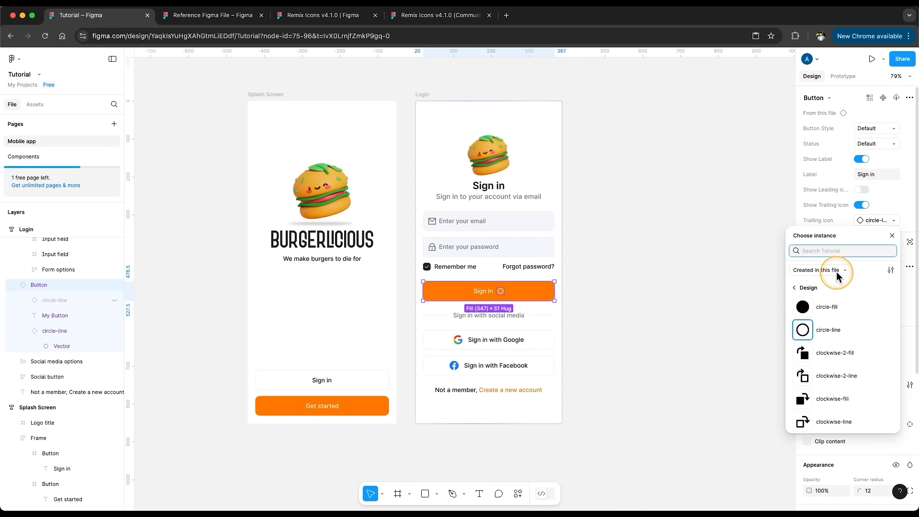
{"action": "type", "text": "arrow right"}
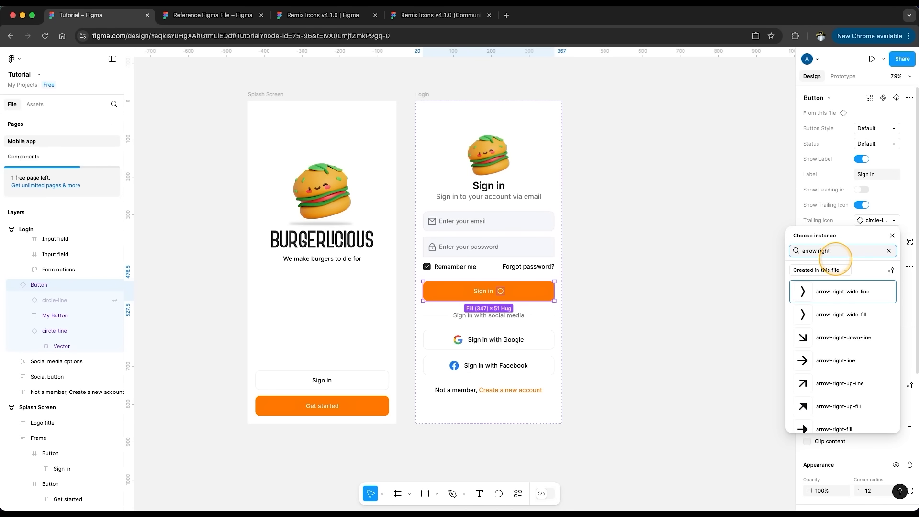
{"action": "left_click", "coordinate": [852, 362]}
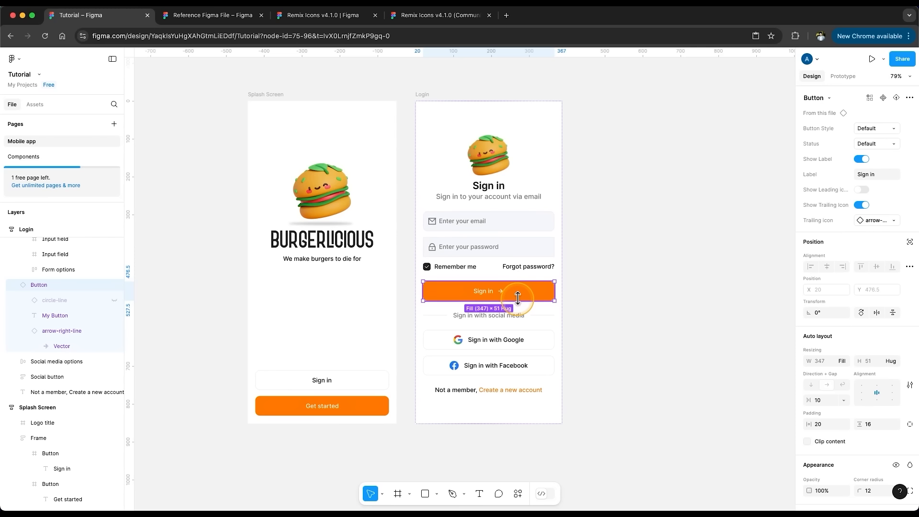
{"action": "key", "text": "super+c"}
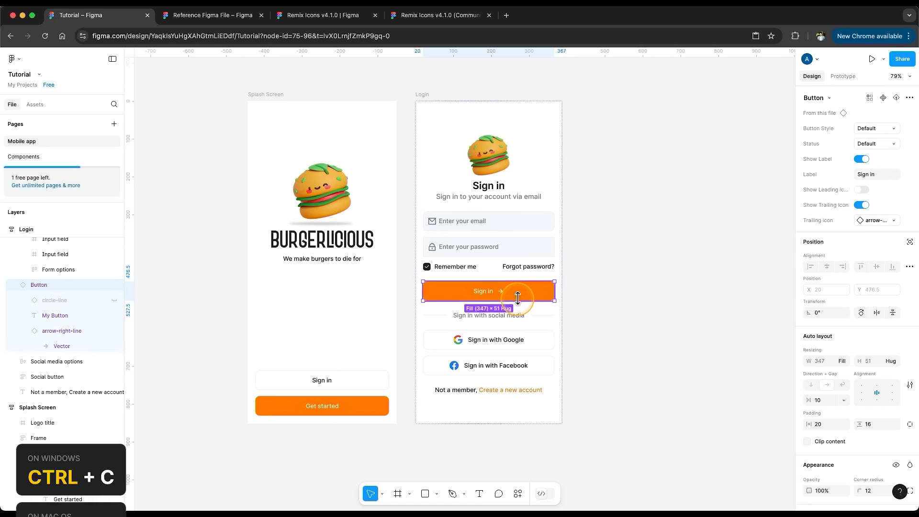
- Replace the splash screen's Get started button with the copied Button instance
{"action": "left_click", "coordinate": [348, 406]}
{"action": "left_click", "coordinate": [348, 407]}
{"action": "key", "text": "super+shift+r"}
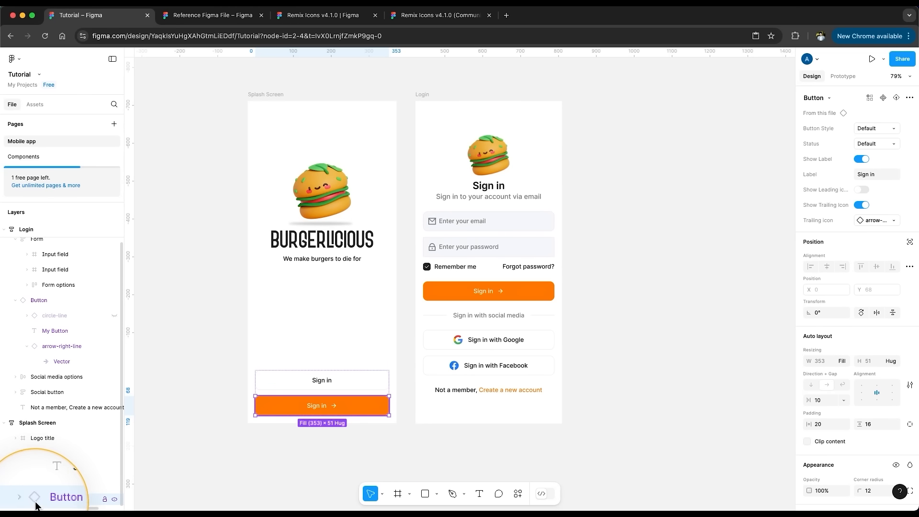
{"action": "left_click", "coordinate": [872, 175]}
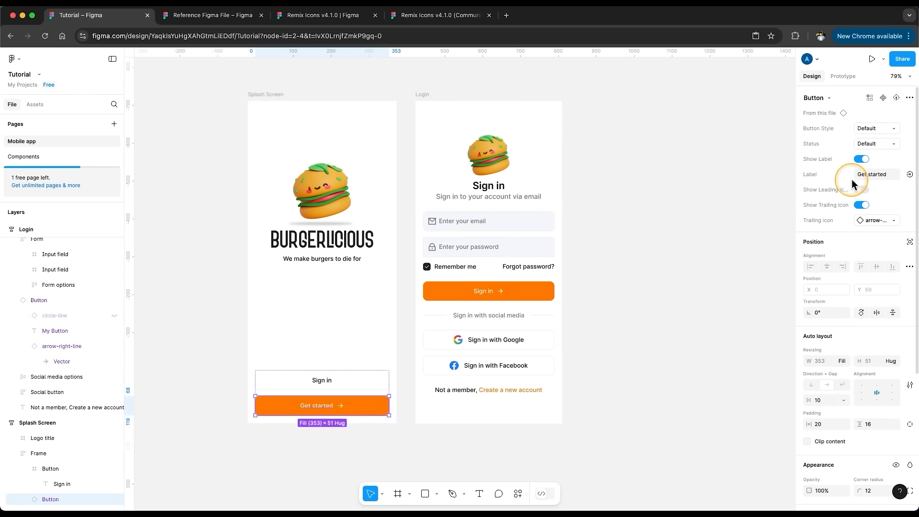
- Replace the splash Sign in button with a Secondary-style Button labelled 'Sign in' without its arrow
{"action": "left_click", "coordinate": [374, 374]}
{"action": "left_click", "coordinate": [368, 404]}
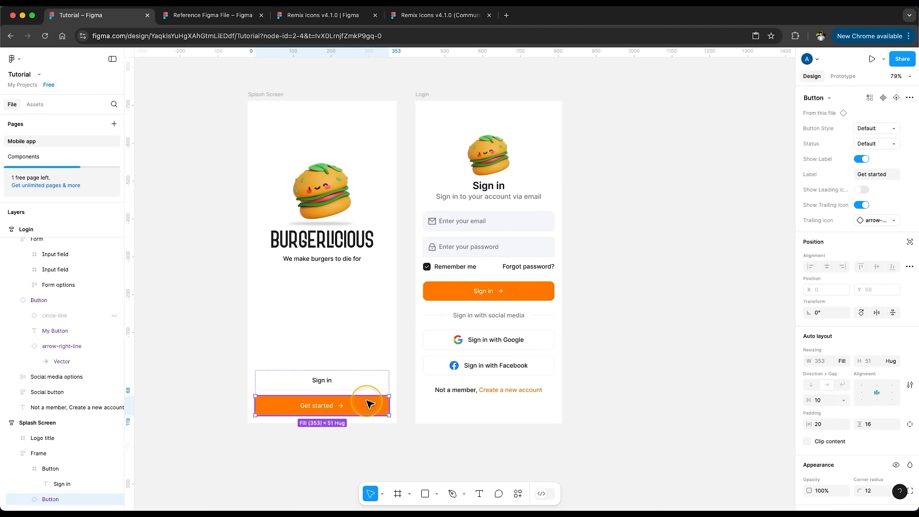
{"action": "left_click", "coordinate": [364, 382]}
{"action": "key", "text": "super+shift+r"}
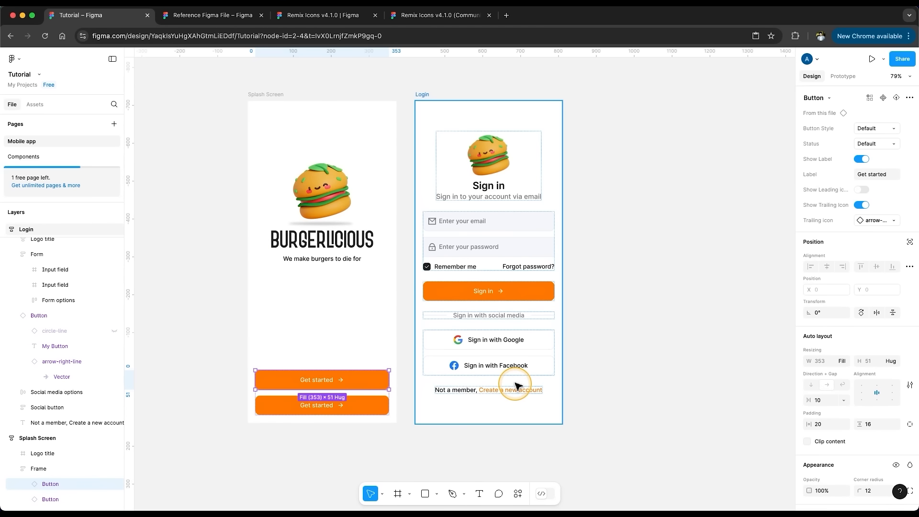
{"action": "left_click", "coordinate": [879, 129]}
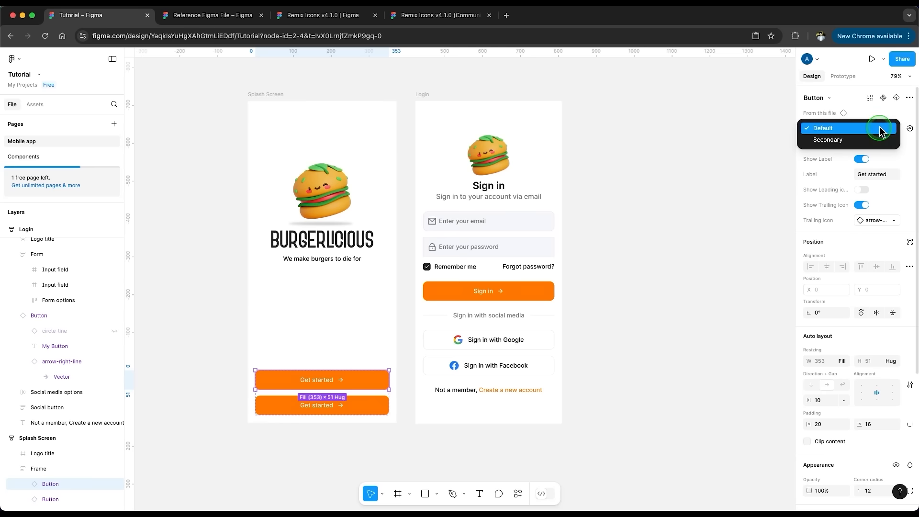
{"action": "left_click", "coordinate": [877, 137]}
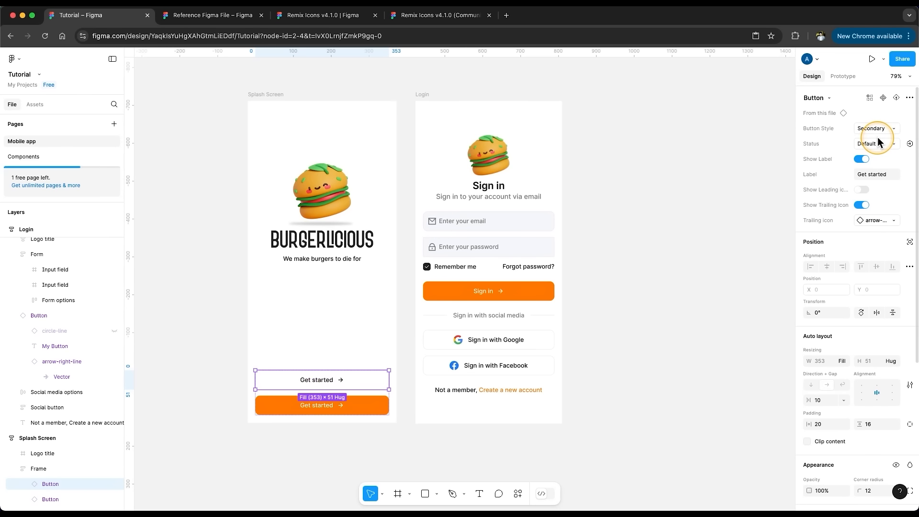
{"action": "type", "text": "Sign in"}
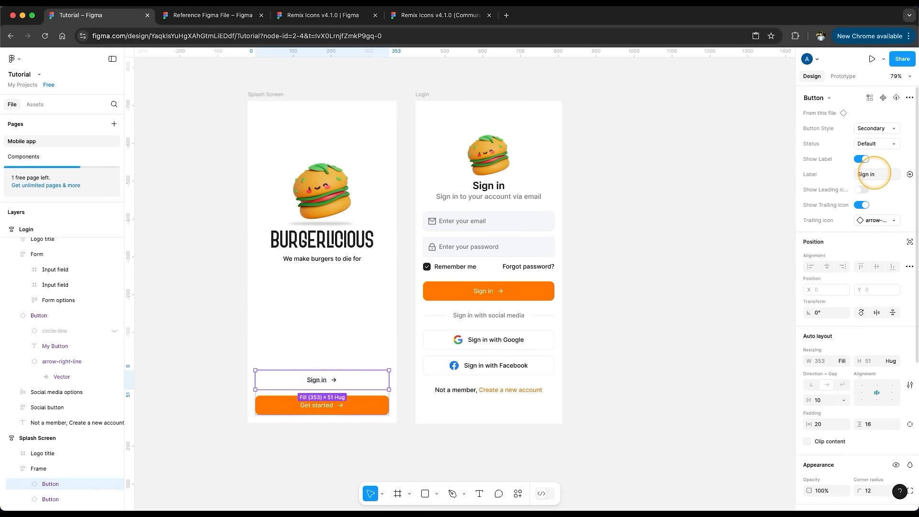
{"action": "left_click", "coordinate": [862, 205]}
- Place a full-width Button asset between the social buttons labelled 'Sign in with Google'
{"action": "left_click", "coordinate": [720, 243]}
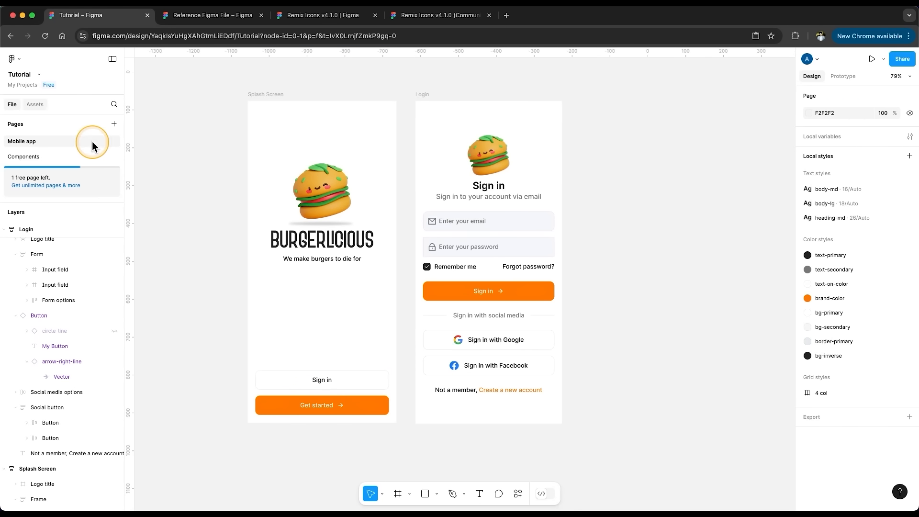
{"action": "left_click", "coordinate": [35, 105]}
{"action": "left_click_drag", "start_coordinate": [51, 177], "coordinate": [455, 352]}
{"action": "left_click", "coordinate": [843, 345]}
{"action": "left_click", "coordinate": [846, 368]}
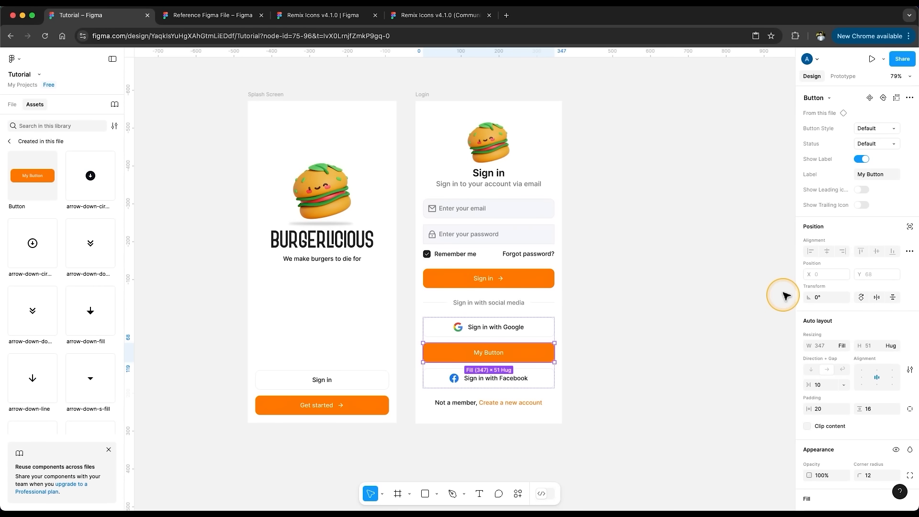
{"action": "left_click", "coordinate": [866, 174]}
{"action": "key", "text": "ctrl+v"}
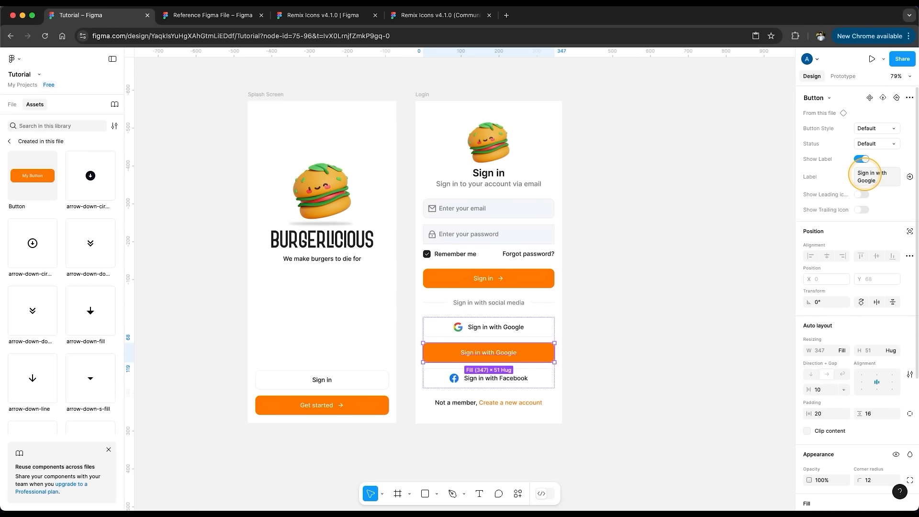
- Make the new button Secondary style with a google-fill leading icon shown
{"action": "left_click", "coordinate": [874, 128]}
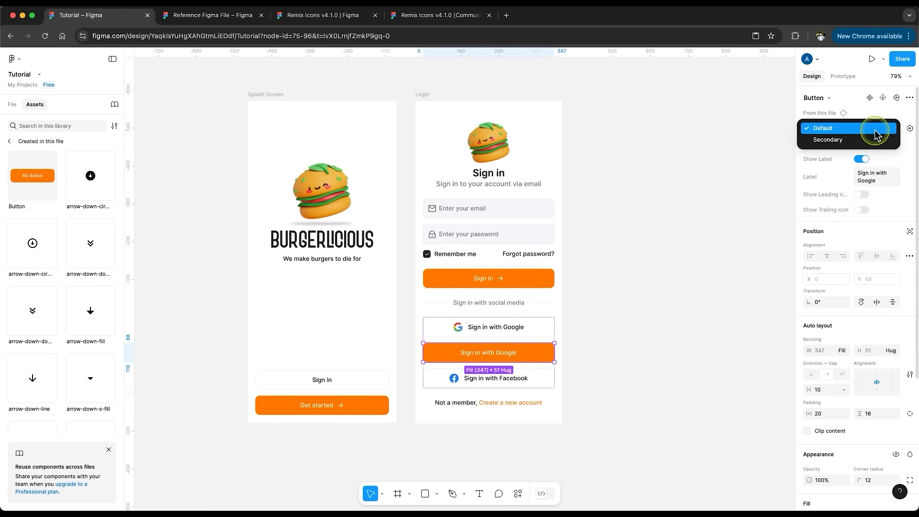
{"action": "left_click", "coordinate": [869, 140]}
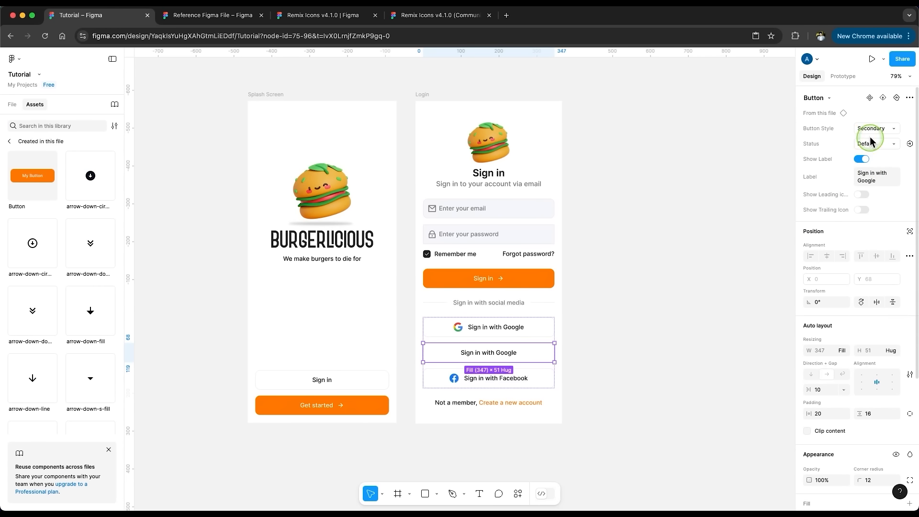
{"action": "left_click", "coordinate": [861, 194]}
{"action": "left_click", "coordinate": [876, 209]}
{"action": "type", "text": "google"}
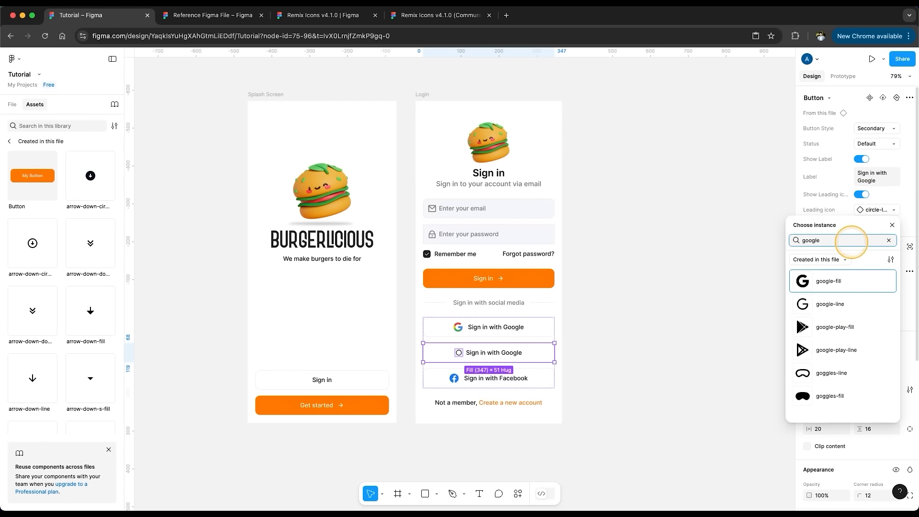
{"action": "left_click", "coordinate": [830, 286]}
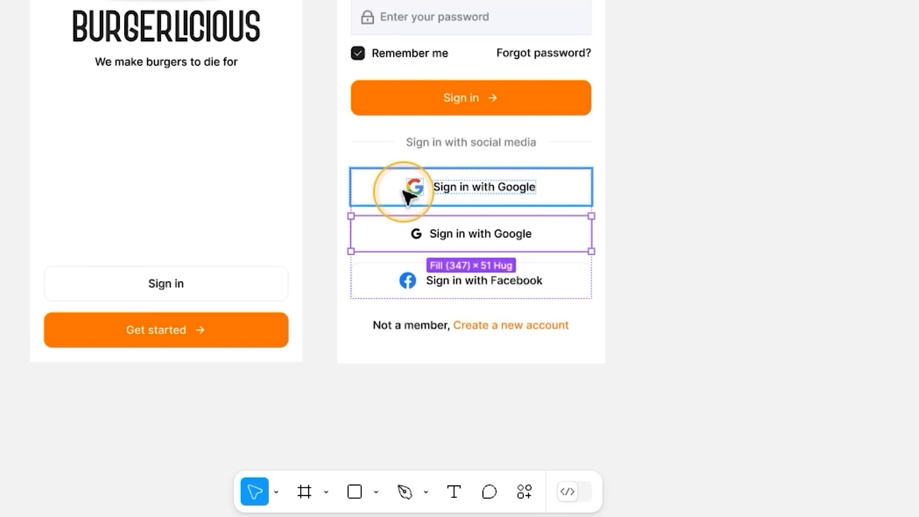
{"action": "double_click", "coordinate": [417, 191]}
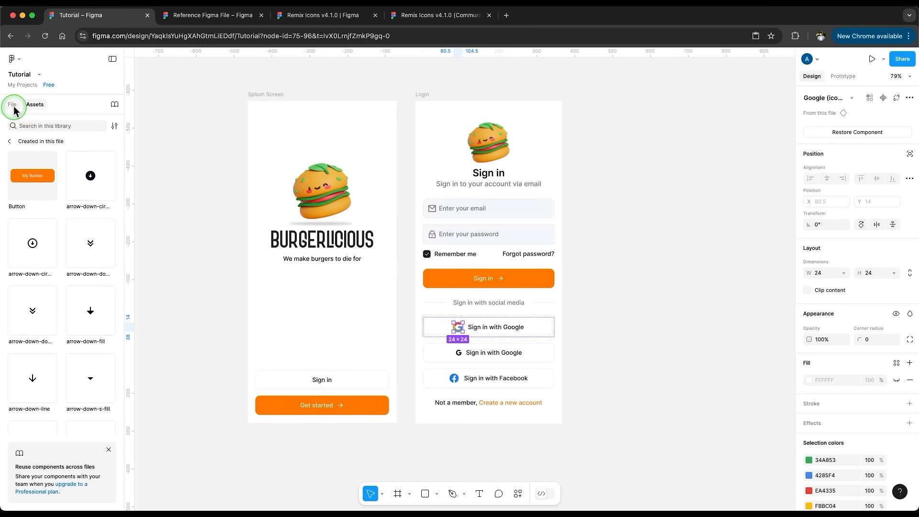
{"action": "left_click", "coordinate": [13, 106]}
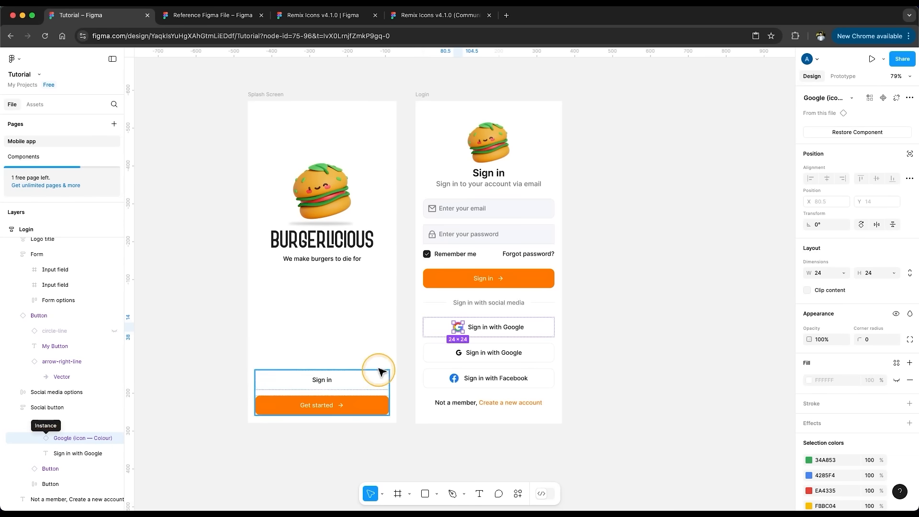
- Restore main components for the colour Google and Facebook icons and move them to empty canvas
{"action": "right_click", "coordinate": [457, 328]}
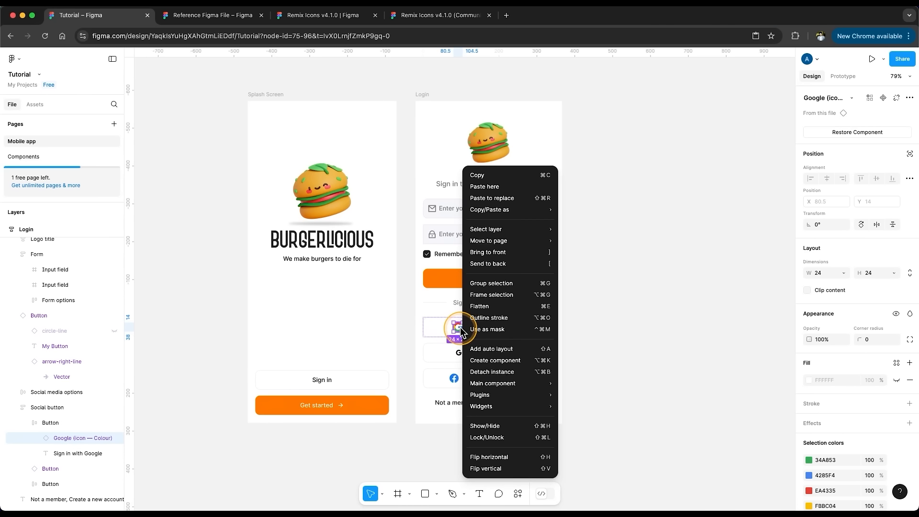
{"action": "mouse_move", "coordinate": [521, 383]}
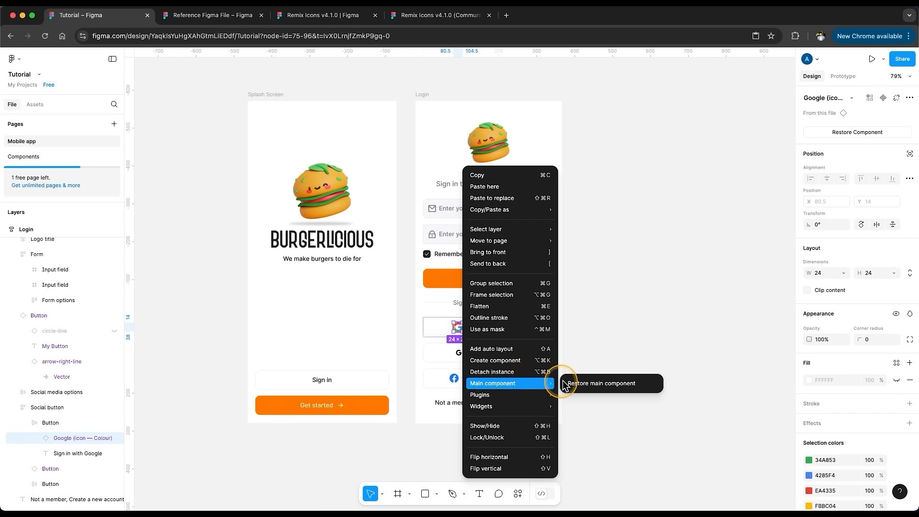
{"action": "left_click", "coordinate": [593, 387]}
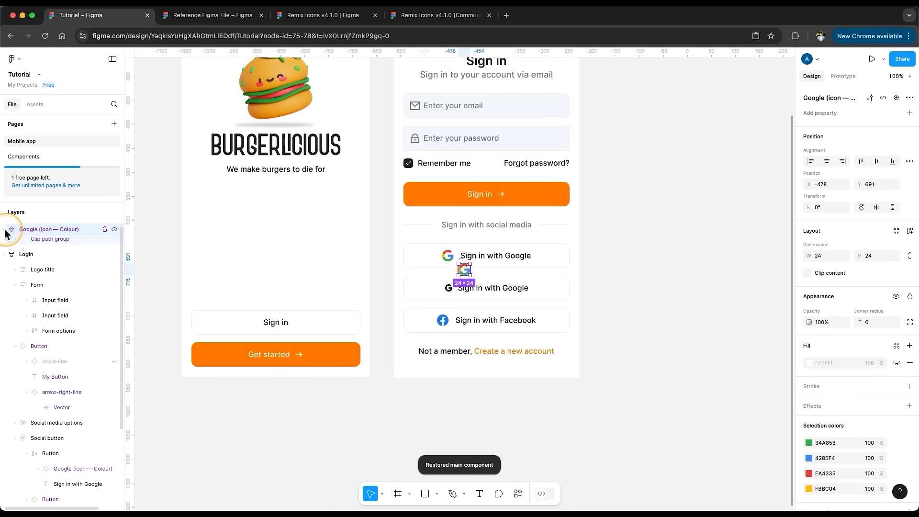
{"action": "left_click_drag", "start_coordinate": [464, 269], "coordinate": [639, 296]}
{"action": "double_click", "coordinate": [444, 320]}
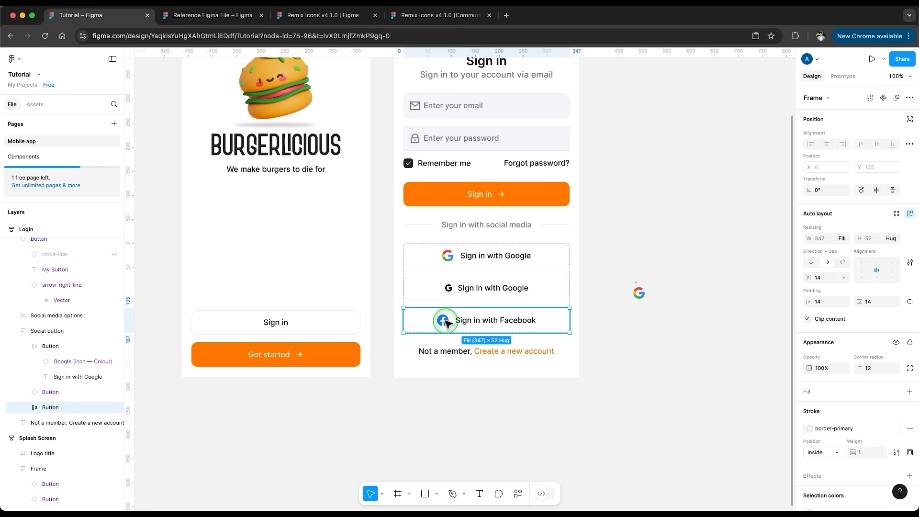
{"action": "double_click", "coordinate": [445, 320]}
{"action": "right_click", "coordinate": [445, 320]}
{"action": "mouse_move", "coordinate": [526, 382]}
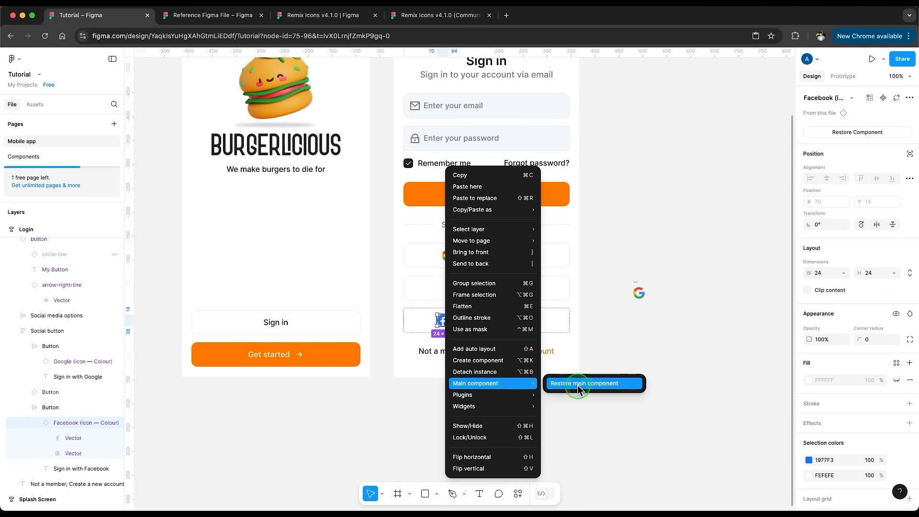
{"action": "left_click", "coordinate": [580, 386]}
{"action": "left_click_drag", "start_coordinate": [464, 275], "coordinate": [647, 281]}
- Cut both icon components, paste them onto the Components page, and return to Mobile app
{"action": "left_click_drag", "start_coordinate": [677, 227], "coordinate": [622, 307]}
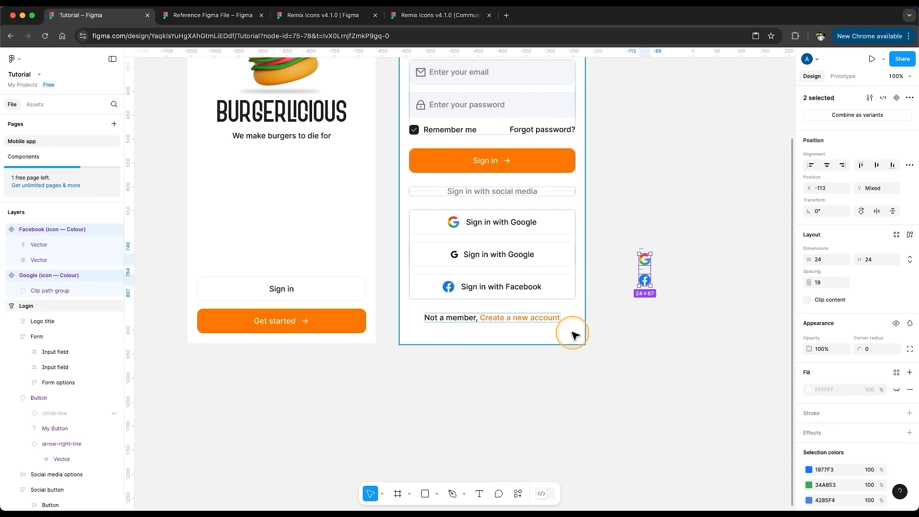
{"action": "key", "text": "super+x"}
{"action": "left_click", "coordinate": [25, 156]}
{"action": "key", "text": "super+v"}
{"action": "scroll", "coordinate": [466, 318], "scroll_direction": "down", "scroll_amount": 5}
{"action": "left_click_drag", "start_coordinate": [440, 295], "coordinate": [356, 388]}
{"action": "left_click", "coordinate": [389, 371]}
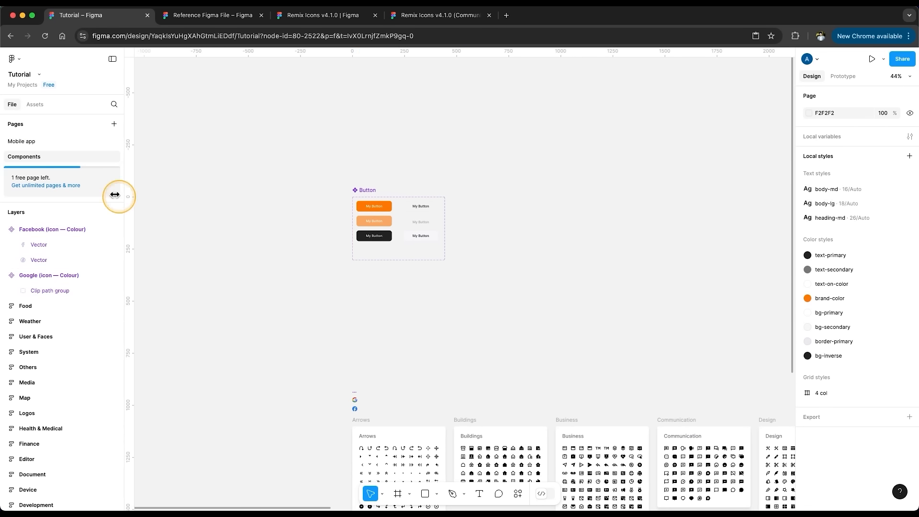
{"action": "left_click", "coordinate": [30, 145]}
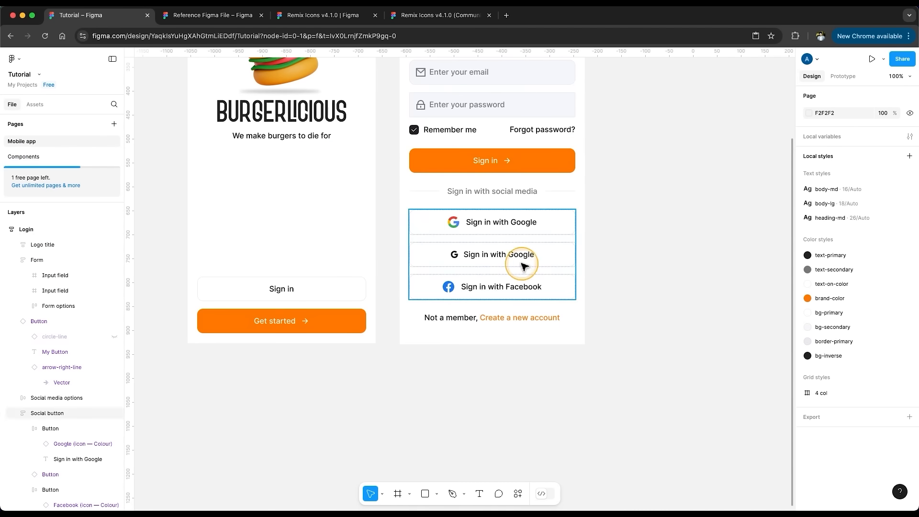
- Set the second Sign in with Google button's leading icon to the colour Google icon
{"action": "left_click", "coordinate": [523, 261]}
{"action": "left_click", "coordinate": [884, 210]}
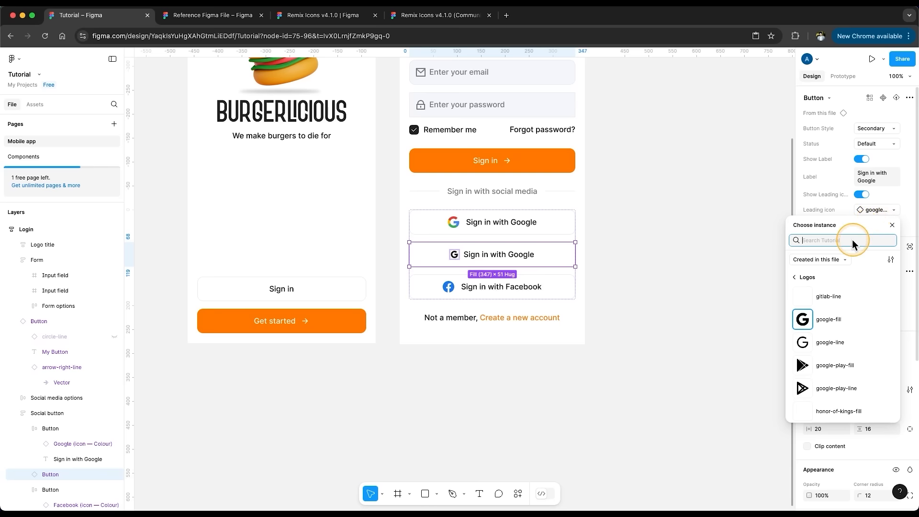
{"action": "type", "text": "google"}
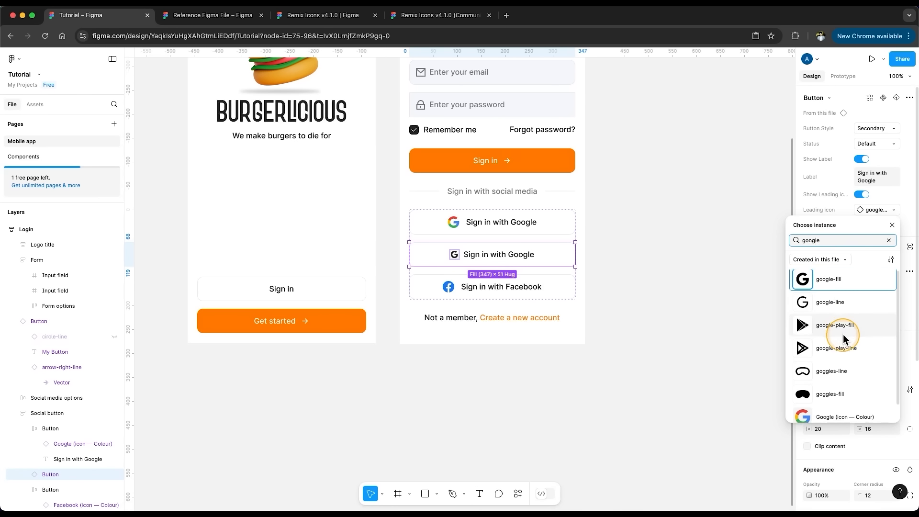
{"action": "scroll", "coordinate": [842, 363], "scroll_direction": "down", "scroll_amount": 1}
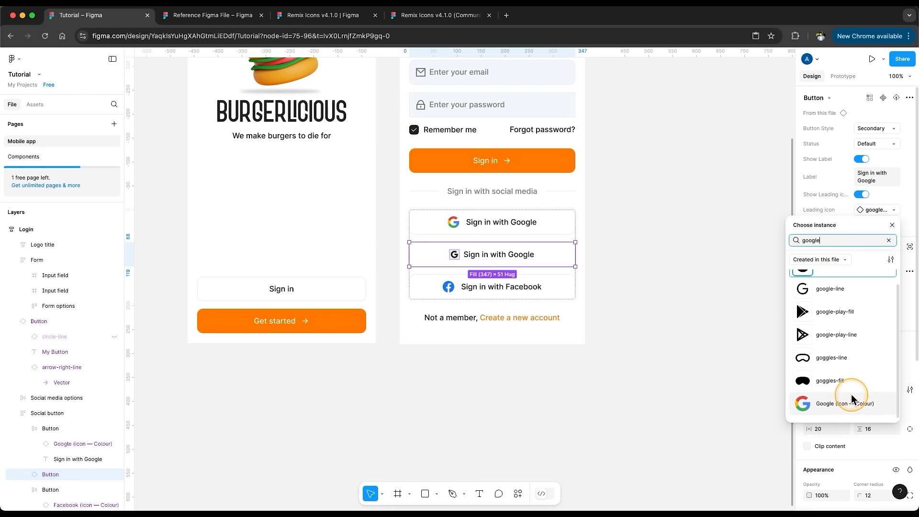
{"action": "left_click", "coordinate": [836, 407]}
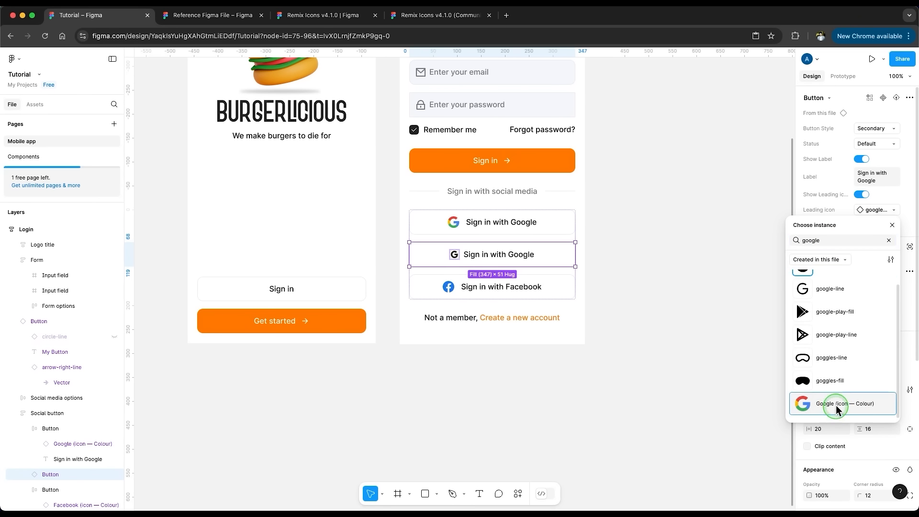
- Delete the extra Google and old Facebook buttons, then duplicate the Google button with a Facebook icon
{"action": "left_click", "coordinate": [548, 293]}
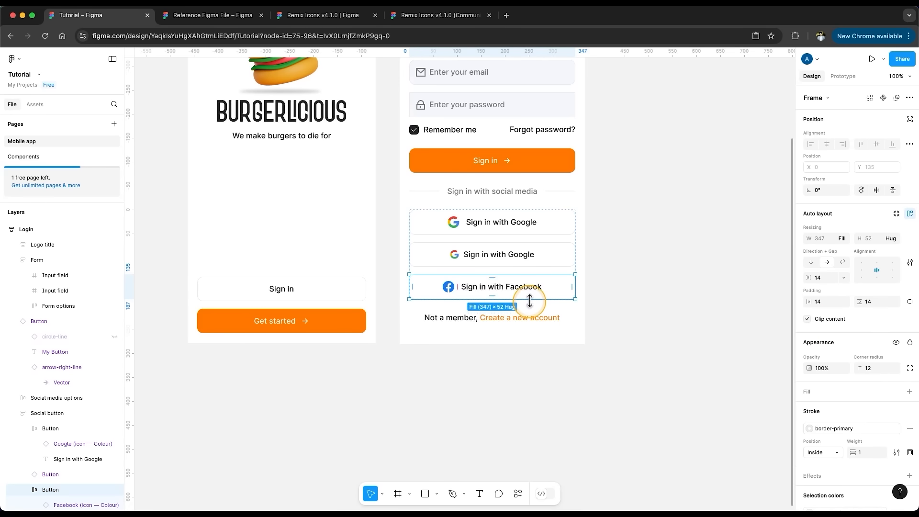
{"action": "scroll", "coordinate": [105, 432], "scroll_direction": "down", "scroll_amount": 3}
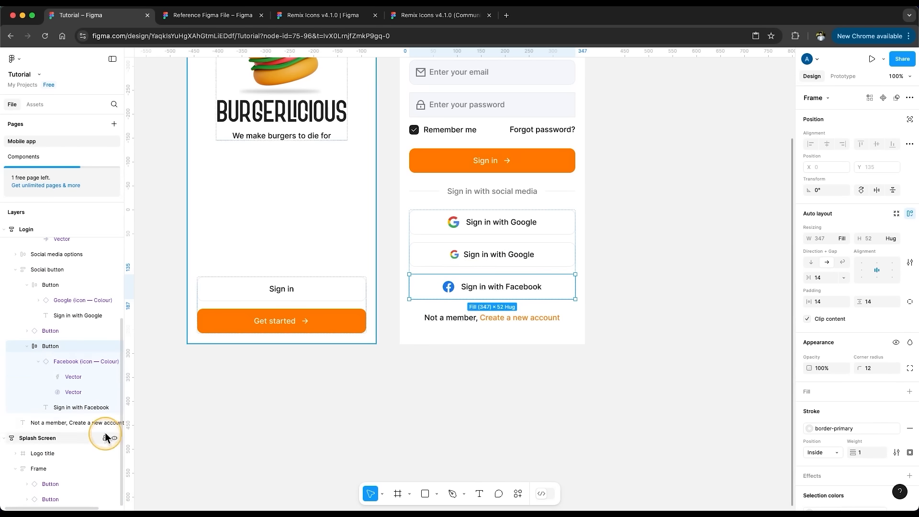
{"action": "left_click", "coordinate": [53, 288]}
{"action": "key", "text": "Delete"}
{"action": "left_click", "coordinate": [46, 300]}
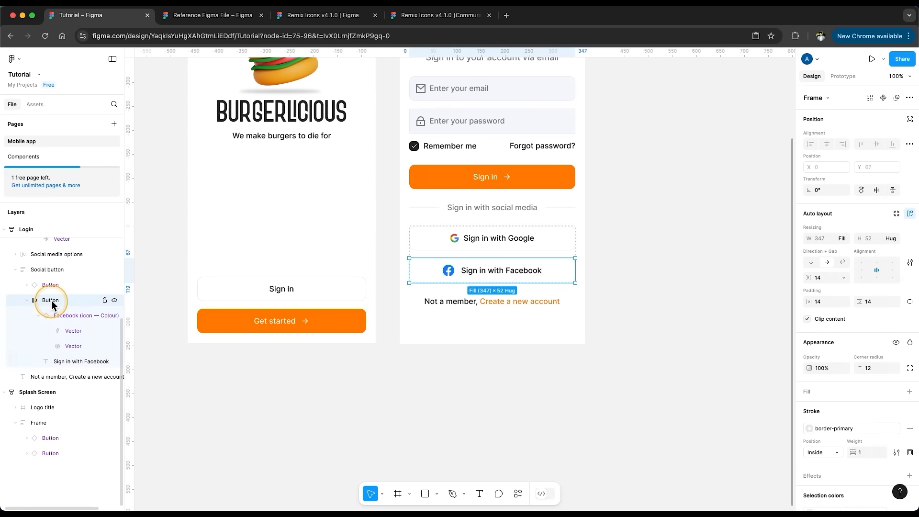
{"action": "key", "text": "Delete"}
{"action": "left_click", "coordinate": [53, 286]}
{"action": "key", "text": "super+d"}
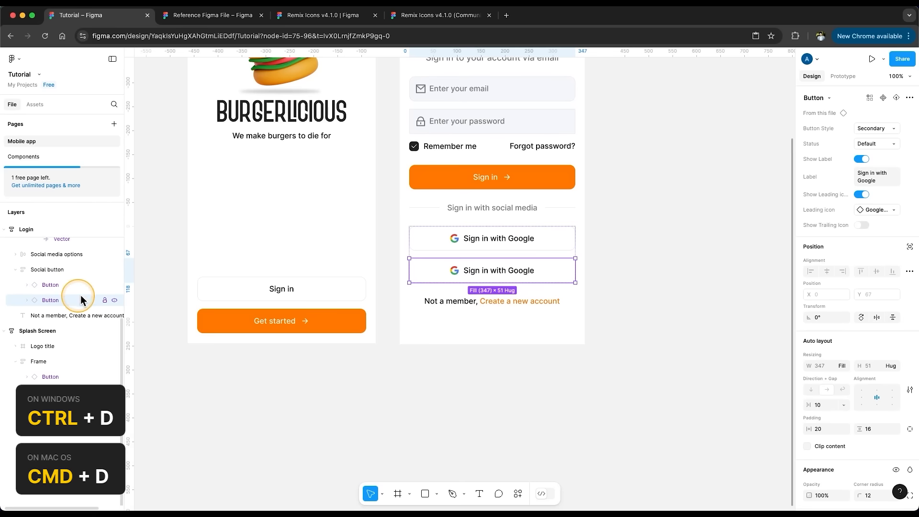
{"action": "left_click", "coordinate": [868, 210]}
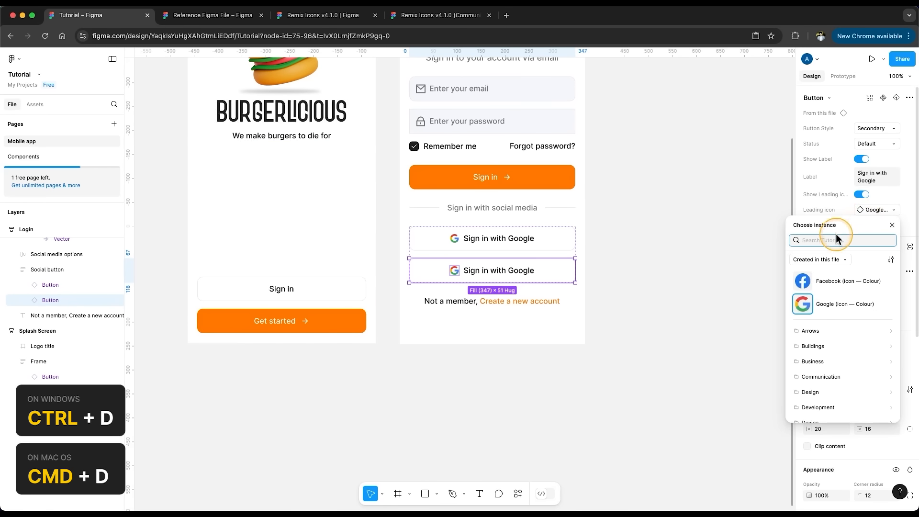
{"action": "left_click", "coordinate": [838, 283]}
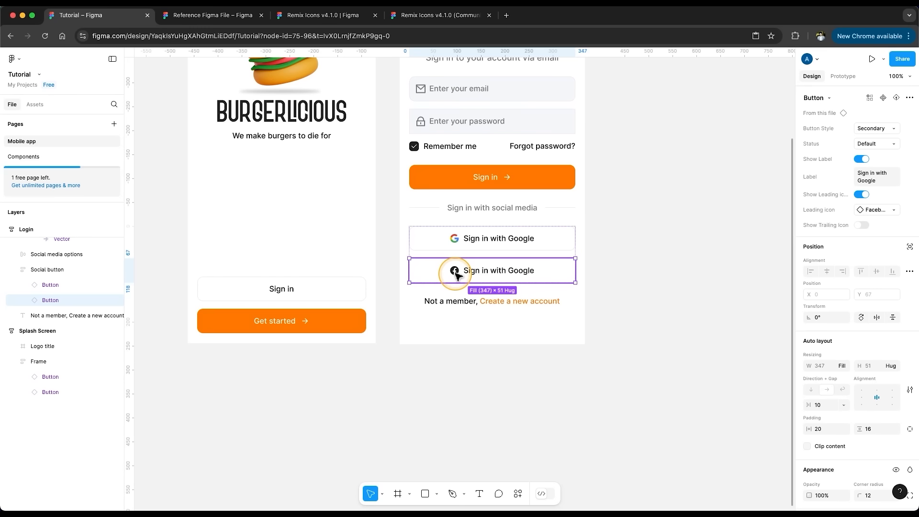
- Outline the strokes of the Facebook icon component's two vectors on the Components page
{"action": "left_click", "coordinate": [24, 157]}
{"action": "scroll", "coordinate": [358, 268], "scroll_direction": "up", "scroll_amount": 10}
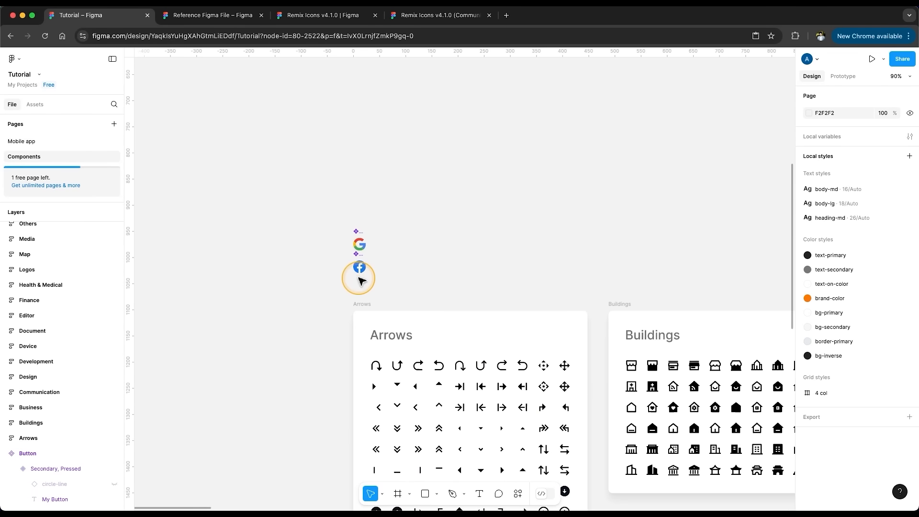
{"action": "left_click", "coordinate": [362, 235]}
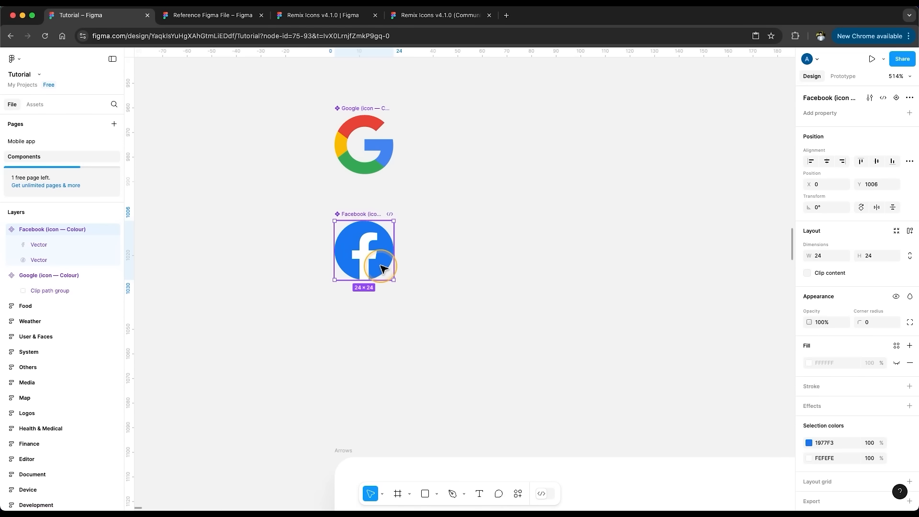
{"action": "left_click", "coordinate": [35, 245]}
{"action": "left_click", "coordinate": [40, 259], "text": "shift"}
{"action": "right_click", "coordinate": [34, 250]}
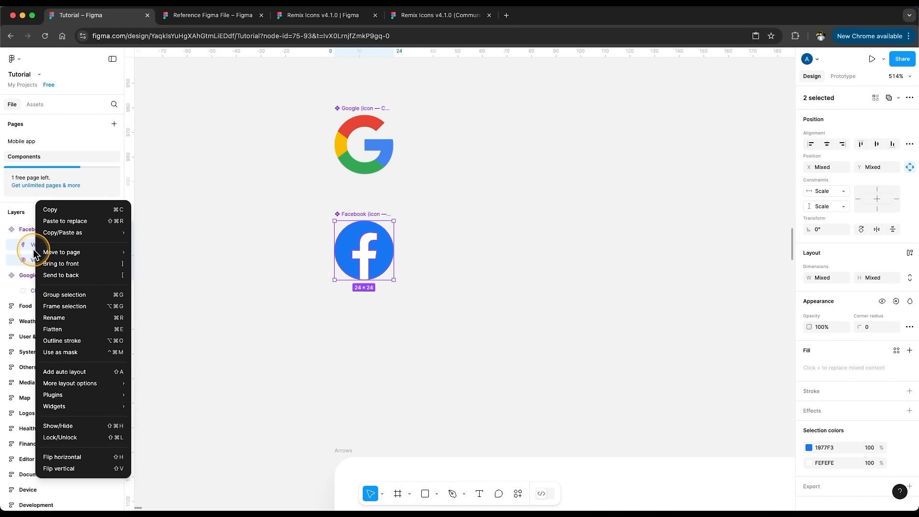
{"action": "left_click", "coordinate": [85, 340]}
{"action": "left_click", "coordinate": [22, 142]}
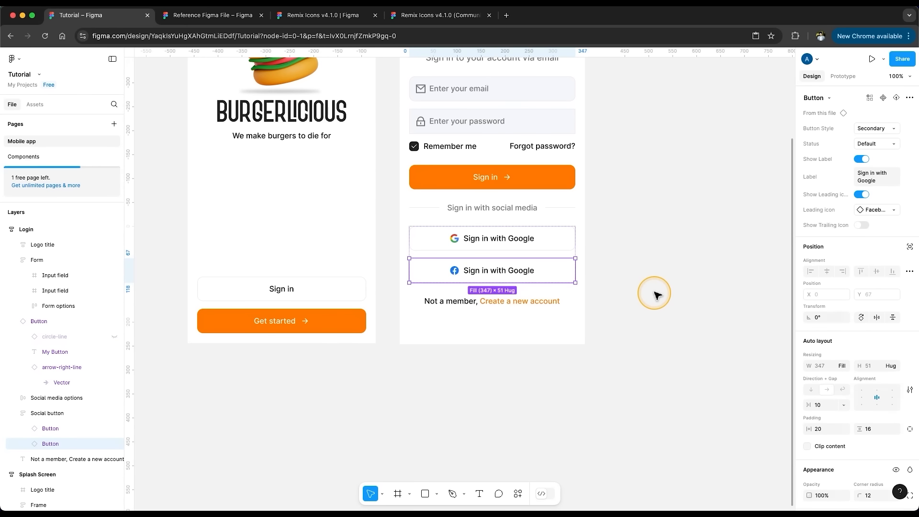
- Change the Facebook-icon button's label to 'Sign in with Facebook'
{"action": "left_click", "coordinate": [657, 294]}
{"action": "left_click", "coordinate": [514, 270]}
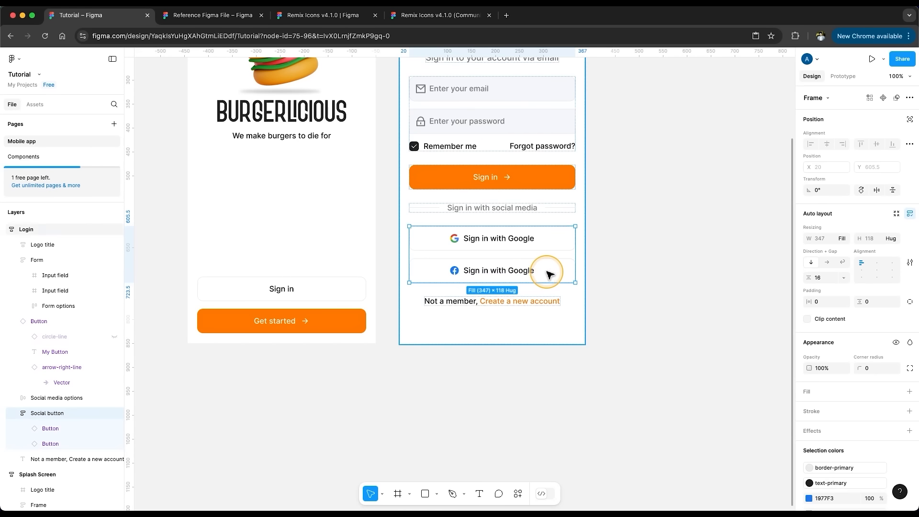
{"action": "left_click", "coordinate": [549, 274]}
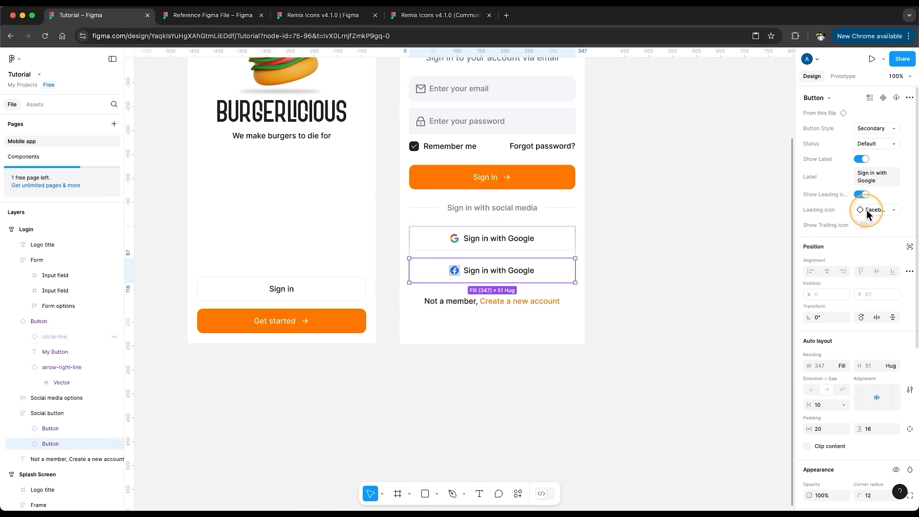
{"action": "double_click", "coordinate": [868, 181]}
{"action": "type", "text": "Facebook"}
{"action": "key", "text": "Return"}
- Turn the email input field in the Login form into a component
{"action": "left_click", "coordinate": [672, 253]}
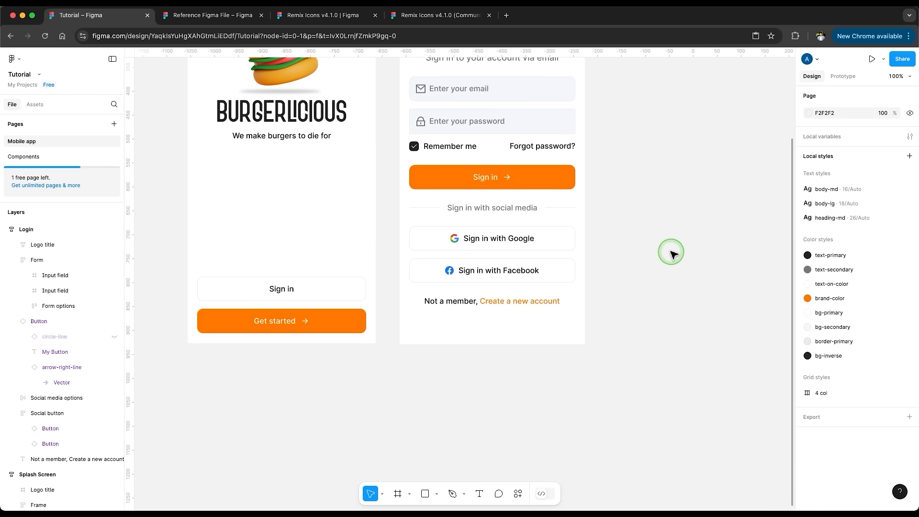
{"action": "scroll", "coordinate": [671, 253], "scroll_direction": "down", "scroll_amount": 3}
{"action": "left_click_drag", "start_coordinate": [670, 252], "coordinate": [606, 281]}
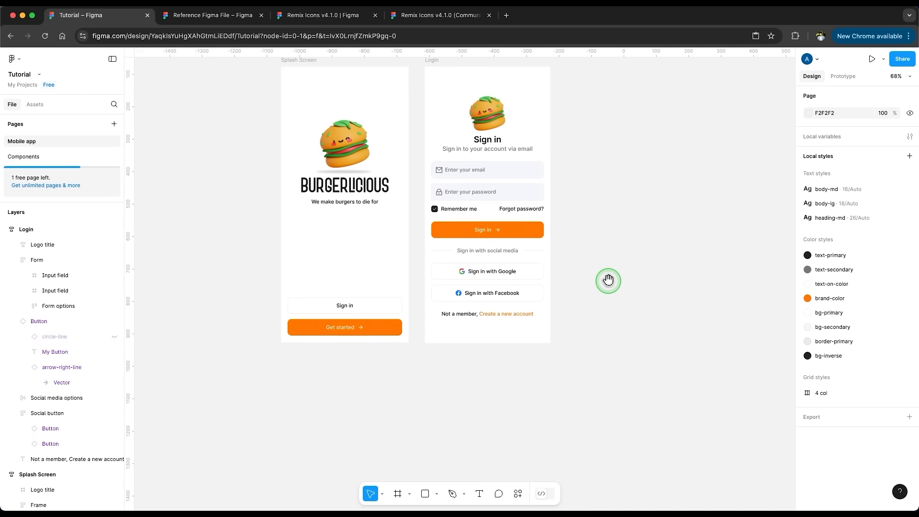
{"action": "scroll", "coordinate": [595, 284], "scroll_direction": "up", "scroll_amount": 1}
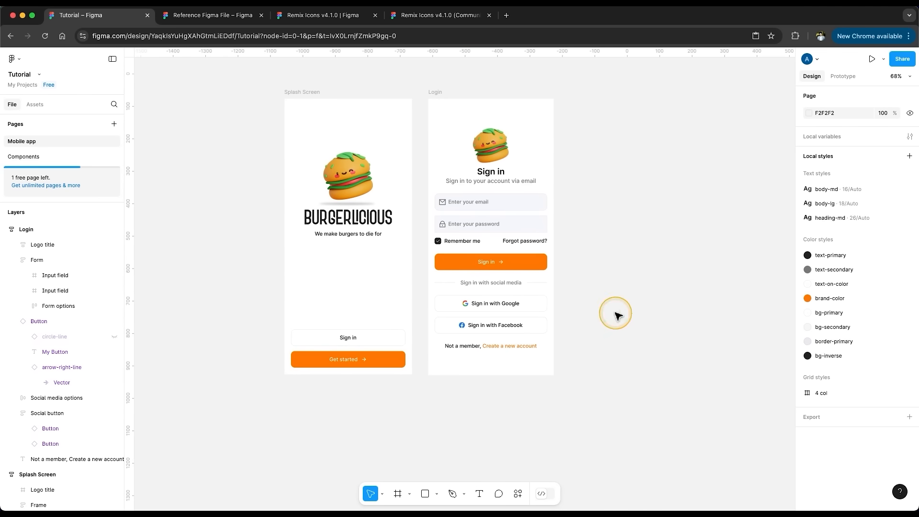
{"action": "scroll", "coordinate": [507, 244], "scroll_direction": "up", "scroll_amount": 2}
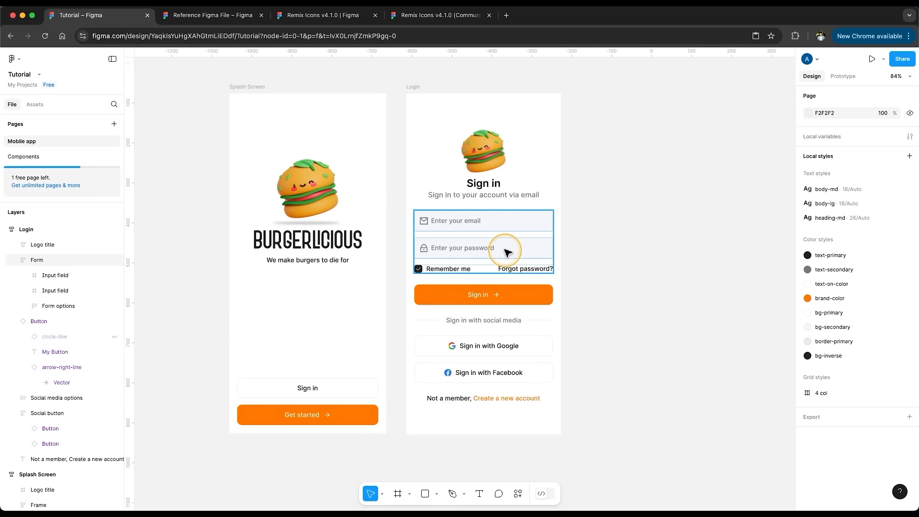
{"action": "left_click", "coordinate": [497, 222]}
{"action": "left_click", "coordinate": [497, 223]}
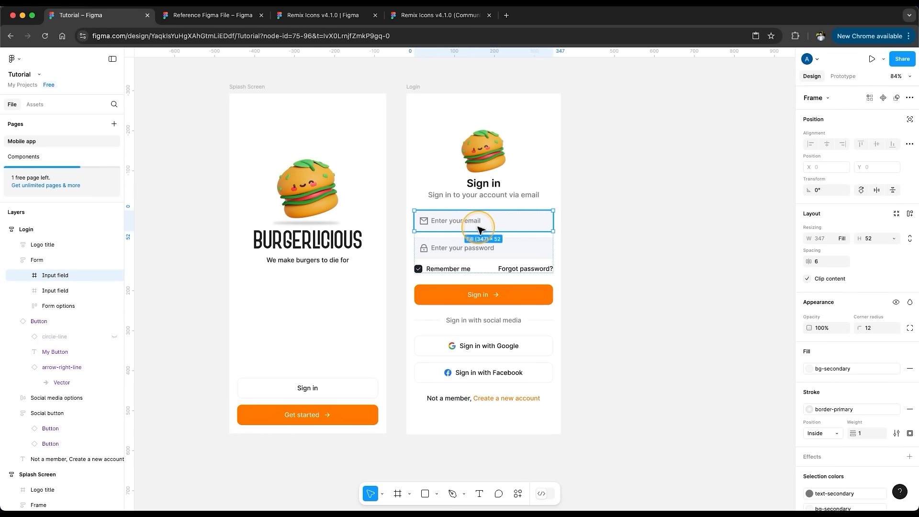
{"action": "right_click", "coordinate": [488, 222]}
{"action": "left_click", "coordinate": [538, 382]}
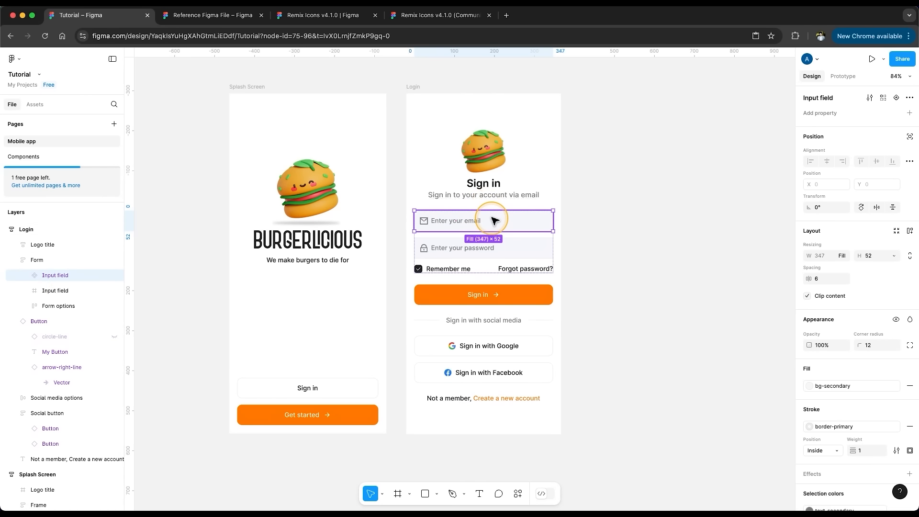
- Place the main component beside Login and replace the password field with a second instance
{"action": "key", "text": "super+d"}
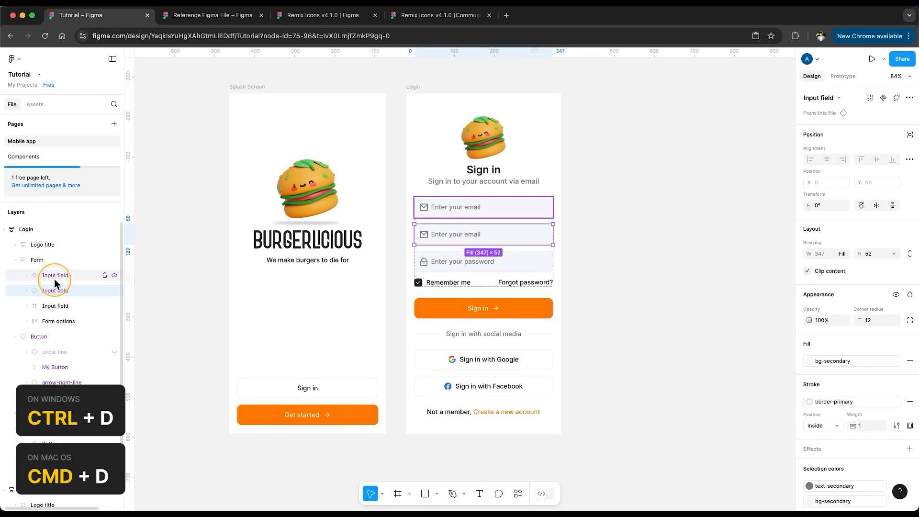
{"action": "left_click", "coordinate": [54, 277]}
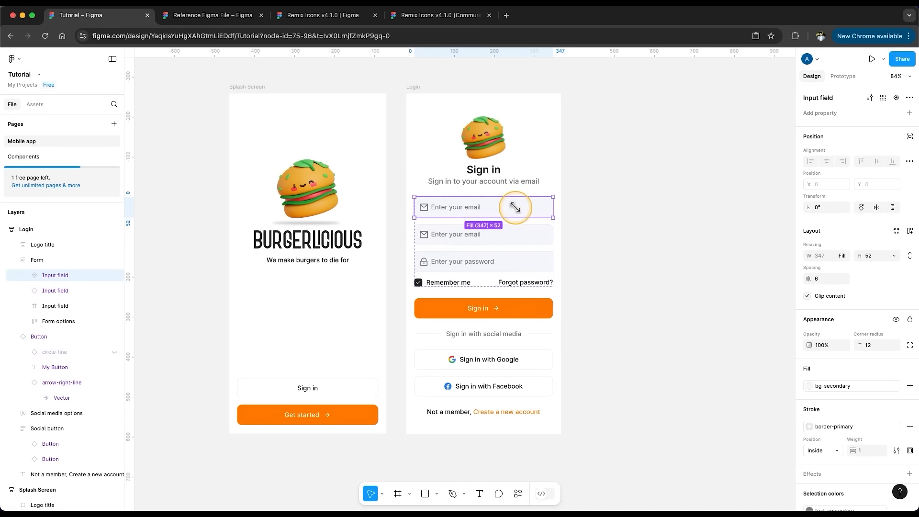
{"action": "left_click_drag", "start_coordinate": [673, 218], "coordinate": [631, 235]}
{"action": "scroll", "coordinate": [595, 293], "scroll_direction": "up", "scroll_amount": 1}
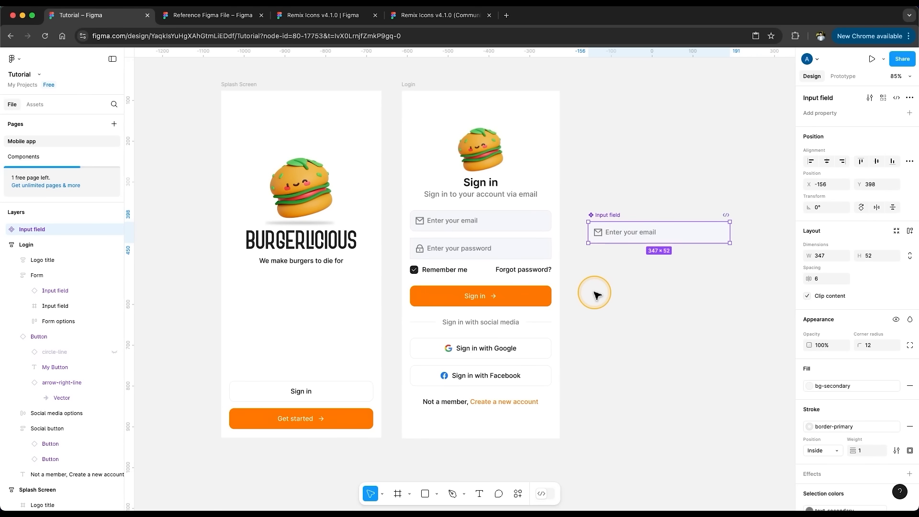
{"action": "key", "text": "super+d"}
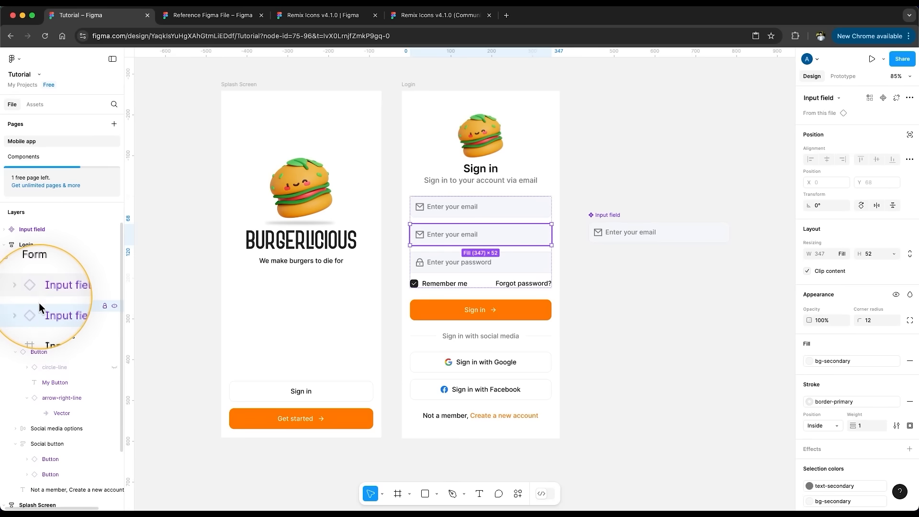
{"action": "left_click", "coordinate": [54, 326]}
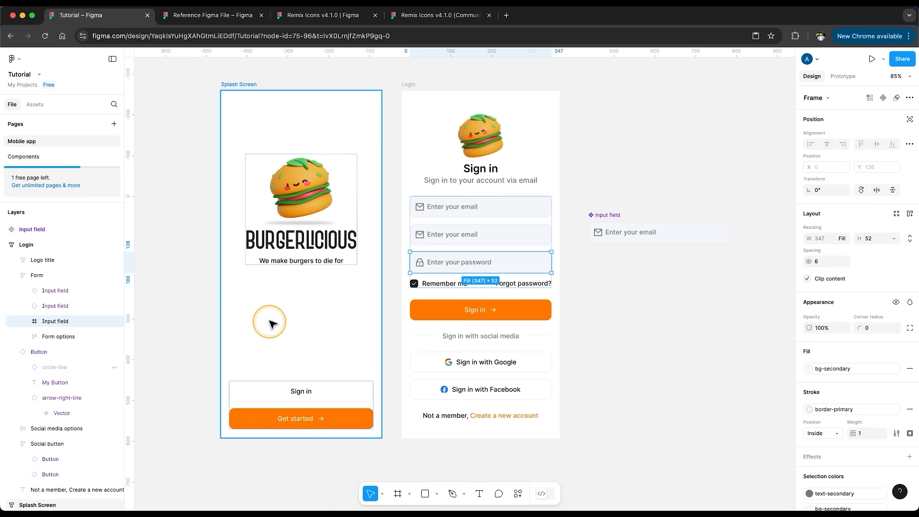
{"action": "key", "text": "BackSpace"}
{"action": "double_click", "coordinate": [481, 249]}
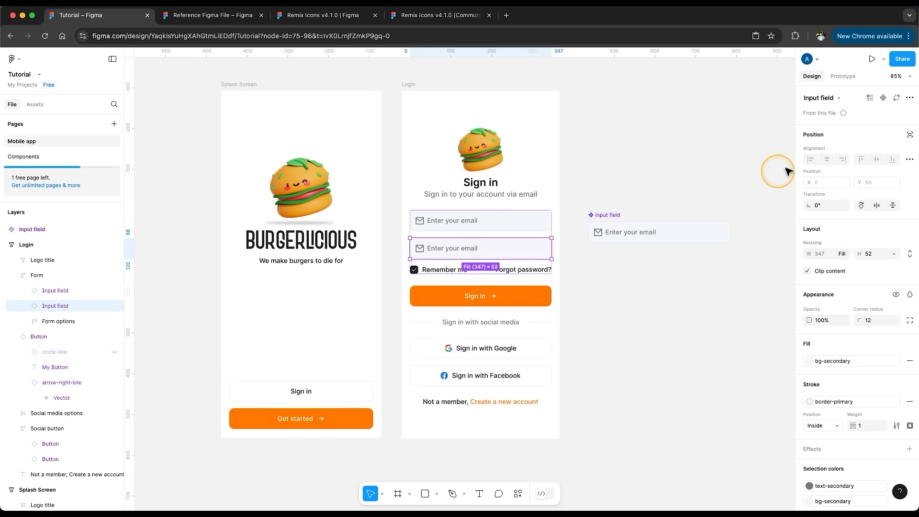
{"action": "left_click", "coordinate": [616, 215]}
{"action": "scroll", "coordinate": [617, 218], "scroll_direction": "right", "scroll_amount": 5}
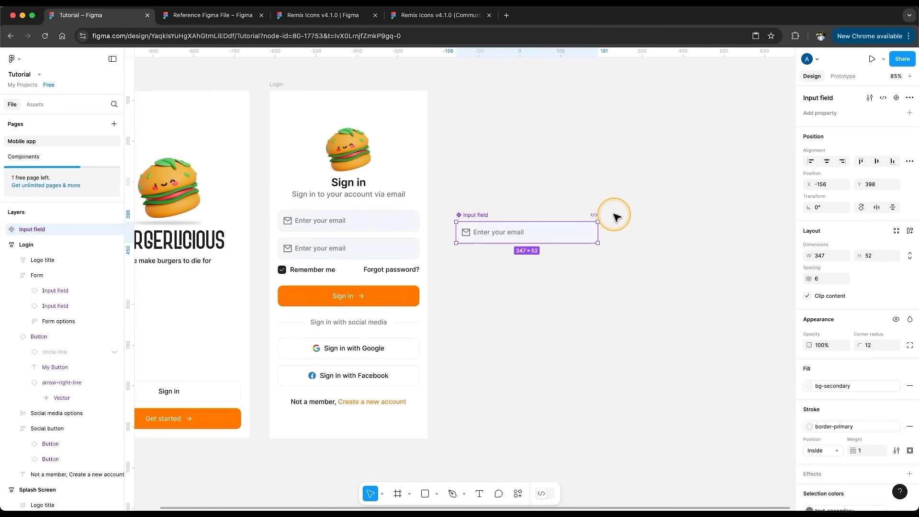
- Add a mail-line icon from the library into the email field component
{"action": "left_click", "coordinate": [469, 233]}
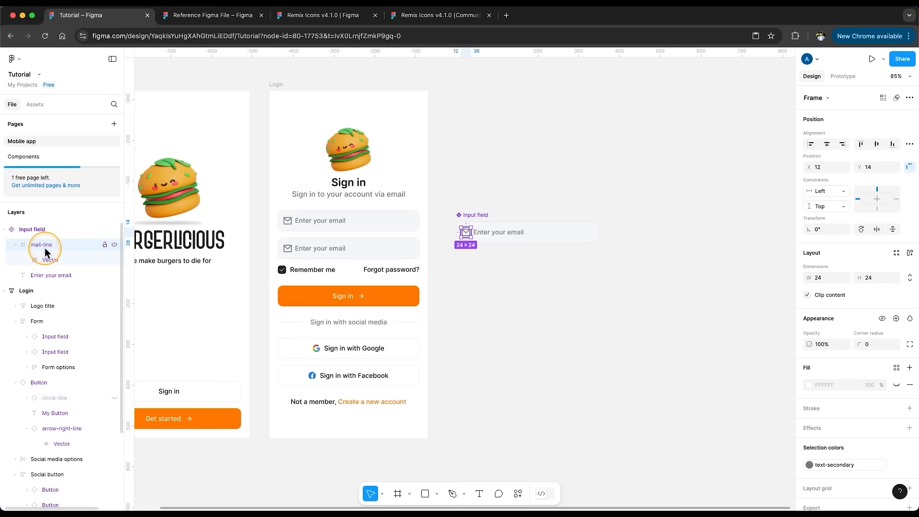
{"action": "left_click", "coordinate": [817, 98]}
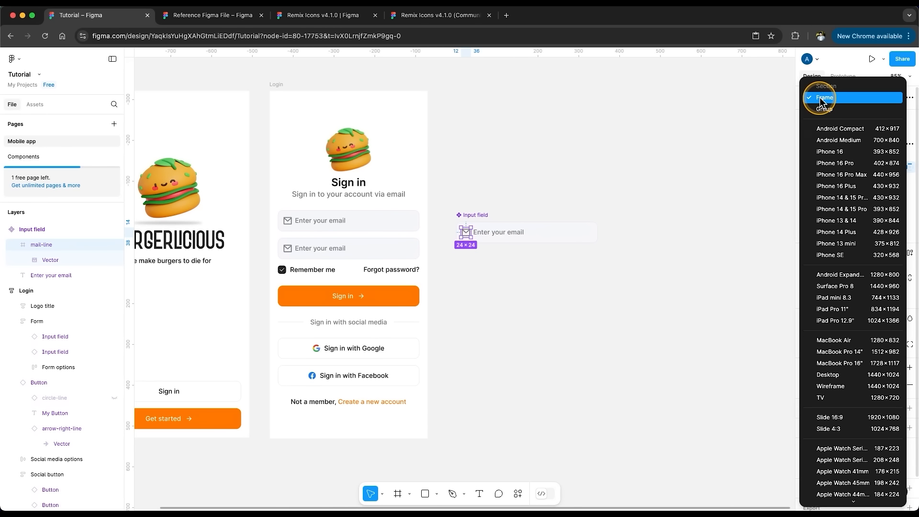
{"action": "left_click", "coordinate": [820, 98]}
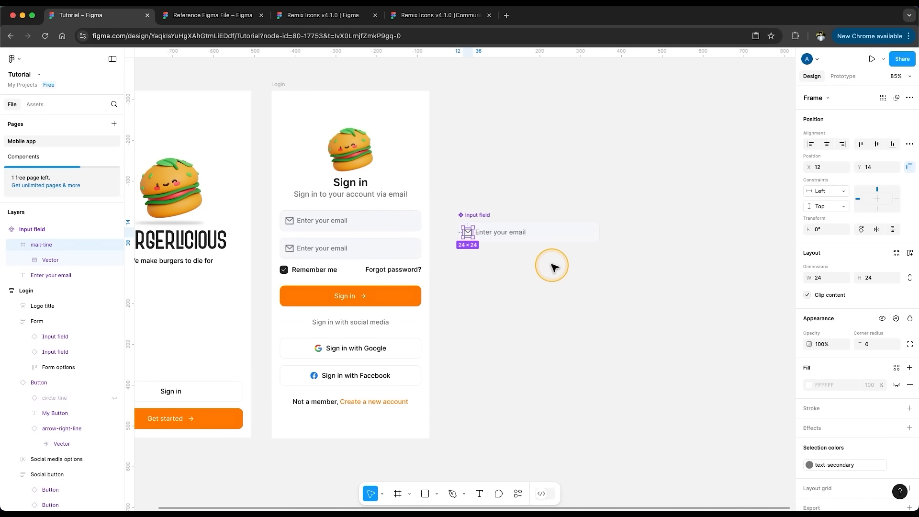
{"action": "left_click", "coordinate": [35, 104]}
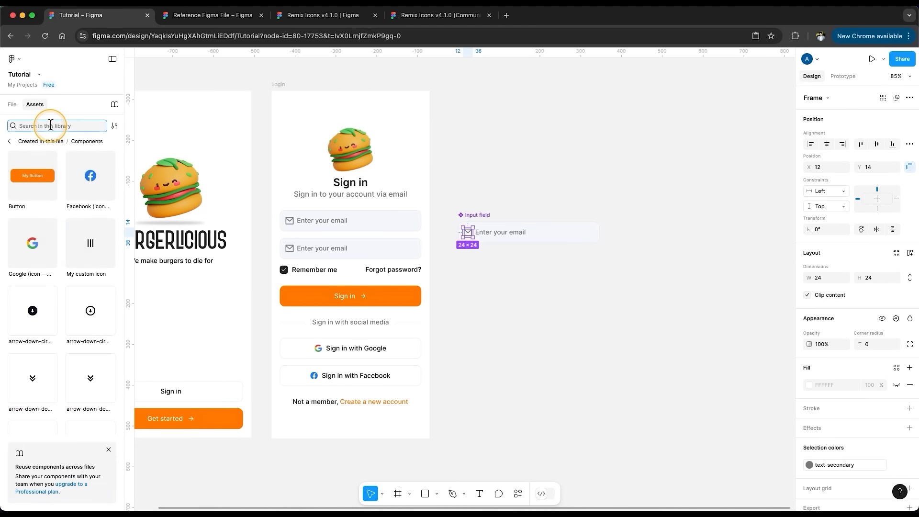
{"action": "type", "text": "mail"}
{"action": "scroll", "coordinate": [76, 196], "scroll_direction": "down", "scroll_amount": 2}
{"action": "left_click_drag", "start_coordinate": [71, 220], "coordinate": [486, 244]}
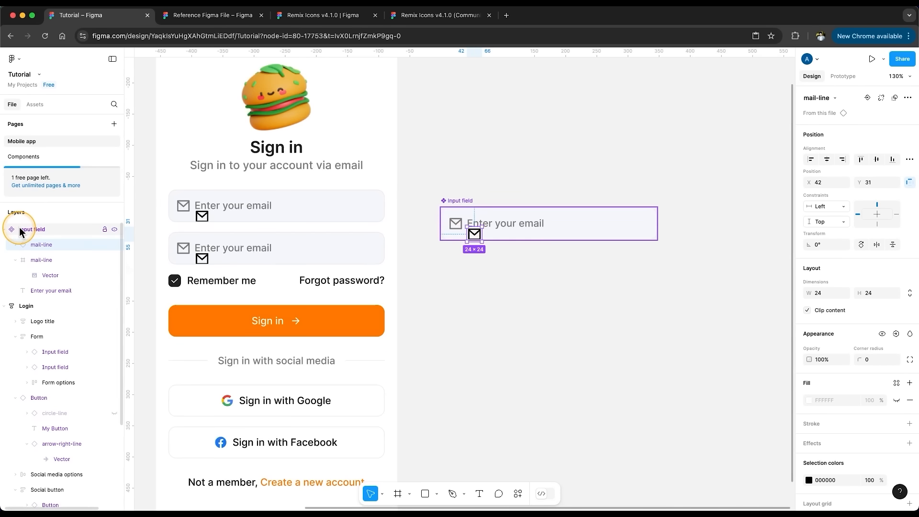
- Give the Input field horizontal auto layout, 357 wide, 16 padding, contents centred vertically
{"action": "left_click", "coordinate": [28, 229]}
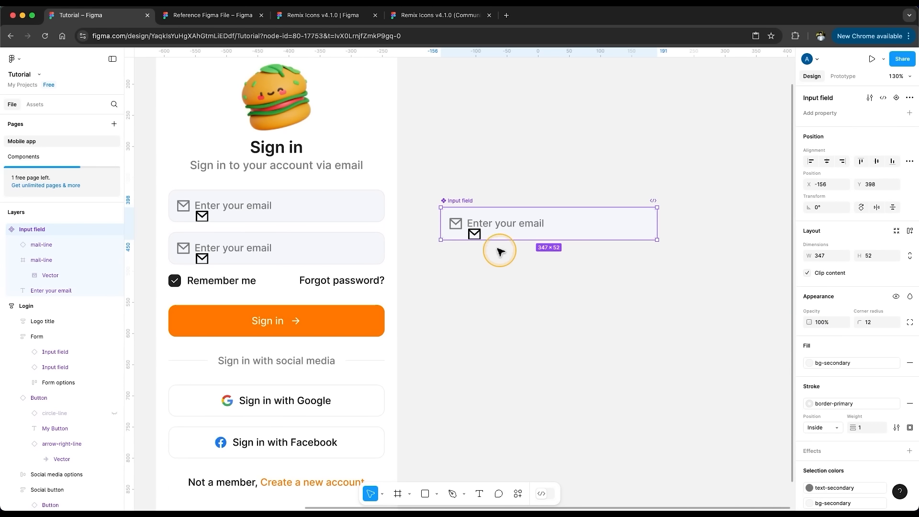
{"action": "key", "text": "shift+a"}
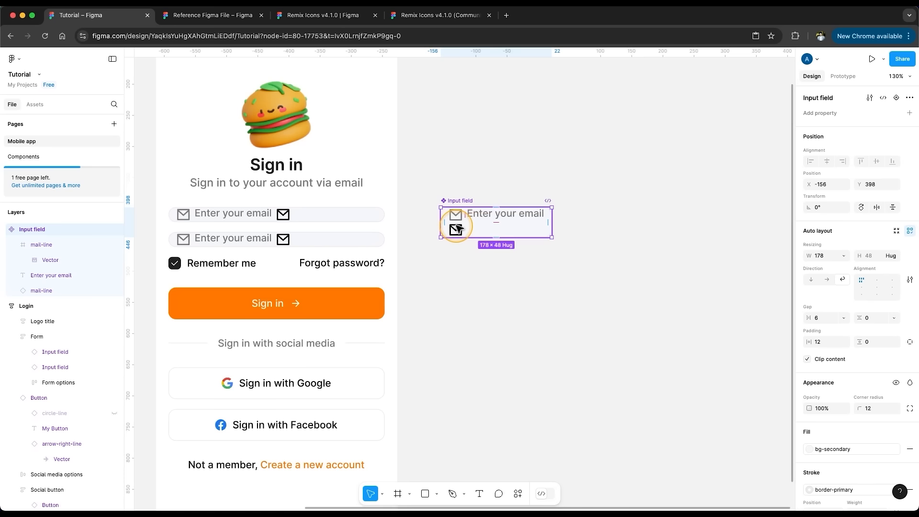
{"action": "left_click", "coordinate": [825, 280]}
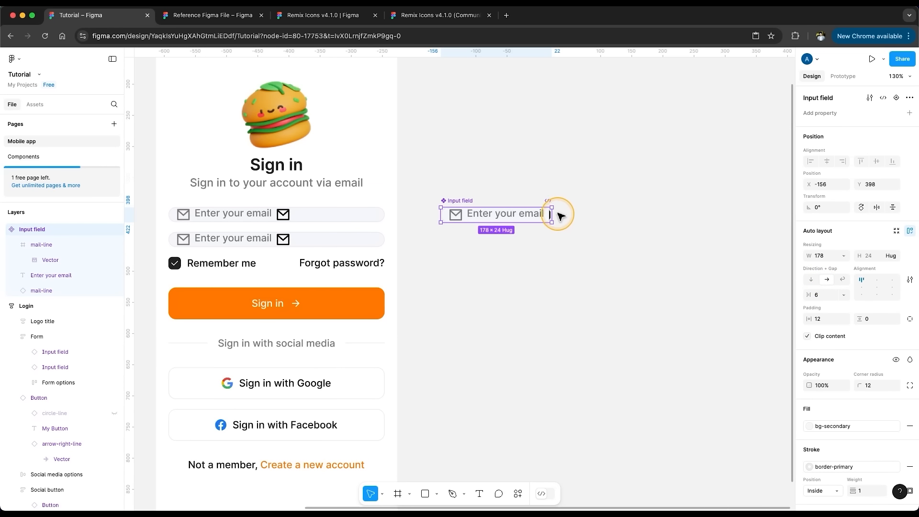
{"action": "left_click_drag", "start_coordinate": [567, 215], "coordinate": [662, 214]}
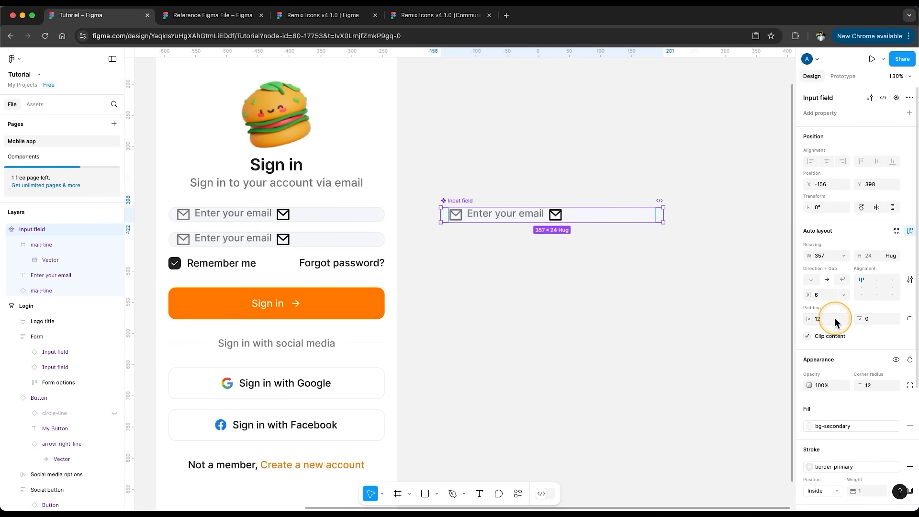
{"action": "type", "text": "16"}
{"action": "left_click", "coordinate": [871, 319]}
{"action": "type", "text": "1"}
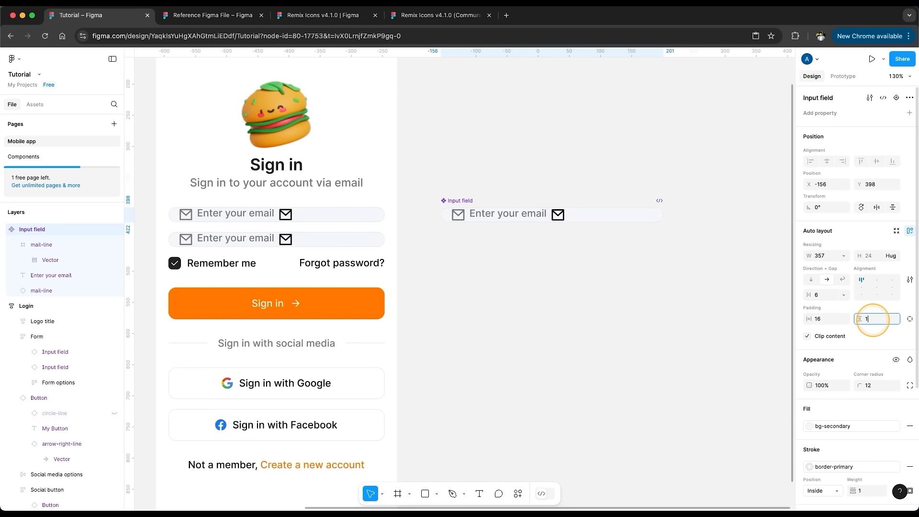
{"action": "type", "text": "6"}
{"action": "key", "text": "Return"}
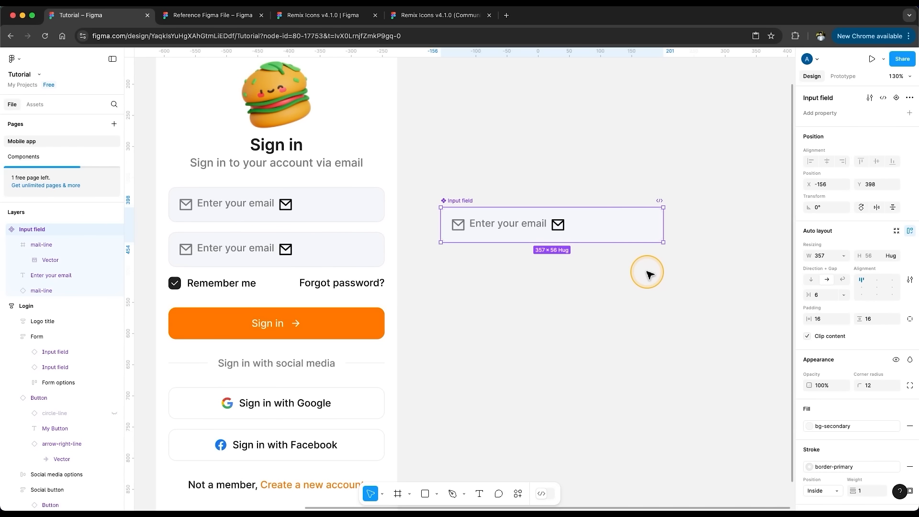
{"action": "left_click", "coordinate": [861, 287]}
- Keep a single leading mail icon tinted text-secondary, with a 12 gap before the text
{"action": "left_click", "coordinate": [558, 224]}
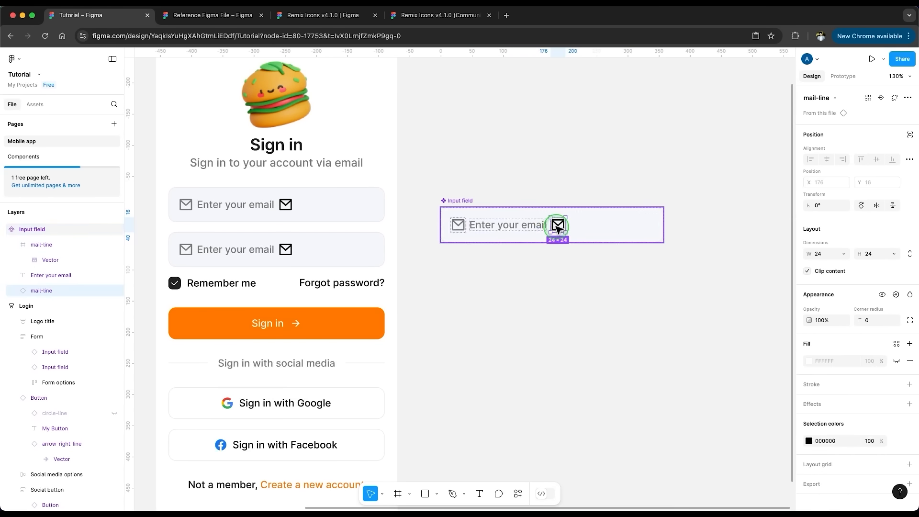
{"action": "key", "text": "Left"}
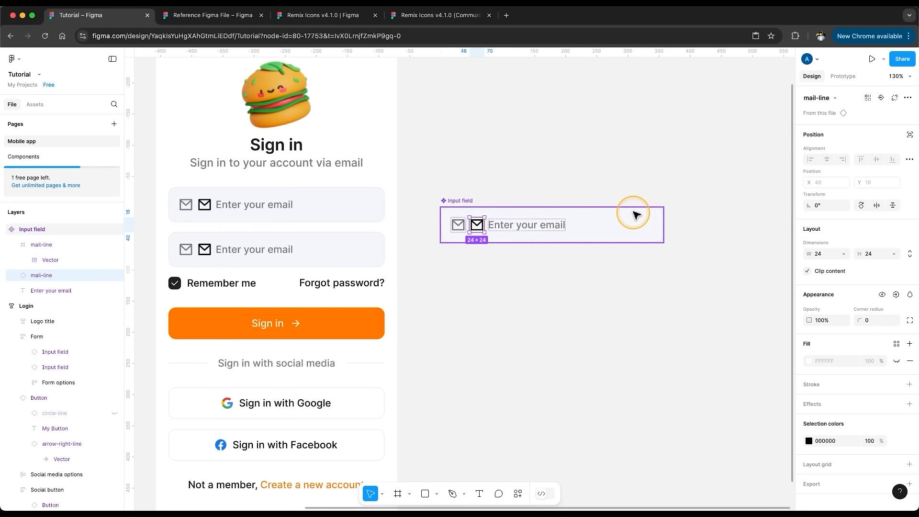
{"action": "left_click", "coordinate": [456, 226]}
{"action": "key", "text": "Delete"}
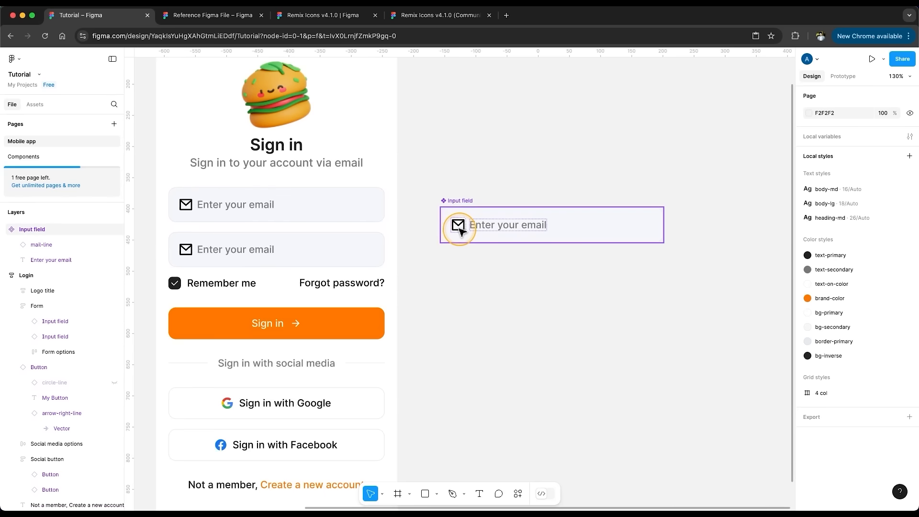
{"action": "left_click", "coordinate": [458, 225]}
{"action": "left_click", "coordinate": [896, 441]}
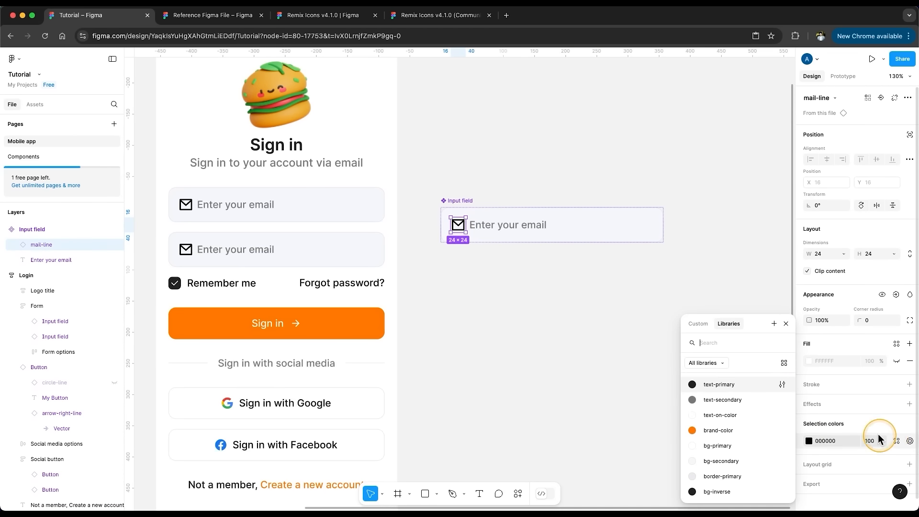
{"action": "left_click", "coordinate": [722, 399]}
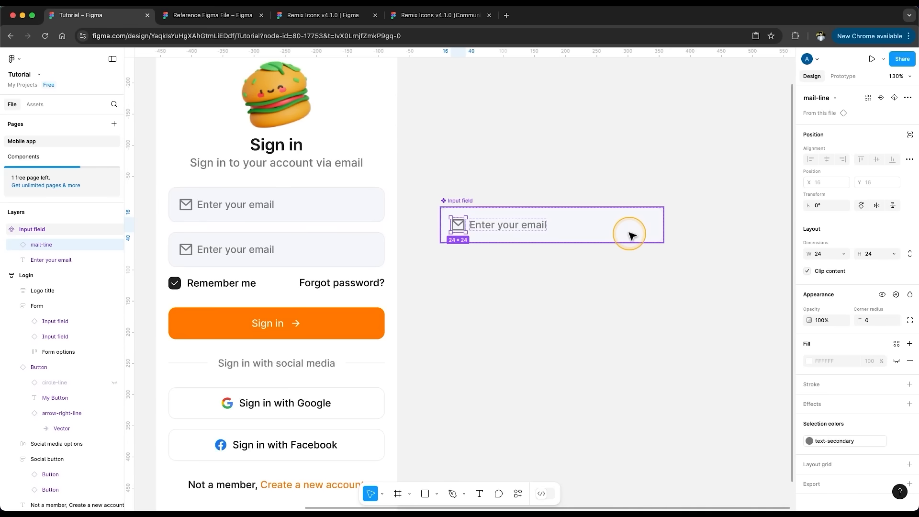
{"action": "left_click", "coordinate": [630, 235]}
{"action": "left_click", "coordinate": [821, 295]}
{"action": "type", "text": "12"}
{"action": "key", "text": "Return"}
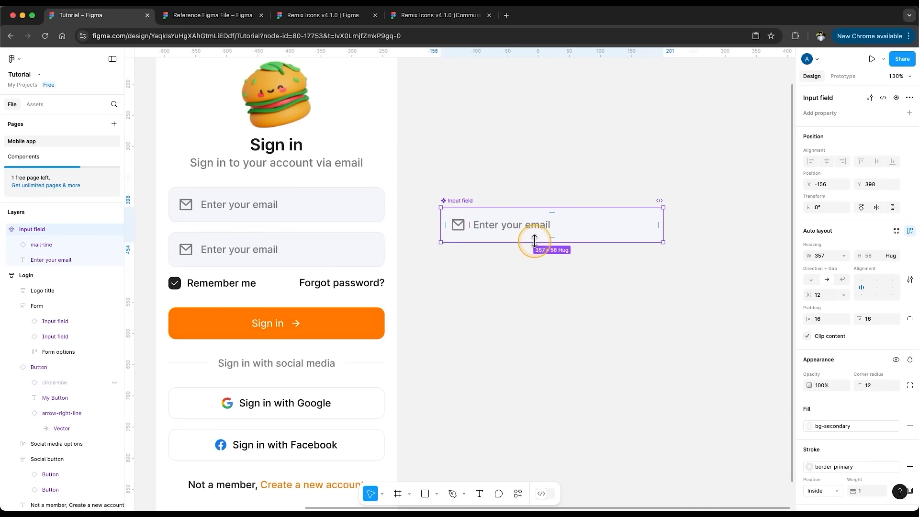
{"action": "left_click", "coordinate": [458, 232]}
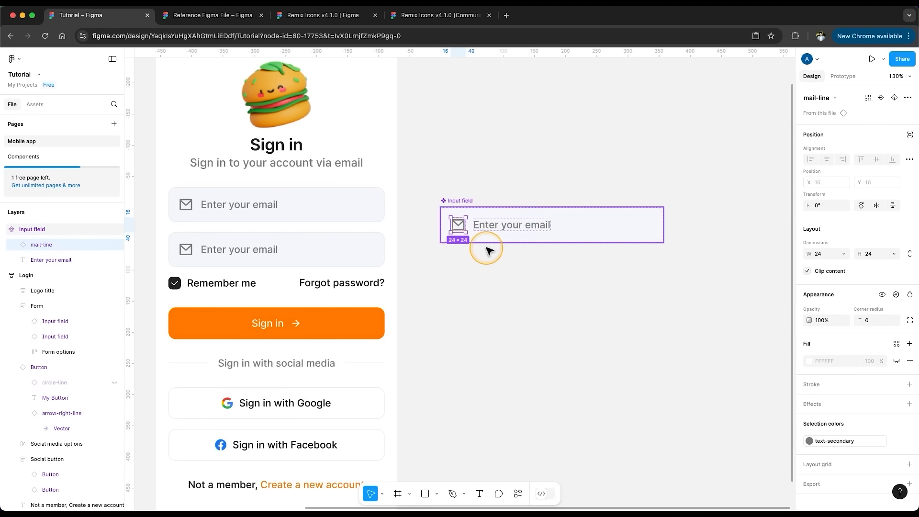
- Add a 'Leading icon' swap property and a 'Label' text property to the Input field component
{"action": "left_click", "coordinate": [880, 98]}
{"action": "type", "text": "Leading icon"}
{"action": "left_click", "coordinate": [522, 297]}
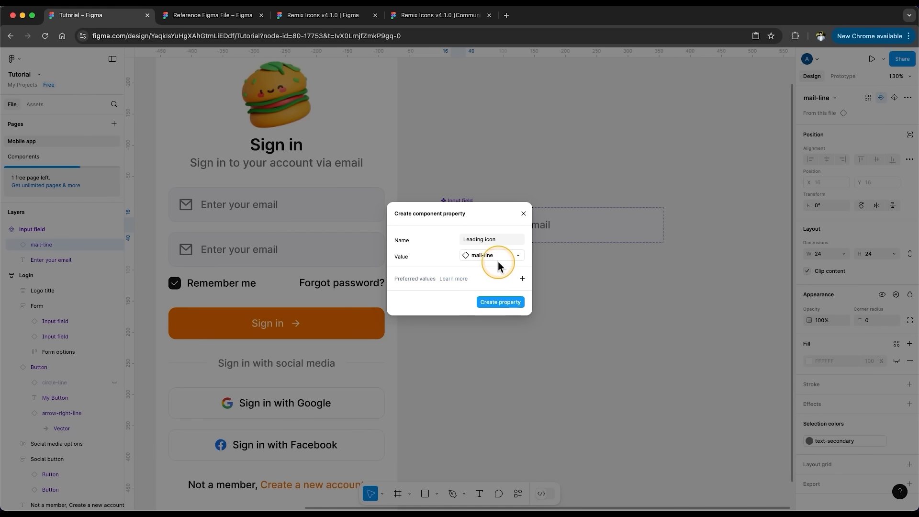
{"action": "left_click", "coordinate": [500, 302]}
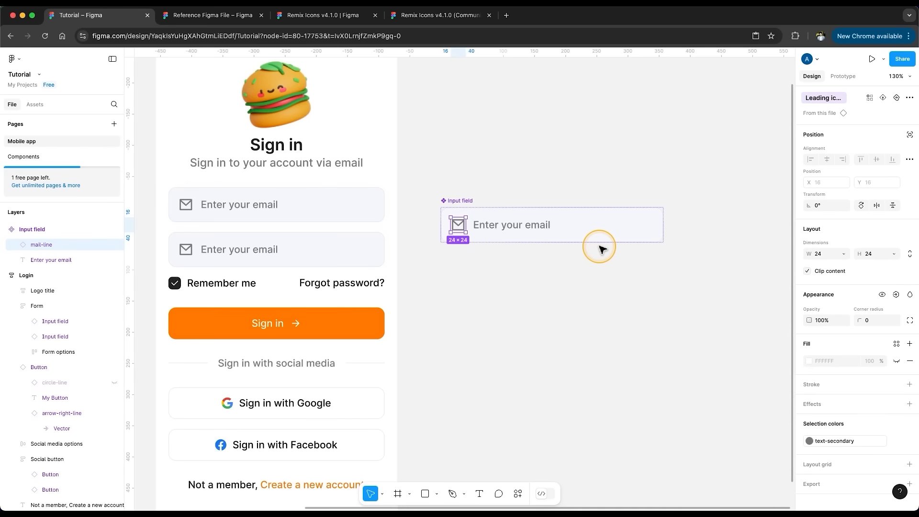
{"action": "left_click", "coordinate": [521, 229]}
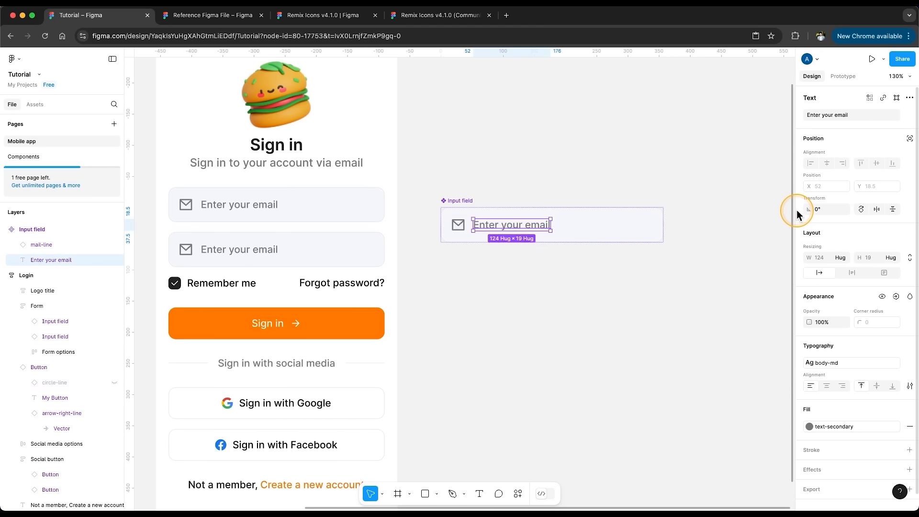
{"action": "left_click", "coordinate": [909, 114]}
{"action": "left_click", "coordinate": [901, 151]}
{"action": "type", "text": "Label"}
{"action": "left_click", "coordinate": [778, 209]}
{"action": "key", "text": "Escape"}
{"action": "key", "text": "Escape"}
- Give the second form field a lock-line icon and the label 'Enter your password'
{"action": "double_click", "coordinate": [264, 215]}
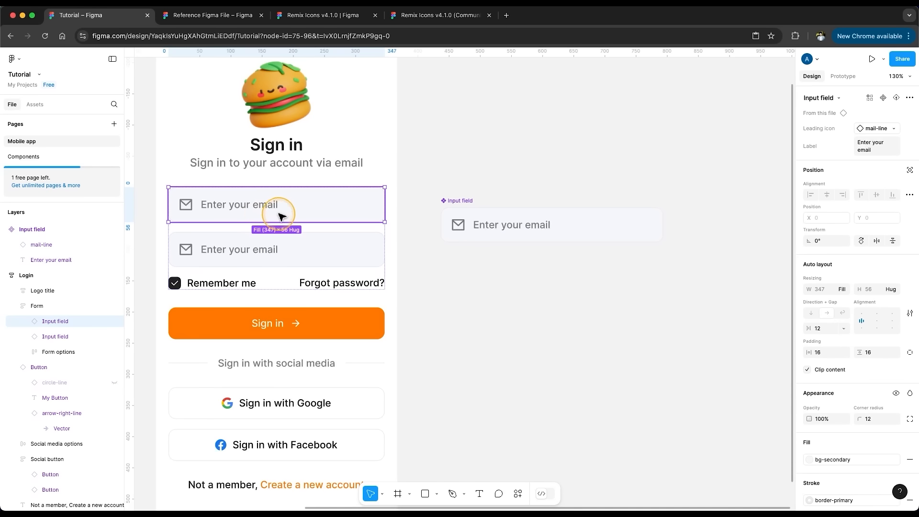
{"action": "left_click", "coordinate": [349, 240]}
{"action": "left_click", "coordinate": [879, 128]}
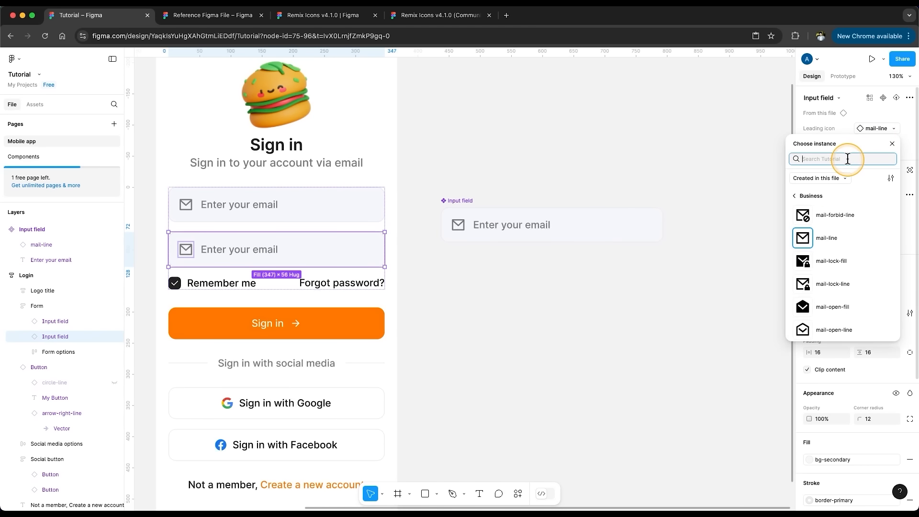
{"action": "type", "text": "lock"}
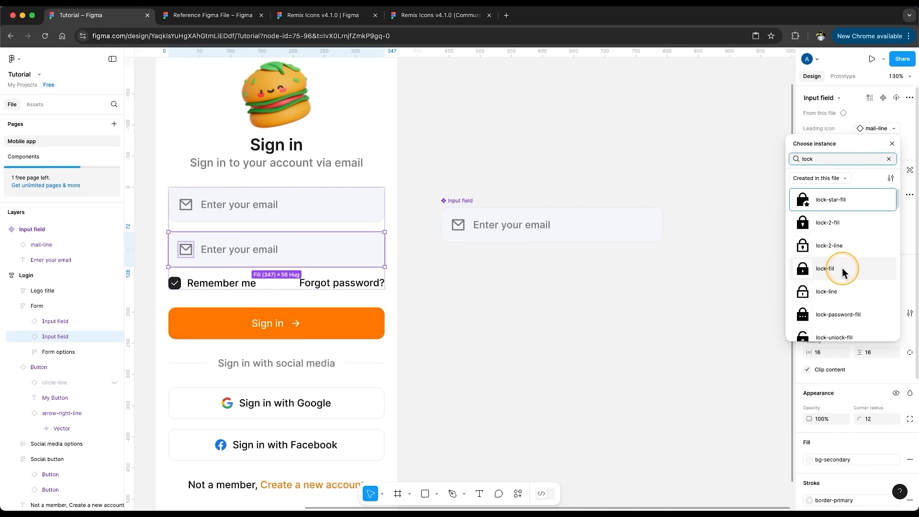
{"action": "left_click", "coordinate": [845, 290]}
{"action": "left_click", "coordinate": [877, 147]}
{"action": "type", "text": "Enter"}
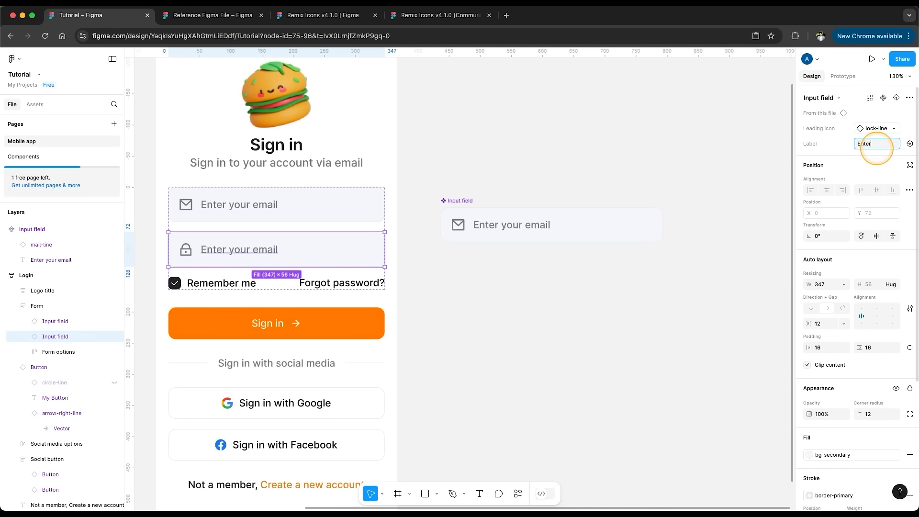
{"action": "type", "text": " your password"}
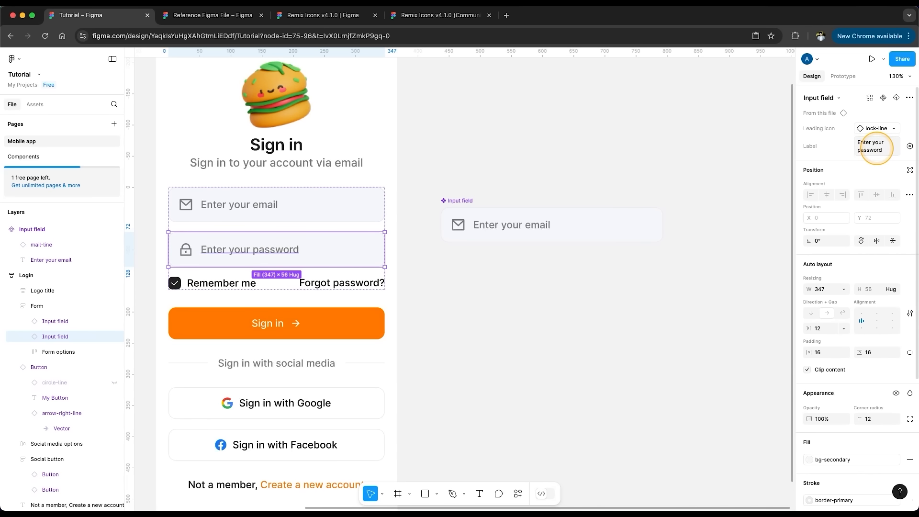
{"action": "left_click", "coordinate": [619, 248]}
{"action": "left_click", "coordinate": [464, 209]}
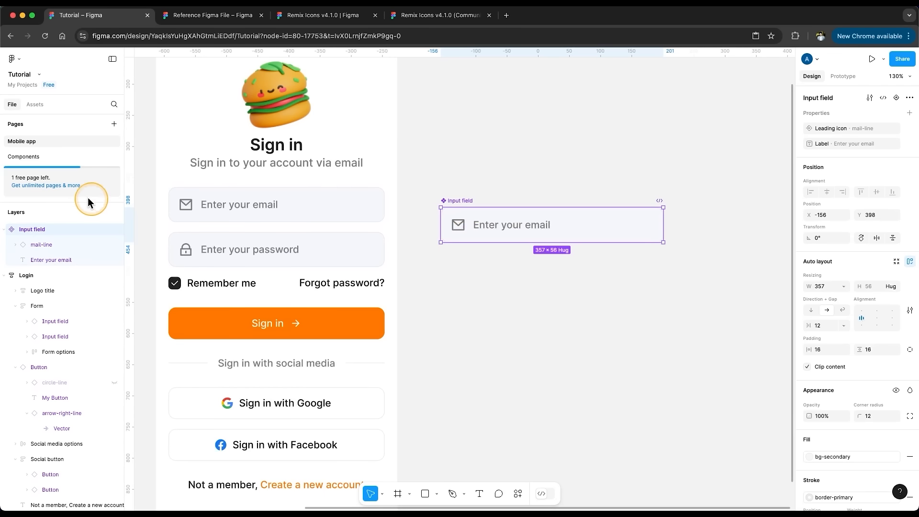
- Move the Input field component to the Components page beside the Button set
{"action": "left_click_drag", "start_coordinate": [42, 168], "coordinate": [27, 156]}
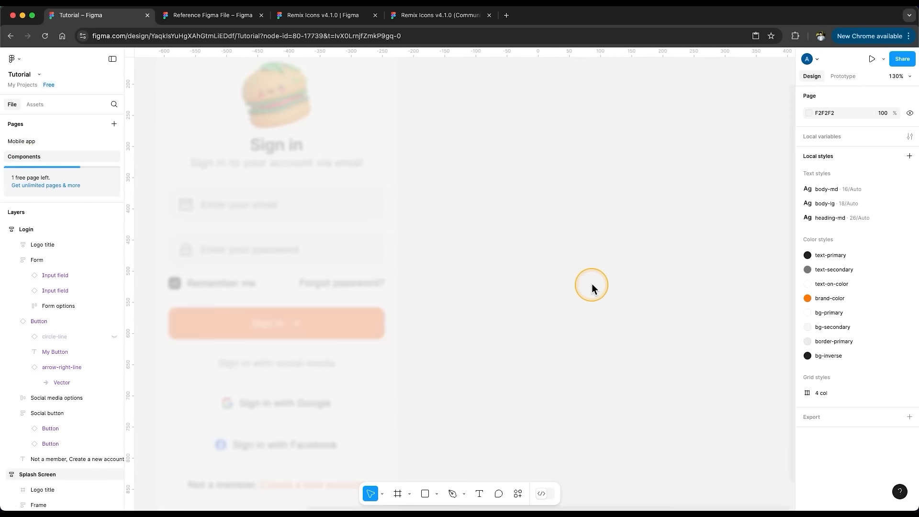
{"action": "left_click_drag", "start_coordinate": [450, 279], "coordinate": [596, 207]}
{"action": "left_click", "coordinate": [637, 181]}
{"action": "left_click", "coordinate": [622, 206]}
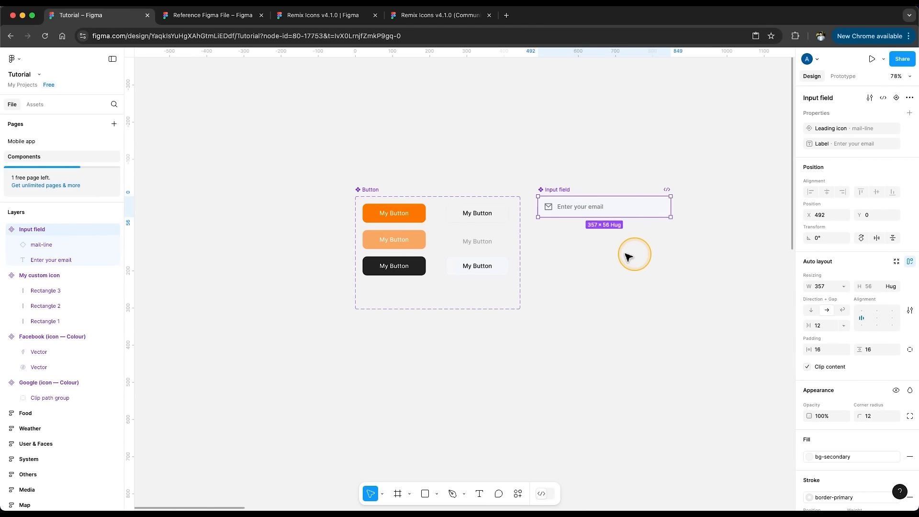
{"action": "left_click", "coordinate": [13, 142]}
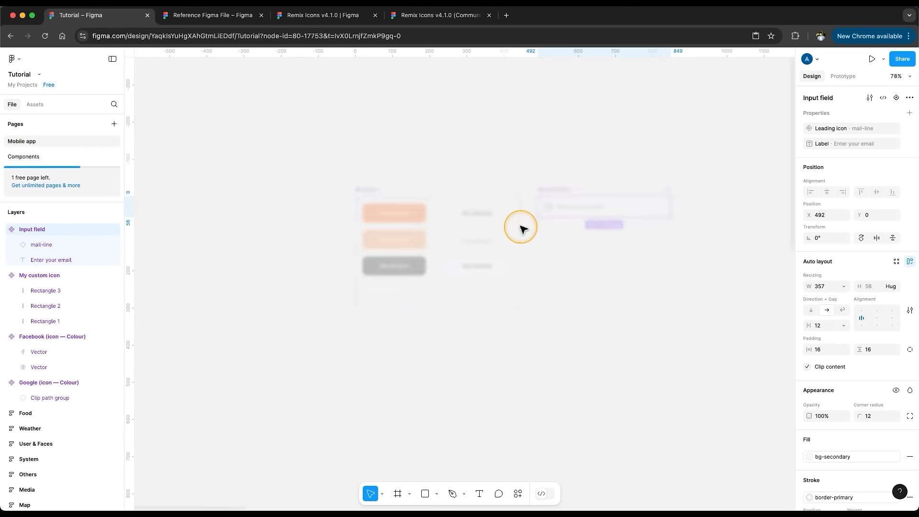
{"action": "scroll", "coordinate": [469, 234], "scroll_direction": "left", "scroll_amount": 3}
- Make the Remember me row a component, then cut and paste it beneath Input field on Components
{"action": "right_click", "coordinate": [304, 283]}
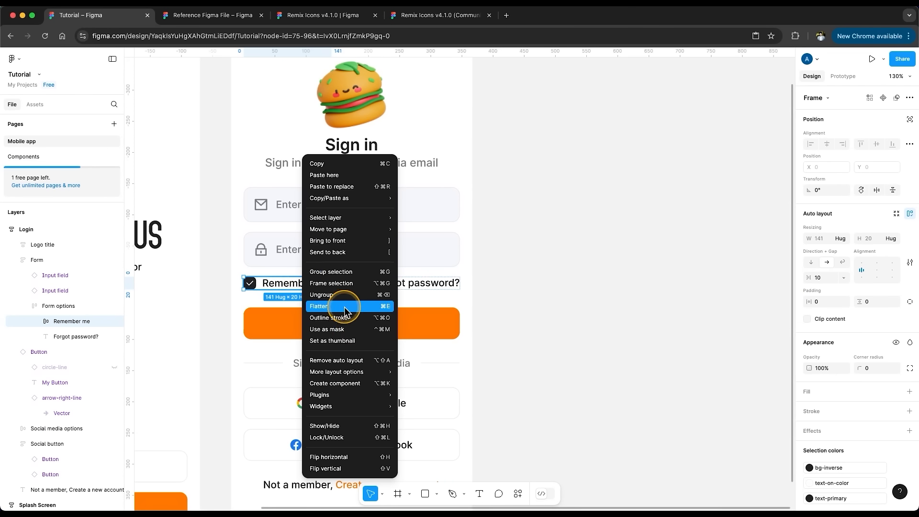
{"action": "left_click", "coordinate": [351, 383]}
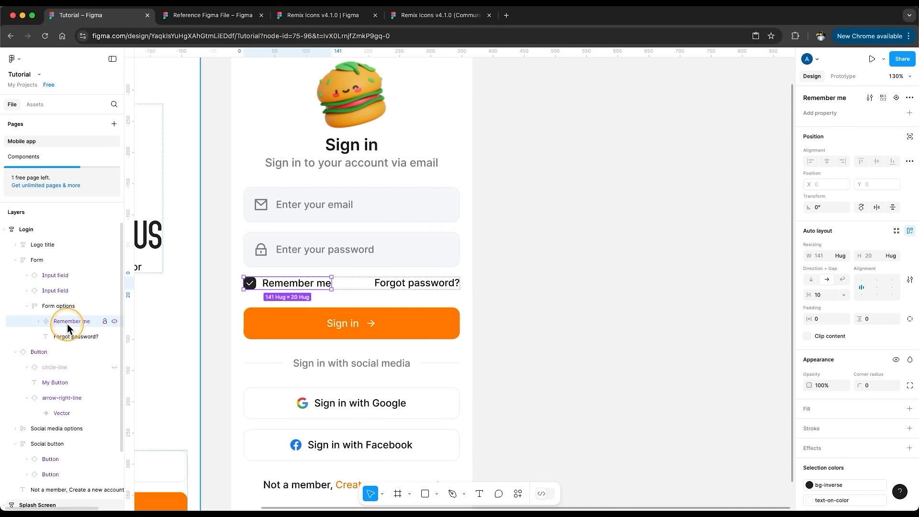
{"action": "key", "text": "super+d"}
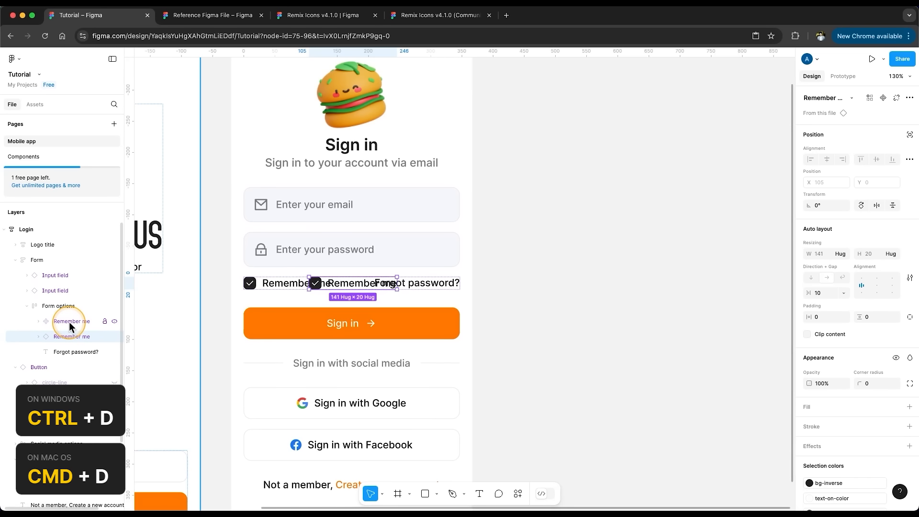
{"action": "left_click", "coordinate": [71, 321]}
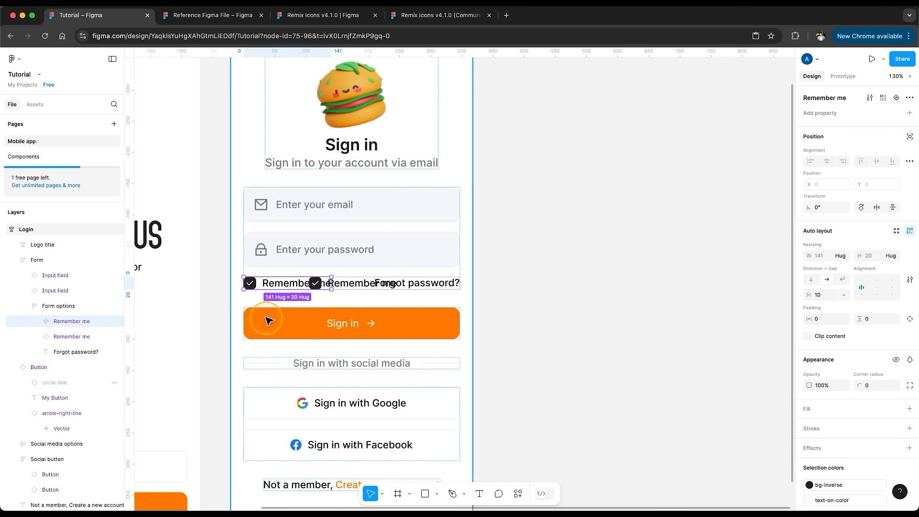
{"action": "key", "text": "super+x"}
{"action": "left_click", "coordinate": [36, 157]}
{"action": "left_click", "coordinate": [571, 292]}
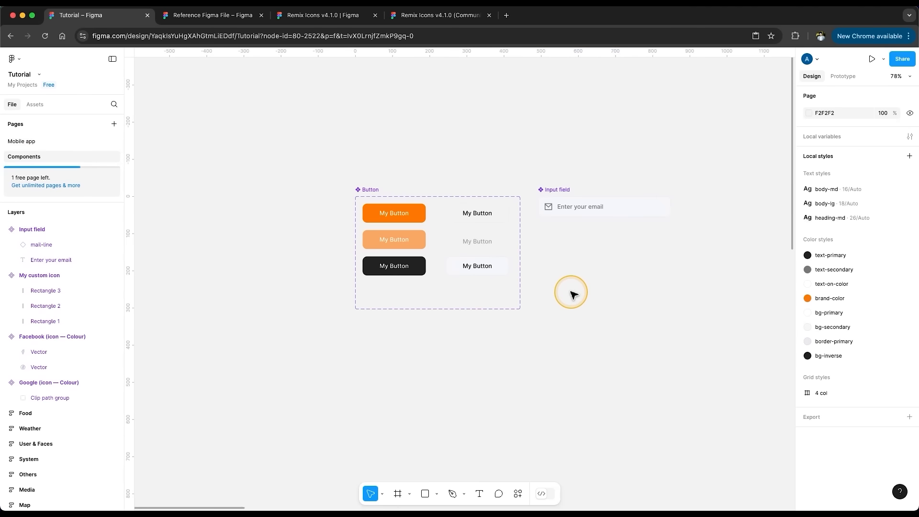
{"action": "scroll", "coordinate": [573, 293], "scroll_direction": "right", "scroll_amount": 5}
{"action": "key", "text": "super+v"}
{"action": "left_click_drag", "start_coordinate": [433, 234], "coordinate": [428, 235]}
{"action": "left_click", "coordinate": [455, 263]}
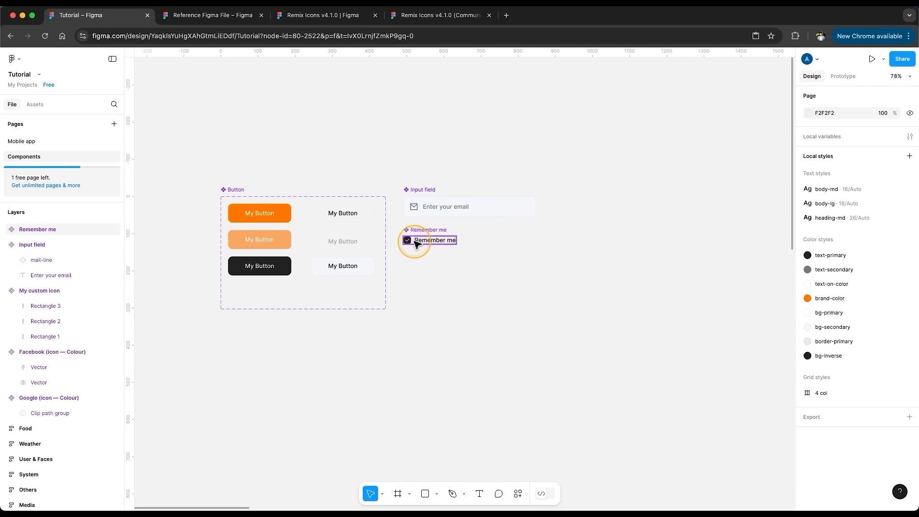
- Add a second Remember me variant under a Toggle property, naming the top one Checked
{"action": "scroll", "coordinate": [409, 240], "scroll_direction": "up", "scroll_amount": 10}
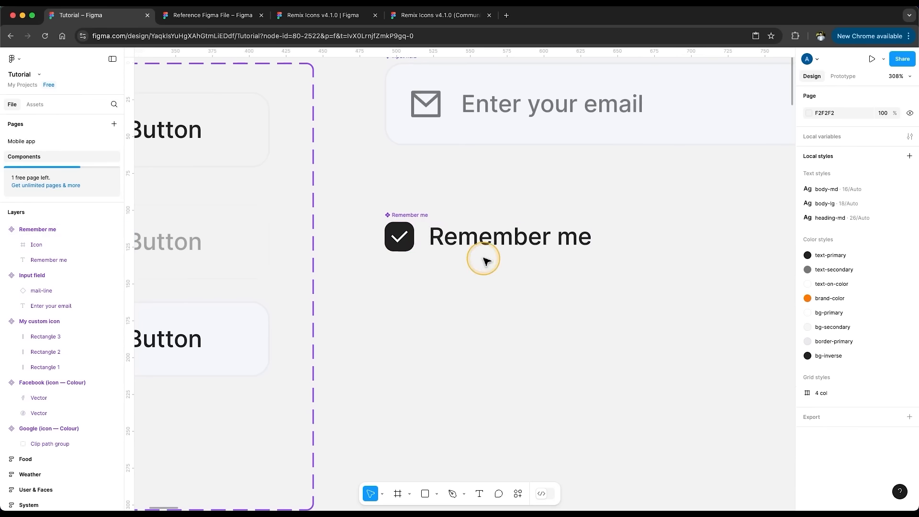
{"action": "left_click", "coordinate": [412, 223]}
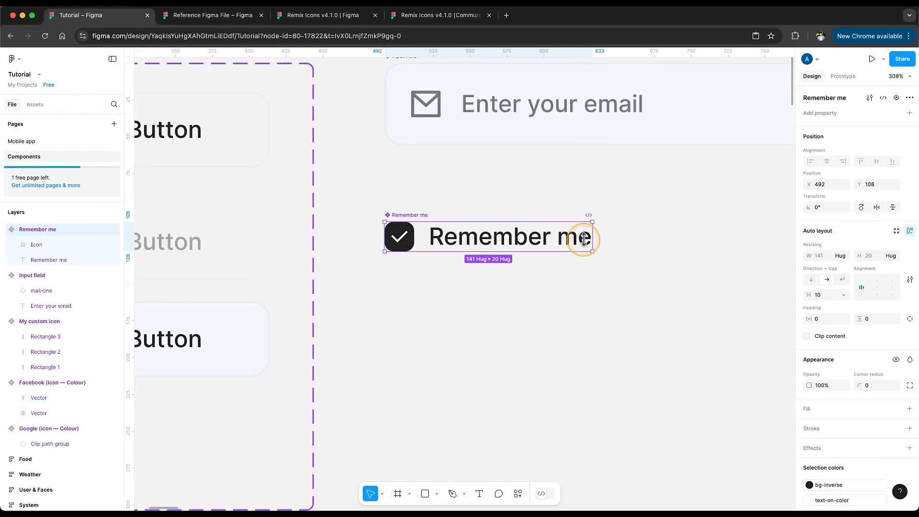
{"action": "left_click", "coordinate": [896, 99]}
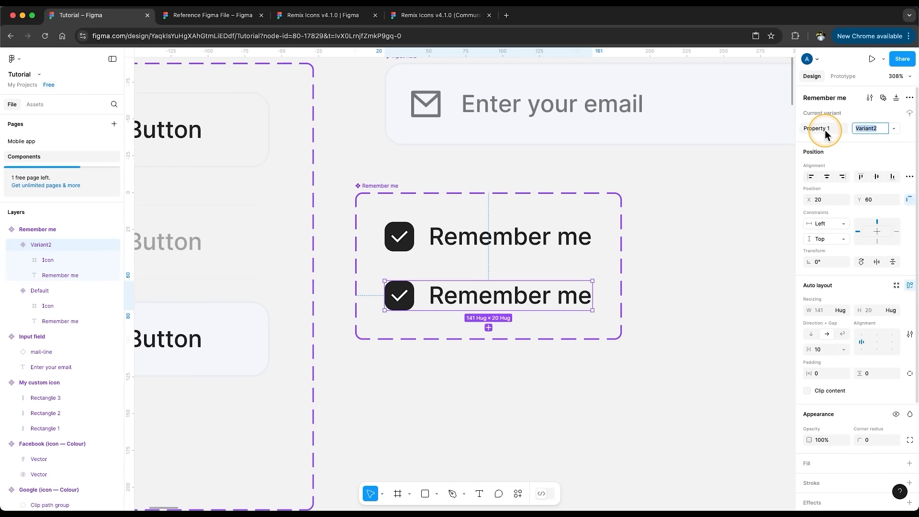
{"action": "left_click", "coordinate": [825, 130]}
{"action": "left_click", "coordinate": [576, 233]}
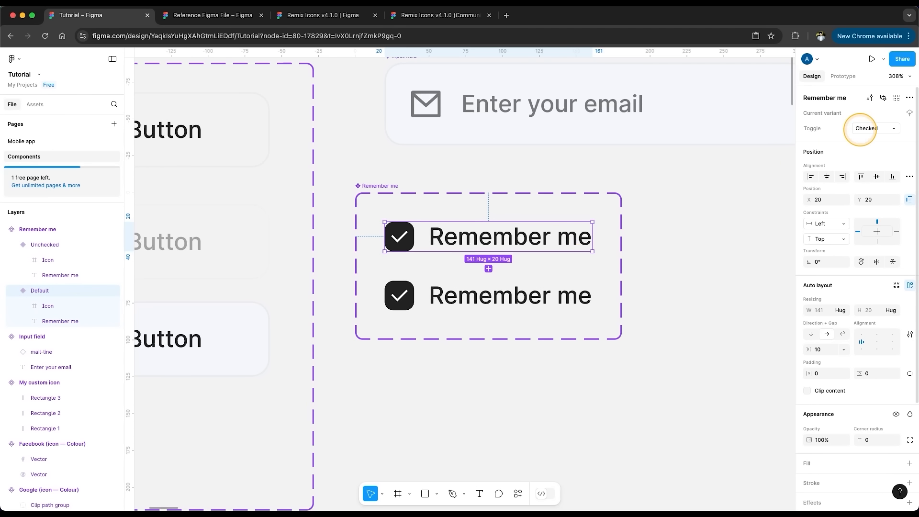
- Make the Unchecked variant's box empty with a border-primary stroke, then place an instance beside the set
{"action": "left_click", "coordinate": [403, 294]}
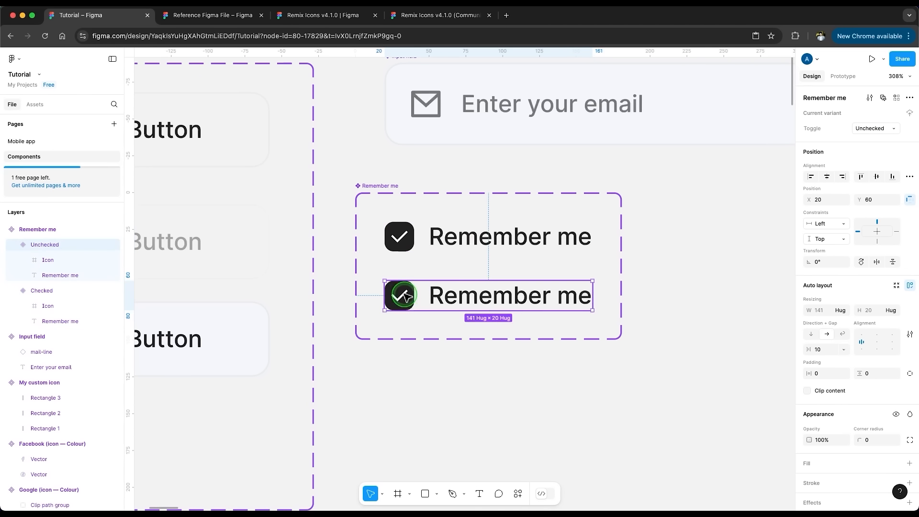
{"action": "left_click", "coordinate": [401, 301]}
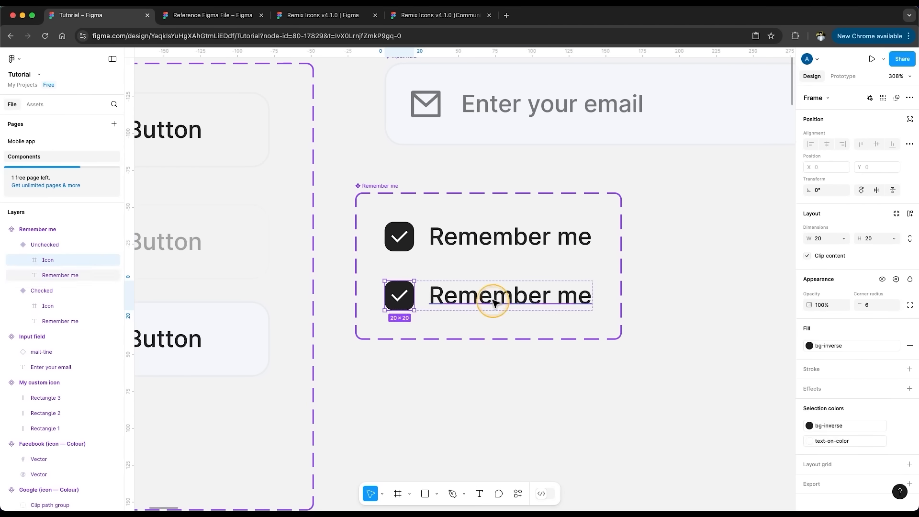
{"action": "left_click", "coordinate": [896, 369]}
{"action": "left_click", "coordinate": [721, 476]}
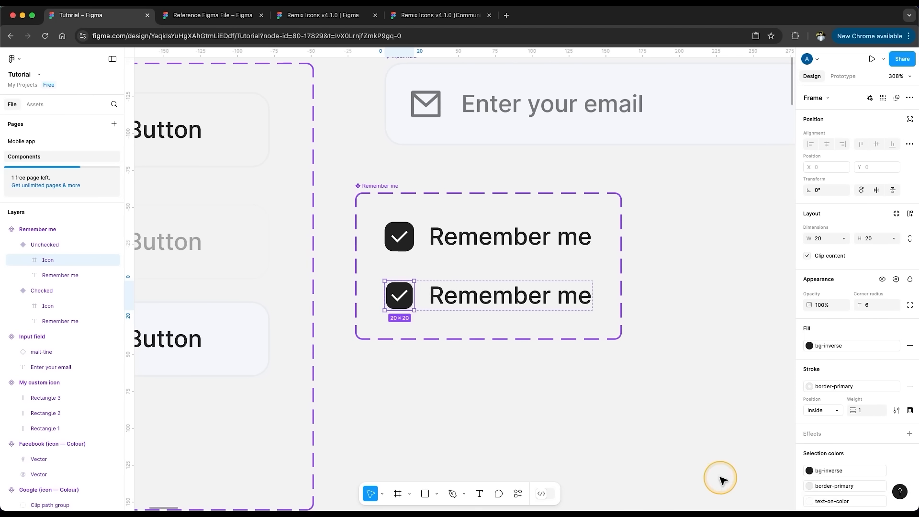
{"action": "left_click", "coordinate": [909, 345]}
{"action": "left_click", "coordinate": [403, 300]}
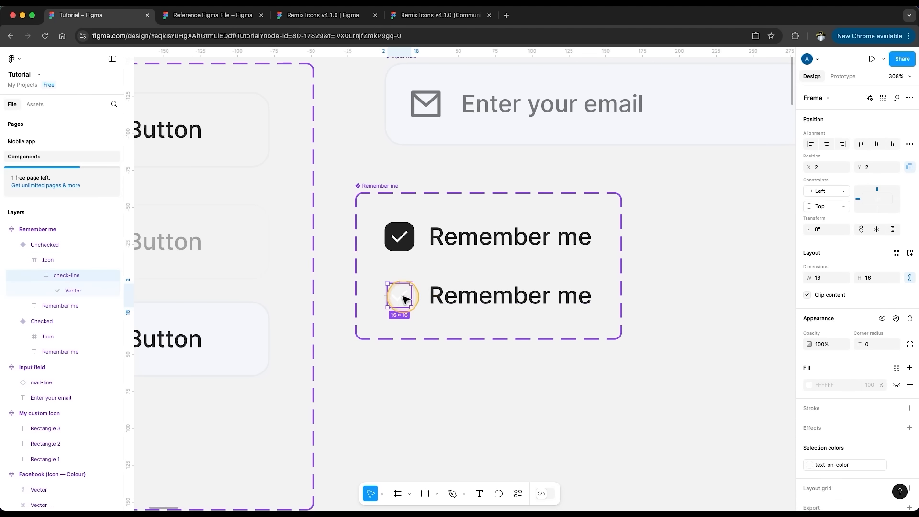
{"action": "key", "text": "BackSpace"}
{"action": "left_click_drag", "start_coordinate": [525, 243], "coordinate": [738, 373]}
- Test the instance by switching its Toggle to Unchecked and back to Checked
{"action": "scroll", "coordinate": [735, 371], "scroll_direction": "right", "scroll_amount": 3}
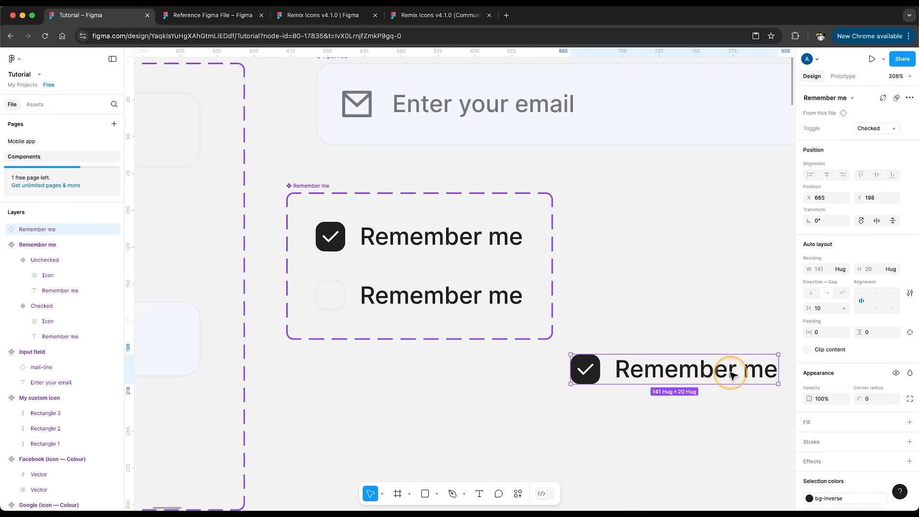
{"action": "left_click", "coordinate": [878, 128]}
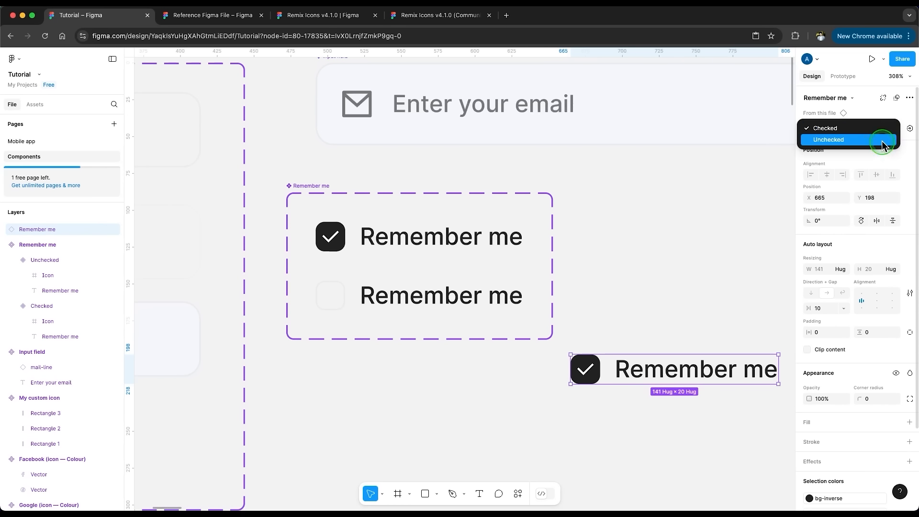
{"action": "left_click", "coordinate": [881, 141]}
{"action": "left_click", "coordinate": [878, 128]}
{"action": "left_click", "coordinate": [871, 116]}
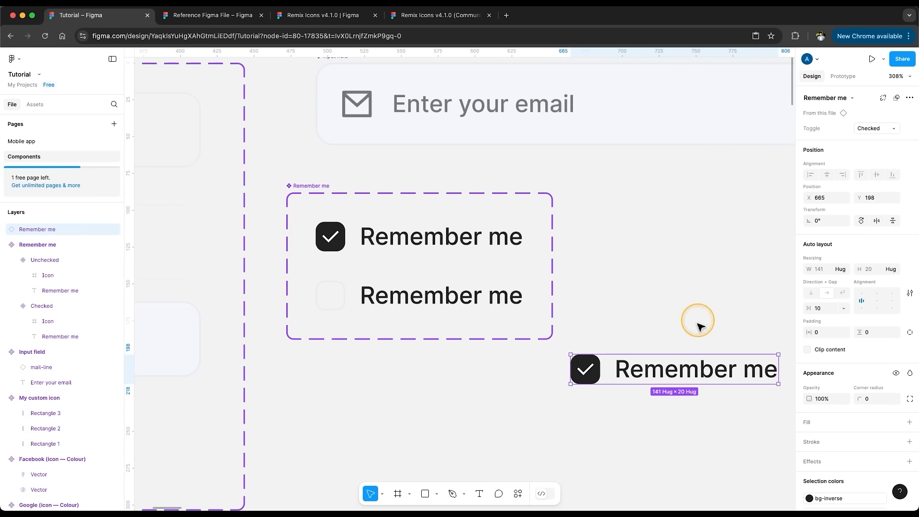
- Link both variants' Remember me text to a new Label text property
{"action": "double_click", "coordinate": [467, 237]}
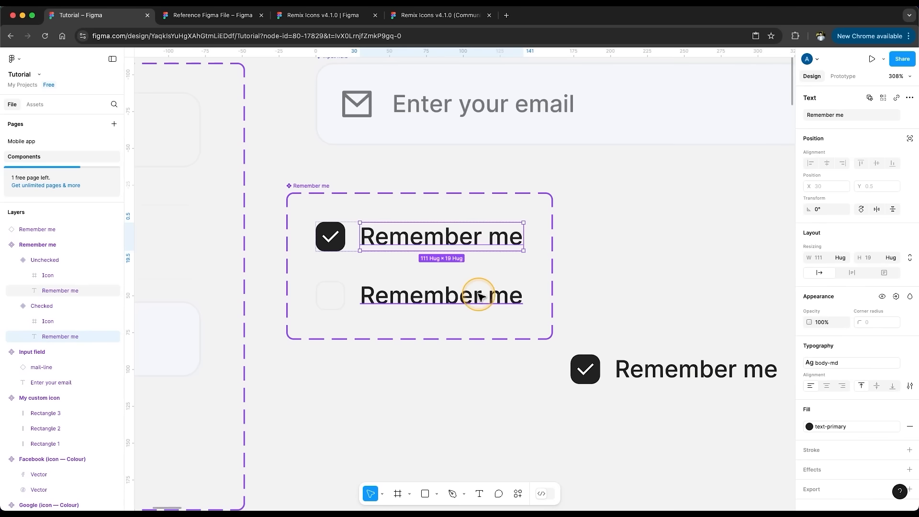
{"action": "left_click", "coordinate": [498, 295], "text": "shift"}
{"action": "left_click", "coordinate": [909, 115]}
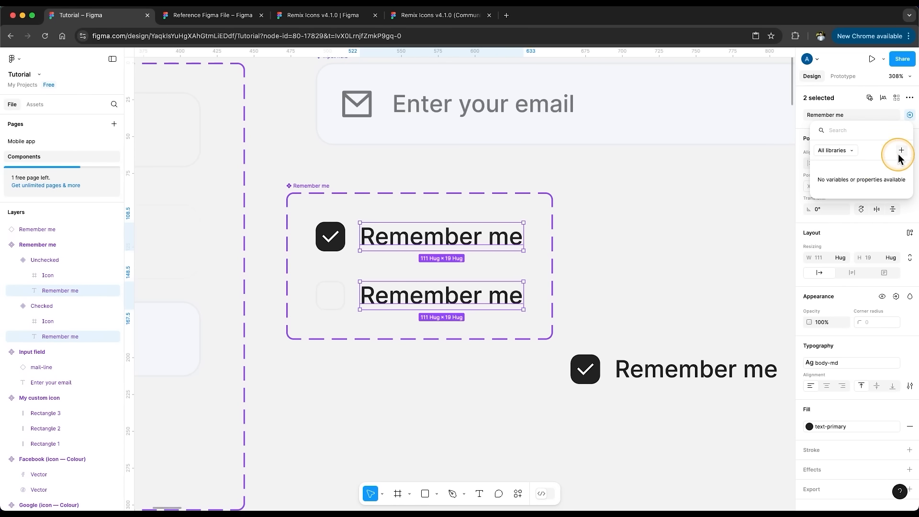
{"action": "left_click", "coordinate": [900, 150]}
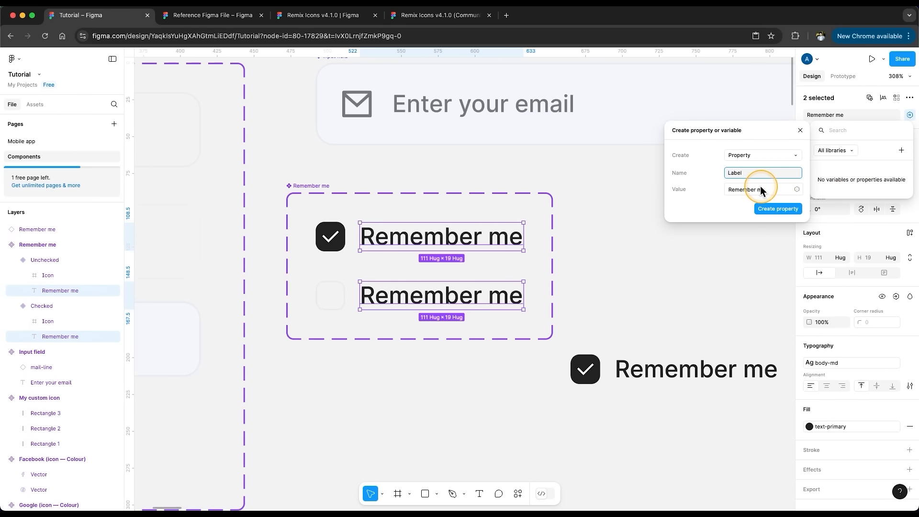
{"action": "left_click", "coordinate": [768, 209]}
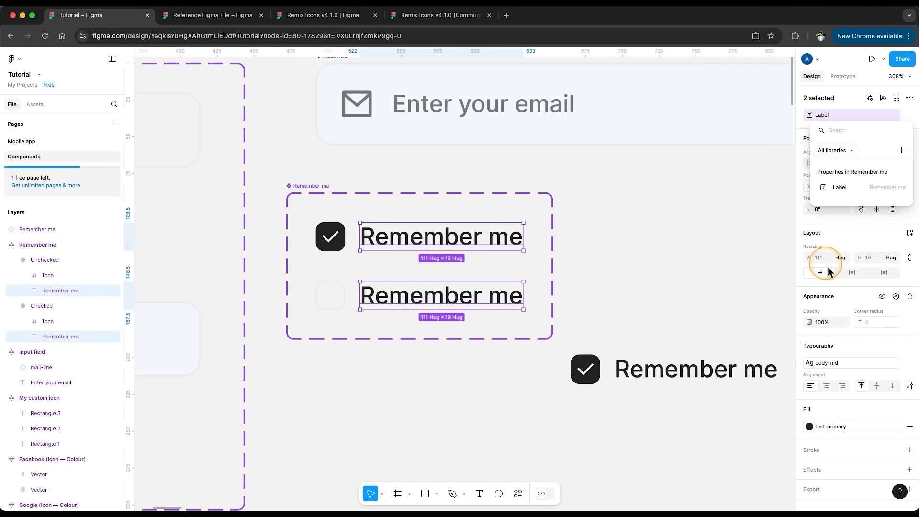
{"action": "left_click", "coordinate": [895, 308]}
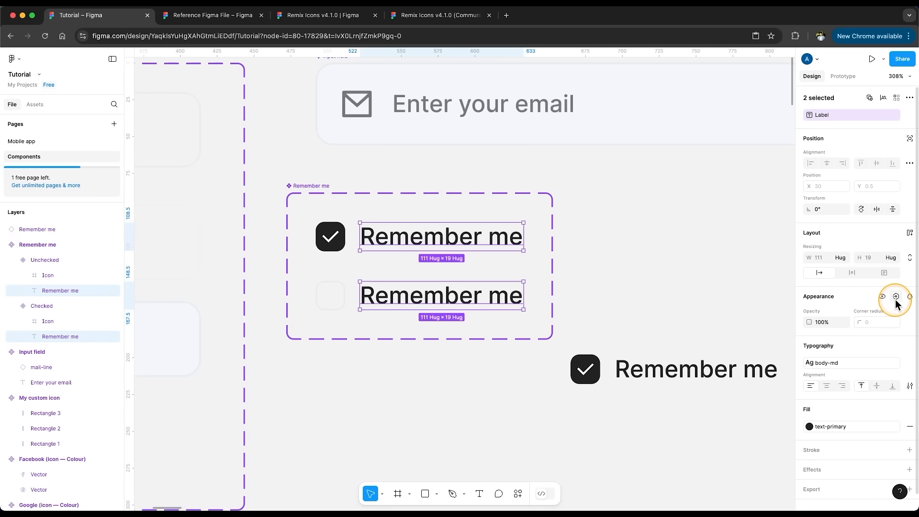
- Add a Show Label visibility property, test it on the instance, then delete the instance
{"action": "left_click", "coordinate": [895, 299]}
{"action": "left_click", "coordinate": [901, 332]}
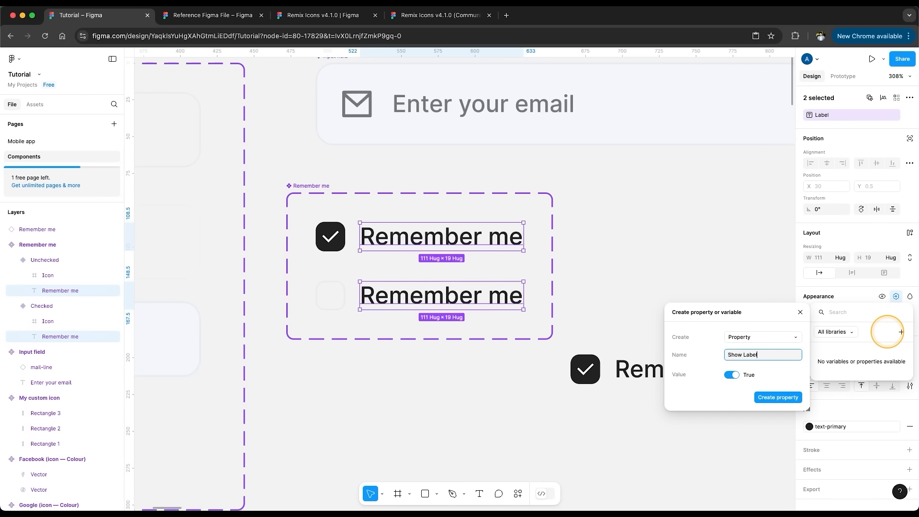
{"action": "left_click", "coordinate": [779, 397]}
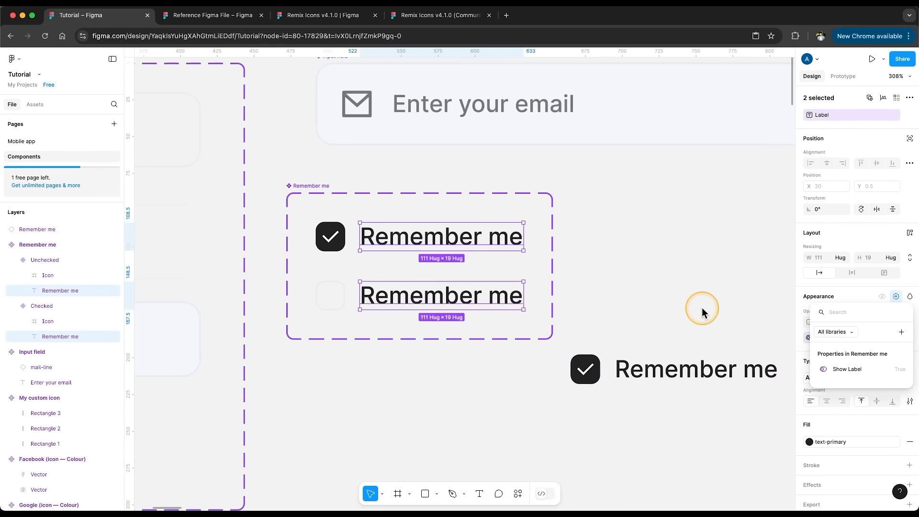
{"action": "left_click", "coordinate": [691, 363]}
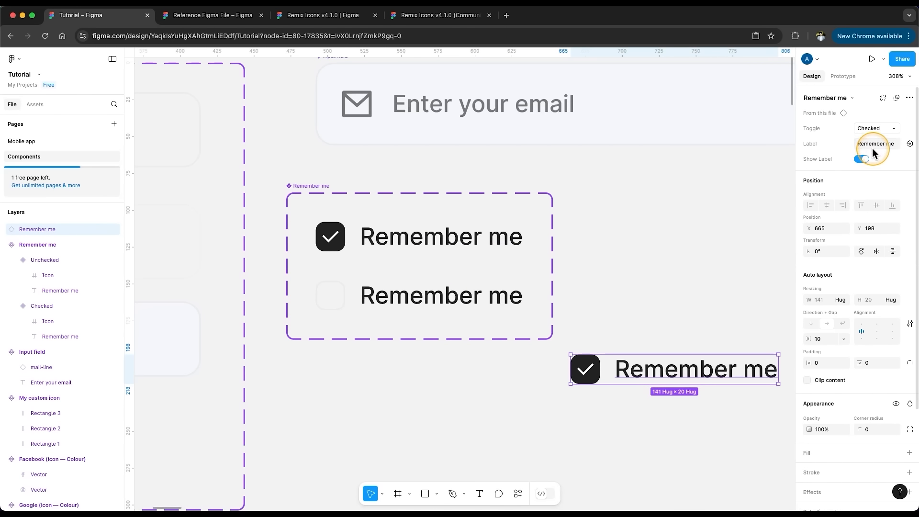
{"action": "left_click", "coordinate": [861, 159]}
{"action": "left_click", "coordinate": [861, 159]}
{"action": "key", "text": "Delete"}
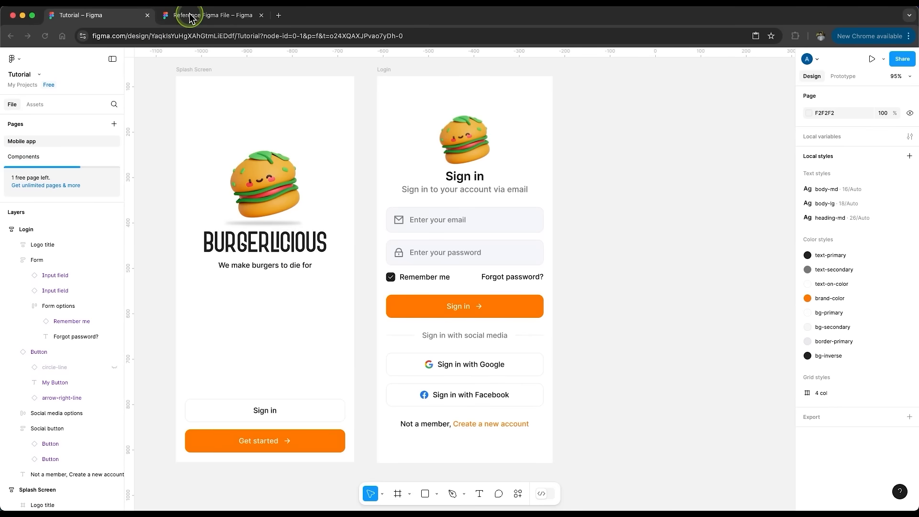
- Inspect the reference file's Home screen and its category grid, then return to the Tutorial file
{"action": "left_click", "coordinate": [190, 17]}
{"action": "scroll", "coordinate": [549, 194], "scroll_direction": "right", "scroll_amount": 3}
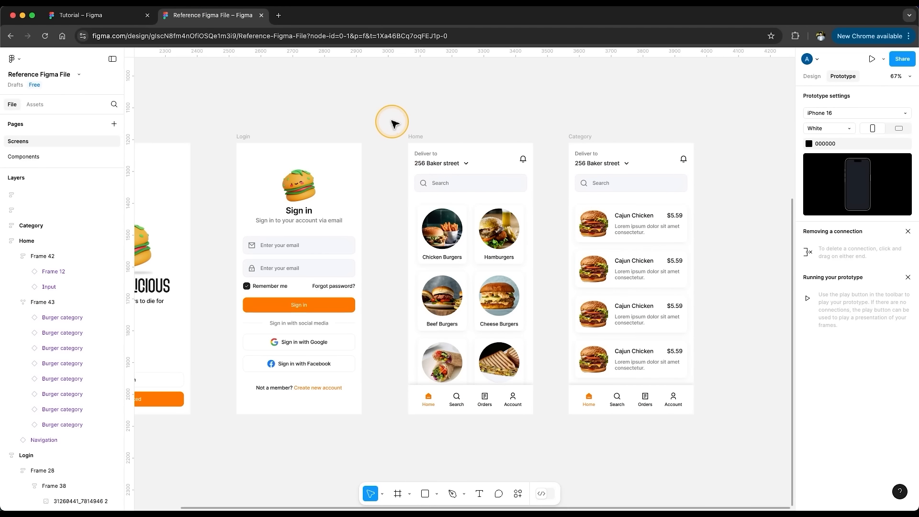
{"action": "left_click", "coordinate": [414, 135]}
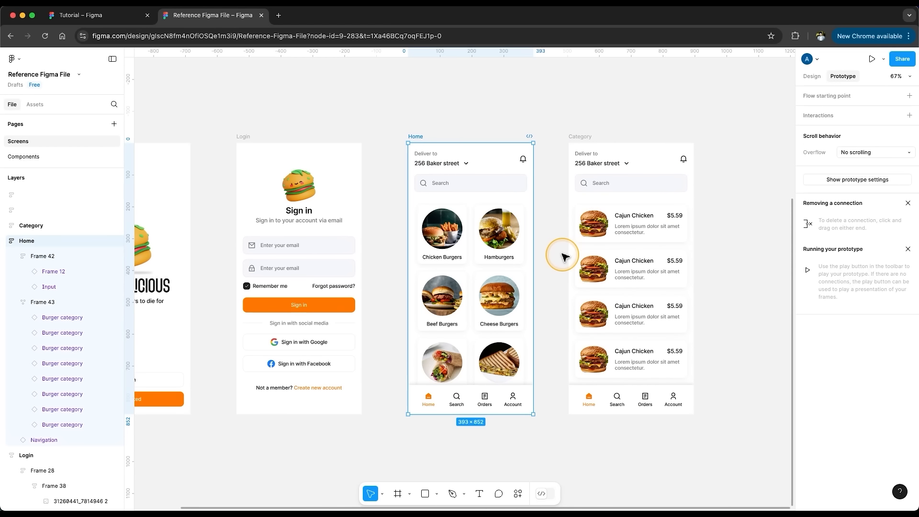
{"action": "left_click", "coordinate": [452, 253]}
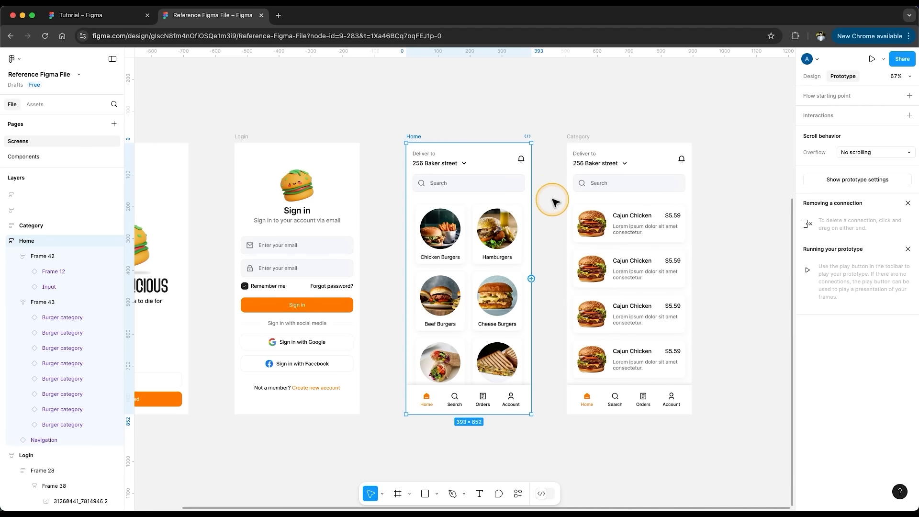
{"action": "left_click", "coordinate": [534, 236]}
{"action": "key", "text": "ctrl+shift+Tab"}
- Draw a phone-sized frame beside Login, name it Home, and fill it with bg-primary
{"action": "key", "text": "f"}
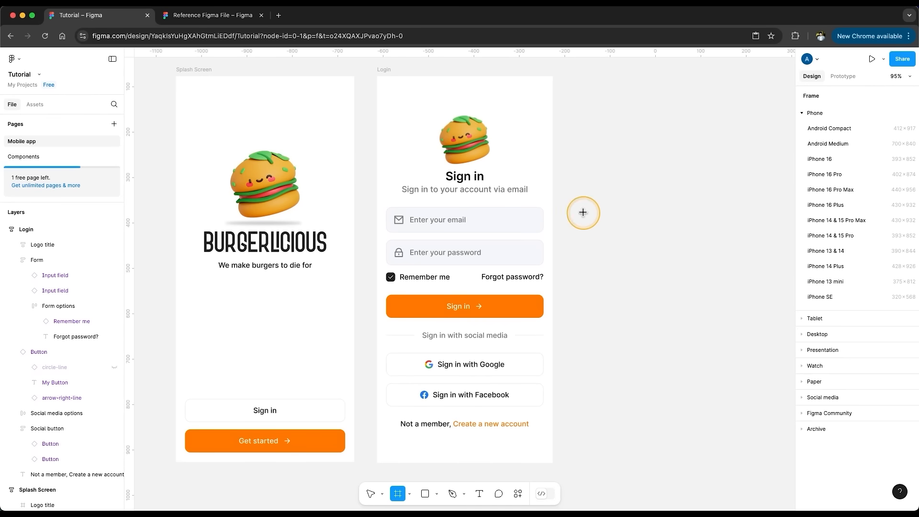
{"action": "left_click", "coordinate": [565, 271]}
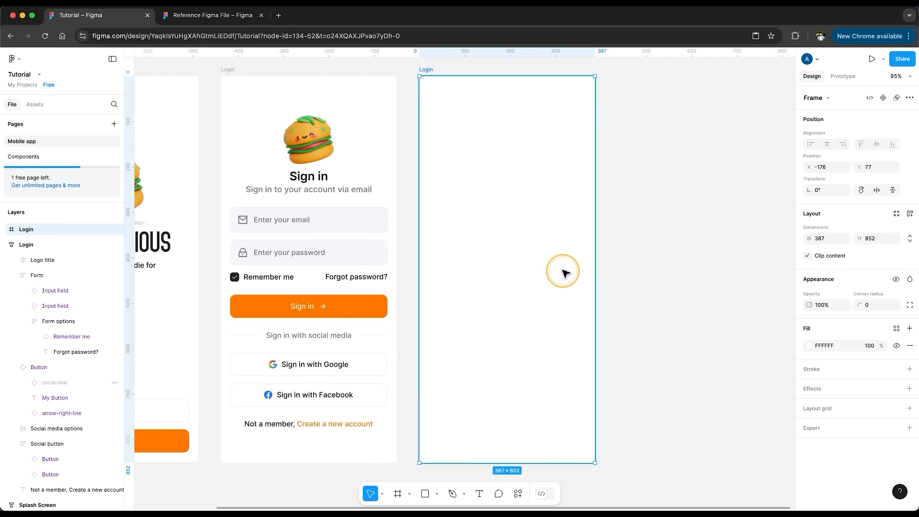
{"action": "double_click", "coordinate": [422, 71]}
{"action": "type", "text": "Home"}
{"action": "key", "text": "Return"}
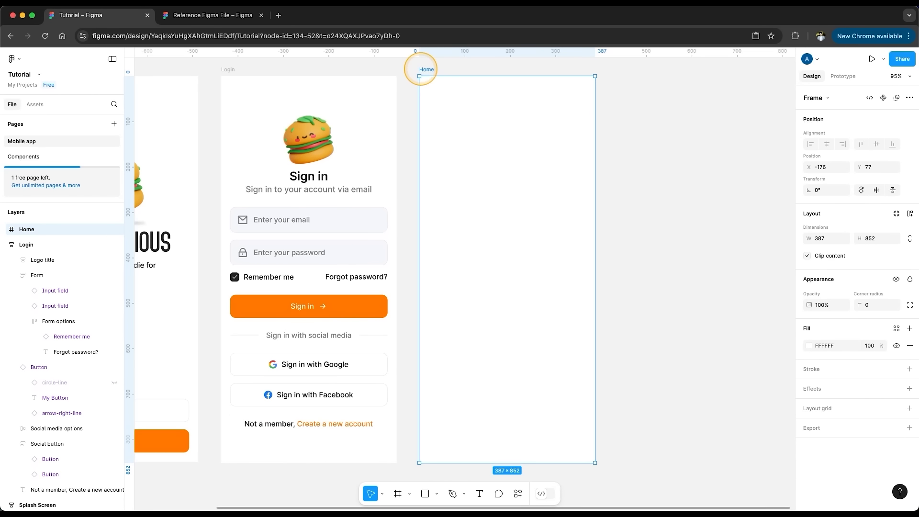
{"action": "left_click", "coordinate": [895, 327]}
{"action": "left_click", "coordinate": [737, 446]}
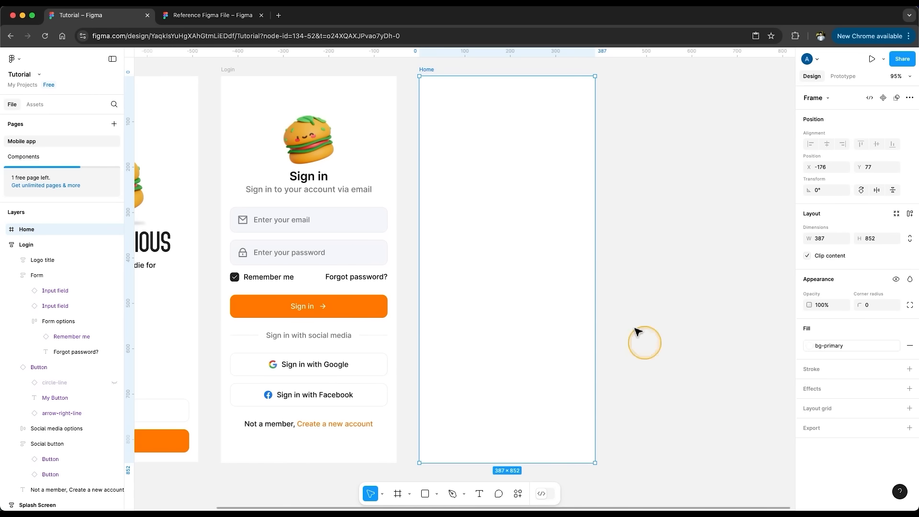
{"action": "left_click", "coordinate": [610, 235]}
- Add a text-secondary 'Deliver to' label at the Home frame's top-left
{"action": "key", "text": "t"}
{"action": "left_click", "coordinate": [441, 105]}
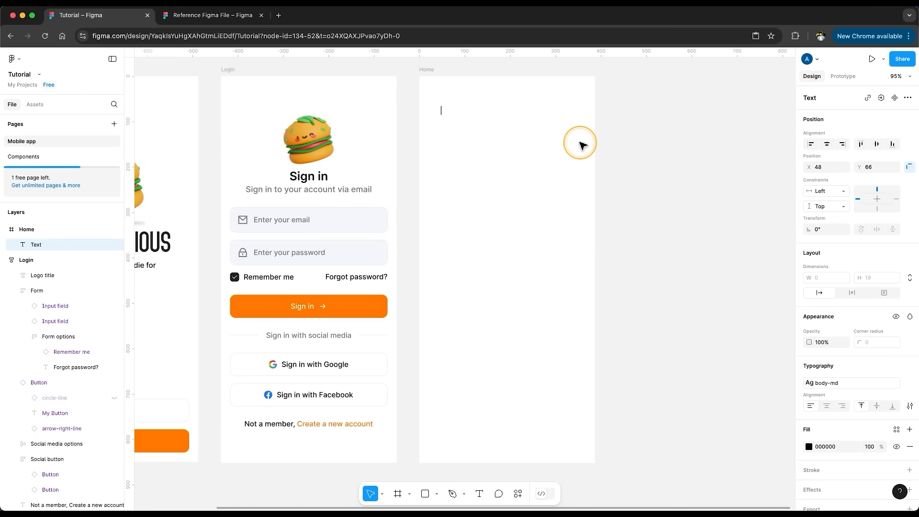
{"action": "key", "text": "Escape"}
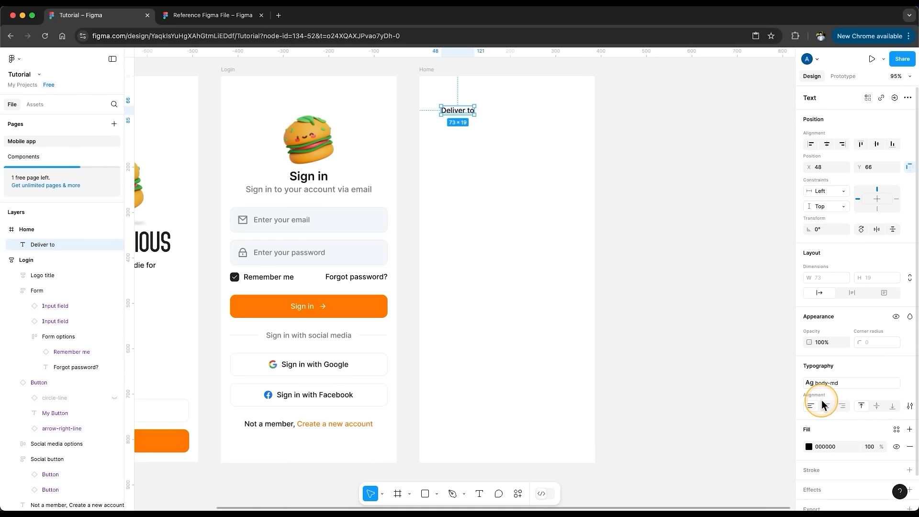
{"action": "left_click", "coordinate": [896, 429]}
{"action": "left_click", "coordinate": [749, 397]}
{"action": "mouse_move", "coordinate": [451, 113]}
{"action": "left_mouse_down"}
{"action": "mouse_move", "coordinate": [445, 99]}
{"action": "mouse_move", "coordinate": [462, 112]}
{"action": "left_mouse_up"}
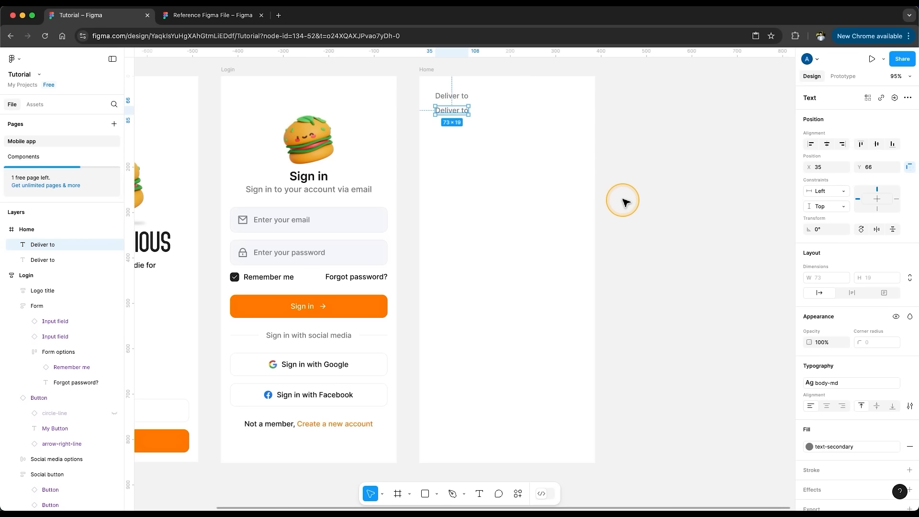
- Make a text-primary copy of the label and replace its text with the pasted delivery address
{"action": "left_click", "coordinate": [851, 446]}
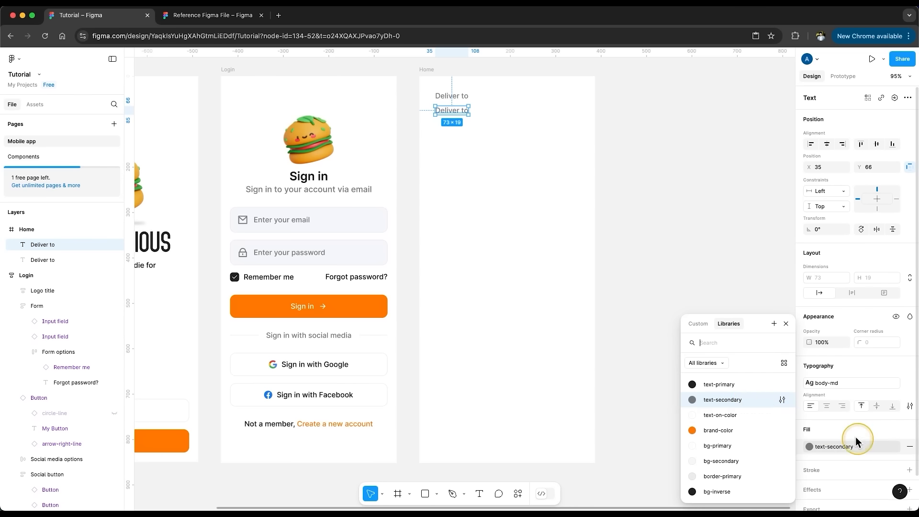
{"action": "left_click", "coordinate": [751, 388]}
{"action": "double_click", "coordinate": [457, 111]}
{"action": "type", "text": "123 London Baker St."}
{"action": "key", "text": "Escape"}
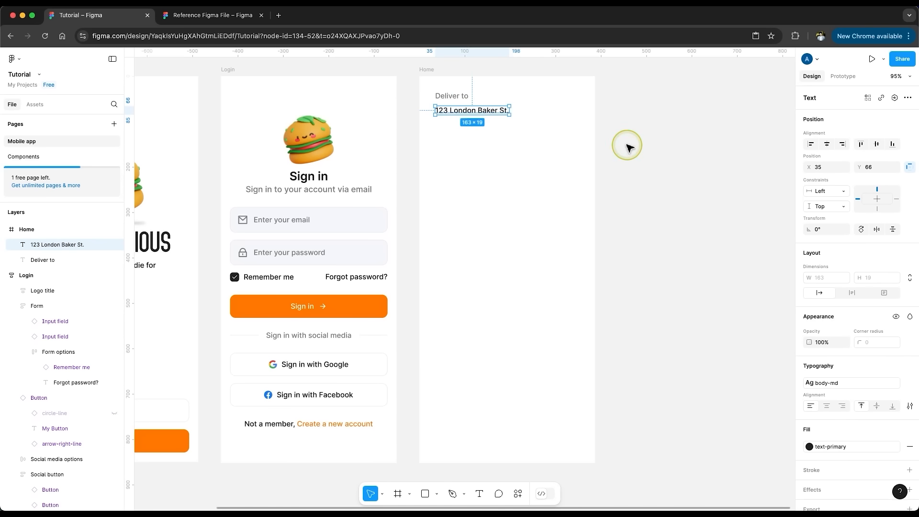
{"action": "left_click", "coordinate": [619, 176]}
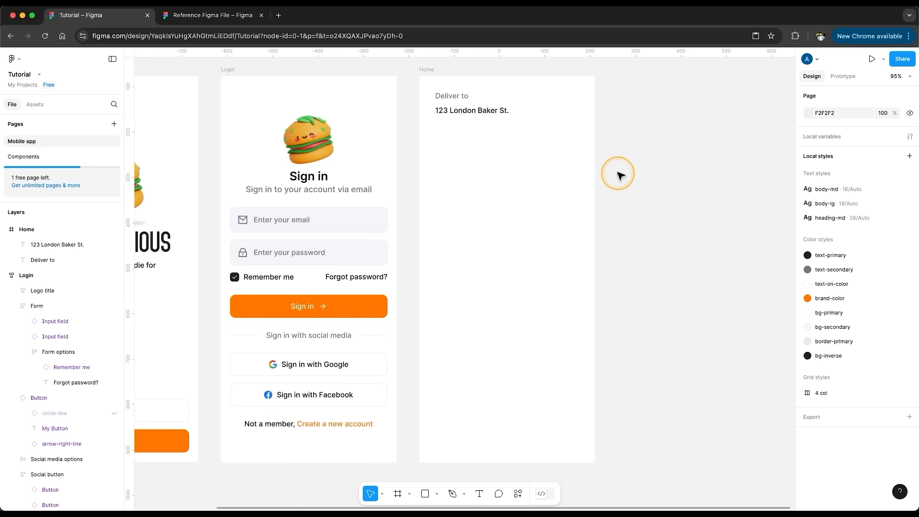
- Place the arrow-down icon beside the address and wrap both in an auto-layout row
{"action": "left_click", "coordinate": [35, 109]}
{"action": "type", "text": "arrow down"}
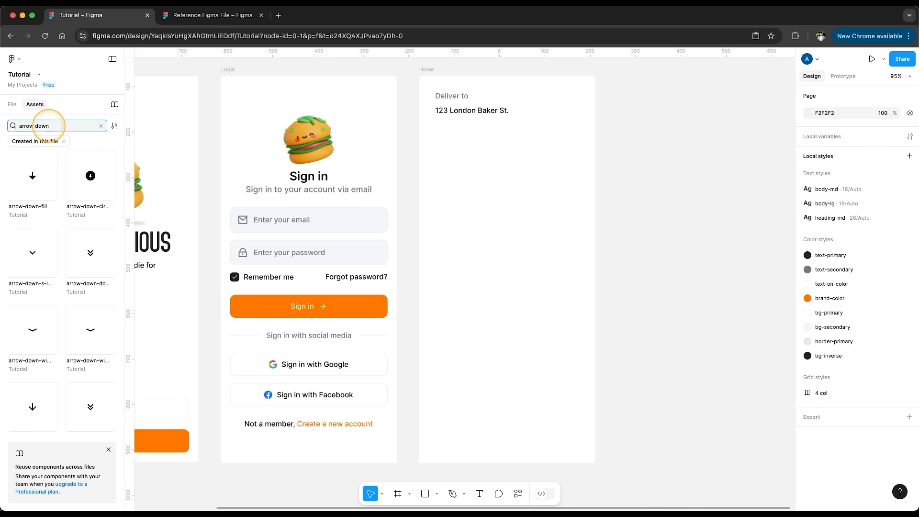
{"action": "left_click_drag", "start_coordinate": [32, 252], "coordinate": [488, 189]}
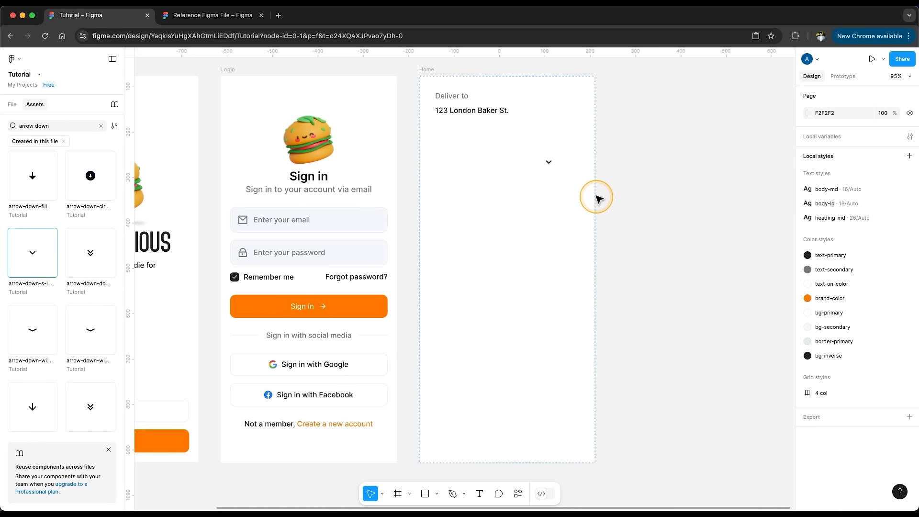
{"action": "left_click_drag", "start_coordinate": [554, 164], "coordinate": [520, 113]}
{"action": "left_click_drag", "start_coordinate": [633, 107], "coordinate": [429, 124]}
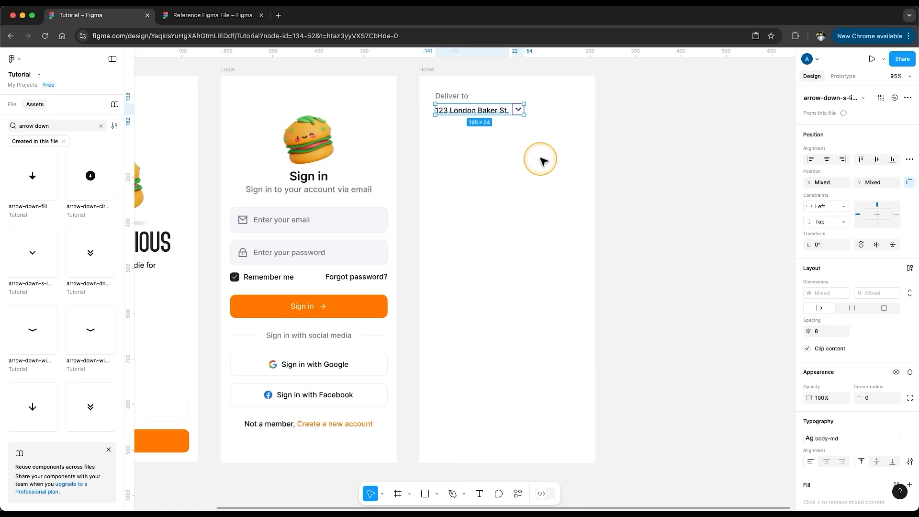
{"action": "key", "text": "shift+a"}
{"action": "left_click", "coordinate": [467, 128]}
- Add the notification-2-line bell icon at the top-right of Home
{"action": "left_click", "coordinate": [73, 125]}
{"action": "type", "text": "notification"}
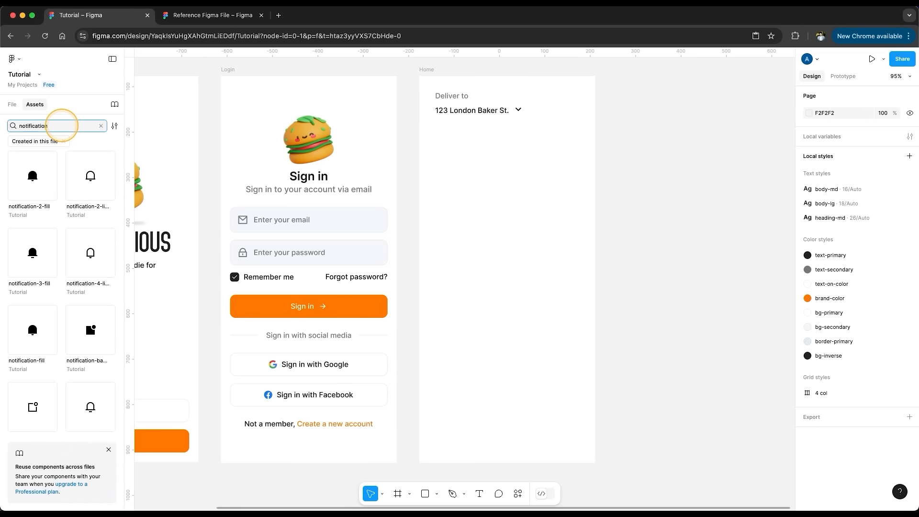
{"action": "left_click_drag", "start_coordinate": [82, 154], "coordinate": [570, 96]}
{"action": "left_click", "coordinate": [696, 147]}
- Stack 'Deliver to' and the address row in an auto-layout frame named 'Deliver address'
{"action": "left_click", "coordinate": [450, 102]}
{"action": "left_click", "coordinate": [467, 110], "text": "shift"}
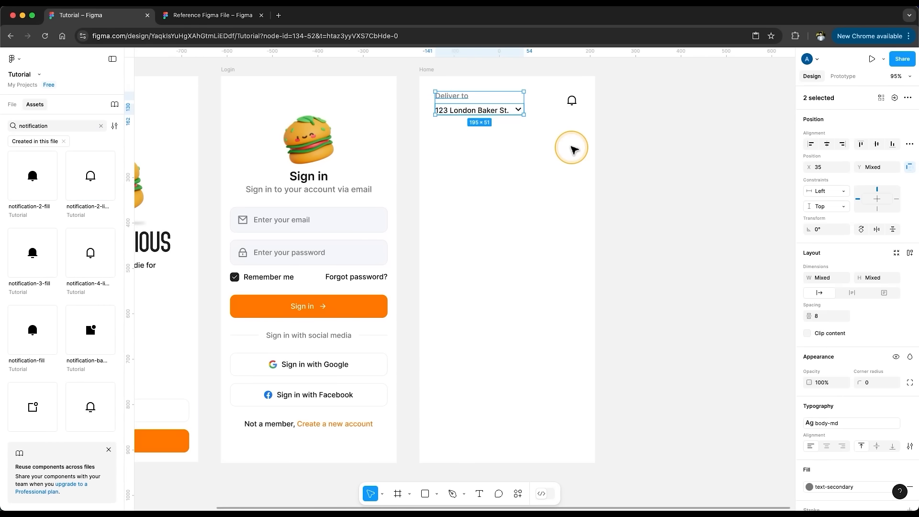
{"action": "key", "text": "shift+a"}
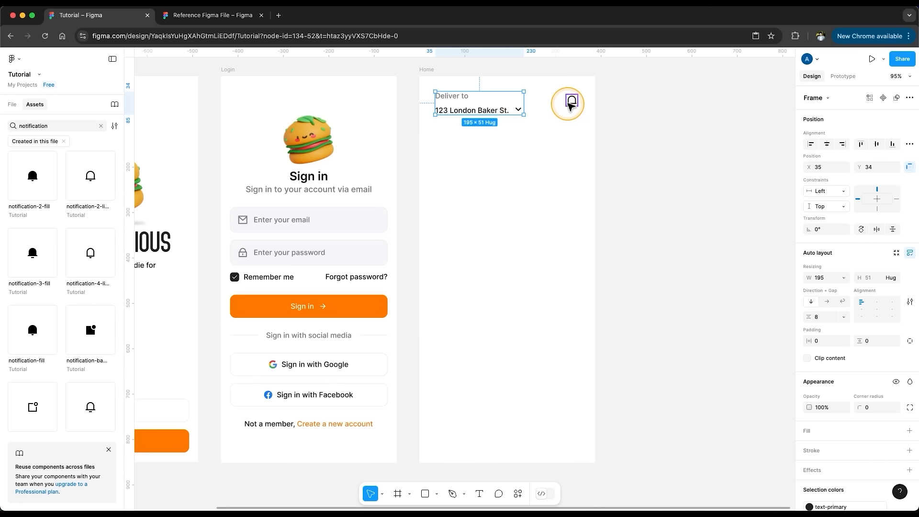
{"action": "left_click", "coordinate": [568, 121]}
{"action": "left_click", "coordinate": [475, 108]}
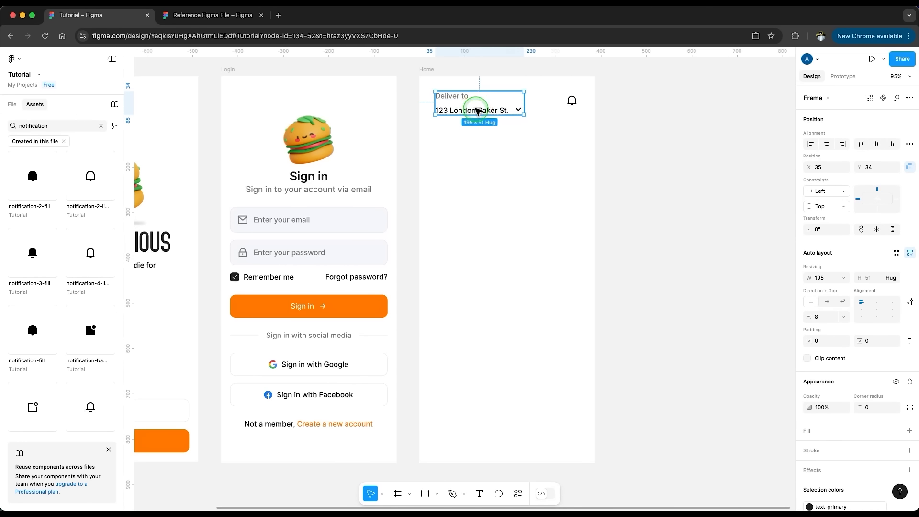
{"action": "left_click", "coordinate": [12, 104]}
{"action": "left_click", "coordinate": [16, 264]}
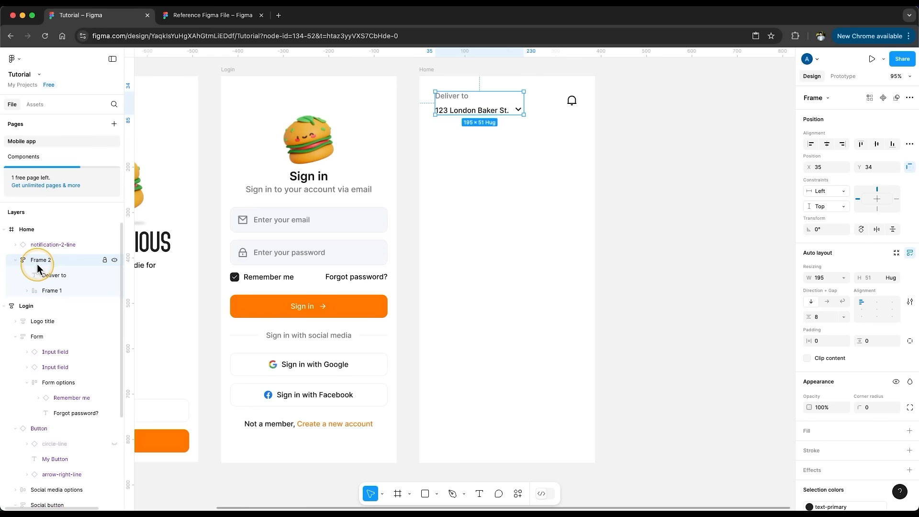
{"action": "double_click", "coordinate": [43, 262]}
{"action": "type", "text": "Deliver address"}
{"action": "key", "text": "Return"}
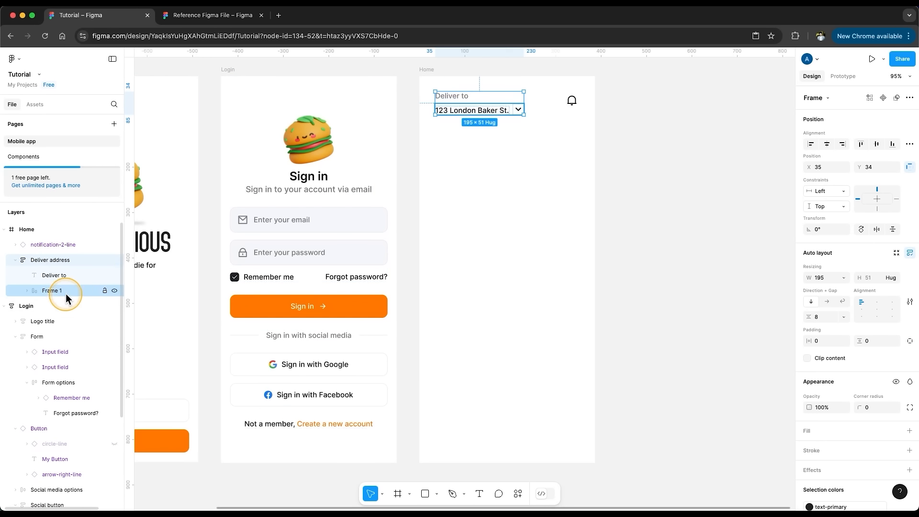
- Wrap the Deliver address block and bell in an auto-layout row named 'Top navbar'
{"action": "left_click", "coordinate": [570, 104], "text": "shift"}
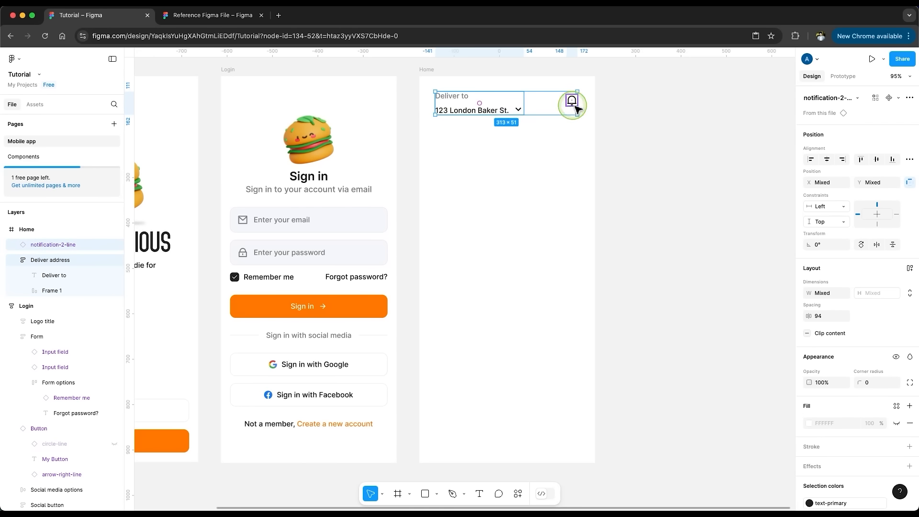
{"action": "key", "text": "shift+a"}
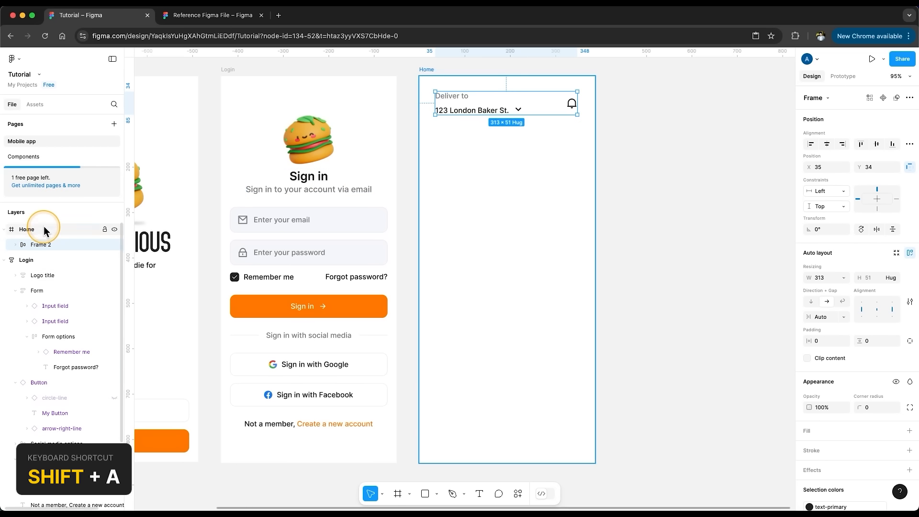
{"action": "double_click", "coordinate": [41, 244]}
{"action": "type", "text": "Top navbar"}
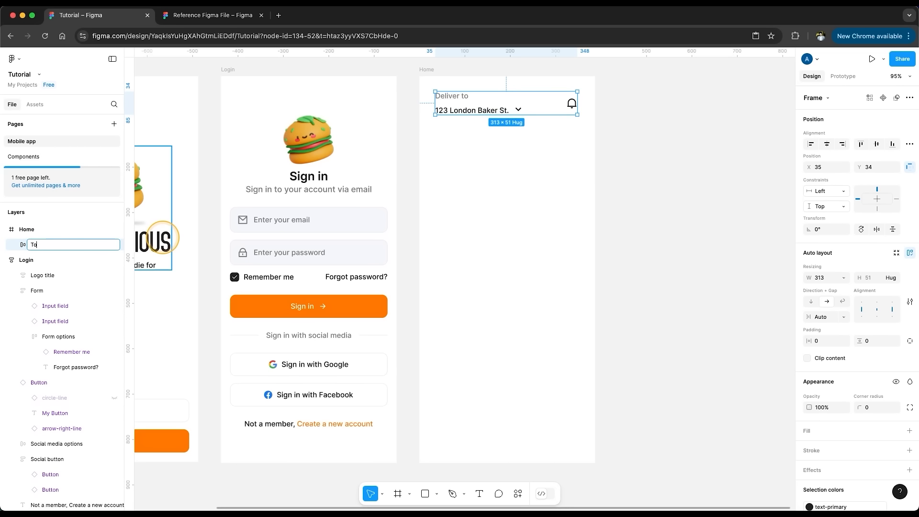
{"action": "key", "text": "Return"}
{"action": "left_click", "coordinate": [442, 138]}
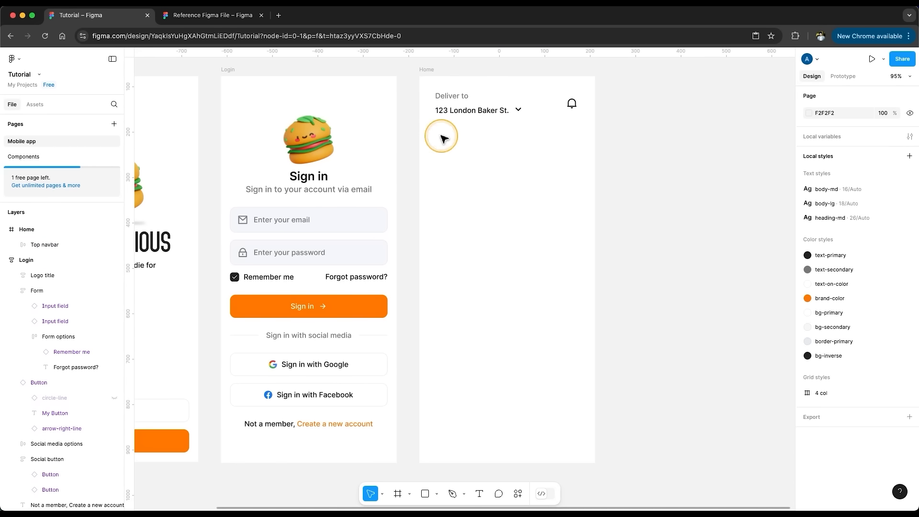
- Add an Input field below the navbar with a search icon and the label 'Search'
{"action": "left_click", "coordinate": [34, 105]}
{"action": "left_click", "coordinate": [100, 126]}
{"action": "left_click_drag", "start_coordinate": [90, 244], "coordinate": [585, 154]}
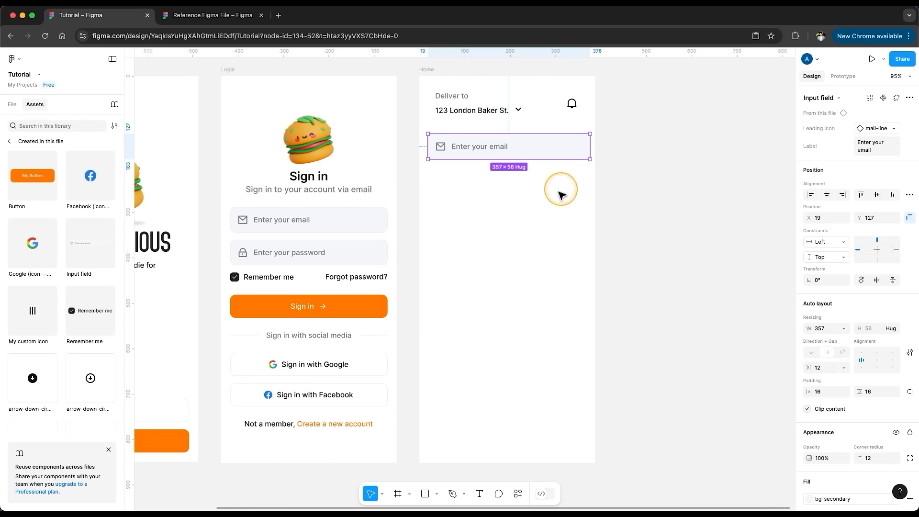
{"action": "left_click", "coordinate": [876, 128]}
{"action": "type", "text": "search"}
{"action": "left_click", "coordinate": [845, 197]}
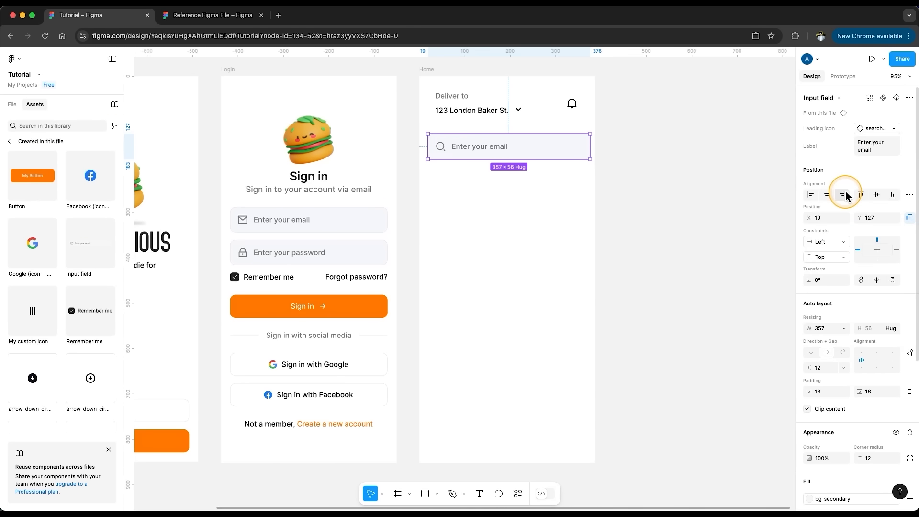
{"action": "left_click", "coordinate": [873, 158]}
{"action": "type", "text": "Search"}
{"action": "left_click", "coordinate": [682, 183]}
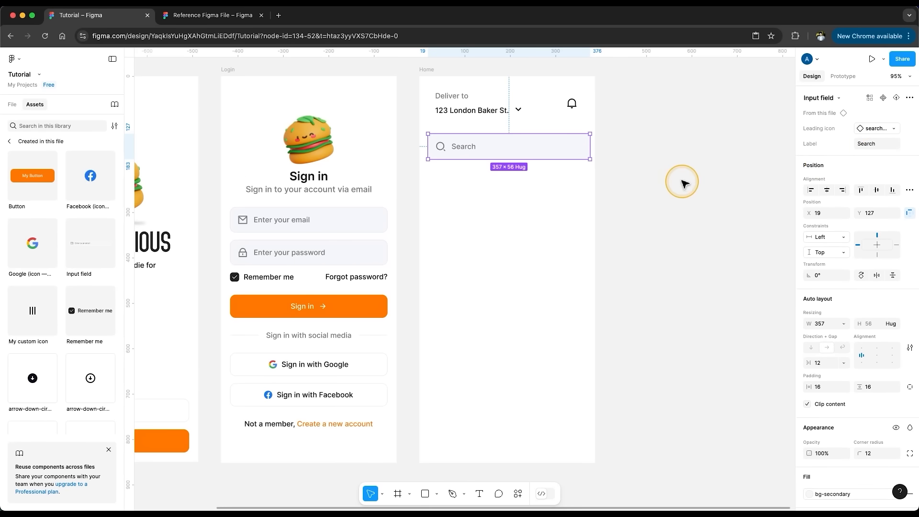
- Give the full-height Home frame auto layout with 20 px padding and a 16 px gap
{"action": "left_click", "coordinate": [426, 70]}
{"action": "key", "text": "shift+a"}
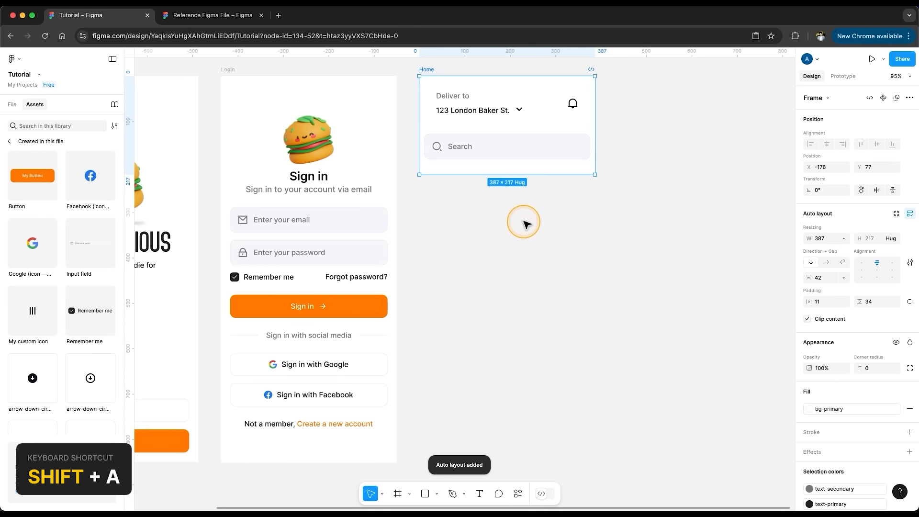
{"action": "left_click_drag", "start_coordinate": [483, 175], "coordinate": [473, 462]}
{"action": "left_click", "coordinate": [636, 323]}
{"action": "left_click", "coordinate": [550, 247]}
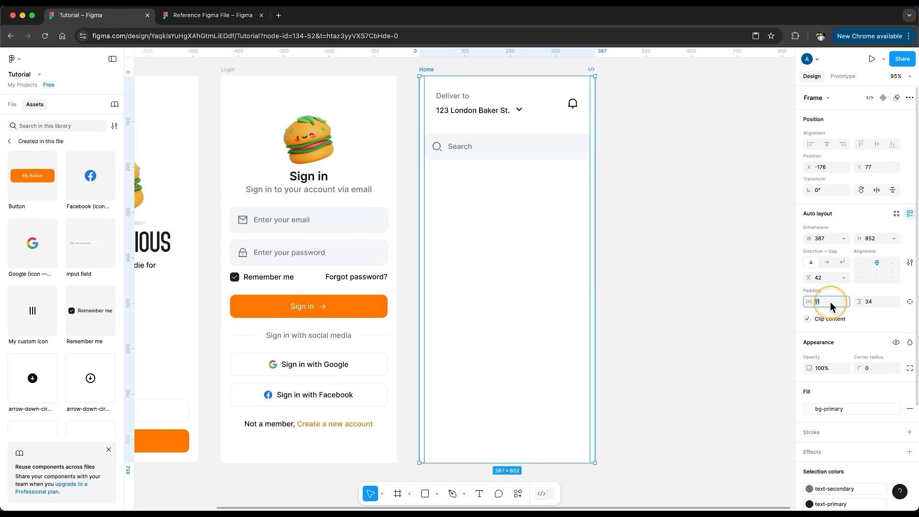
{"action": "key", "text": "Return"}
{"action": "left_click", "coordinate": [885, 301]}
{"action": "type", "text": "2"}
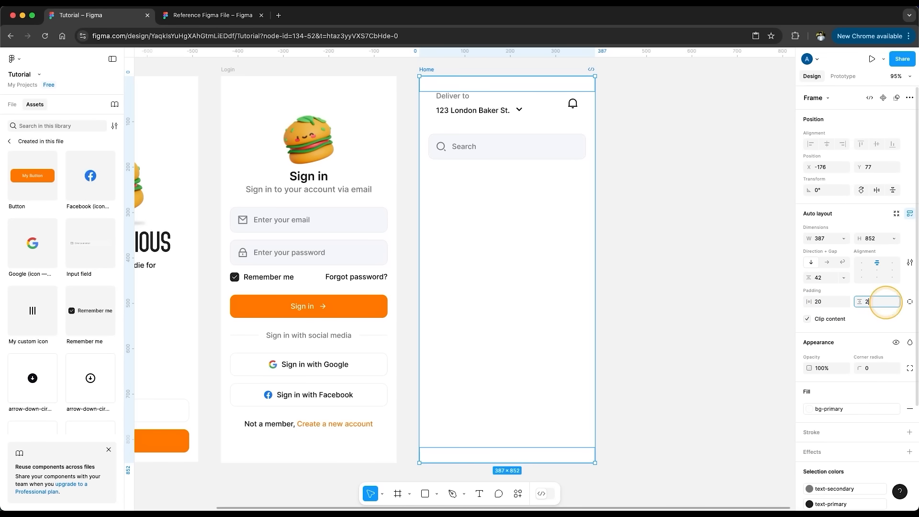
{"action": "type", "text": "0"}
{"action": "key", "text": "Return"}
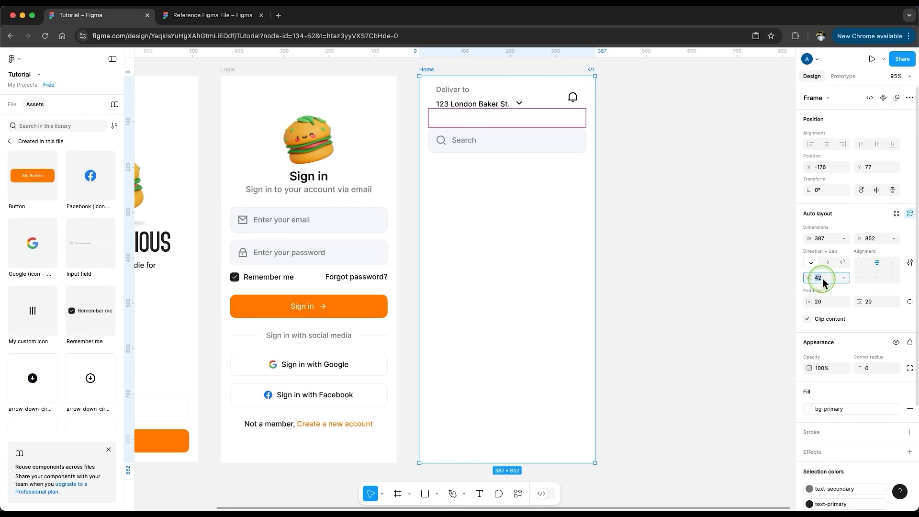
{"action": "type", "text": "16"}
{"action": "key", "text": "Return"}
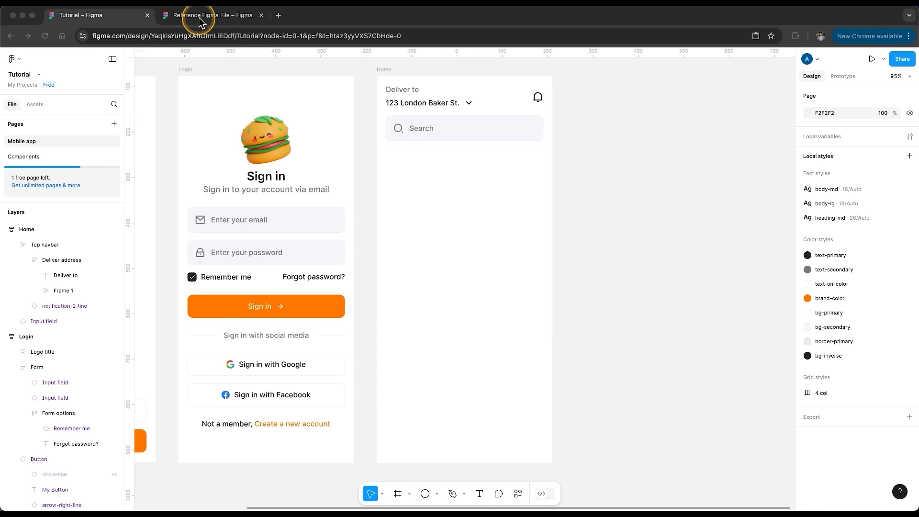
- In the Tutorial file, place Chicken burger.jpg from the Images folder to the right of Home
{"action": "left_click", "coordinate": [200, 16]}
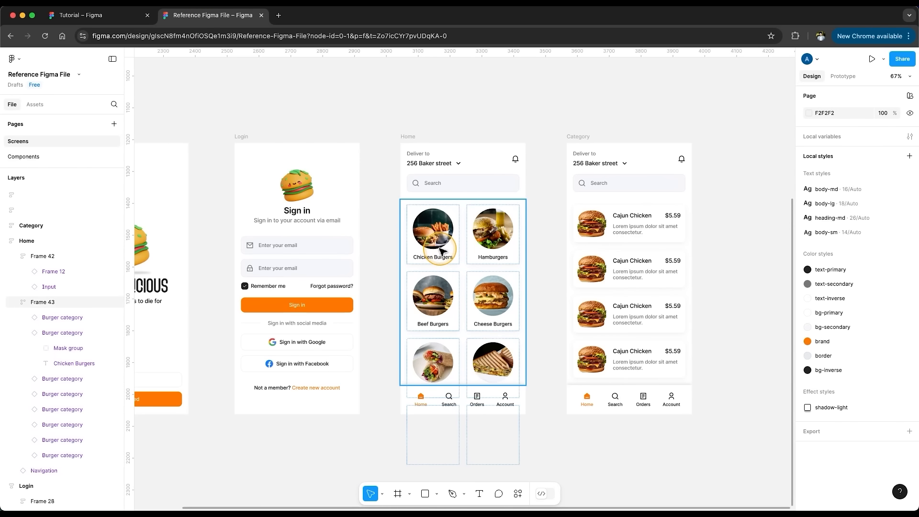
{"action": "left_click", "coordinate": [67, 16]}
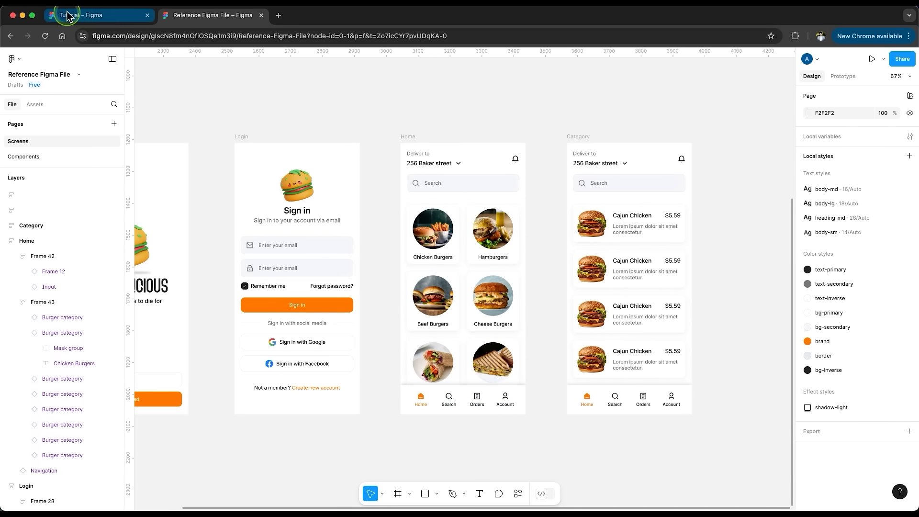
{"action": "left_click", "coordinate": [617, 263]}
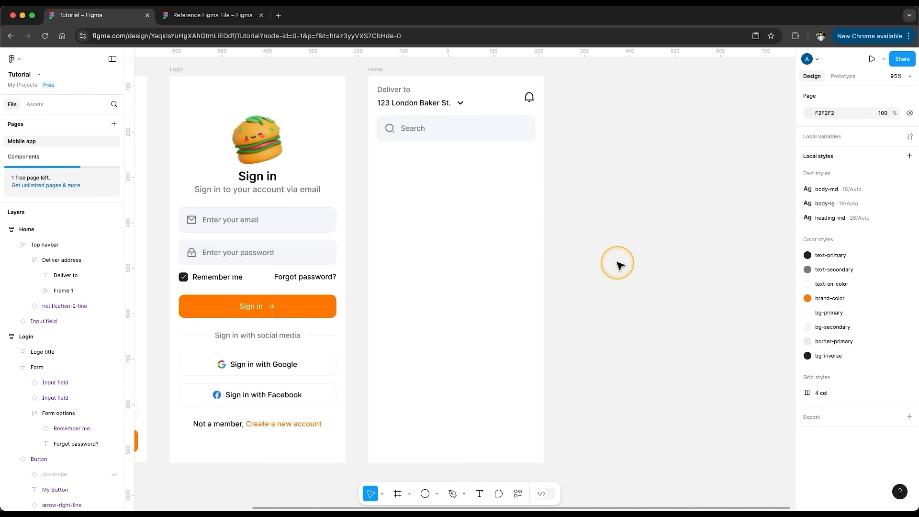
{"action": "left_click", "coordinate": [436, 493]}
{"action": "left_click", "coordinate": [587, 298]}
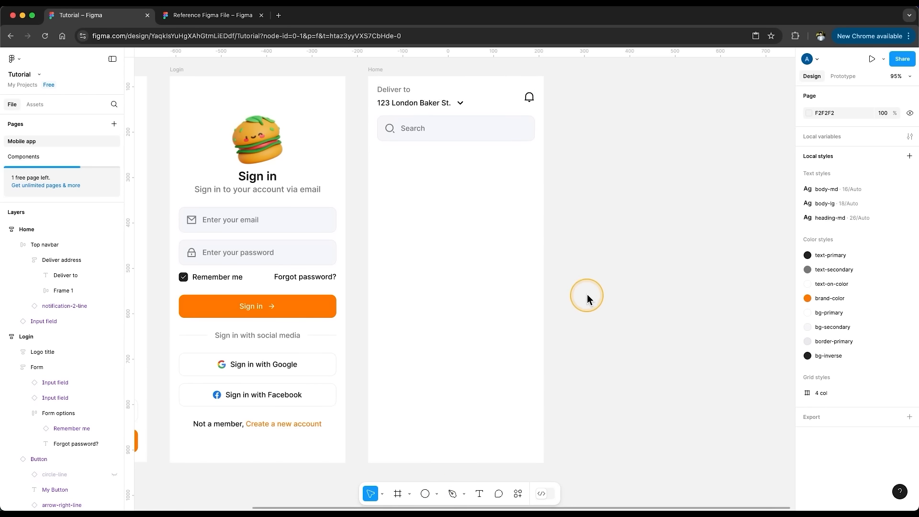
{"action": "key", "text": "shift+super+k"}
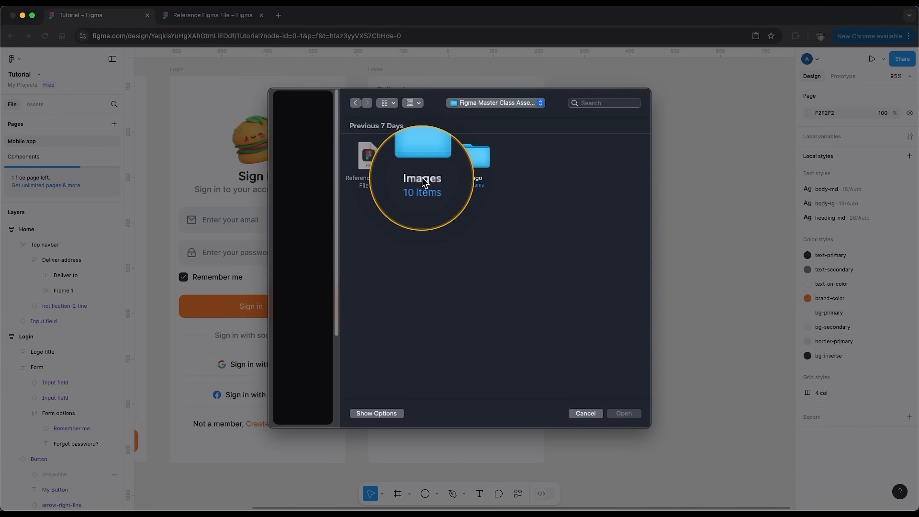
{"action": "double_click", "coordinate": [421, 165]}
{"action": "double_click", "coordinate": [369, 223]}
{"action": "left_click_drag", "start_coordinate": [587, 155], "coordinate": [661, 218]}
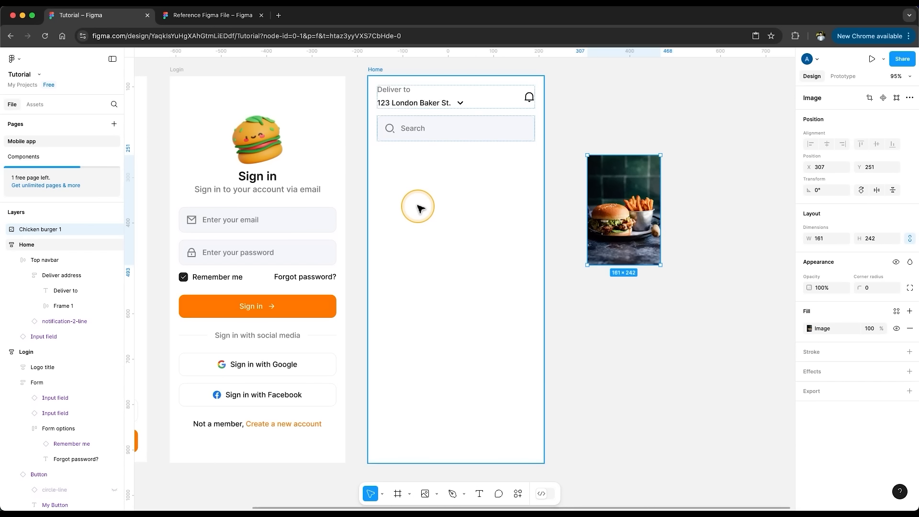
{"action": "scroll", "coordinate": [699, 248], "scroll_direction": "right", "scroll_amount": 2}
{"action": "left_click", "coordinate": [699, 249]}
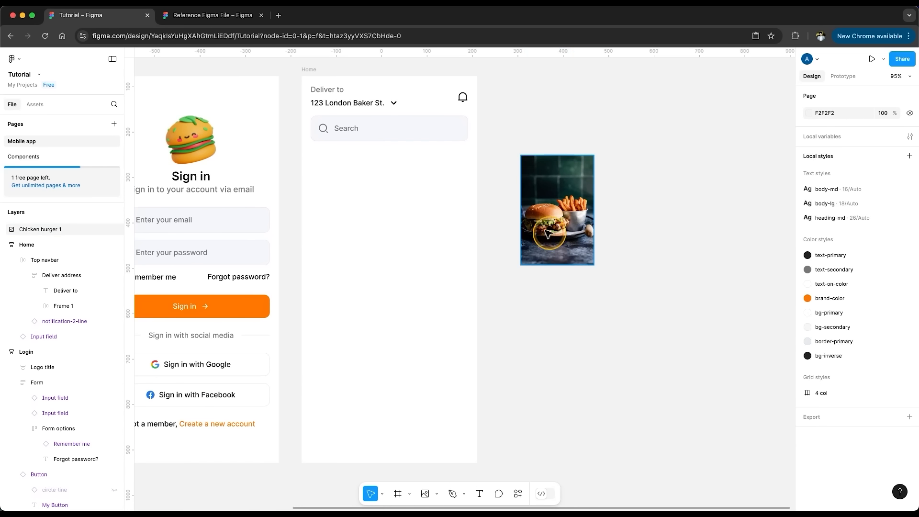
- Try rounding the burger photo's corners, then undo it
{"action": "left_click", "coordinate": [562, 218]}
{"action": "left_click_drag", "start_coordinate": [588, 165], "coordinate": [558, 208]}
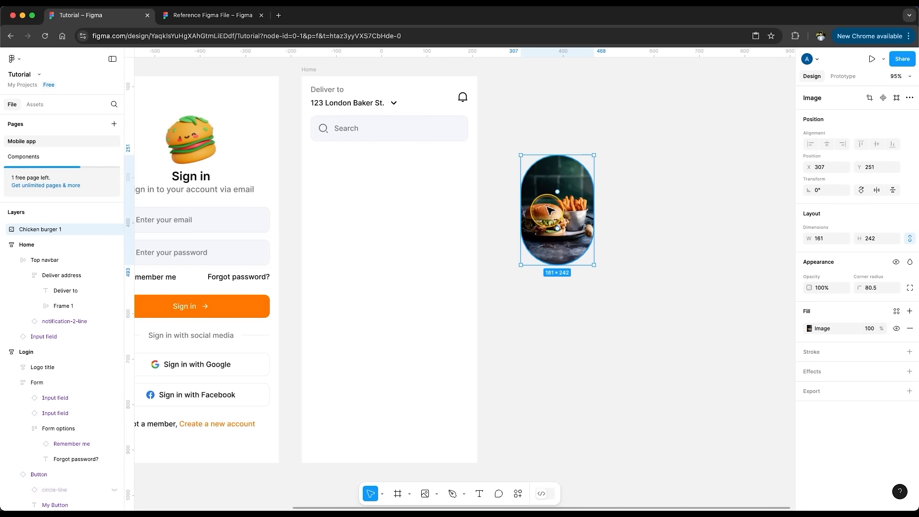
{"action": "key", "text": "super+z"}
{"action": "left_click", "coordinate": [630, 231]}
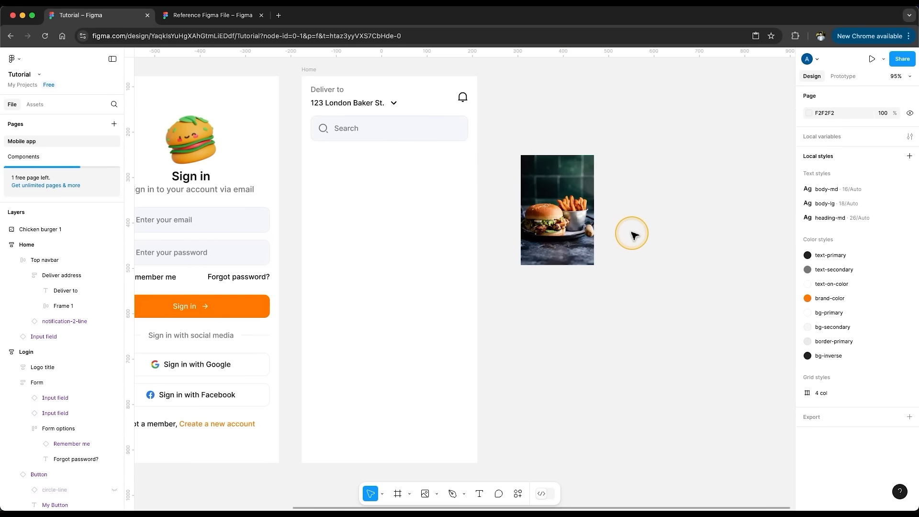
- Draw a 127×127 circle over the photo and layer it beneath the photo
{"action": "left_click", "coordinate": [438, 494]}
{"action": "left_click", "coordinate": [457, 434]}
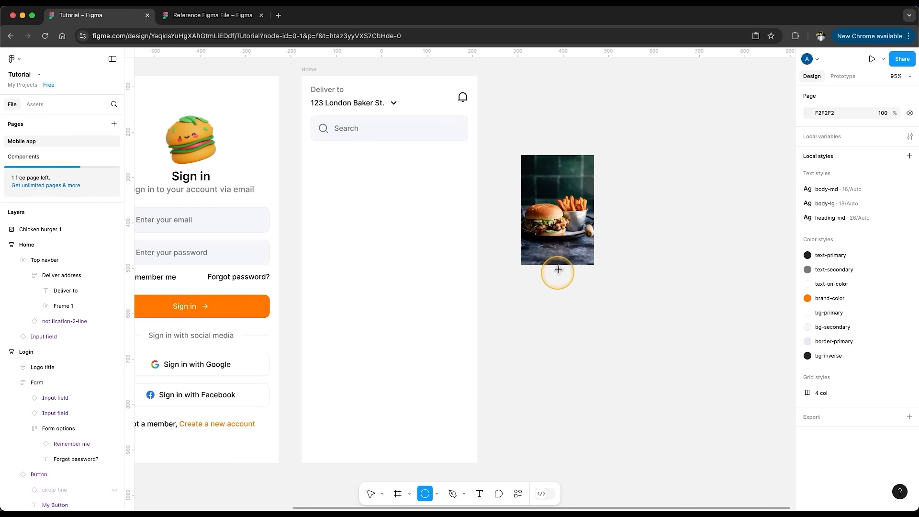
{"action": "left_click_drag", "start_coordinate": [532, 181], "coordinate": [565, 225]}
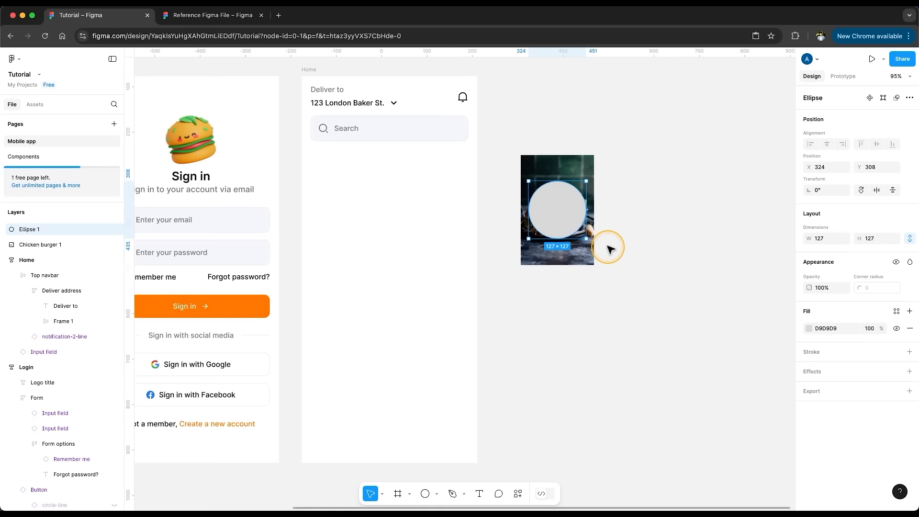
{"action": "left_click_drag", "start_coordinate": [35, 229], "coordinate": [36, 252]}
{"action": "left_click", "coordinate": [39, 228], "text": "shift"}
{"action": "right_click", "coordinate": [57, 234]}
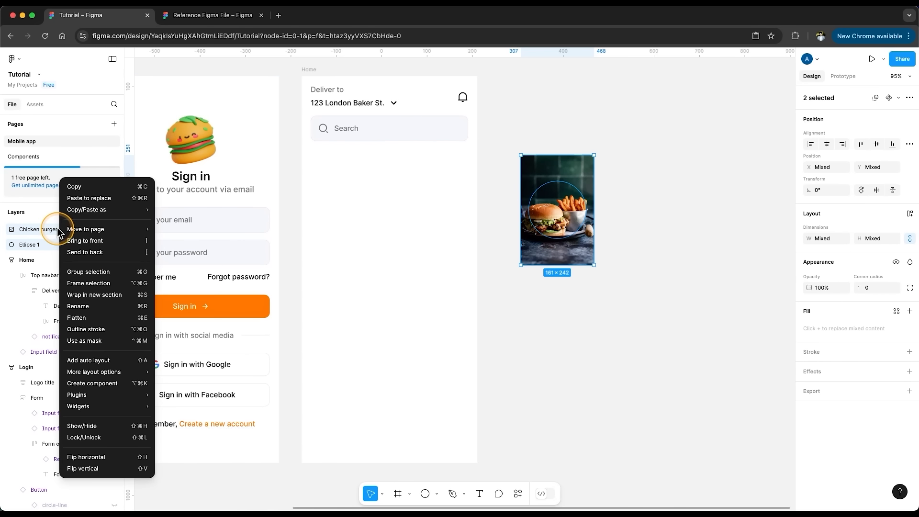
- Use the circle as a mask and rename the mask group 'Category card image'
{"action": "left_click", "coordinate": [128, 347]}
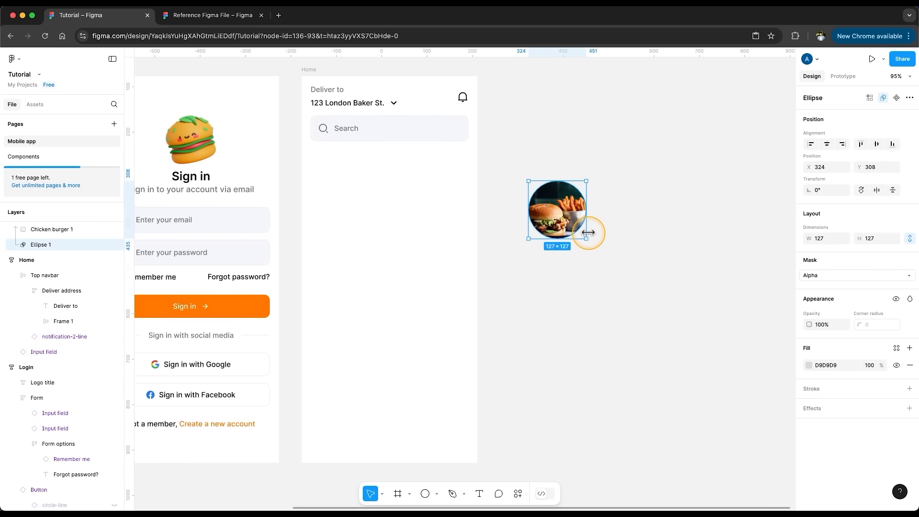
{"action": "scroll", "coordinate": [28, 239], "scroll_direction": "up", "scroll_amount": 1}
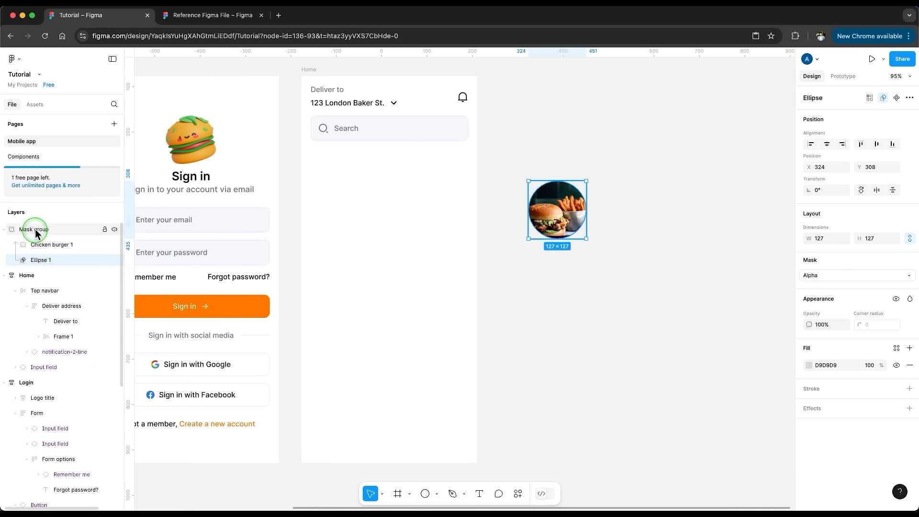
{"action": "left_click", "coordinate": [37, 229]}
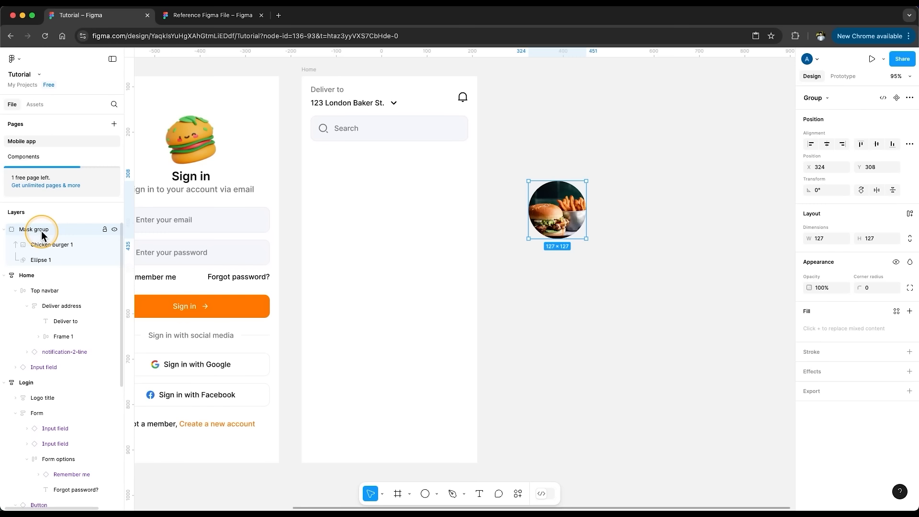
{"action": "double_click", "coordinate": [41, 230]}
{"action": "type", "text": "Category card"}
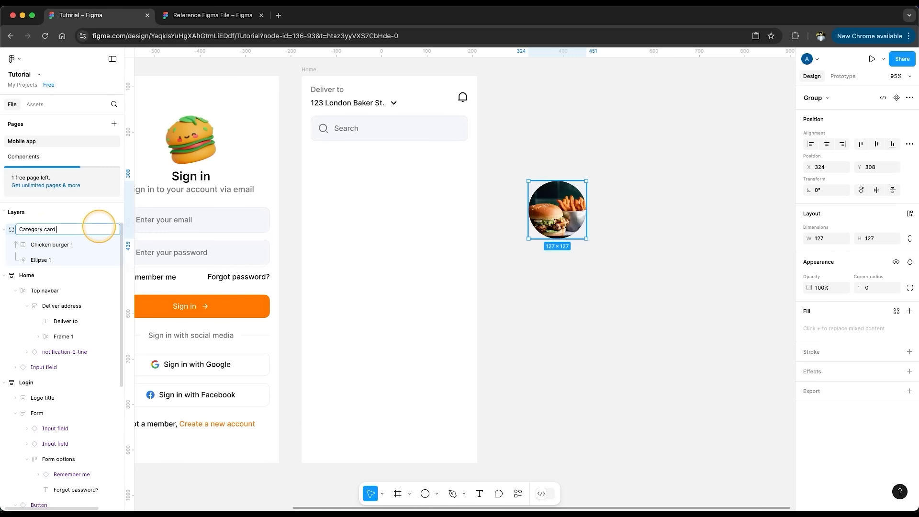
{"action": "key", "text": "Return"}
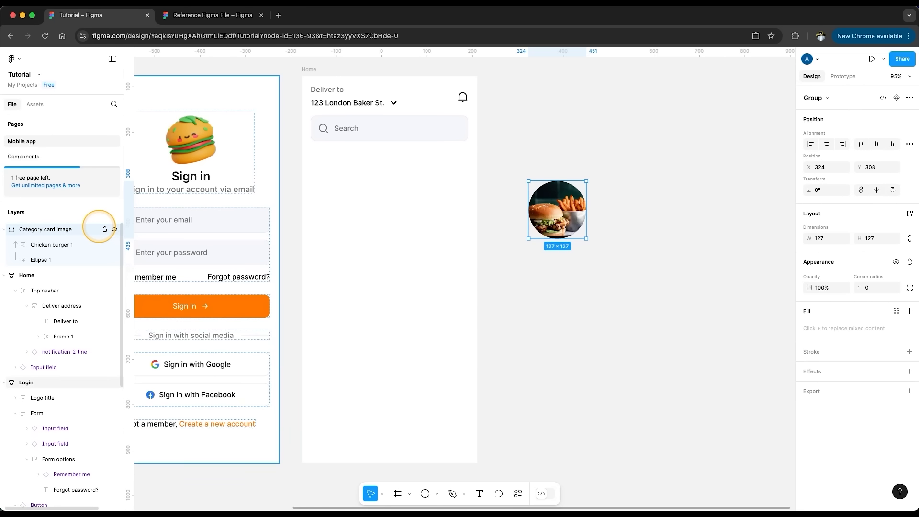
- Reposition and shrink the burger photo inside the circle, then nudge the circle into place
{"action": "left_click", "coordinate": [54, 244]}
{"action": "left_click_drag", "start_coordinate": [569, 197], "coordinate": [571, 193]}
{"action": "mouse_move", "coordinate": [527, 260]}
{"action": "left_mouse_down"}
{"action": "mouse_move", "coordinate": [509, 271]}
{"action": "mouse_move", "coordinate": [525, 250]}
{"action": "left_mouse_up"}
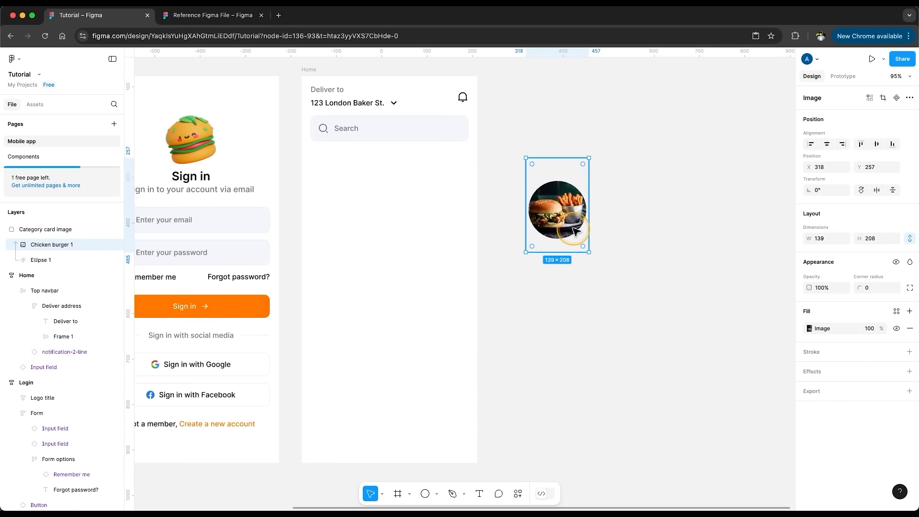
{"action": "left_click", "coordinate": [40, 260]}
{"action": "left_click_drag", "start_coordinate": [560, 223], "coordinate": [561, 230]}
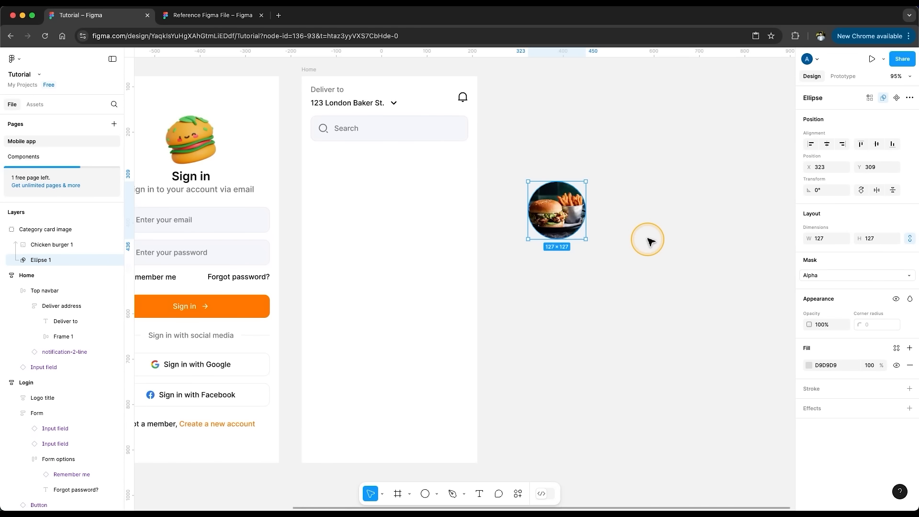
{"action": "left_click", "coordinate": [647, 240]}
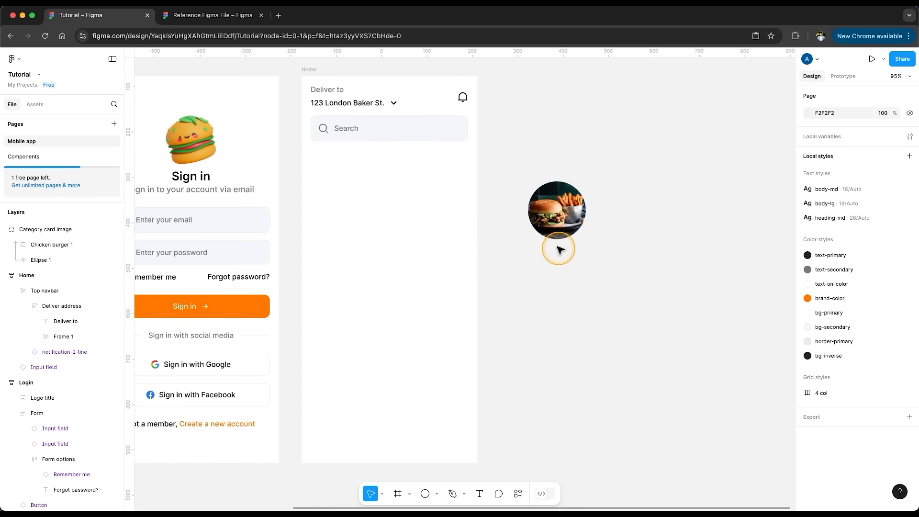
{"action": "left_click", "coordinate": [29, 230]}
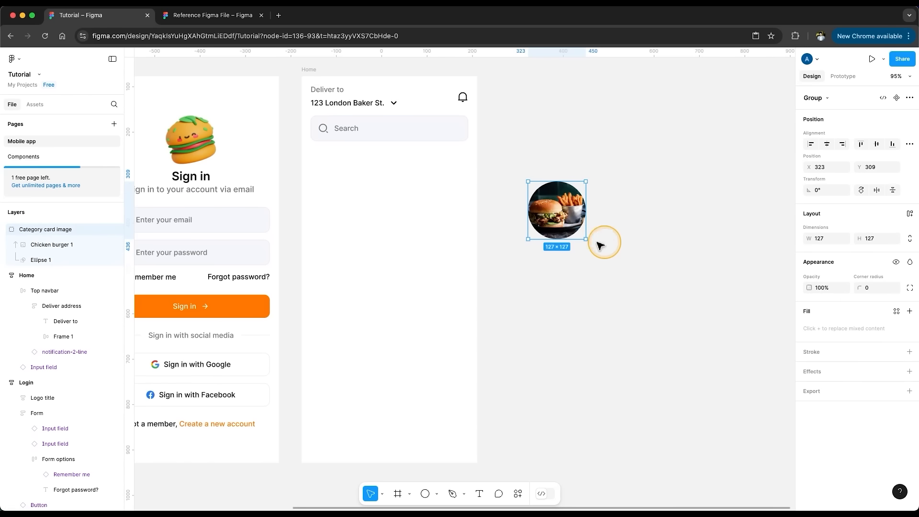
{"action": "left_click", "coordinate": [619, 246]}
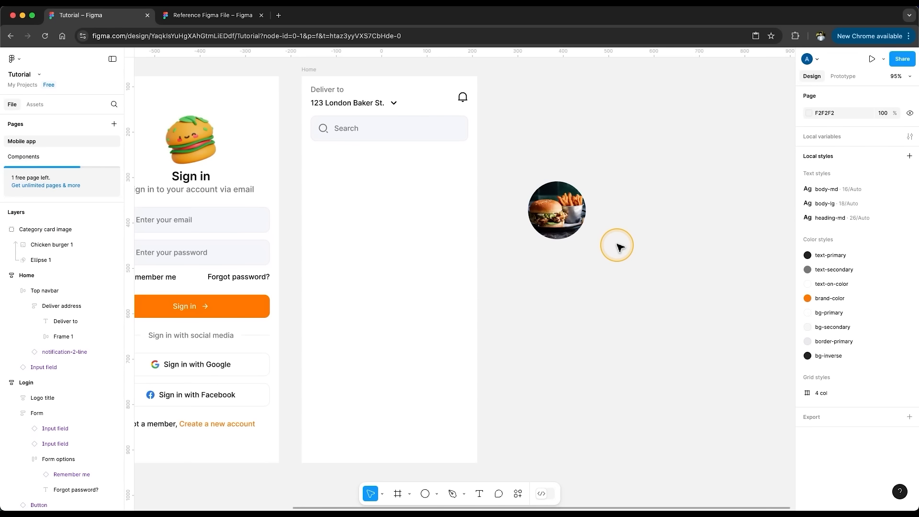
- Add a 'Chicken Burger' label in text-secondary colour, centred under the photo
{"action": "key", "text": "t"}
{"action": "left_click", "coordinate": [543, 256]}
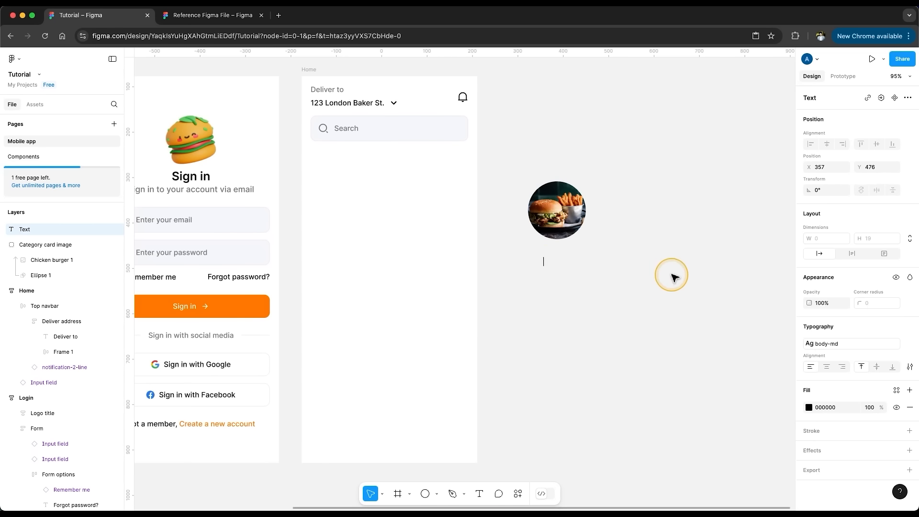
{"action": "type", "text": "Chicken Burger"}
{"action": "key", "text": "Escape"}
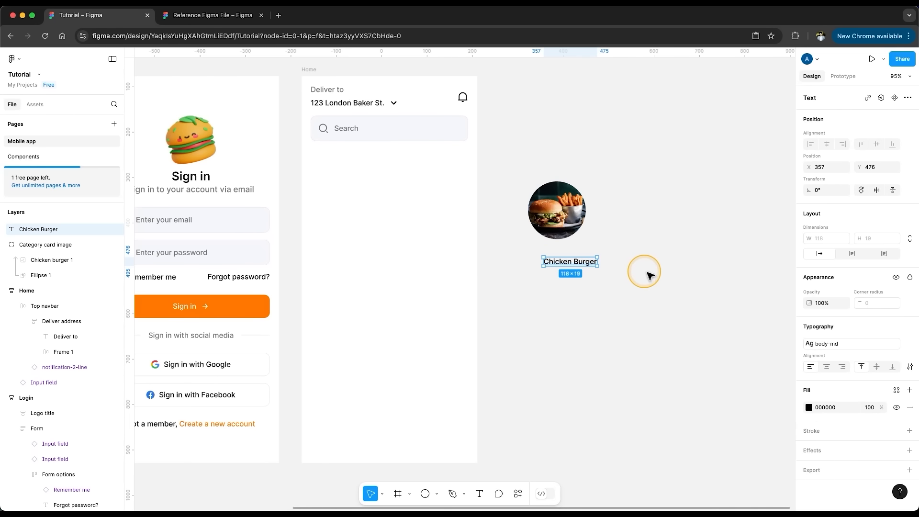
{"action": "left_click", "coordinate": [896, 390]}
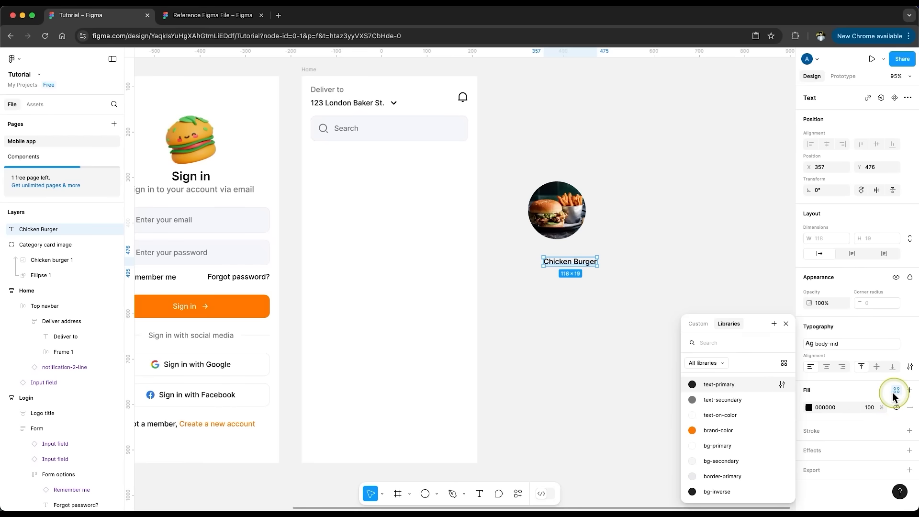
{"action": "left_click", "coordinate": [732, 397]}
{"action": "left_click_drag", "start_coordinate": [581, 264], "coordinate": [568, 254]}
{"action": "left_click_drag", "start_coordinate": [641, 167], "coordinate": [531, 268]}
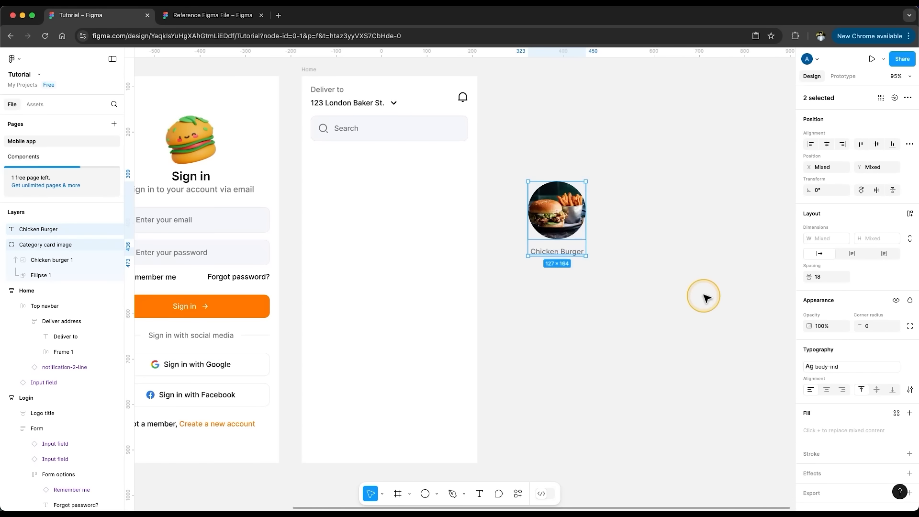
- Wrap the photo and label in an auto-layout frame named 'Category card'
{"action": "key", "text": "shift+a"}
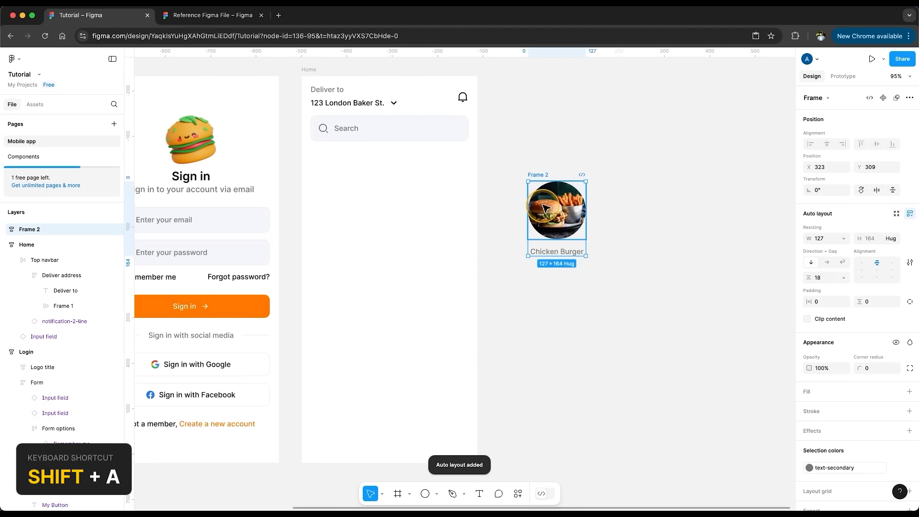
{"action": "double_click", "coordinate": [28, 229]}
{"action": "type", "text": "Category card"}
{"action": "key", "text": "Return"}
{"action": "left_click", "coordinate": [5, 229]}
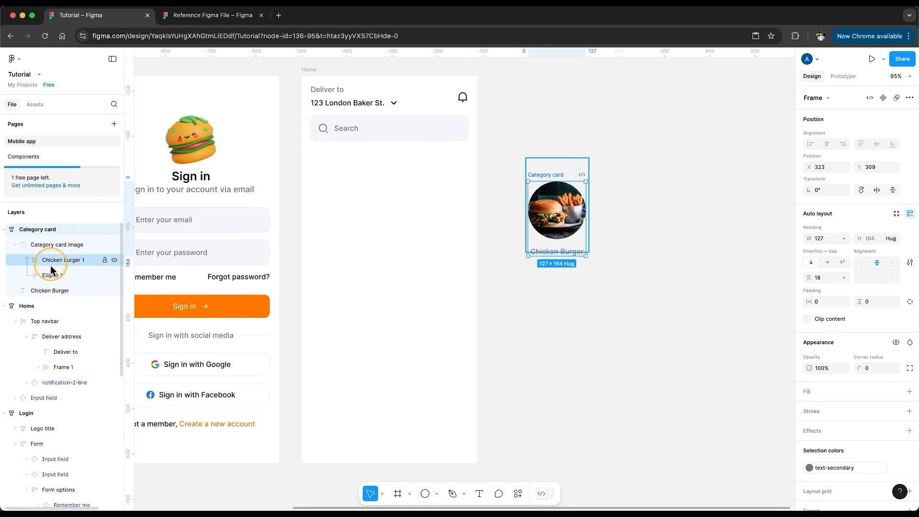
{"action": "left_click", "coordinate": [15, 244]}
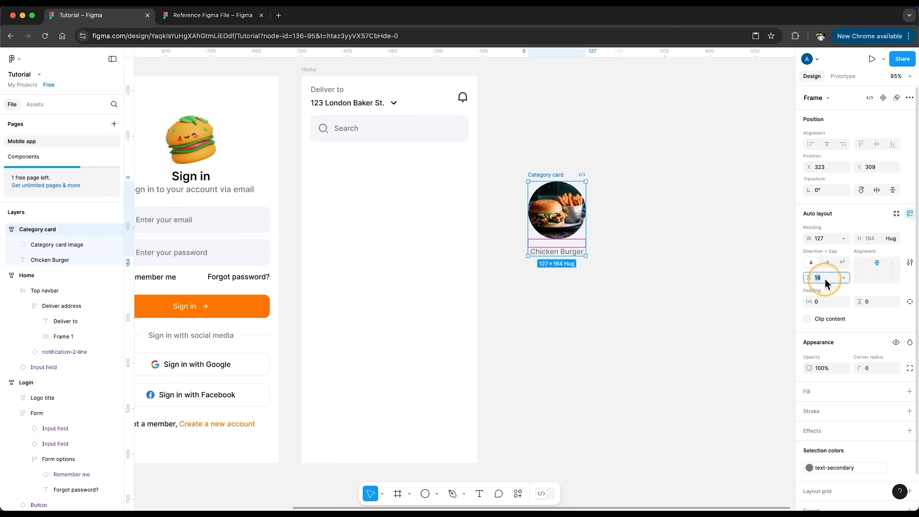
- Set the card's gap to 14 and padding to 8, and resize it to 165×178
{"action": "key", "text": "Return"}
{"action": "left_click", "coordinate": [819, 302]}
{"action": "type", "text": "8"}
{"action": "key", "text": "Tab"}
{"action": "type", "text": "8"}
{"action": "key", "text": "Return"}
{"action": "left_click", "coordinate": [535, 221]}
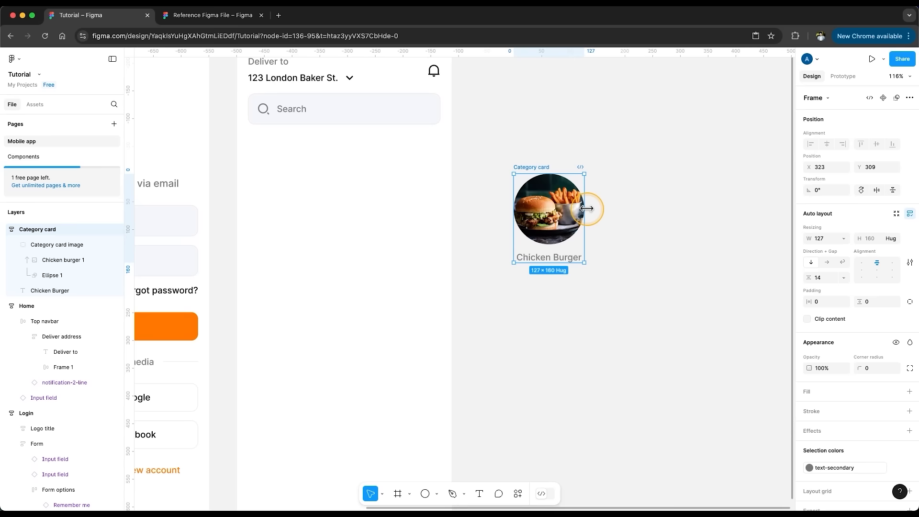
{"action": "left_click_drag", "start_coordinate": [588, 207], "coordinate": [603, 205]}
{"action": "left_click_drag", "start_coordinate": [589, 263], "coordinate": [588, 270]}
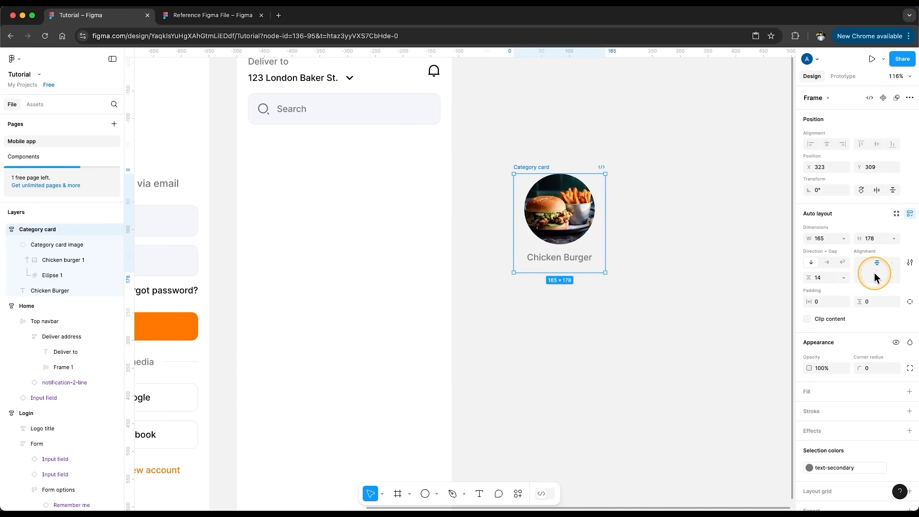
- Centre the card's contents vertically and apply the bg-primary fill
{"action": "left_click", "coordinate": [874, 276]}
{"action": "left_click", "coordinate": [897, 392]}
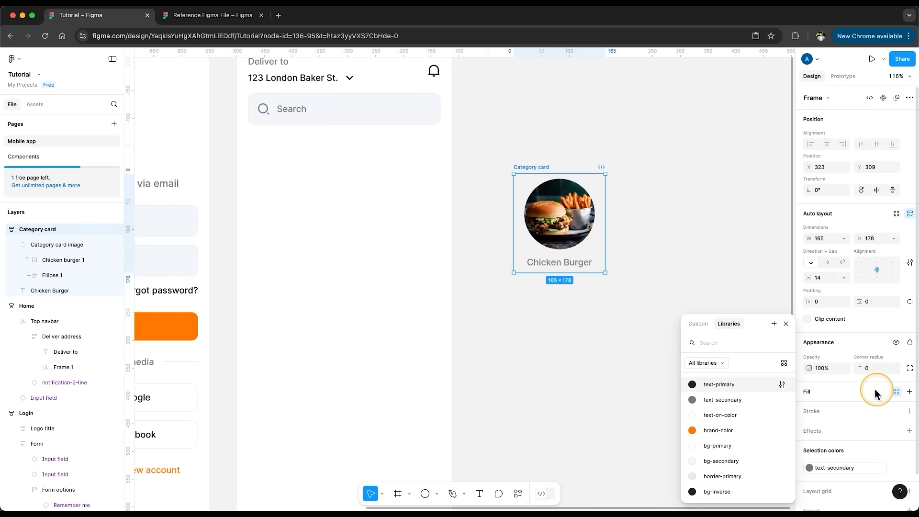
{"action": "left_click", "coordinate": [756, 444]}
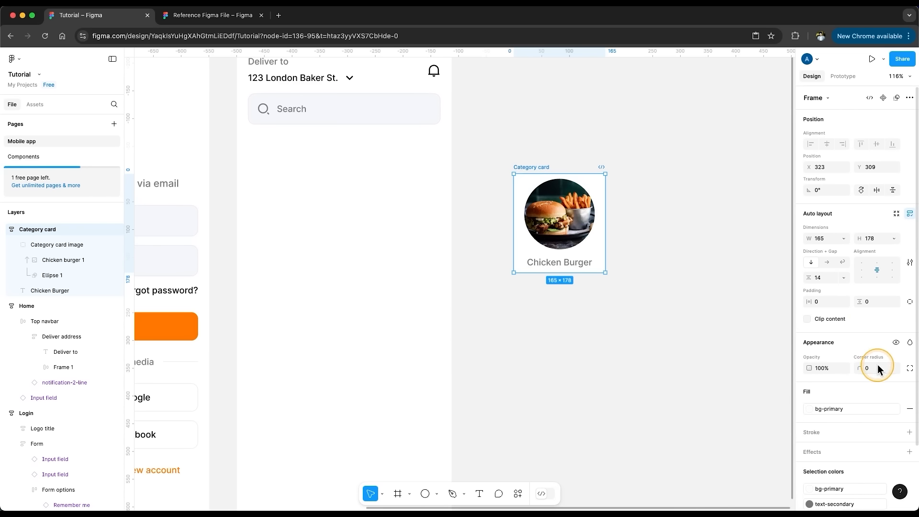
{"action": "left_click", "coordinate": [699, 317]}
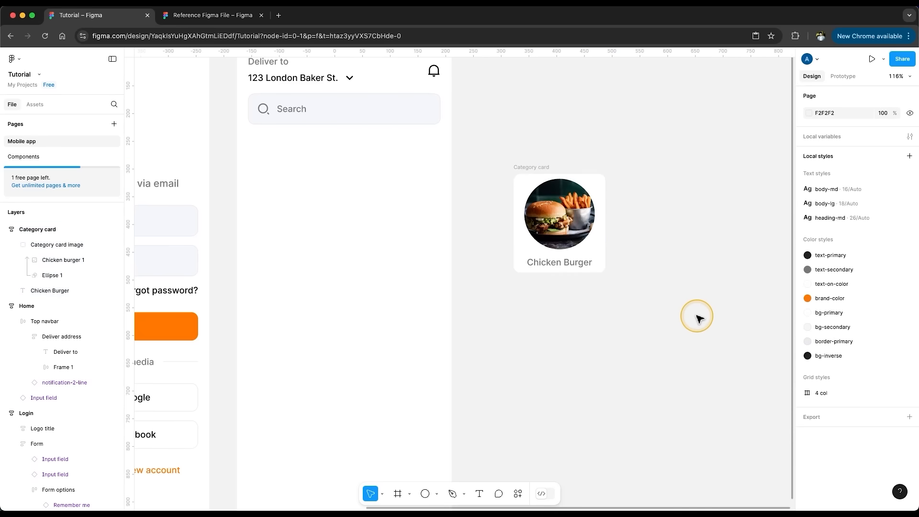
- Add a Drop shadow effect to the Category card
{"action": "left_click", "coordinate": [516, 166]}
{"action": "scroll", "coordinate": [879, 386], "scroll_direction": "down", "scroll_amount": 1}
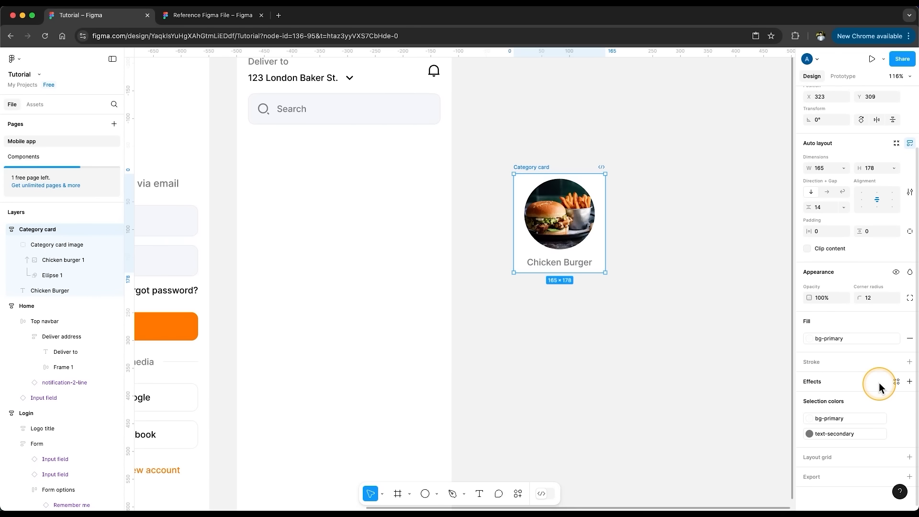
{"action": "left_click", "coordinate": [909, 383]}
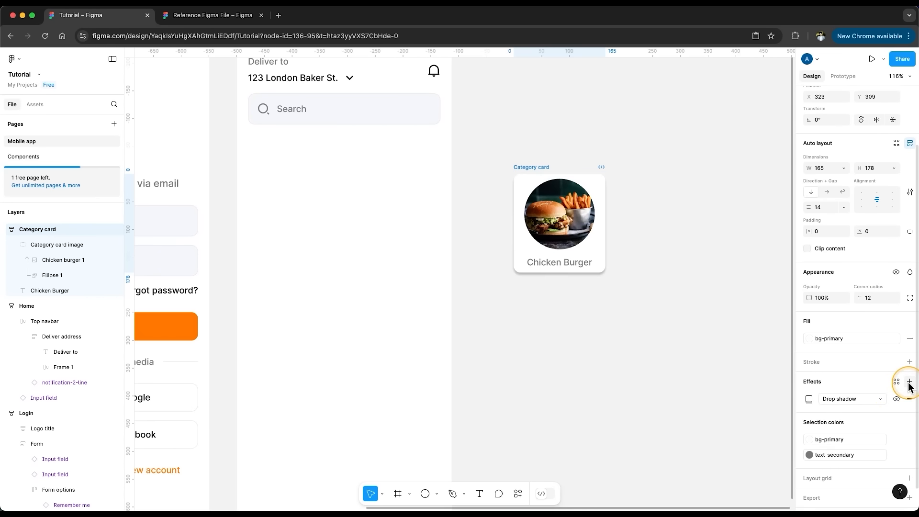
{"action": "left_click", "coordinate": [845, 401]}
{"action": "left_click", "coordinate": [852, 387]}
{"action": "left_click", "coordinate": [845, 398]}
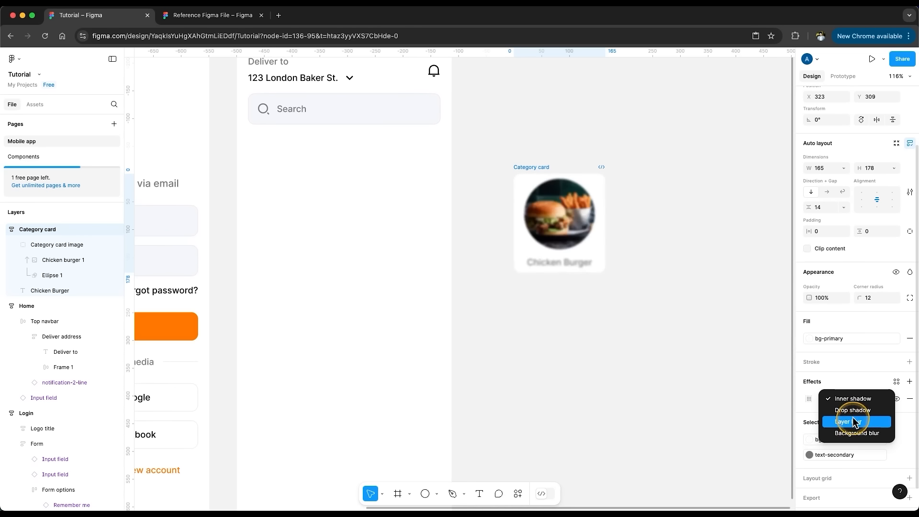
{"action": "left_click", "coordinate": [853, 411]}
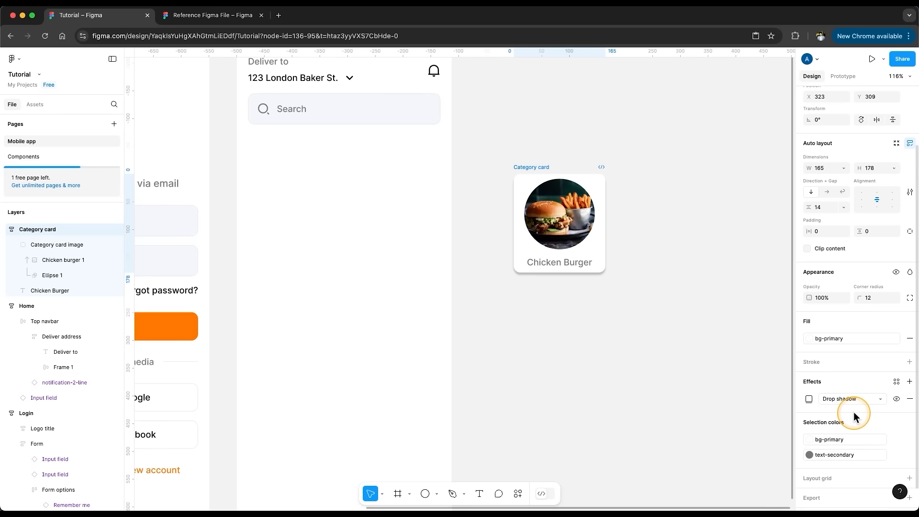
- Tune the drop shadow to Y 4, blur 7.6 and 12% opacity
{"action": "left_click", "coordinate": [809, 399]}
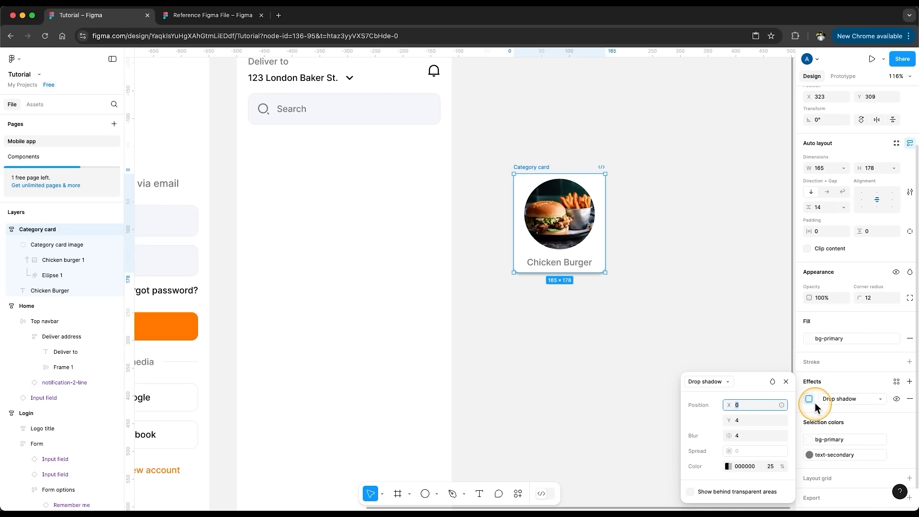
{"action": "left_click_drag", "start_coordinate": [728, 419], "coordinate": [739, 405]}
{"action": "left_click_drag", "start_coordinate": [729, 436], "coordinate": [773, 438]}
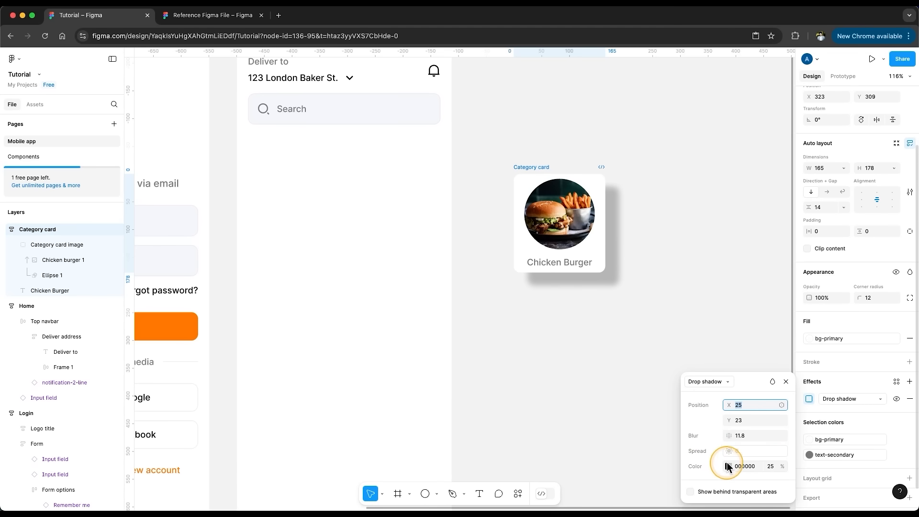
{"action": "mouse_move", "coordinate": [727, 450]}
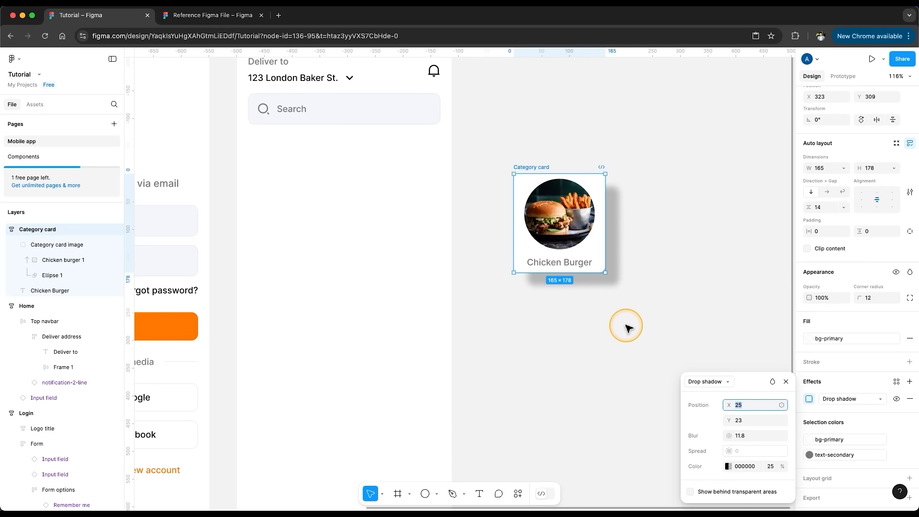
{"action": "key", "text": "ctrl+z"}
{"action": "key", "text": "ctrl+z"}
{"action": "key", "text": "ctrl+z"}
{"action": "left_click_drag", "start_coordinate": [728, 436], "coordinate": [762, 436]}
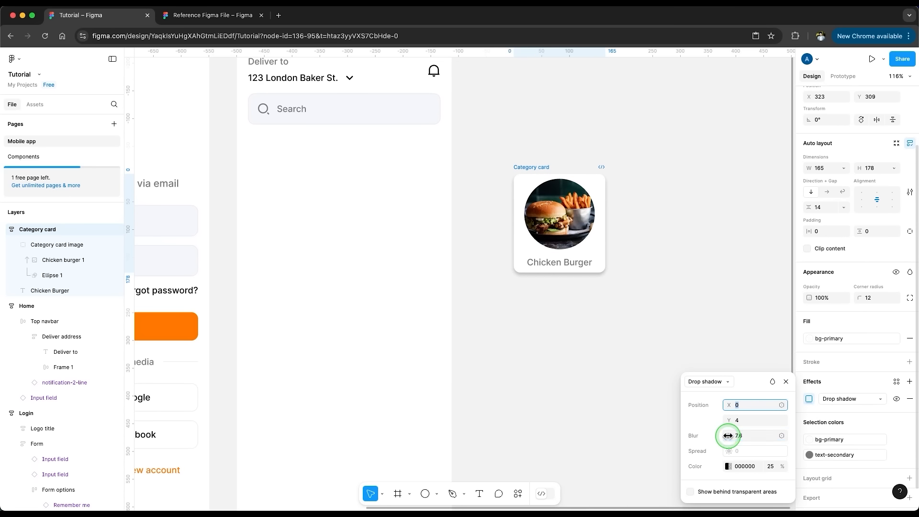
{"action": "left_click", "coordinate": [769, 466]}
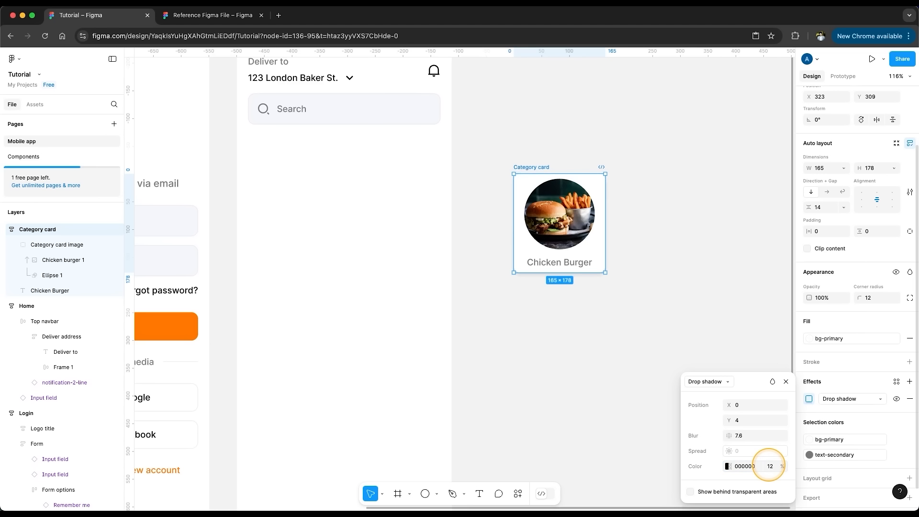
{"action": "left_click", "coordinate": [691, 305]}
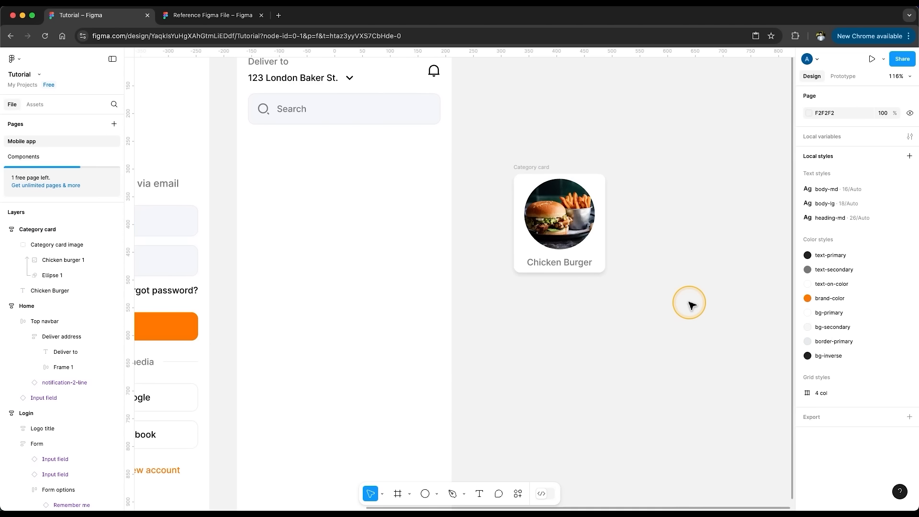
- Save the card's shadow as a new effect style named 'shadow-light'
{"action": "left_click", "coordinate": [535, 166]}
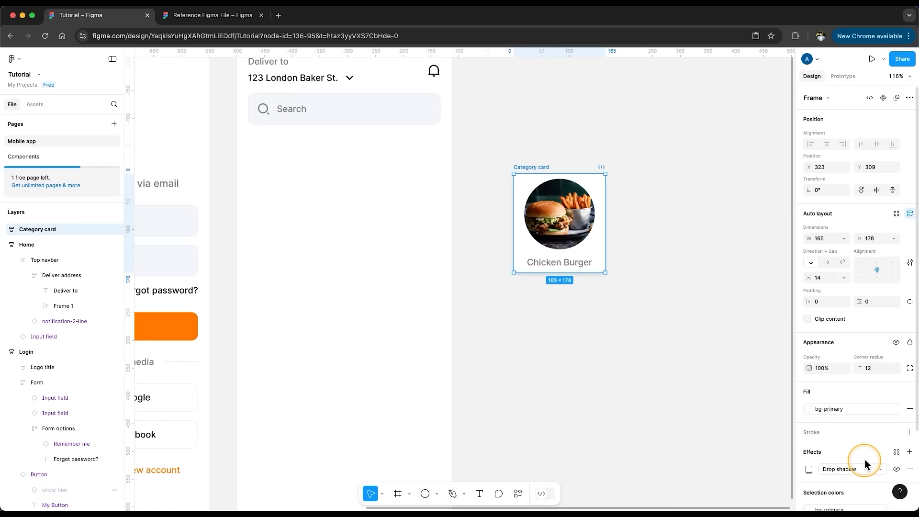
{"action": "left_click", "coordinate": [896, 452]}
{"action": "left_click", "coordinate": [785, 440]}
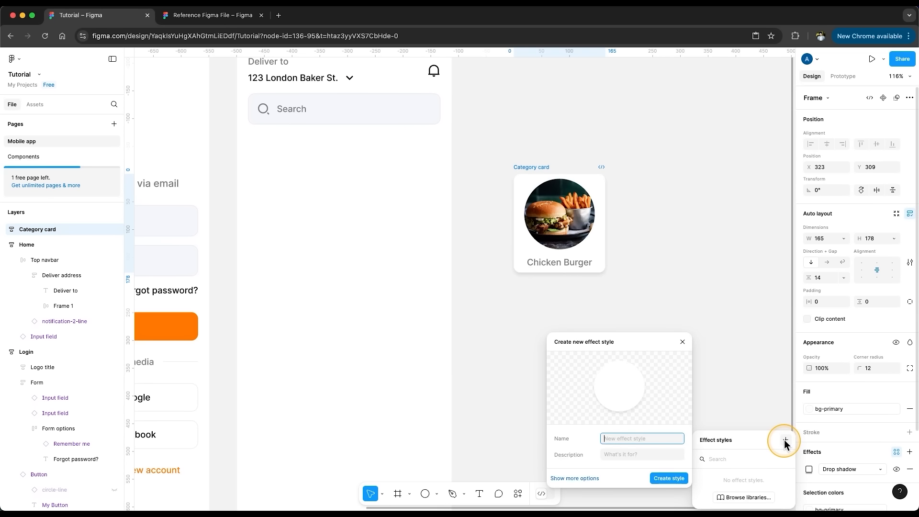
{"action": "type", "text": "shadow-light"}
{"action": "key", "text": "Return"}
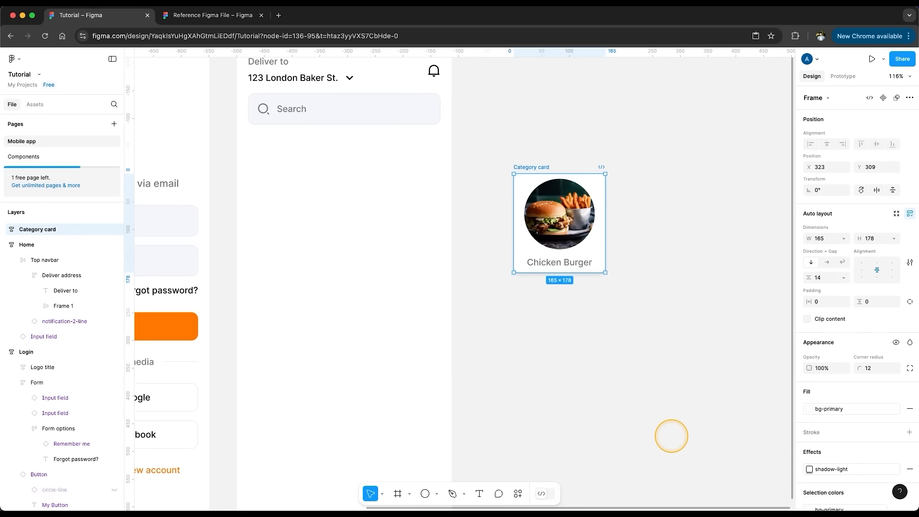
{"action": "left_click", "coordinate": [681, 365]}
{"action": "left_click", "coordinate": [512, 168]}
{"action": "scroll", "coordinate": [868, 410], "scroll_direction": "down", "scroll_amount": 3}
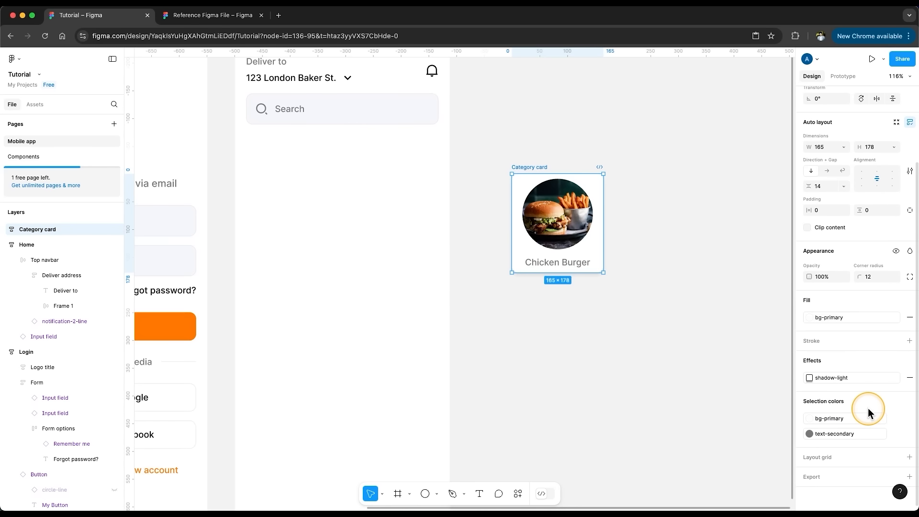
{"action": "scroll", "coordinate": [885, 101], "scroll_direction": "up", "scroll_amount": 3}
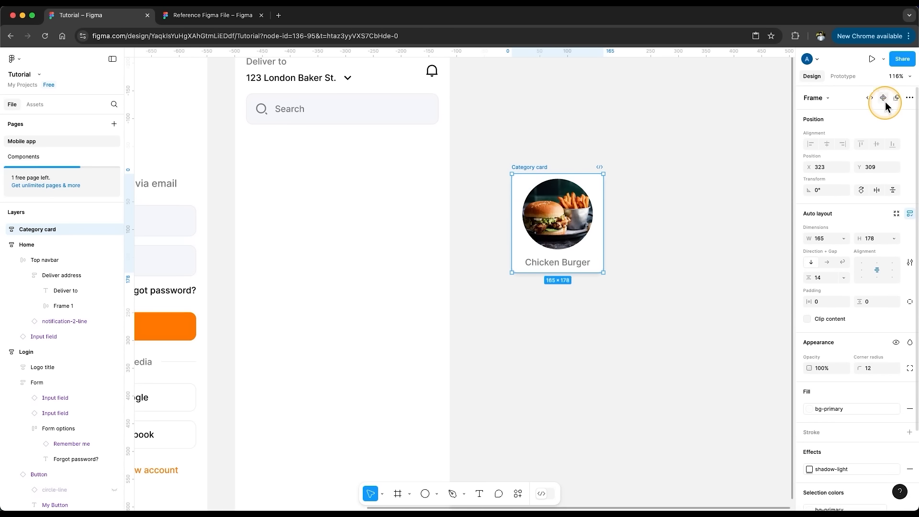
- Make the Category card a component and place three instances below the Search bar on Home
{"action": "left_click", "coordinate": [883, 98]}
{"action": "left_click_drag", "start_coordinate": [561, 223], "coordinate": [316, 213]}
{"action": "key", "text": "super+d"}
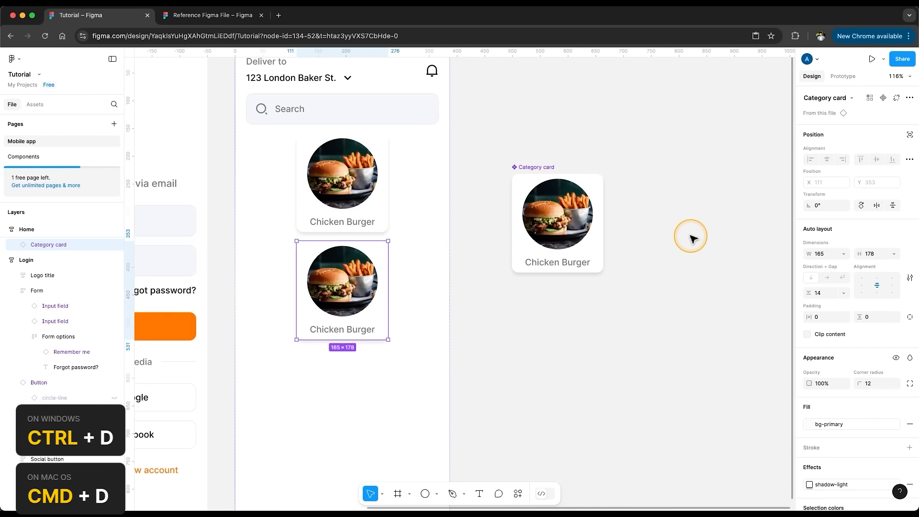
{"action": "key", "text": "super+d"}
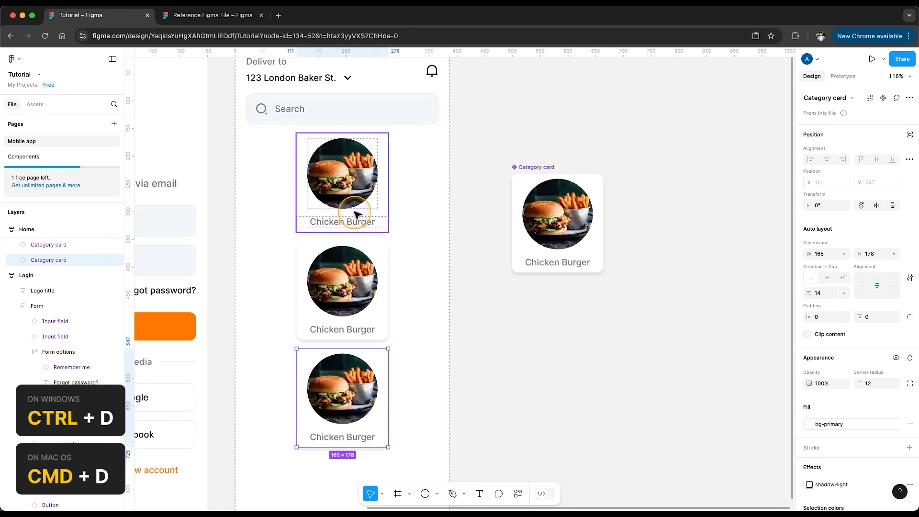
- Wrap the three cards in a horizontal auto-layout row, 16 gap, with width set to Fill container
{"action": "key", "text": "super+a"}
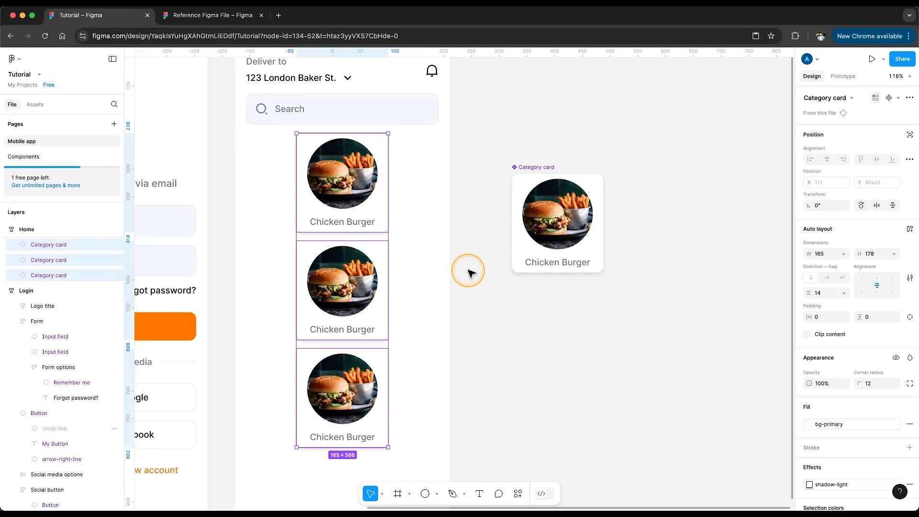
{"action": "key", "text": "shift+a"}
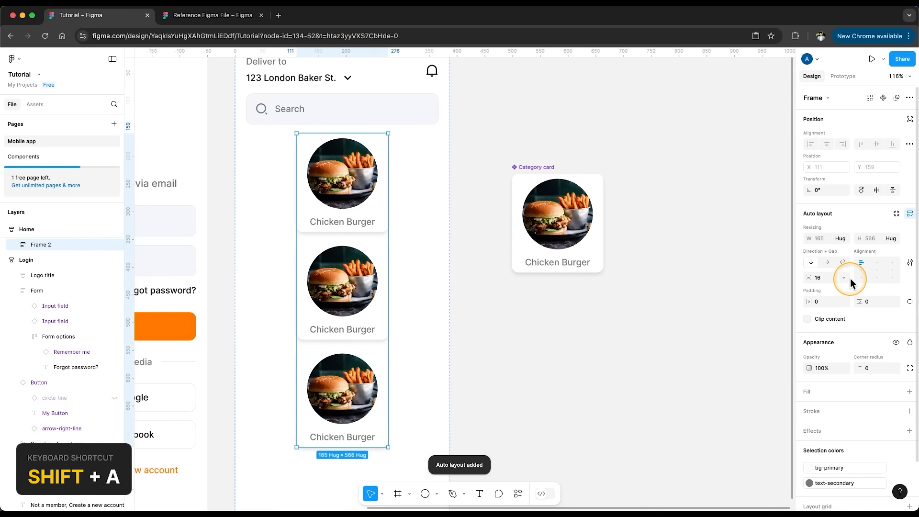
{"action": "left_click", "coordinate": [827, 264]}
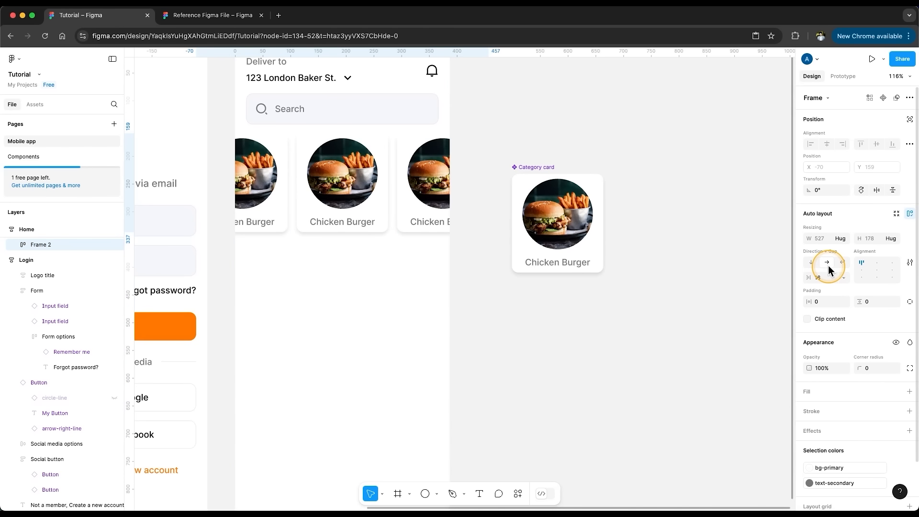
{"action": "left_click", "coordinate": [840, 238]}
{"action": "left_click", "coordinate": [850, 249]}
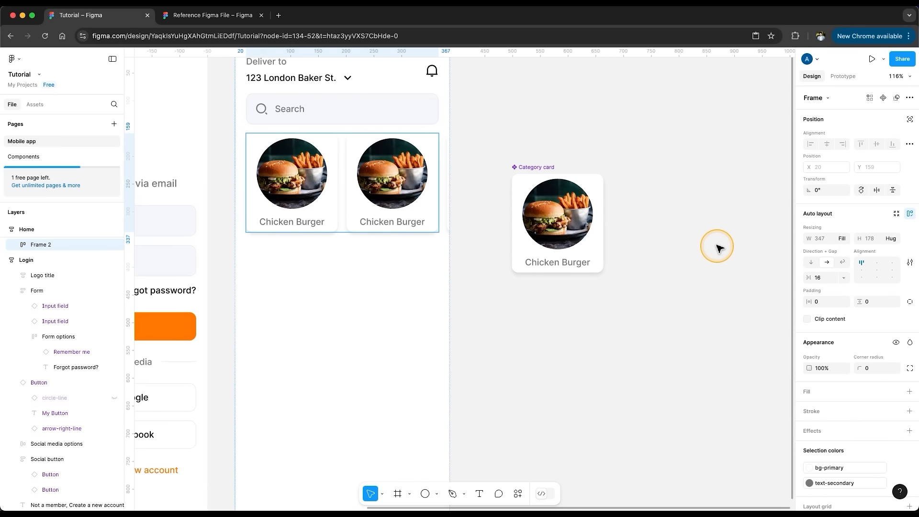
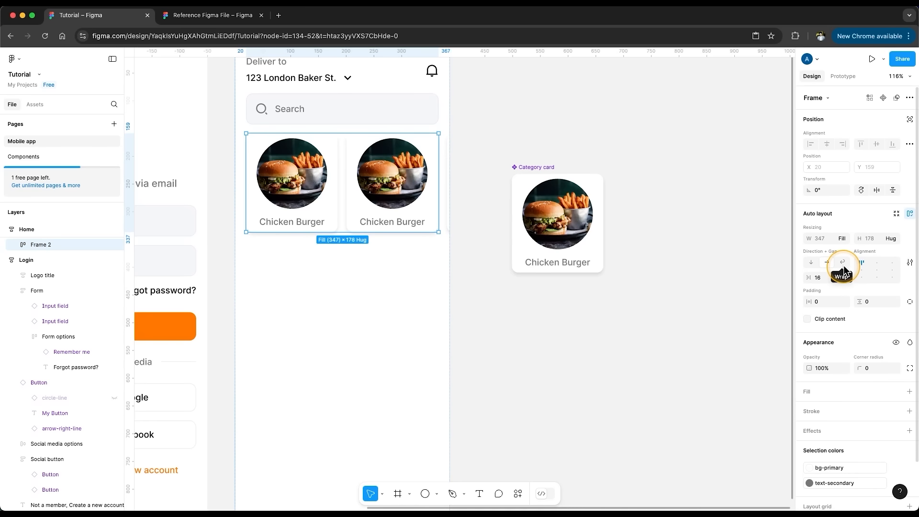
- Set Frame 2's auto layout to wrap and rename it Categories
{"action": "left_click", "coordinate": [843, 269]}
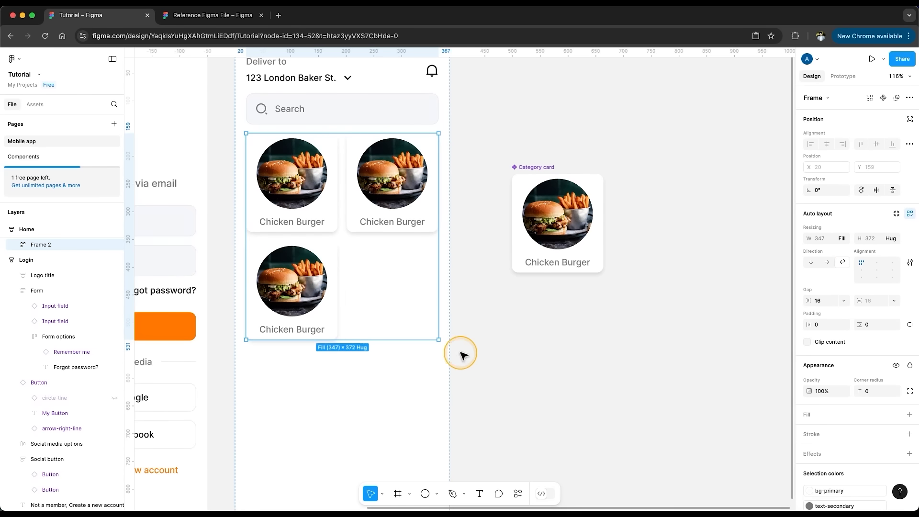
{"action": "double_click", "coordinate": [41, 284]}
{"action": "type", "text": "Categories"}
{"action": "key", "text": "Return"}
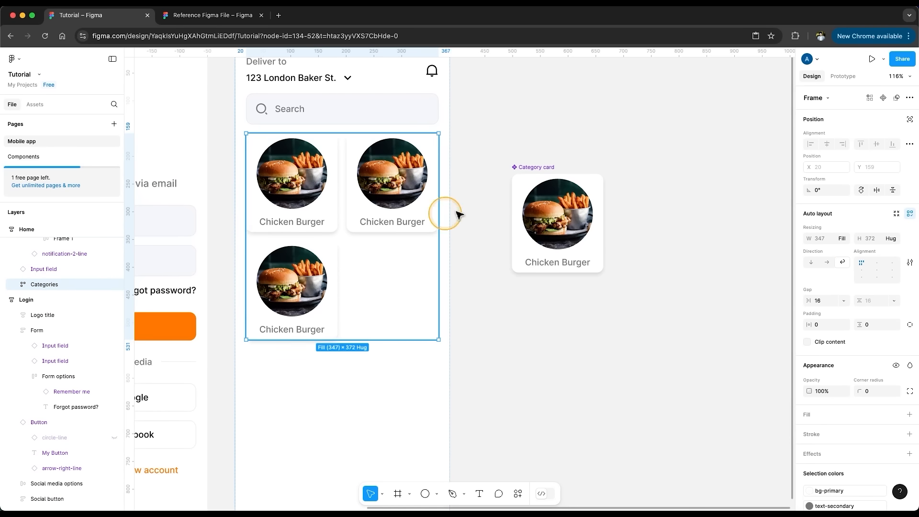
- Widen the Home frame slightly and select the Categories frame
{"action": "scroll", "coordinate": [457, 214], "scroll_direction": "down", "scroll_amount": 5}
{"action": "left_click", "coordinate": [410, 127]}
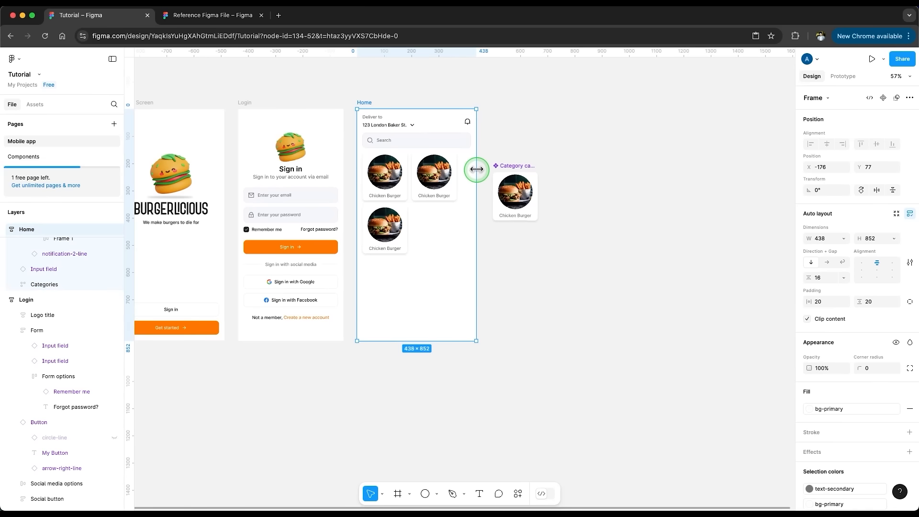
{"action": "left_click_drag", "start_coordinate": [476, 169], "coordinate": [482, 170]}
{"action": "left_click", "coordinate": [445, 186]}
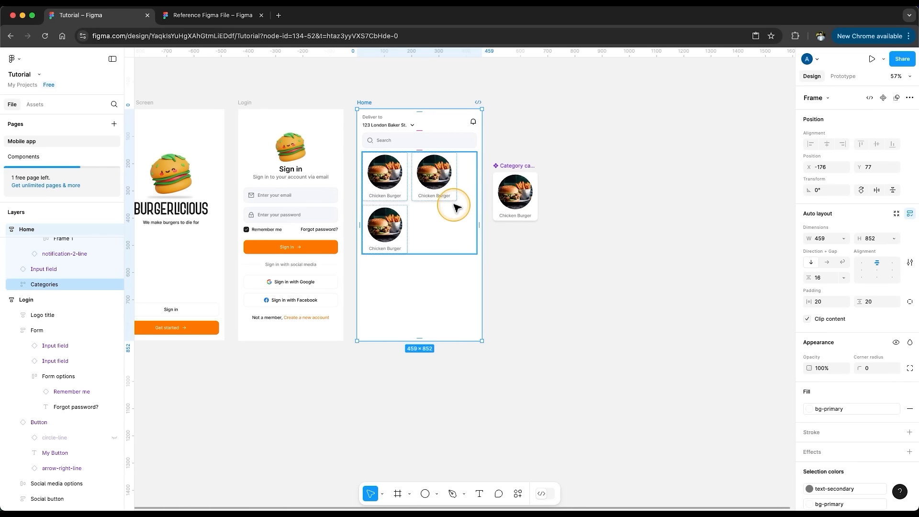
{"action": "left_click", "coordinate": [453, 205]}
- Set the Category cards inside Categories to Fill container width
{"action": "left_click", "coordinate": [15, 284]}
{"action": "left_click", "coordinate": [59, 299]}
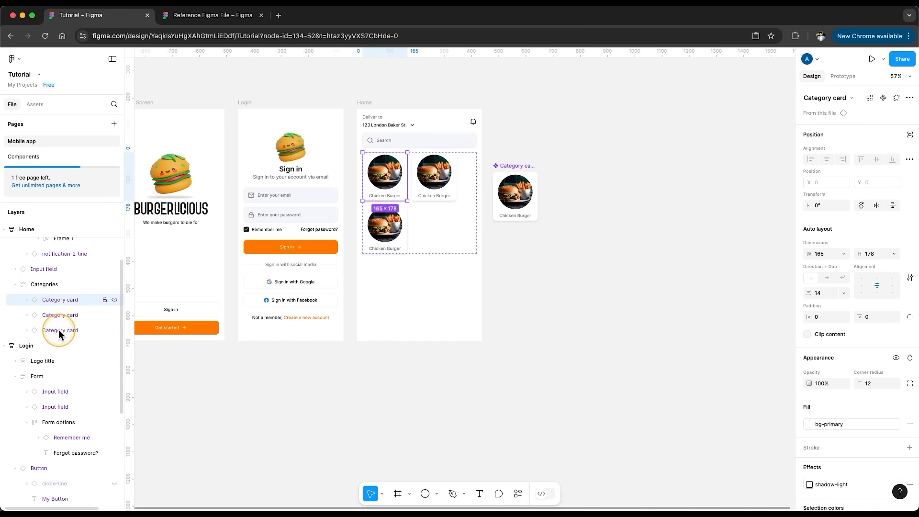
{"action": "left_click", "coordinate": [58, 330], "text": "shift"}
{"action": "left_click", "coordinate": [840, 253]}
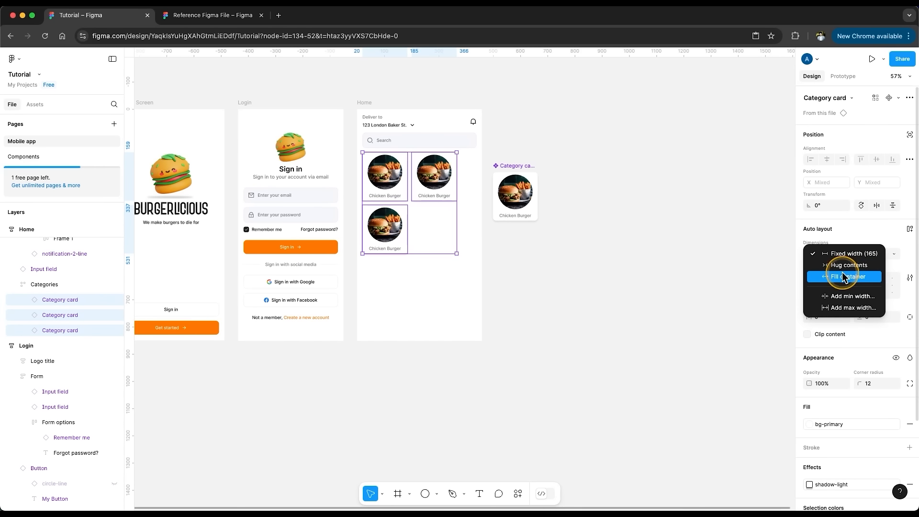
{"action": "left_click", "coordinate": [842, 276]}
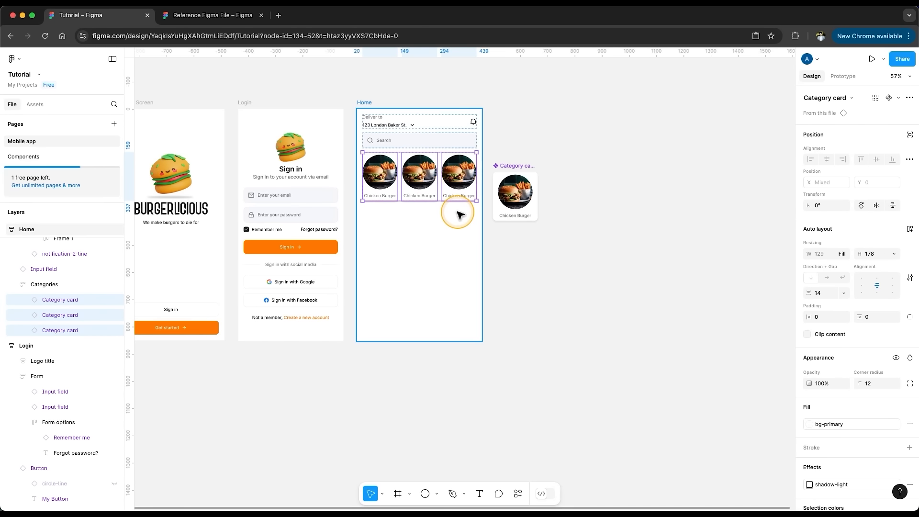
- Give the Category card main component a minimum width of 150
{"action": "scroll", "coordinate": [459, 215], "scroll_direction": "up", "scroll_amount": 2}
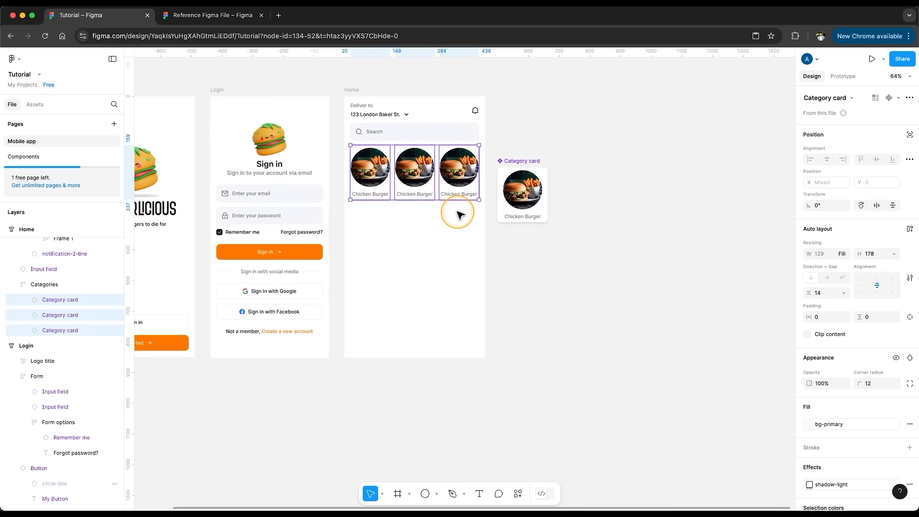
{"action": "left_click", "coordinate": [572, 245]}
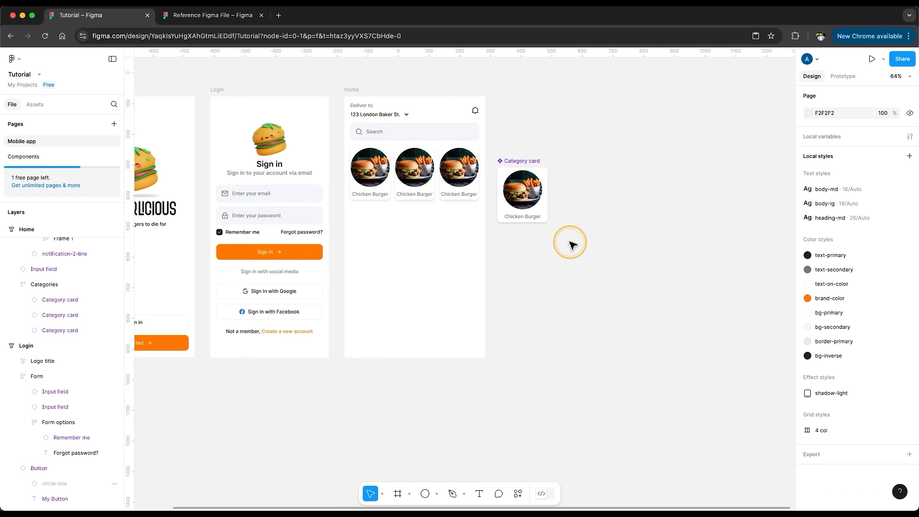
{"action": "left_click", "coordinate": [462, 189]}
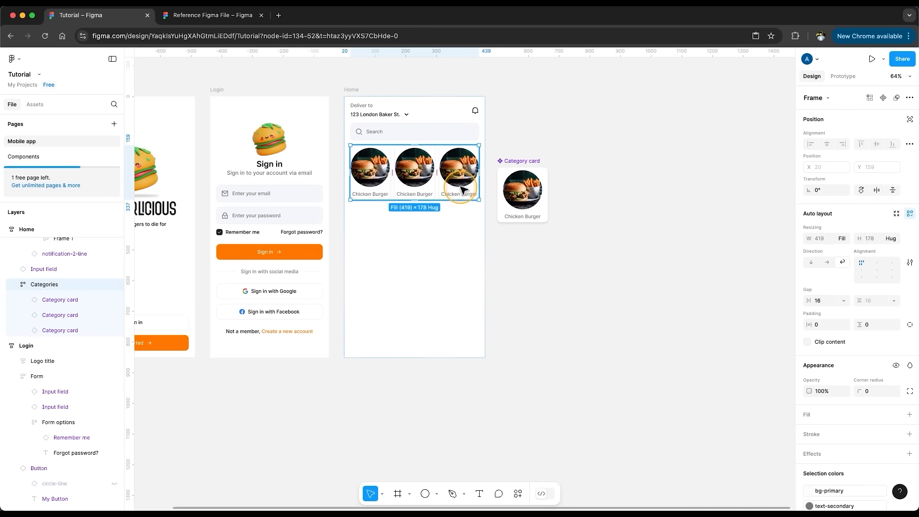
{"action": "left_click", "coordinate": [507, 234]}
{"action": "left_click", "coordinate": [521, 162]}
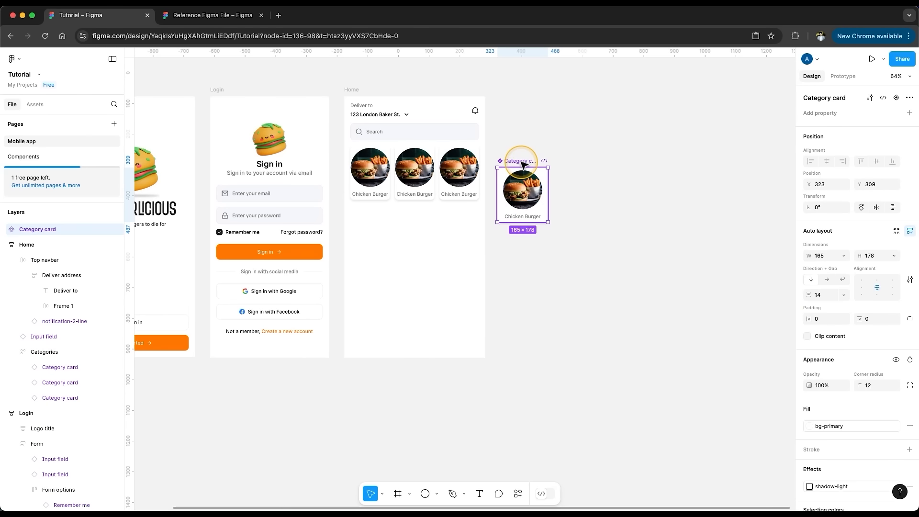
{"action": "left_click_drag", "start_coordinate": [523, 164], "coordinate": [545, 156]}
{"action": "left_click", "coordinate": [841, 255]}
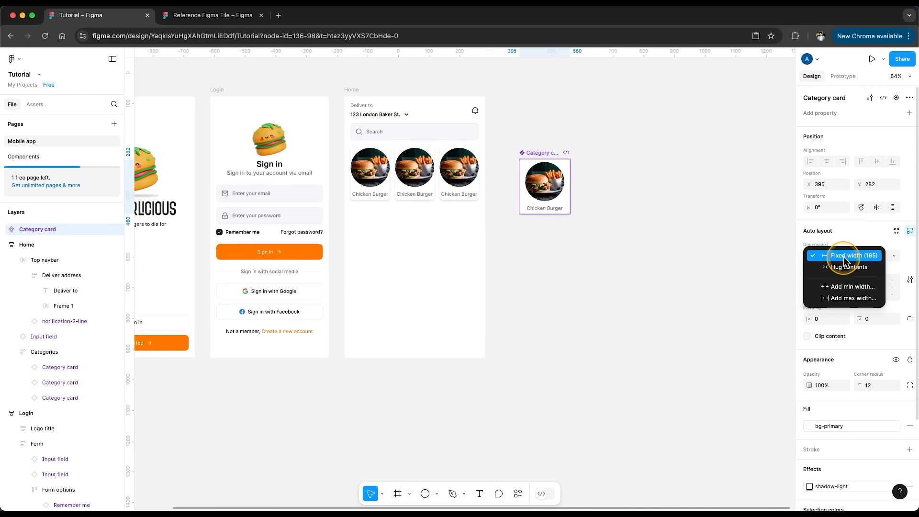
{"action": "left_click", "coordinate": [842, 287]}
{"action": "type", "text": "1"}
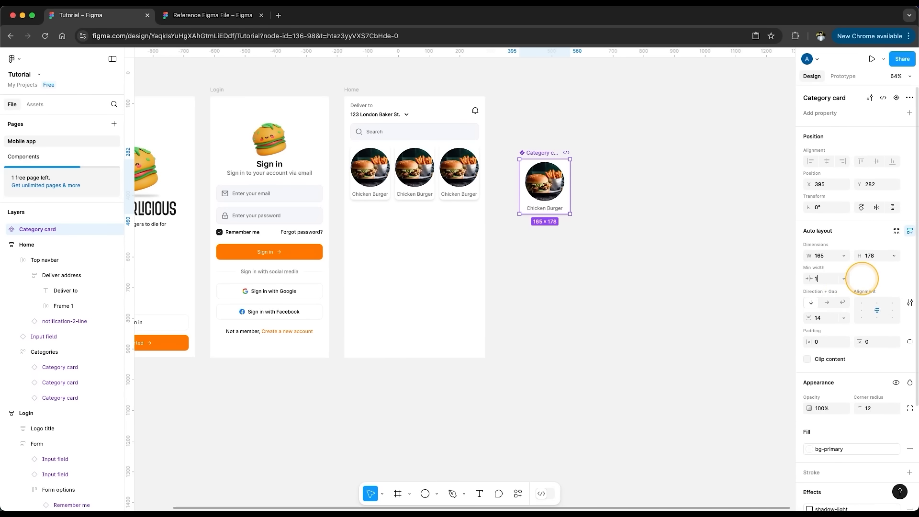
{"action": "key", "text": "Return"}
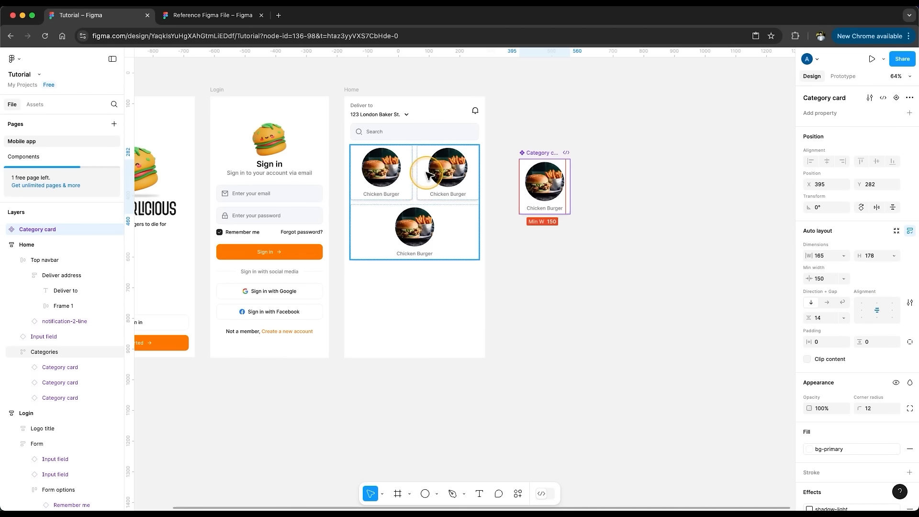
- Narrow the Home frame to two cards per row and duplicate cards to make six
{"action": "scroll", "coordinate": [427, 175], "scroll_direction": "up", "scroll_amount": 5}
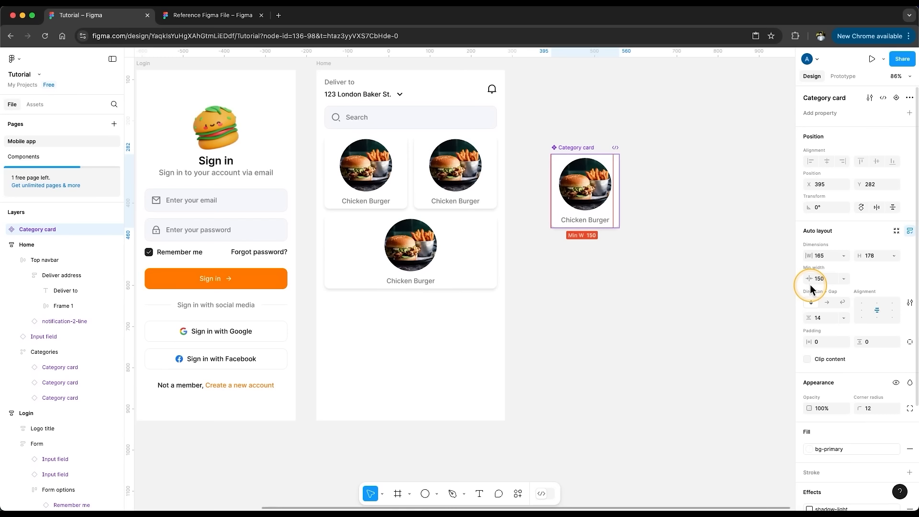
{"action": "left_click", "coordinate": [329, 63]}
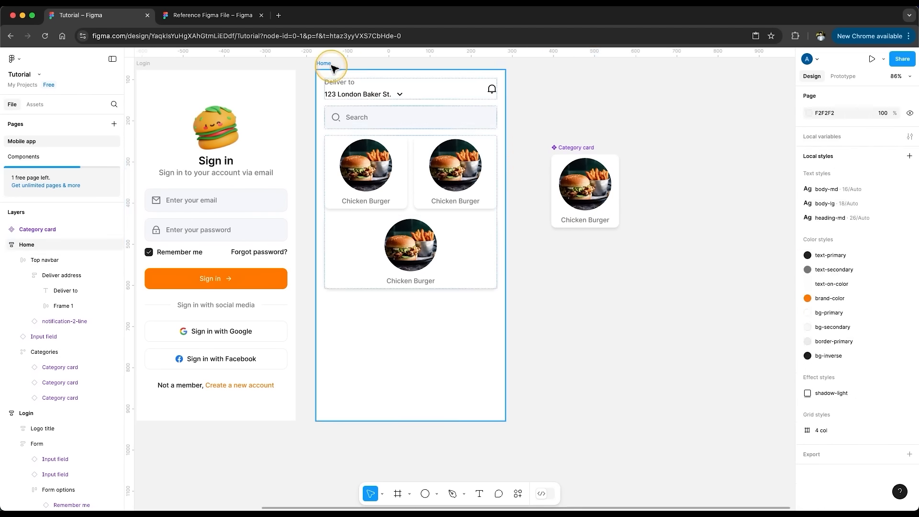
{"action": "left_click_drag", "start_coordinate": [501, 158], "coordinate": [475, 159]}
{"action": "left_click", "coordinate": [519, 285]}
{"action": "left_click", "coordinate": [410, 231]}
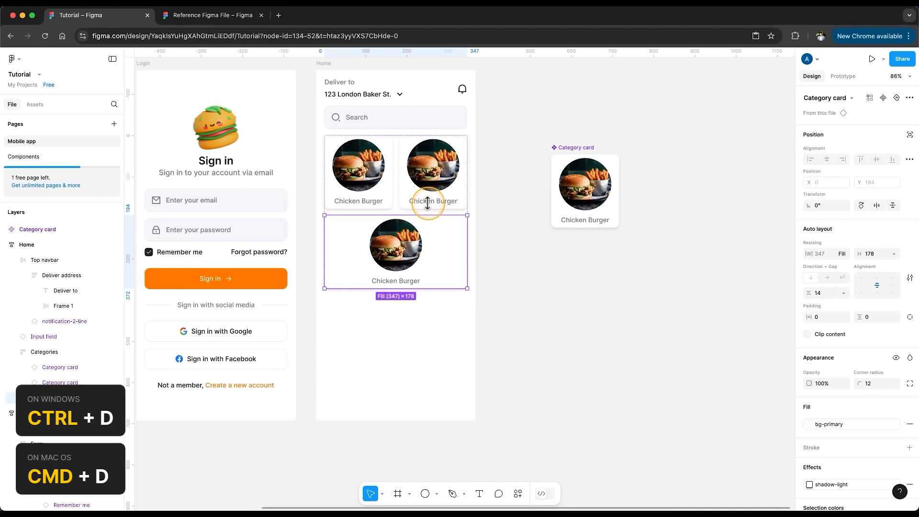
{"action": "key", "text": "super+d"}
{"action": "key", "text": "super+d"}
{"action": "key", "text": "super+d"}
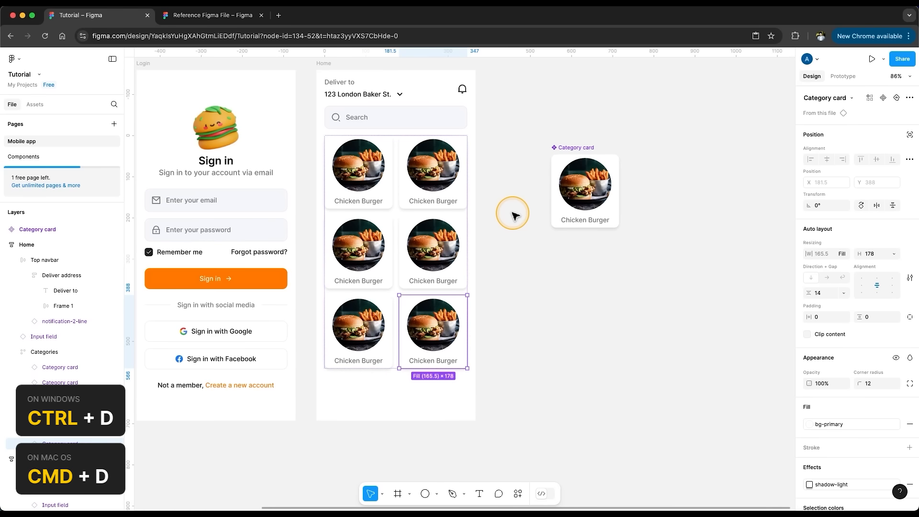
{"action": "left_click", "coordinate": [512, 214]}
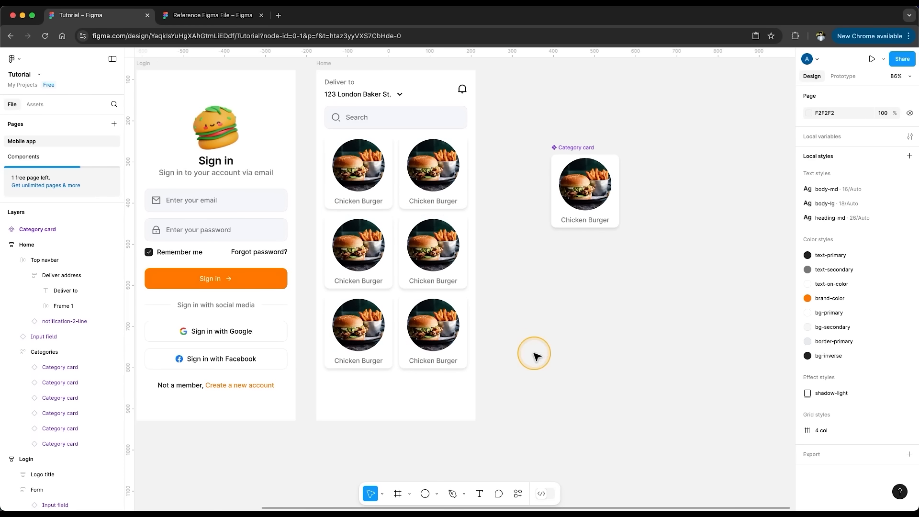
- Load the sandwich, cheeseburger, wrap, beefburger and hamburger photos for placing
{"action": "left_click", "coordinate": [439, 494]}
{"action": "left_click", "coordinate": [454, 470]}
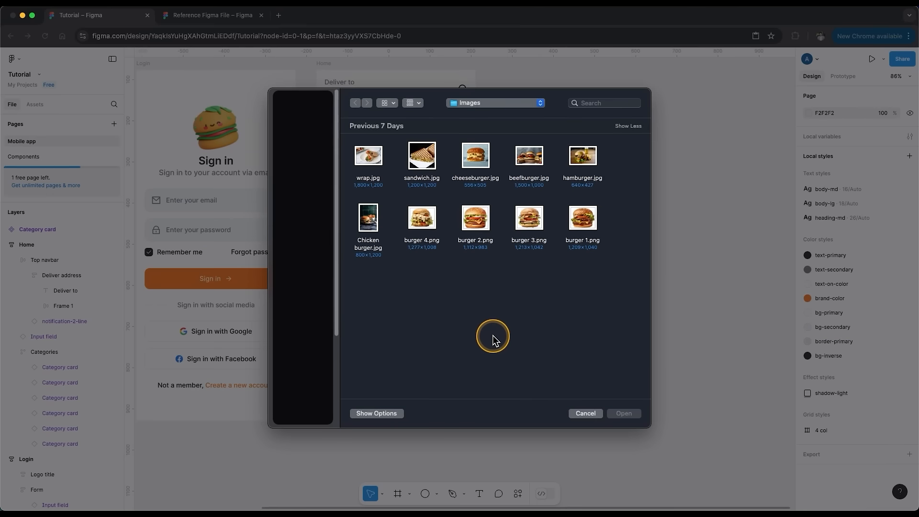
{"action": "left_click", "coordinate": [421, 156]}
{"action": "left_click", "coordinate": [475, 155], "text": "super"}
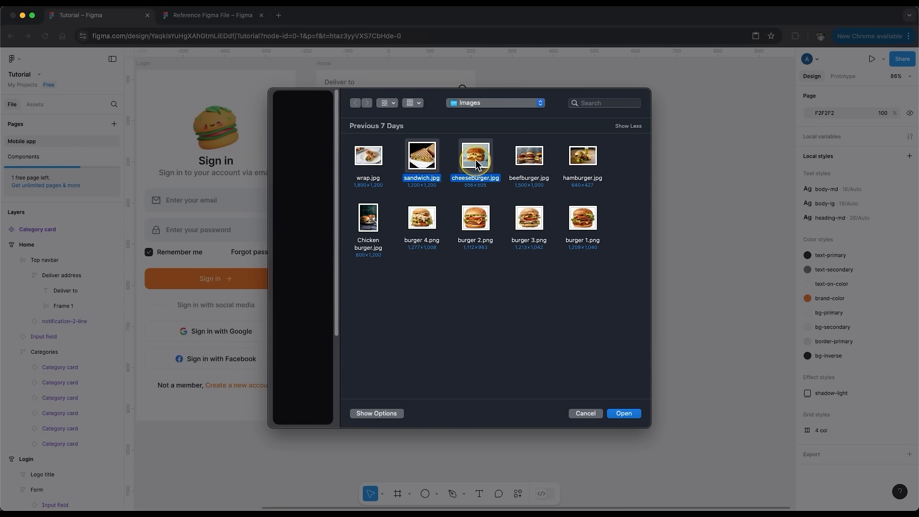
{"action": "left_click", "coordinate": [368, 157], "text": "super"}
{"action": "left_click", "coordinate": [529, 156], "text": "super"}
{"action": "left_click", "coordinate": [582, 156], "text": "super"}
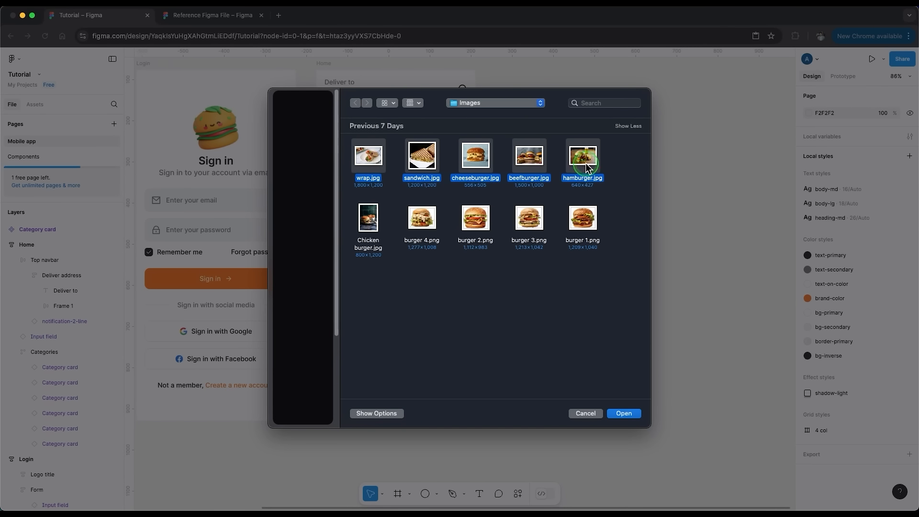
{"action": "left_click", "coordinate": [623, 413]}
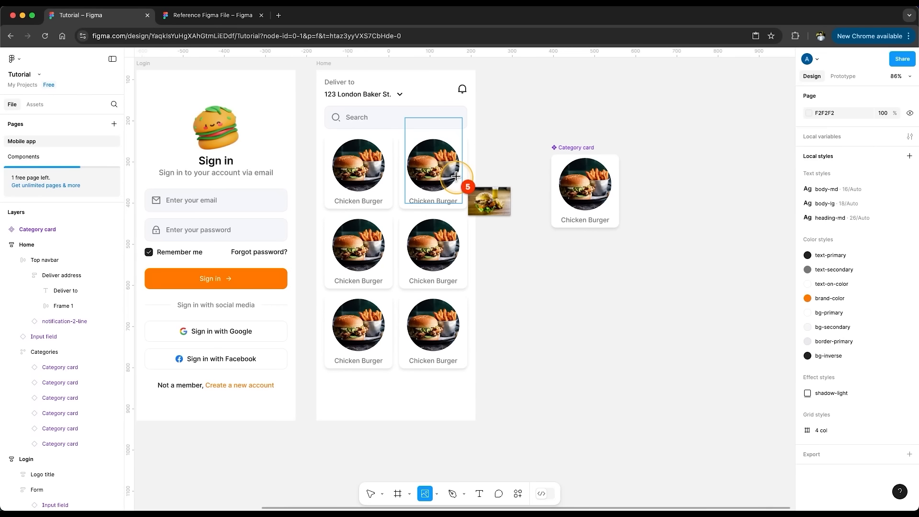
- Place the five photos into the second through sixth category cards
{"action": "left_click", "coordinate": [433, 172]}
{"action": "left_click", "coordinate": [363, 245]}
{"action": "left_click", "coordinate": [432, 238]}
{"action": "left_click", "coordinate": [351, 325]}
{"action": "left_click", "coordinate": [427, 326]}
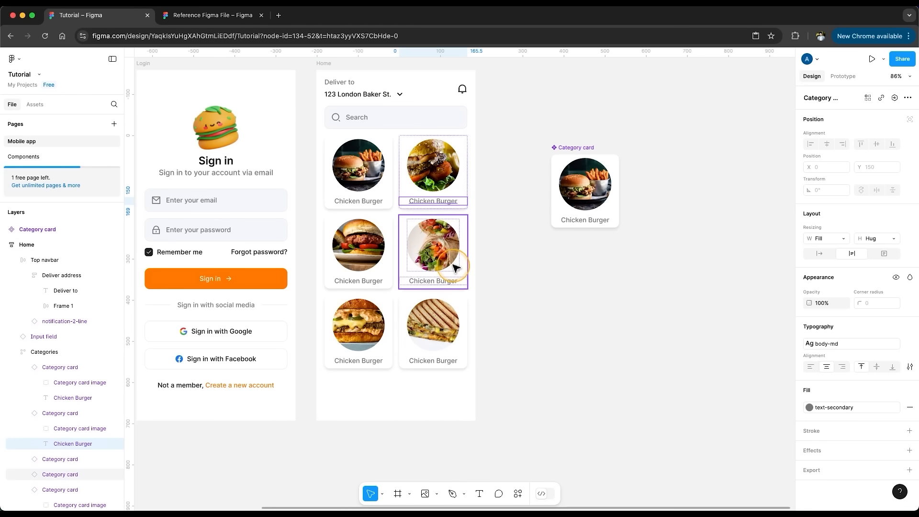
- Relabel the cards Beef Burger, Ham Burger, Wraps, Cheese Burgers and Sandwiches
{"action": "double_click", "coordinate": [443, 201]}
{"action": "double_click", "coordinate": [358, 281]}
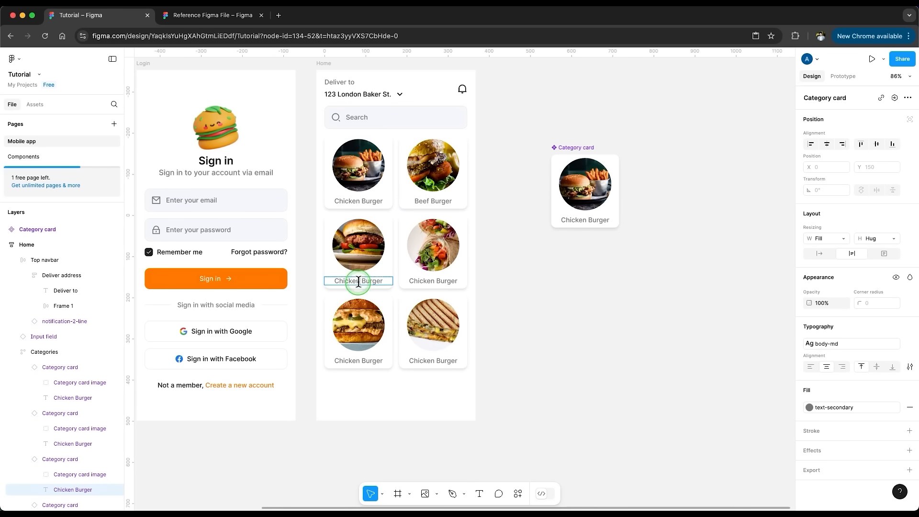
{"action": "type", "text": "Ham Burger"}
{"action": "double_click", "coordinate": [433, 281]}
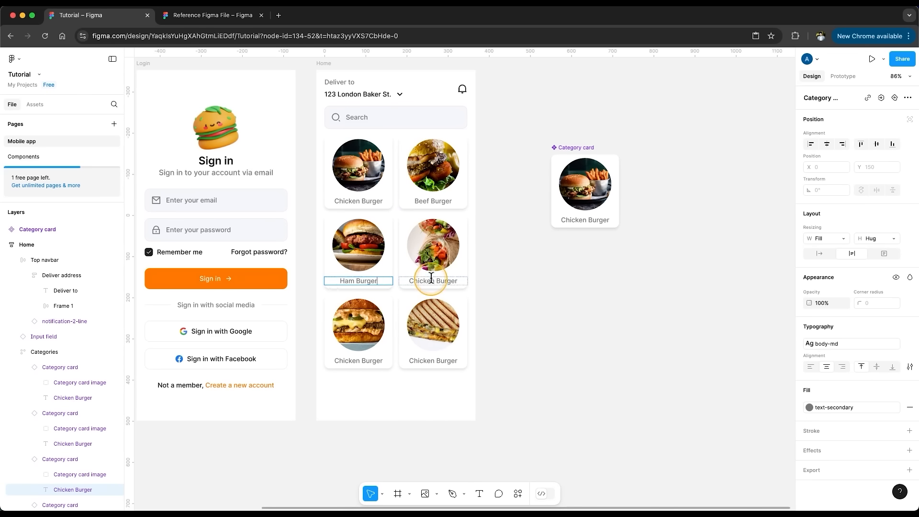
{"action": "type", "text": "Wraps"}
{"action": "double_click", "coordinate": [364, 360]}
{"action": "type", "text": "Cheese Burgers"}
{"action": "double_click", "coordinate": [441, 360]}
{"action": "type", "text": "Sandwiches"}
{"action": "left_click", "coordinate": [524, 359]}
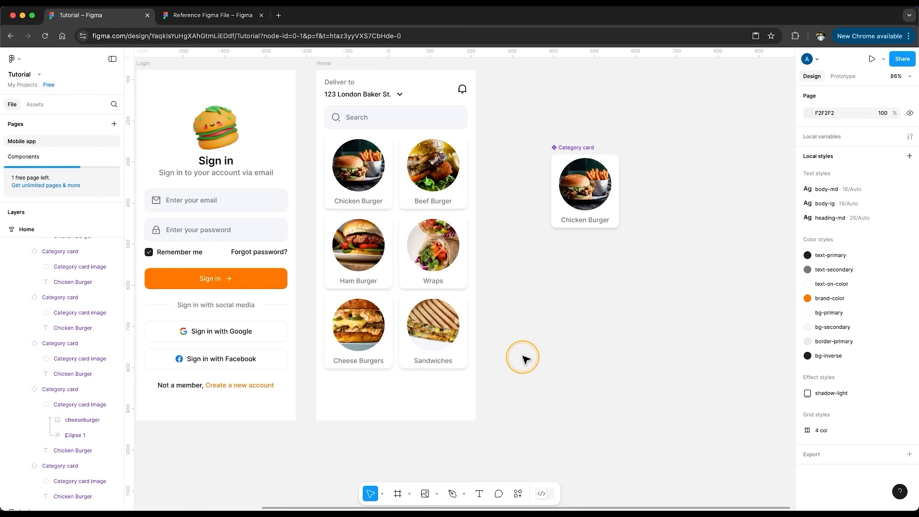
- Find the home-5-fill icon in Assets and place it on the canvas
{"action": "left_click", "coordinate": [211, 15]}
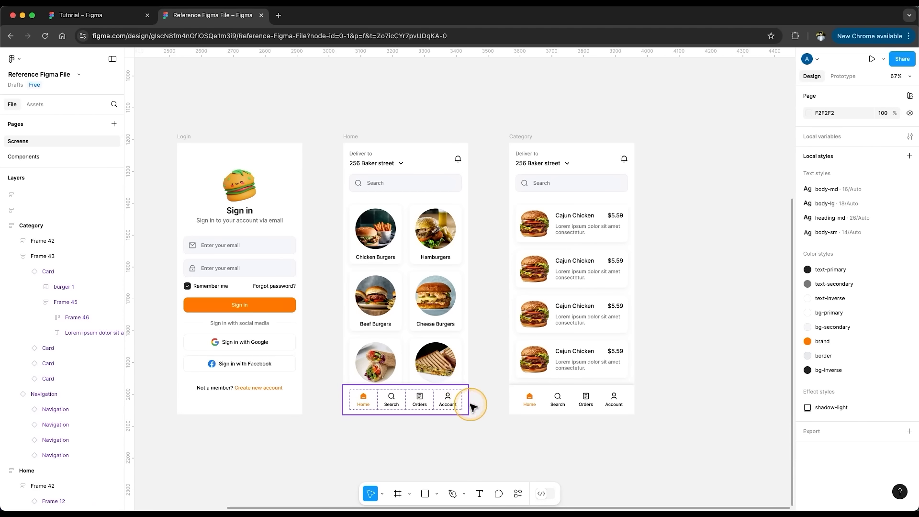
{"action": "left_click", "coordinate": [81, 15]}
{"action": "left_click", "coordinate": [34, 104]}
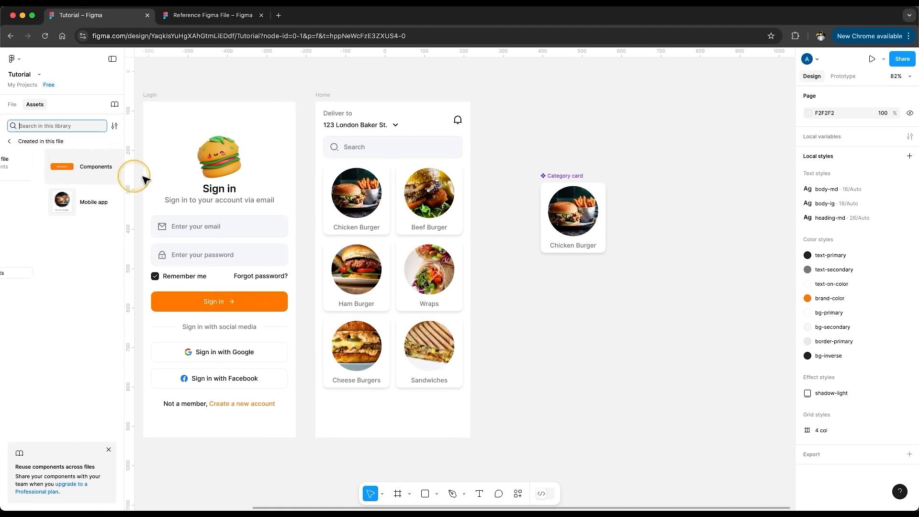
{"action": "left_click", "coordinate": [76, 169]}
{"action": "type", "text": "home"}
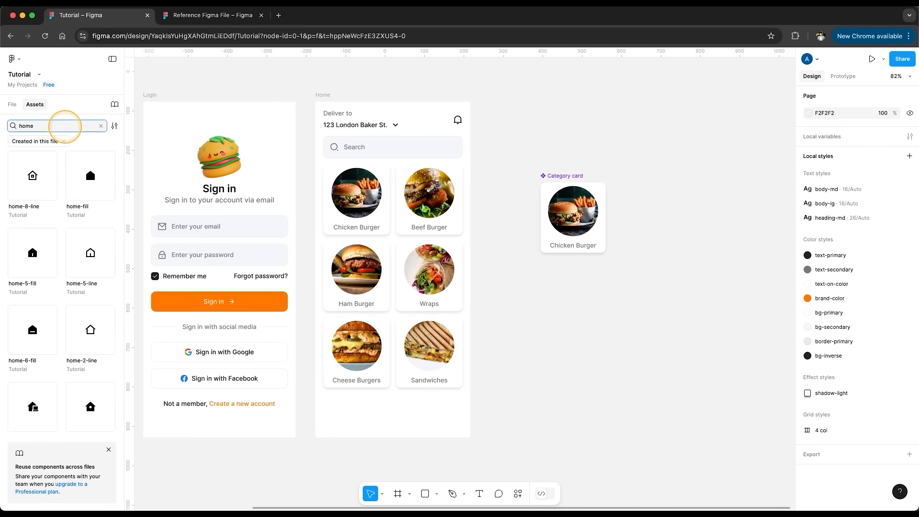
{"action": "left_click_drag", "start_coordinate": [32, 253], "coordinate": [564, 313]}
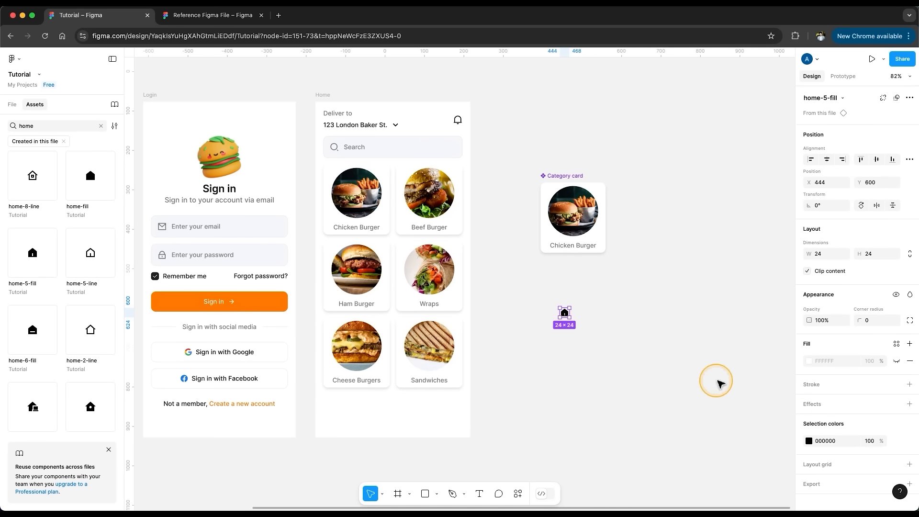
- Color the home icon with the brand-color orange style
{"action": "left_click", "coordinate": [897, 441]}
{"action": "left_click", "coordinate": [724, 429]}
{"action": "left_click", "coordinate": [627, 316]}
{"action": "scroll", "coordinate": [589, 325], "scroll_direction": "up", "scroll_amount": 5}
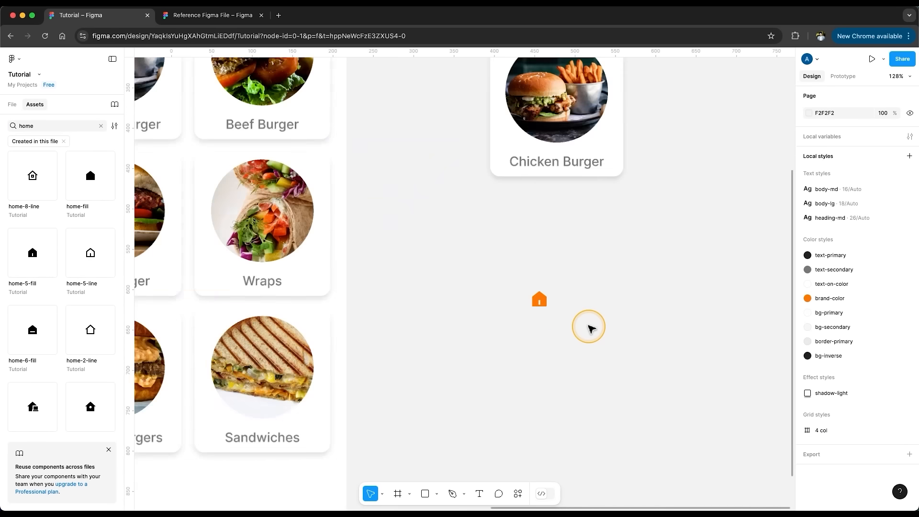
{"action": "scroll", "coordinate": [589, 326], "scroll_direction": "up", "scroll_amount": 5}
- Add a 'Home' text label below the icon in brand-color orange
{"action": "key", "text": "t"}
{"action": "left_click", "coordinate": [441, 304]}
{"action": "type", "text": "Home"}
{"action": "key", "text": "Escape"}
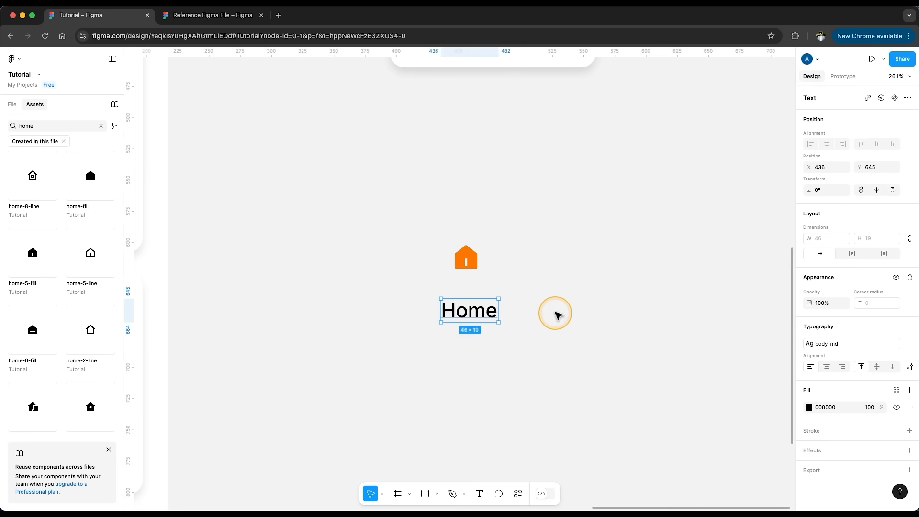
{"action": "left_click", "coordinate": [896, 389]}
{"action": "left_click", "coordinate": [732, 426]}
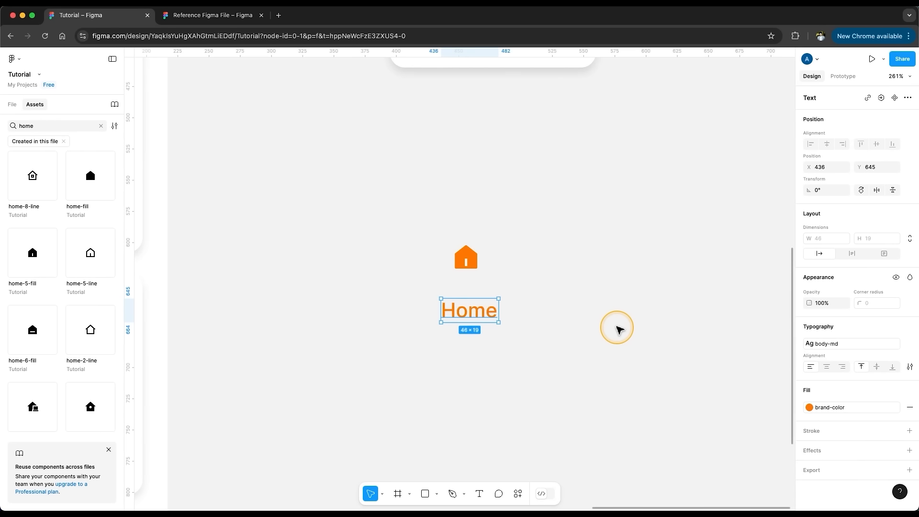
- Set the Home text to size 12 and save it as a new body-sm text style
{"action": "left_click", "coordinate": [849, 347]}
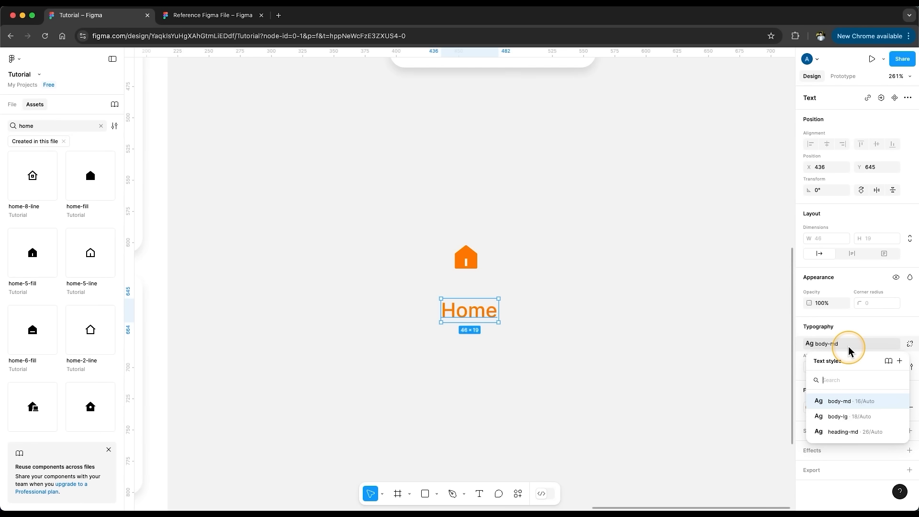
{"action": "left_click", "coordinate": [848, 348]}
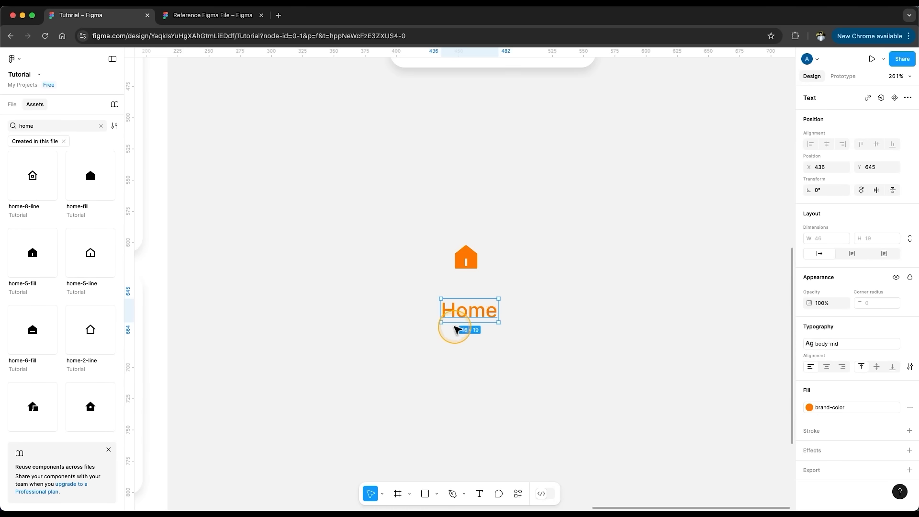
{"action": "left_click", "coordinate": [908, 345]}
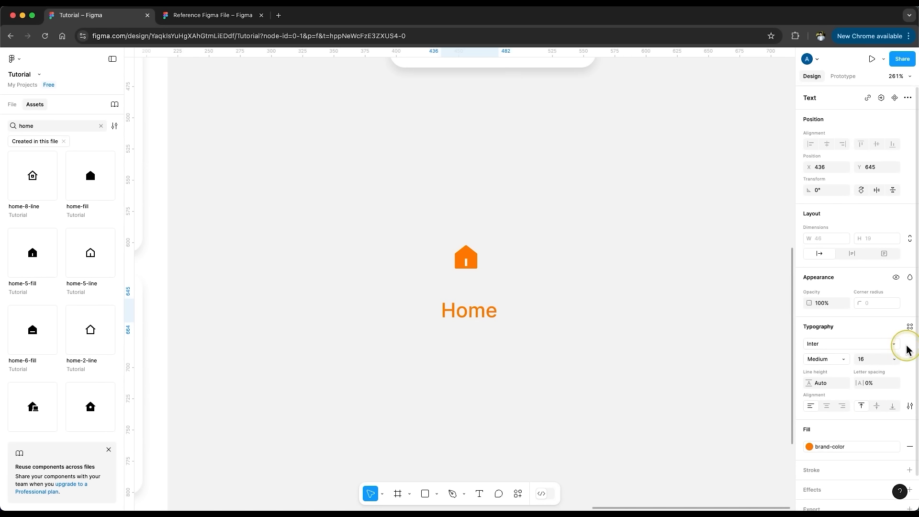
{"action": "left_click", "coordinate": [870, 365]}
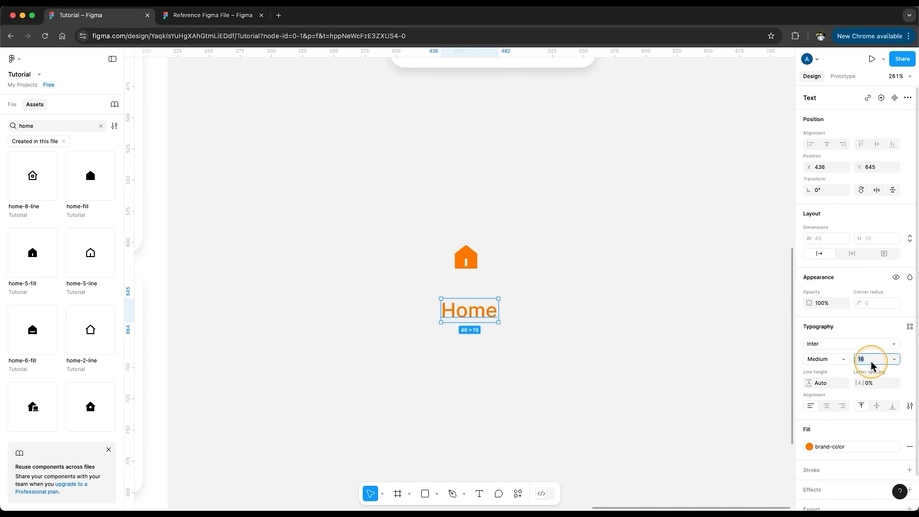
{"action": "key", "text": "Return"}
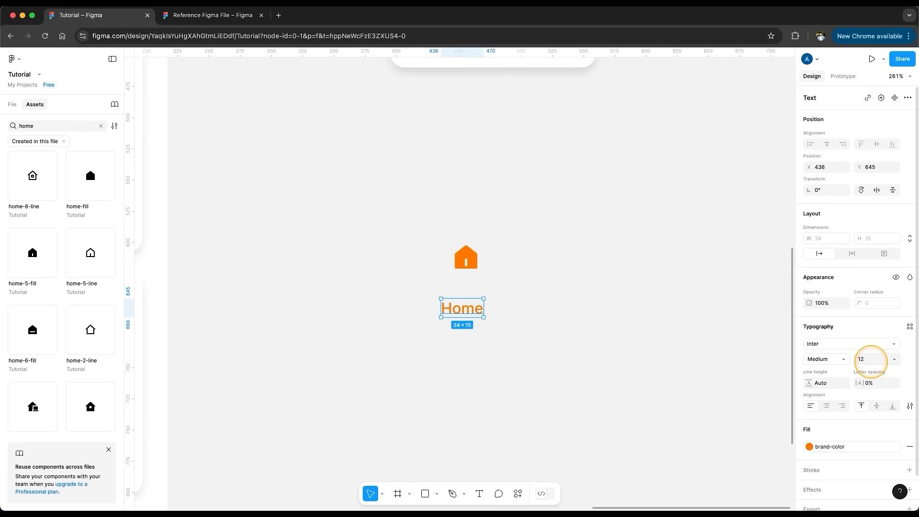
{"action": "left_click", "coordinate": [909, 328]}
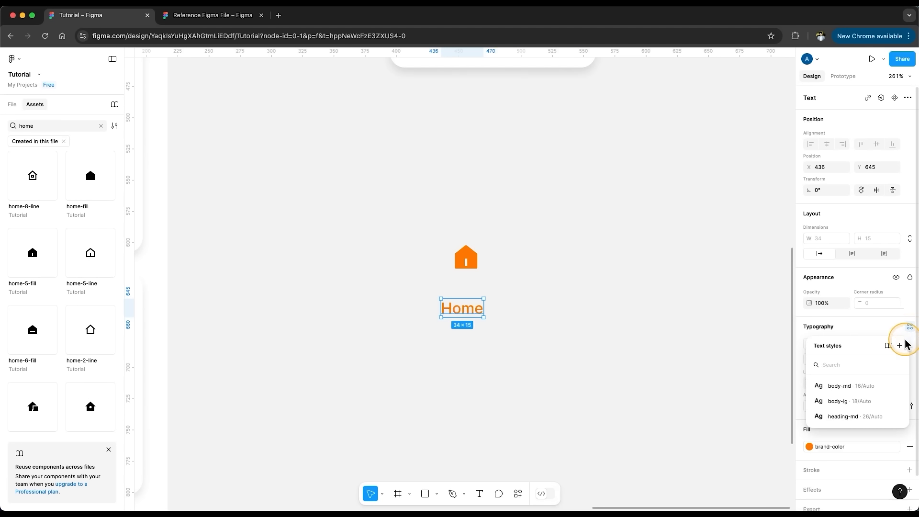
{"action": "left_click", "coordinate": [900, 345]}
{"action": "type", "text": "body-sm"}
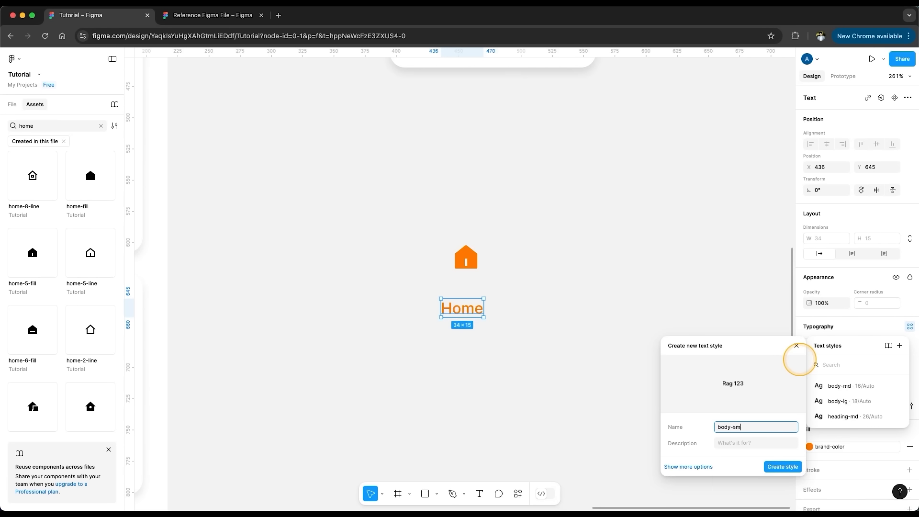
{"action": "key", "text": "Return"}
- Move the label under the icon and wrap both in an auto-layout frame
{"action": "left_click_drag", "start_coordinate": [473, 314], "coordinate": [475, 294]}
{"action": "left_click", "coordinate": [539, 295]}
{"action": "left_click_drag", "start_coordinate": [535, 230], "coordinate": [412, 322]}
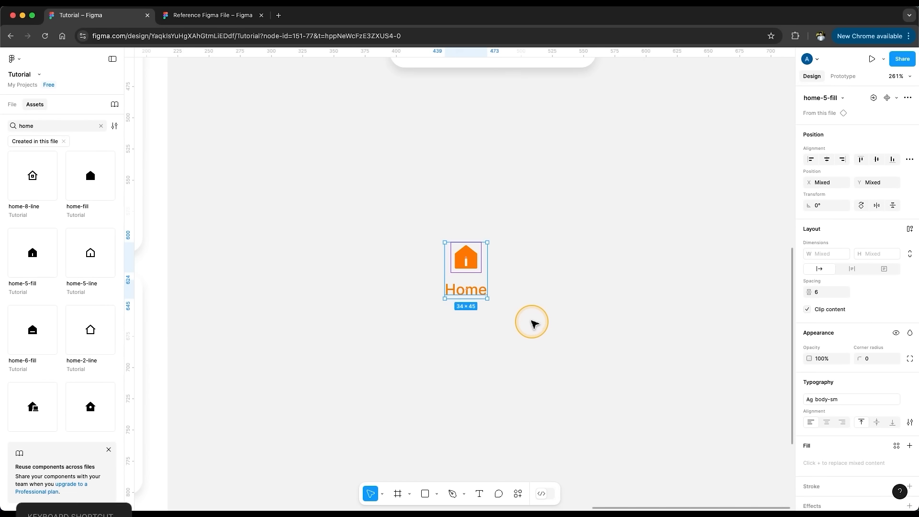
{"action": "key", "text": "shift+a"}
{"action": "left_click", "coordinate": [821, 301]}
- Set the frame's horizontal and vertical padding to 8
{"action": "type", "text": "8"}
{"action": "left_click", "coordinate": [873, 308]}
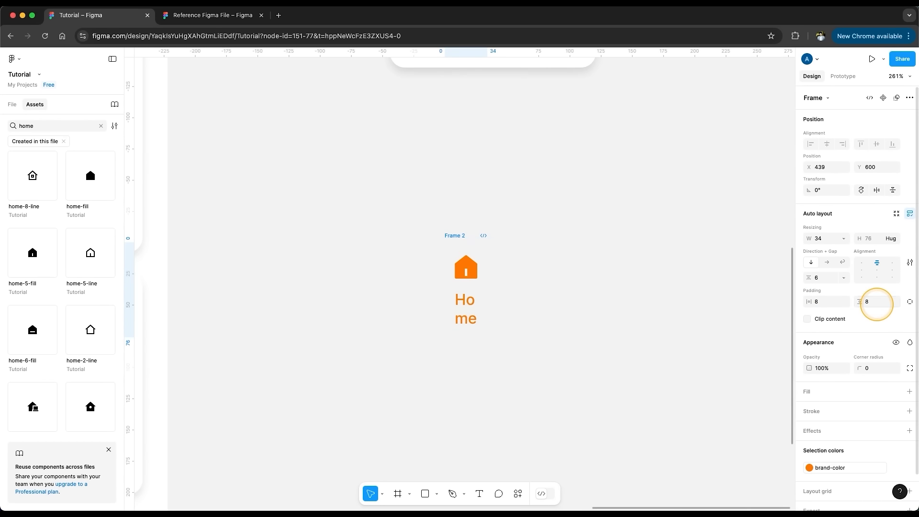
{"action": "type", "text": "8"}
{"action": "left_click", "coordinate": [458, 298]}
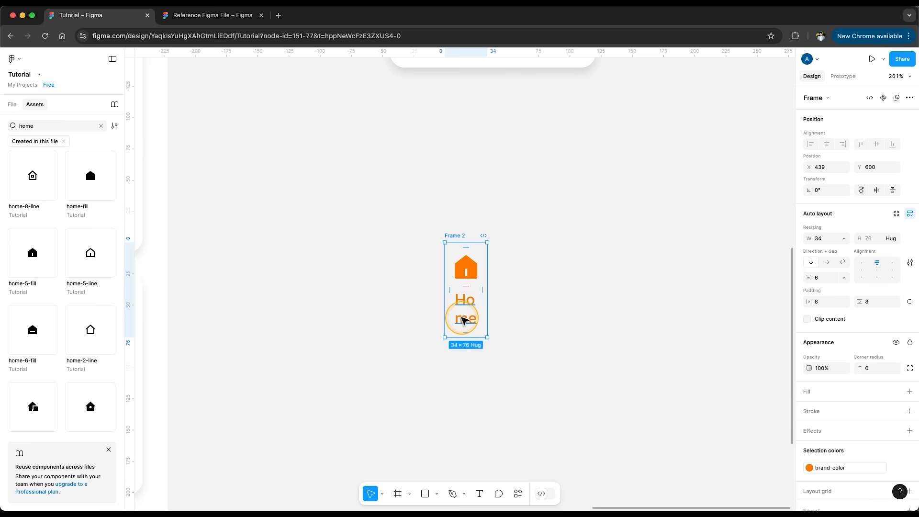
- Make the frame and Home text hug their contents so Home sits on one line
{"action": "left_click", "coordinate": [843, 238]}
{"action": "left_click", "coordinate": [845, 251]}
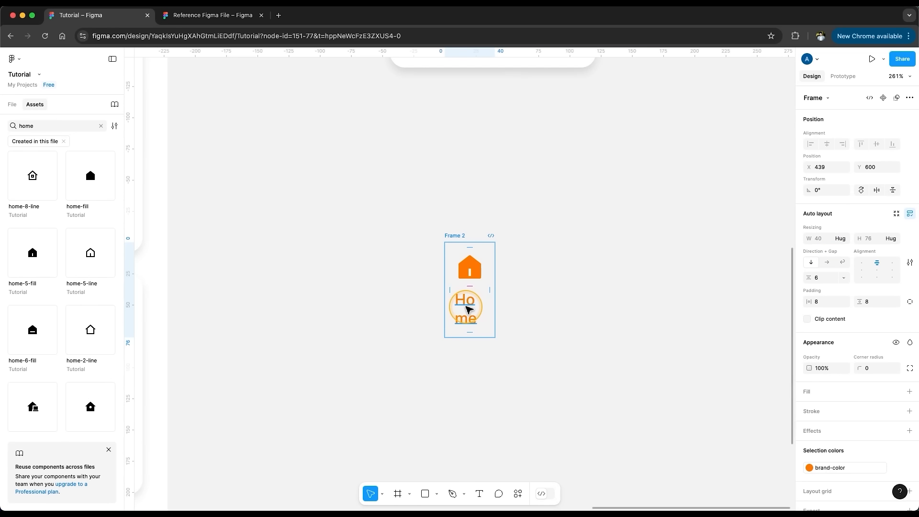
{"action": "left_click", "coordinate": [468, 309]}
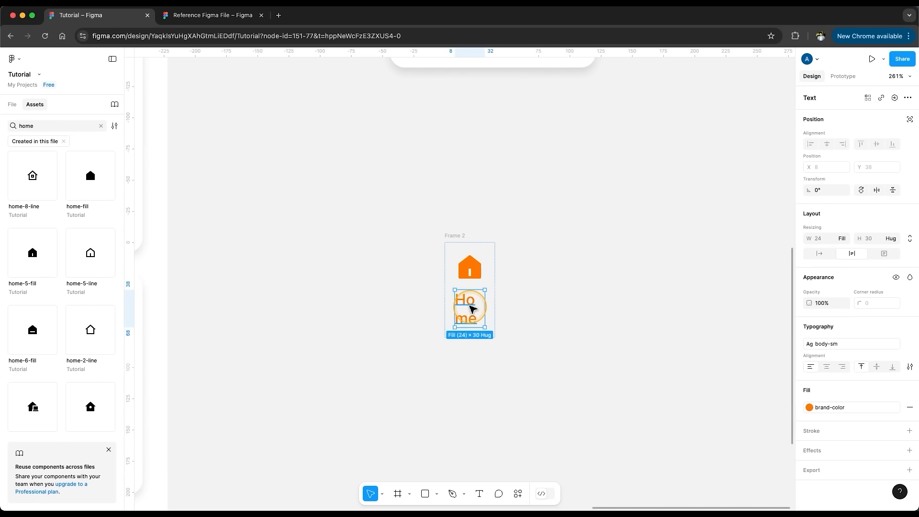
{"action": "left_click", "coordinate": [842, 239]}
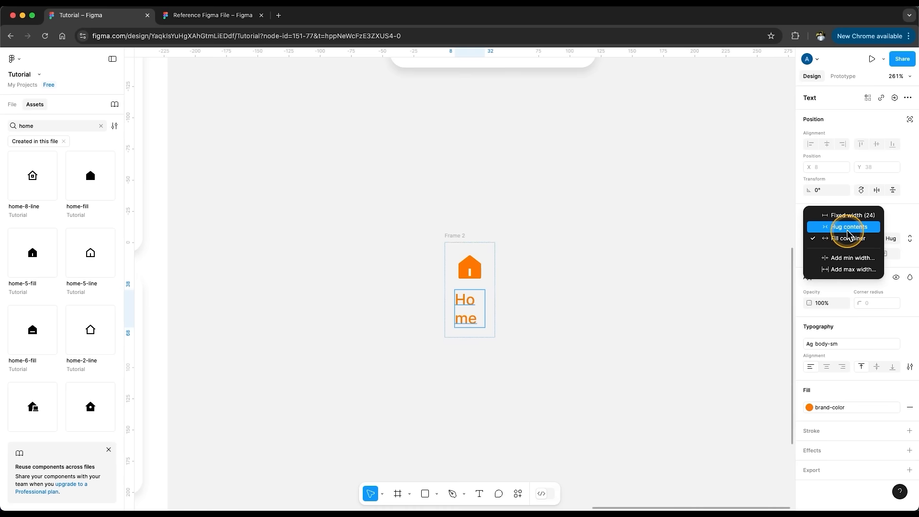
{"action": "left_click", "coordinate": [847, 229]}
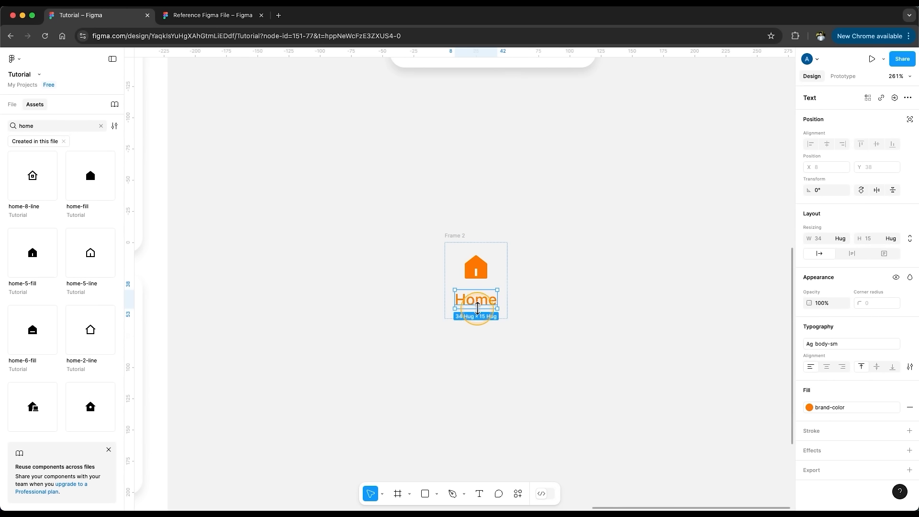
- Rename the frame 'Nav item' and turn it into a component
{"action": "left_click", "coordinate": [570, 306]}
{"action": "double_click", "coordinate": [461, 236]}
{"action": "type", "text": "Nav item"}
{"action": "key", "text": "Return"}
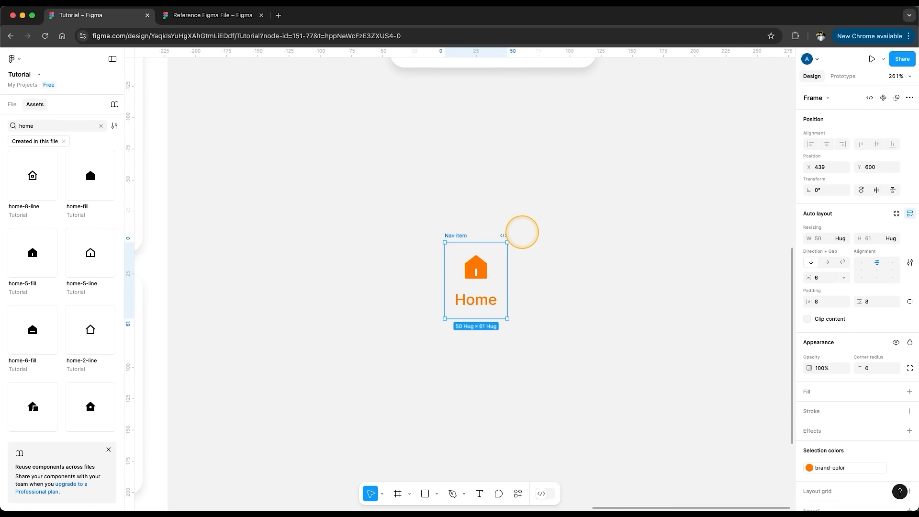
{"action": "scroll", "coordinate": [579, 269], "scroll_direction": "right", "scroll_amount": 2}
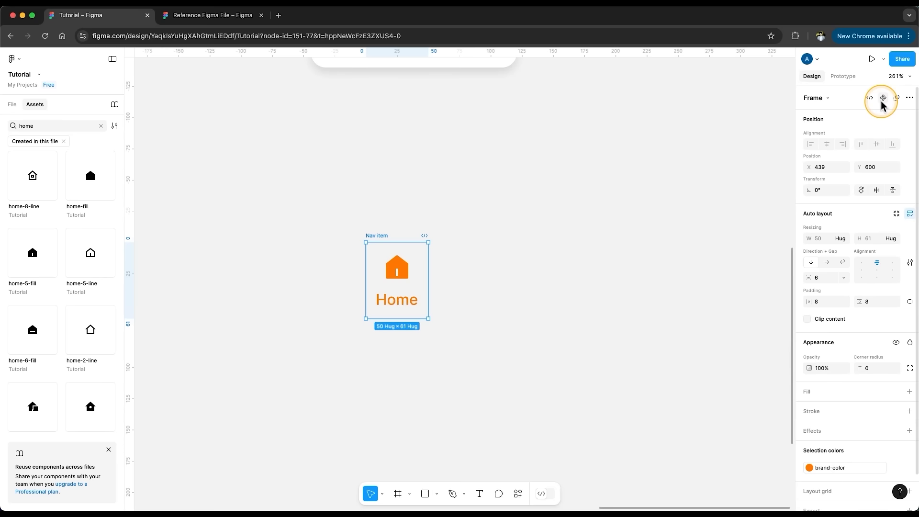
{"action": "left_click", "coordinate": [882, 98]}
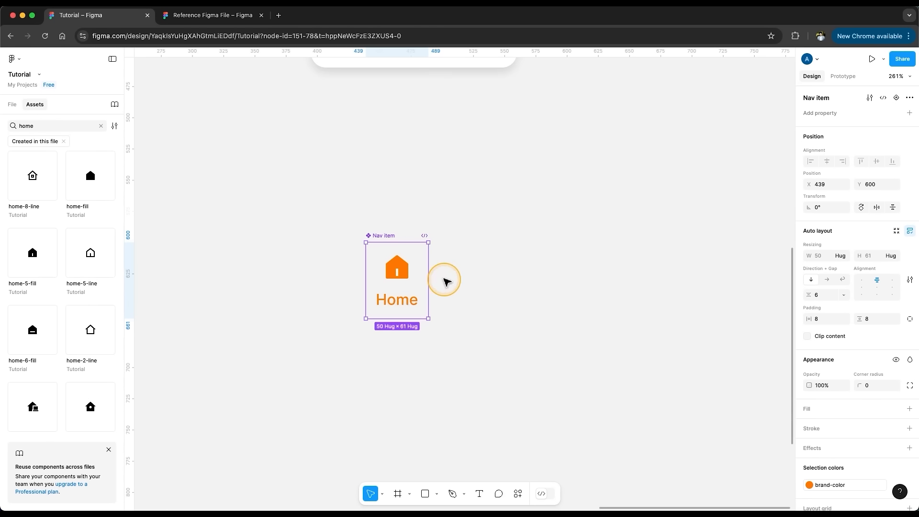
- Add a second Nav item variant and name the variant property State
{"action": "left_click", "coordinate": [896, 98]}
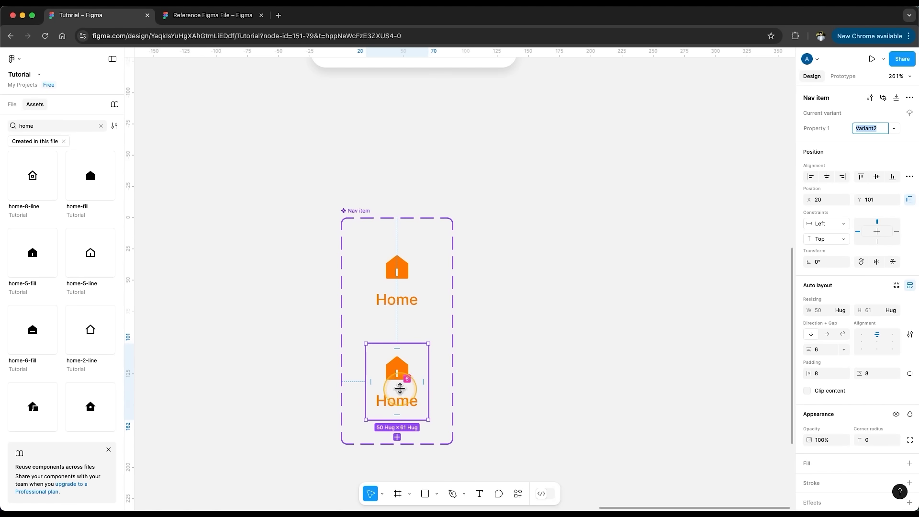
{"action": "left_click", "coordinate": [101, 126]}
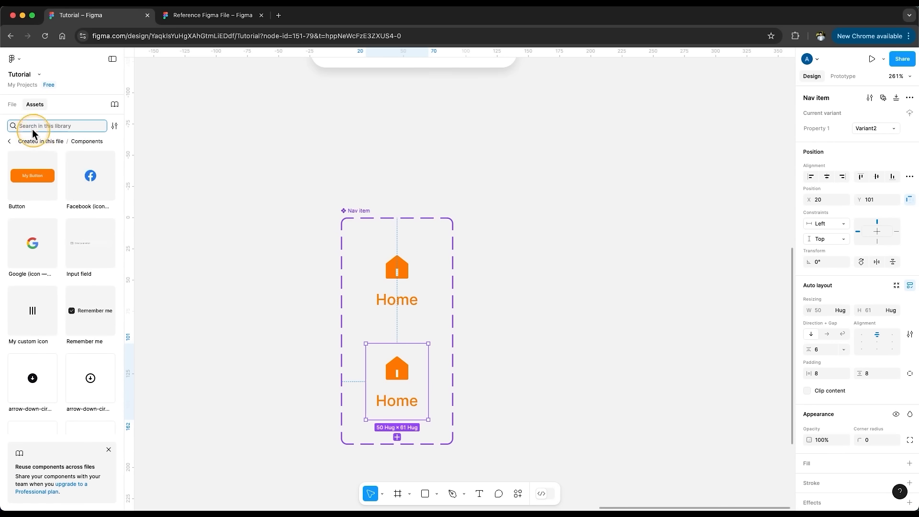
{"action": "left_click", "coordinate": [12, 104]}
{"action": "left_click", "coordinate": [67, 261]}
{"action": "left_click", "coordinate": [39, 244]}
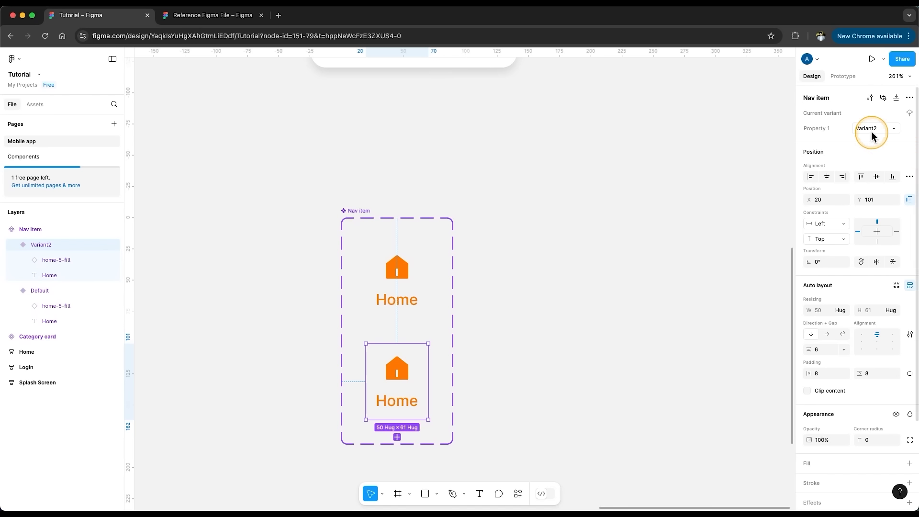
{"action": "left_click", "coordinate": [808, 129]}
{"action": "type", "text": "Sta"}
{"action": "left_click", "coordinate": [907, 136]}
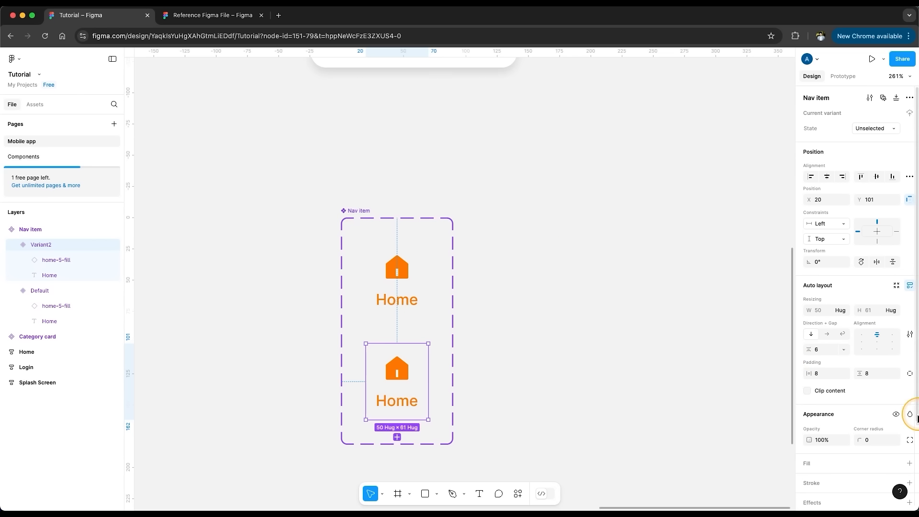
- Color the second variant grey with the text-secondary style
{"action": "scroll", "coordinate": [913, 421], "scroll_direction": "down", "scroll_amount": 2}
{"action": "left_click", "coordinate": [857, 433]}
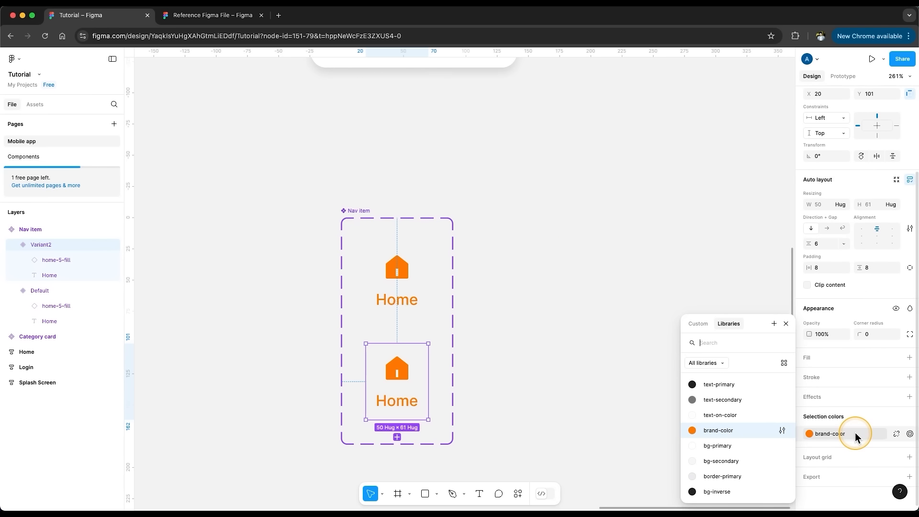
{"action": "left_click", "coordinate": [728, 401]}
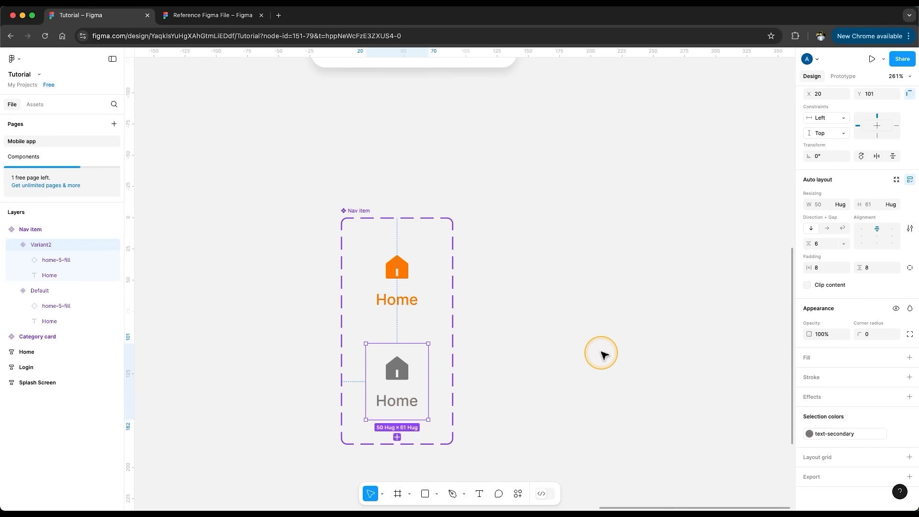
{"action": "left_click", "coordinate": [598, 353]}
- Create an Icon instance-swap property on both variants' home icons
{"action": "double_click", "coordinate": [403, 261]}
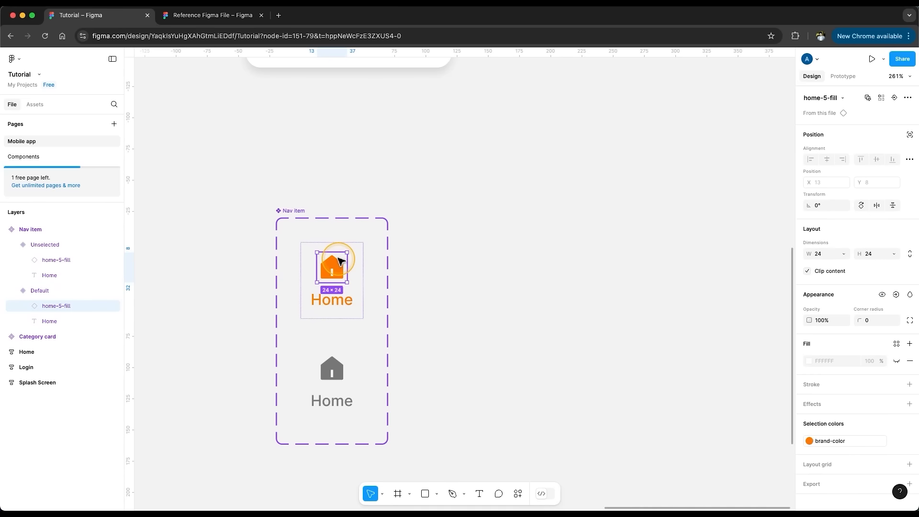
{"action": "left_click", "coordinate": [342, 365], "text": "shift"}
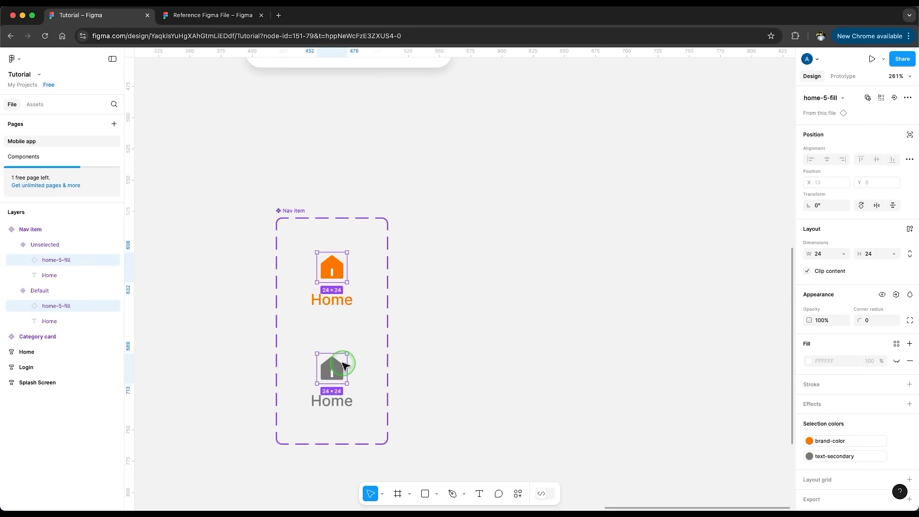
{"action": "left_click", "coordinate": [892, 100]}
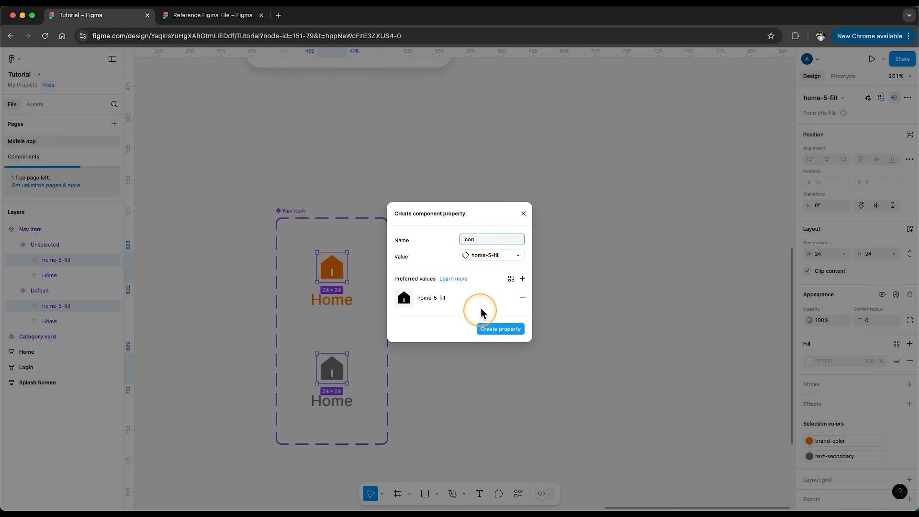
{"action": "left_click", "coordinate": [522, 298]}
{"action": "left_click", "coordinate": [498, 302]}
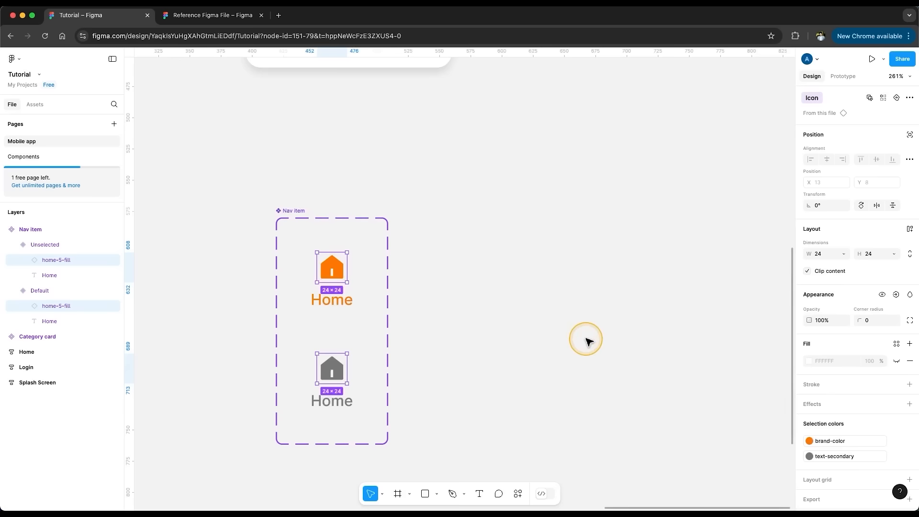
{"action": "left_click", "coordinate": [587, 339]}
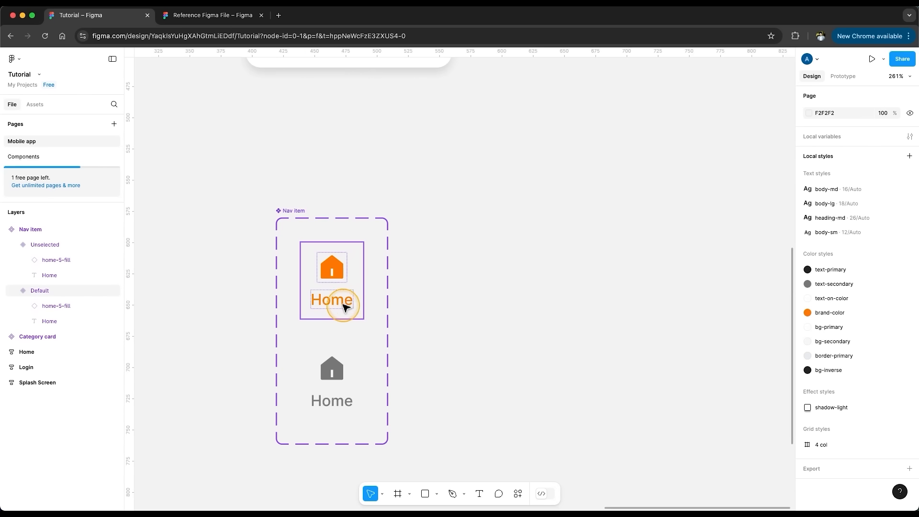
- Bind both Home labels to a new Text property
{"action": "double_click", "coordinate": [335, 301]}
{"action": "left_click", "coordinate": [337, 410]}
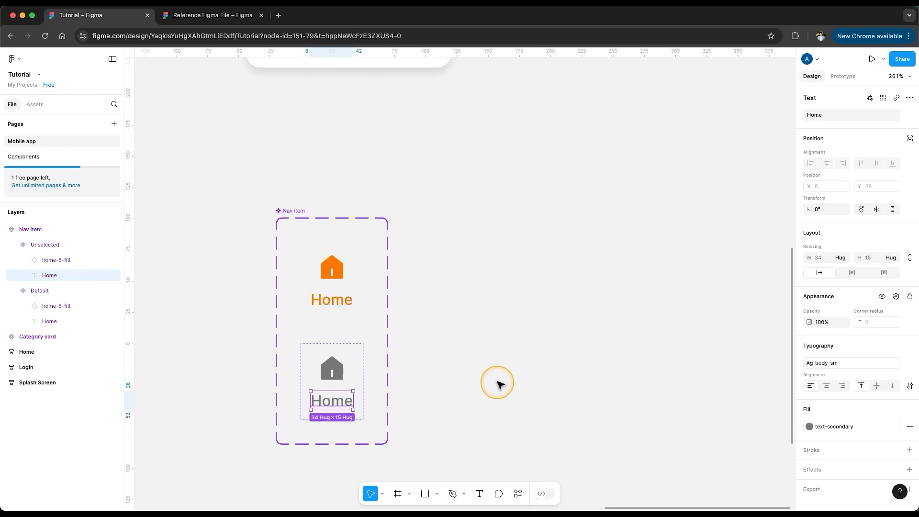
{"action": "left_click", "coordinate": [348, 301], "text": "shift"}
{"action": "left_click", "coordinate": [908, 115]}
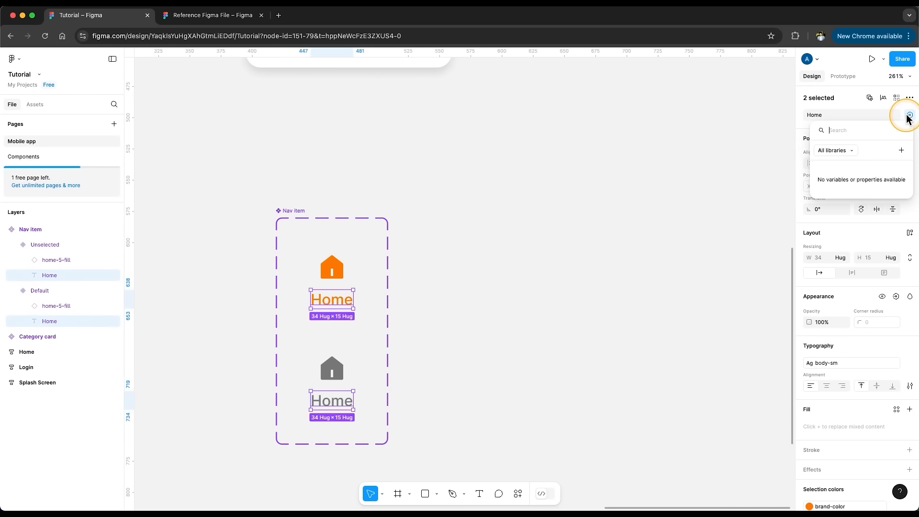
{"action": "left_click", "coordinate": [901, 150]}
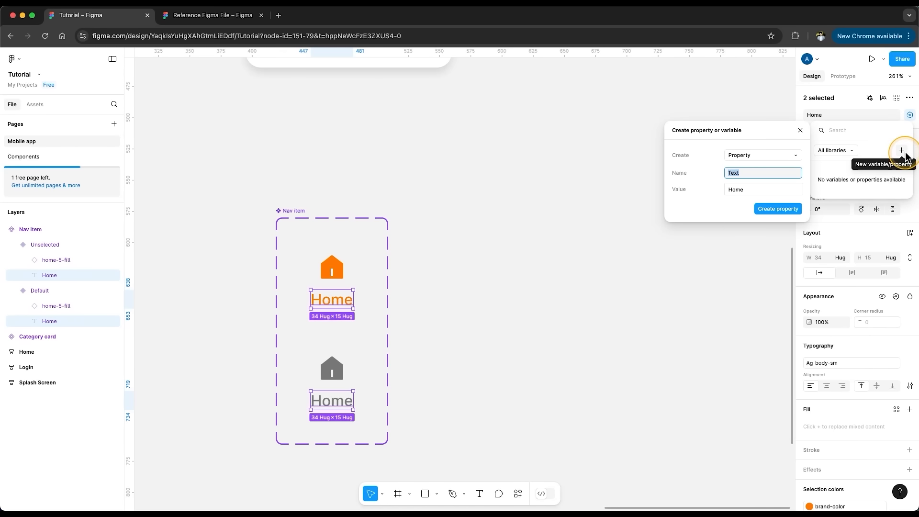
{"action": "left_click", "coordinate": [768, 207]}
{"action": "left_click", "coordinate": [630, 232]}
- Place a test Nav item instance and toggle its State to Unselected and back to Default
{"action": "left_click_drag", "start_coordinate": [332, 273], "coordinate": [559, 222]}
{"action": "left_click", "coordinate": [876, 128]}
{"action": "left_click", "coordinate": [872, 140]}
{"action": "left_click", "coordinate": [876, 128]}
{"action": "left_click", "coordinate": [862, 118]}
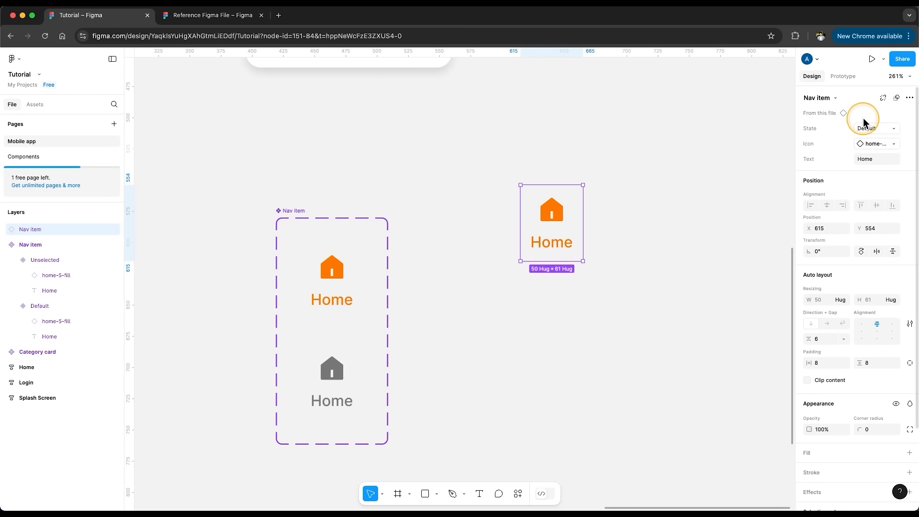
- Swap the test copy's icon to home-5-line and change its label to 'Search'
{"action": "left_click", "coordinate": [874, 143]}
{"action": "left_click", "coordinate": [831, 276]}
{"action": "left_click", "coordinate": [877, 158]}
{"action": "type", "text": "Search"}
{"action": "key", "text": "Escape"}
{"action": "left_click", "coordinate": [559, 211]}
- Delete the test copy and place orange Default and grey Unselected nav item instances side by side
{"action": "key", "text": "Delete"}
{"action": "scroll", "coordinate": [499, 225], "scroll_direction": "down", "scroll_amount": 5}
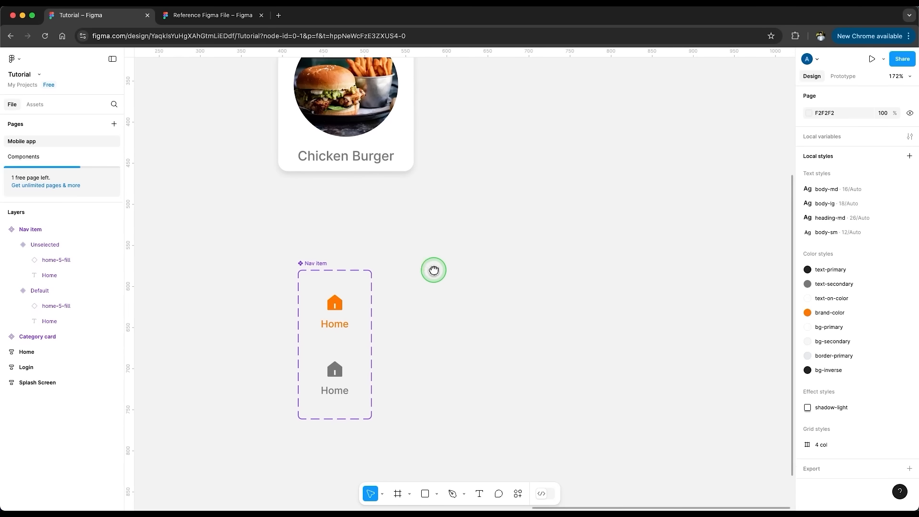
{"action": "left_click", "coordinate": [269, 286]}
{"action": "left_click_drag", "start_coordinate": [268, 286], "coordinate": [415, 288]}
{"action": "left_click", "coordinate": [268, 339]}
{"action": "left_click_drag", "start_coordinate": [267, 339], "coordinate": [596, 287]}
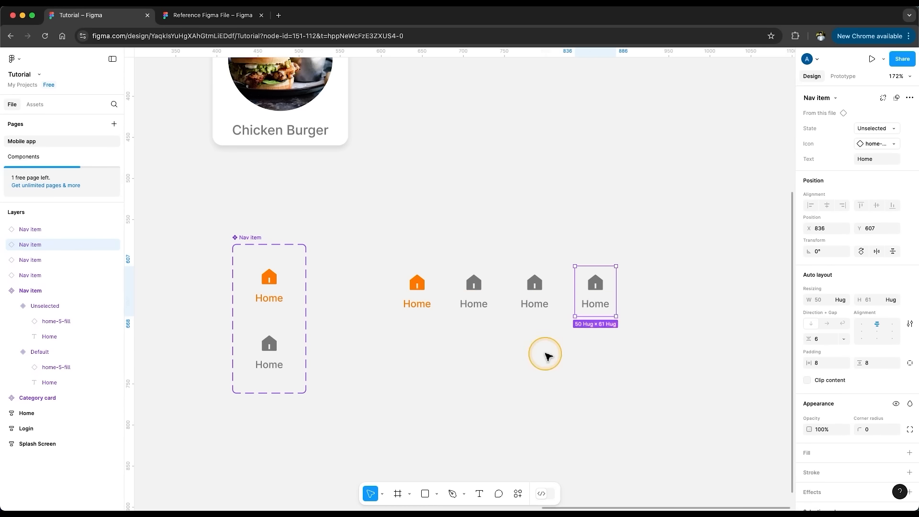
- Set the second nav item's label to Search with the search icon
{"action": "left_click", "coordinate": [473, 292]}
{"action": "left_click", "coordinate": [878, 159]}
{"action": "type", "text": "Search"}
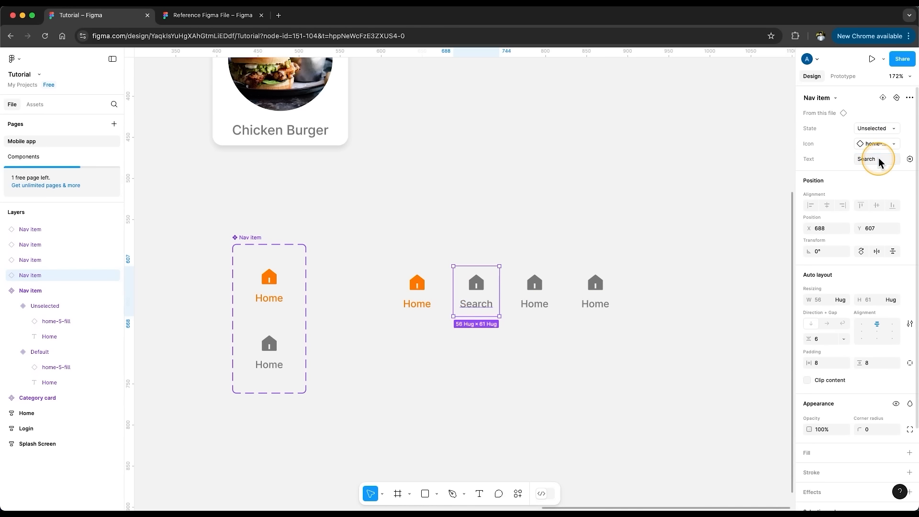
{"action": "left_click", "coordinate": [875, 144]}
{"action": "type", "text": "search"}
{"action": "left_click", "coordinate": [804, 211]}
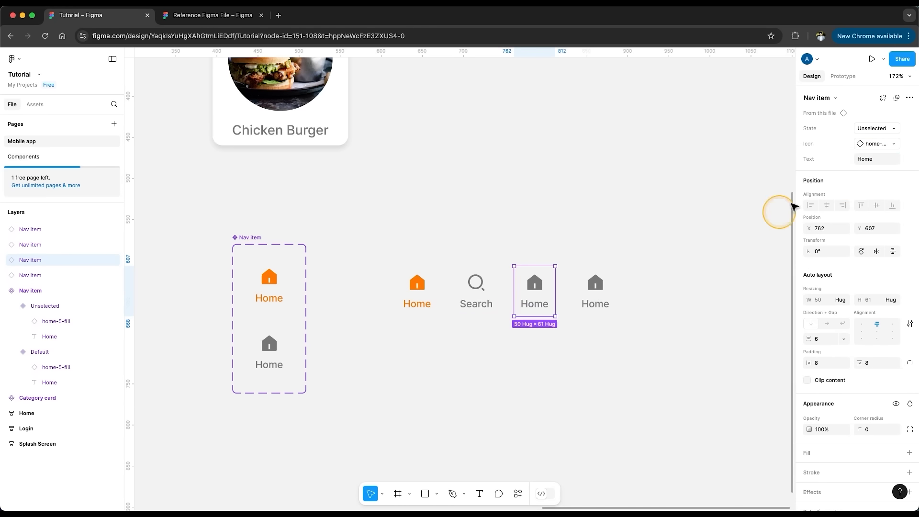
- Set the third nav item's label to Orders with the file-list icon
{"action": "left_click", "coordinate": [875, 159]}
{"action": "type", "text": "Orders"}
{"action": "left_click", "coordinate": [863, 144]}
{"action": "type", "text": "Note"}
{"action": "scroll", "coordinate": [854, 265], "scroll_direction": "down", "scroll_amount": 10}
{"action": "key", "text": "super+a"}
{"action": "type", "text": "file"}
{"action": "scroll", "coordinate": [859, 286], "scroll_direction": "down", "scroll_amount": 1}
{"action": "scroll", "coordinate": [858, 288], "scroll_direction": "down", "scroll_amount": 5}
{"action": "left_click", "coordinate": [859, 288]}
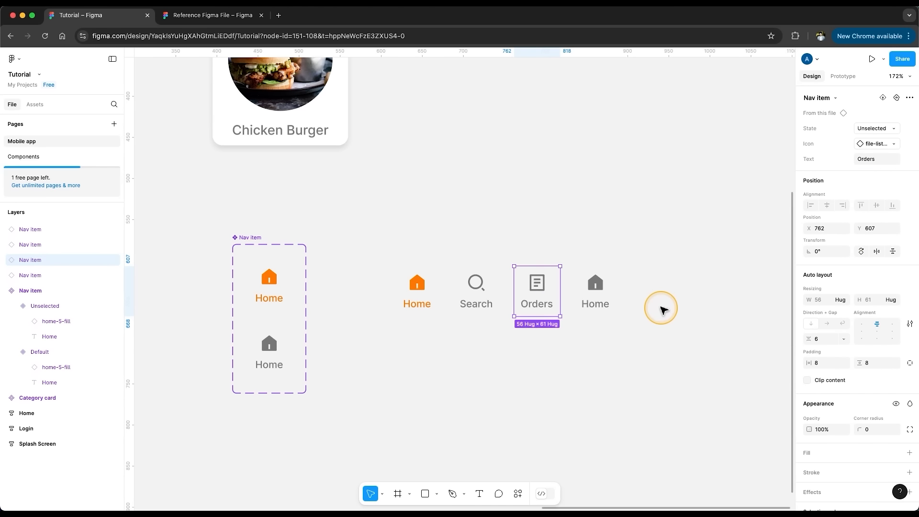
- Set the fourth nav item's label to Account with the user icon
{"action": "left_click", "coordinate": [596, 291]}
{"action": "left_click", "coordinate": [865, 160]}
{"action": "type", "text": "Account"}
{"action": "left_click", "coordinate": [864, 144]}
{"action": "type", "text": "user"}
{"action": "left_click", "coordinate": [847, 281]}
- Wrap the Home, Search, Orders and Account items in a horizontal auto layout
{"action": "left_click", "coordinate": [672, 273]}
{"action": "left_click_drag", "start_coordinate": [706, 249], "coordinate": [376, 335]}
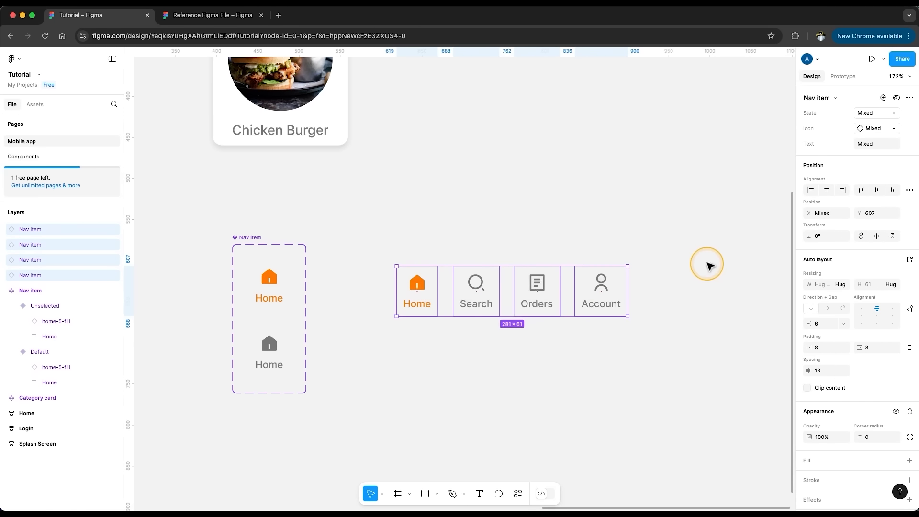
{"action": "right_click", "coordinate": [420, 279]}
{"action": "left_click", "coordinate": [474, 323]}
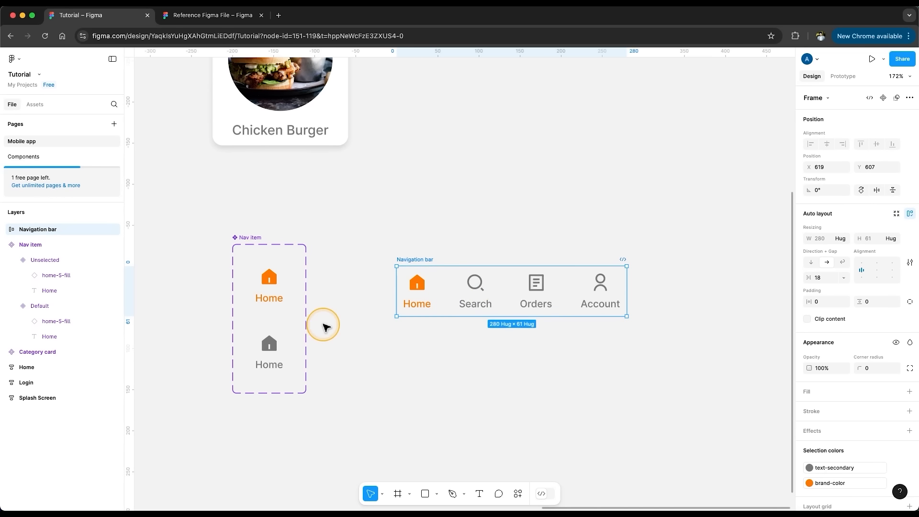
{"action": "scroll", "coordinate": [360, 311], "scroll_direction": "down", "scroll_amount": 3}
{"action": "left_click_drag", "start_coordinate": [366, 323], "coordinate": [535, 291]}
{"action": "left_click_drag", "start_coordinate": [604, 353], "coordinate": [533, 364]}
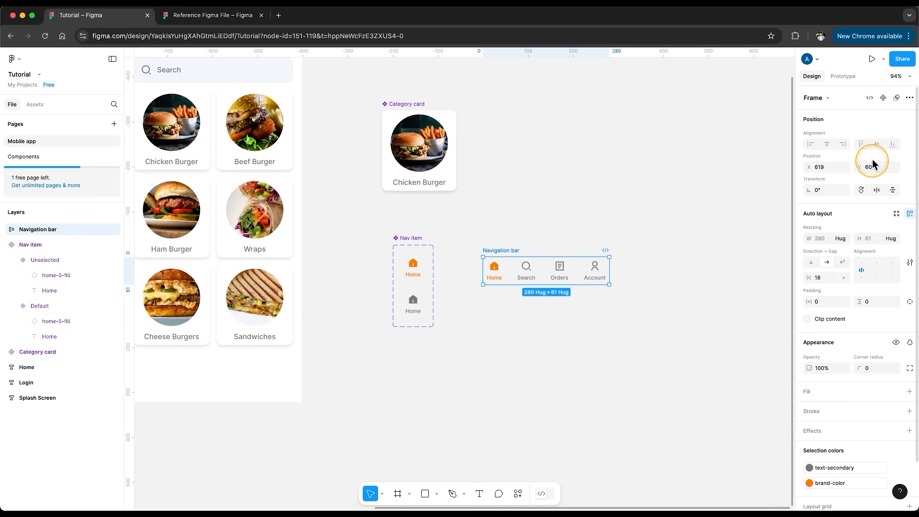
- Make the Navigation bar a component and place a fill-width instance at Home's bottom
{"action": "left_click", "coordinate": [886, 100]}
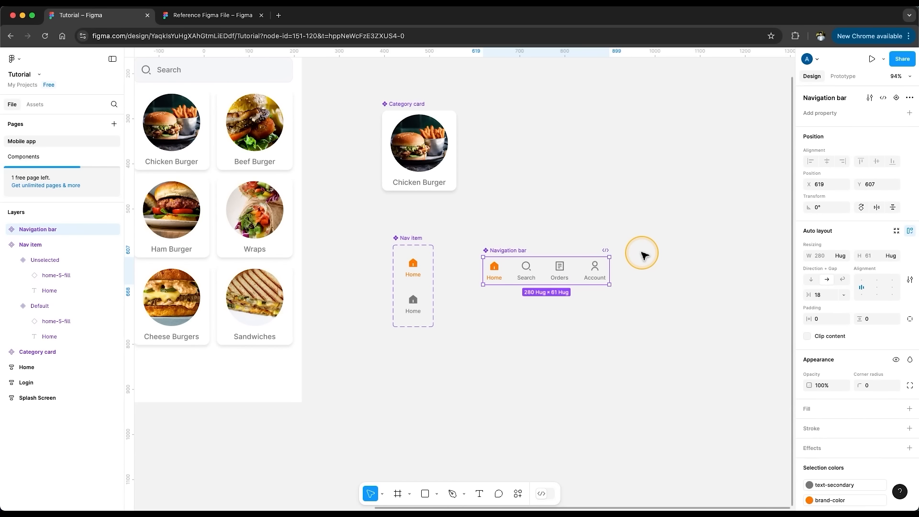
{"action": "left_click_drag", "start_coordinate": [635, 255], "coordinate": [712, 234]}
{"action": "left_click_drag", "start_coordinate": [584, 254], "coordinate": [292, 353], "text": "alt"}
{"action": "left_click", "coordinate": [841, 254]}
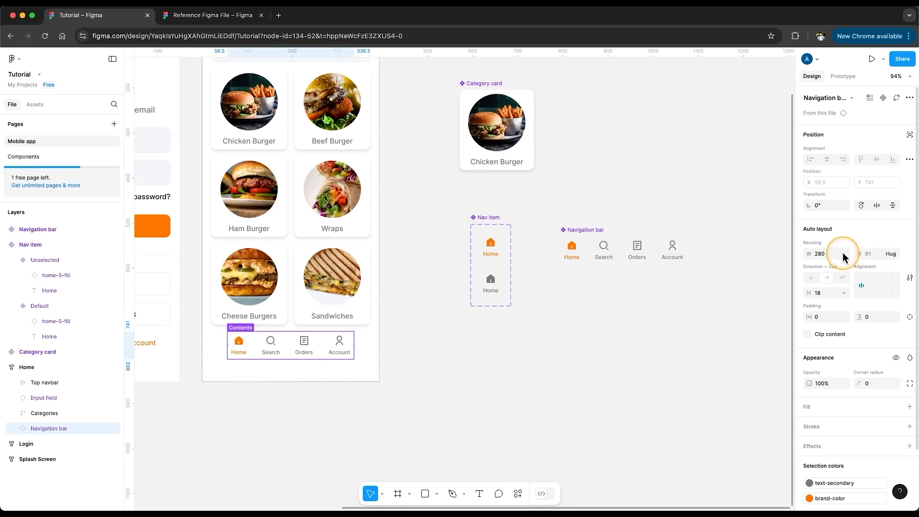
{"action": "left_click", "coordinate": [845, 265]}
- Give the Navigation bar component Auto spacing and a border-primary stroke
{"action": "left_click", "coordinate": [570, 231]}
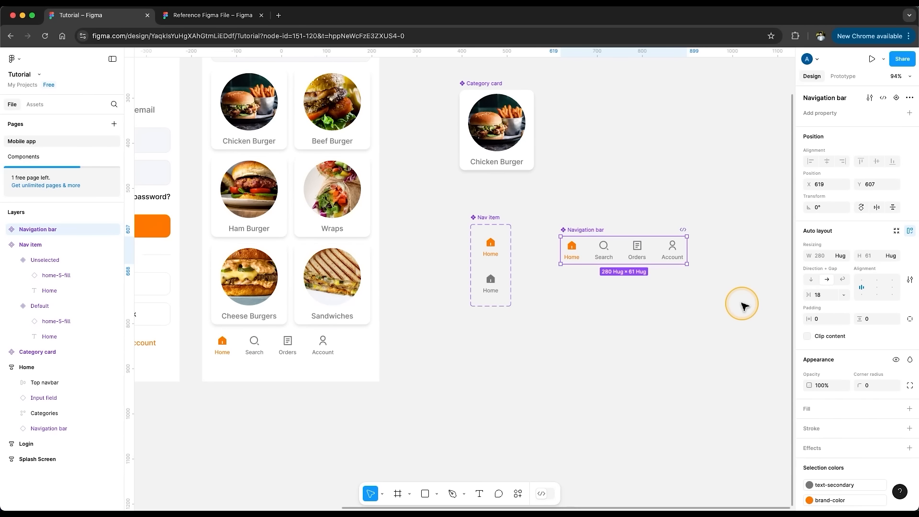
{"action": "left_click", "coordinate": [843, 294]}
{"action": "left_click", "coordinate": [835, 307]}
{"action": "left_click", "coordinate": [895, 428]}
{"action": "left_click", "coordinate": [720, 476]}
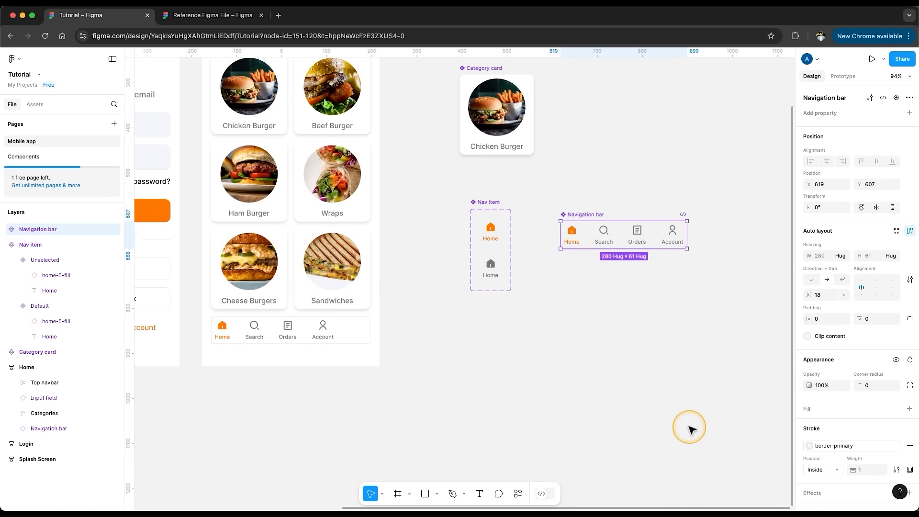
{"action": "scroll", "coordinate": [850, 450], "scroll_direction": "down", "scroll_amount": 1}
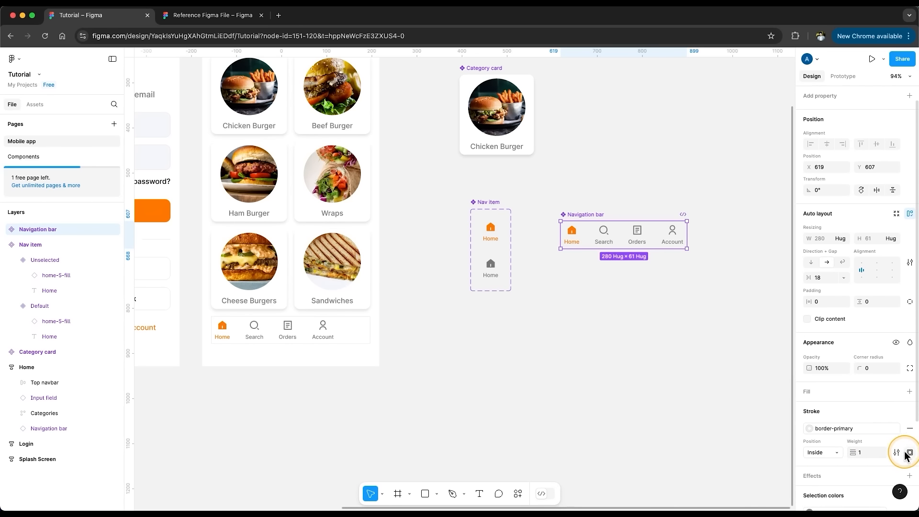
- Reapply Auto item spacing on the Navigation bar component and check Home's instance
{"action": "left_click", "coordinate": [357, 324]}
{"action": "left_click", "coordinate": [601, 242]}
{"action": "left_click", "coordinate": [843, 277]}
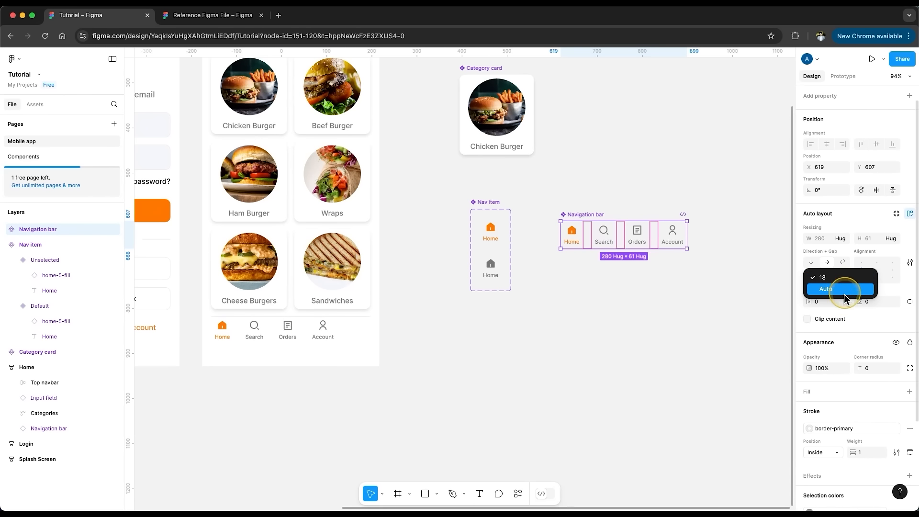
{"action": "left_click", "coordinate": [843, 289]}
{"action": "left_click", "coordinate": [360, 339]}
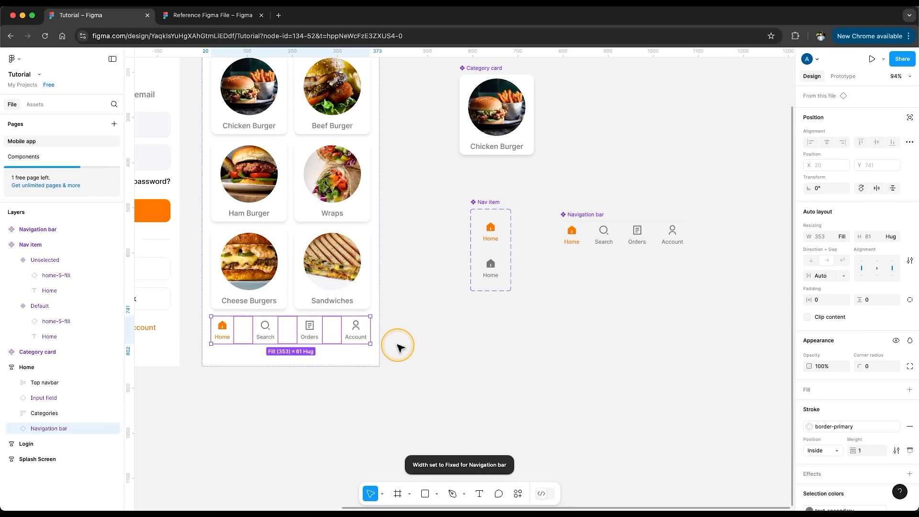
{"action": "left_click", "coordinate": [398, 364]}
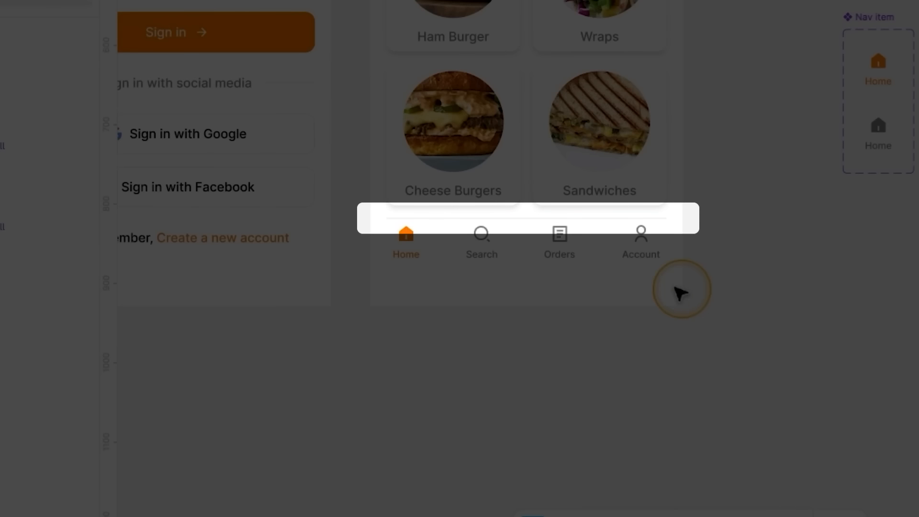
{"action": "left_click", "coordinate": [482, 231]}
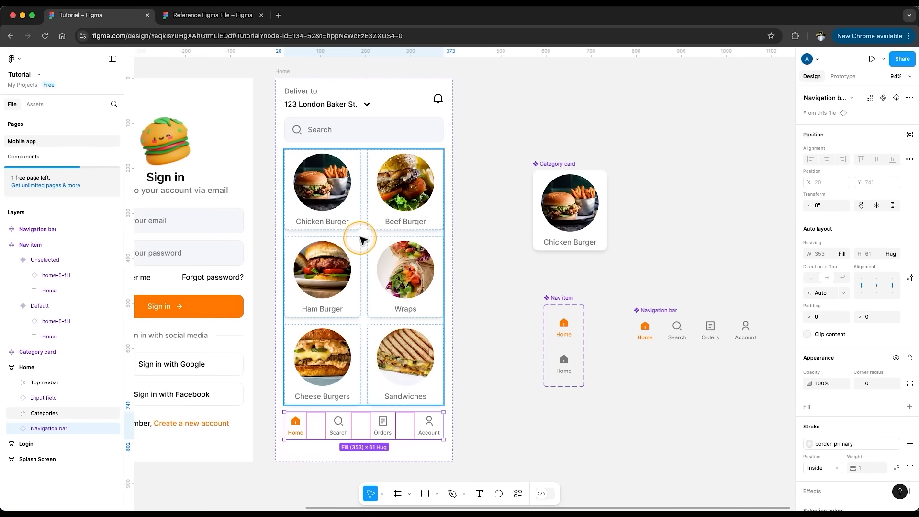
- Set the Home screen's horizontal and vertical padding to 0
{"action": "left_click", "coordinate": [283, 71]}
{"action": "left_click", "coordinate": [820, 302]}
{"action": "type", "text": "0"}
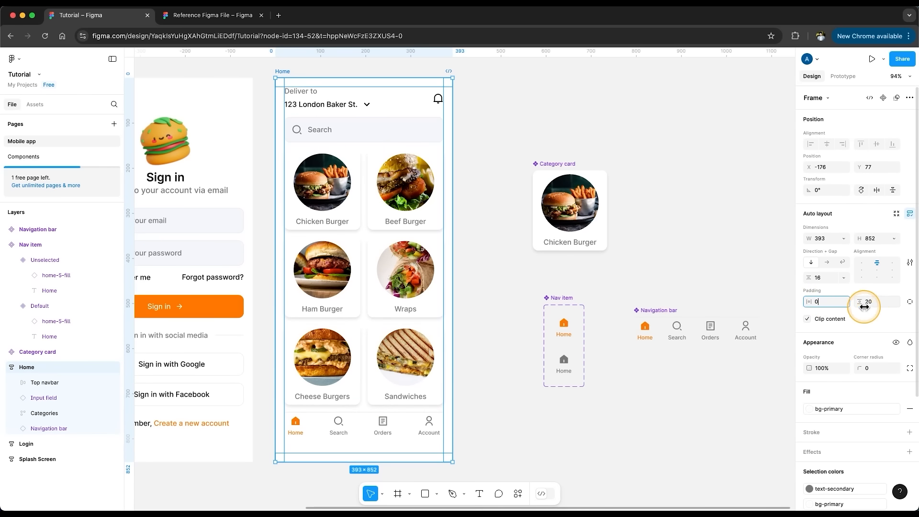
{"action": "left_click", "coordinate": [877, 306]}
{"action": "left_click", "coordinate": [819, 299]}
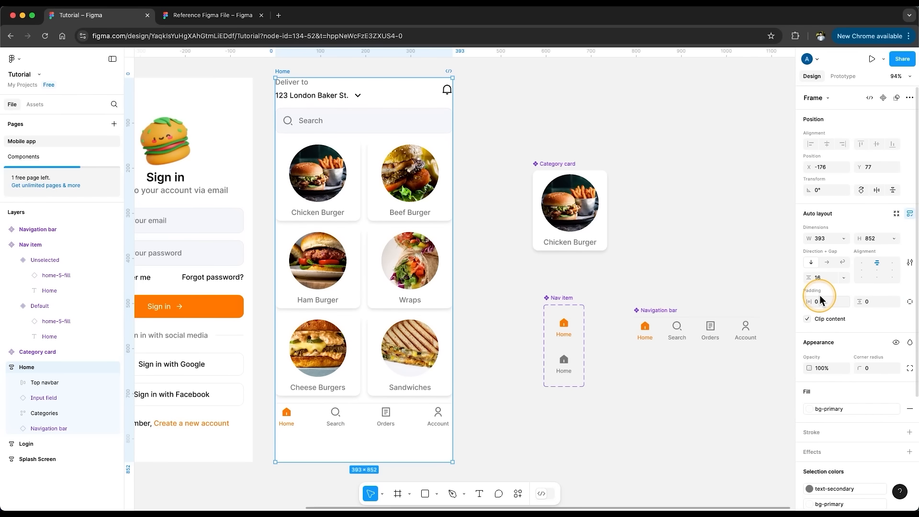
- Wrap the Top navbar, Input field and Categories grid in a Main auto-layout frame padded 20 by 24
{"action": "left_click", "coordinate": [376, 153]}
{"action": "left_click", "coordinate": [378, 117], "text": "shift"}
{"action": "left_click", "coordinate": [361, 96], "text": "shift"}
{"action": "right_click", "coordinate": [378, 165]}
{"action": "left_click", "coordinate": [409, 337]}
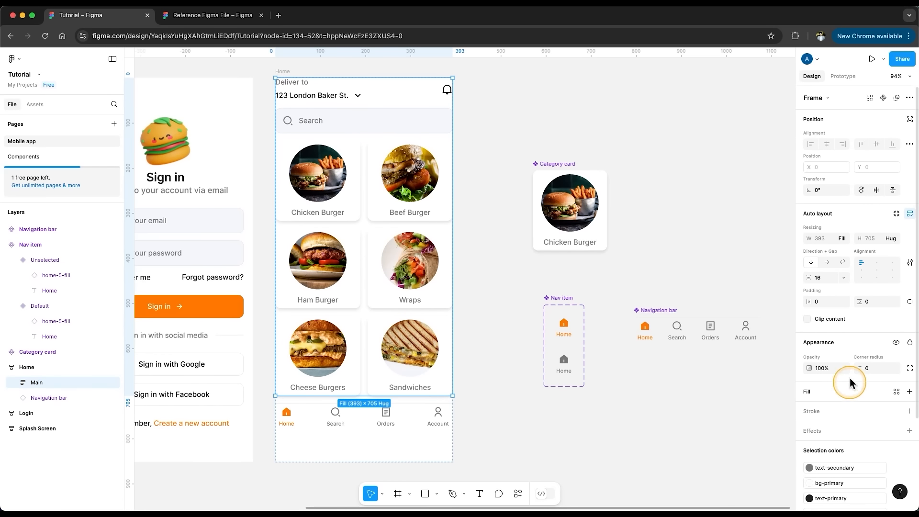
{"action": "left_click", "coordinate": [819, 301]}
{"action": "type", "text": "20"}
{"action": "left_click", "coordinate": [877, 302]}
{"action": "type", "text": "24"}
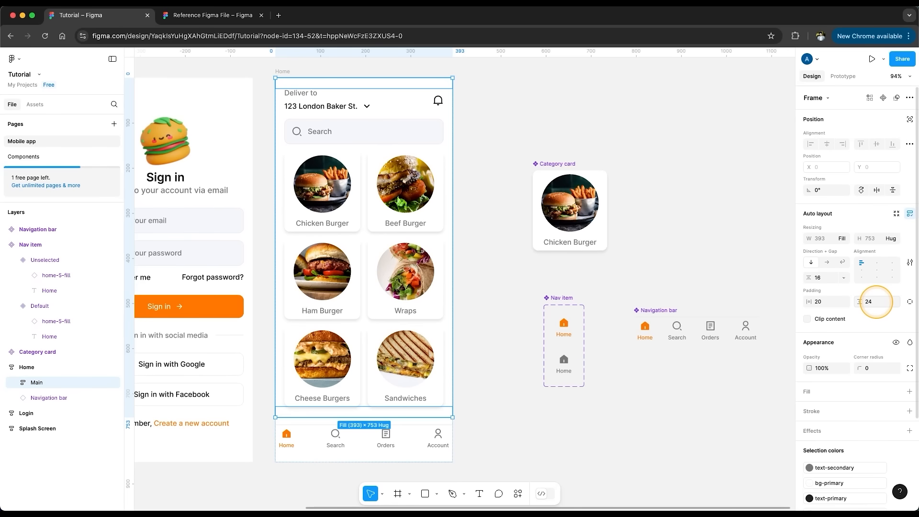
{"action": "left_click", "coordinate": [495, 435]}
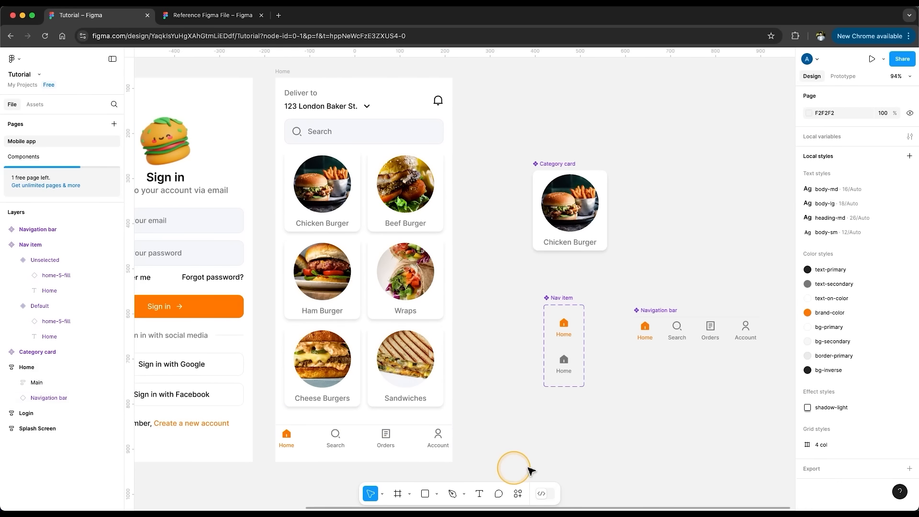
- Pad the Navigation bar component 20 horizontally and 10 vertically
{"action": "left_click", "coordinate": [654, 312]}
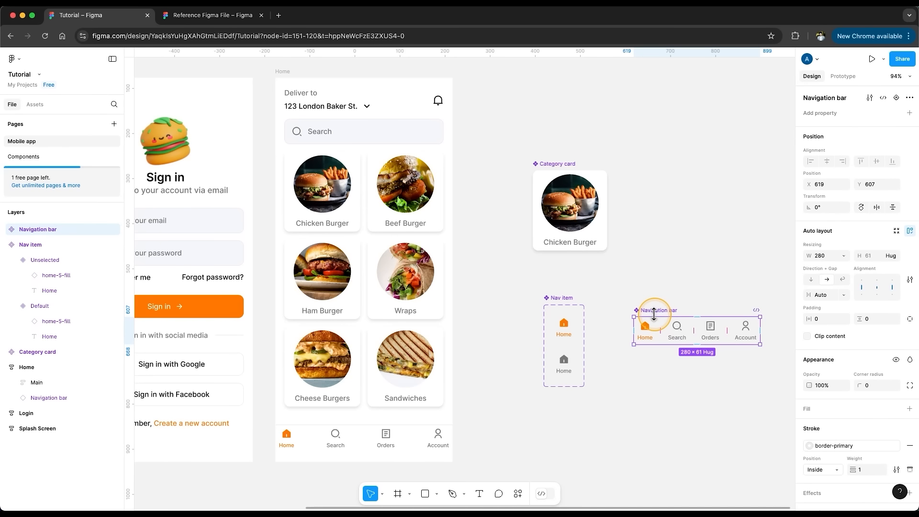
{"action": "left_click", "coordinate": [824, 320]}
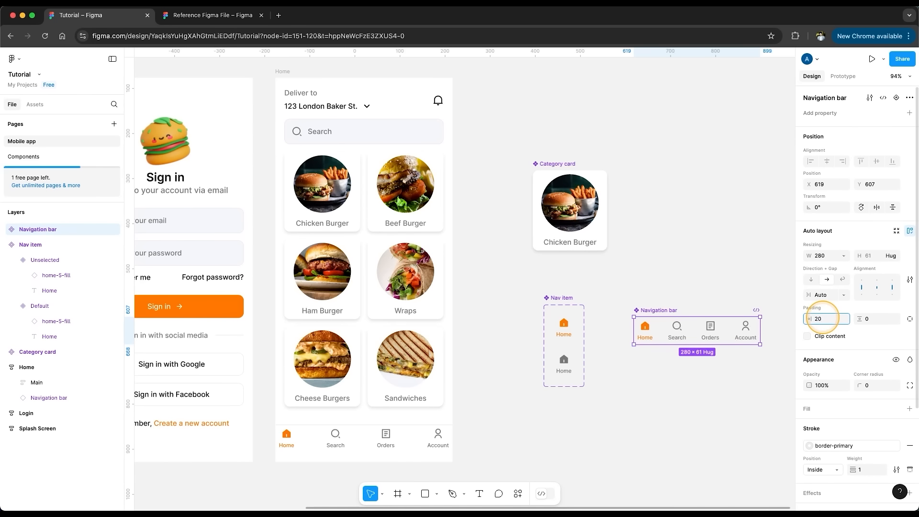
{"action": "left_click", "coordinate": [874, 317]}
{"action": "type", "text": "10"}
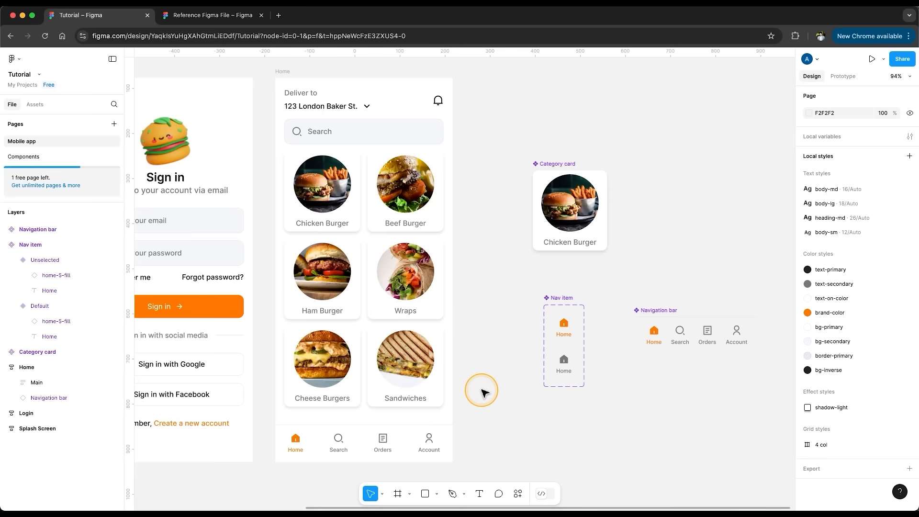
{"action": "scroll", "coordinate": [754, 231], "scroll_direction": "down", "scroll_amount": 3}
{"action": "left_click_drag", "start_coordinate": [754, 230], "coordinate": [721, 59]}
- Make the Home frame 1040 tall and set its auto layout spacing to Auto
{"action": "left_click", "coordinate": [340, 113]}
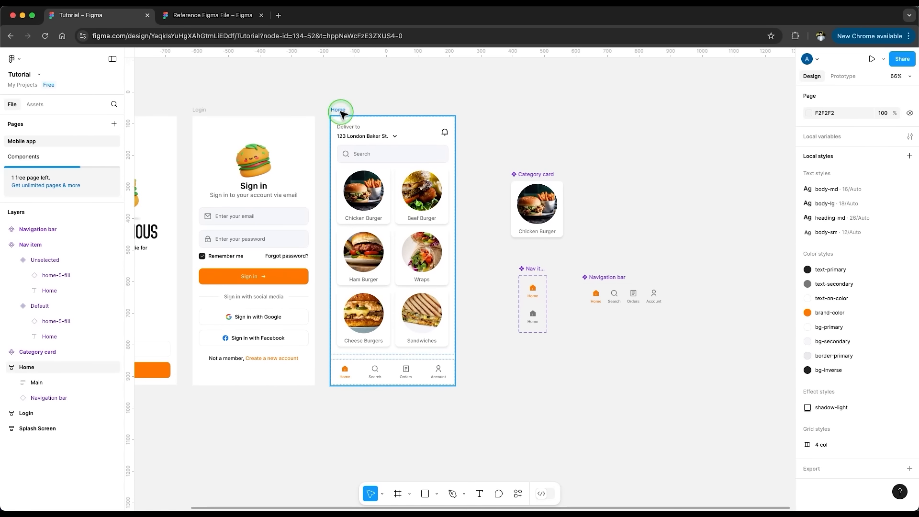
{"action": "left_click_drag", "start_coordinate": [436, 395], "coordinate": [437, 444]}
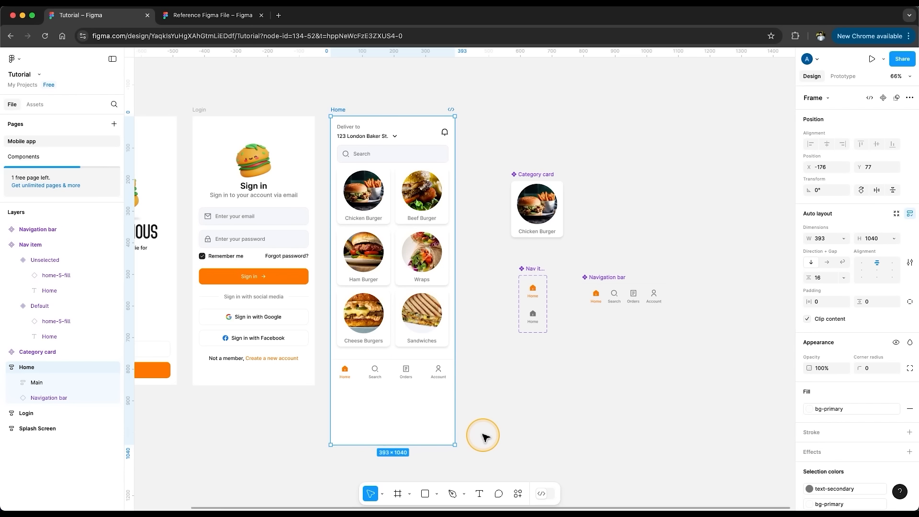
{"action": "left_click", "coordinate": [842, 278]}
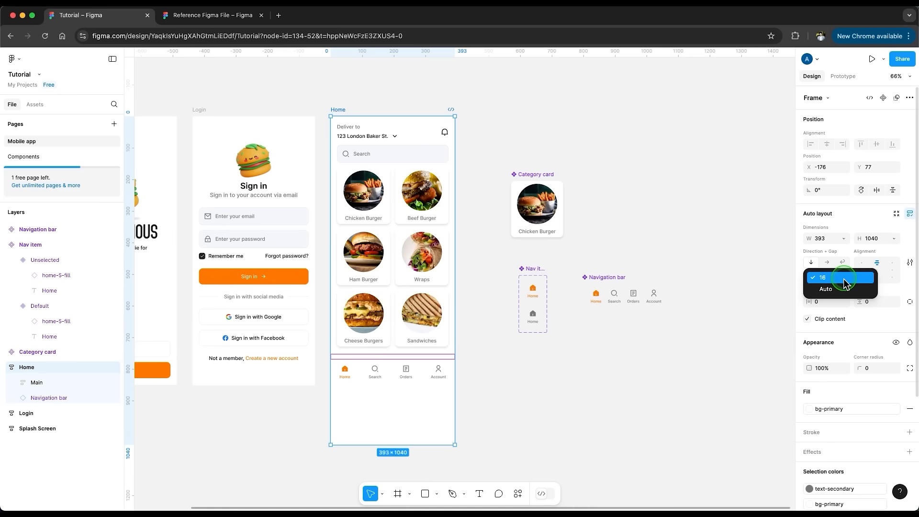
{"action": "left_click", "coordinate": [821, 291]}
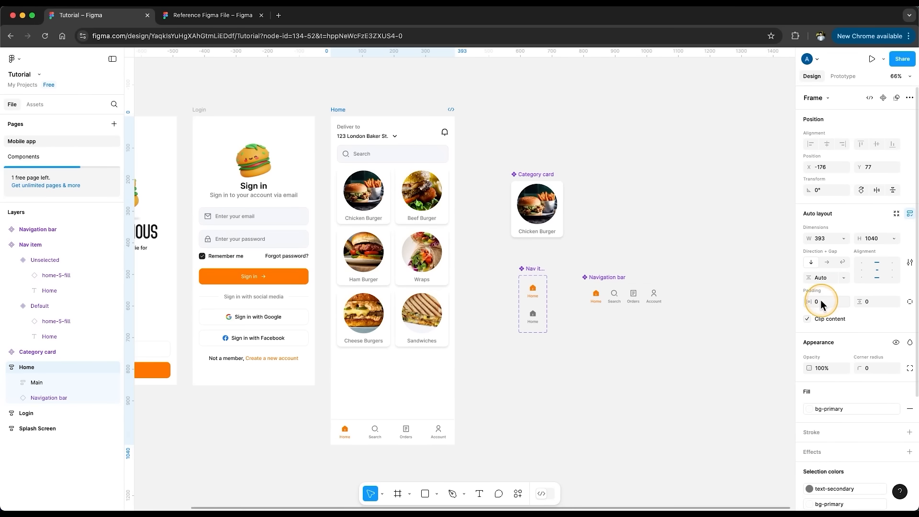
- Duplicate the Sandwiches card twice and shrink Home back to 852 high
{"action": "left_click", "coordinate": [433, 318], "text": "super"}
{"action": "key", "text": "super+d"}
{"action": "key", "text": "super+d"}
{"action": "key", "text": "super+d"}
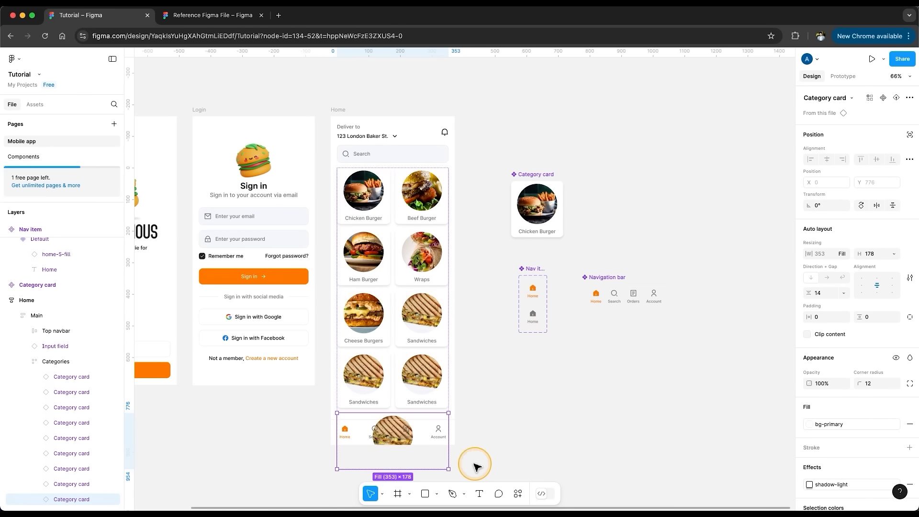
{"action": "left_click", "coordinate": [511, 433]}
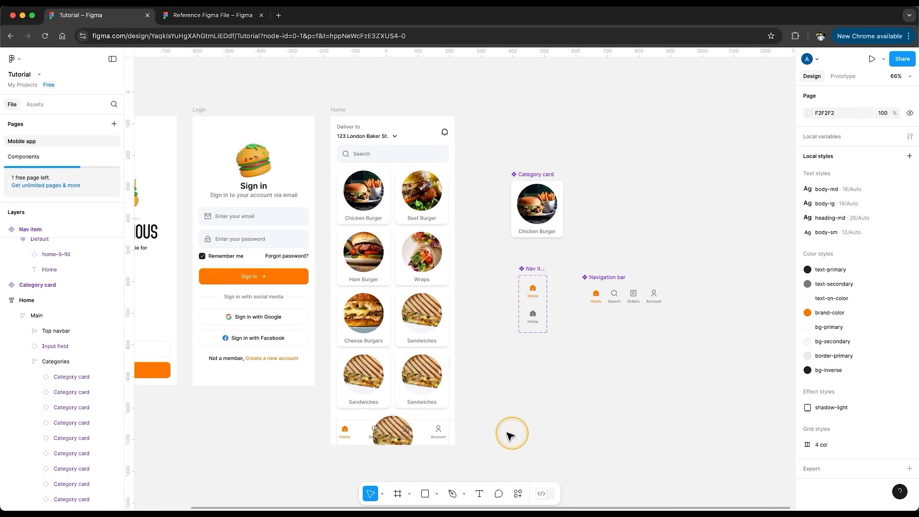
{"action": "left_click", "coordinate": [339, 111]}
{"action": "left_click_drag", "start_coordinate": [400, 445], "coordinate": [402, 385]}
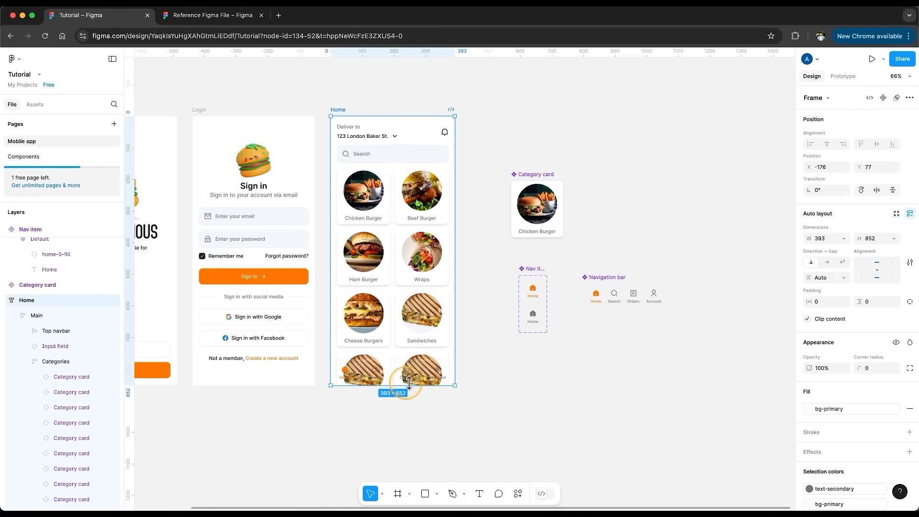
{"action": "left_click", "coordinate": [467, 424]}
- Give the navigation bar a bg-primary fill and present the Home screen prototype
{"action": "left_click", "coordinate": [593, 279]}
{"action": "left_click", "coordinate": [895, 410]}
{"action": "left_click", "coordinate": [720, 444]}
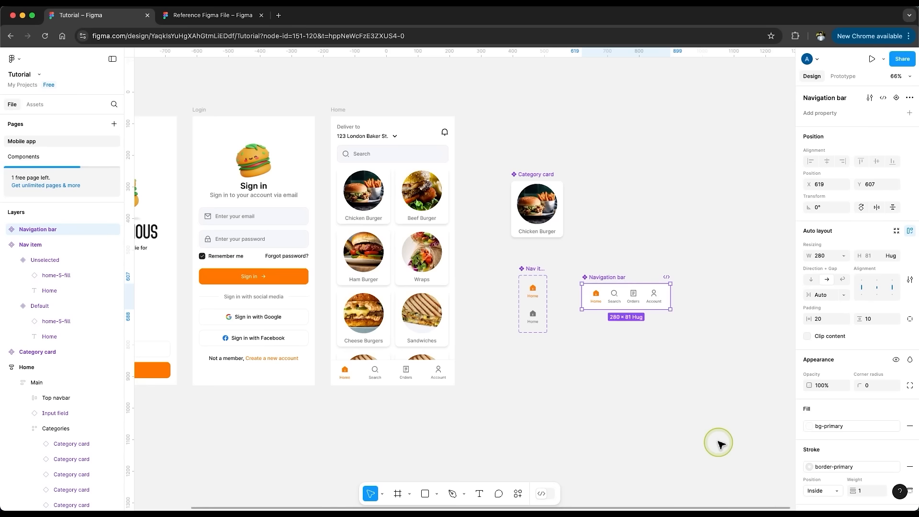
{"action": "left_click", "coordinate": [573, 368]}
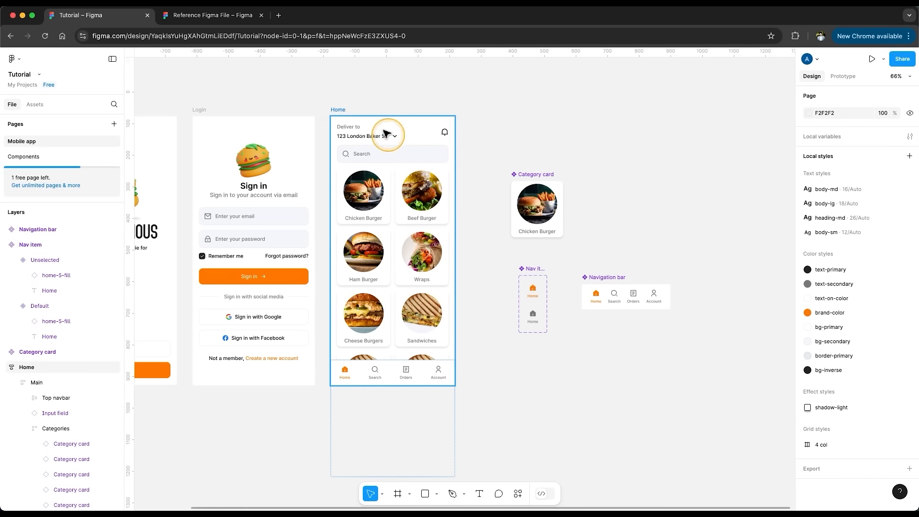
{"action": "left_click", "coordinate": [339, 111]}
{"action": "left_click", "coordinate": [870, 59]}
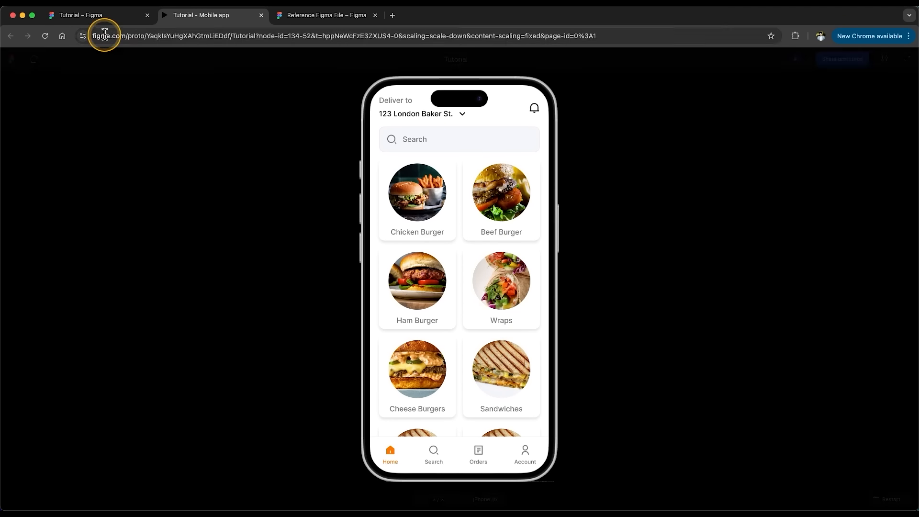
- Set the Categories grid inside Home's Main frame to Vertical overflow and test scrolling in the prototype
{"action": "left_click", "coordinate": [98, 15]}
{"action": "left_click", "coordinate": [365, 260]}
{"action": "double_click", "coordinate": [385, 252]}
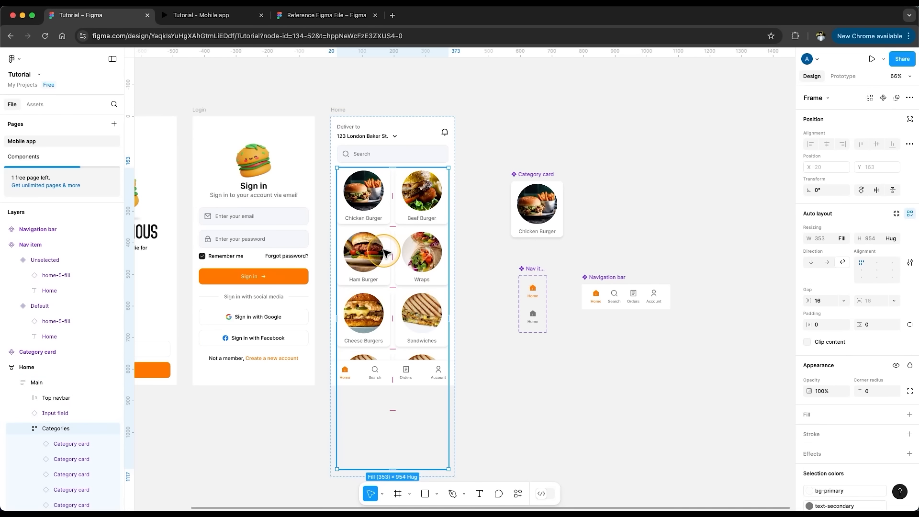
{"action": "mouse_move", "coordinate": [396, 253]}
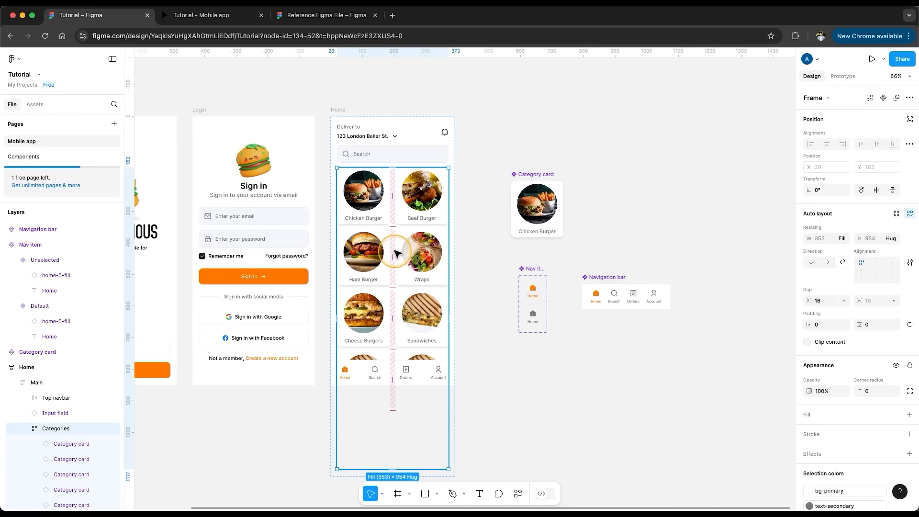
{"action": "left_click", "coordinate": [842, 77]}
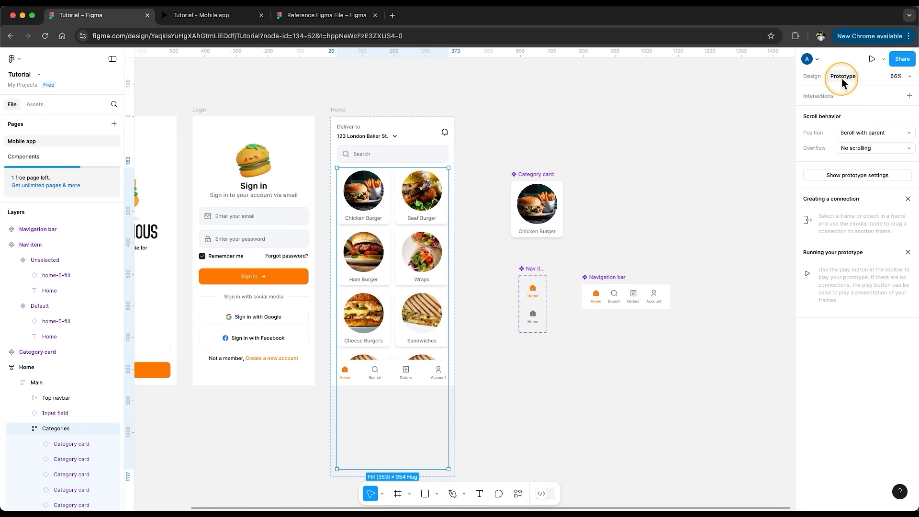
{"action": "left_click", "coordinate": [865, 147]}
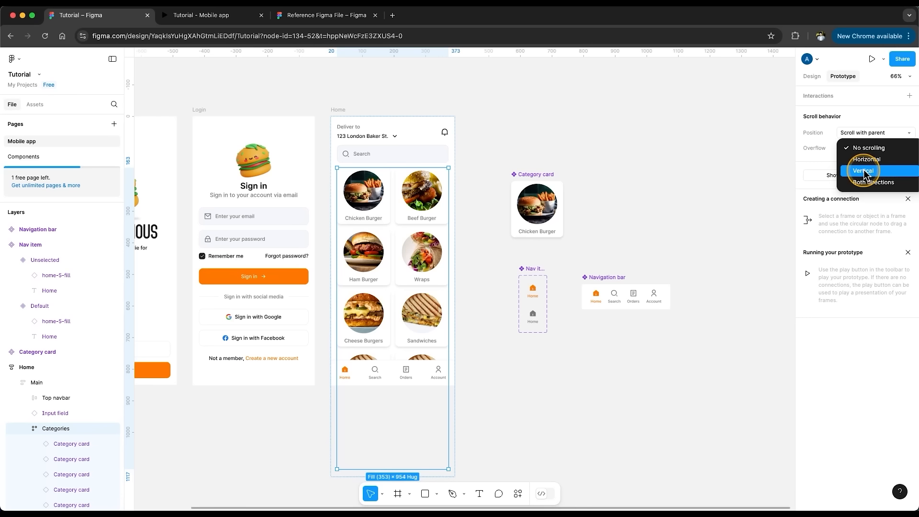
{"action": "left_click", "coordinate": [864, 171]}
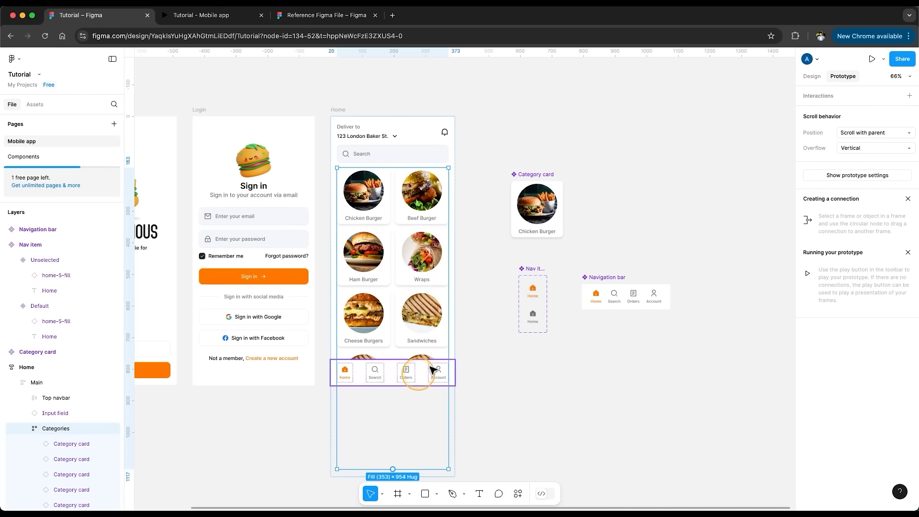
{"action": "left_click", "coordinate": [230, 28]}
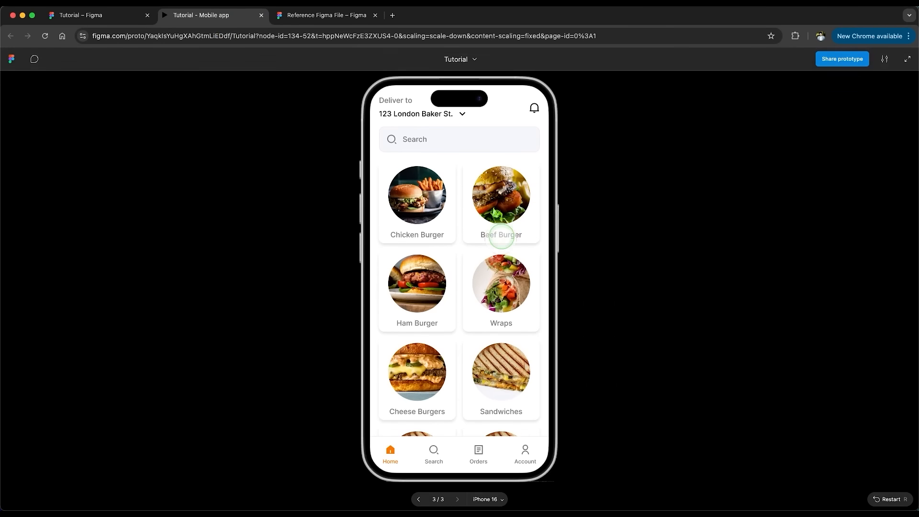
{"action": "scroll", "coordinate": [481, 257], "scroll_direction": "down", "scroll_amount": 2}
{"action": "scroll", "coordinate": [481, 257], "scroll_direction": "up", "scroll_amount": 2}
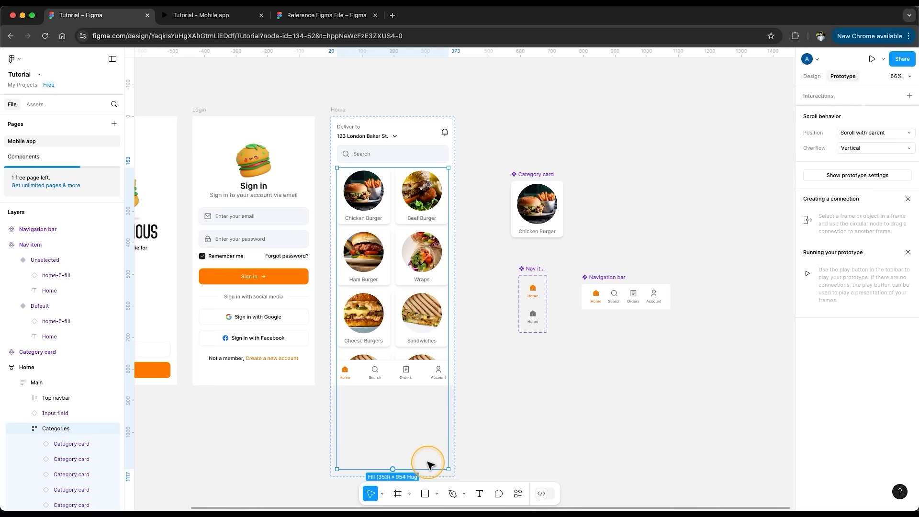
- Shorten the Categories grid to a fixed height of 583
{"action": "left_click_drag", "start_coordinate": [428, 469], "coordinate": [430, 359]}
{"action": "left_click", "coordinate": [812, 76]}
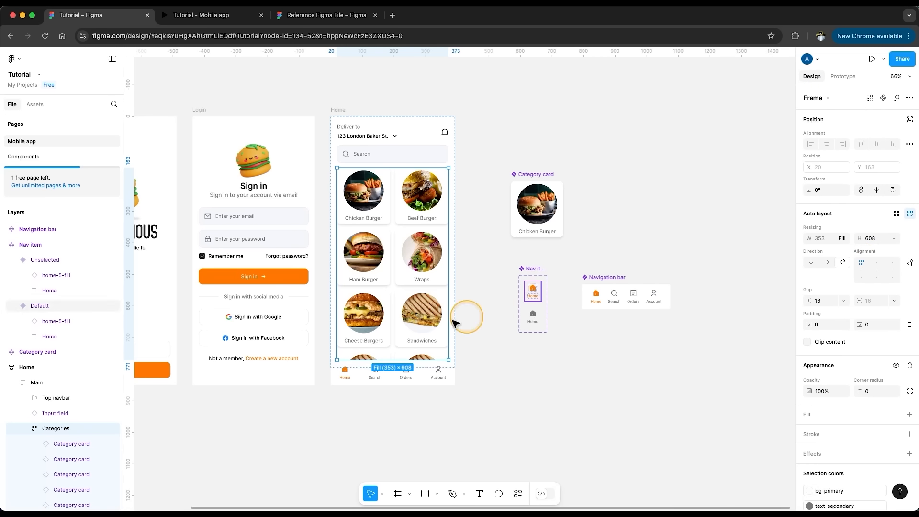
{"action": "left_click_drag", "start_coordinate": [430, 359], "coordinate": [429, 352]}
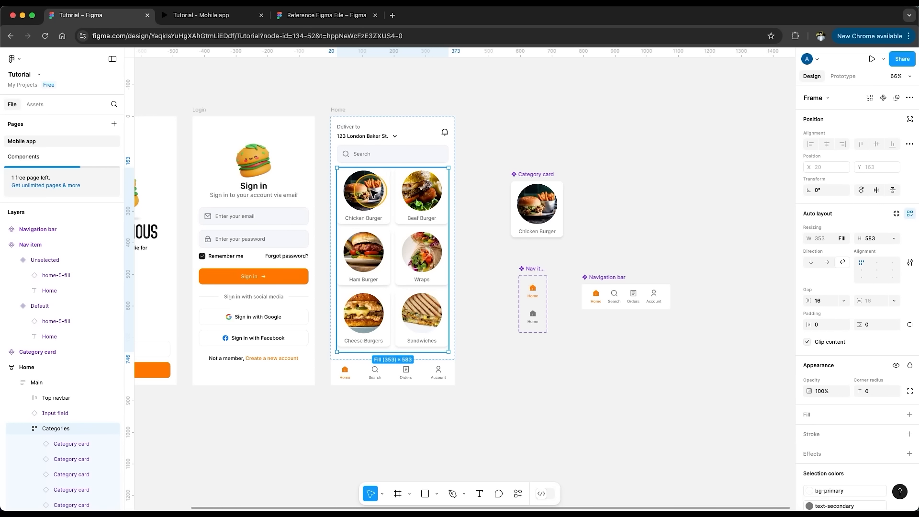
- Test the grid's scrolling in the prototype, then select the Category card, Nav item and Navigation bar components
{"action": "left_click", "coordinate": [210, 15]}
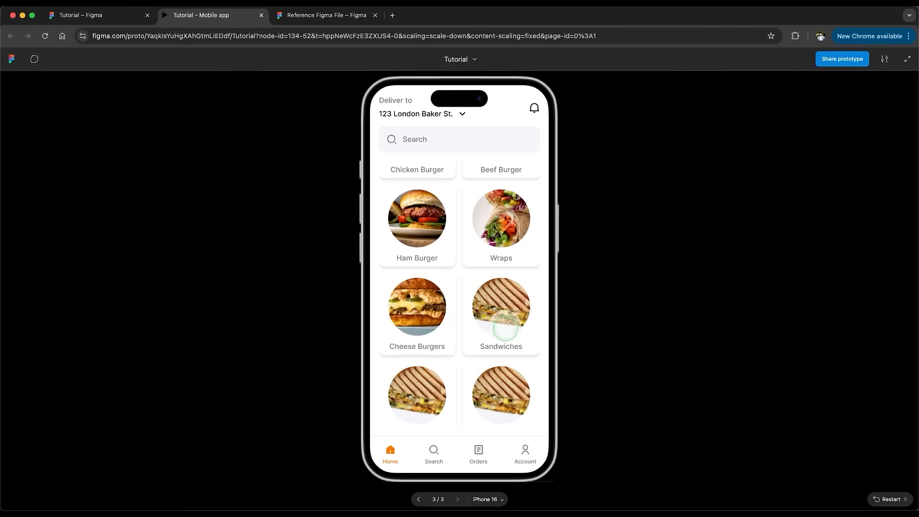
{"action": "left_click_drag", "start_coordinate": [504, 328], "coordinate": [498, 437]}
{"action": "left_click", "coordinate": [80, 15]}
{"action": "left_click_drag", "start_coordinate": [481, 139], "coordinate": [707, 378]}
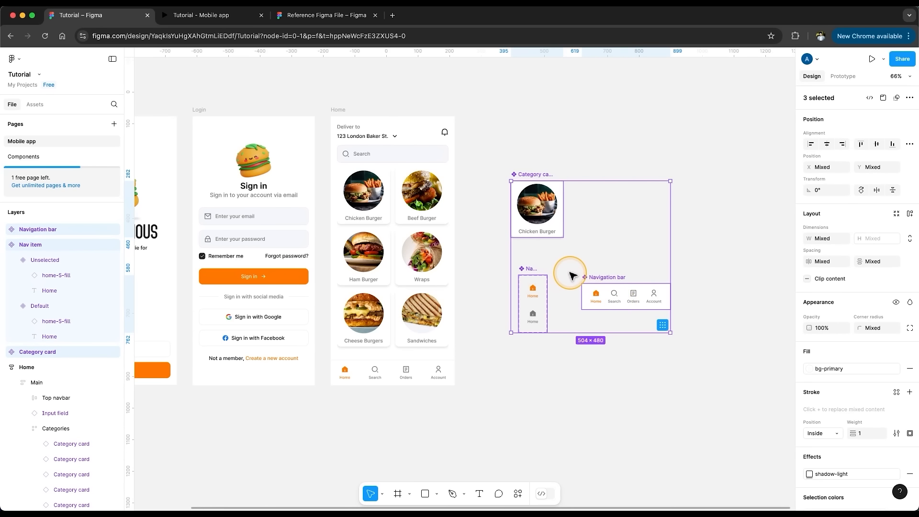
- Move the three components onto the Components page
{"action": "key", "text": "ctrl+x"}
{"action": "left_click", "coordinate": [59, 156]}
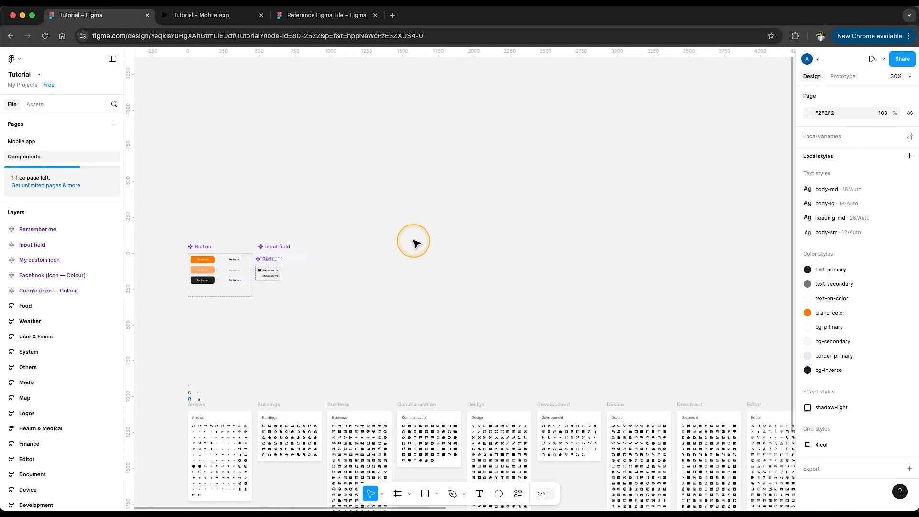
{"action": "key", "text": "ctrl+v"}
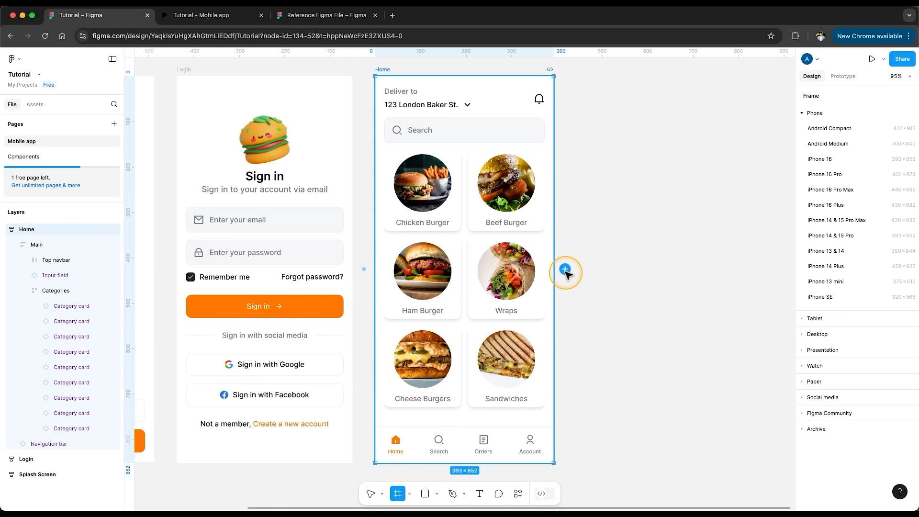
- Duplicate Home as Category Page and choose to place an image from a file
{"action": "left_click", "coordinate": [565, 270]}
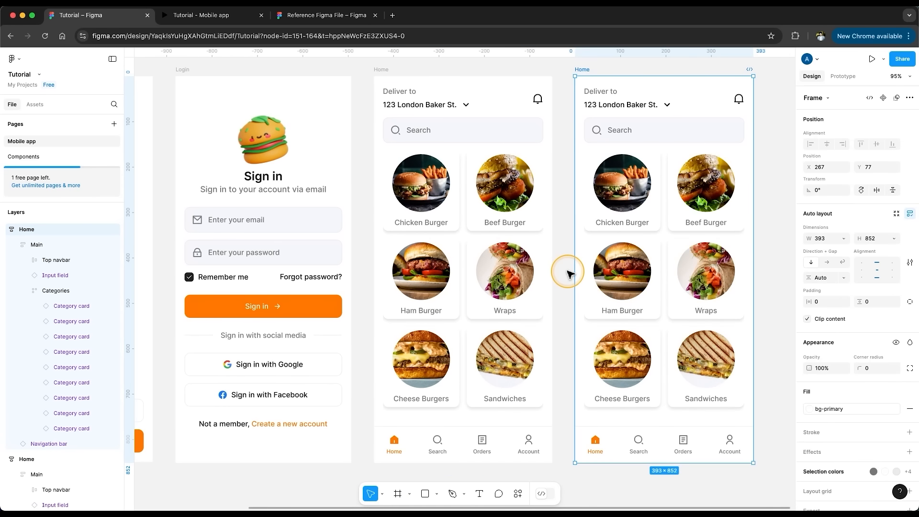
{"action": "scroll", "coordinate": [567, 273], "scroll_direction": "right", "scroll_amount": 5}
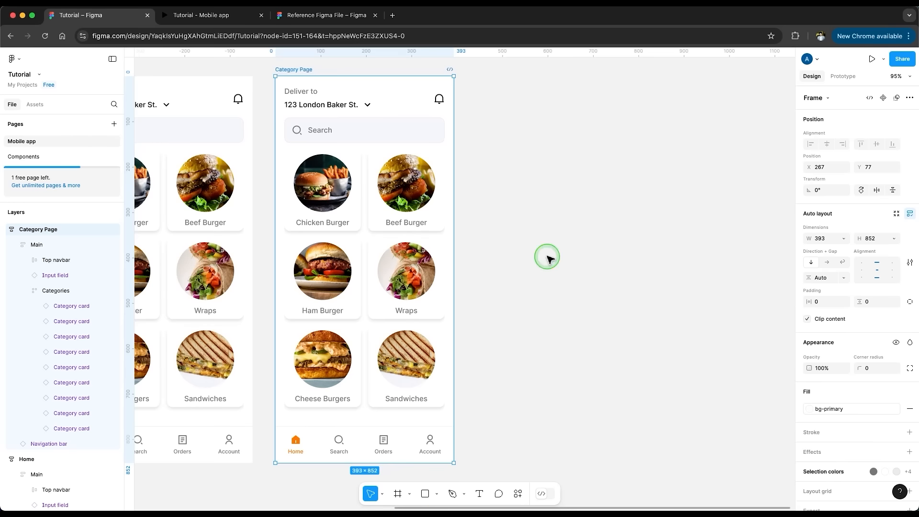
{"action": "left_click", "coordinate": [547, 257]}
{"action": "left_click", "coordinate": [437, 494]}
{"action": "left_click", "coordinate": [437, 494]}
{"action": "left_click", "coordinate": [436, 494]}
{"action": "left_click", "coordinate": [460, 469]}
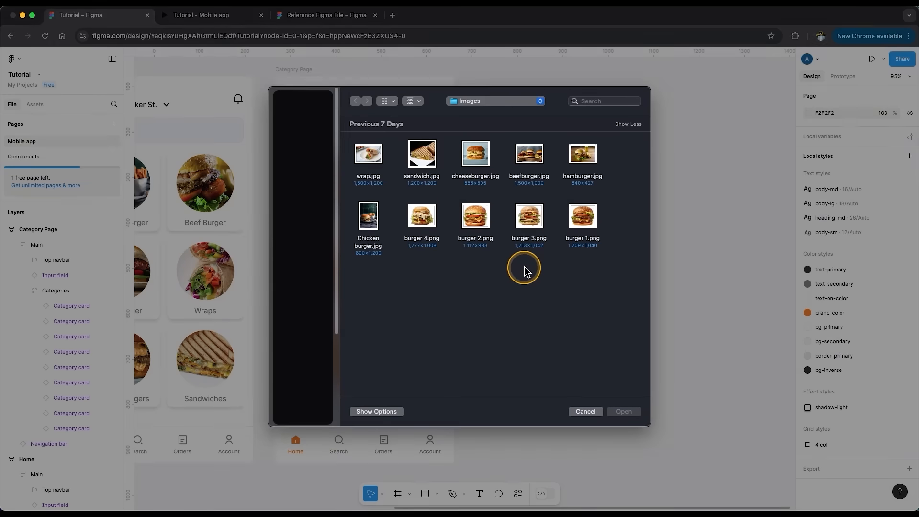
- Place burger 4.png and add a left-aligned 'Chicken Cajun' title in text-primary beside it
{"action": "double_click", "coordinate": [420, 217]}
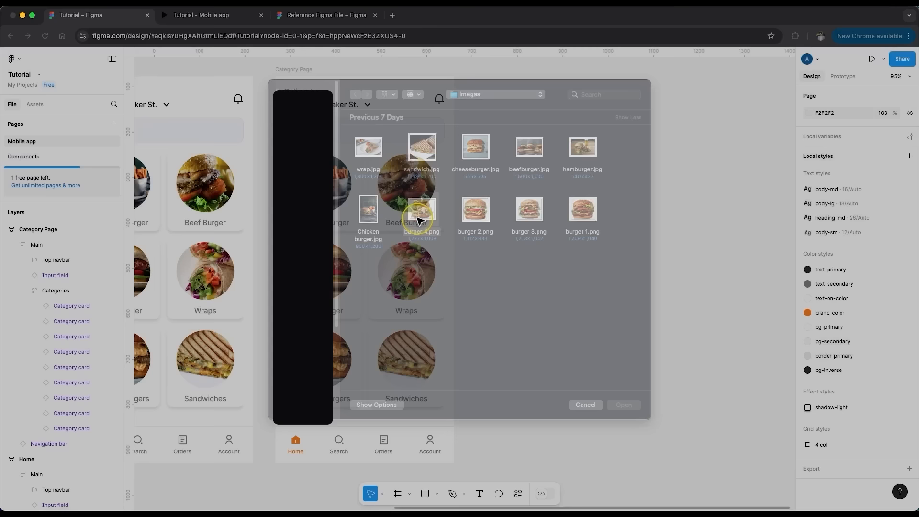
{"action": "left_click_drag", "start_coordinate": [541, 177], "coordinate": [586, 224]}
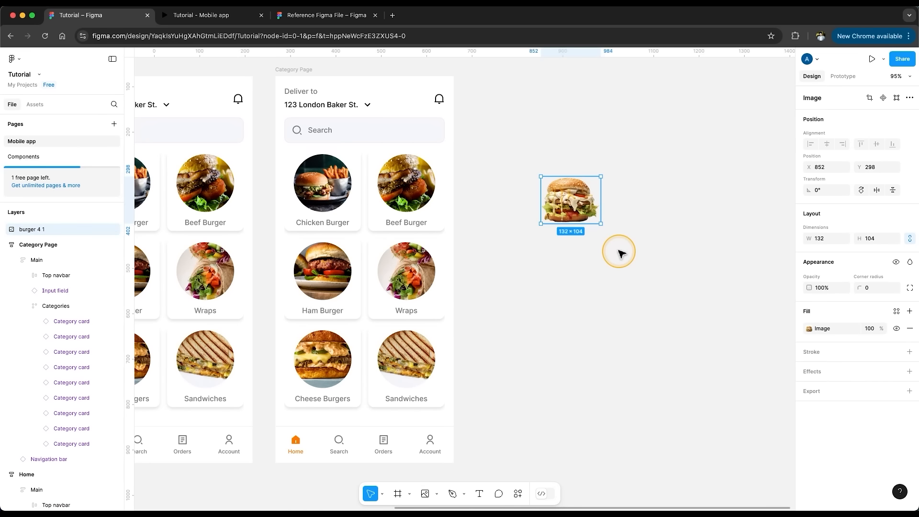
{"action": "scroll", "coordinate": [618, 251], "scroll_direction": "right", "scroll_amount": 2}
{"action": "key", "text": "t"}
{"action": "left_click", "coordinate": [597, 227]}
{"action": "key", "text": "ctrl+v"}
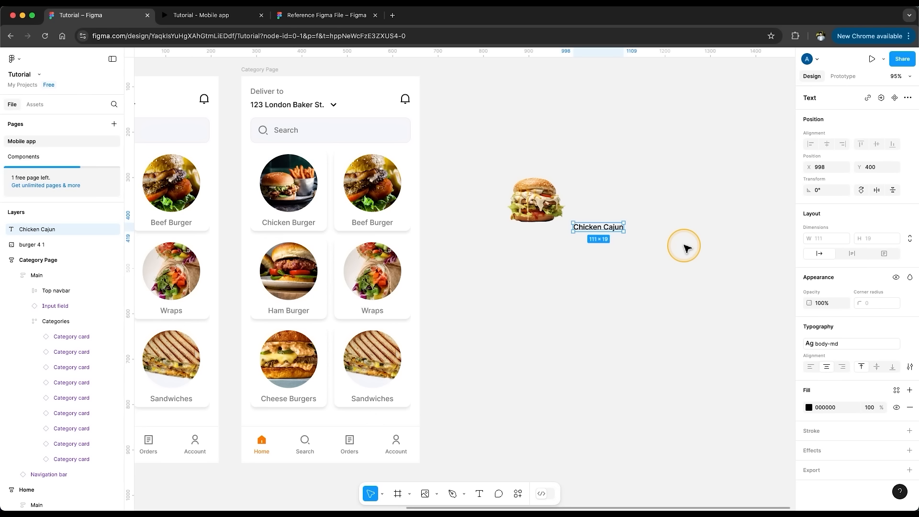
{"action": "left_click", "coordinate": [896, 390]}
{"action": "left_click", "coordinate": [740, 384]}
{"action": "left_click", "coordinate": [808, 370]}
{"action": "mouse_move", "coordinate": [602, 227]}
{"action": "left_mouse_down"}
{"action": "mouse_move", "coordinate": [601, 188]}
{"action": "mouse_move", "coordinate": [613, 203]}
{"action": "mouse_move", "coordinate": [658, 216]}
{"action": "mouse_move", "coordinate": [597, 244]}
{"action": "left_mouse_up"}
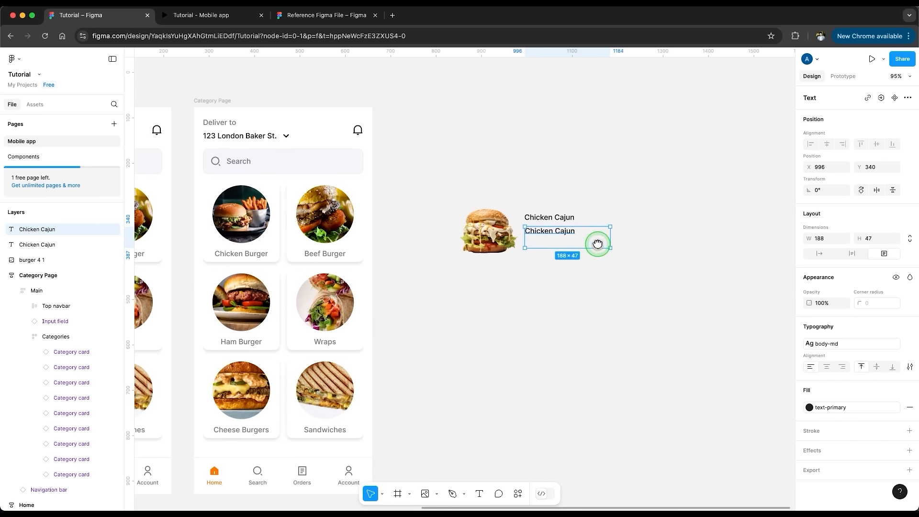
- Colour the ingredients description grey text-secondary and Alt-drag the title to make the $5.95 price
{"action": "scroll", "coordinate": [587, 239], "scroll_direction": "up", "scroll_amount": 3}
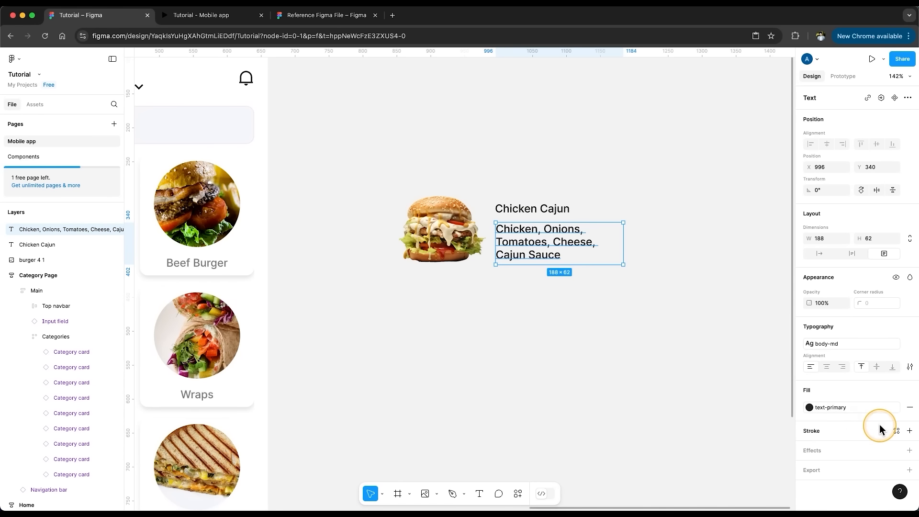
{"action": "left_click", "coordinate": [856, 407]}
{"action": "left_click", "coordinate": [716, 402]}
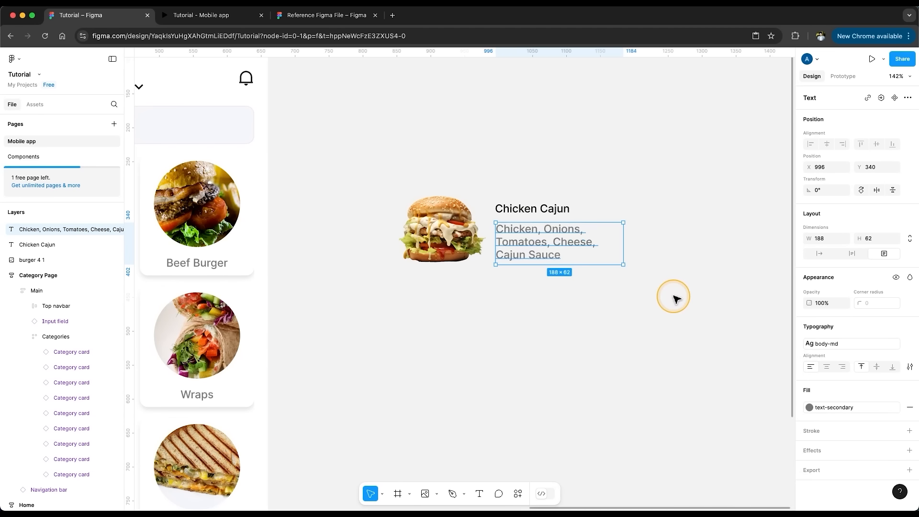
{"action": "left_click", "coordinate": [675, 298]}
{"action": "left_click_drag", "start_coordinate": [530, 209], "coordinate": [625, 210], "text": "alt"}
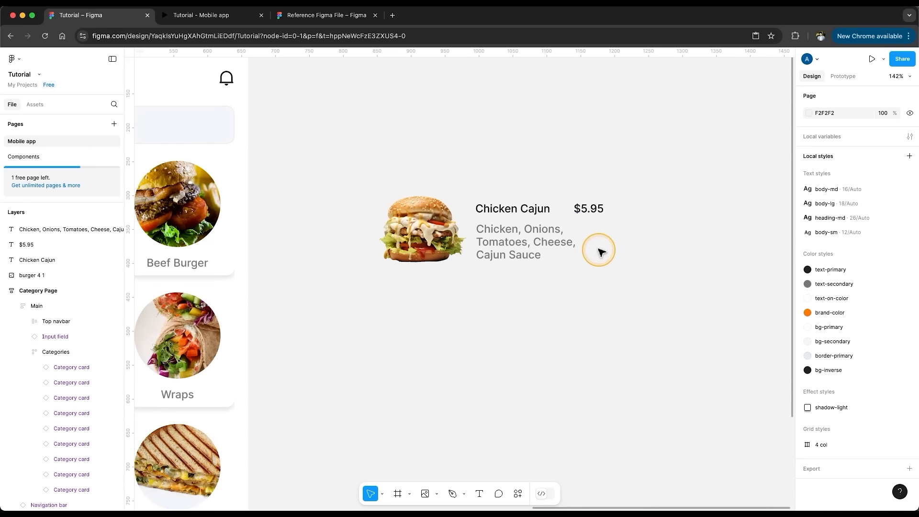
- Wrap the burger, title, description and price in a suggested auto layout
{"action": "left_click_drag", "start_coordinate": [728, 176], "coordinate": [474, 226]}
{"action": "right_click", "coordinate": [454, 221]}
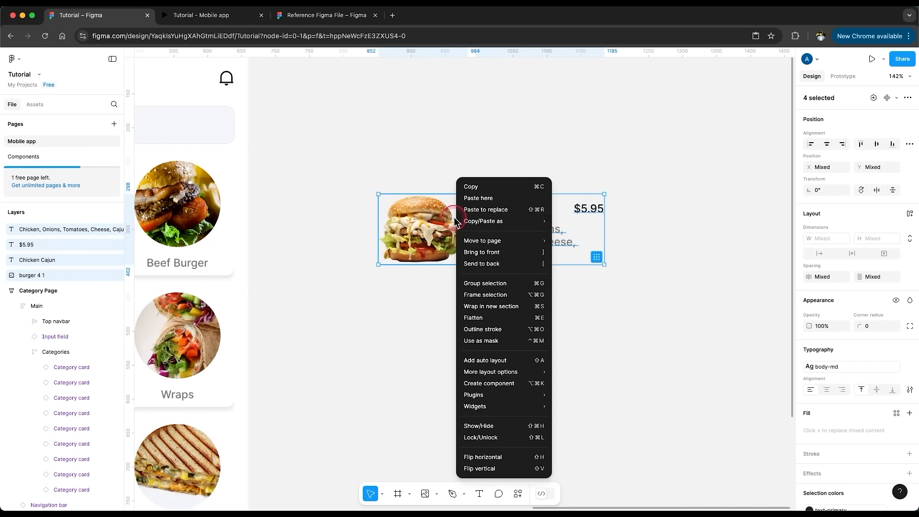
{"action": "mouse_move", "coordinate": [516, 371]}
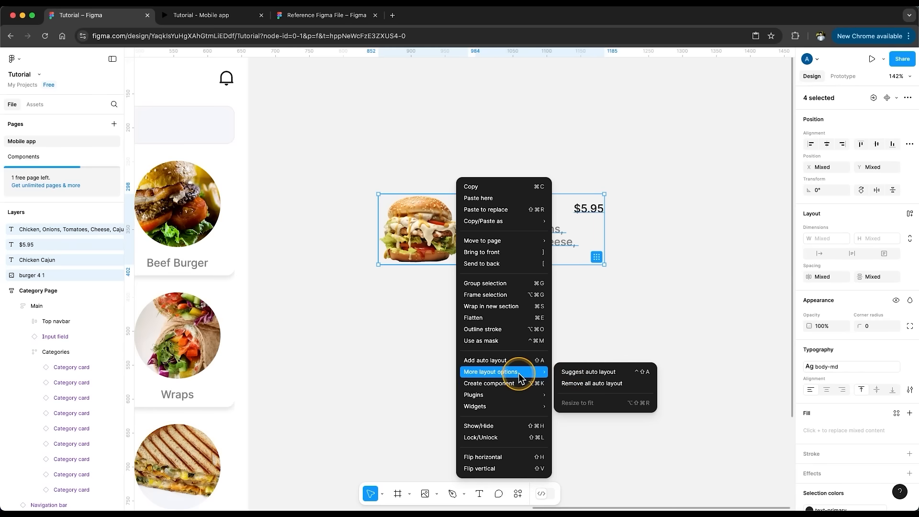
{"action": "left_click", "coordinate": [588, 371]}
- Size the card to 458 wide and 151 tall, centre its contents, and set gap 8
{"action": "left_click", "coordinate": [385, 186]}
{"action": "left_click_drag", "start_coordinate": [604, 234], "coordinate": [682, 238]}
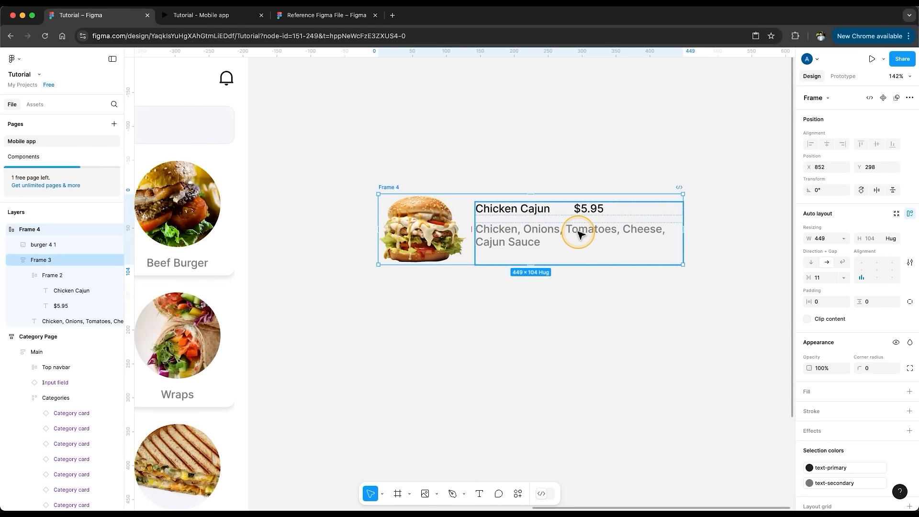
{"action": "left_click_drag", "start_coordinate": [474, 265], "coordinate": [472, 296]}
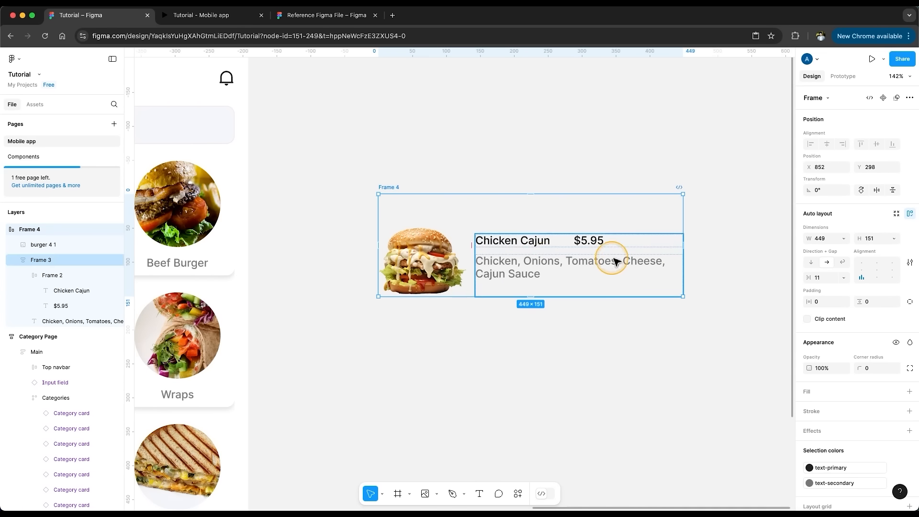
{"action": "left_click", "coordinate": [878, 269]}
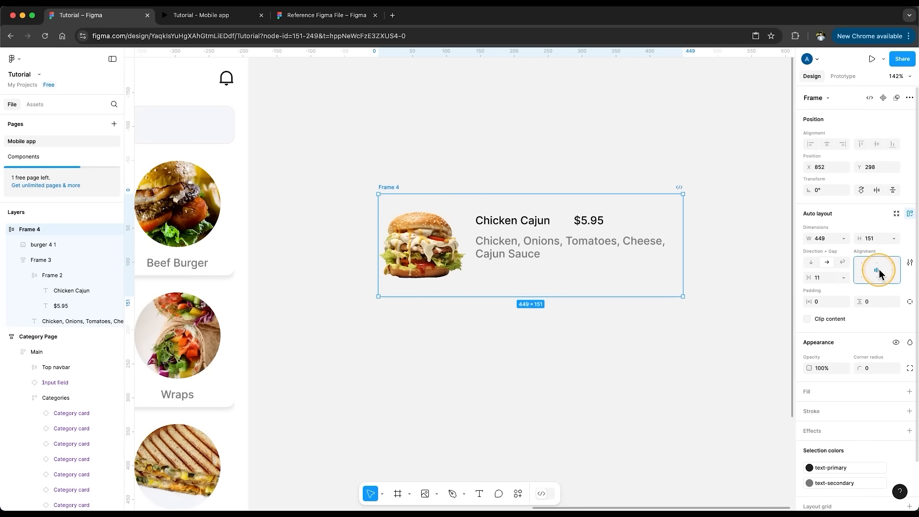
{"action": "left_click", "coordinate": [824, 278]}
{"action": "type", "text": "8"}
{"action": "key", "text": "Return"}
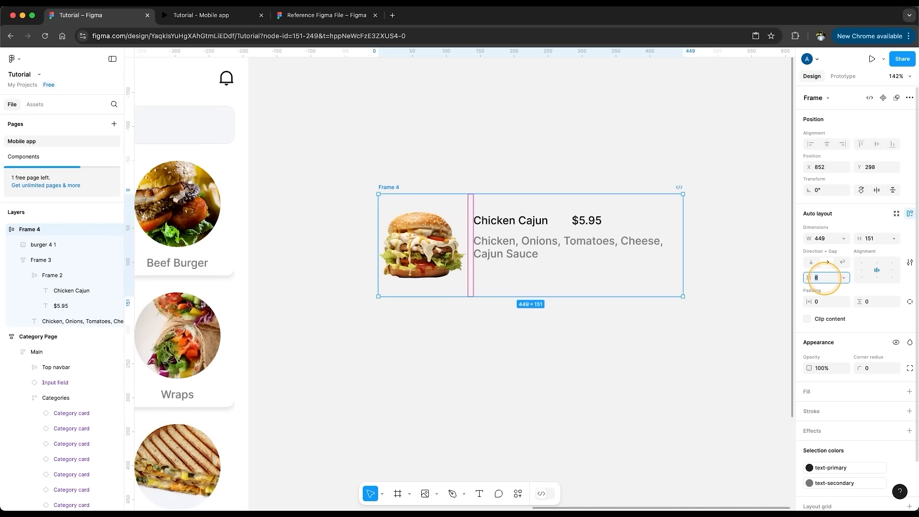
{"action": "left_click", "coordinate": [526, 248]}
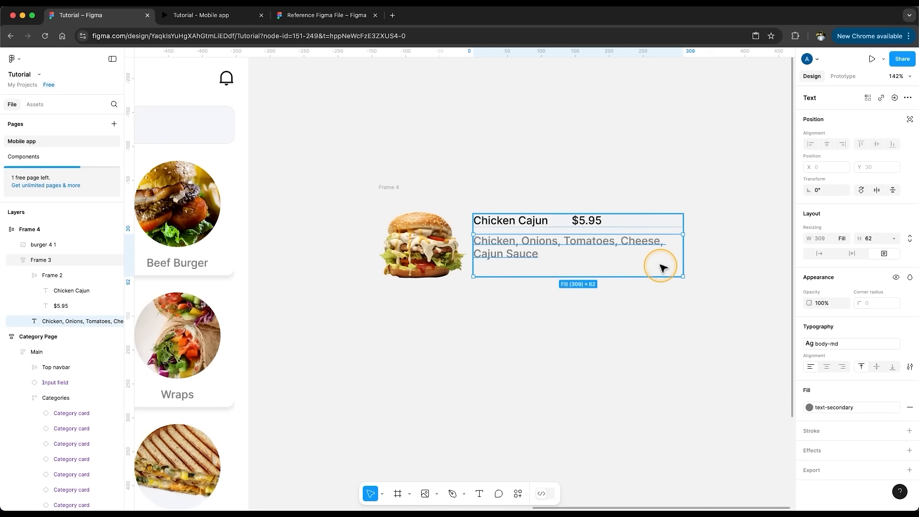
- Make the description hug its height and set the title–price row gap to Auto
{"action": "left_click", "coordinate": [893, 239]}
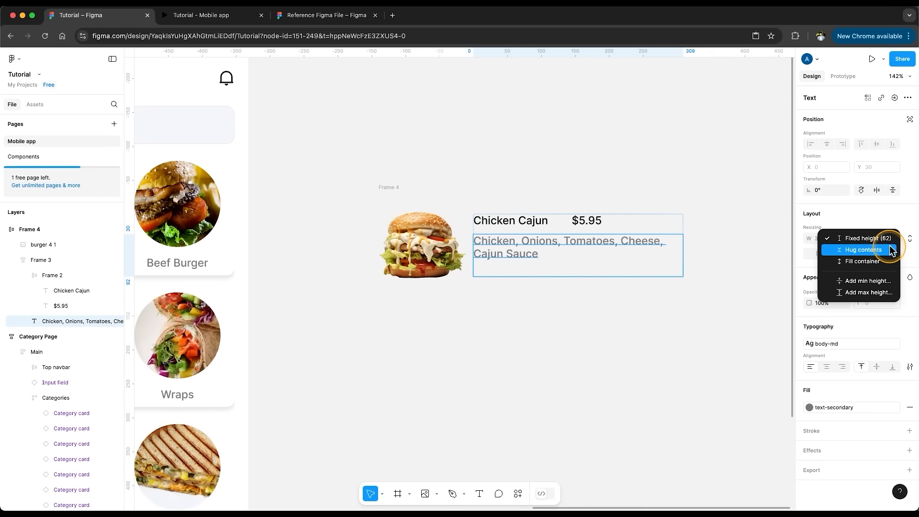
{"action": "left_click", "coordinate": [863, 249]}
{"action": "left_click", "coordinate": [538, 227]}
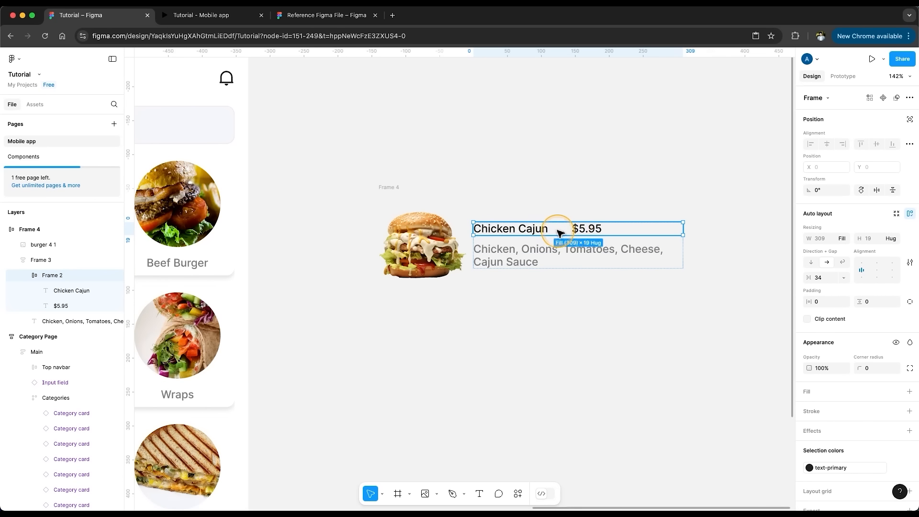
{"action": "left_click", "coordinate": [843, 278]}
{"action": "left_click", "coordinate": [823, 279]}
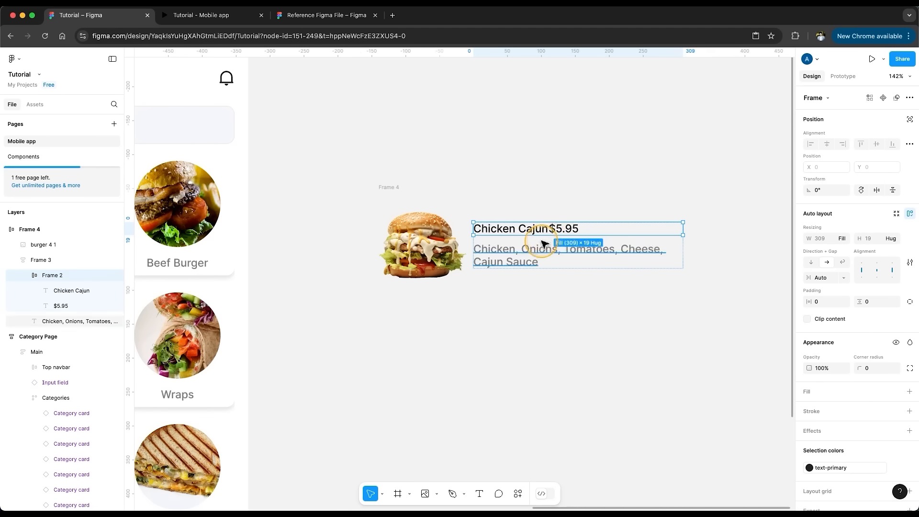
- Set the $5.95 price width to Fill container and narrow the card to 400 wide
{"action": "left_click", "coordinate": [71, 292]}
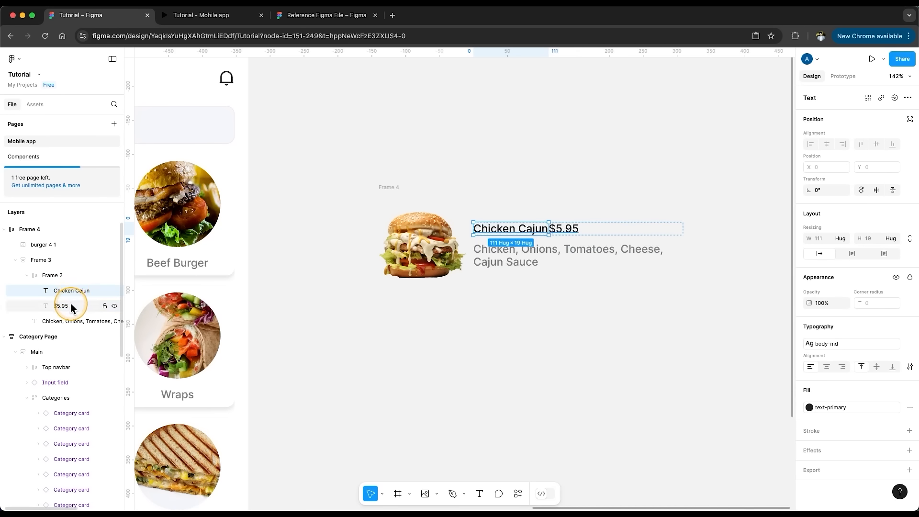
{"action": "left_click", "coordinate": [70, 303]}
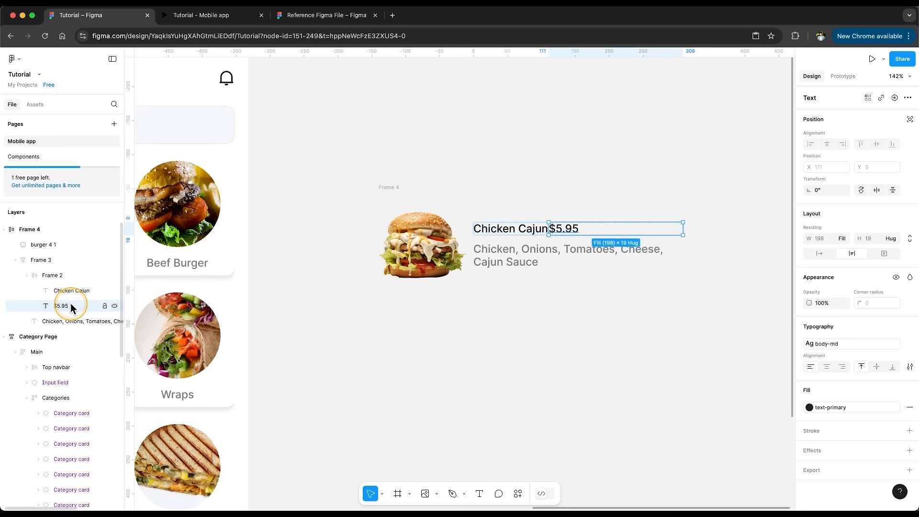
{"action": "left_click", "coordinate": [844, 238]}
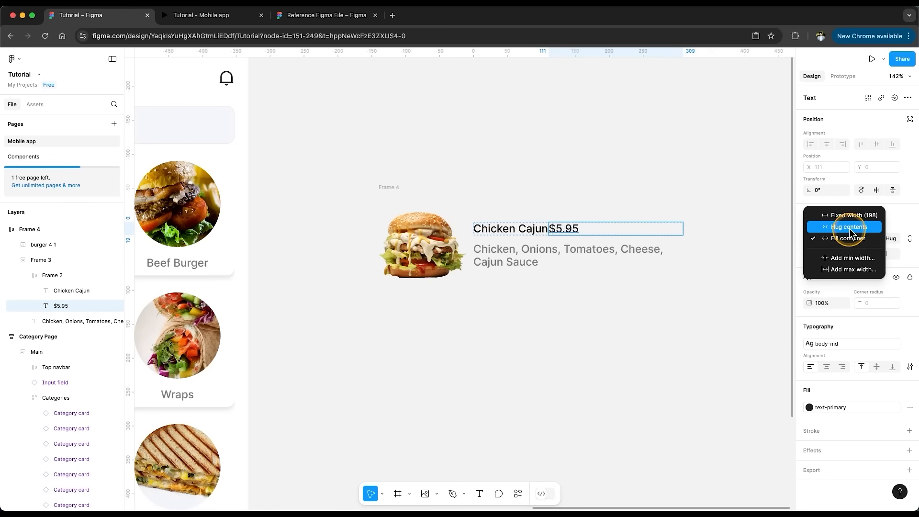
{"action": "left_click", "coordinate": [848, 242]}
{"action": "left_click", "coordinate": [680, 292]}
{"action": "left_click_drag", "start_coordinate": [683, 258], "coordinate": [649, 256]}
- Fill the card with white bg-primary and give it a corner radius of 12
{"action": "left_click", "coordinate": [896, 391]}
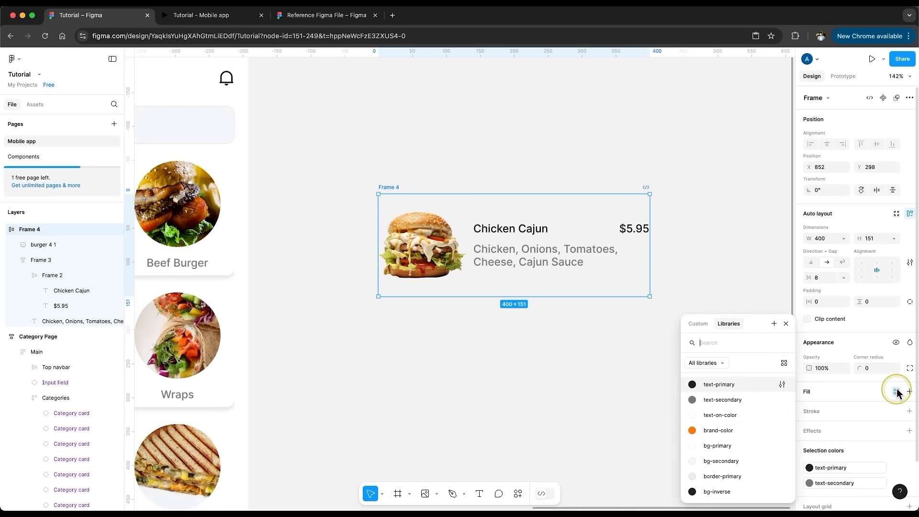
{"action": "left_click", "coordinate": [723, 446]}
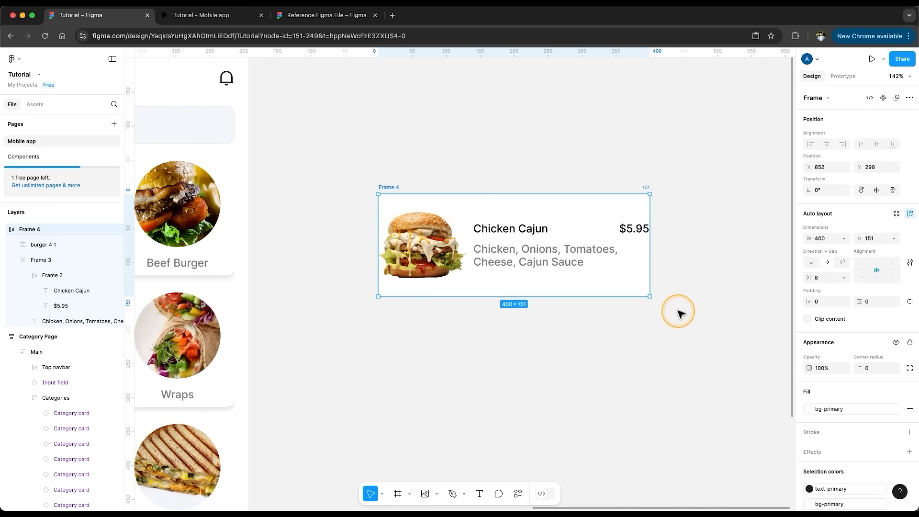
{"action": "left_click", "coordinate": [867, 367]}
{"action": "type", "text": "12"}
{"action": "key", "text": "Return"}
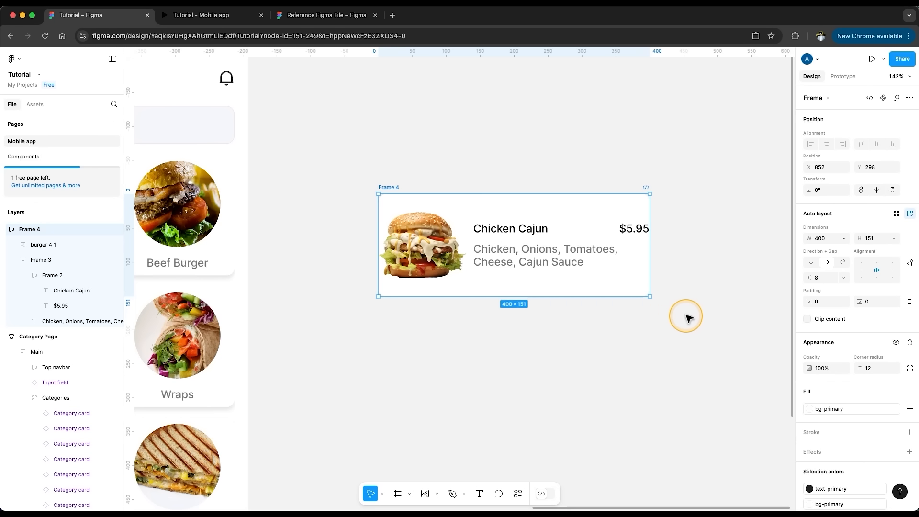
{"action": "left_click", "coordinate": [688, 317]}
{"action": "left_click", "coordinate": [394, 186]}
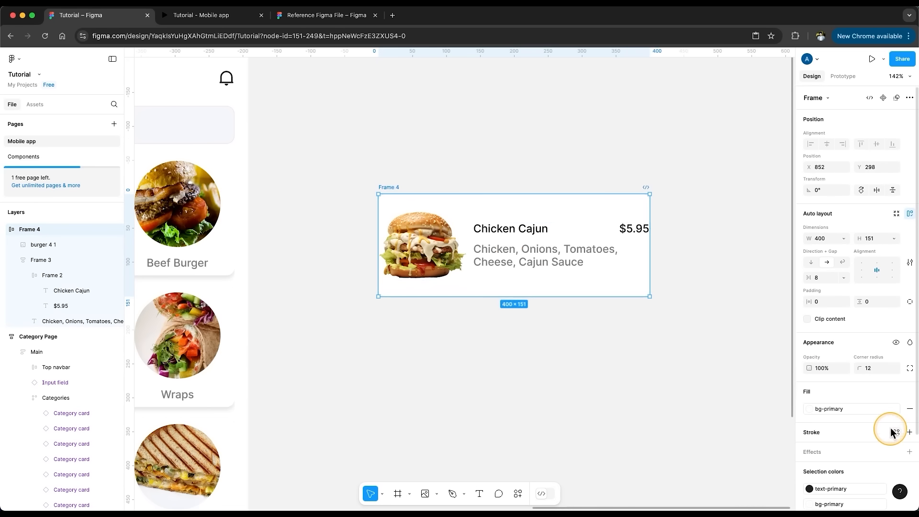
- Apply the shadow-light effect style and set 12 padding horizontally and vertically
{"action": "left_click", "coordinate": [897, 451]}
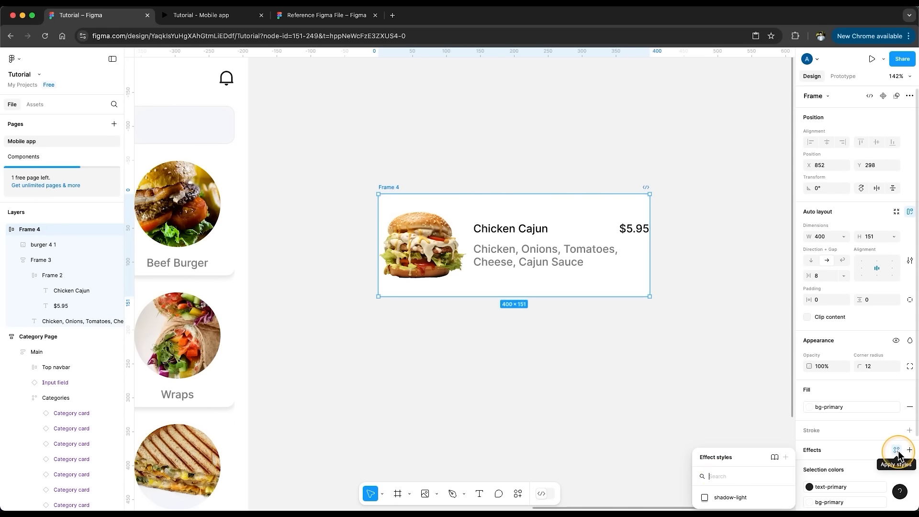
{"action": "left_click", "coordinate": [730, 498]}
{"action": "left_click", "coordinate": [619, 348]}
{"action": "left_click", "coordinate": [378, 188]}
{"action": "left_click_drag", "start_coordinate": [808, 301], "coordinate": [759, 302]}
{"action": "left_click", "coordinate": [869, 304]}
{"action": "type", "text": "12"}
{"action": "key", "text": "Return"}
- Set the card height to Hug contents and rename it 'Category Item card'
{"action": "left_click", "coordinate": [893, 239]}
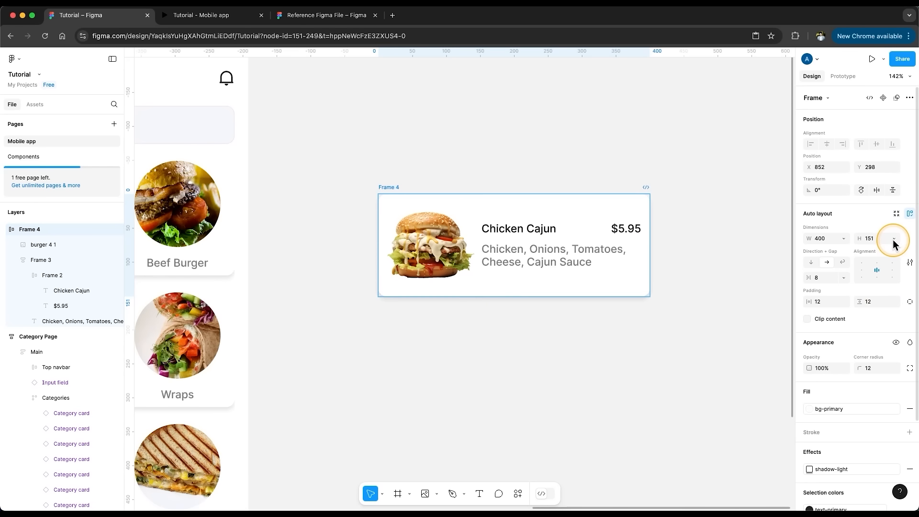
{"action": "left_click", "coordinate": [854, 248]}
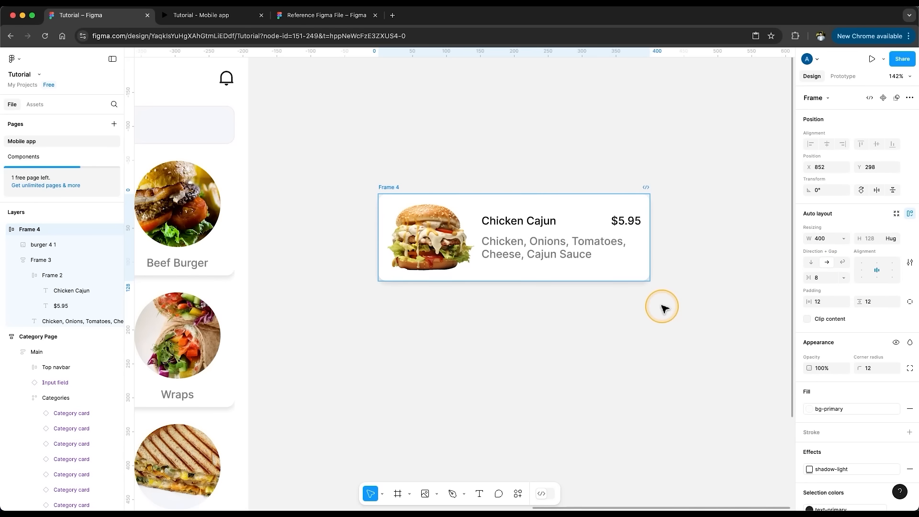
{"action": "left_click", "coordinate": [622, 315]}
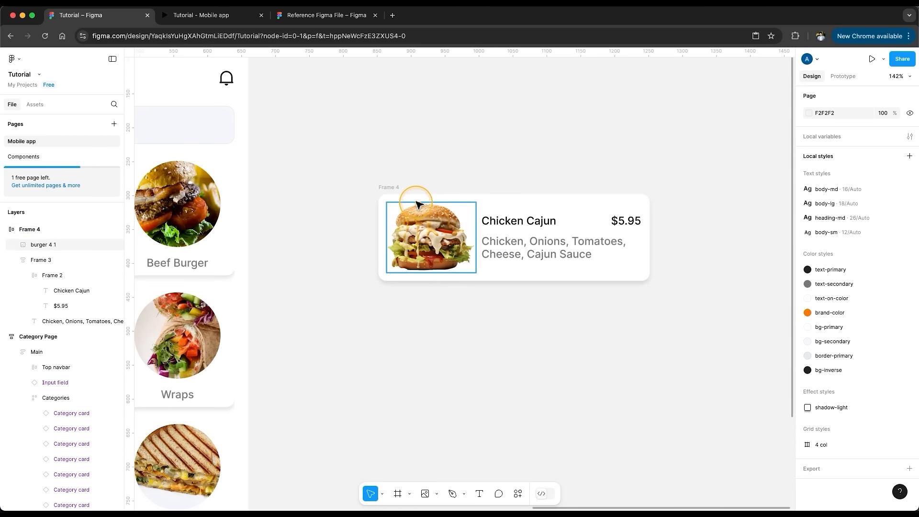
{"action": "double_click", "coordinate": [388, 187]}
{"action": "type", "text": "Category Item card"}
{"action": "key", "text": "Return"}
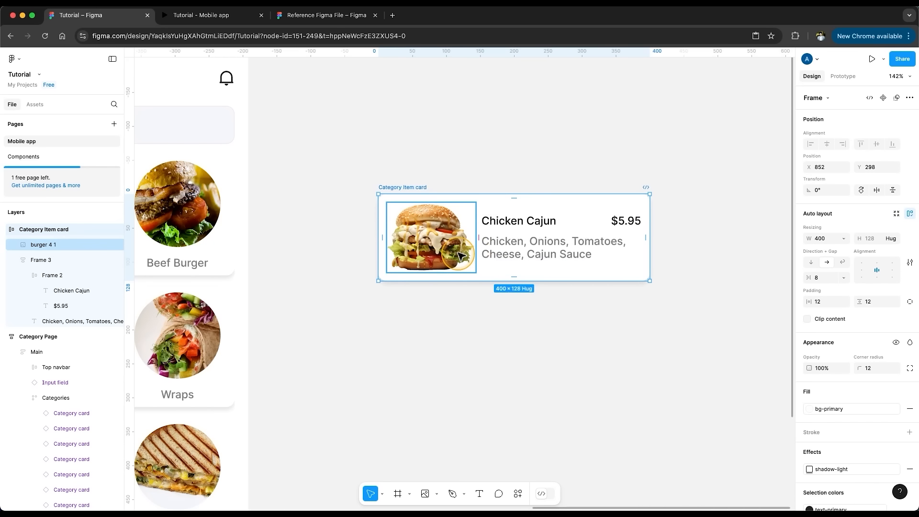
- Turn the Category Item card into a component, then select the Category Page's Categories grid
{"action": "left_click", "coordinate": [882, 98]}
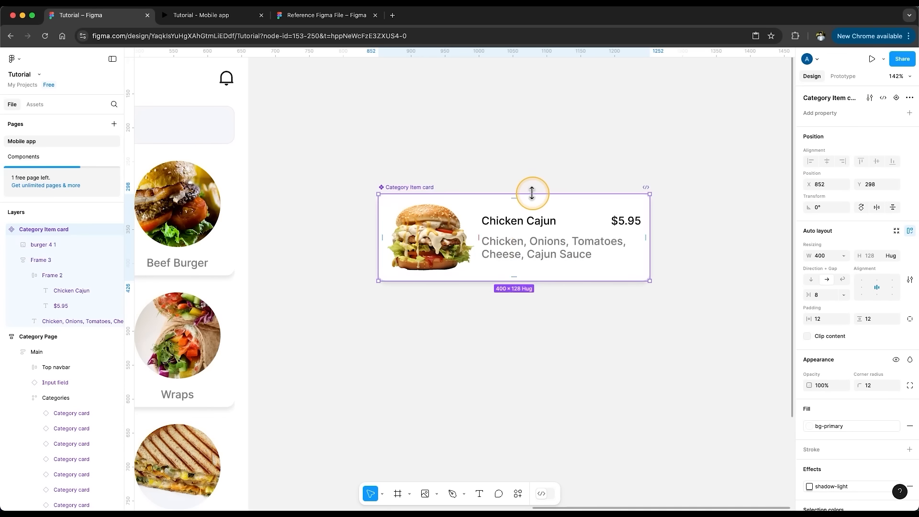
{"action": "scroll", "coordinate": [530, 192], "scroll_direction": "down", "scroll_amount": 5}
{"action": "scroll", "coordinate": [483, 236], "scroll_direction": "left", "scroll_amount": 5}
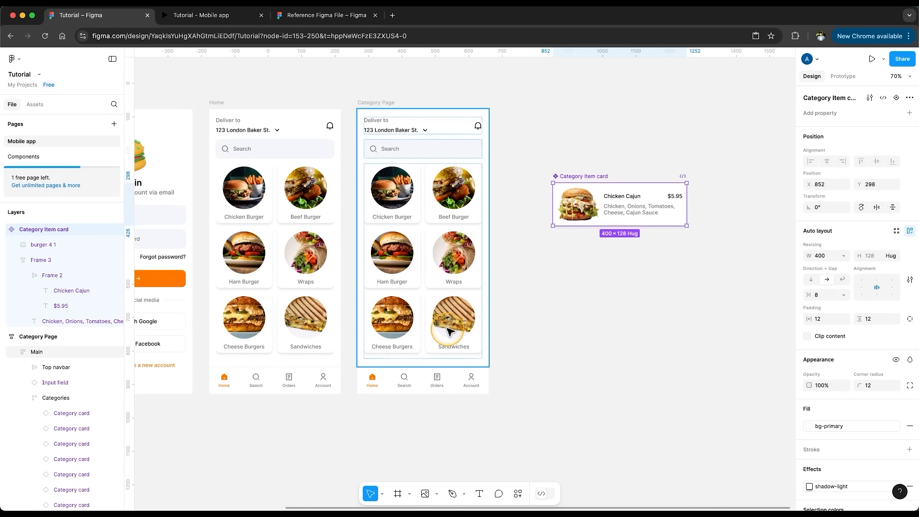
{"action": "left_click", "coordinate": [439, 220]}
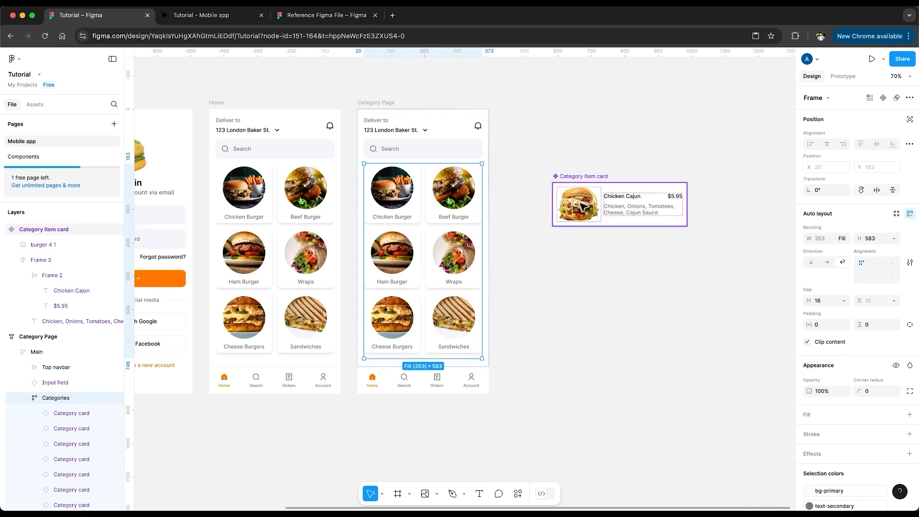
{"action": "left_click", "coordinate": [586, 181]}
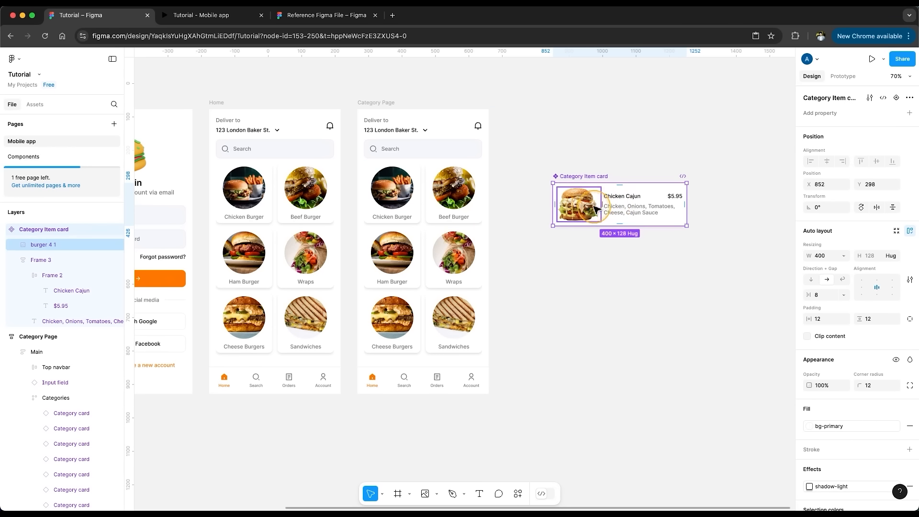
{"action": "double_click", "coordinate": [403, 213]}
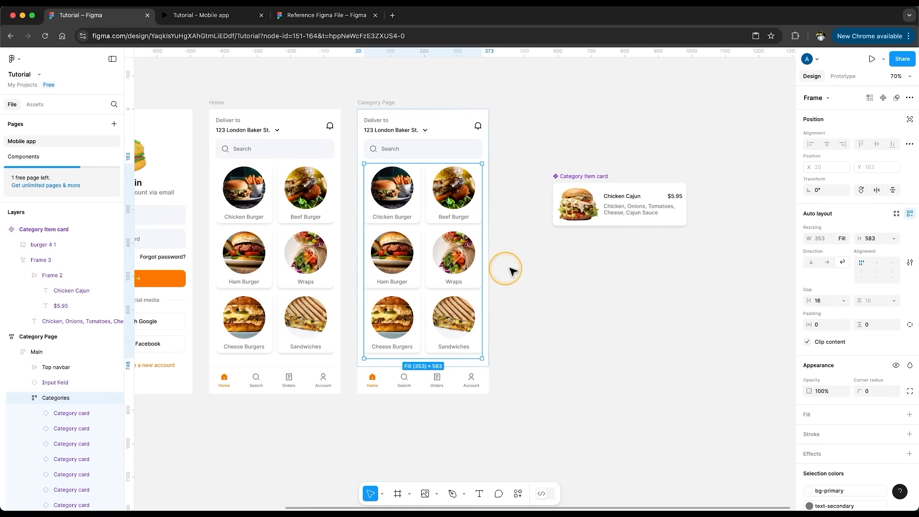
- Replace the grid's category cards with Category Item card instances set to Fill container width
{"action": "key", "text": "Return"}
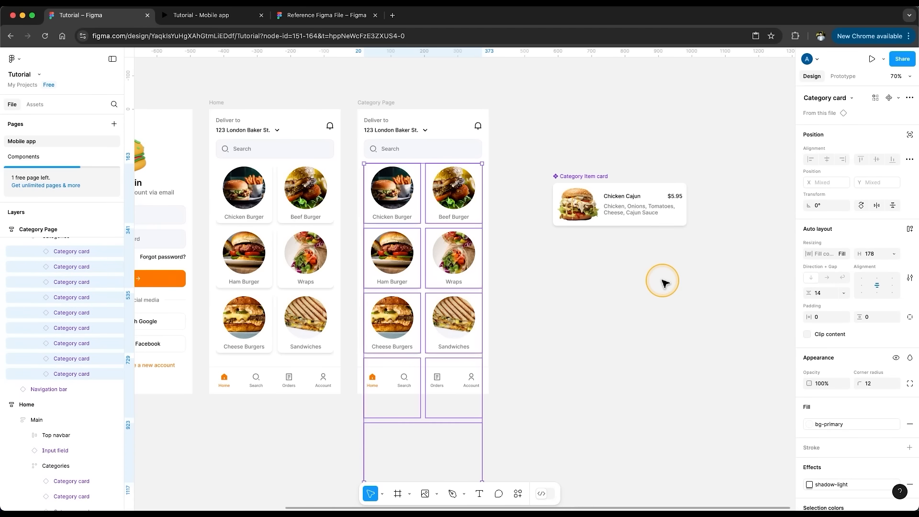
{"action": "scroll", "coordinate": [62, 340], "scroll_direction": "up", "scroll_amount": 3}
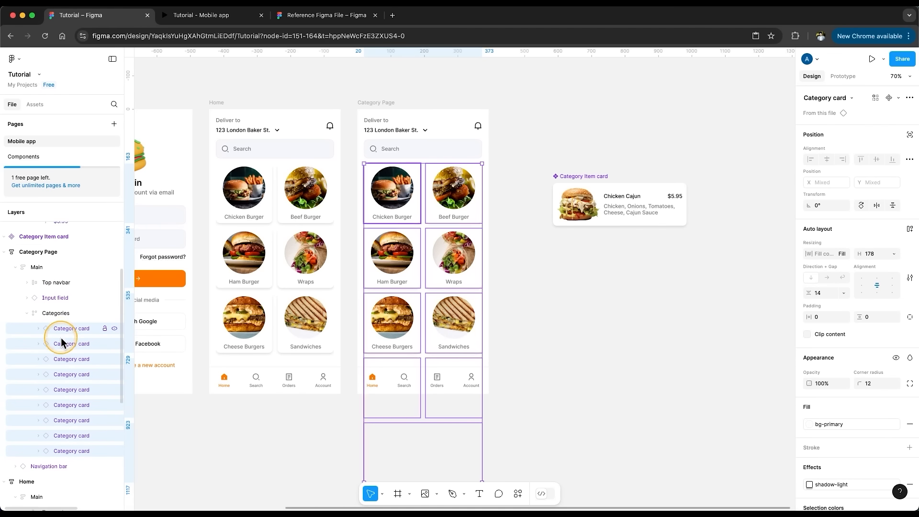
{"action": "key", "text": "super+shift+r"}
{"action": "scroll", "coordinate": [689, 320], "scroll_direction": "down", "scroll_amount": 2}
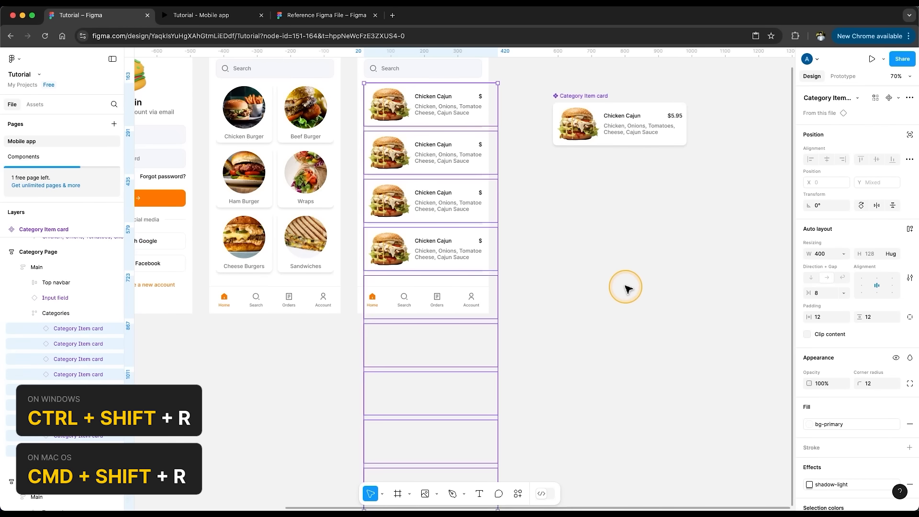
{"action": "scroll", "coordinate": [569, 268], "scroll_direction": "up", "scroll_amount": 1}
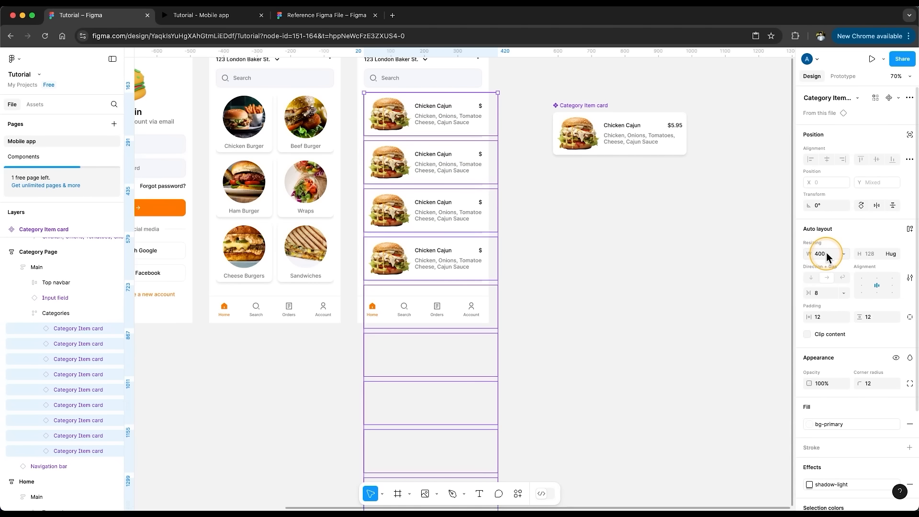
{"action": "left_click", "coordinate": [843, 253]}
{"action": "left_click", "coordinate": [844, 277]}
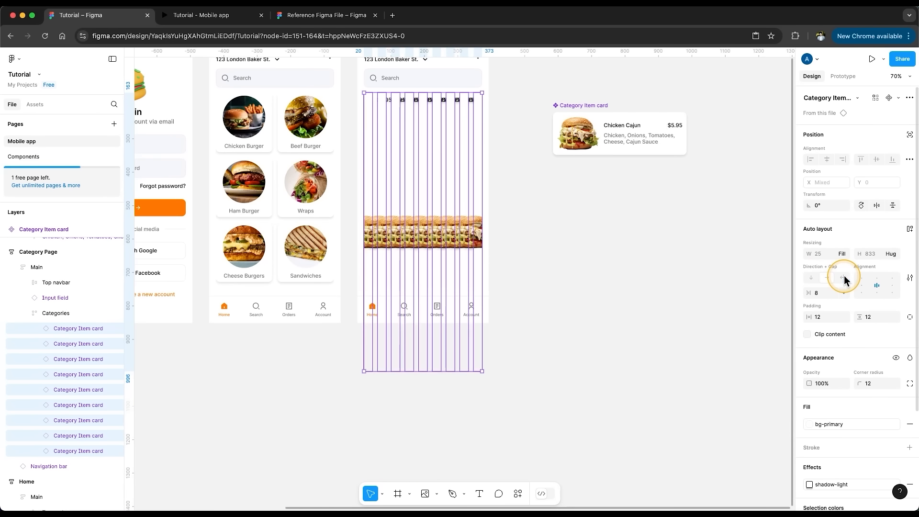
{"action": "left_click", "coordinate": [492, 155]}
- Switch the Categories frame to a vertical auto-layout stack
{"action": "left_click", "coordinate": [55, 314]}
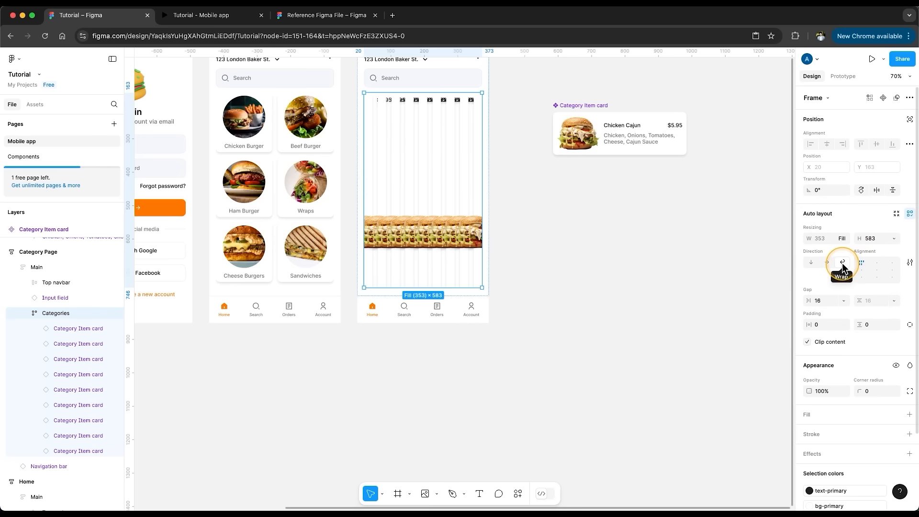
{"action": "left_click", "coordinate": [810, 265]}
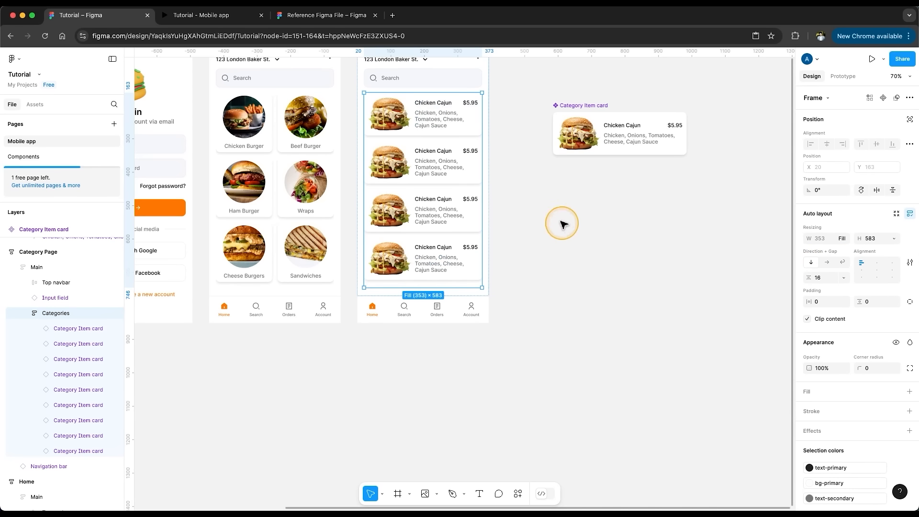
{"action": "left_click", "coordinate": [557, 221]}
{"action": "scroll", "coordinate": [527, 230], "scroll_direction": "up", "scroll_amount": 3}
{"action": "left_click_drag", "start_coordinate": [566, 168], "coordinate": [596, 72]}
- Scale the Category Item card's burger image down proportionally to 102 px wide
{"action": "left_click", "coordinate": [538, 195]}
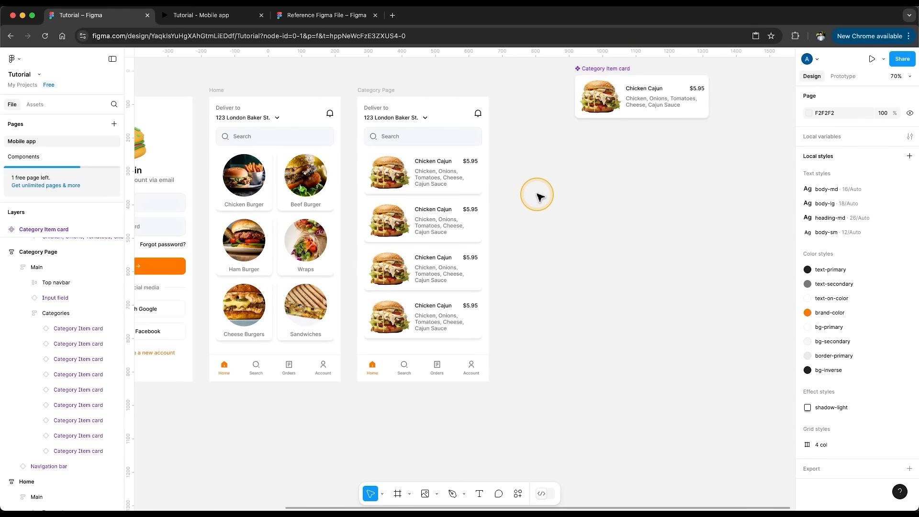
{"action": "left_click", "coordinate": [376, 89]}
{"action": "left_click_drag", "start_coordinate": [489, 216], "coordinate": [516, 222]}
{"action": "key", "text": "super+z"}
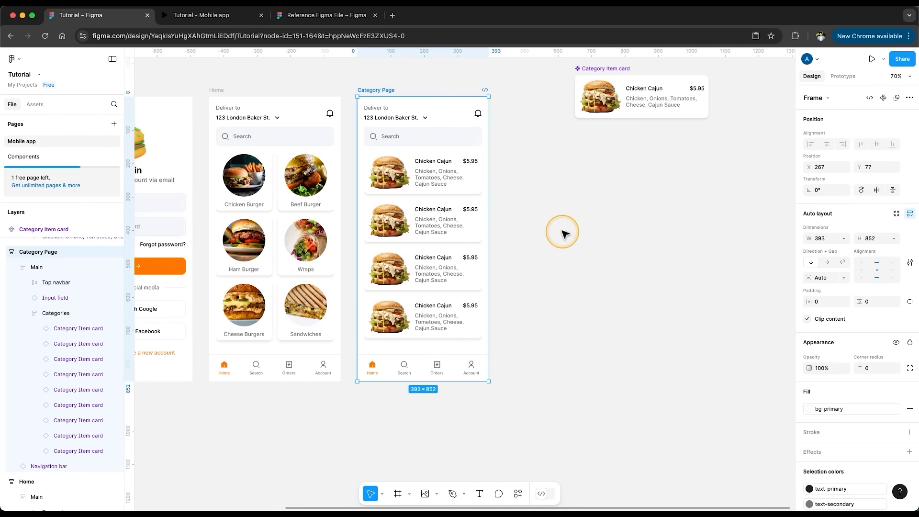
{"action": "left_click", "coordinate": [564, 234]}
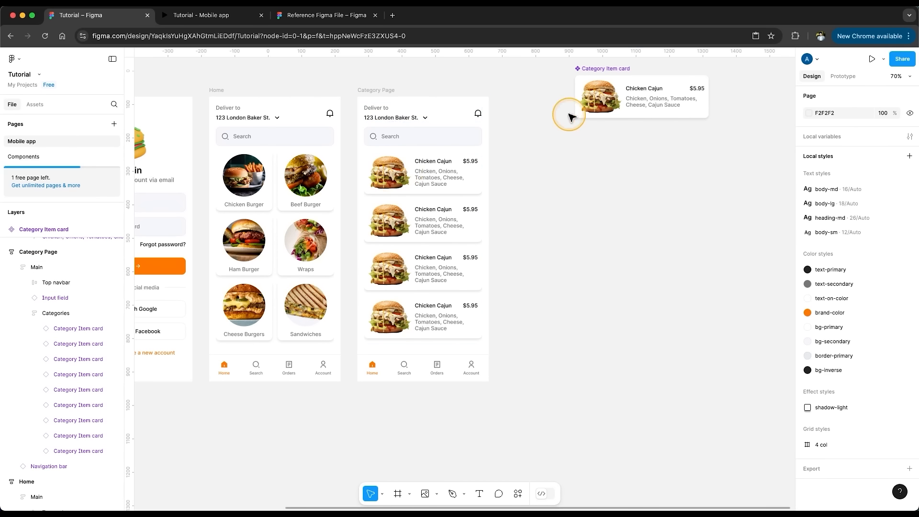
{"action": "double_click", "coordinate": [599, 97]}
{"action": "left_click_drag", "start_coordinate": [856, 240], "coordinate": [779, 240]}
{"action": "left_click", "coordinate": [605, 188]}
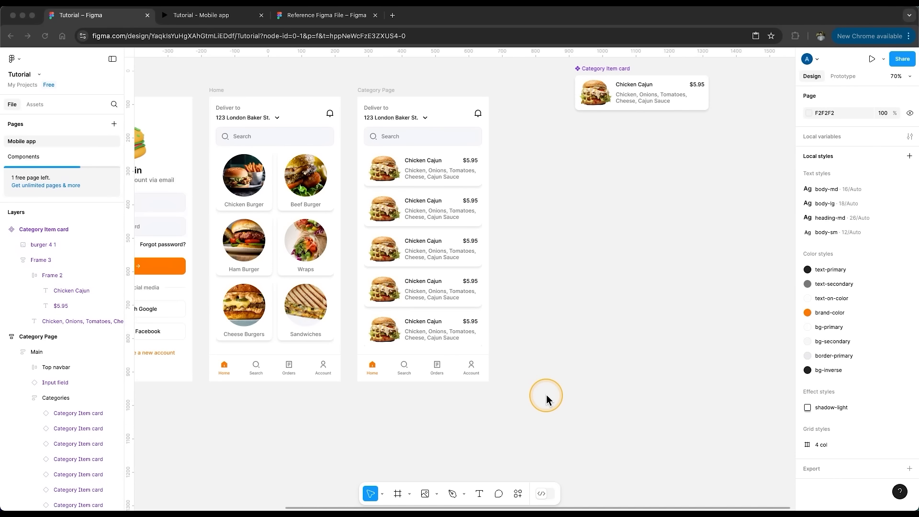
- Import burger 1–4.png and place the four images on the canvas beside the card
{"action": "left_click", "coordinate": [424, 491]}
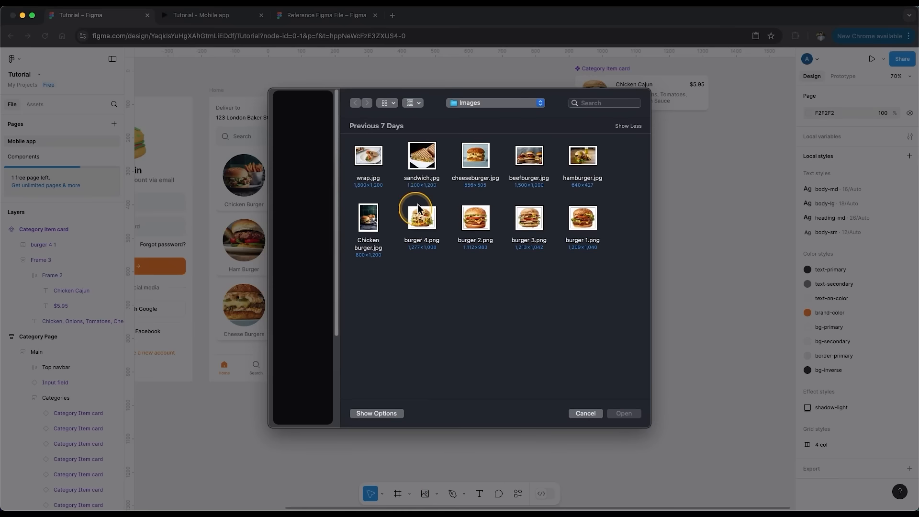
{"action": "left_click_drag", "start_coordinate": [614, 239], "coordinate": [410, 216]}
{"action": "left_click", "coordinate": [615, 414]}
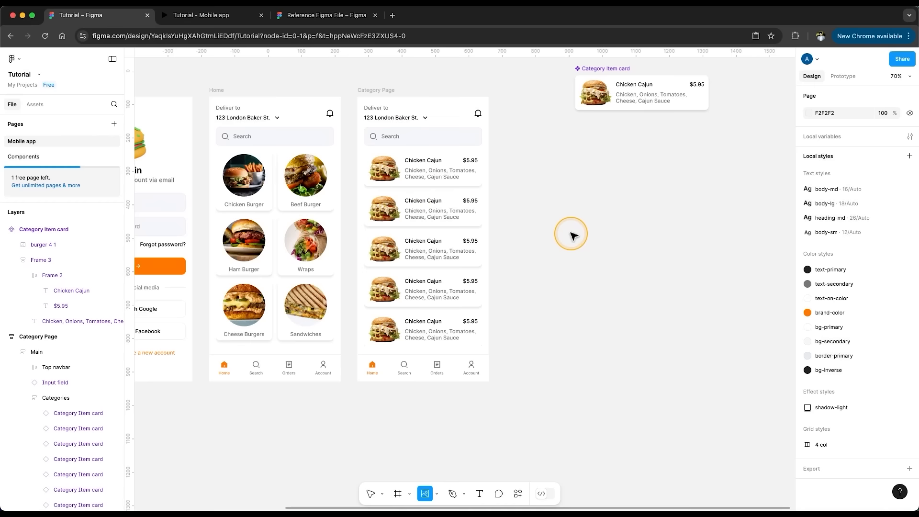
{"action": "left_click", "coordinate": [569, 226]}
{"action": "scroll", "coordinate": [655, 257], "scroll_direction": "right", "scroll_amount": 3}
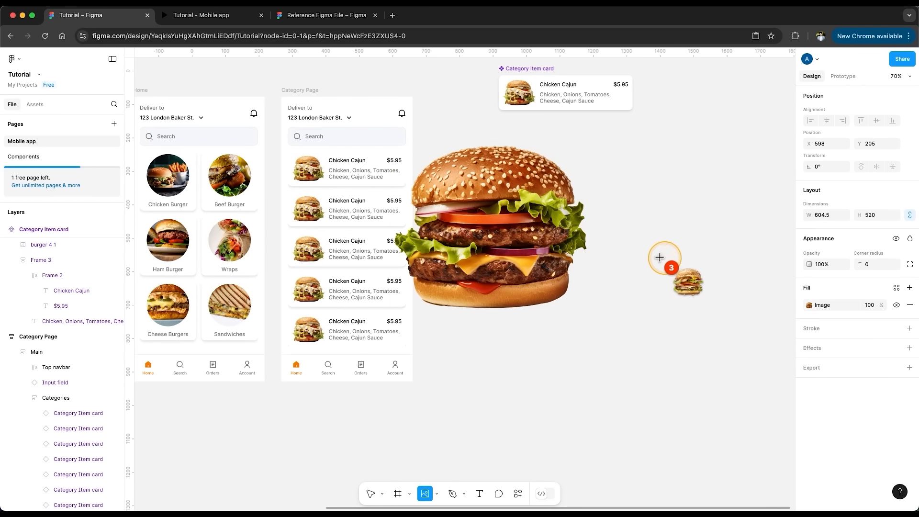
{"action": "left_click", "coordinate": [689, 256]}
{"action": "scroll", "coordinate": [622, 311], "scroll_direction": "right", "scroll_amount": 1}
{"action": "left_click", "coordinate": [566, 367]}
{"action": "left_click", "coordinate": [716, 375]}
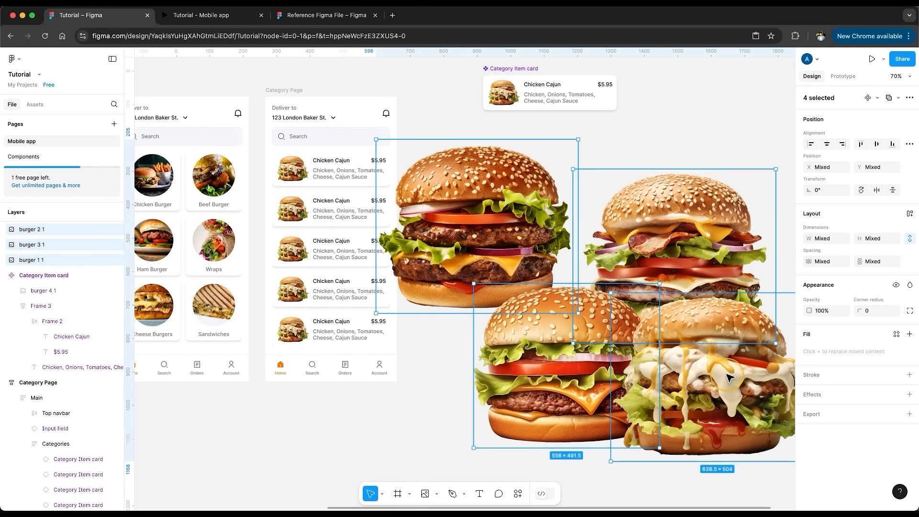
{"action": "scroll", "coordinate": [717, 375], "scroll_direction": "right", "scroll_amount": 3}
{"action": "left_click_drag", "start_coordinate": [323, 318], "coordinate": [472, 301]}
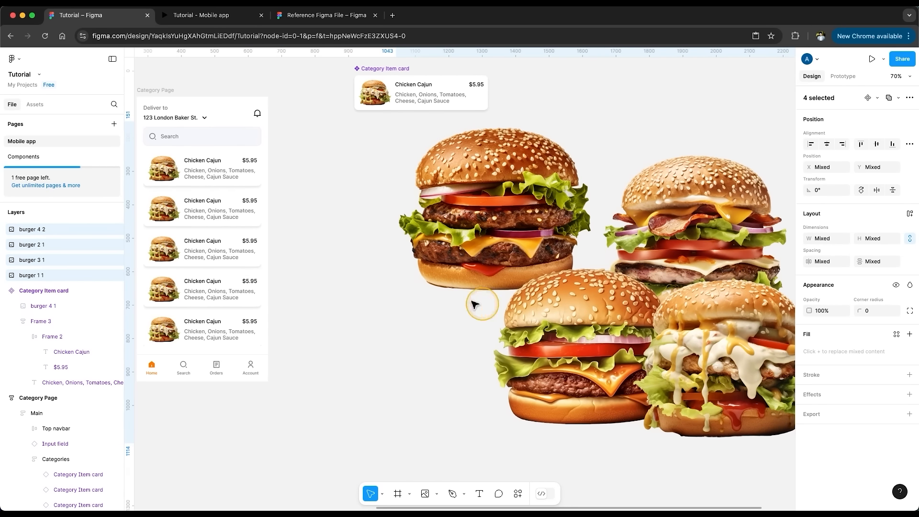
{"action": "left_click", "coordinate": [447, 343]}
{"action": "scroll", "coordinate": [569, 185], "scroll_direction": "right", "scroll_amount": 2}
- Scale all four burger images down together into small thumbnails with the Scale tool
{"action": "left_click", "coordinate": [519, 214]}
{"action": "left_click", "coordinate": [669, 215], "text": "shift"}
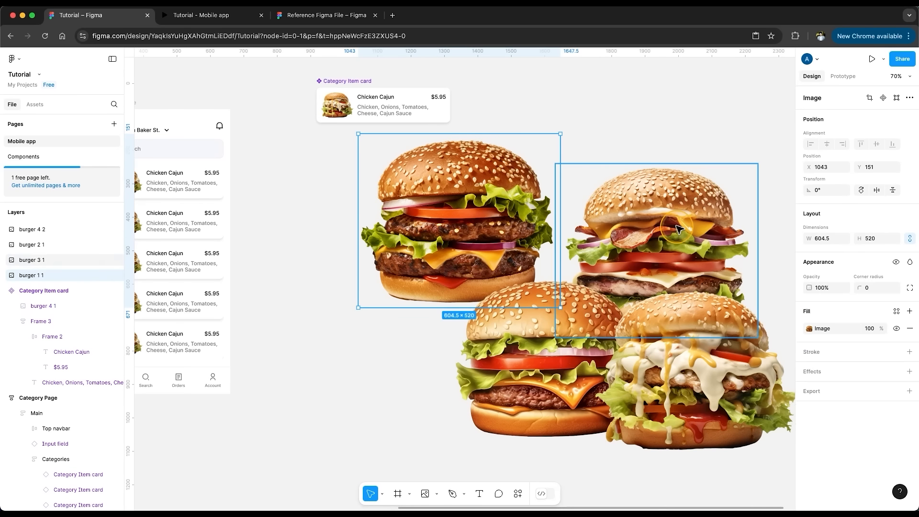
{"action": "left_click", "coordinate": [527, 383], "text": "shift"}
{"action": "left_click", "coordinate": [693, 383], "text": "shift"}
{"action": "scroll", "coordinate": [720, 436], "scroll_direction": "right", "scroll_amount": 3}
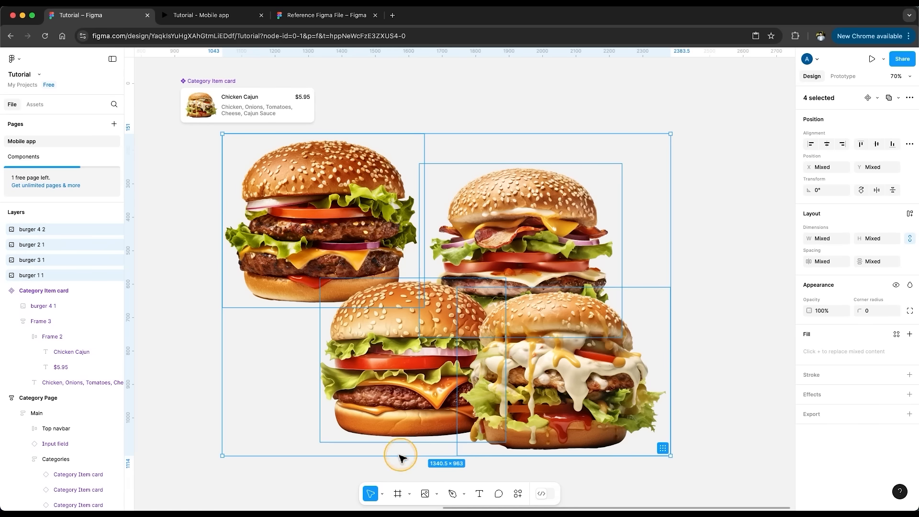
{"action": "left_click", "coordinate": [382, 493]}
{"action": "left_click", "coordinate": [393, 471]}
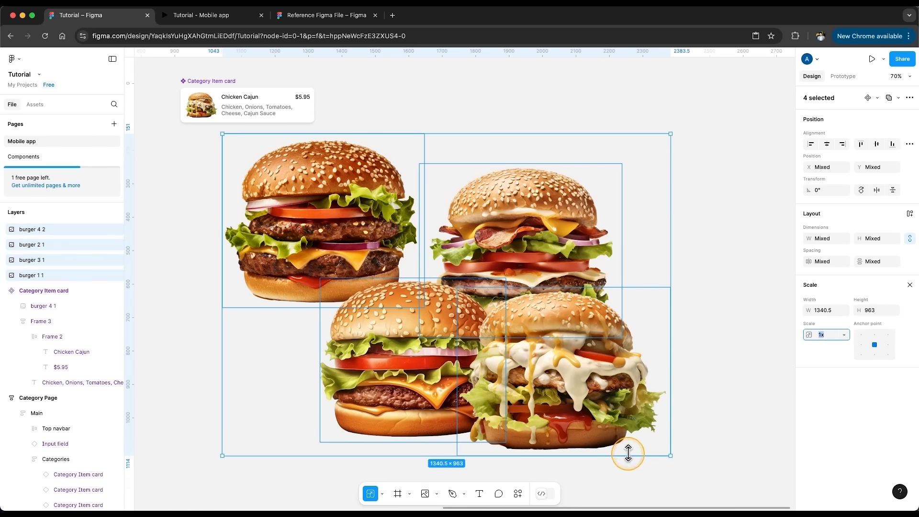
{"action": "left_click_drag", "start_coordinate": [668, 454], "coordinate": [294, 185]}
{"action": "left_click", "coordinate": [306, 191]}
- Spread one thumbnail further right and select the burger 1 1 image's fill
{"action": "left_click_drag", "start_coordinate": [285, 165], "coordinate": [330, 165]}
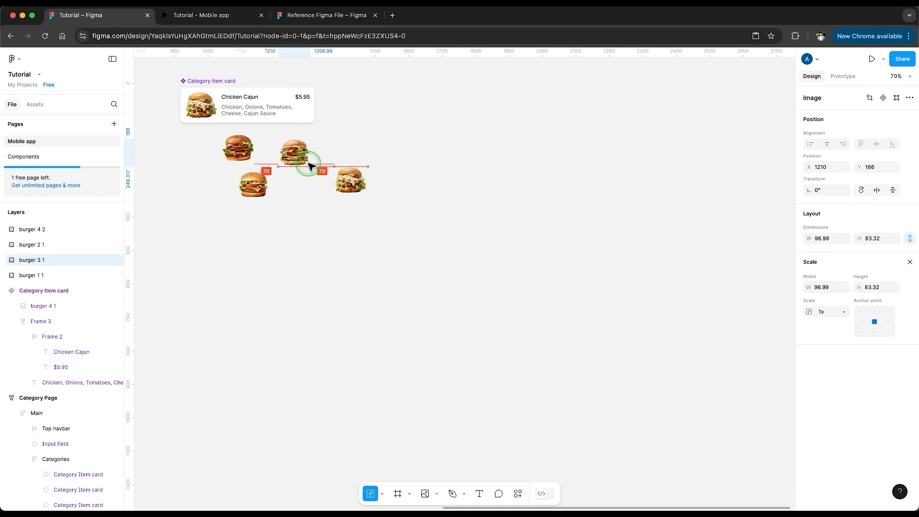
{"action": "left_click", "coordinate": [238, 148]}
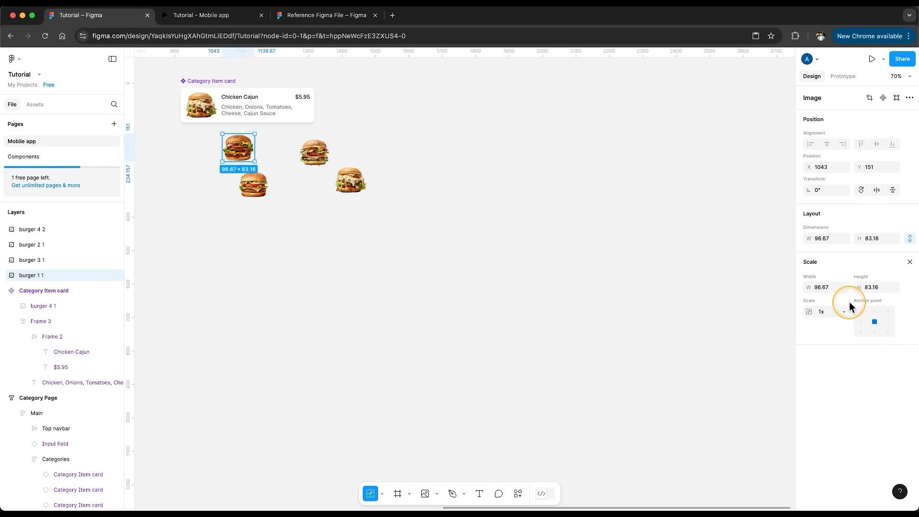
{"action": "left_click", "coordinate": [382, 493]}
{"action": "left_click", "coordinate": [378, 442]}
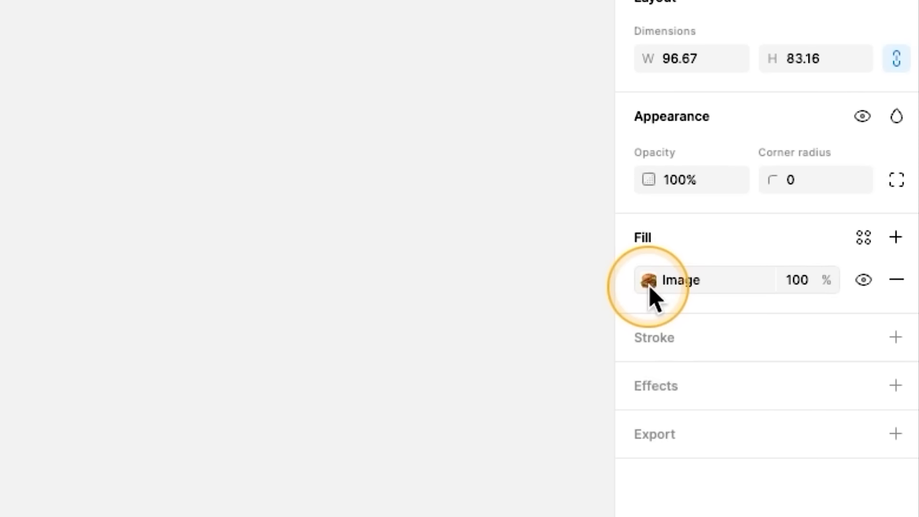
{"action": "left_click", "coordinate": [625, 289]}
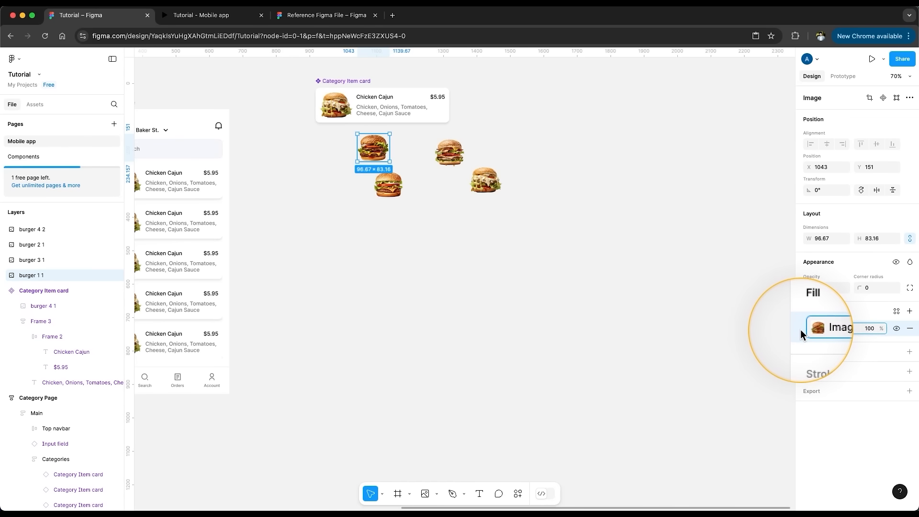
- Paste a loose burger's image fill onto the card's burger image and hide the second fill
{"action": "key", "text": "super+c"}
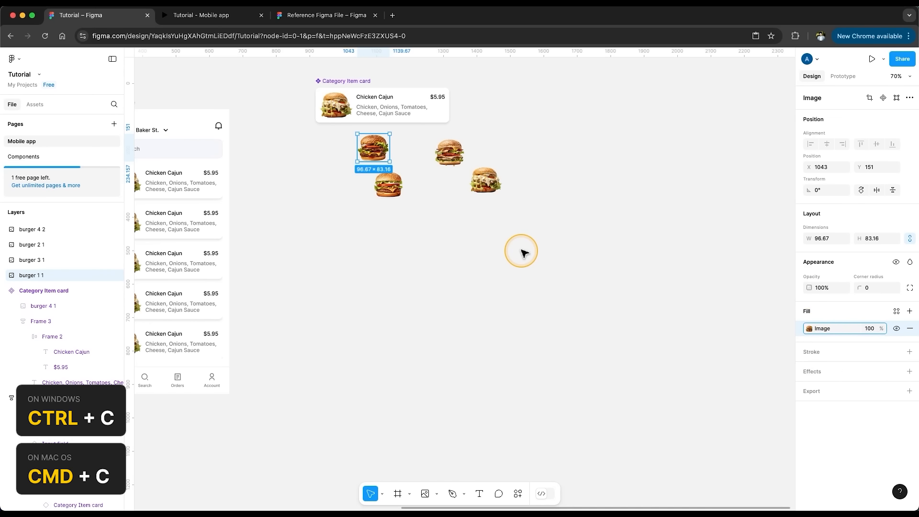
{"action": "left_click", "coordinate": [335, 104]}
{"action": "left_click", "coordinate": [337, 107]}
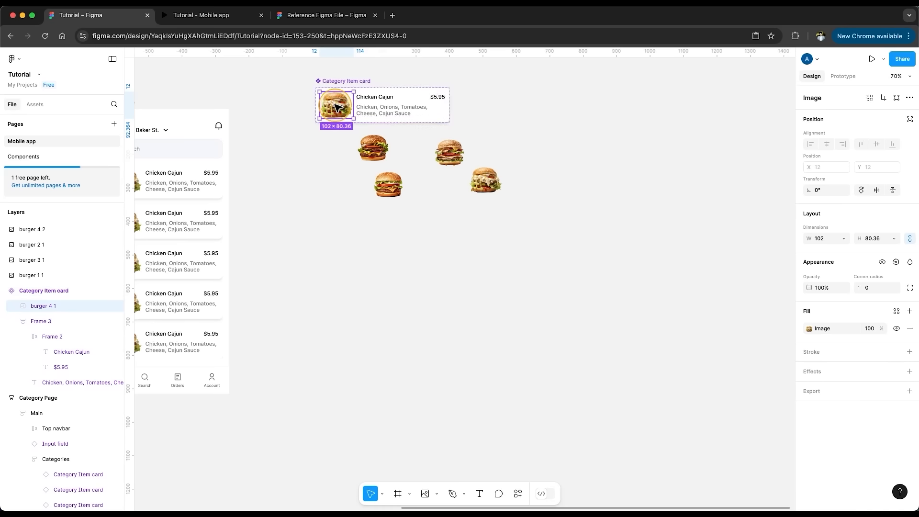
{"action": "left_click", "coordinate": [539, 195]}
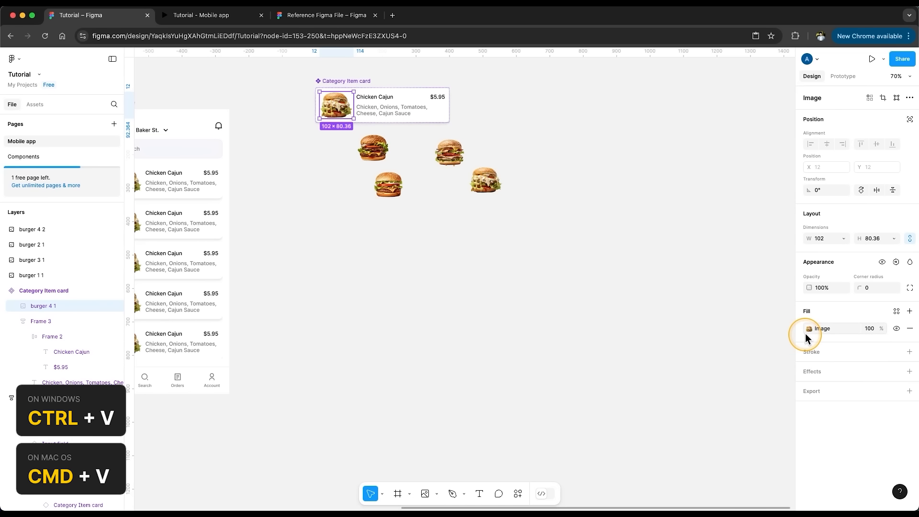
{"action": "key", "text": "super+v"}
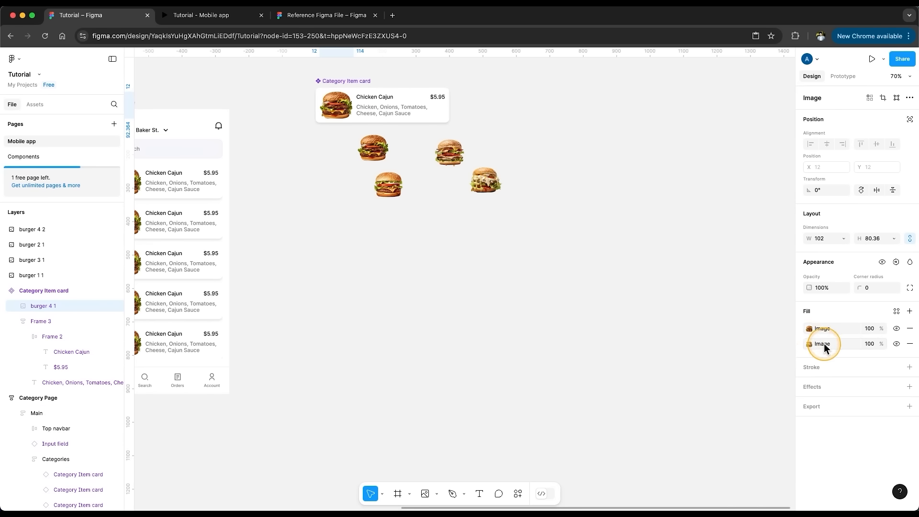
{"action": "left_click", "coordinate": [823, 330]}
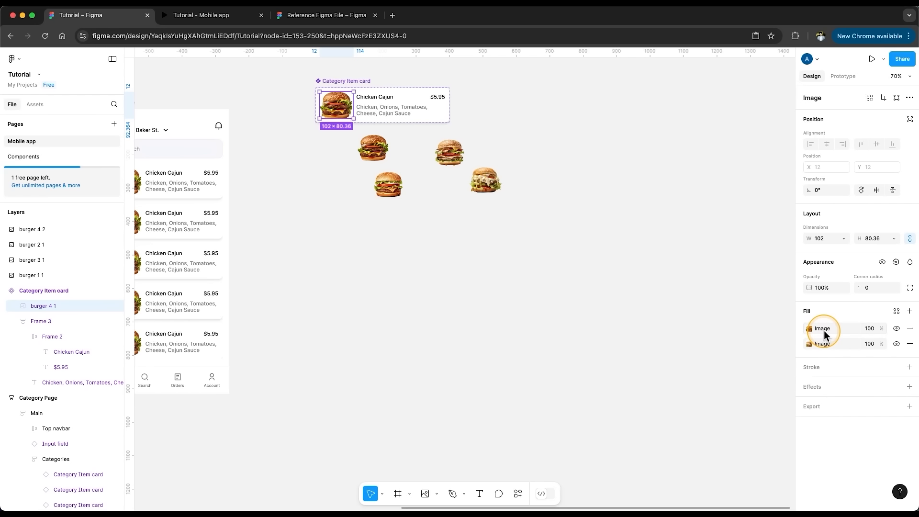
{"action": "left_click", "coordinate": [895, 344]}
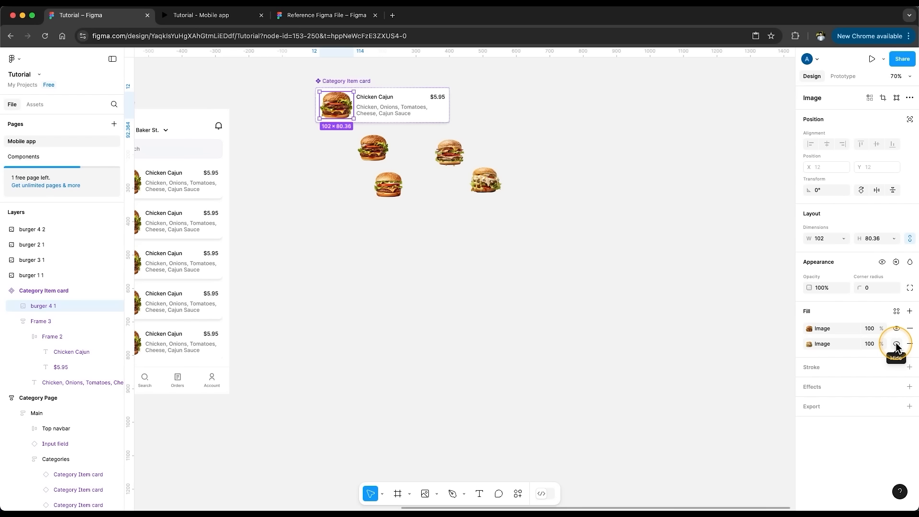
- Copy the lower-left burger's fill and paste it and the others onto the card image
{"action": "left_click", "coordinate": [393, 189]}
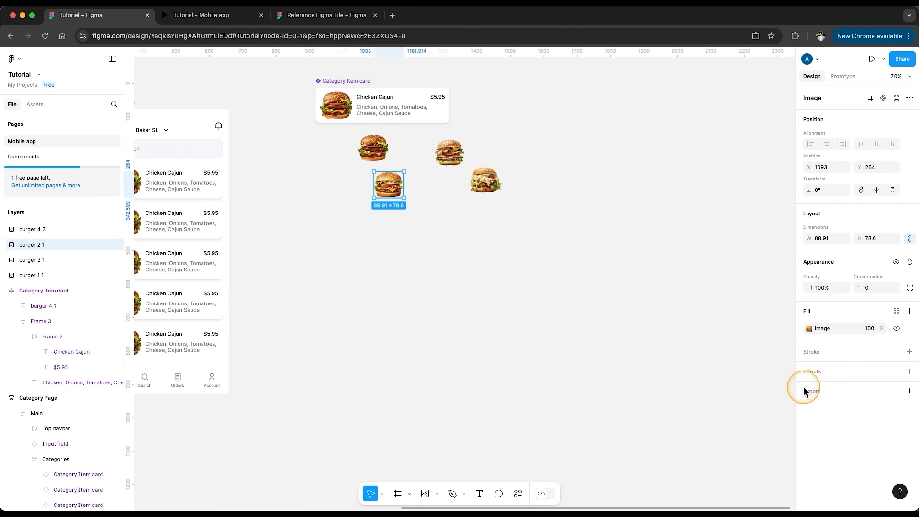
{"action": "left_click", "coordinate": [799, 332]}
{"action": "left_click", "coordinate": [335, 105]}
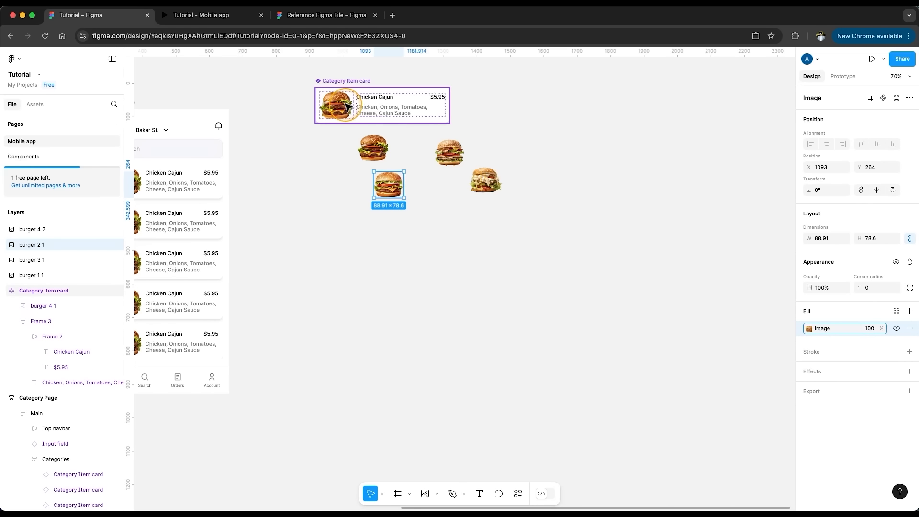
{"action": "left_click", "coordinate": [335, 104]}
{"action": "key", "text": "ctrl+v"}
{"action": "key", "text": "ctrl+v"}
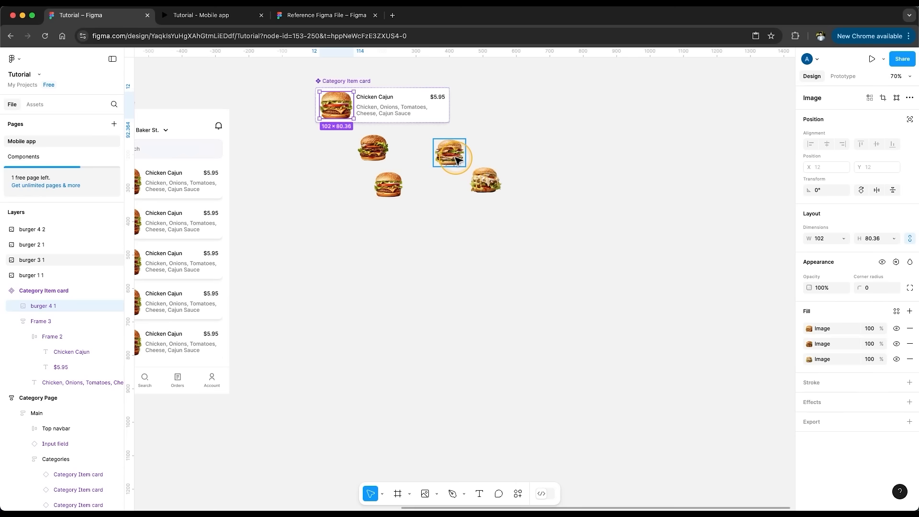
{"action": "key", "text": "ctrl+v"}
{"action": "key", "text": "ctrl+v"}
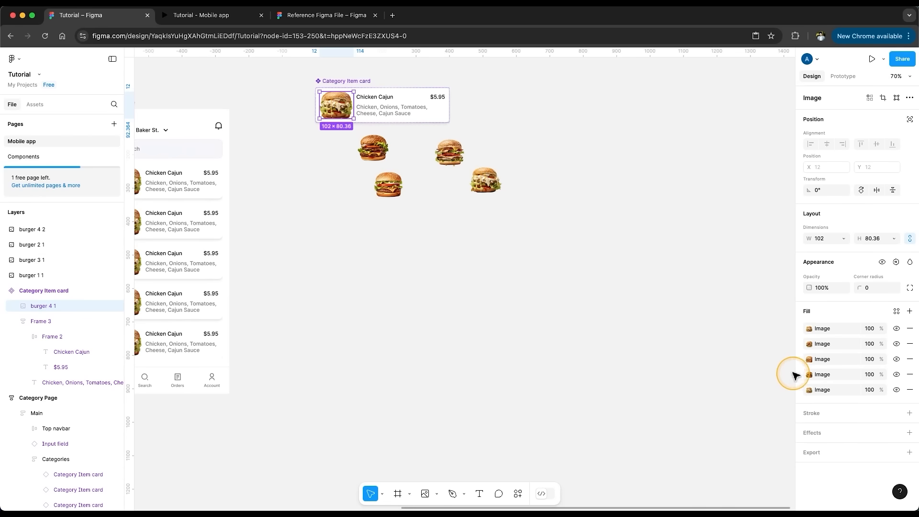
- Reorder the image fills and hide all but the sauced burger
{"action": "mouse_move", "coordinate": [895, 333]}
{"action": "left_mouse_down"}
{"action": "mouse_move", "coordinate": [896, 373]}
{"action": "mouse_move", "coordinate": [895, 329]}
{"action": "left_mouse_up"}
{"action": "left_click", "coordinate": [896, 328]}
{"action": "left_click", "coordinate": [896, 343]}
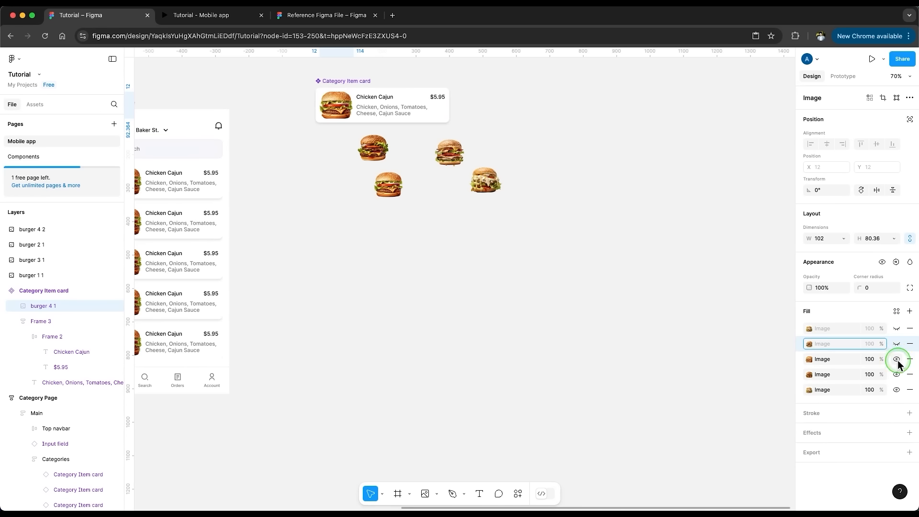
{"action": "left_click", "coordinate": [894, 375]}
{"action": "left_click", "coordinate": [897, 358]}
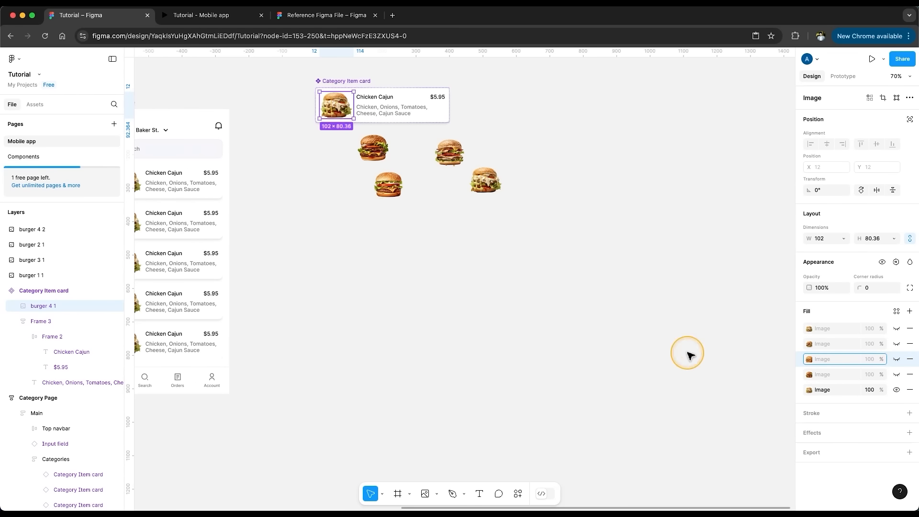
- Swap the second Category Page card's burger image for a different burger fill
{"action": "left_click", "coordinate": [373, 256]}
{"action": "scroll", "coordinate": [371, 253], "scroll_direction": "left", "scroll_amount": 3}
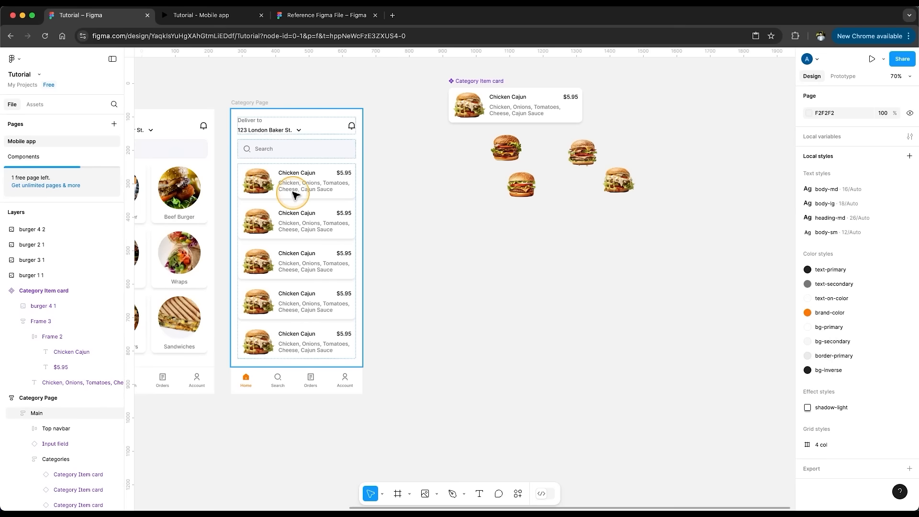
{"action": "left_click", "coordinate": [282, 186]}
{"action": "scroll", "coordinate": [306, 192], "scroll_direction": "left", "scroll_amount": 2}
{"action": "left_click", "coordinate": [327, 222], "text": "super"}
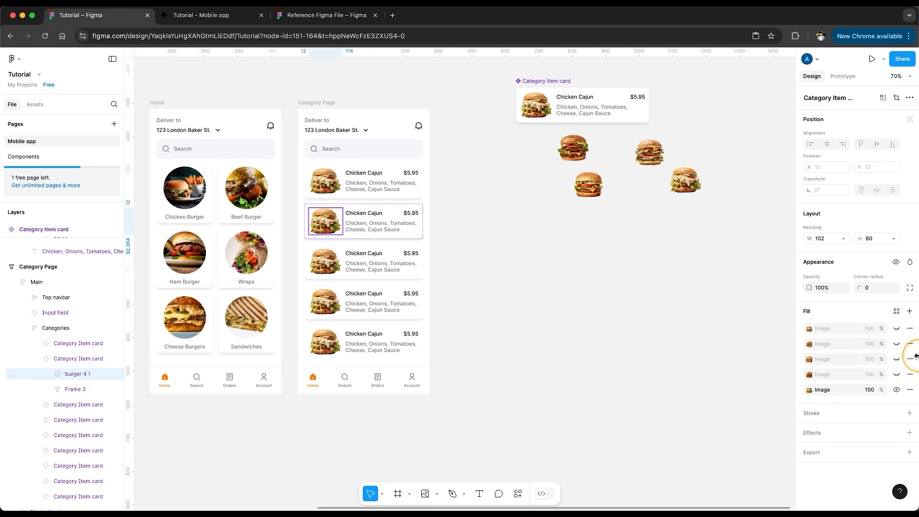
{"action": "left_click", "coordinate": [896, 390]}
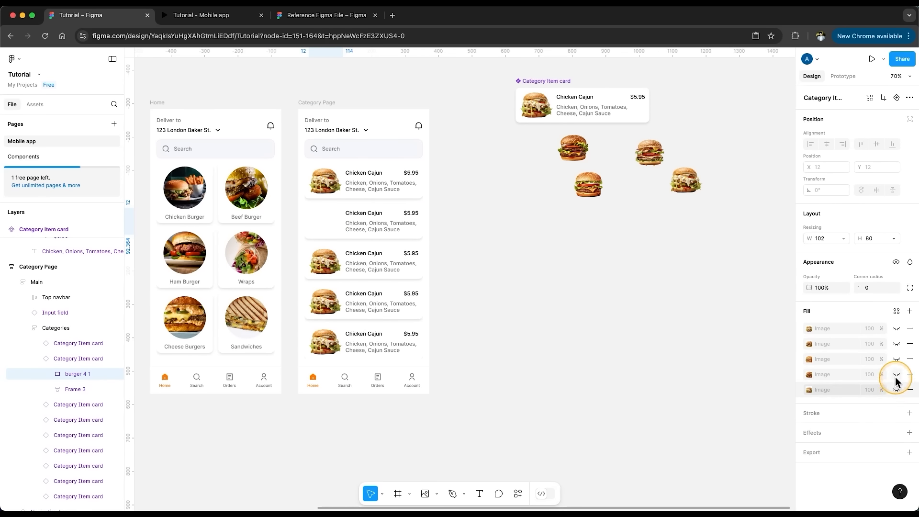
{"action": "left_click", "coordinate": [897, 376]}
- Give the third, fourth and fifth cards each a different burger fill
{"action": "left_click", "coordinate": [343, 263]}
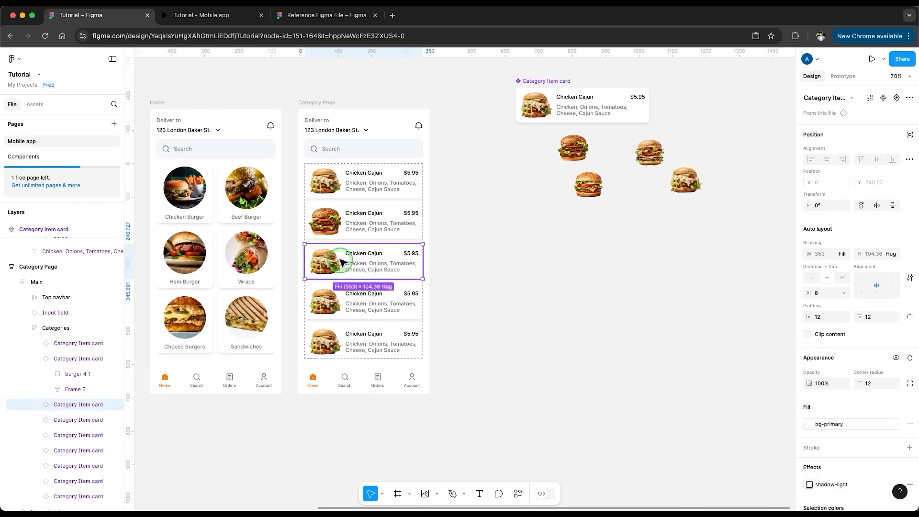
{"action": "left_click", "coordinate": [342, 262]}
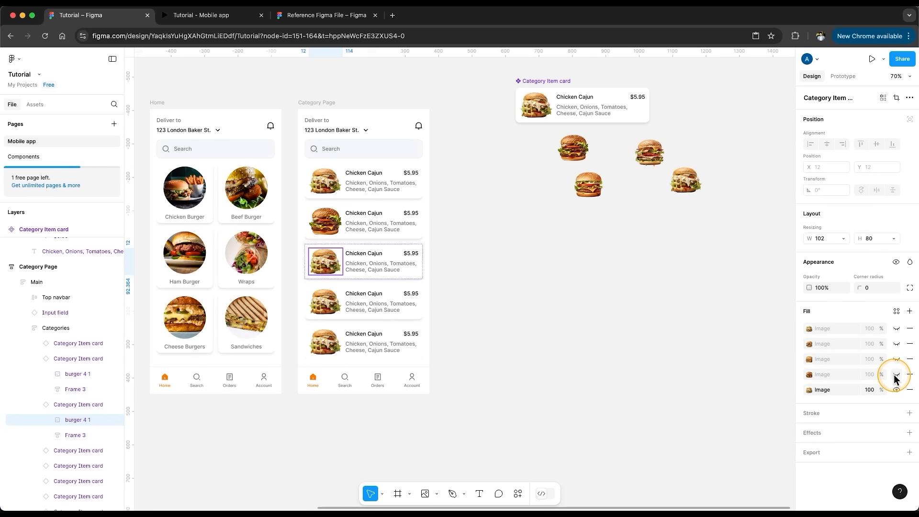
{"action": "left_click", "coordinate": [896, 390]}
{"action": "left_click", "coordinate": [896, 361]}
{"action": "double_click", "coordinate": [334, 307]}
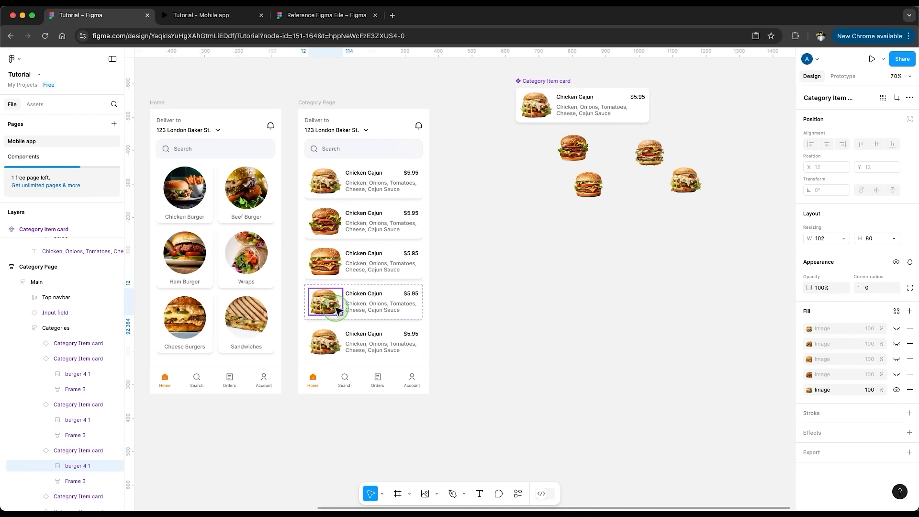
{"action": "left_click", "coordinate": [895, 389]}
{"action": "left_click", "coordinate": [896, 343]}
{"action": "double_click", "coordinate": [334, 342]}
{"action": "left_click", "coordinate": [896, 390]}
{"action": "left_click", "coordinate": [896, 328]}
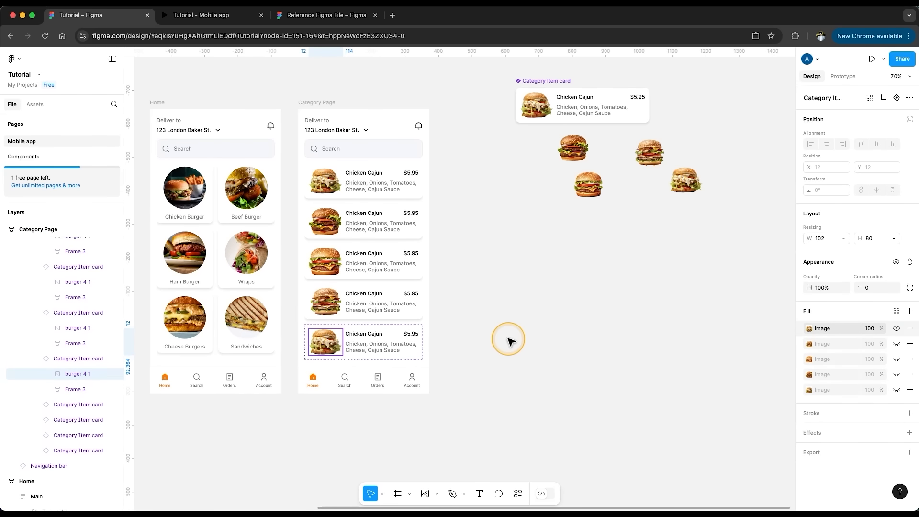
{"action": "left_click", "coordinate": [508, 338]}
- Delete the four loose burger images and move the Category Item card to the Components page
{"action": "left_click_drag", "start_coordinate": [747, 143], "coordinate": [507, 201]}
{"action": "key", "text": "Delete"}
{"action": "left_click", "coordinate": [529, 82]}
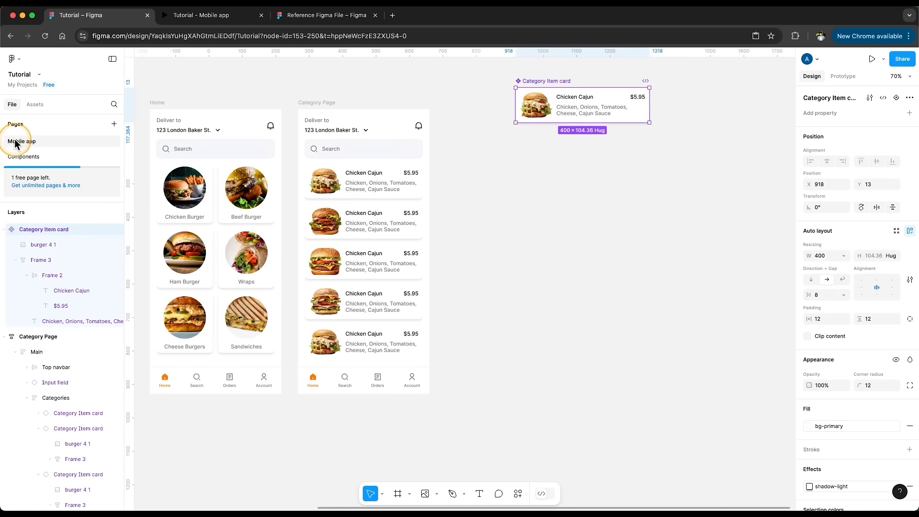
{"action": "key", "text": "super+x"}
{"action": "left_click", "coordinate": [19, 156]}
{"action": "key", "text": "super+v"}
{"action": "left_click_drag", "start_coordinate": [455, 262], "coordinate": [361, 243]}
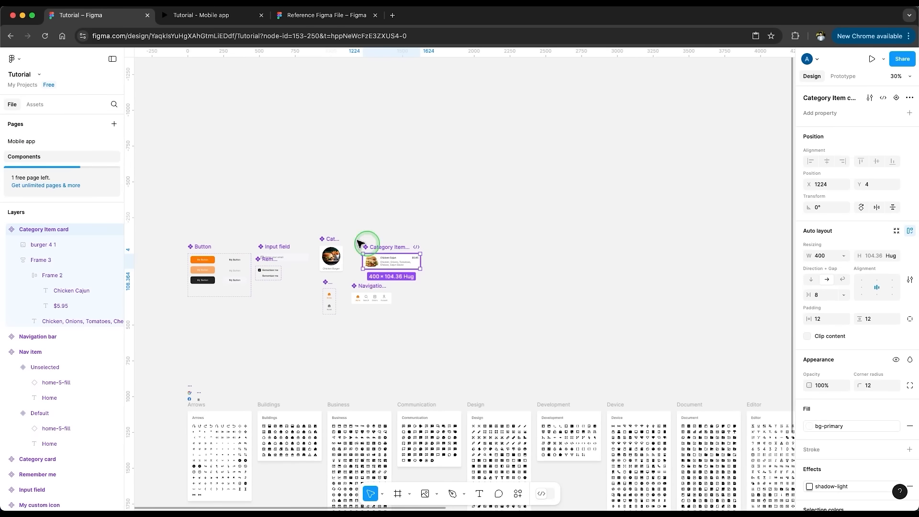
- Preview the Category Page prototype on the Mobile app page to check the burgers, then close it
{"action": "left_click", "coordinate": [41, 146]}
{"action": "left_click", "coordinate": [359, 87]}
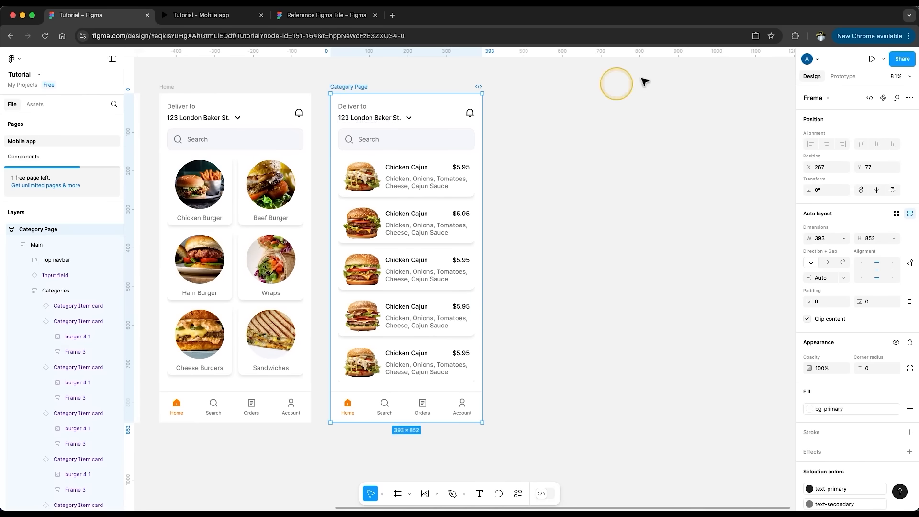
{"action": "left_click", "coordinate": [869, 58]}
{"action": "left_click_drag", "start_coordinate": [503, 304], "coordinate": [497, 257]}
{"action": "left_click_drag", "start_coordinate": [507, 331], "coordinate": [501, 388]}
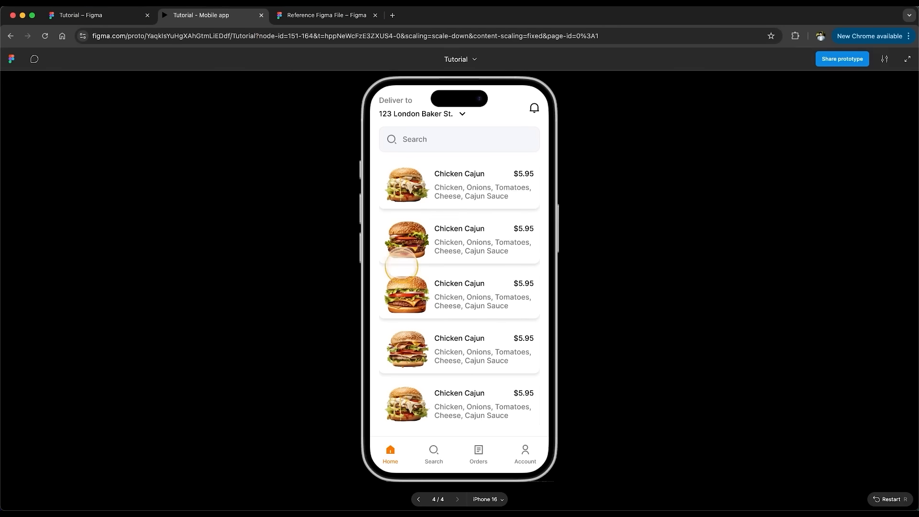
{"action": "left_click", "coordinate": [261, 15]}
{"action": "left_click", "coordinate": [545, 422]}
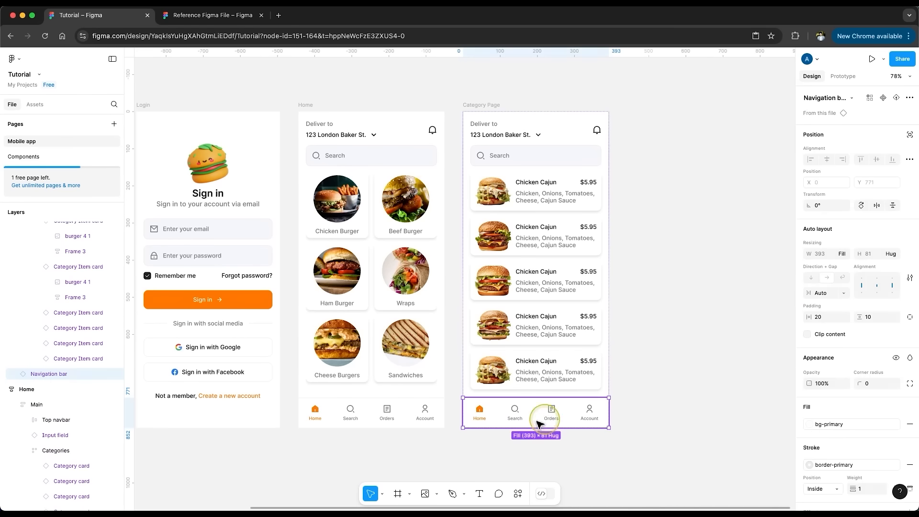
- Go to the Navigation bar's main component and add variants until there are four
{"action": "right_click", "coordinate": [583, 410]}
{"action": "mouse_move", "coordinate": [667, 383]}
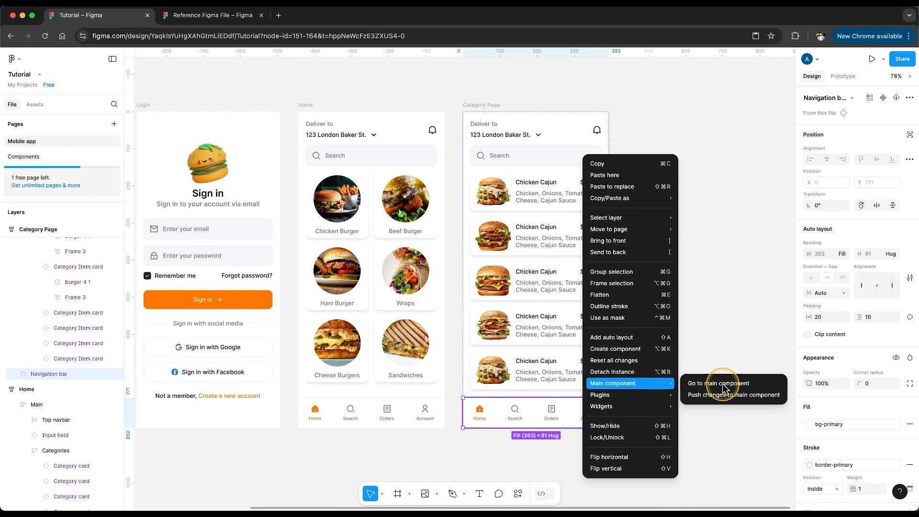
{"action": "left_click", "coordinate": [706, 383]}
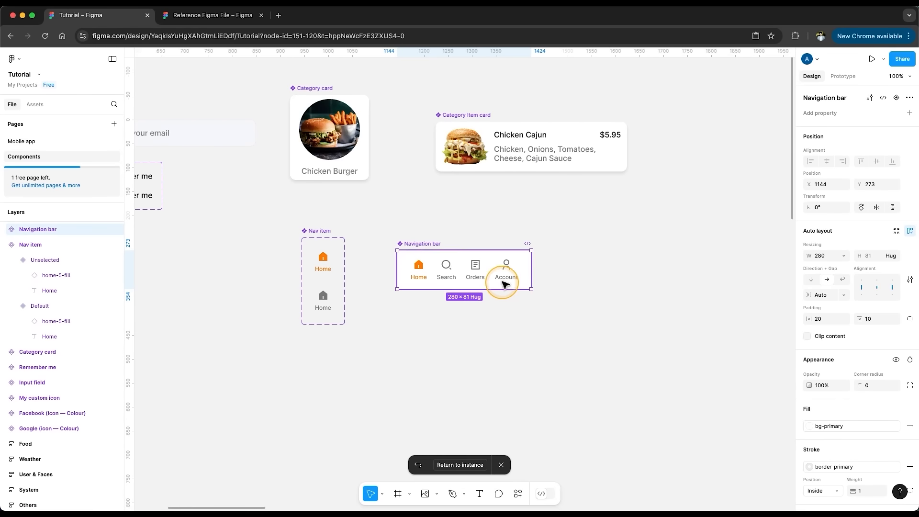
{"action": "left_click", "coordinate": [896, 101]}
{"action": "left_click", "coordinate": [574, 315]}
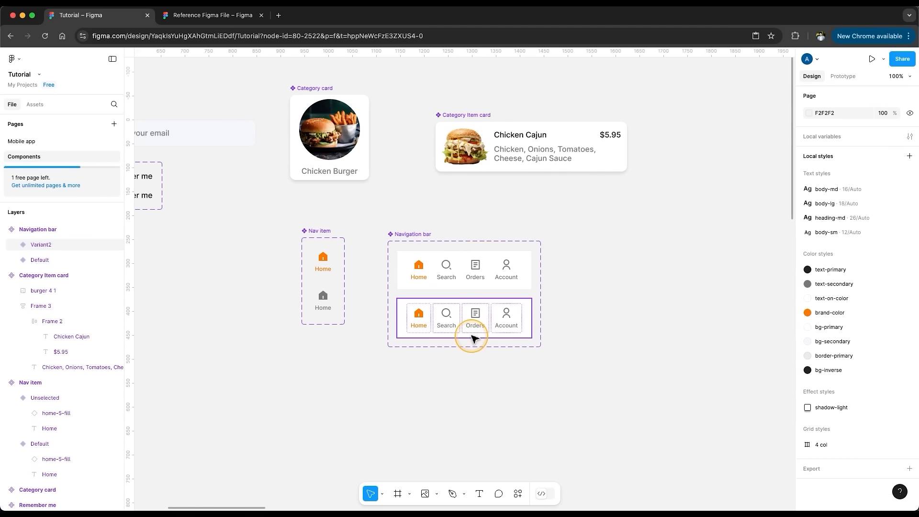
{"action": "left_click", "coordinate": [472, 335]}
{"action": "left_click", "coordinate": [464, 354]}
{"action": "left_click", "coordinate": [464, 403]}
- In the second variant, set Home to Unselected and Search to Default
{"action": "left_click", "coordinate": [597, 419]}
{"action": "left_click", "coordinate": [459, 316]}
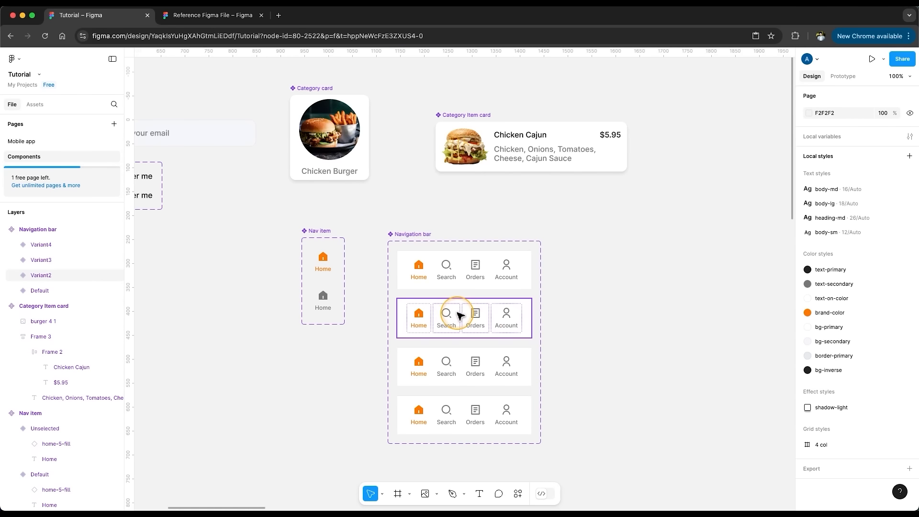
{"action": "left_click", "coordinate": [420, 317]}
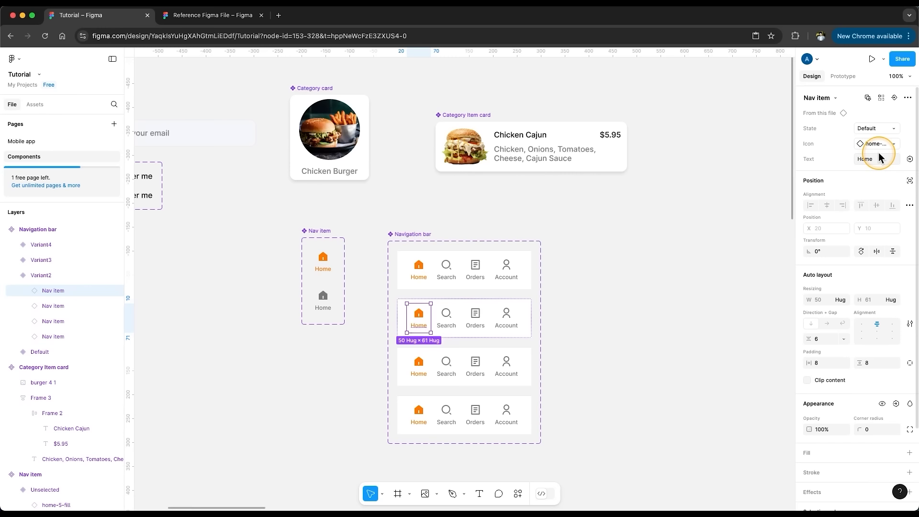
{"action": "left_click", "coordinate": [876, 128]}
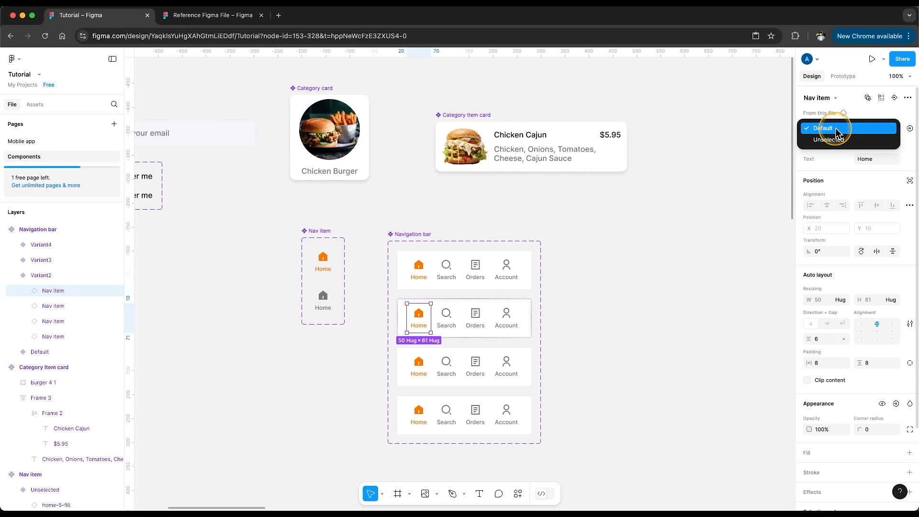
{"action": "left_click", "coordinate": [833, 139]}
{"action": "left_click", "coordinate": [447, 316]}
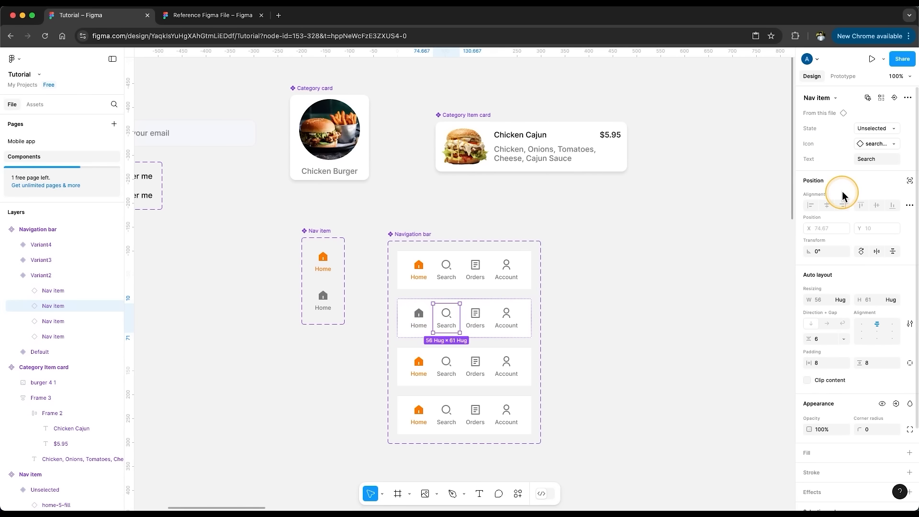
{"action": "left_click", "coordinate": [870, 129]}
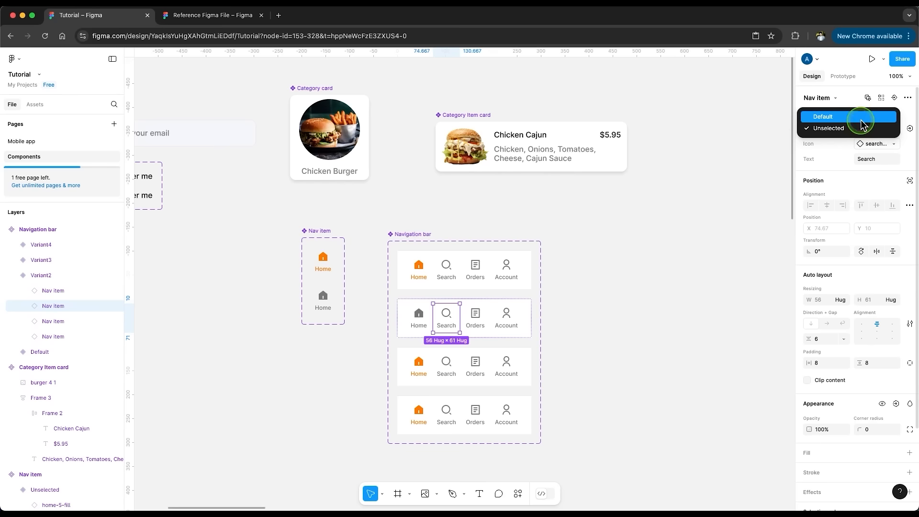
{"action": "left_click", "coordinate": [861, 120]}
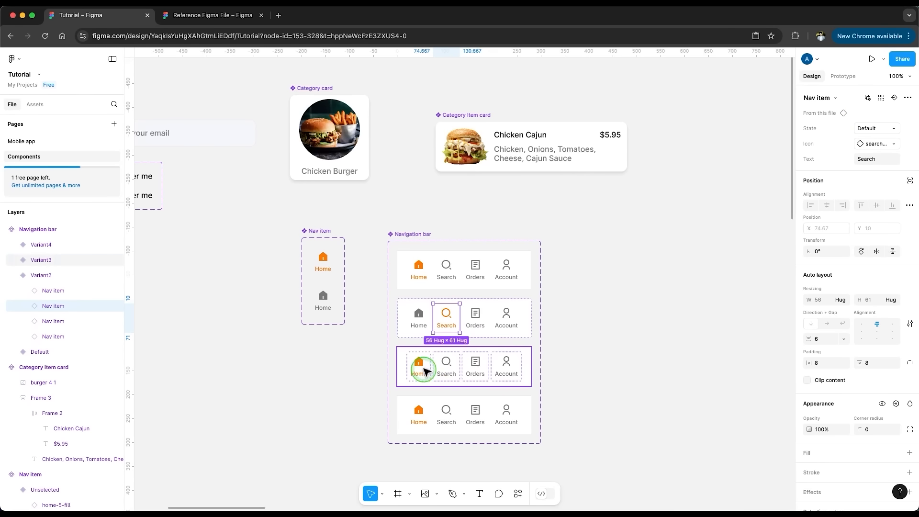
- Make Orders active in the third variant and Account active in the fourth, unselecting Home
{"action": "left_click", "coordinate": [422, 368]}
{"action": "left_click", "coordinate": [870, 128]}
{"action": "left_click", "coordinate": [852, 140]}
{"action": "left_click", "coordinate": [474, 370]}
{"action": "left_click", "coordinate": [870, 128]}
{"action": "left_click", "coordinate": [844, 117]}
{"action": "left_click", "coordinate": [419, 415]}
{"action": "left_click", "coordinate": [870, 129]}
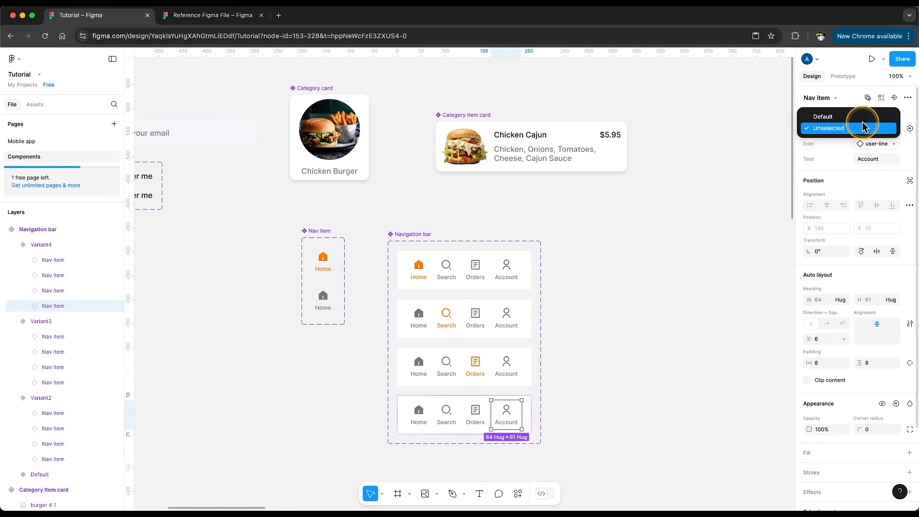
{"action": "left_click", "coordinate": [861, 117]}
{"action": "left_click", "coordinate": [694, 263]}
- Rename the Navigation bar variant property to State
{"action": "left_click", "coordinate": [412, 234]}
{"action": "left_click", "coordinate": [830, 136]}
{"action": "double_click", "coordinate": [841, 136]}
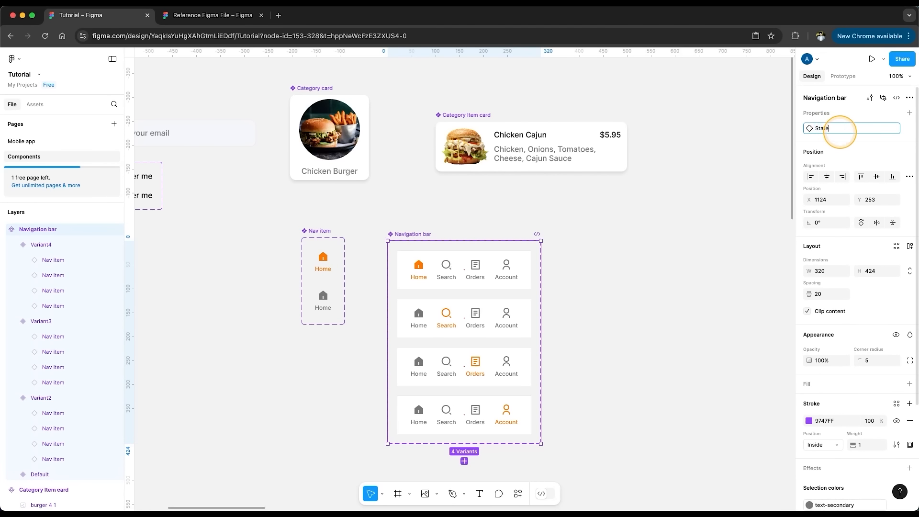
{"action": "type", "text": "State"}
{"action": "key", "text": "Return"}
- Set the four variants' State values to Home, Search, Orders and Account
{"action": "left_click", "coordinate": [518, 313]}
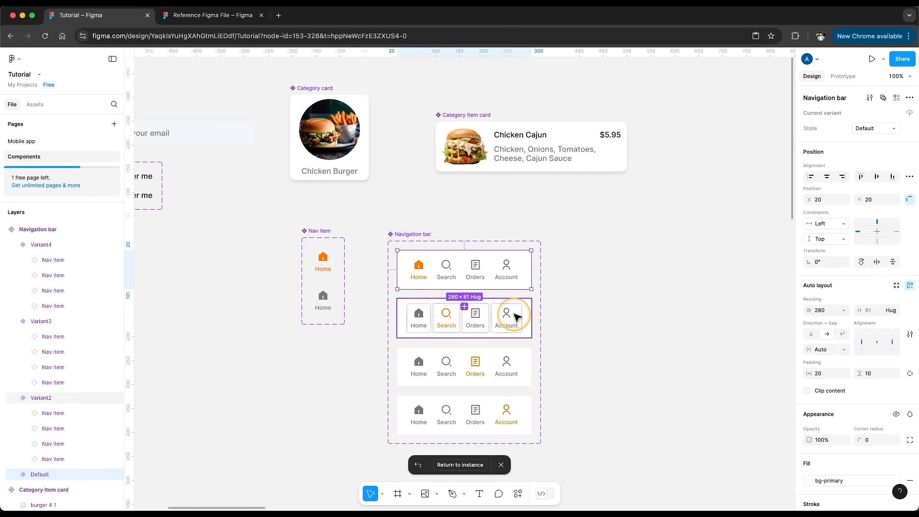
{"action": "left_click", "coordinate": [520, 286]}
{"action": "double_click", "coordinate": [864, 130]}
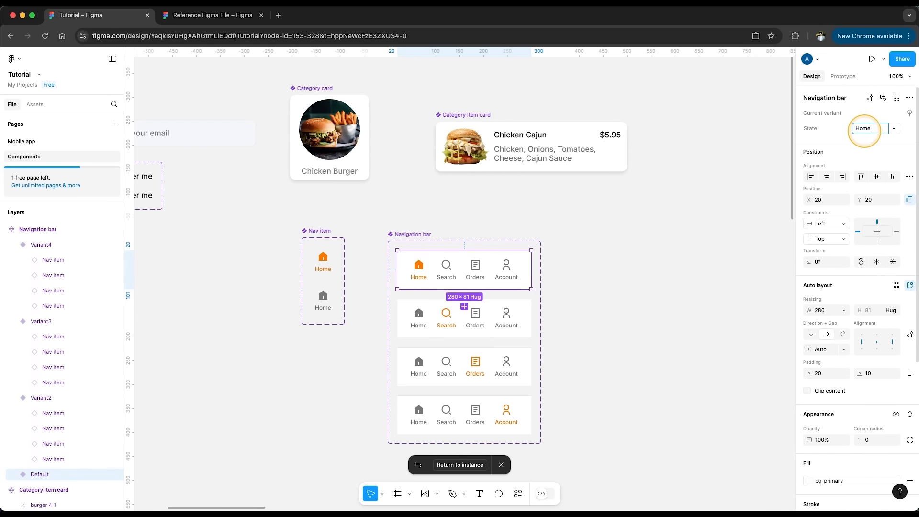
{"action": "key", "text": "Tab"}
{"action": "double_click", "coordinate": [869, 129]}
{"action": "type", "text": "Sea"}
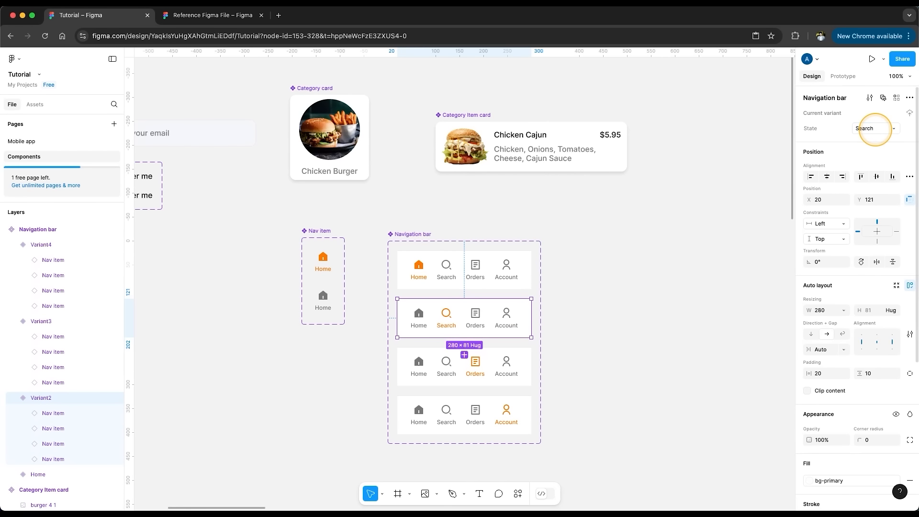
{"action": "type", "text": "rch"}
{"action": "key", "text": "Return"}
{"action": "key", "text": "Tab"}
{"action": "double_click", "coordinate": [861, 130]}
{"action": "key", "text": "Return"}
{"action": "key", "text": "Tab"}
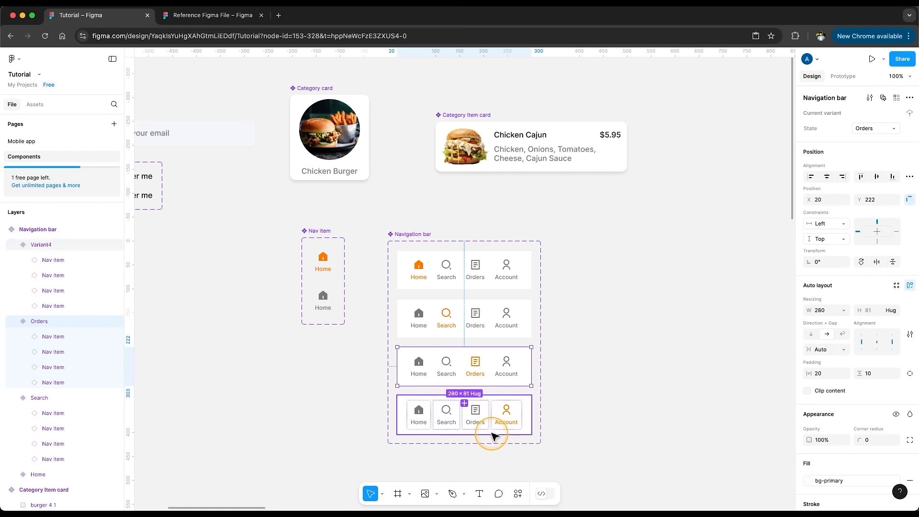
{"action": "double_click", "coordinate": [870, 129]}
{"action": "type", "text": "Account"}
{"action": "key", "text": "Return"}
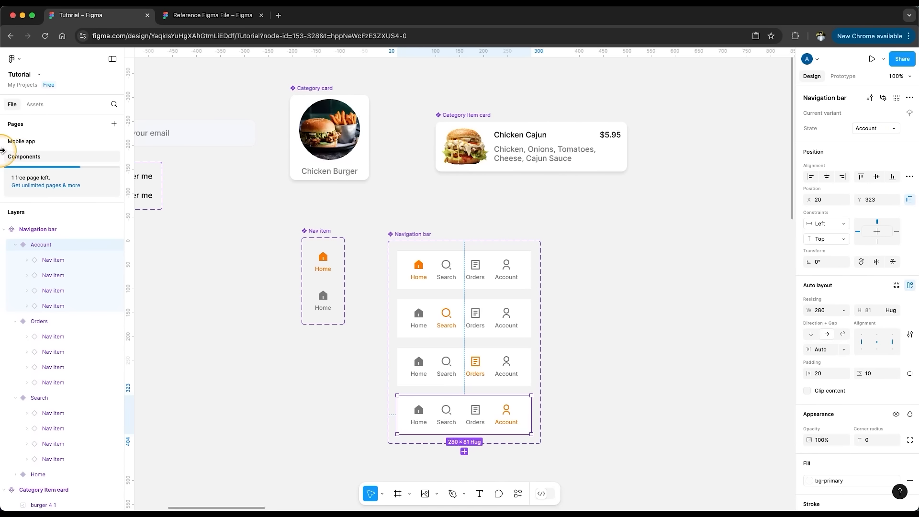
- On the Mobile app page, switch the Category Page navigation bar to Search, then Orders
{"action": "left_click", "coordinate": [22, 141]}
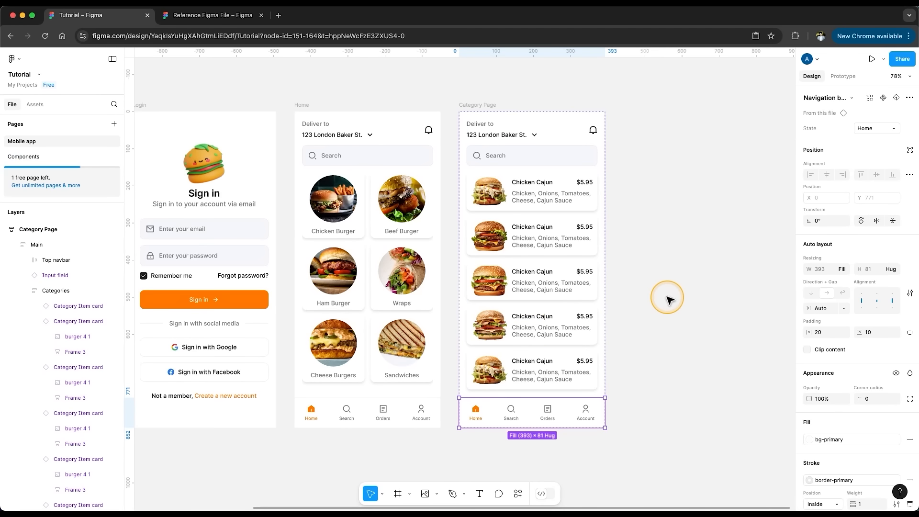
{"action": "left_click", "coordinate": [889, 129]}
{"action": "left_click", "coordinate": [870, 140]}
{"action": "left_click", "coordinate": [875, 128]}
{"action": "left_click", "coordinate": [874, 139]}
{"action": "left_click", "coordinate": [875, 128]}
{"action": "left_click", "coordinate": [870, 140]}
{"action": "left_click", "coordinate": [869, 128]}
{"action": "left_click", "coordinate": [849, 94]}
{"action": "left_click", "coordinate": [700, 239]}
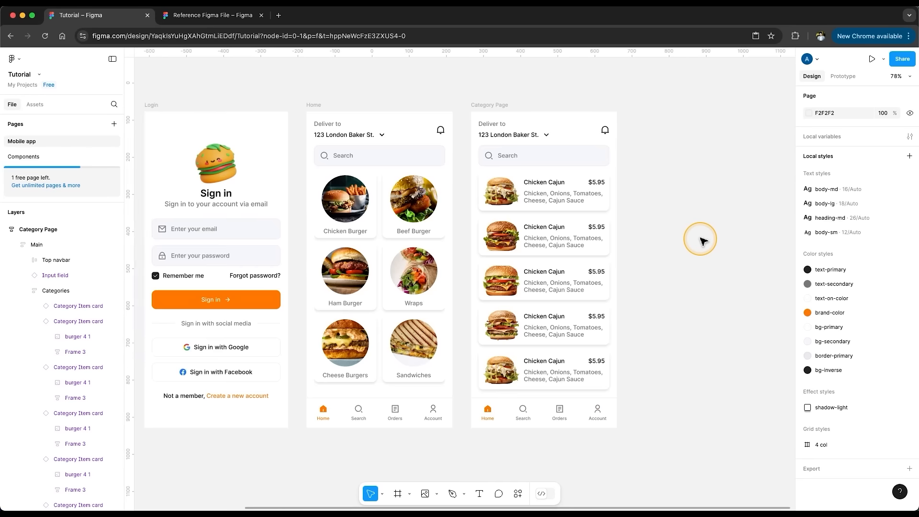
{"action": "scroll", "coordinate": [700, 238], "scroll_direction": "down", "scroll_amount": 5}
{"action": "key", "text": "shift+1"}
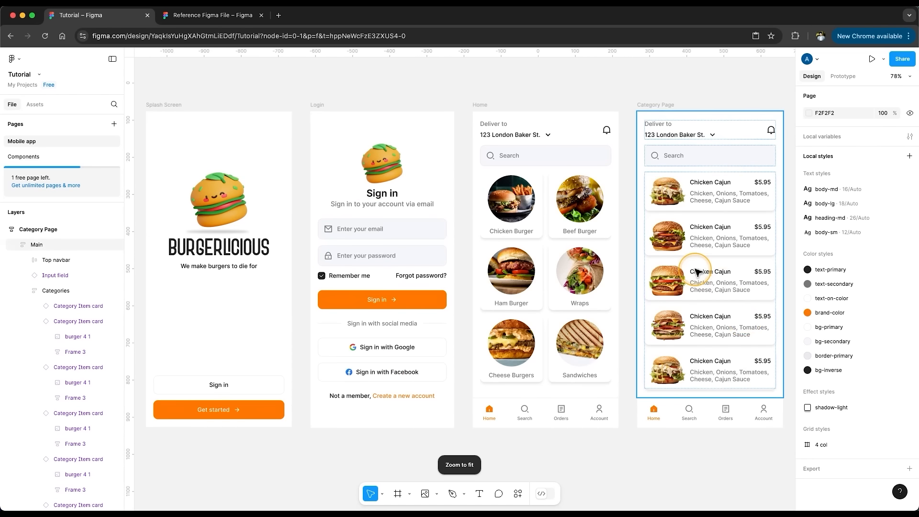
{"action": "left_click", "coordinate": [907, 138]}
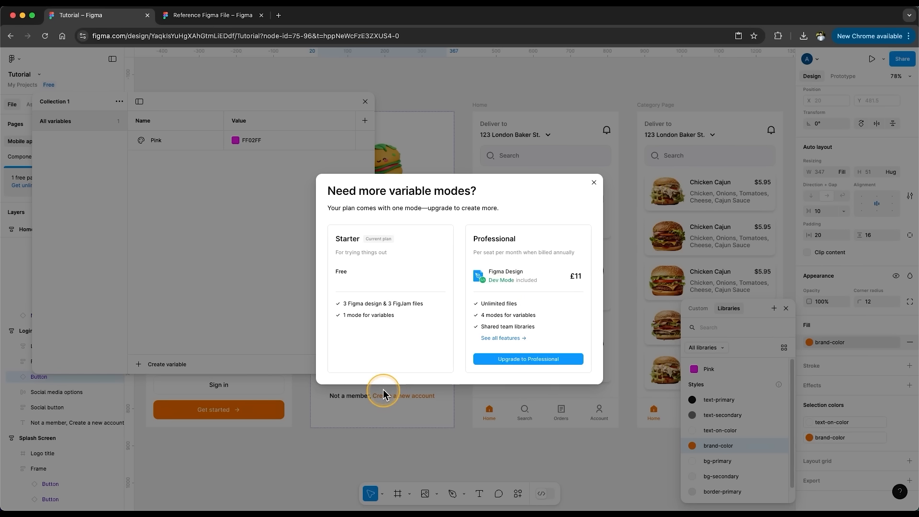
{"action": "left_click", "coordinate": [577, 475]}
{"action": "scroll", "coordinate": [577, 476], "scroll_direction": "down", "scroll_amount": 5}
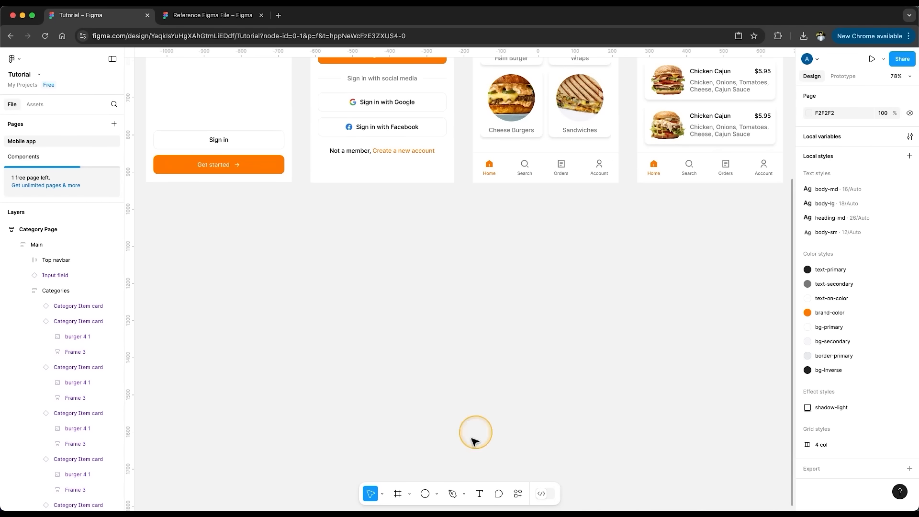
- Draw a circle below the screens and name the two circle layers A and B
{"action": "left_click", "coordinate": [425, 492]}
{"action": "left_click_drag", "start_coordinate": [441, 276], "coordinate": [494, 288]}
{"action": "double_click", "coordinate": [28, 245]}
{"action": "type", "text": "A"}
{"action": "double_click", "coordinate": [29, 229]}
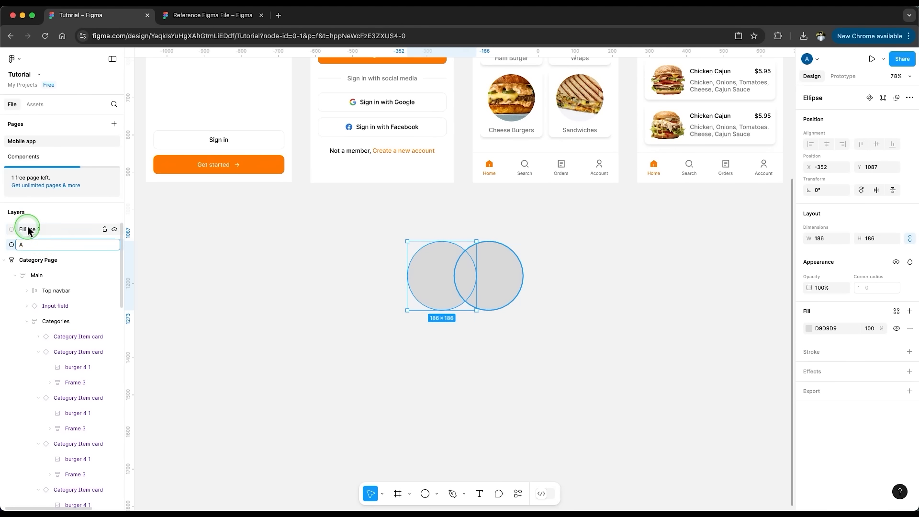
{"action": "type", "text": "B"}
{"action": "key", "text": "Return"}
- Select circles A and B and combine them with Union selection
{"action": "scroll", "coordinate": [454, 274], "scroll_direction": "up", "scroll_amount": 5}
{"action": "left_click", "coordinate": [652, 304]}
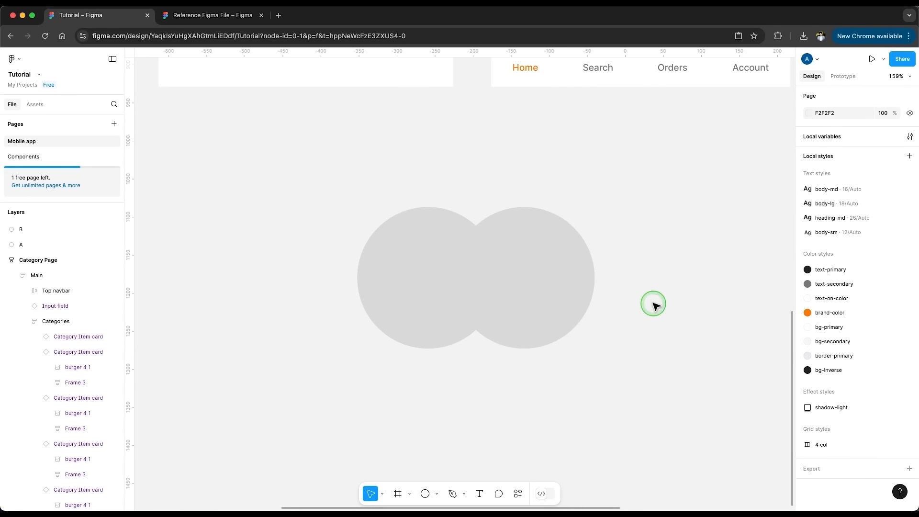
{"action": "left_click_drag", "start_coordinate": [699, 178], "coordinate": [354, 354]}
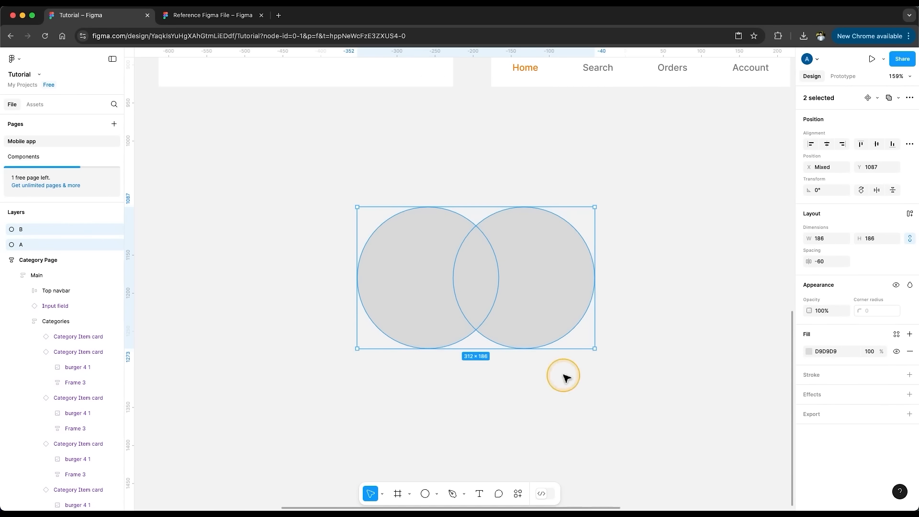
{"action": "left_click", "coordinate": [897, 98]}
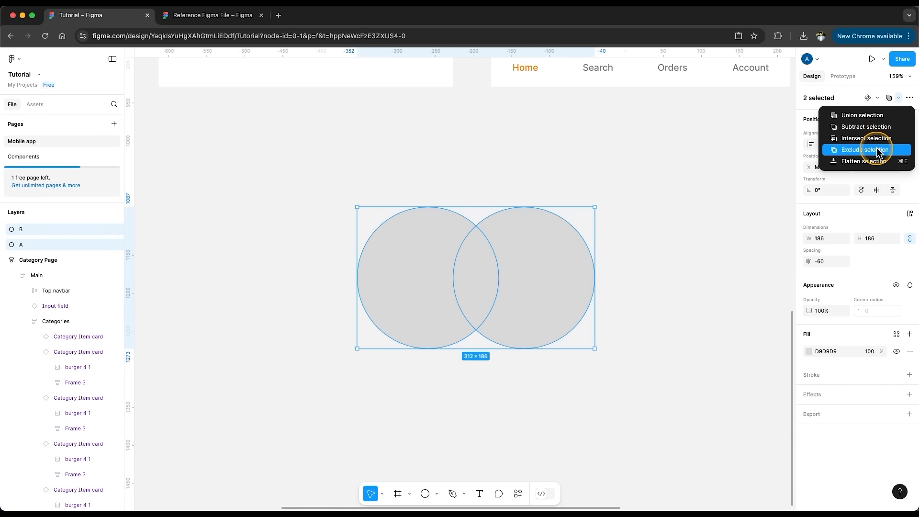
{"action": "left_click", "coordinate": [869, 117]}
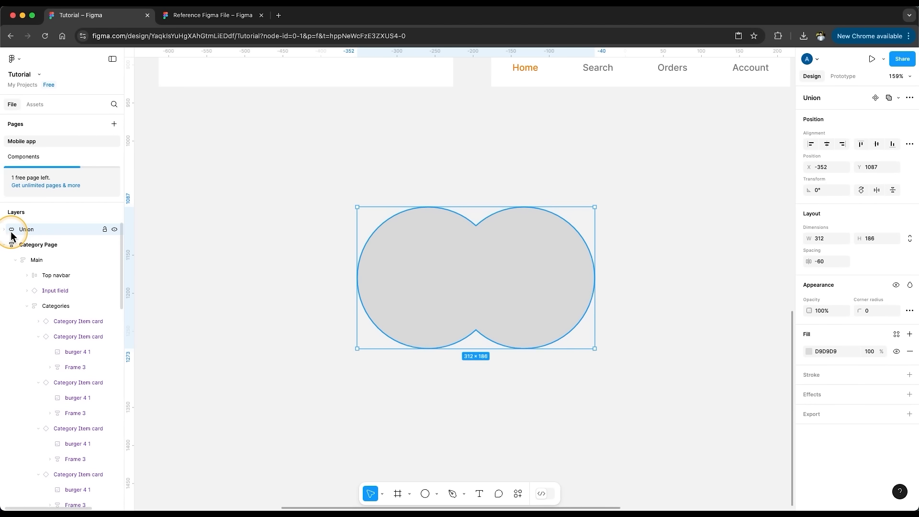
- Fill the union shape red C85656 and inspect its child circles
{"action": "left_click", "coordinate": [809, 351]}
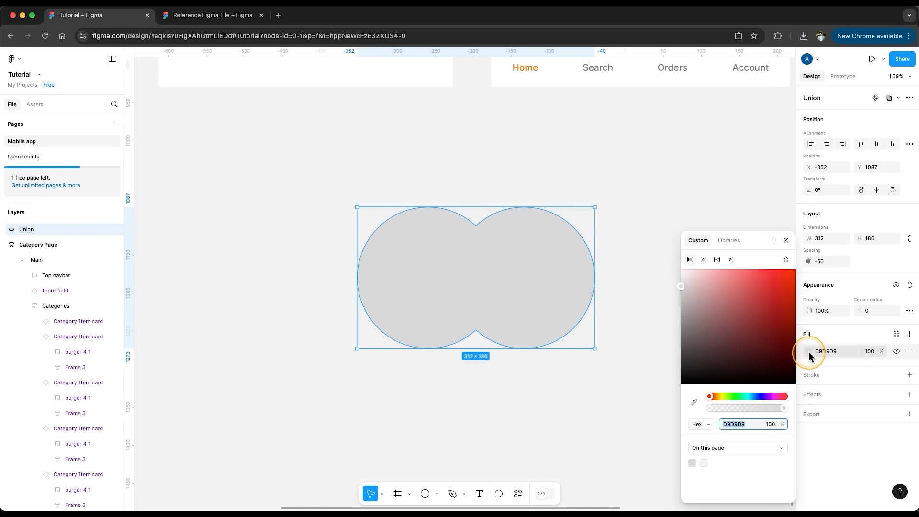
{"action": "left_click", "coordinate": [746, 295]}
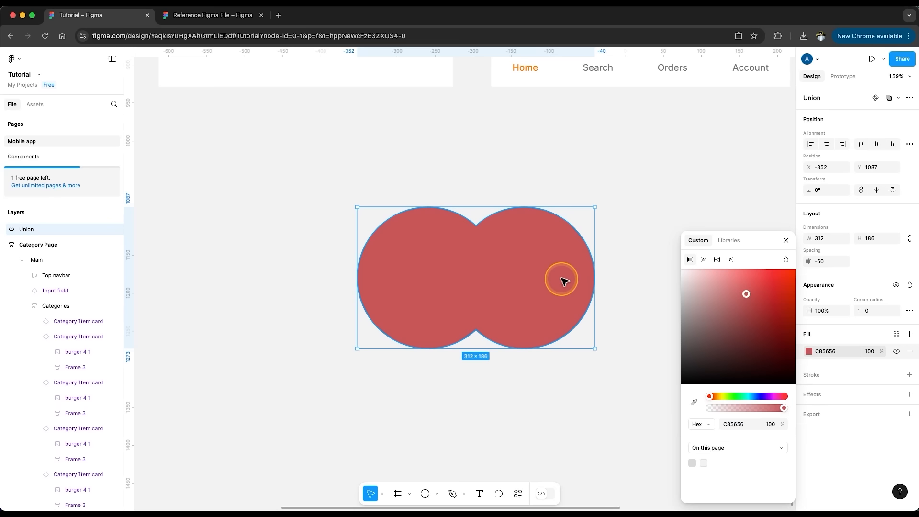
{"action": "left_click", "coordinate": [6, 230]}
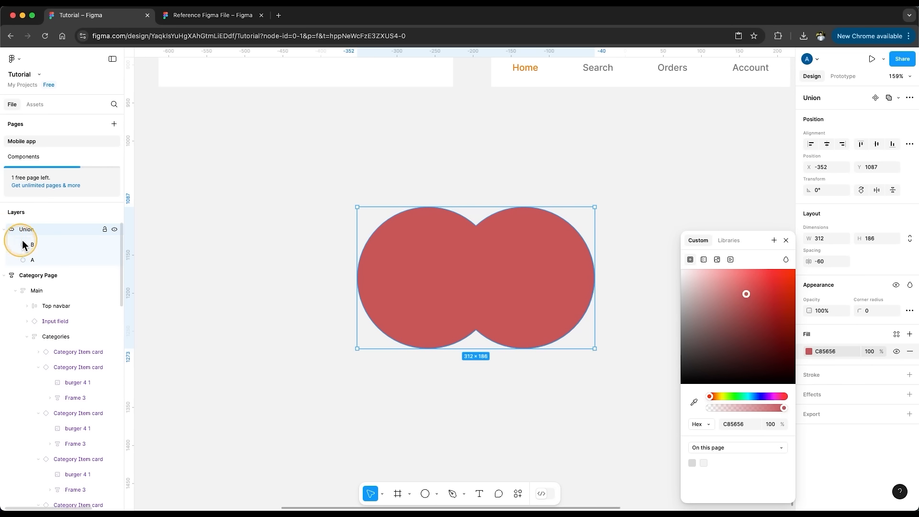
{"action": "left_click", "coordinate": [32, 245]}
{"action": "left_click", "coordinate": [37, 257]}
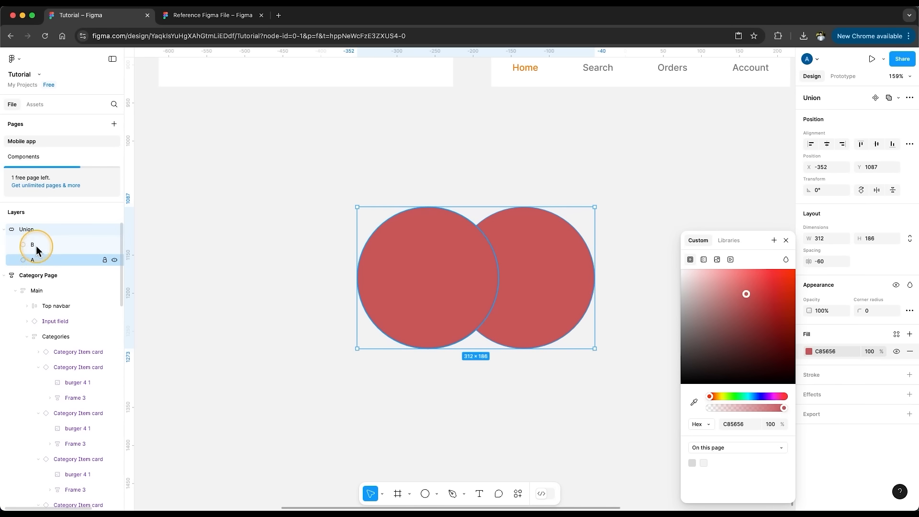
{"action": "left_click", "coordinate": [12, 234]}
{"action": "left_click", "coordinate": [4, 230]}
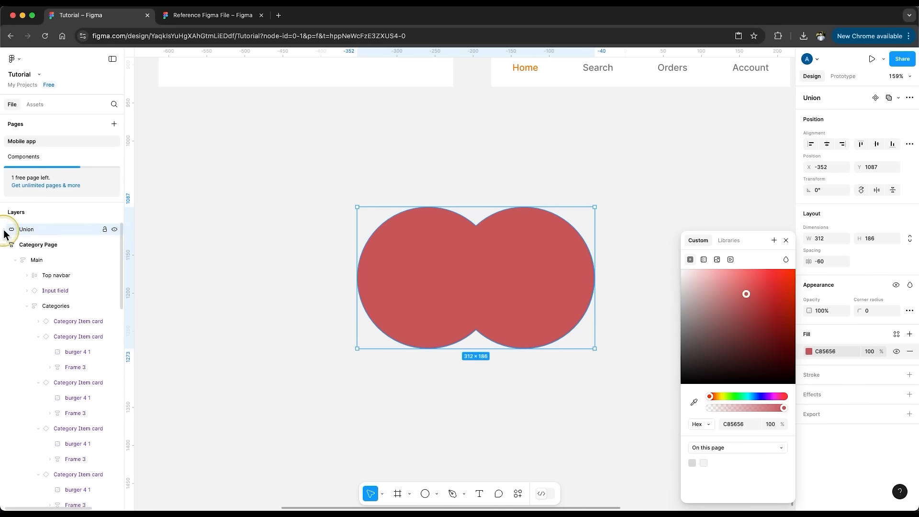
{"action": "left_click", "coordinate": [785, 241]}
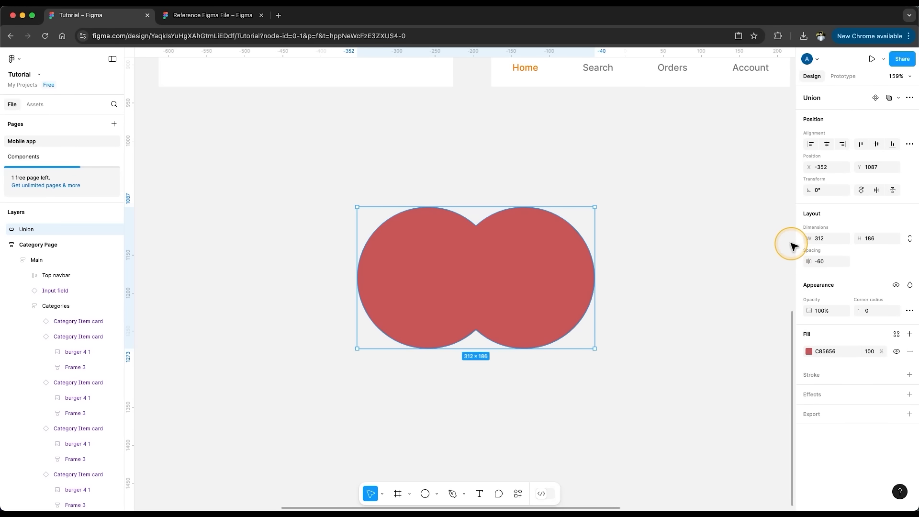
- Ungroup the union, then try Subtract and Intersect on the circles, undoing each
{"action": "key", "text": "super+shift+g"}
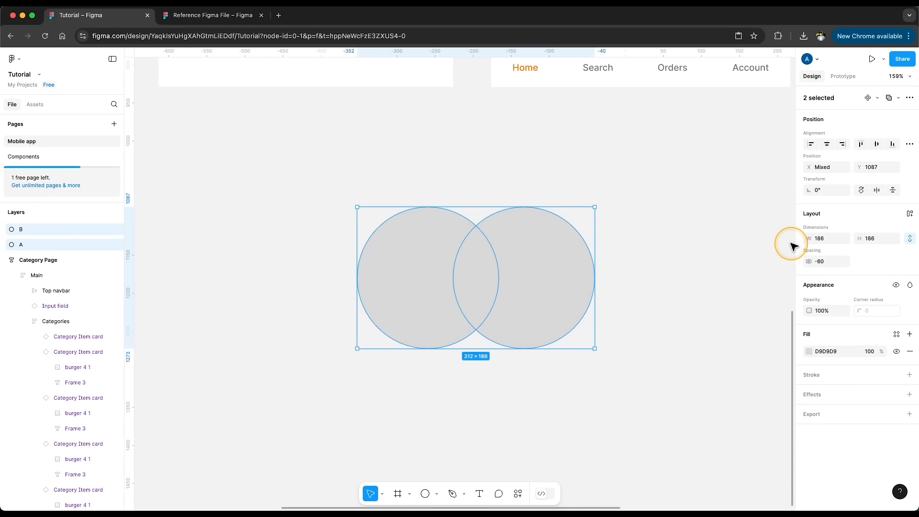
{"action": "left_click", "coordinate": [897, 97]}
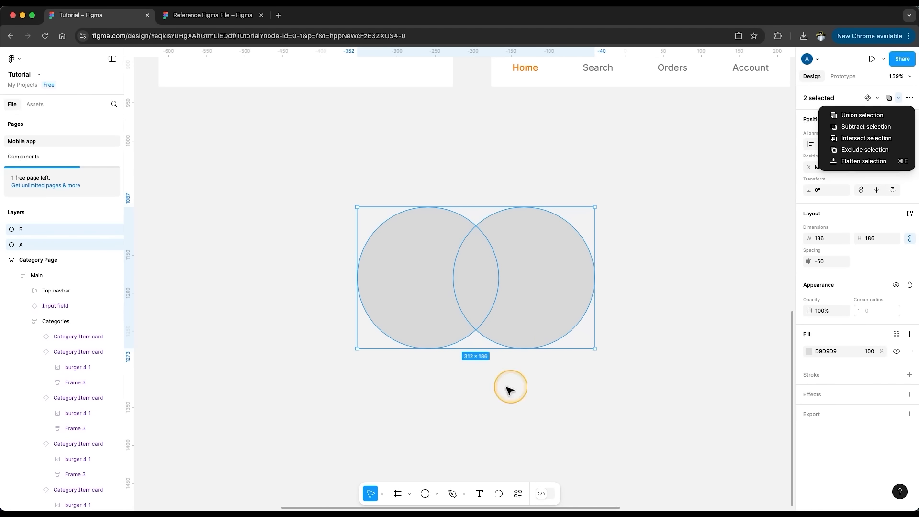
{"action": "left_click", "coordinate": [866, 126]}
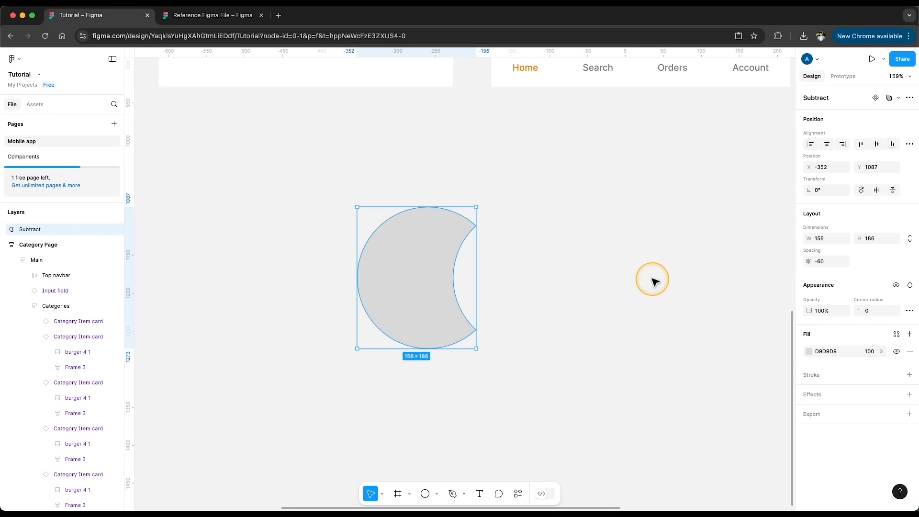
{"action": "left_click", "coordinate": [651, 279]}
{"action": "key", "text": "super+z"}
{"action": "key", "text": "super+z"}
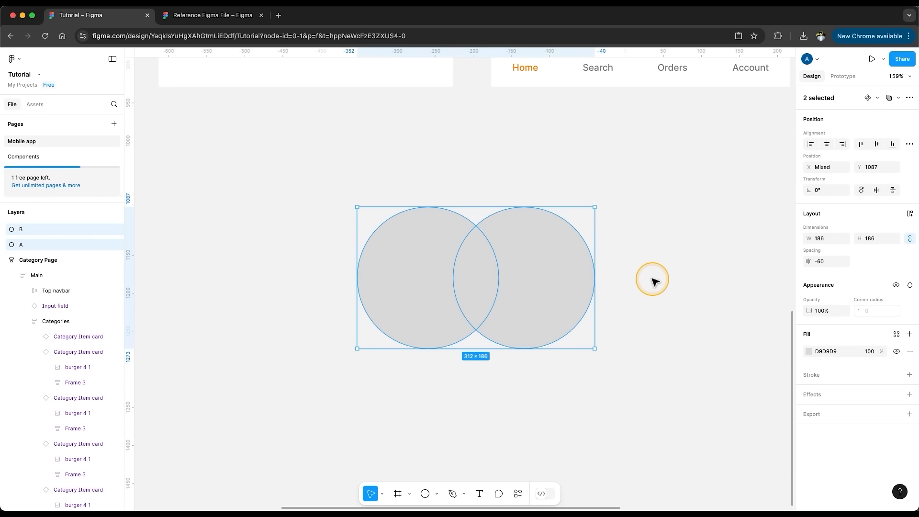
{"action": "left_click", "coordinate": [897, 98]}
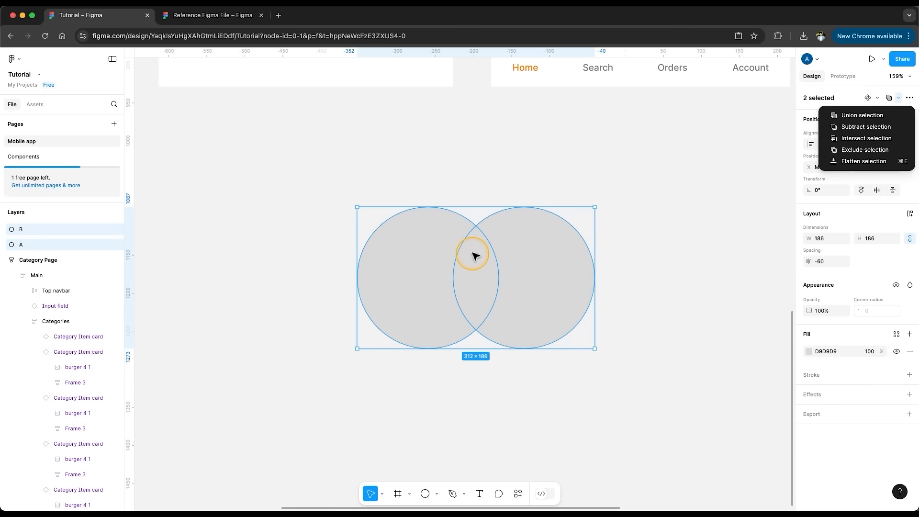
{"action": "left_click", "coordinate": [856, 139]}
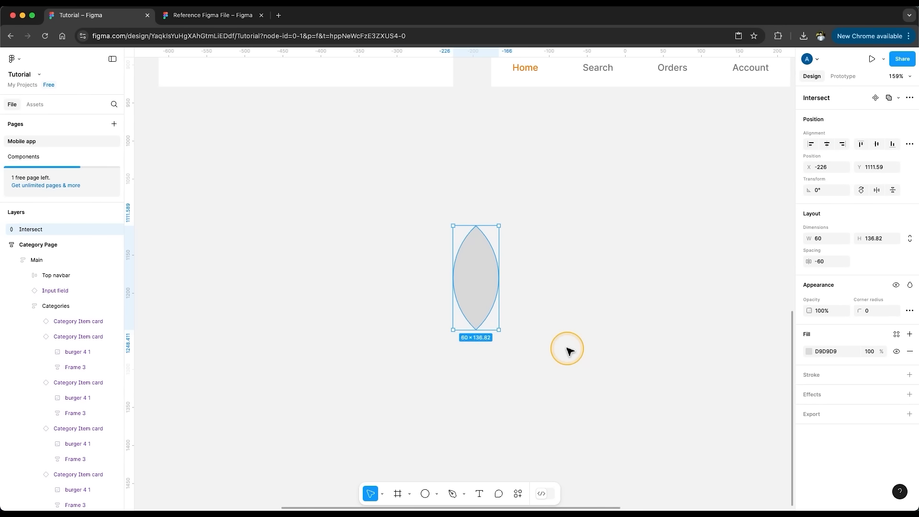
{"action": "key", "text": "super+z"}
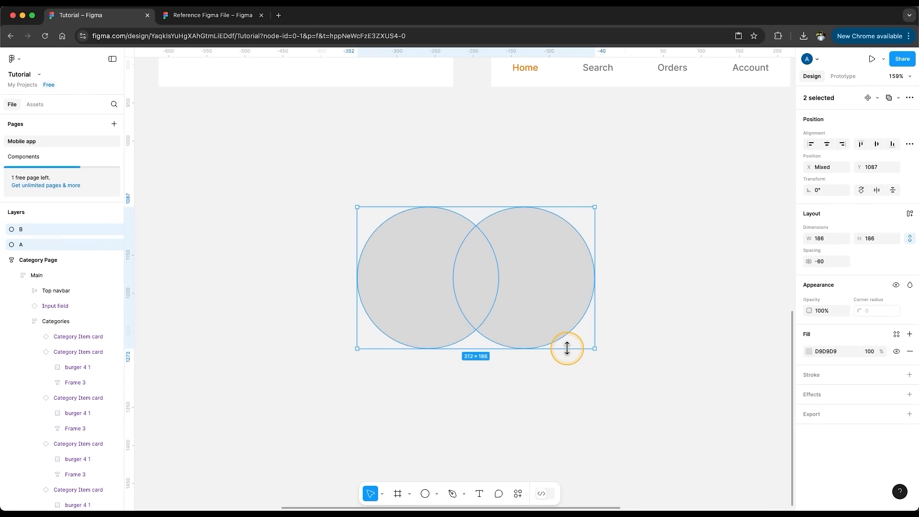
- Try Exclude and undo it, then flatten circles A and B into one vector
{"action": "left_click", "coordinate": [898, 98]}
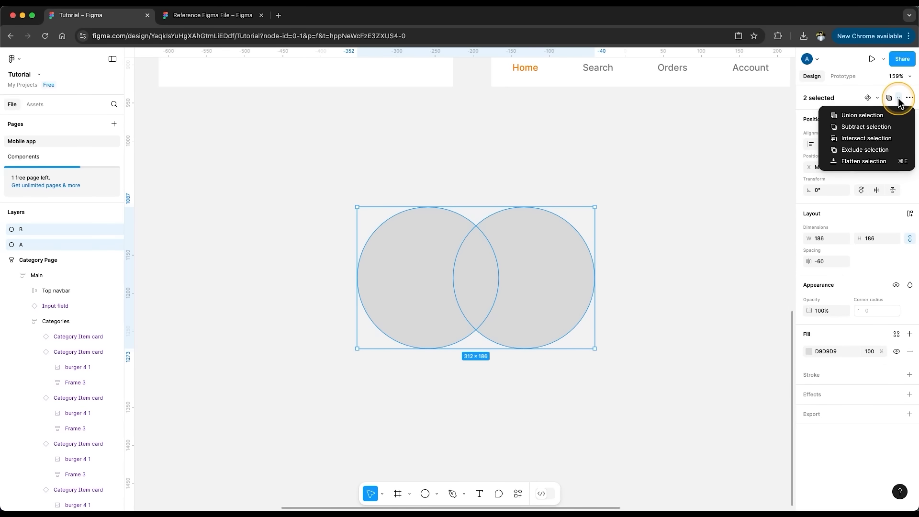
{"action": "left_click", "coordinate": [849, 150]}
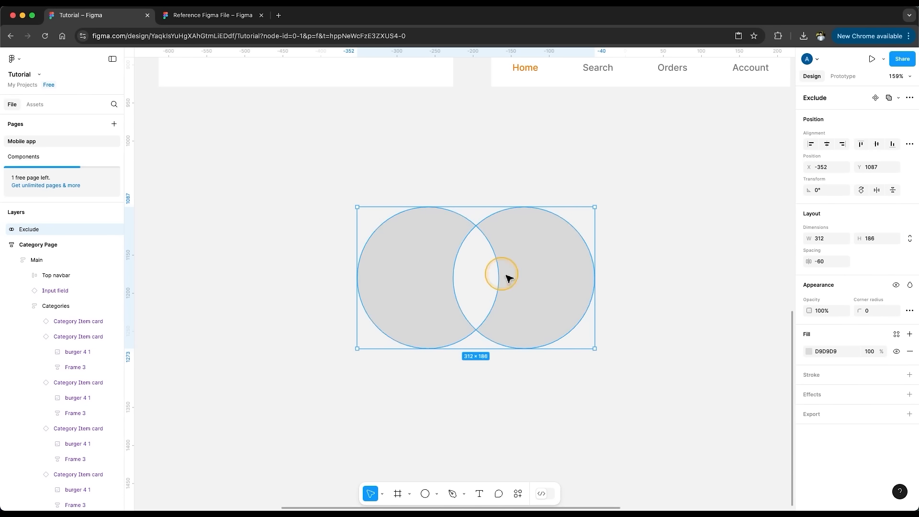
{"action": "left_click", "coordinate": [652, 338]}
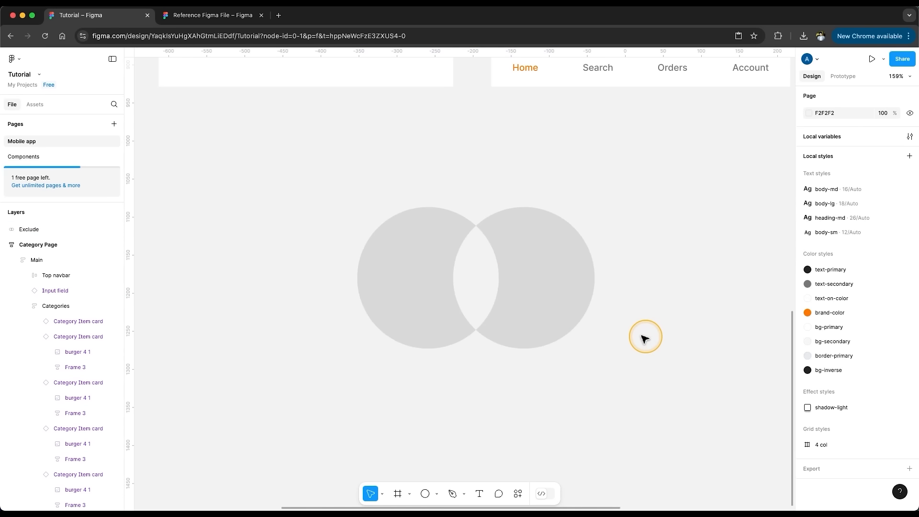
{"action": "key", "text": "super+z"}
{"action": "key", "text": "super+z"}
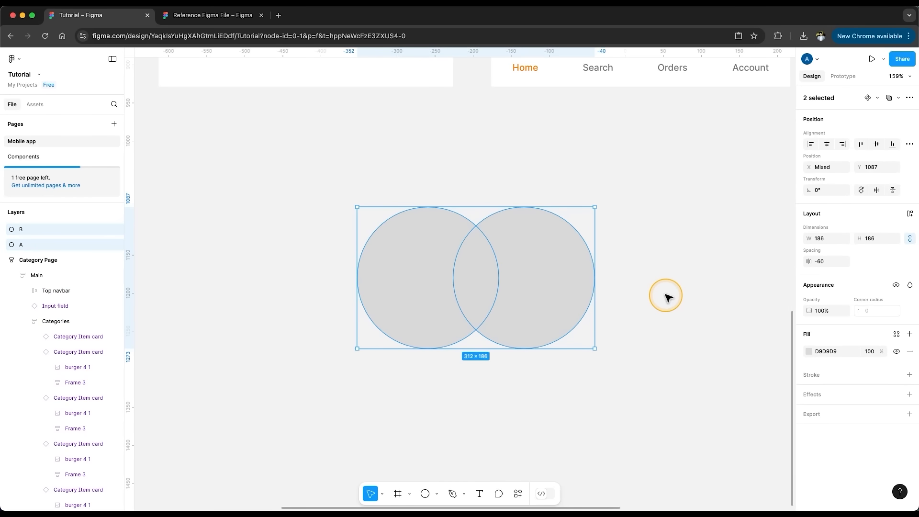
{"action": "left_click", "coordinate": [898, 97]}
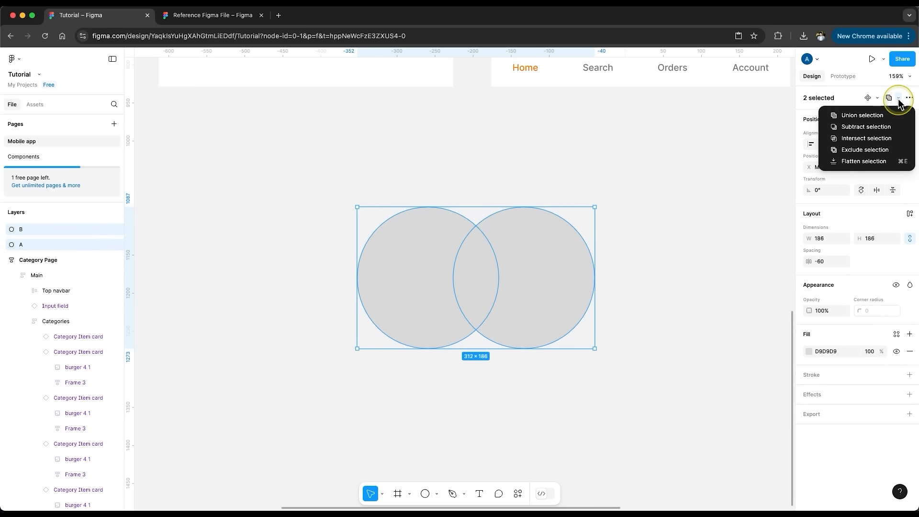
{"action": "left_click", "coordinate": [862, 161]}
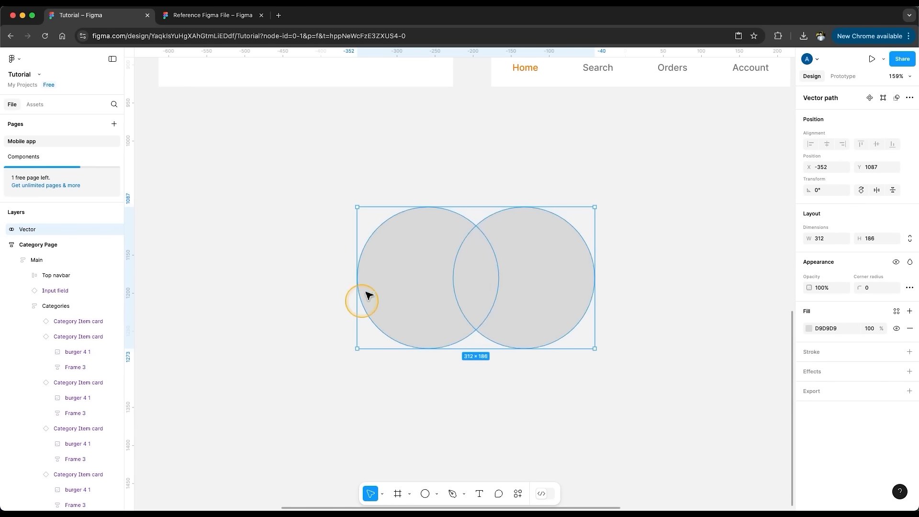
{"action": "left_click", "coordinate": [665, 299]}
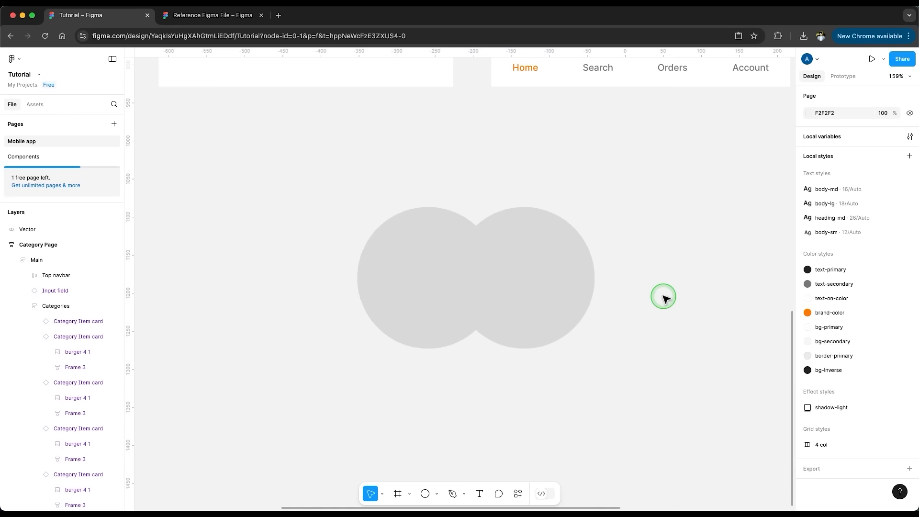
{"action": "left_click", "coordinate": [557, 310]}
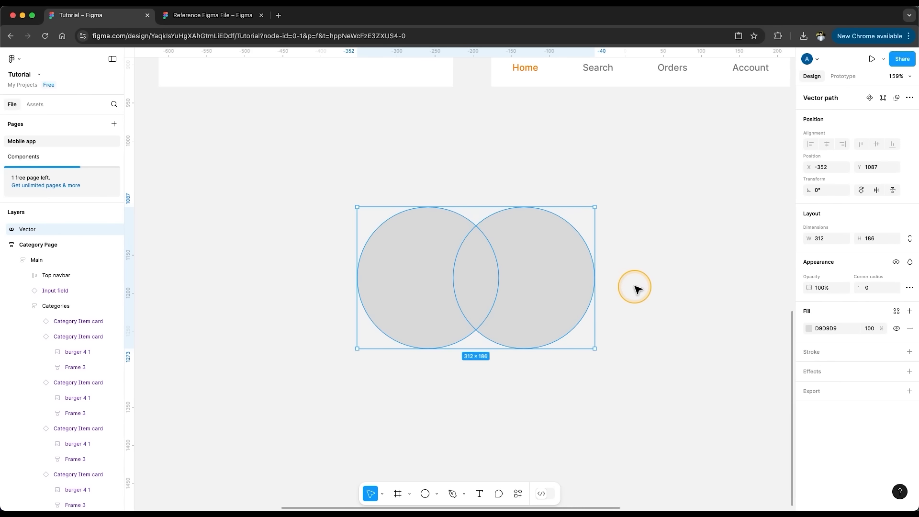
- Delete the merged vector and draw a 170×170 polygon with 7 points
{"action": "left_click_drag", "start_coordinate": [678, 183], "coordinate": [277, 381]}
{"action": "key", "text": "Delete"}
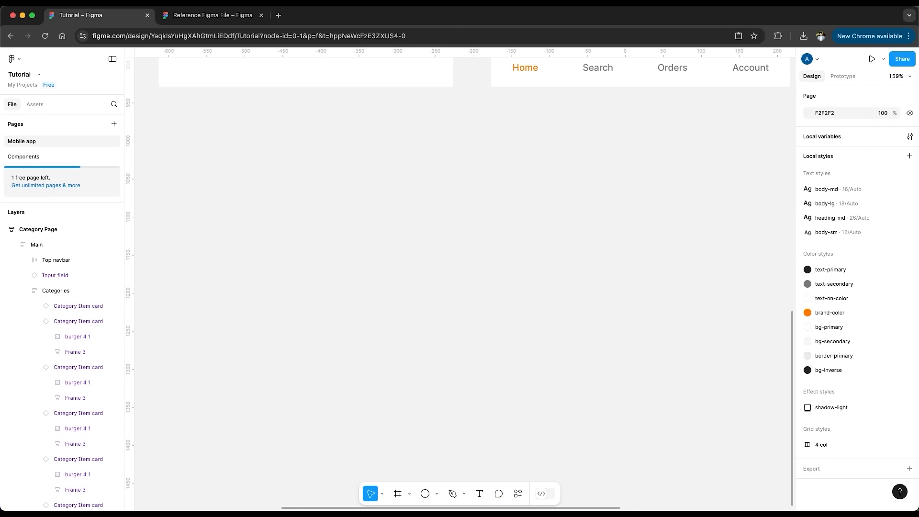
{"action": "left_click_drag", "start_coordinate": [413, 260], "coordinate": [543, 389]}
{"action": "left_click", "coordinate": [809, 311]}
{"action": "left_click_drag", "start_coordinate": [811, 311], "coordinate": [855, 315]}
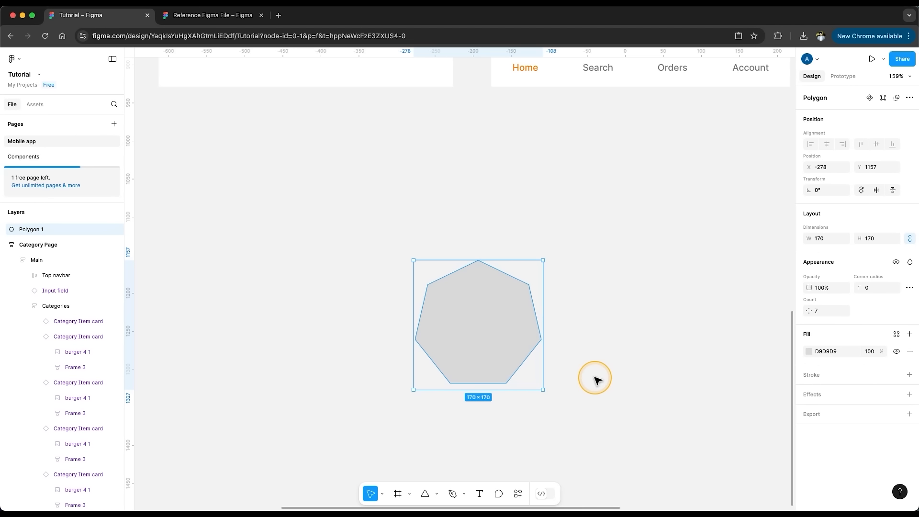
- Draw a 10-weight diagonal line across the polygon, duplicate it and flip it to form an X
{"action": "left_click", "coordinate": [433, 489]}
{"action": "left_click", "coordinate": [452, 412]}
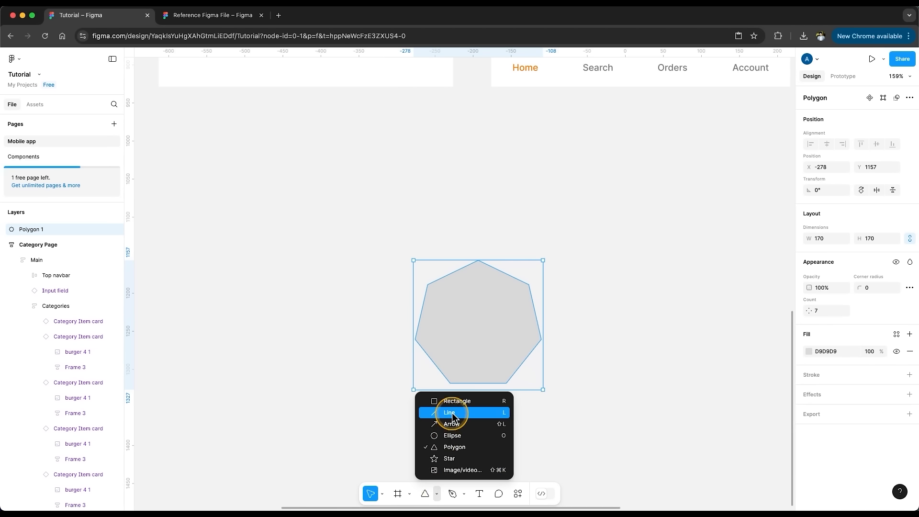
{"action": "left_click_drag", "start_coordinate": [458, 312], "coordinate": [499, 354]}
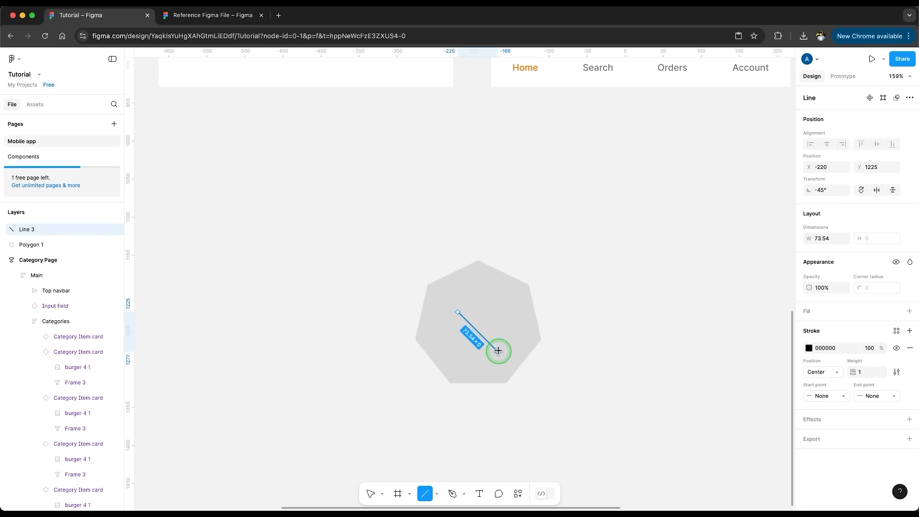
{"action": "type", "text": "10"}
{"action": "key", "text": "Return"}
{"action": "key", "text": "super+d"}
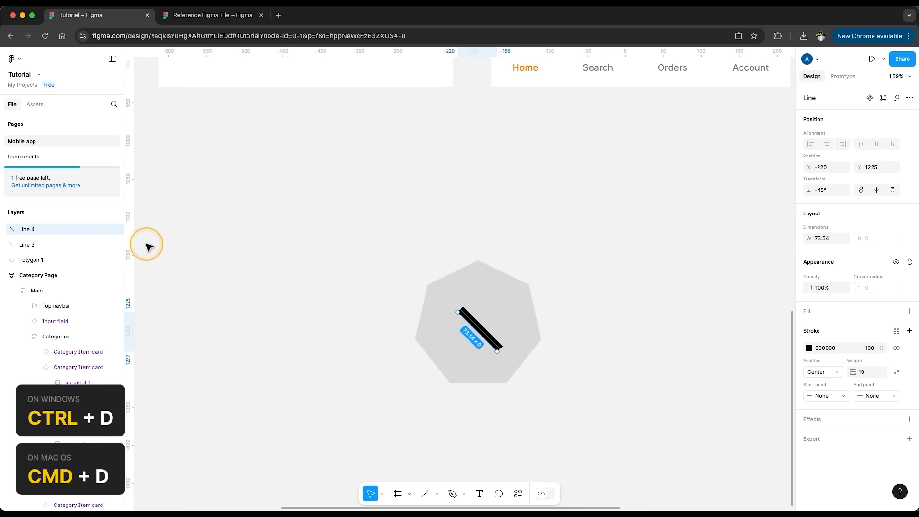
{"action": "right_click", "coordinate": [477, 329]}
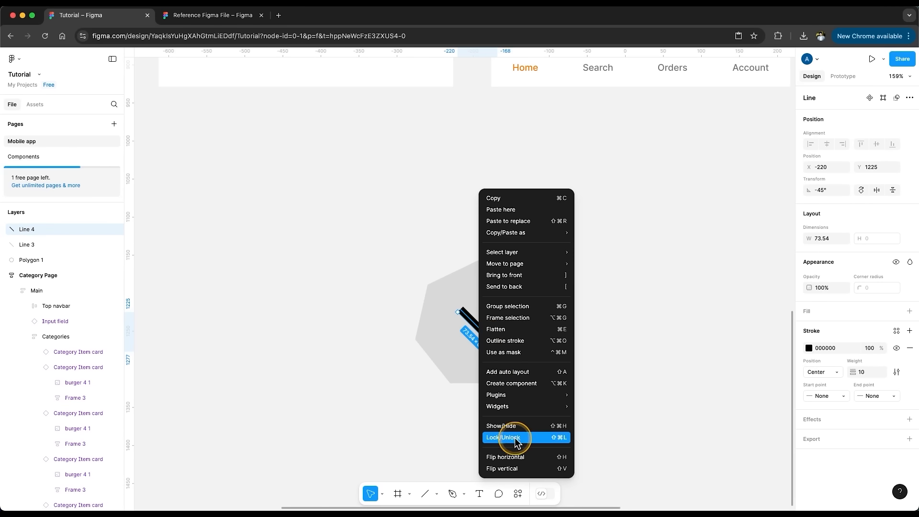
{"action": "left_click", "coordinate": [518, 459]}
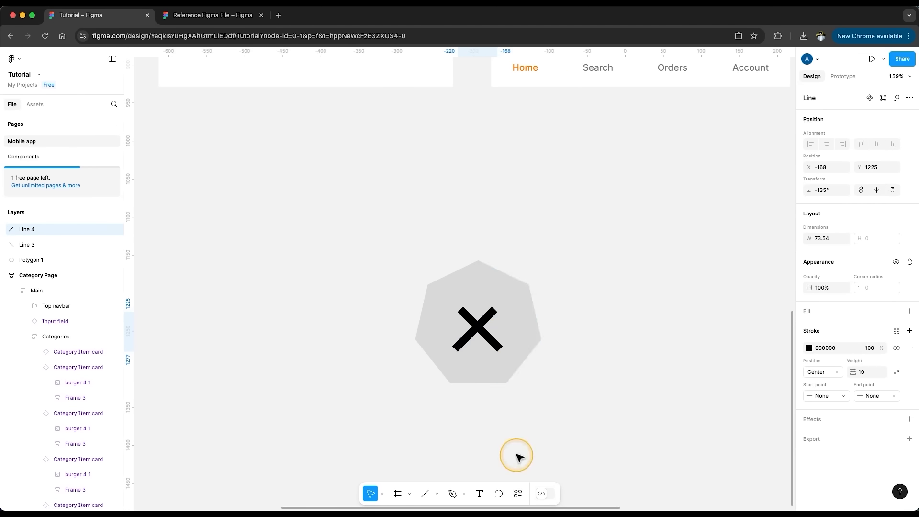
{"action": "left_click_drag", "start_coordinate": [477, 337], "coordinate": [481, 339]}
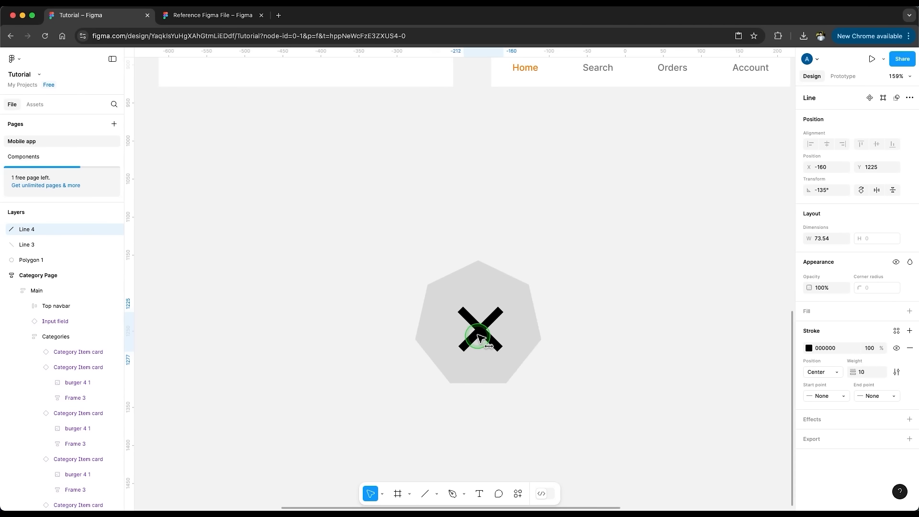
- Nudge the polygon into place and fill it red FA0000
{"action": "left_click_drag", "start_coordinate": [488, 287], "coordinate": [491, 290]}
{"action": "left_click", "coordinate": [607, 301]}
{"action": "left_click", "coordinate": [526, 315]}
{"action": "left_click", "coordinate": [808, 352]}
{"action": "left_click", "coordinate": [795, 271]}
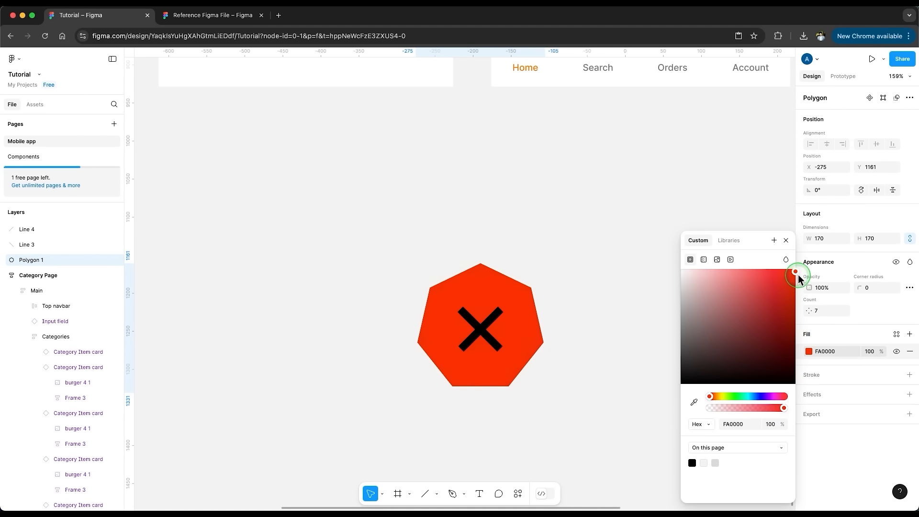
- Draw Frame 2 with a black fill beside the shapes and move the polygon and lines into it
{"action": "left_click", "coordinate": [481, 330]}
{"action": "left_click_drag", "start_coordinate": [688, 272], "coordinate": [752, 392]}
{"action": "left_click", "coordinate": [808, 345]}
{"action": "left_click_drag", "start_coordinate": [717, 354], "coordinate": [644, 423]}
{"action": "left_click", "coordinate": [576, 439]}
{"action": "left_click_drag", "start_coordinate": [263, 234], "coordinate": [618, 325]}
{"action": "left_click_drag", "start_coordinate": [489, 363], "coordinate": [351, 390]}
- Change Frame 2's fill to red BB3D3D
{"action": "left_click", "coordinate": [656, 329]}
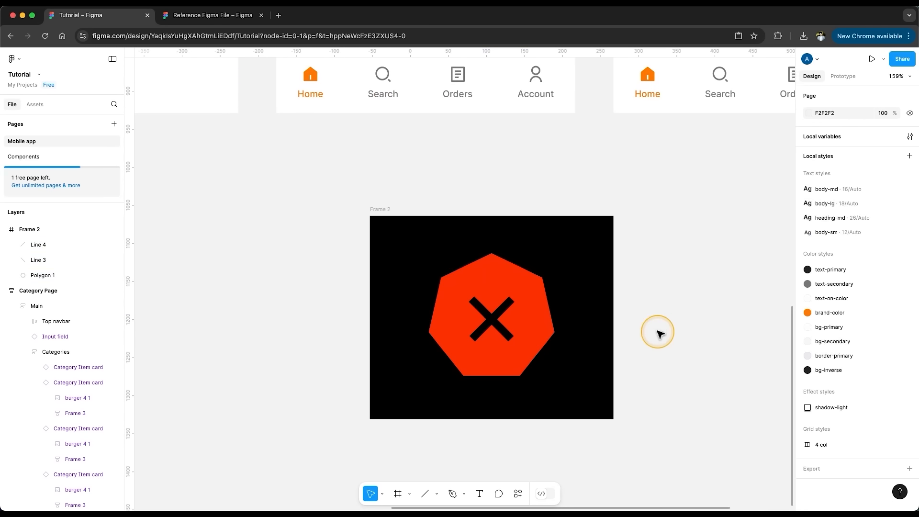
{"action": "left_click", "coordinate": [385, 212]}
{"action": "left_click", "coordinate": [808, 345]}
{"action": "left_click_drag", "start_coordinate": [780, 344], "coordinate": [757, 299]}
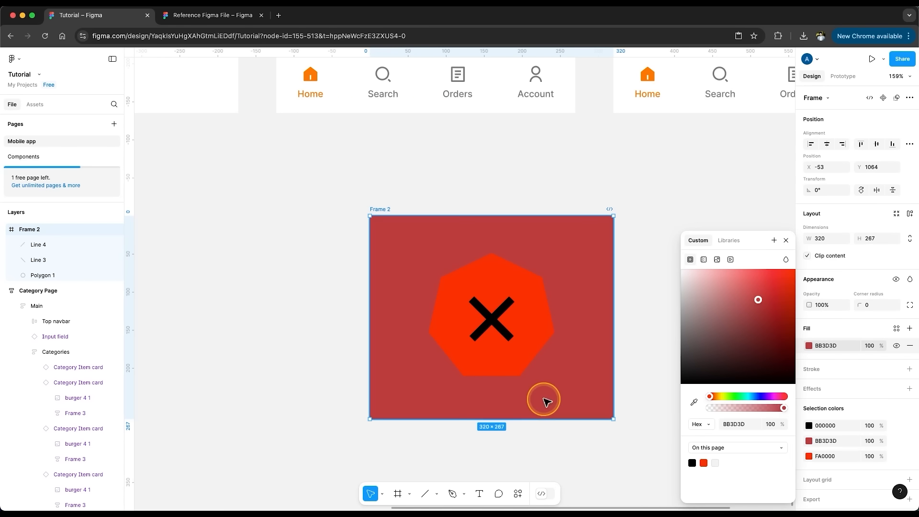
- Subtract Line 3 and Line 4 from the polygon to cut the X out
{"action": "left_click", "coordinate": [493, 320]}
{"action": "left_click", "coordinate": [507, 309], "text": "shift"}
{"action": "left_click", "coordinate": [489, 293], "text": "shift"}
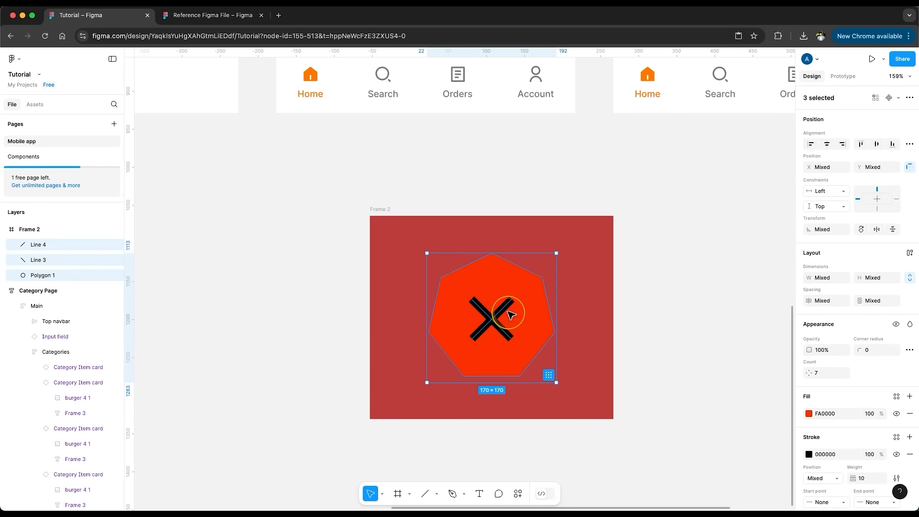
{"action": "left_click", "coordinate": [909, 97]}
{"action": "left_click", "coordinate": [844, 191]}
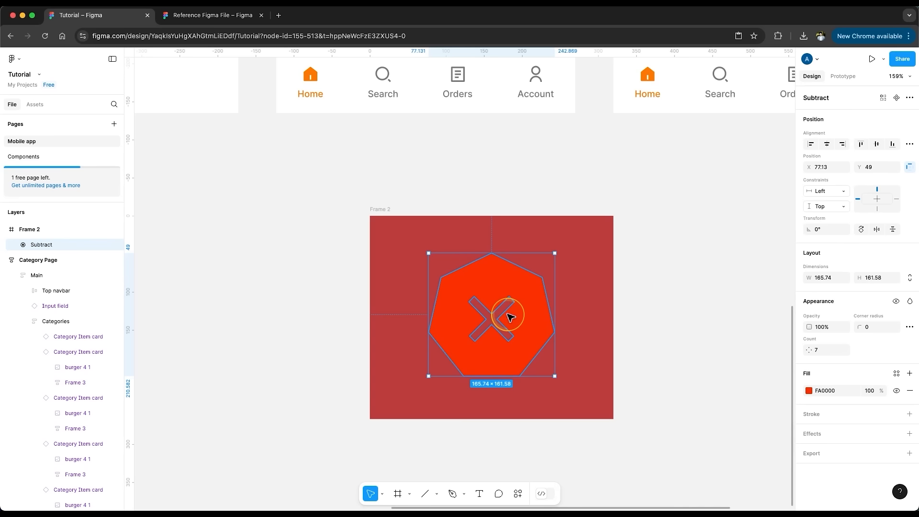
- Darken Frame 2's fill to near-black 130D0D
{"action": "left_click", "coordinate": [718, 304]}
{"action": "left_click", "coordinate": [375, 211]}
{"action": "left_click", "coordinate": [808, 345]}
{"action": "left_click_drag", "start_coordinate": [718, 349], "coordinate": [716, 375]}
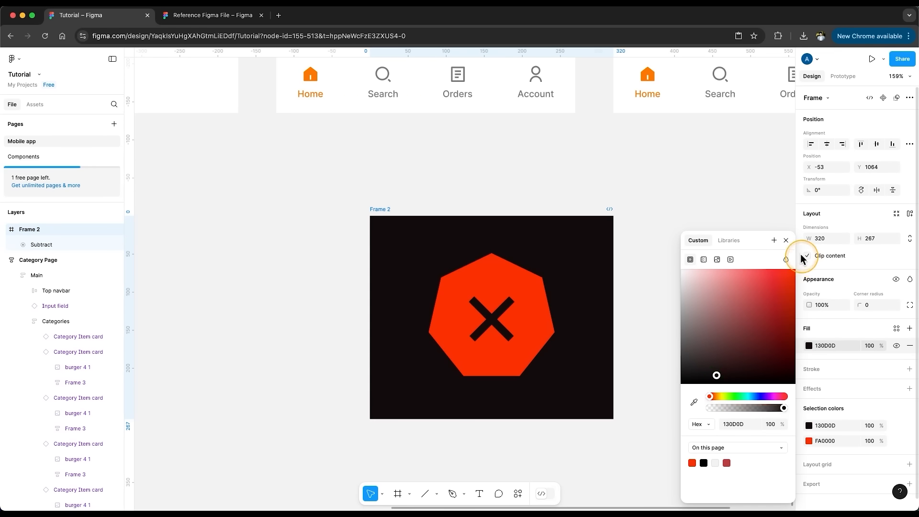
{"action": "left_click", "coordinate": [803, 258]}
- Delete Frame 2 and the red Subtract shape, then zoom to fit all app screens
{"action": "left_click_drag", "start_coordinate": [492, 358], "coordinate": [276, 380]}
{"action": "left_click", "coordinate": [379, 211]}
{"action": "key", "text": "Delete"}
{"action": "left_click_drag", "start_coordinate": [440, 168], "coordinate": [229, 399]}
{"action": "key", "text": "Delete"}
{"action": "key", "text": "shift+1"}
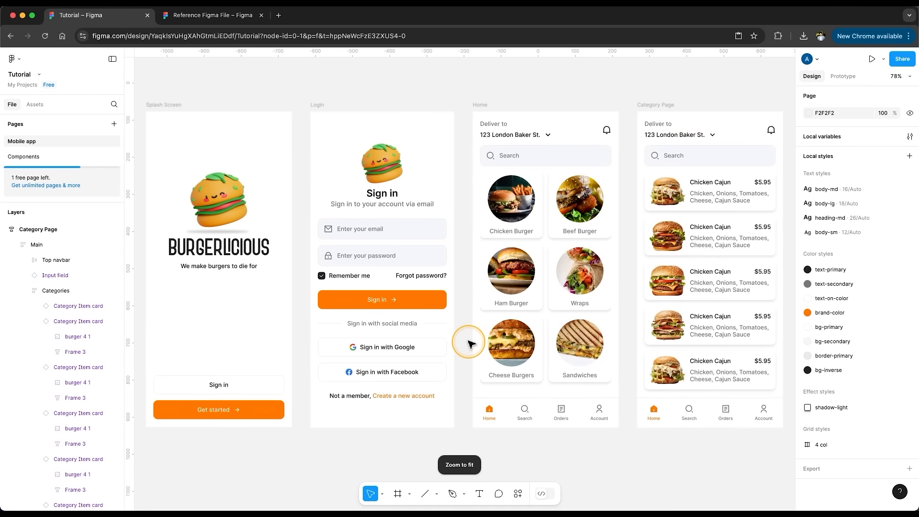
- Present the Home screen as a prototype, then return to the editor's asset libraries
{"action": "left_click", "coordinate": [481, 105]}
{"action": "left_click", "coordinate": [871, 59]}
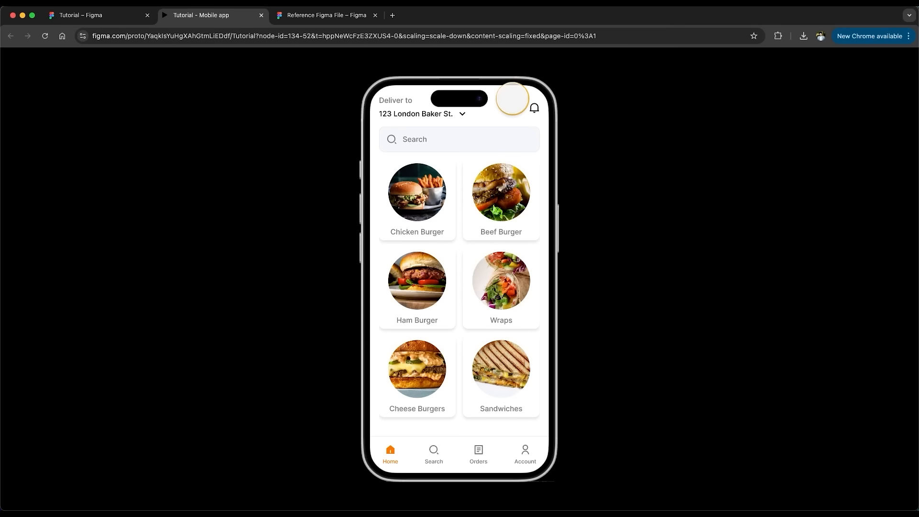
{"action": "left_click", "coordinate": [72, 15]}
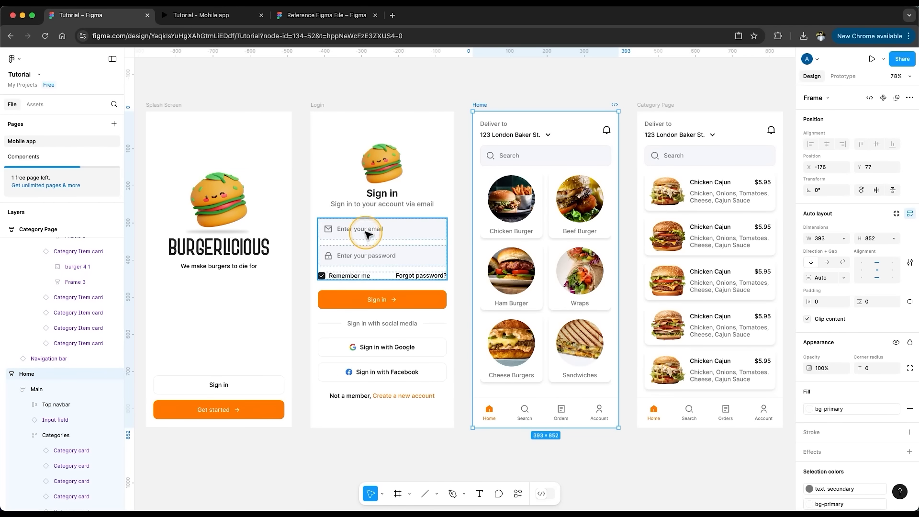
{"action": "left_click", "coordinate": [40, 105]}
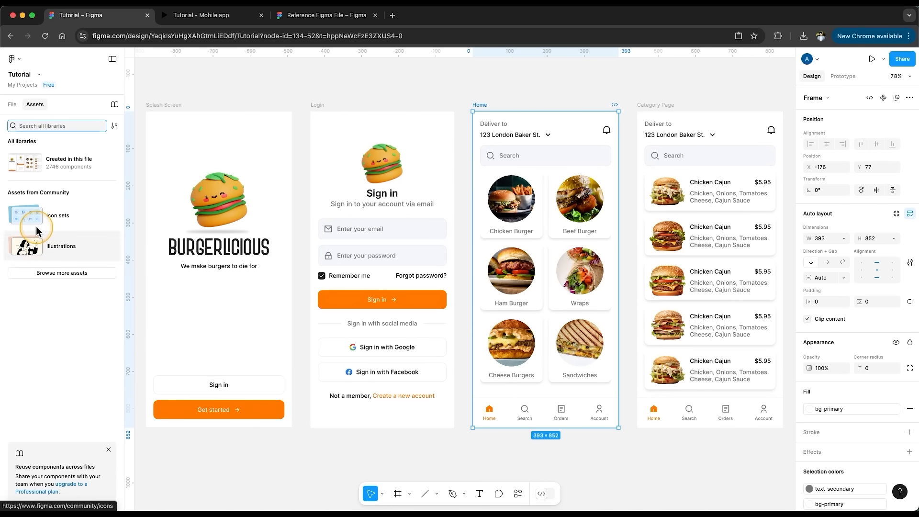
- Open the community iOS 17 and iPadOS 17 UI Kit as a file, accepting its licence
{"action": "left_click", "coordinate": [56, 266]}
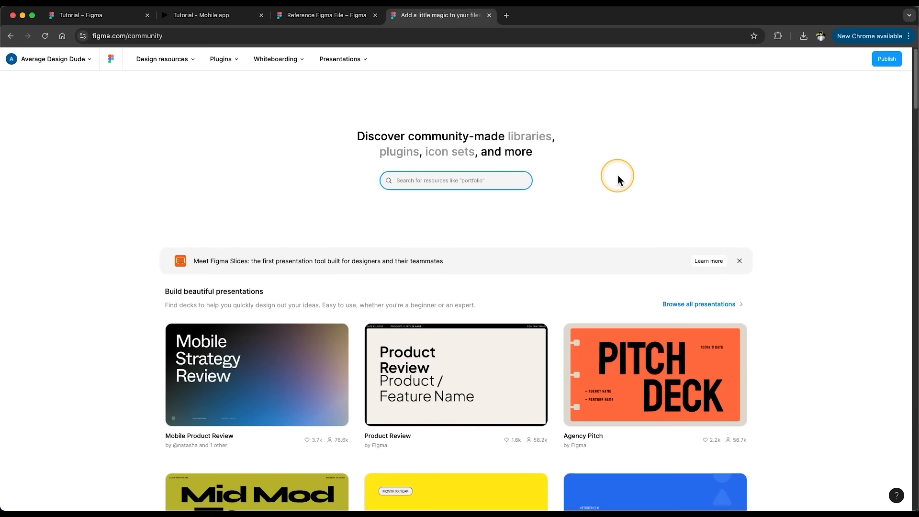
{"action": "scroll", "coordinate": [546, 172], "scroll_direction": "down", "scroll_amount": 2}
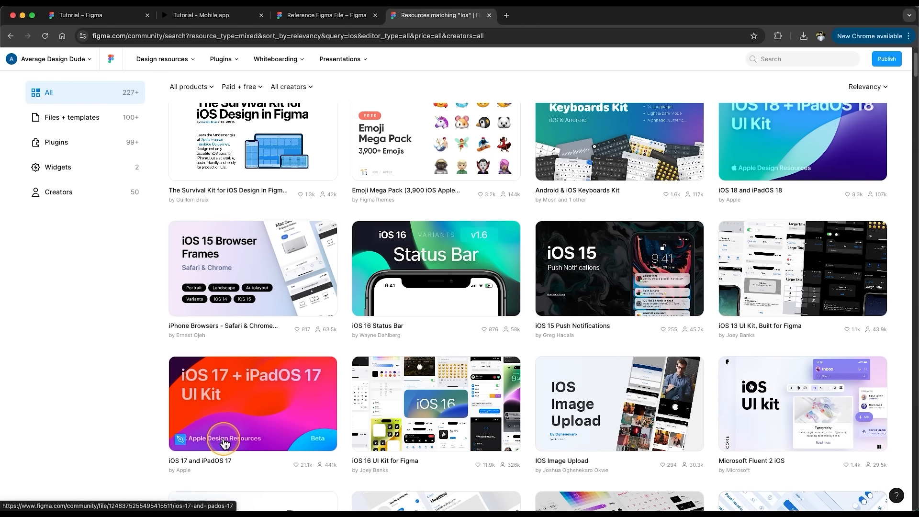
{"action": "scroll", "coordinate": [242, 390], "scroll_direction": "down", "scroll_amount": 2}
{"action": "left_click", "coordinate": [239, 339]}
{"action": "left_click", "coordinate": [209, 256]}
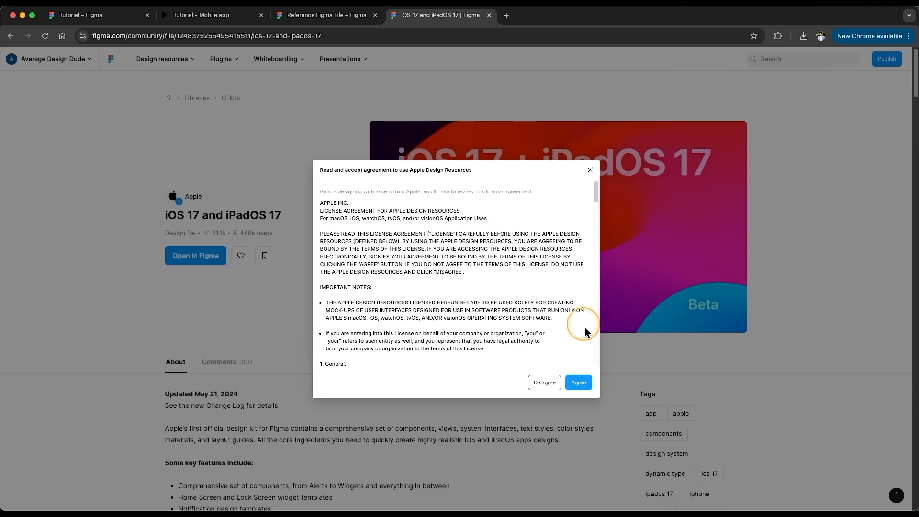
{"action": "left_click", "coordinate": [578, 382]}
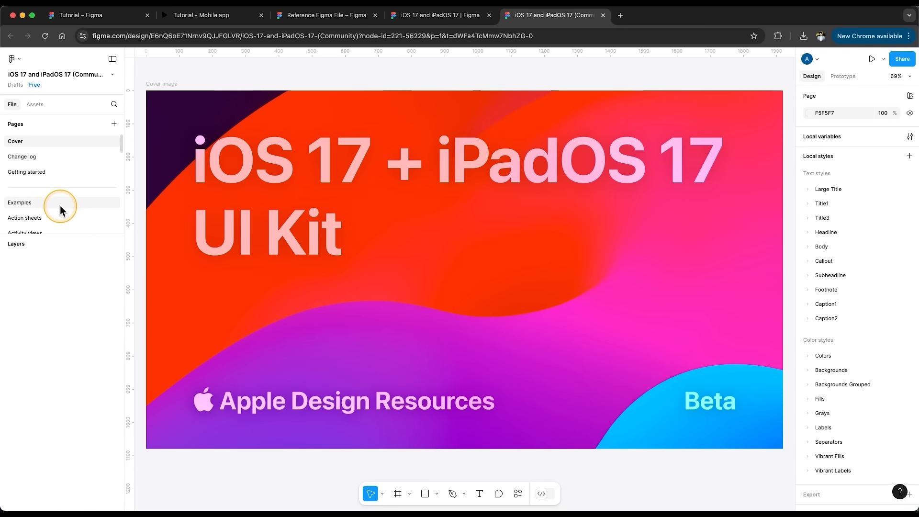
- On the Examples page, select the first Keyboard - iPhone example's status bar, then return to Tutorial
{"action": "left_click", "coordinate": [62, 204]}
{"action": "scroll", "coordinate": [62, 204], "scroll_direction": "down", "scroll_amount": 2}
{"action": "scroll", "coordinate": [349, 277], "scroll_direction": "up", "scroll_amount": 5}
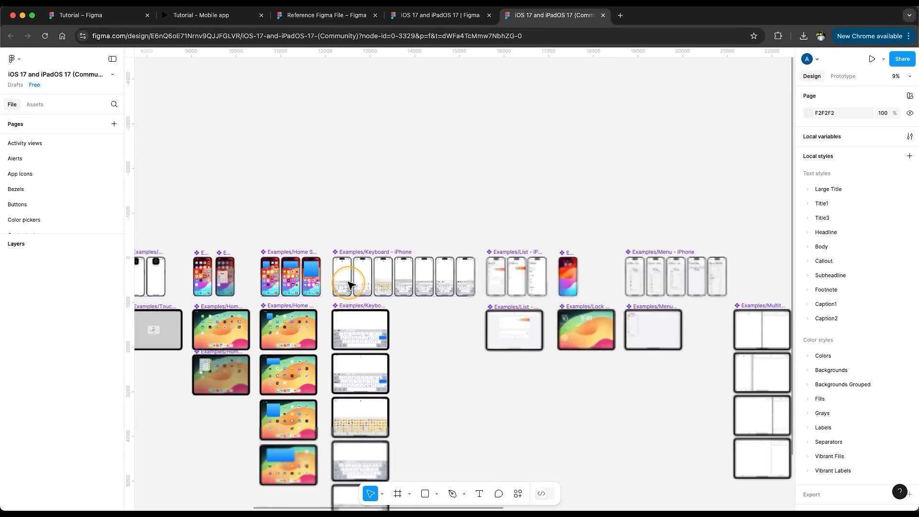
{"action": "scroll", "coordinate": [348, 282], "scroll_direction": "up", "scroll_amount": 5}
{"action": "left_click_drag", "start_coordinate": [184, 164], "coordinate": [204, 223]}
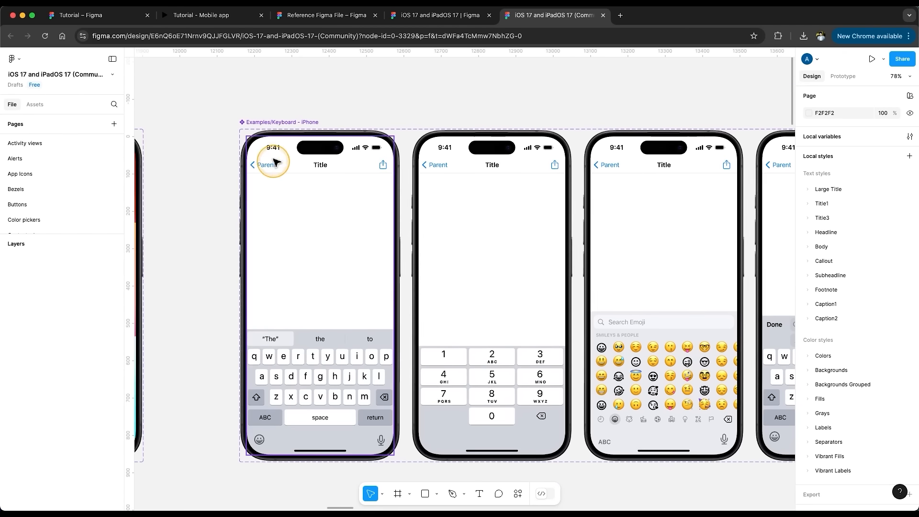
{"action": "left_click", "coordinate": [264, 150]}
{"action": "double_click", "coordinate": [266, 147]}
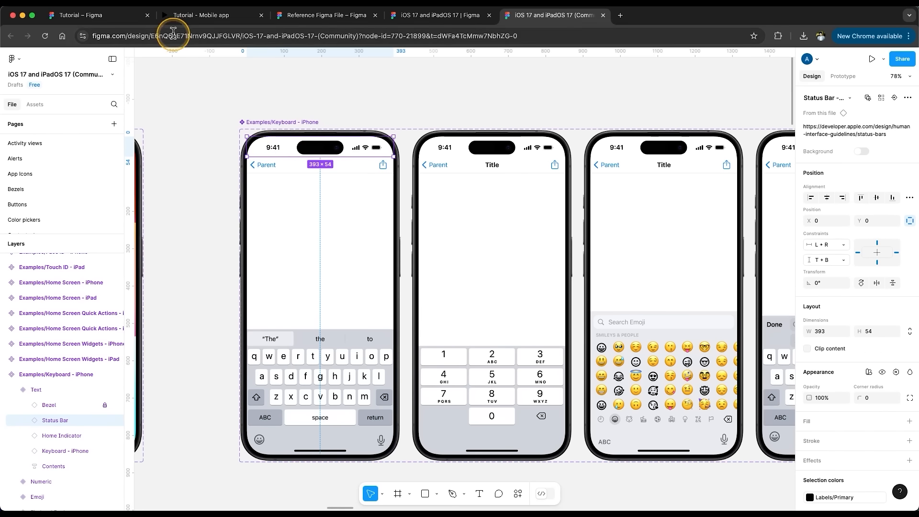
{"action": "left_click", "coordinate": [96, 15]}
- Paste the status bar at the top of Home and set Home's auto layout gap to 0
{"action": "key", "text": "super+v"}
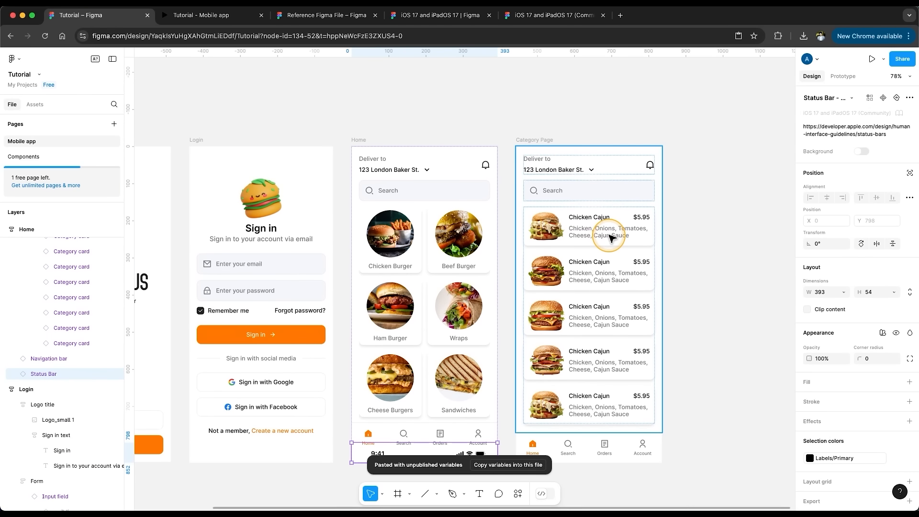
{"action": "scroll", "coordinate": [508, 417], "scroll_direction": "down", "scroll_amount": 1}
{"action": "key", "text": "Up"}
{"action": "key", "text": "Up"}
{"action": "left_click", "coordinate": [473, 82]}
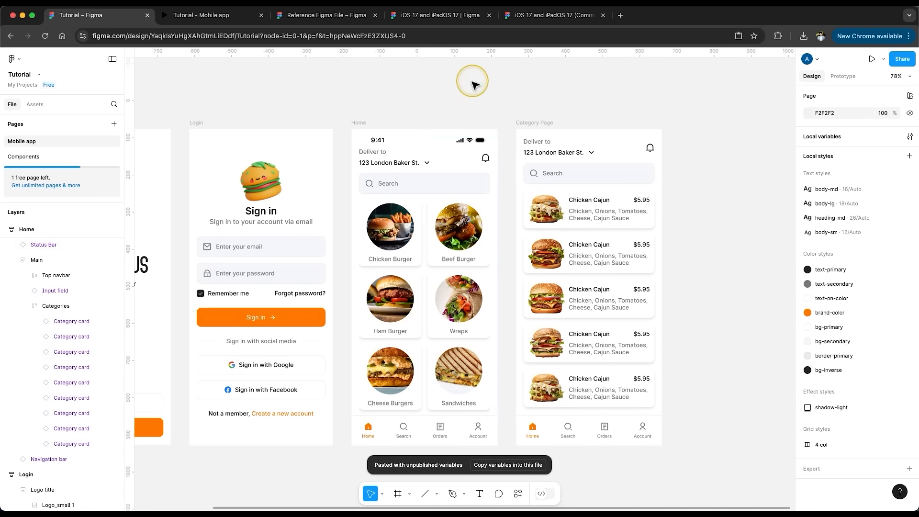
{"action": "left_click", "coordinate": [421, 201]}
{"action": "left_click", "coordinate": [355, 122]}
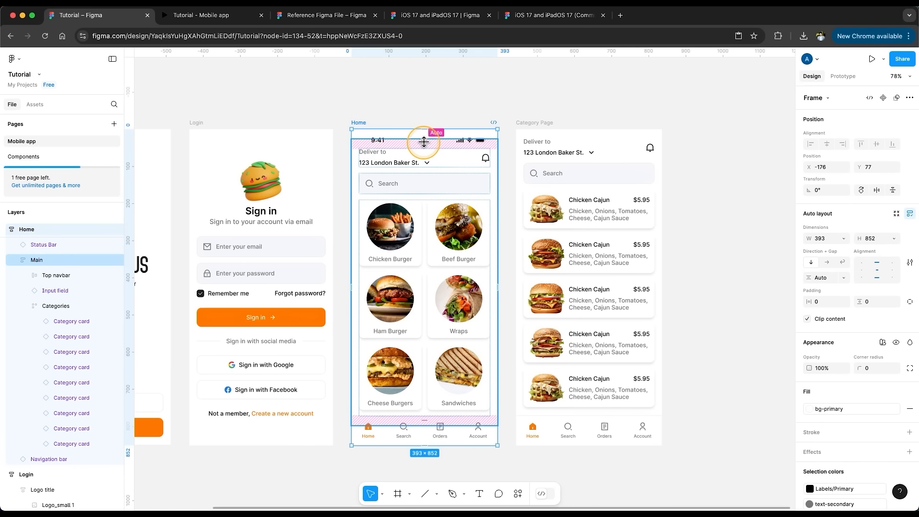
{"action": "left_click", "coordinate": [825, 279]}
{"action": "type", "text": "0"}
{"action": "key", "text": "Return"}
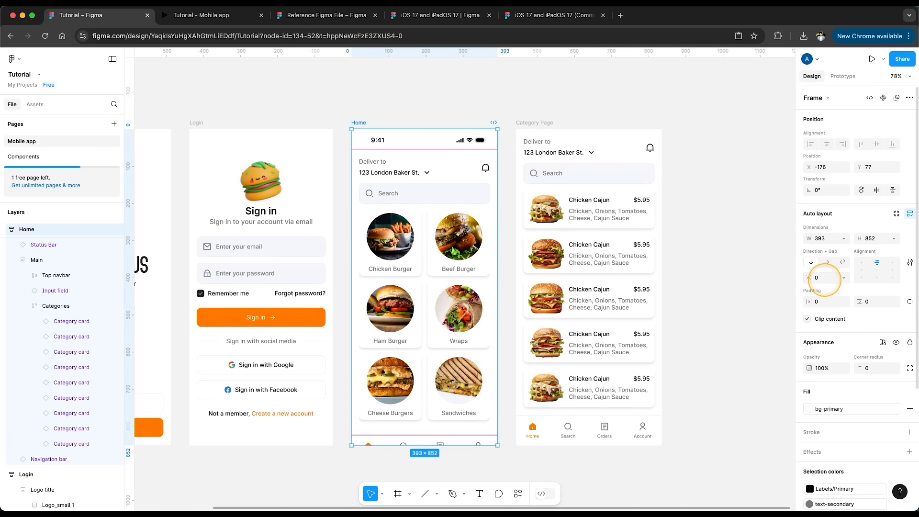
- Paste the status bar at the top of Category Page and set its auto layout gap to 0
{"action": "left_click", "coordinate": [512, 340]}
{"action": "left_click", "coordinate": [420, 140]}
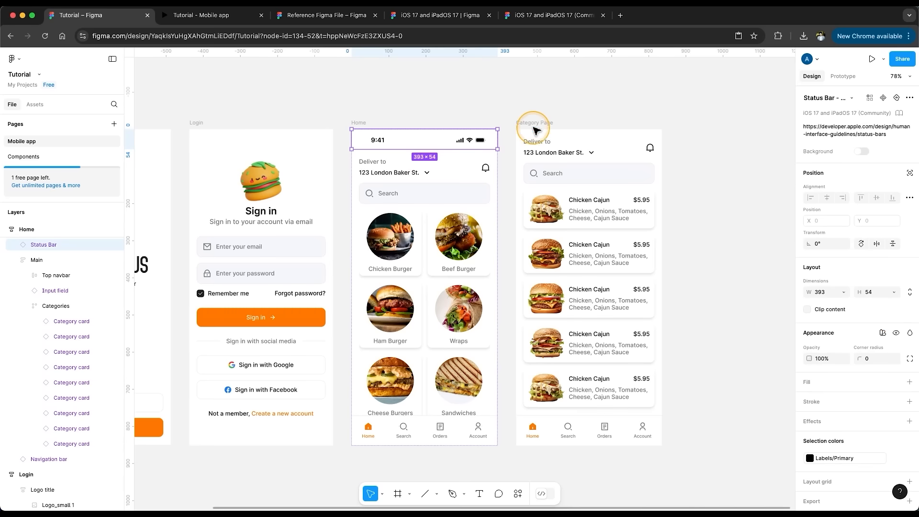
{"action": "left_click", "coordinate": [534, 125]}
{"action": "key", "text": "super+v"}
{"action": "key", "text": "super+shift+bracketleft"}
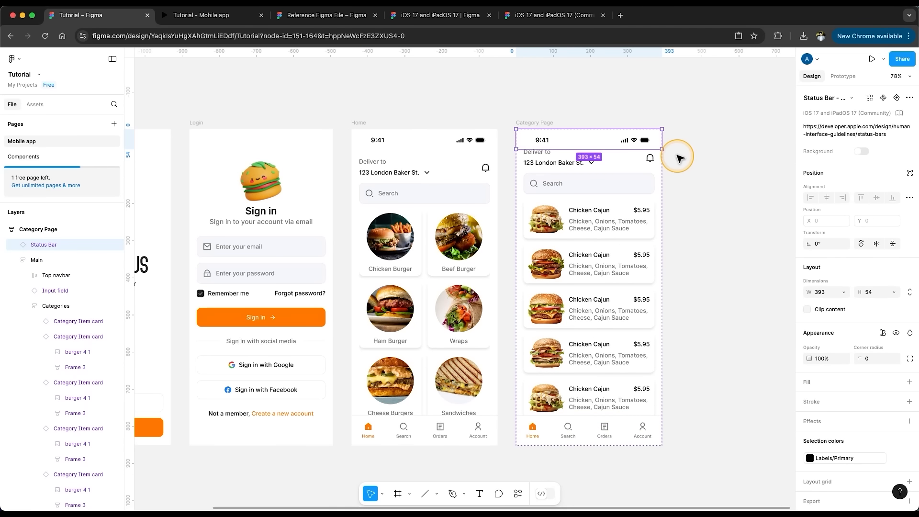
{"action": "left_click", "coordinate": [704, 150]}
{"action": "left_click", "coordinate": [534, 122]}
{"action": "left_click", "coordinate": [829, 277]}
{"action": "type", "text": "0"}
{"action": "left_click", "coordinate": [708, 230]}
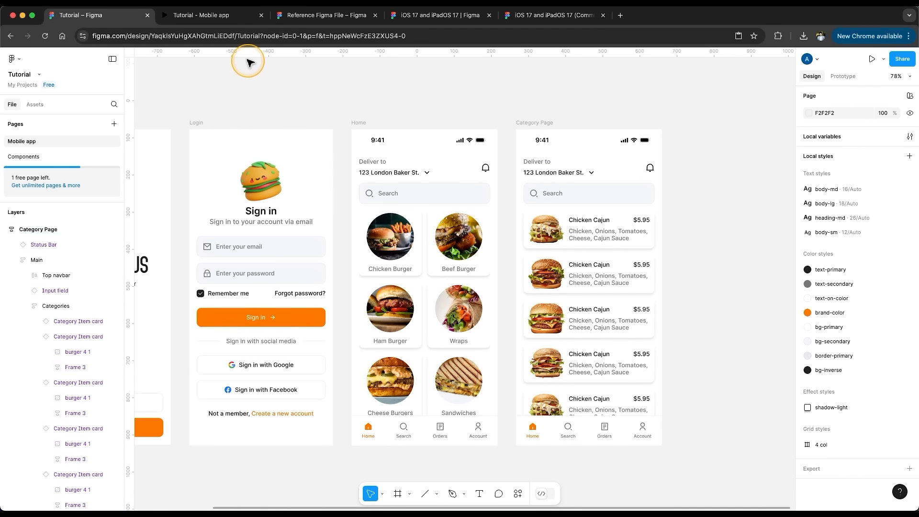
{"action": "left_click", "coordinate": [212, 24]}
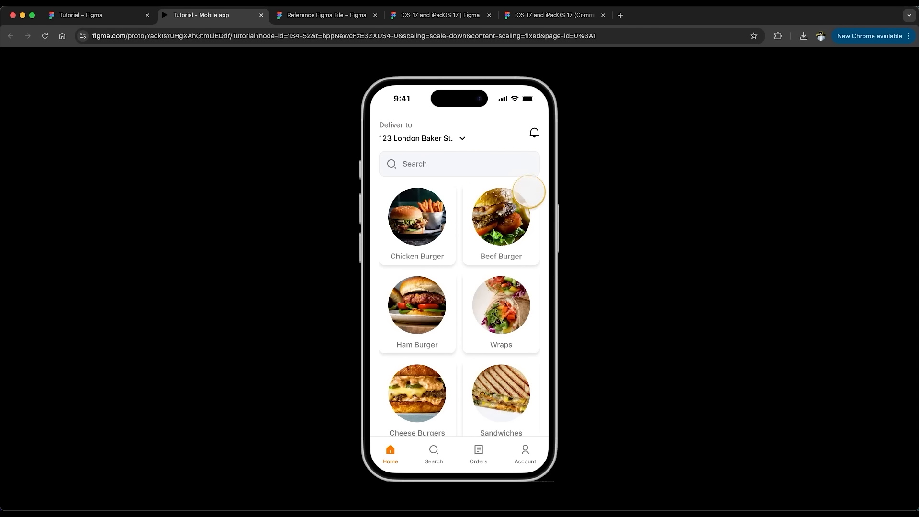
- Set the prototype device to No device and play the preview from the Splash Screen
{"action": "left_click_drag", "start_coordinate": [517, 192], "coordinate": [611, 262]}
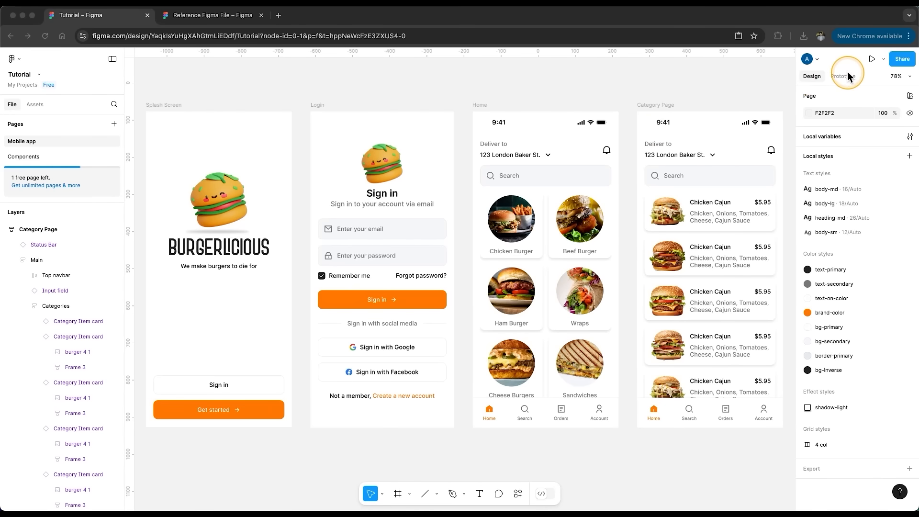
{"action": "left_click", "coordinate": [850, 76]}
{"action": "left_click", "coordinate": [850, 76]}
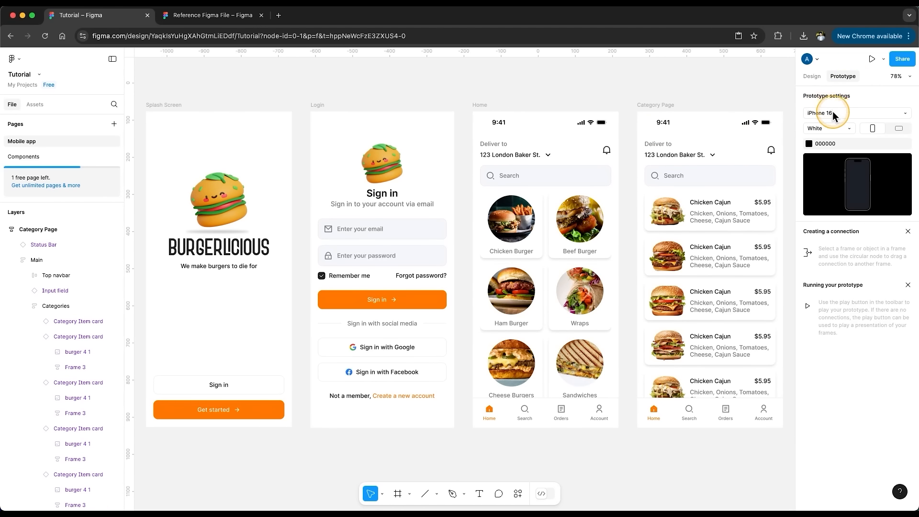
{"action": "left_click", "coordinate": [834, 114]}
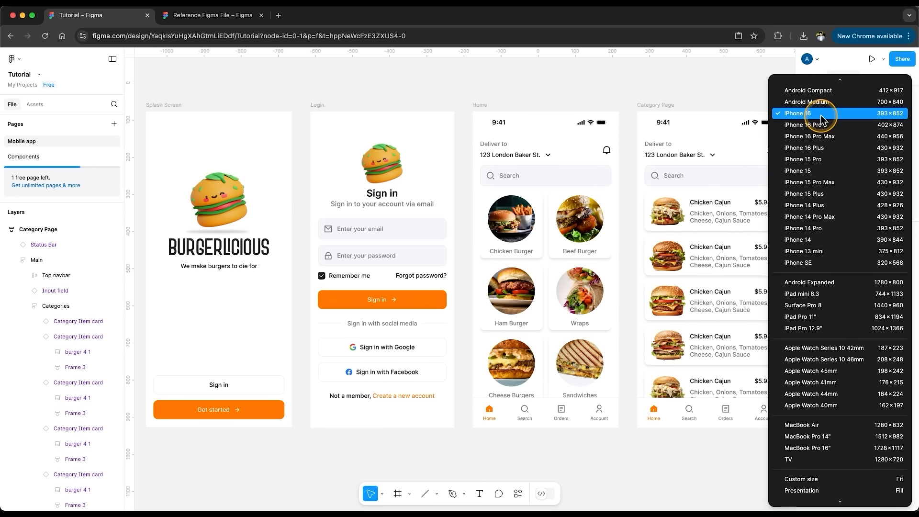
{"action": "scroll", "coordinate": [820, 114], "scroll_direction": "up", "scroll_amount": 2}
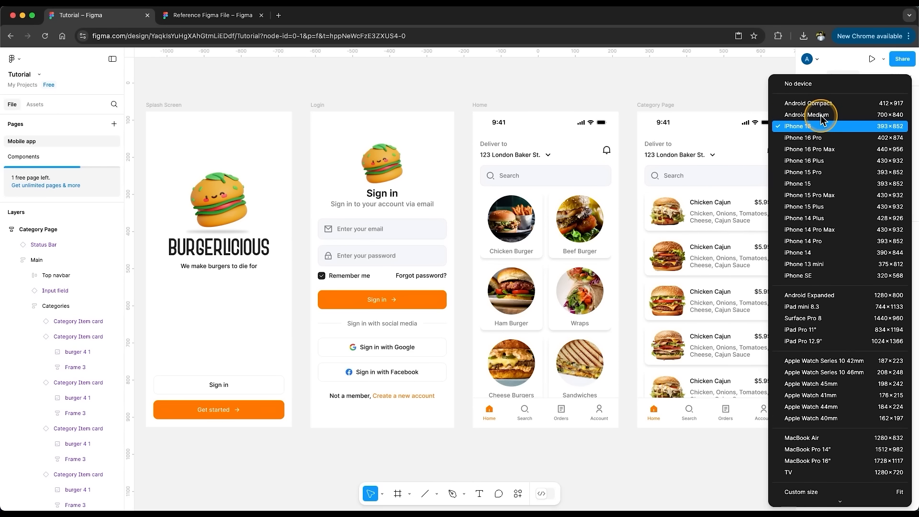
{"action": "left_click", "coordinate": [800, 86]}
{"action": "left_click", "coordinate": [161, 103]}
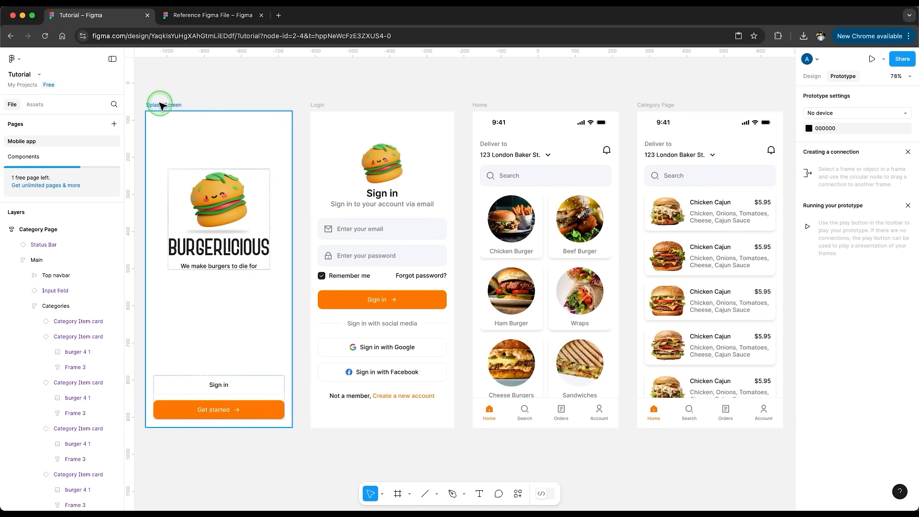
{"action": "left_click", "coordinate": [875, 57]}
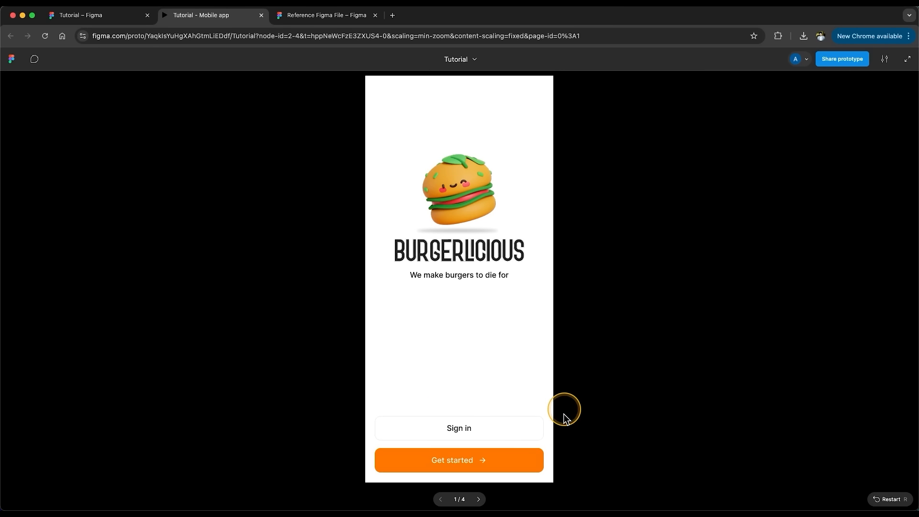
- Close the 'Tutorial - Mobile app' prototype tab and deselect the Splash Screen
{"action": "left_click", "coordinate": [261, 15]}
{"action": "left_click", "coordinate": [611, 86]}
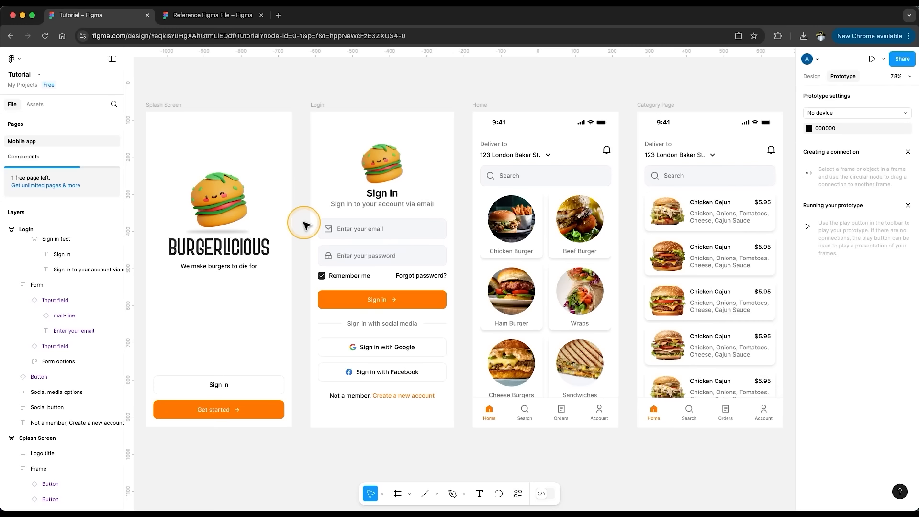
- Add the Splash Screen as a flow starting point and rename Flow 1 to 'Start'
{"action": "left_click", "coordinate": [168, 106]}
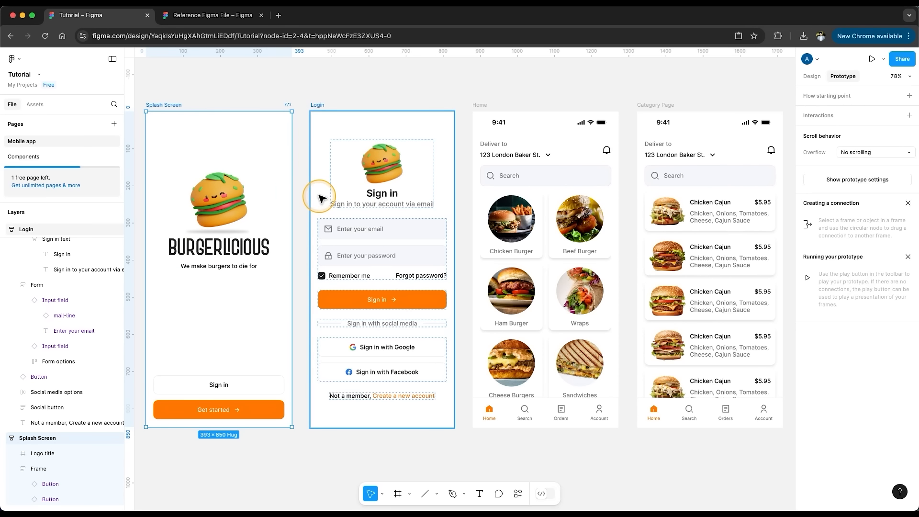
{"action": "left_click", "coordinate": [909, 97]}
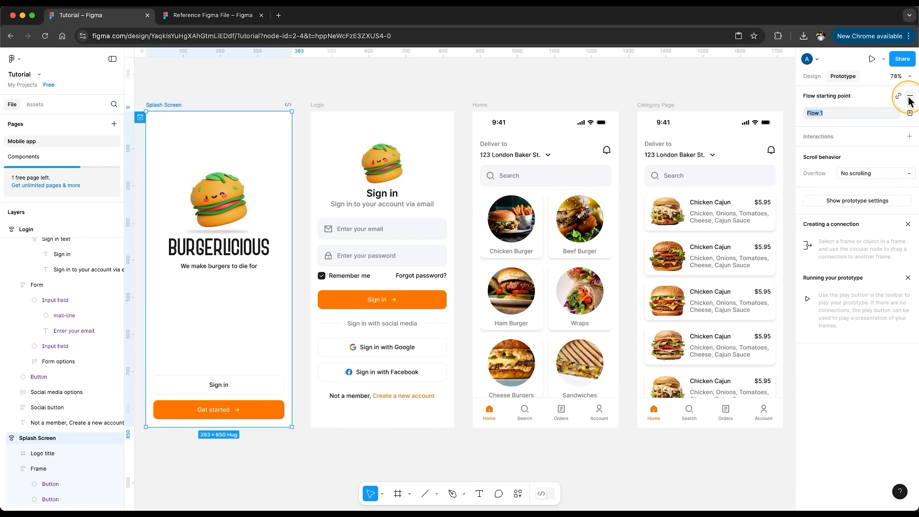
{"action": "left_click", "coordinate": [818, 114]}
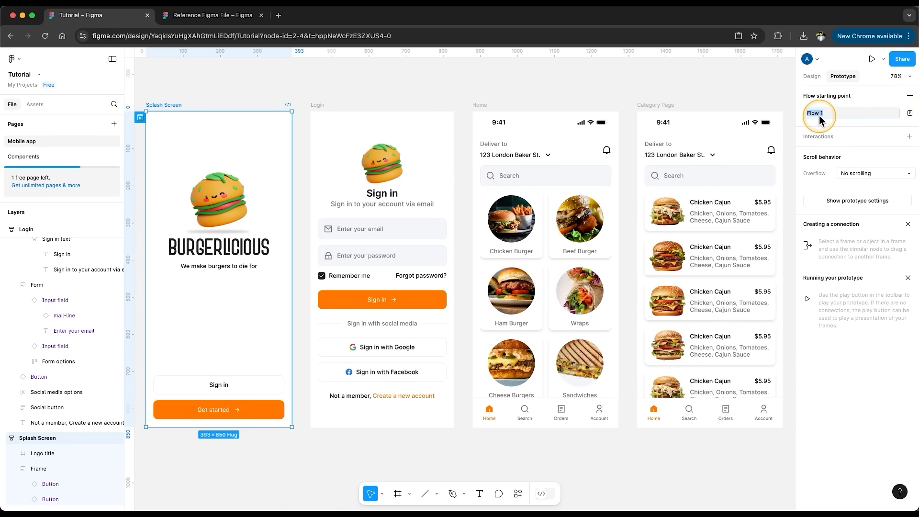
{"action": "type", "text": "Start"}
{"action": "scroll", "coordinate": [423, 207], "scroll_direction": "left", "scroll_amount": 5}
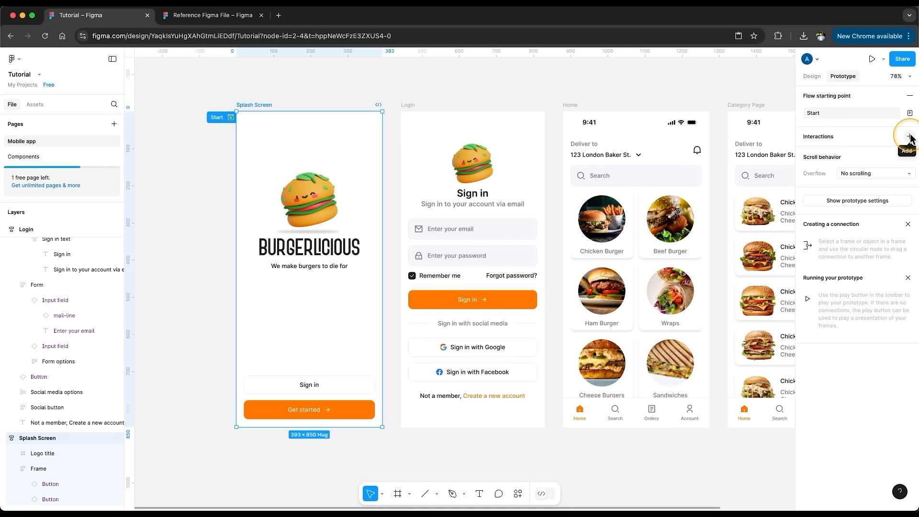
{"action": "left_click", "coordinate": [343, 385]}
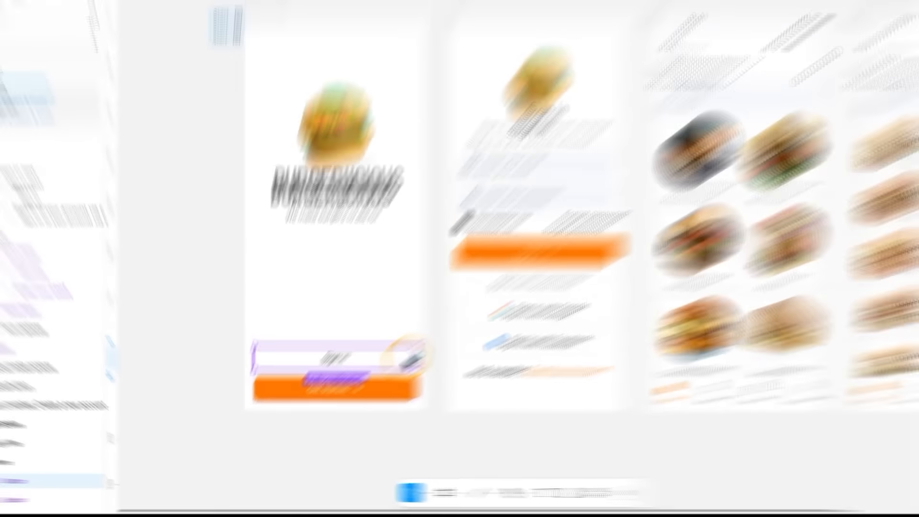
- Connect the Sign in button to the Login frame with an On click trigger
{"action": "left_click_drag", "start_coordinate": [408, 357], "coordinate": [427, 365]}
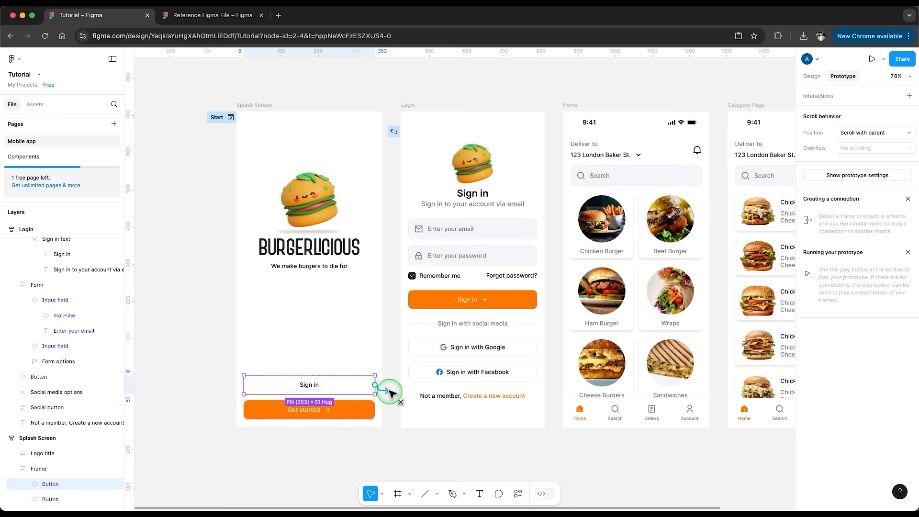
{"action": "left_click_drag", "start_coordinate": [391, 392], "coordinate": [406, 277]}
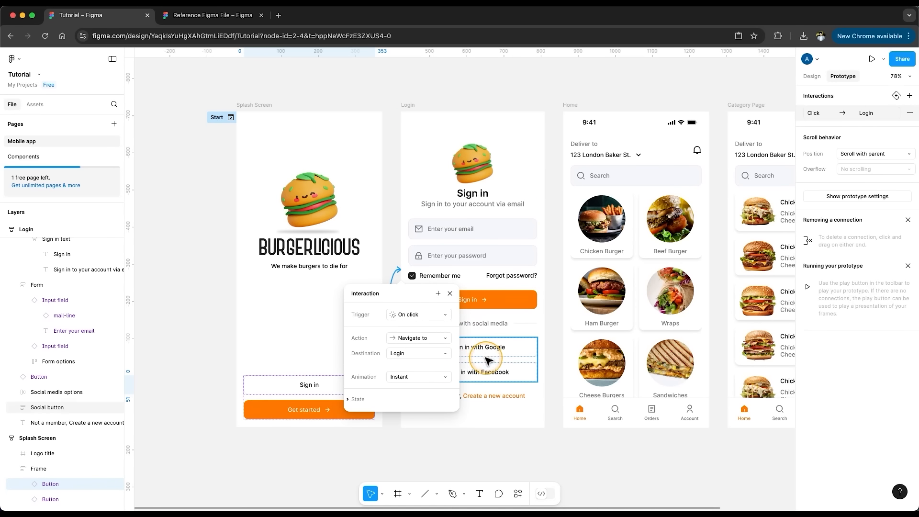
{"action": "left_click", "coordinate": [409, 314]}
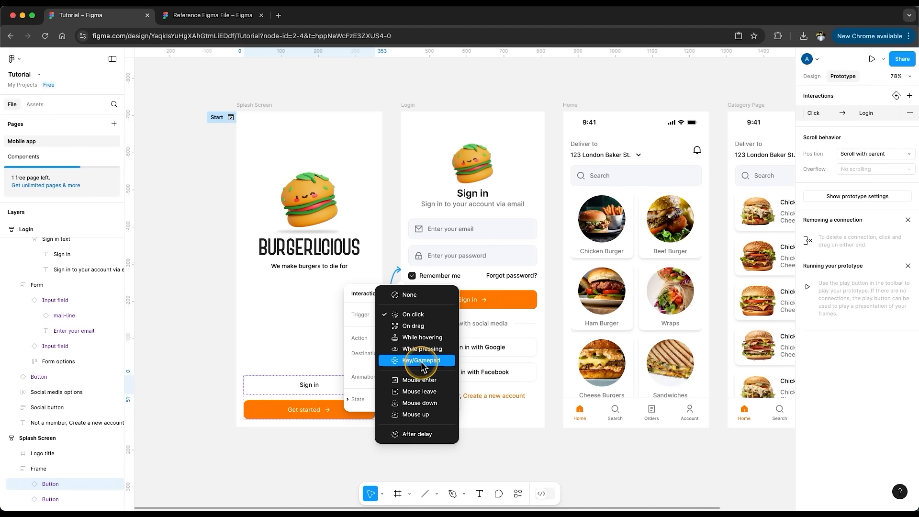
{"action": "left_click", "coordinate": [420, 315]}
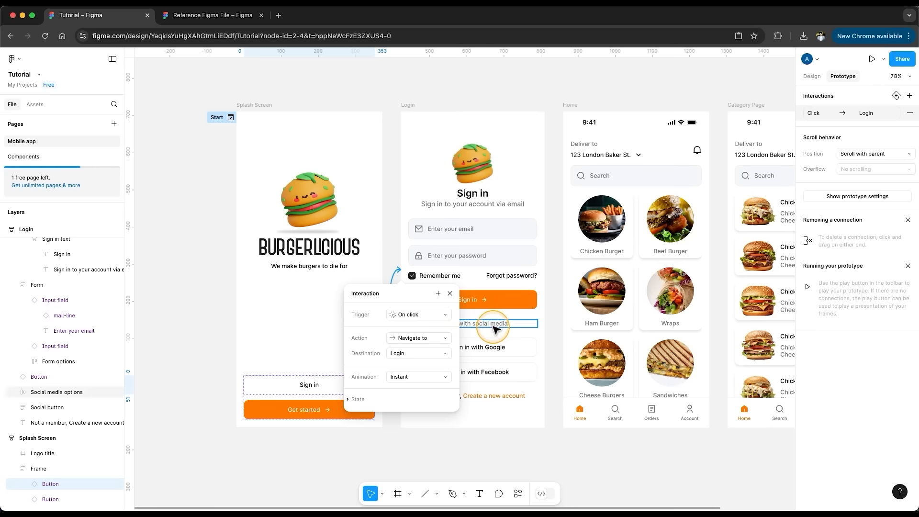
{"action": "left_click", "coordinate": [424, 338]}
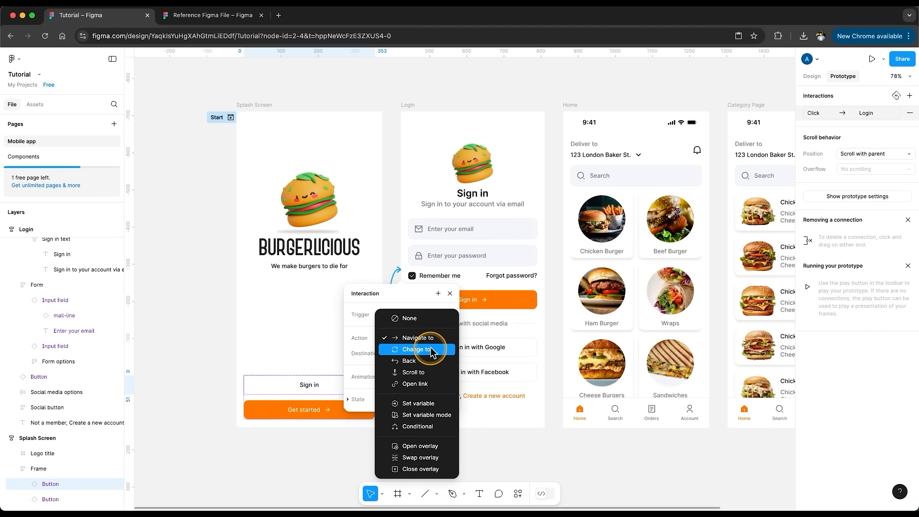
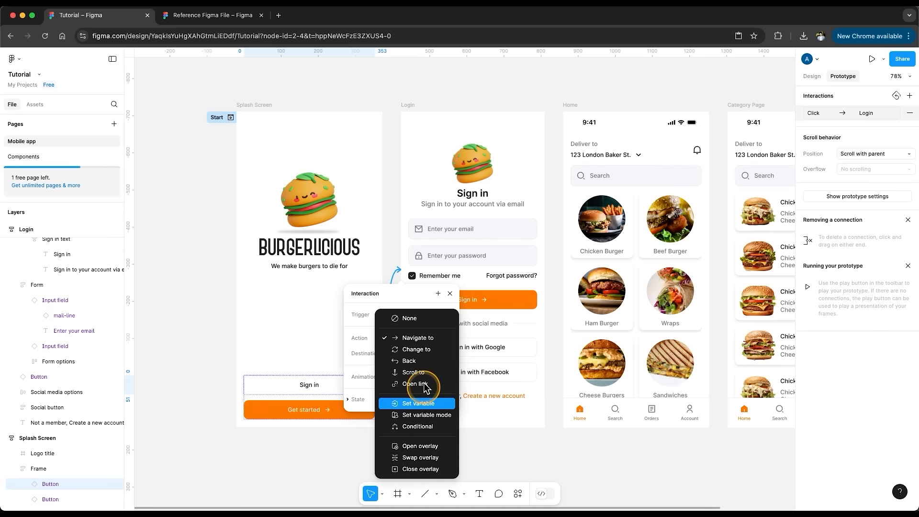
- Set the Sign in interaction to Navigate to the Login frame with Instant animation
{"action": "left_click", "coordinate": [427, 341]}
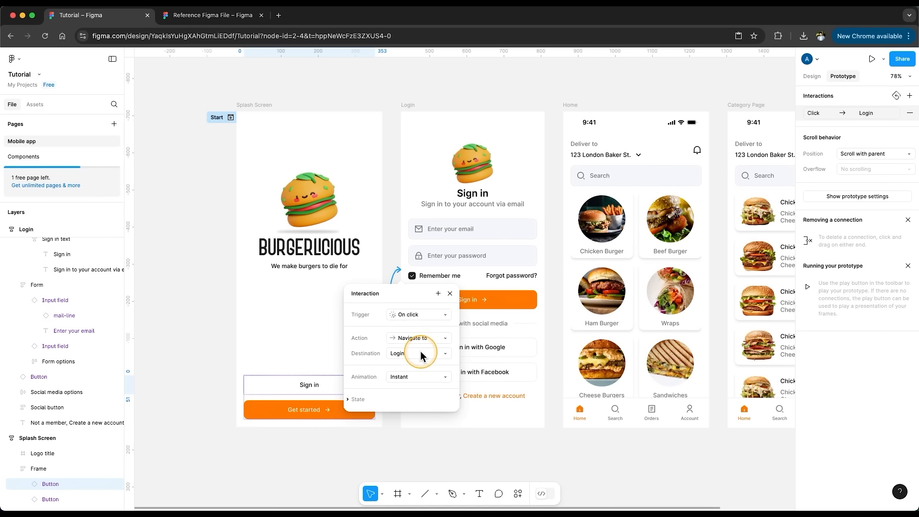
{"action": "left_click", "coordinate": [421, 354]}
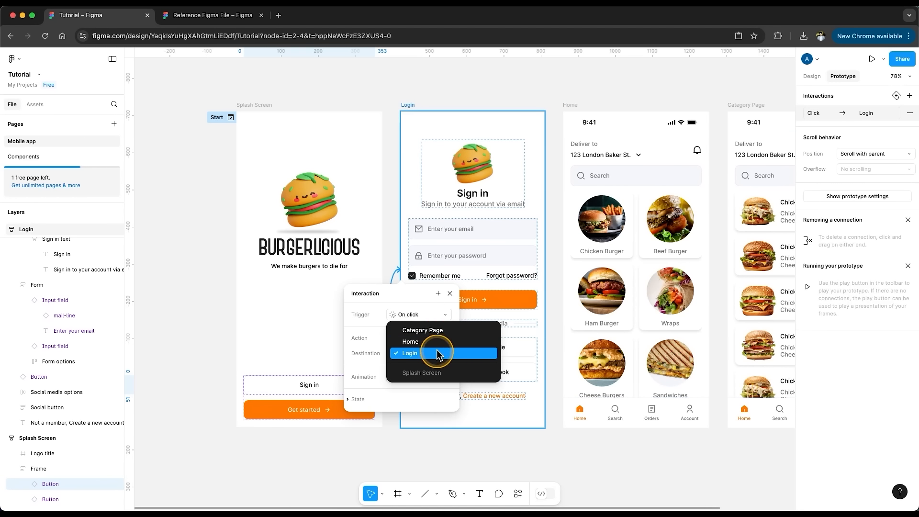
{"action": "left_click", "coordinate": [436, 355]}
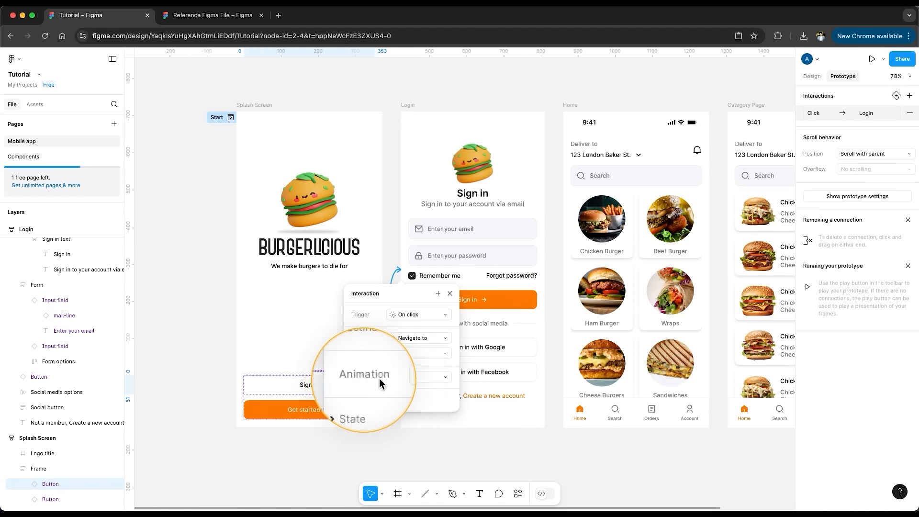
{"action": "left_click", "coordinate": [432, 377]}
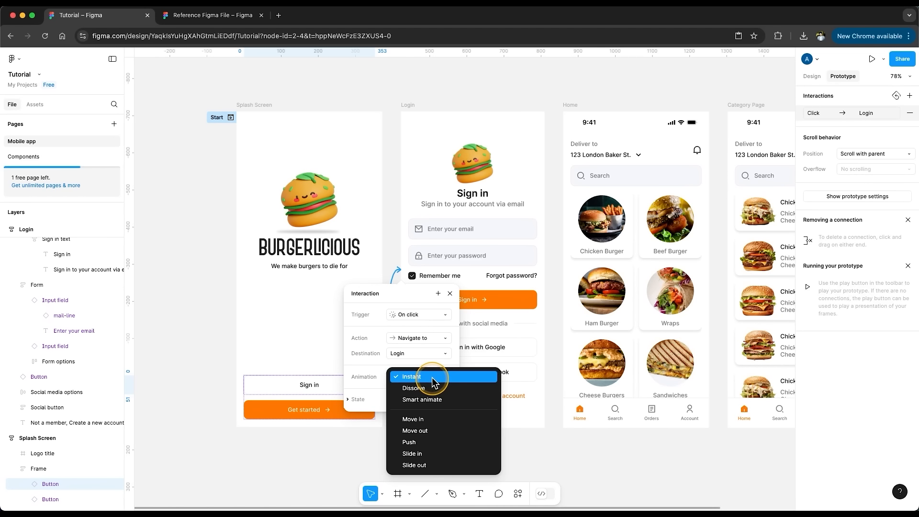
{"action": "left_click", "coordinate": [432, 377]}
{"action": "left_click", "coordinate": [432, 377]}
{"action": "left_click", "coordinate": [423, 378]}
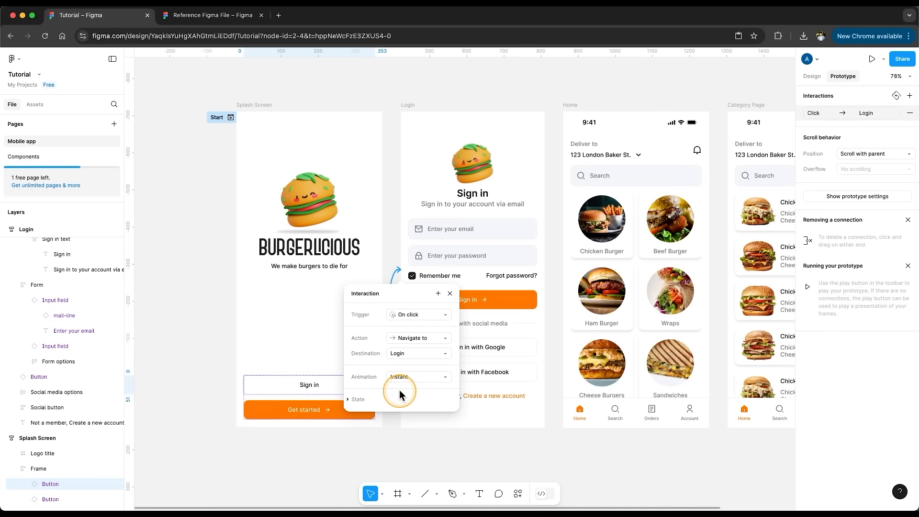
{"action": "left_click", "coordinate": [353, 400]}
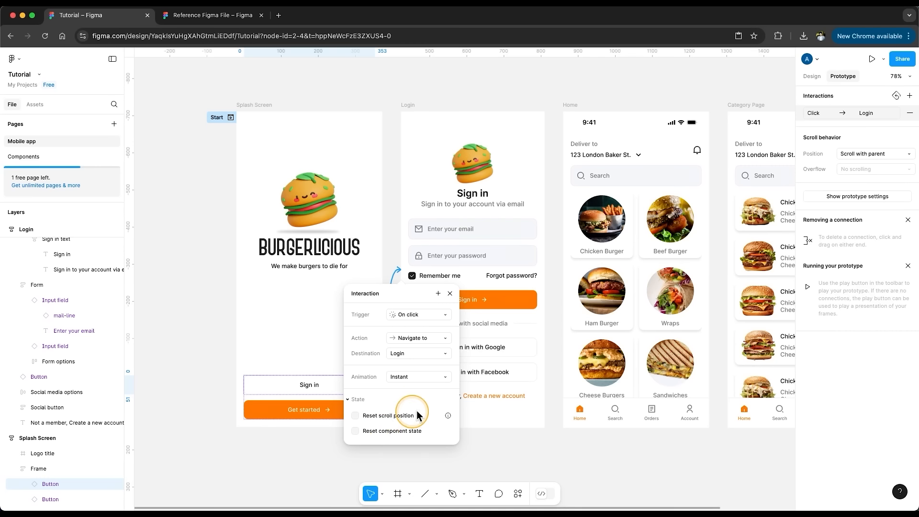
{"action": "left_click", "coordinate": [346, 399]}
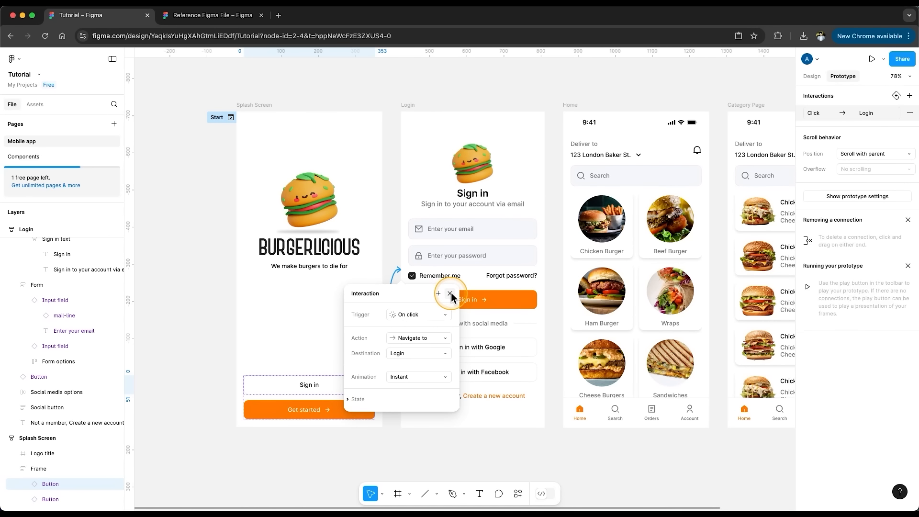
{"action": "left_click", "coordinate": [450, 293]}
{"action": "left_click", "coordinate": [250, 104]}
{"action": "left_click", "coordinate": [845, 74]}
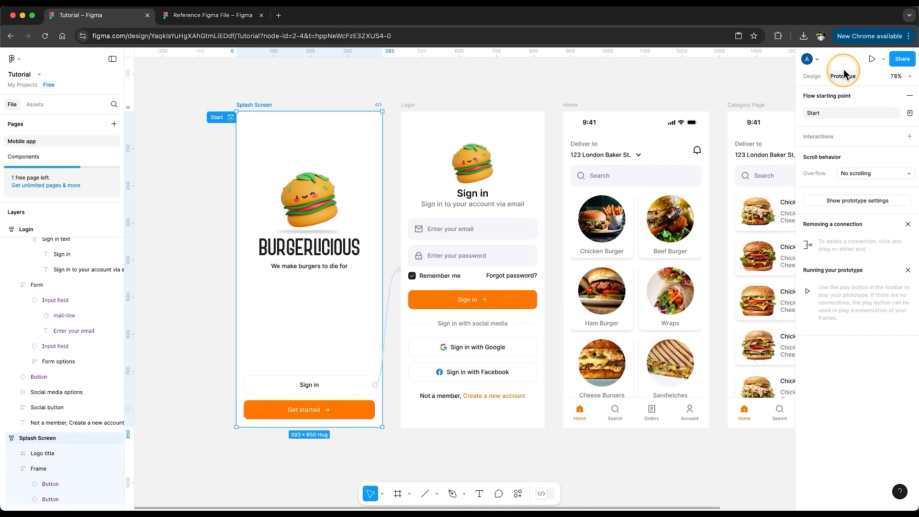
{"action": "left_click", "coordinate": [871, 58]}
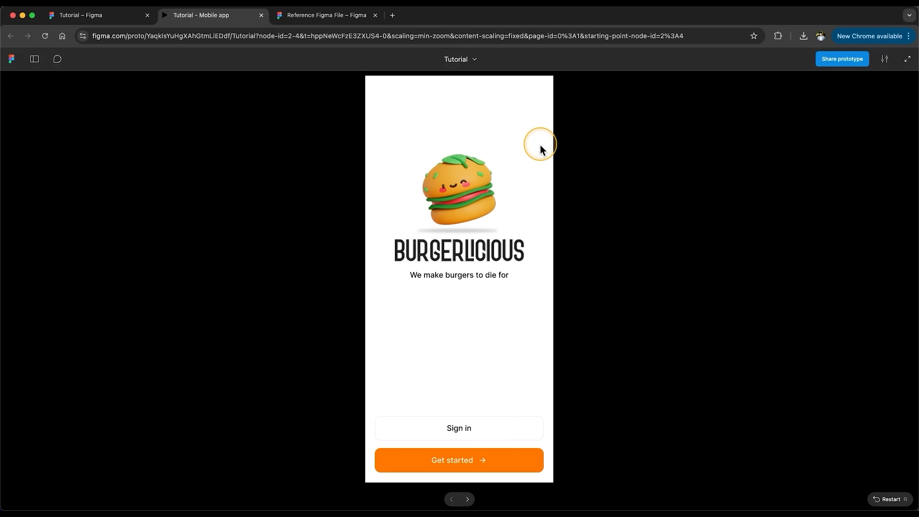
{"action": "left_click", "coordinate": [487, 435]}
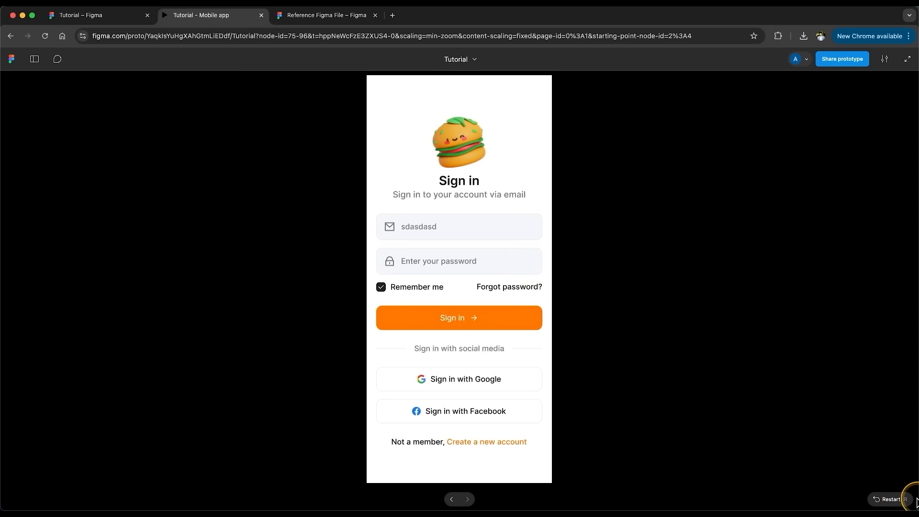
{"action": "left_click", "coordinate": [879, 498]}
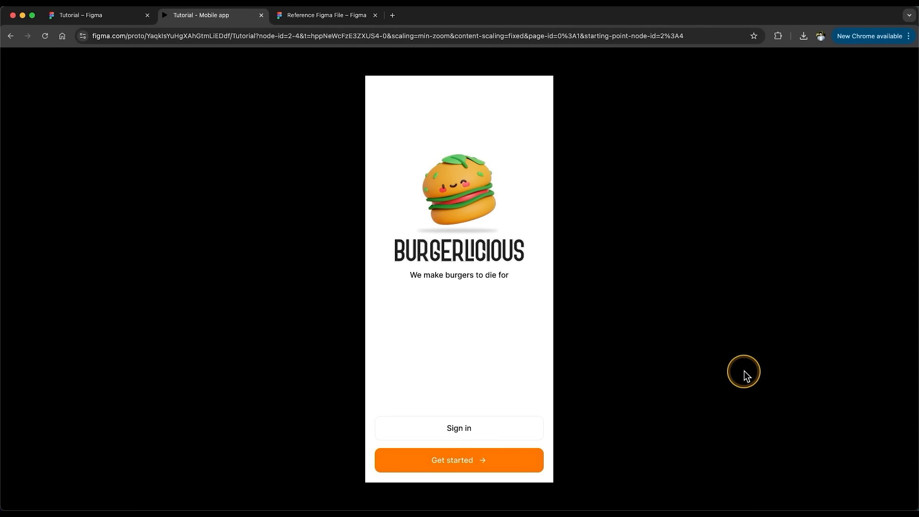
{"action": "left_click", "coordinate": [487, 433]}
{"action": "key", "text": "super+w"}
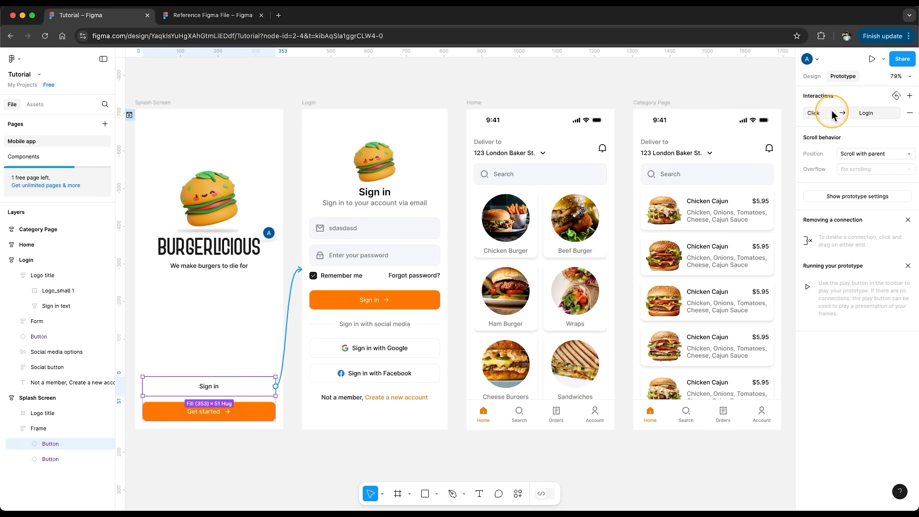
- Add a second interaction with an On drag trigger to the Sign in button
{"action": "left_click", "coordinate": [815, 114]}
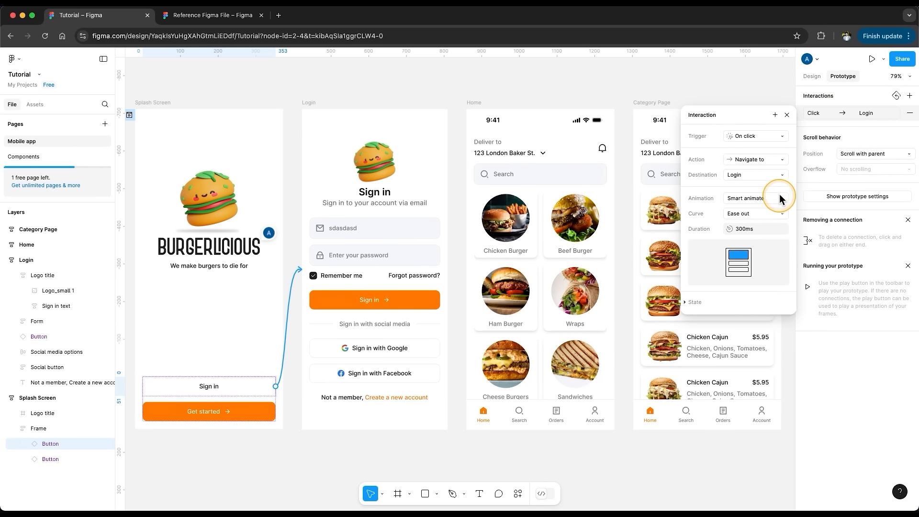
{"action": "left_click", "coordinate": [909, 96]}
{"action": "left_click", "coordinate": [774, 134]}
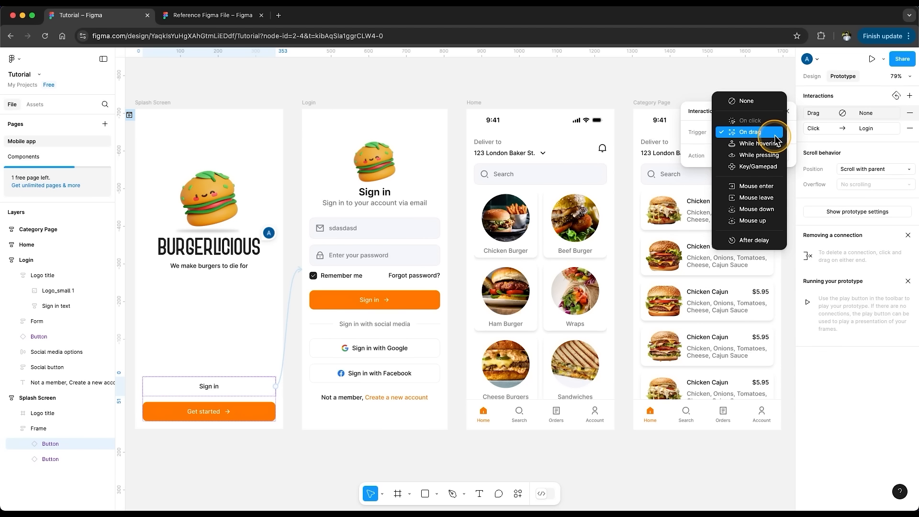
{"action": "left_click", "coordinate": [764, 133]}
{"action": "left_click", "coordinate": [787, 111]}
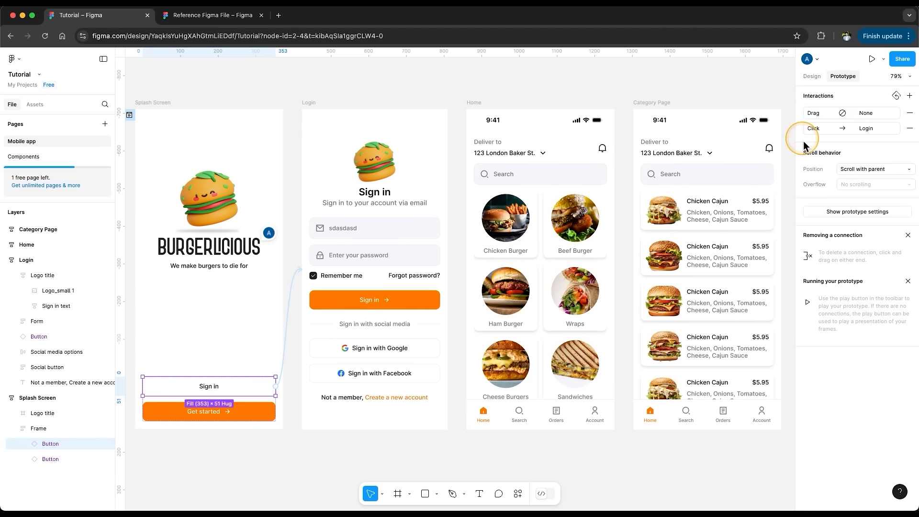
- Play the prototype in a new tab, then return to the design editor
{"action": "left_click", "coordinate": [871, 58]}
{"action": "left_click", "coordinate": [225, 19]}
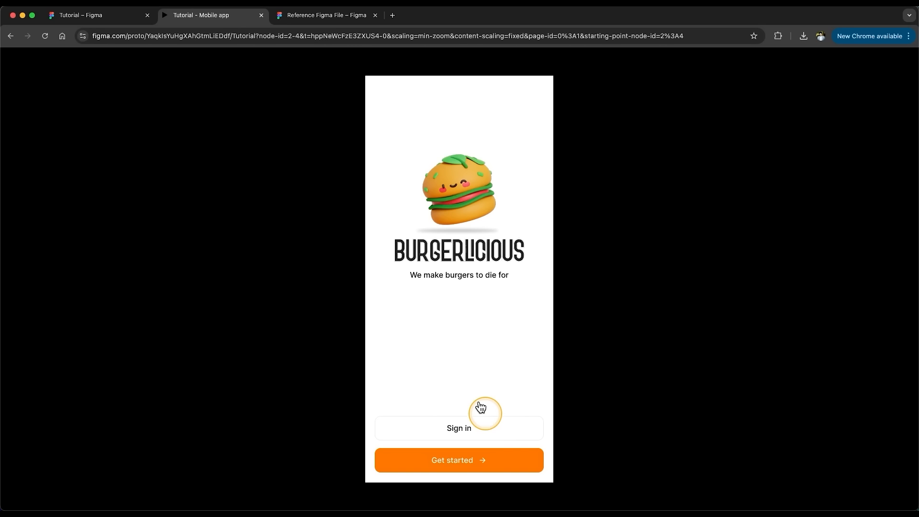
{"action": "key", "text": "ctrl+shift+Tab"}
- Go to the Sign in button's main component
{"action": "double_click", "coordinate": [265, 362]}
{"action": "right_click", "coordinate": [306, 362]}
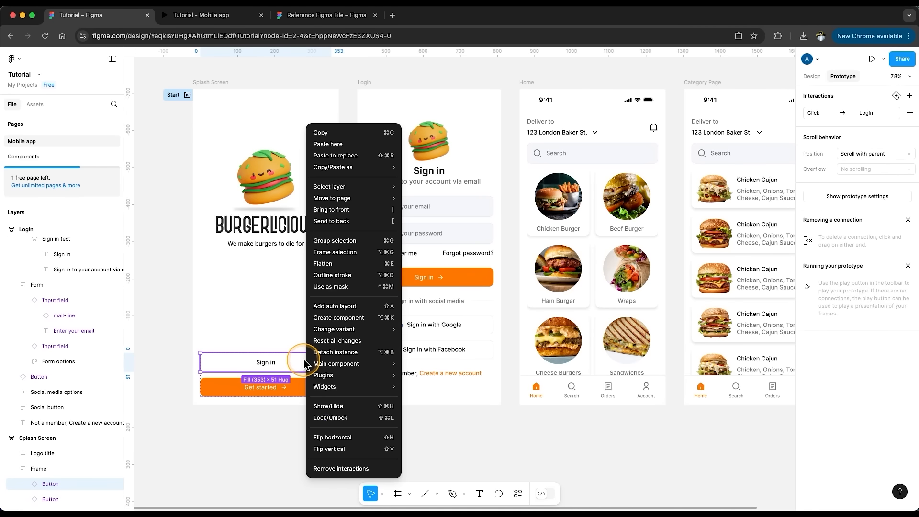
{"action": "mouse_move", "coordinate": [378, 365]}
{"action": "left_click", "coordinate": [425, 365]}
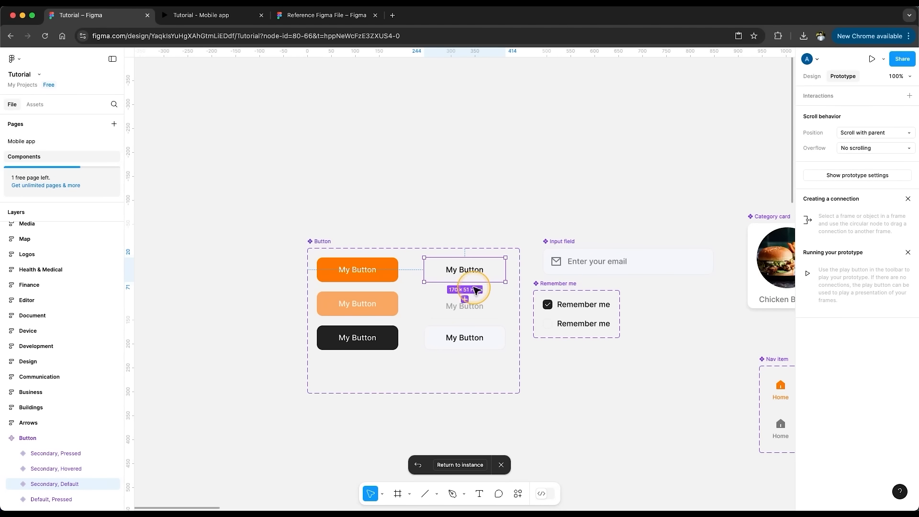
{"action": "scroll", "coordinate": [474, 287], "scroll_direction": "up", "scroll_amount": 3}
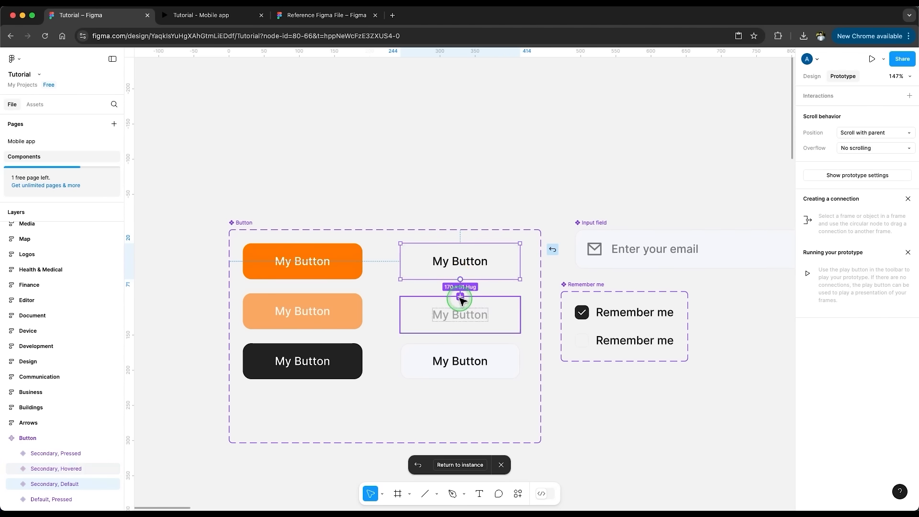
- Connect the Default variant to Hovered with While hovering and Change to
{"action": "left_click_drag", "start_coordinate": [460, 300], "coordinate": [504, 314]}
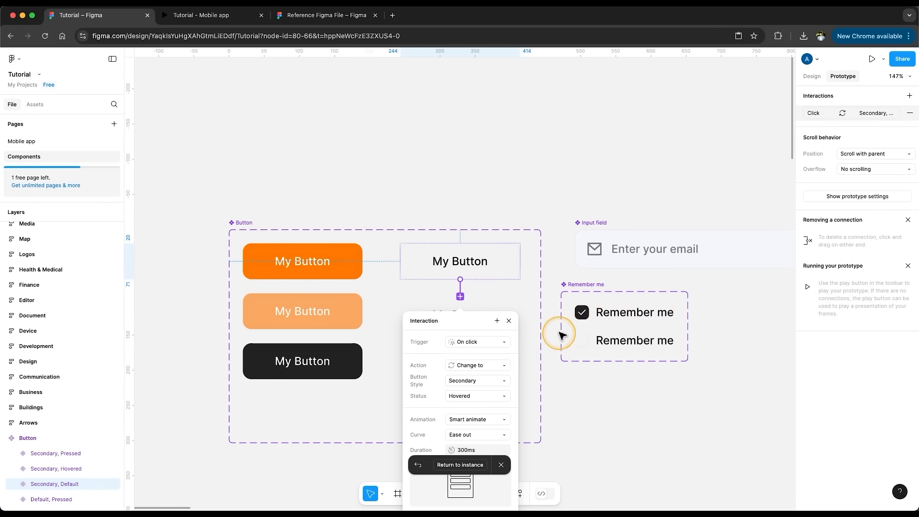
{"action": "left_click", "coordinate": [498, 345]}
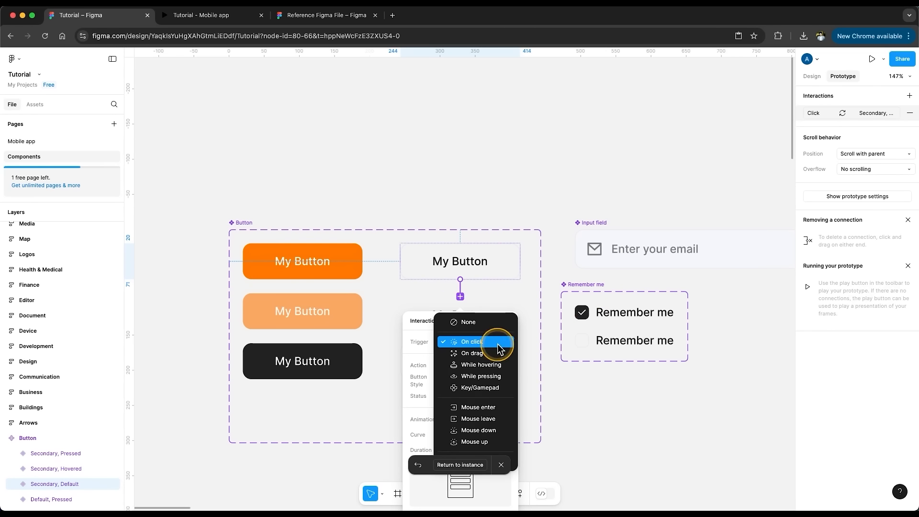
{"action": "left_click", "coordinate": [481, 366]}
{"action": "scroll", "coordinate": [510, 372], "scroll_direction": "down", "scroll_amount": 3}
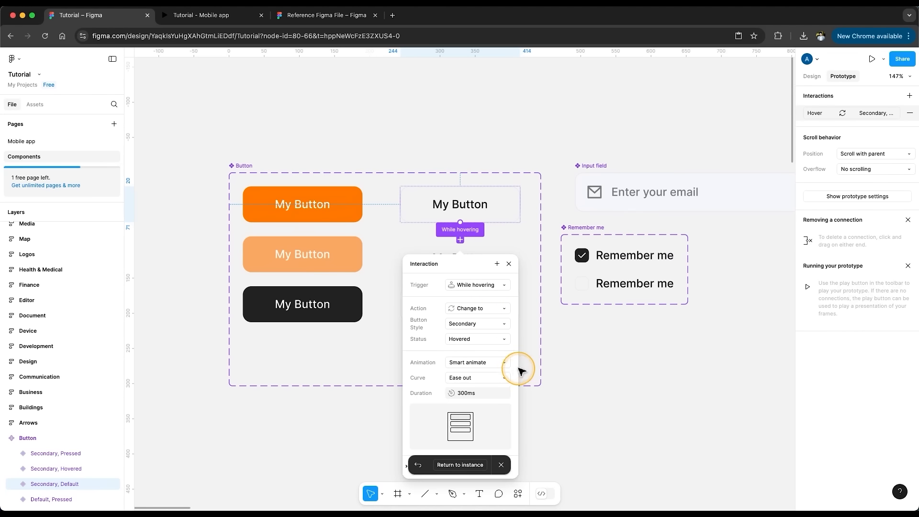
{"action": "left_click", "coordinate": [480, 310]}
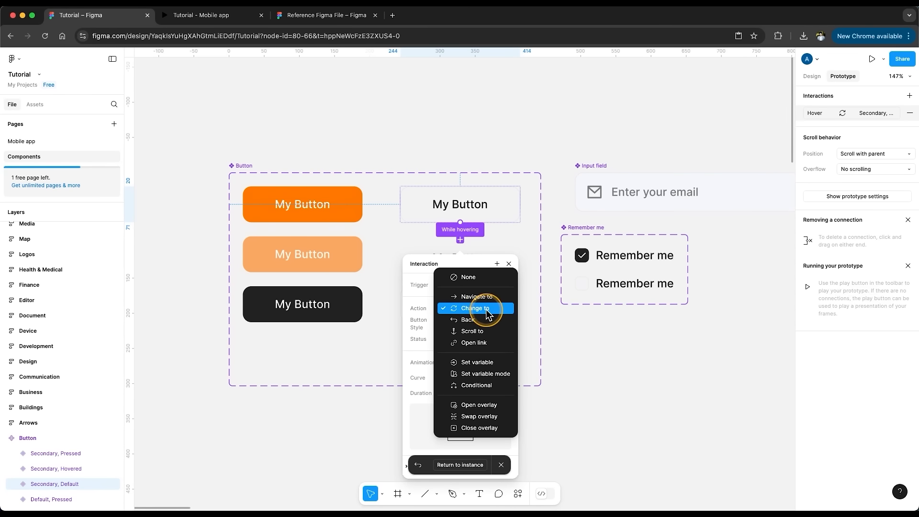
{"action": "left_click", "coordinate": [486, 314]}
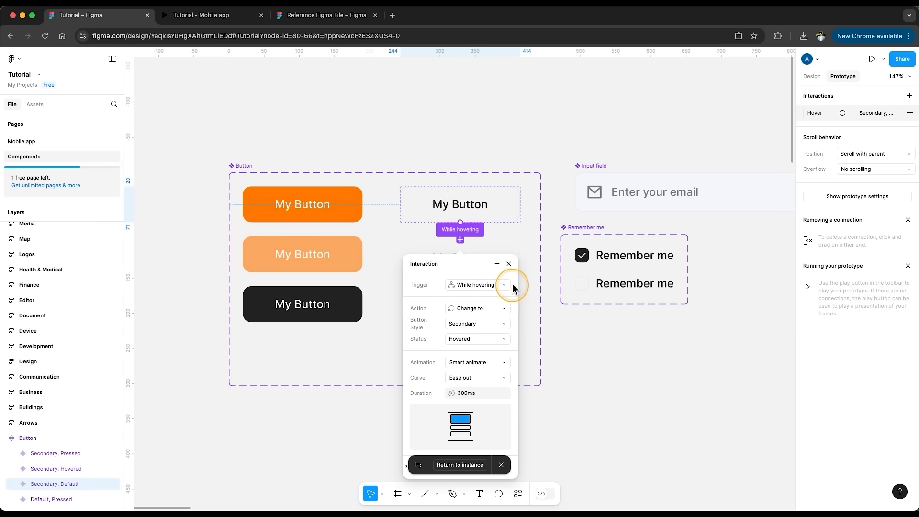
{"action": "left_click", "coordinate": [509, 265]}
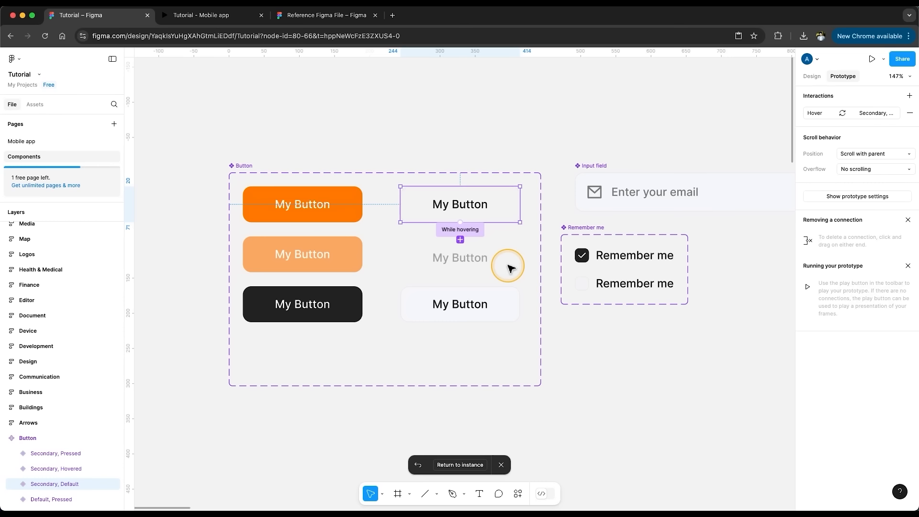
- Connect the Hovered variant to Pressed with a While pressing trigger
{"action": "left_click", "coordinate": [510, 268]}
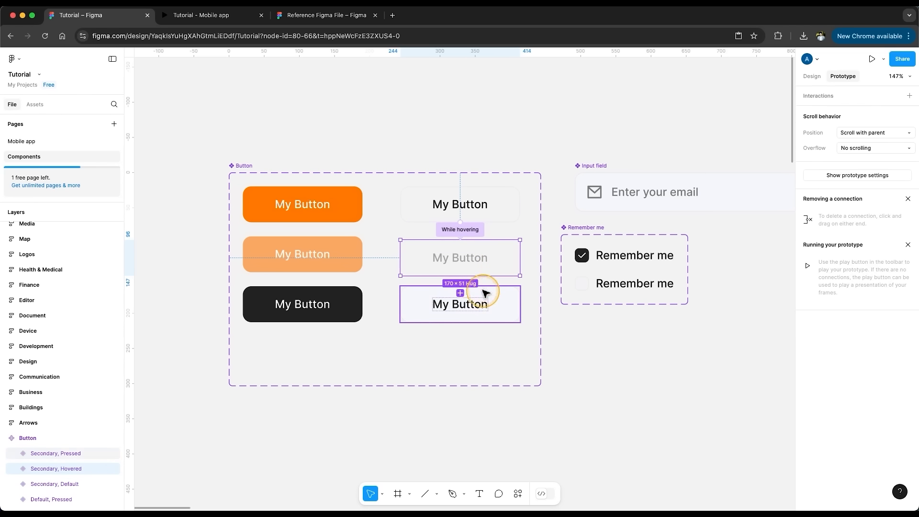
{"action": "left_click_drag", "start_coordinate": [461, 277], "coordinate": [468, 303]}
{"action": "left_click", "coordinate": [495, 332]}
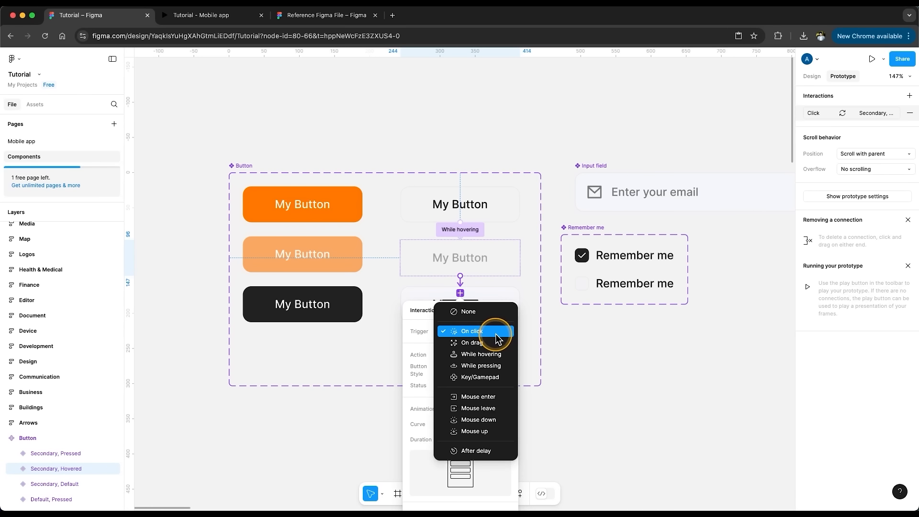
{"action": "left_click", "coordinate": [481, 366]}
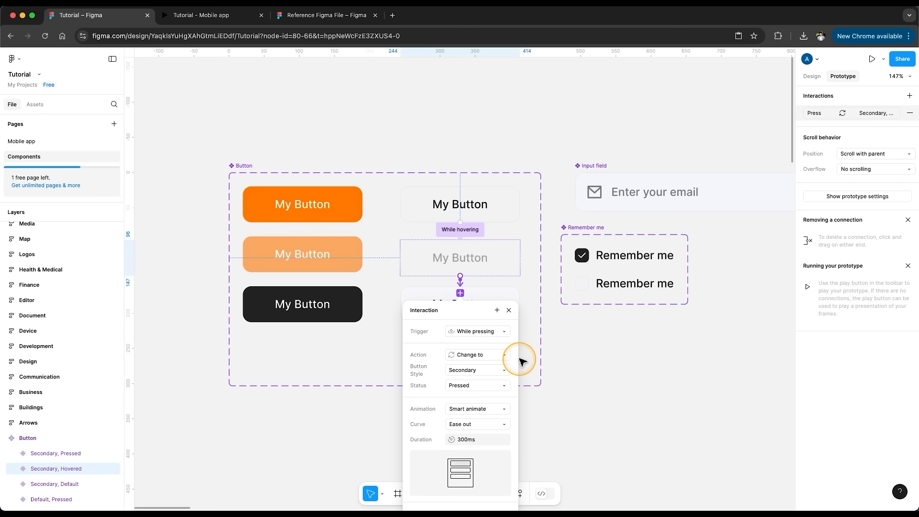
{"action": "left_click", "coordinate": [508, 310]}
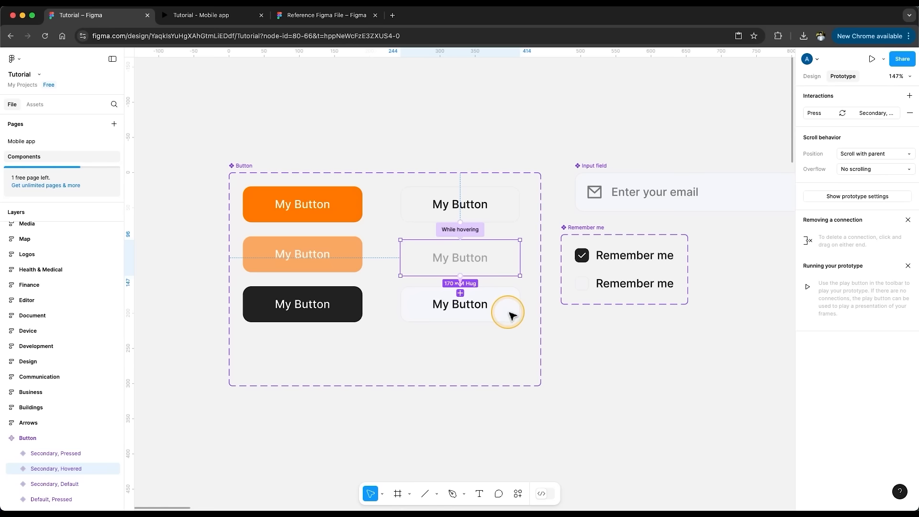
{"action": "left_click", "coordinate": [561, 329]}
{"action": "left_click", "coordinate": [230, 18]}
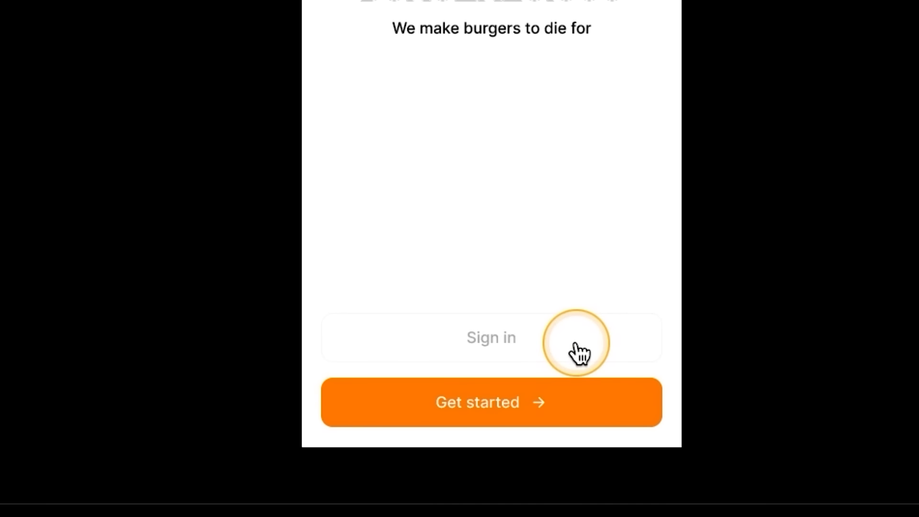
- Test the Sign in button's pressed state and confirm it opens the Login screen
{"action": "left_click", "coordinate": [576, 343]}
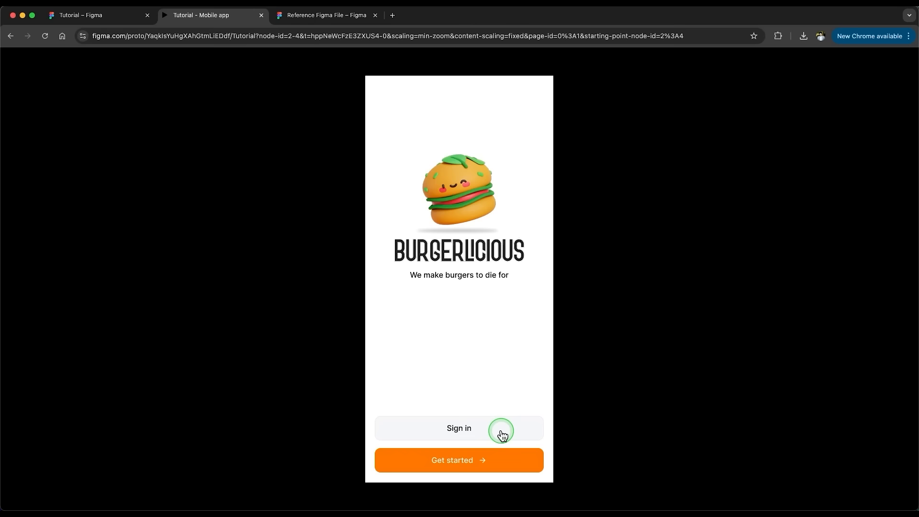
{"action": "left_click", "coordinate": [506, 430]}
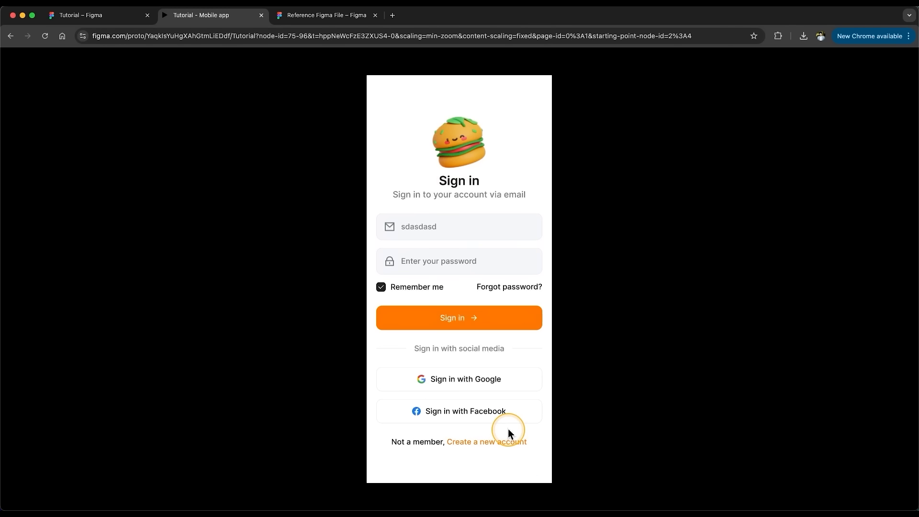
- Go to the Sign in button's main component in the design file
{"action": "left_click", "coordinate": [96, 14]}
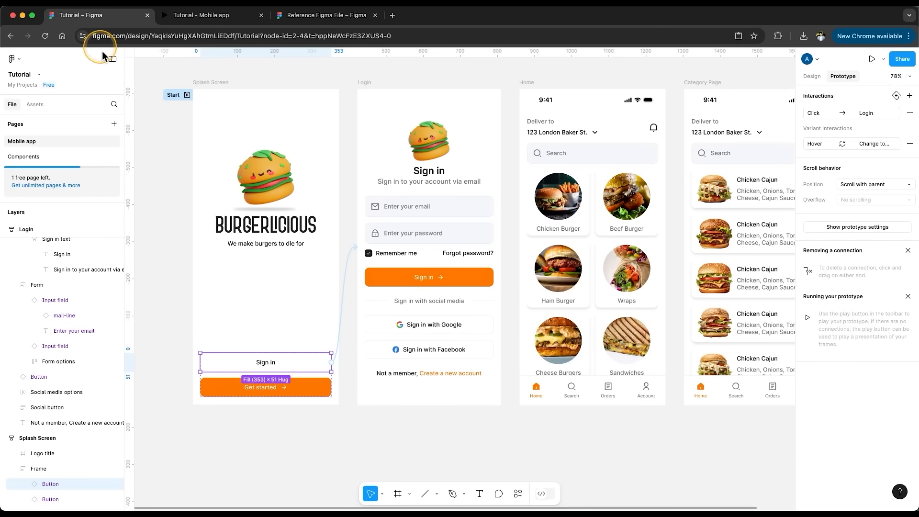
{"action": "right_click", "coordinate": [304, 363]}
{"action": "mouse_move", "coordinate": [361, 364]}
{"action": "left_click", "coordinate": [415, 361]}
- Link Default to Hovered while hovering and Hovered to Pressed while pressing
{"action": "left_click_drag", "start_coordinate": [307, 287], "coordinate": [308, 363]}
{"action": "left_click", "coordinate": [330, 347]}
{"action": "left_click", "coordinate": [341, 382]}
{"action": "left_click", "coordinate": [330, 347]}
{"action": "left_click", "coordinate": [326, 335]}
{"action": "left_click", "coordinate": [355, 326]}
{"action": "left_click", "coordinate": [328, 395]}
{"action": "left_click", "coordinate": [330, 431]}
{"action": "left_click", "coordinate": [414, 415]}
- Link Login's Sign in, Google and Facebook buttons to the Home screen
{"action": "left_click", "coordinate": [30, 141]}
{"action": "left_click", "coordinate": [479, 277]}
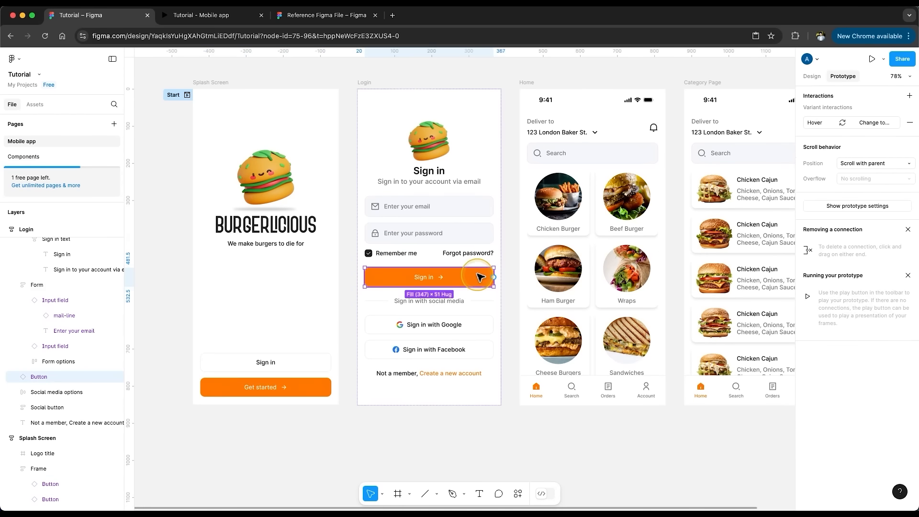
{"action": "left_click_drag", "start_coordinate": [493, 277], "coordinate": [524, 265]}
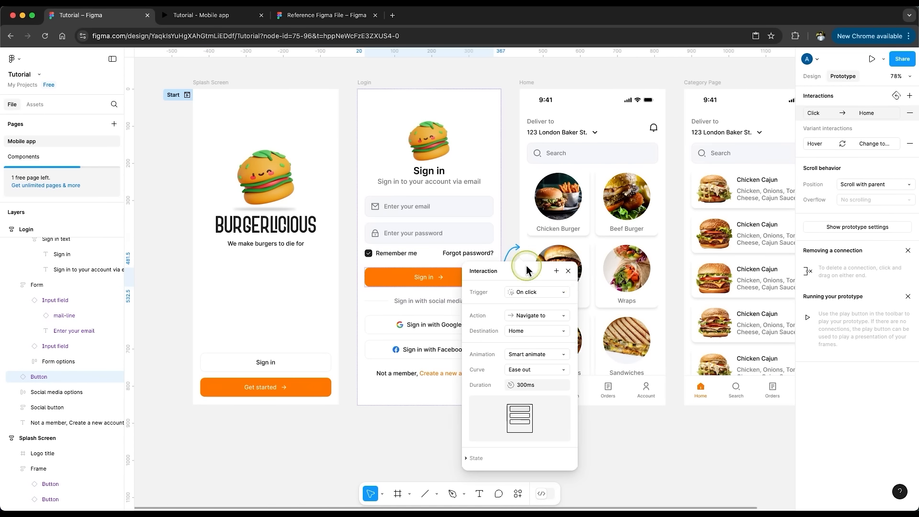
{"action": "left_click", "coordinate": [518, 388]}
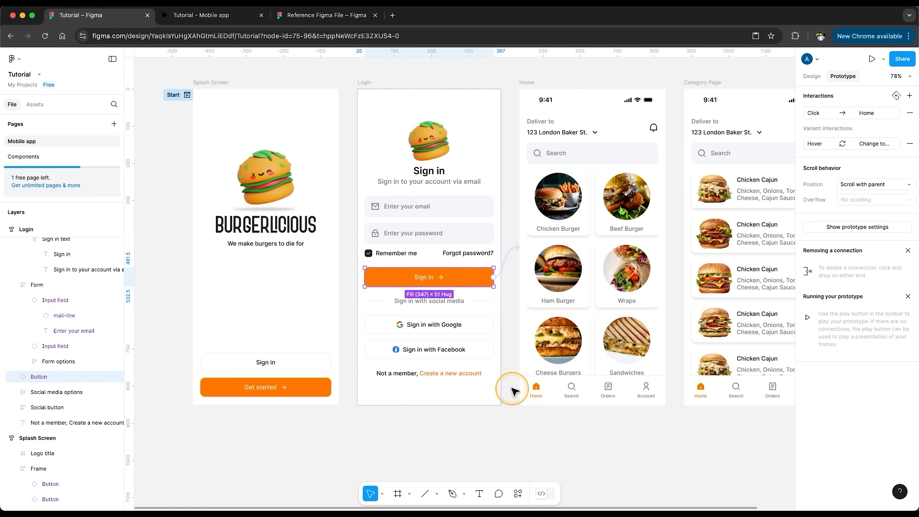
{"action": "left_click", "coordinate": [472, 324]}
{"action": "left_click_drag", "start_coordinate": [494, 324], "coordinate": [530, 320]}
{"action": "left_click", "coordinate": [444, 349]}
{"action": "left_click_drag", "start_coordinate": [493, 349], "coordinate": [521, 326]}
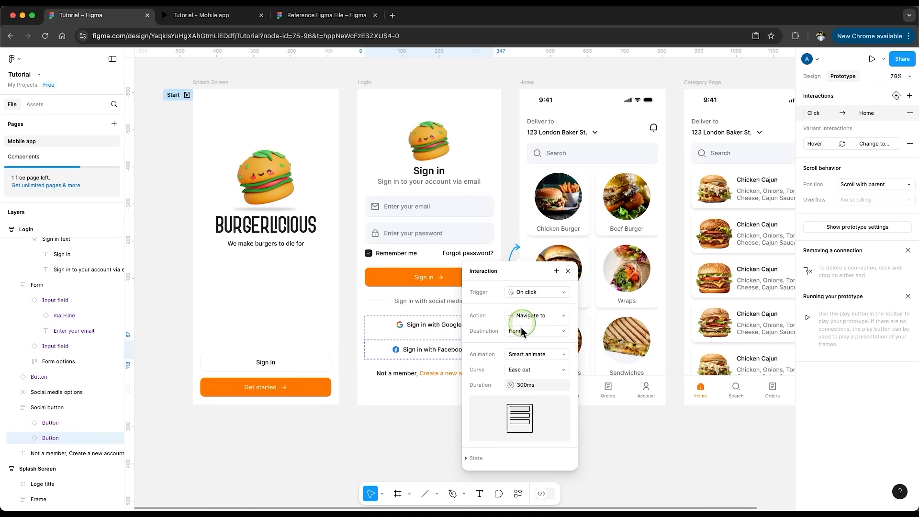
{"action": "left_click", "coordinate": [424, 418]}
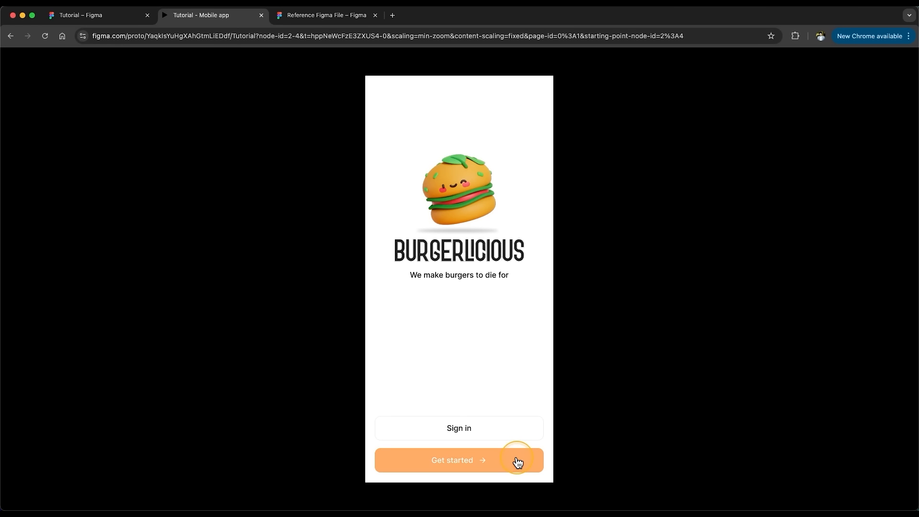
- Click Sign in on the welcome screen and the Login form to reach Home, then close the tab
{"action": "left_click", "coordinate": [510, 430]}
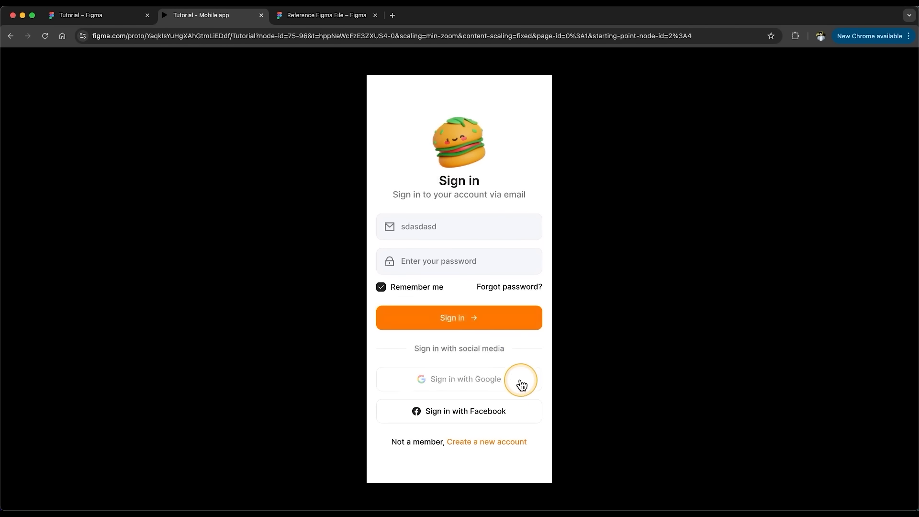
{"action": "left_click", "coordinate": [513, 329]}
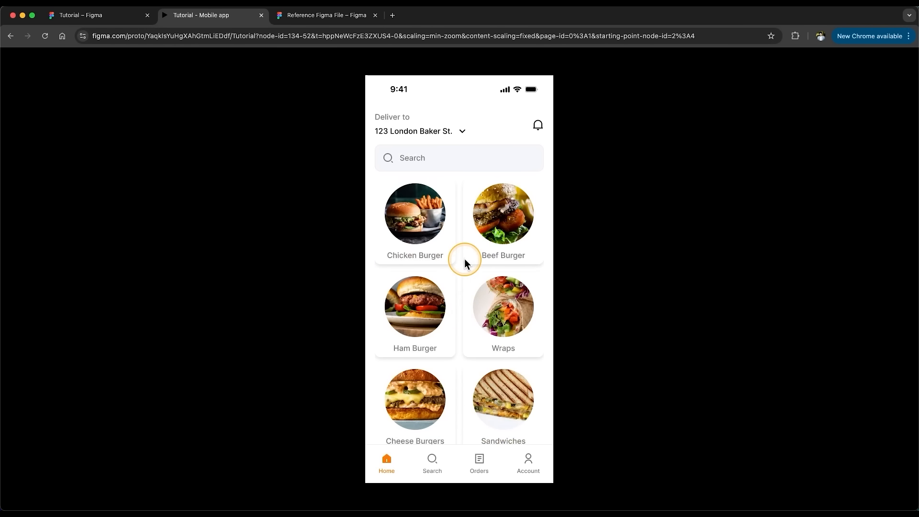
{"action": "key", "text": "super+w"}
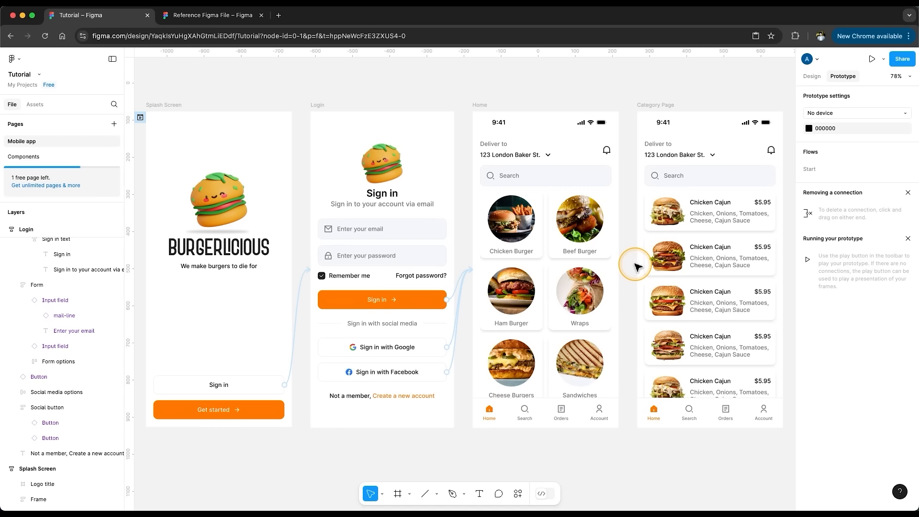
- Link the Chicken Burger card to the Category Page with a Move in animation
{"action": "scroll", "coordinate": [637, 266], "scroll_direction": "right", "scroll_amount": 2}
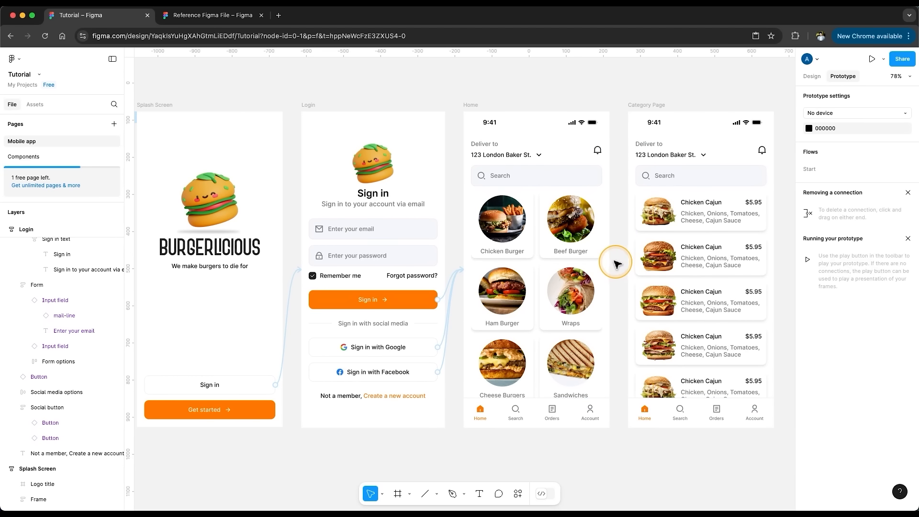
{"action": "left_click", "coordinate": [523, 231]}
{"action": "left_click", "coordinate": [523, 232]}
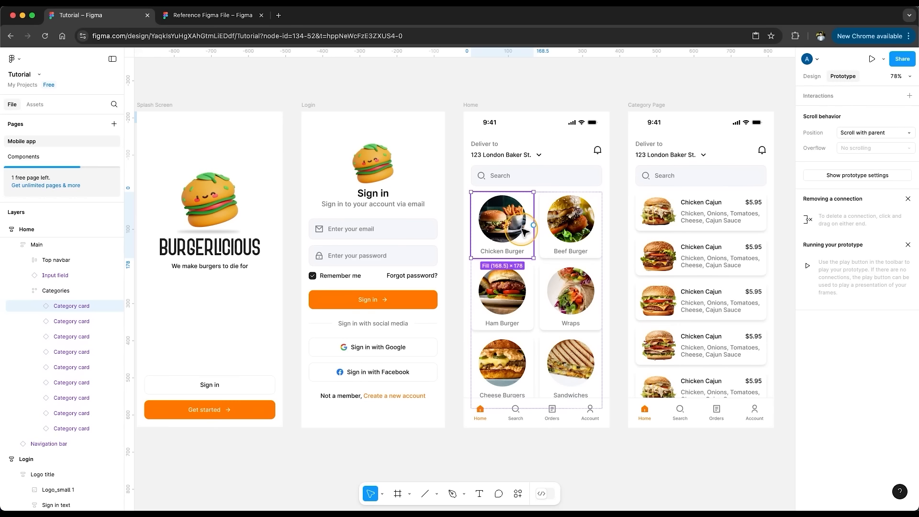
{"action": "left_click_drag", "start_coordinate": [532, 224], "coordinate": [627, 269]}
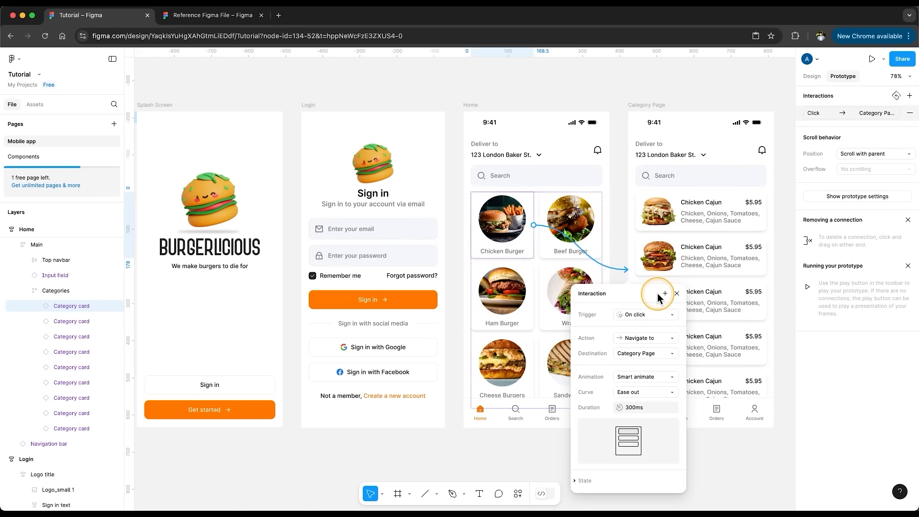
{"action": "left_click", "coordinate": [655, 376]}
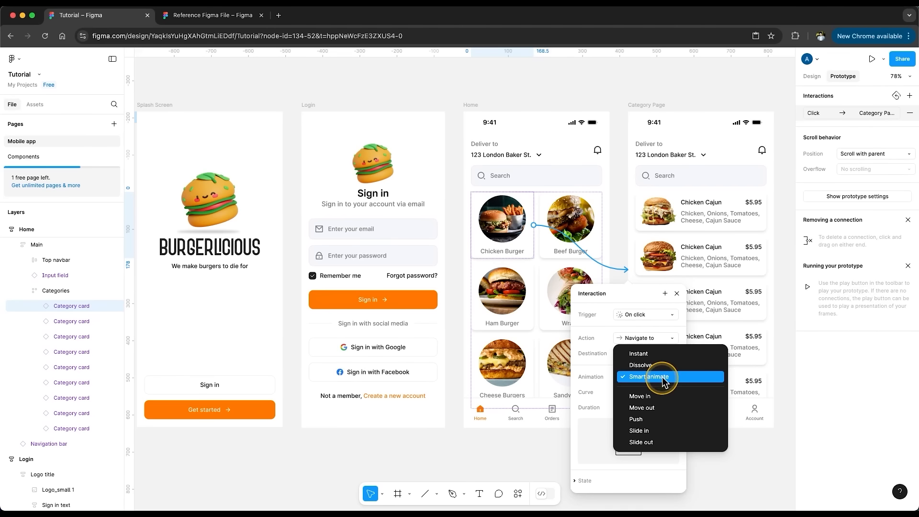
{"action": "left_click", "coordinate": [667, 397]}
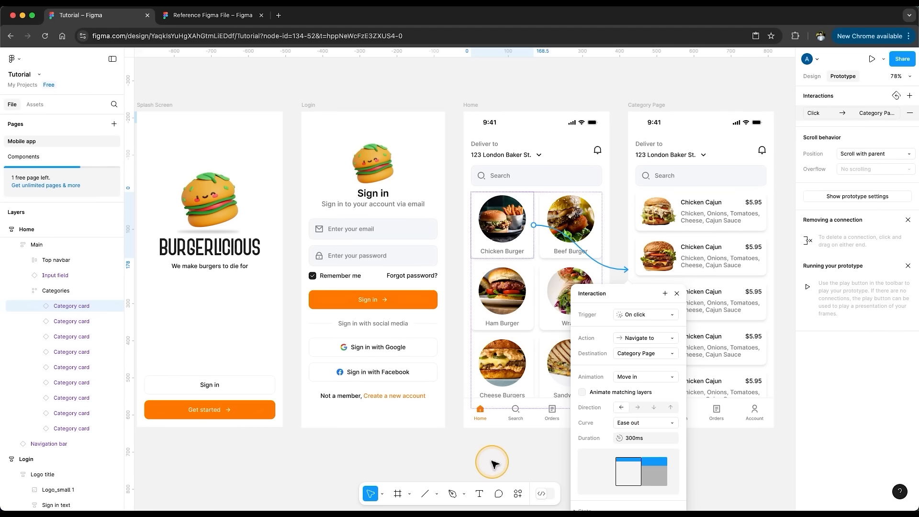
{"action": "left_click", "coordinate": [677, 294]}
- Link the Category Page's Home nav item to the Home screen
{"action": "scroll", "coordinate": [622, 335], "scroll_direction": "right", "scroll_amount": 3}
{"action": "left_click", "coordinate": [582, 414]}
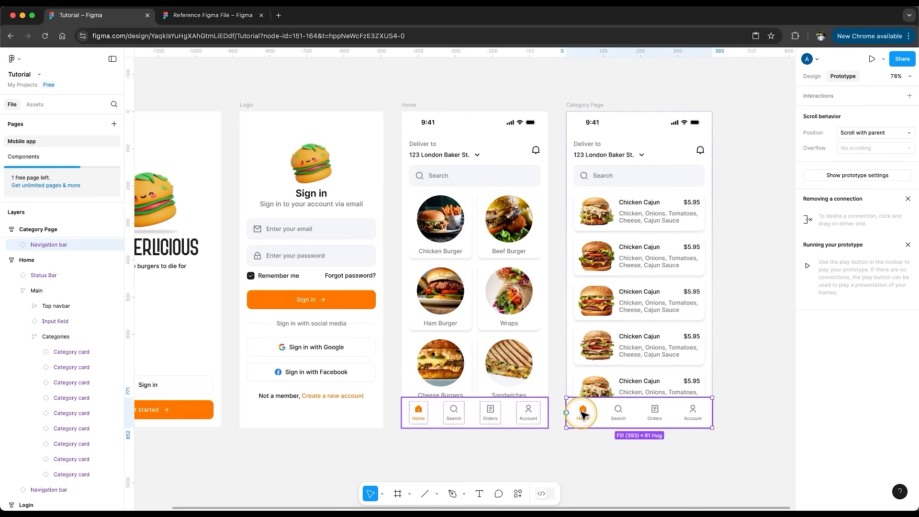
{"action": "left_click", "coordinate": [583, 414]}
{"action": "left_click_drag", "start_coordinate": [574, 412], "coordinate": [538, 328]}
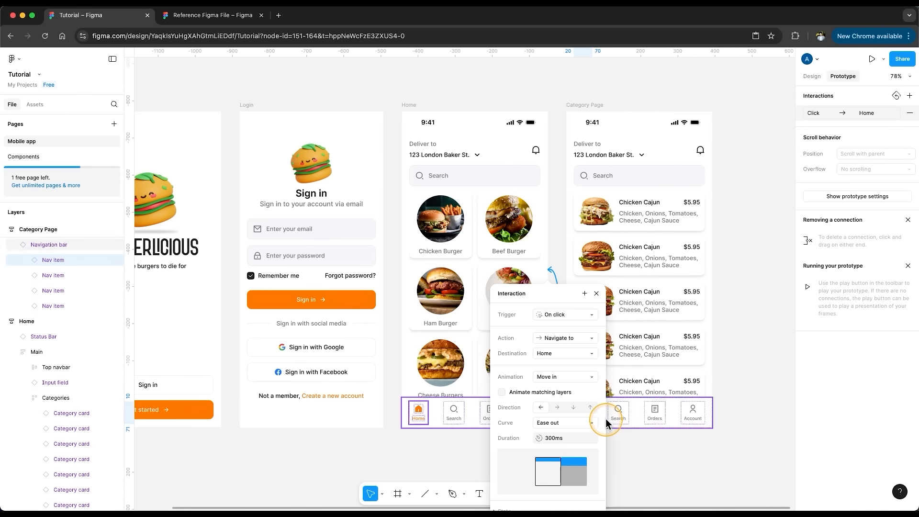
- Reverse the Home link's slide direction
{"action": "left_click", "coordinate": [557, 407]}
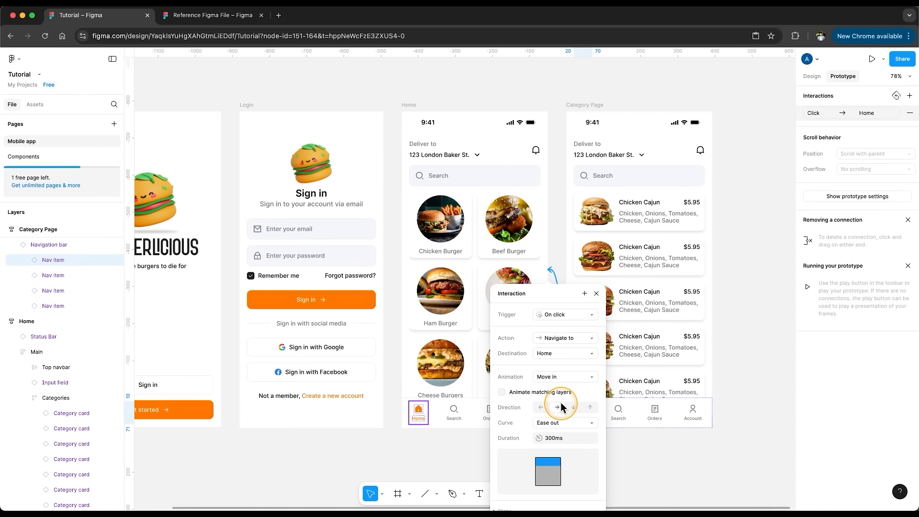
{"action": "left_click", "coordinate": [596, 293]}
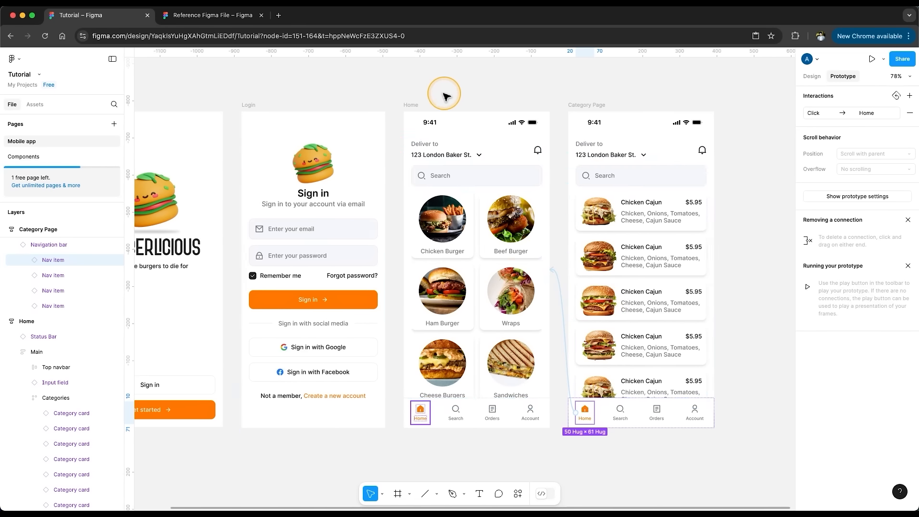
{"action": "scroll", "coordinate": [335, 103], "scroll_direction": "left", "scroll_amount": 3}
- Preview the Start flow from splash through Home to Chicken Burger and back twice
{"action": "left_click", "coordinate": [145, 120]}
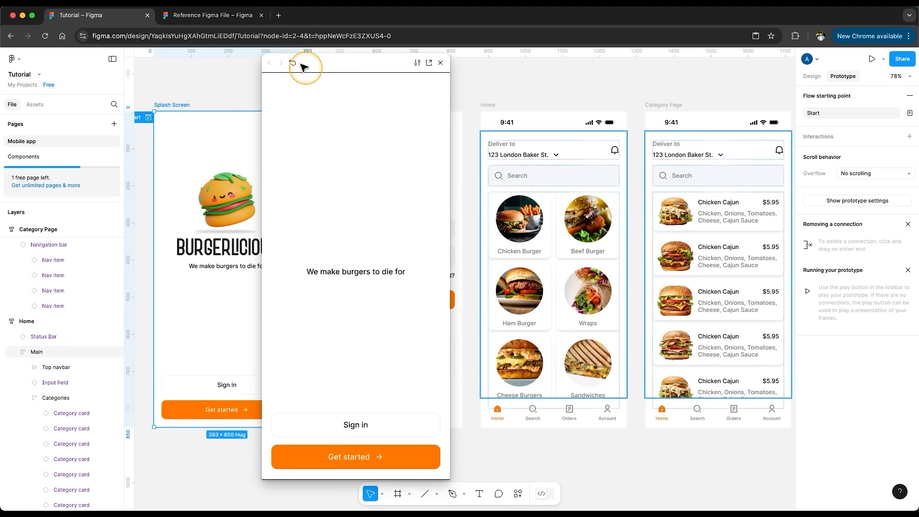
{"action": "left_click", "coordinate": [388, 427]}
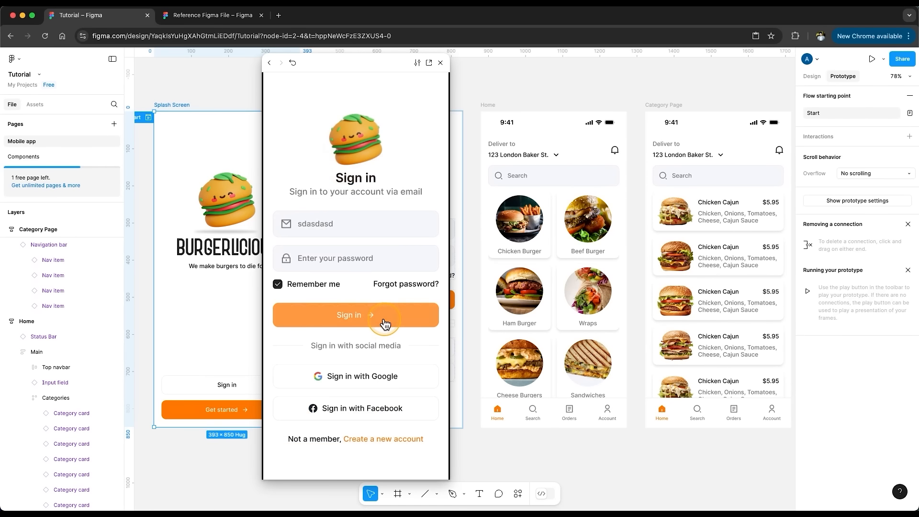
{"action": "left_click", "coordinate": [383, 321]}
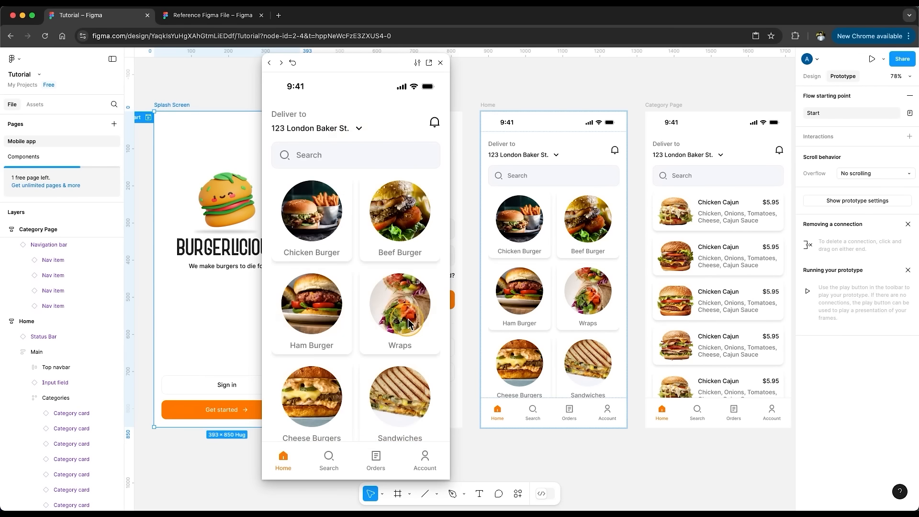
{"action": "left_click", "coordinate": [311, 250]}
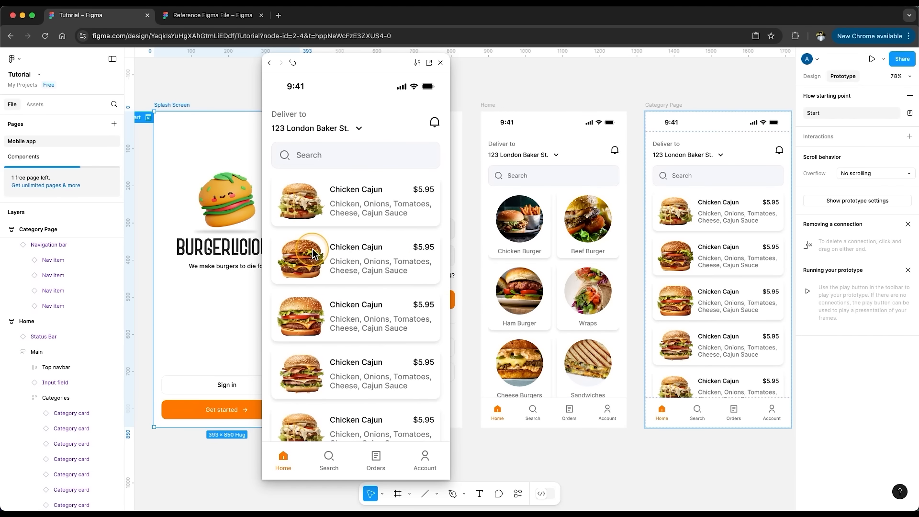
{"action": "left_click", "coordinate": [282, 457]}
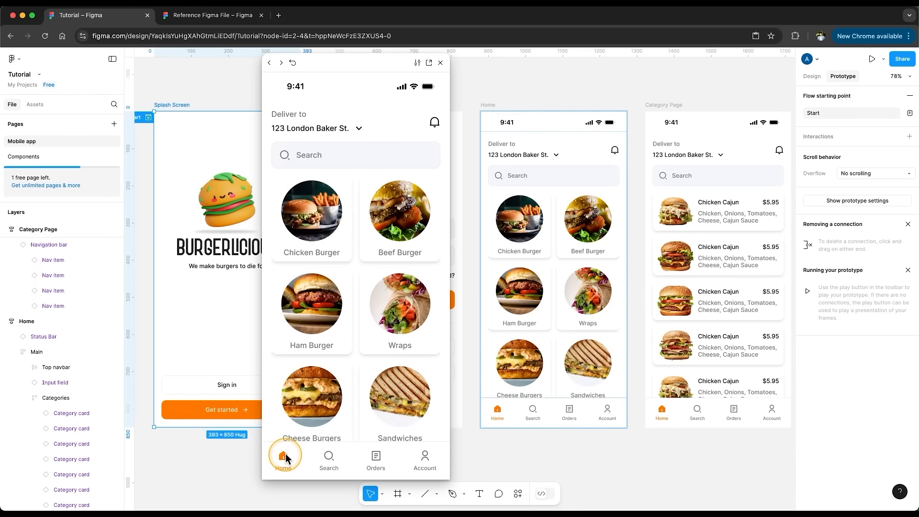
{"action": "left_click", "coordinate": [327, 258]}
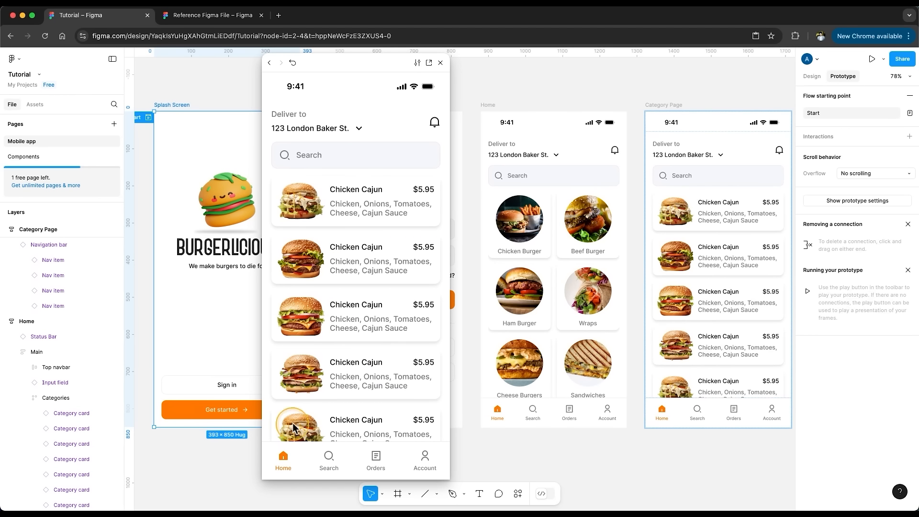
{"action": "left_click", "coordinate": [284, 458]}
{"action": "left_click", "coordinate": [440, 62]}
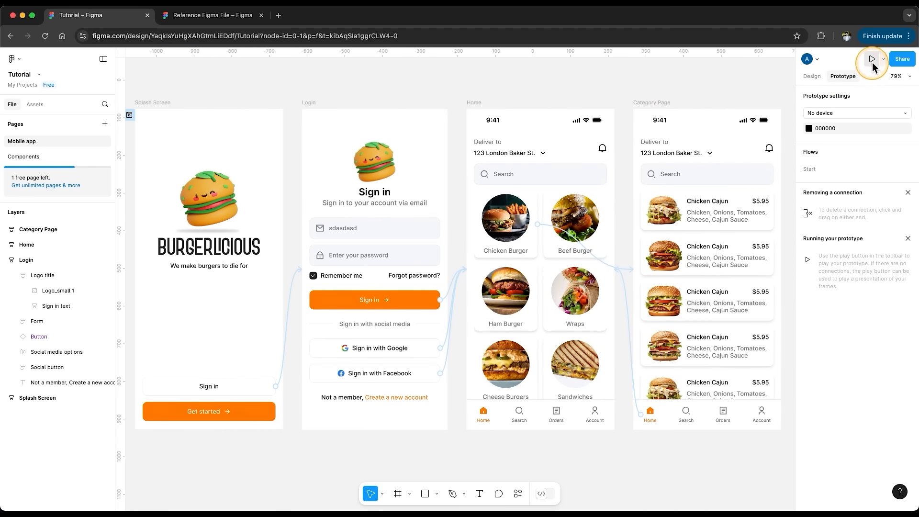
- Present the prototype and keep share access limited to invited people
{"action": "left_click", "coordinate": [872, 59]}
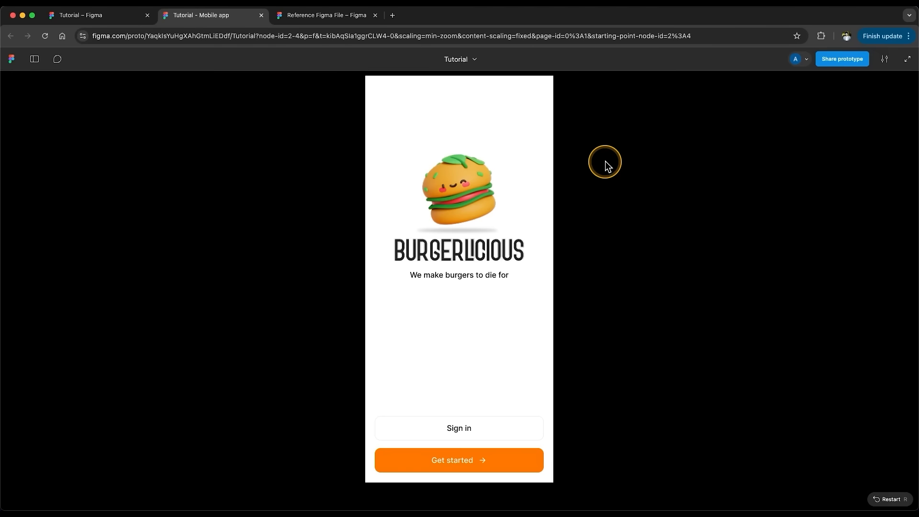
{"action": "left_click", "coordinate": [845, 63]}
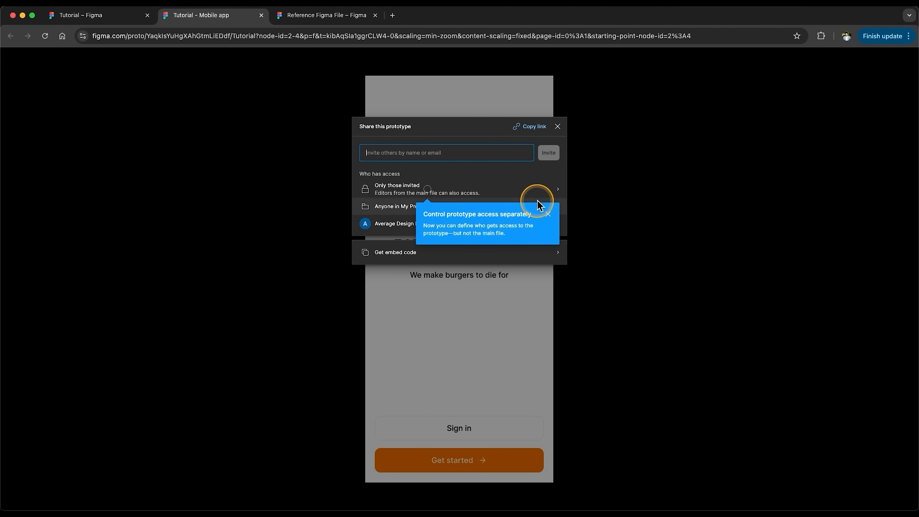
{"action": "left_click", "coordinate": [547, 213]}
{"action": "left_click", "coordinate": [462, 156]}
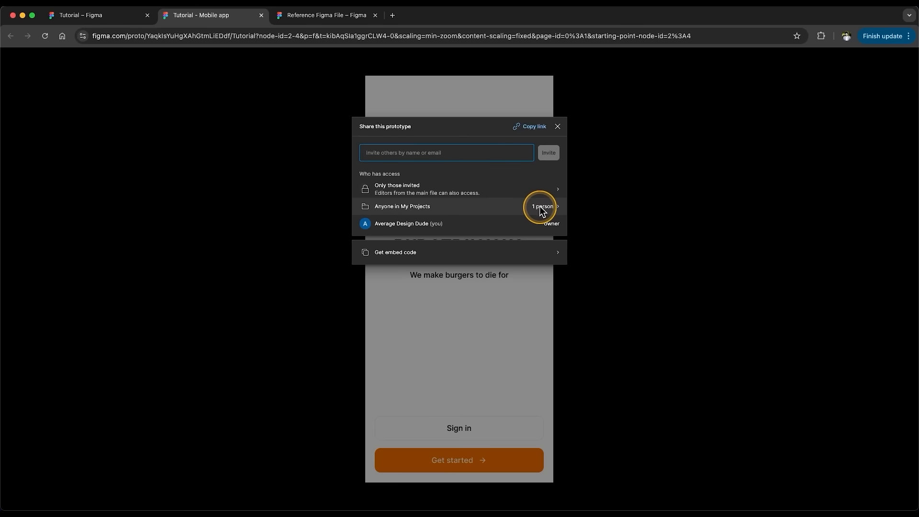
{"action": "left_click", "coordinate": [540, 191]}
{"action": "left_click", "coordinate": [470, 213]}
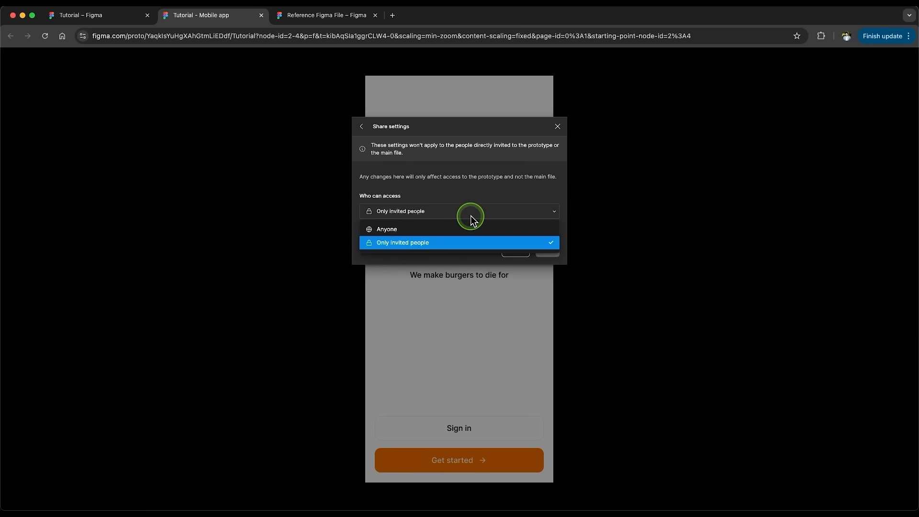
{"action": "left_click", "coordinate": [533, 187]}
{"action": "key", "text": "Escape"}
- Place a comment on the burger illustration, then close the prototype preview
{"action": "left_click", "coordinate": [883, 59]}
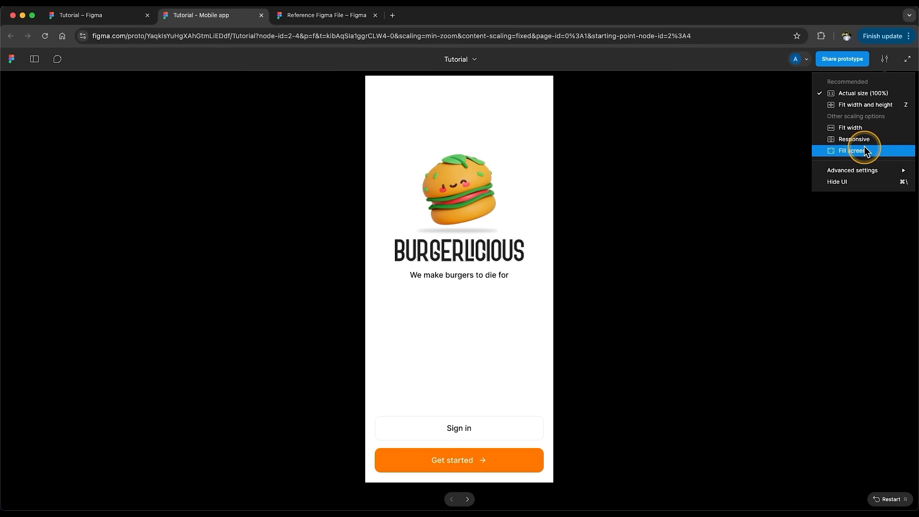
{"action": "left_click", "coordinate": [743, 174]}
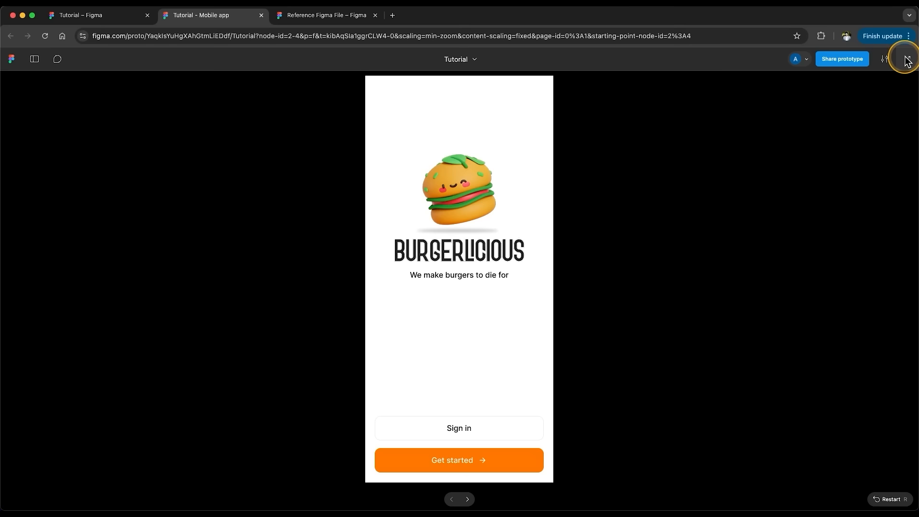
{"action": "left_click", "coordinate": [34, 60]}
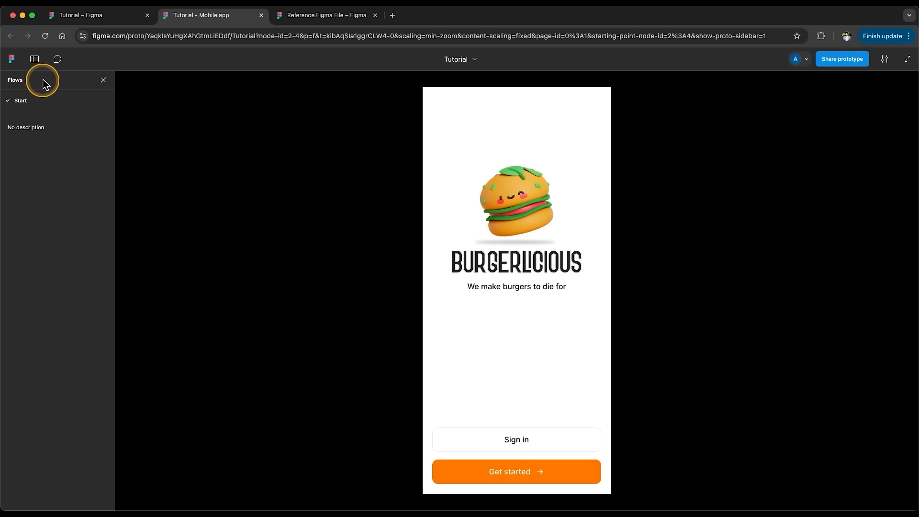
{"action": "left_click", "coordinate": [57, 65]}
{"action": "left_click", "coordinate": [57, 64]}
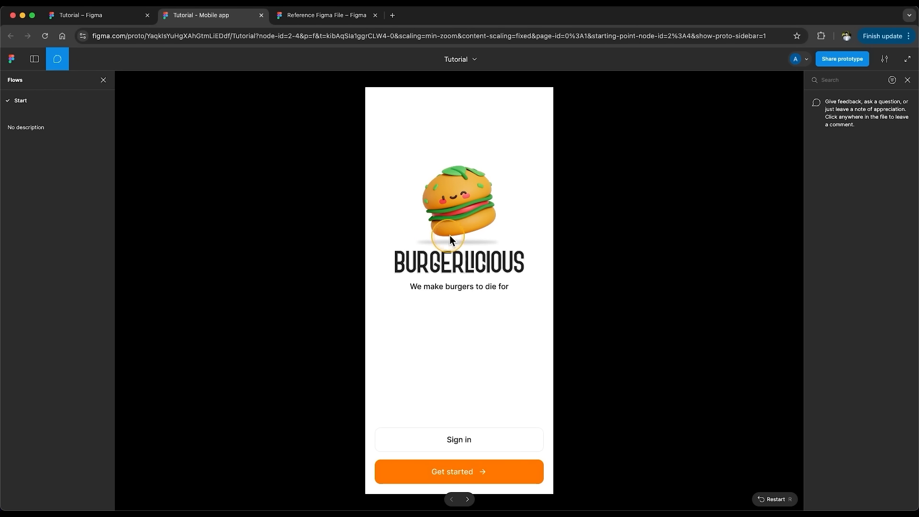
{"action": "left_click", "coordinate": [477, 234]}
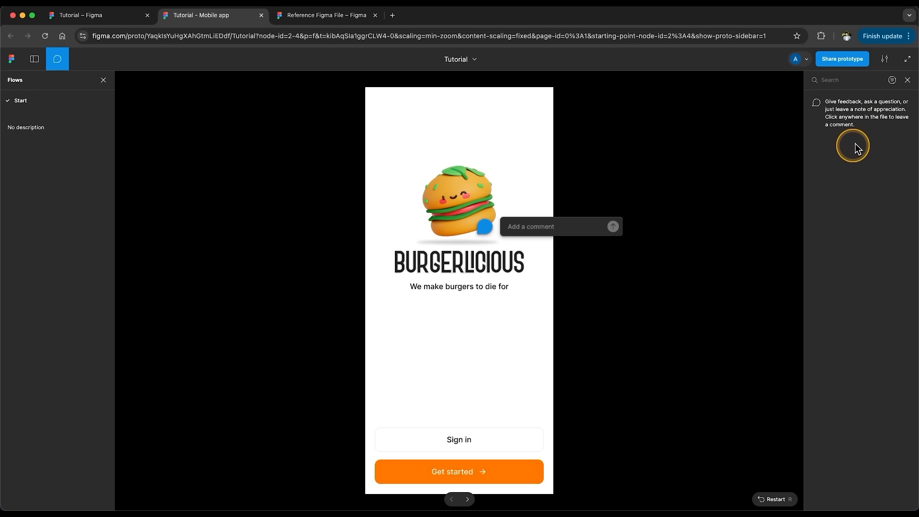
{"action": "key", "text": "super+w"}
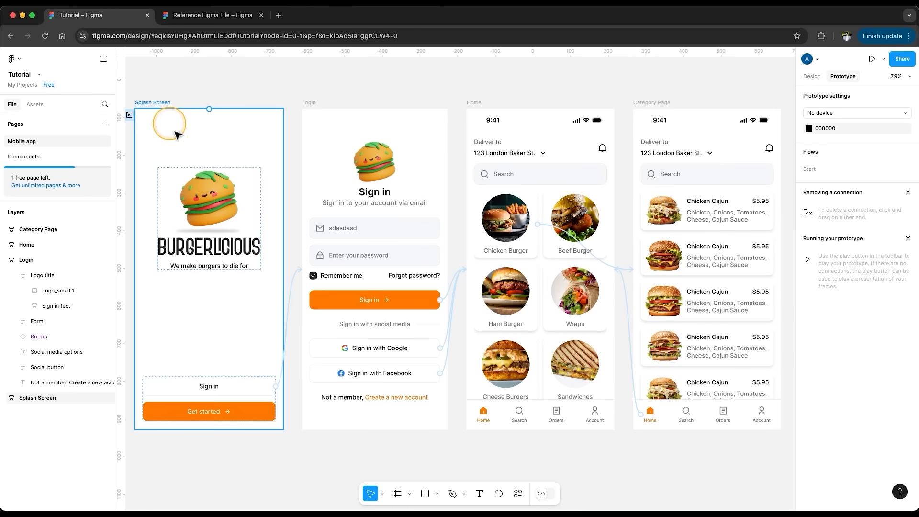
- Post a 'Test' comment beside the Burgerlicious logo and exit comment mode
{"action": "left_click", "coordinate": [497, 494]}
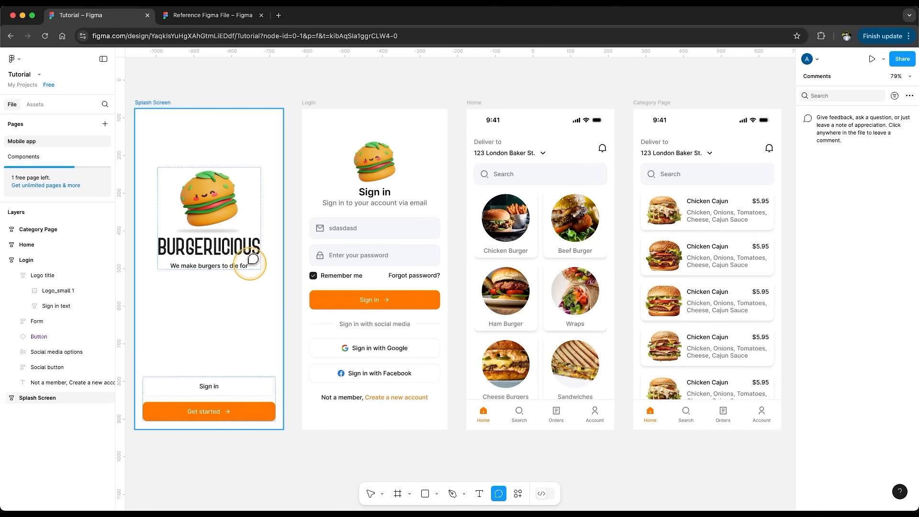
{"action": "left_click", "coordinate": [262, 239]}
{"action": "type", "text": "Test"}
{"action": "left_click", "coordinate": [416, 260]}
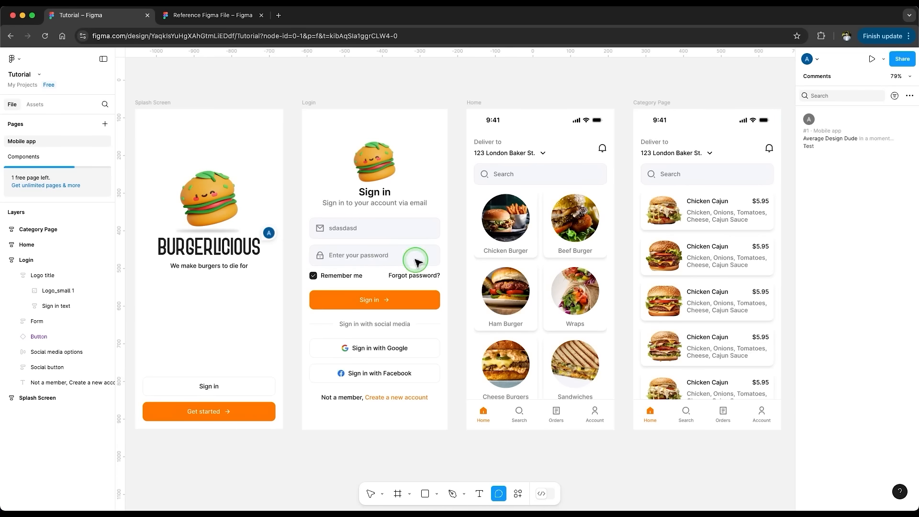
{"action": "left_click", "coordinate": [882, 348]}
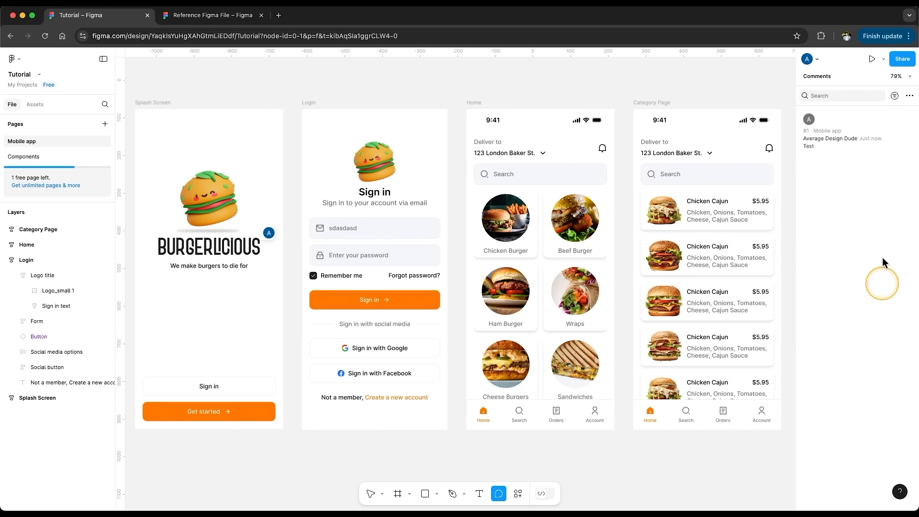
{"action": "key", "text": "Escape"}
{"action": "left_click", "coordinate": [805, 76]}
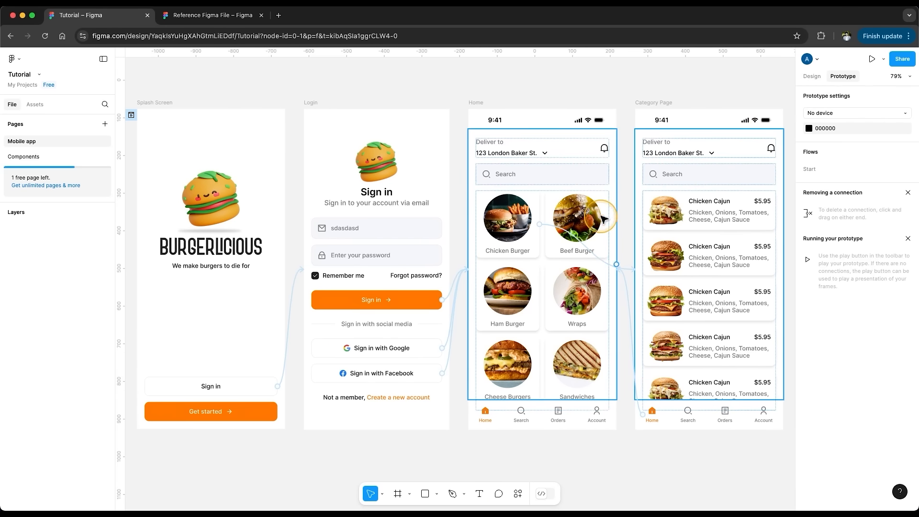
- Inspect the Home to Category Page link and switch between Prototype and Design panels
{"action": "left_click", "coordinate": [627, 306]}
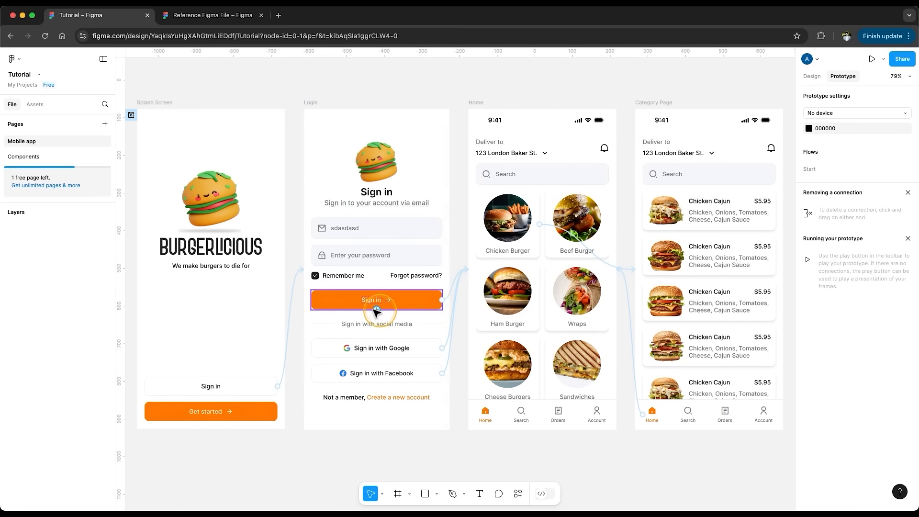
{"action": "left_click", "coordinate": [812, 76]}
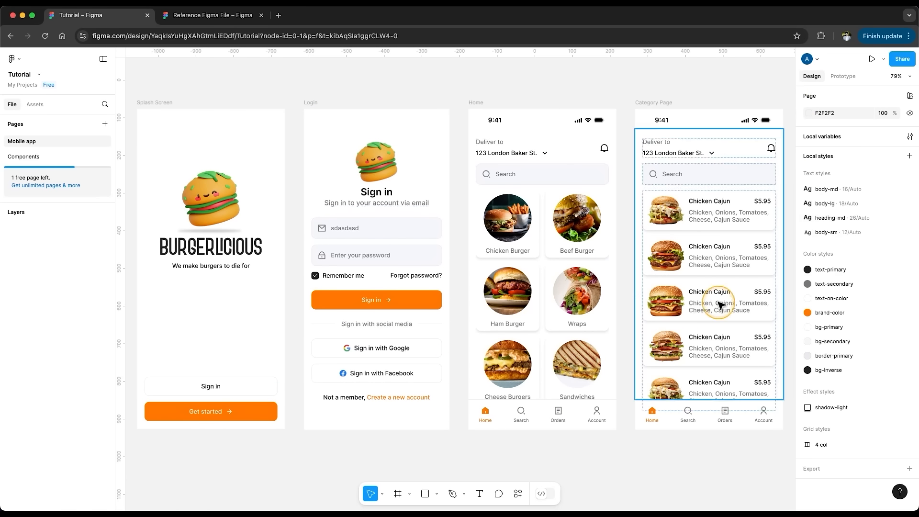
{"action": "left_click", "coordinate": [527, 456]}
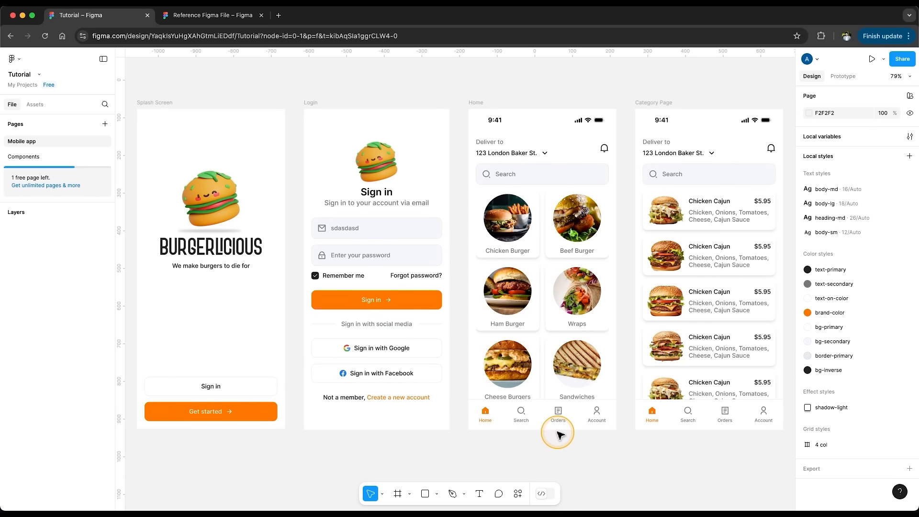
{"action": "left_click", "coordinate": [557, 449]}
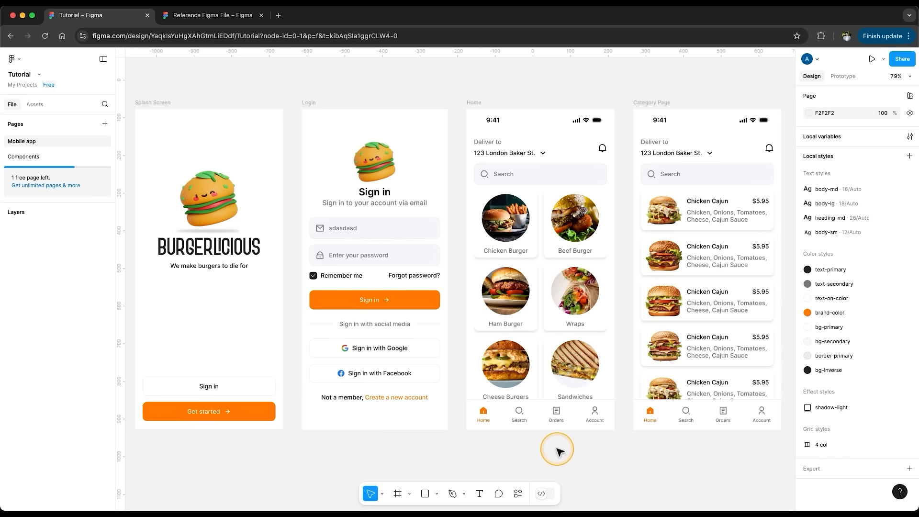
{"action": "left_click", "coordinate": [841, 76]}
{"action": "left_click", "coordinate": [819, 80]}
{"action": "left_click", "coordinate": [729, 465]}
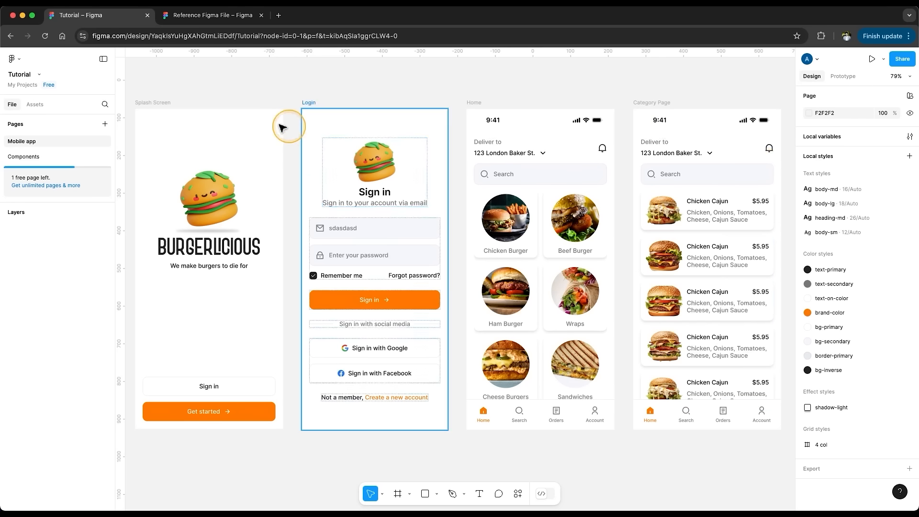
- Add a 1x PNG export setting to the Splash Screen frame
{"action": "left_click", "coordinate": [156, 102]}
{"action": "scroll", "coordinate": [871, 371], "scroll_direction": "down", "scroll_amount": 3}
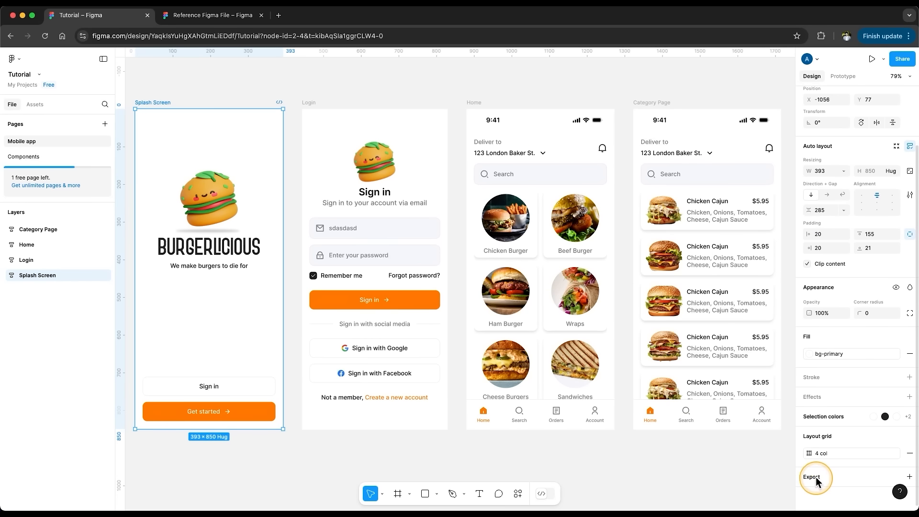
{"action": "left_click", "coordinate": [909, 476]}
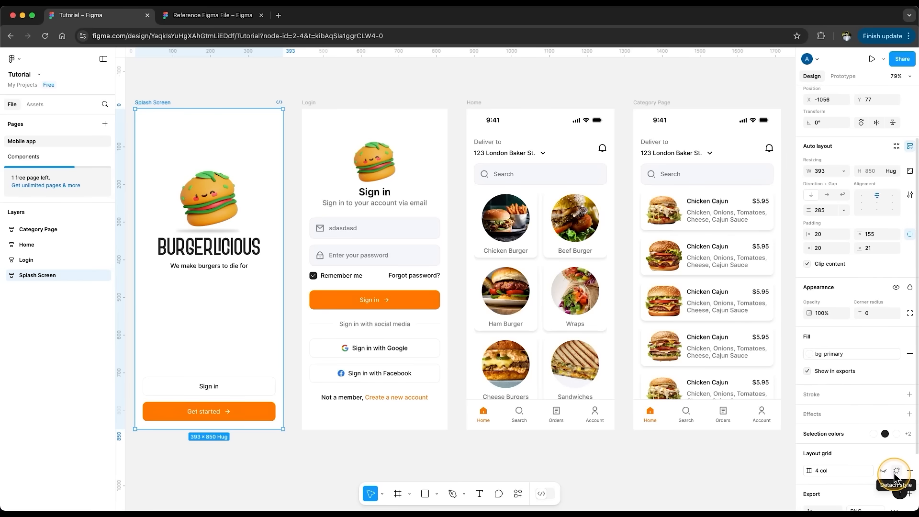
{"action": "scroll", "coordinate": [886, 476], "scroll_direction": "down", "scroll_amount": 3}
{"action": "left_click", "coordinate": [867, 441]}
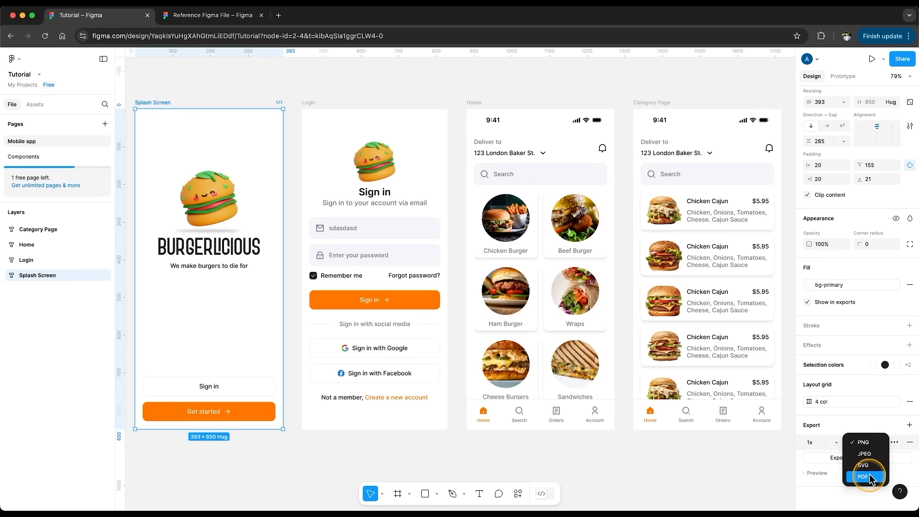
{"action": "left_click", "coordinate": [832, 444]}
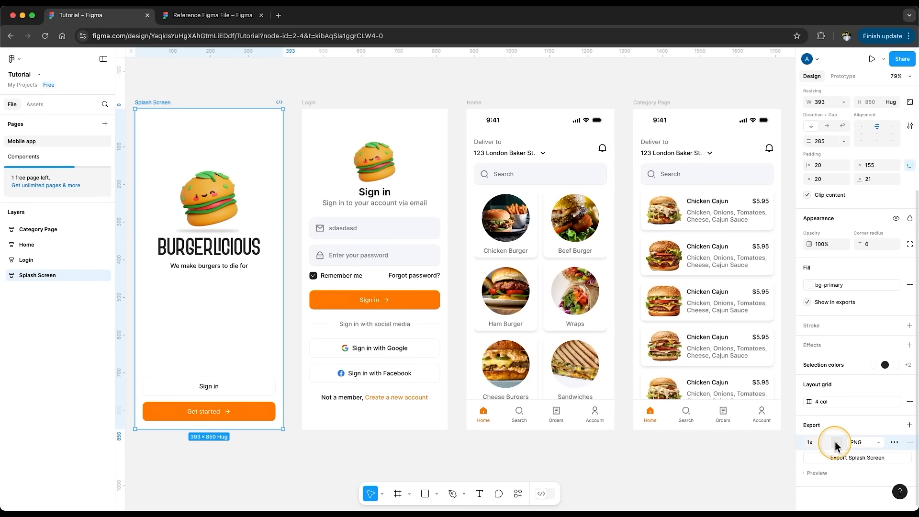
{"action": "left_click", "coordinate": [834, 444]}
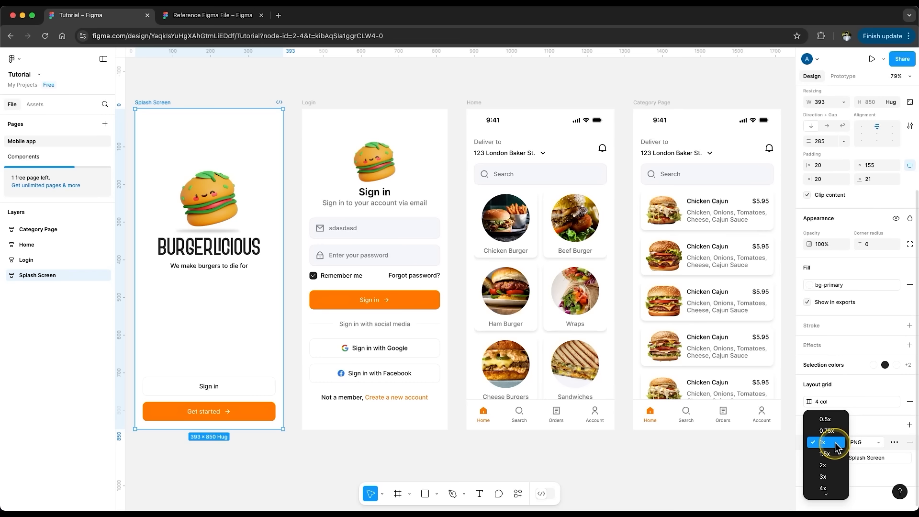
{"action": "left_click", "coordinate": [834, 443]}
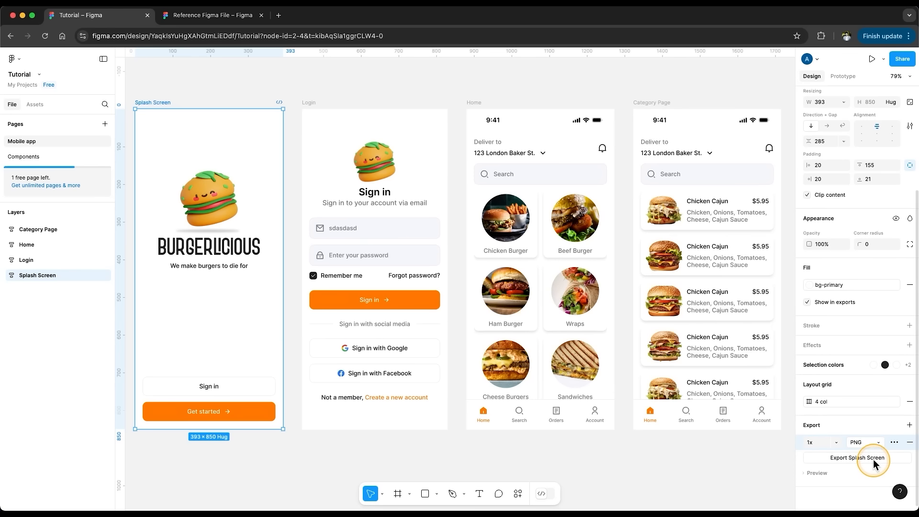
- Add a PNG export setting to the Logo_small 1 image on the Login screen
{"action": "left_click", "coordinate": [385, 169]}
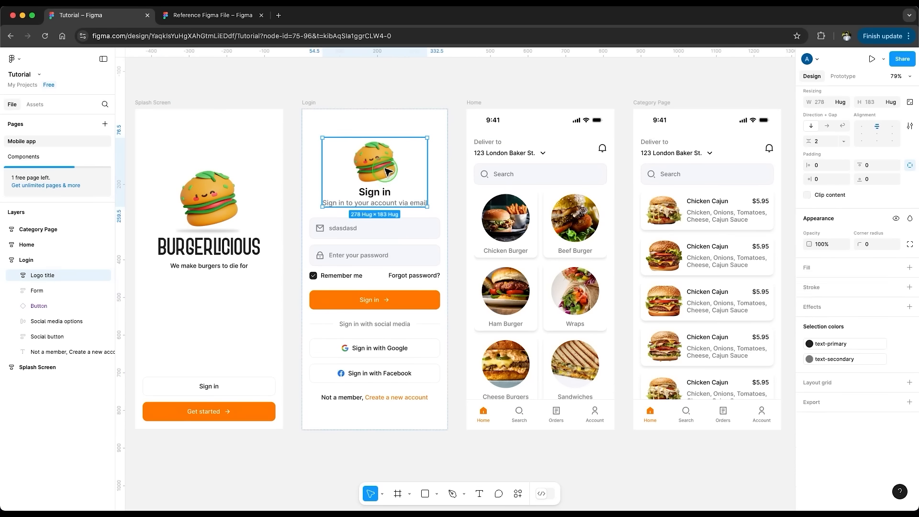
{"action": "left_click", "coordinate": [386, 171]}
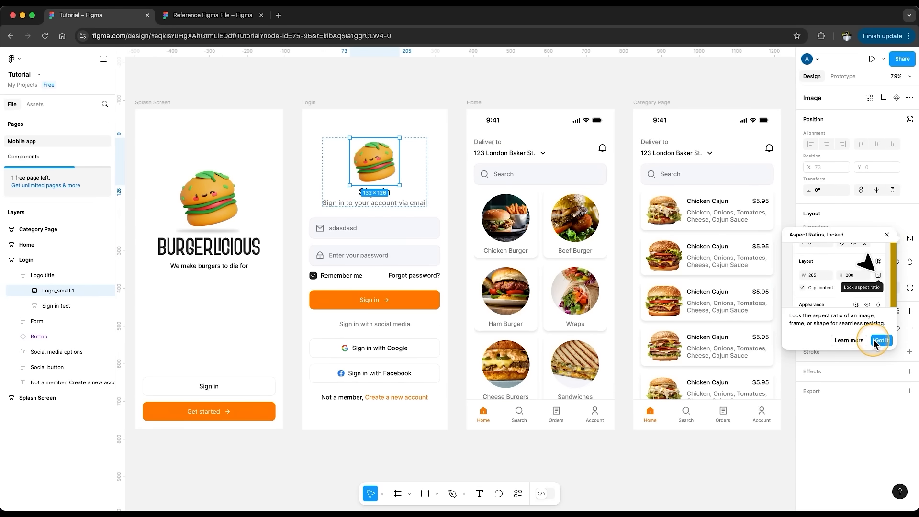
{"action": "left_click", "coordinate": [880, 340]}
{"action": "left_click", "coordinate": [908, 392]}
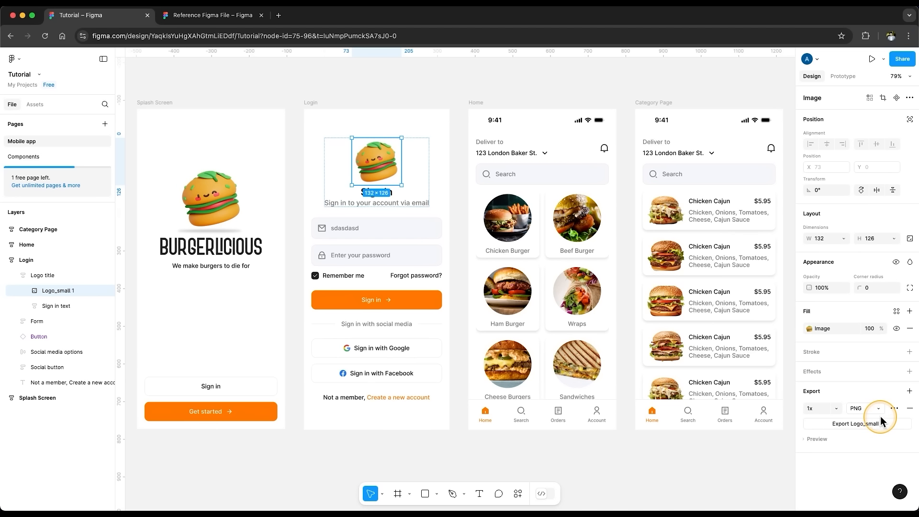
{"action": "left_click", "coordinate": [764, 447]}
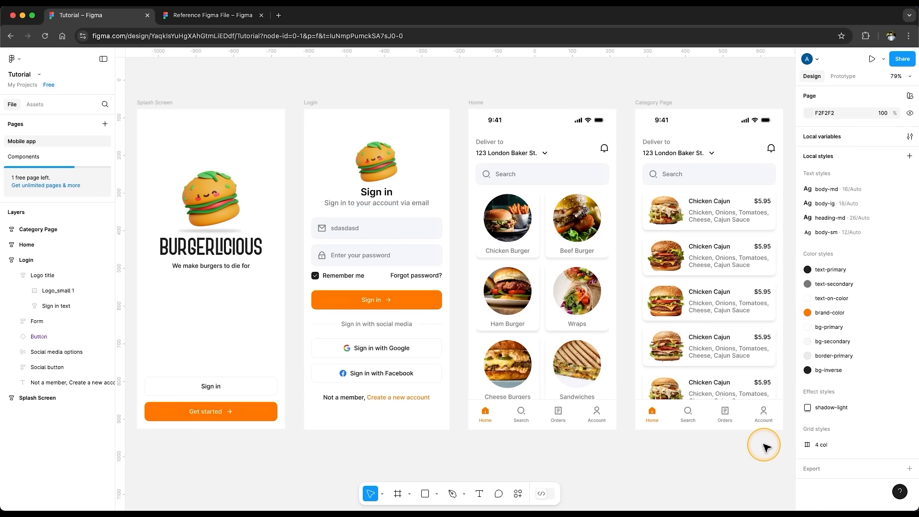
{"action": "left_click", "coordinate": [905, 61]}
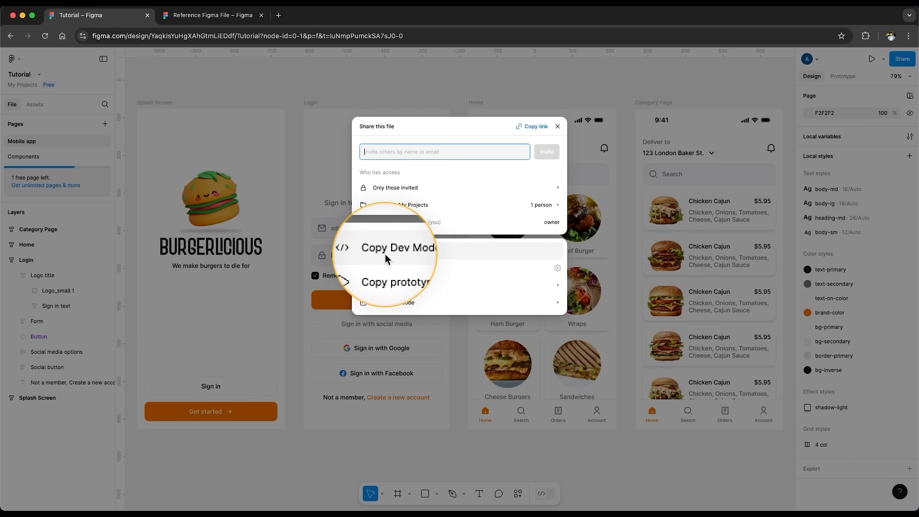
{"action": "left_click", "coordinate": [557, 126]}
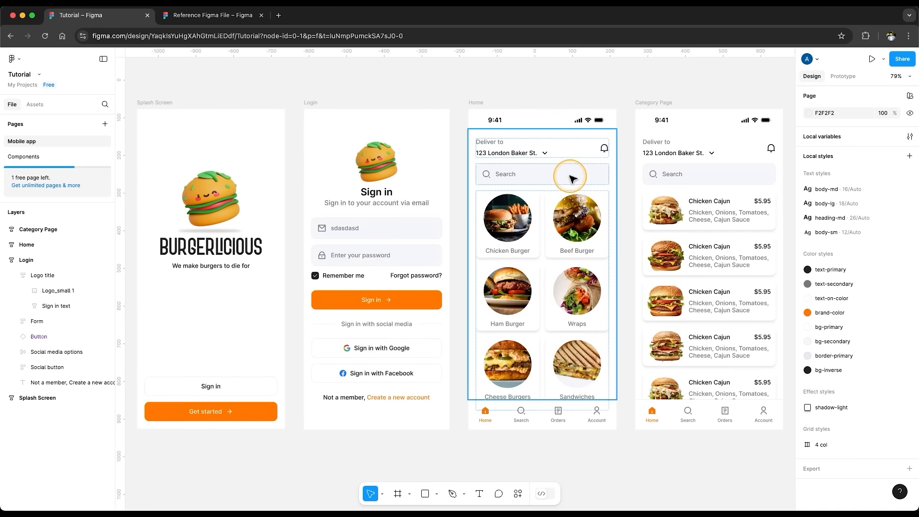
{"action": "left_click", "coordinate": [544, 493]}
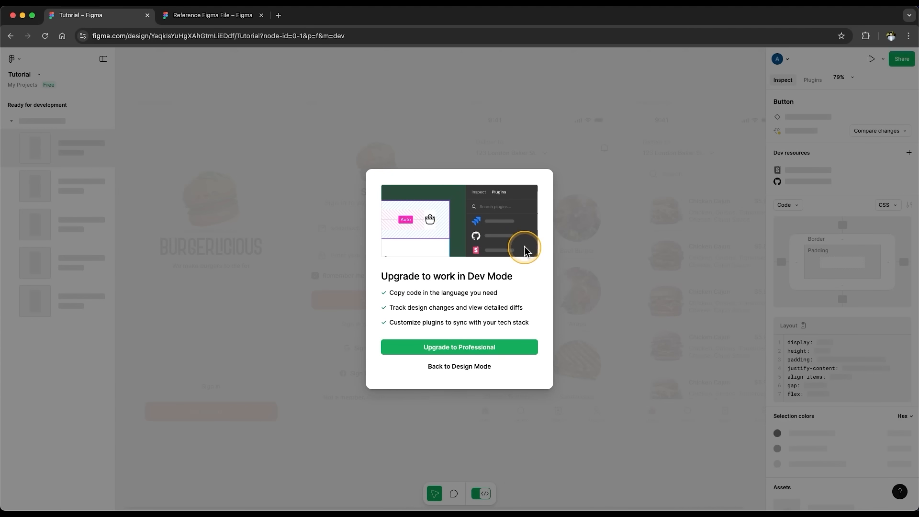
{"action": "left_click", "coordinate": [466, 367]}
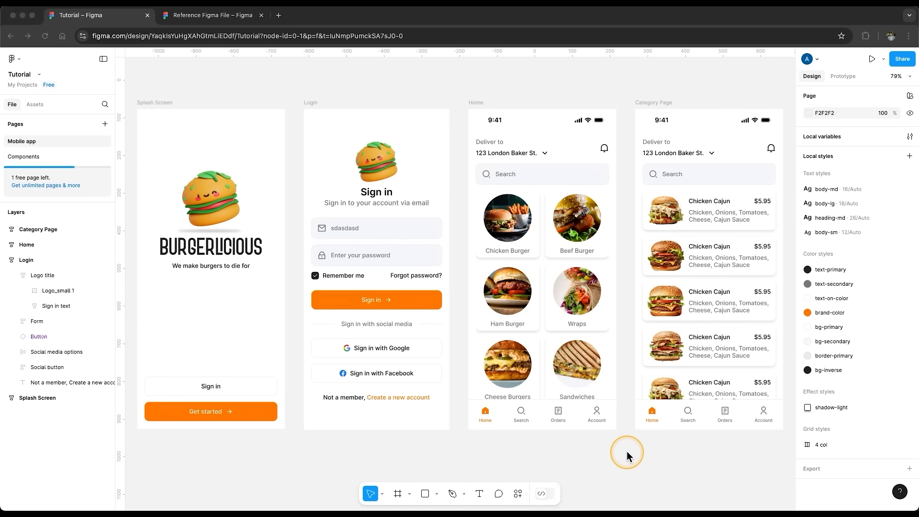
{"action": "left_click", "coordinate": [627, 455]}
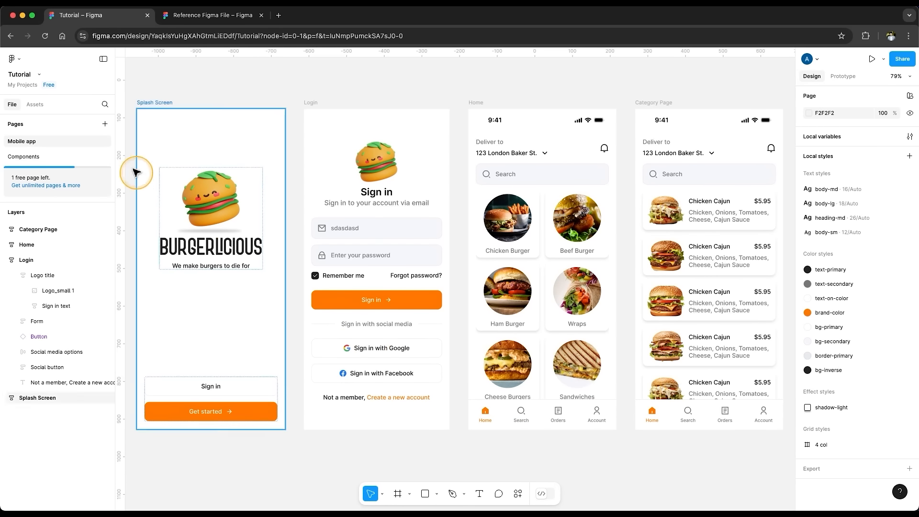
{"action": "left_click", "coordinate": [15, 59]}
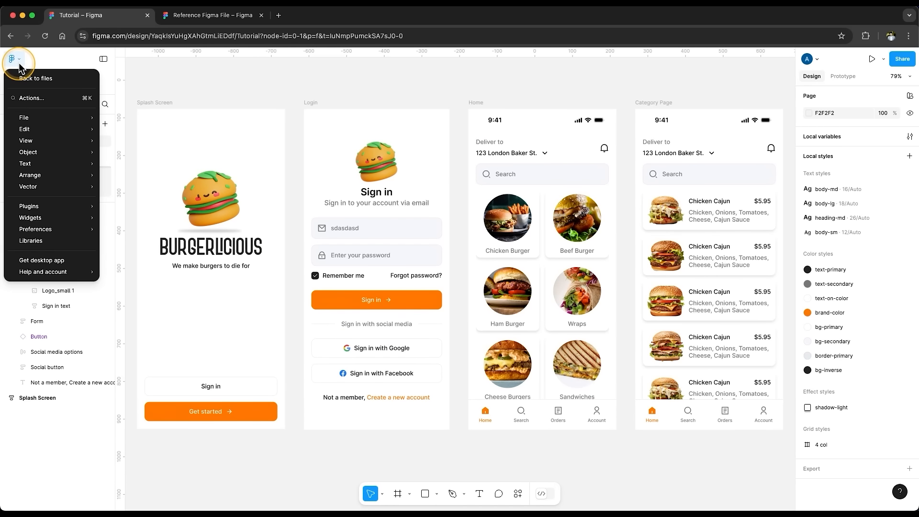
{"action": "mouse_move", "coordinate": [43, 117]}
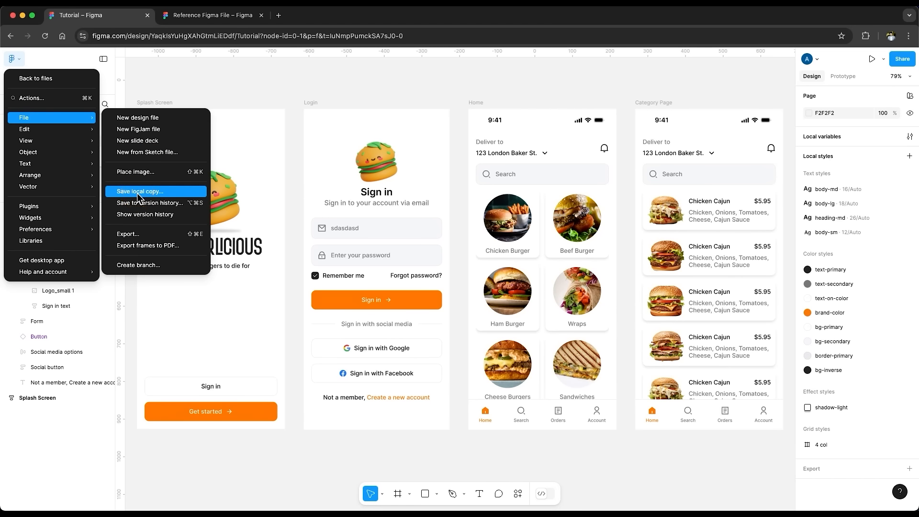
{"action": "left_click", "coordinate": [350, 429]}
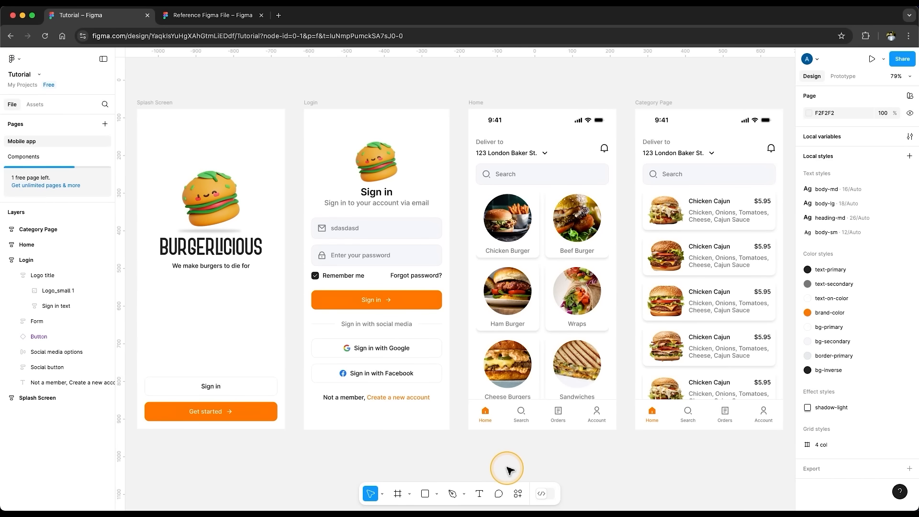